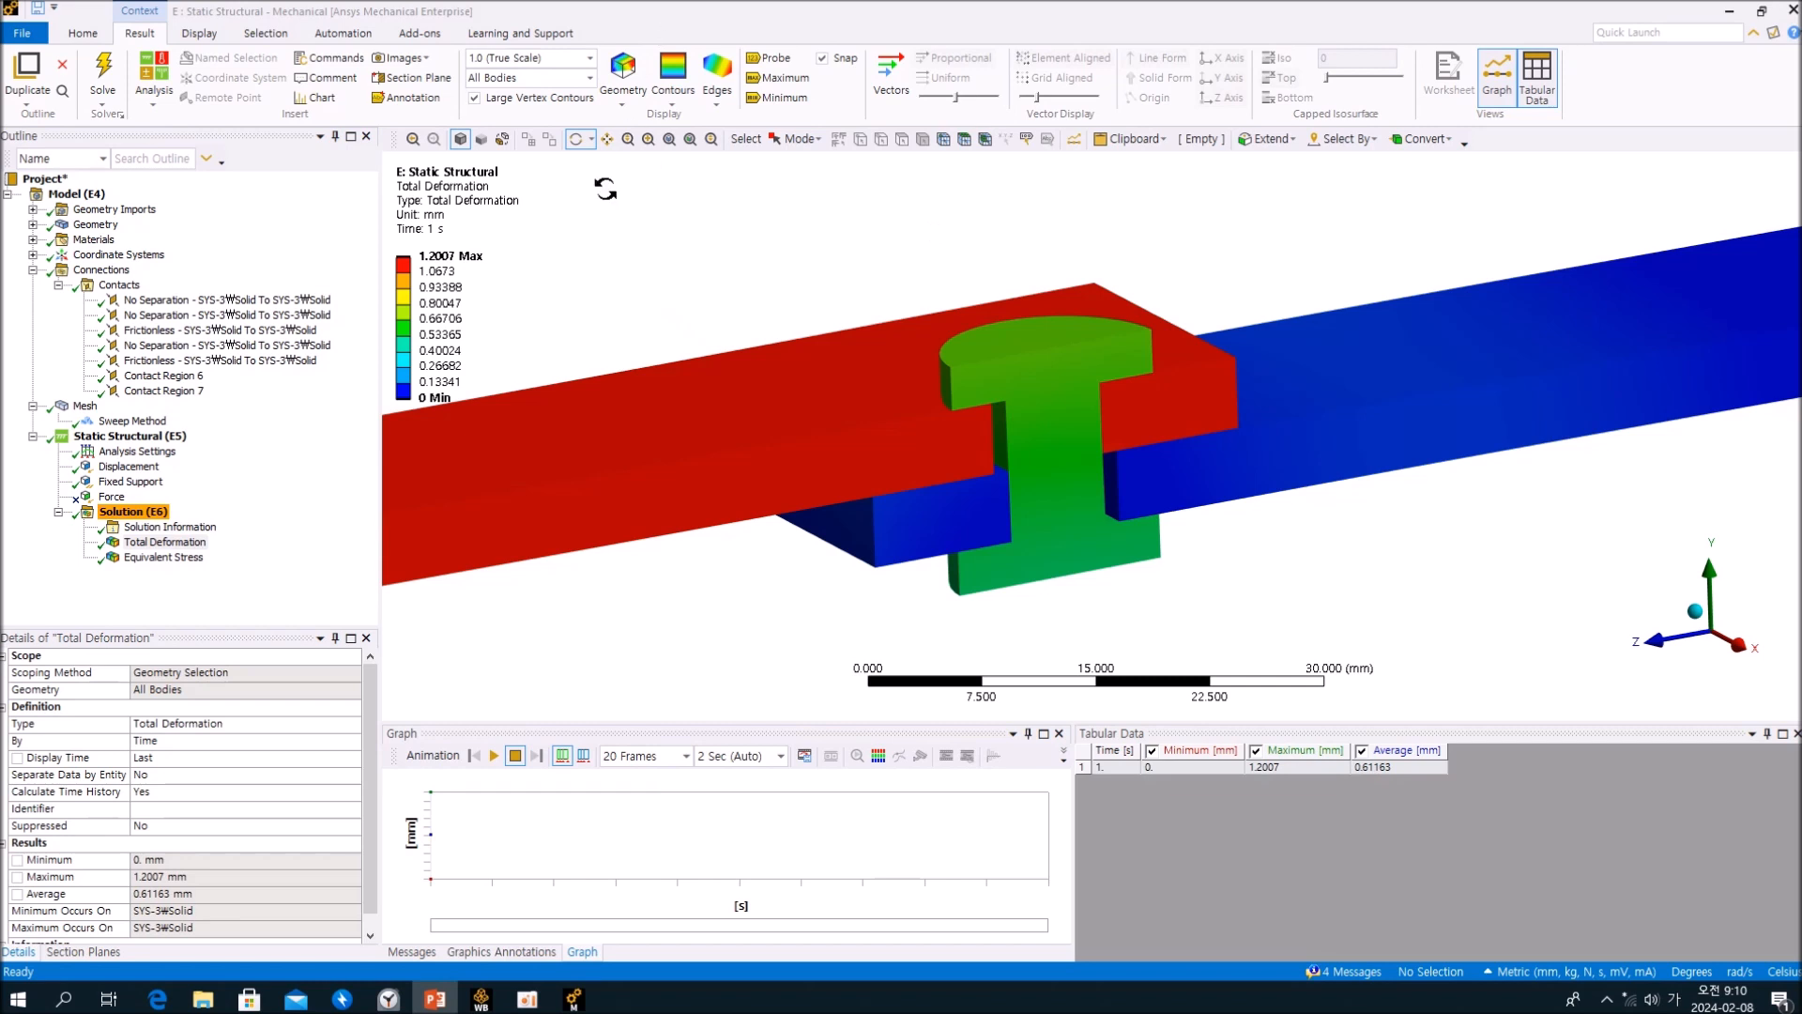
Examine the Total Deformation result around the sectioned pin joint.
left_click_drag(816, 294, 845, 302)
scroll(920, 372, "up", 2)
scroll(924, 377, "down", 2)
left_click_drag(930, 381, 913, 431)
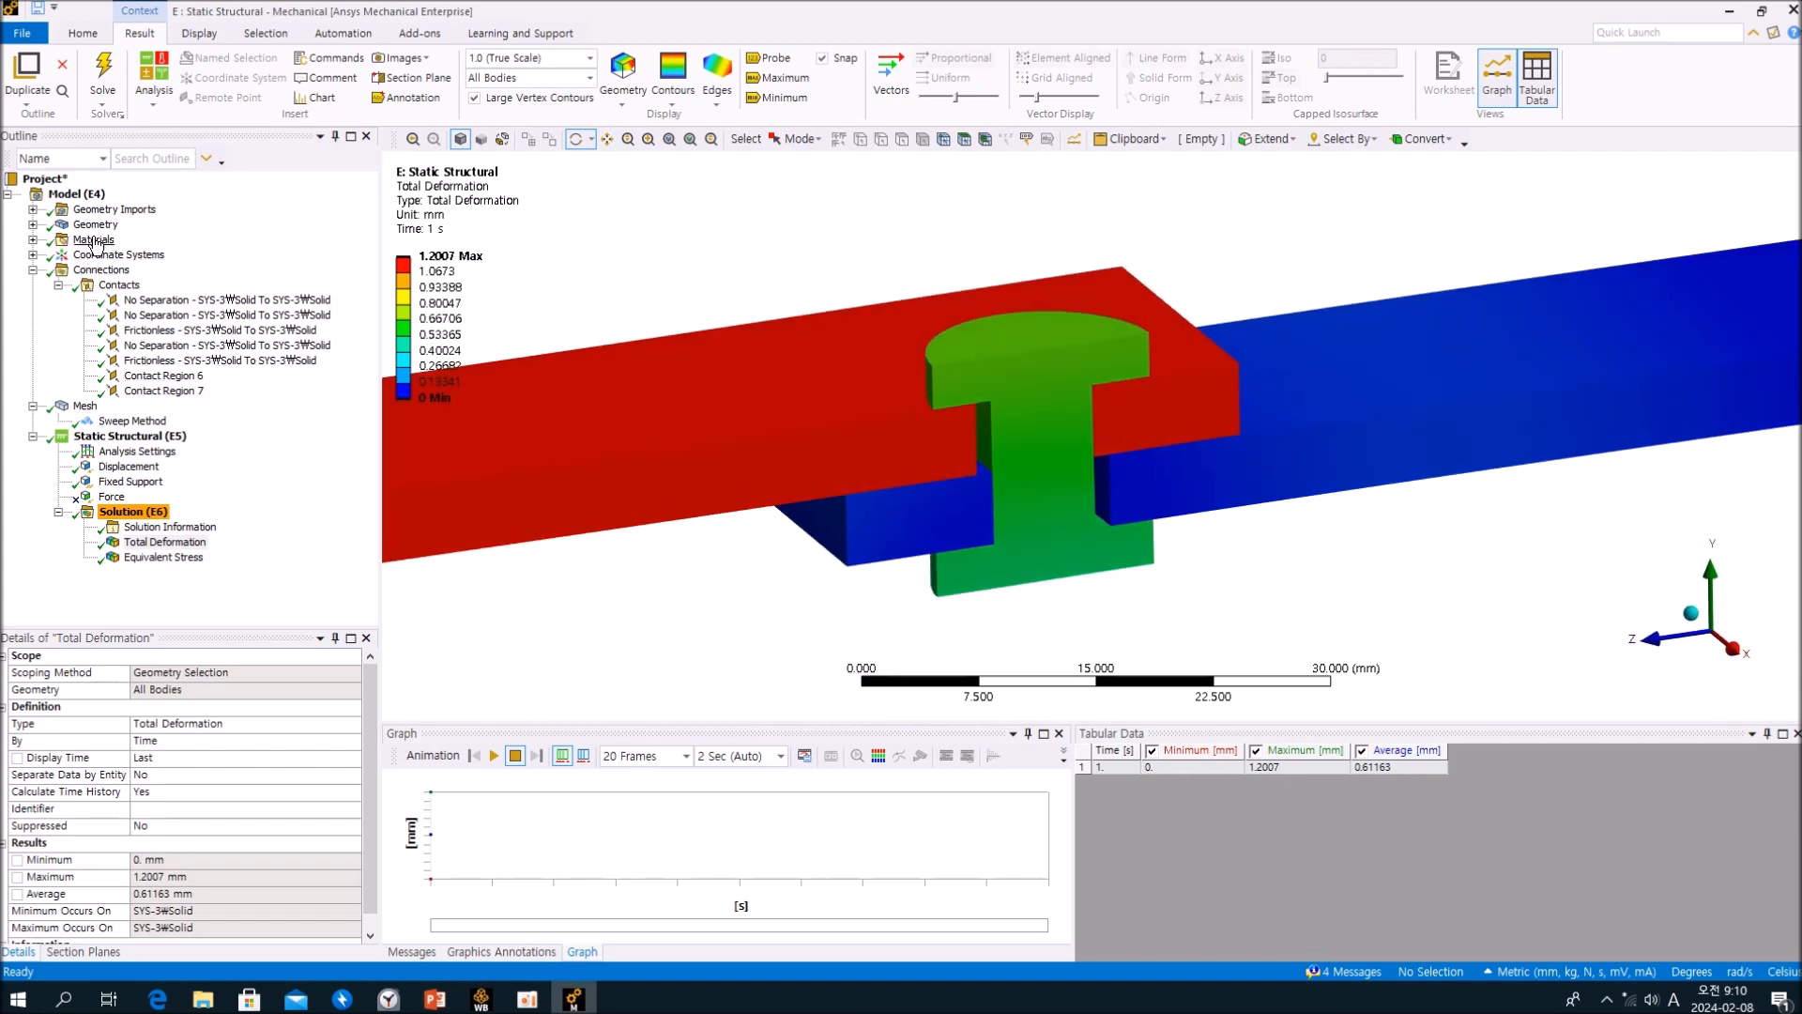
Display the model under Connections and examine the sectioned joint, including the gaps between the pin shank and the two plates.
left_click(101, 271)
left_click_drag(725, 475, 832, 490)
middle_click_drag(832, 490, 840, 496)
scroll(926, 457, "up", 3)
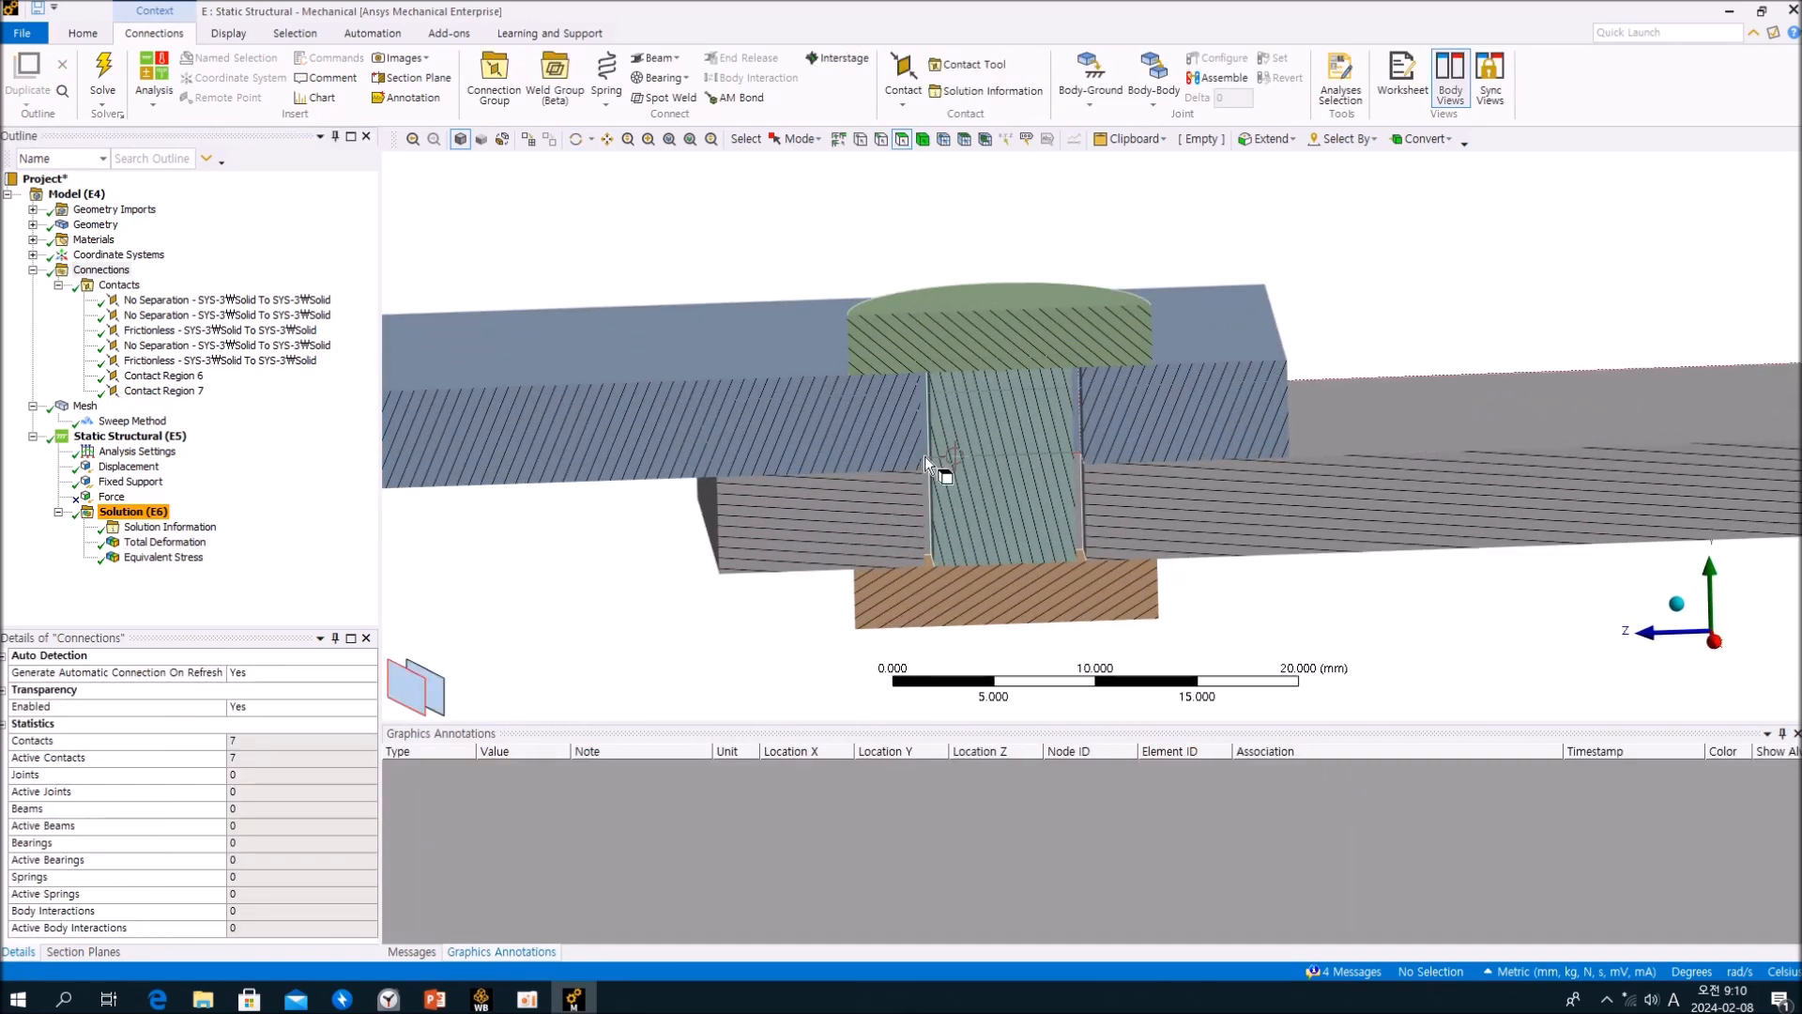
mouse_move(925, 457)
middle_mouse_down()
mouse_move(890, 461)
mouse_move(955, 467)
middle_mouse_up()
scroll(955, 460, "down", 3)
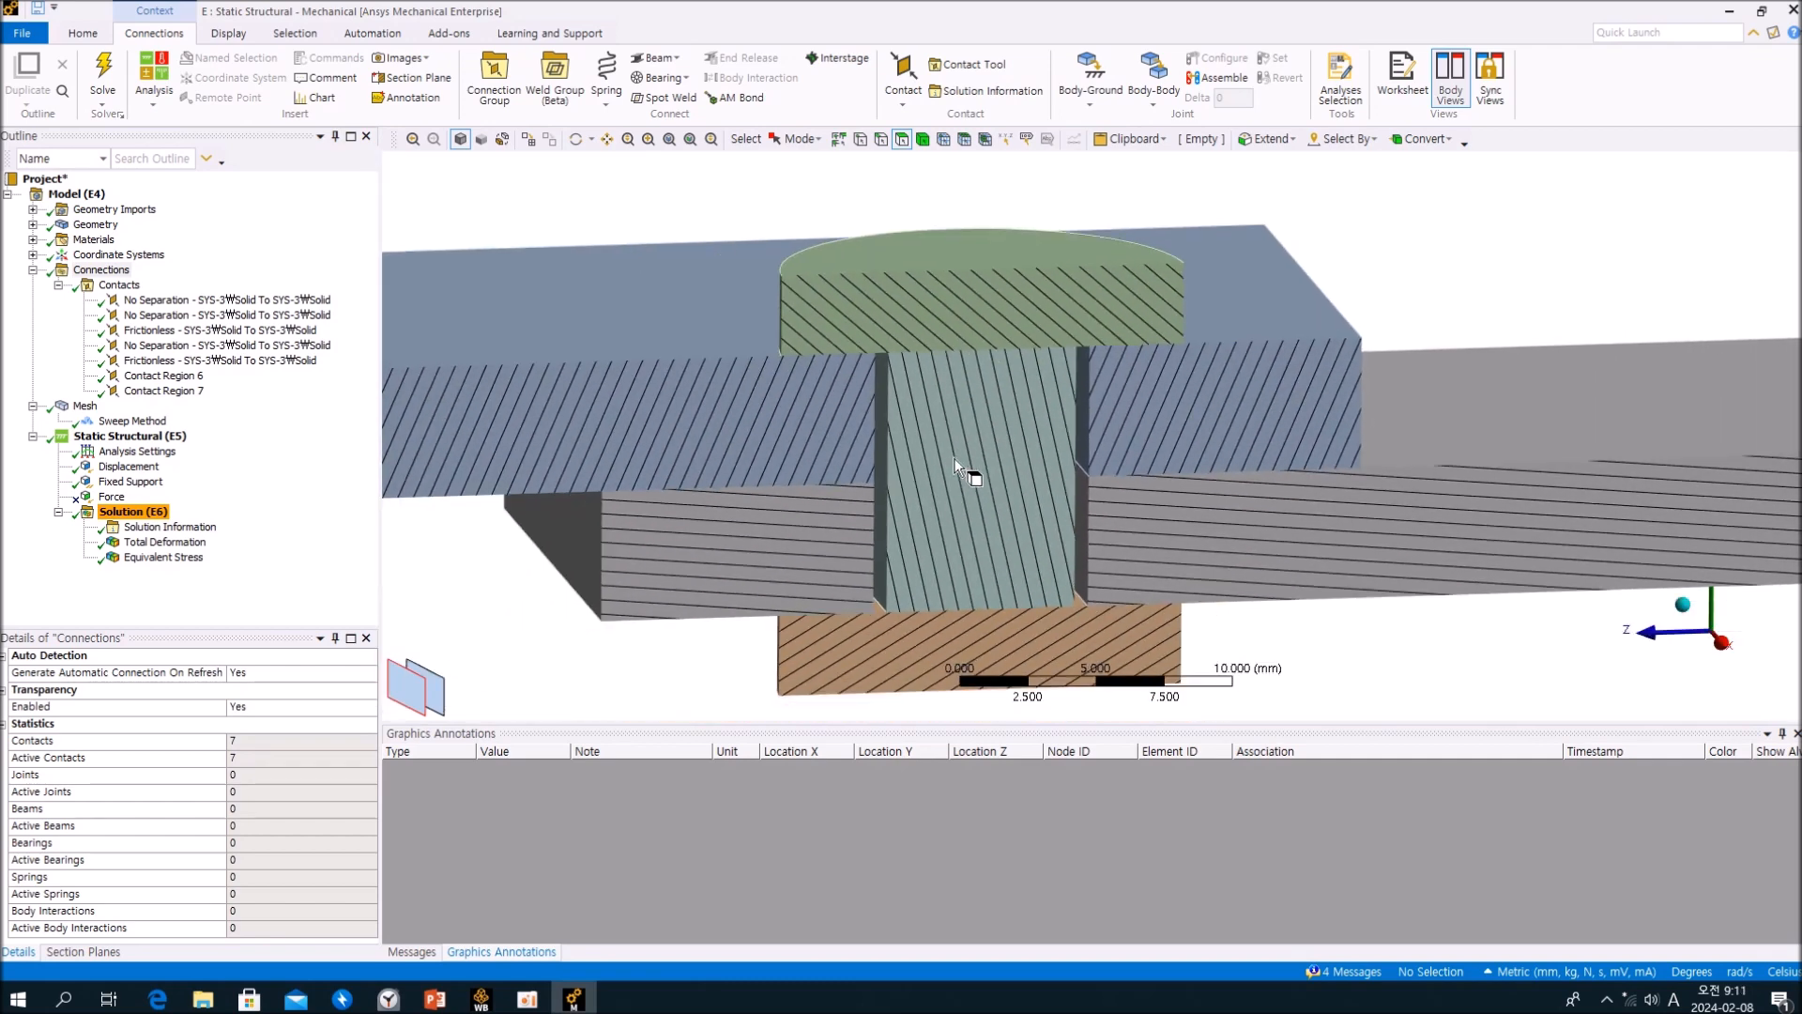
middle_click_drag(865, 426, 922, 414)
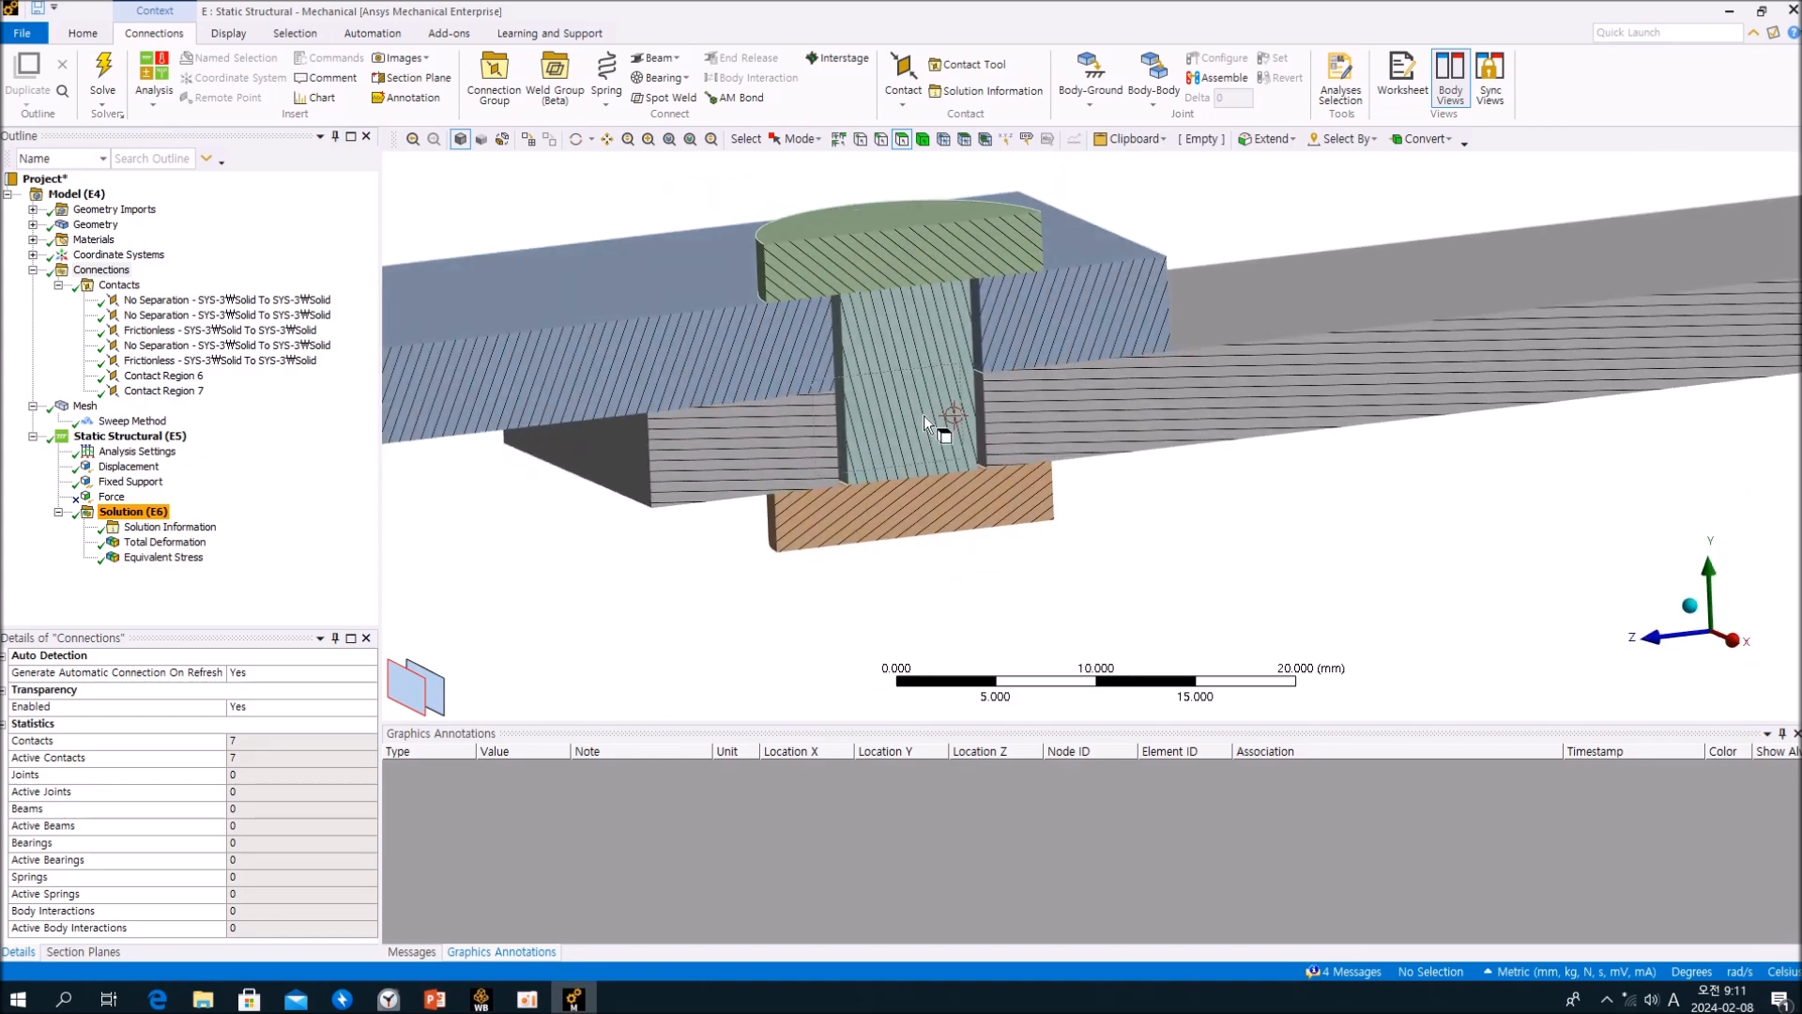
middle_click_drag(928, 415, 959, 430)
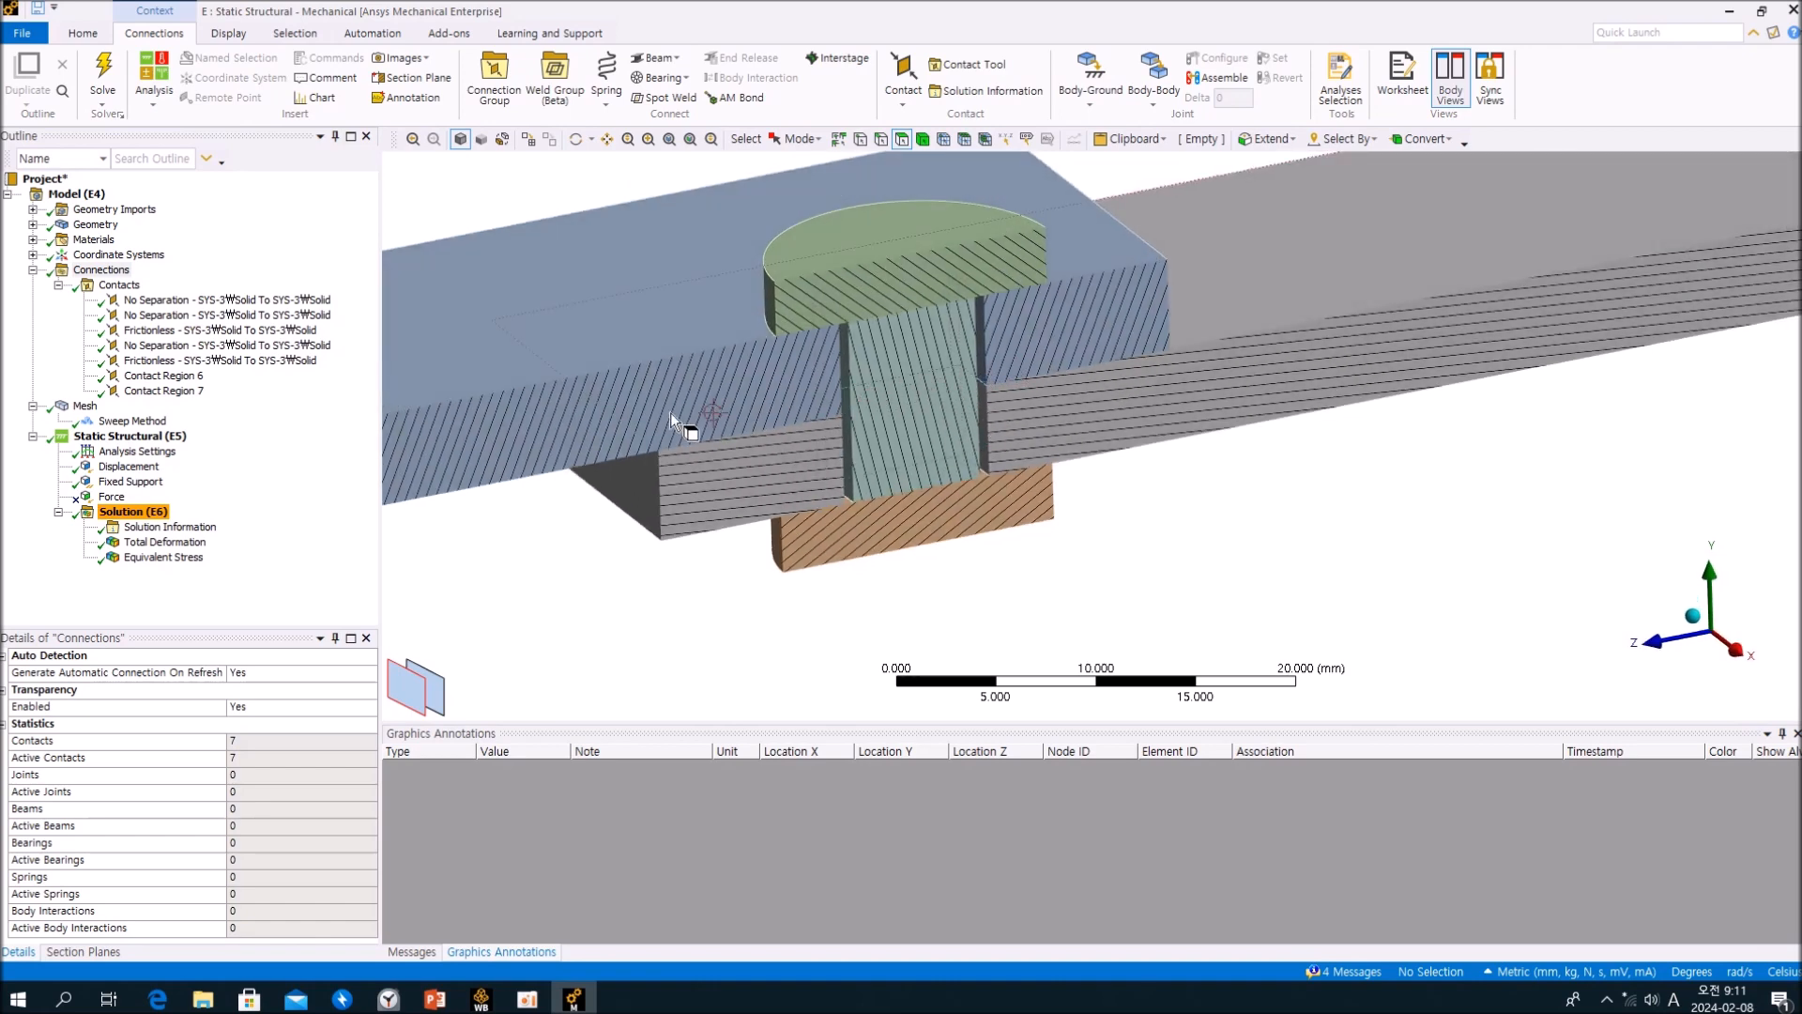
middle_click_drag(725, 387, 1074, 396, "ctrl")
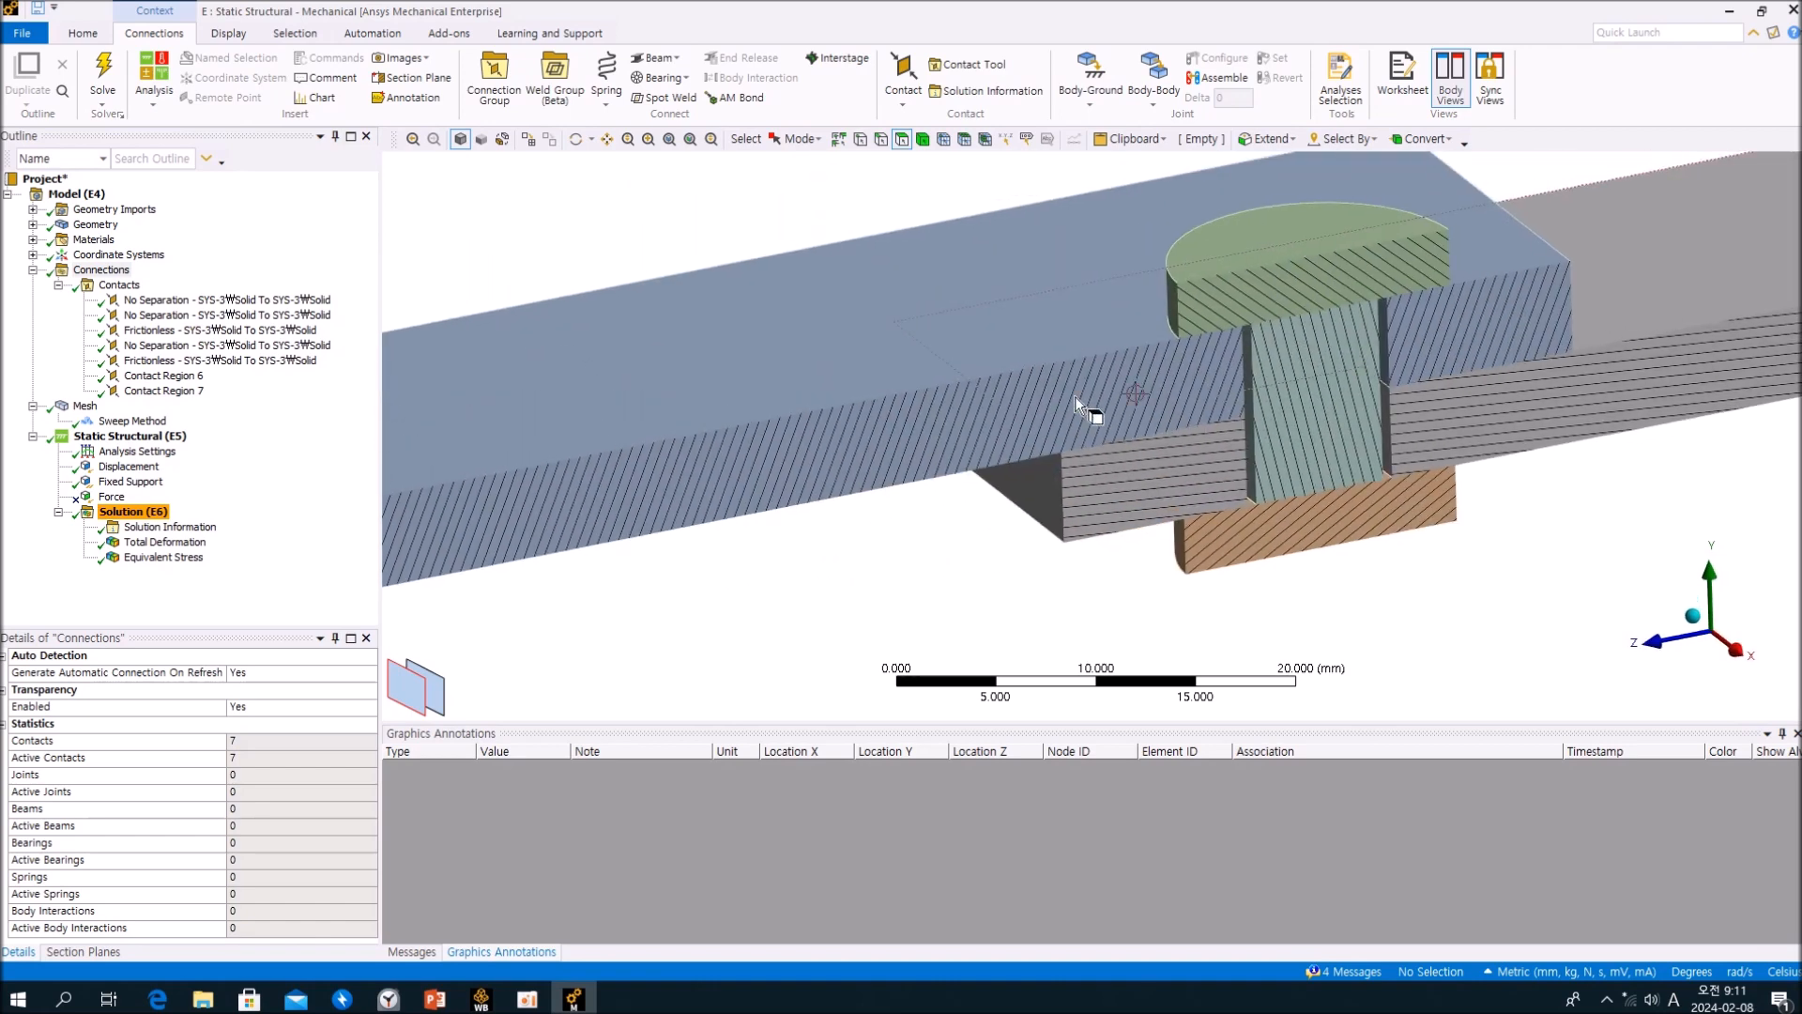
left_click(796, 364)
left_click(1036, 579)
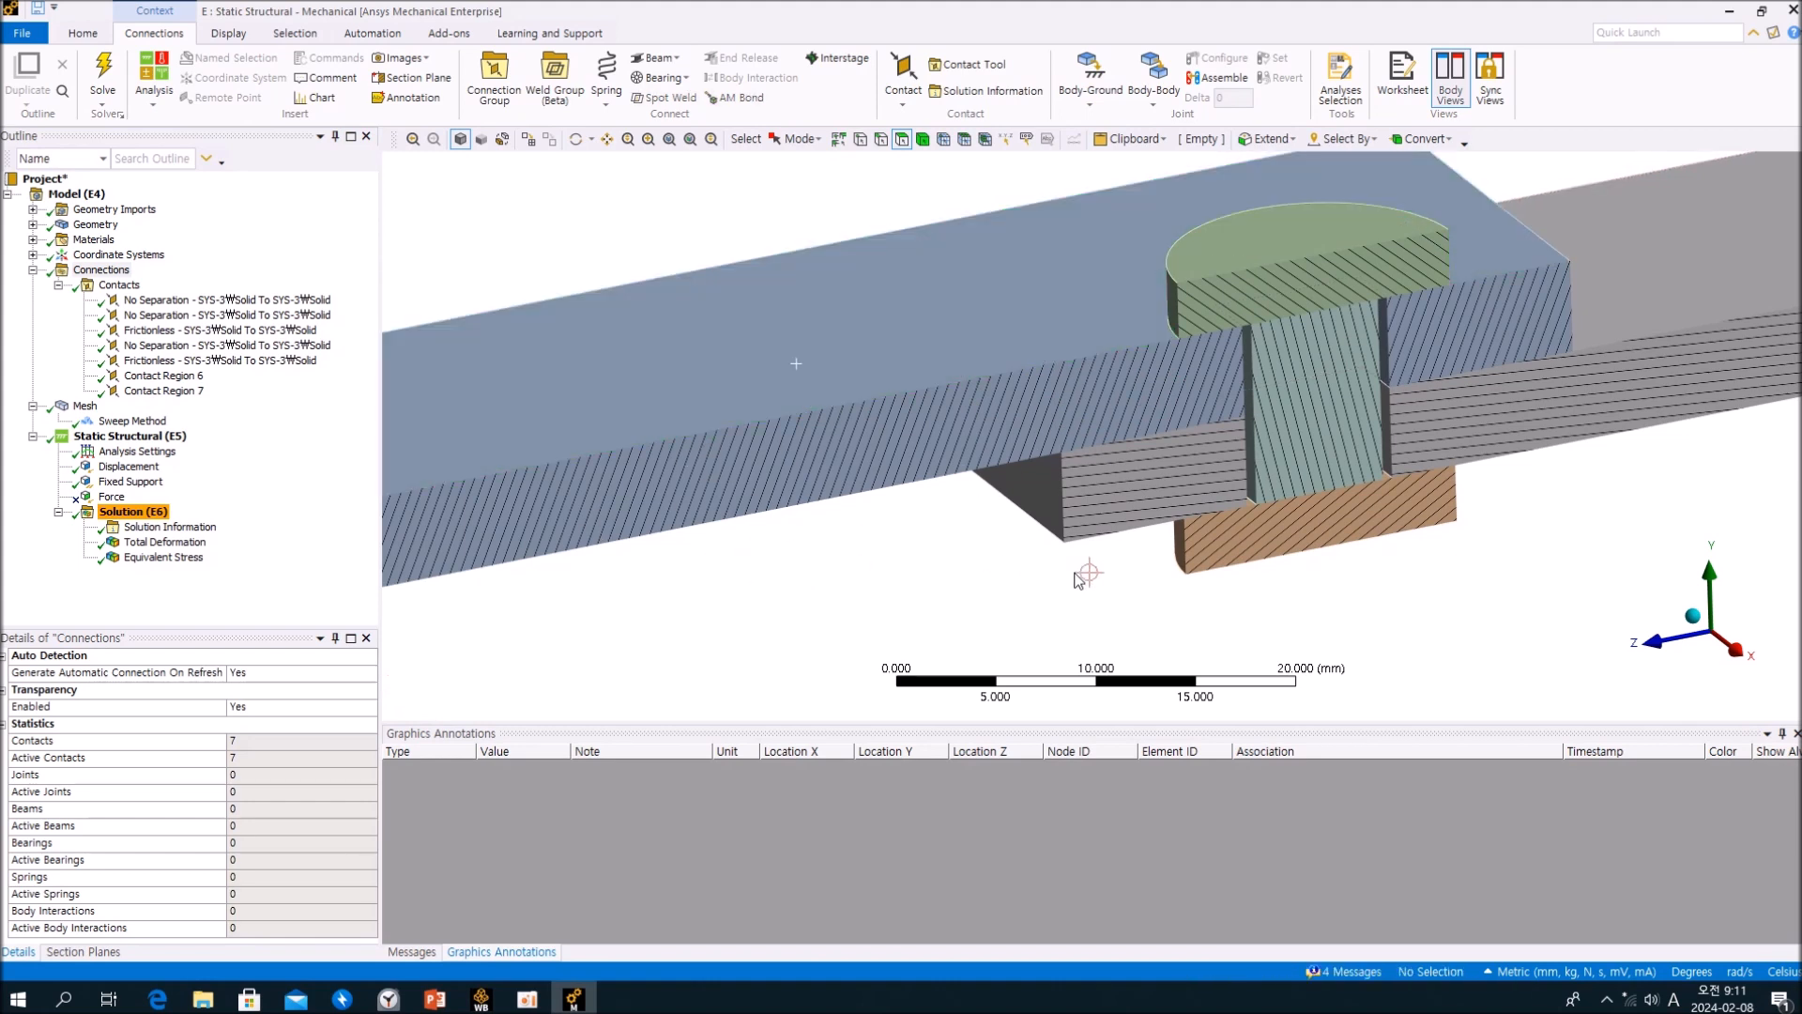
middle_click_drag(1035, 579, 836, 582, "ctrl")
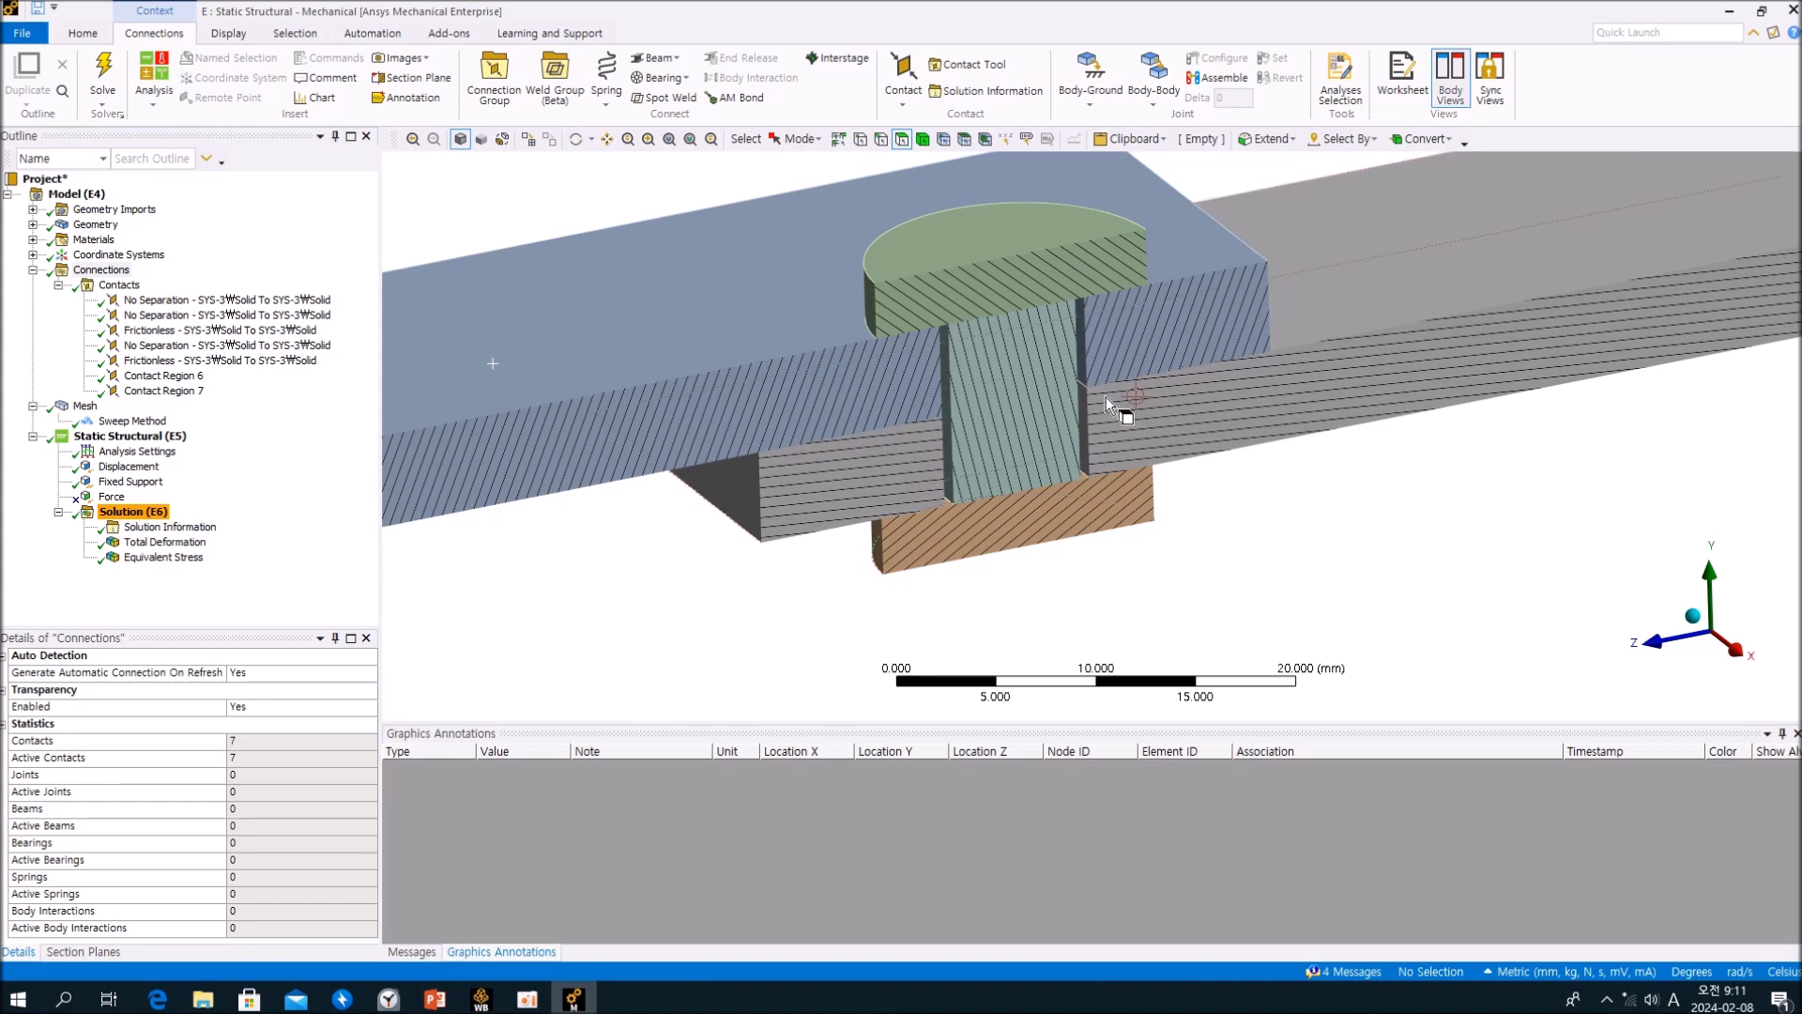
Review the three No Separation contacts: between the two plates, lower plate to lower head, and upper plate to upper head.
left_click(286, 493)
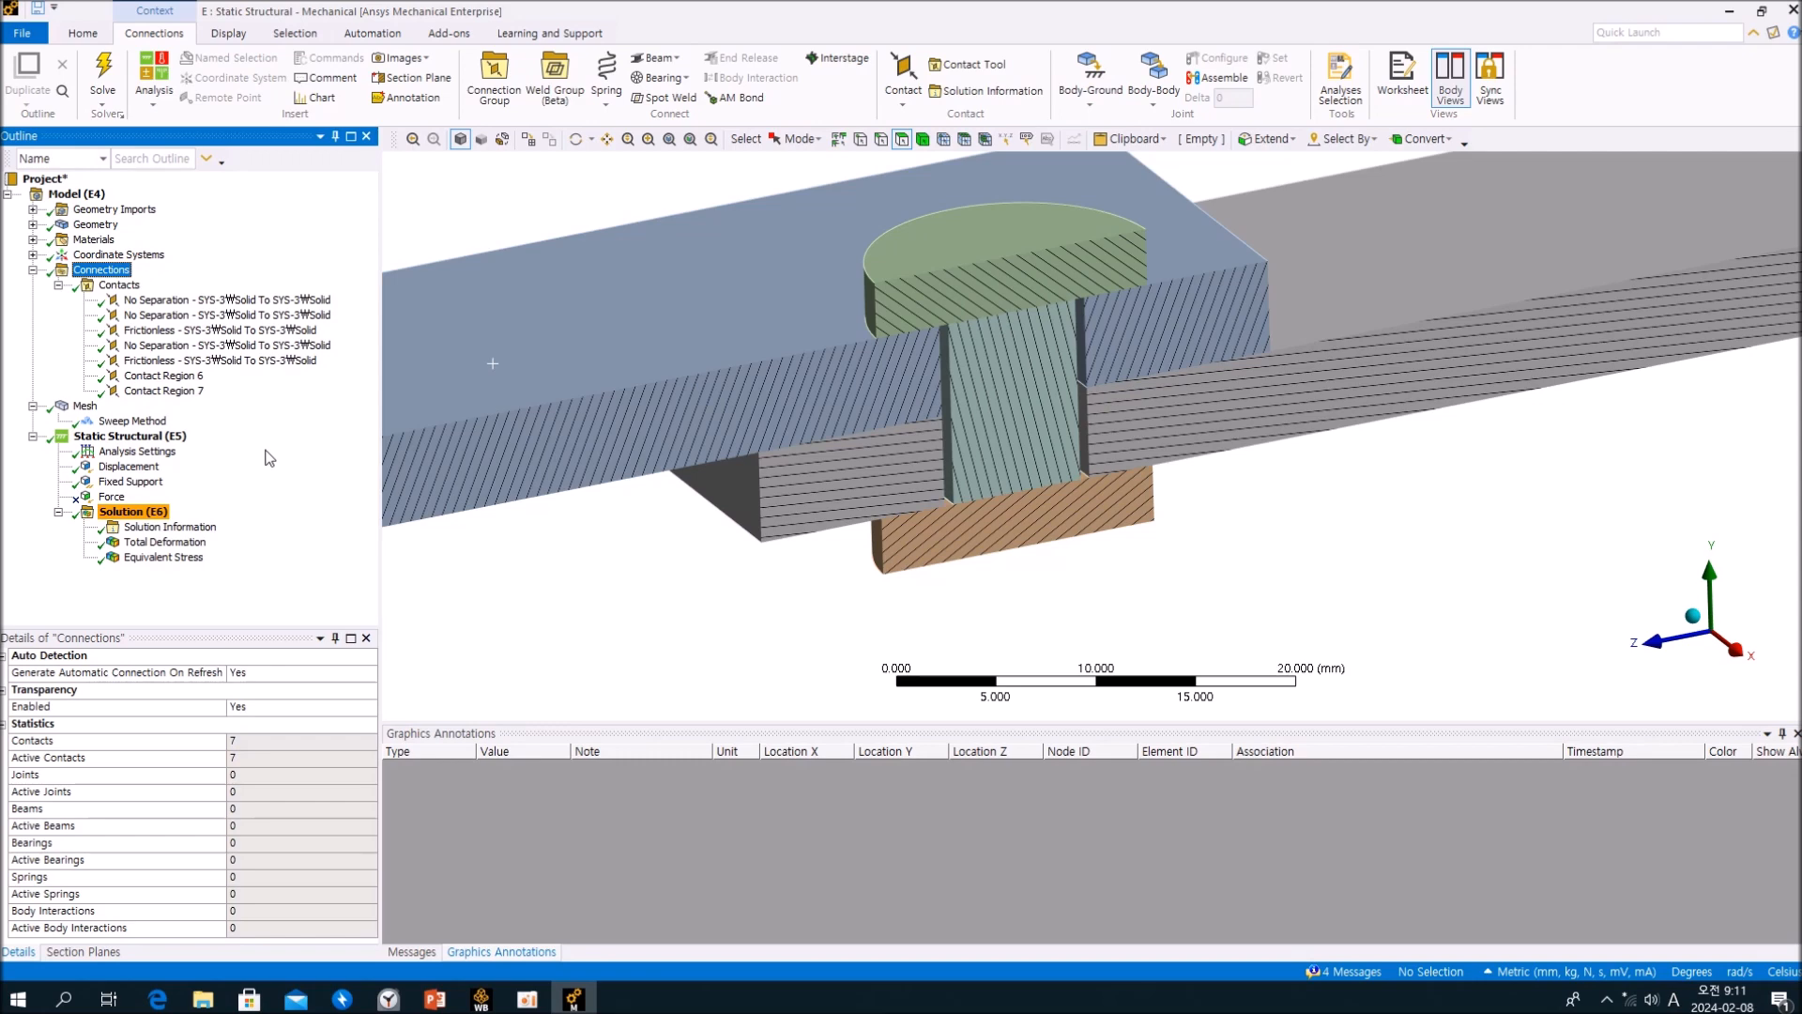
left_click(235, 300)
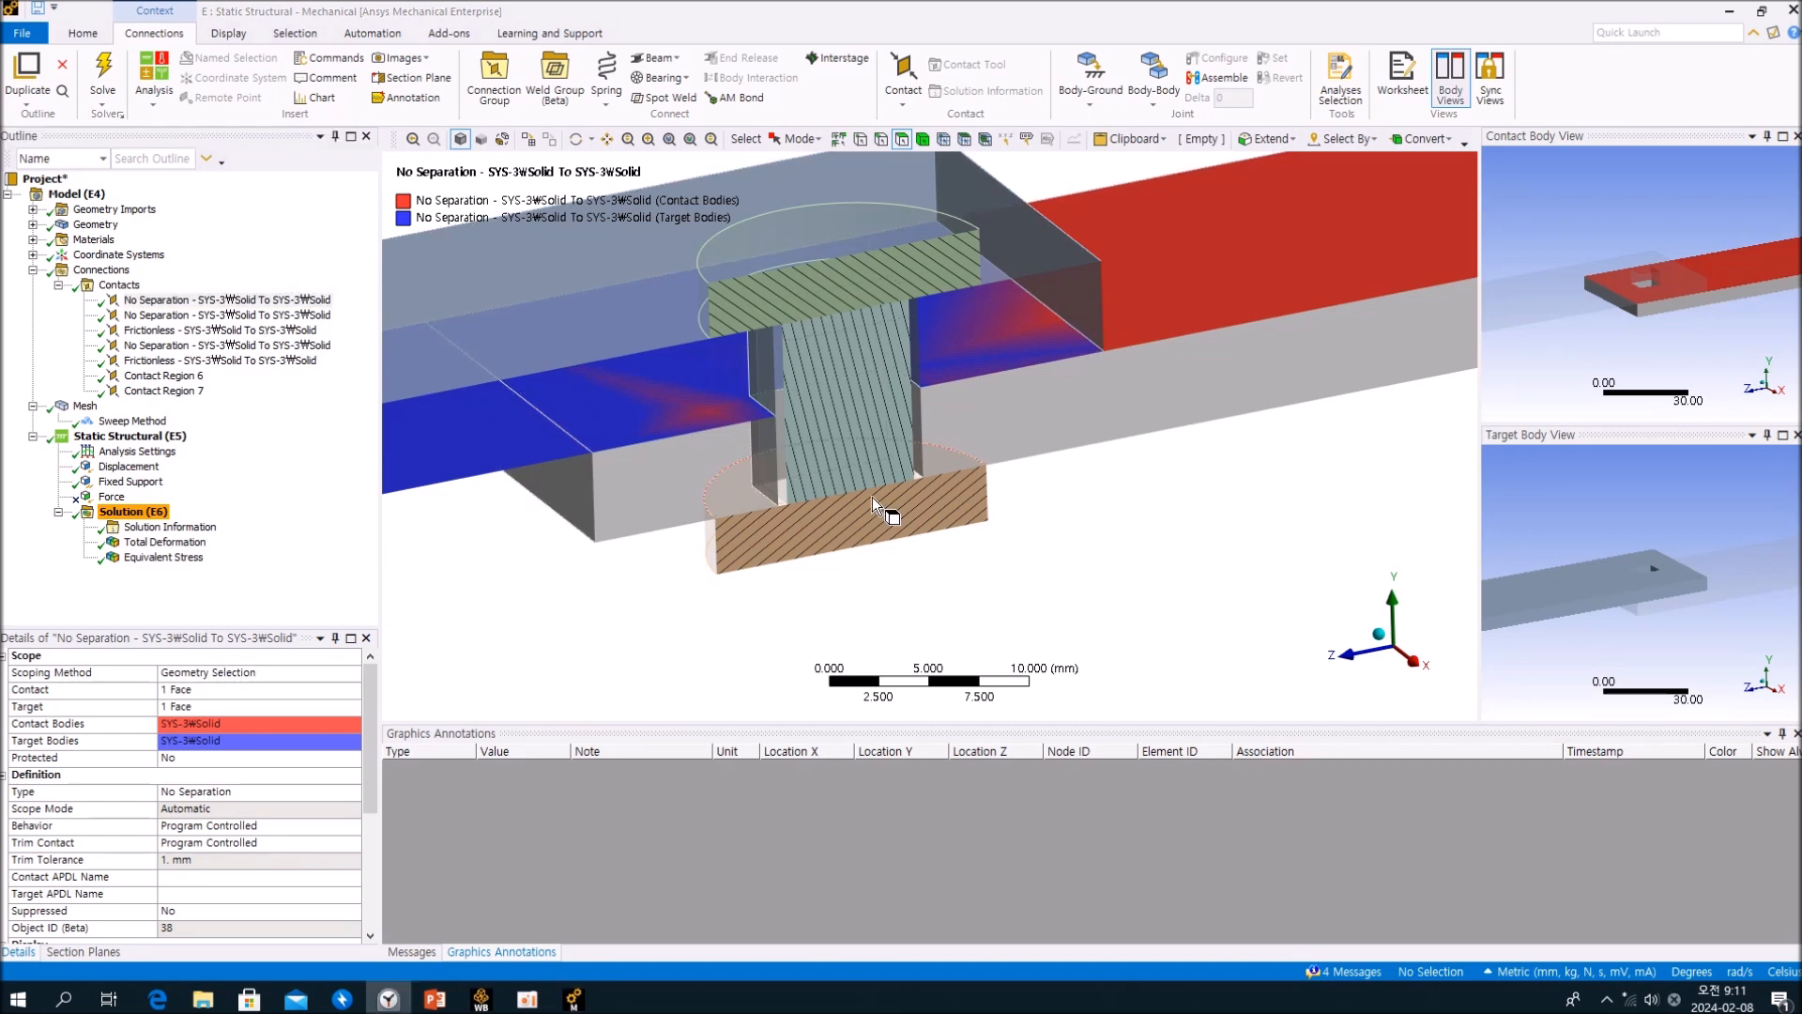
left_click(352, 431)
left_click(287, 314)
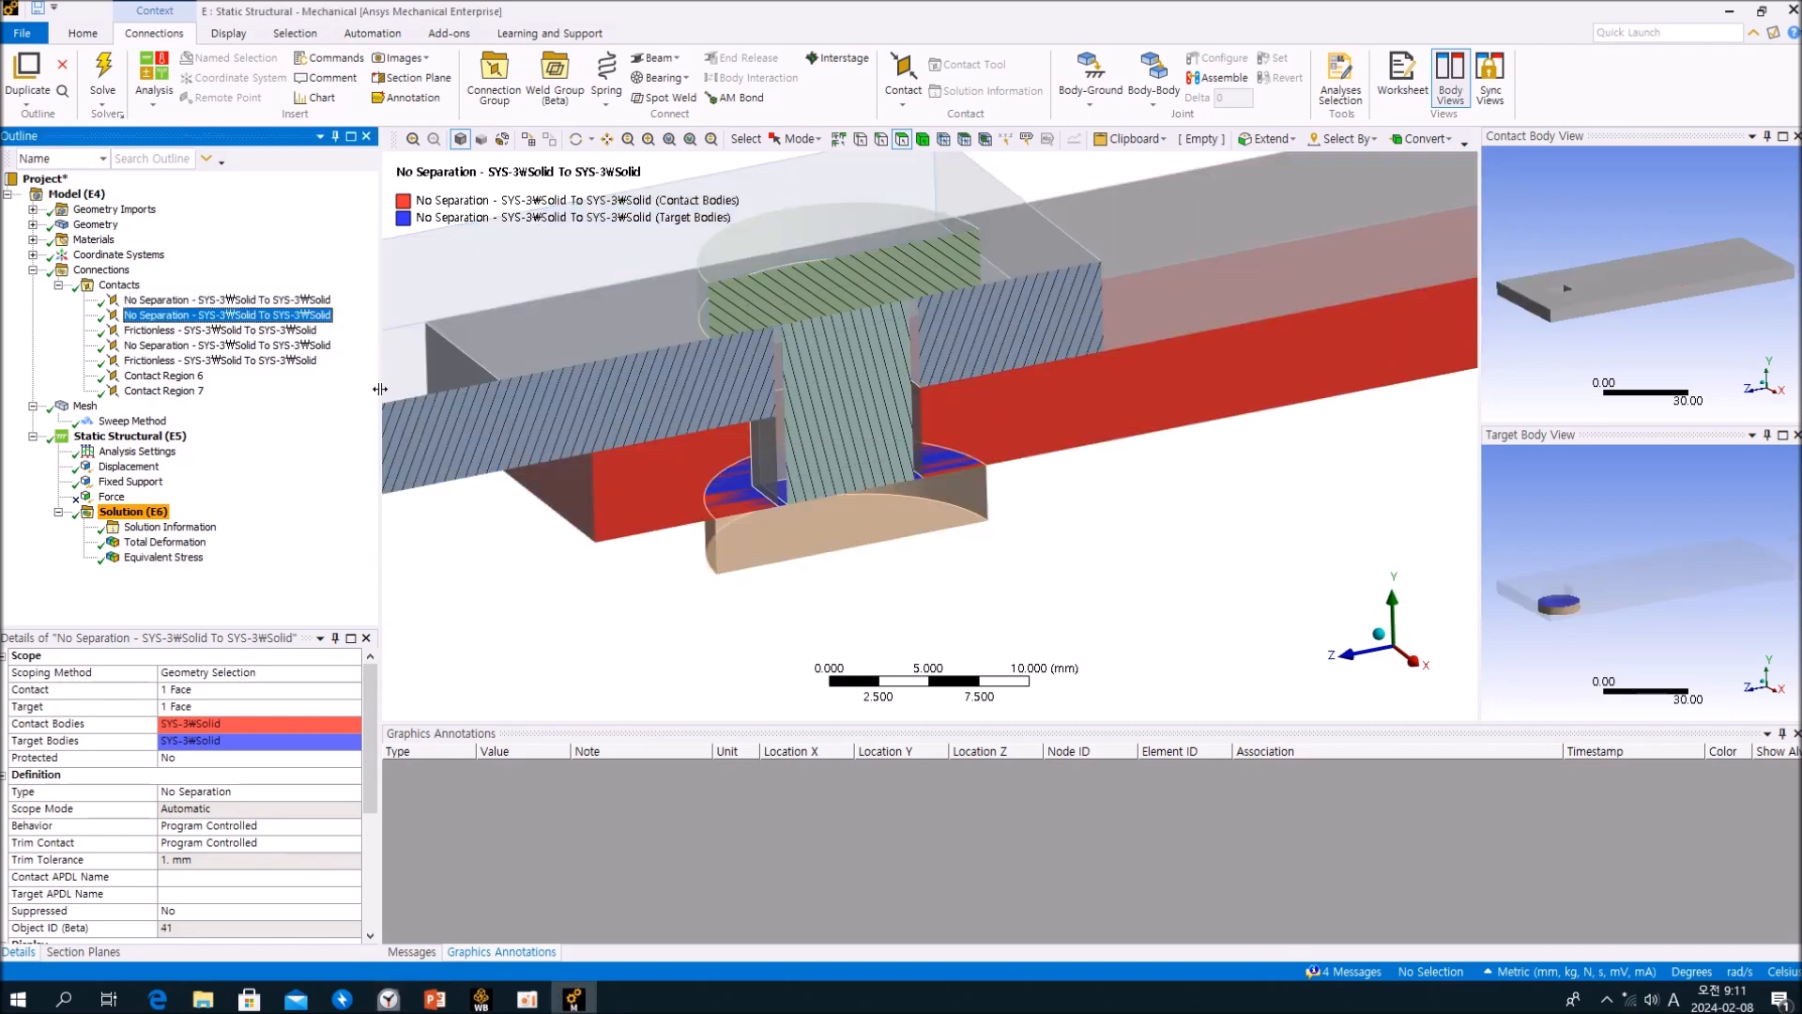
mouse_move(980, 466)
middle_mouse_down()
mouse_move(981, 413)
mouse_move(985, 437)
middle_mouse_up()
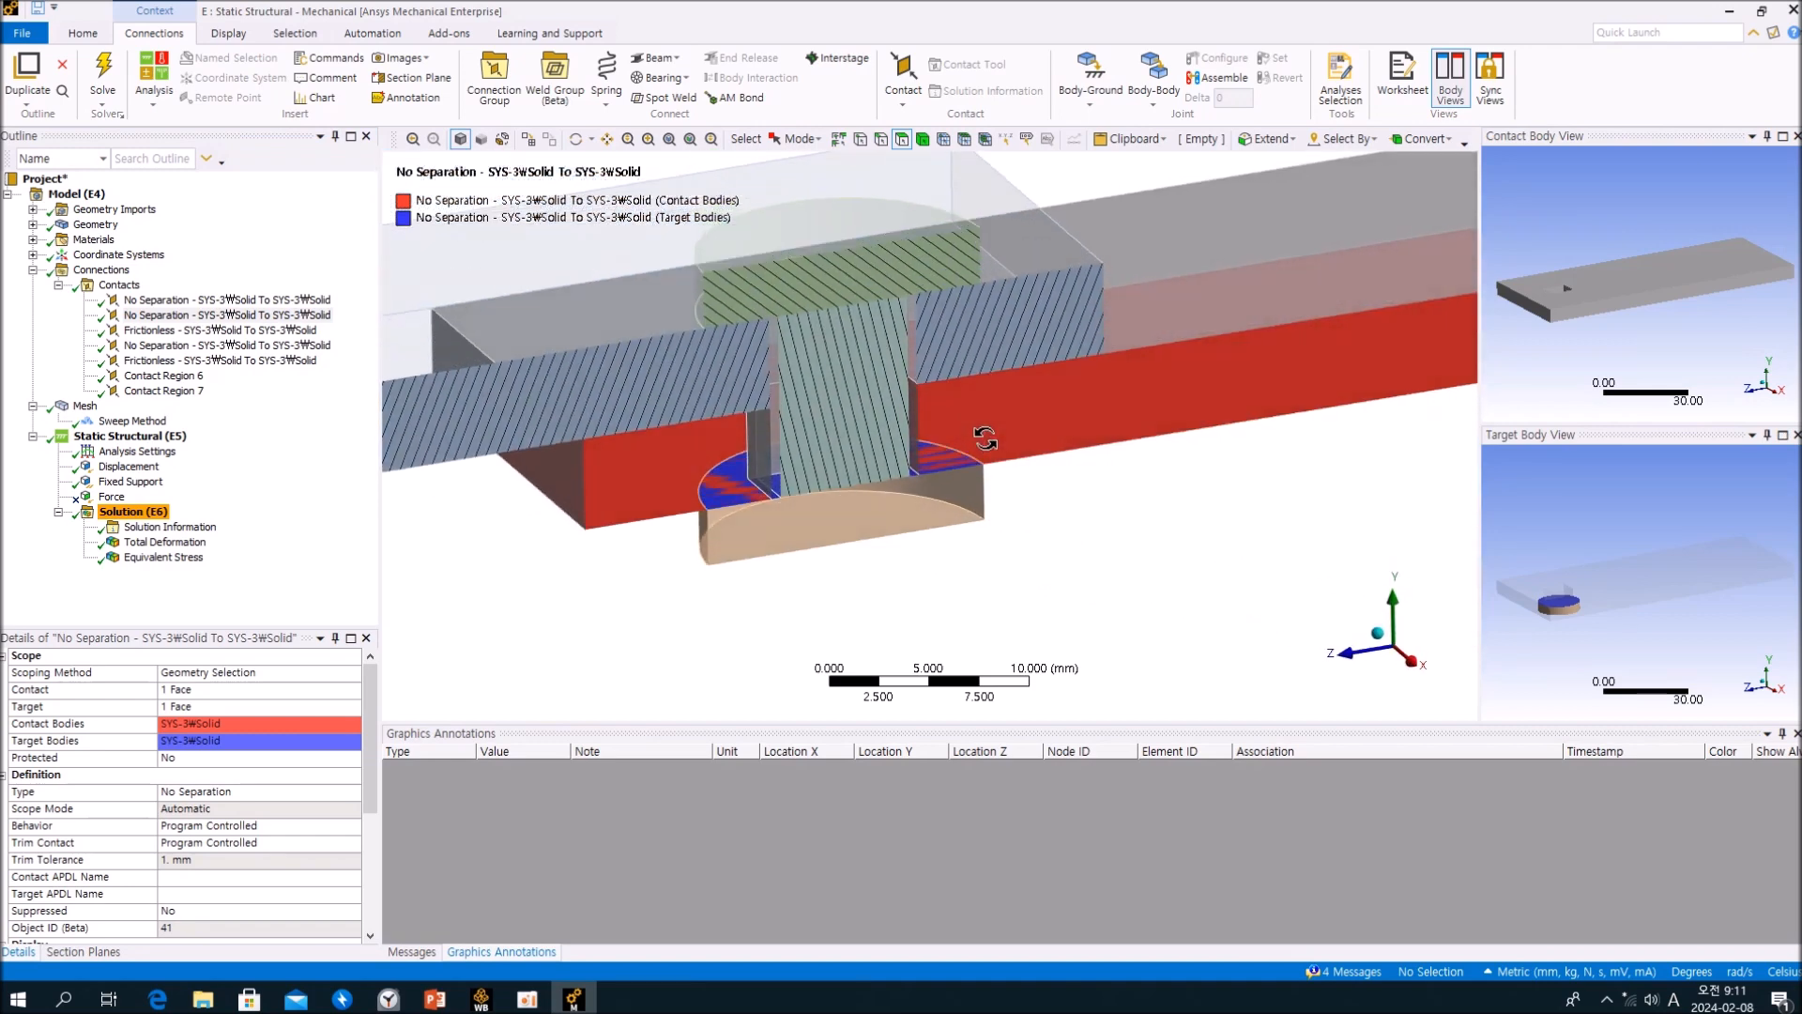
left_click(274, 440)
left_click(282, 345)
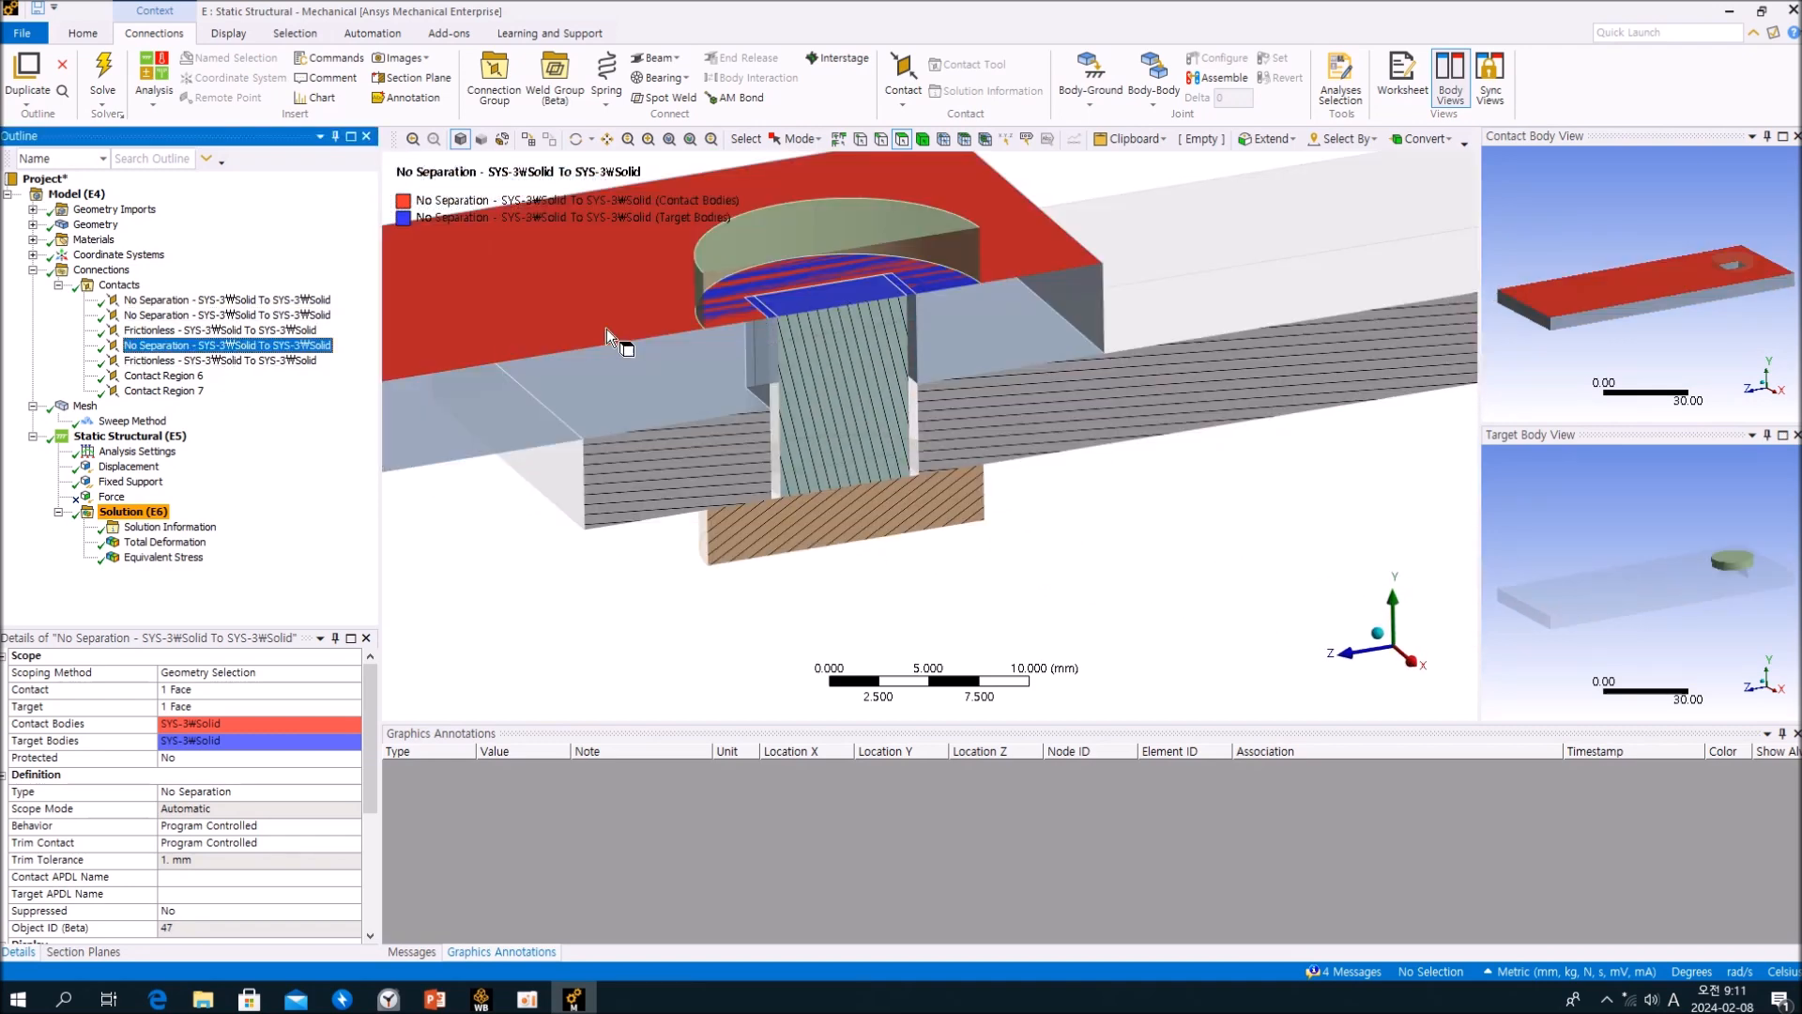
middle_click_drag(778, 299, 801, 290)
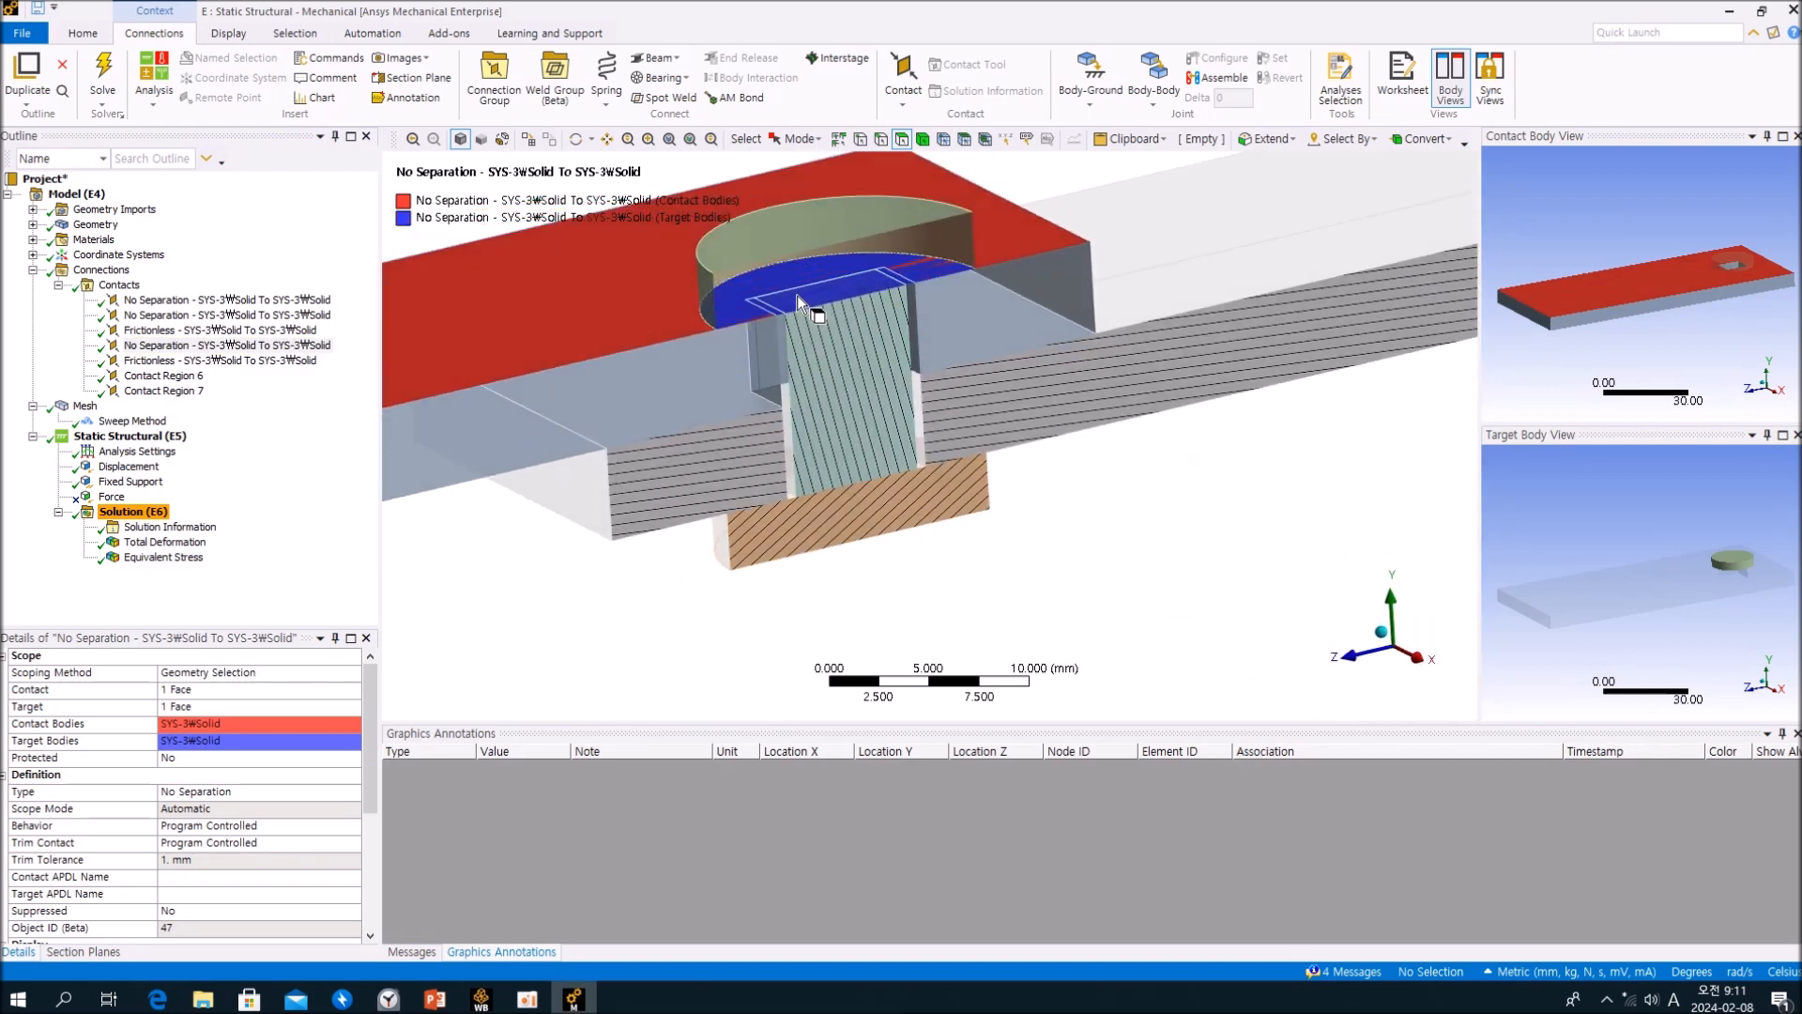
left_click(244, 345)
Inspect the Frictionless contact between the lower plate's hole and the pin shank, including its pinball Auto Detection Value.
left_click(265, 330)
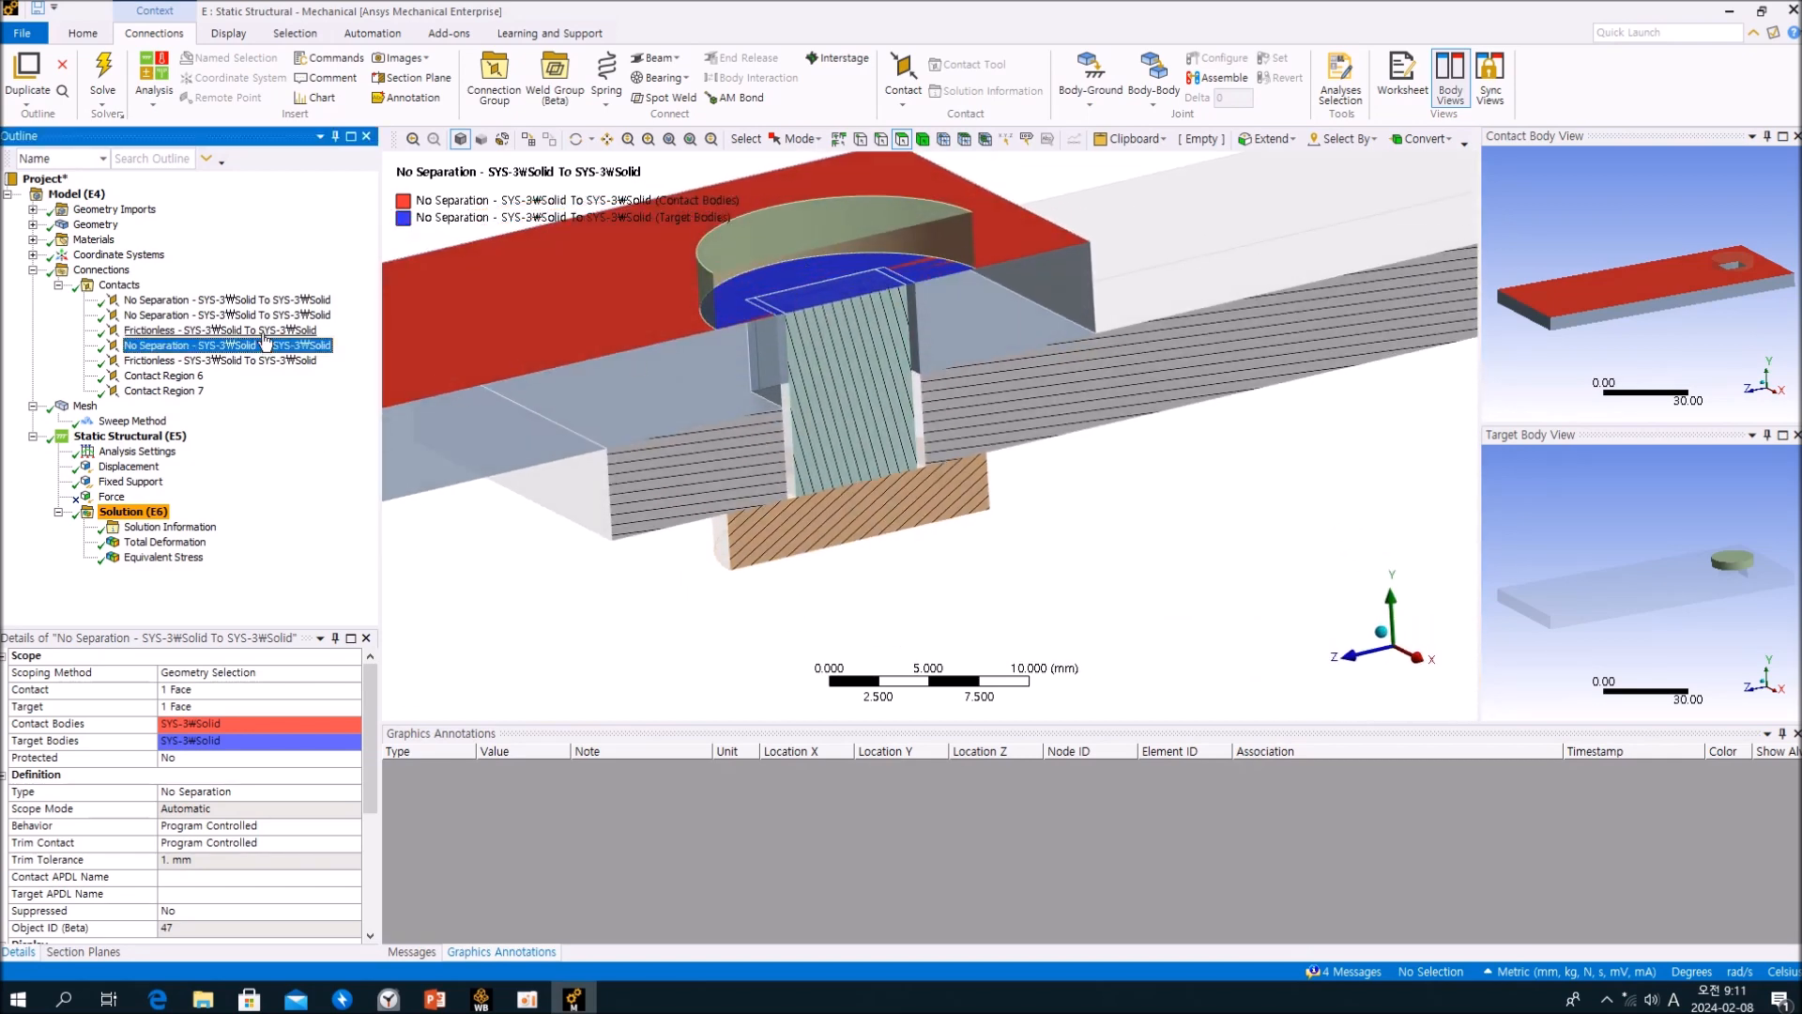
mouse_move(845, 470)
middle_mouse_down()
mouse_move(781, 428)
mouse_move(842, 467)
middle_mouse_up()
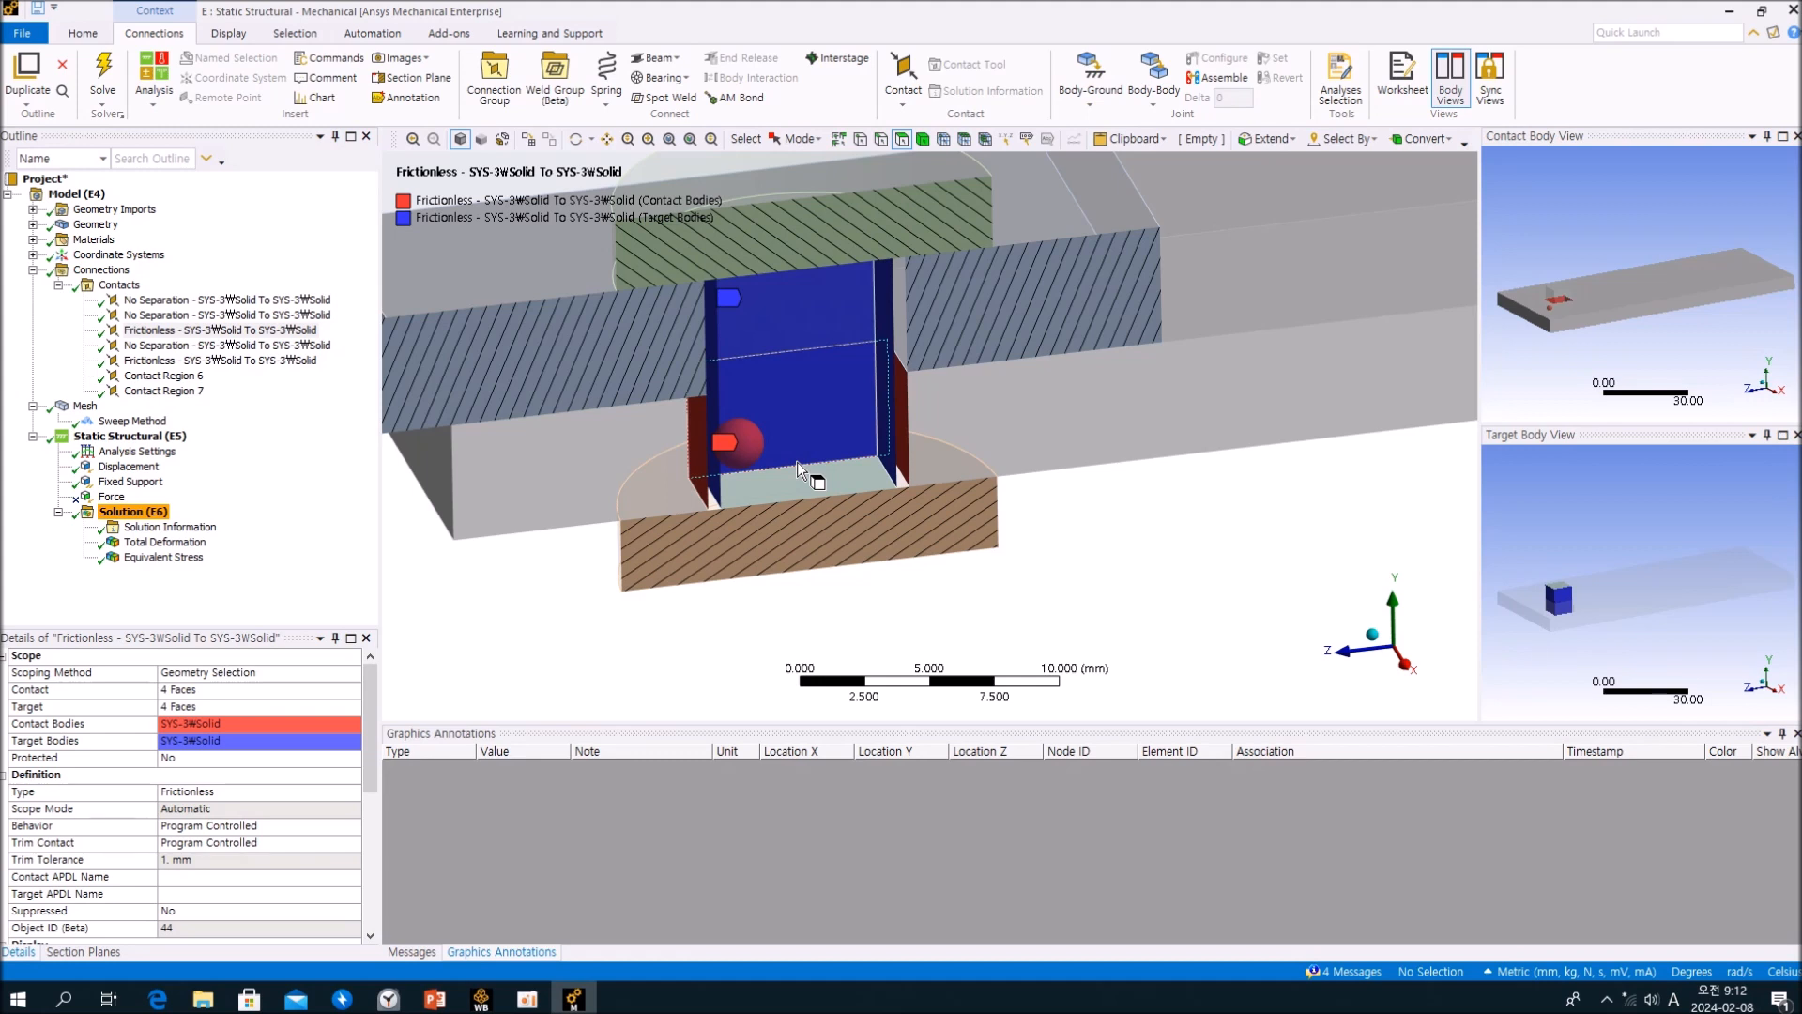
mouse_move(903, 451)
middle_mouse_down()
mouse_move(866, 438)
mouse_move(949, 434)
mouse_move(914, 426)
mouse_move(897, 449)
middle_mouse_up()
left_click(324, 425)
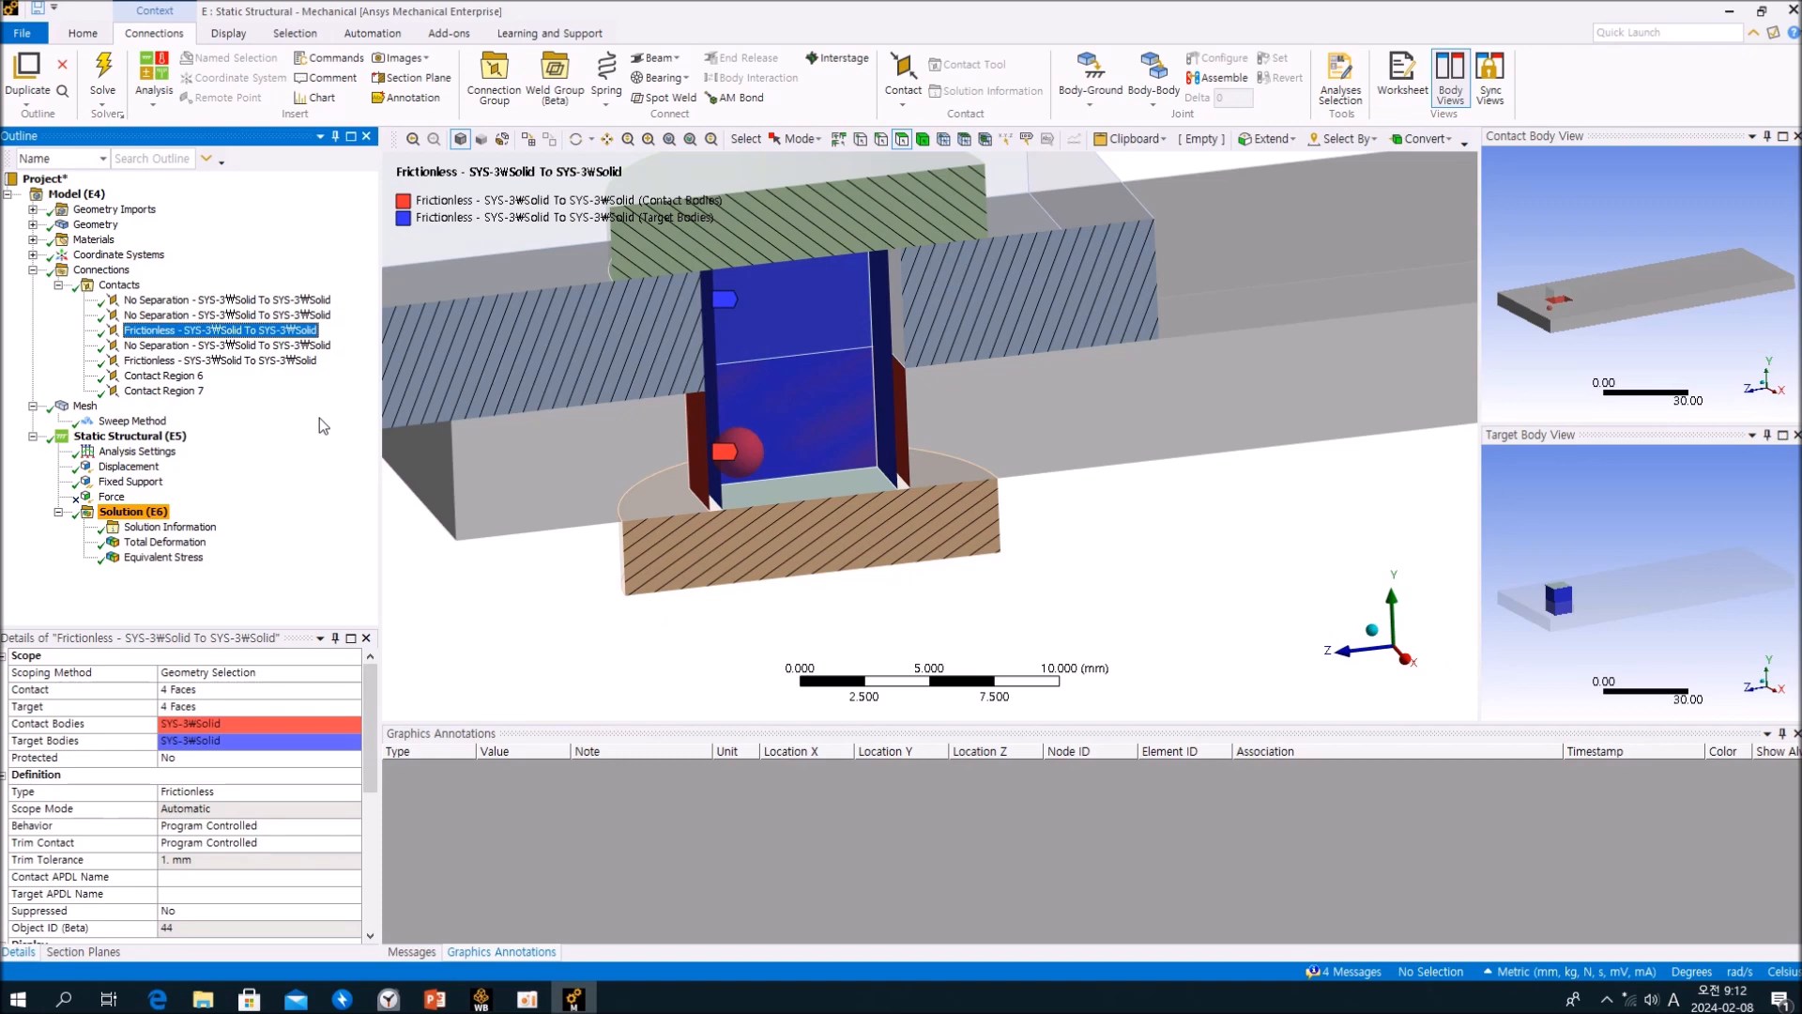
mouse_move(647, 518)
middle_mouse_down()
mouse_move(786, 603)
mouse_move(816, 572)
mouse_move(792, 583)
mouse_move(805, 592)
mouse_move(785, 517)
middle_mouse_up()
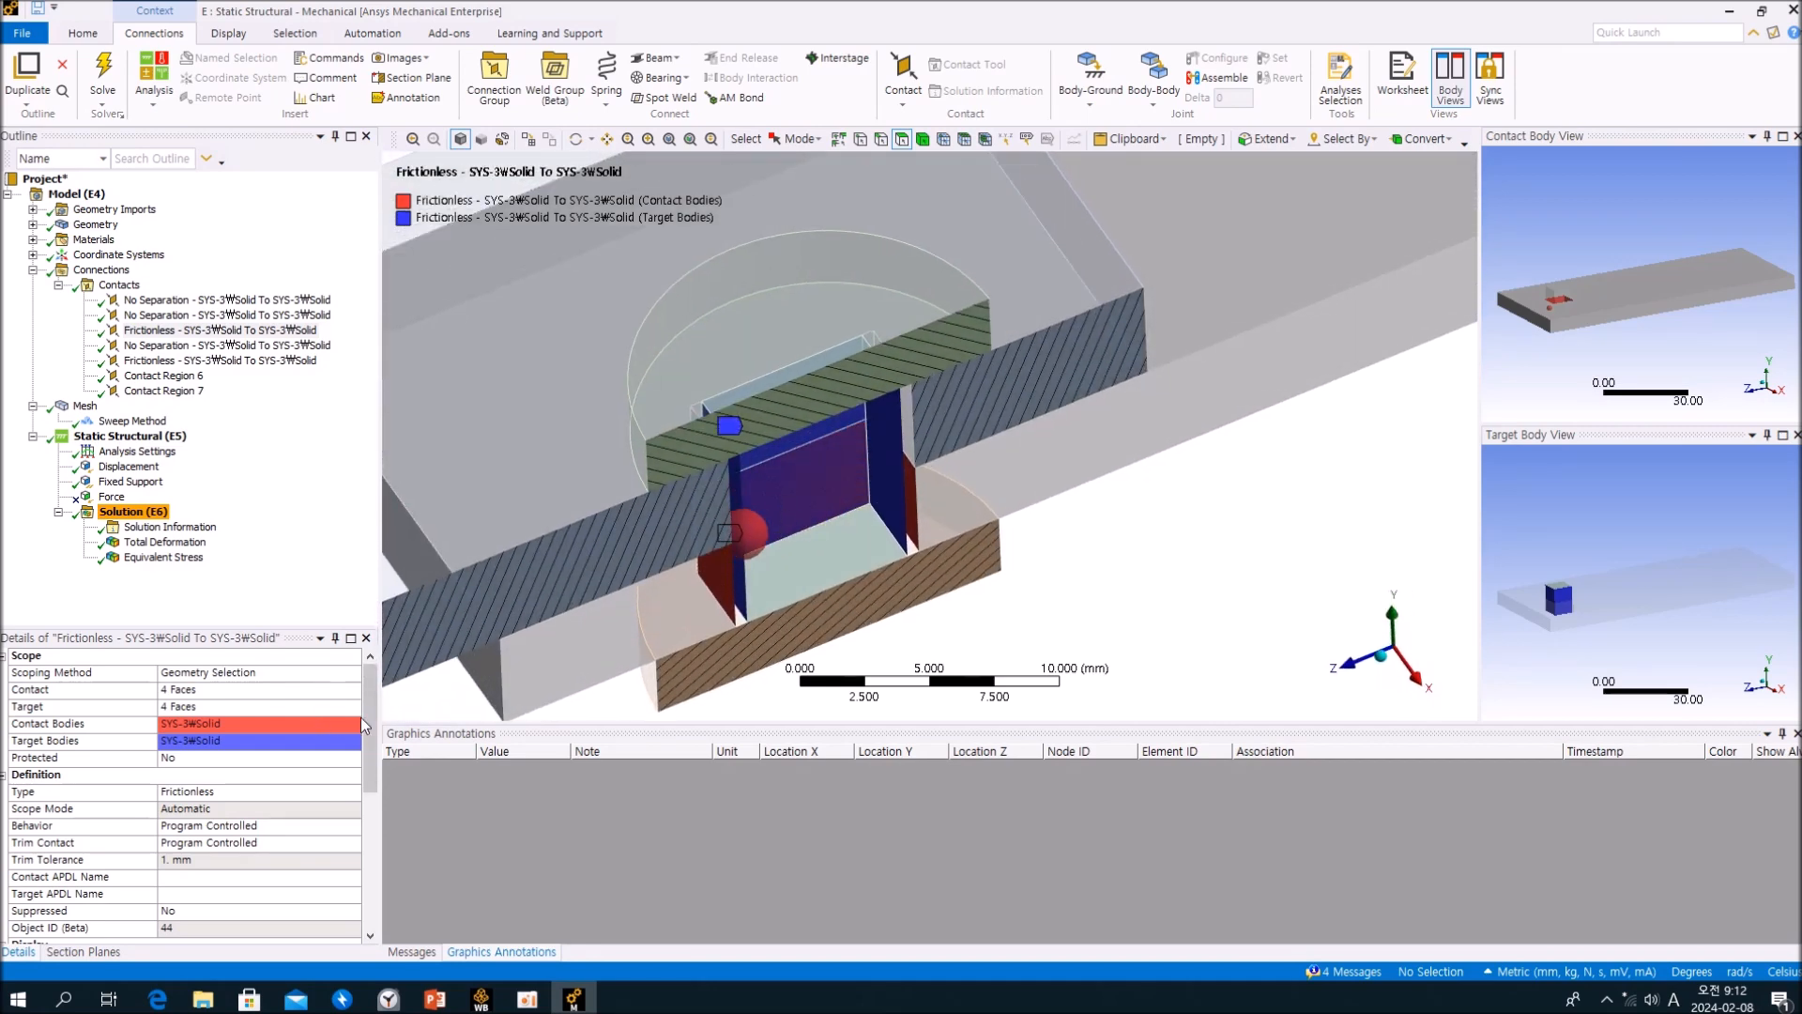
left_click_drag(370, 734, 389, 905)
left_click(181, 827)
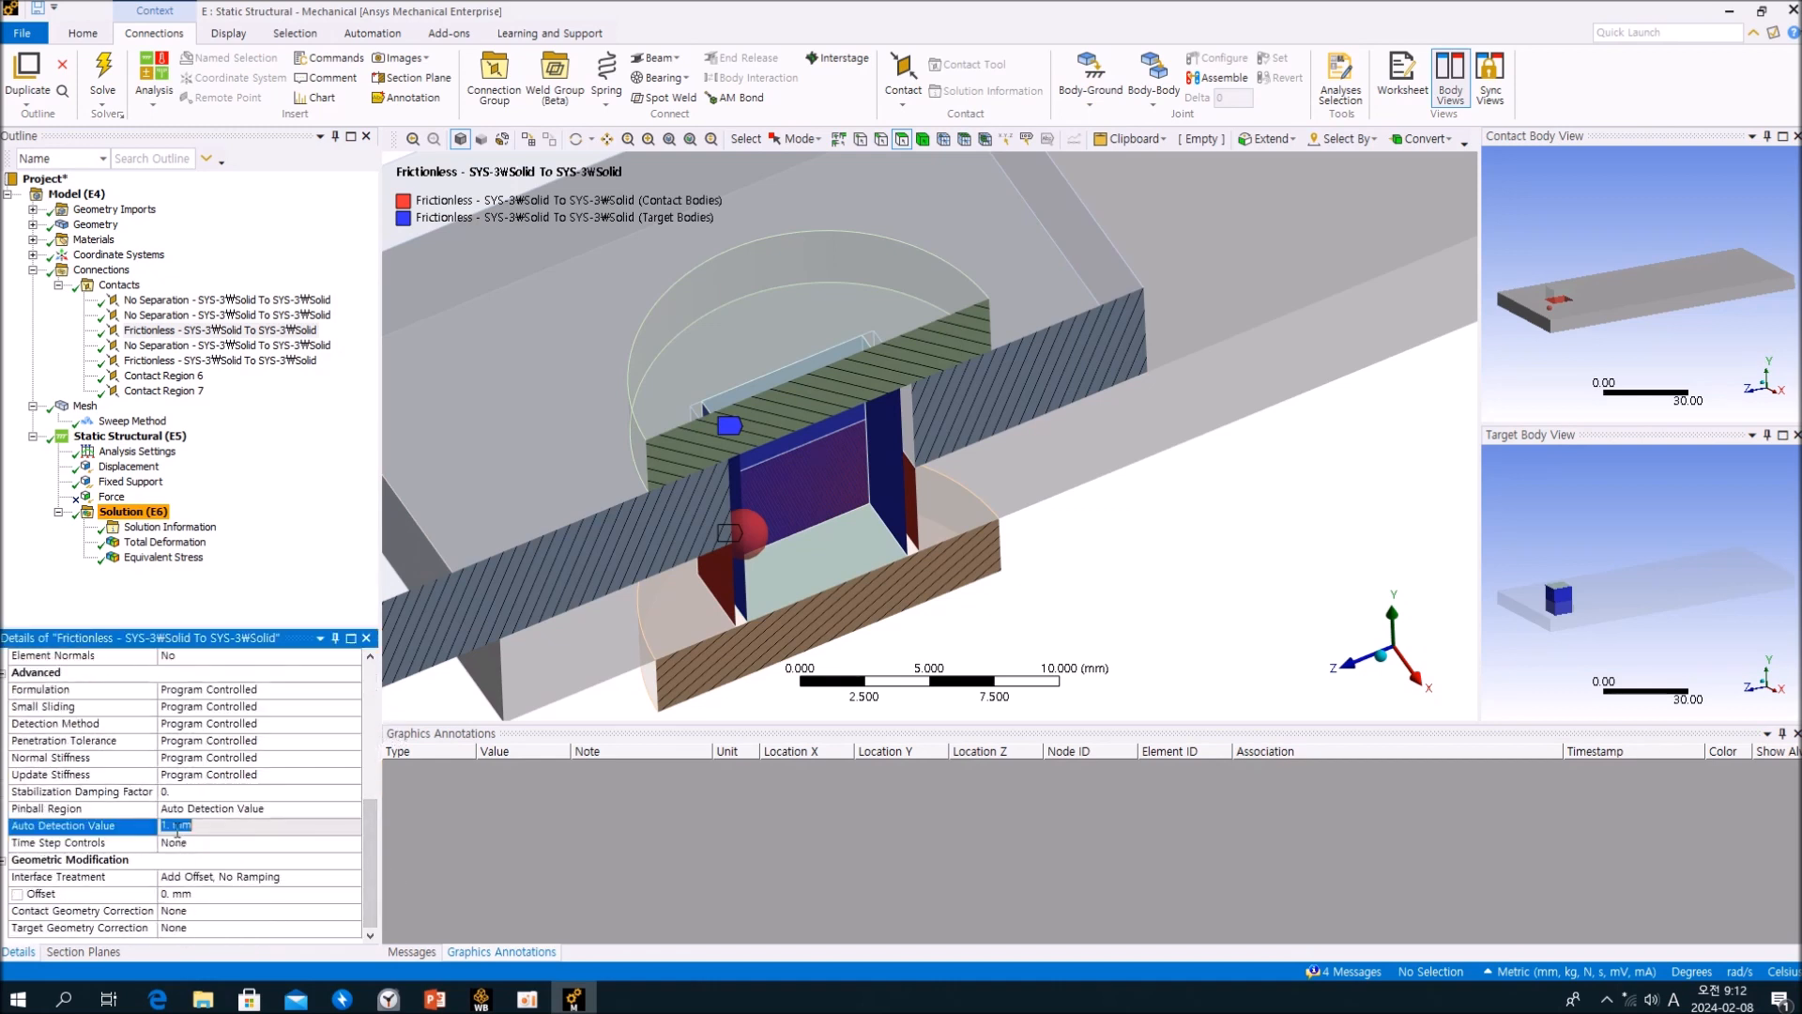
left_click_drag(370, 850, 370, 723)
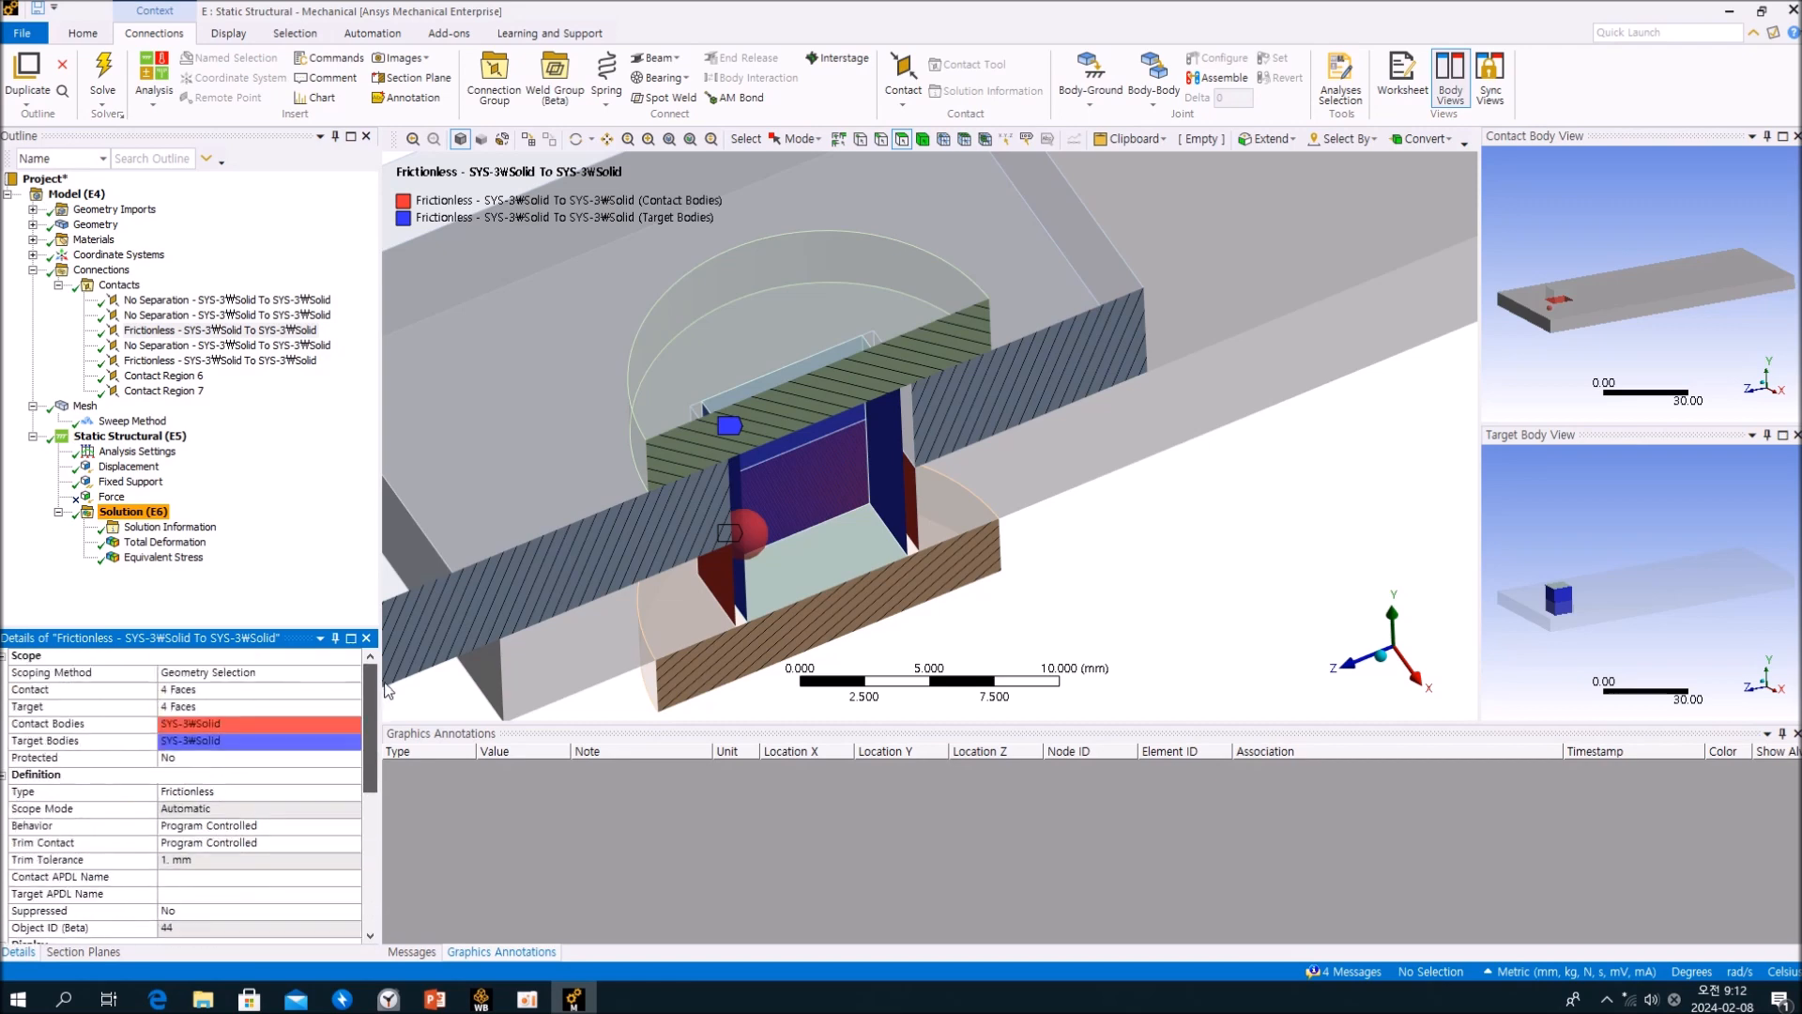
Inspect the second Frictionless contact, between the upper plate's hole faces and the pin shank.
left_click(294, 476)
left_click(246, 361)
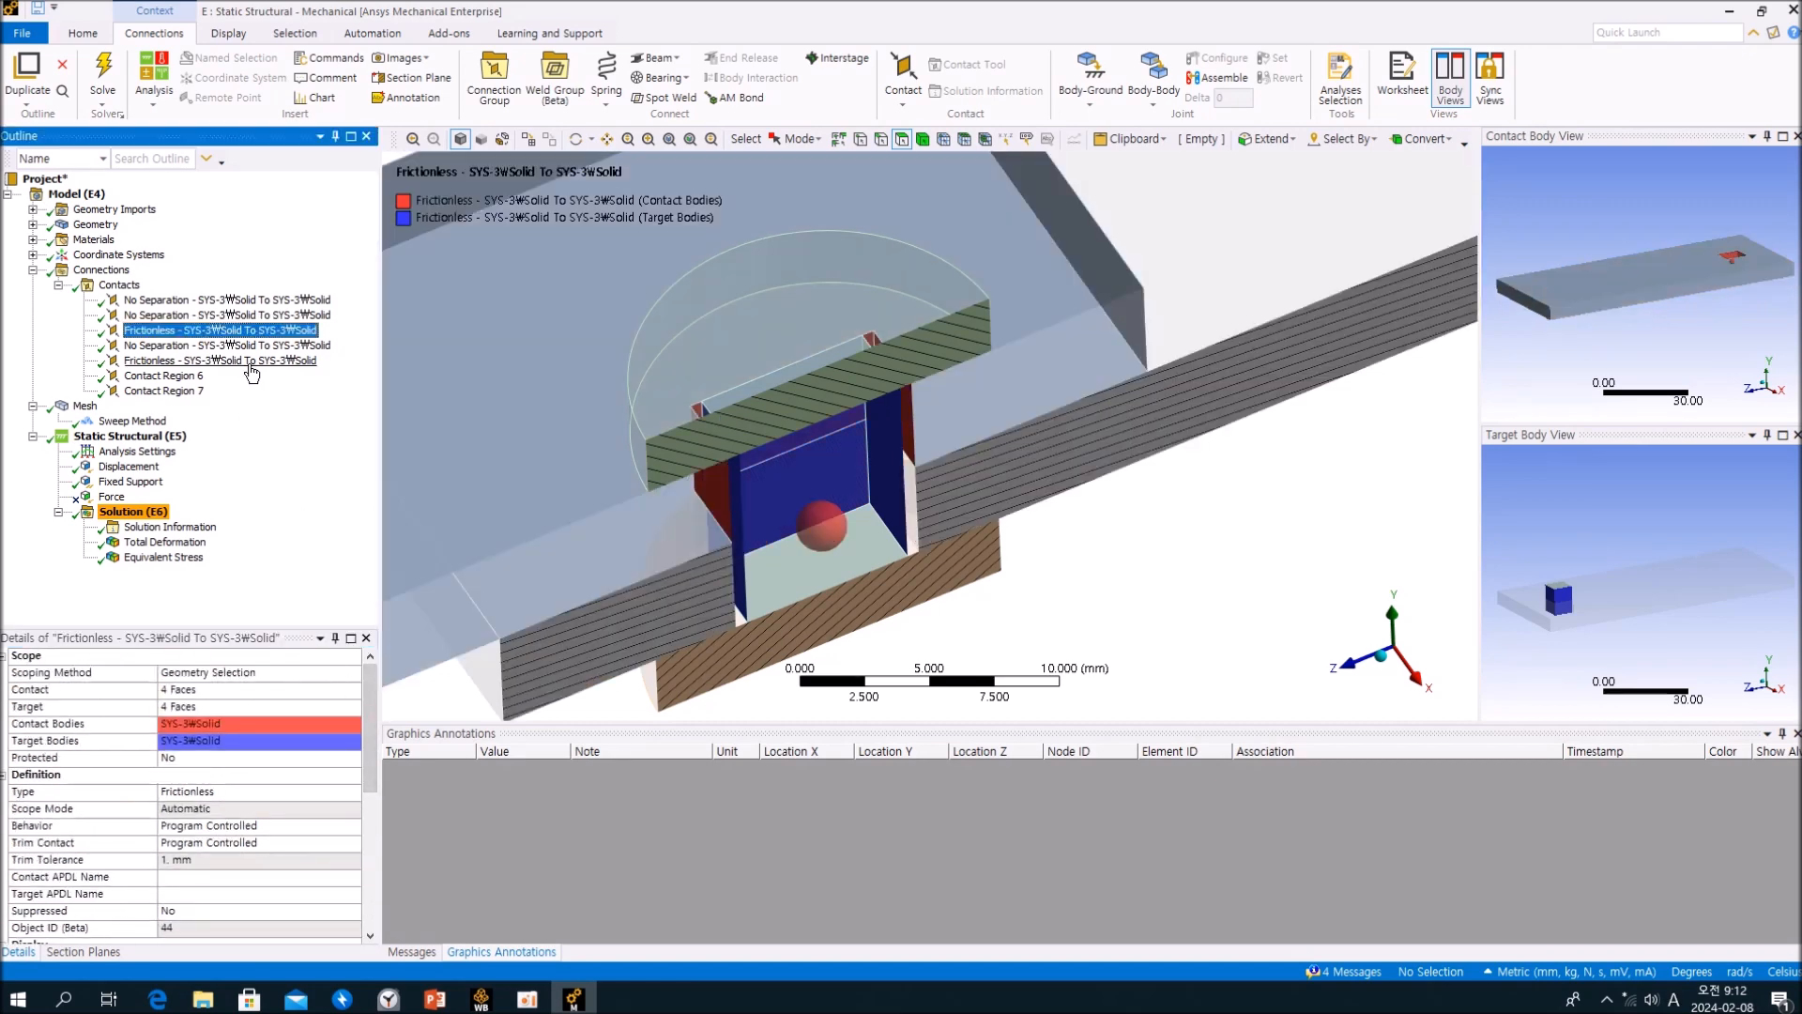
mouse_move(832, 523)
middle_mouse_down()
mouse_move(807, 470)
mouse_move(798, 484)
mouse_move(849, 499)
middle_mouse_up()
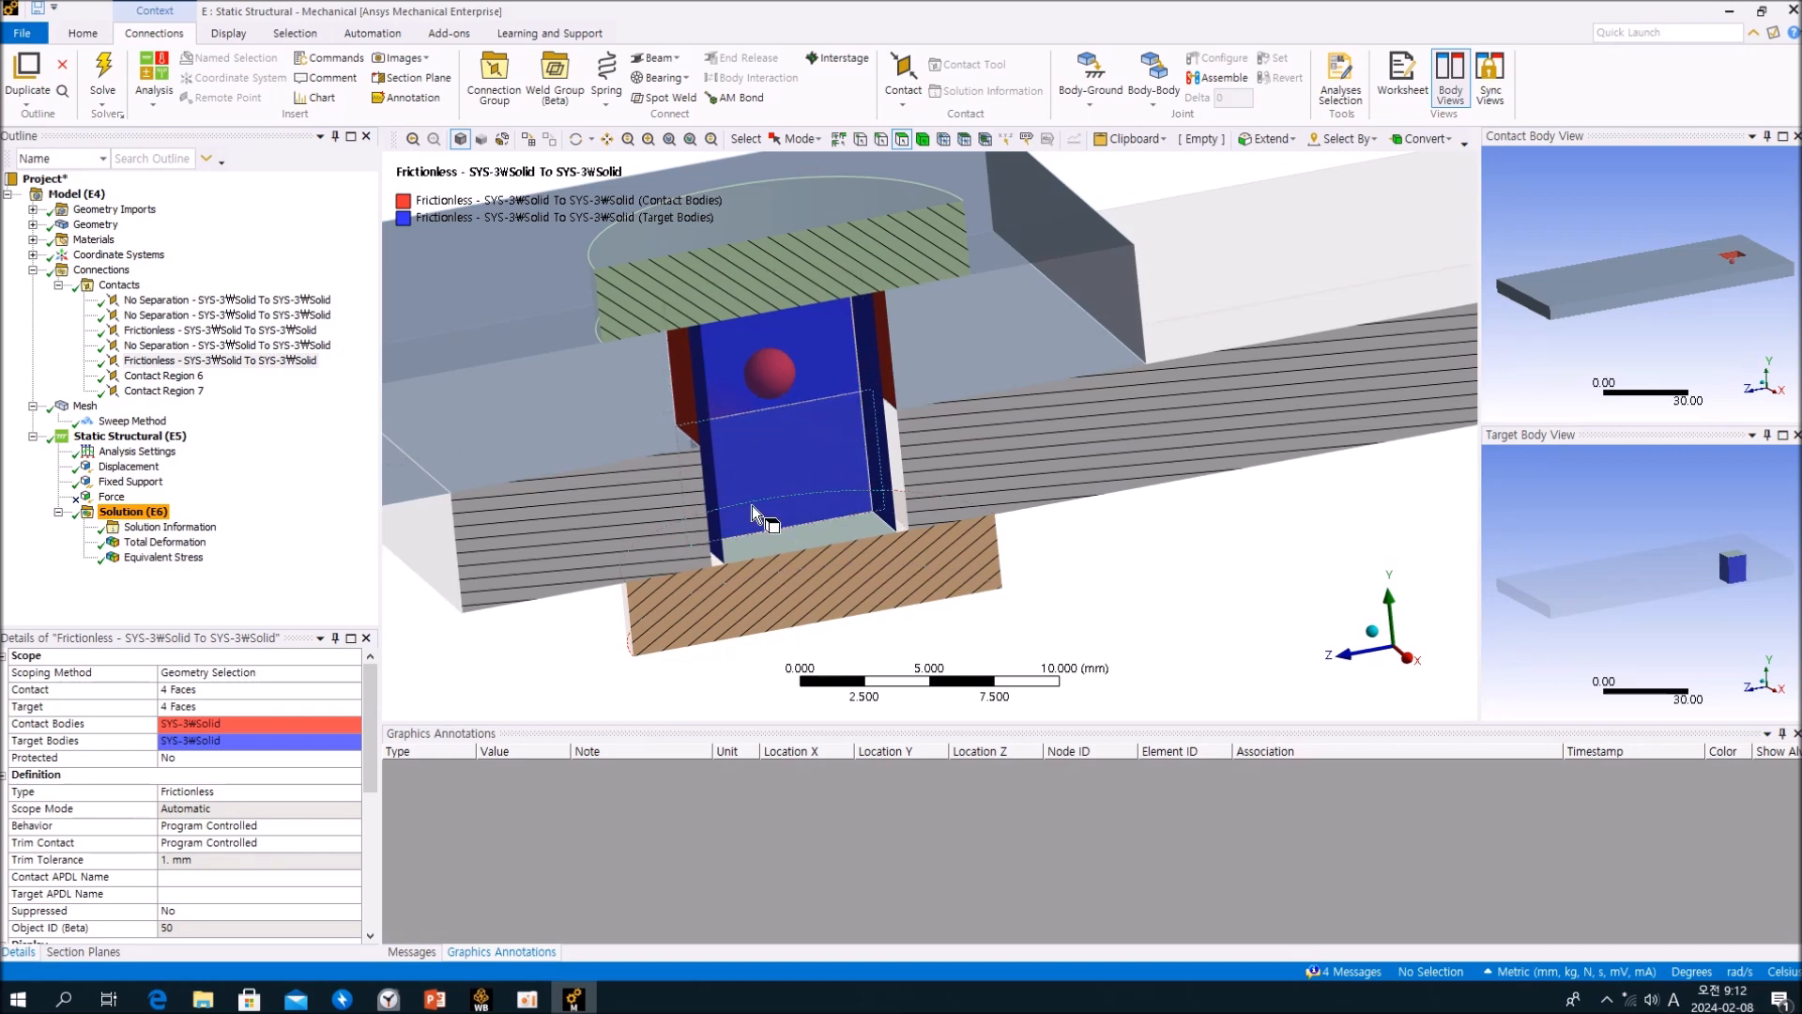
mouse_move(806, 450)
middle_mouse_down()
mouse_move(853, 435)
mouse_move(837, 443)
middle_mouse_up()
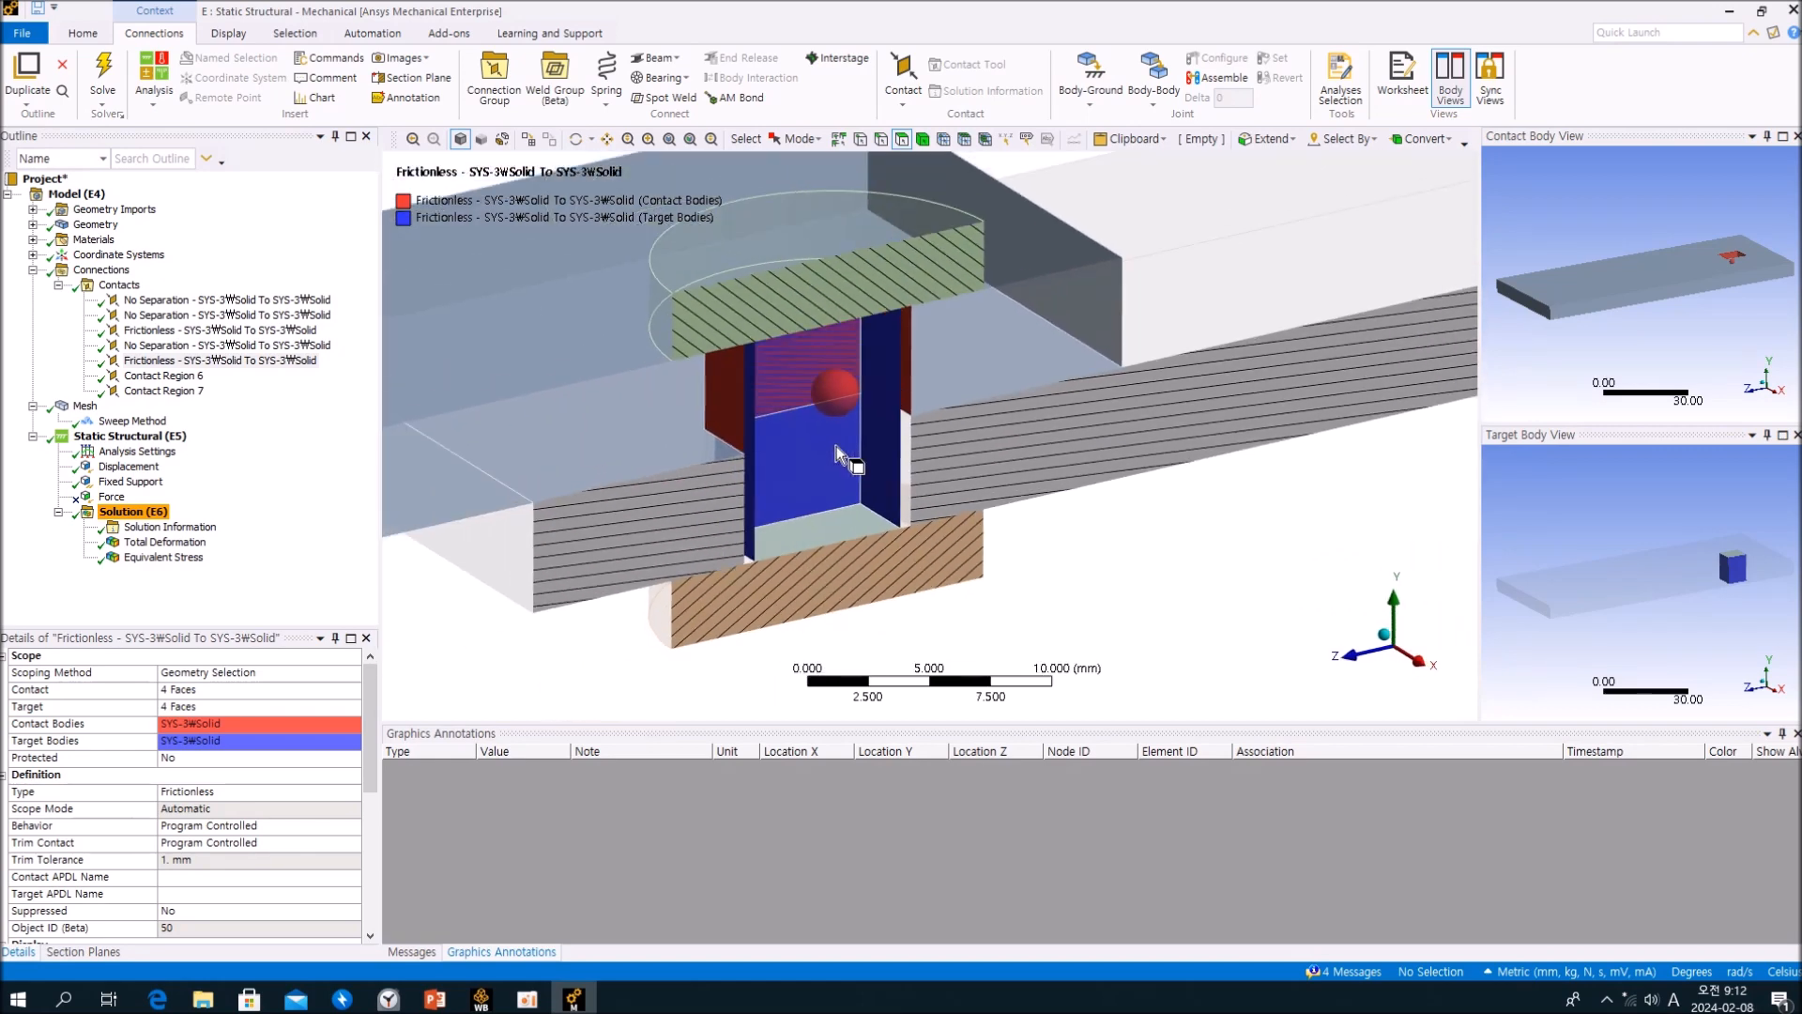
Collapse the contacts list and examine the mesh on the plates and the pin joint.
left_click(307, 447)
left_click(59, 284)
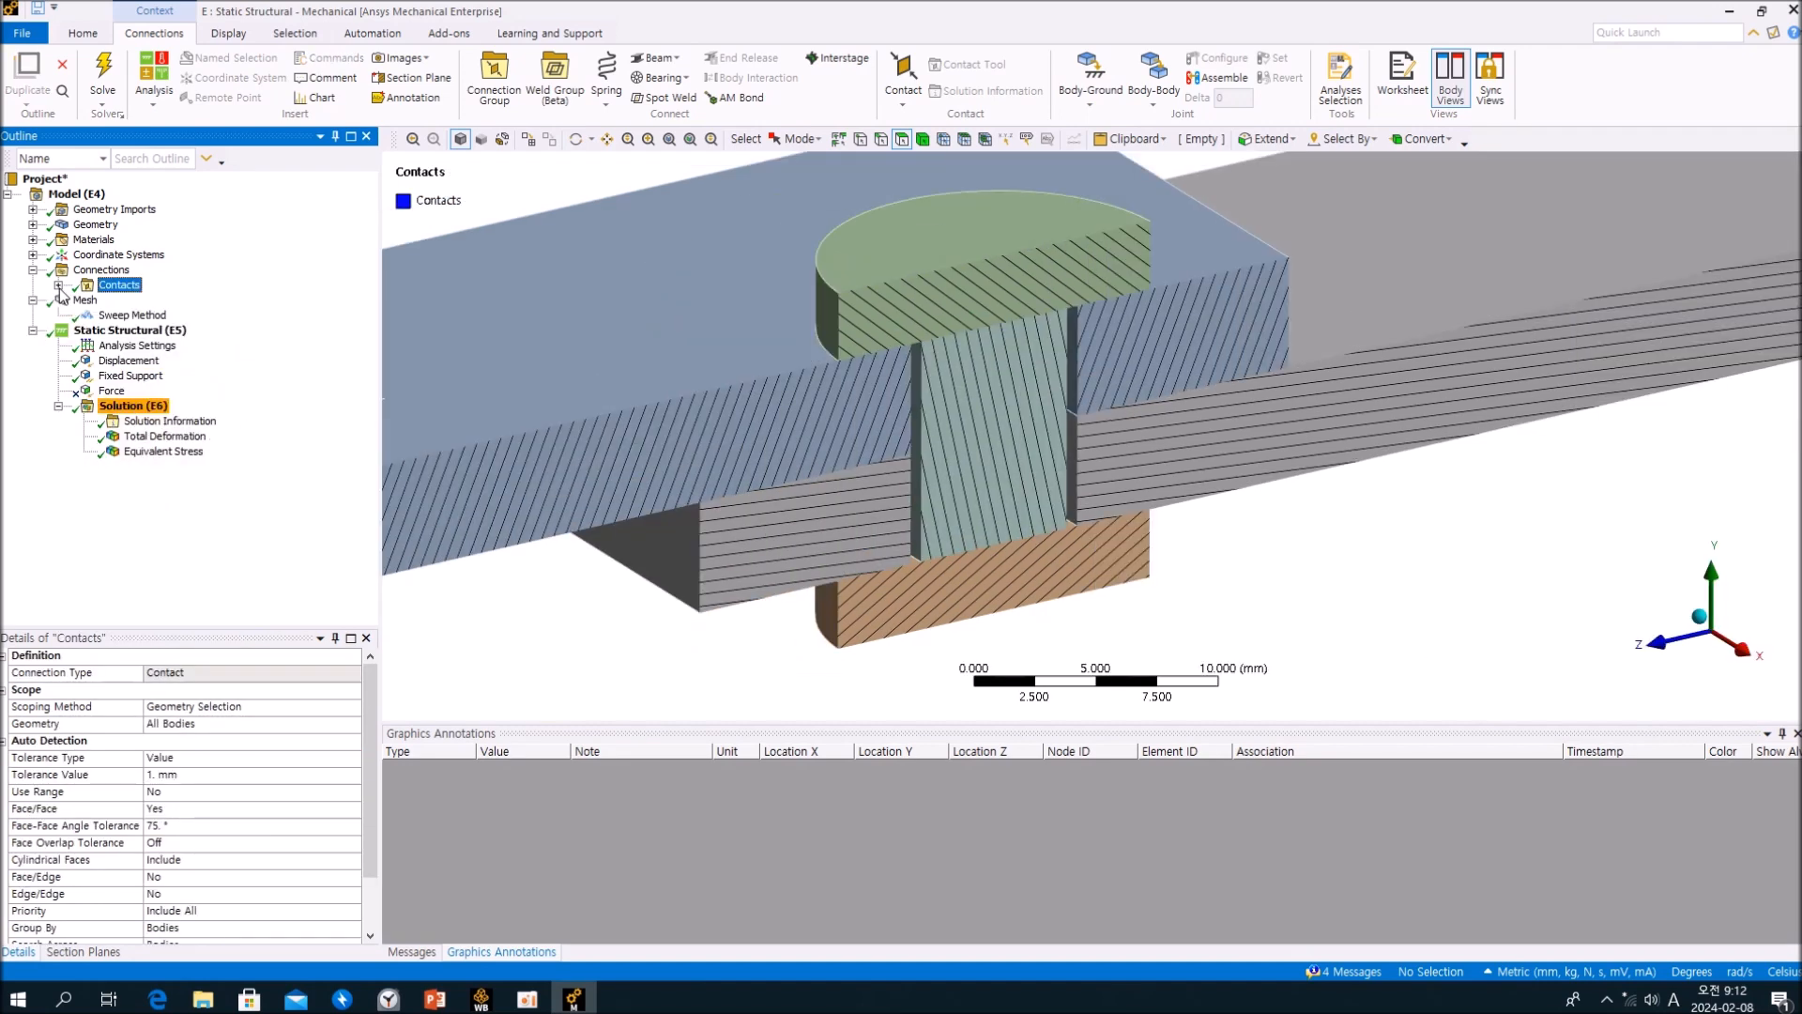
left_click(83, 300)
middle_click_drag(1052, 415, 1014, 407)
scroll(1019, 418, "up", 2)
scroll(1018, 419, "down", 5)
scroll(1019, 420, "down", 2)
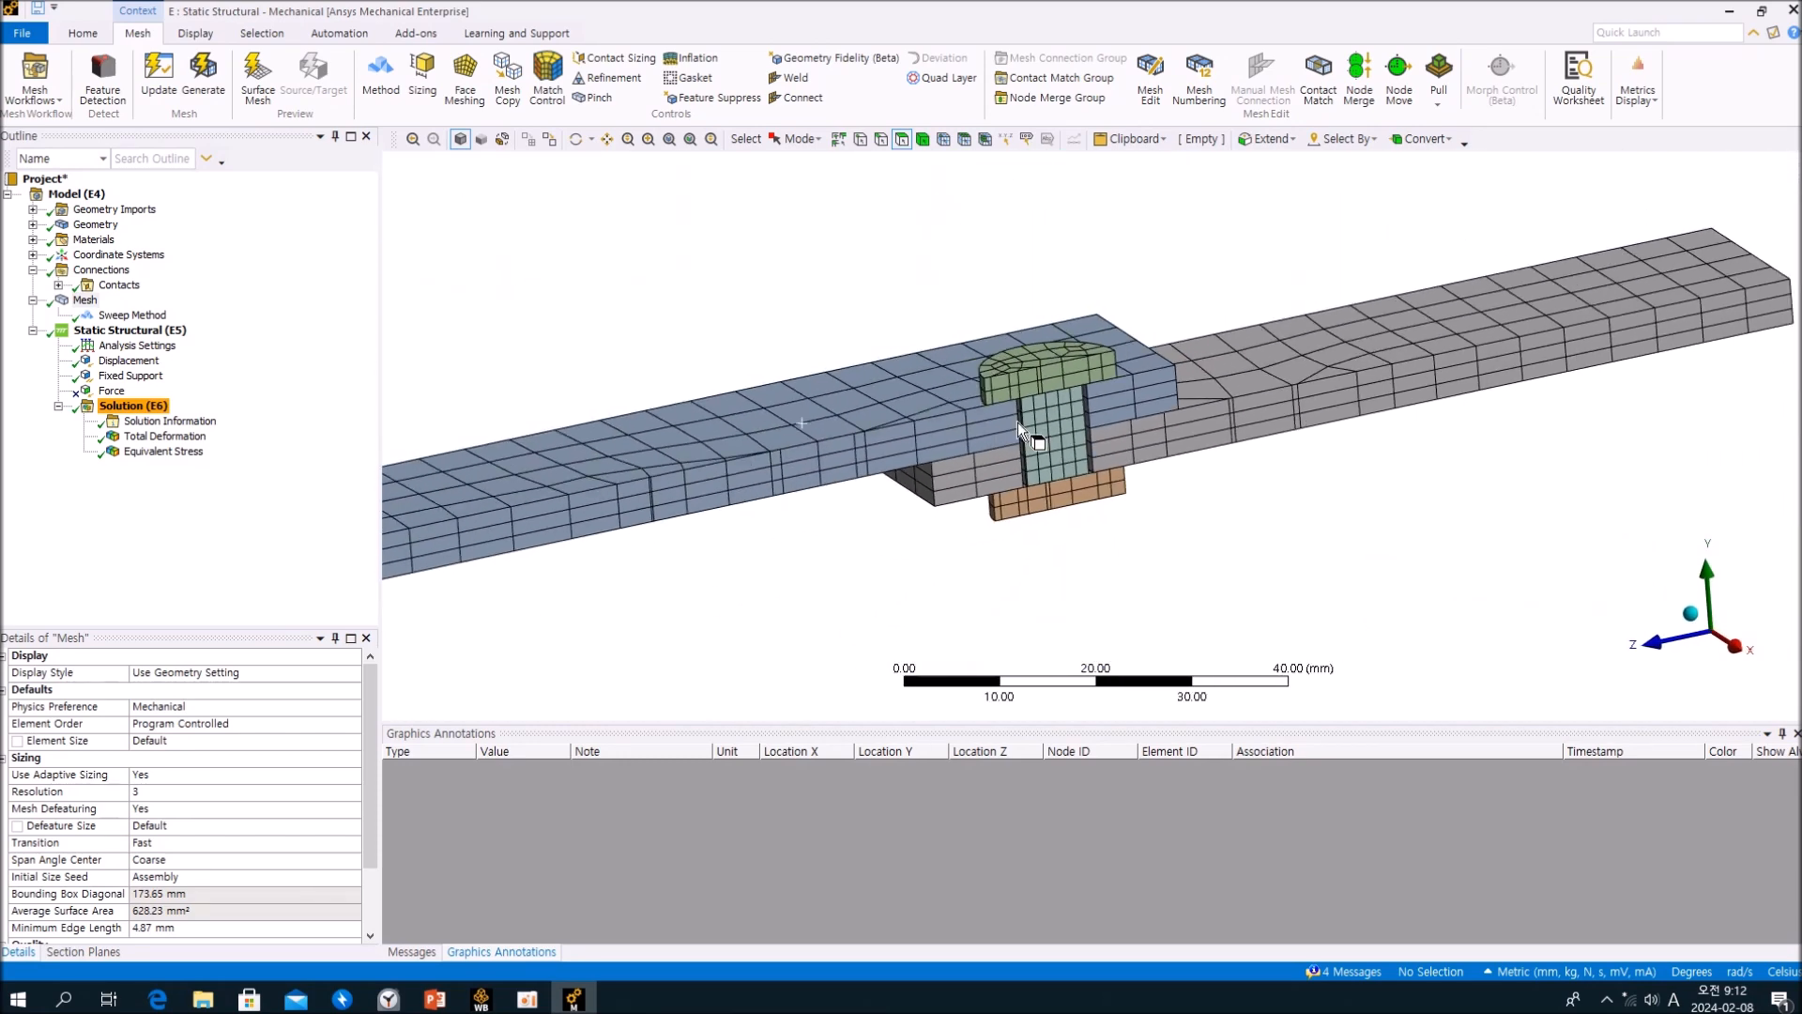
scroll(1019, 421, "up", 4)
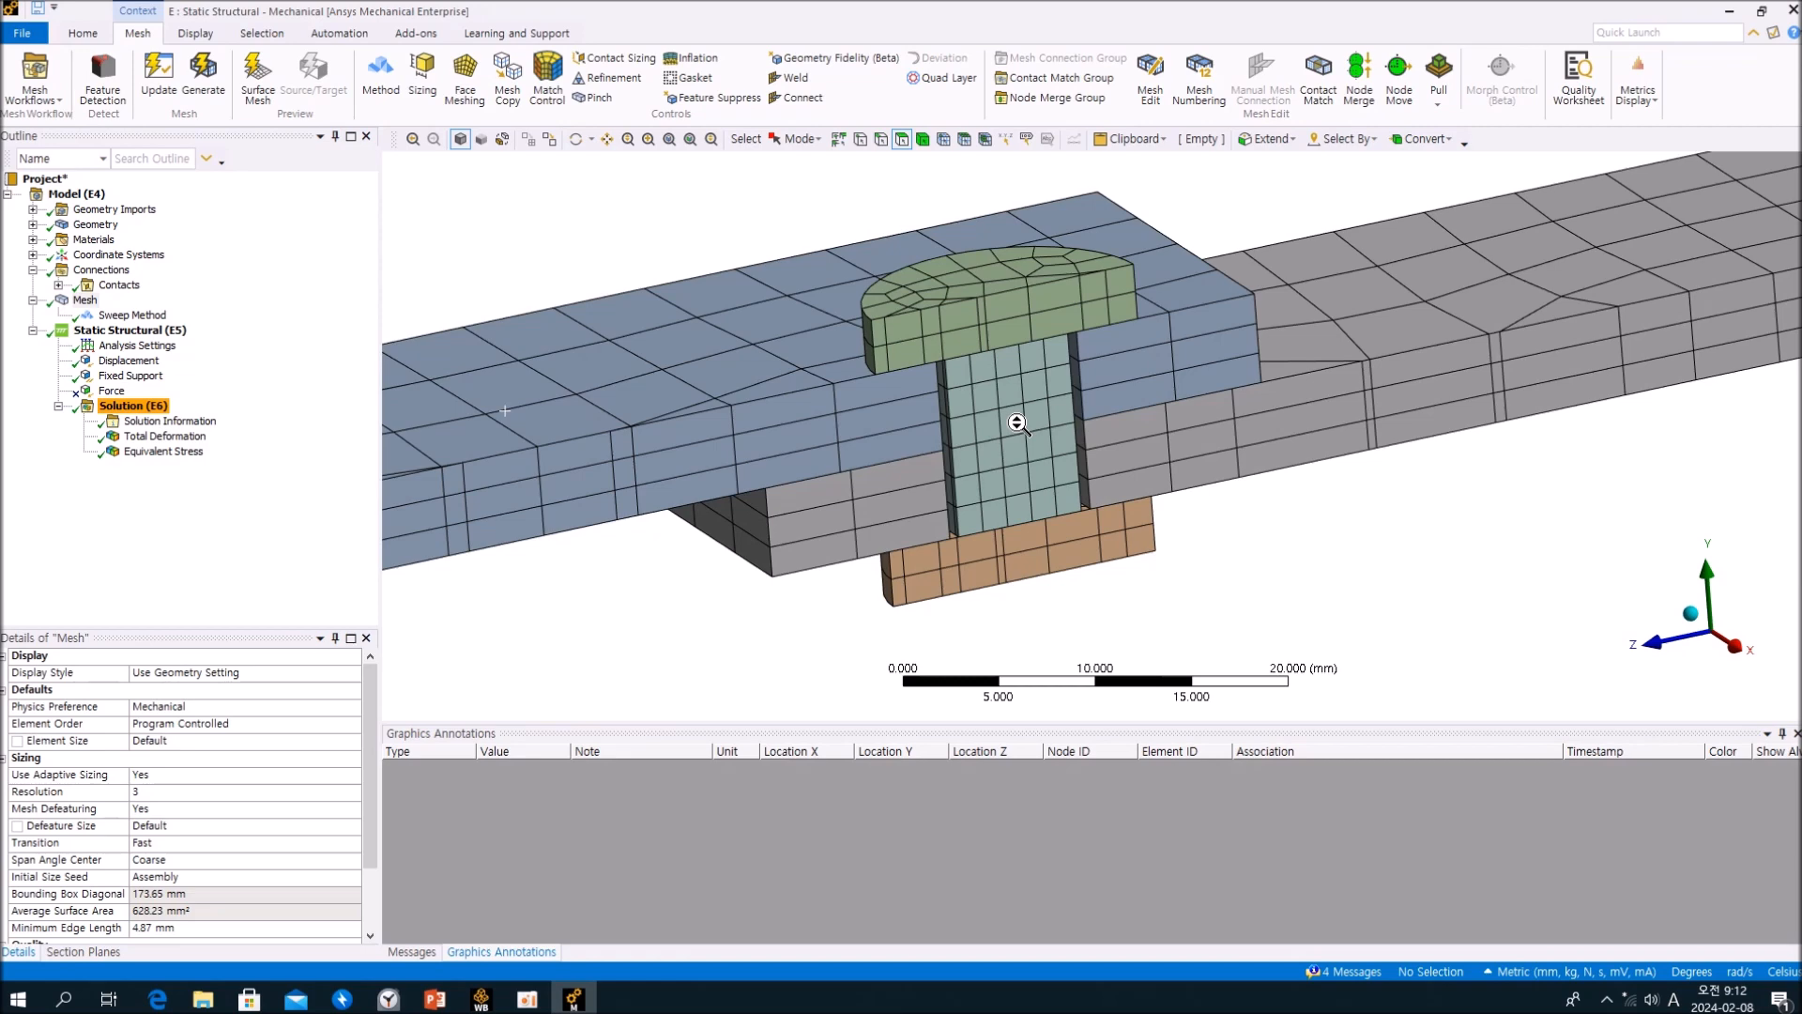
scroll(1019, 424, "down", 5)
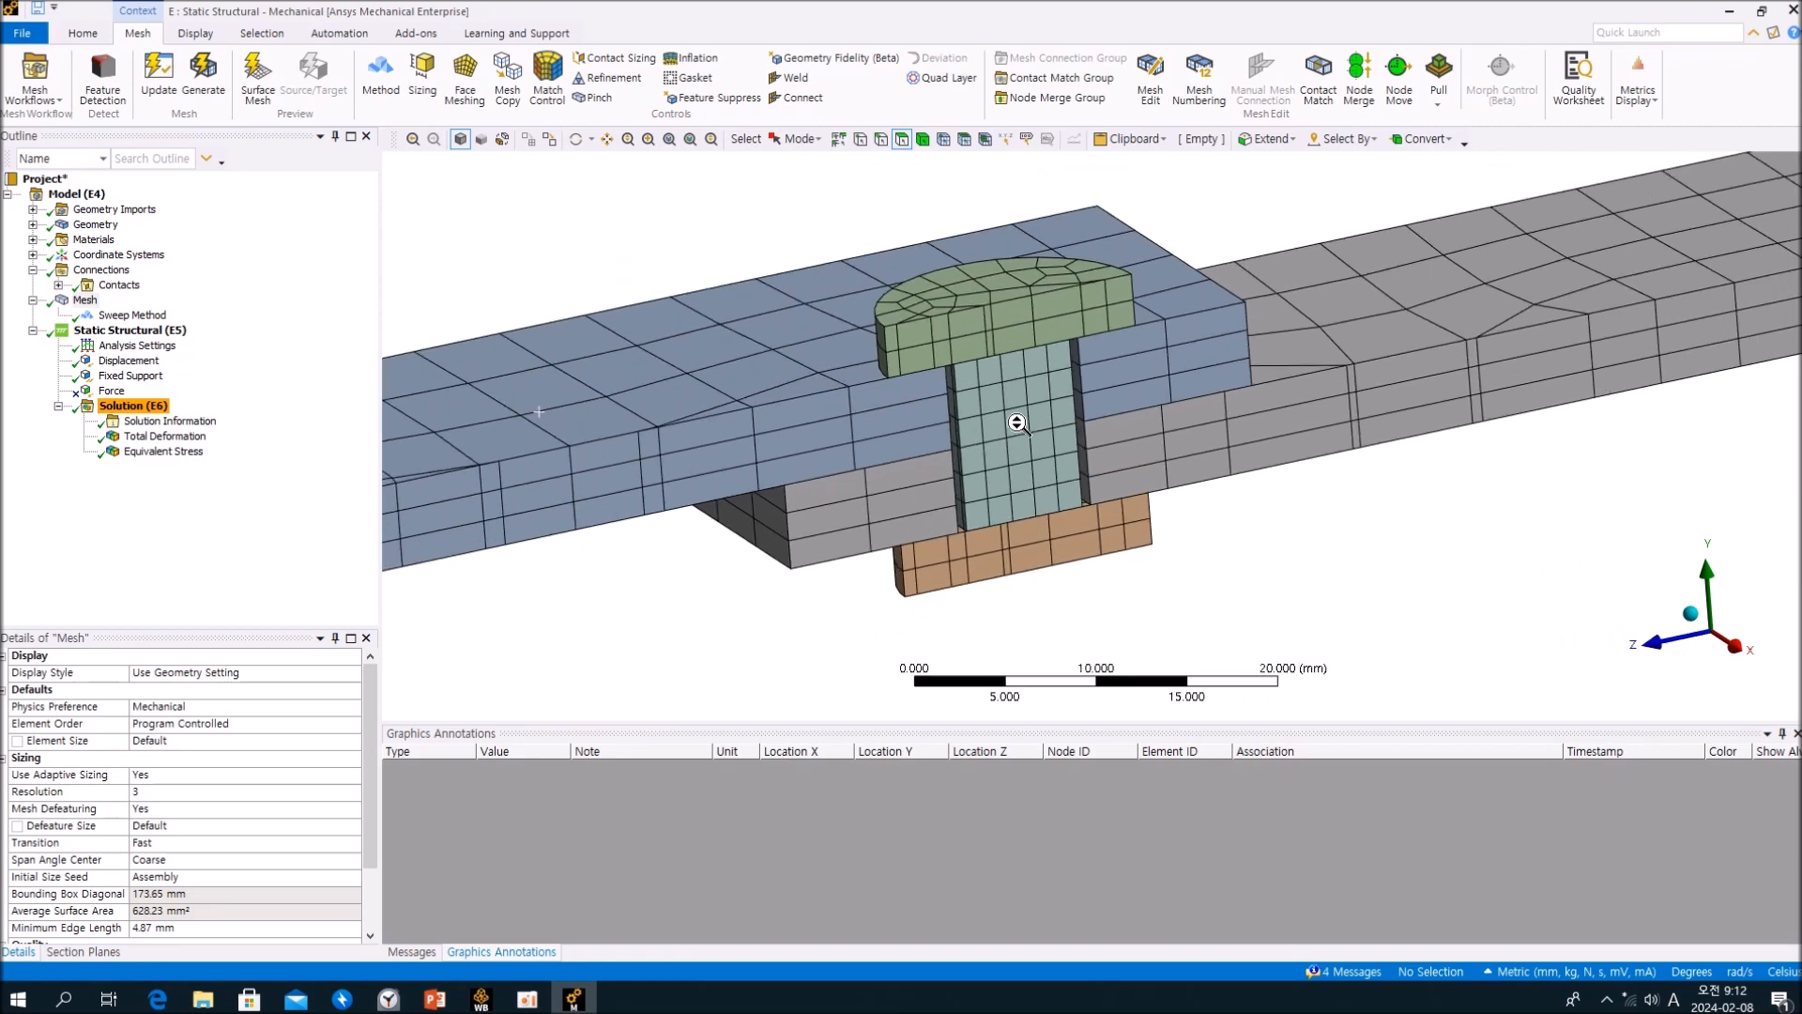
middle_click_drag(892, 425, 1015, 394)
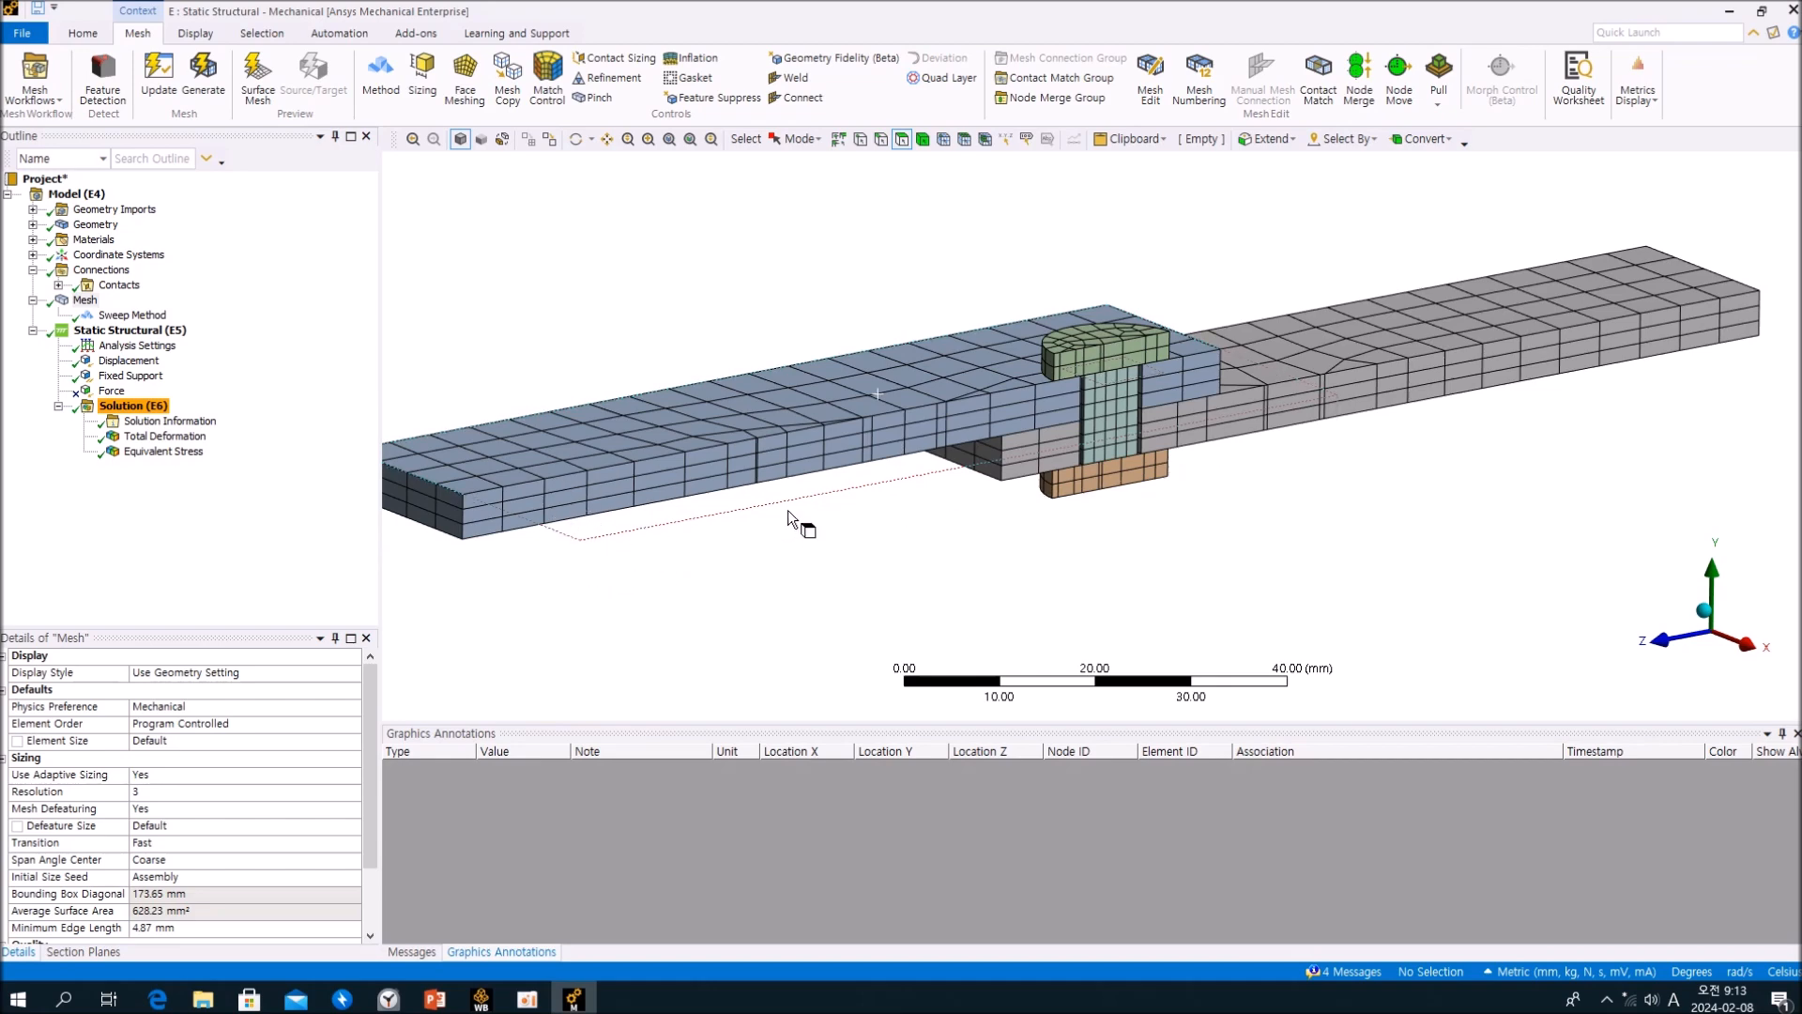
middle_click_drag(1018, 449, 948, 472)
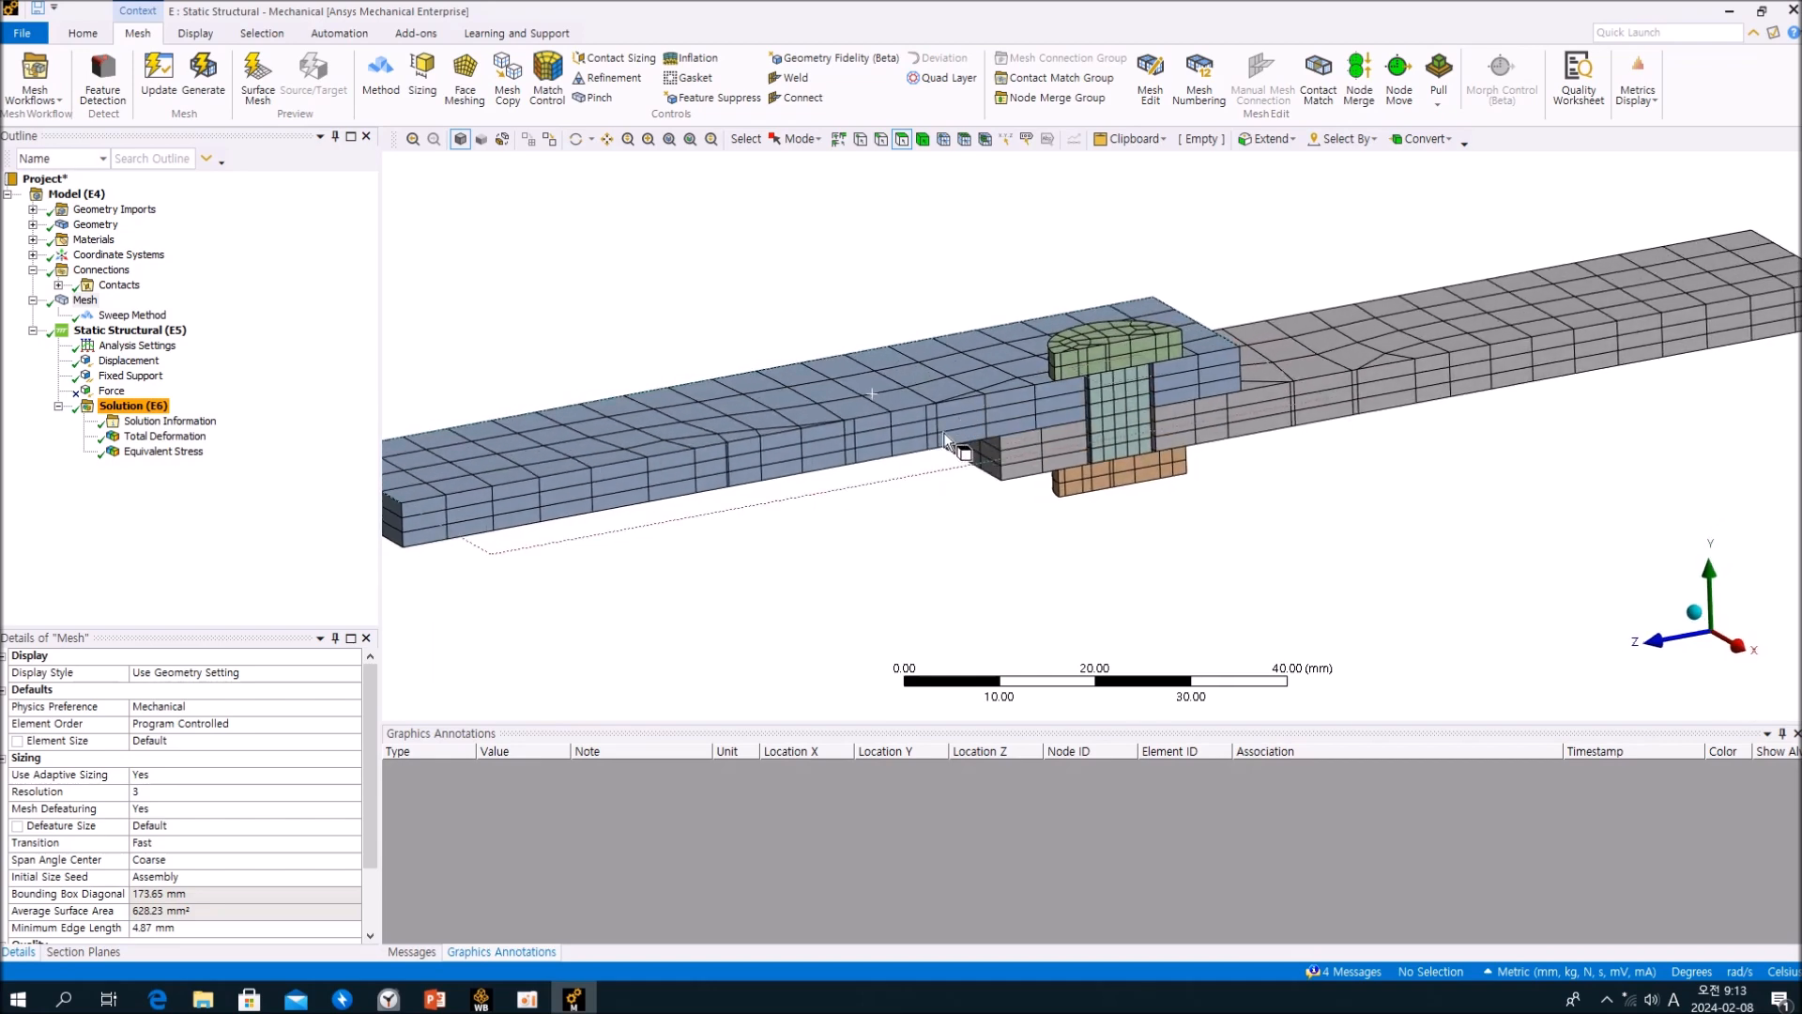
scroll(987, 400, "down", 2)
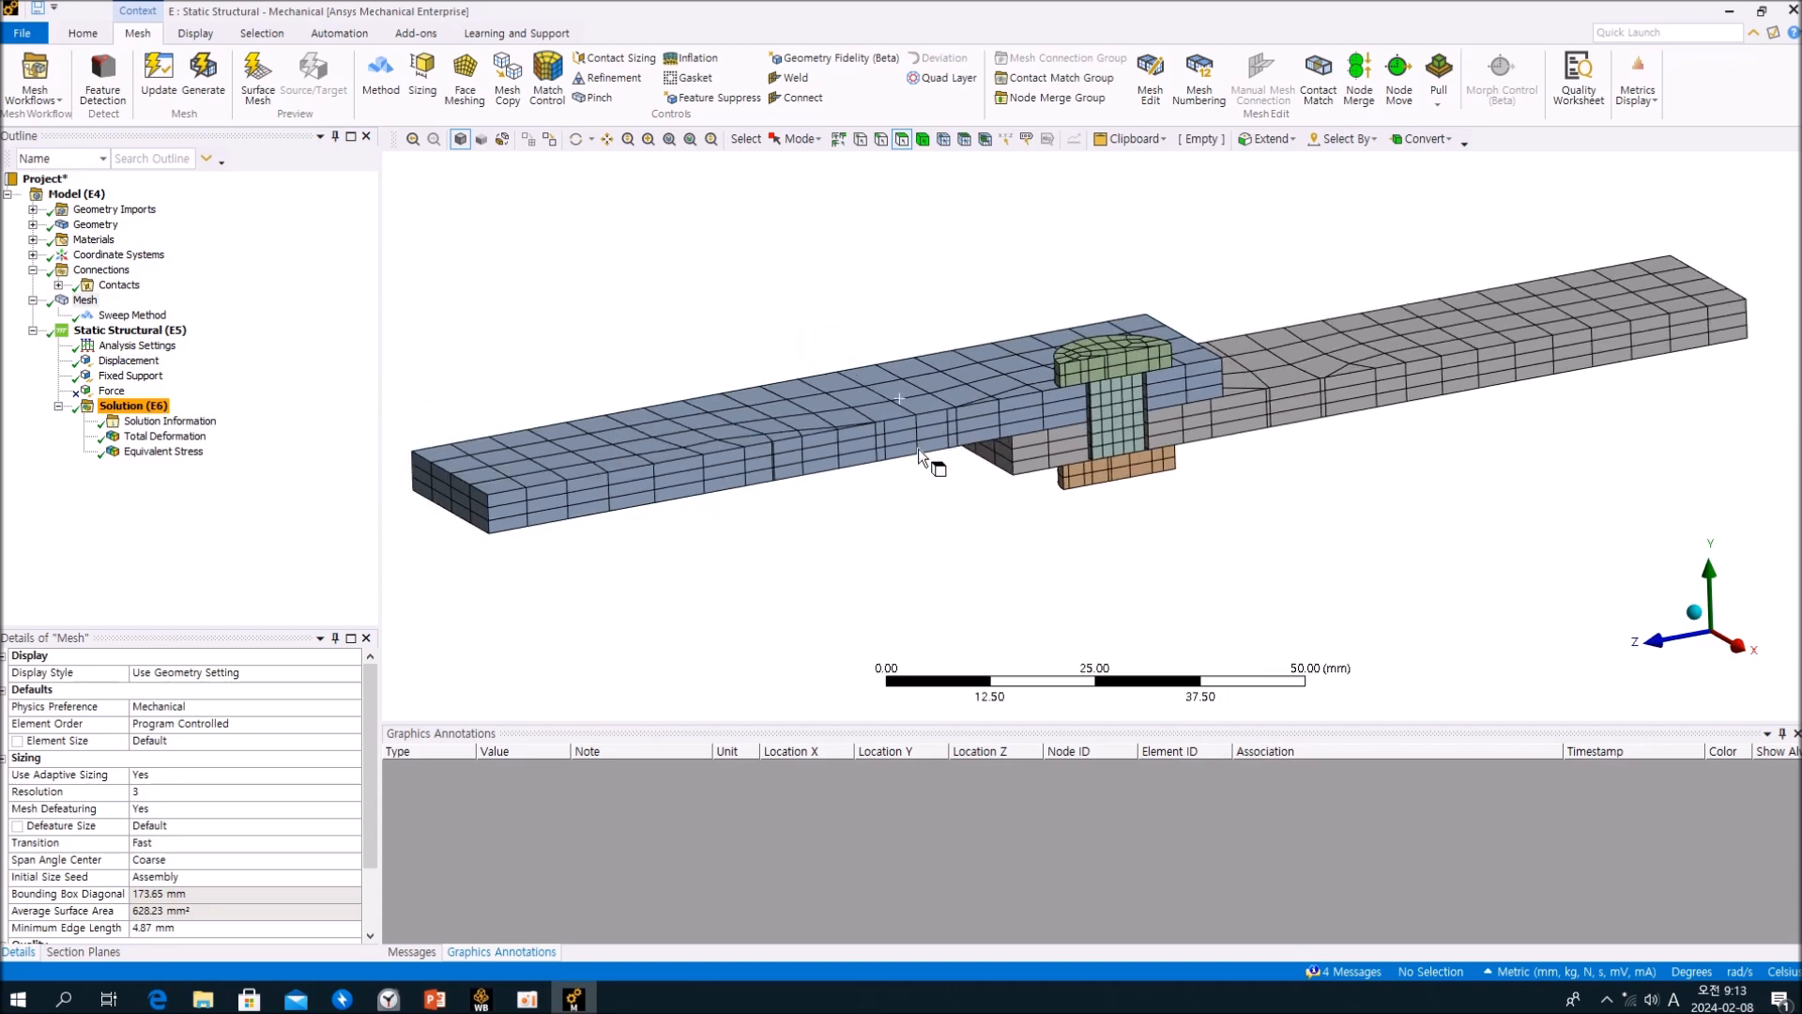
scroll(918, 448, "up", 3)
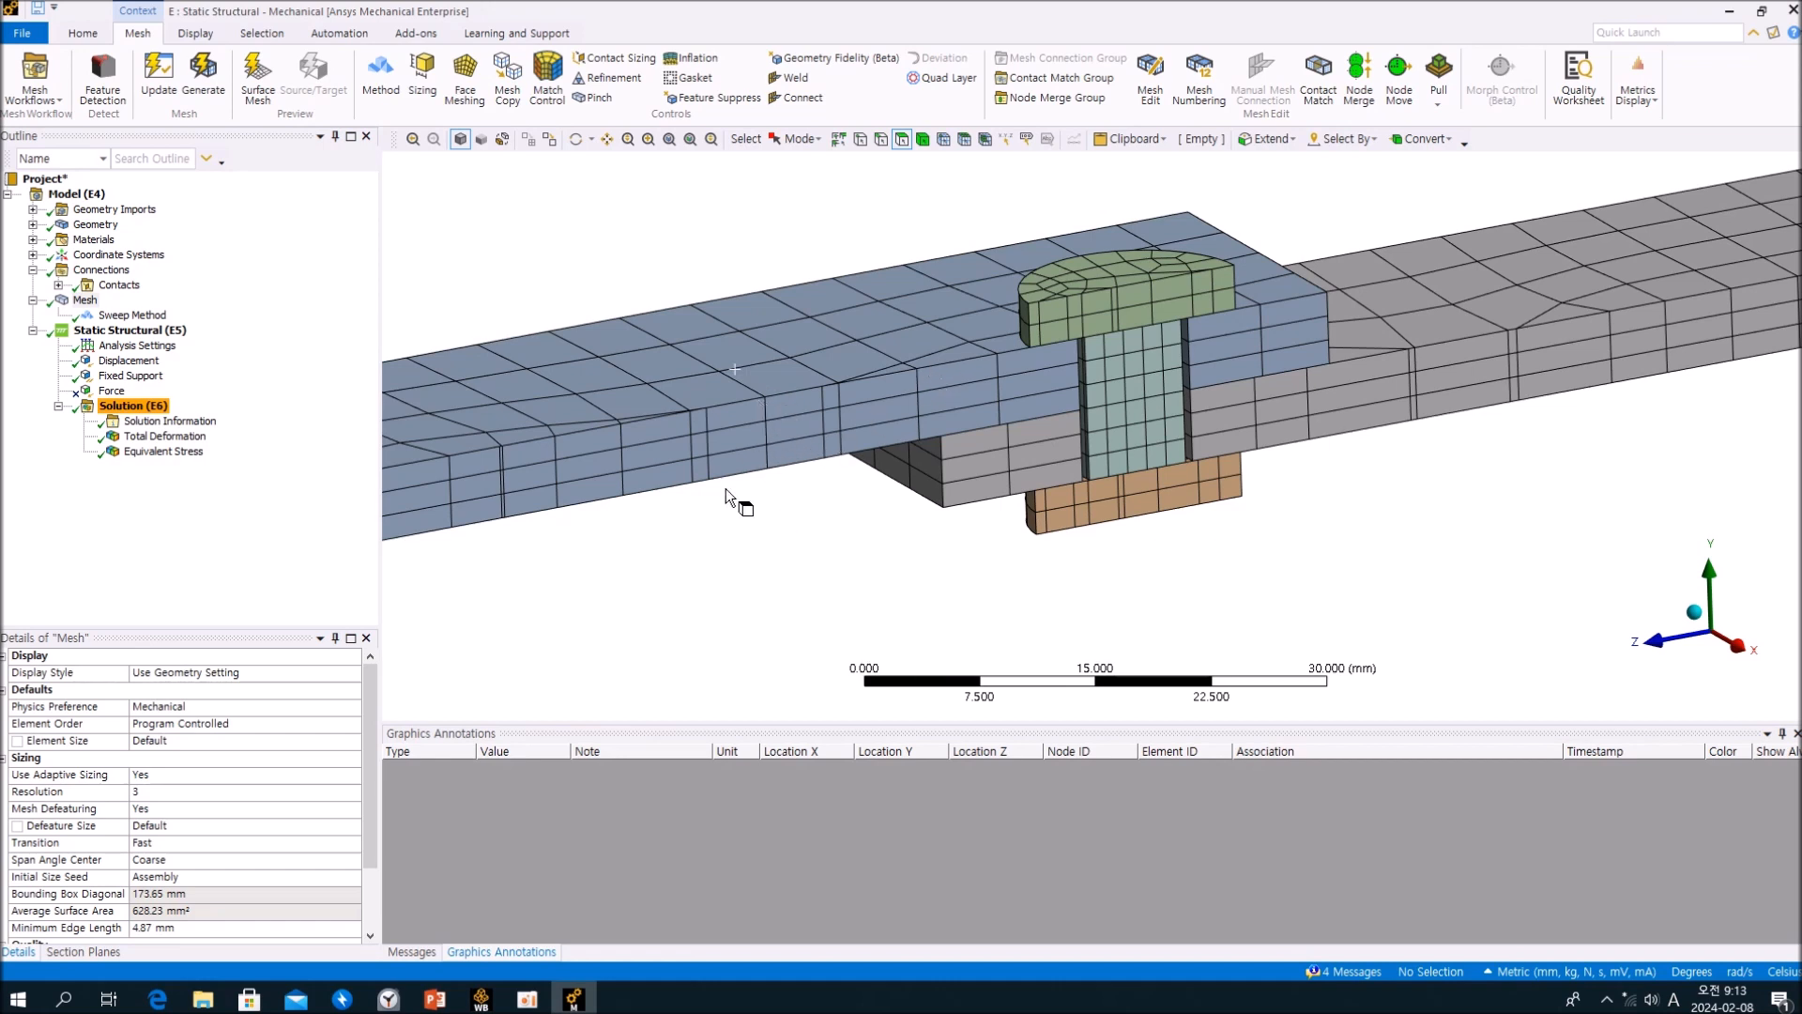
scroll(847, 425, "down", 4)
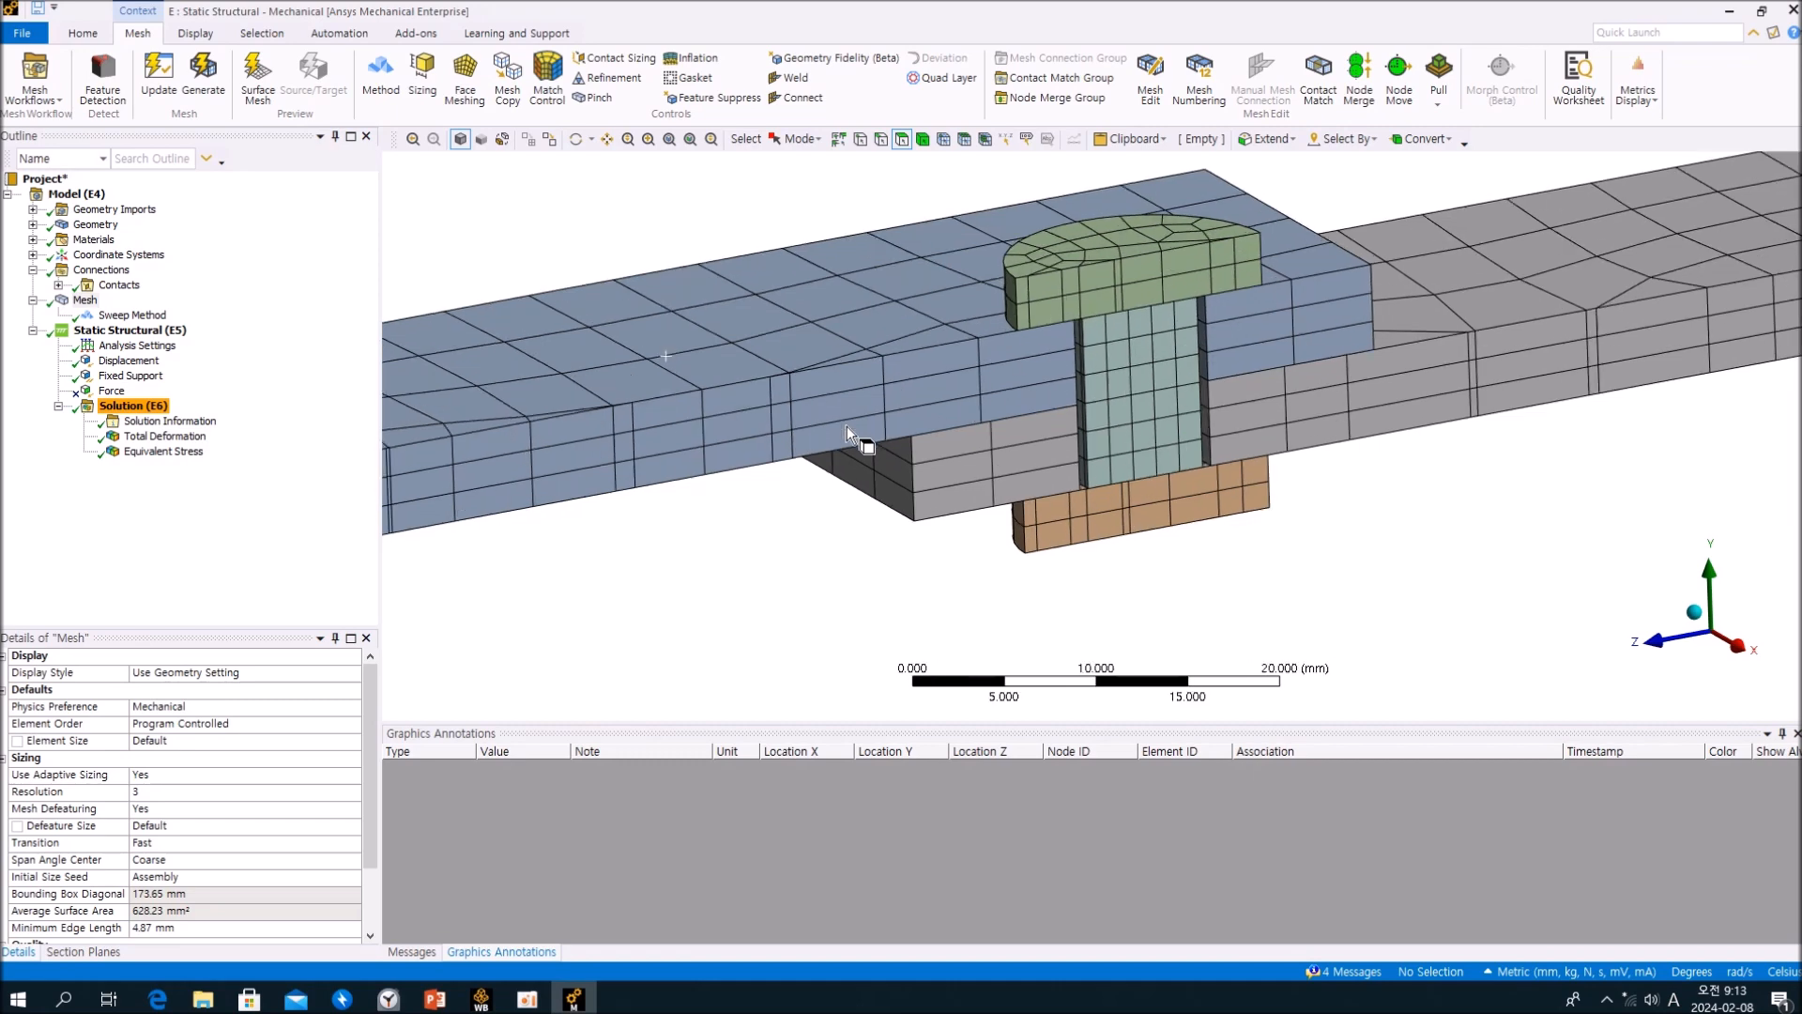
Review the Sweep Method settings and the two plates it is applied to.
left_click(240, 507)
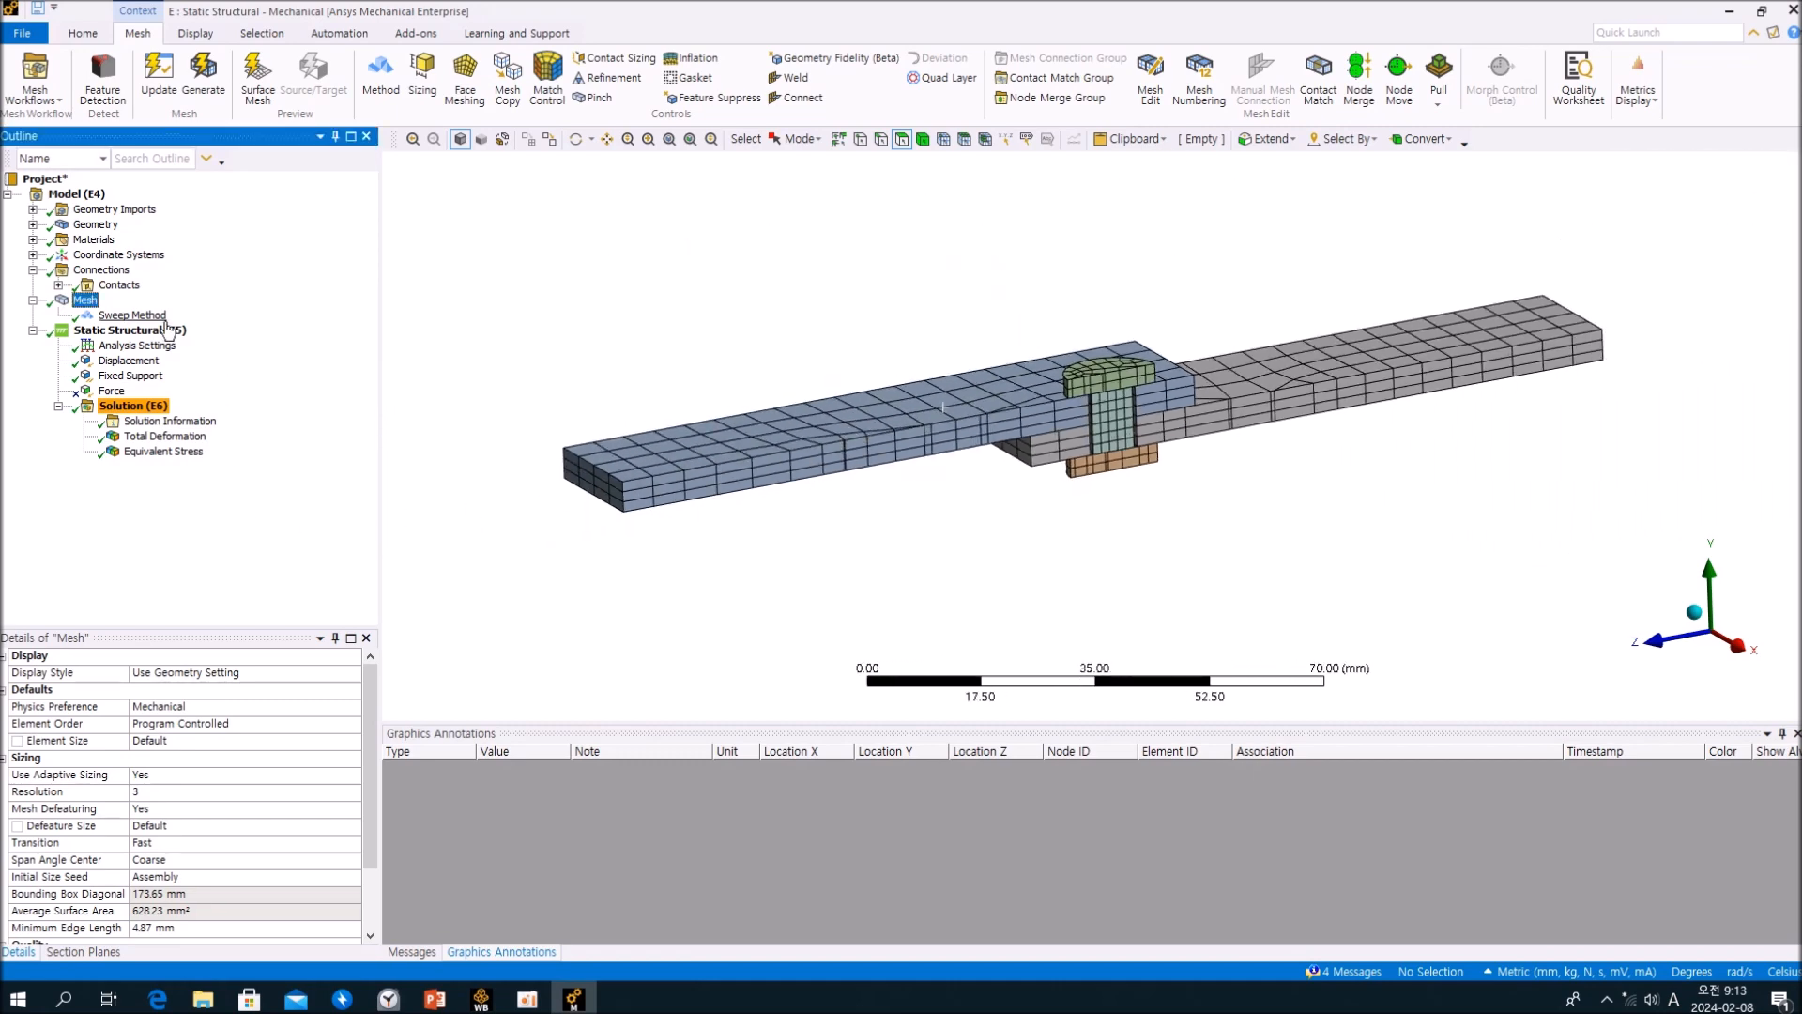
left_click(132, 315)
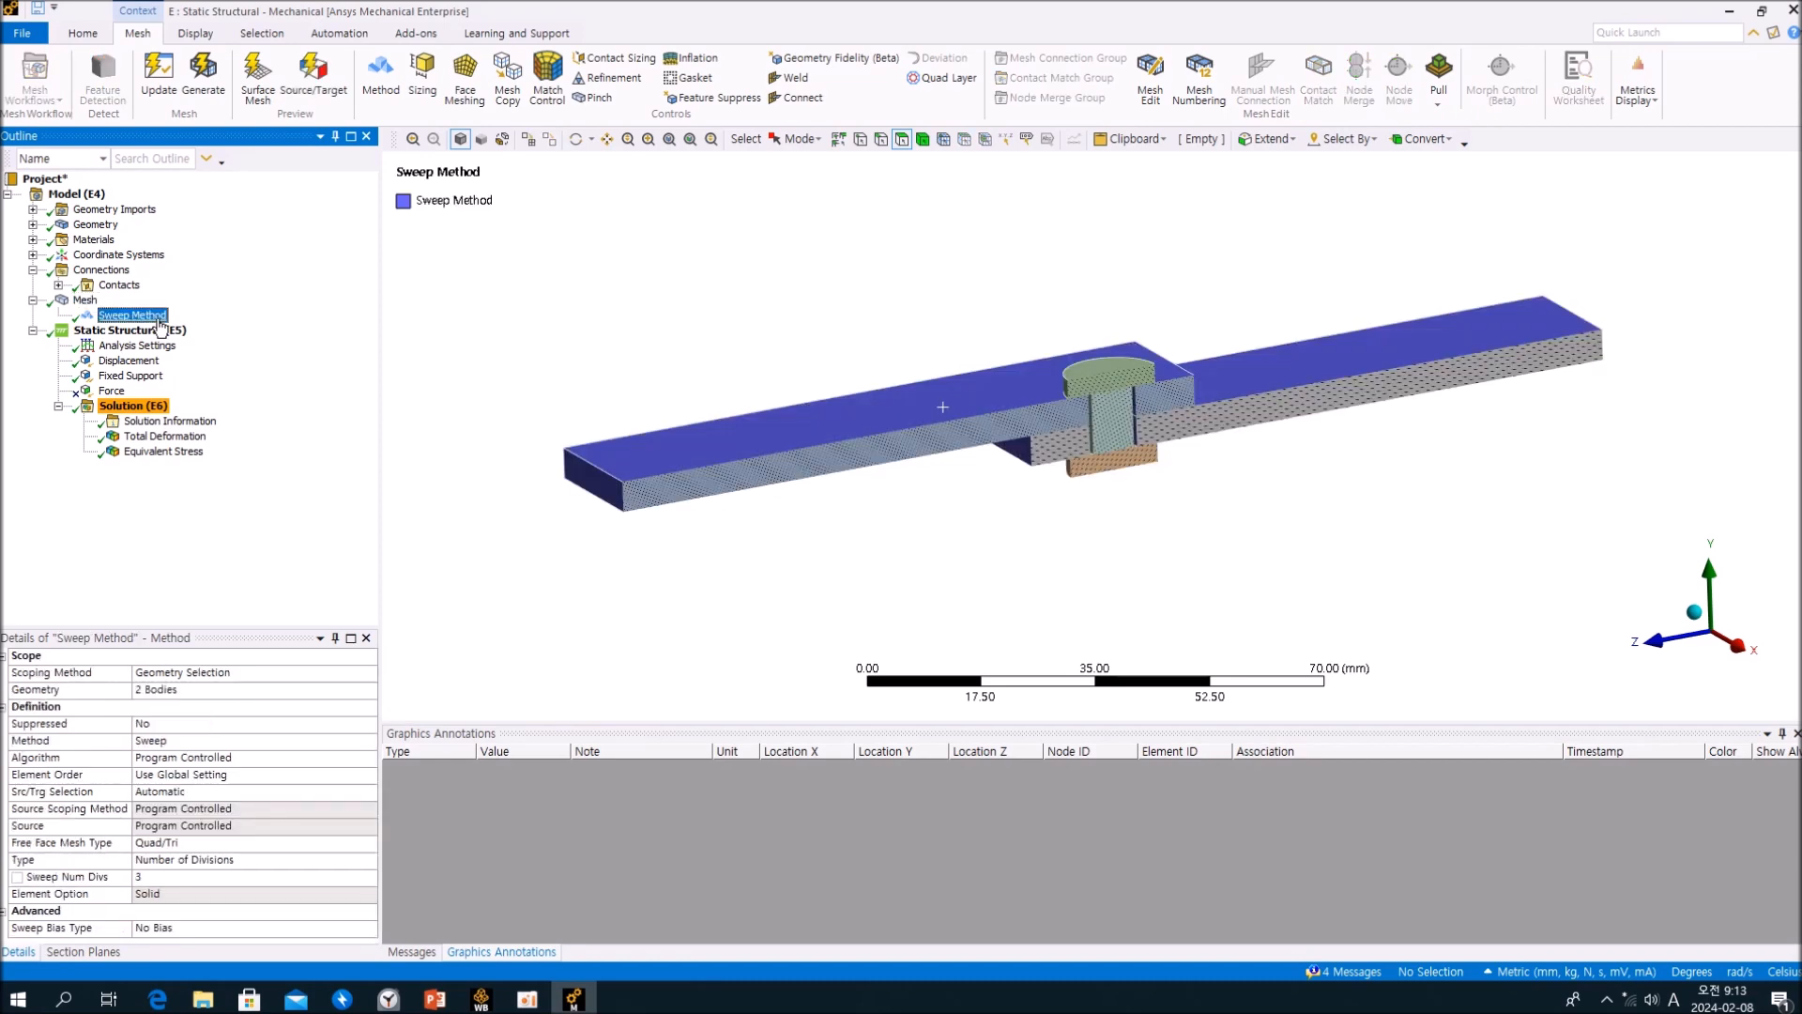
mouse_move(856, 315)
middle_mouse_down()
mouse_move(986, 294)
mouse_move(912, 320)
mouse_move(920, 274)
mouse_move(897, 278)
mouse_move(884, 319)
middle_mouse_up()
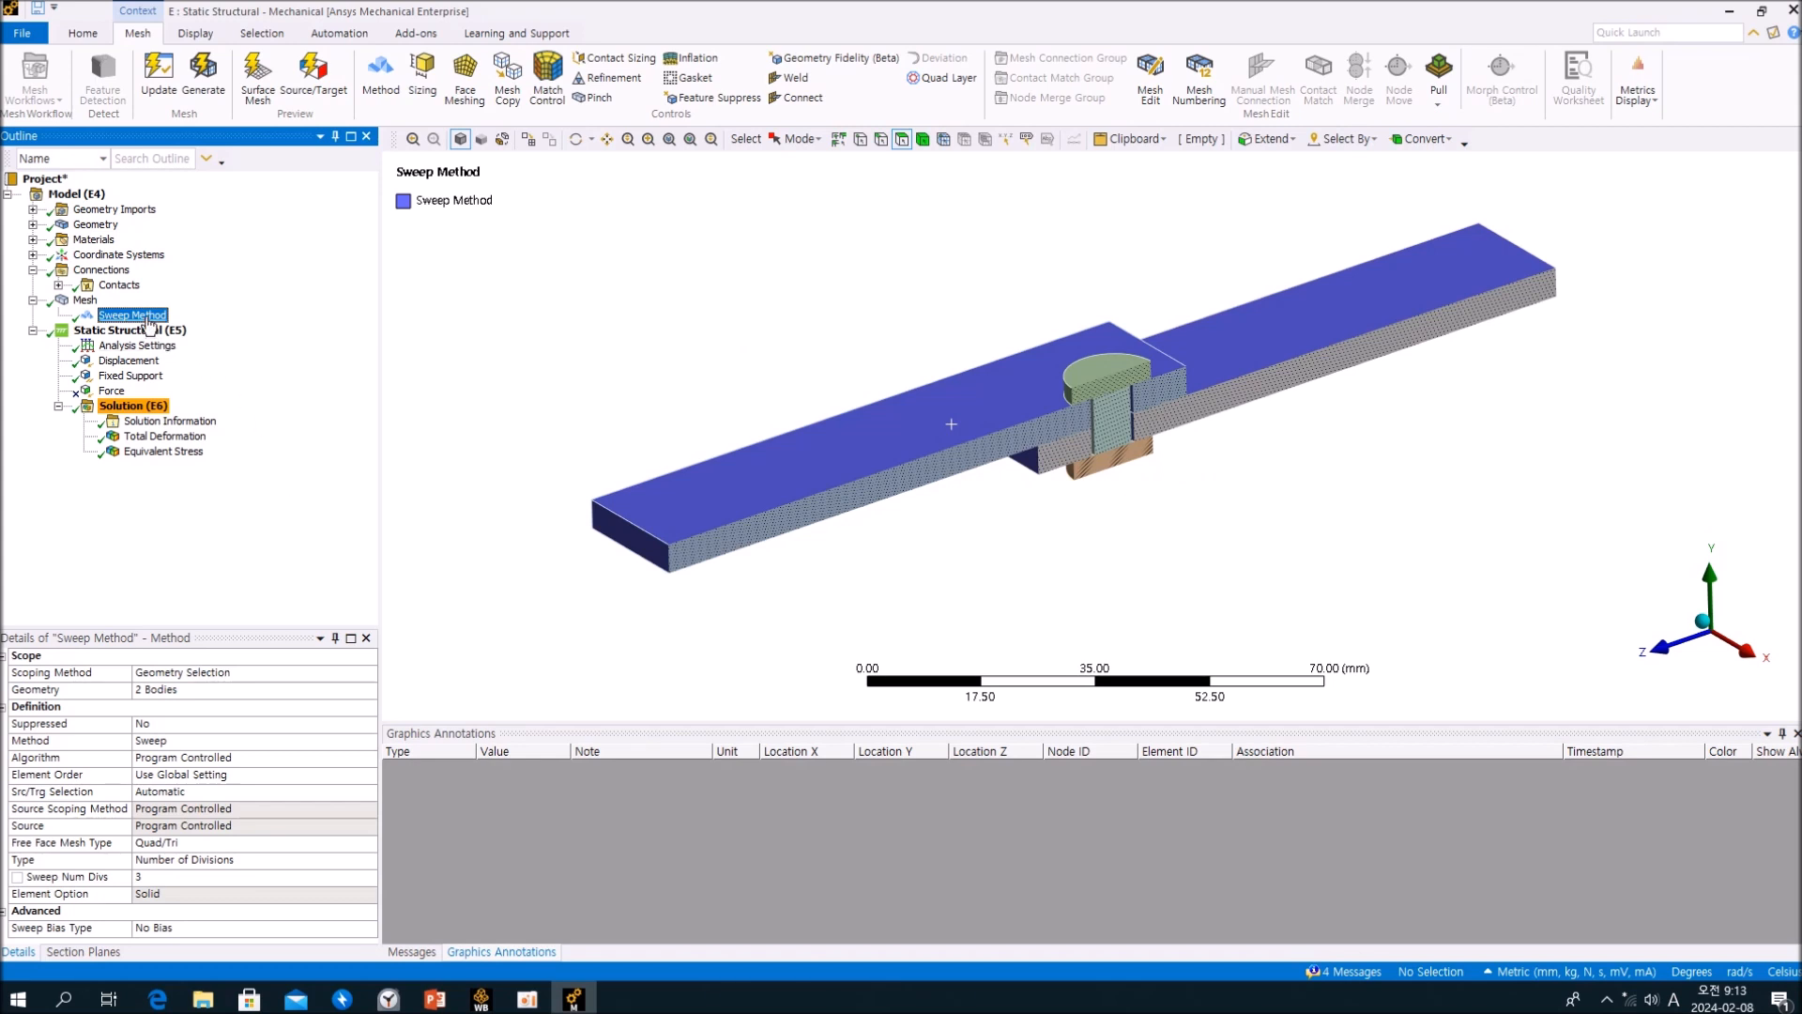
Check which bodies the Sweep Method is scoped to, leaving the geometry selection as it is.
scroll(917, 430, "up", 3)
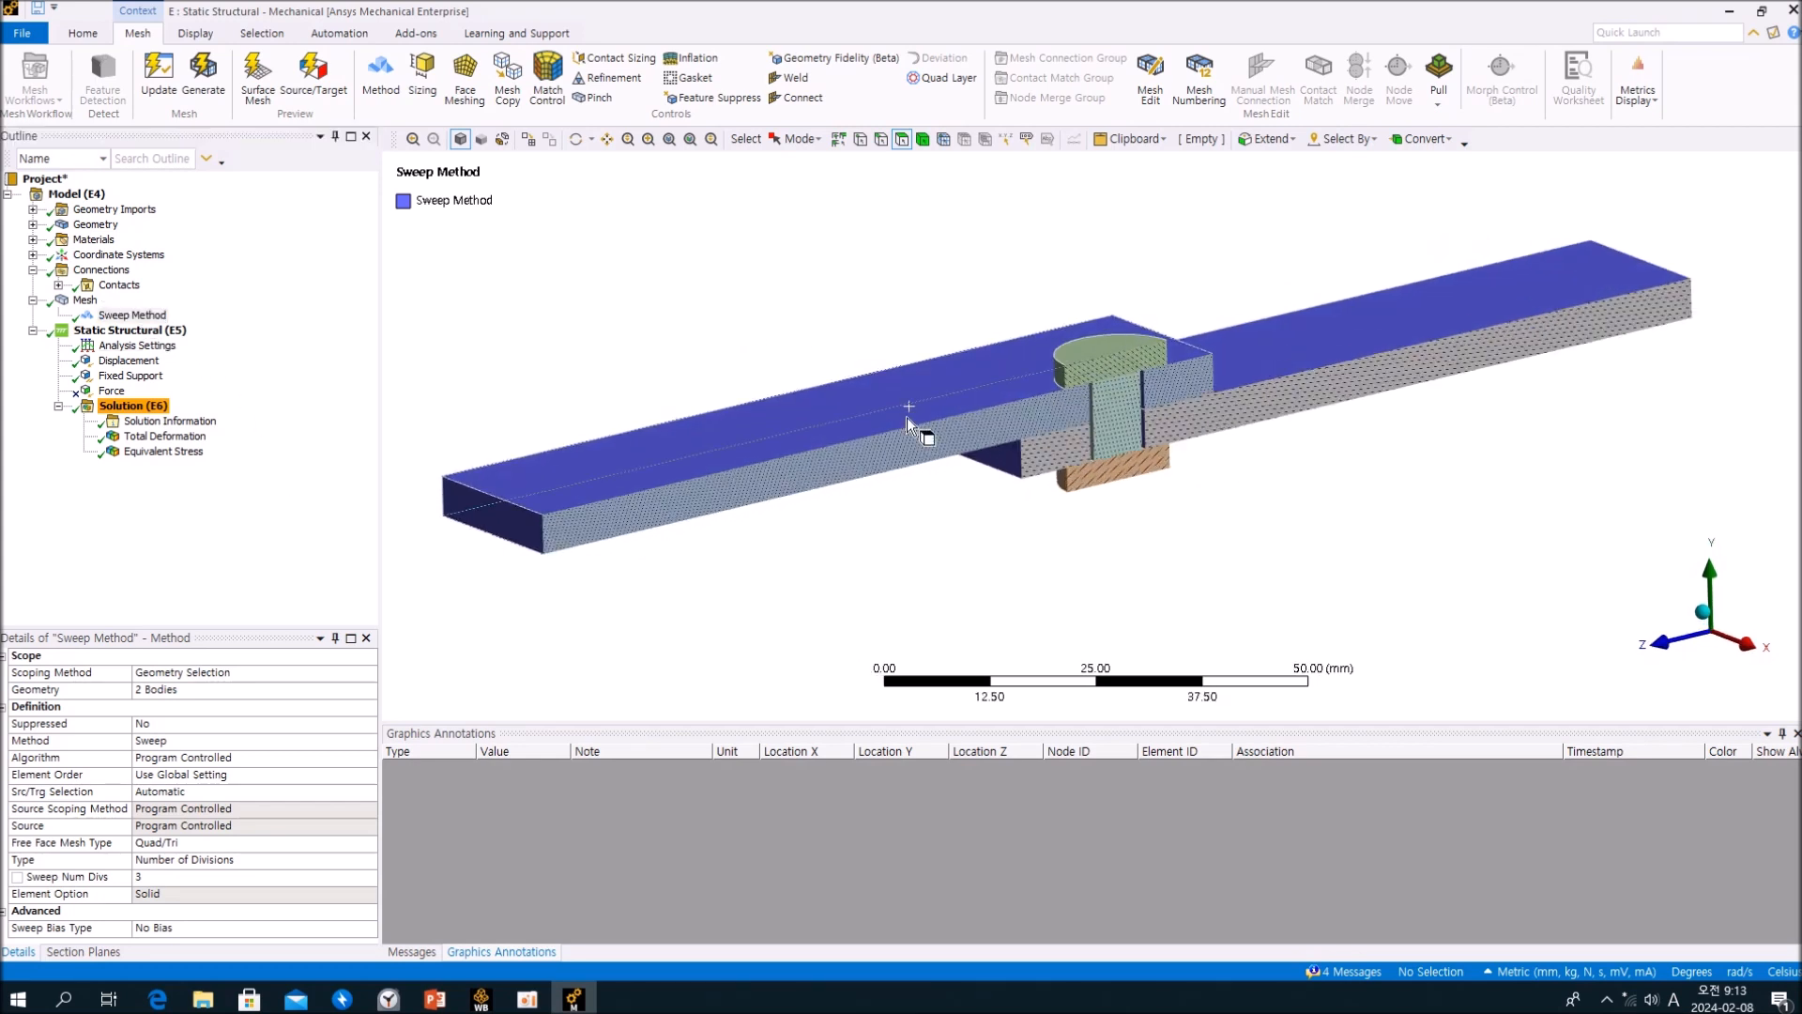
middle_click_drag(953, 493, 983, 473, "ctrl")
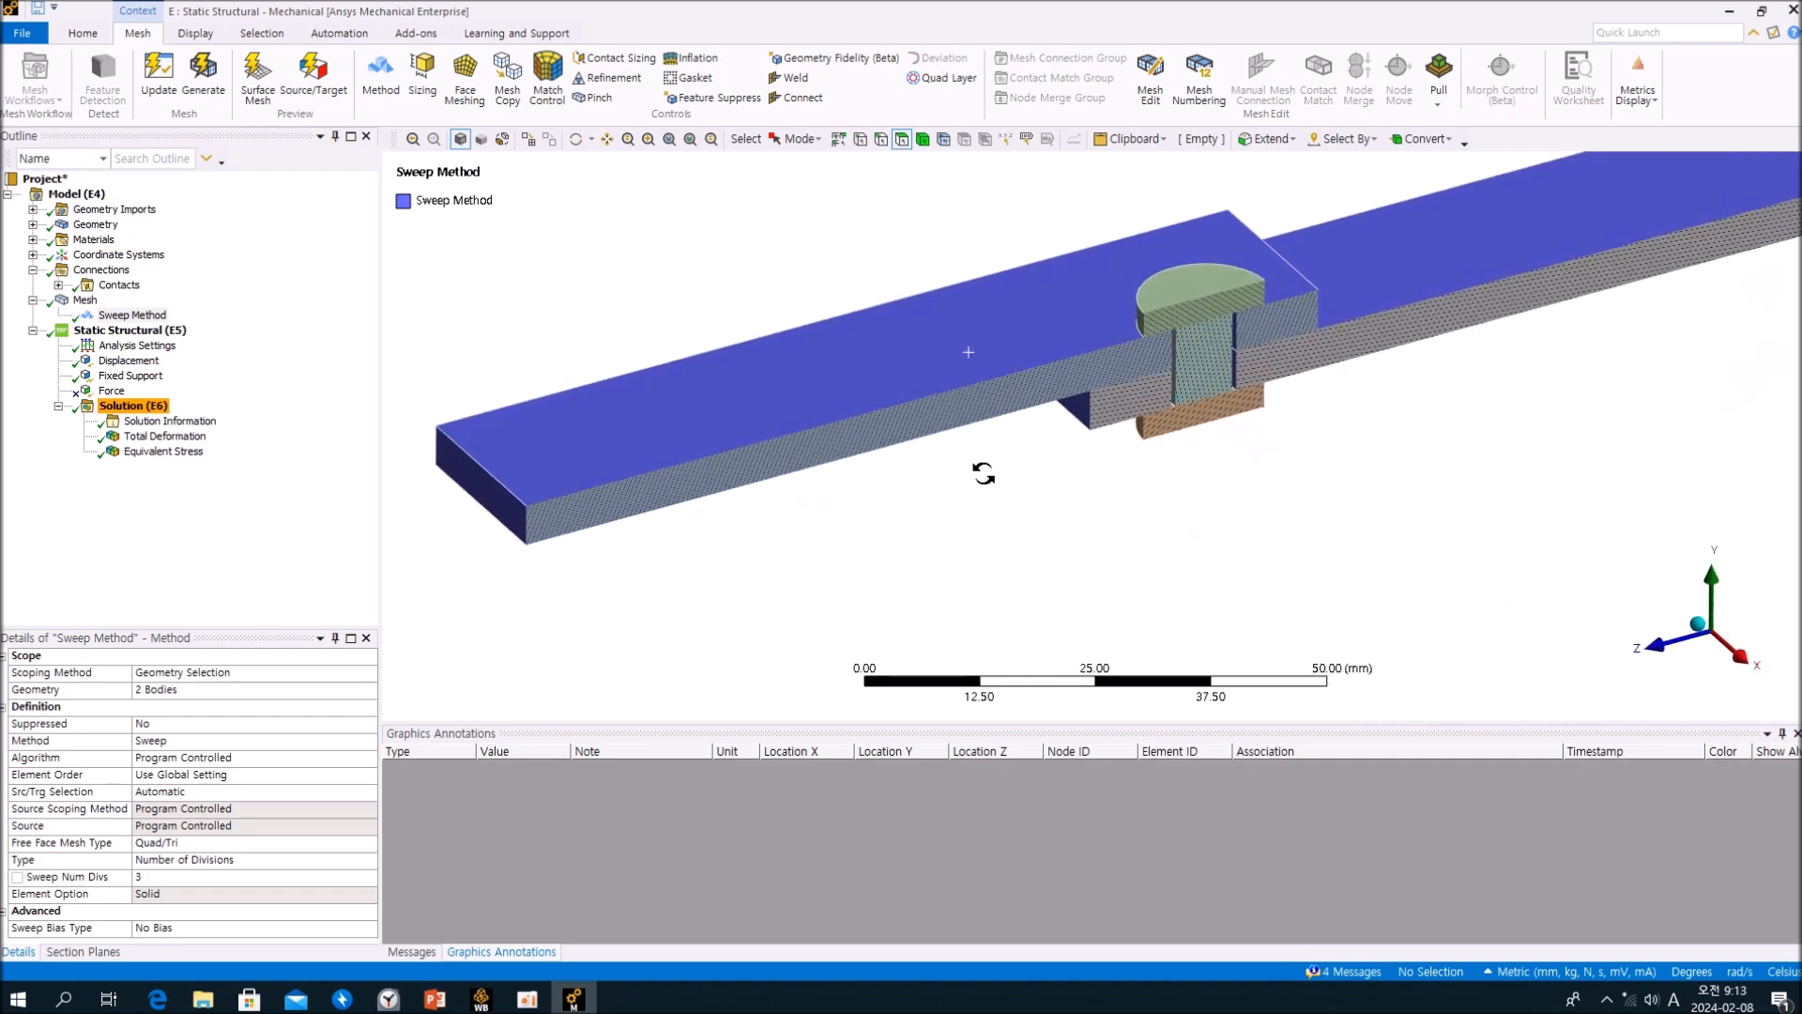
left_click(228, 571)
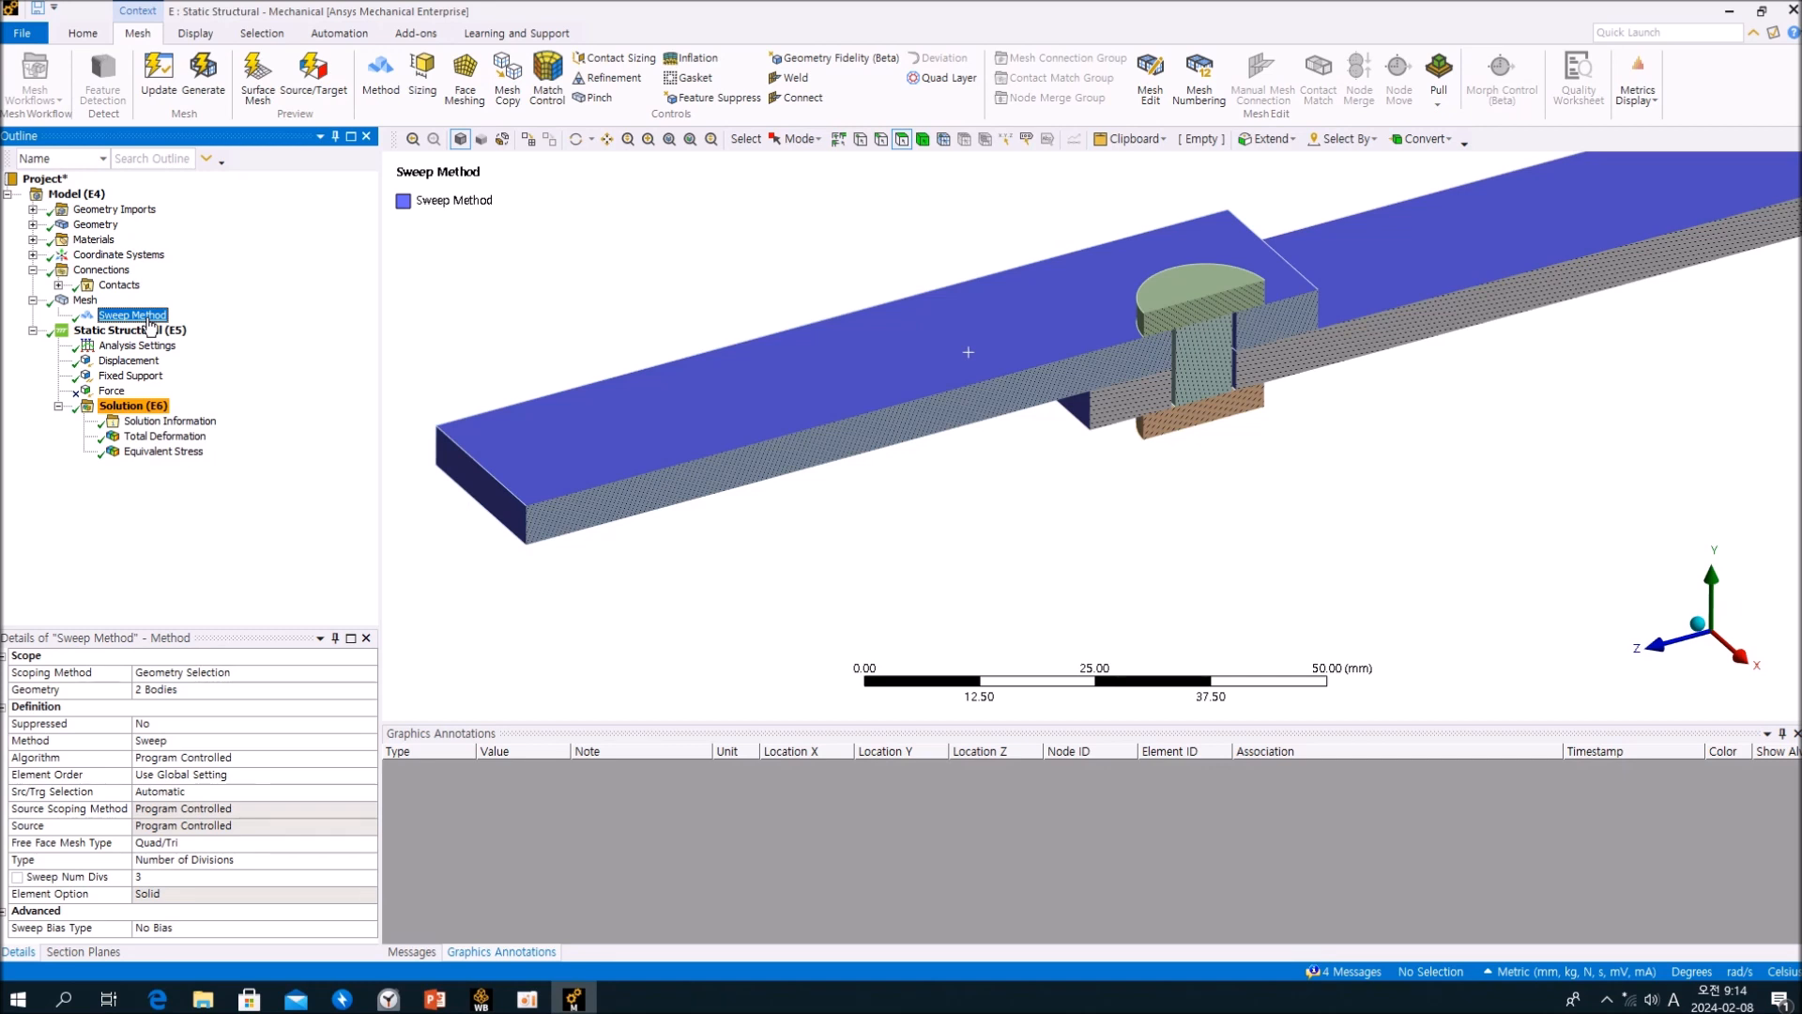
left_click(164, 694)
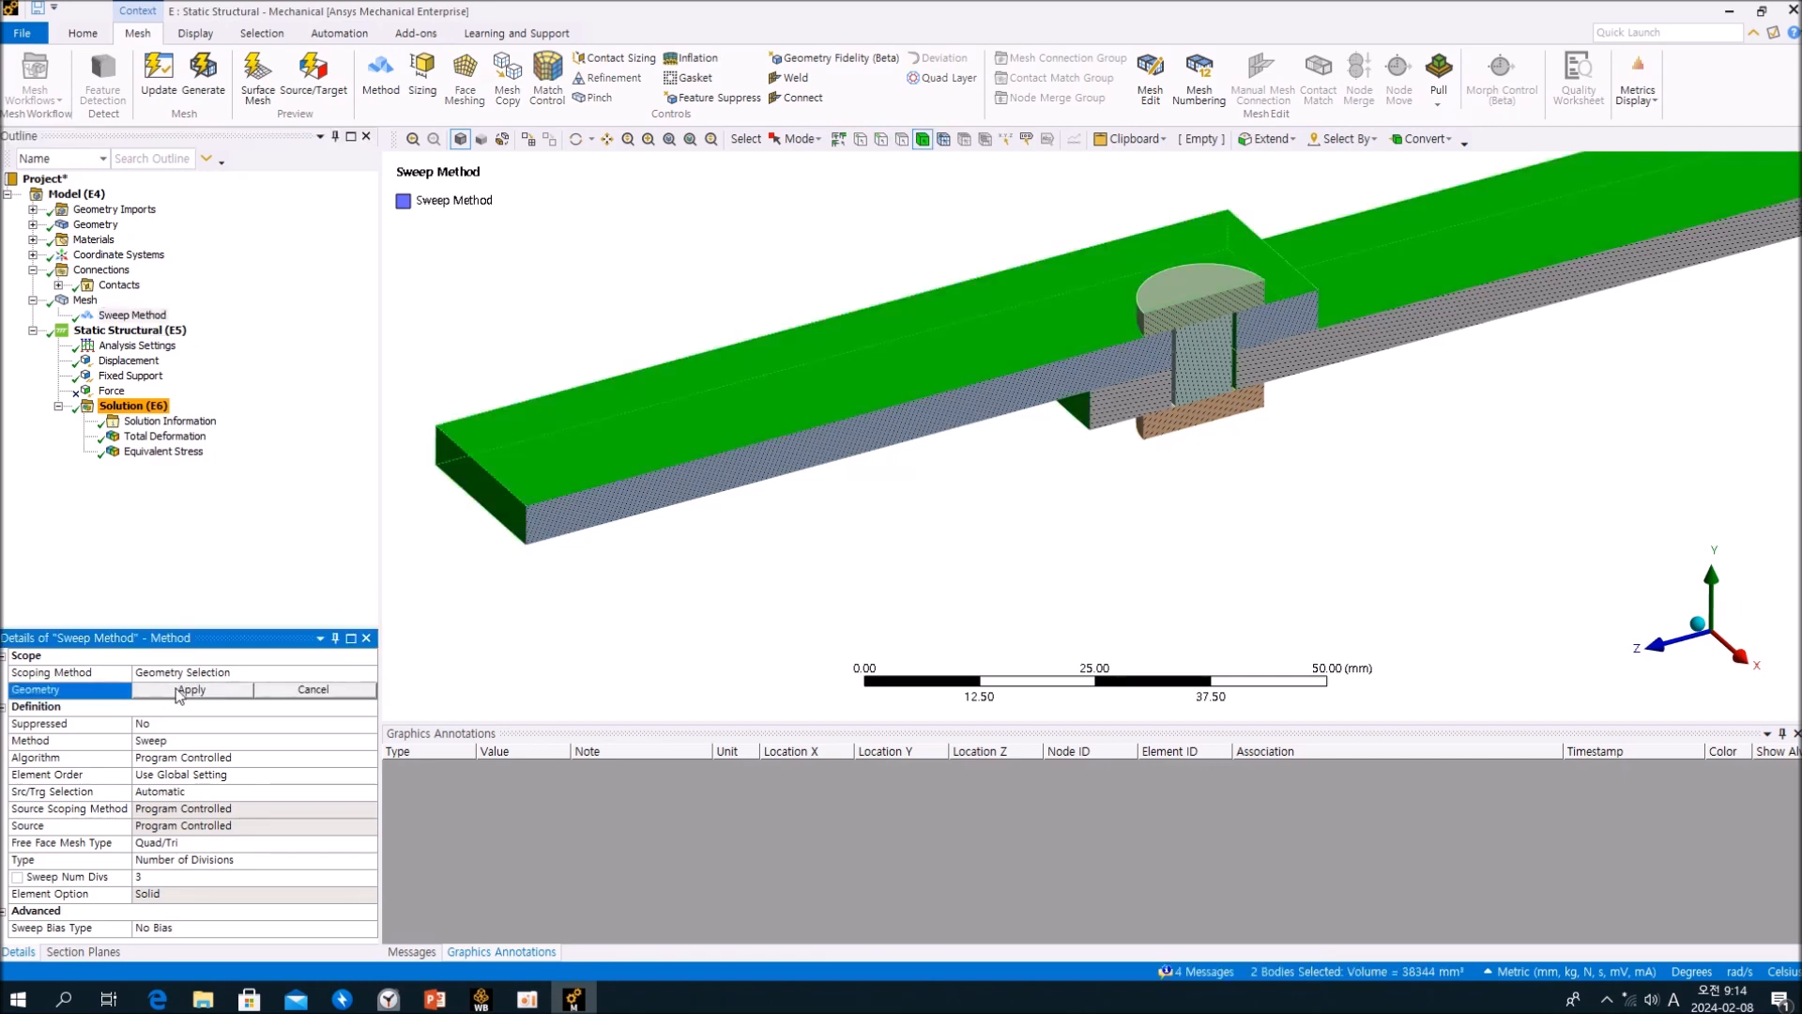
left_click(291, 692)
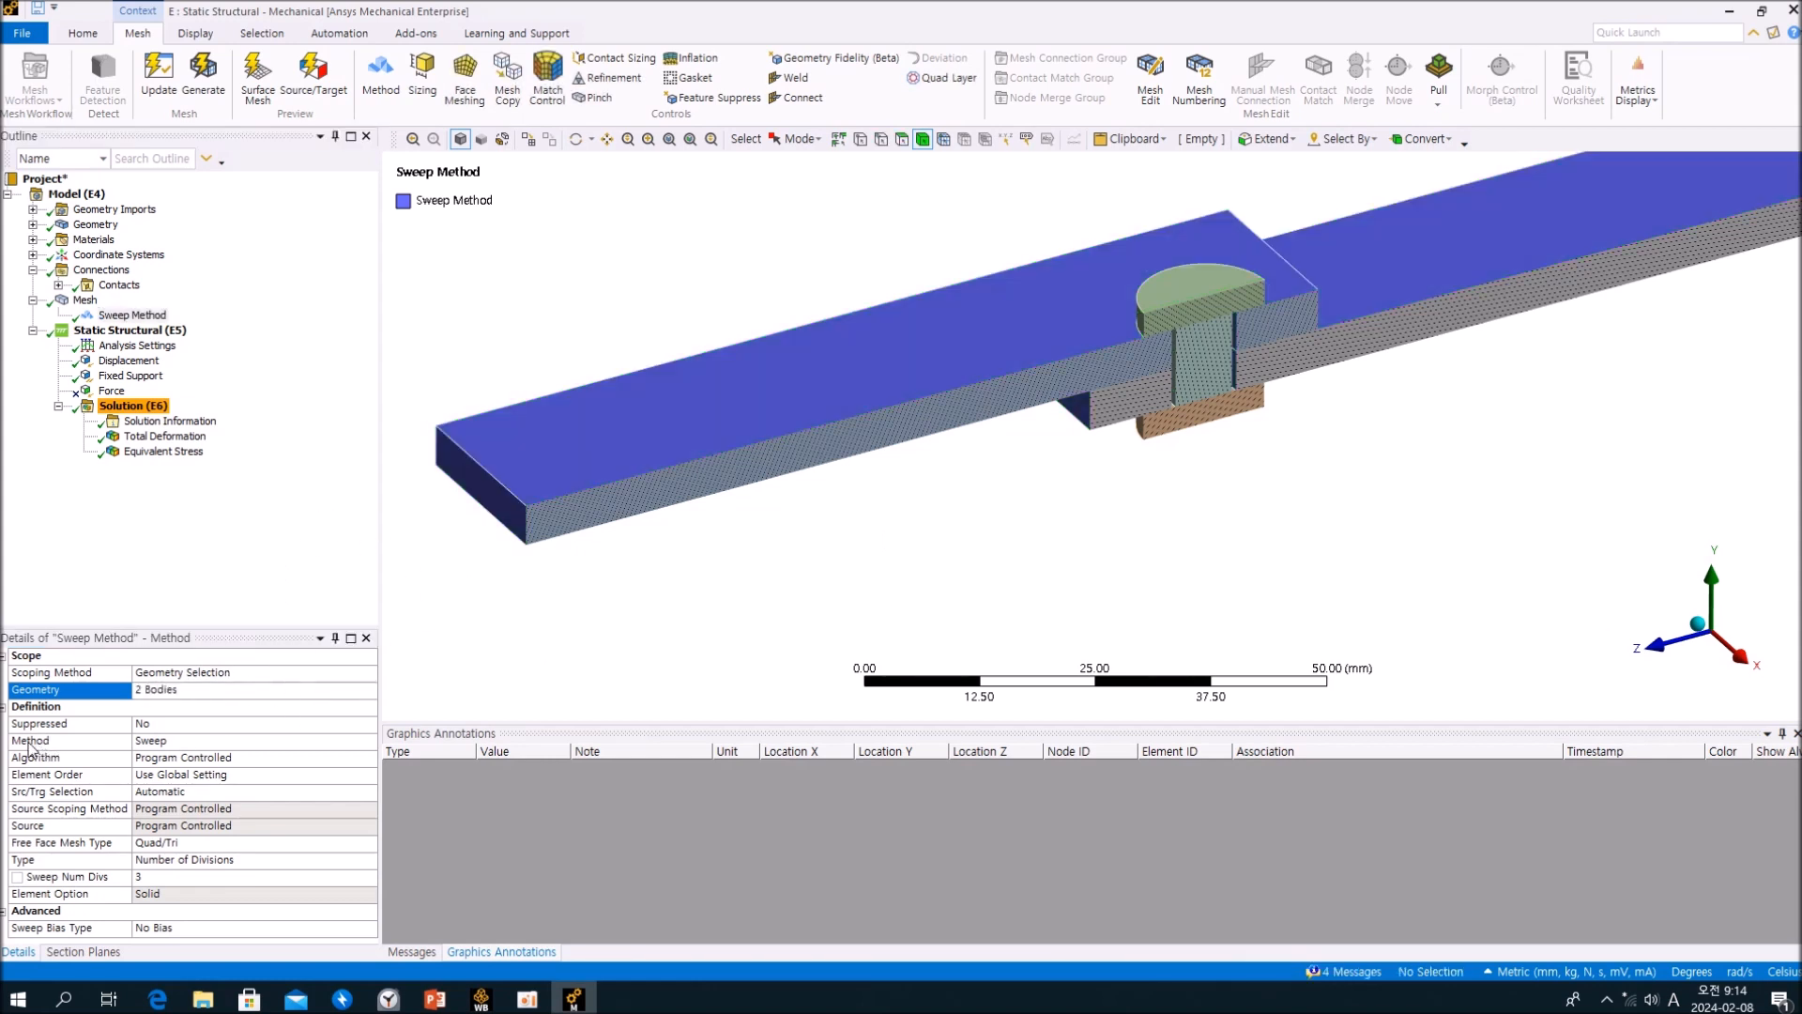
Review the available mesh method types for the two plates, keeping Sweep.
left_click(372, 742)
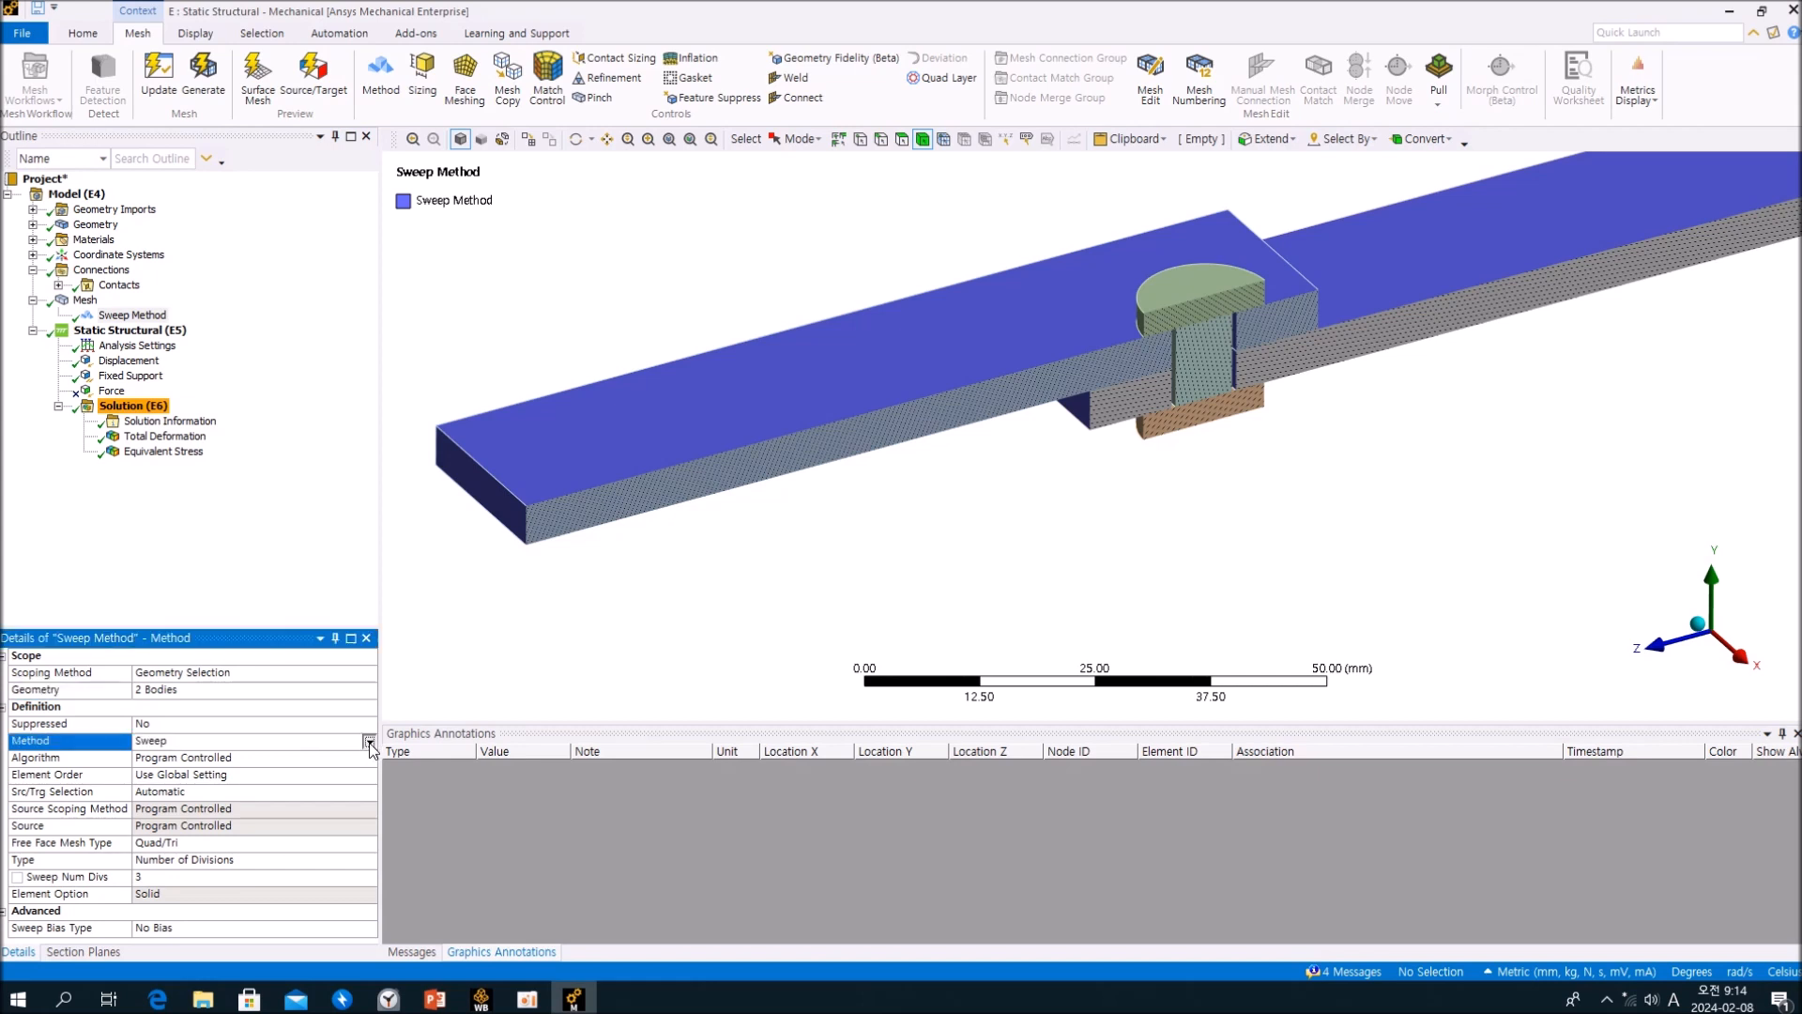
left_click(371, 743)
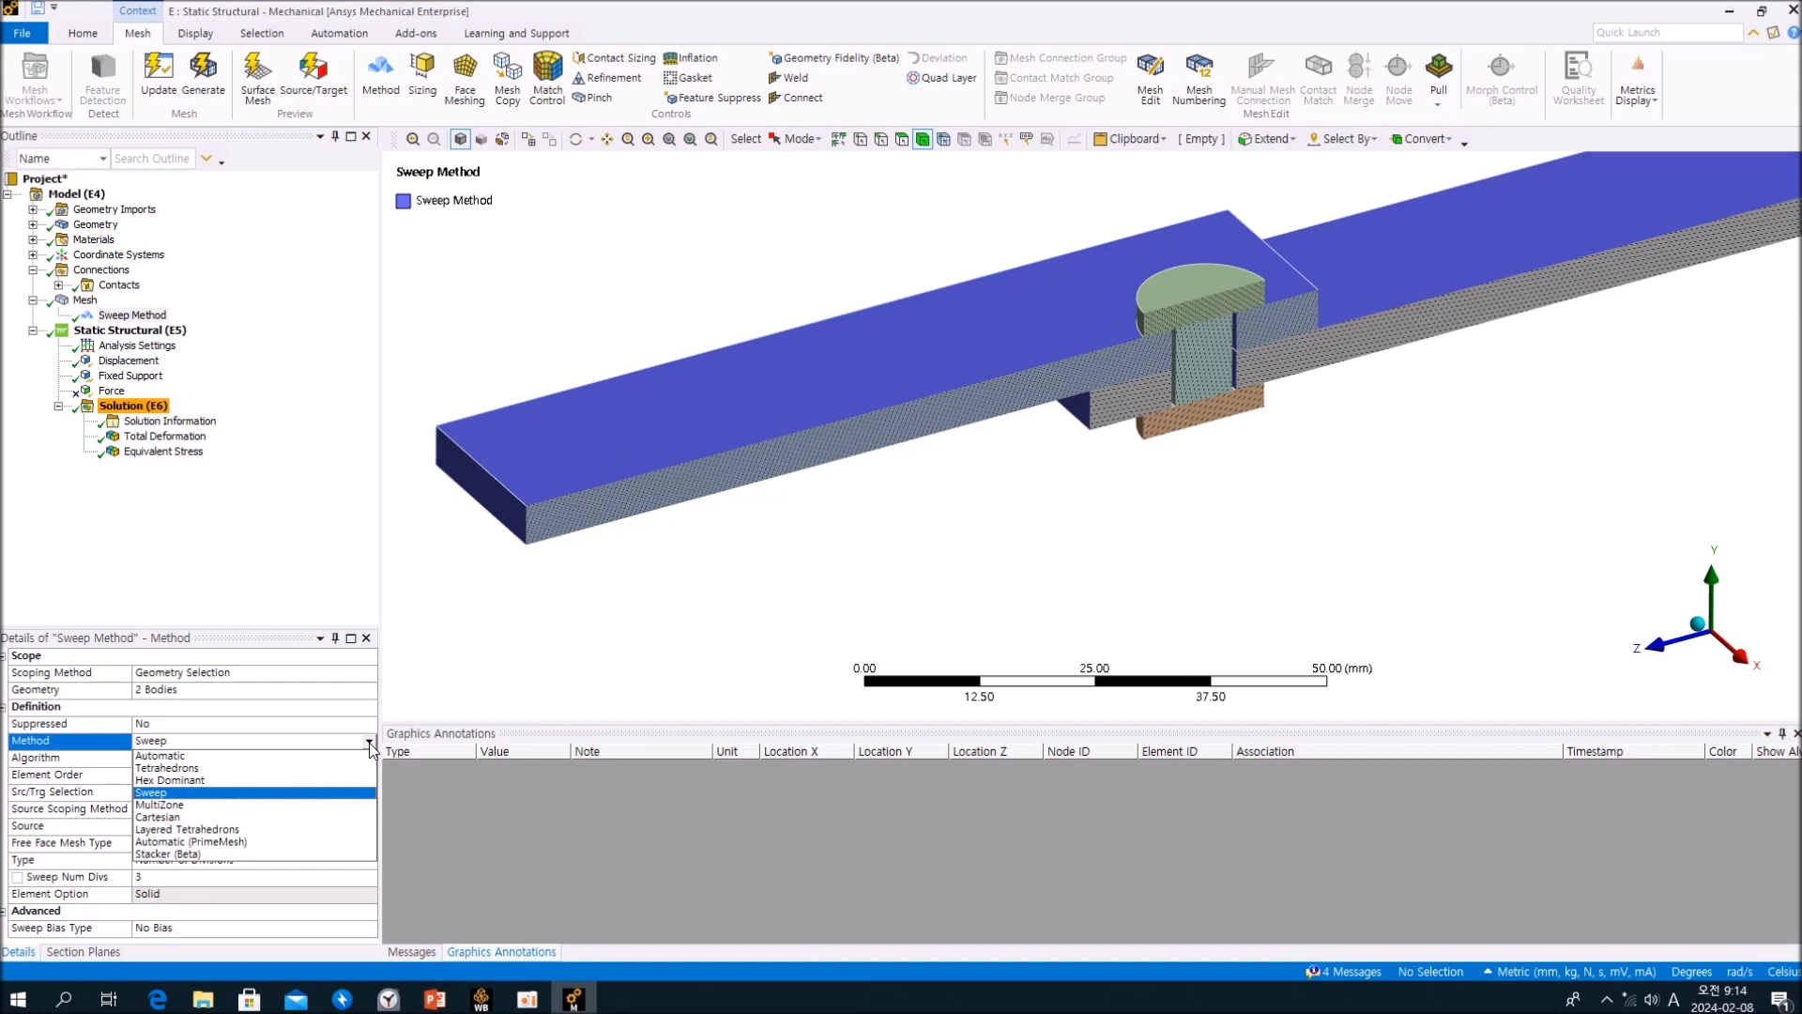
left_click(319, 577)
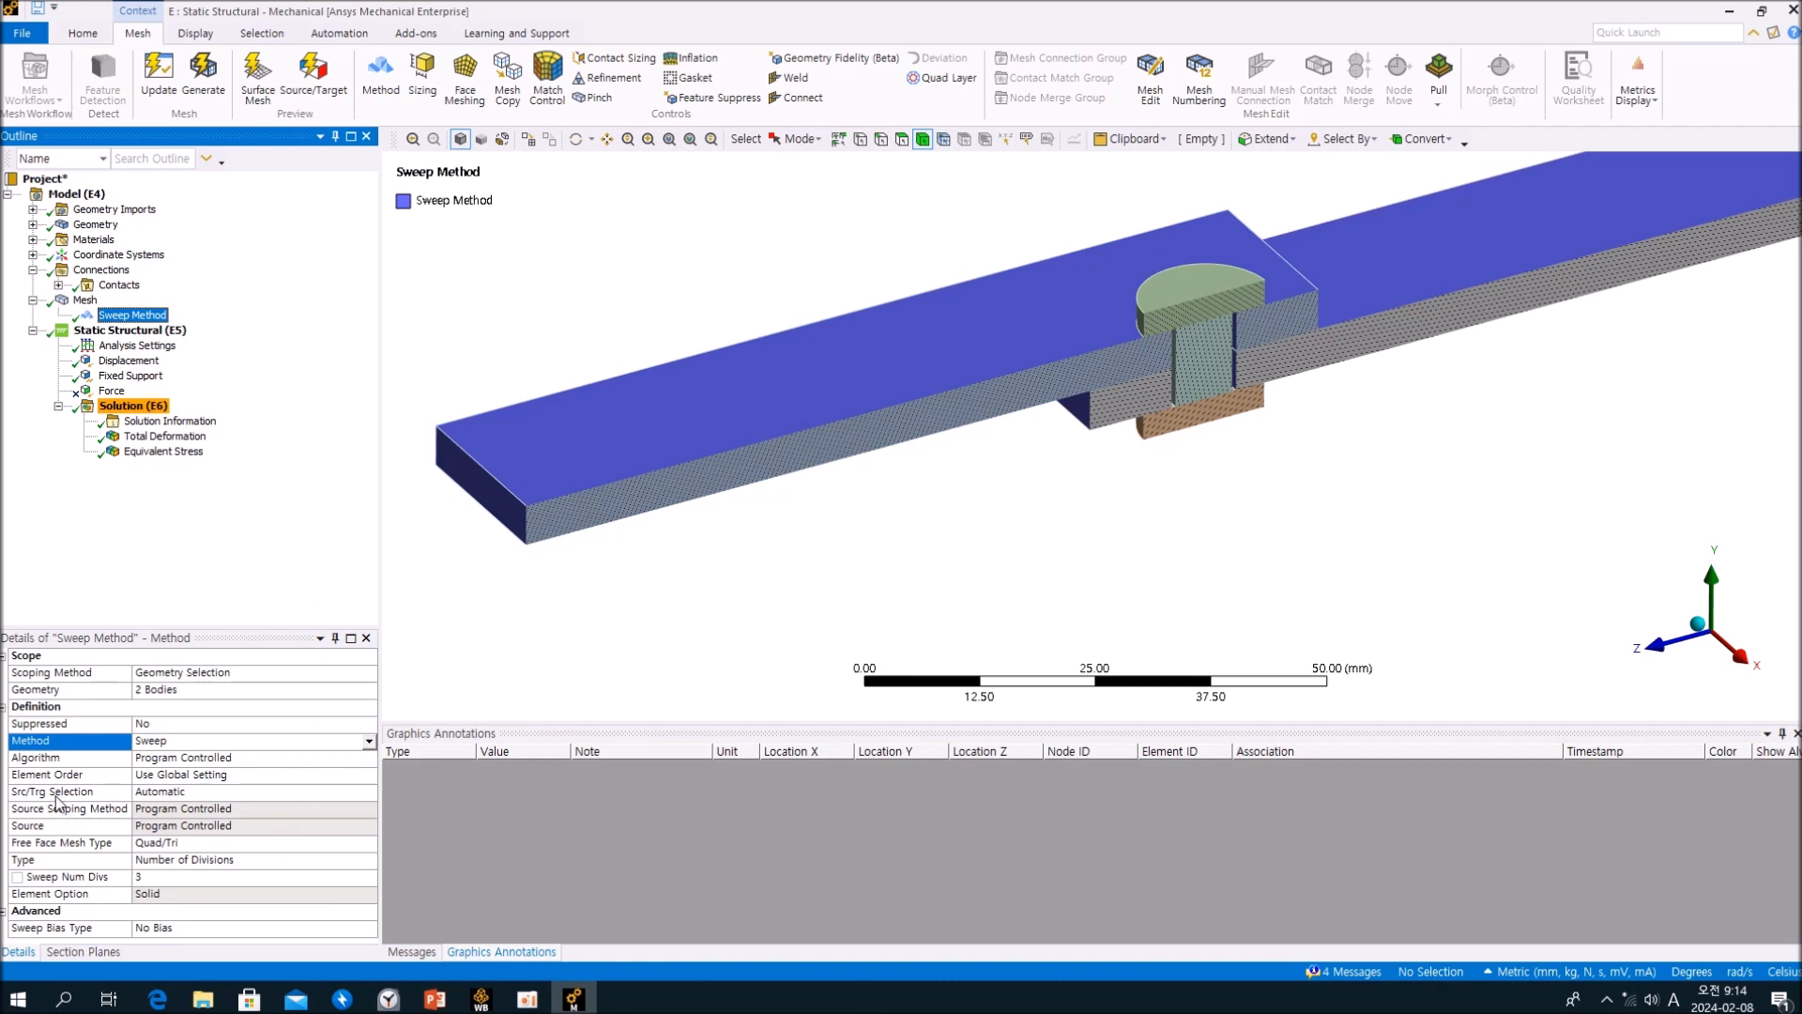
Examine the two swept plates from several angles alongside the Sweep Method's source, target and division settings.
left_click(594, 334)
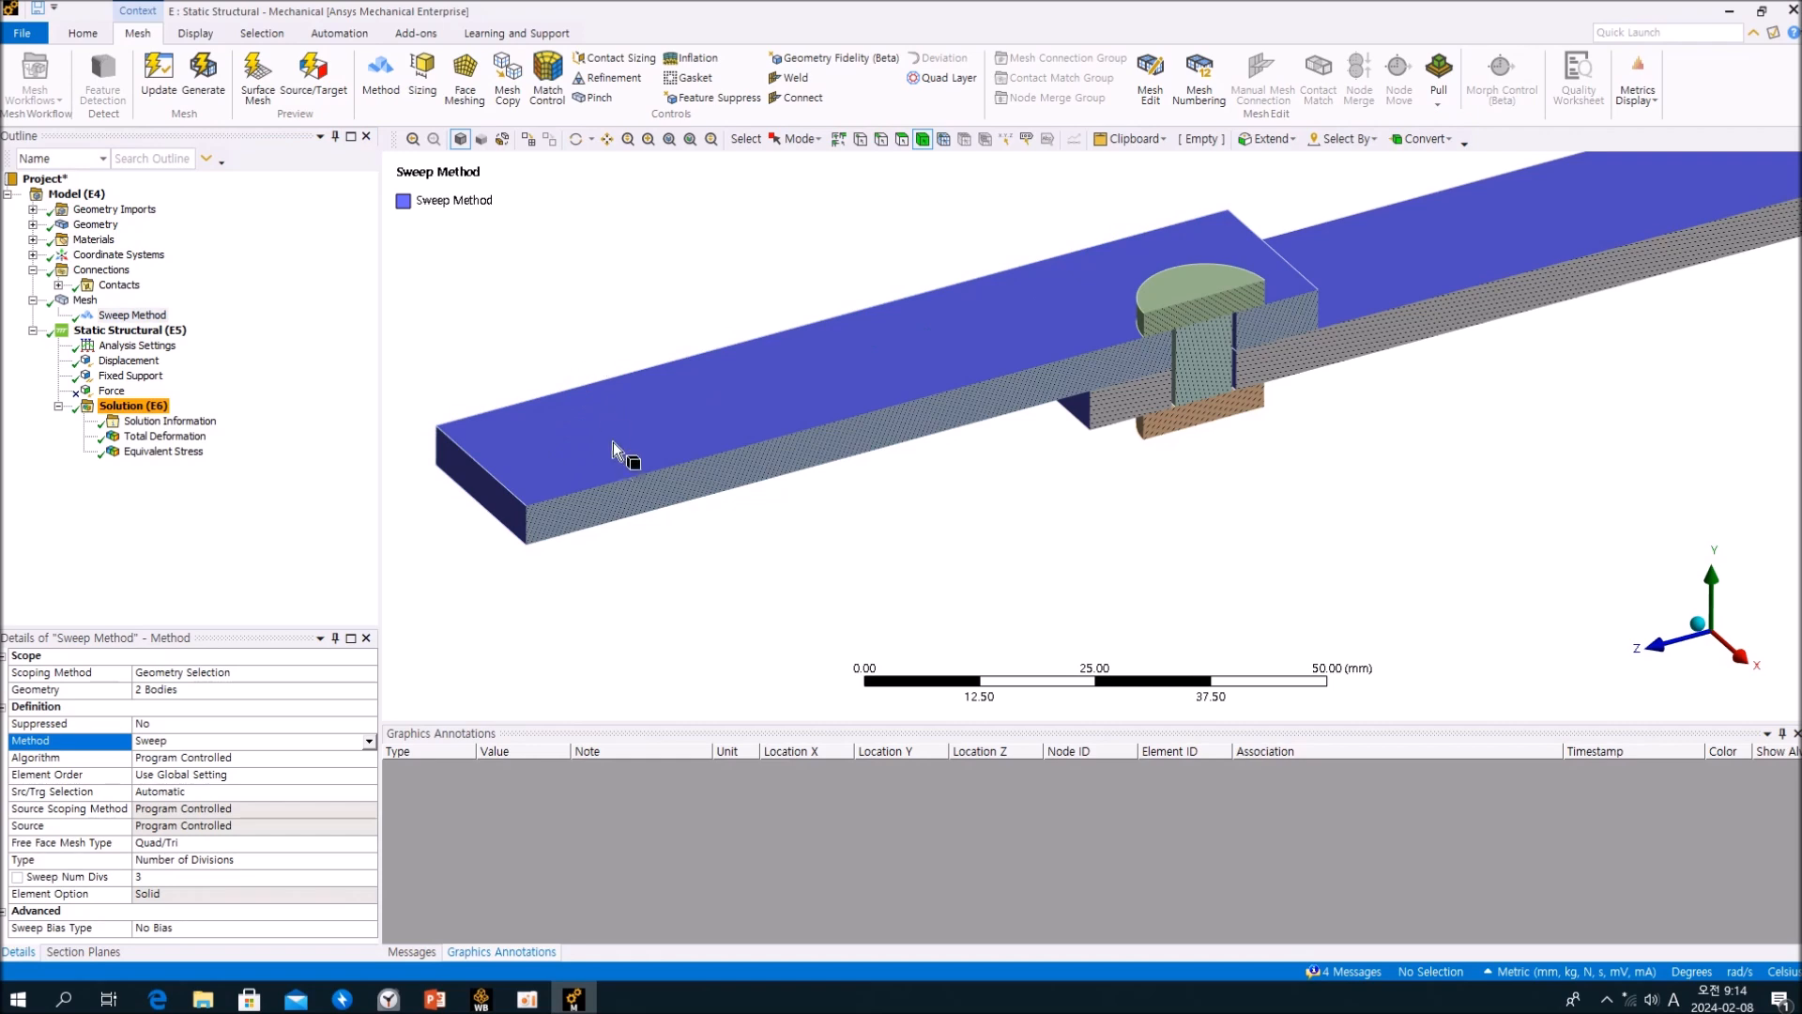
left_click(628, 442)
middle_click_drag(651, 471, 742, 466)
mouse_move(802, 341)
middle_click_drag(801, 341, 781, 472)
left_click(901, 187)
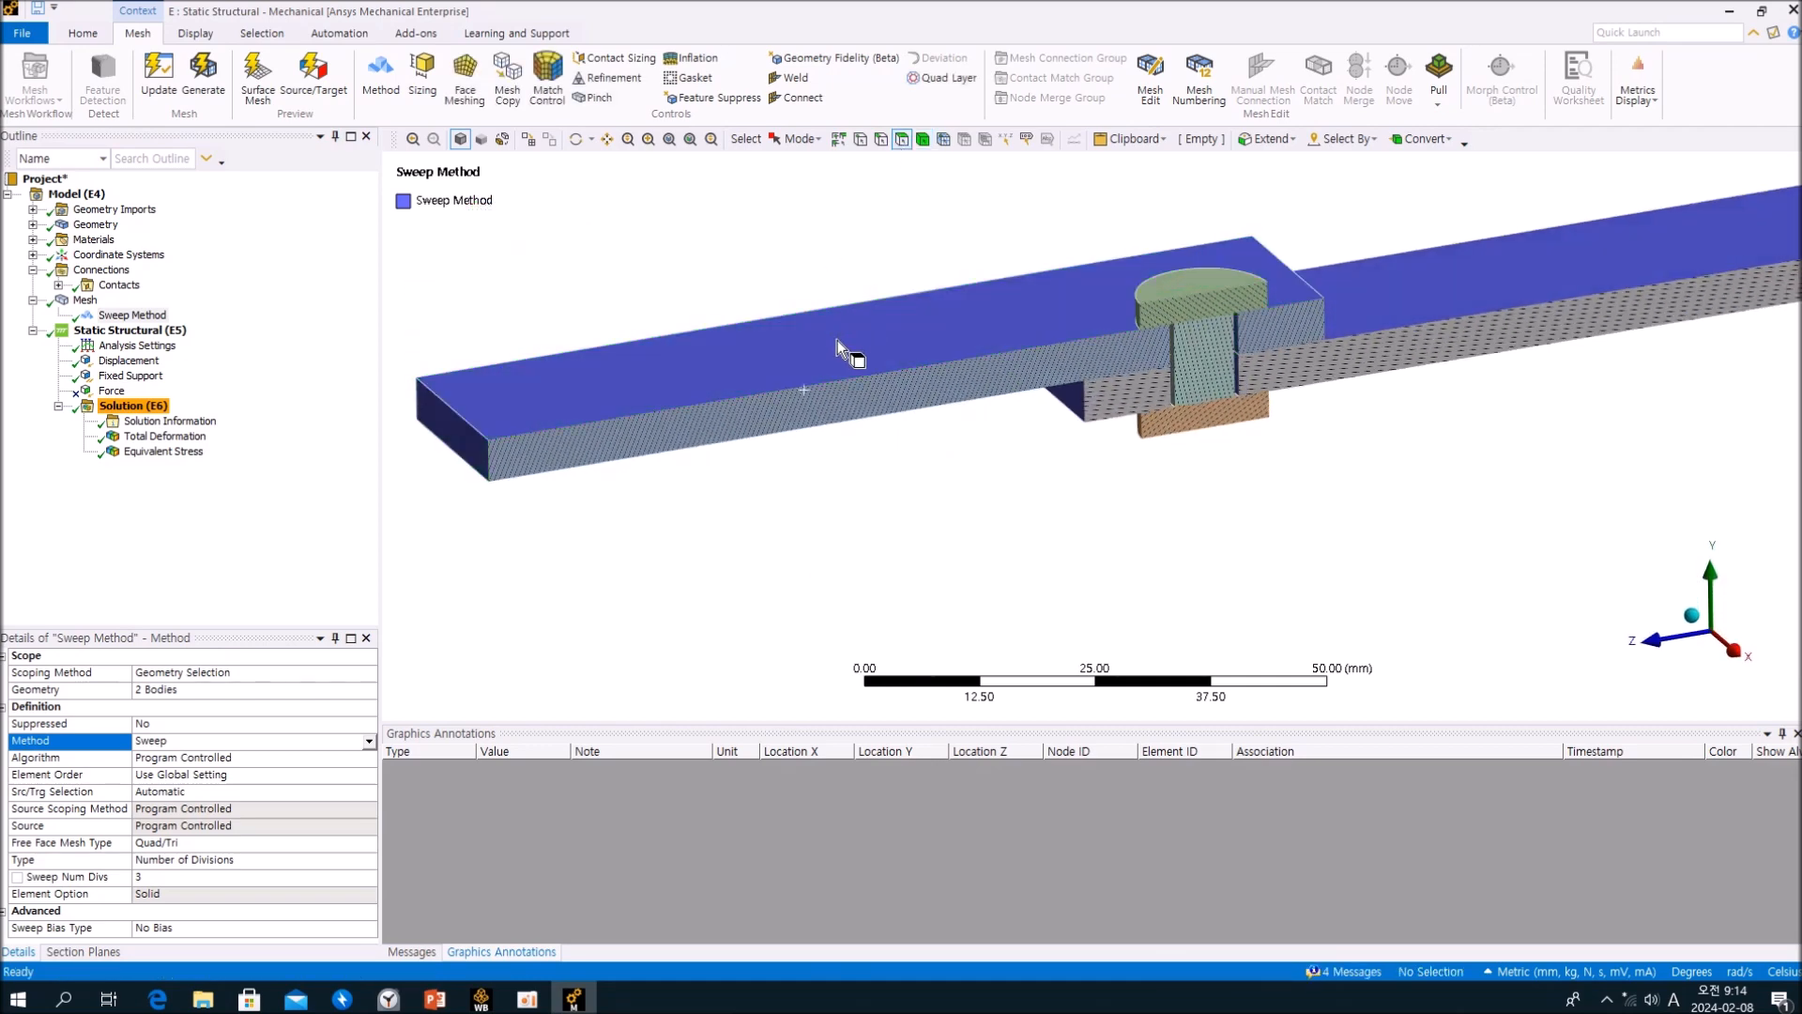
left_click(845, 354)
middle_click_drag(921, 488, 916, 391)
left_click(853, 498)
middle_click_drag(854, 498, 890, 572)
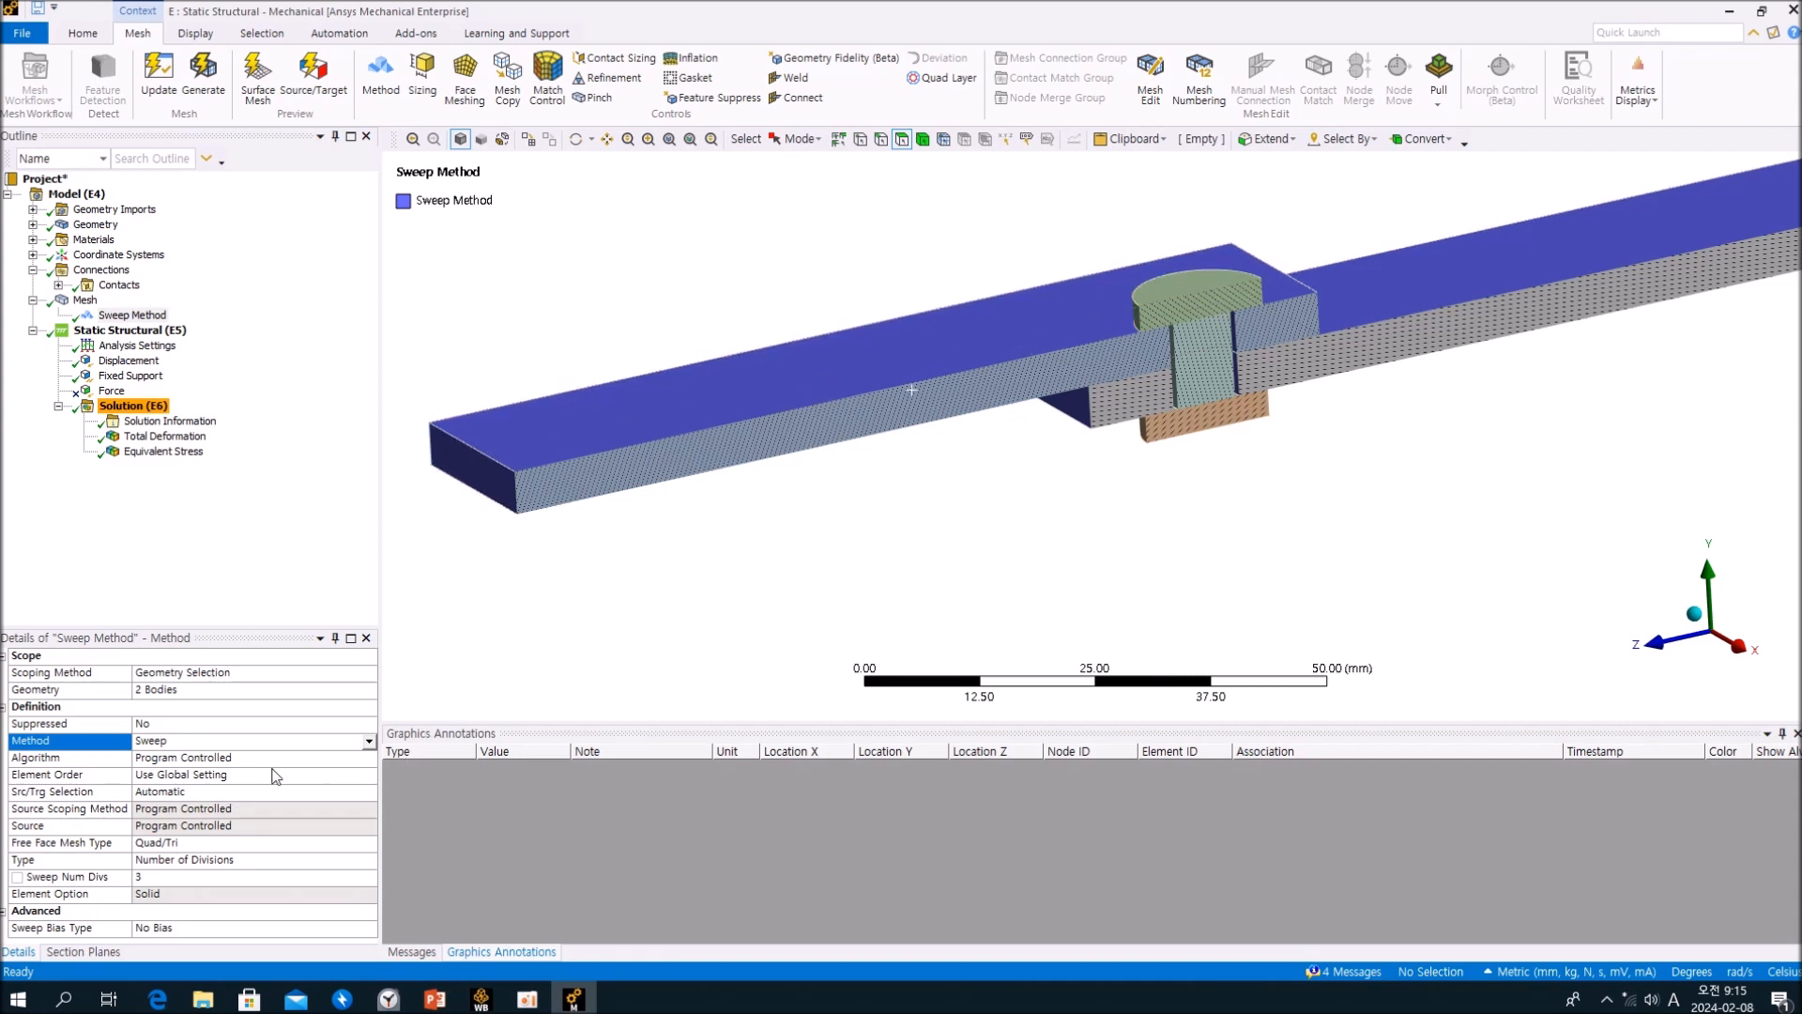
left_click(292, 570)
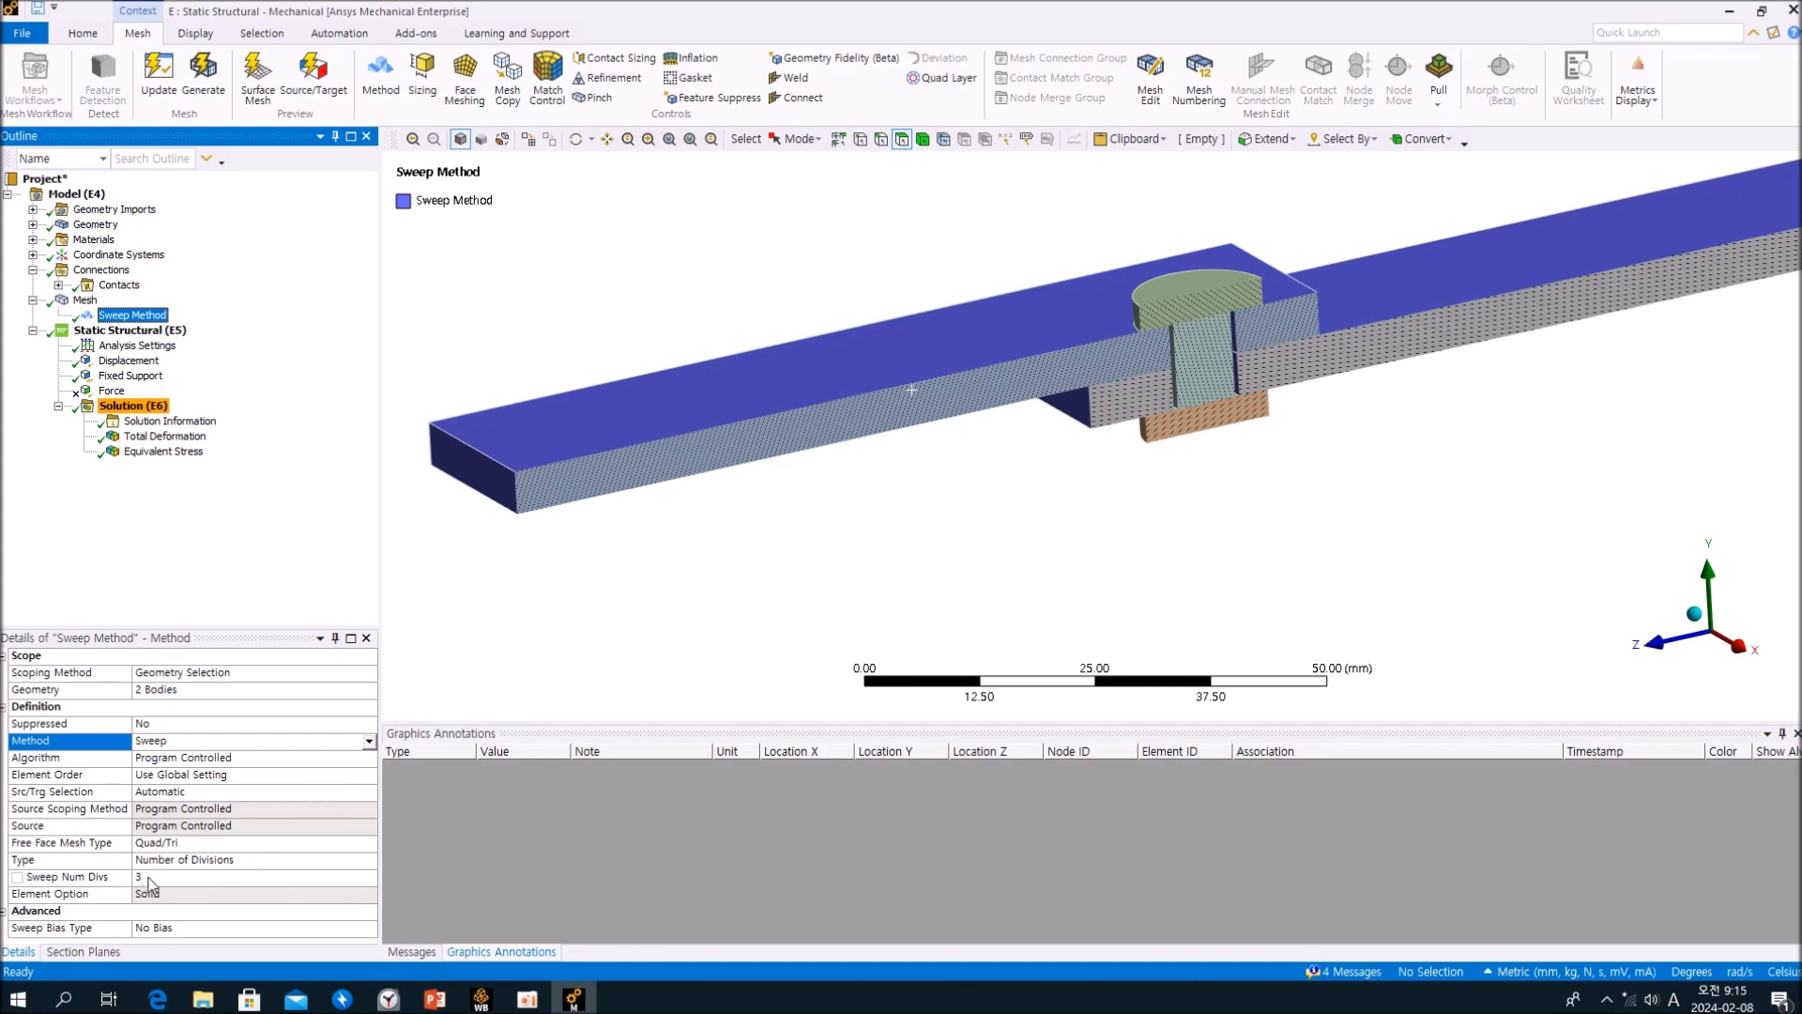
Display the generated mesh and inspect the element layers through the thickness of both plates.
left_click(86, 301)
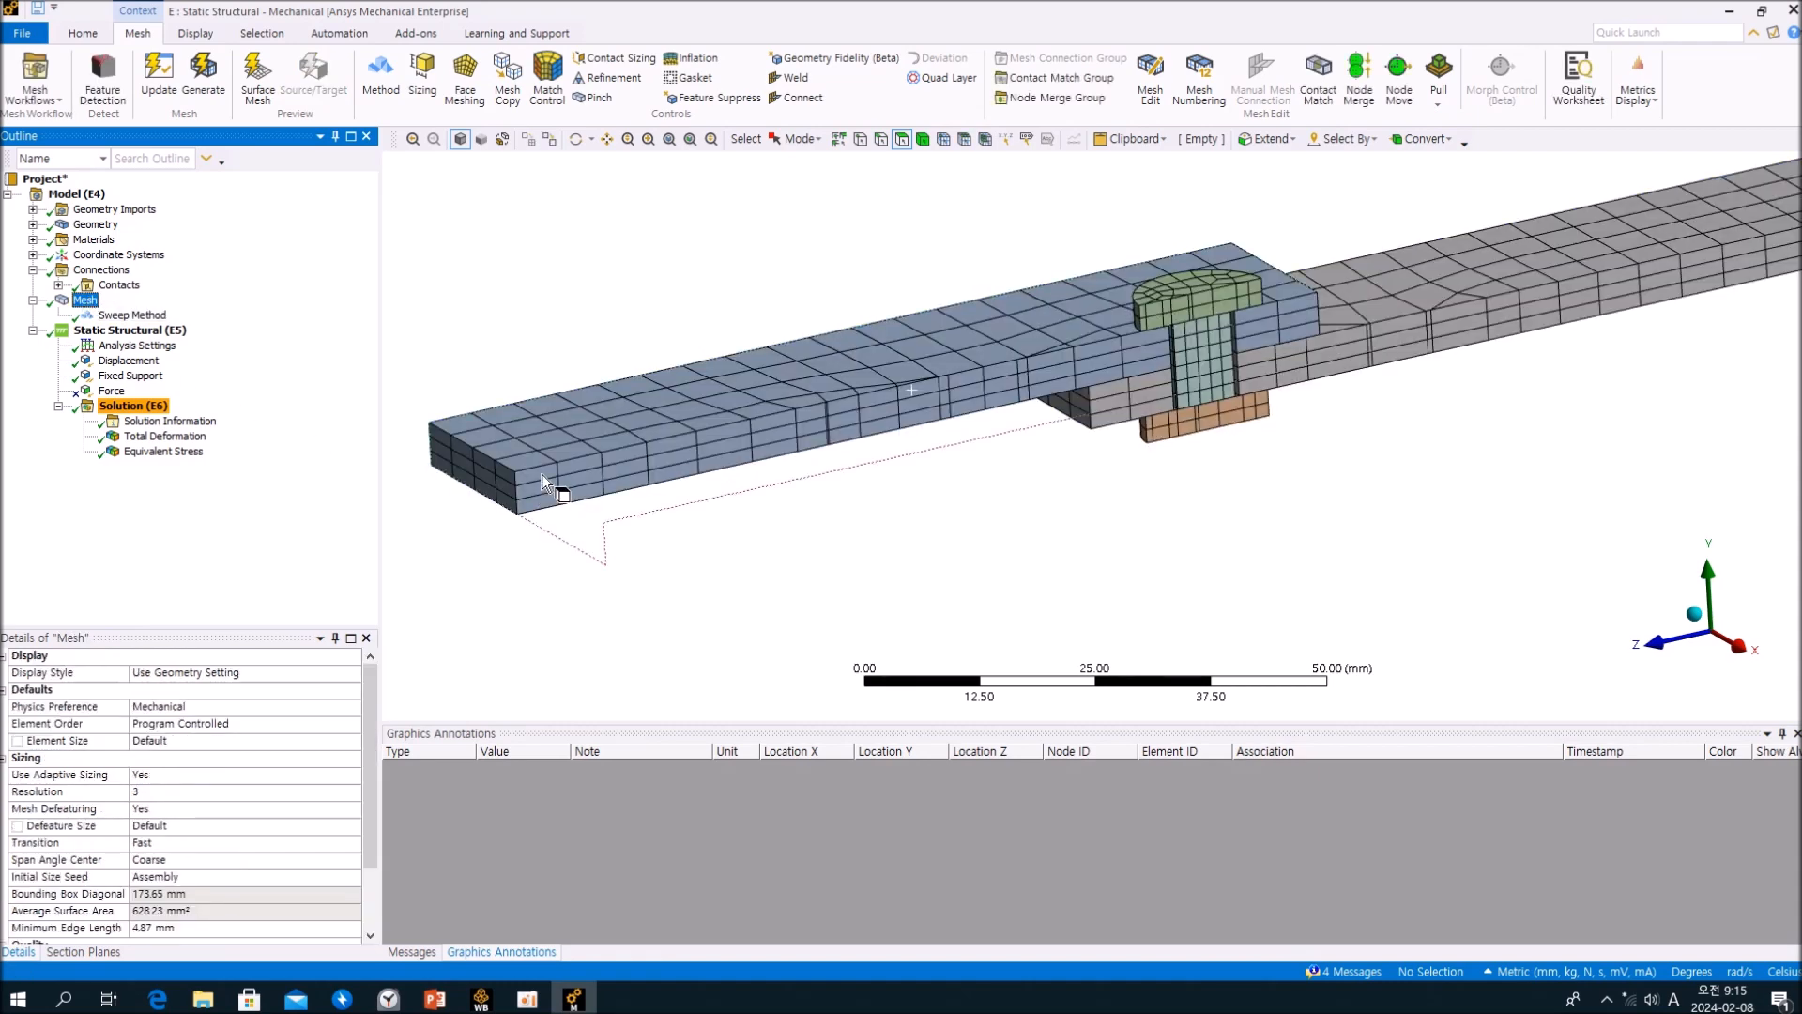
middle_click_drag(1247, 464, 1210, 481)
left_click(277, 500)
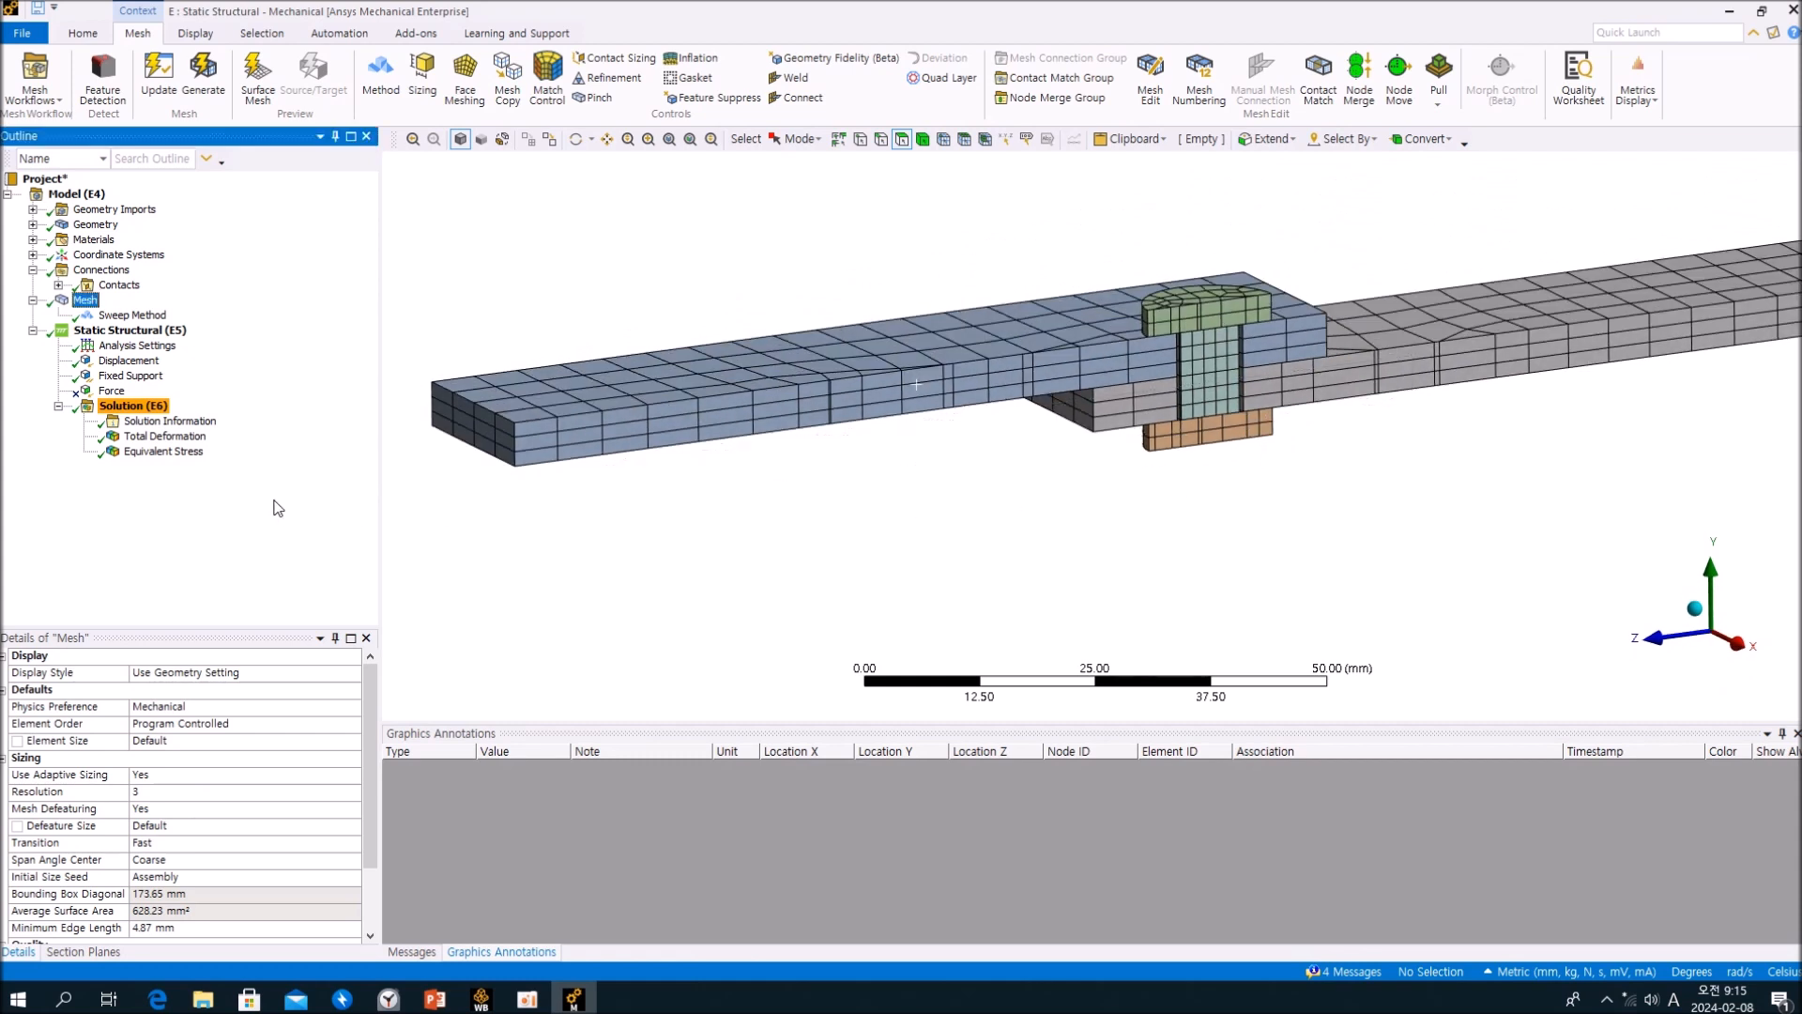
Collapse the Mesh and Connections branches and review the settings of the Force load under Static Structural.
left_click(32, 301)
left_click(33, 269)
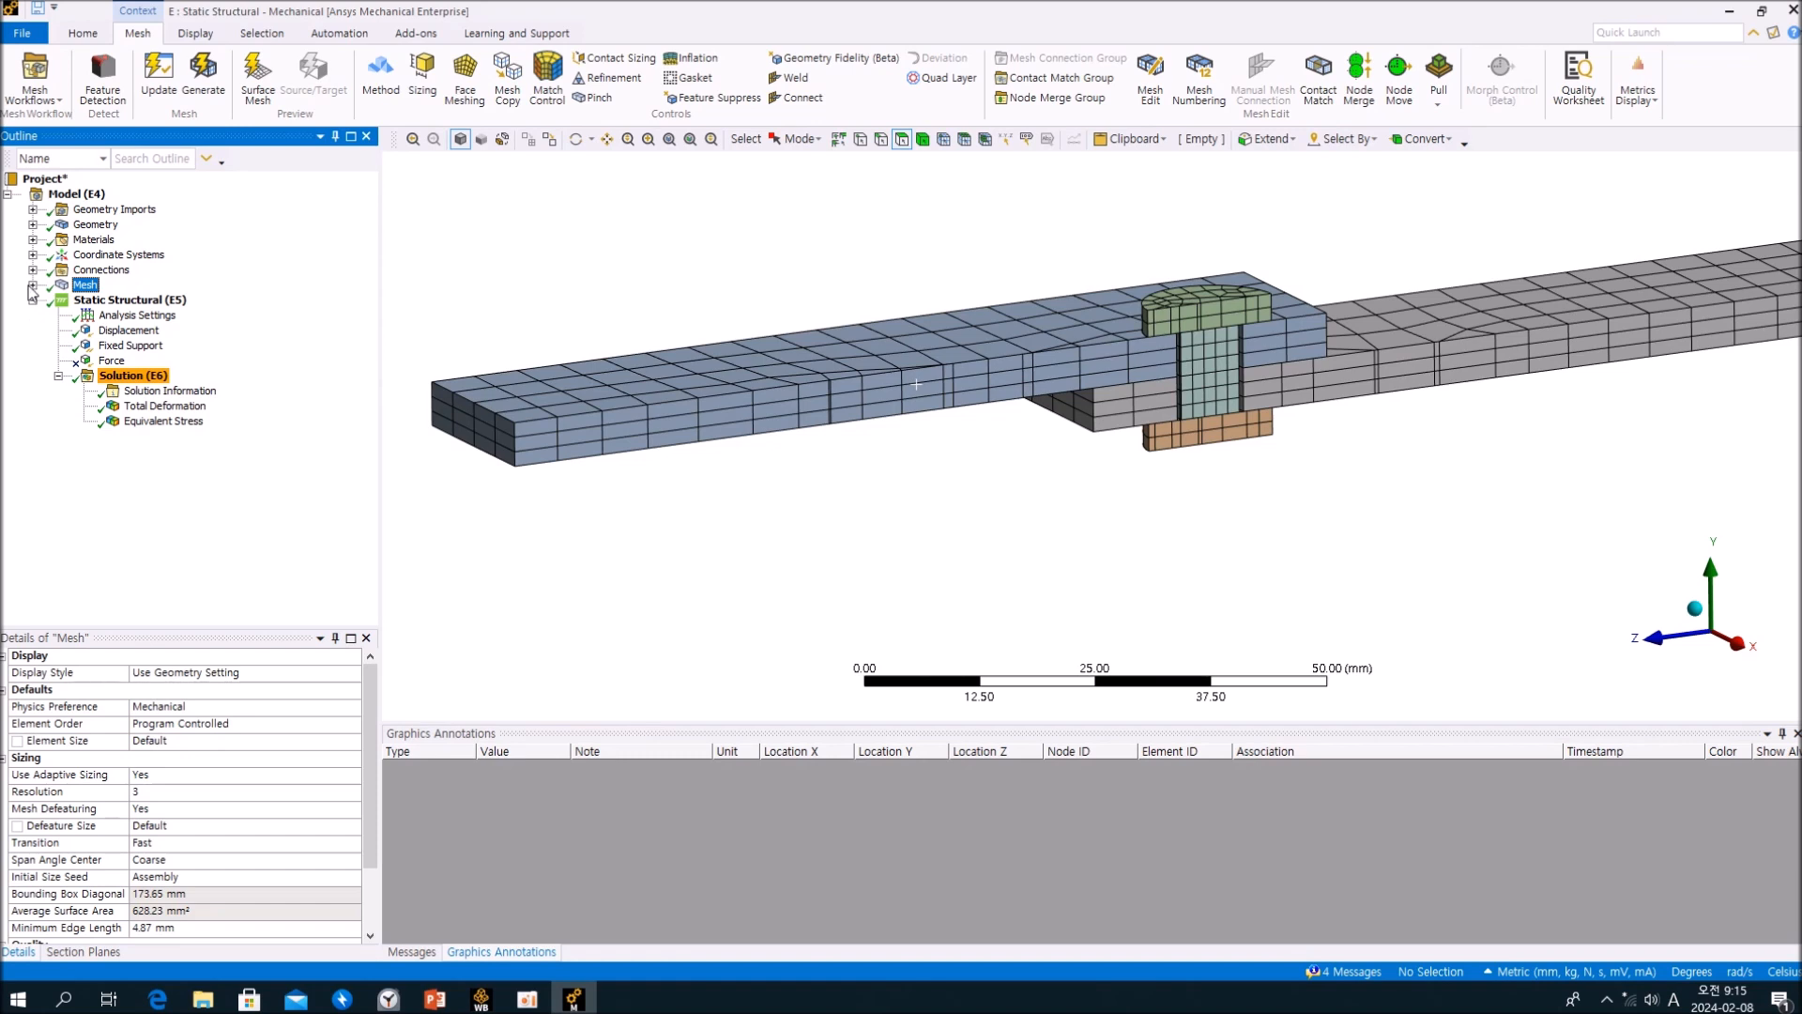
left_click(122, 300)
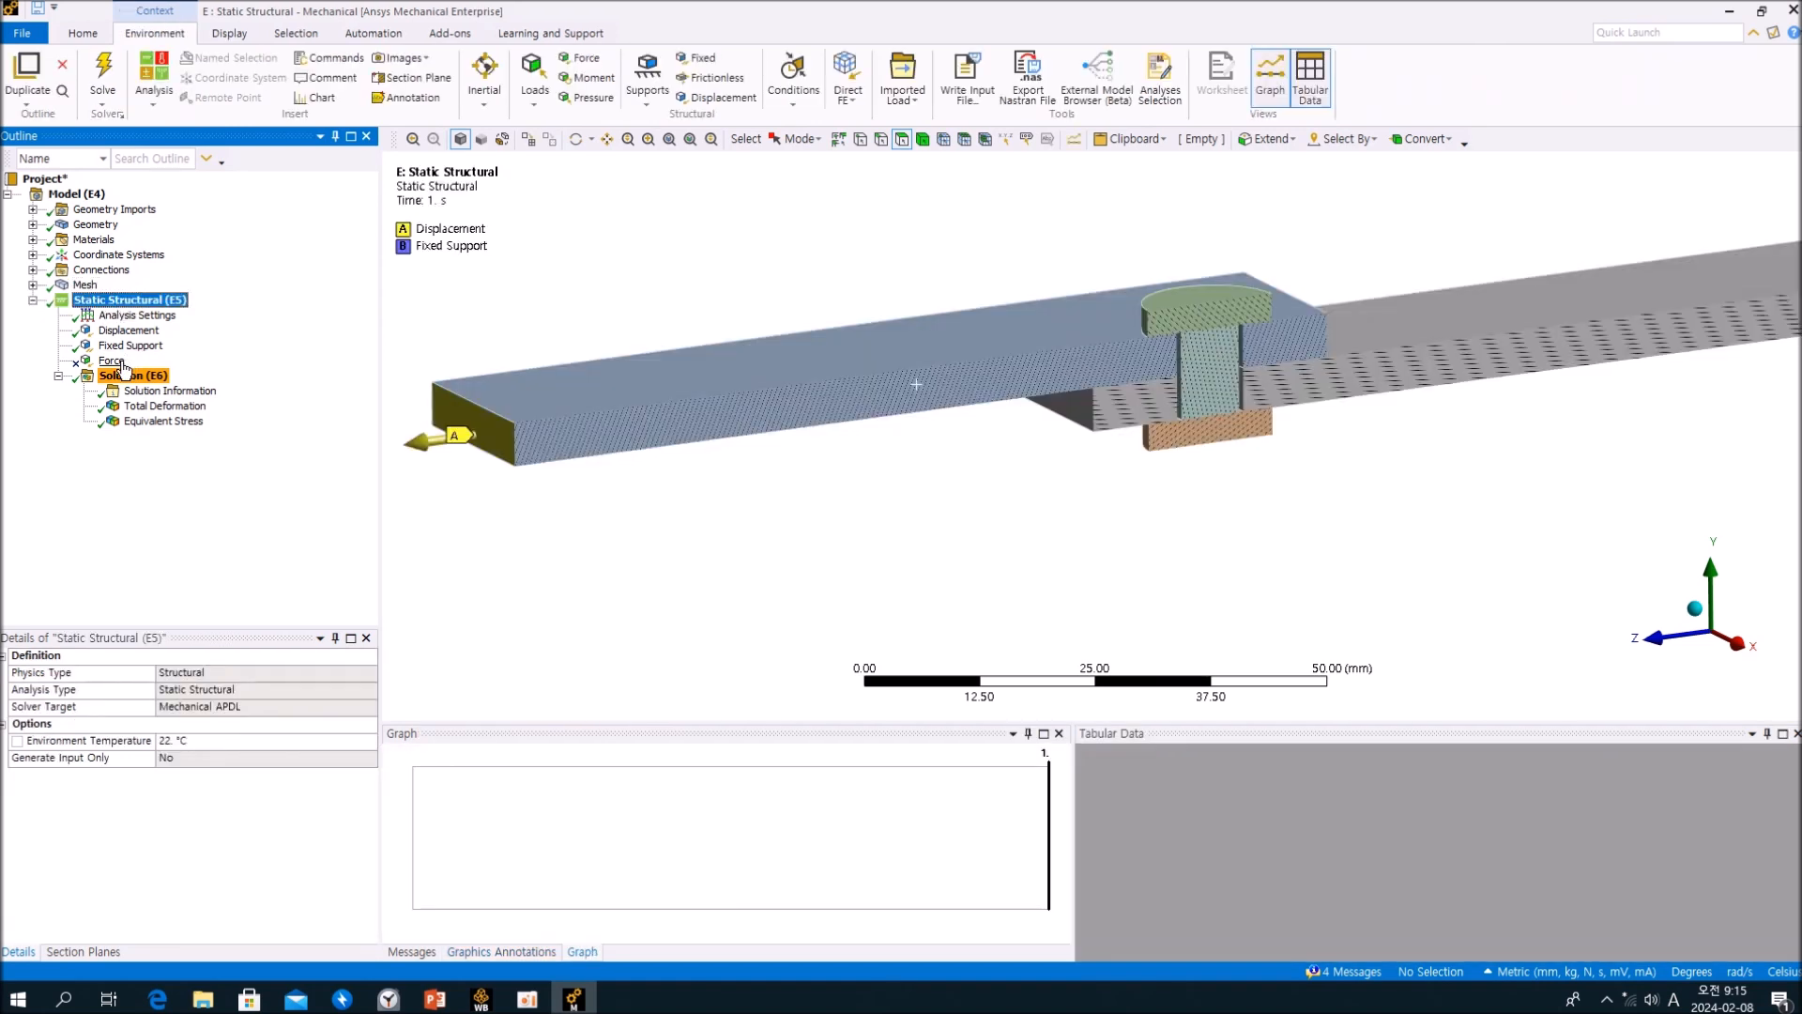
left_click(112, 361)
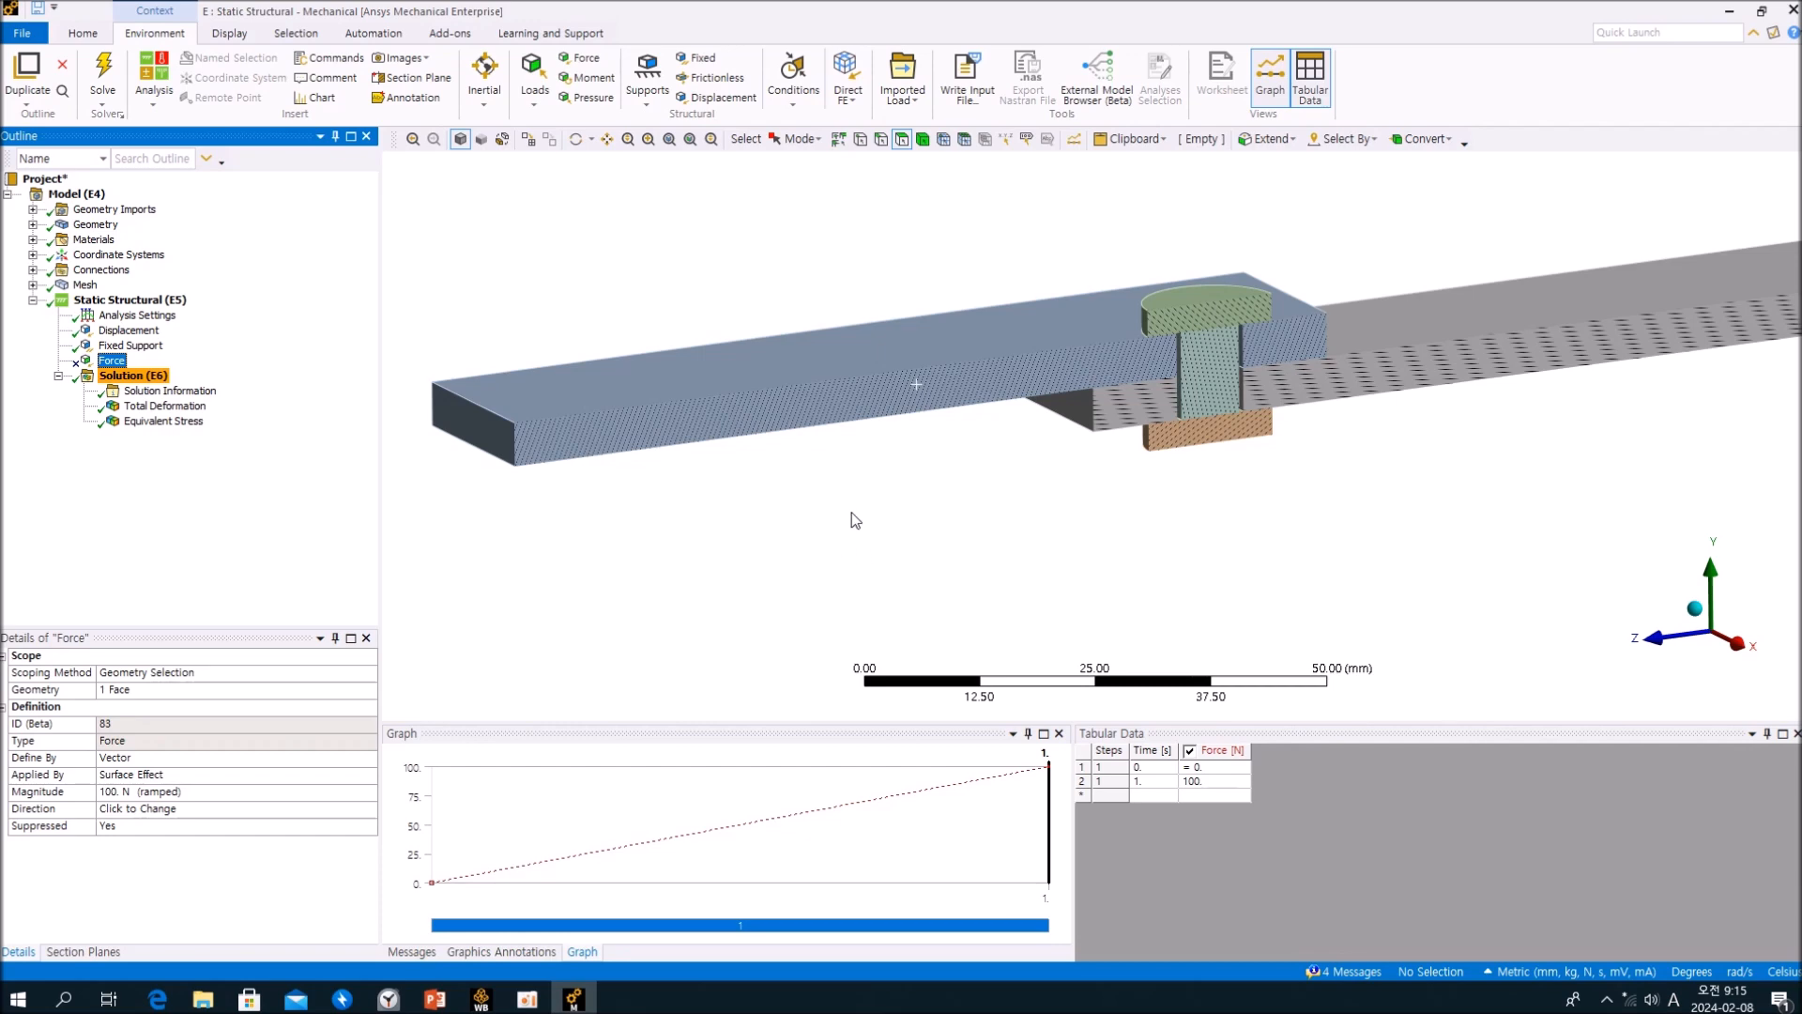
Examine how the upper plate, lower plate and pin meet at the joint, picking out the upper plate's top face.
scroll(864, 512, "up", 4)
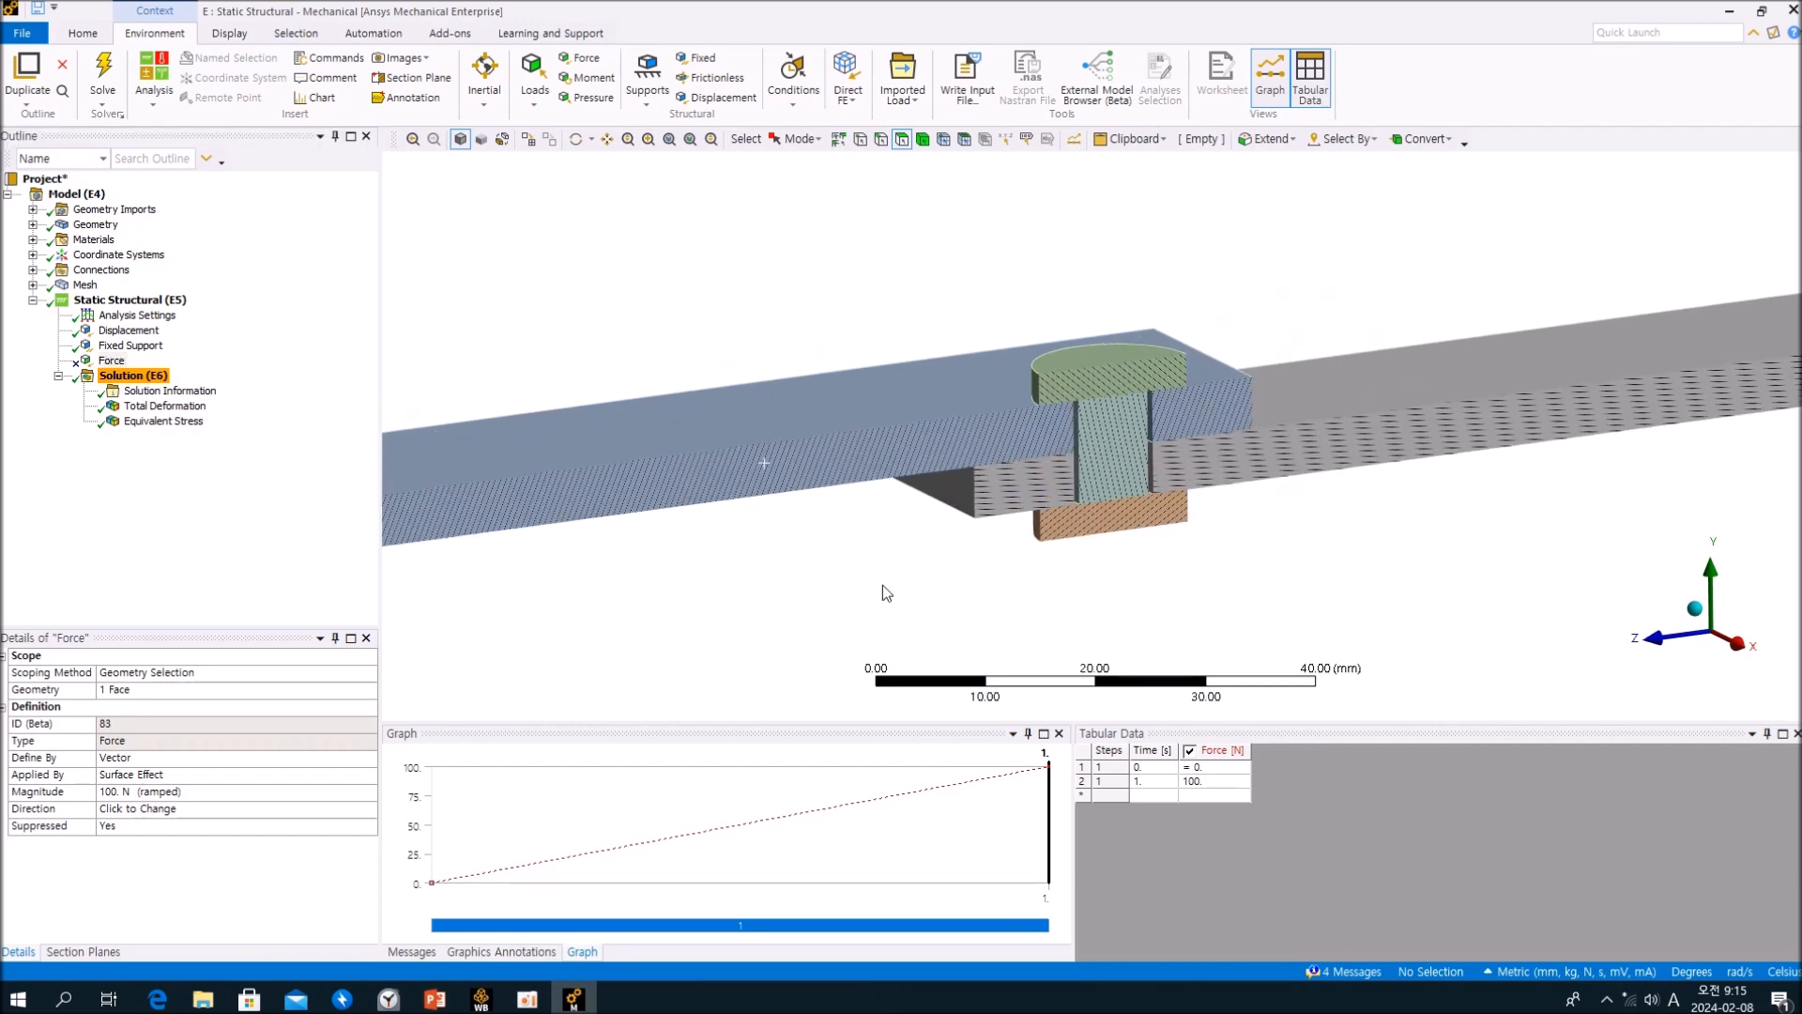
scroll(888, 591, "up", 3)
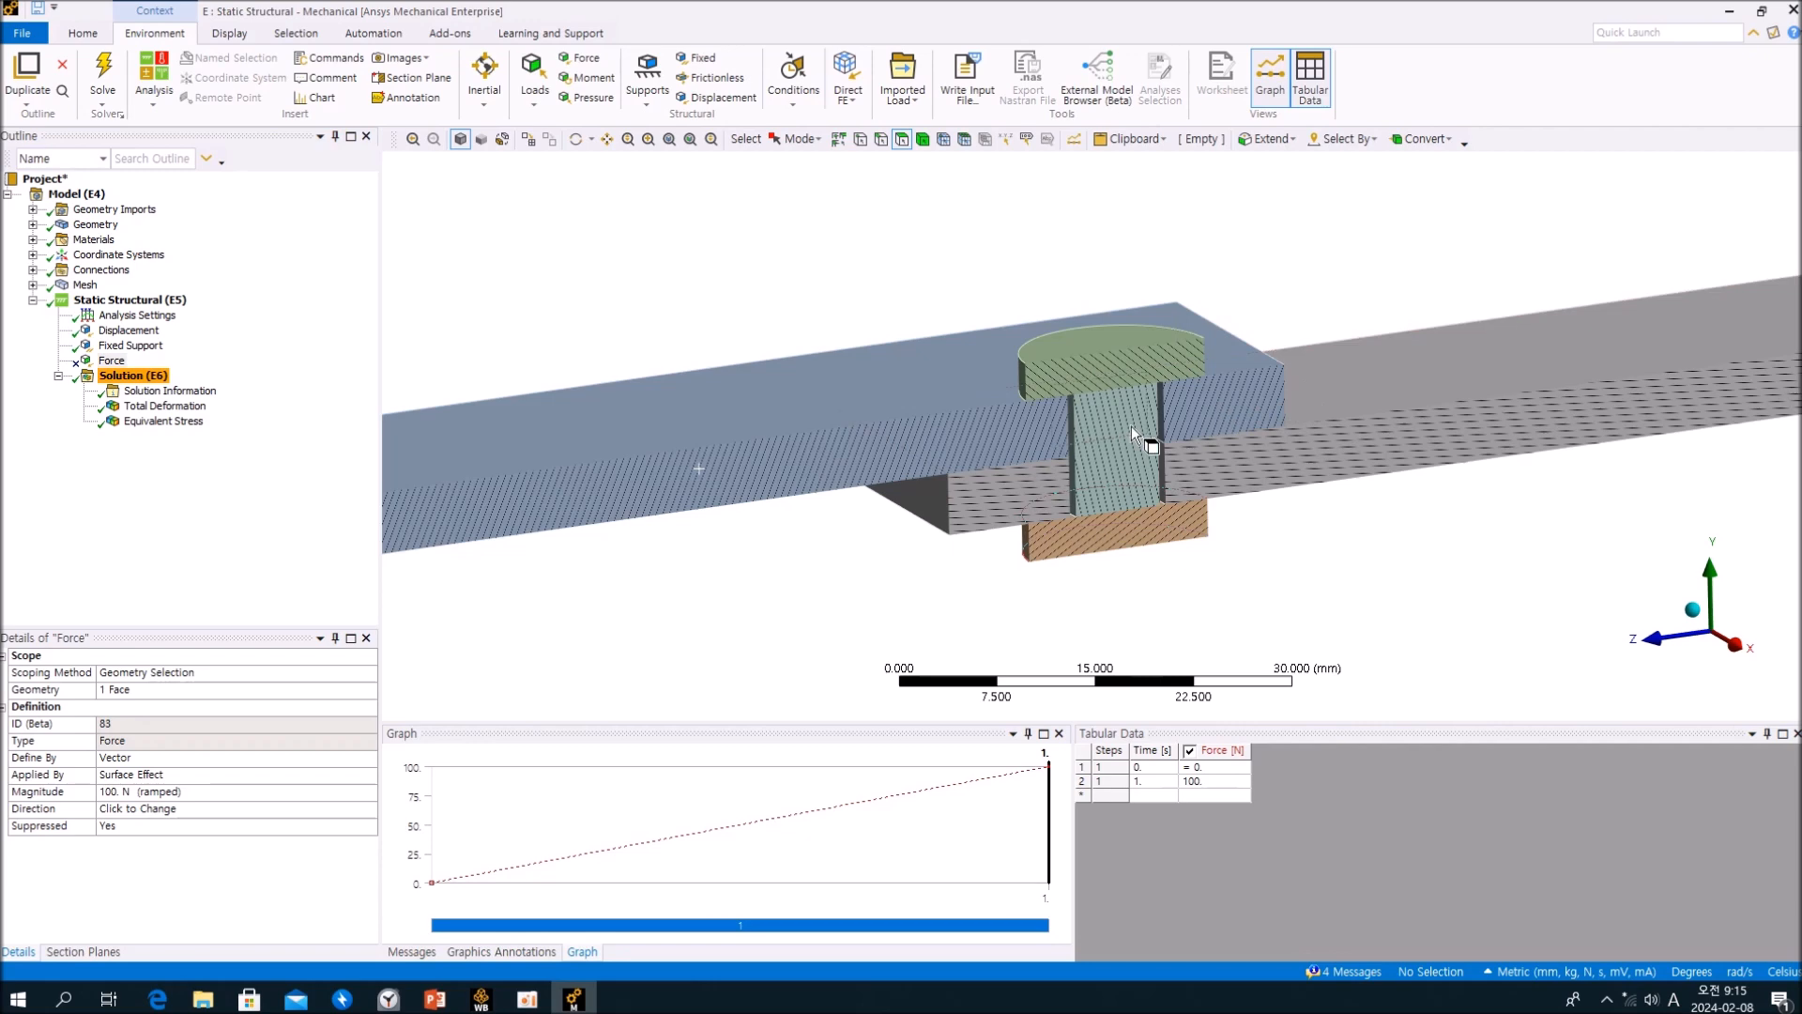
left_click(876, 392)
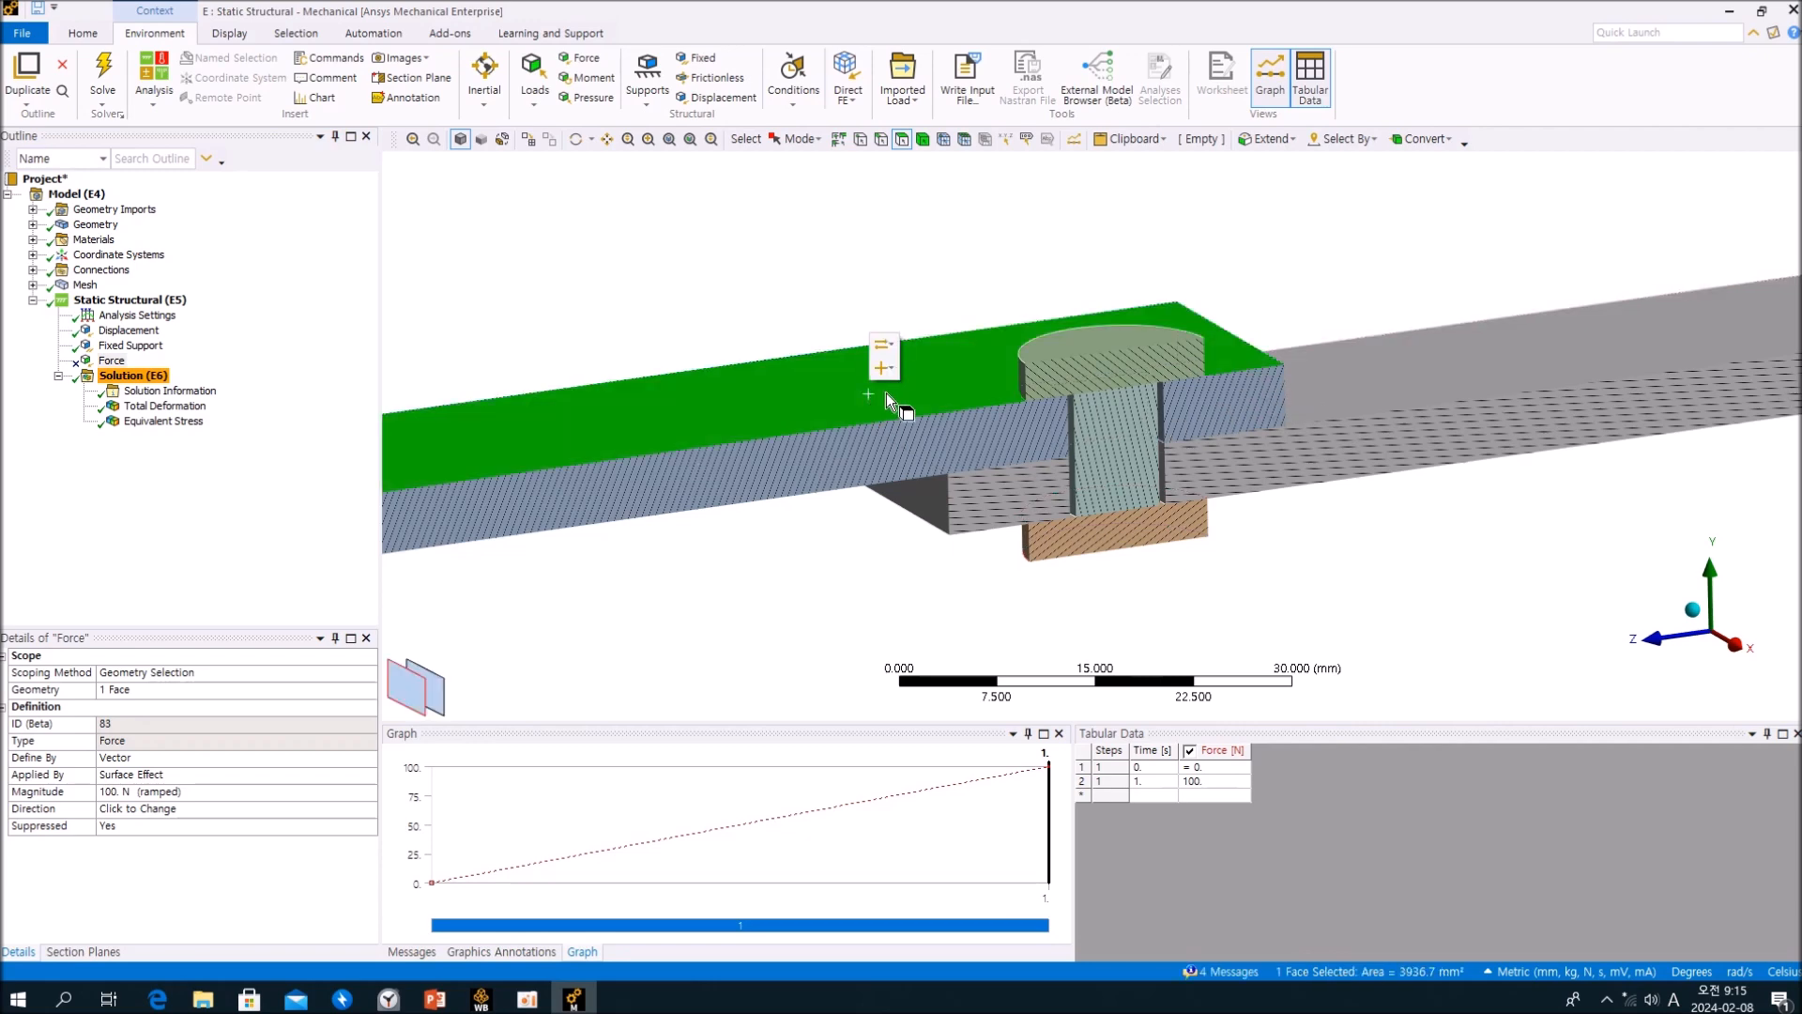
scroll(1028, 458, "up", 2)
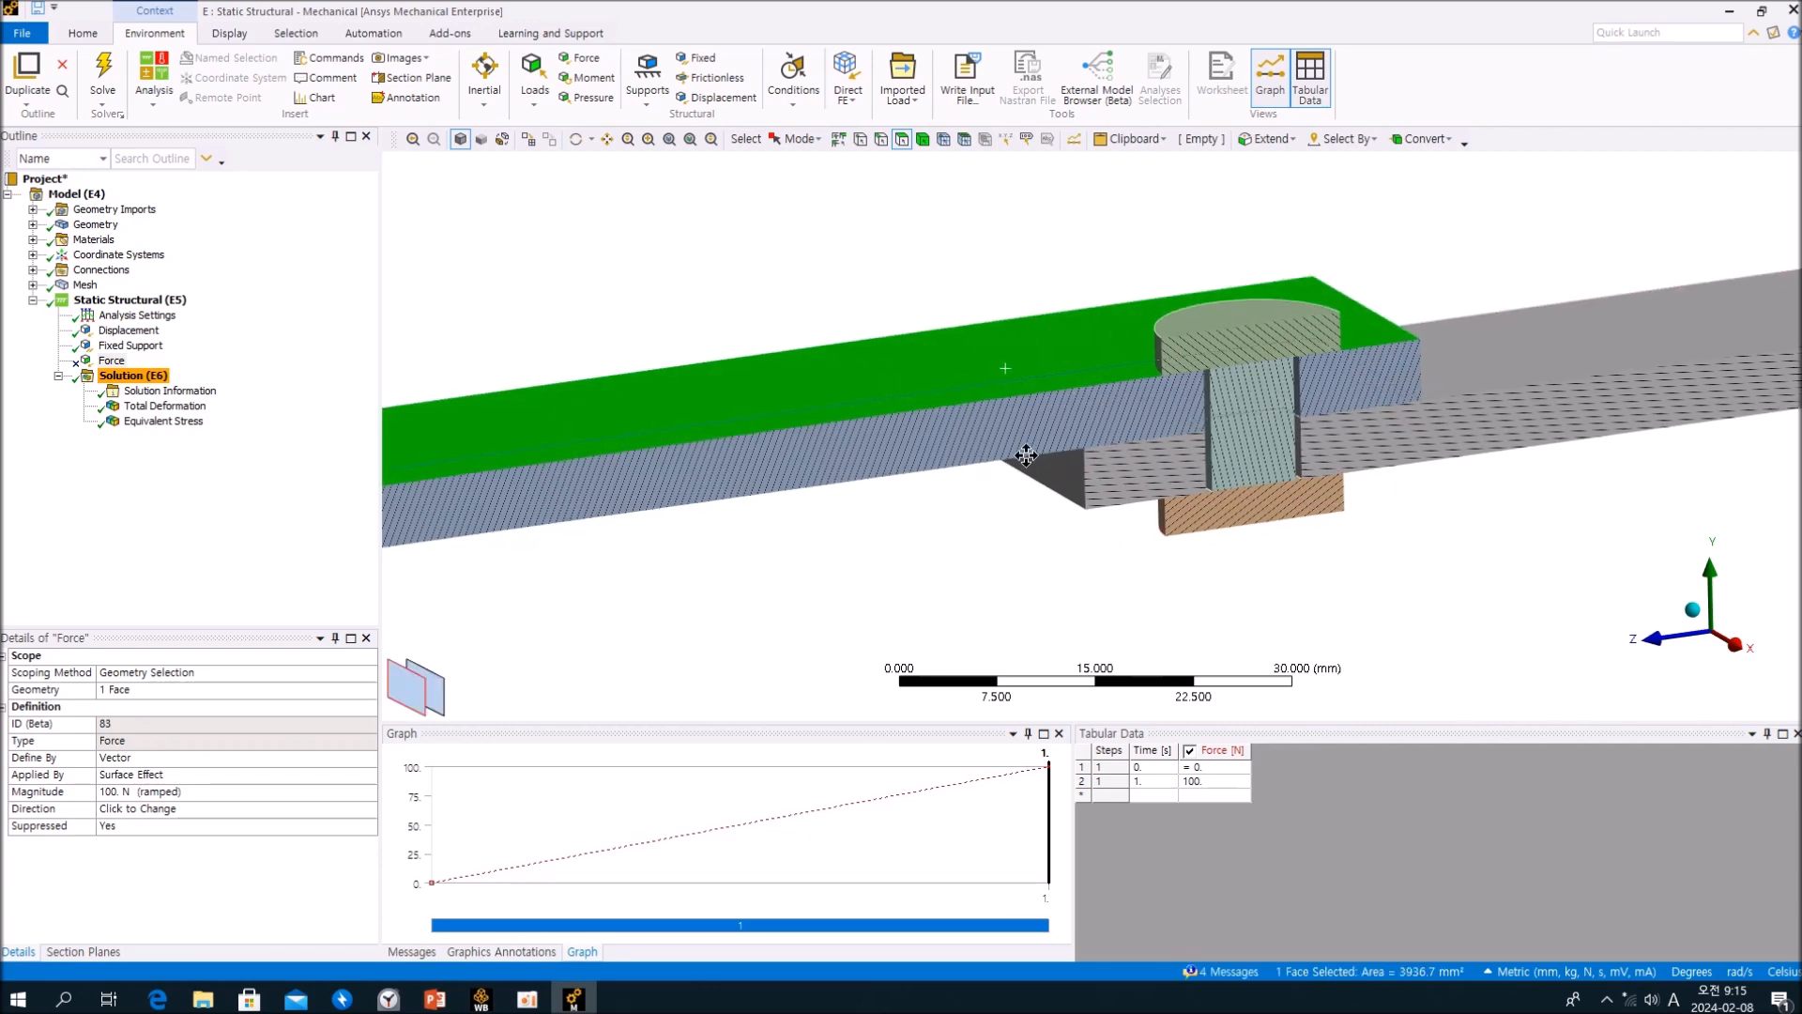
scroll(1027, 457, "down", 2)
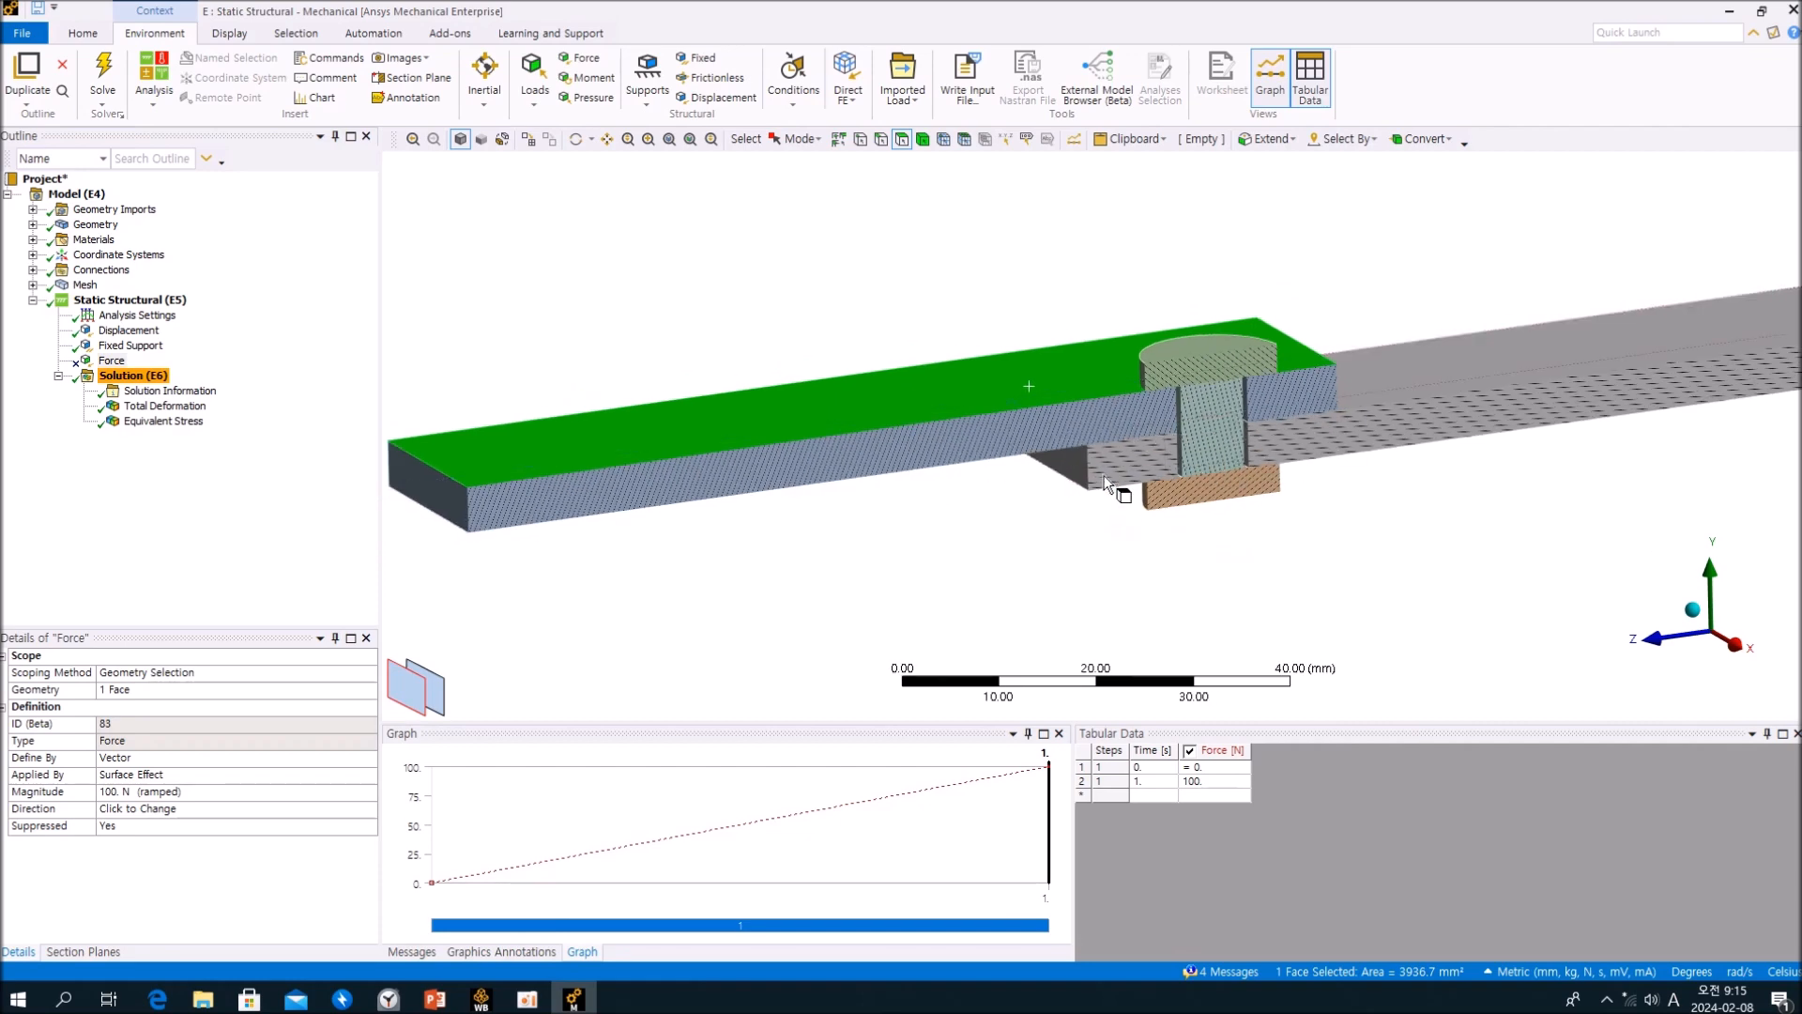
middle_click_drag(1107, 491, 972, 526, "ctrl")
scroll(973, 525, "up", 3)
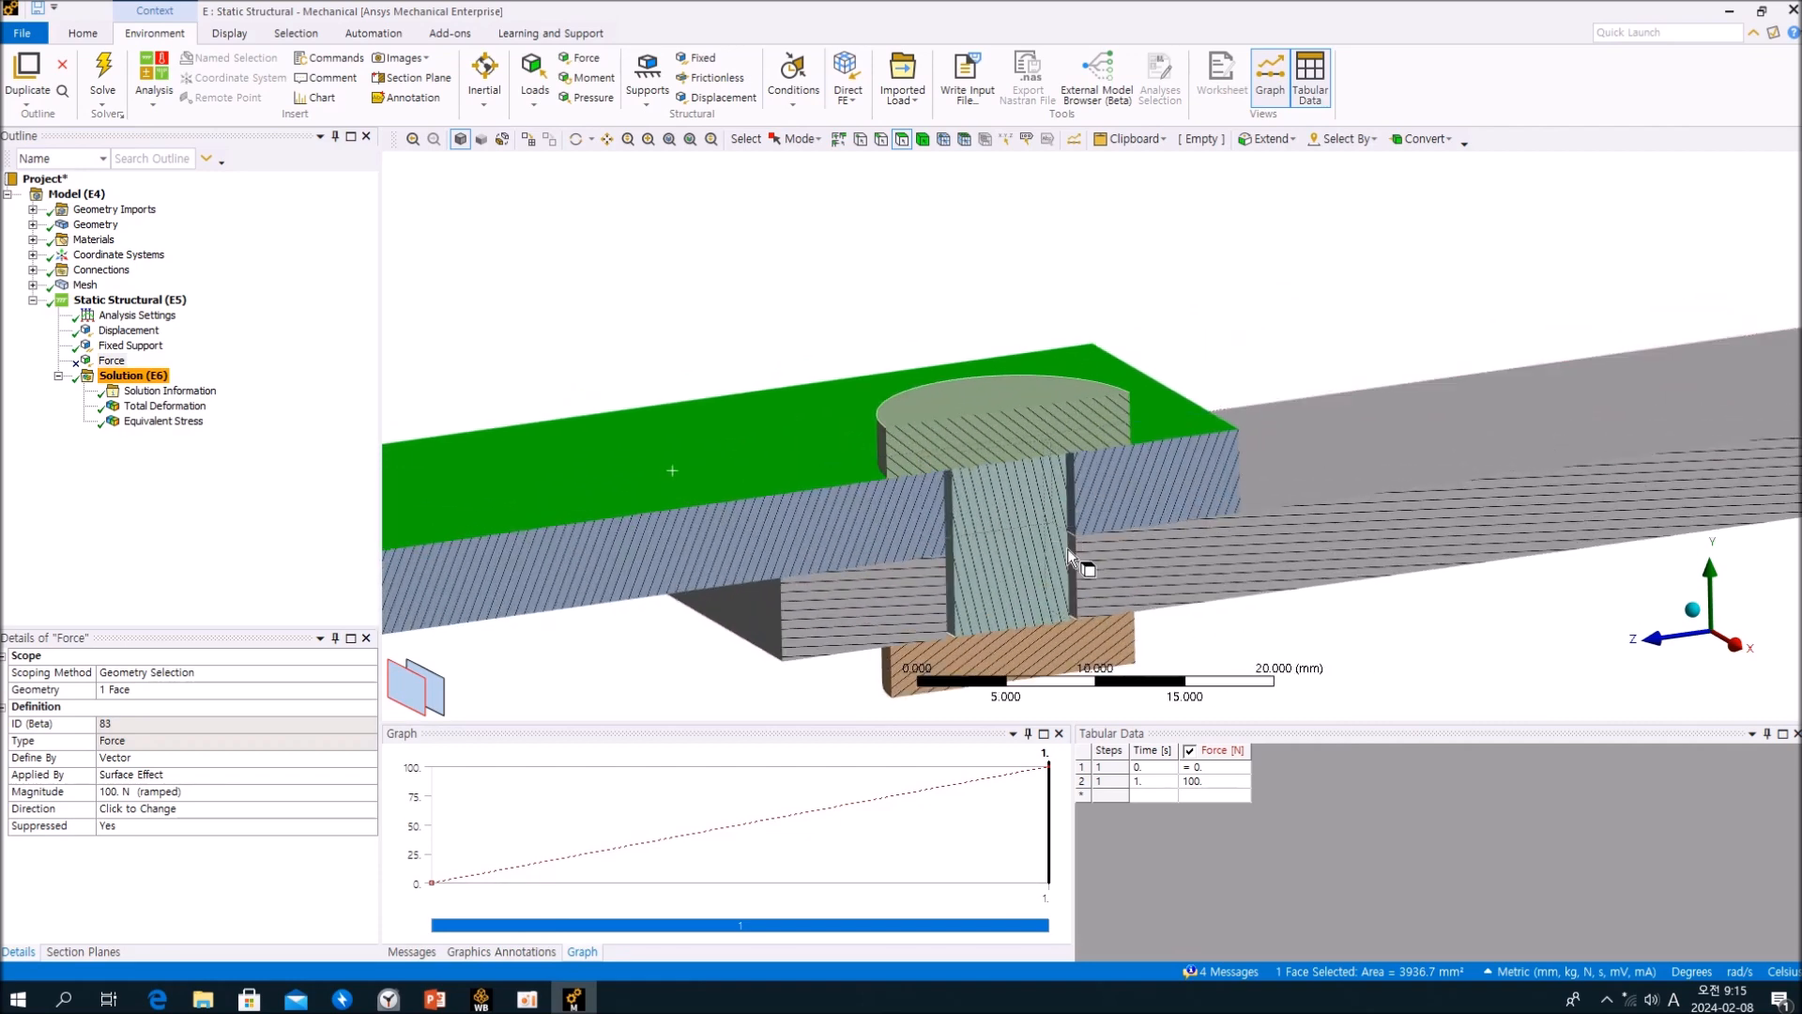
scroll(1053, 509, "down", 4)
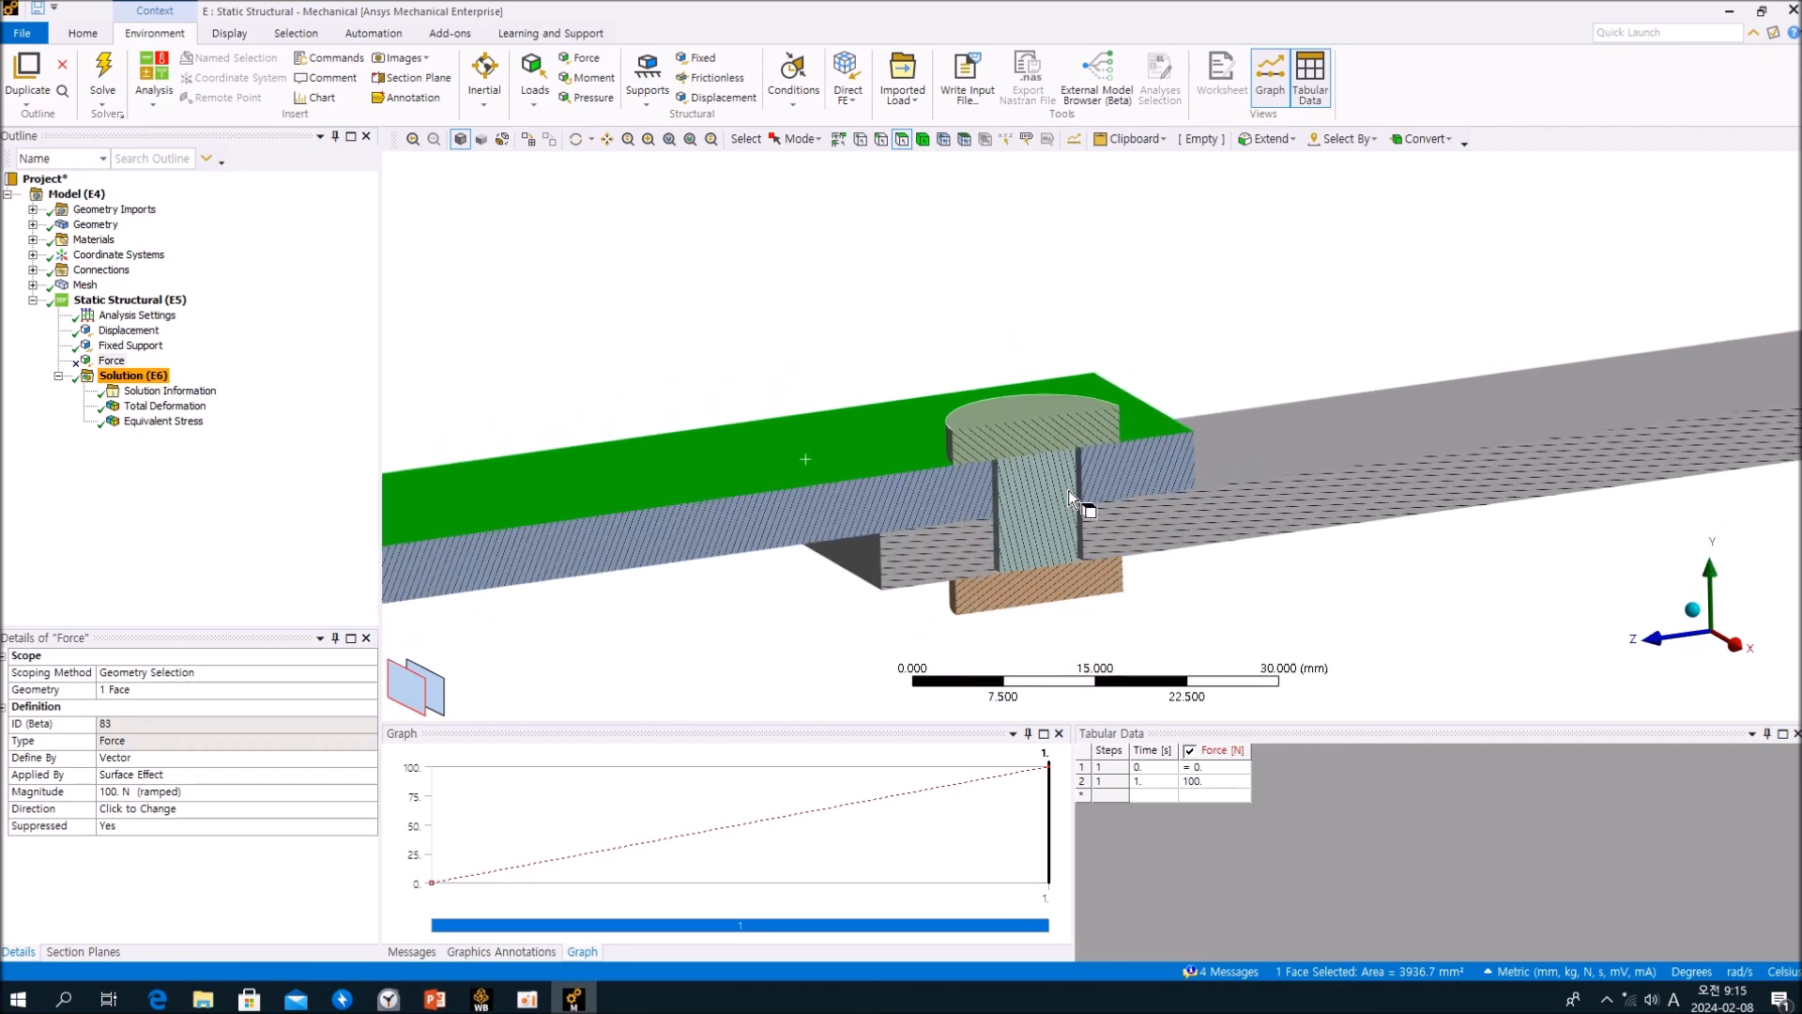
scroll(1072, 488, "down", 1)
left_click(832, 398)
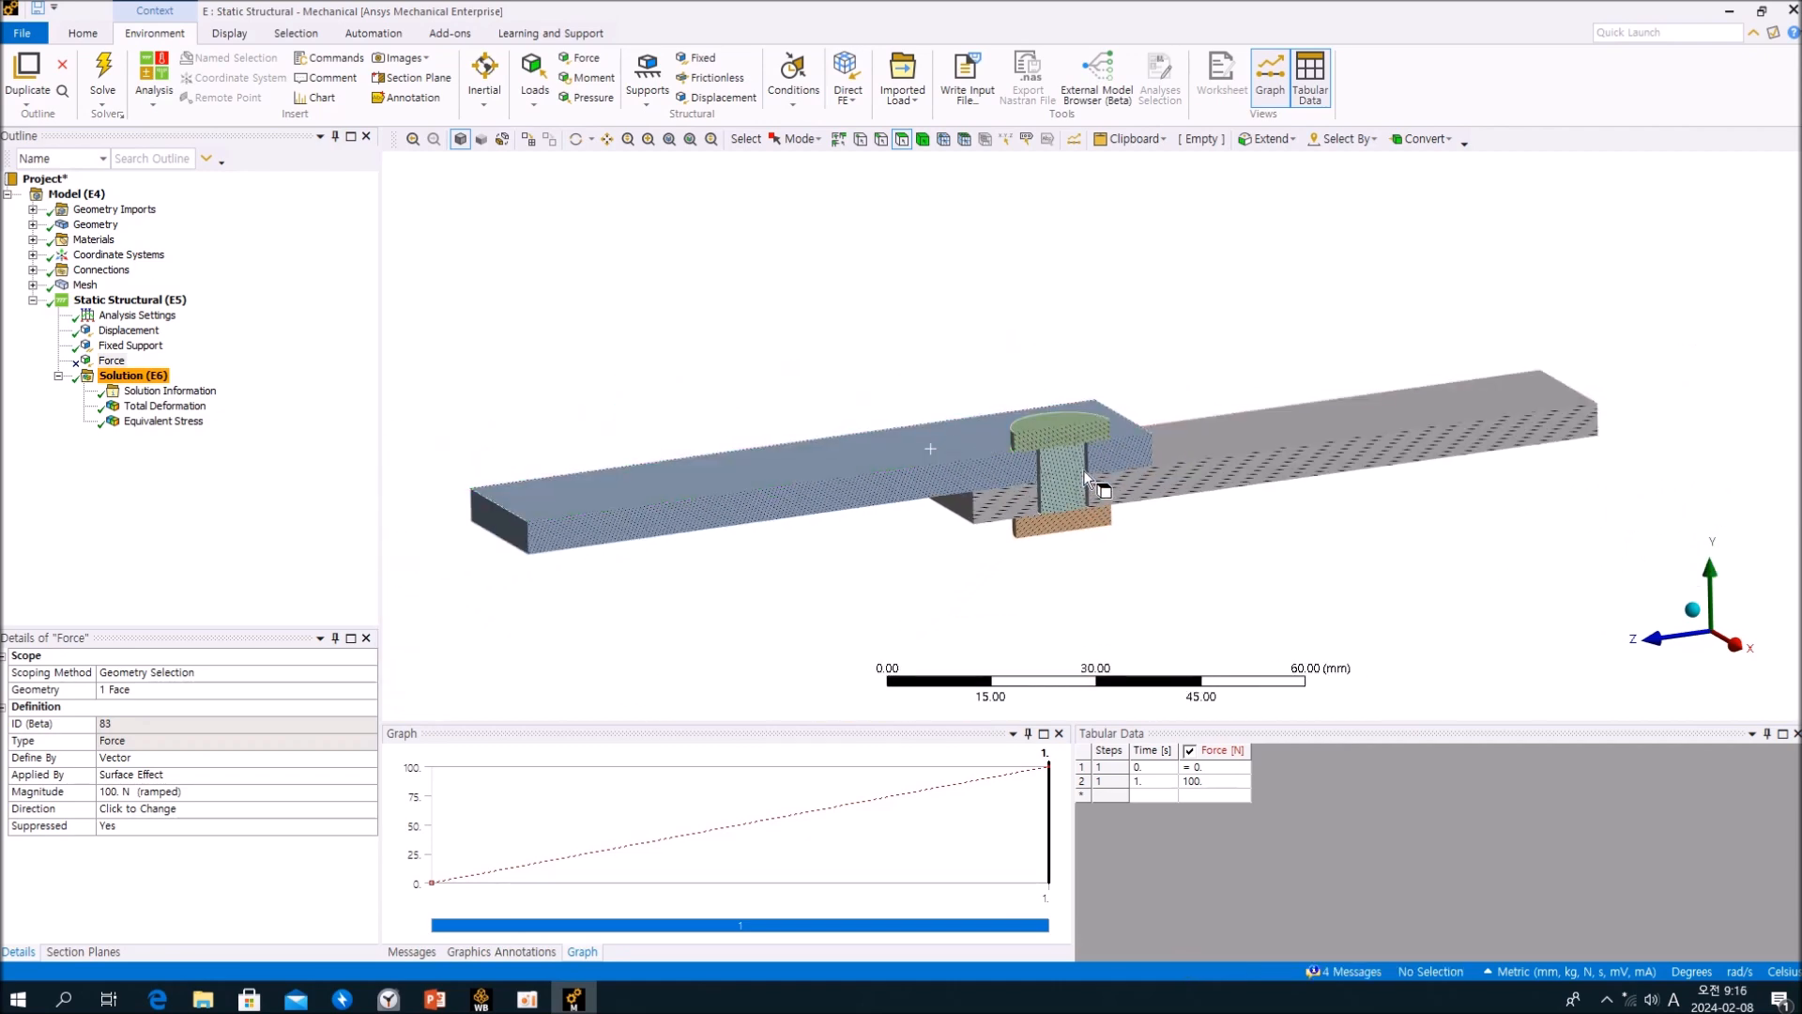
scroll(1079, 465, "up", 3)
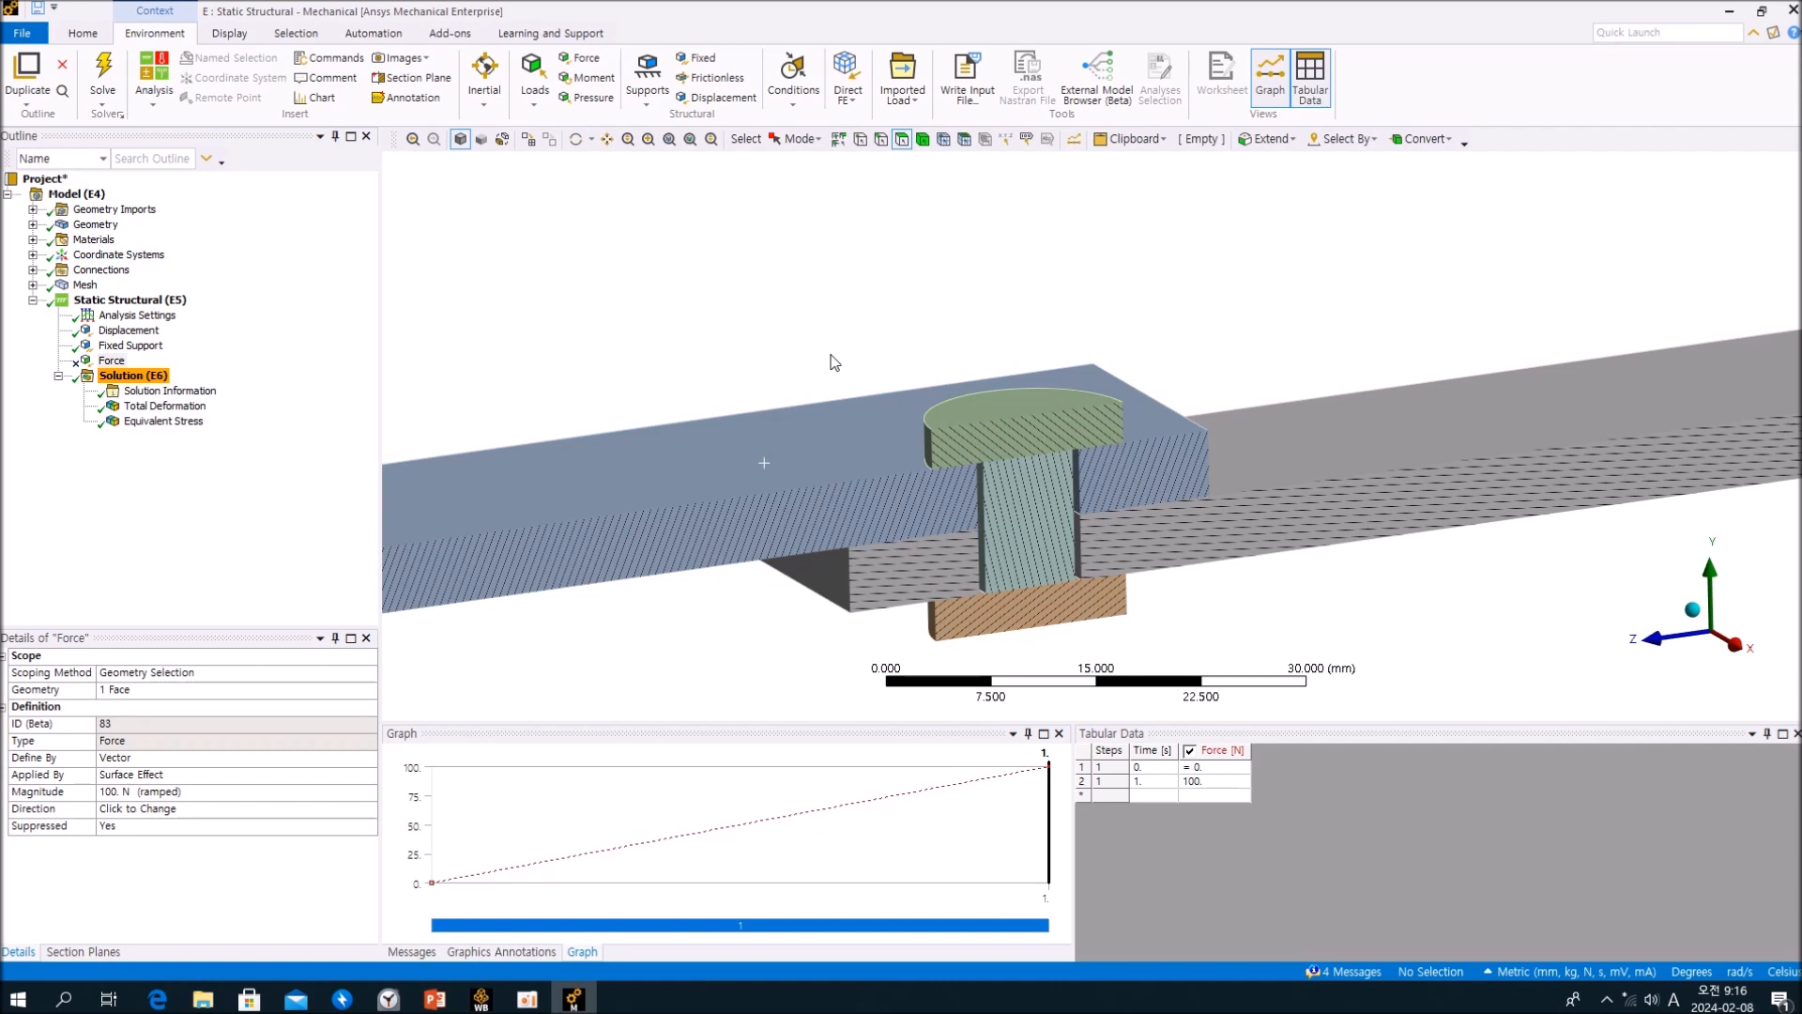
Look up Explicit Dynamics among the analysis systems in the Workbench project with the 3d and 2d systems, and return to Mechanical.
left_click(481, 999)
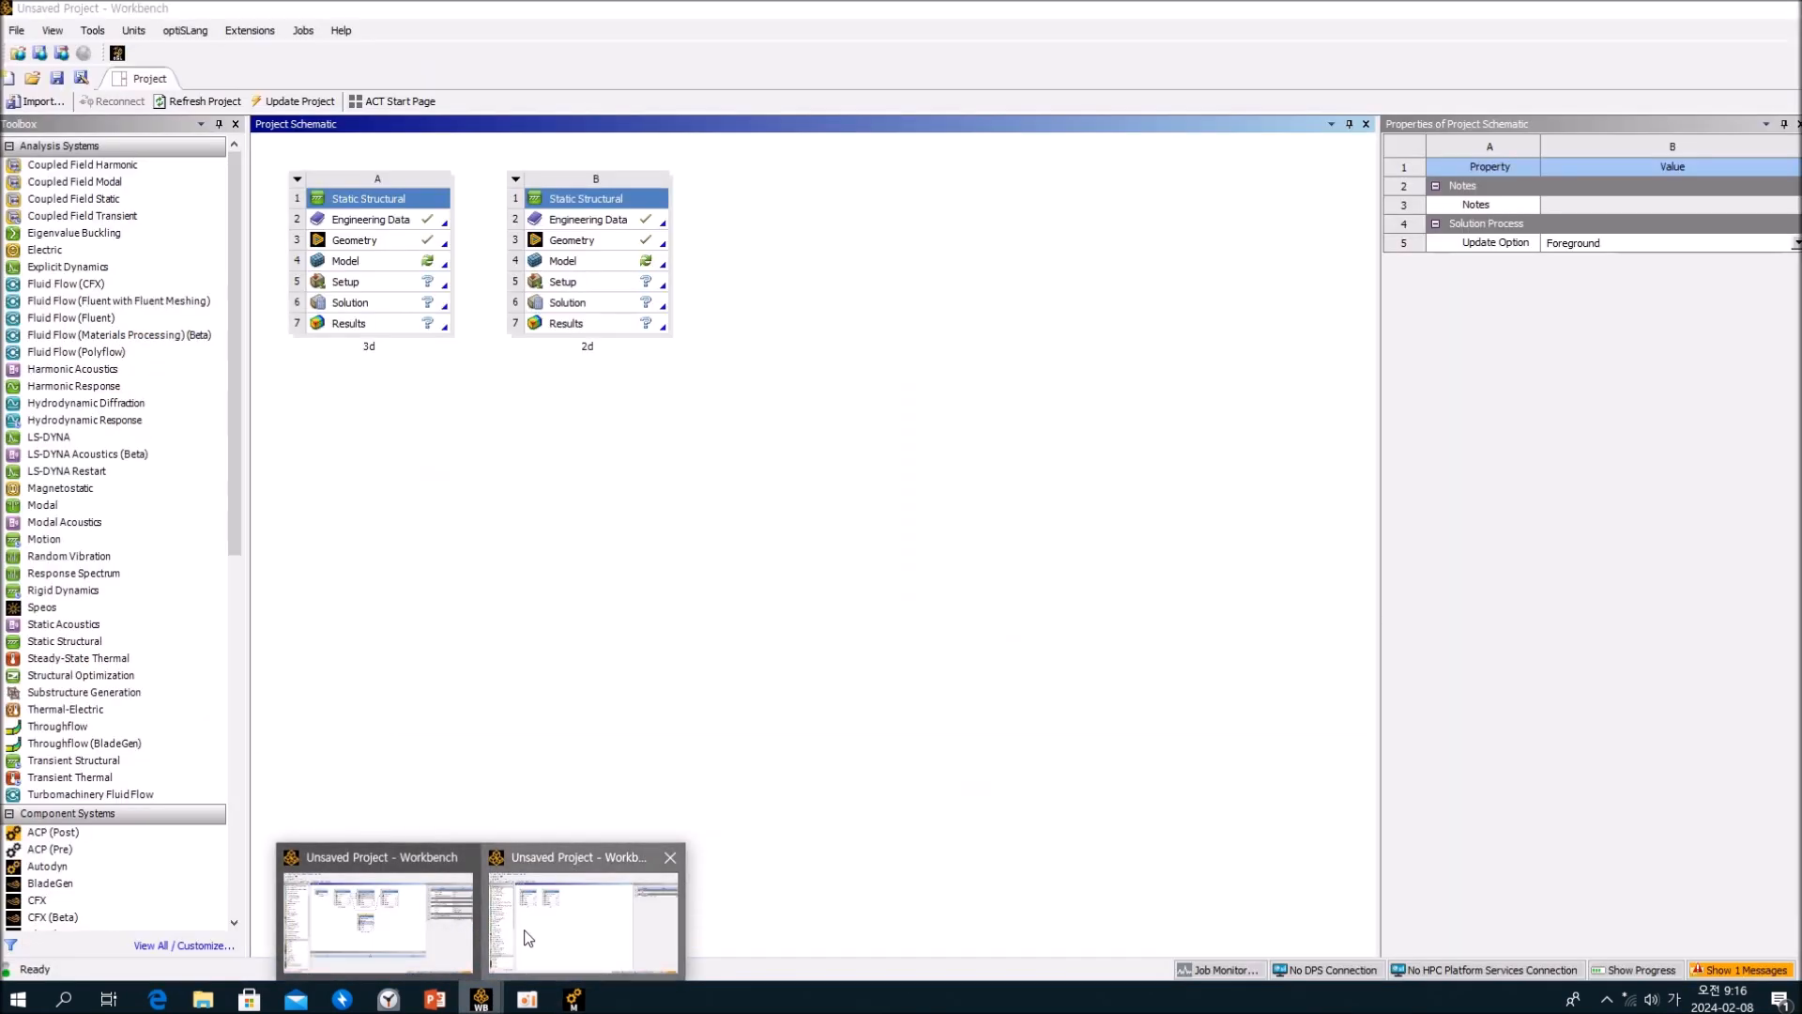
left_click(528, 937)
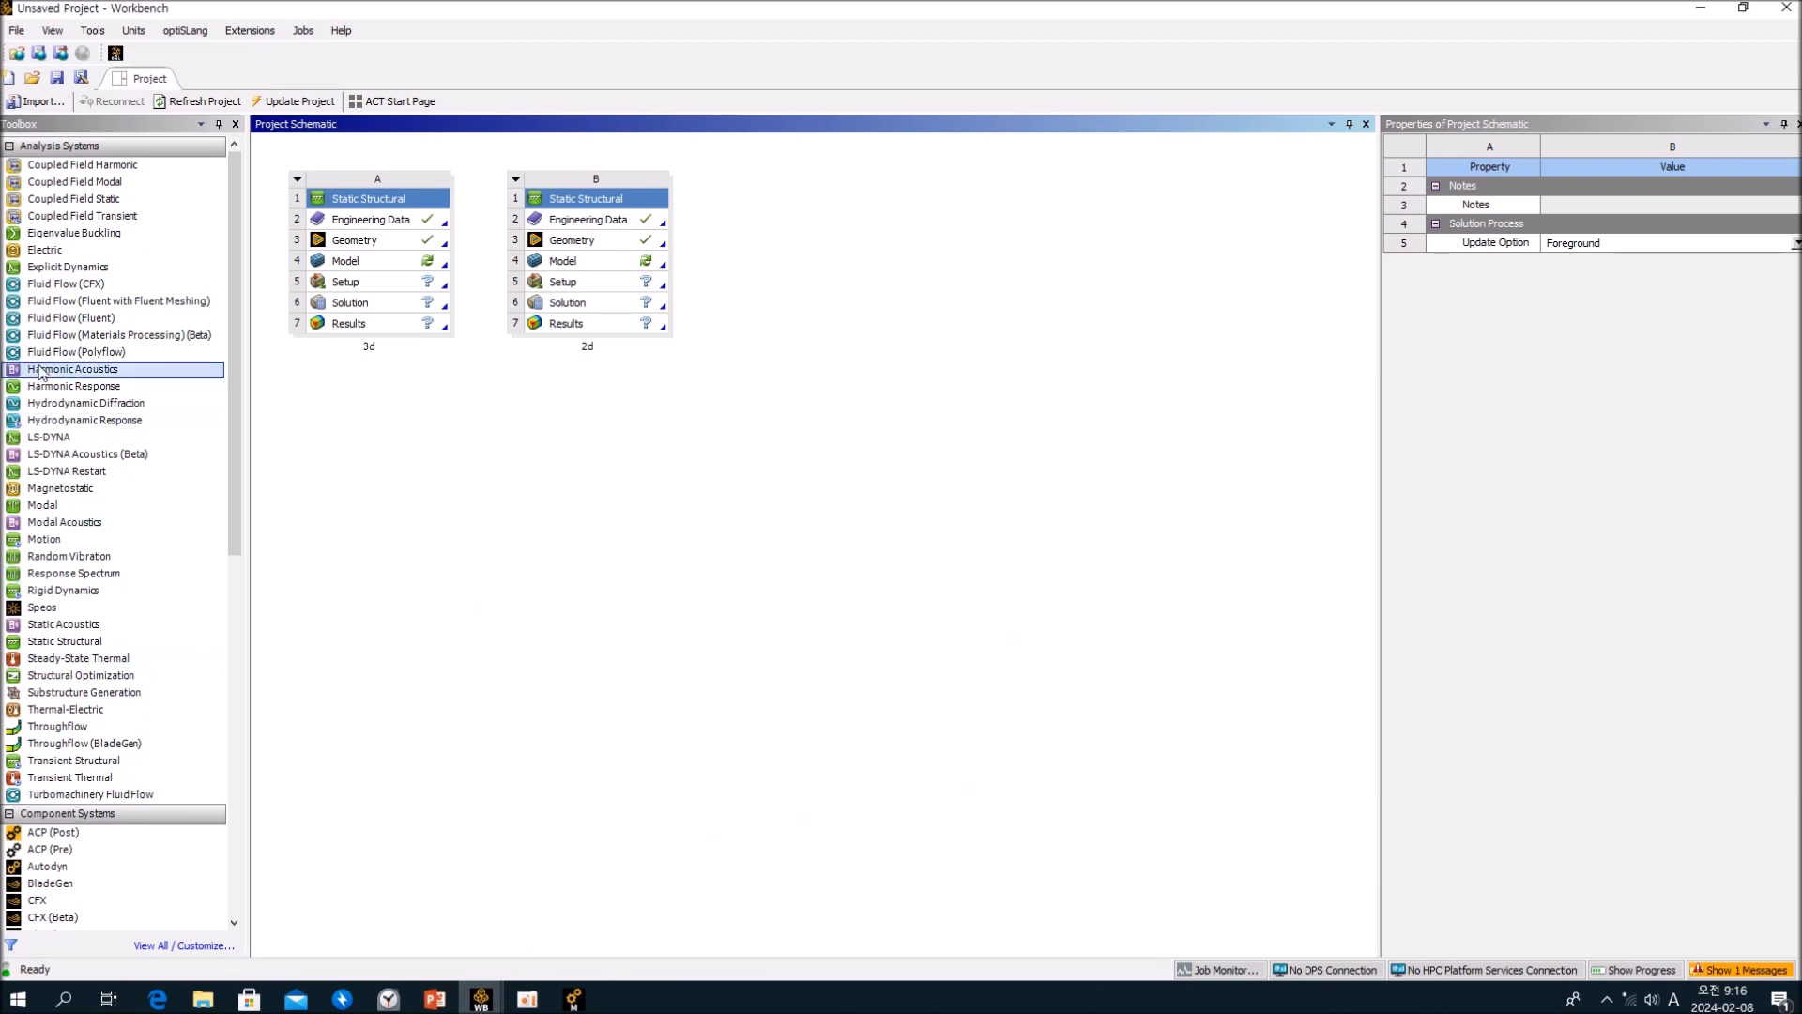
left_click(51, 270)
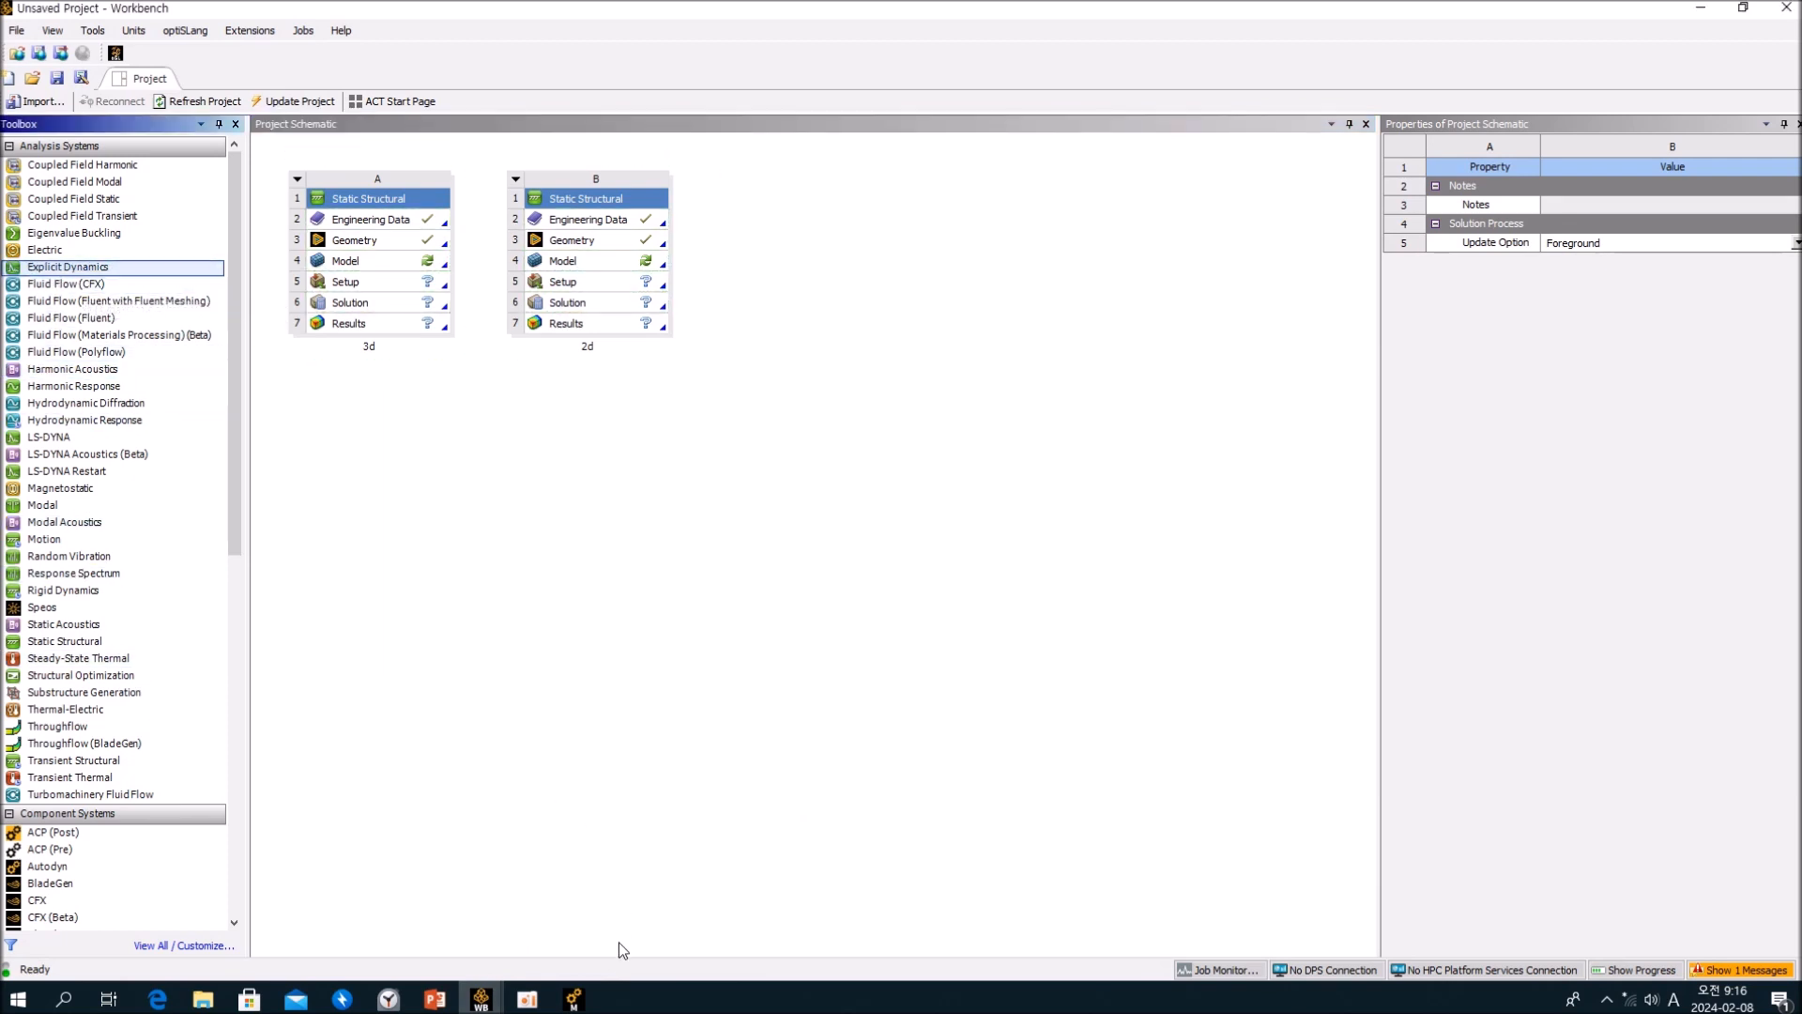
left_click(577, 1003)
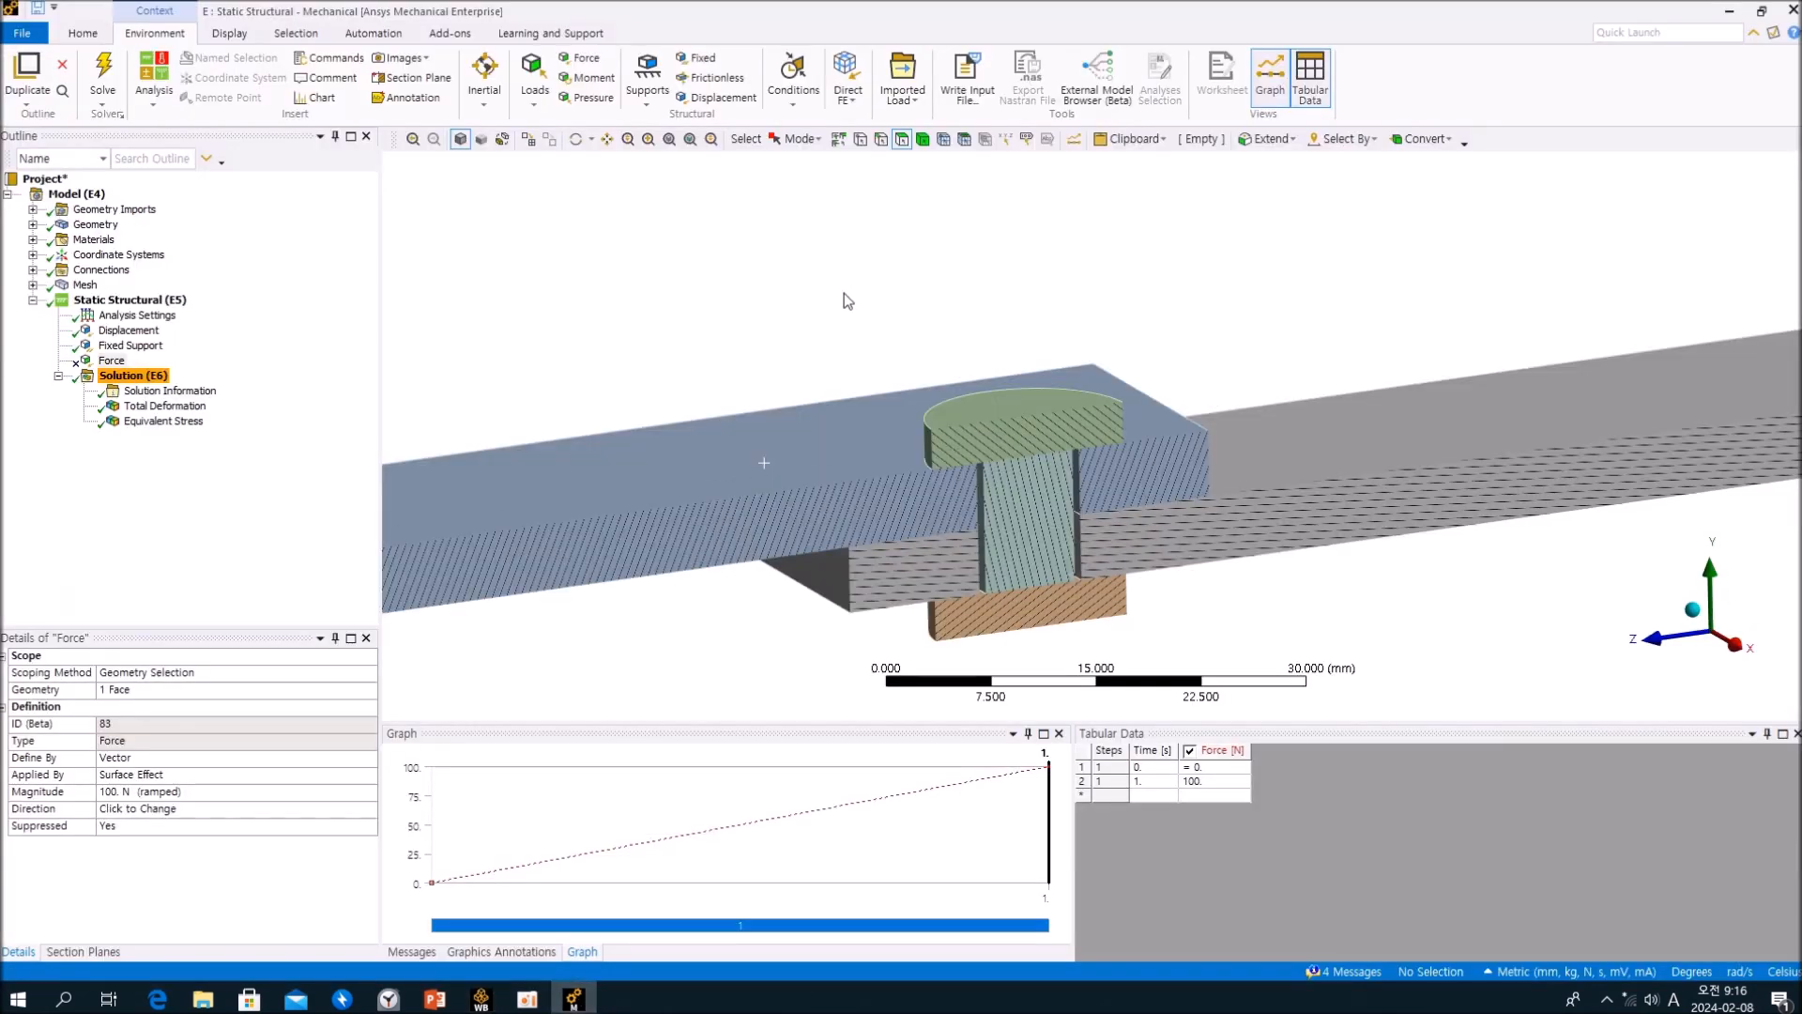
Inspect the clearance between the pin shank and the plate holes from close up and from several angles.
mouse_move(1136, 376)
middle_mouse_down()
mouse_move(1139, 301)
mouse_move(1139, 345)
middle_mouse_up()
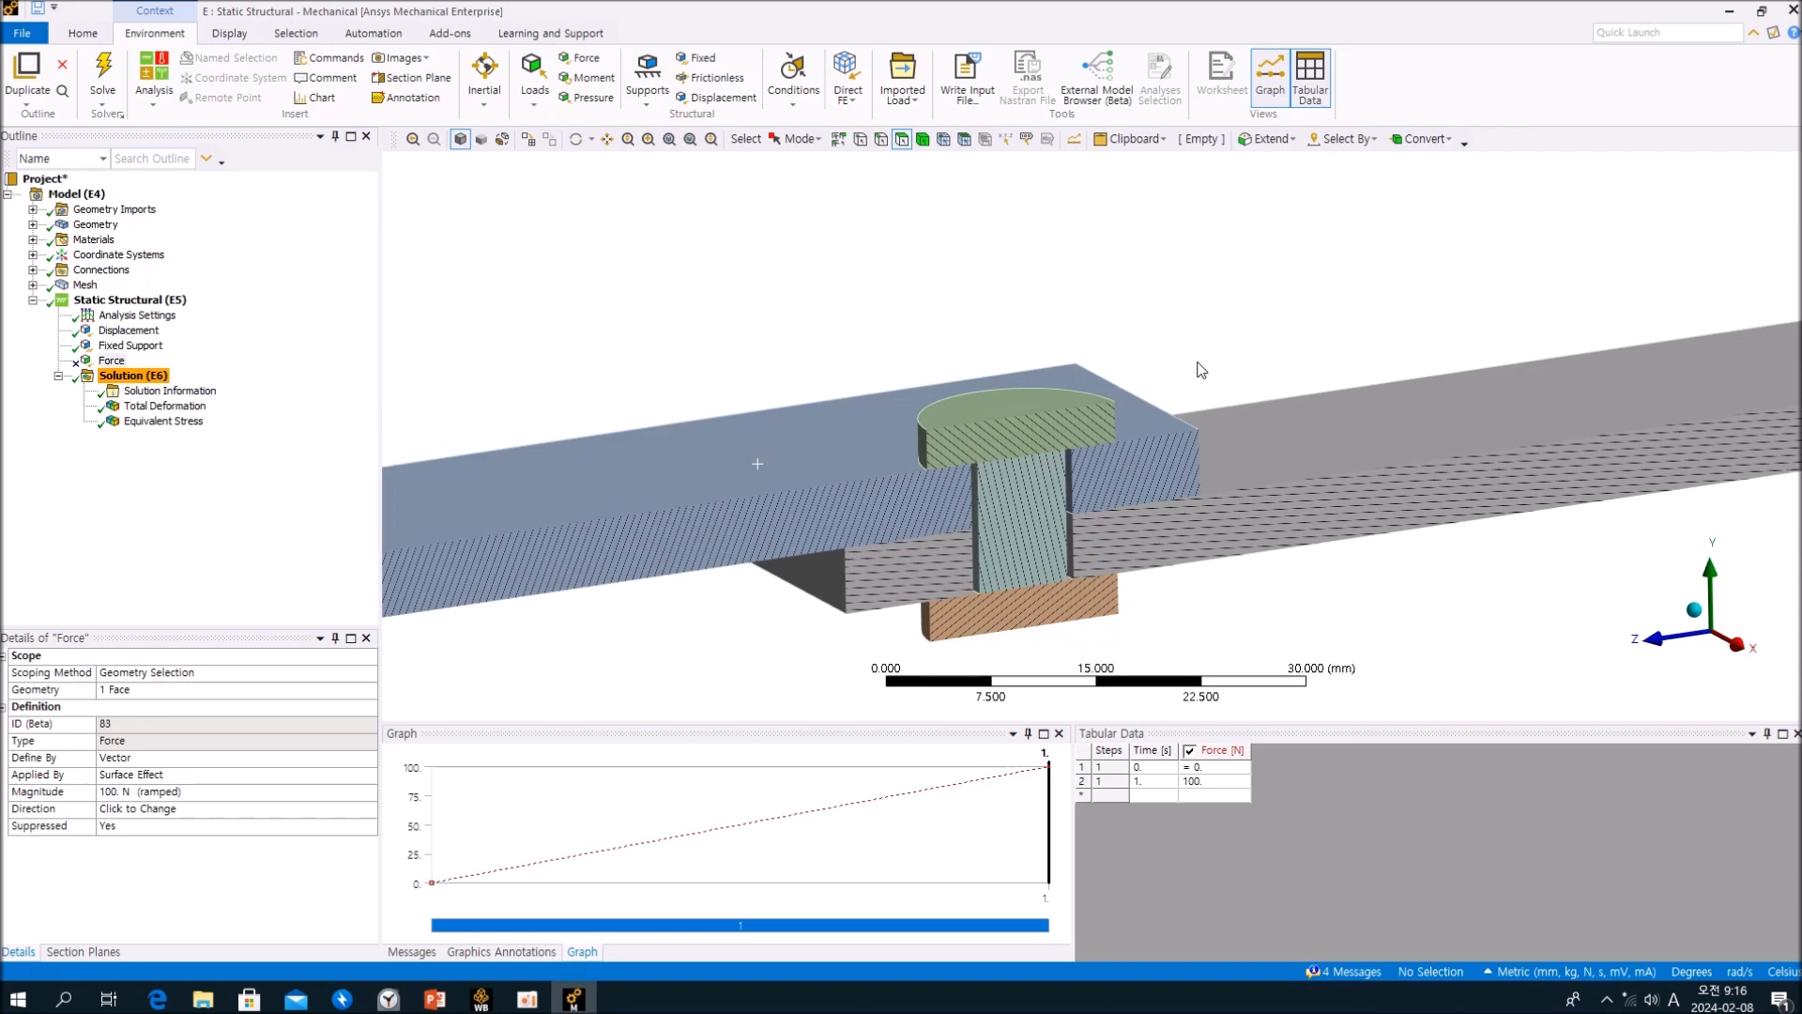
scroll(1147, 376, "up", 3)
middle_click_drag(1122, 596, 1109, 529)
scroll(1108, 579, "up", 3)
scroll(1107, 580, "down", 7)
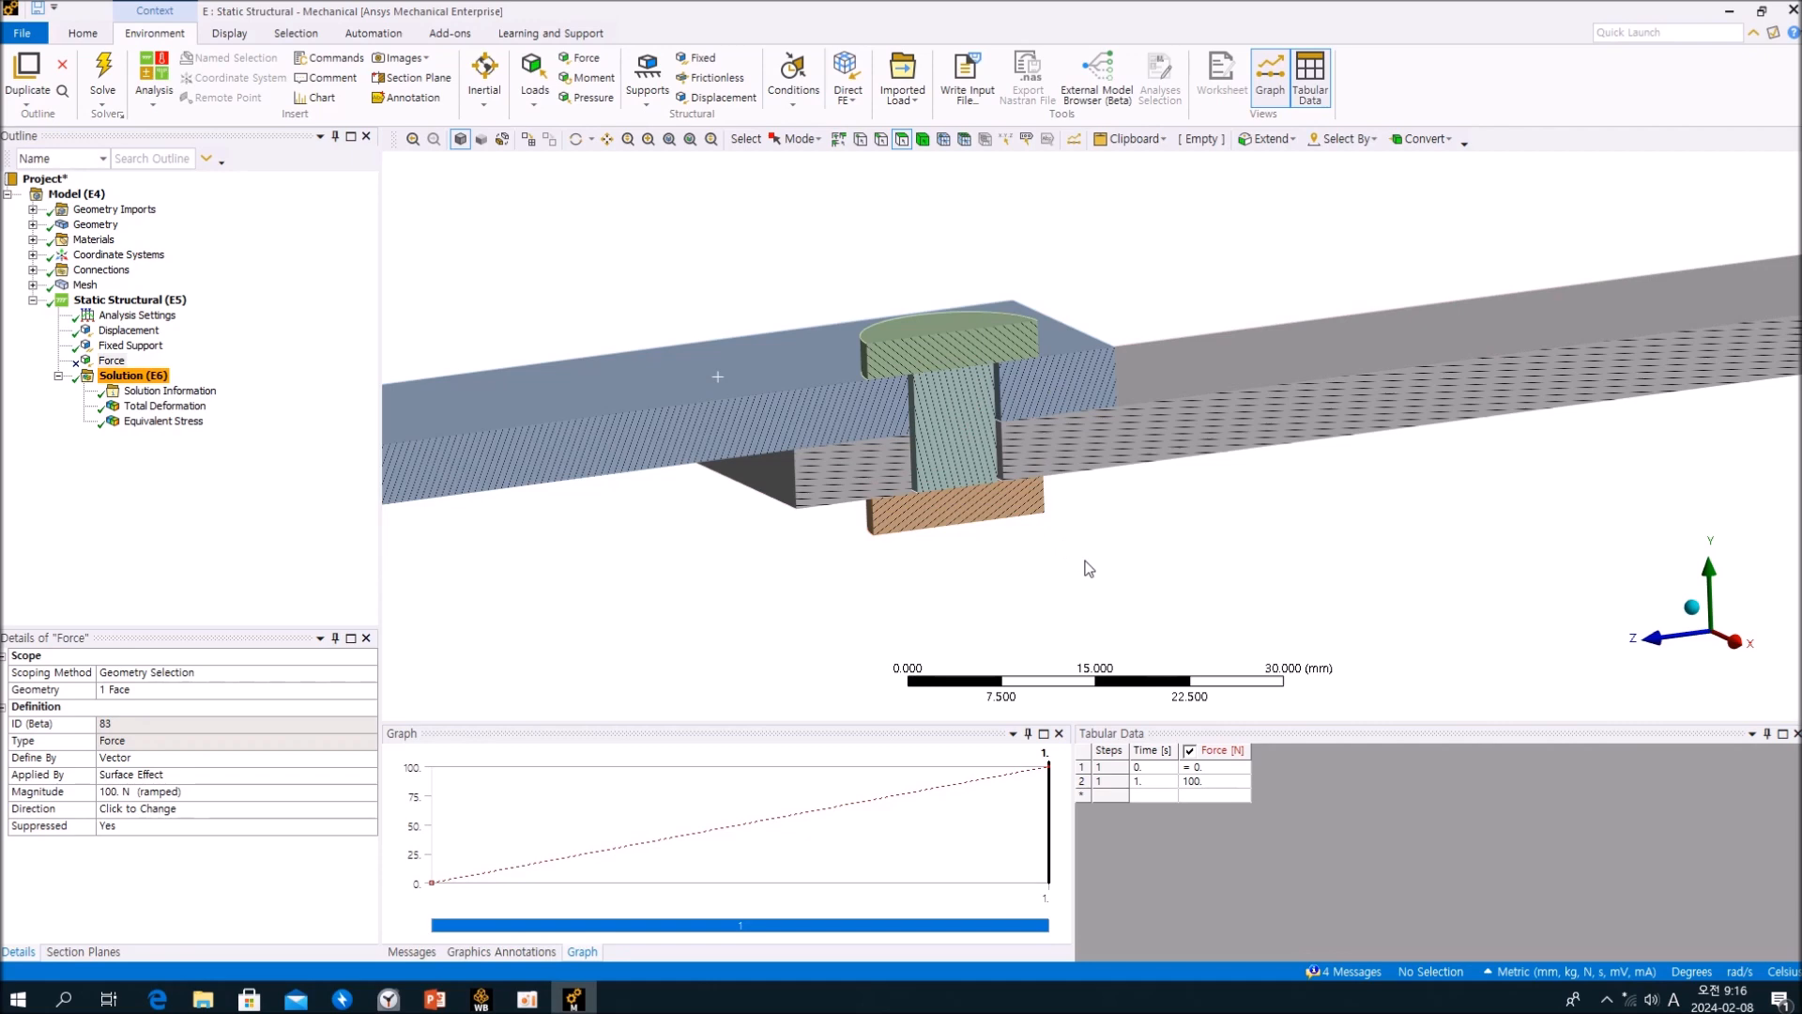
middle_click_drag(1122, 516, 1102, 530)
scroll(1252, 550, "up", 5)
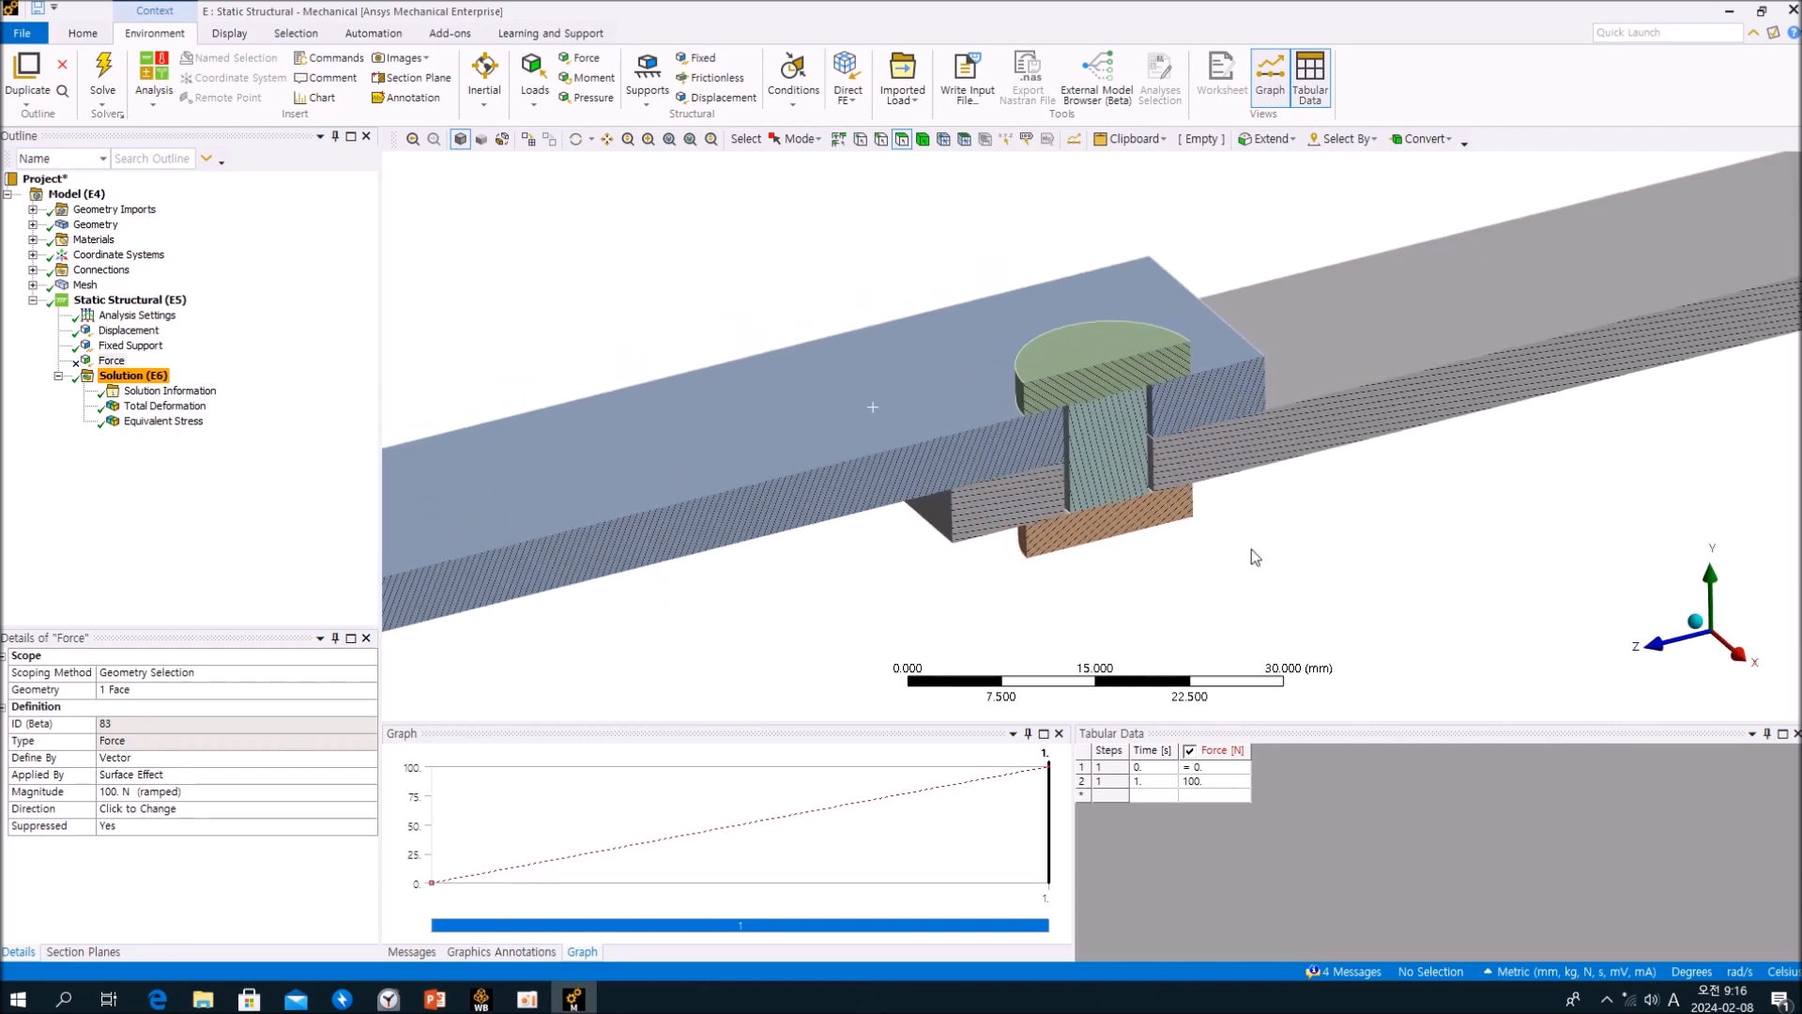
scroll(1263, 563, "down", 3)
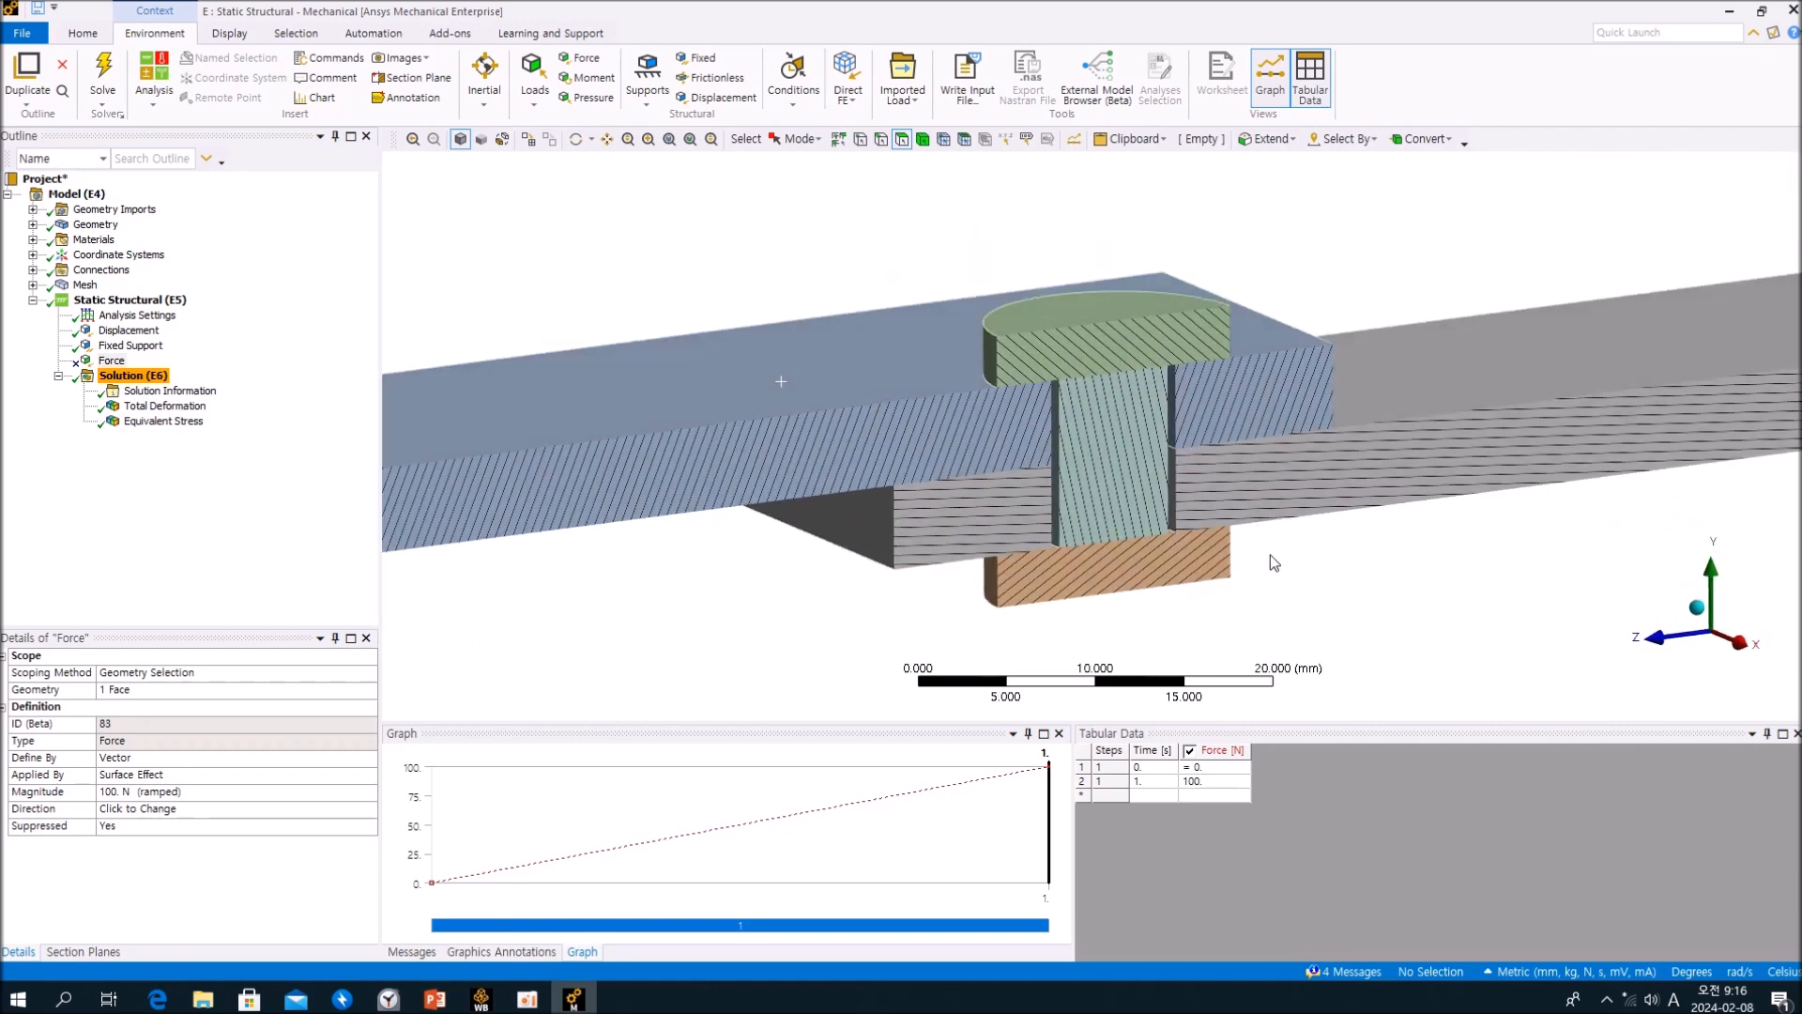
scroll(1230, 567, "down", 1)
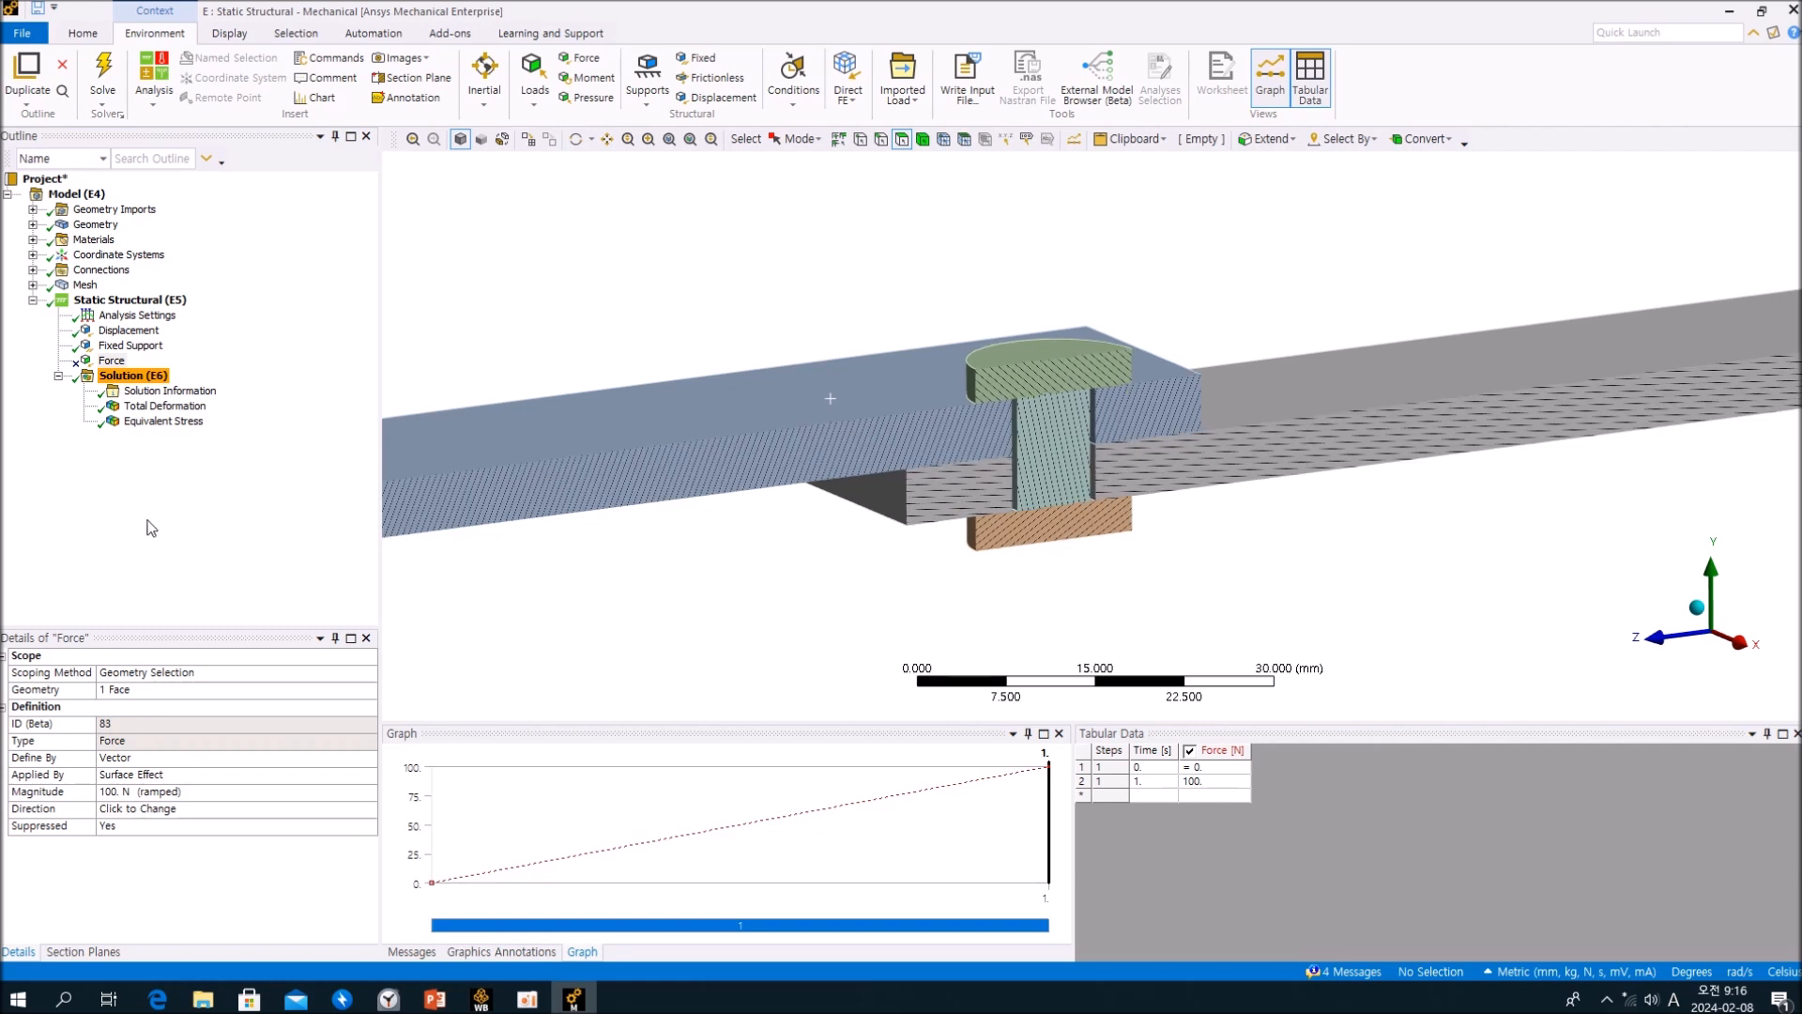
Review the Displacement load's component settings and the plate end face it acts on, after revisiting the Force load.
left_click(111, 361)
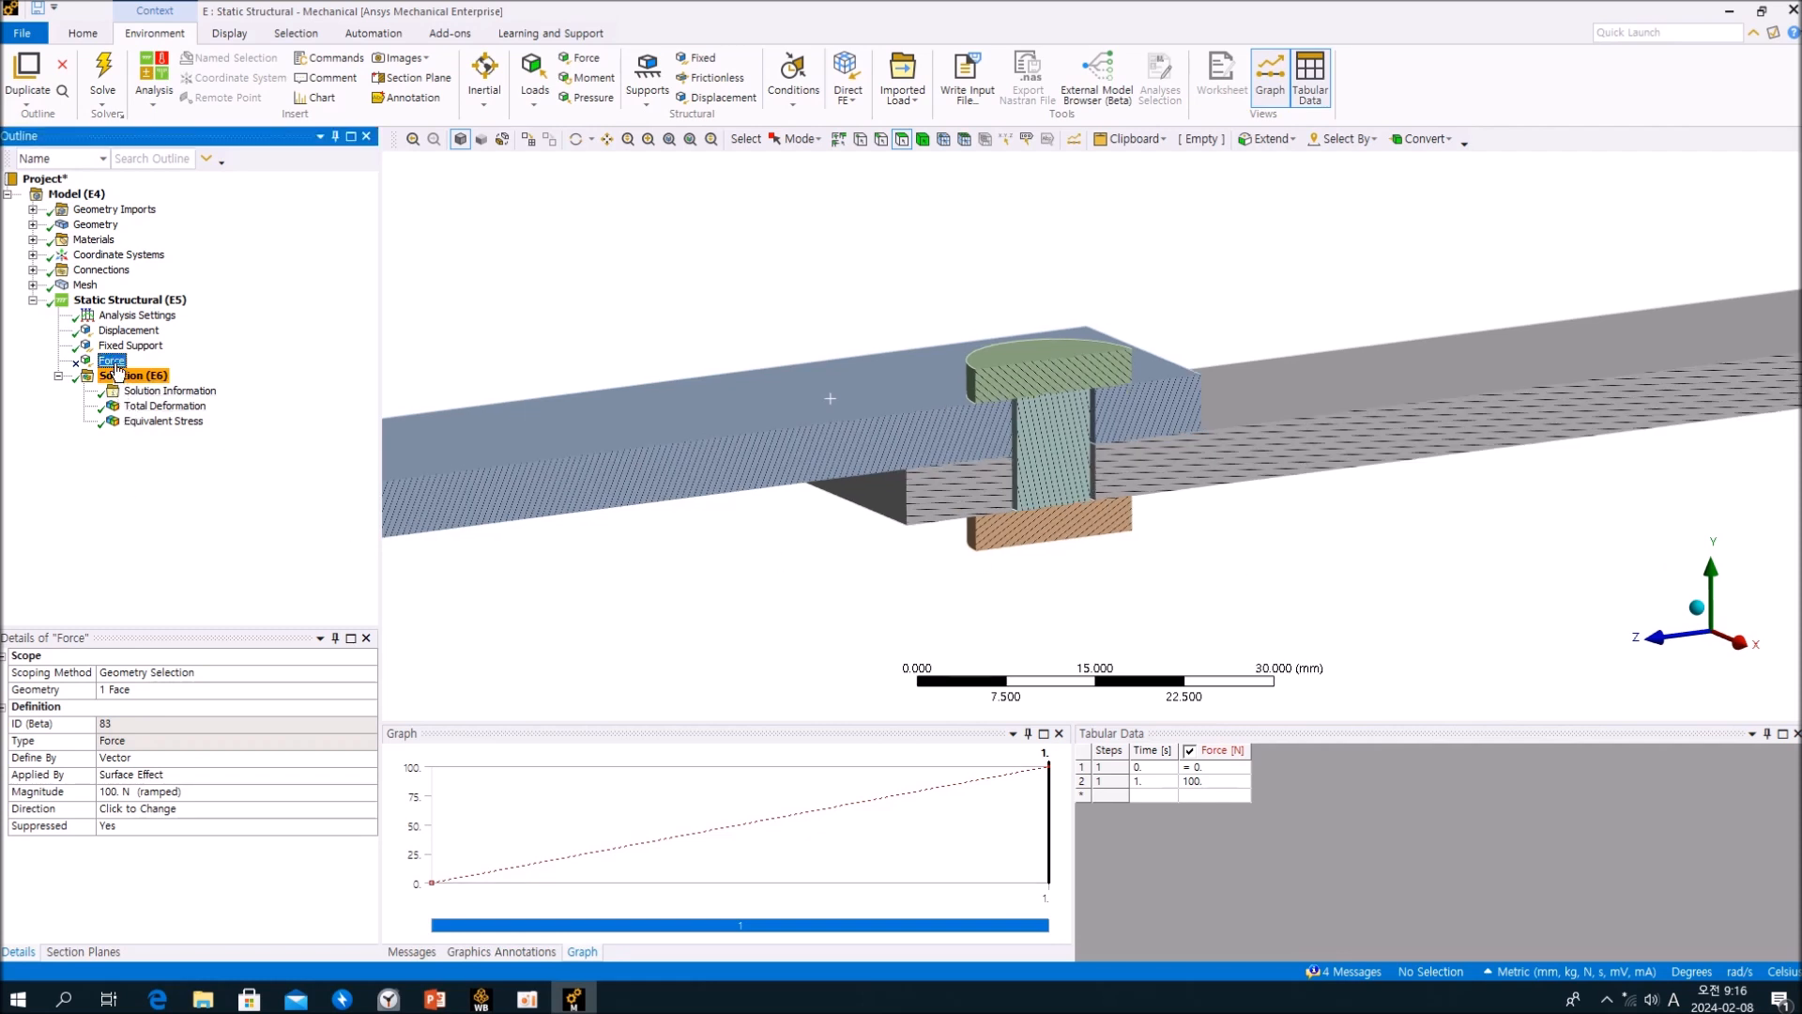
left_click(128, 333)
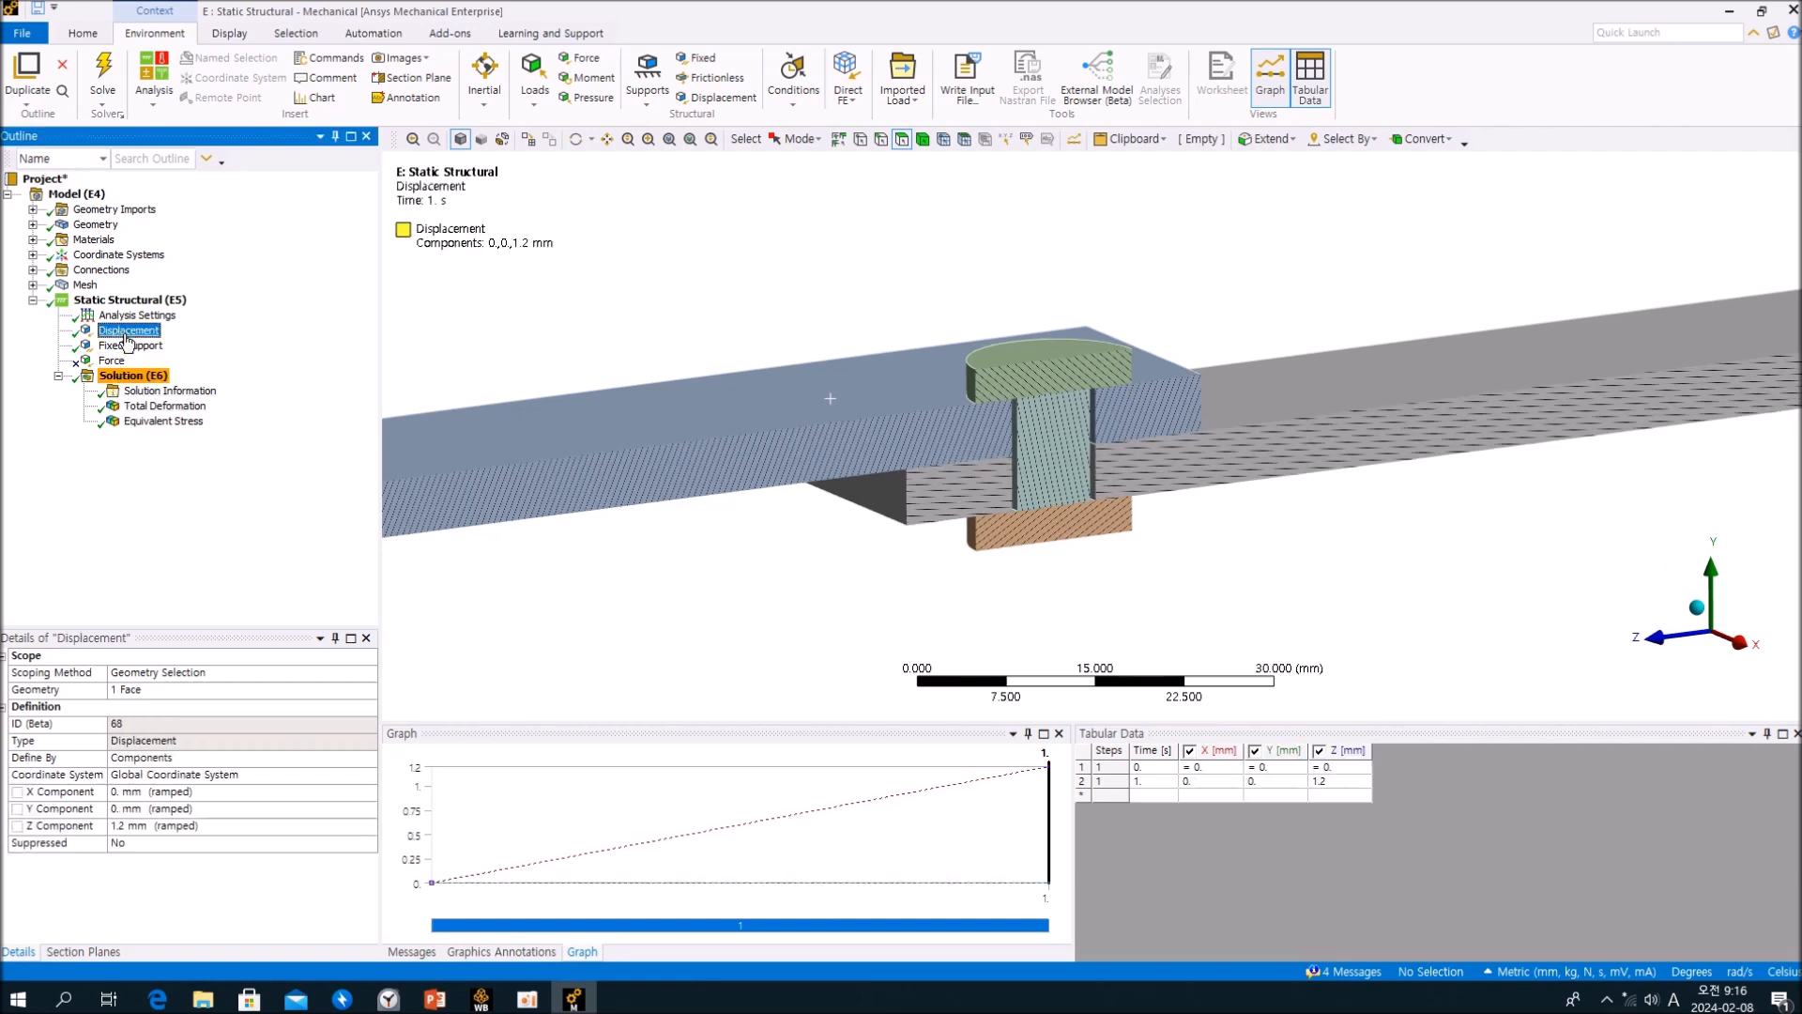
middle_click_drag(685, 555, 1134, 465, "ctrl")
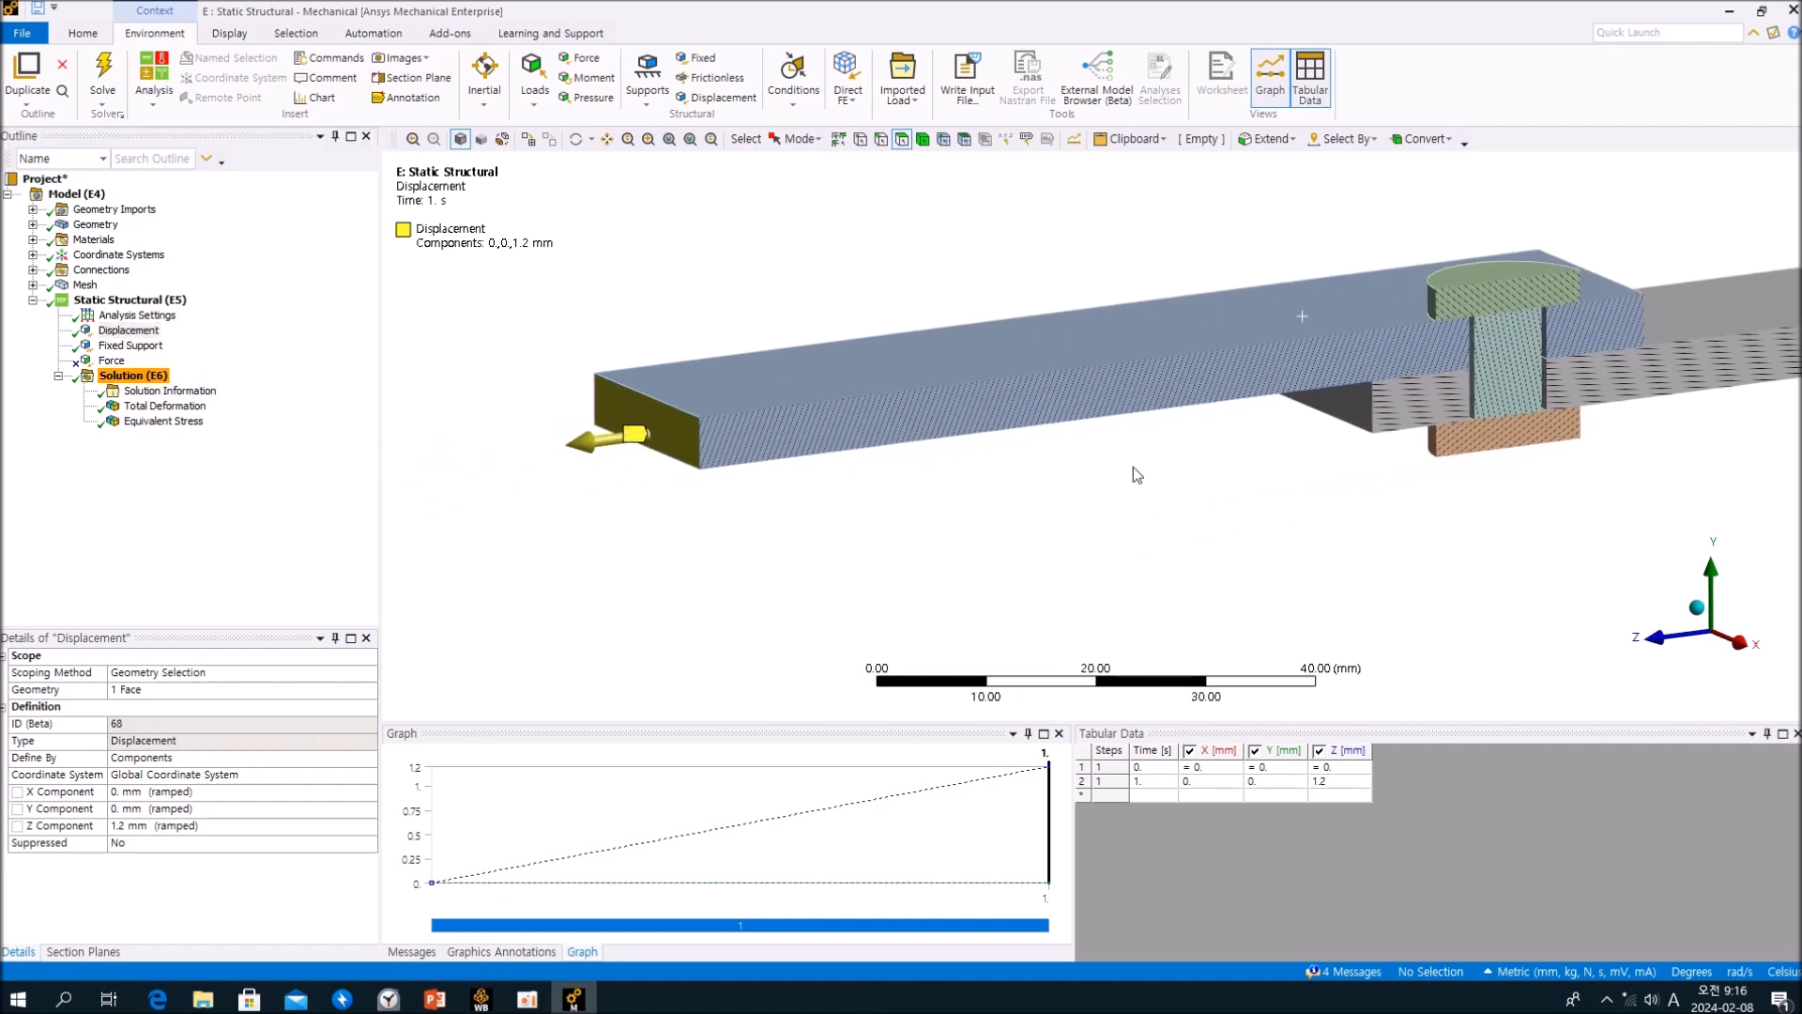
middle_click_drag(871, 505, 869, 515)
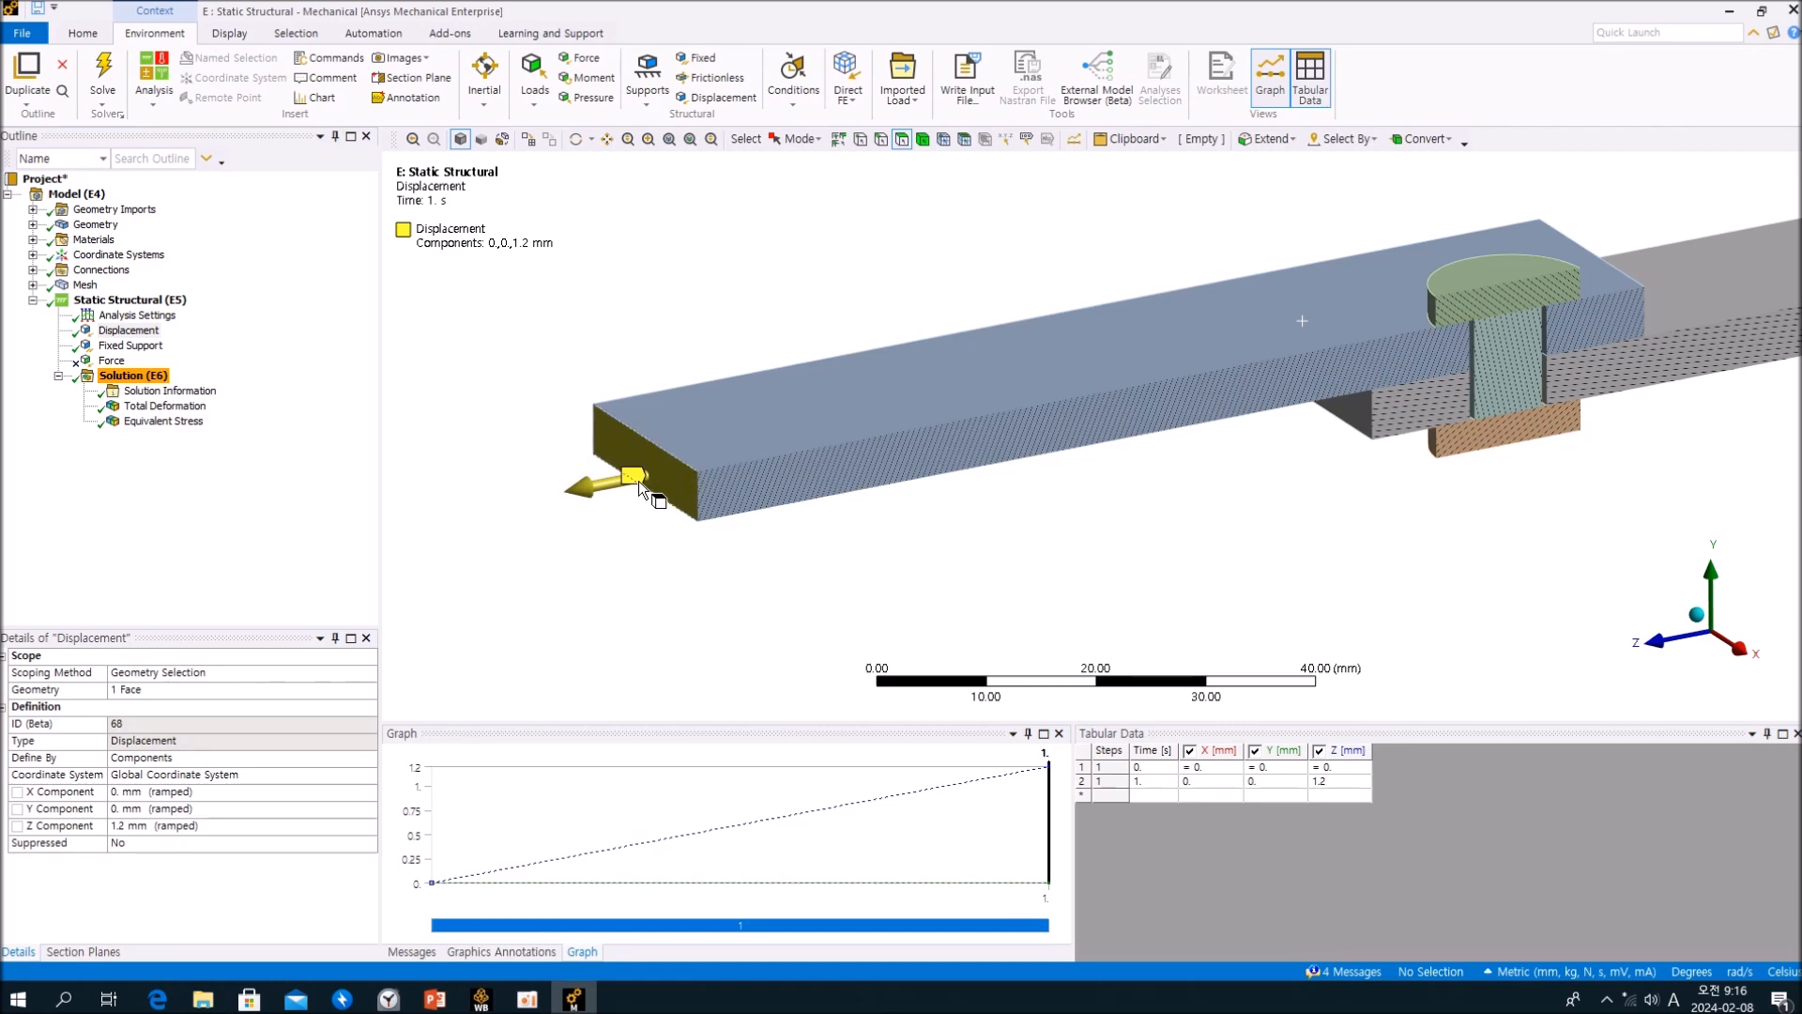
Examine the sectioned pin joint from close up and from several angles while the Displacement load is displayed.
middle_click_drag(638, 480, 1512, 280)
scroll(1248, 431, "up", 5)
middle_click_drag(1296, 423, 992, 492, "ctrl")
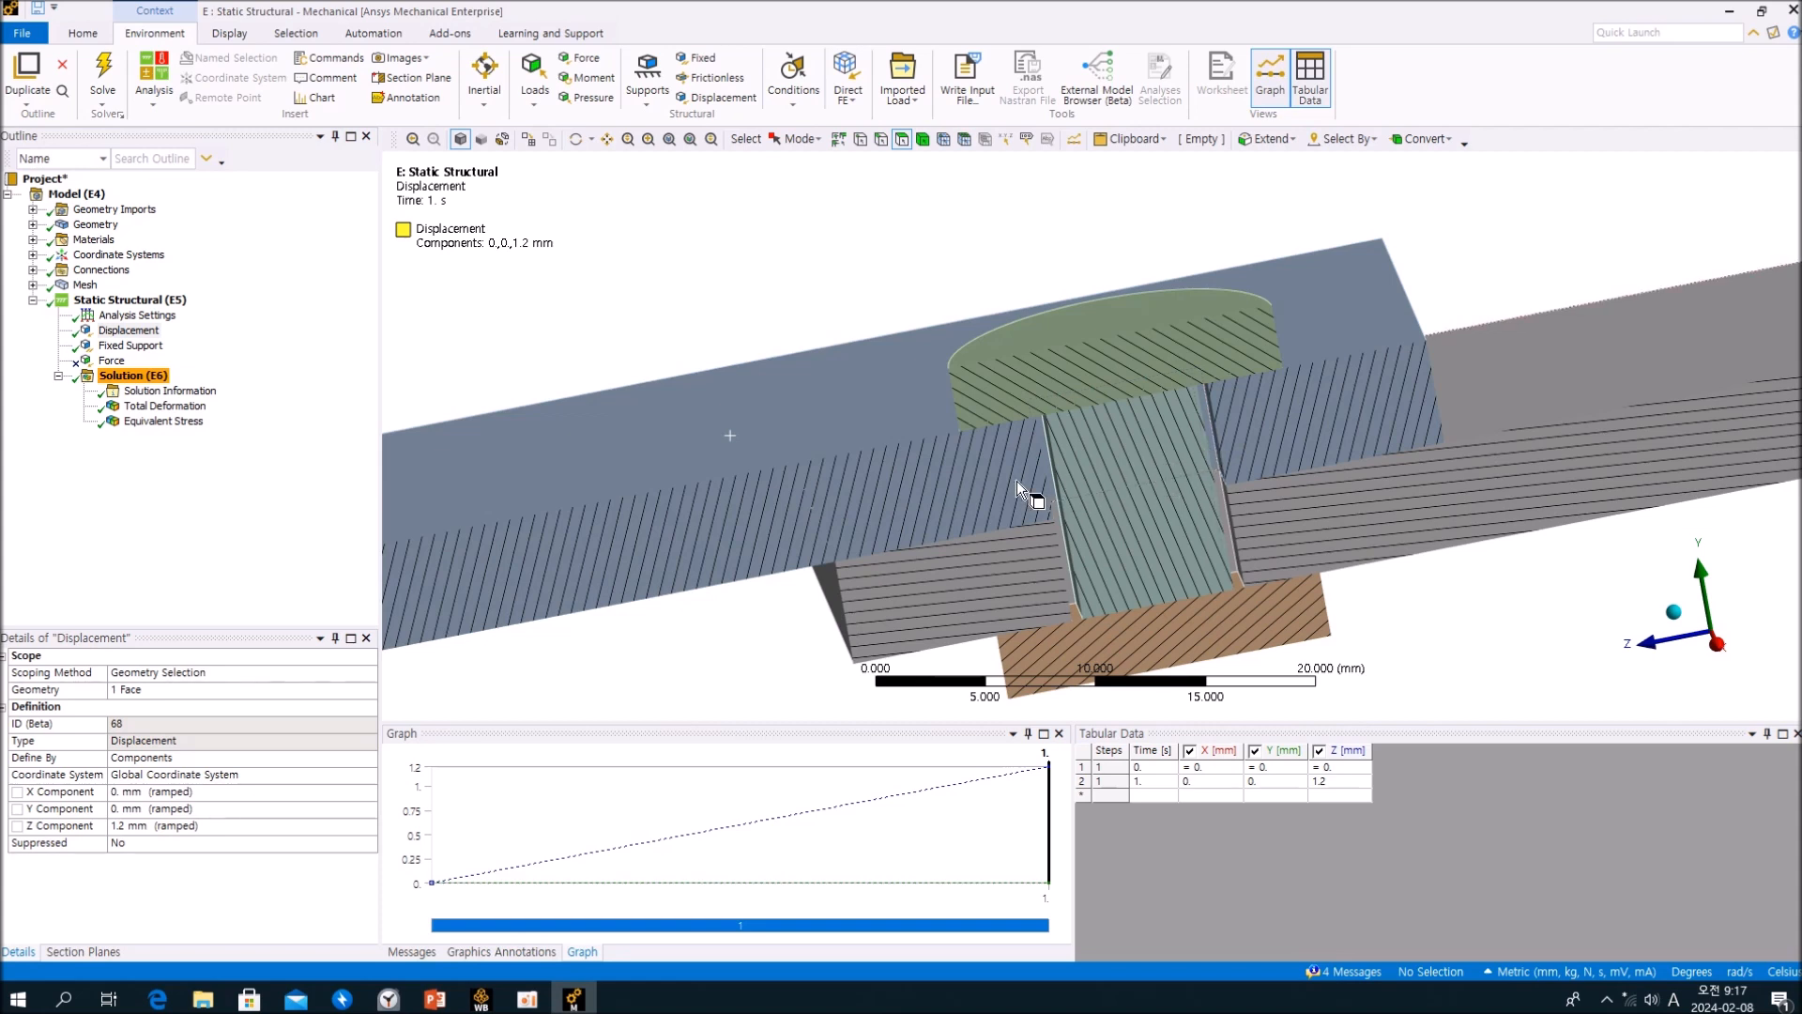
middle_click_drag(929, 498, 950, 457)
scroll(977, 515, "down", 2)
scroll(923, 466, "down", 2)
middle_click_drag(972, 484, 948, 486)
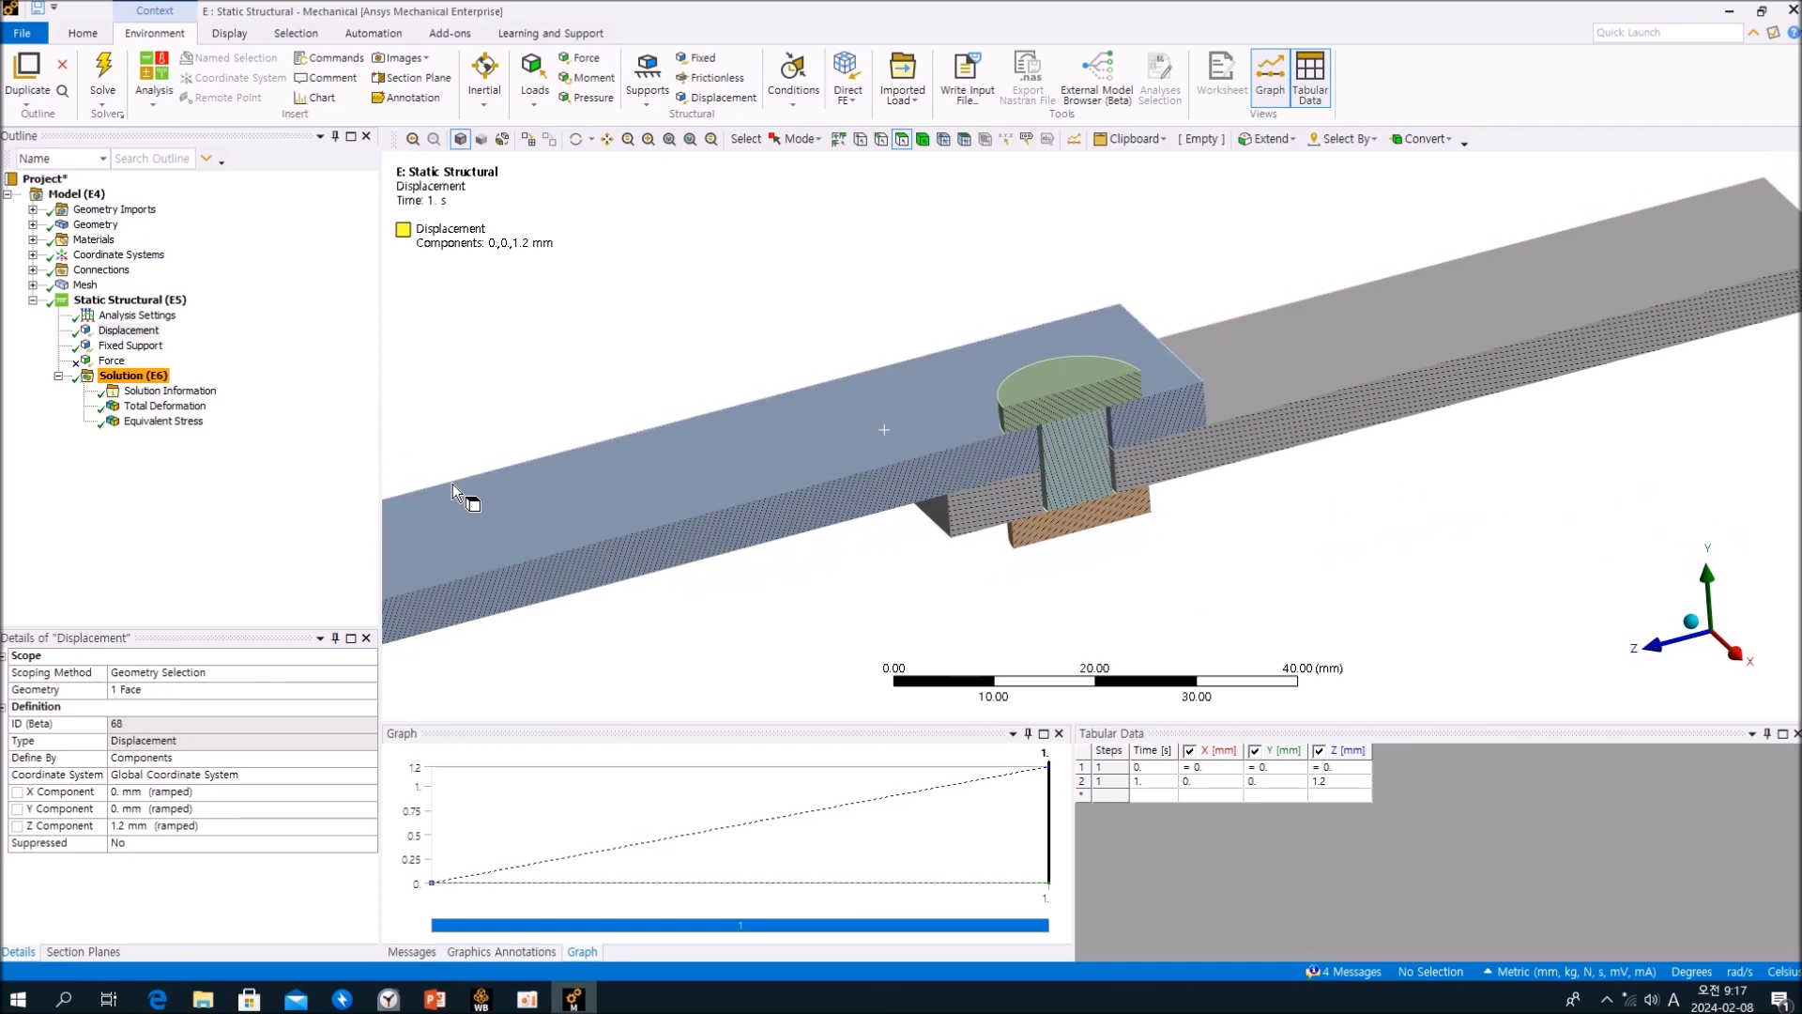
Review the Fixed Support and locate the plate end face it constrains.
left_click(147, 492)
left_click(131, 346)
middle_click_drag(877, 419, 813, 522)
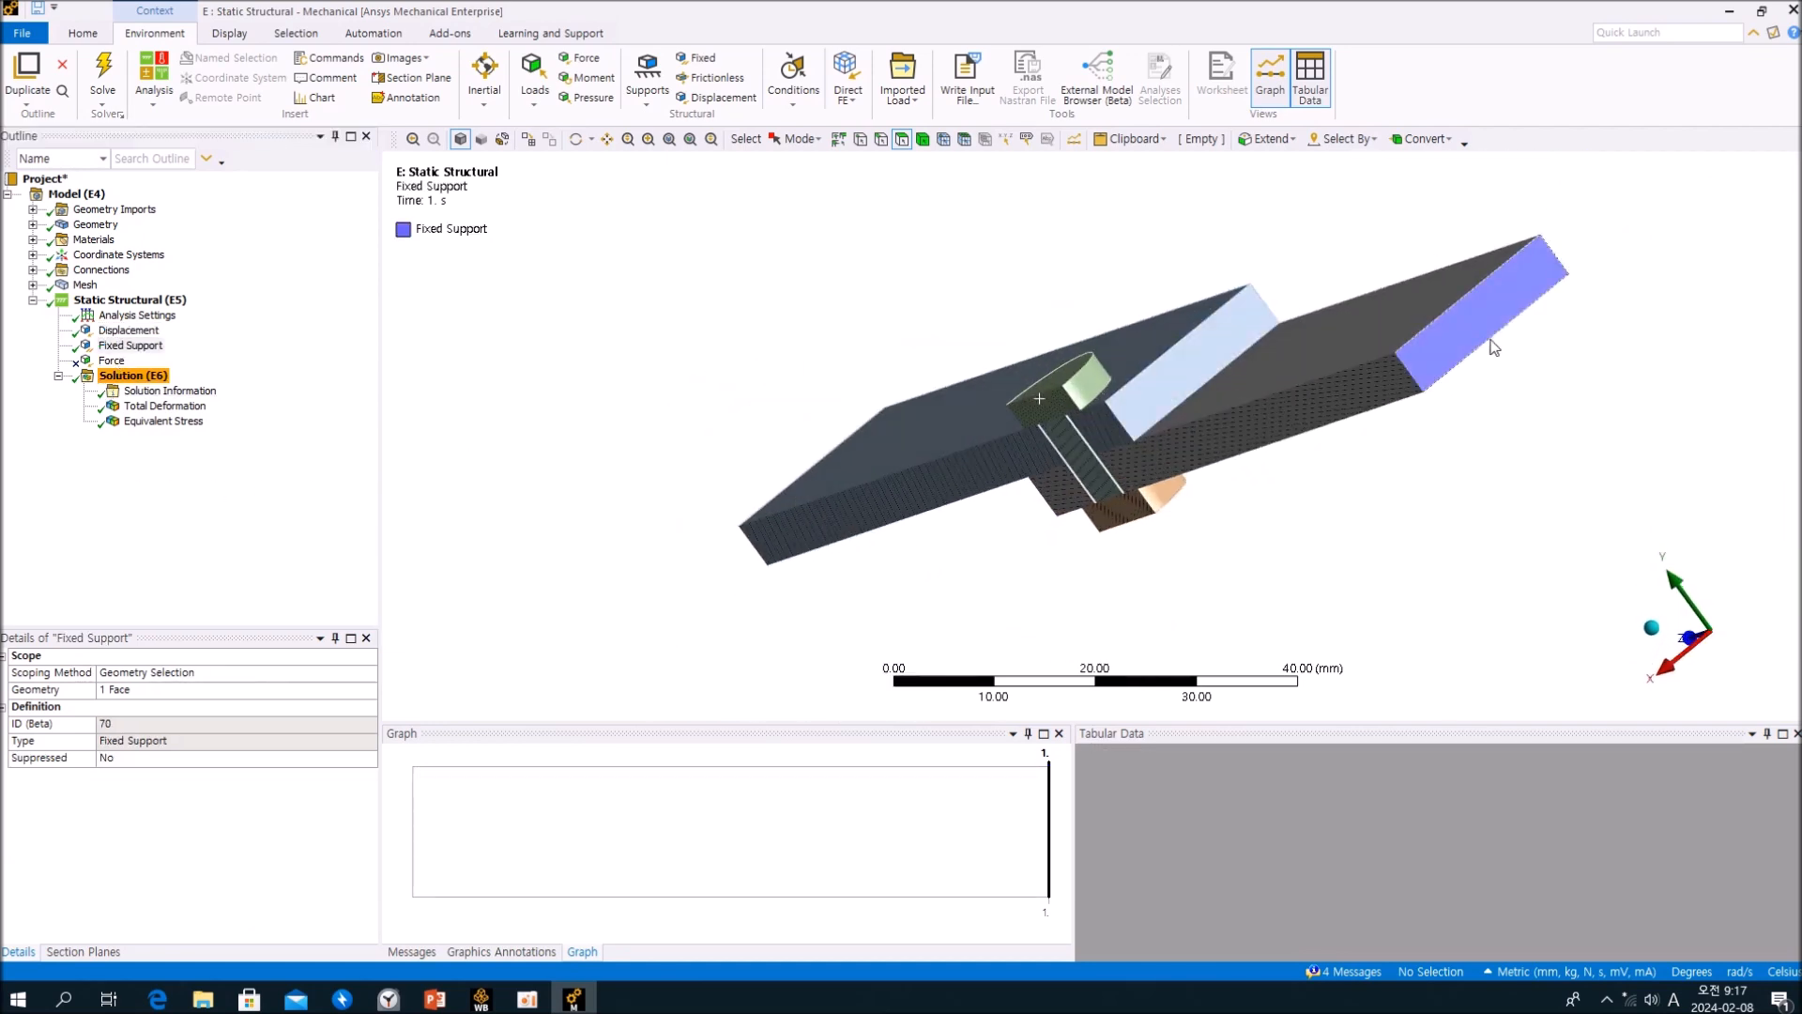
middle_click_drag(939, 507, 1052, 493)
Read the solution's warning messages and look through the solver output under Solution Information.
left_click(132, 375)
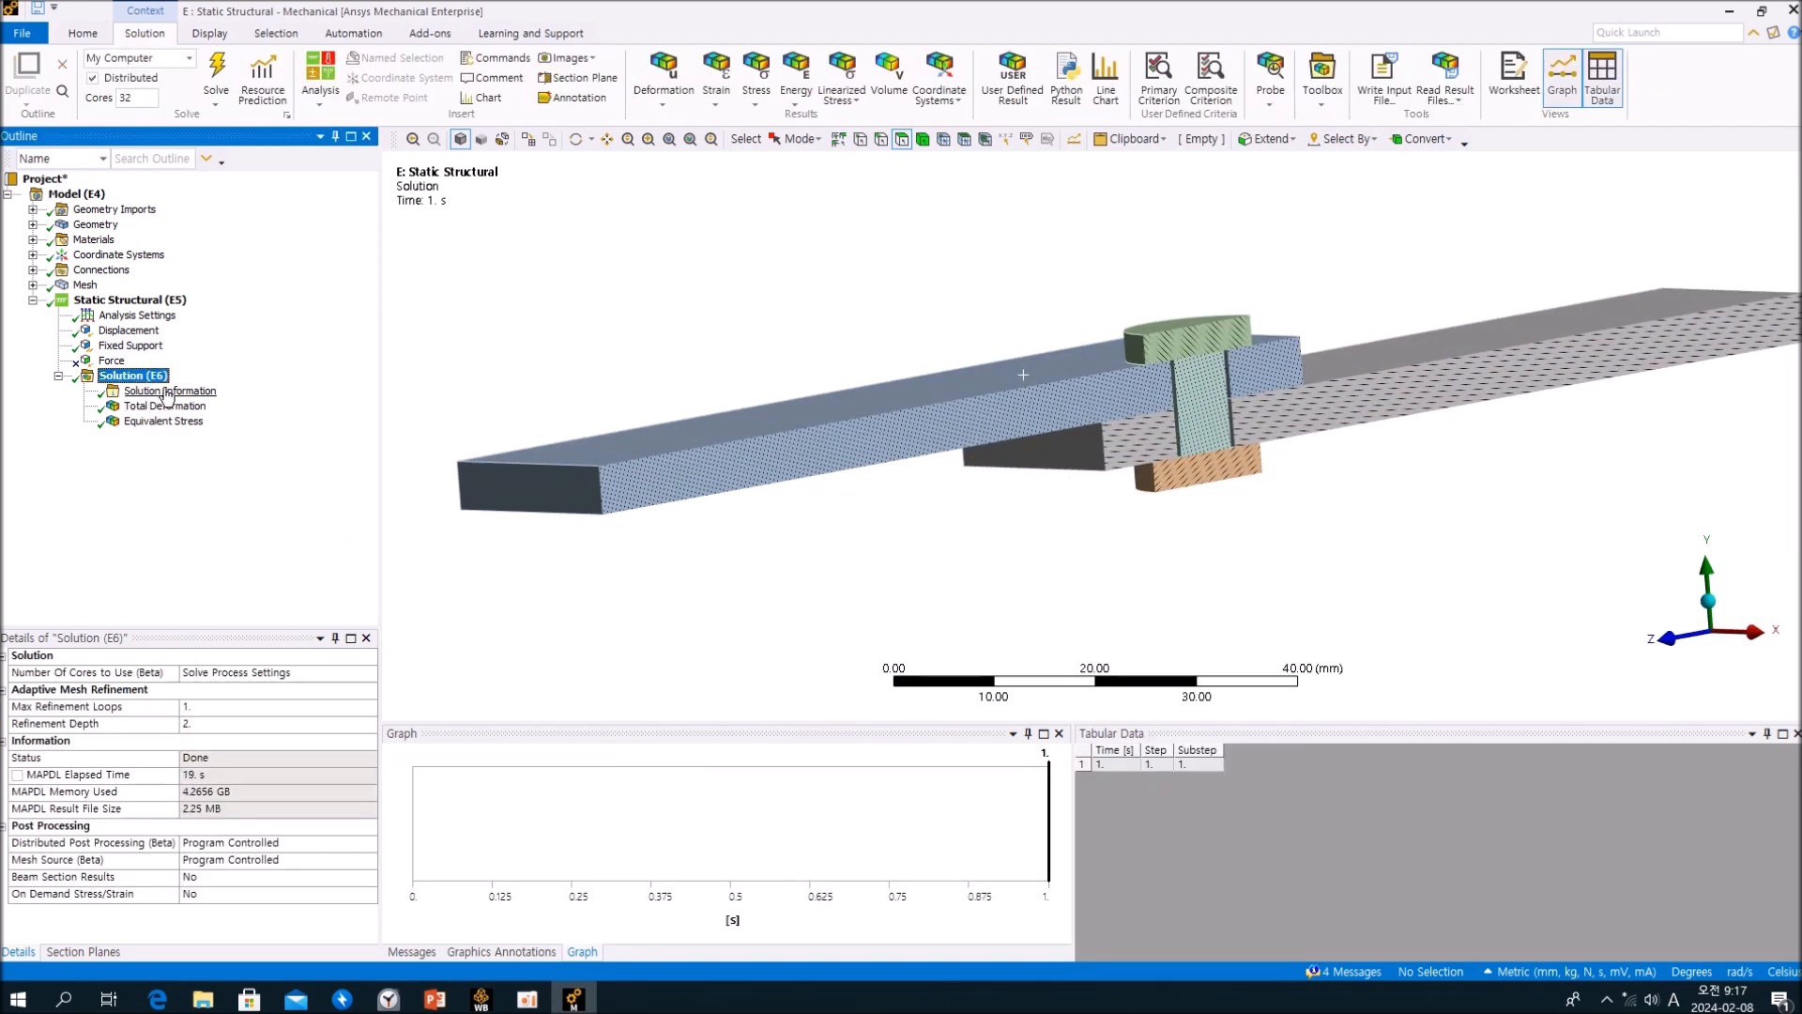
left_click(413, 952)
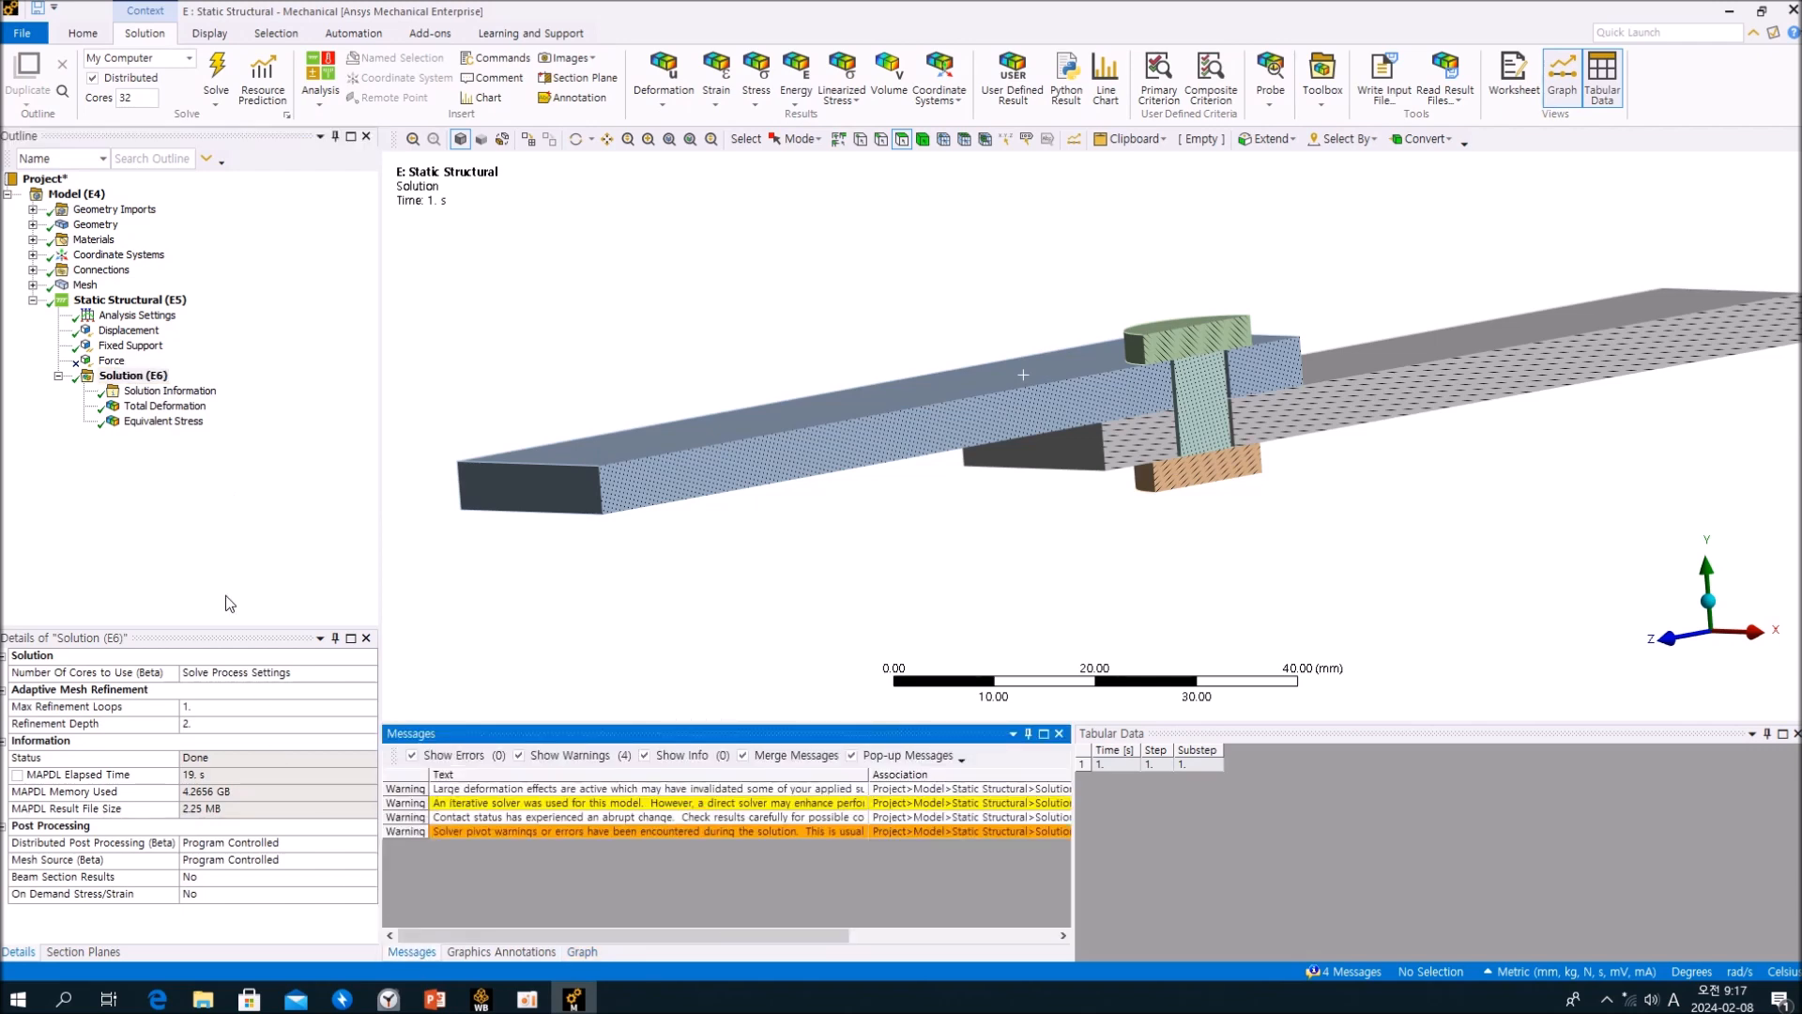
left_click(168, 409)
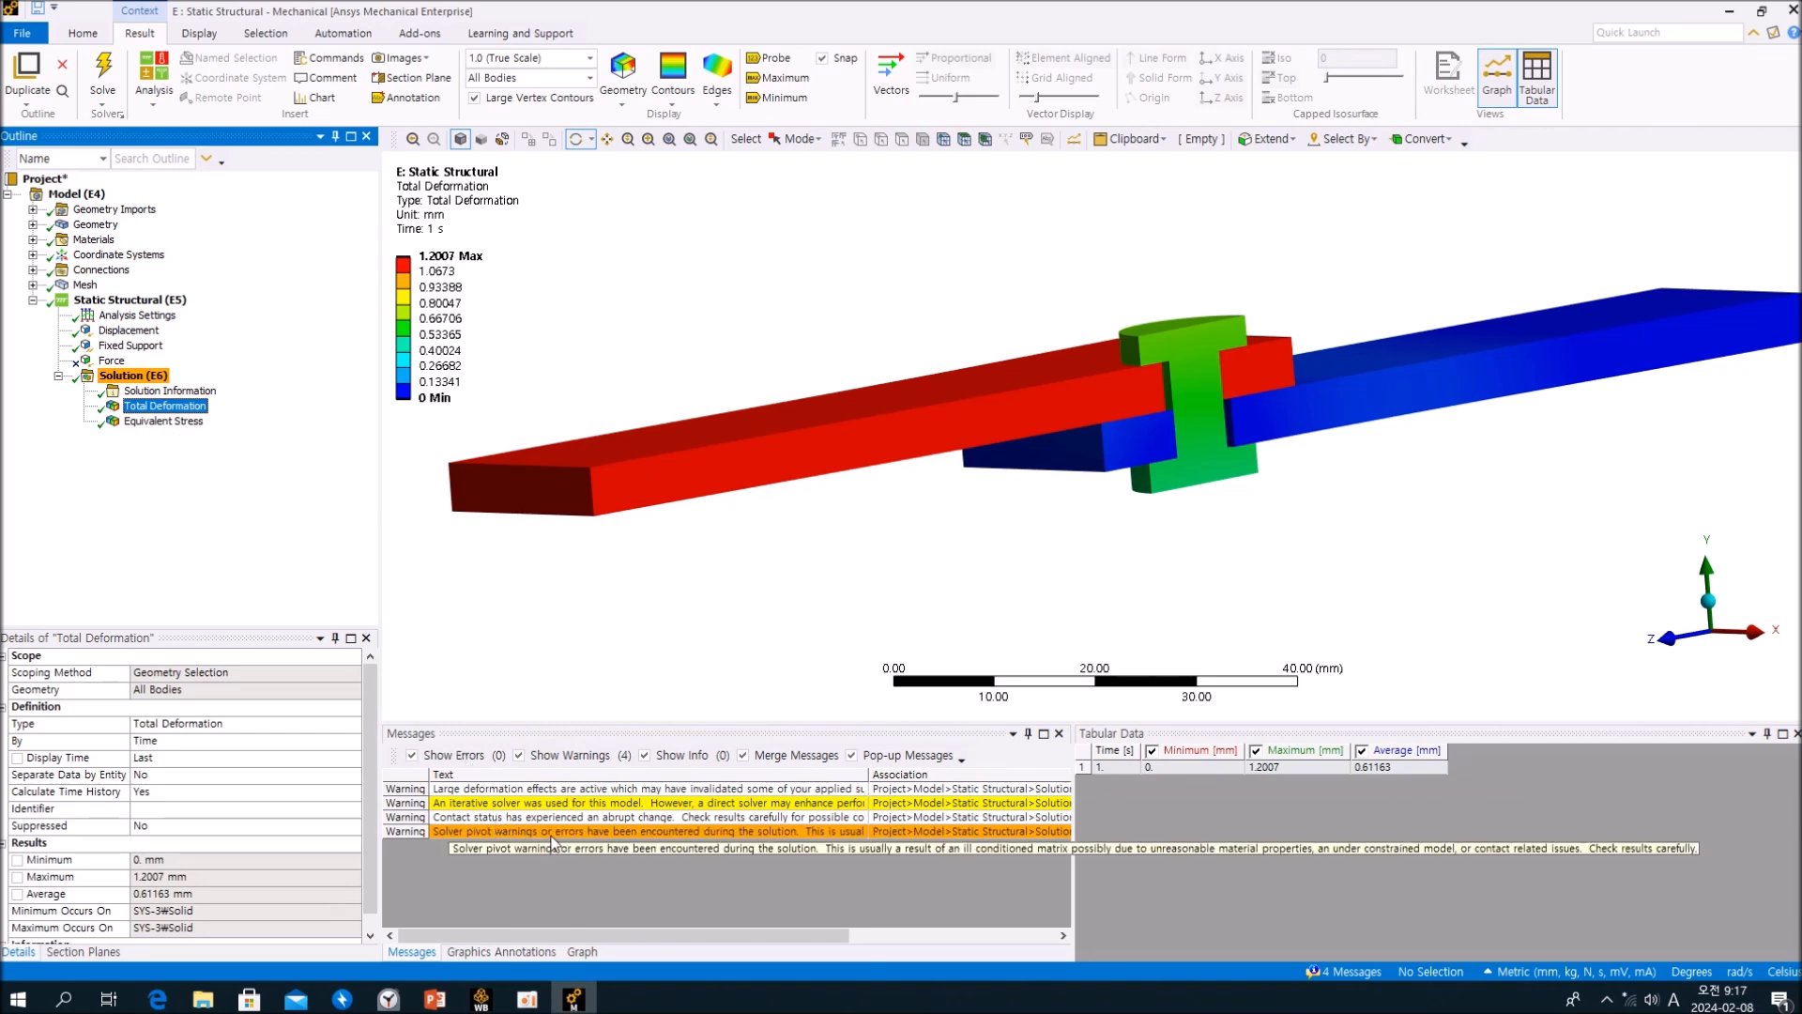
left_click(167, 390)
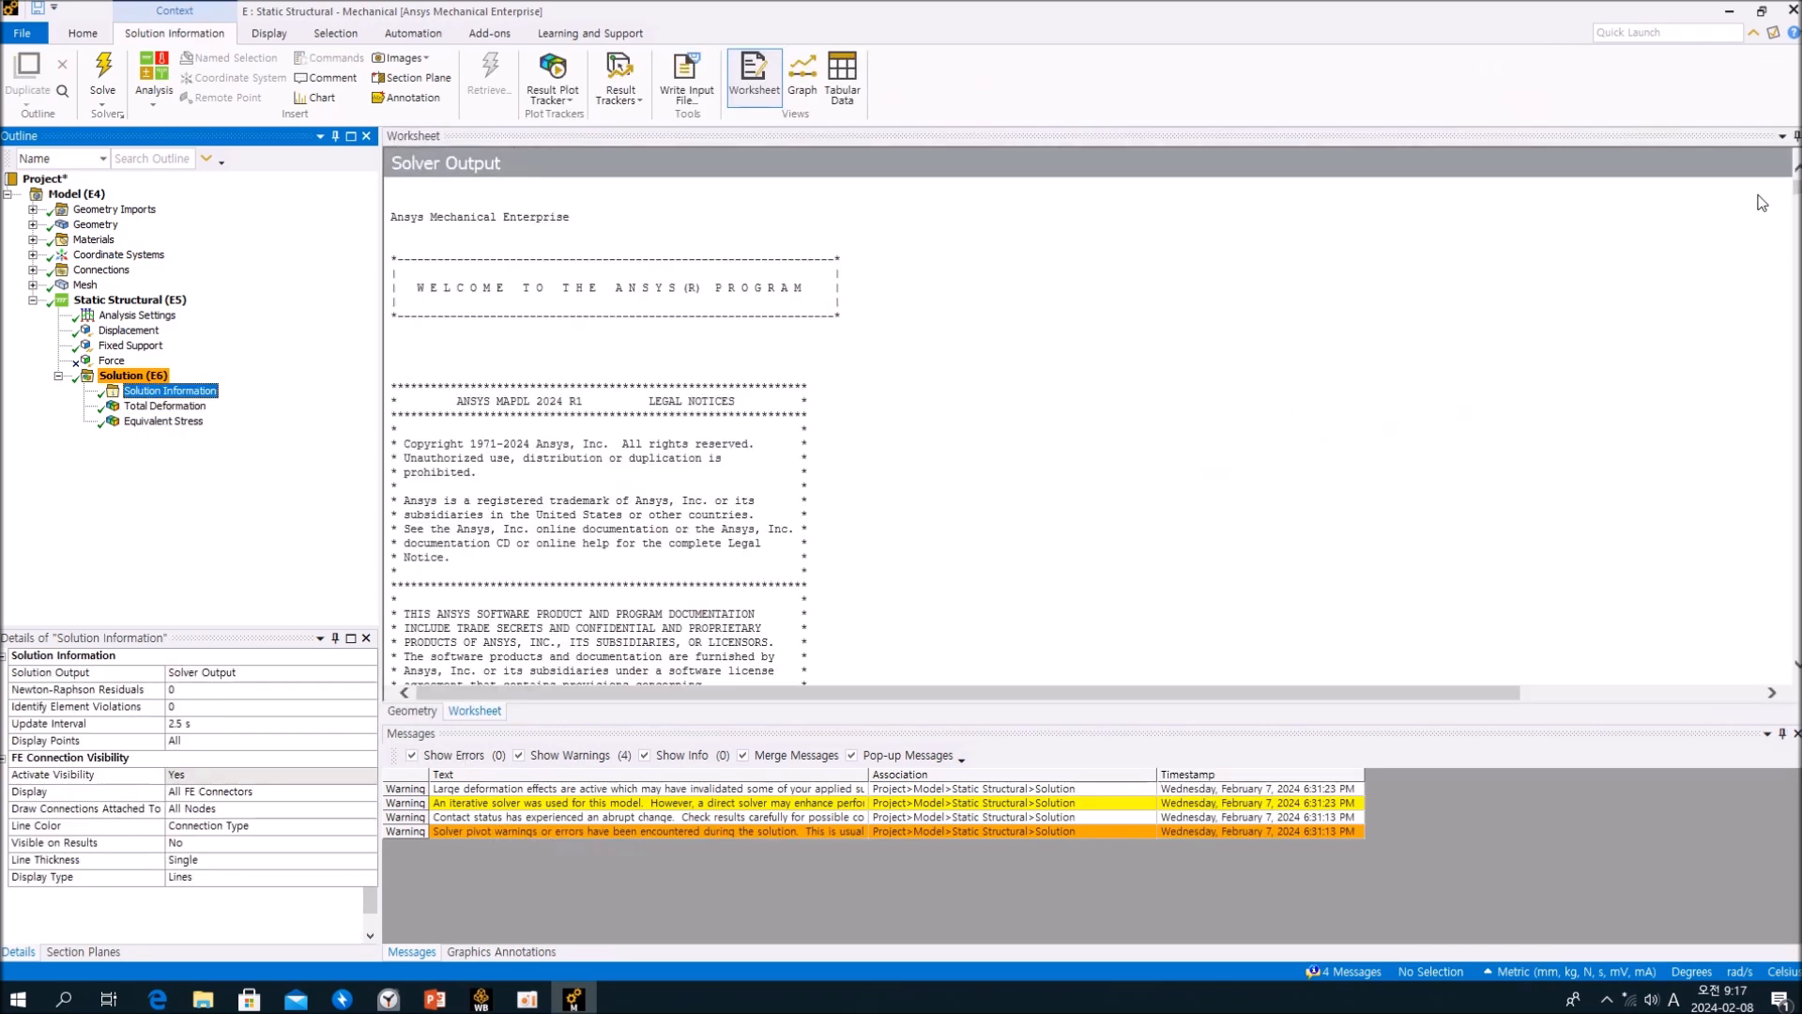
mouse_move(1797, 188)
left_mouse_down()
mouse_move(1797, 650)
mouse_move(1796, 202)
left_mouse_up()
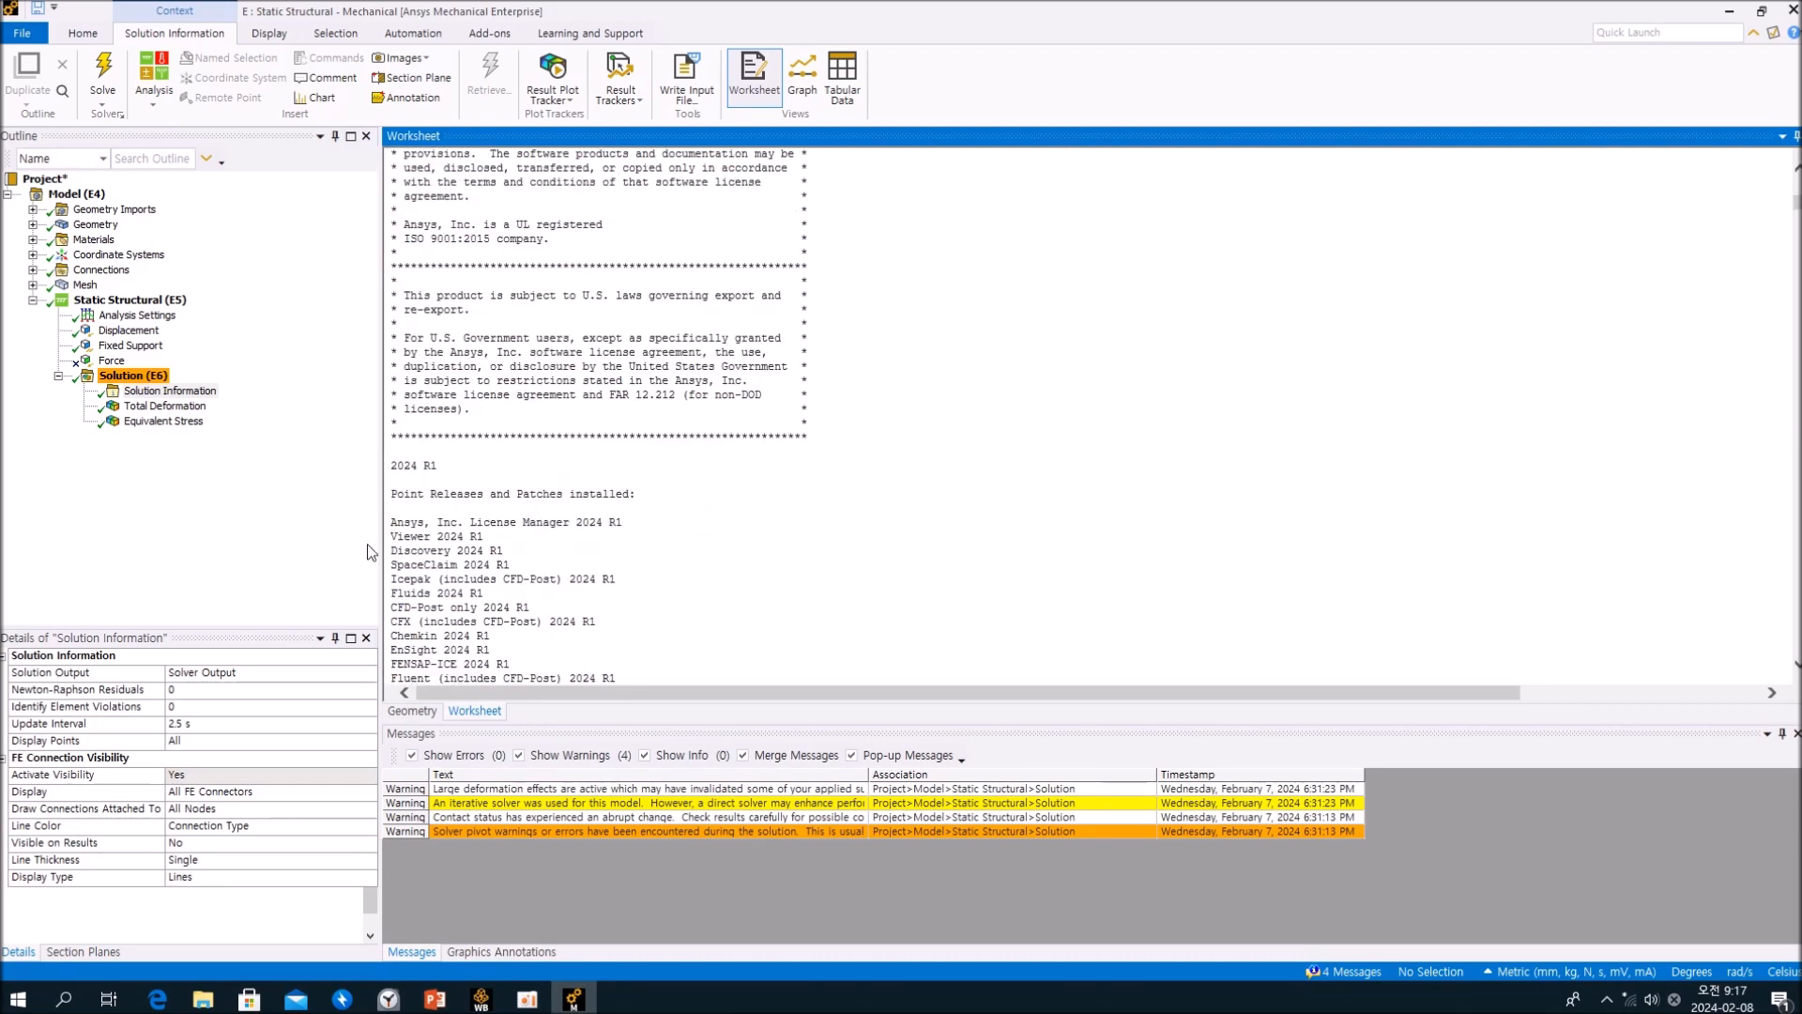
Display the Total Deformation result and inspect the sectioned pin joint from close up.
left_click(164, 406)
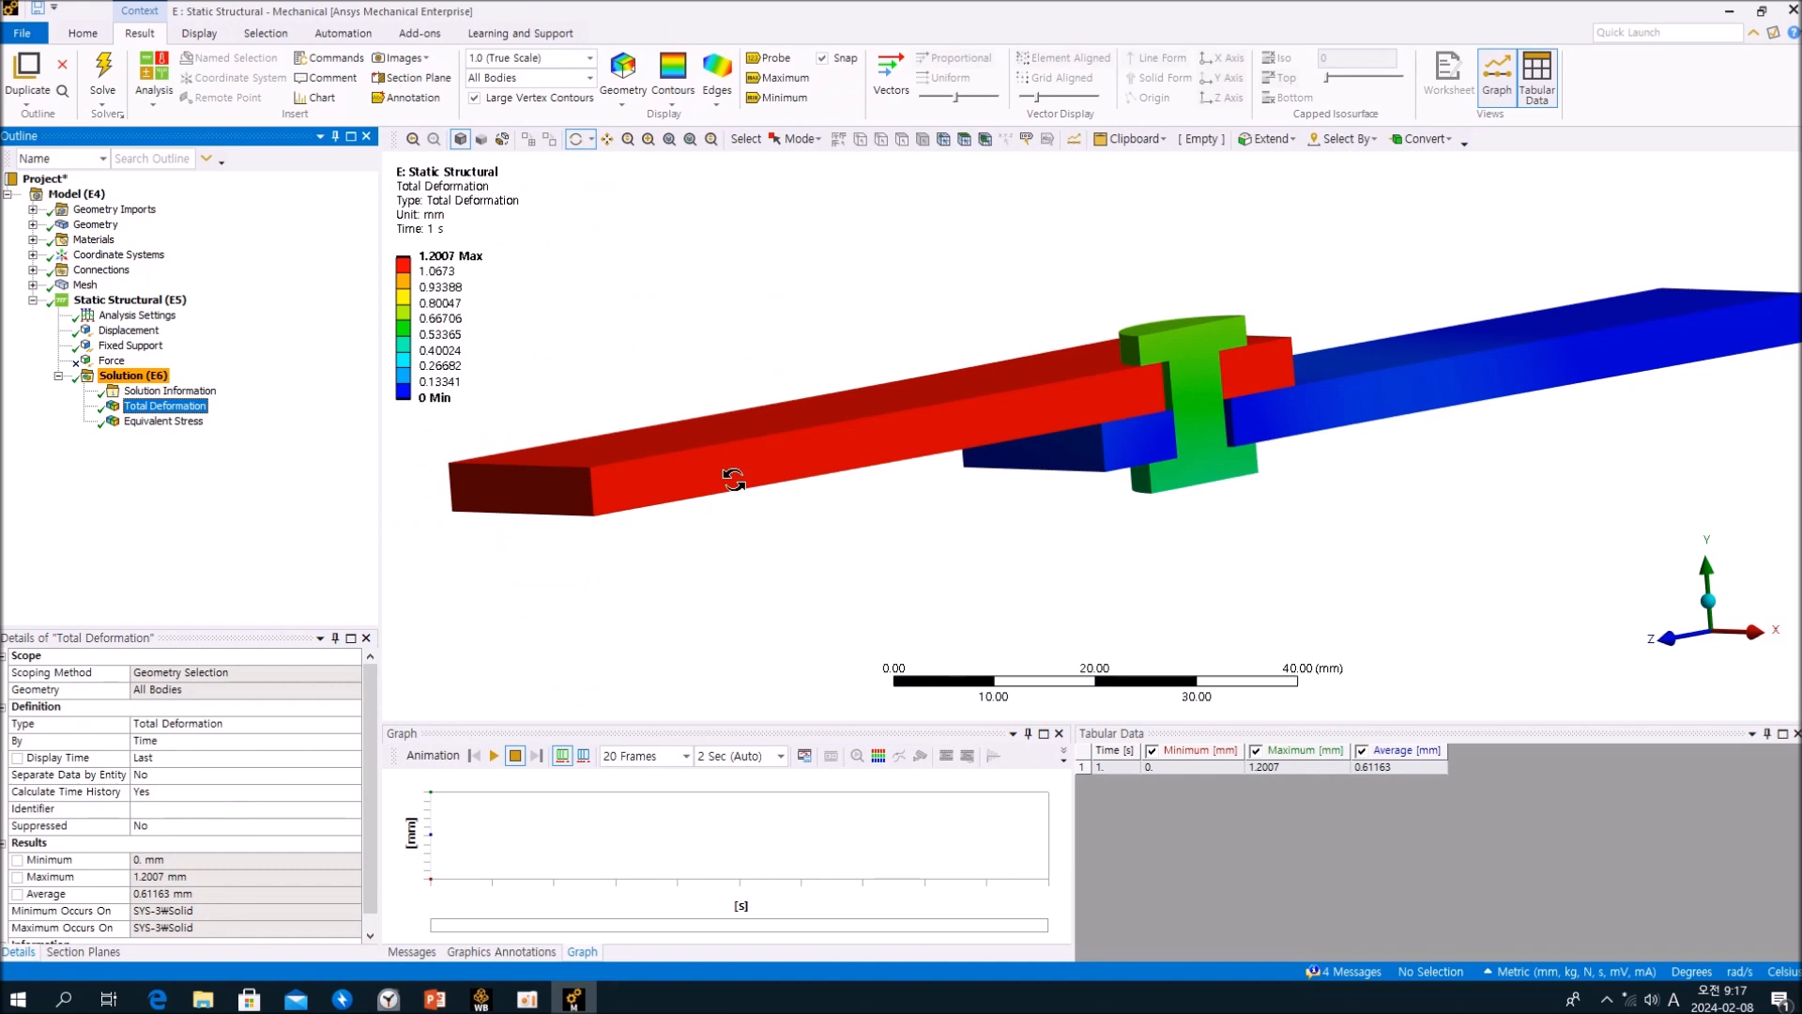
left_click_drag(1327, 542, 1280, 606)
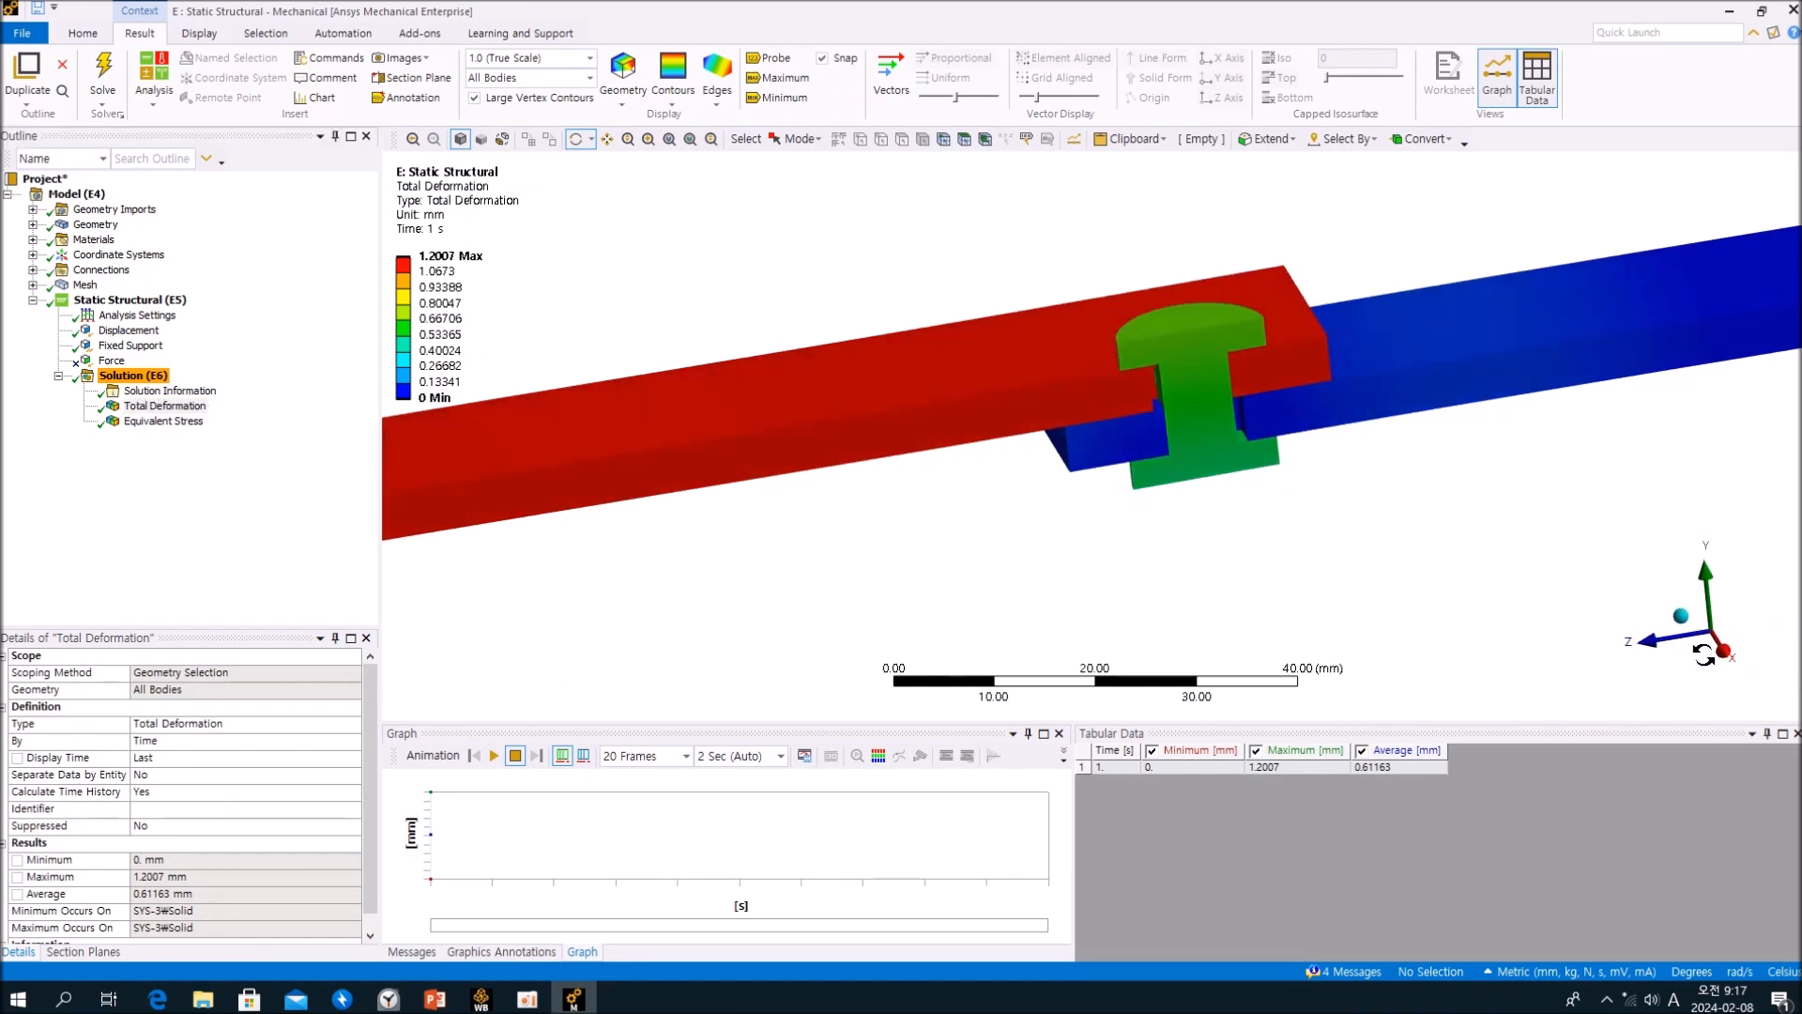
left_click(1727, 657)
scroll(1287, 507, "up", 6)
left_click_drag(1324, 518, 1310, 578)
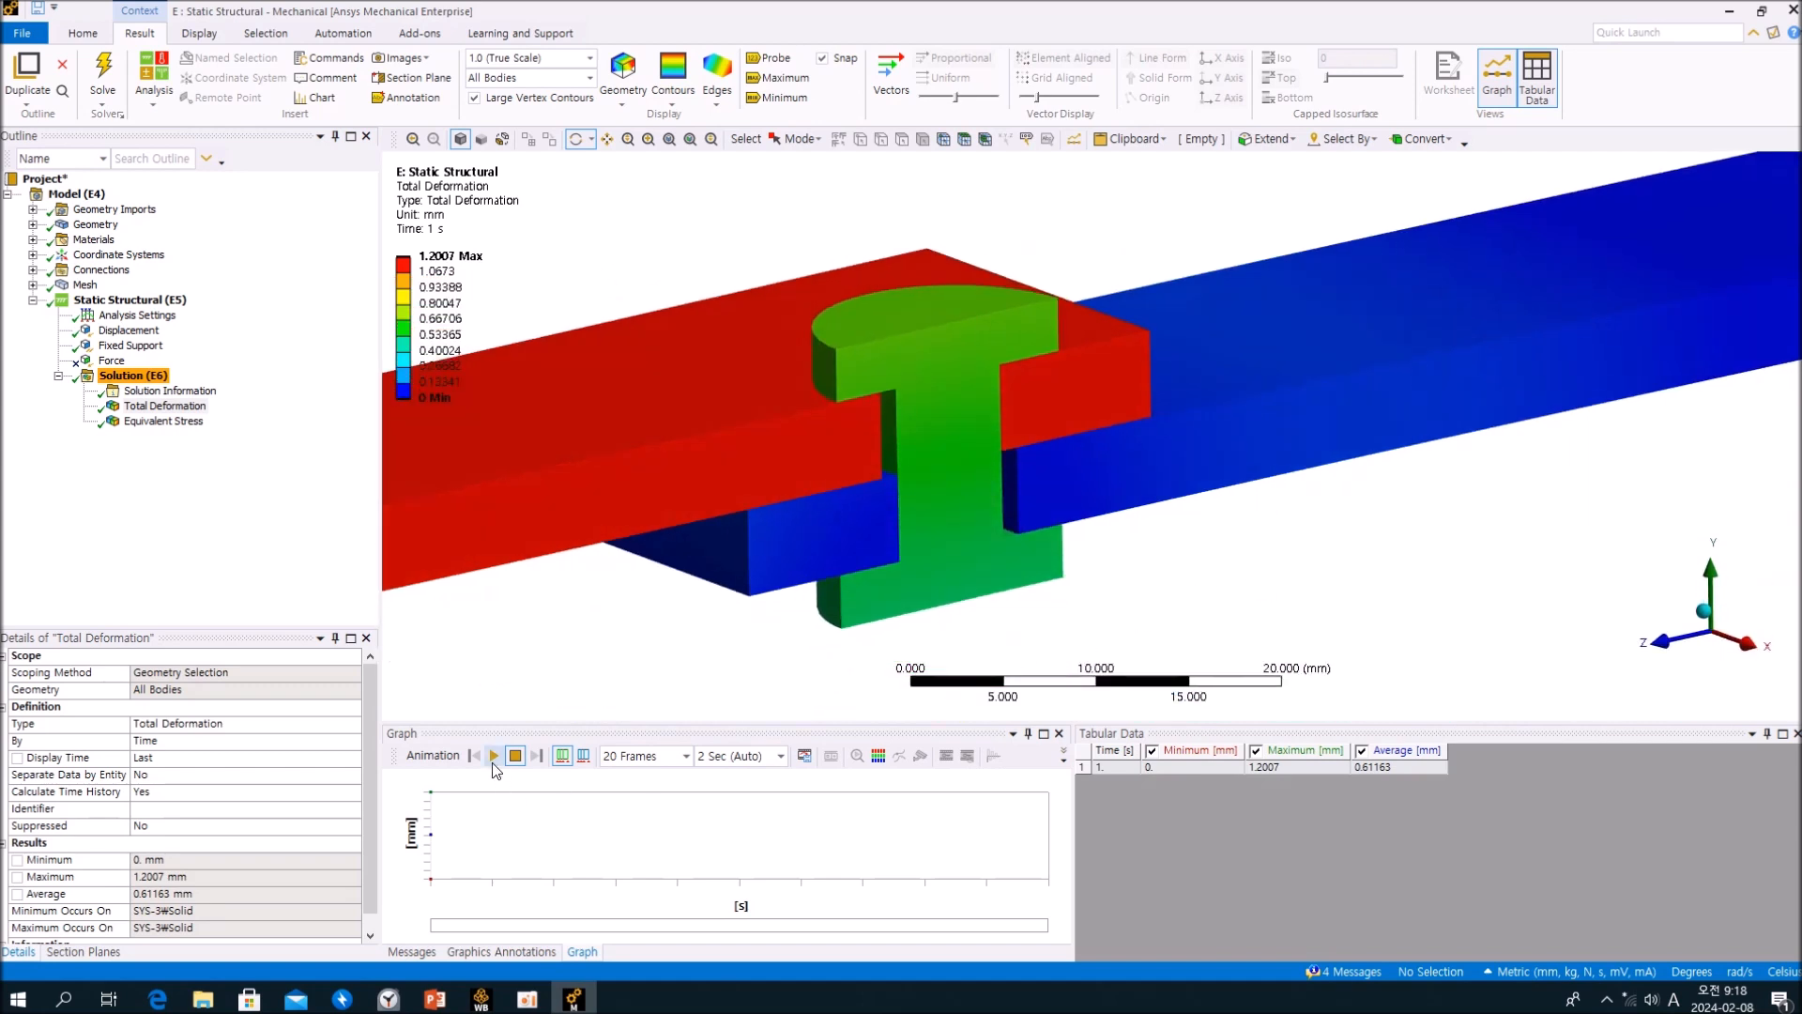
Set the result animation to 100 frames over 10 seconds and play the Total Deformation animation at the joint.
left_click(686, 756)
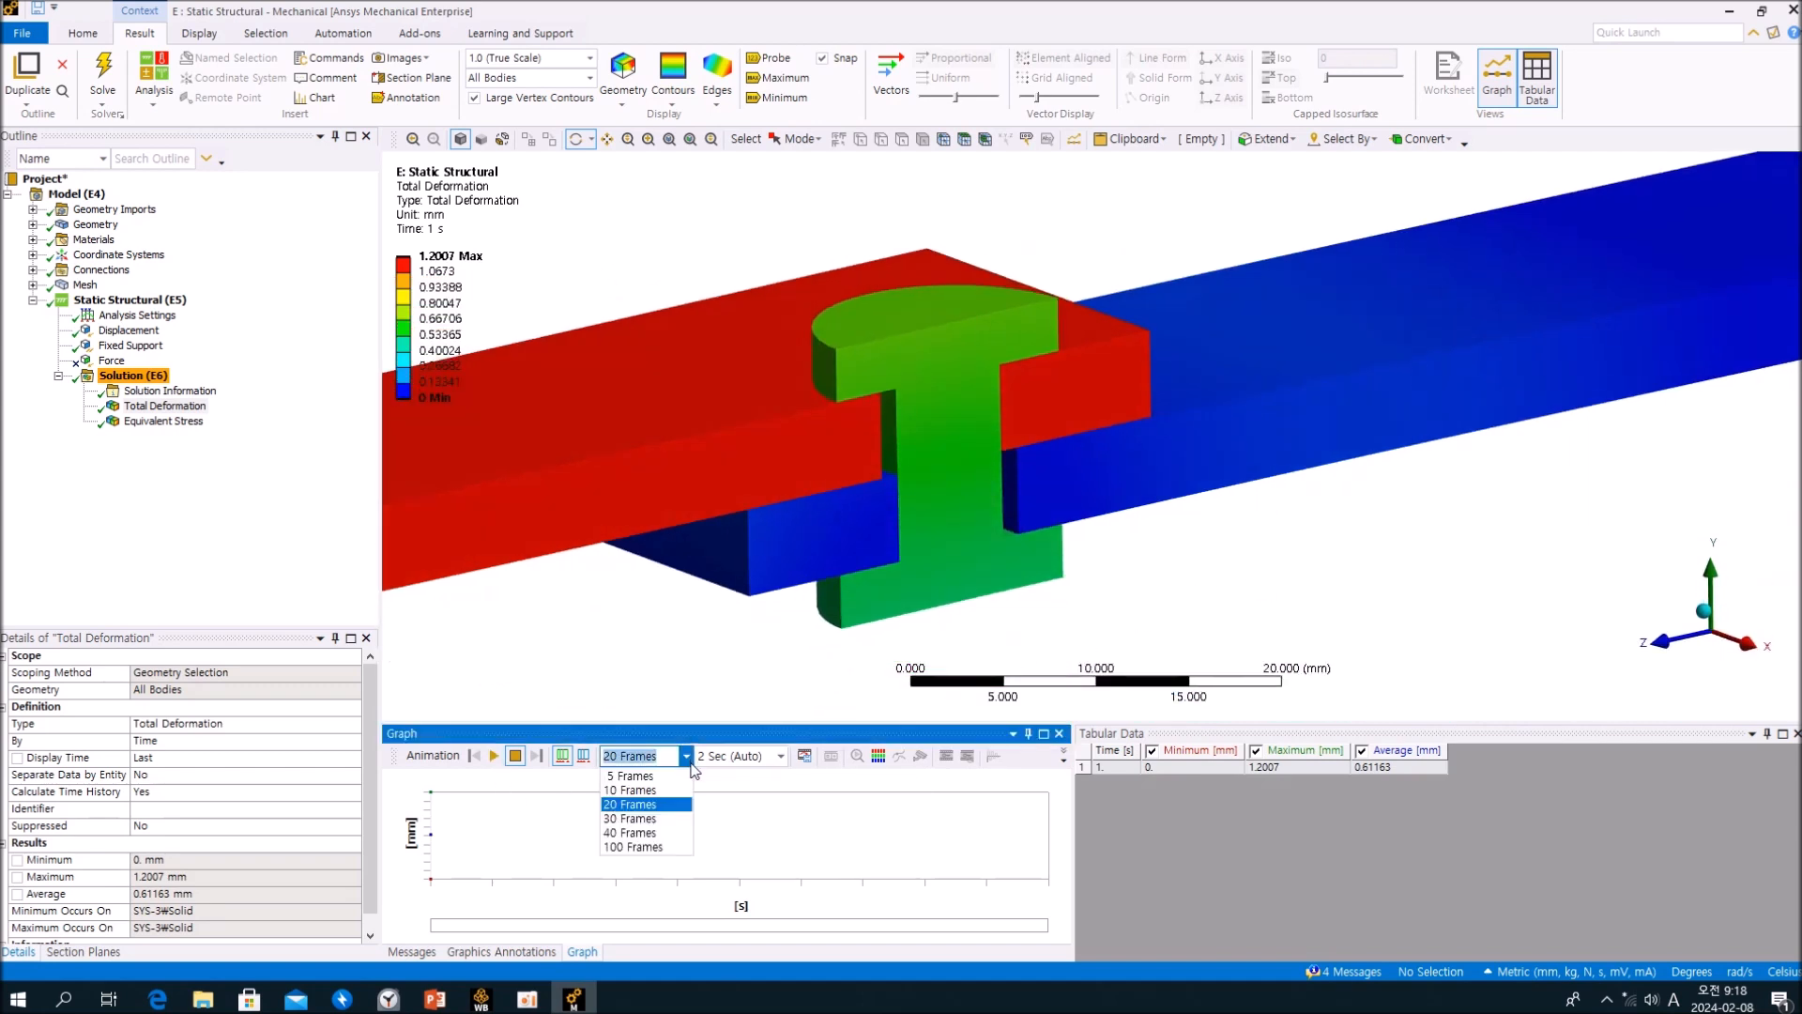
left_click(661, 847)
left_click(781, 757)
left_click(741, 846)
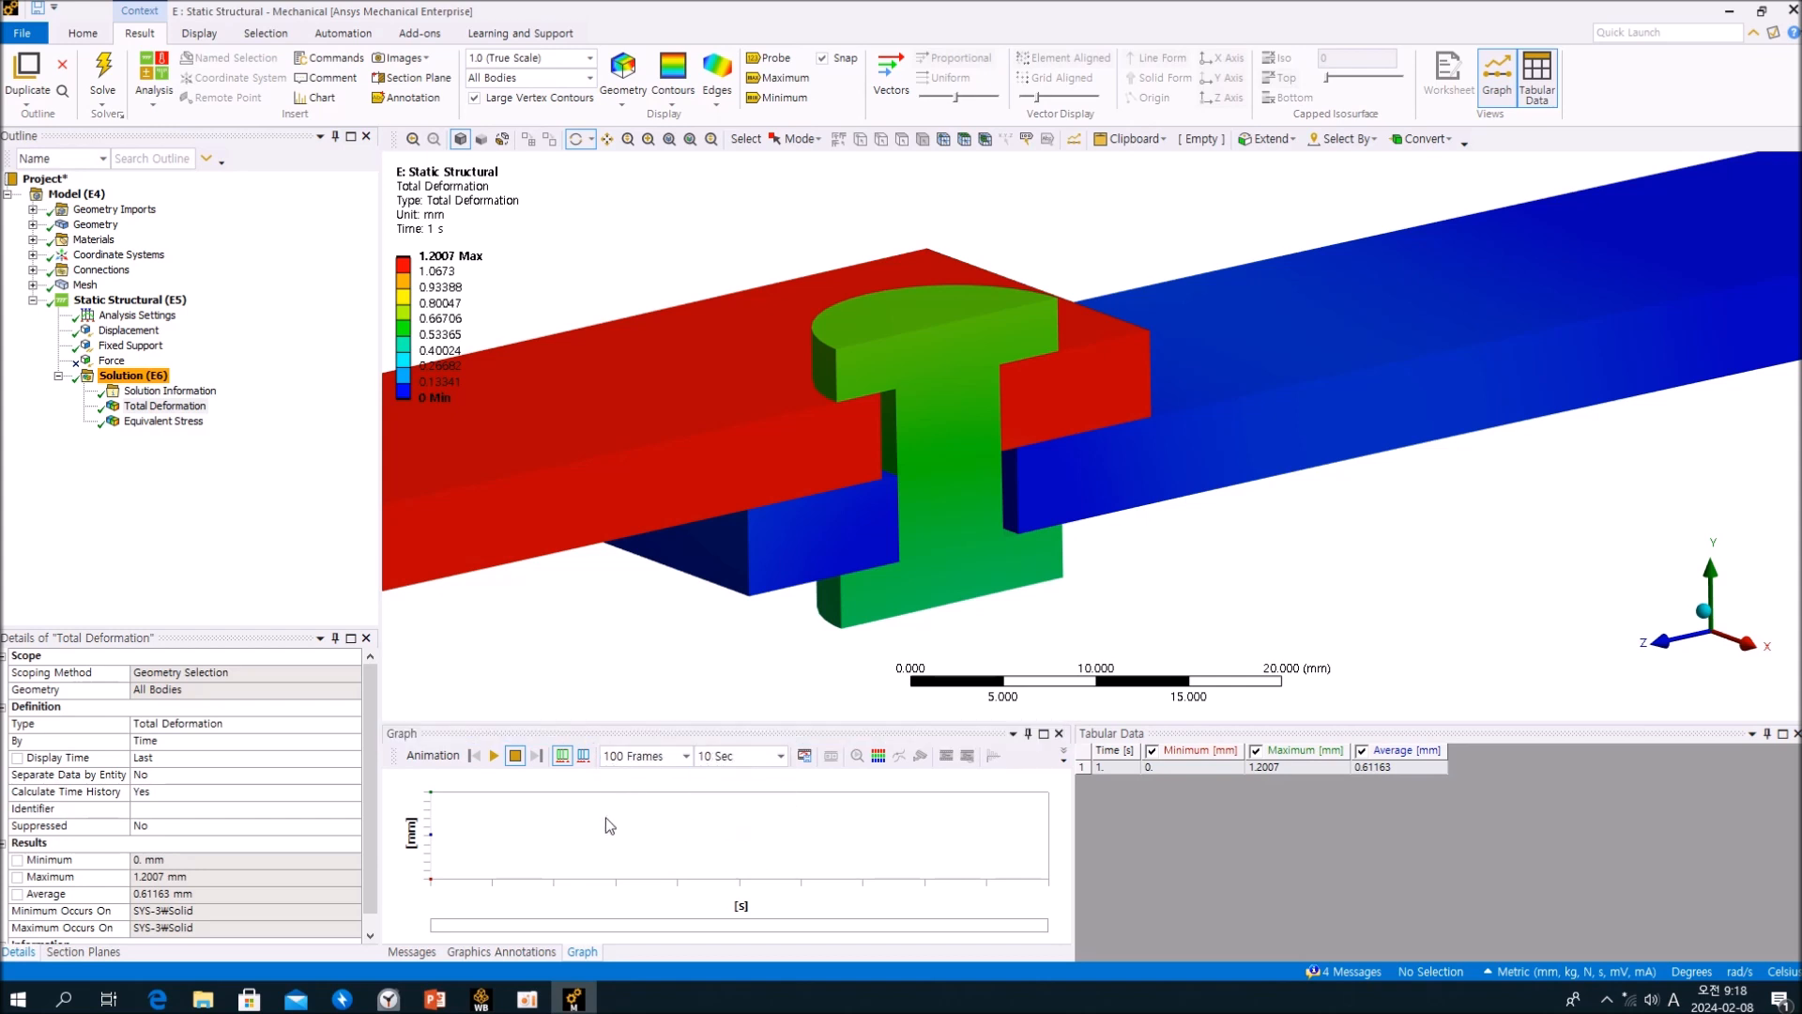
left_click(498, 758)
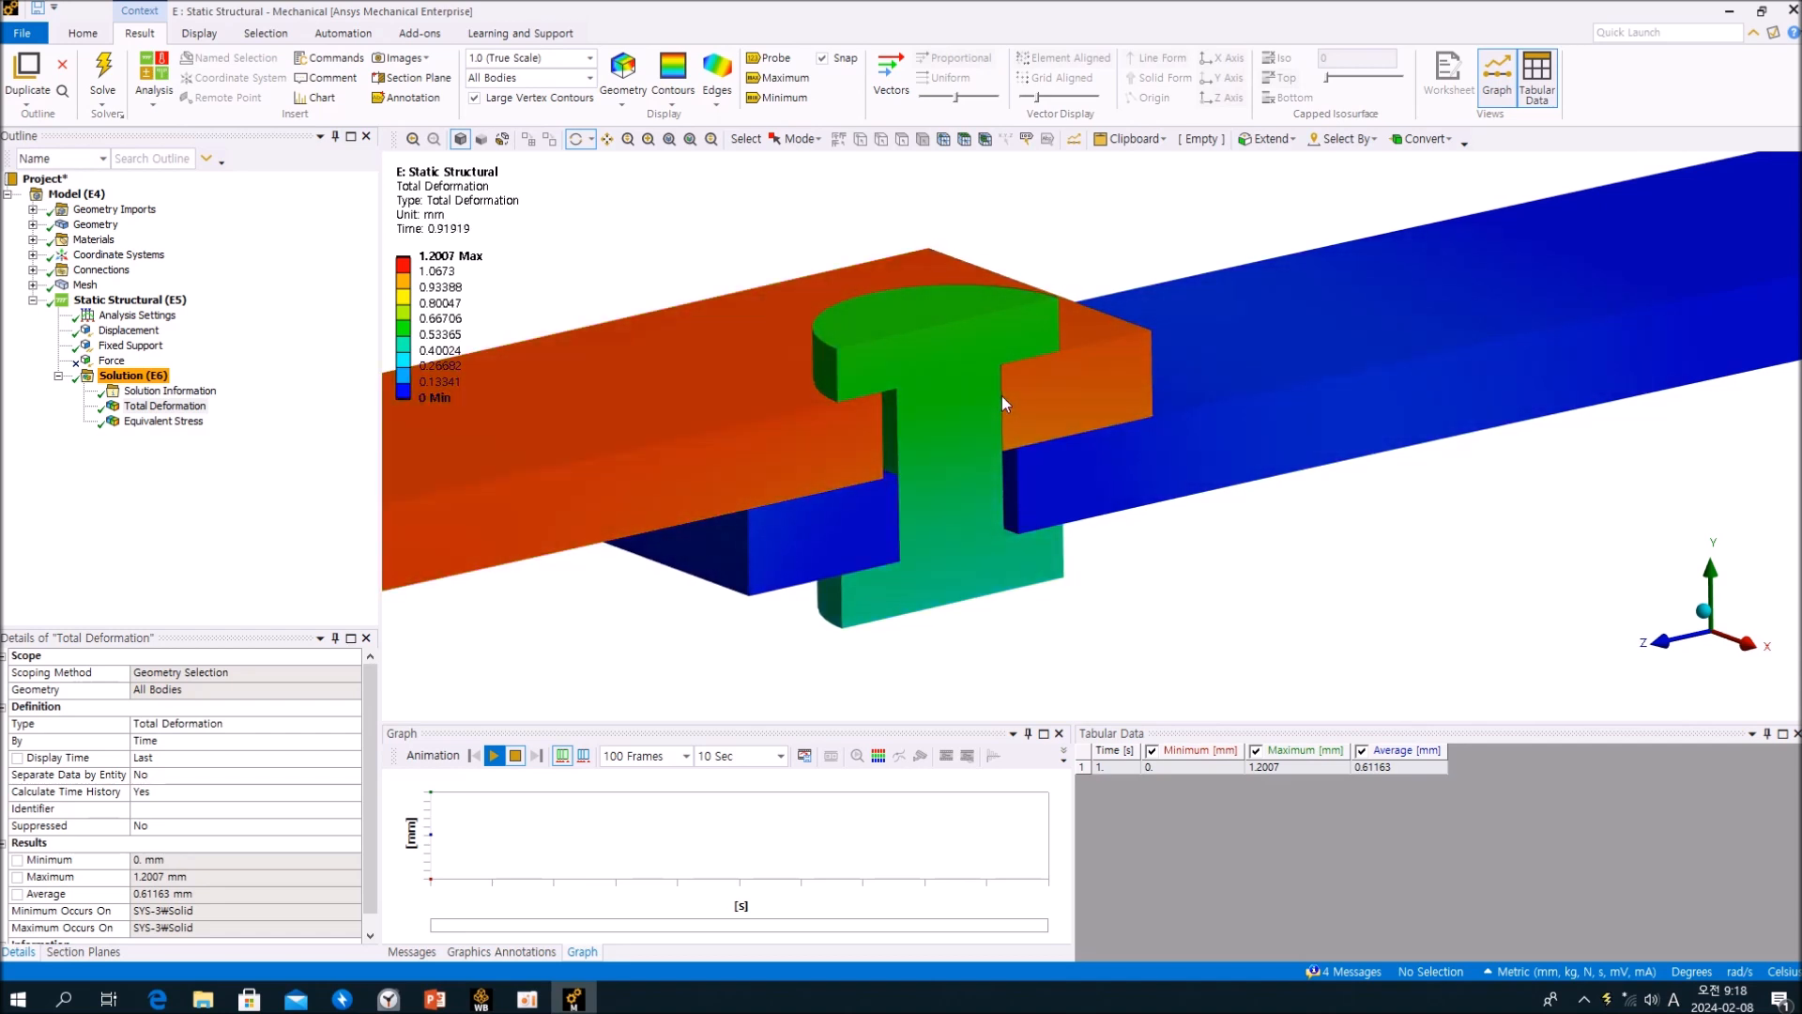
left_click_drag(1001, 396, 902, 596)
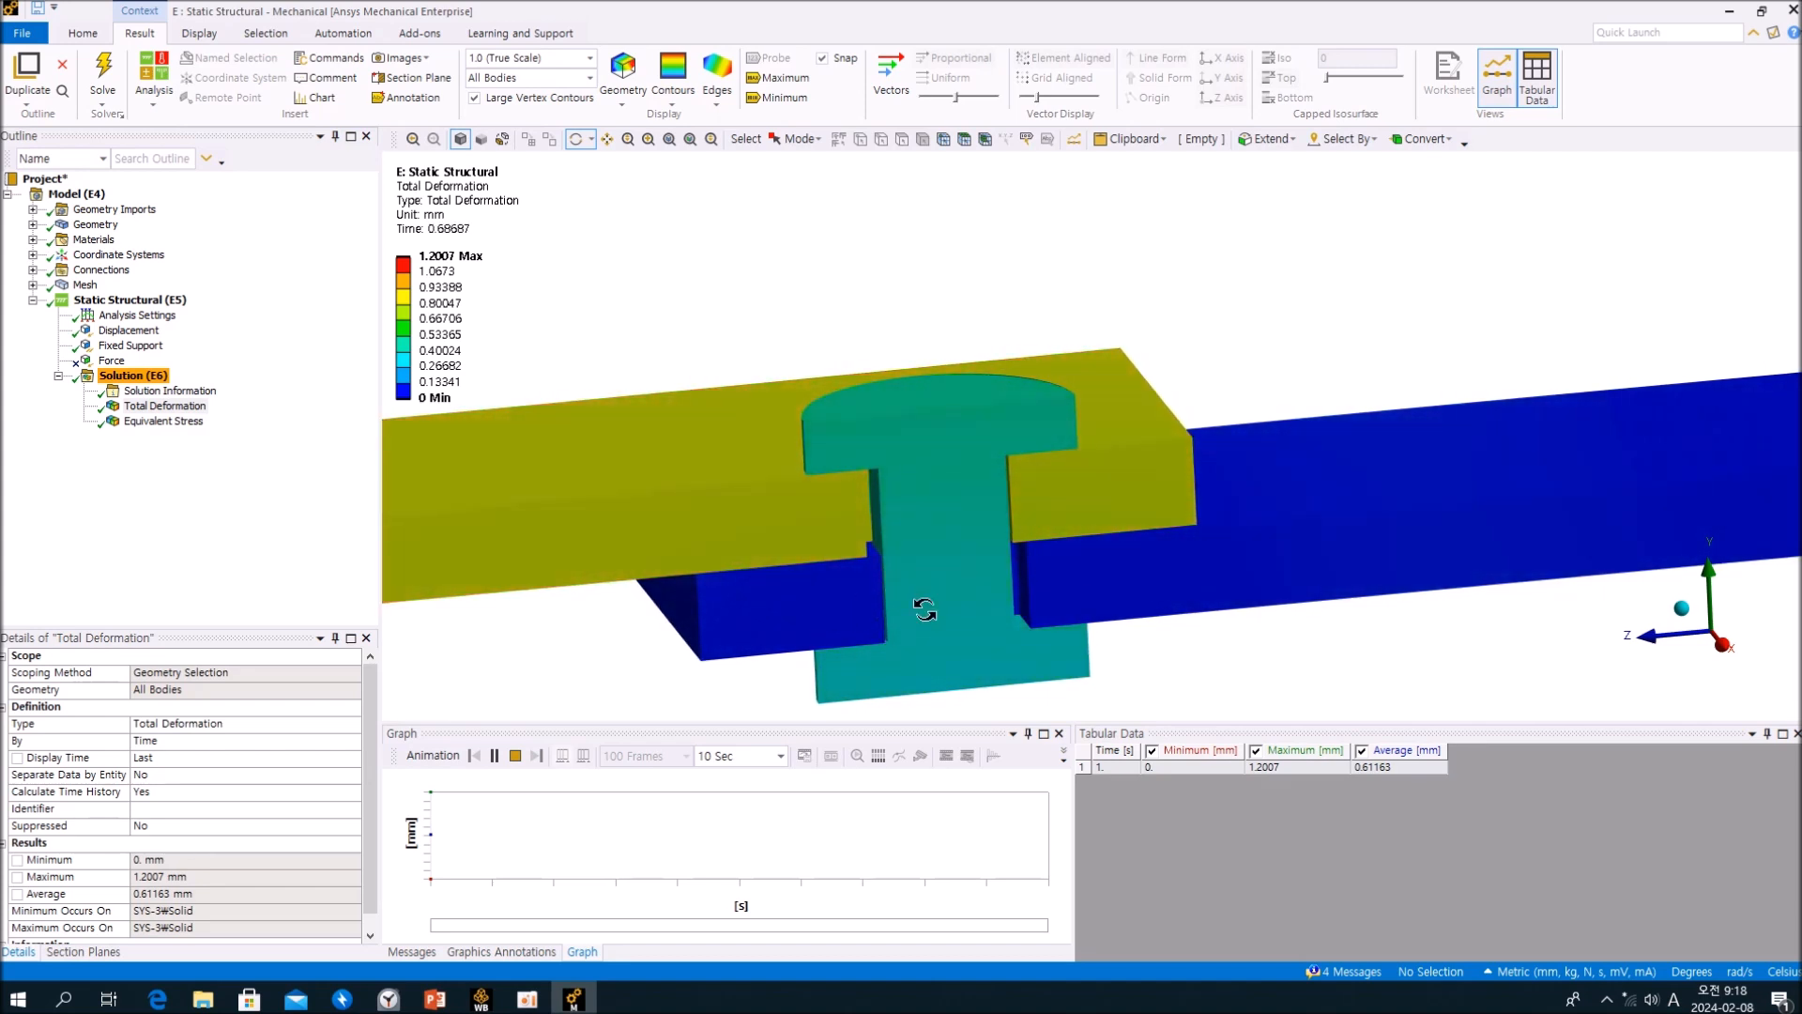
Display the Equivalent Stress result around the pin from close up and play its animation.
left_click(171, 421)
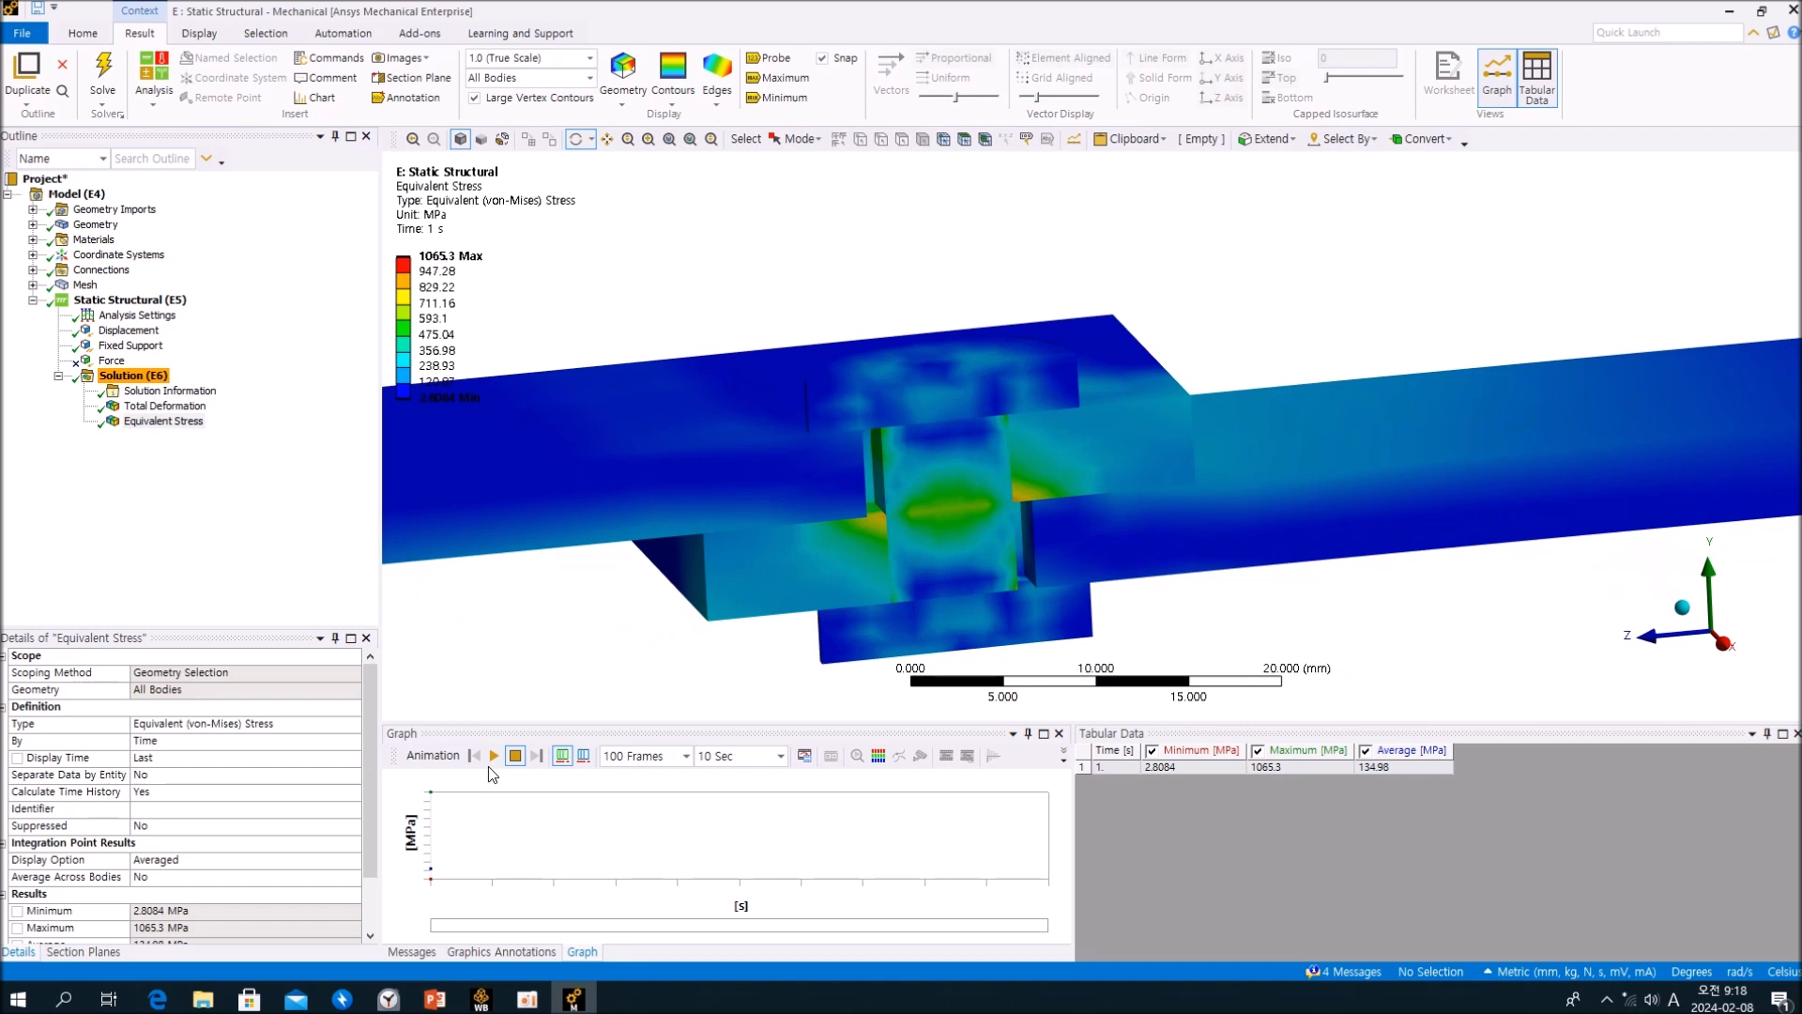
scroll(728, 645, "up", 3)
middle_click_drag(903, 579, 941, 480, "ctrl")
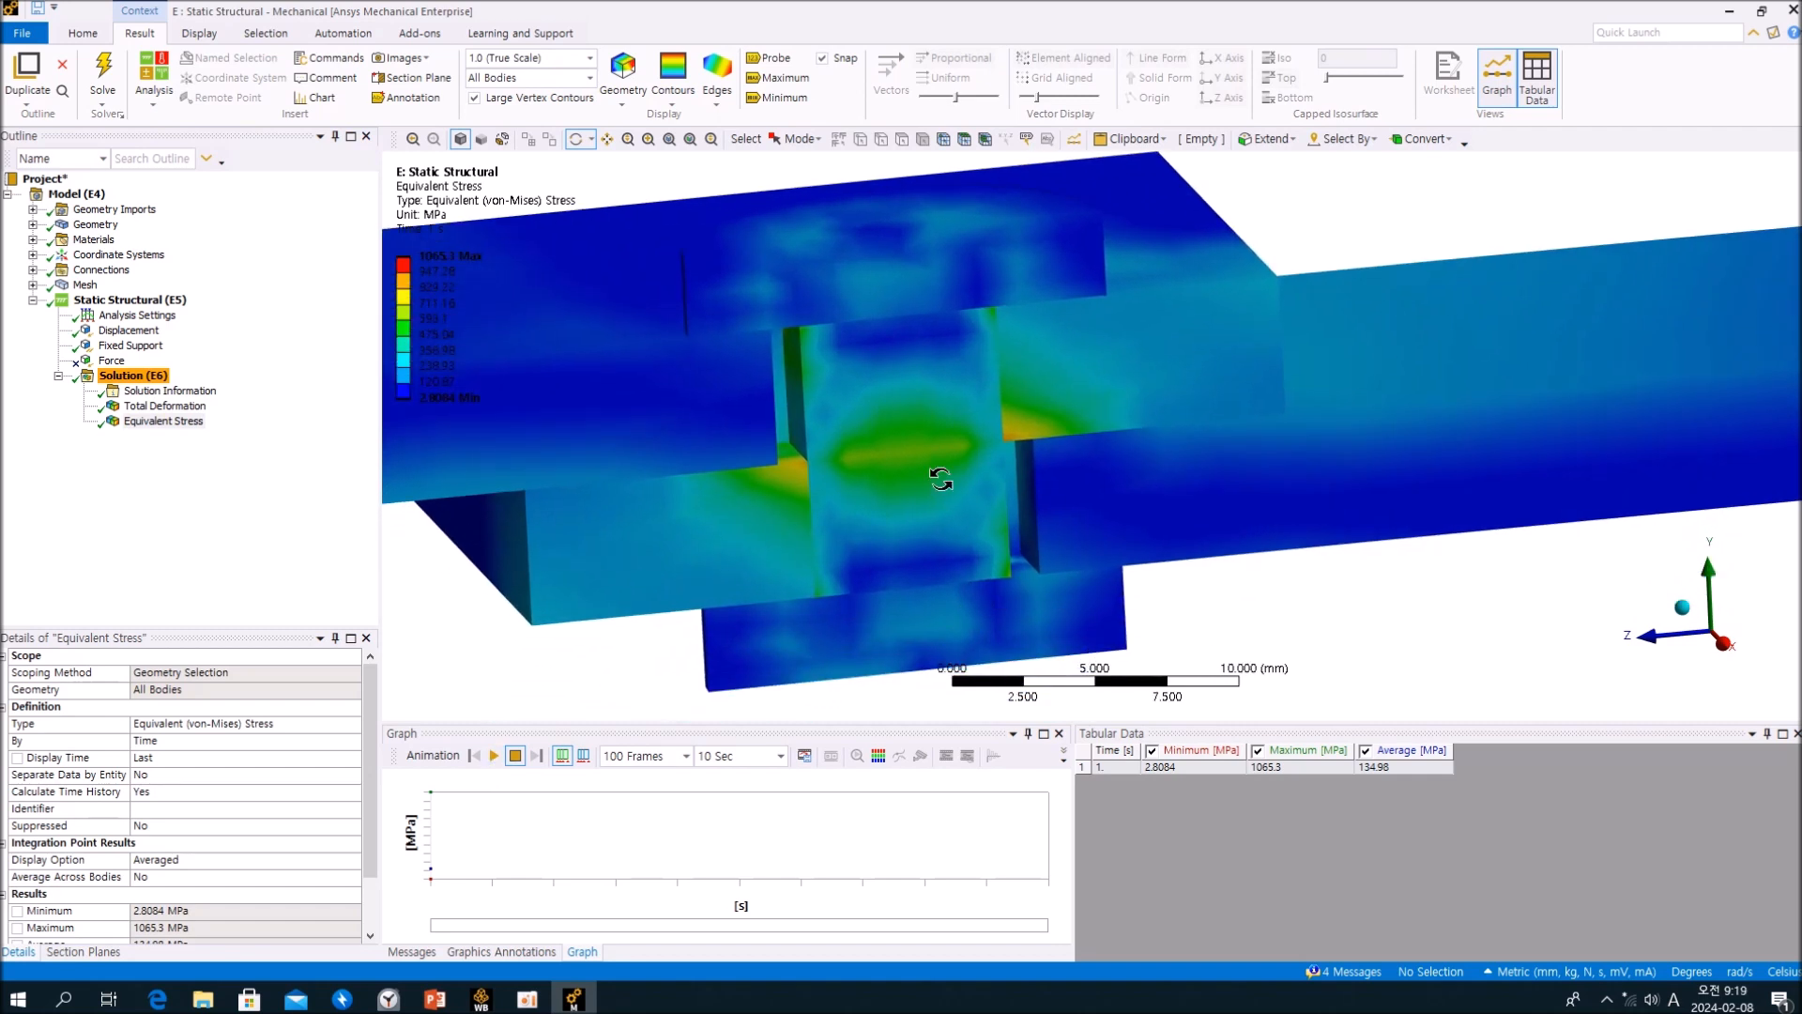
left_click(495, 755)
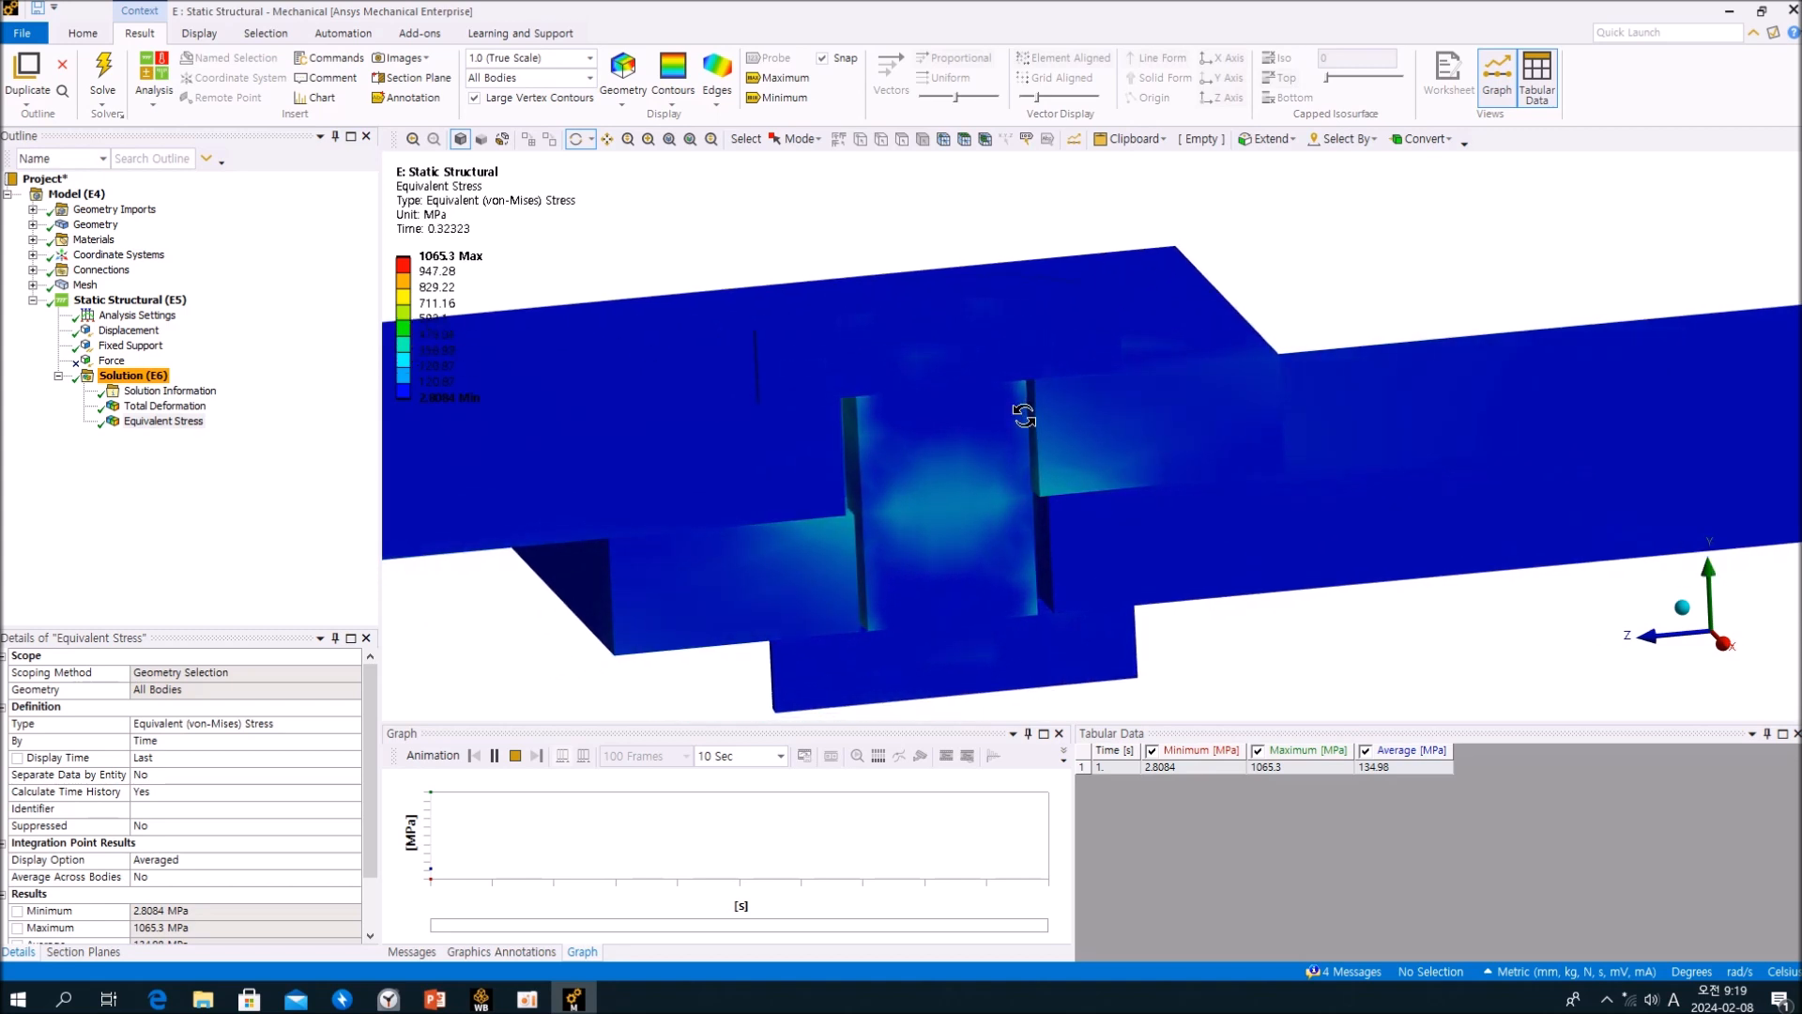
left_click(302, 469)
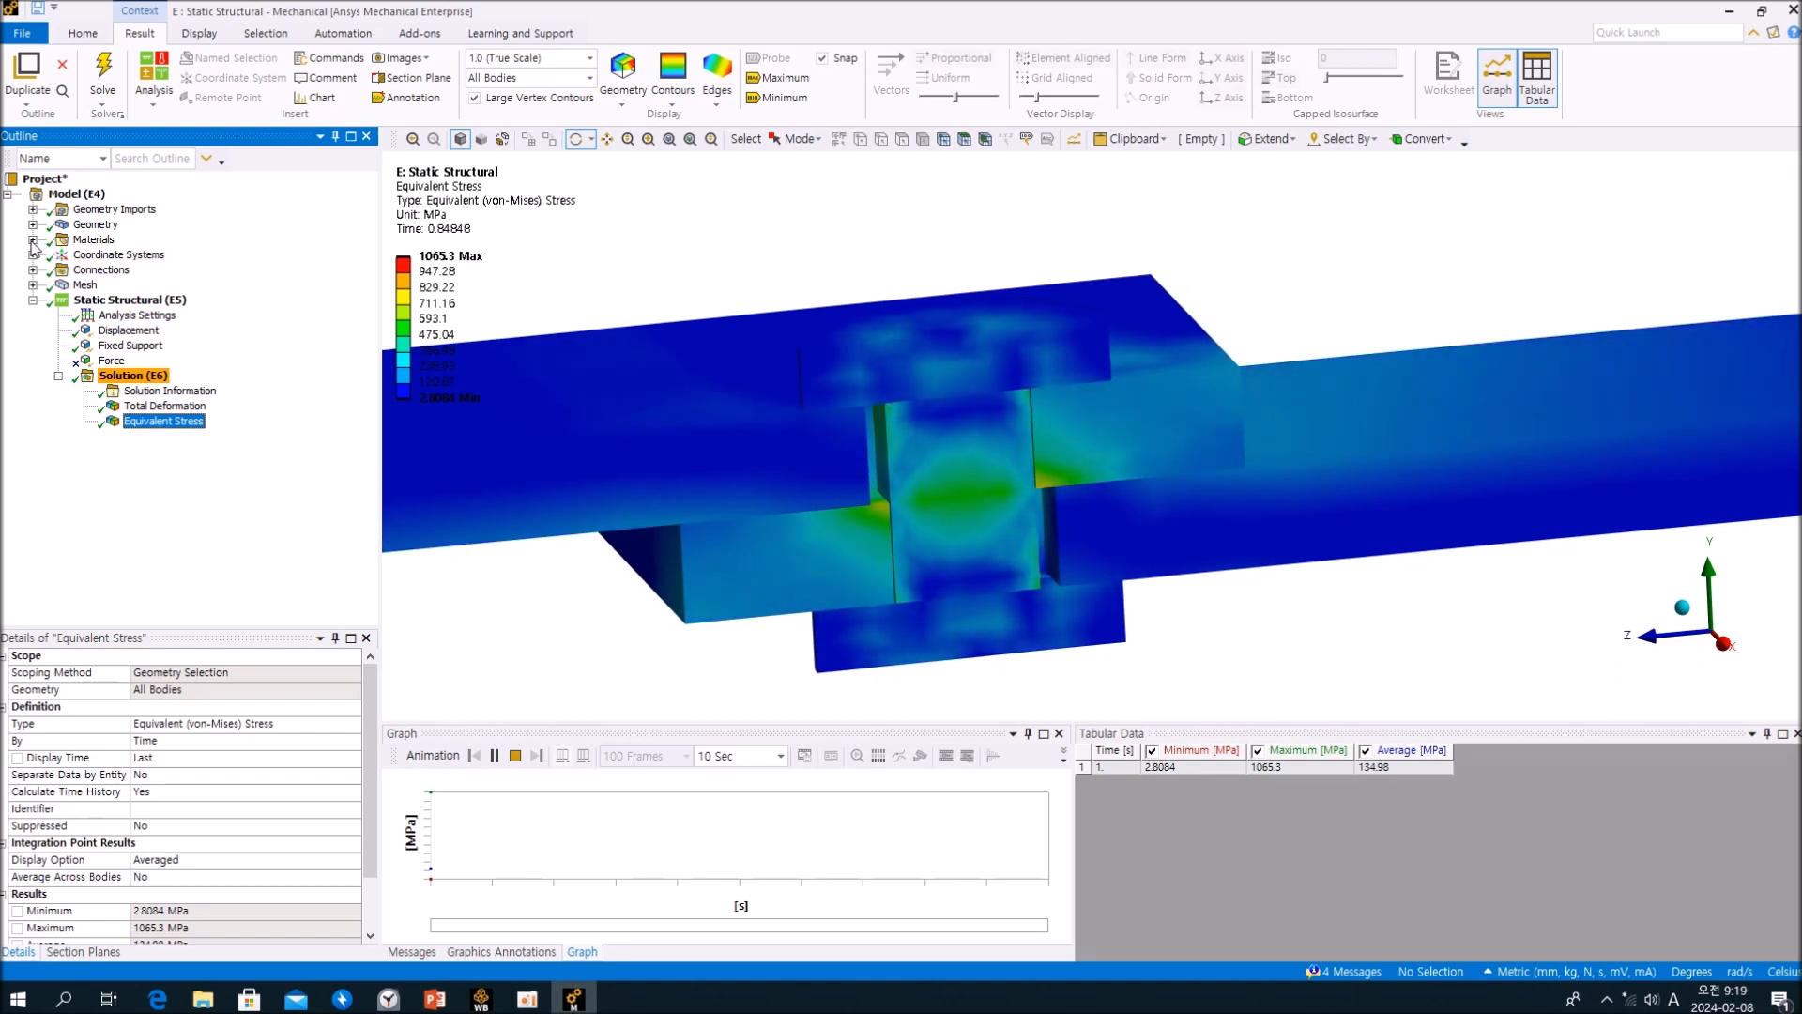
Look up the Structural Steel material data, including its tensile yield and ultimate strengths.
left_click(71, 242)
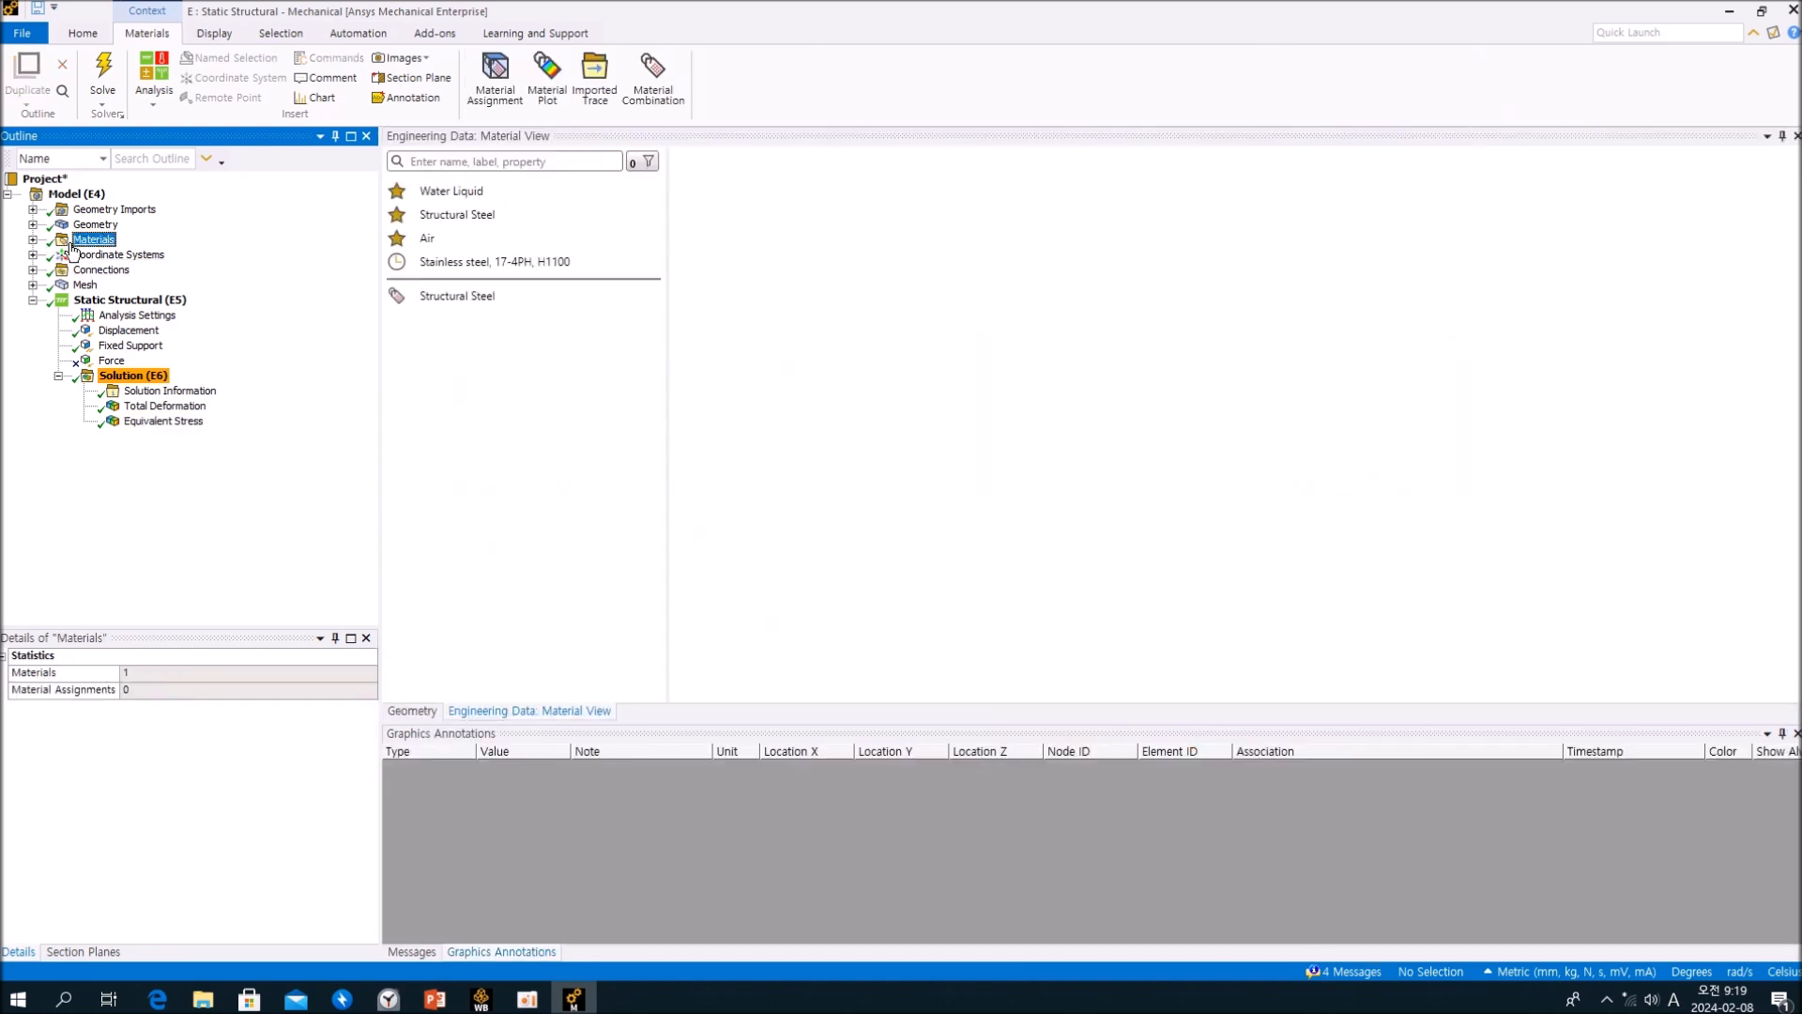
left_click(460, 299)
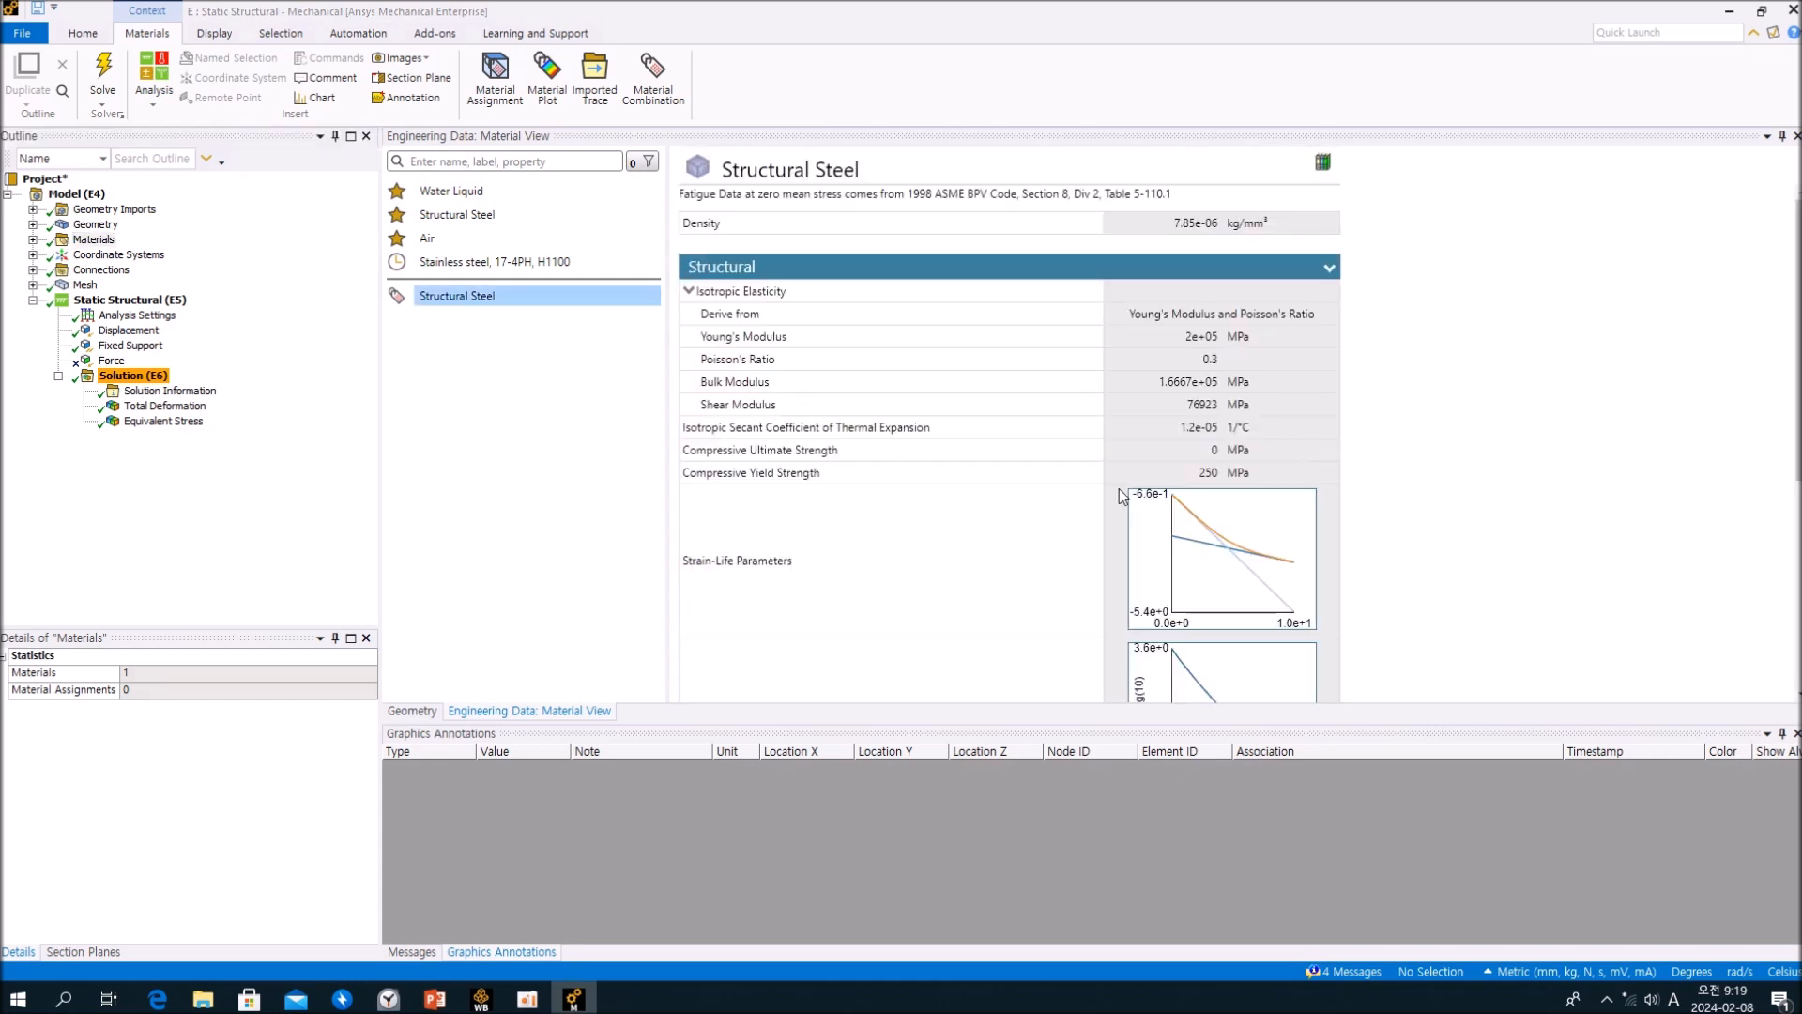
scroll(1282, 508, "down", 5)
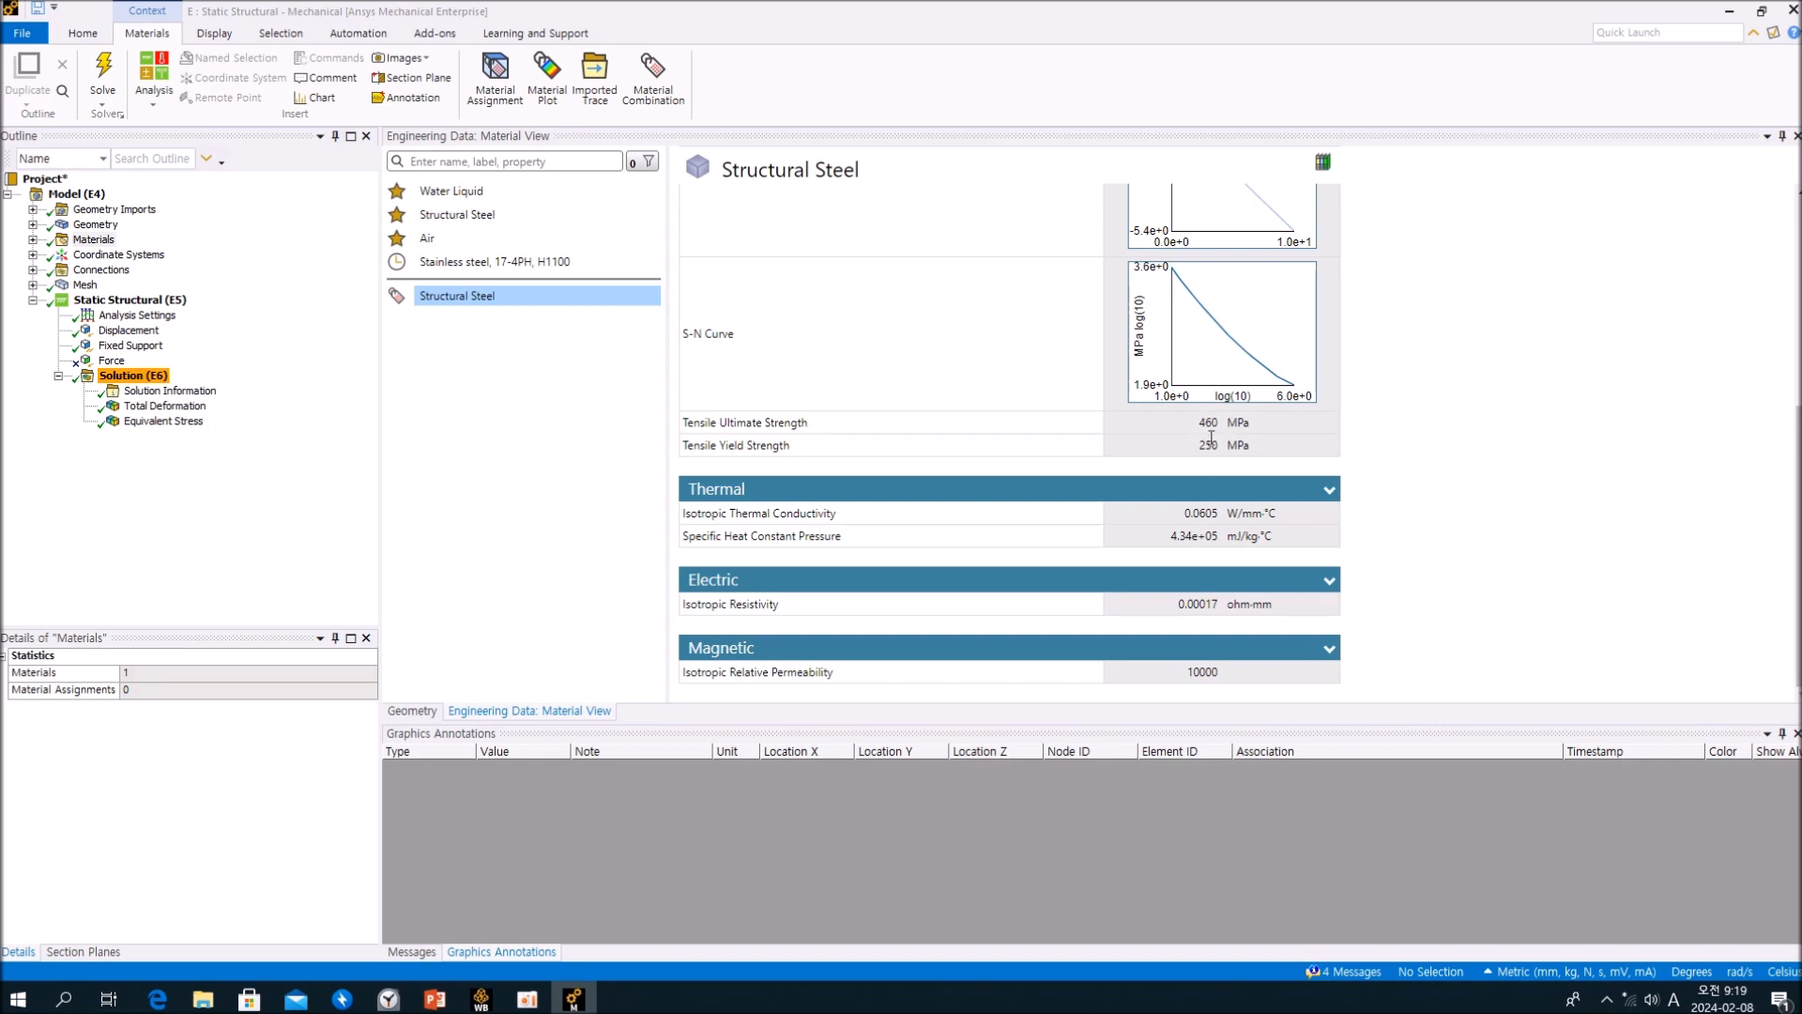
scroll(1210, 443, "up", 1)
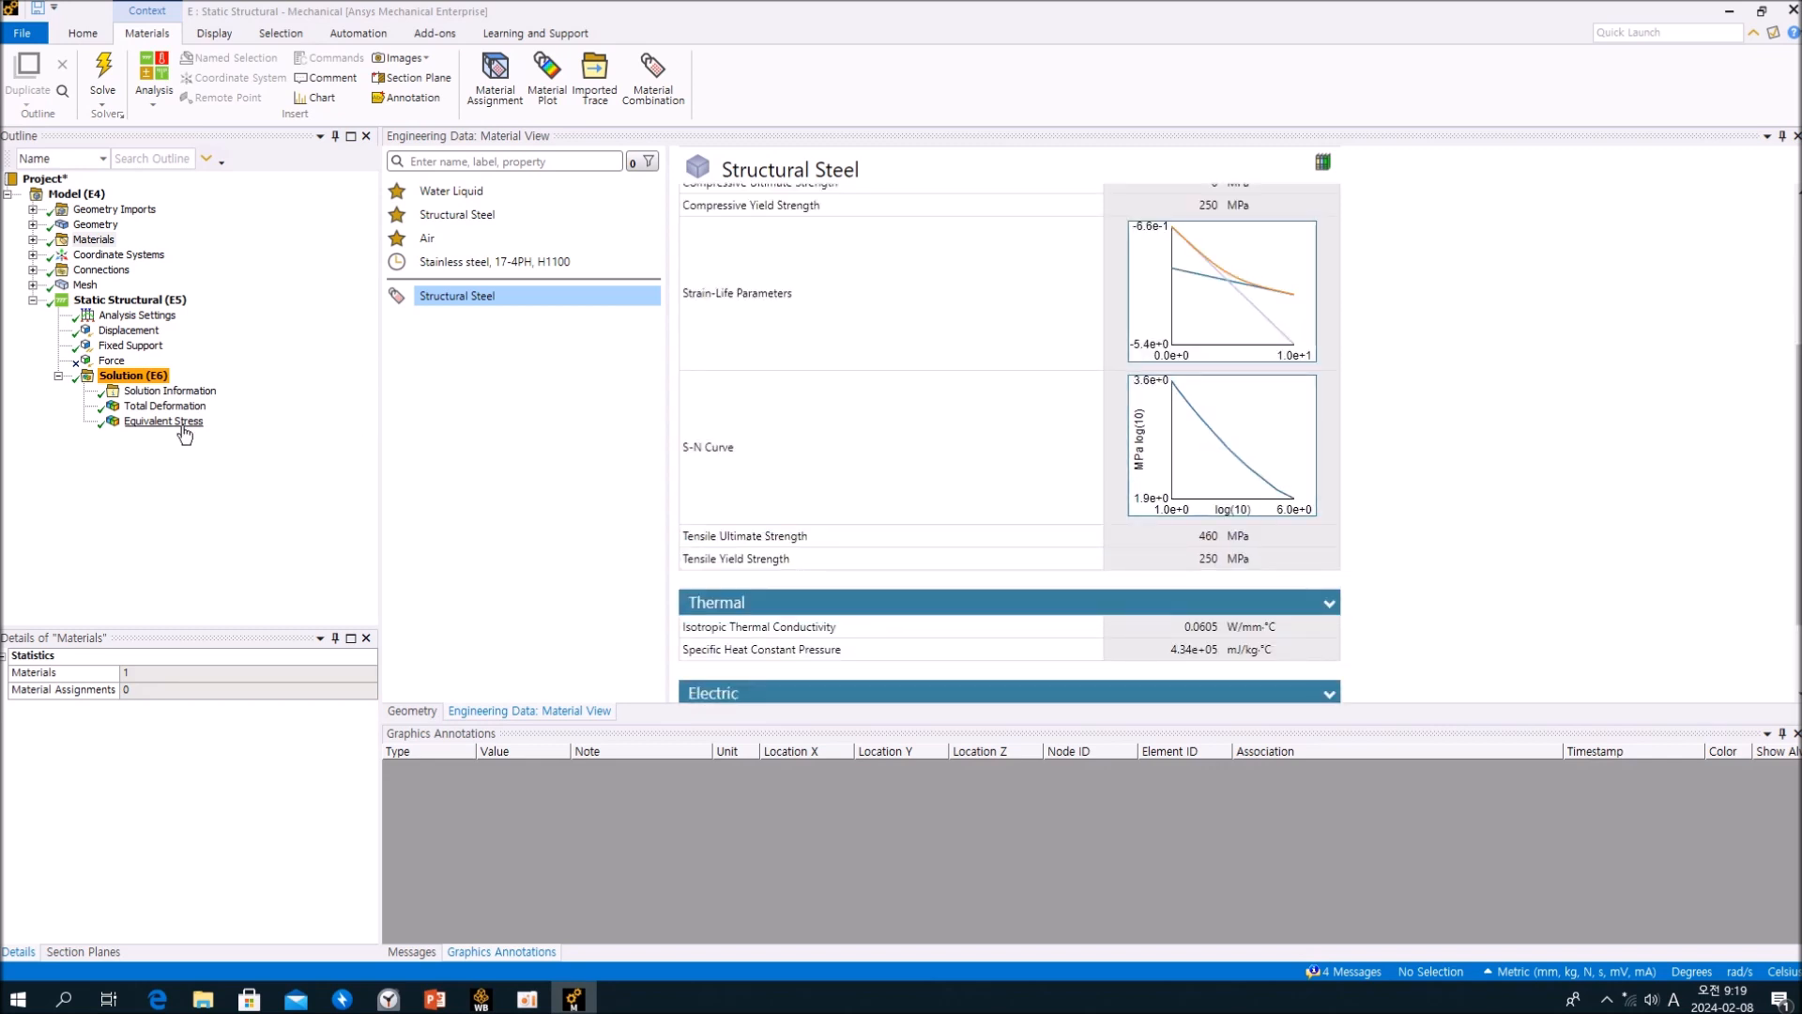
Recheck the Equivalent Stress result and view the material data for Stainless steel, 17-4PH, H1100.
left_click(164, 421)
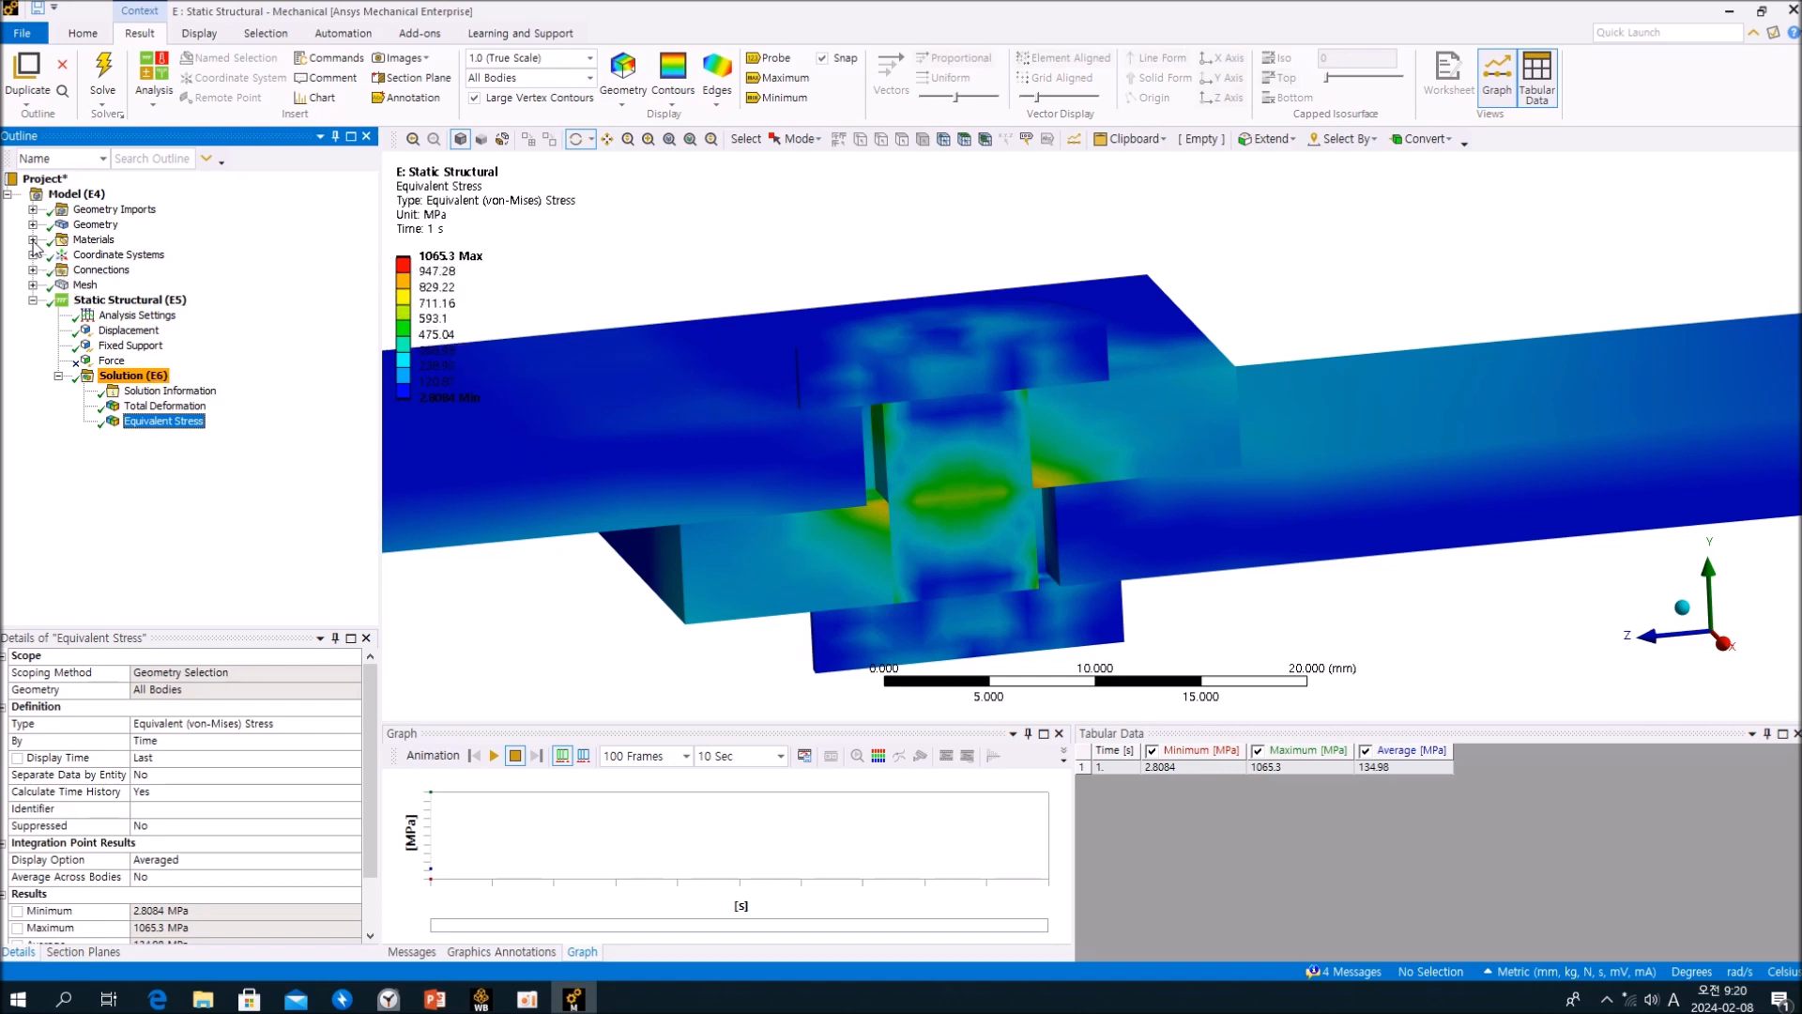
left_click(102, 243)
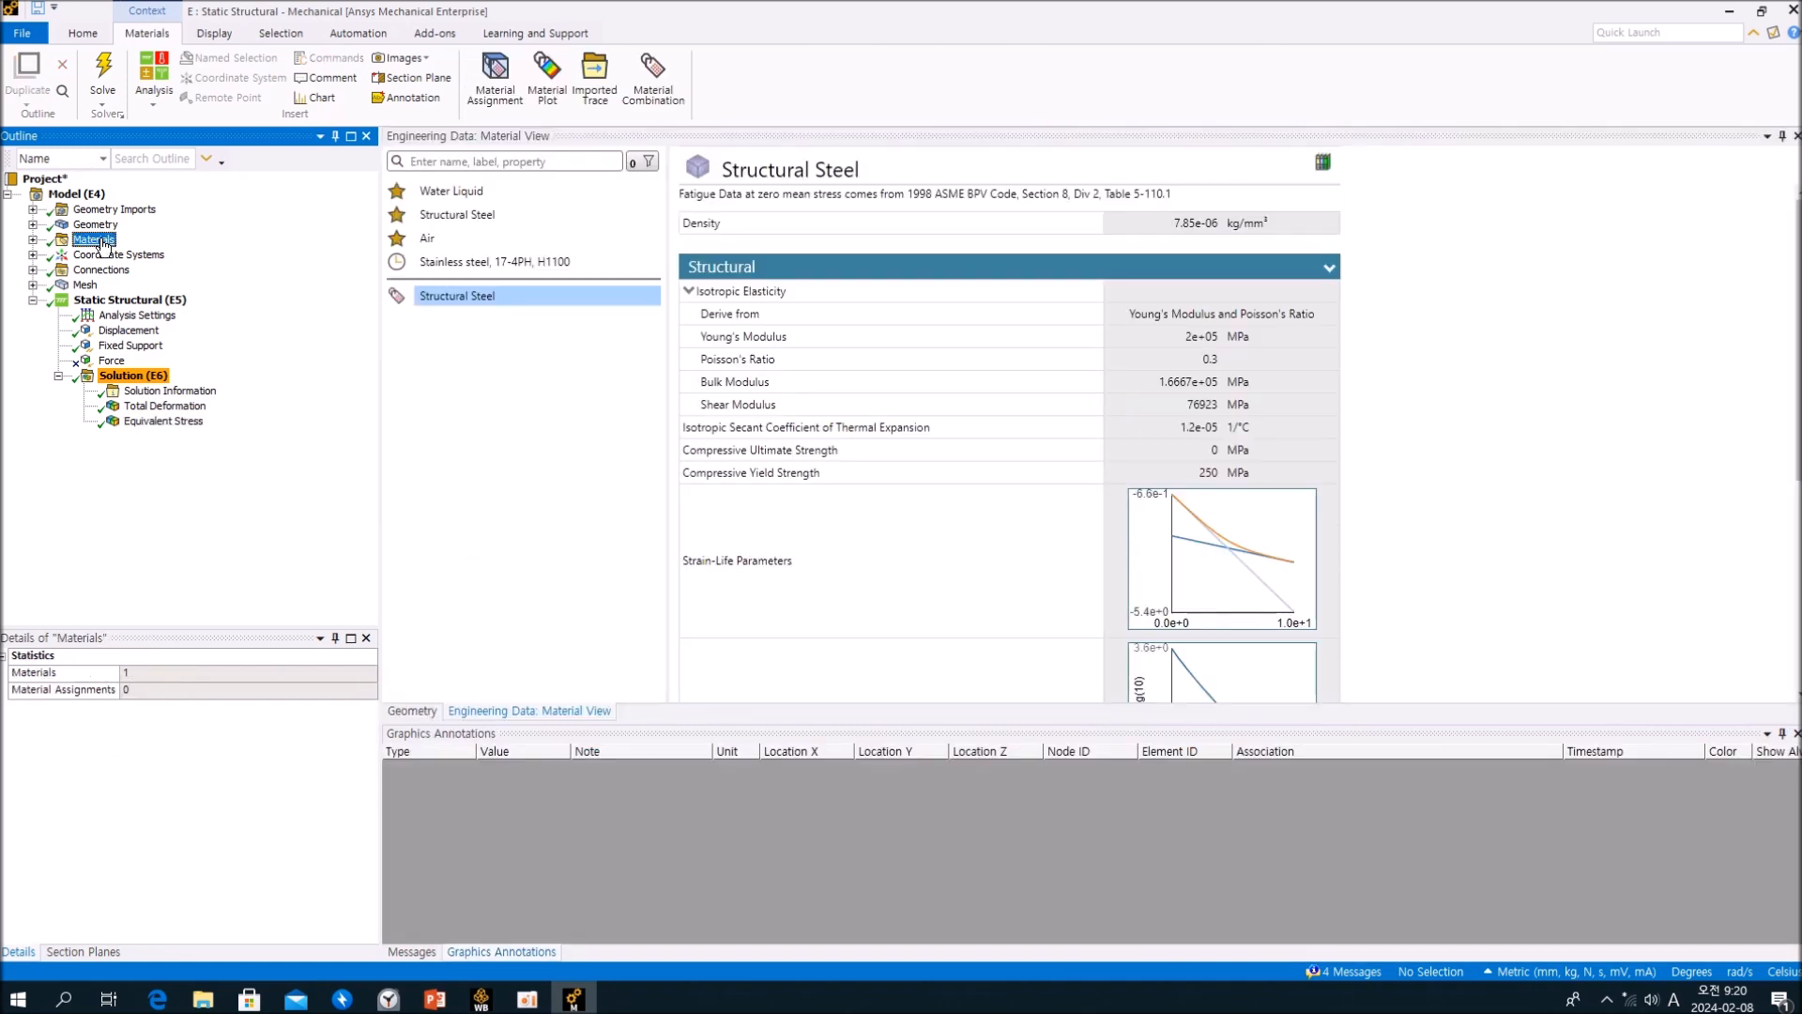
left_click(461, 263)
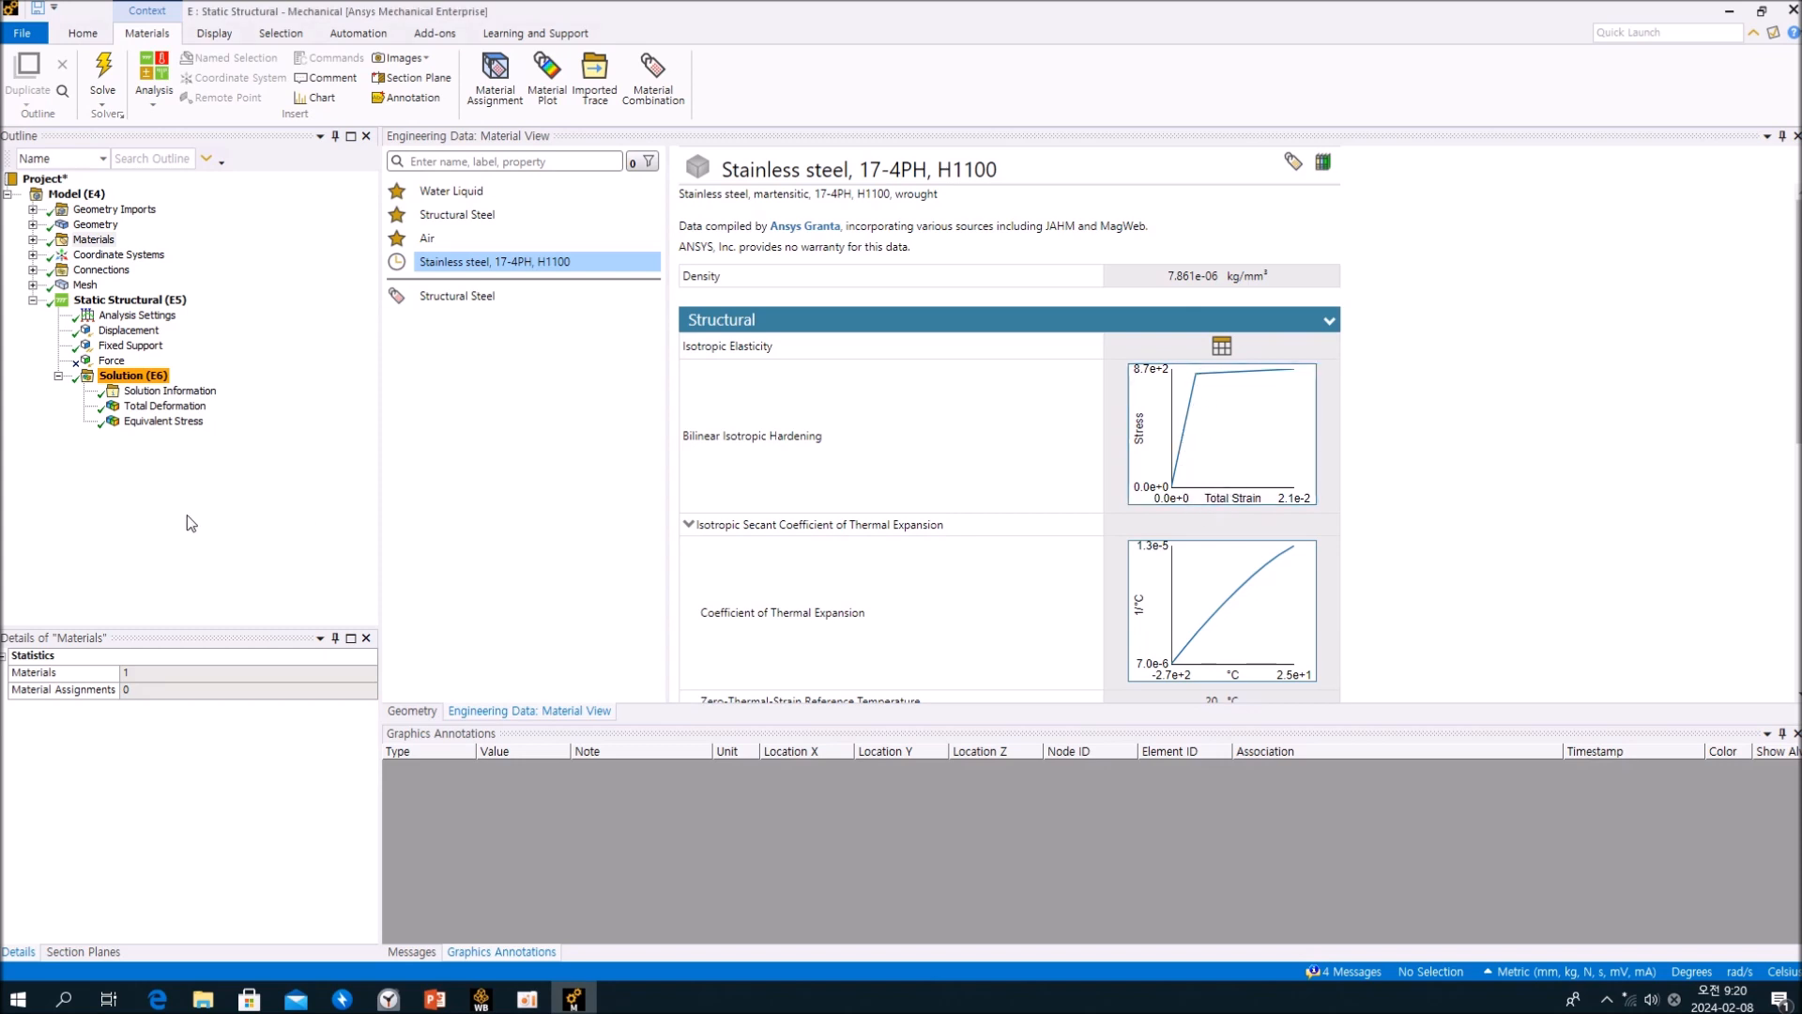
Add an Equivalent Total Strain result for all bodies to the solution and evaluate all results.
left_click(148, 378)
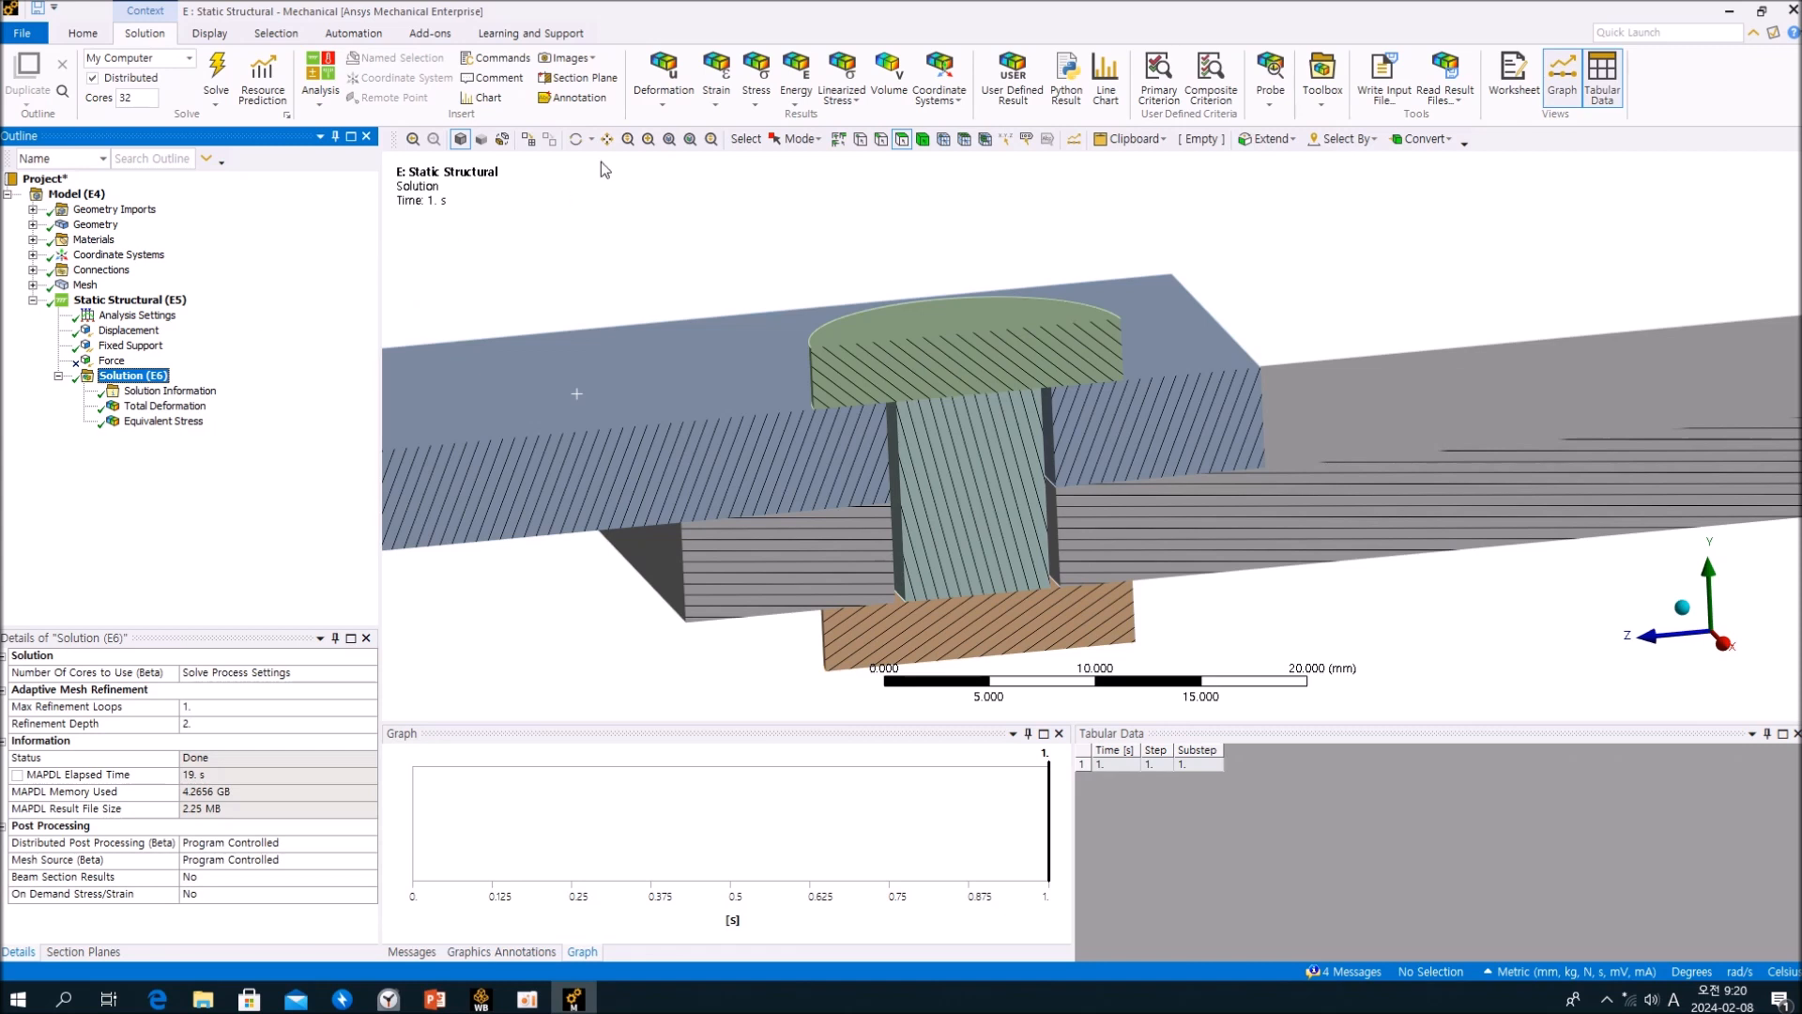
left_click(717, 105)
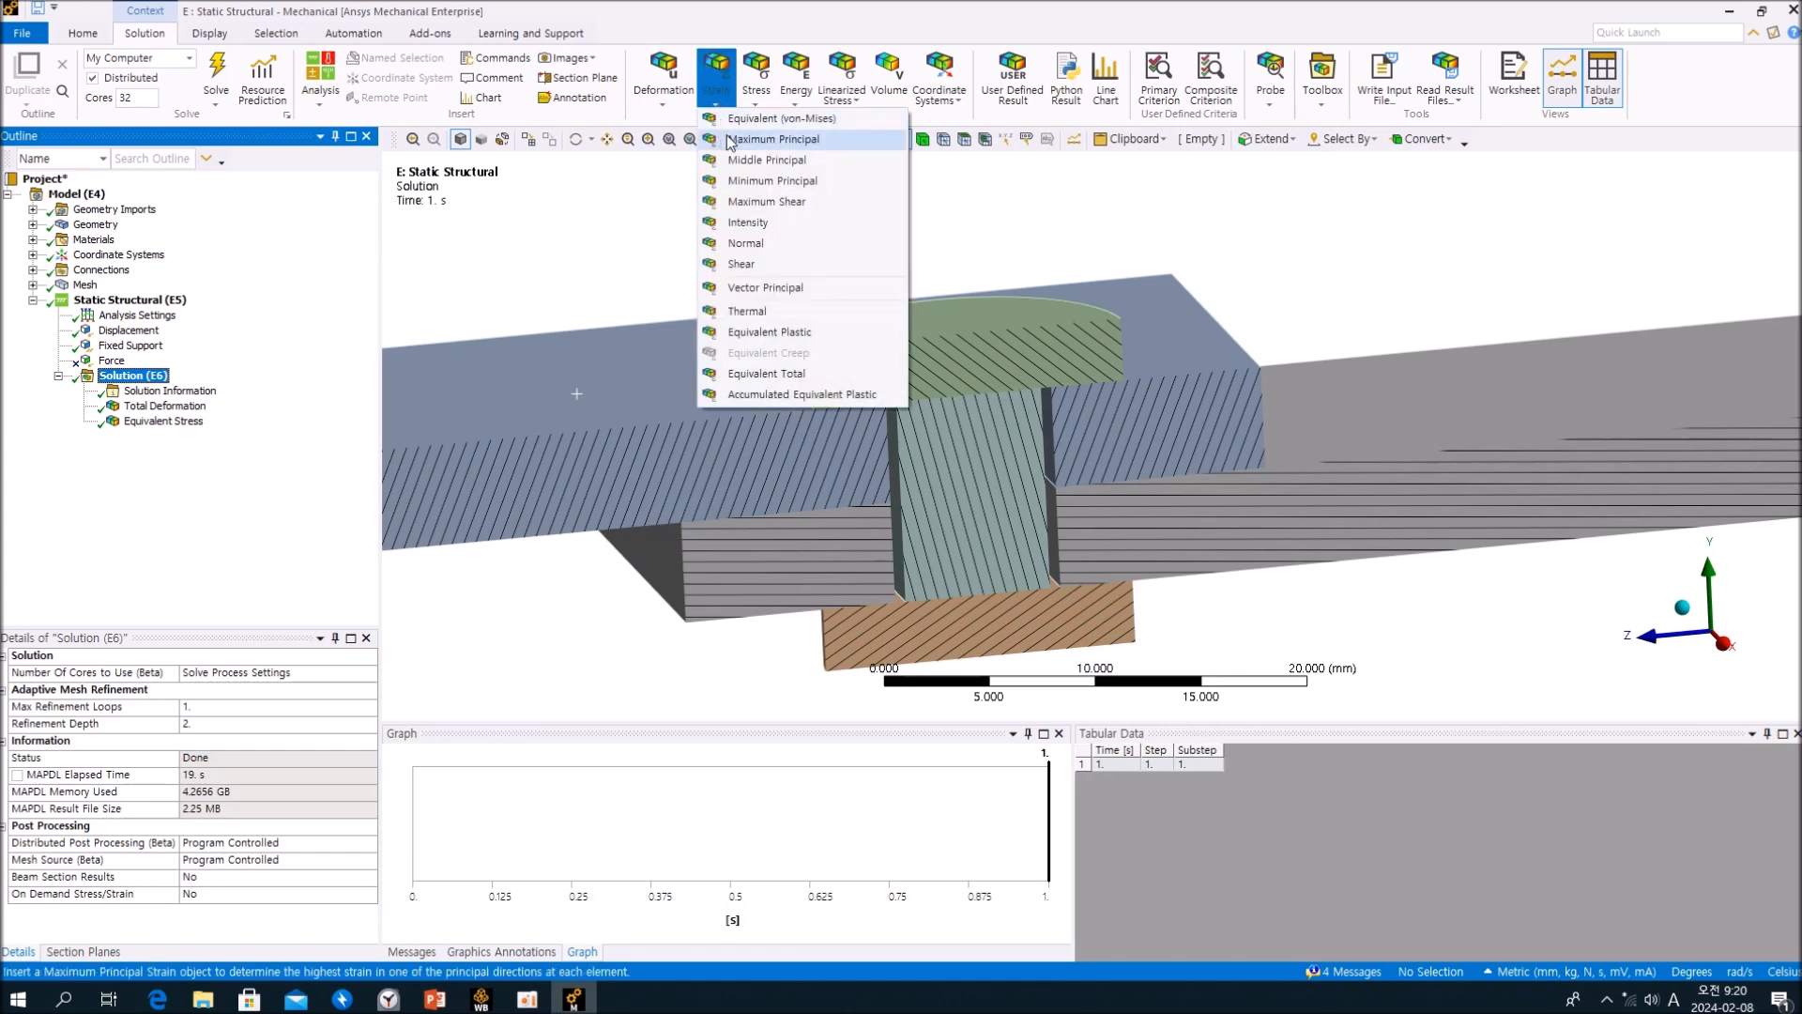
left_click(813, 379)
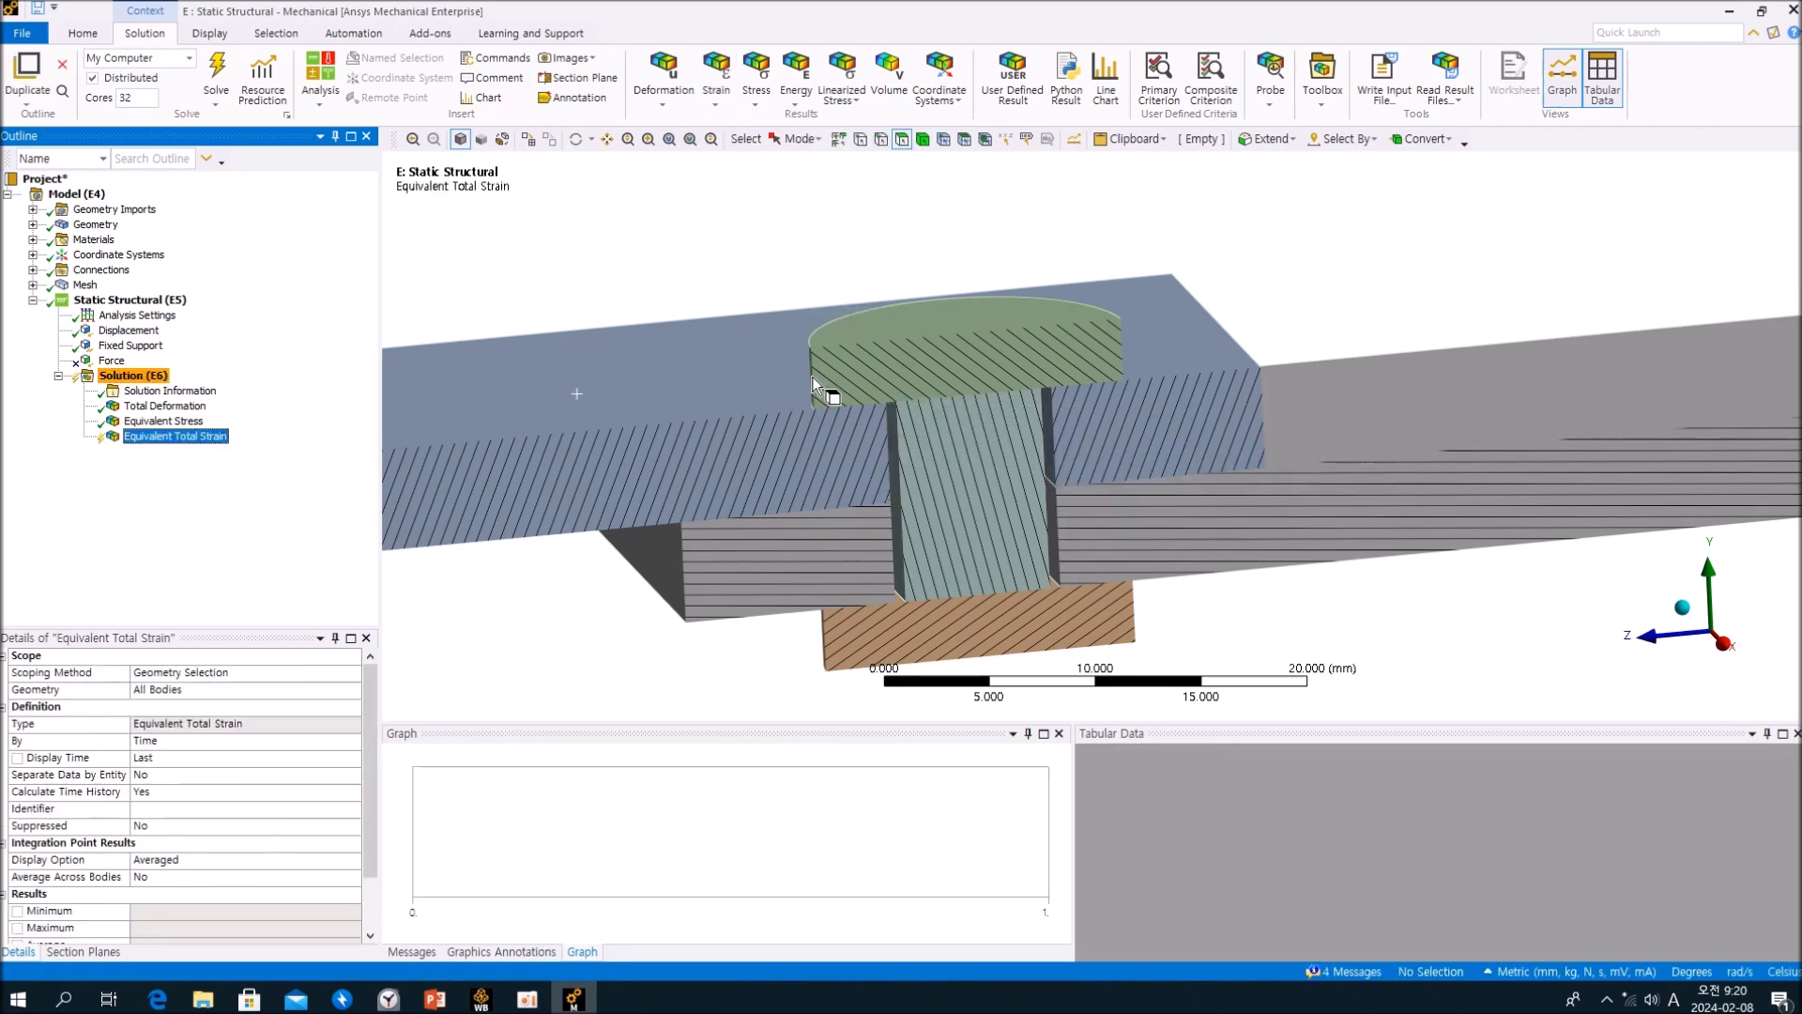
right_click(204, 478)
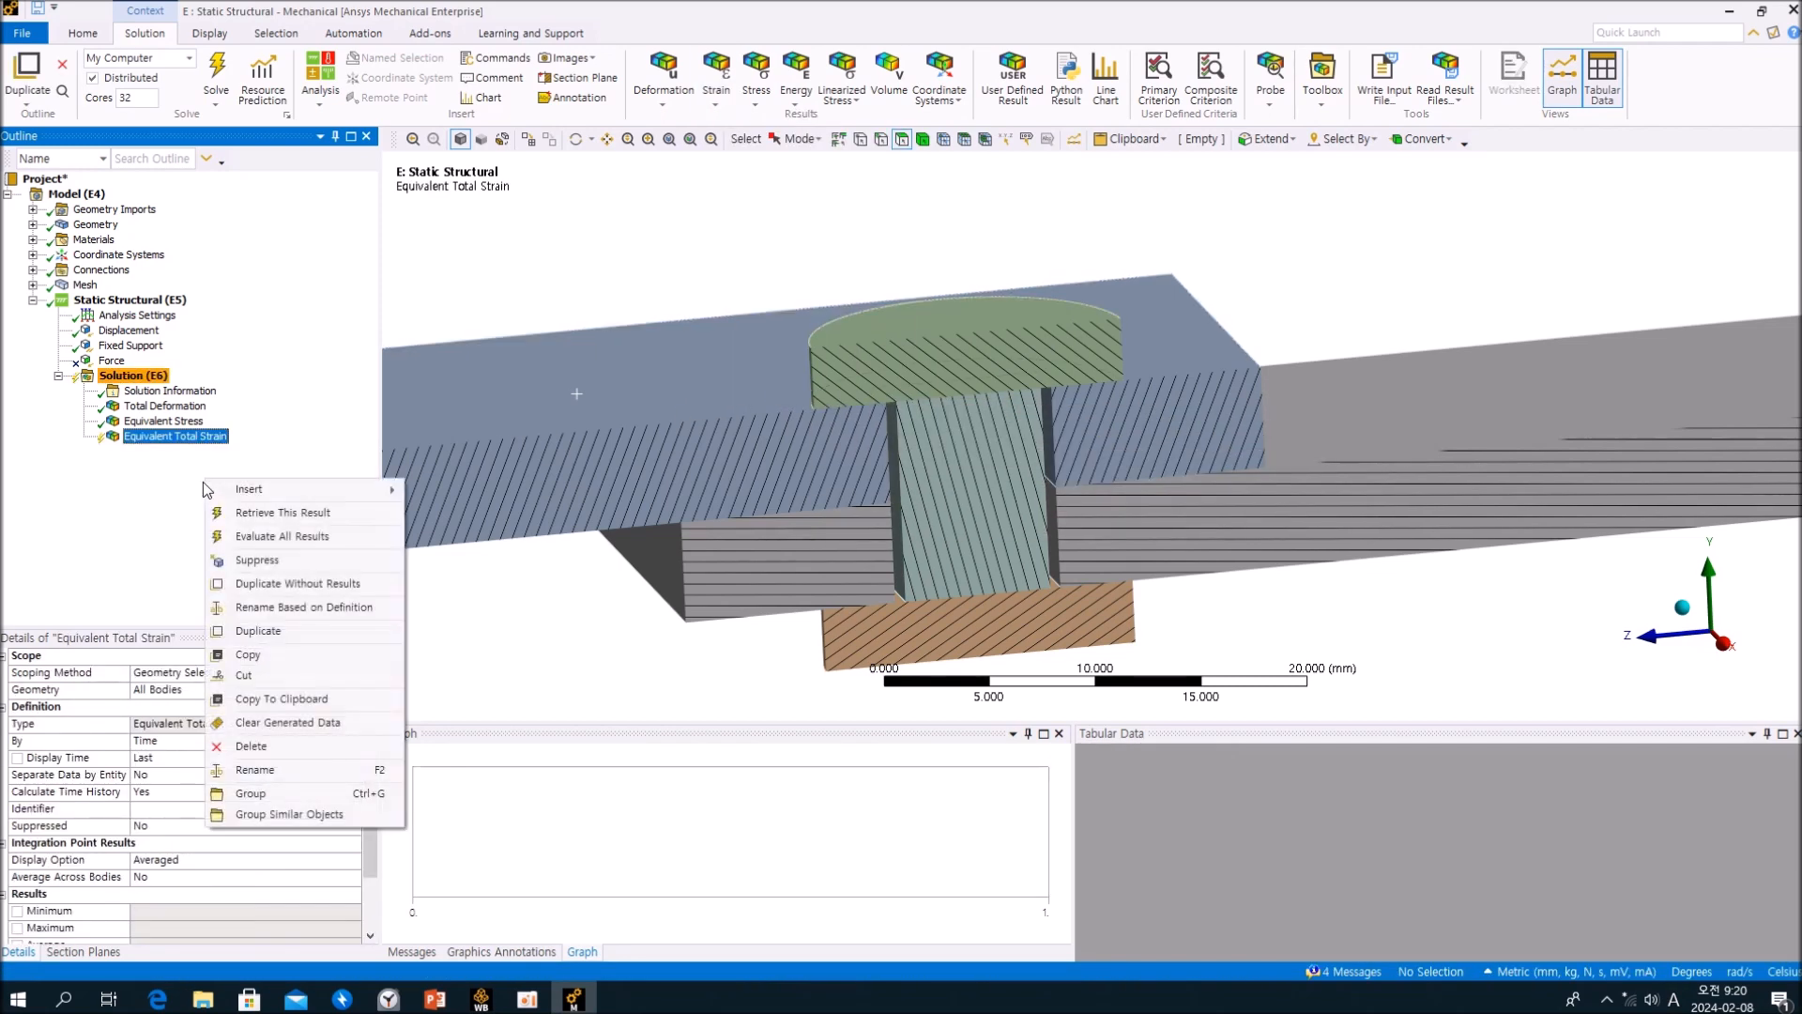
left_click(266, 536)
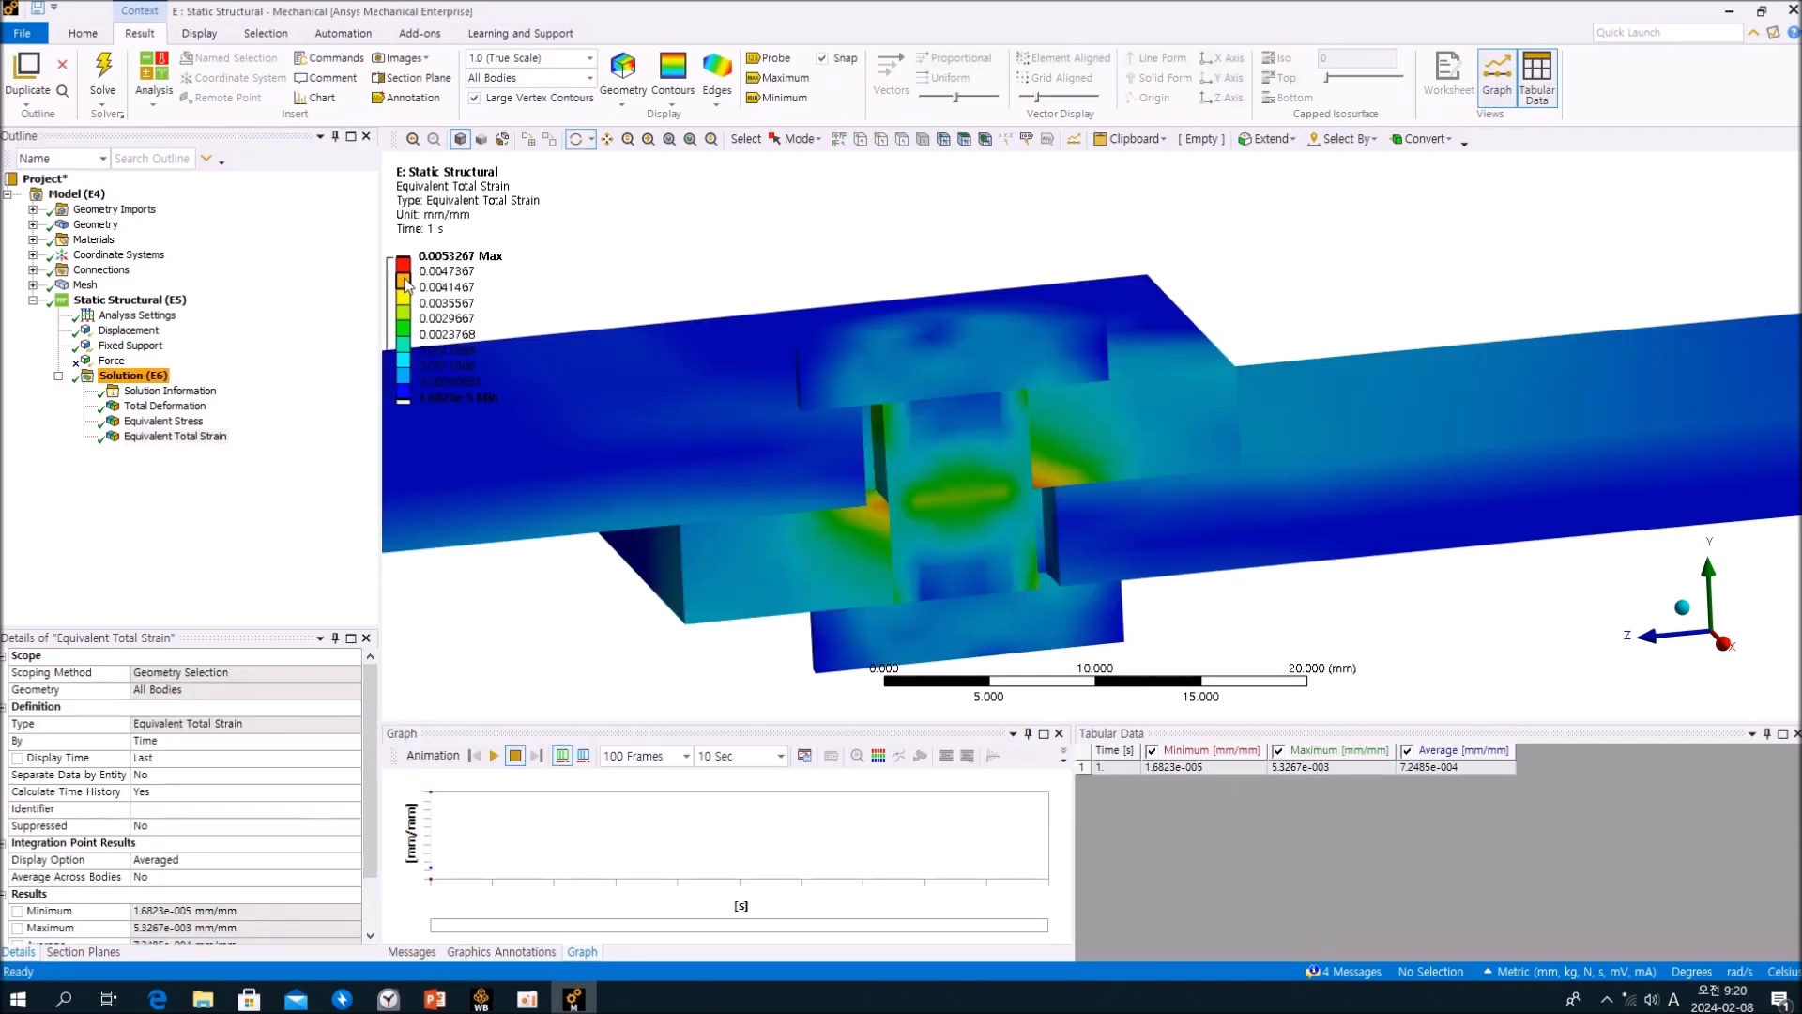
Examine the Equivalent Total Strain distribution in and around the pin from close up.
mouse_move(919, 433)
middle_mouse_down()
mouse_move(942, 406)
mouse_move(942, 428)
middle_mouse_up()
scroll(942, 428, "up", 2)
scroll(1018, 340, "down", 2)
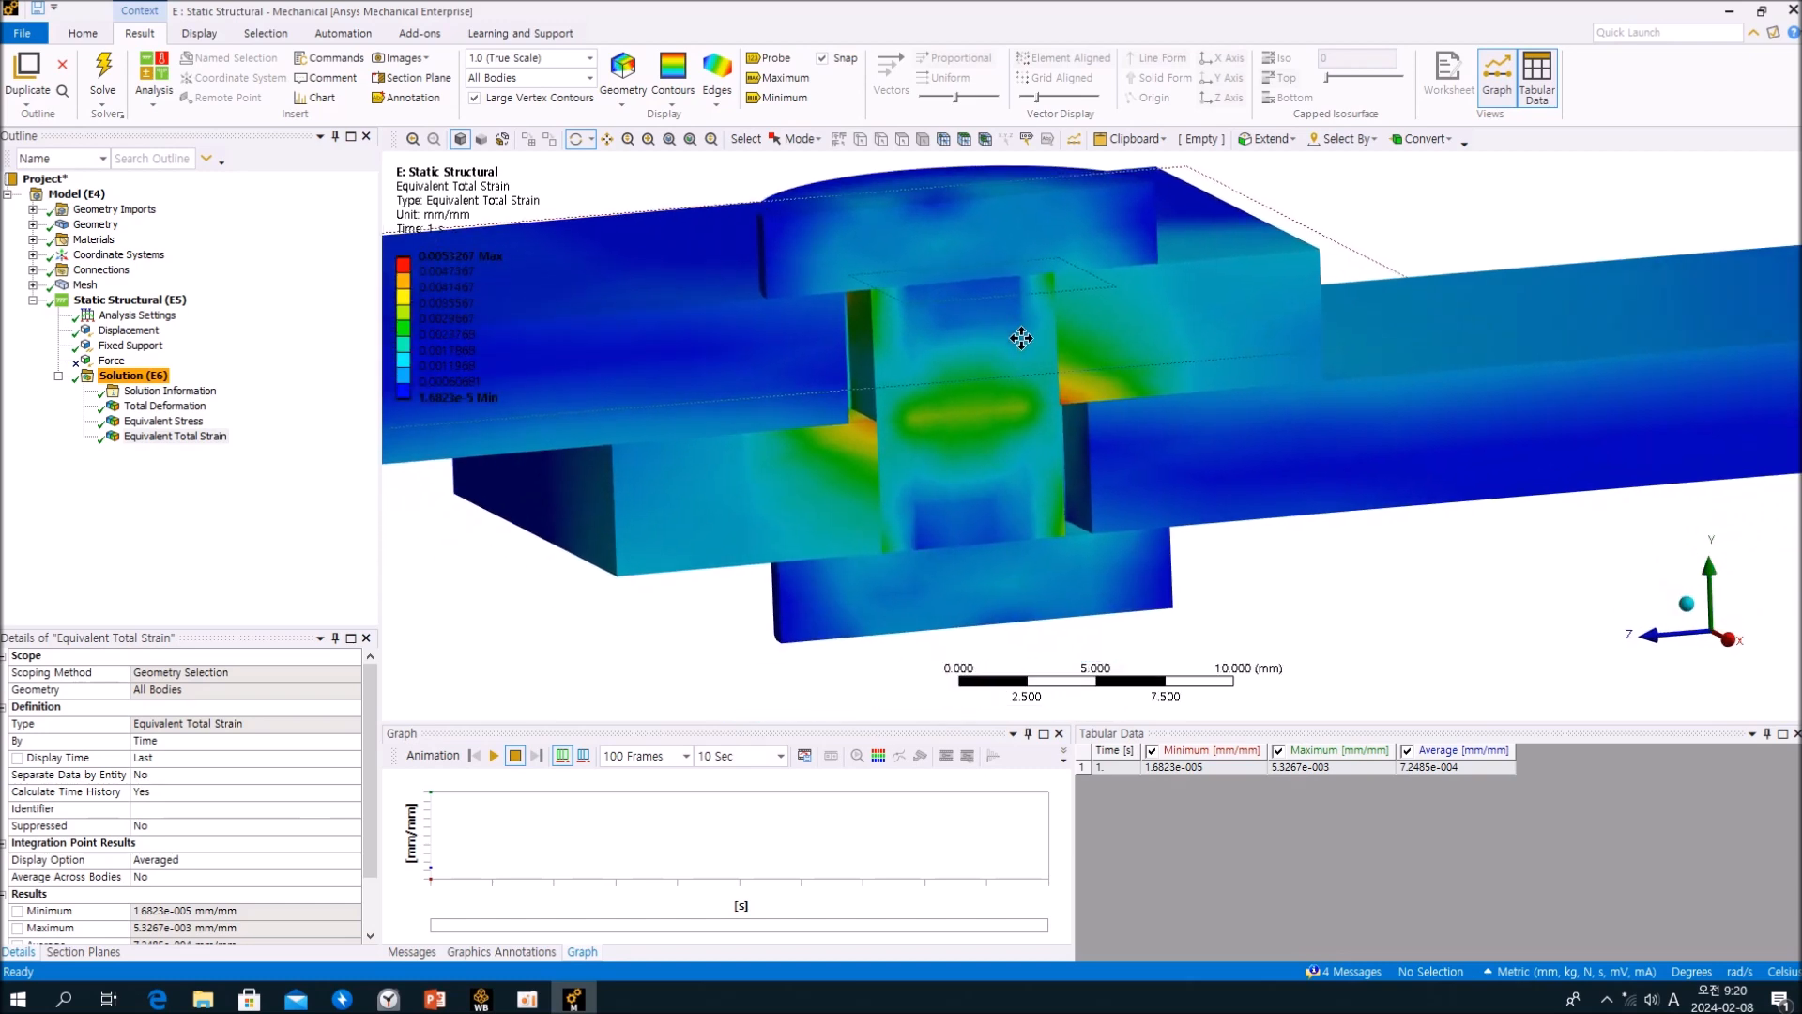
left_click(293, 545)
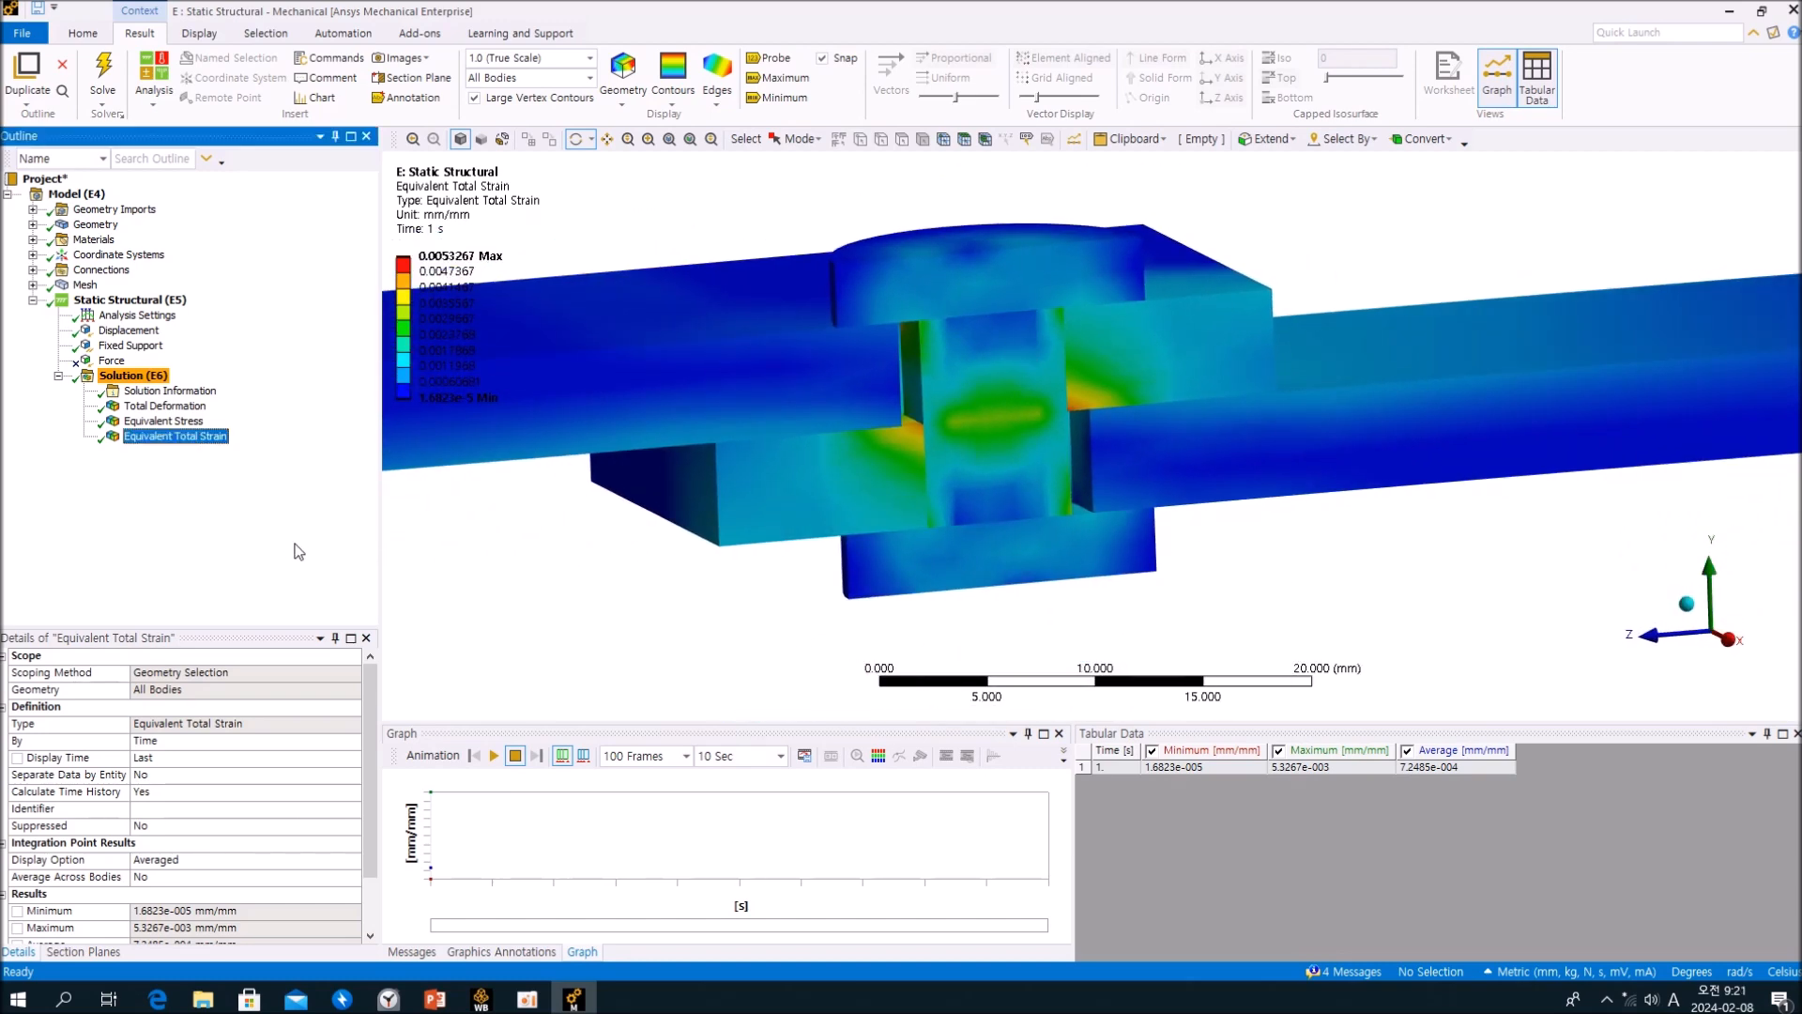
Switch to Workbench and open the engineering data sources from the 3d Static Structural system's Engineering Data.
mouse_move(573, 1001)
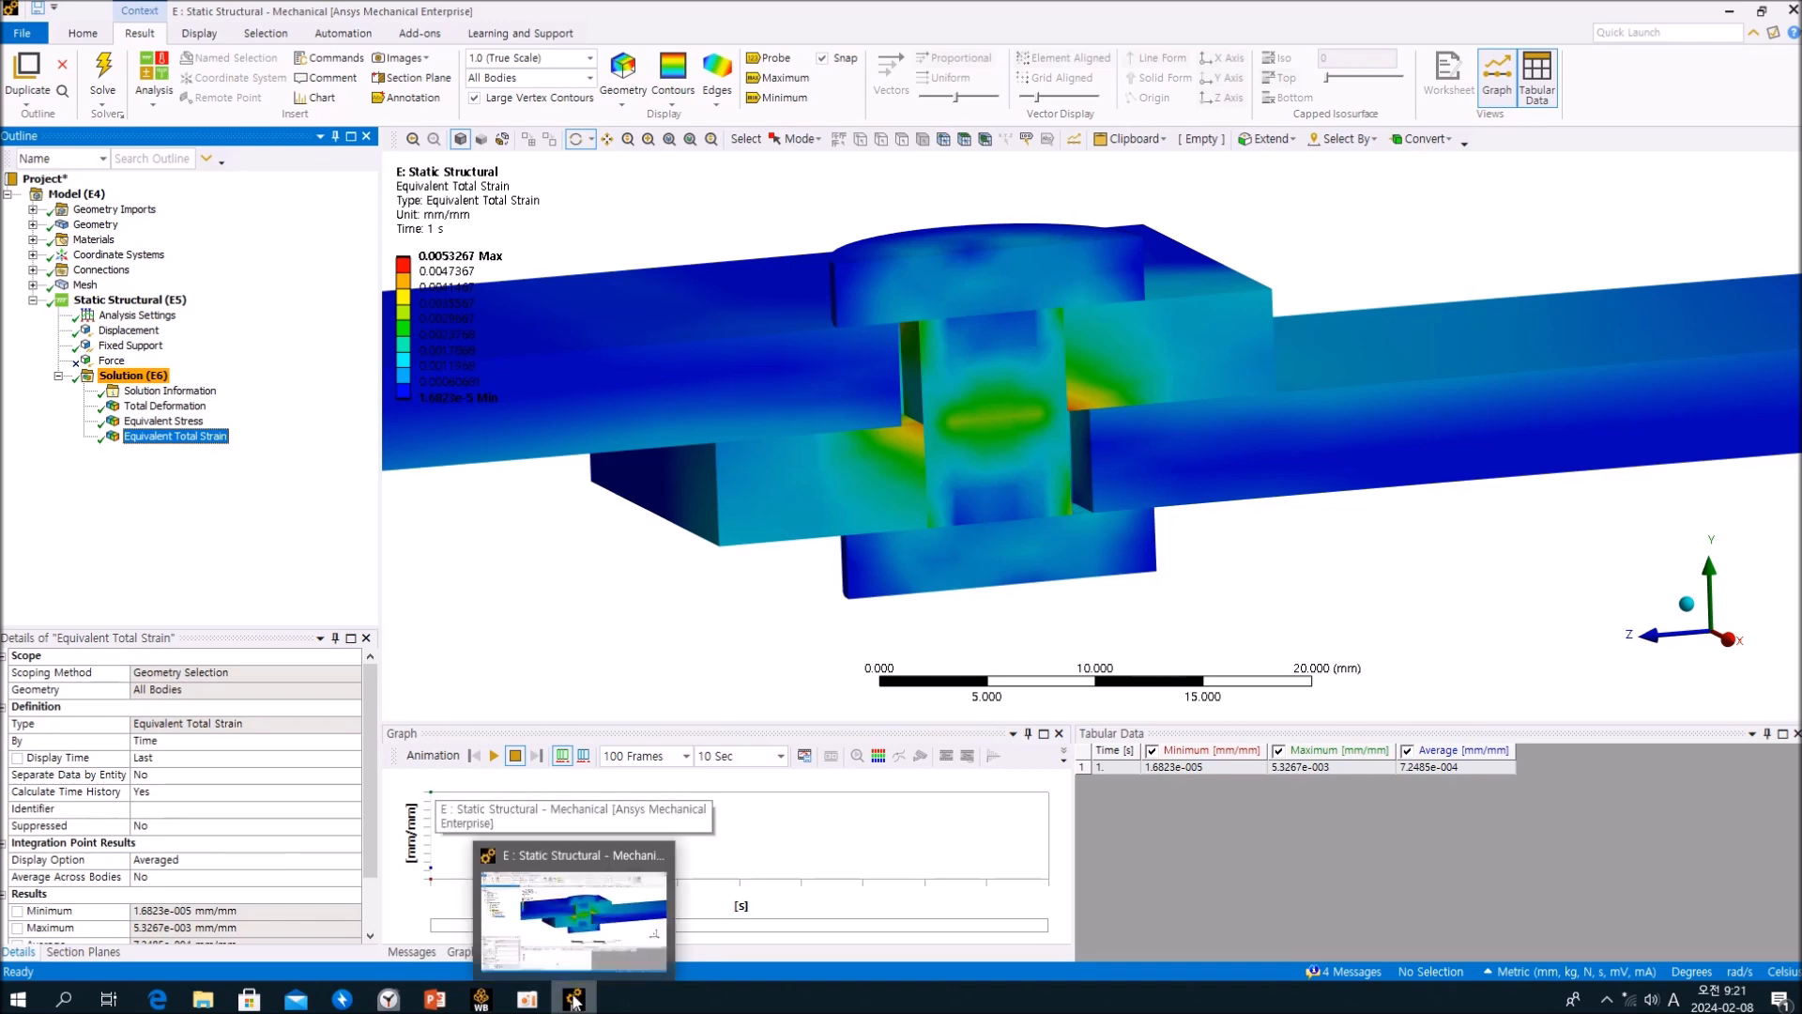
left_click(572, 1001)
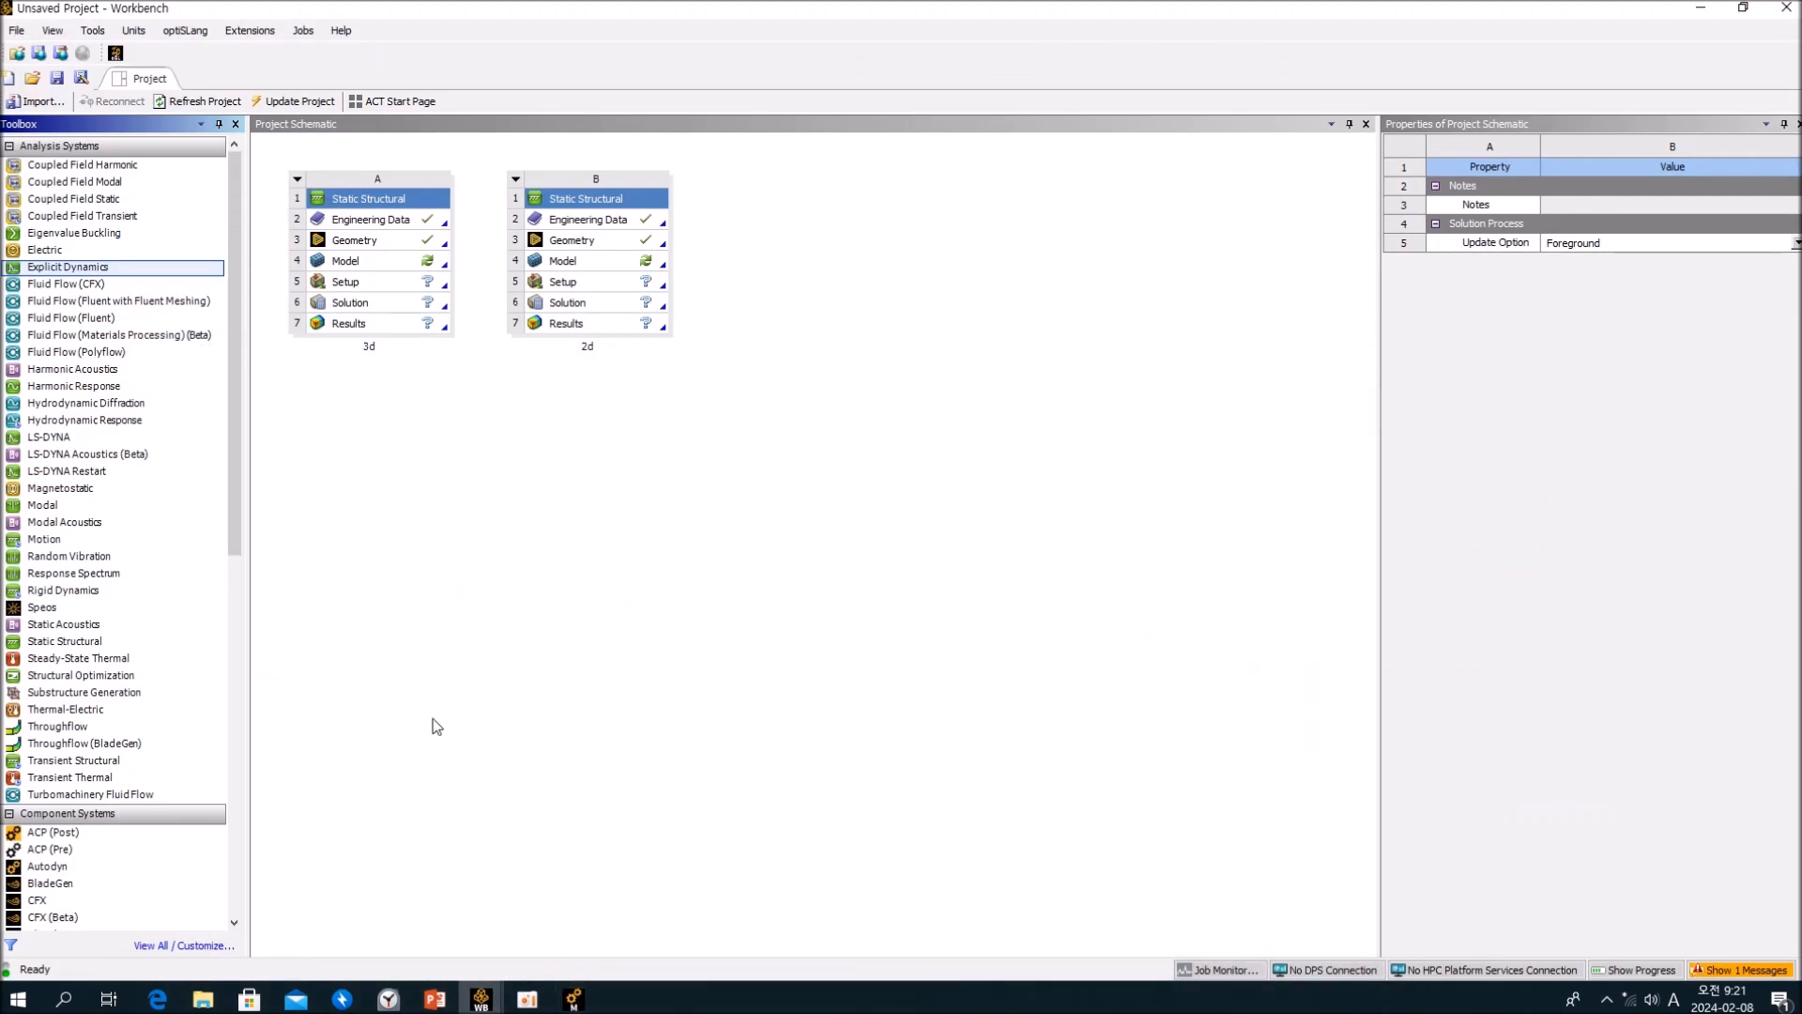
left_click(483, 478)
double_click(376, 218)
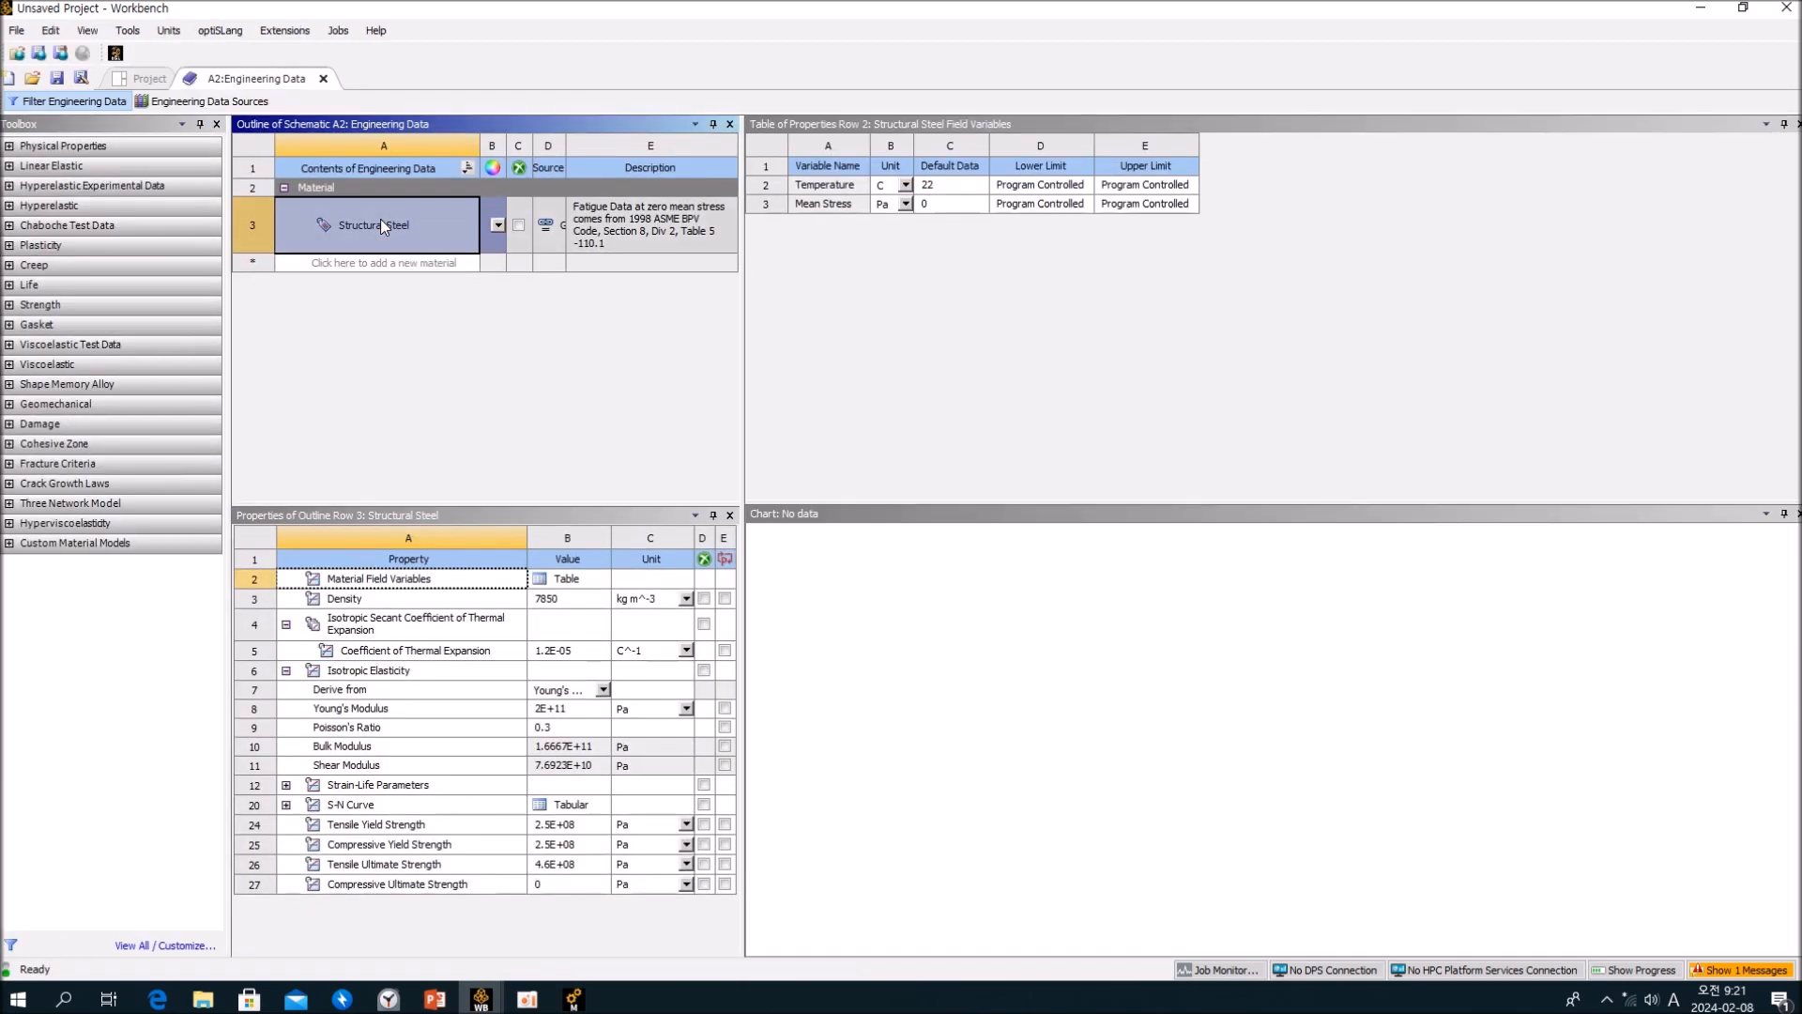
left_click(250, 103)
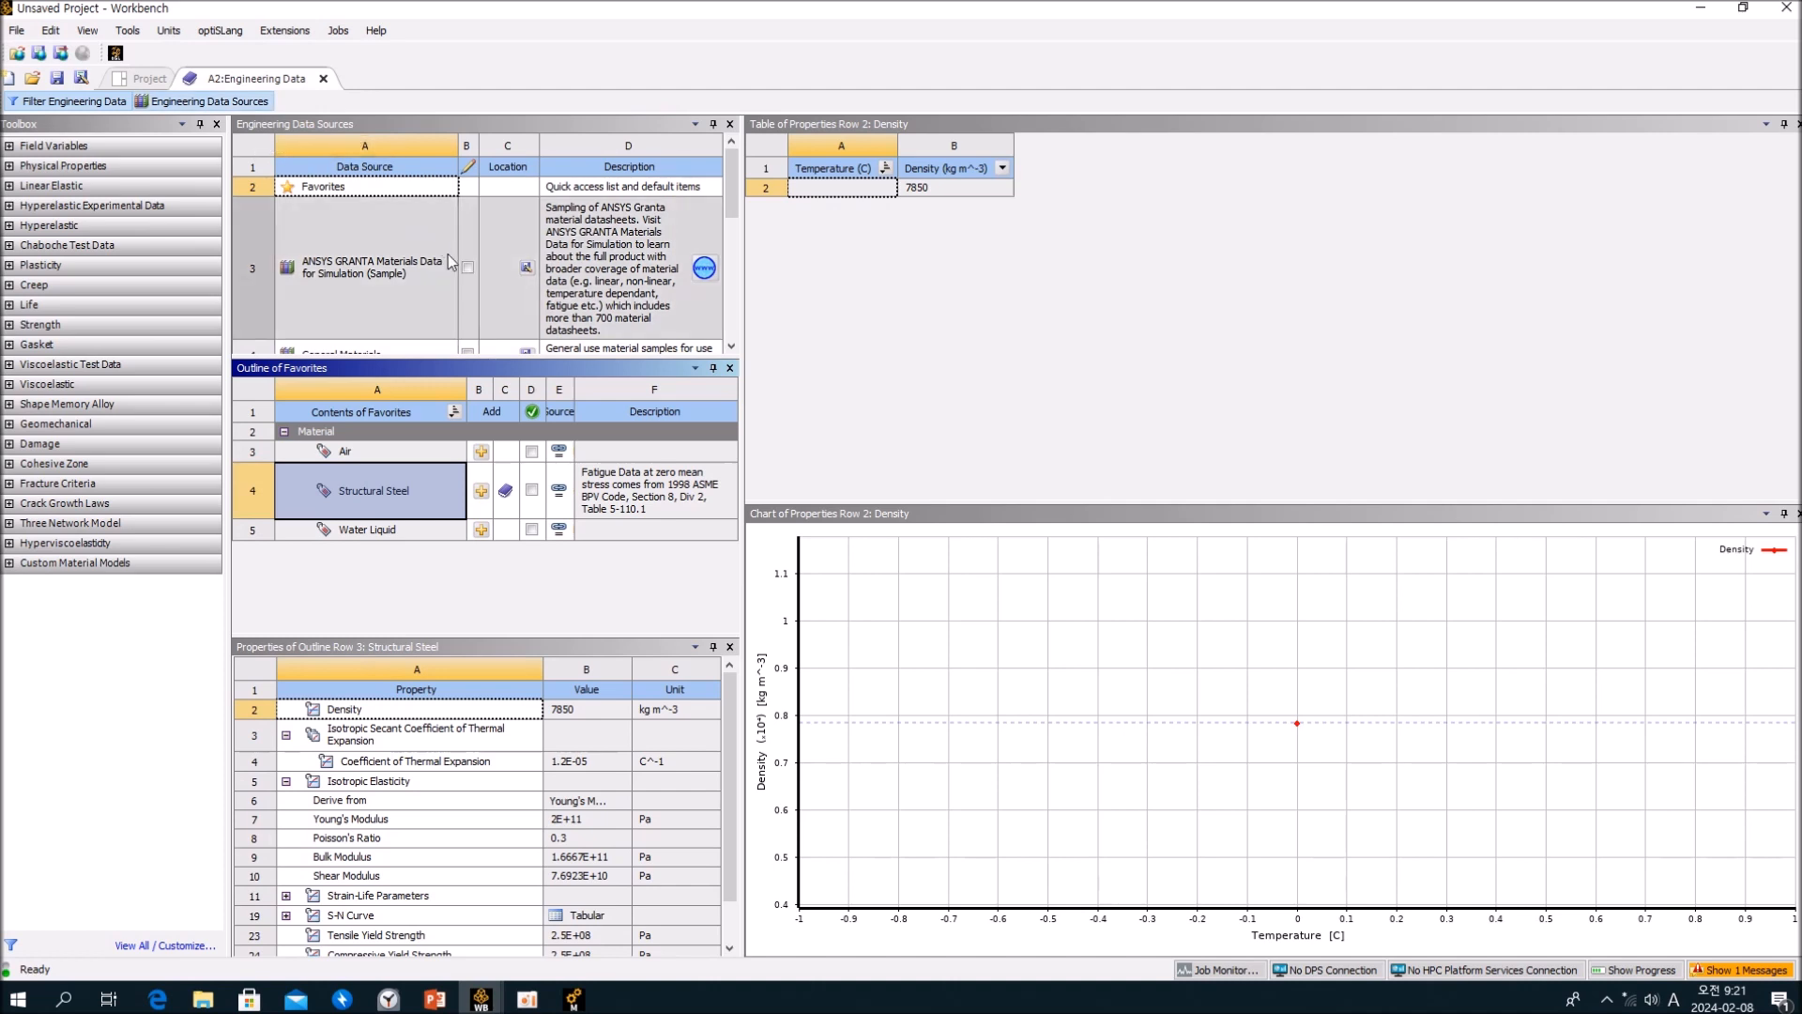
Display the Bilinear Isotropic Hardening curve of Structural Steel NL from the General Non-linear Materials library.
left_click_drag(737, 187, 735, 249)
left_click(372, 302)
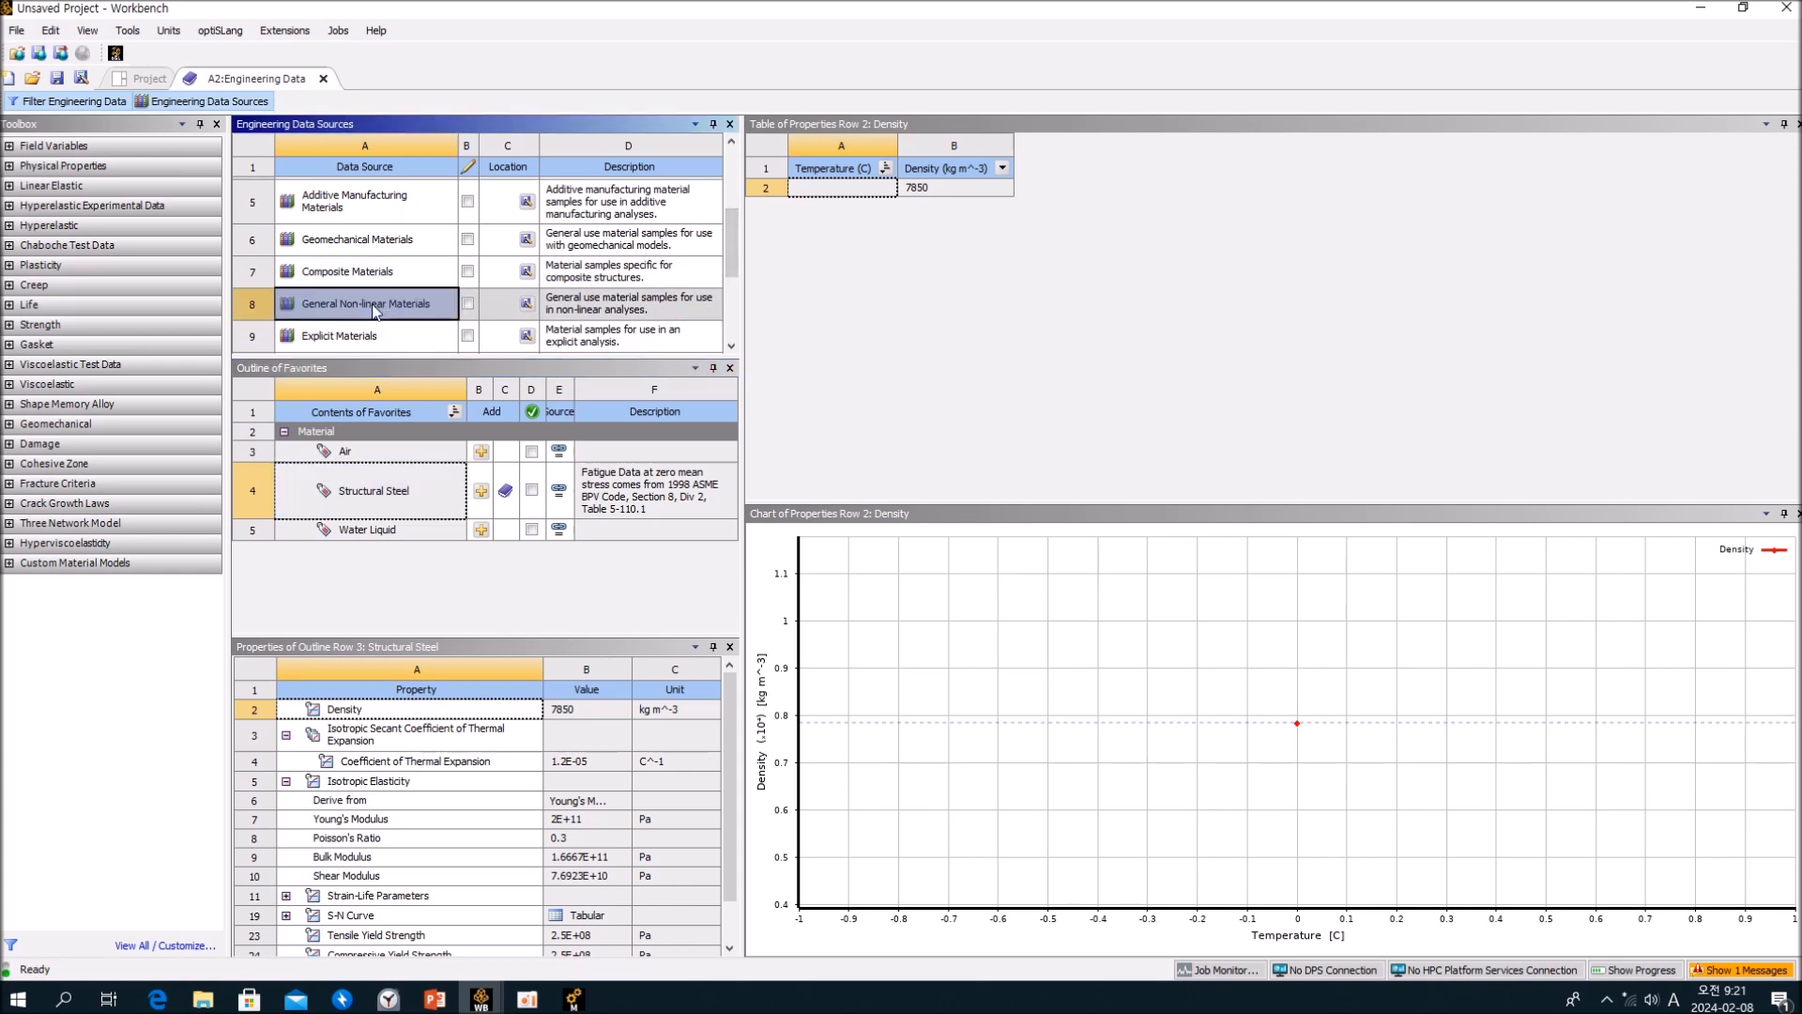
left_click_drag(731, 470, 730, 527)
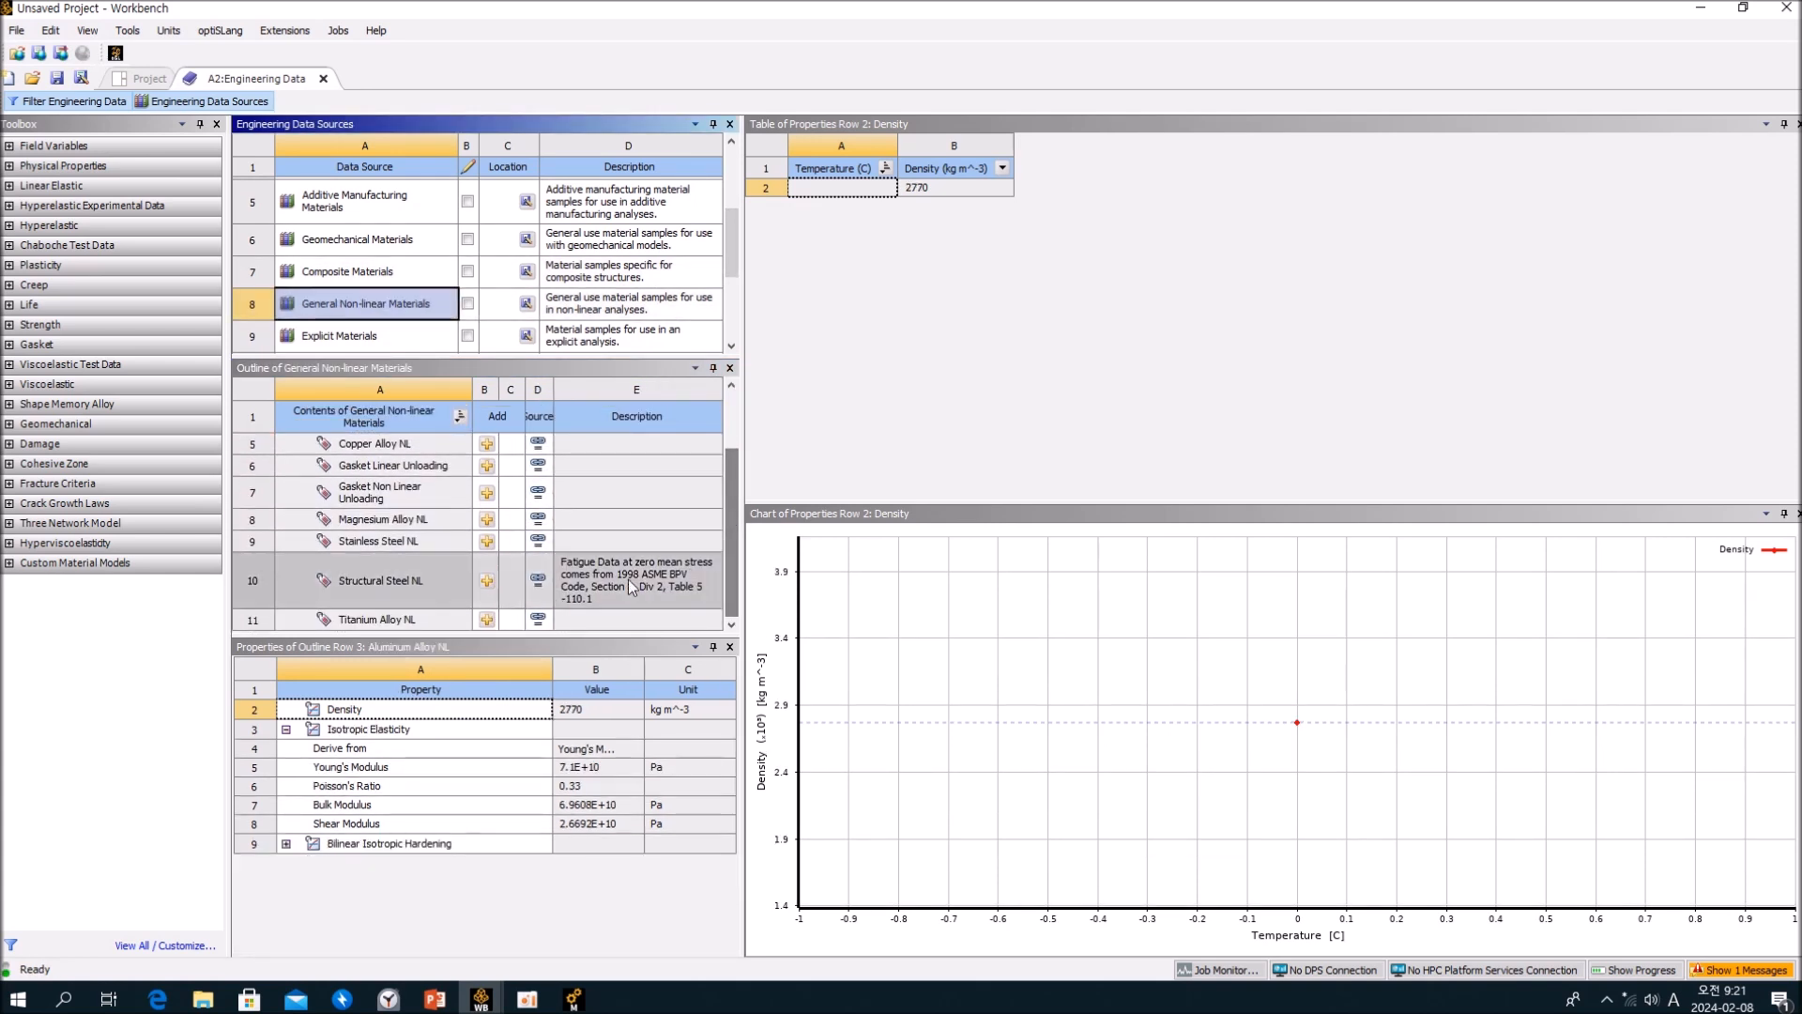
left_click(435, 579)
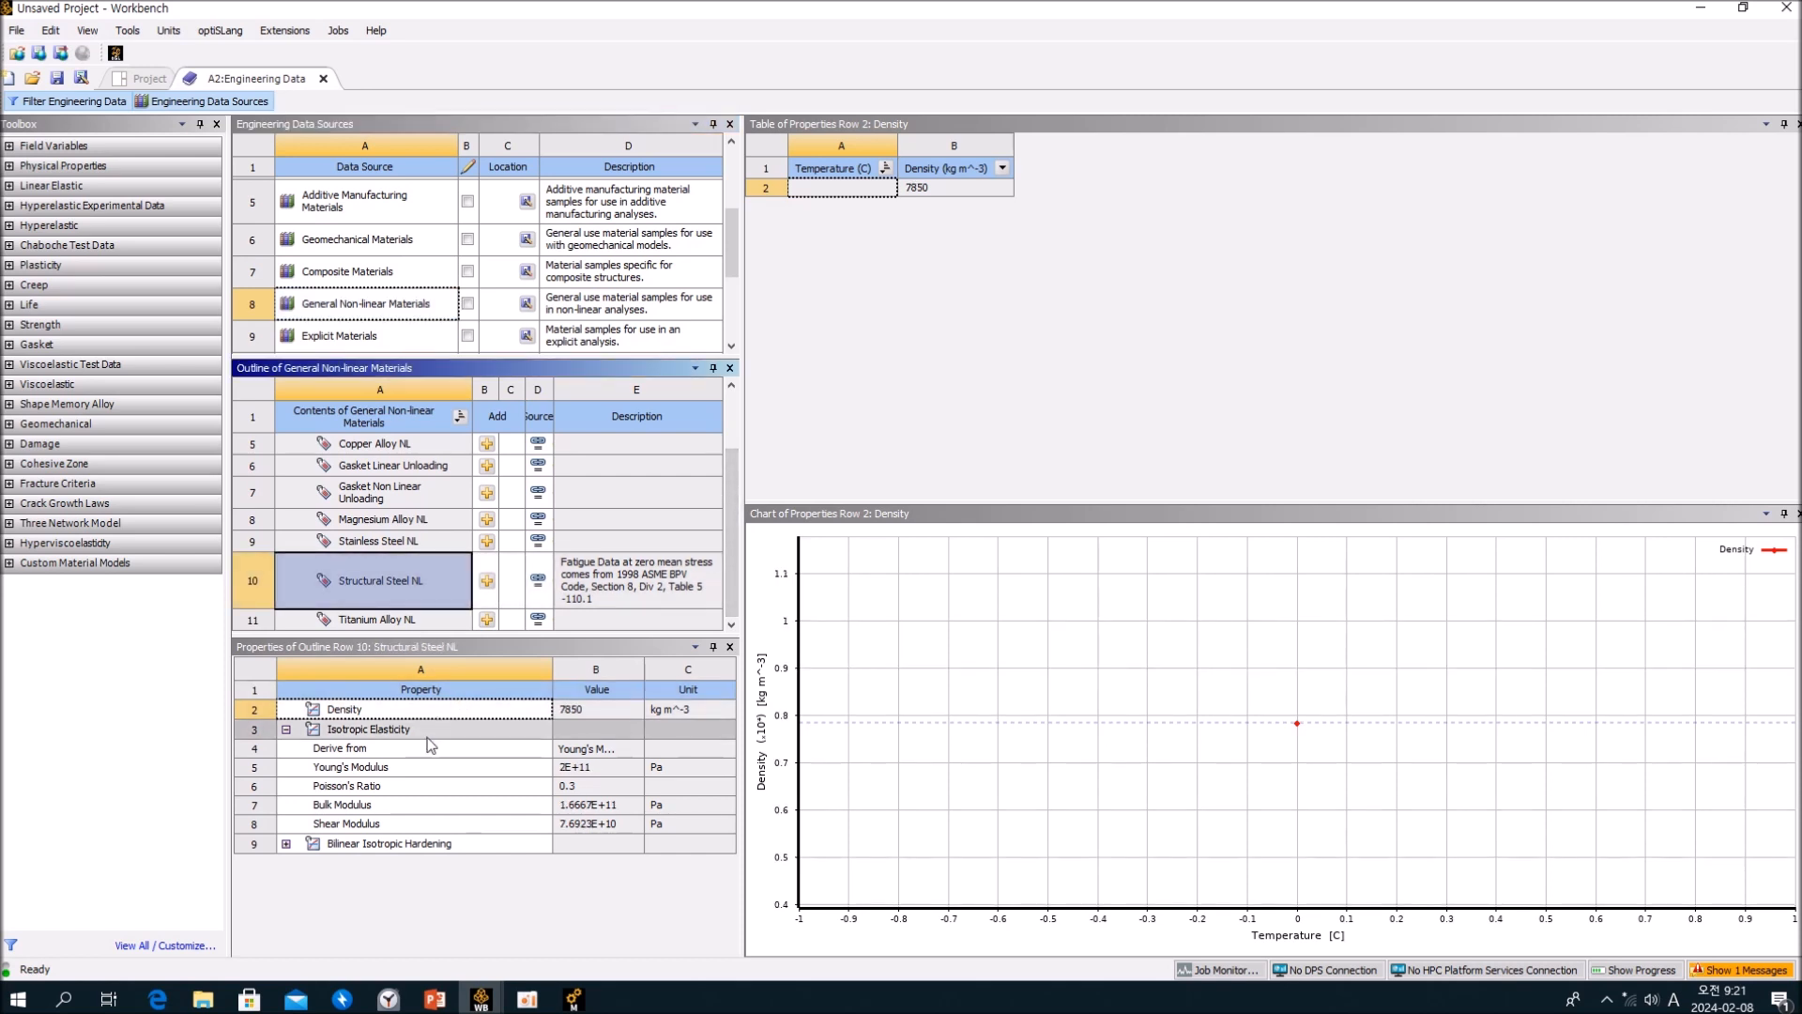
left_click(413, 844)
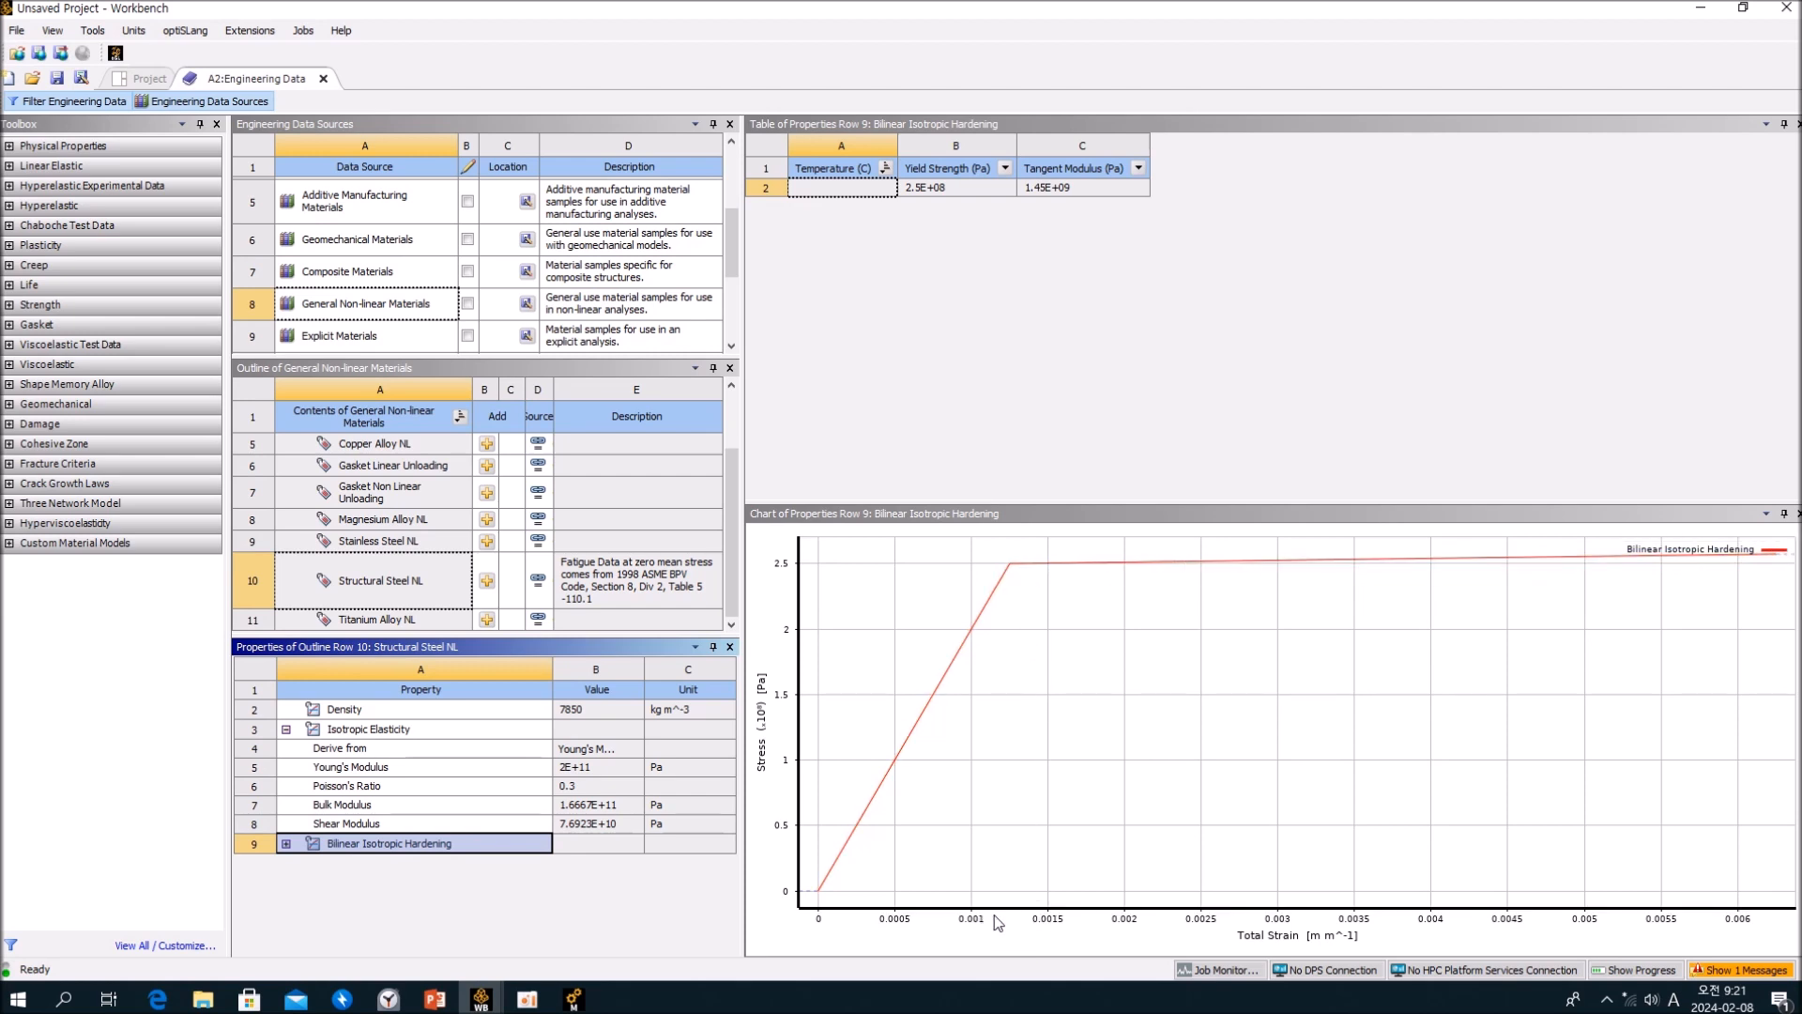
Compare the Equivalent Total Strain around the pin in Mechanical with the Structural Steel NL hardening curve in Workbench.
left_click(574, 1001)
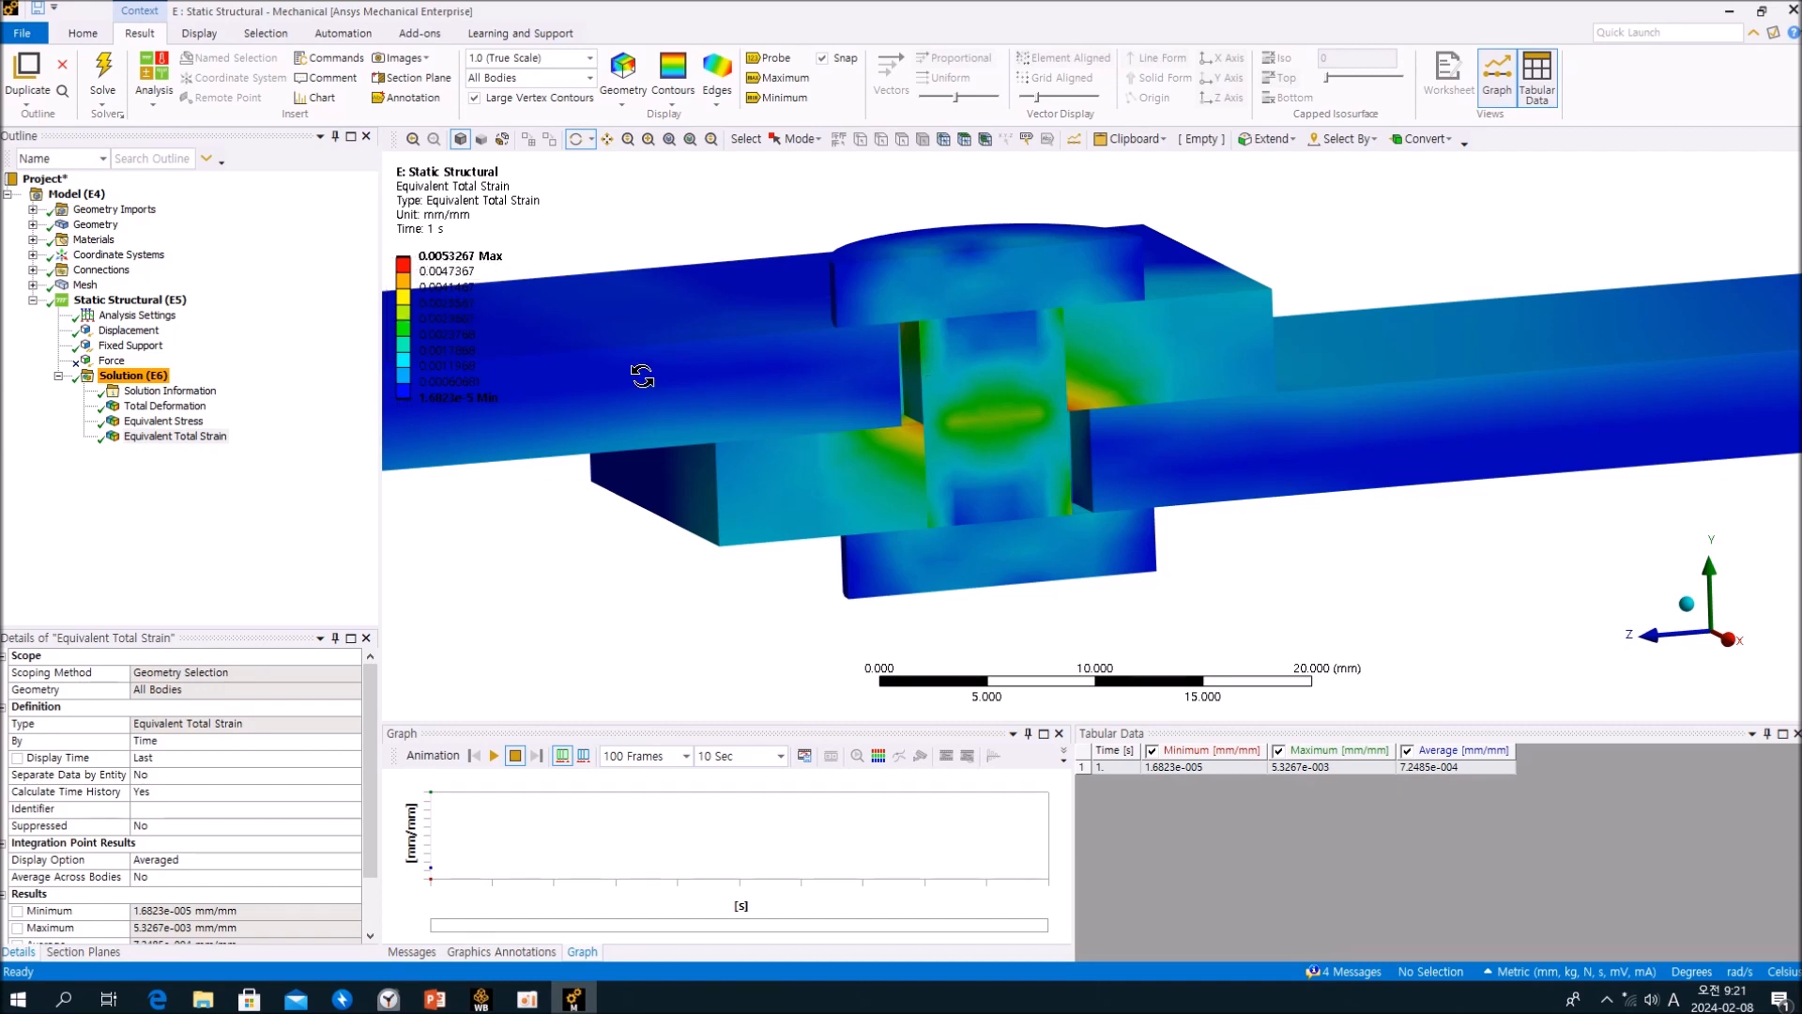
mouse_move(1009, 445)
left_mouse_down()
mouse_move(906, 406)
mouse_move(979, 449)
left_mouse_up()
scroll(981, 448, "up", 3)
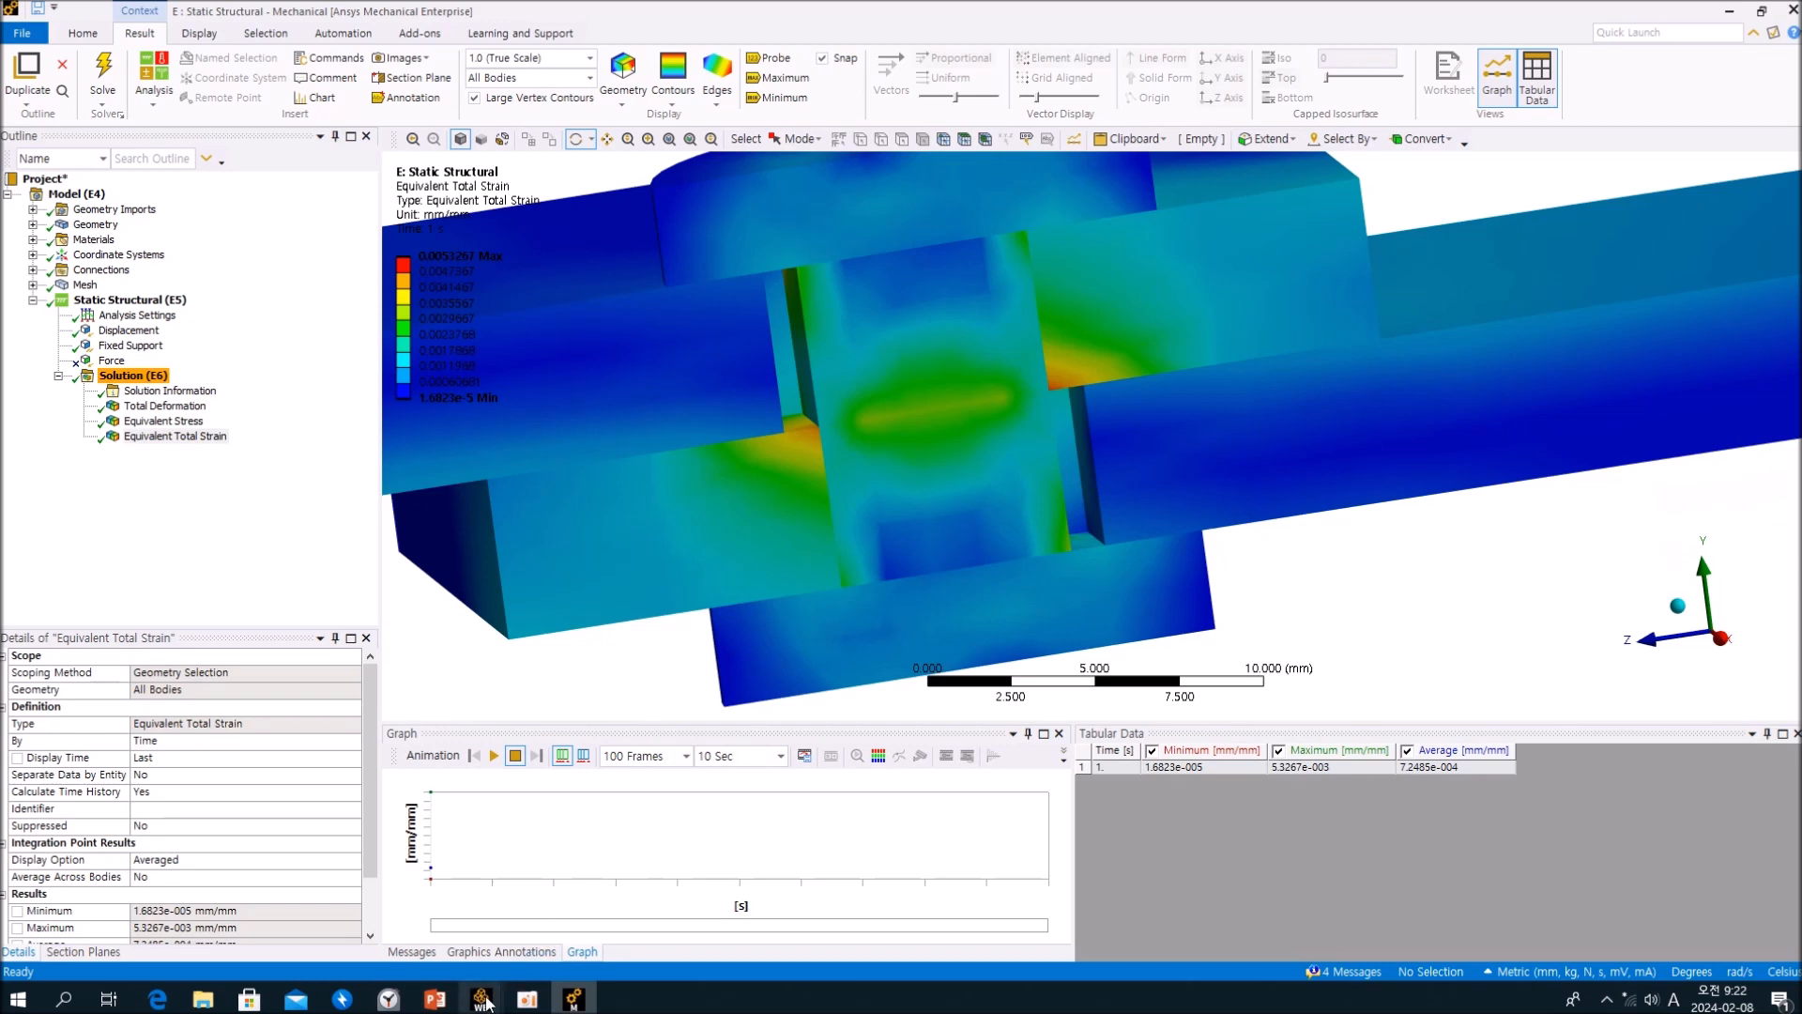
mouse_move(486, 1005)
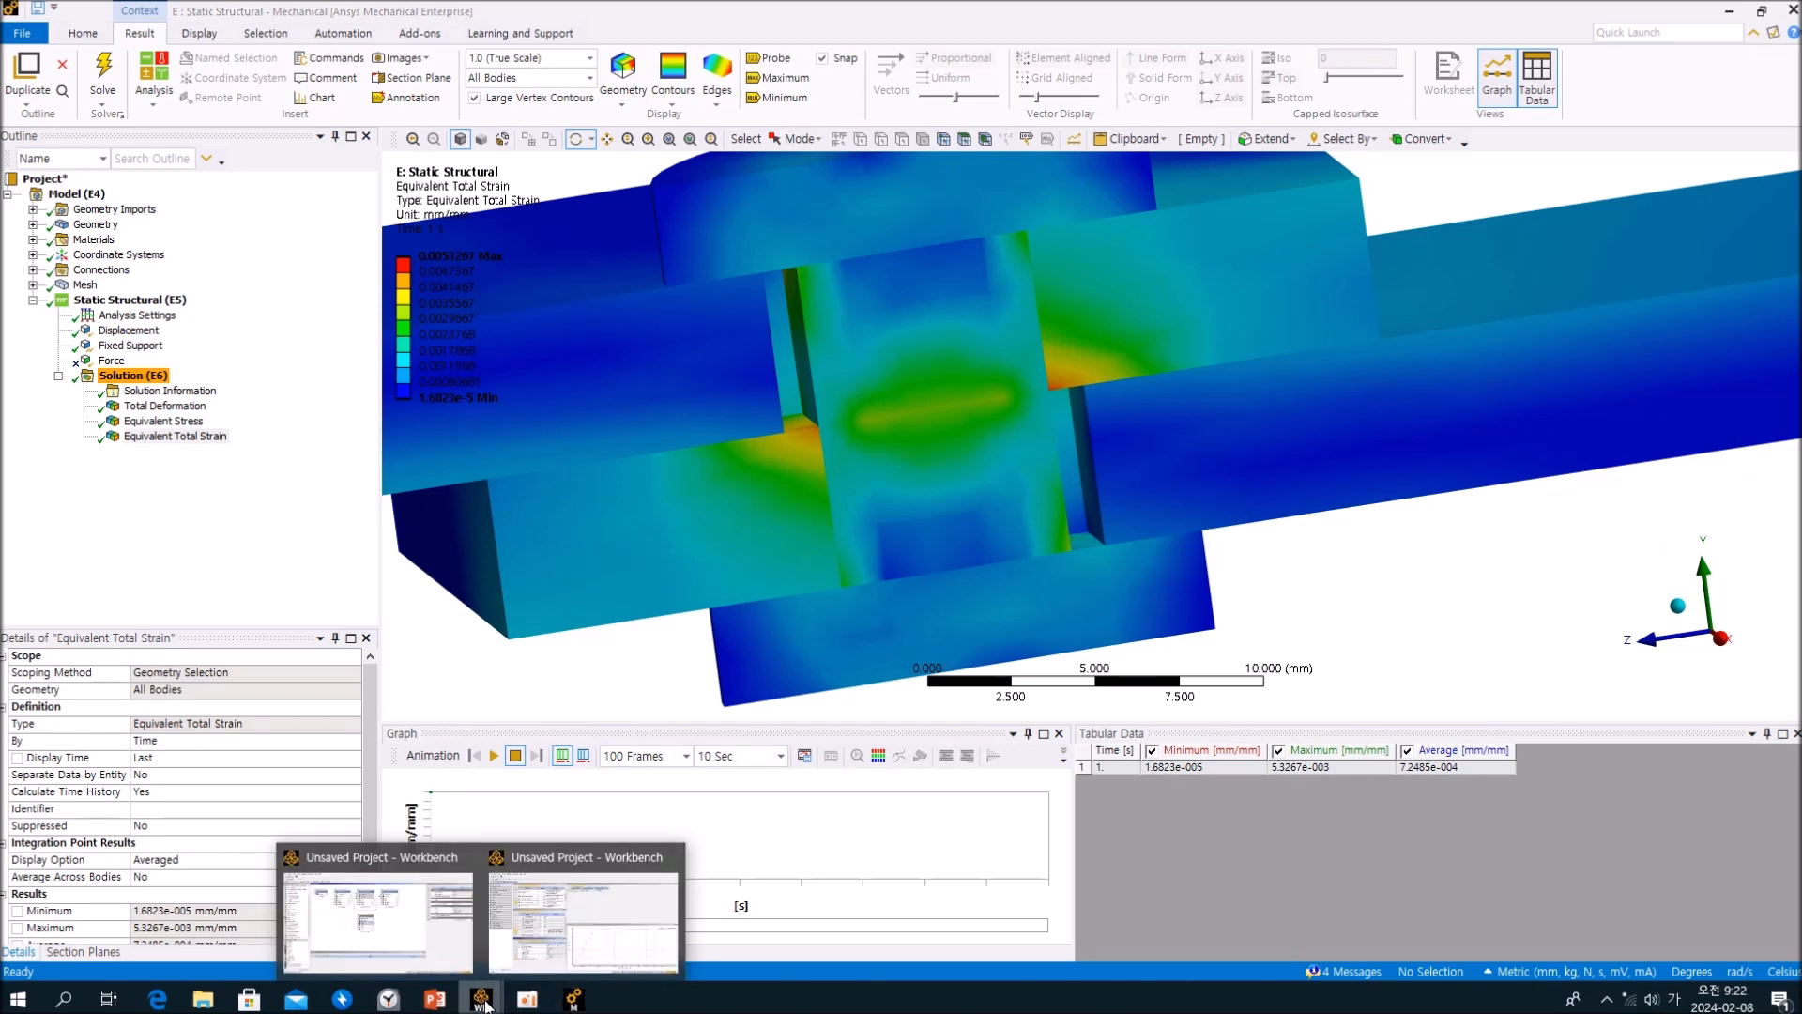
left_click(582, 924)
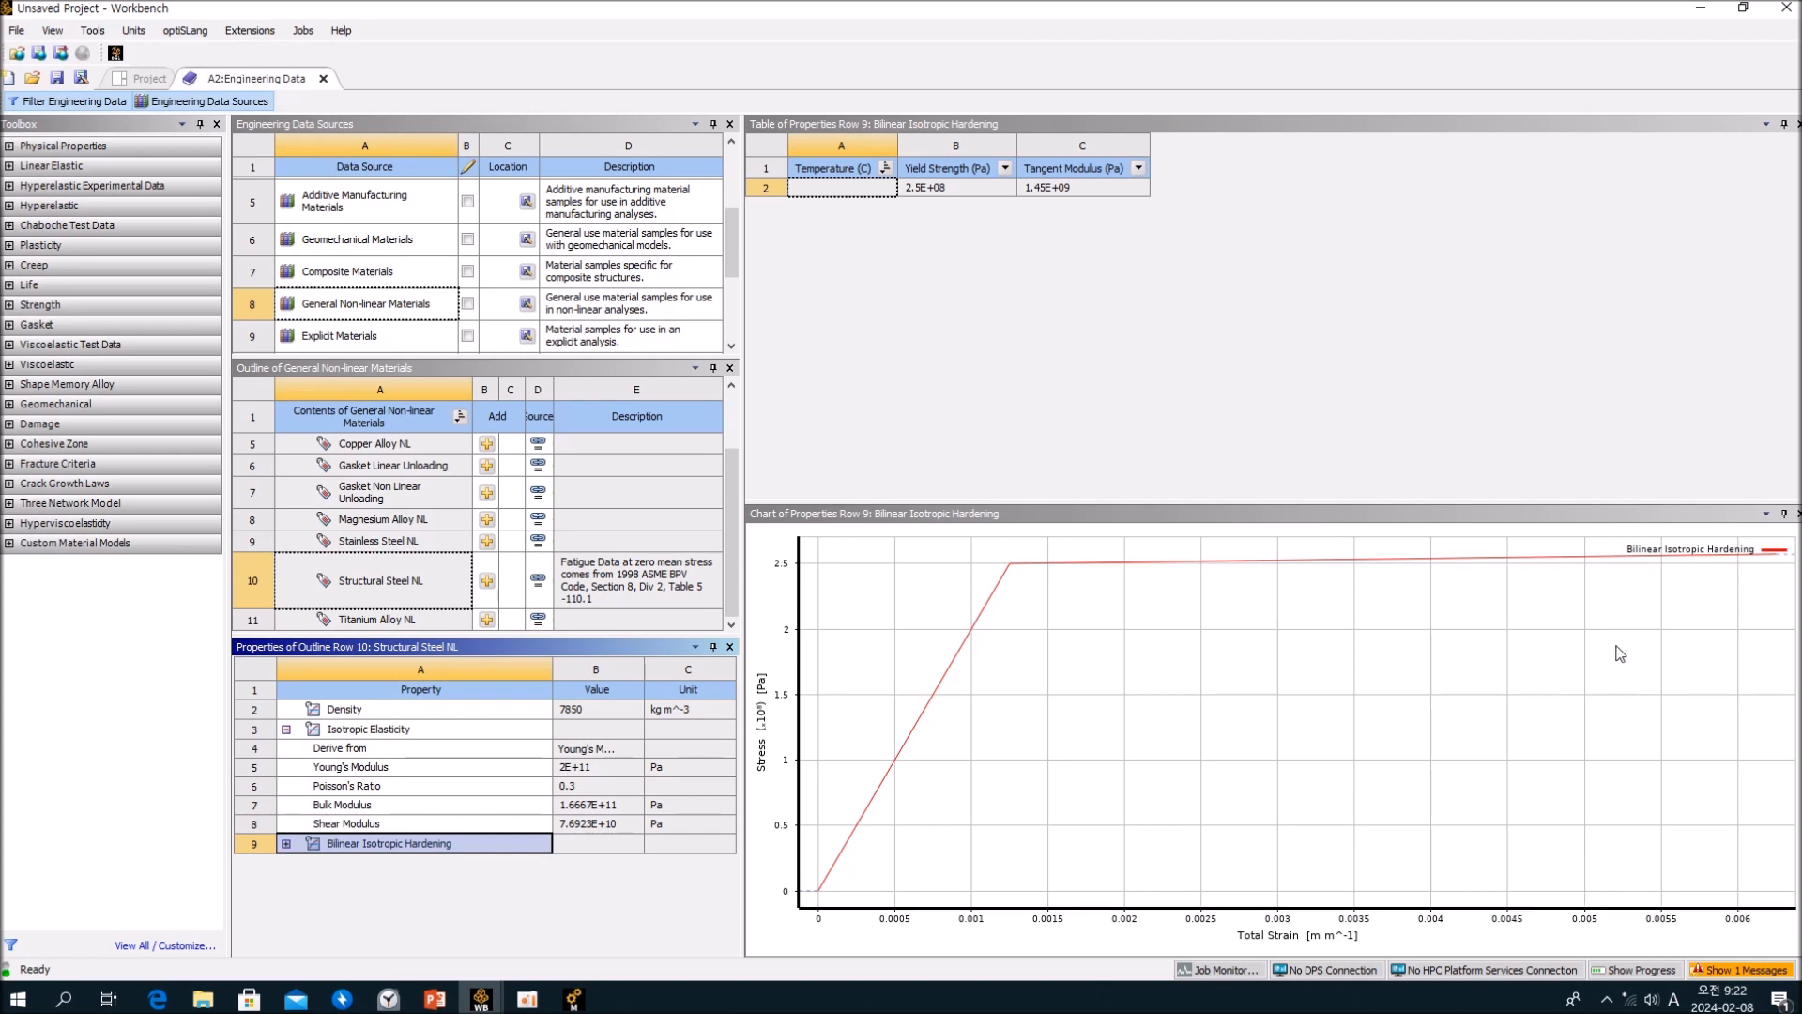
mouse_move(1586, 557)
Switch to Mechanical and review the project's Structural Steel material data, including its tensile strengths.
left_click(574, 999)
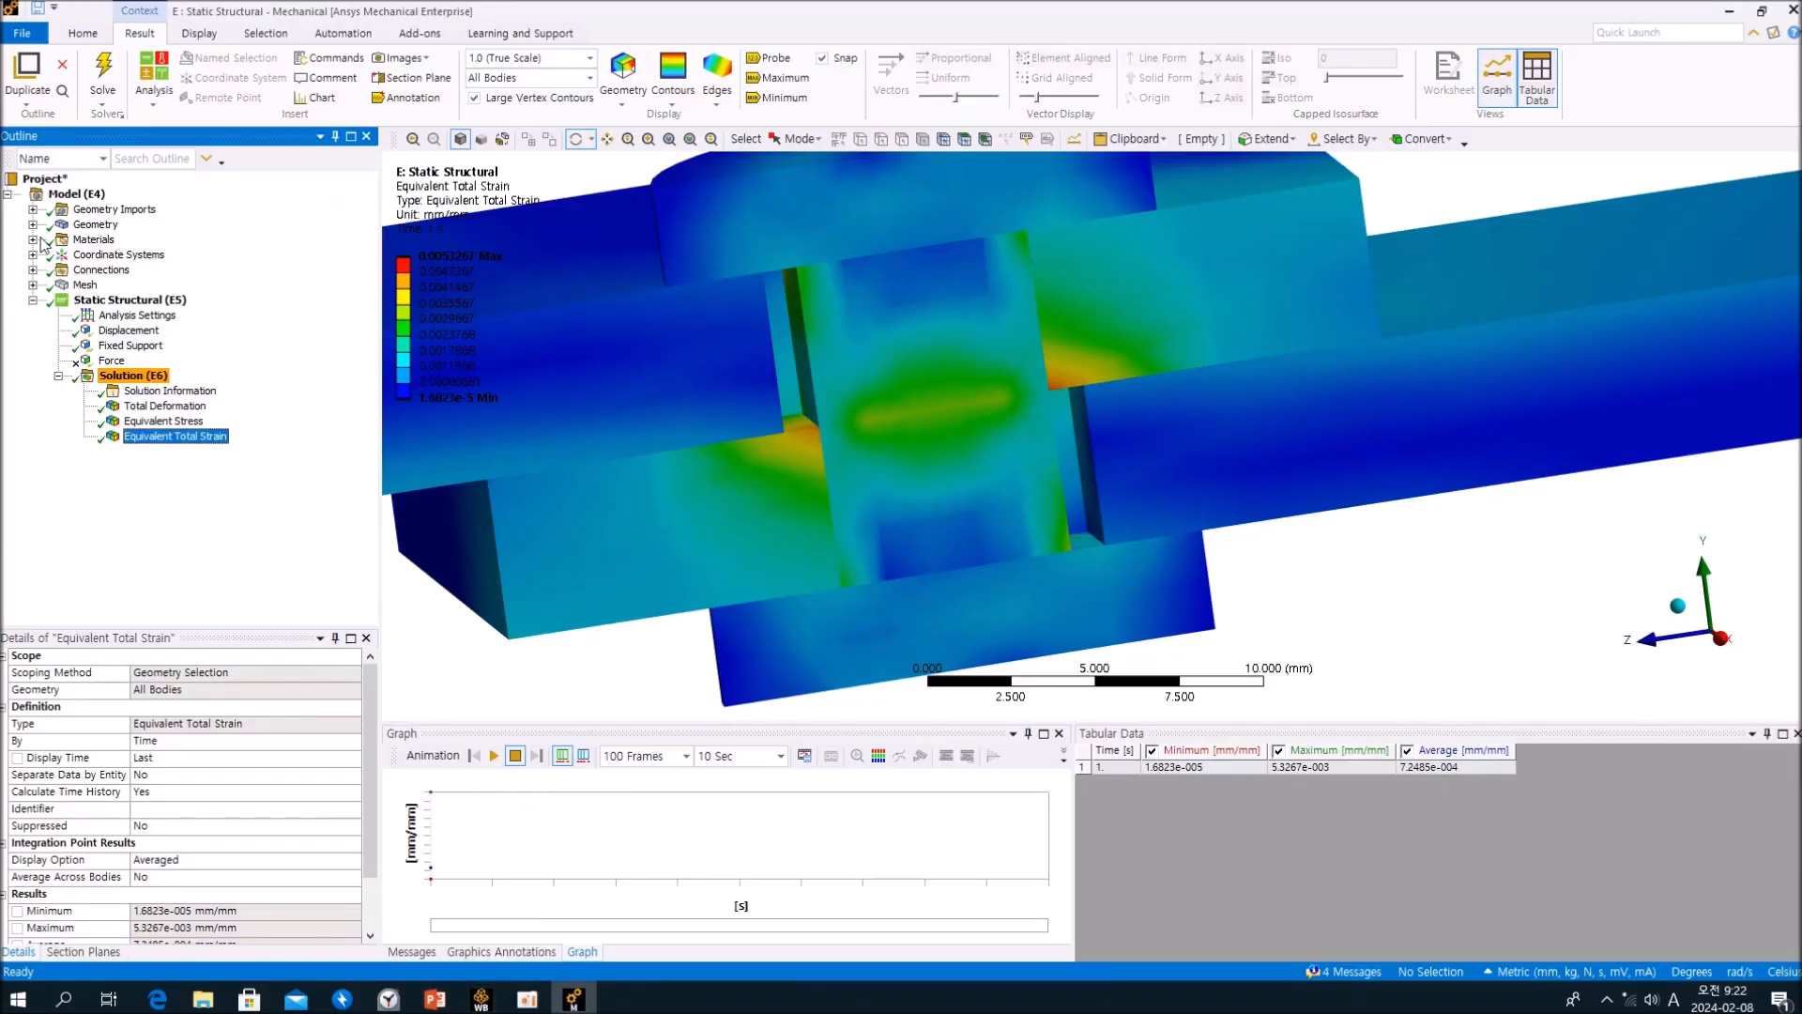
left_click(83, 240)
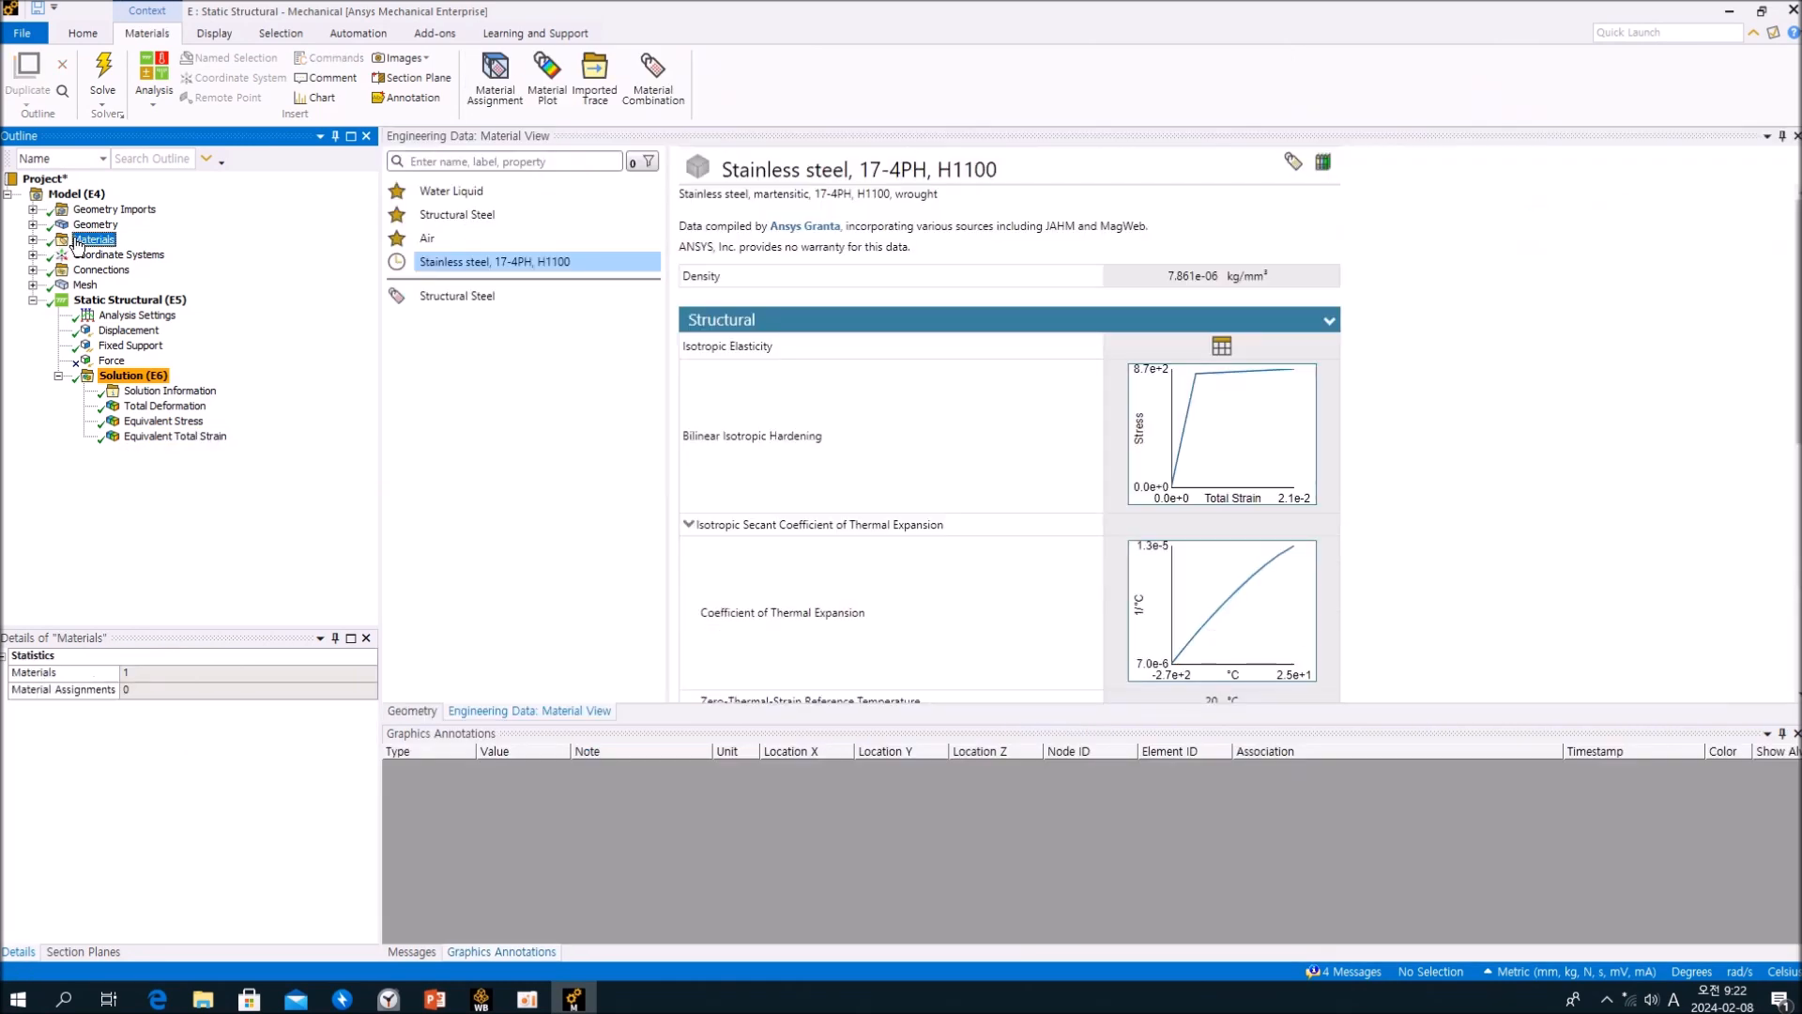
left_click(441, 296)
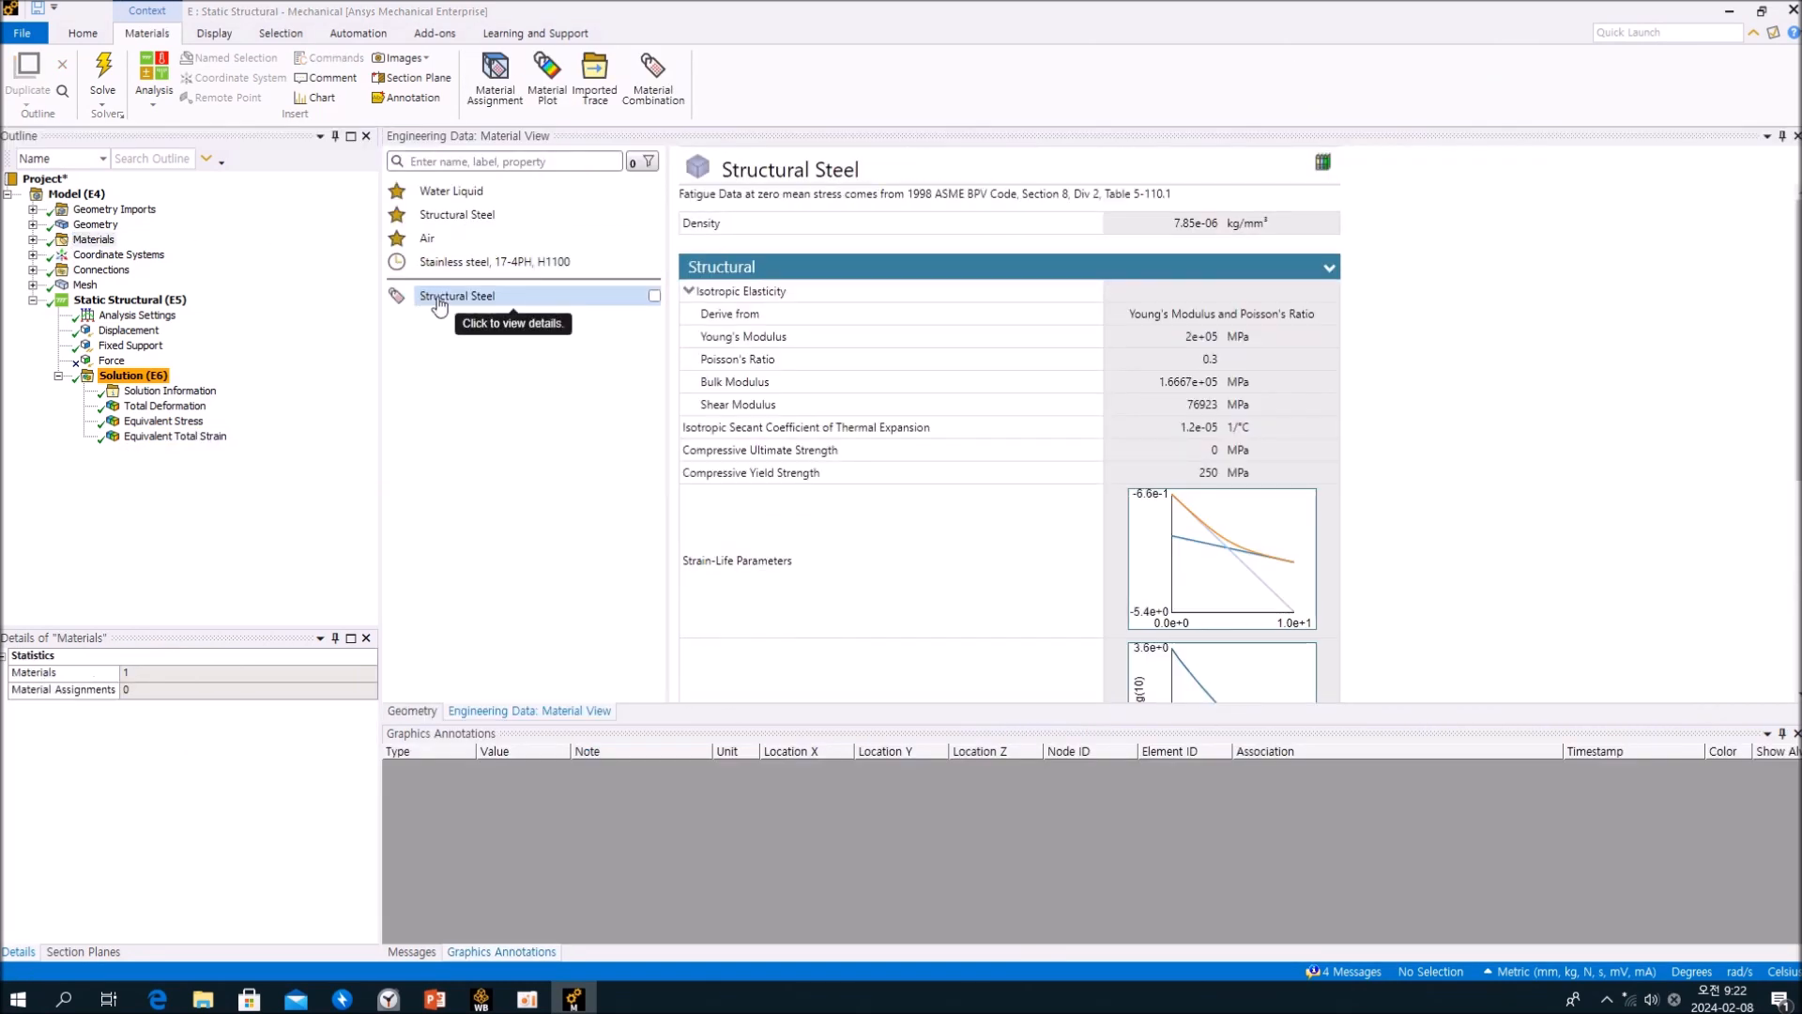
scroll(1267, 481, "down", 3)
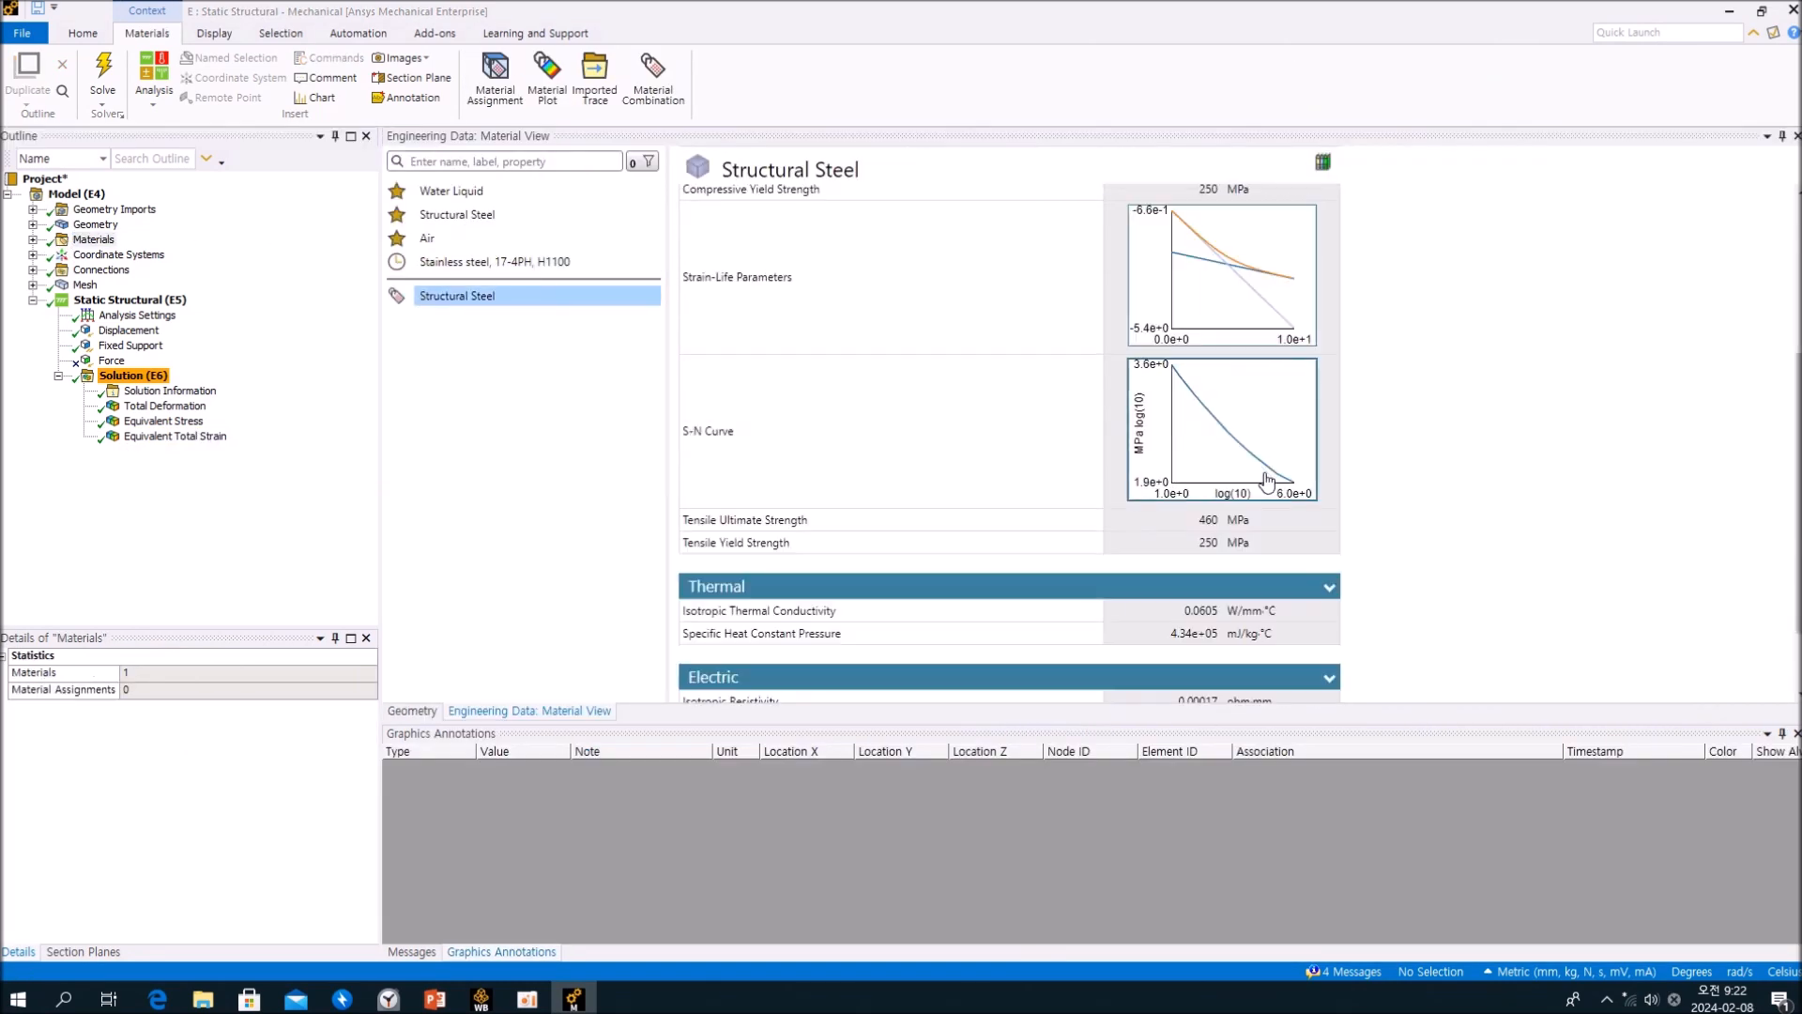
left_click(240, 487)
Display the Equivalent Total Strain result and examine the pin and both plates from several angles and distances.
left_click(175, 436)
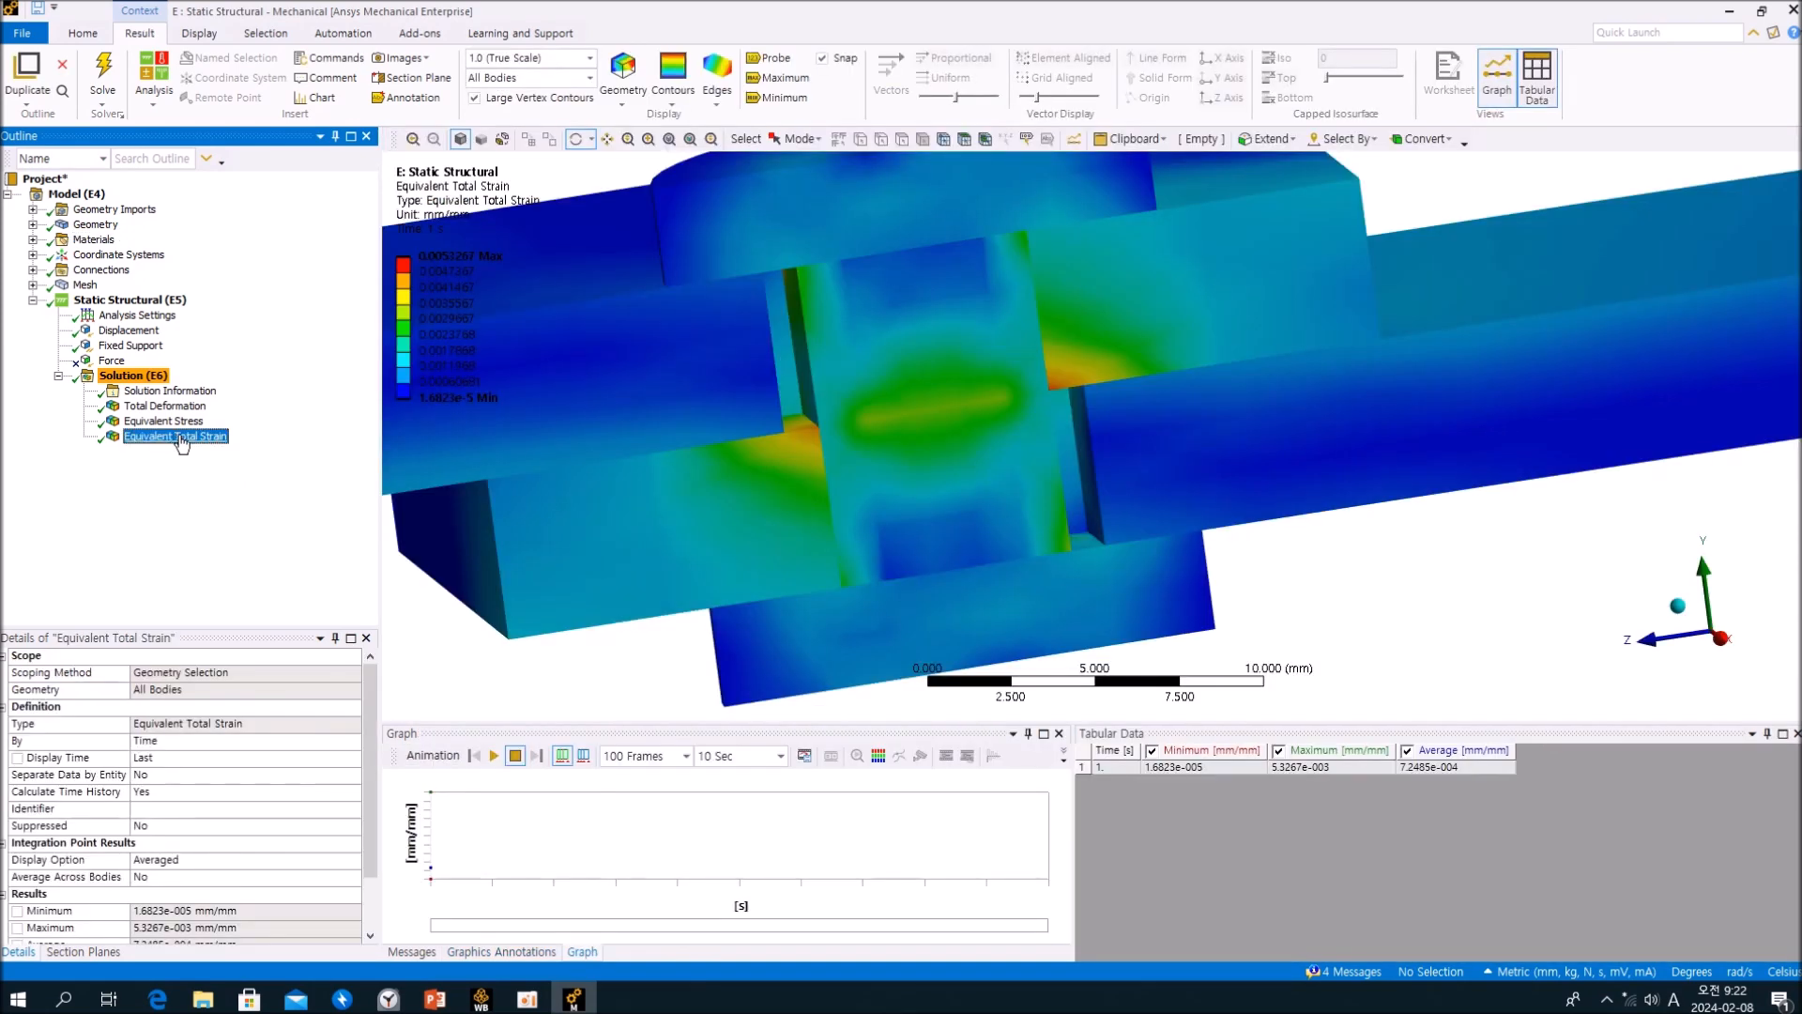
mouse_move(1009, 442)
middle_mouse_down()
mouse_move(1077, 438)
mouse_move(1021, 464)
mouse_move(1028, 446)
middle_mouse_up()
scroll(1048, 449, "up", 2)
scroll(1048, 449, "down", 4)
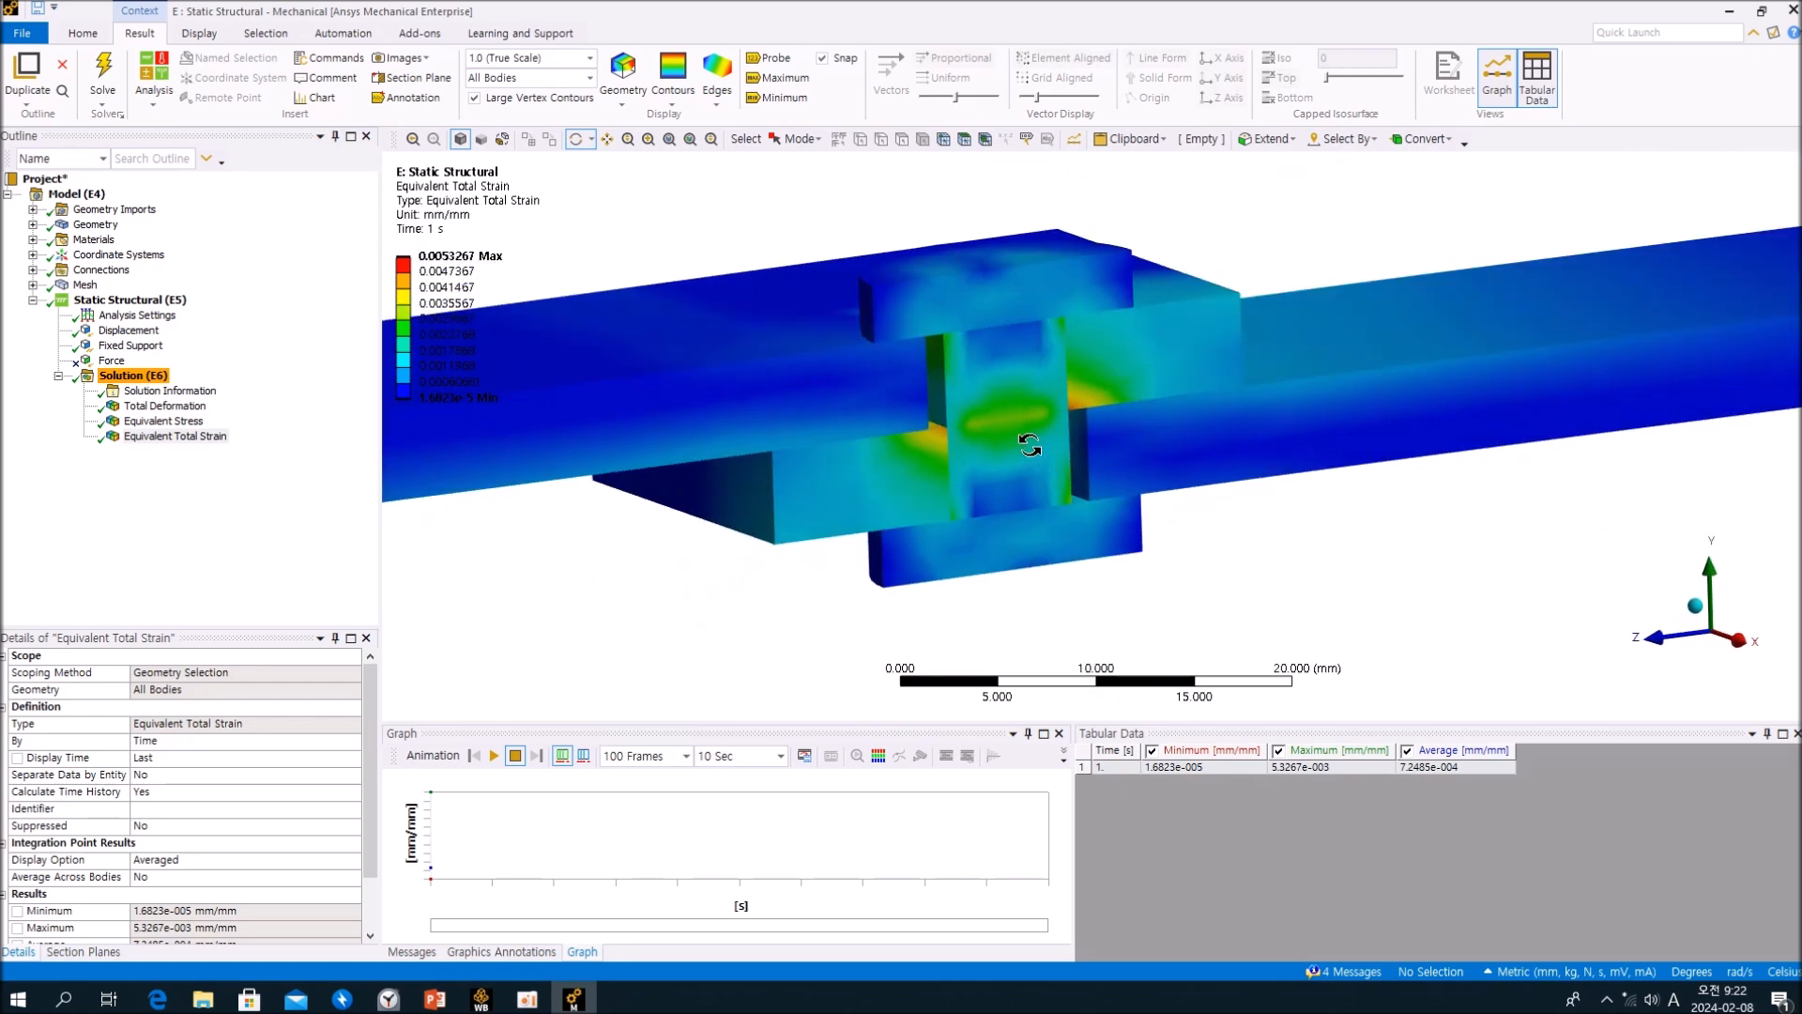
scroll(1040, 443, "up", 2)
middle_click_drag(1038, 431, 1250, 504)
scroll(1129, 488, "down", 5)
scroll(1250, 505, "up", 2)
scroll(1249, 509, "down", 5)
scroll(1066, 448, "up", 3)
mouse_move(1086, 458)
middle_mouse_down()
mouse_move(925, 420)
mouse_move(1004, 601)
mouse_move(1080, 464)
middle_mouse_up()
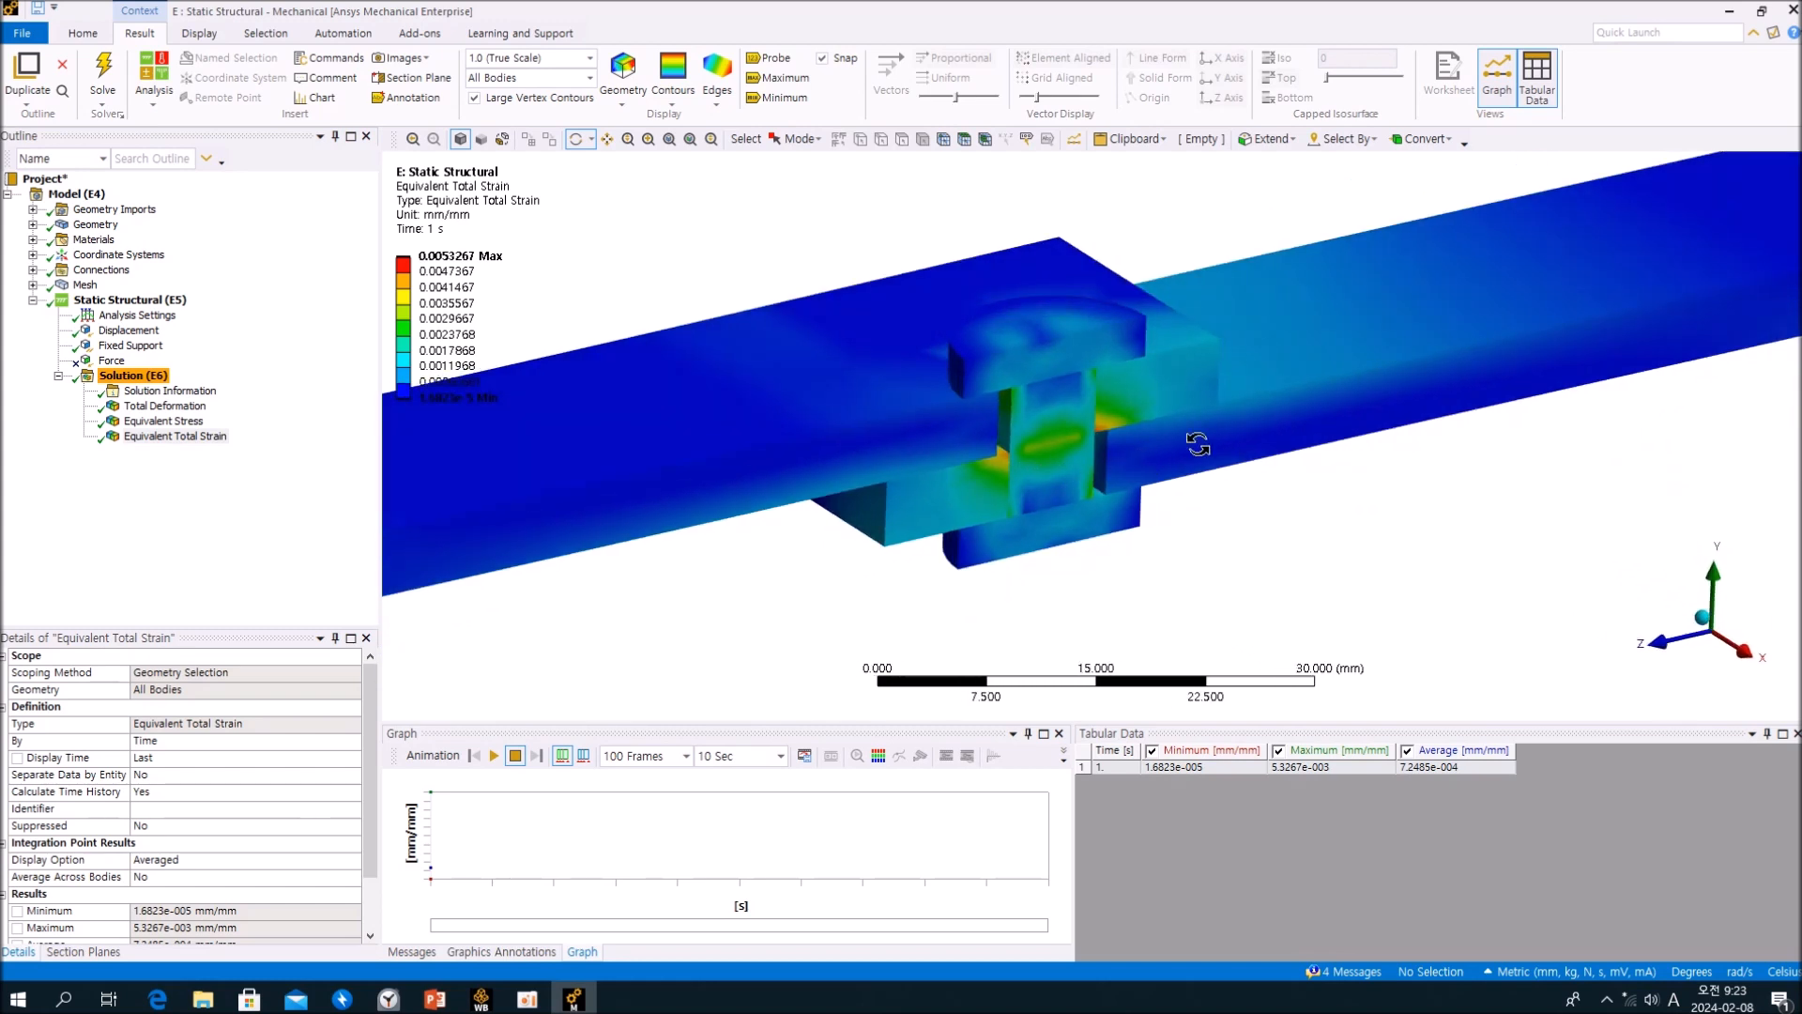
Close the Mechanical model and the Engineering Data to return to the Workbench project schematic.
left_click(1793, 11)
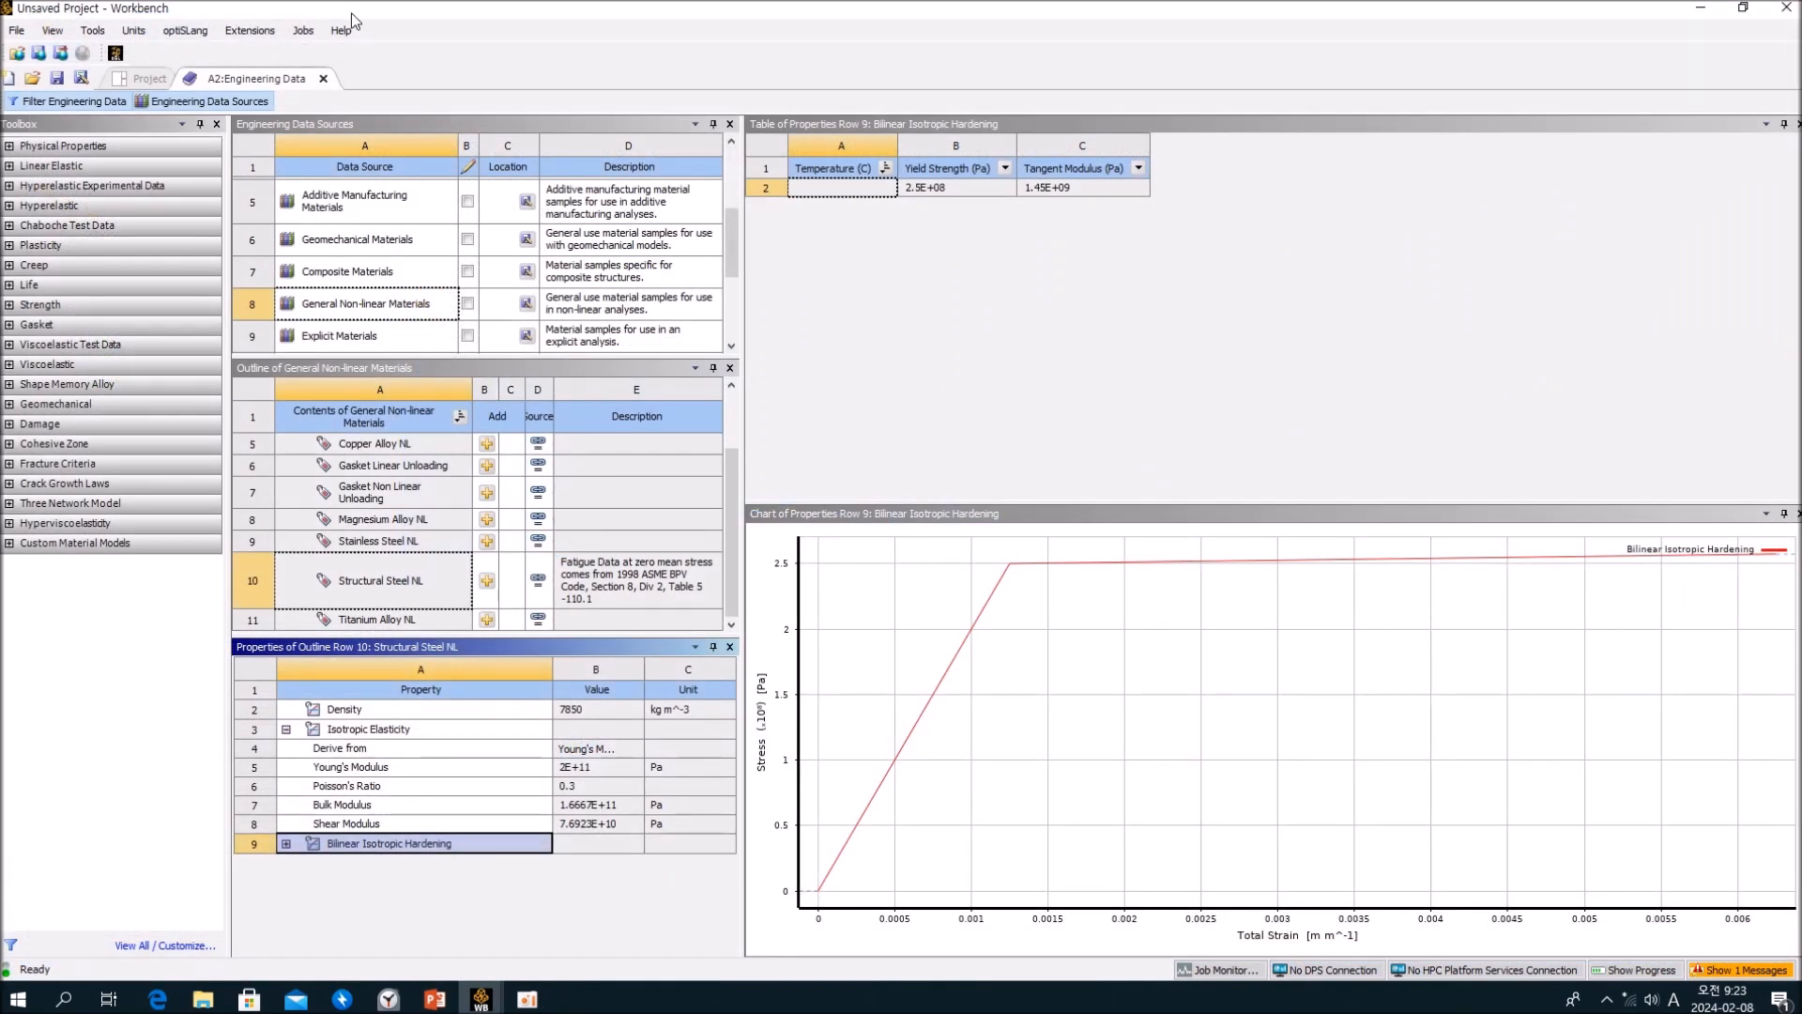
left_click(323, 78)
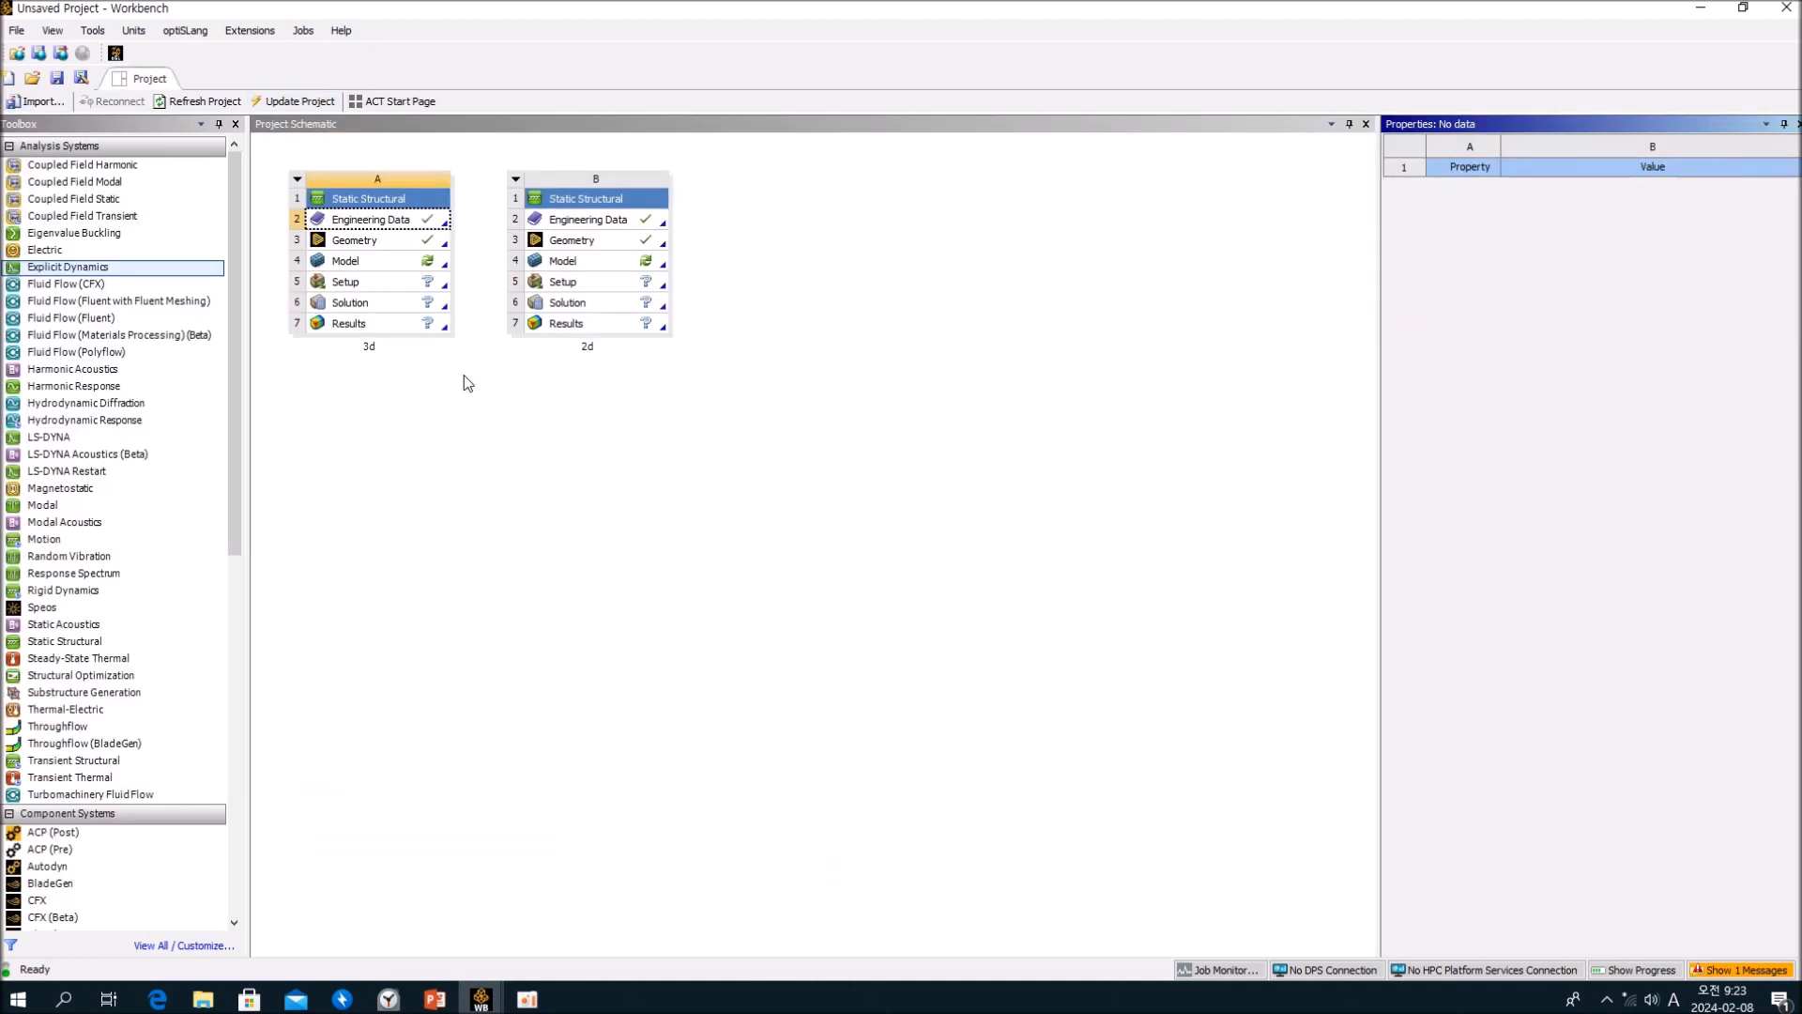
left_click(557, 428)
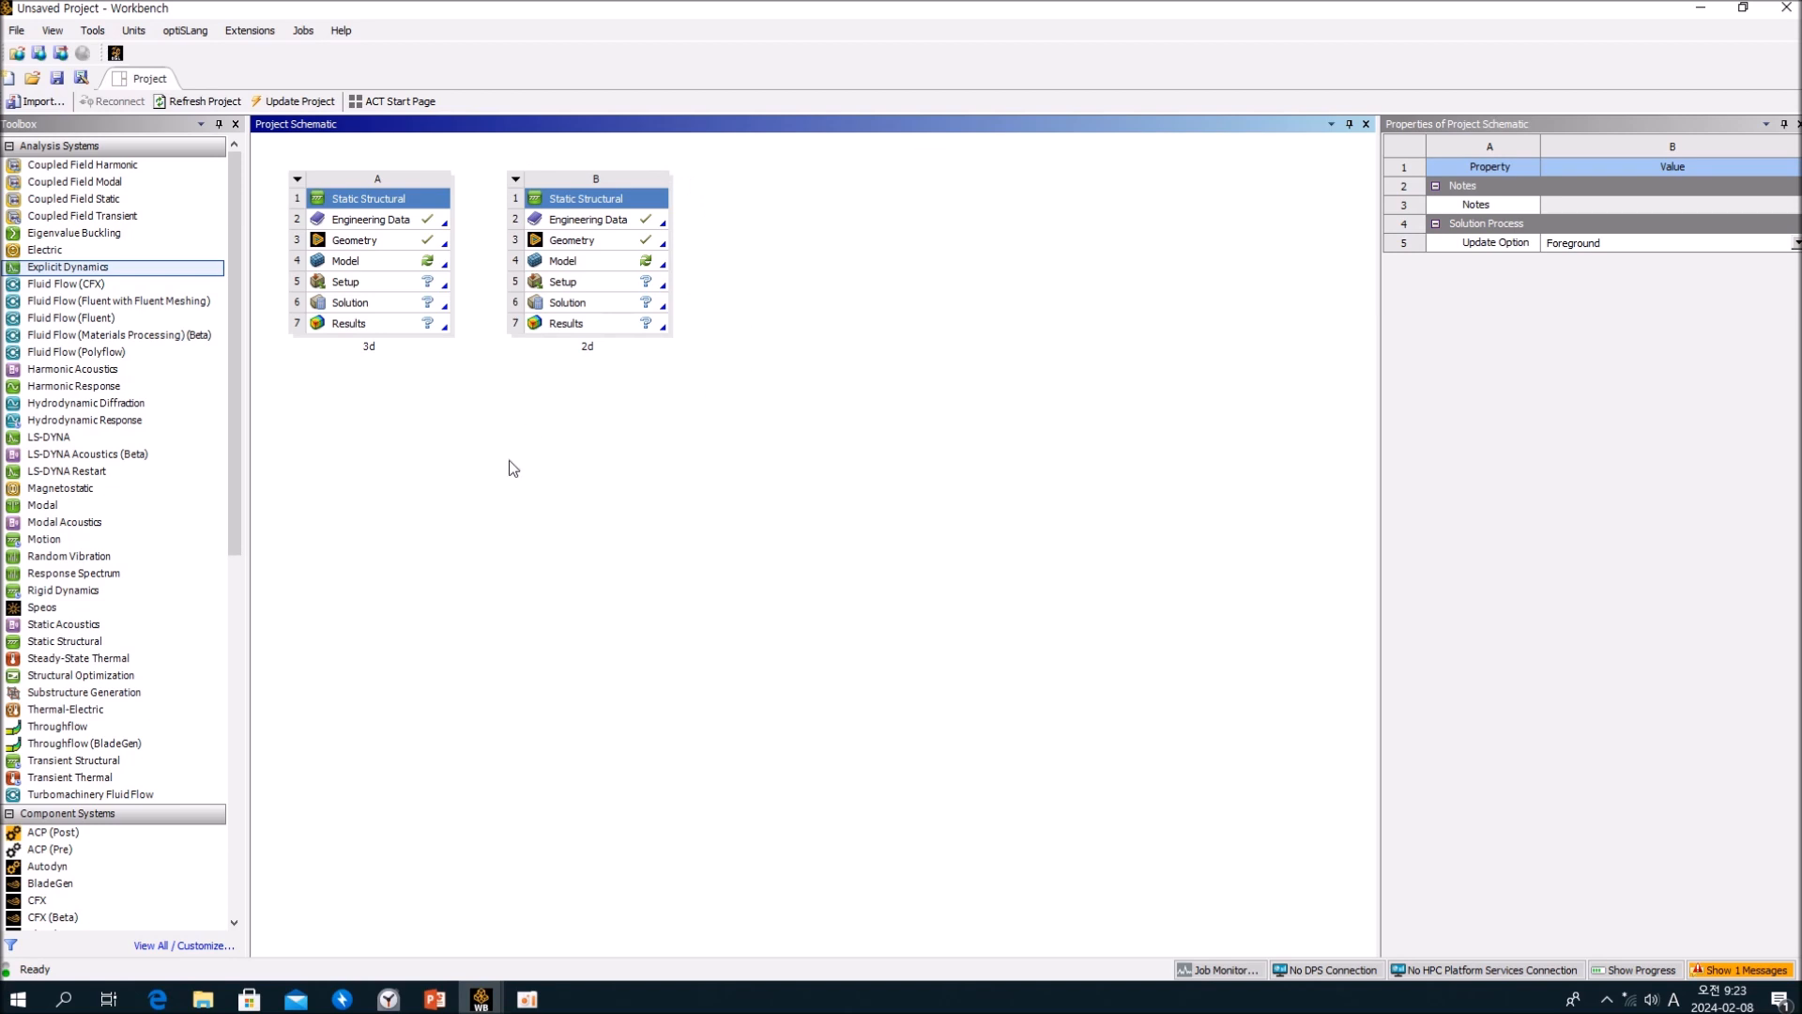
Open the geometry of the 3d Static Structural system in SpaceClaim and hide the Surface body.
double_click(362, 244)
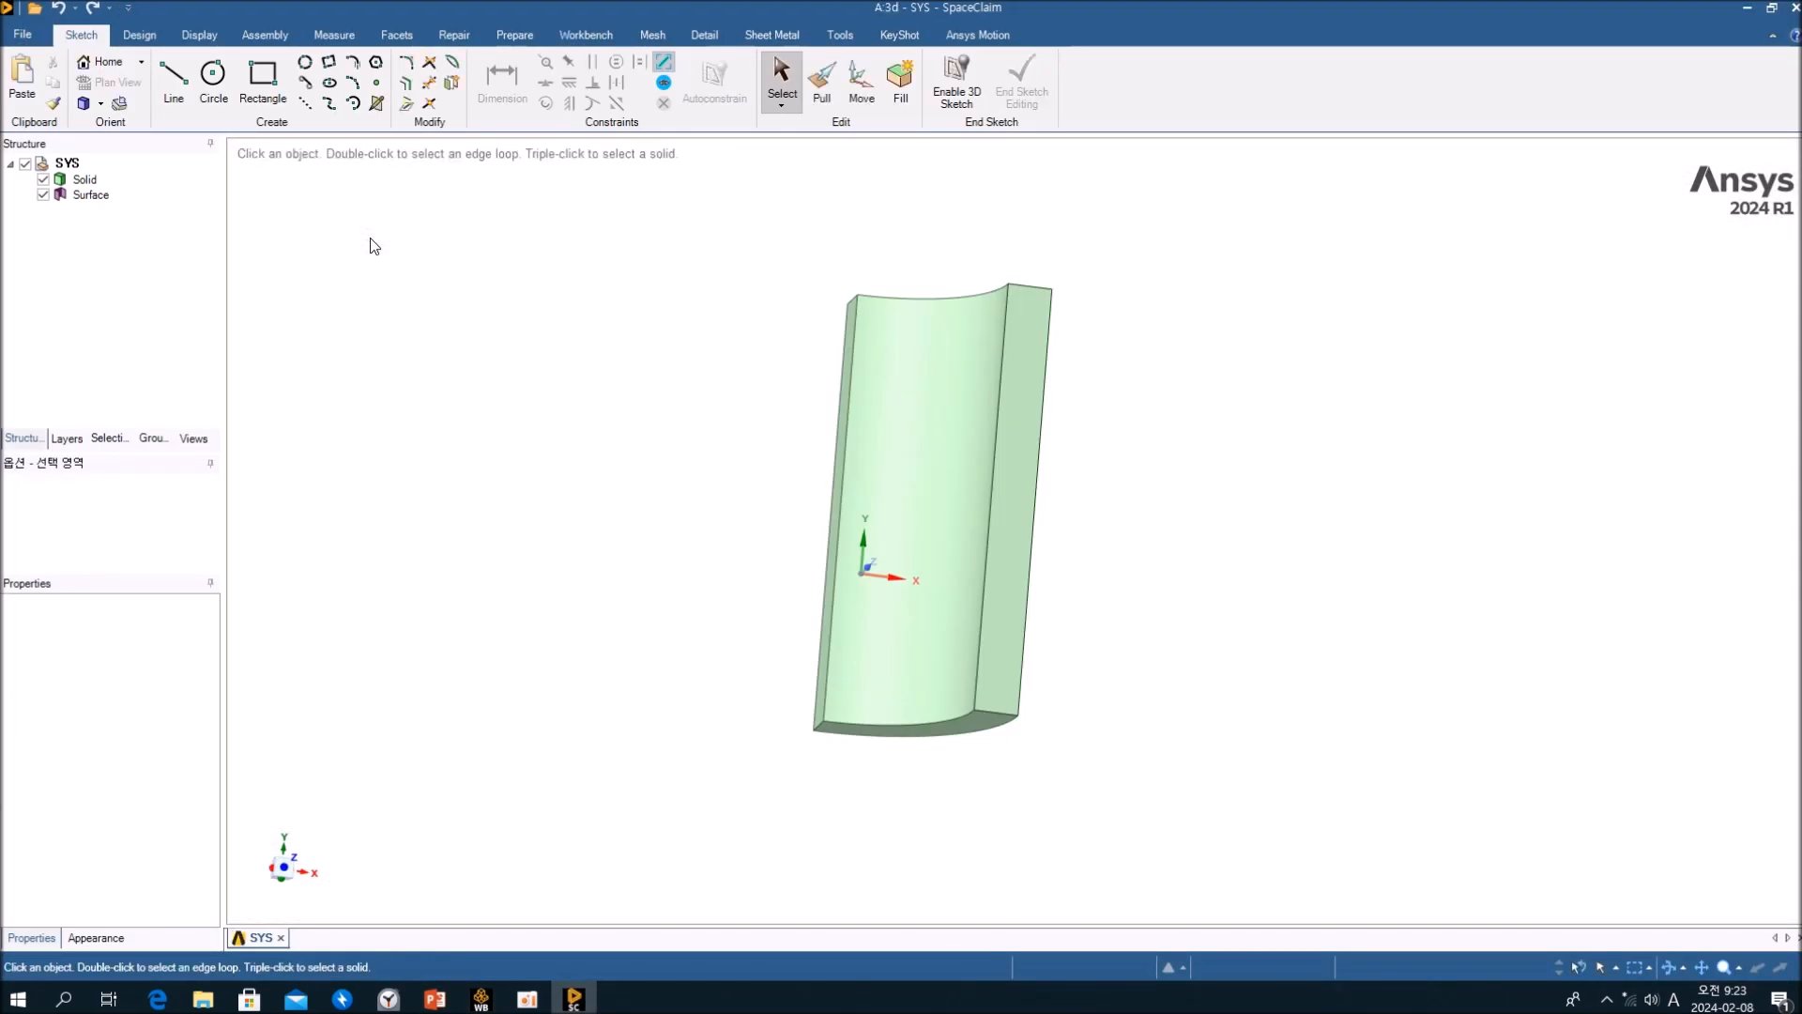
middle_click_drag(560, 273, 507, 398)
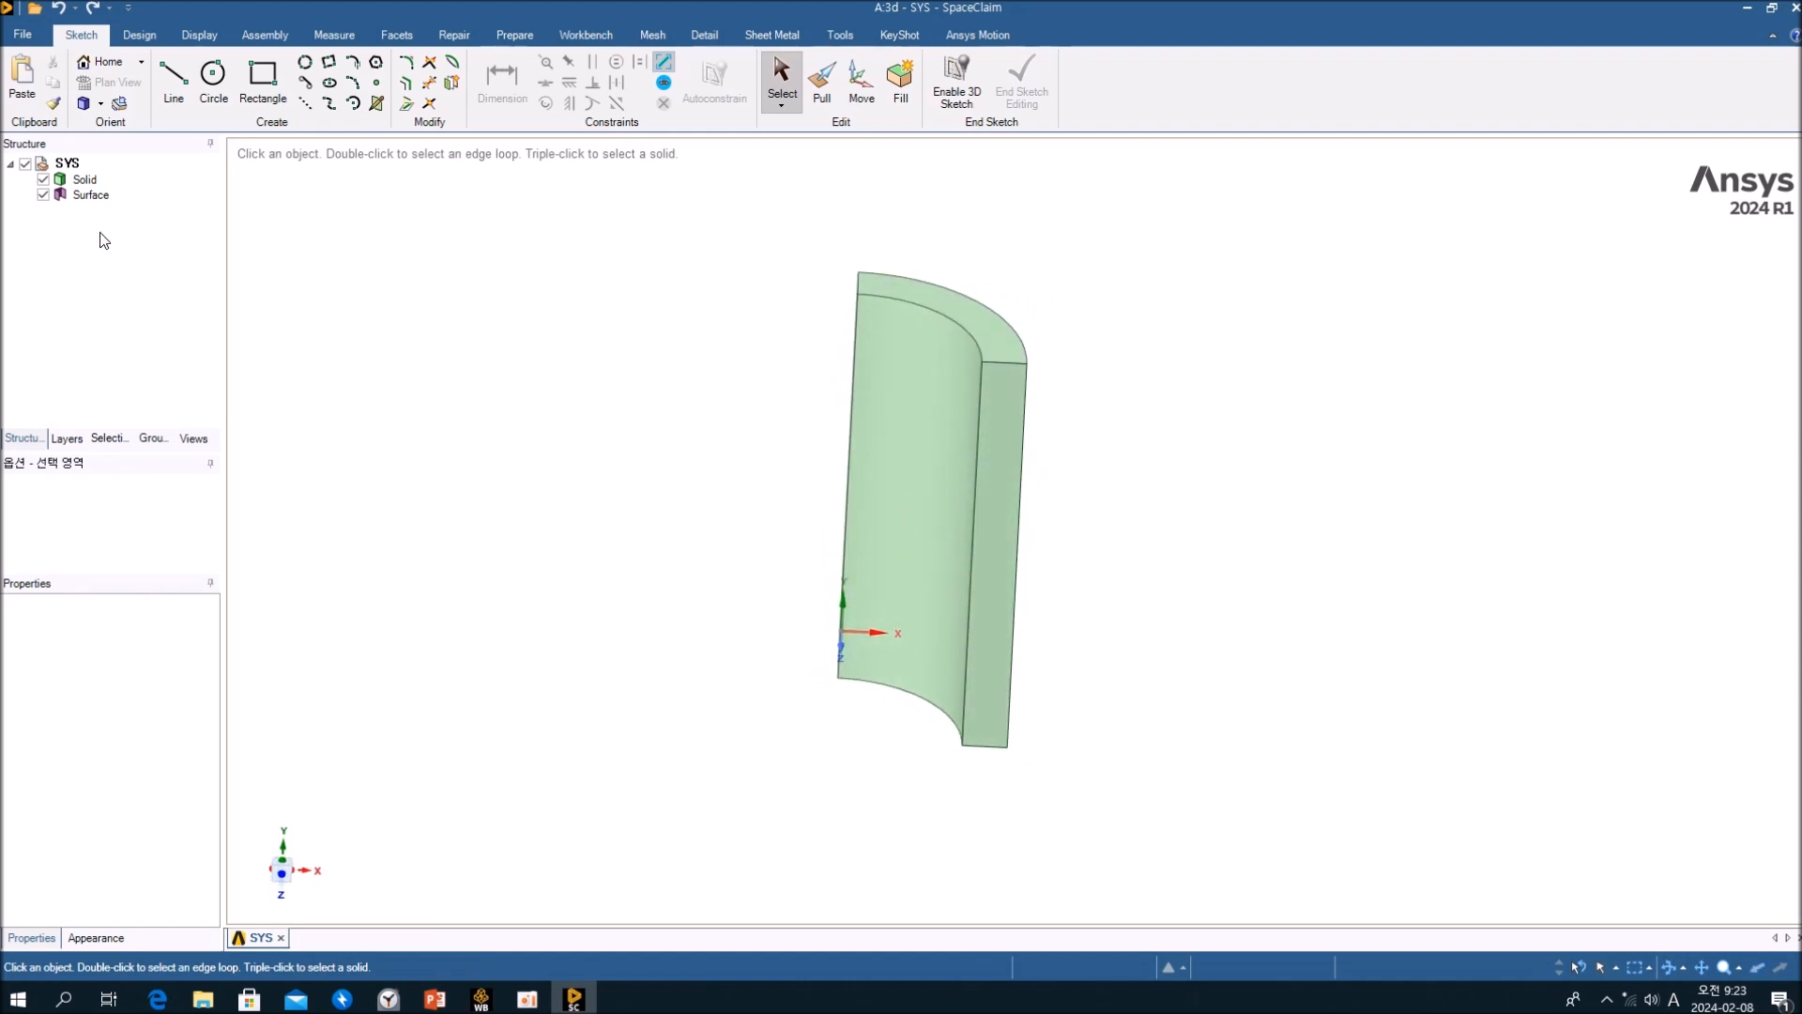
left_click(91, 194)
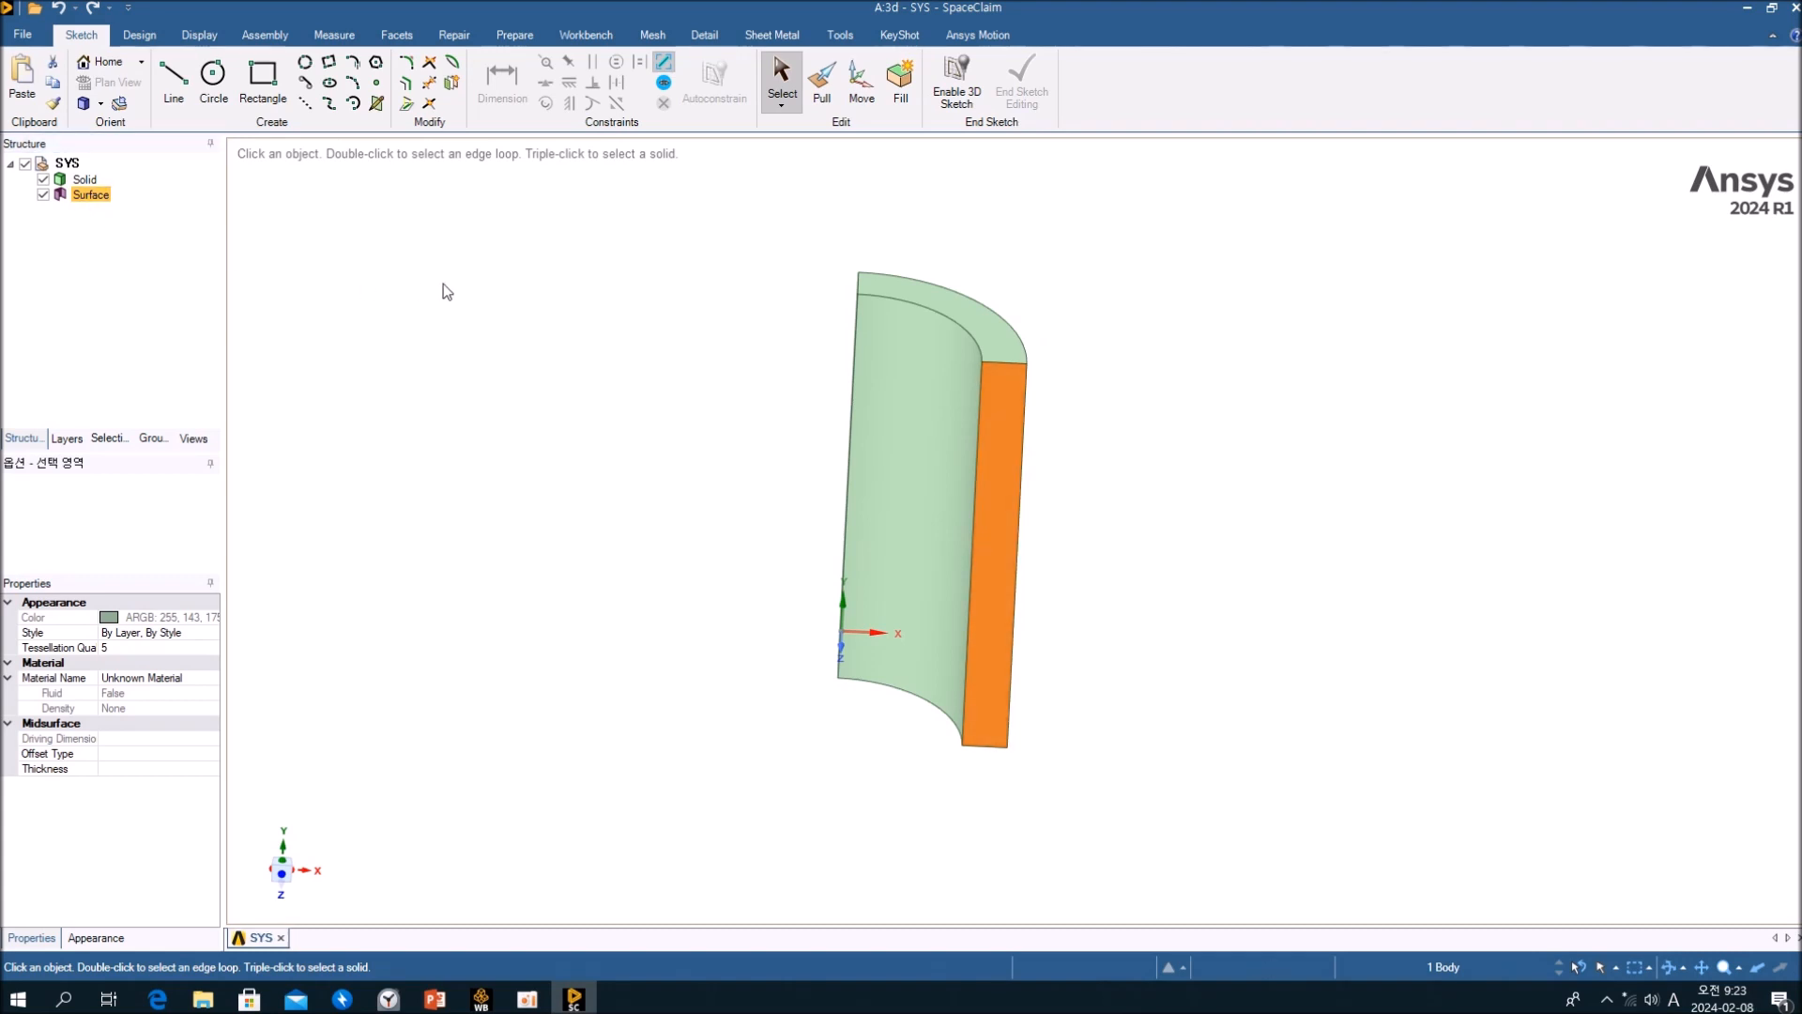
left_click(43, 195)
Inspect the quarter-ring solid from several angles, checking its top, inner curved and cut end faces and its central axis.
left_click(1003, 529)
middle_click_drag(1002, 528, 1002, 700)
left_click(1001, 701)
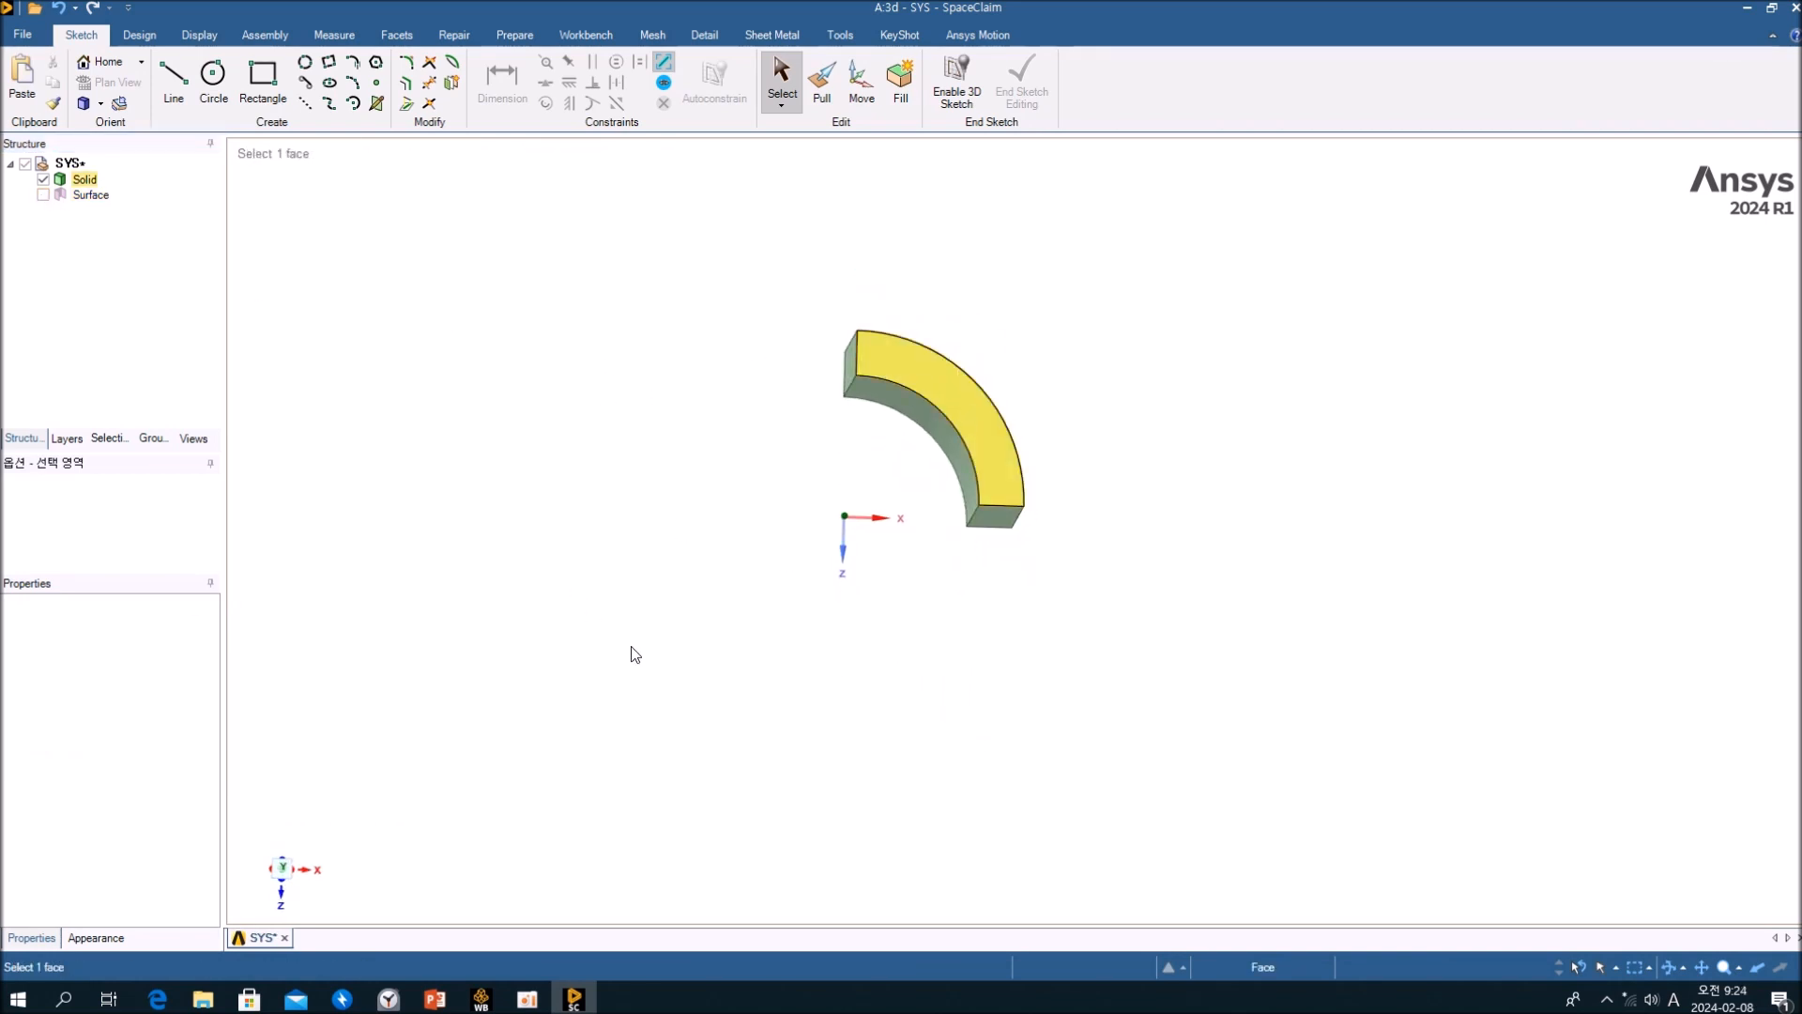
mouse_move(977, 575)
middle_mouse_down()
mouse_move(949, 503)
mouse_move(1020, 563)
mouse_move(1042, 479)
mouse_move(1079, 495)
mouse_move(1107, 535)
mouse_move(1070, 657)
mouse_move(1074, 696)
mouse_move(1090, 607)
mouse_move(1082, 723)
mouse_move(1086, 677)
middle_mouse_up()
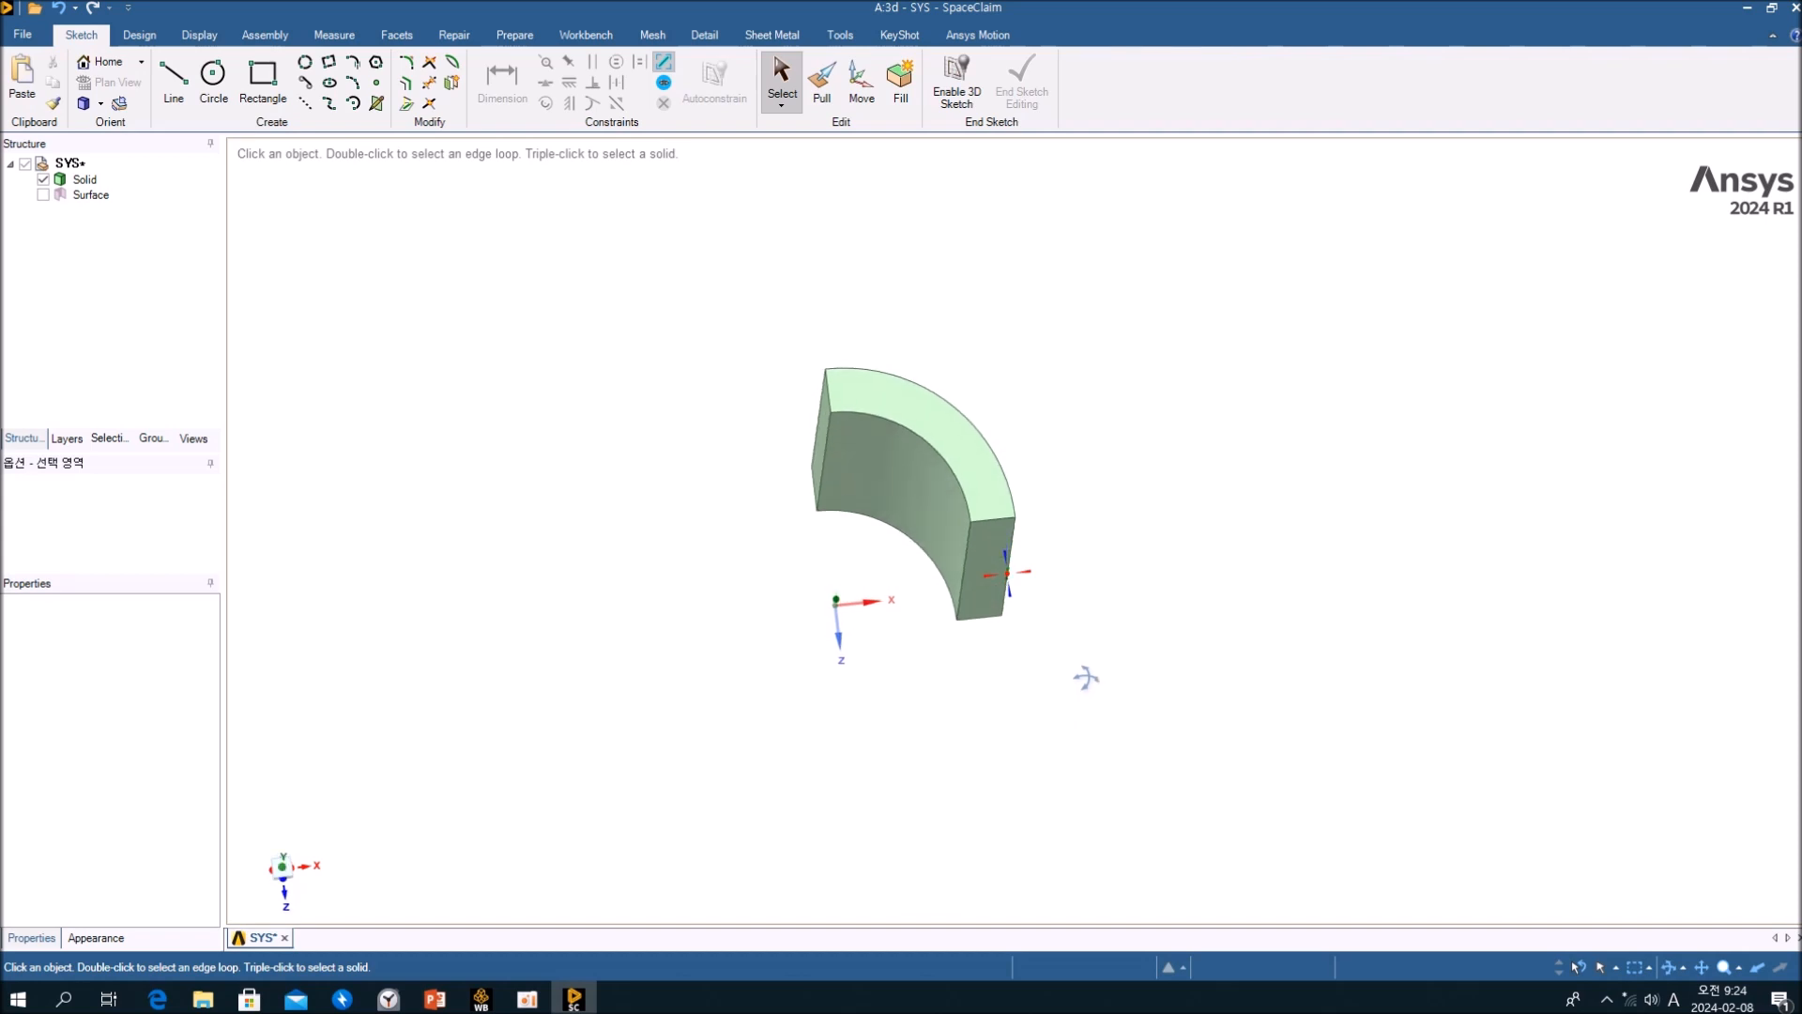
scroll(1080, 684, "down", 2)
scroll(1032, 657, "up", 5)
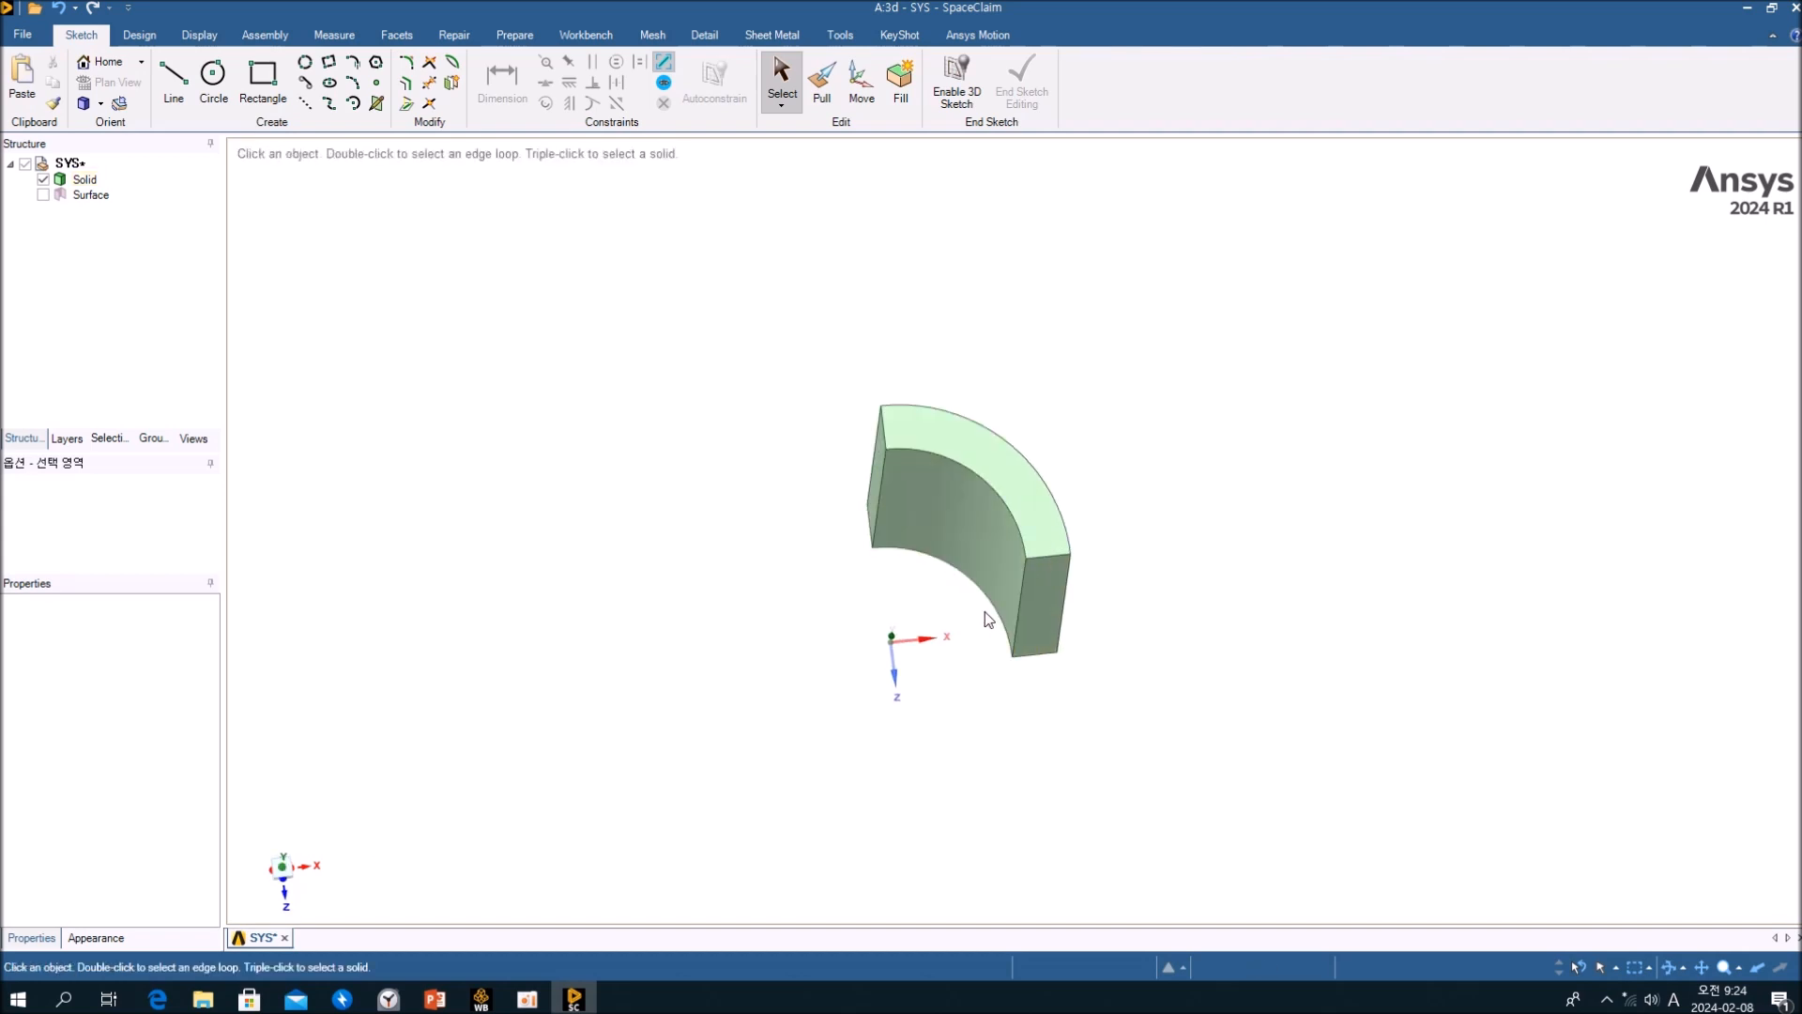
middle_click_drag(985, 616, 977, 716)
left_click(941, 526)
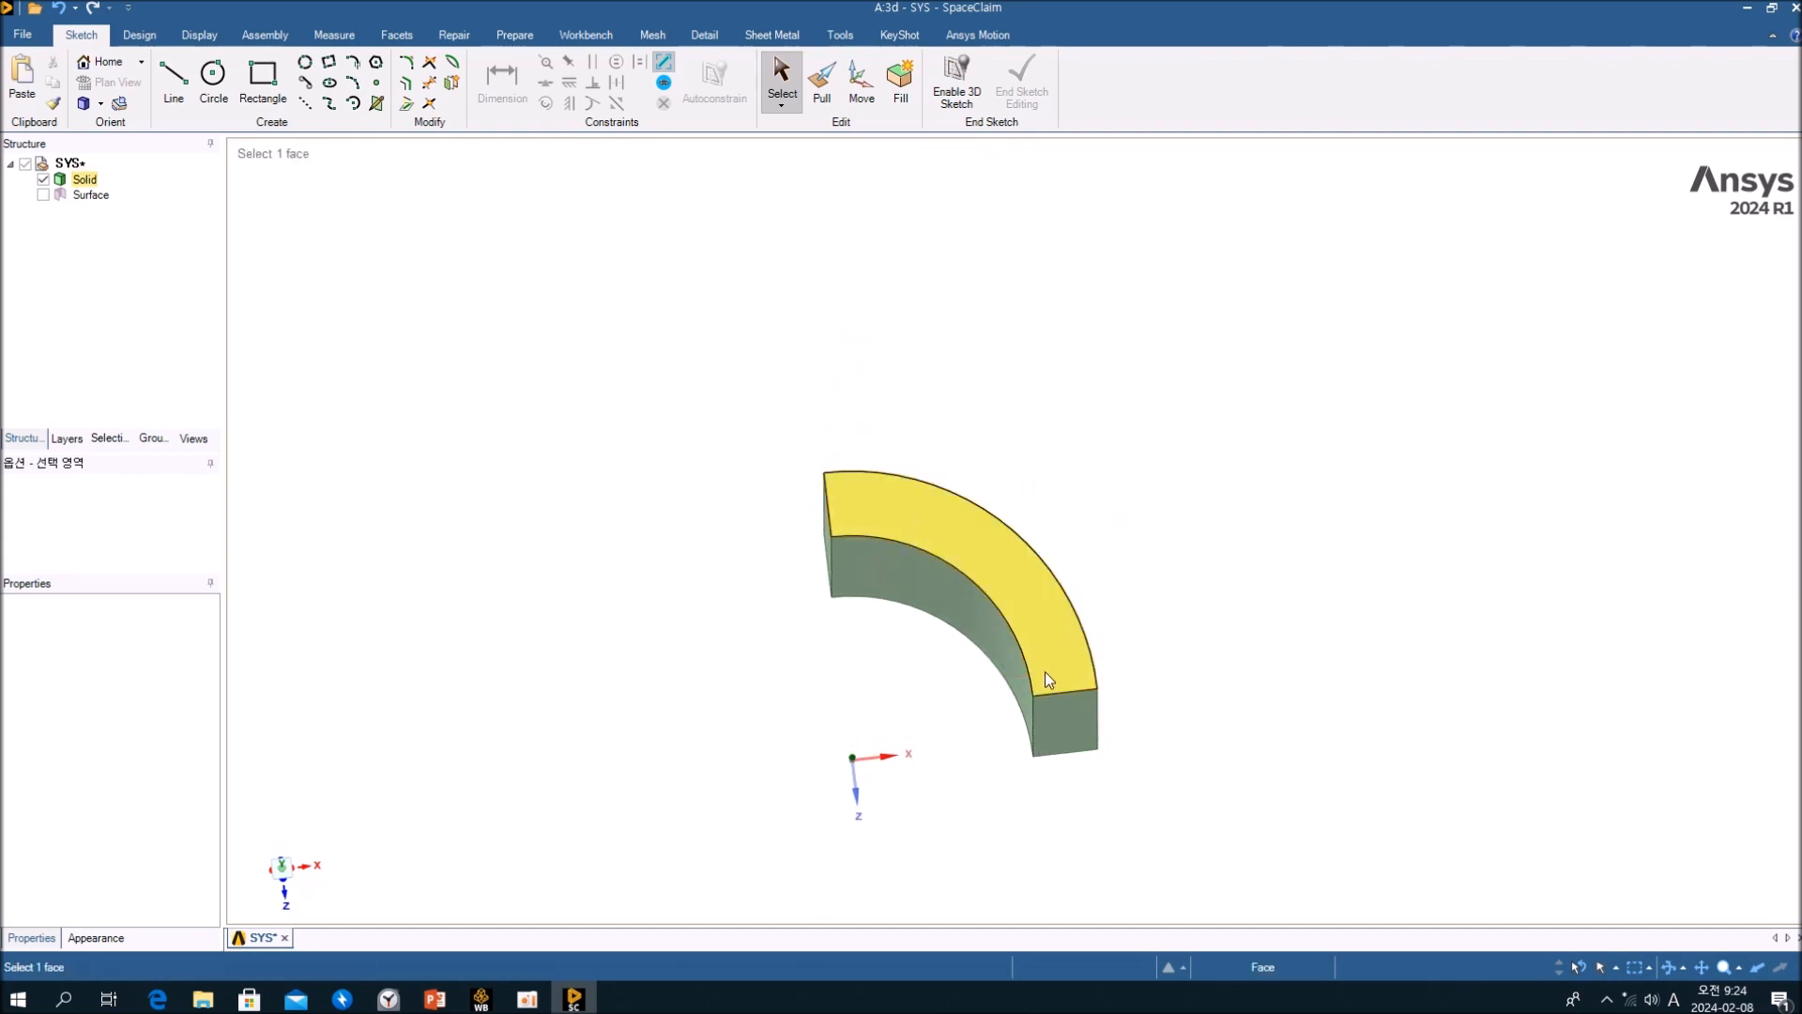
left_click(948, 712)
left_click(910, 531)
left_click(908, 615)
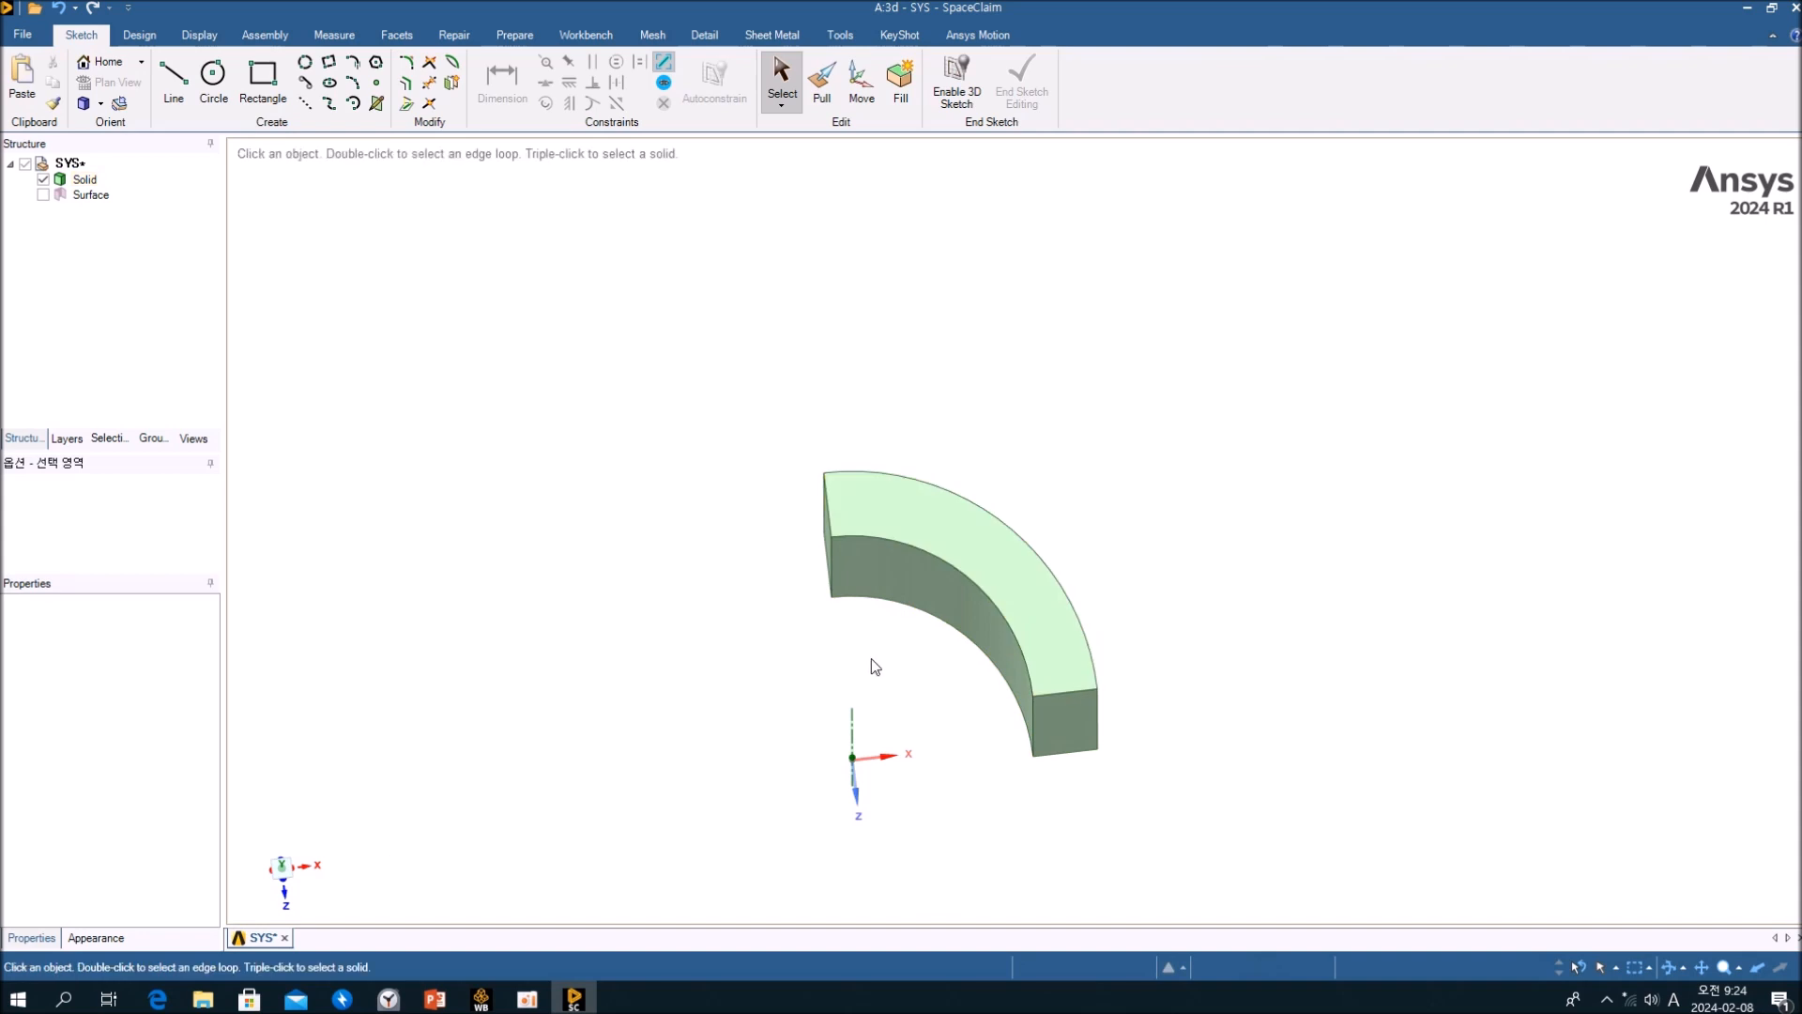
middle_click_drag(904, 696, 957, 611)
left_click(893, 628)
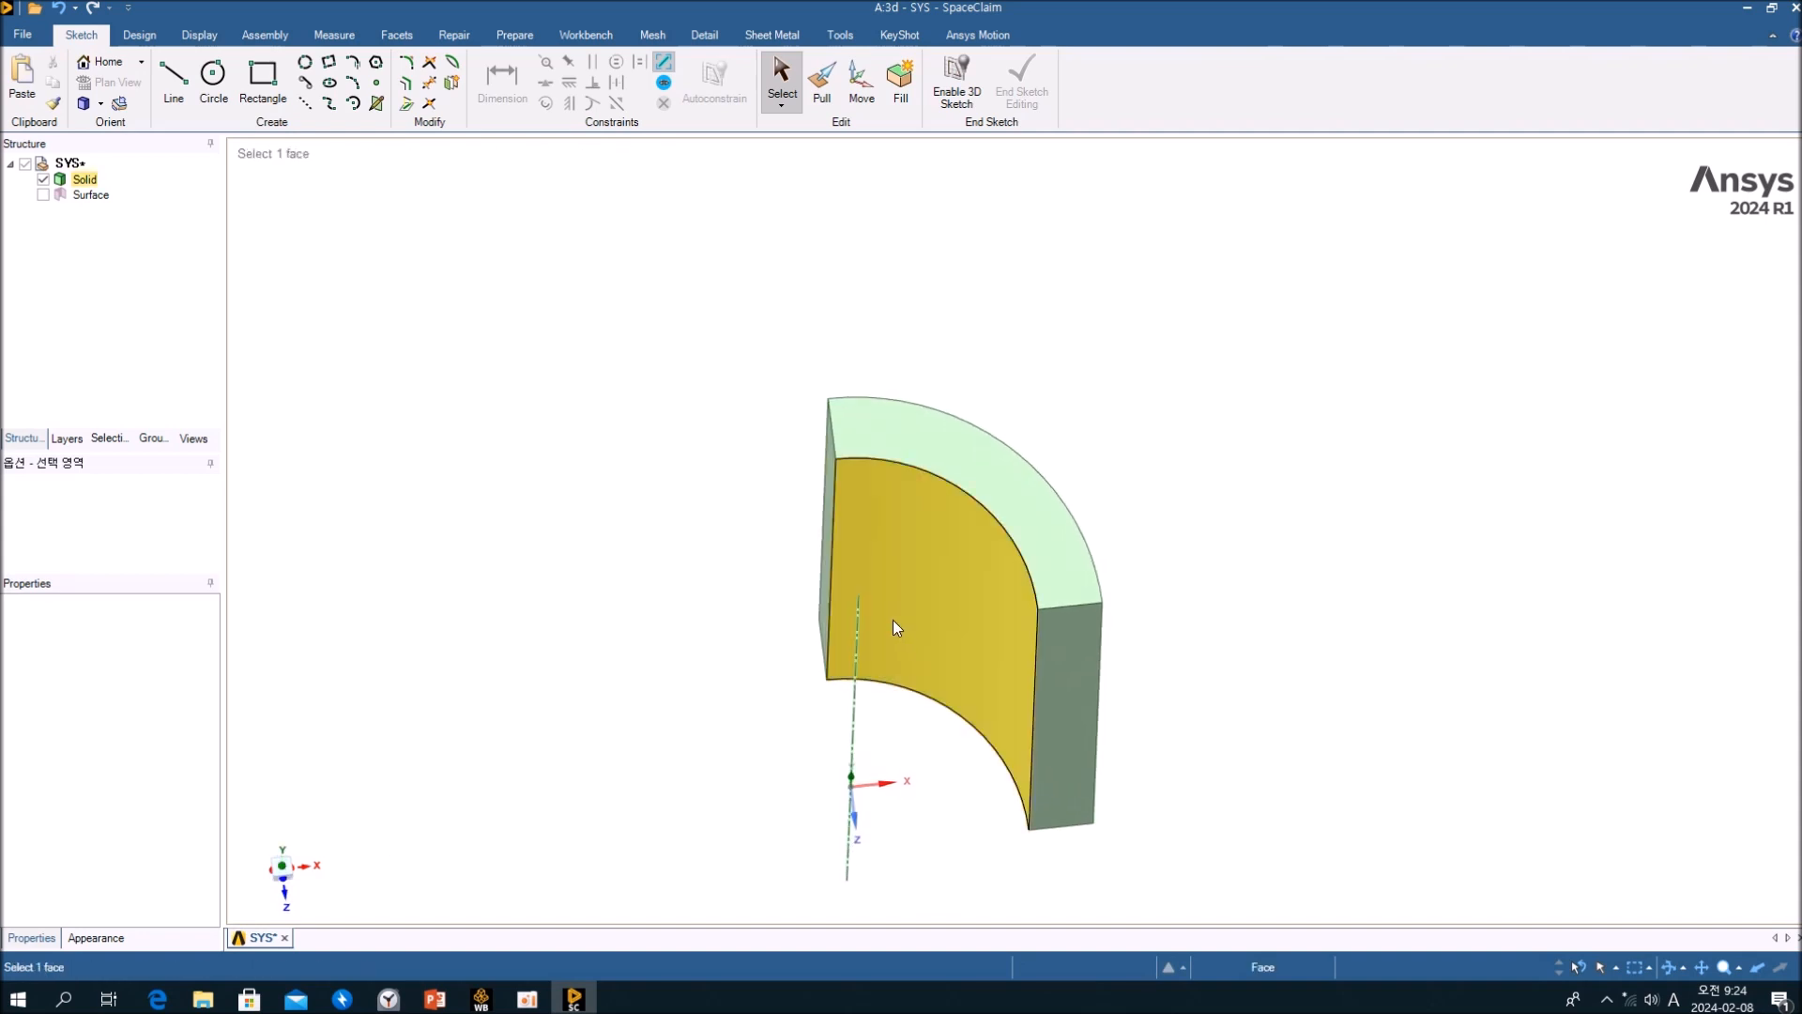
left_click(1078, 529)
left_click(751, 598)
left_click(939, 662)
left_click(909, 711)
middle_click_drag(909, 712, 942, 595, "shift")
left_click(1107, 562)
left_click(825, 443)
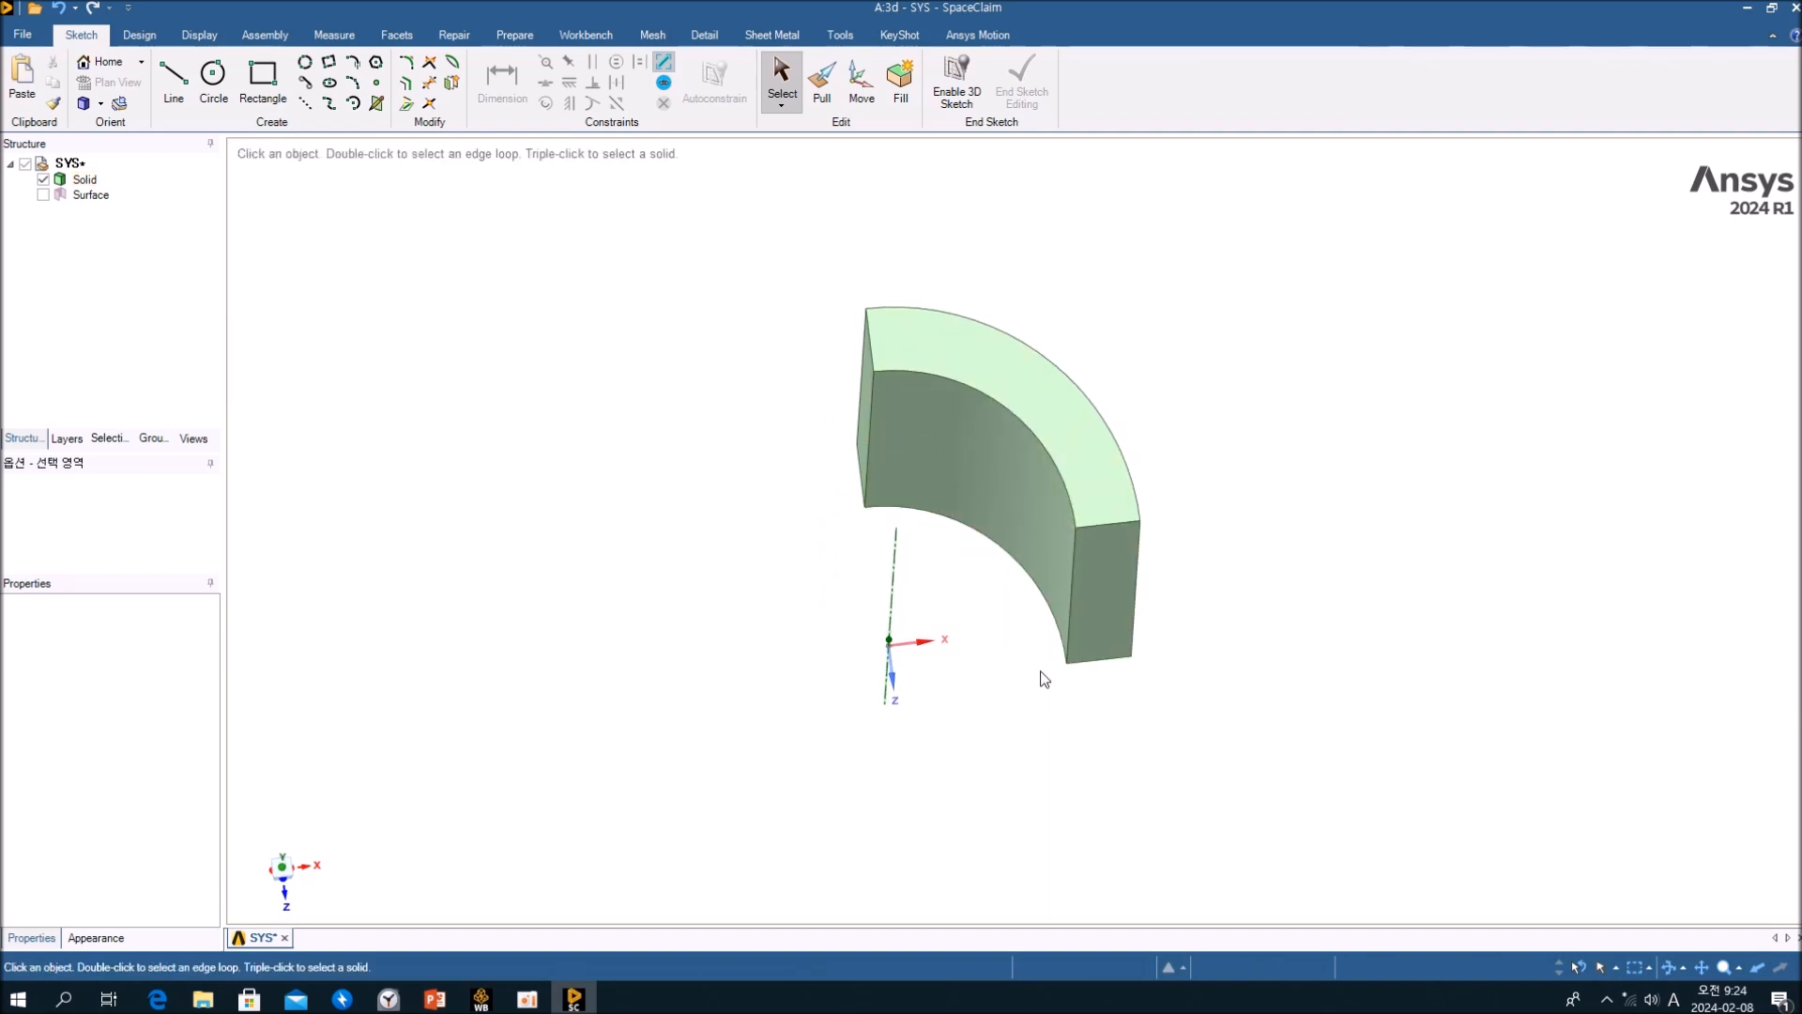
mouse_move(983, 627)
middle_mouse_down()
mouse_move(1039, 576)
mouse_move(991, 627)
middle_mouse_up()
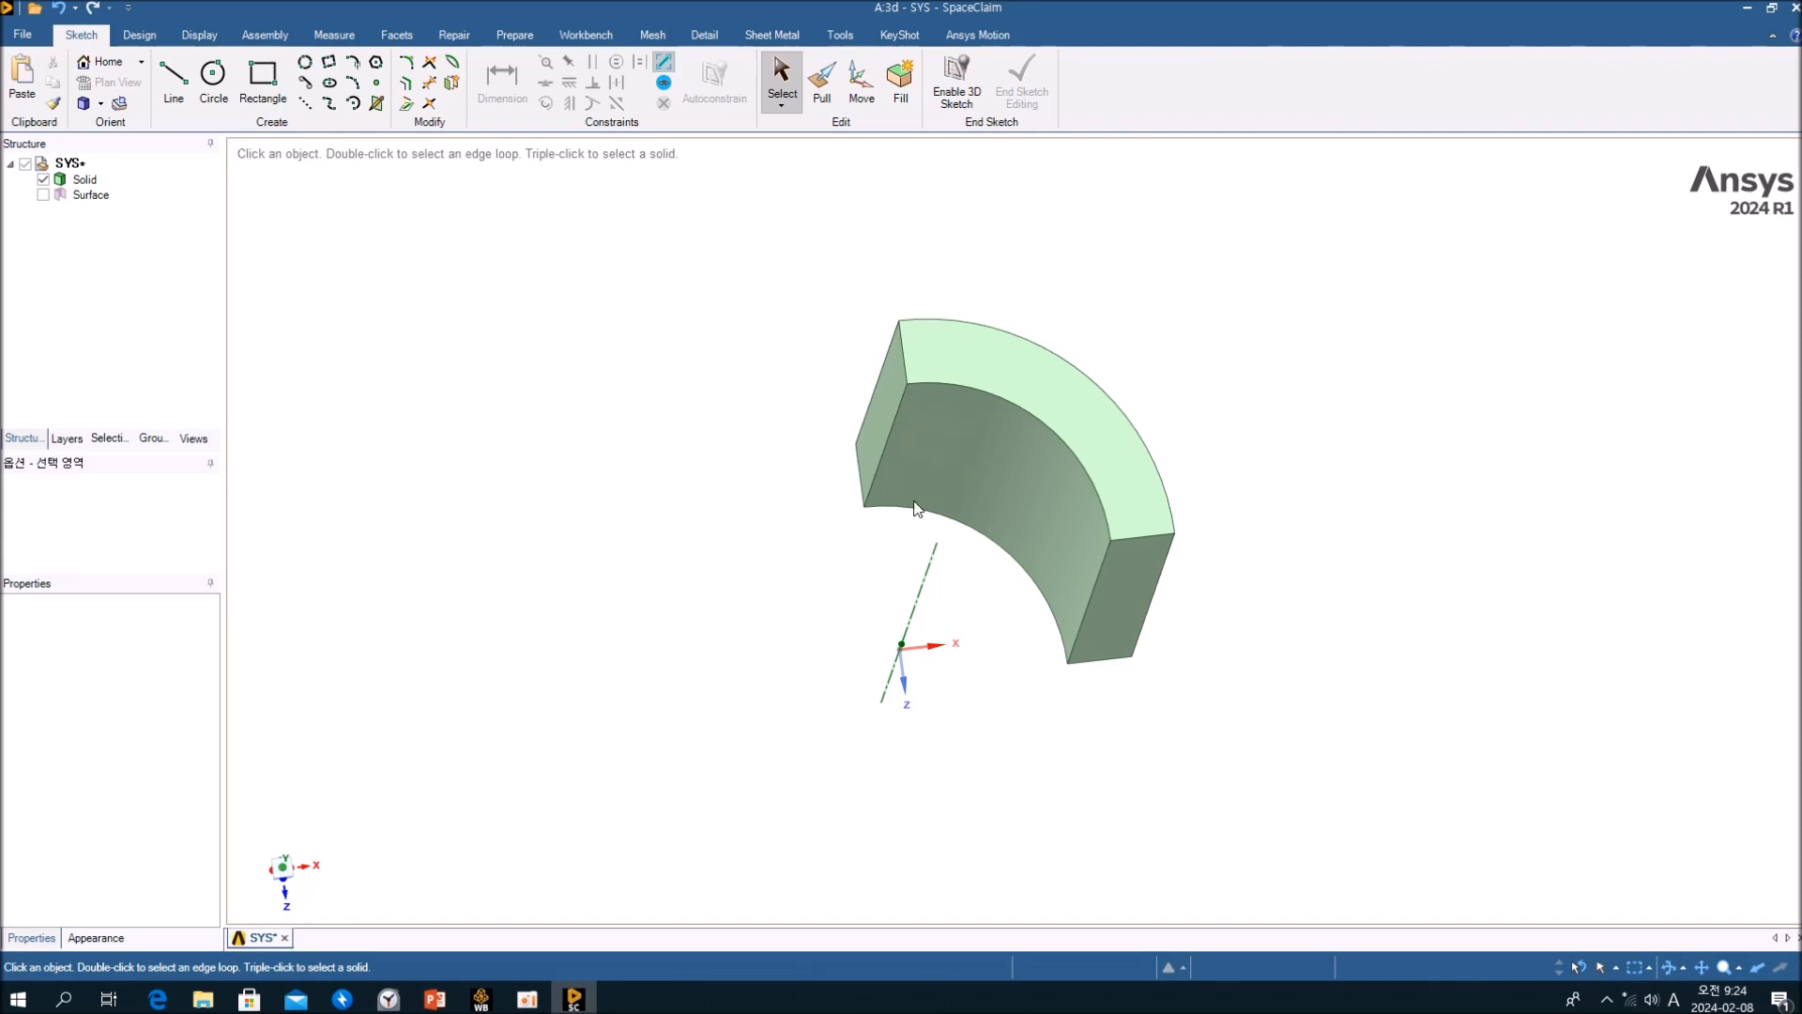
Examine the quarter-ring solid's two flat cut faces and their orientation around the central axis from several angles.
left_click(907, 338)
middle_click_drag(1056, 602, 993, 483)
left_click(1087, 535)
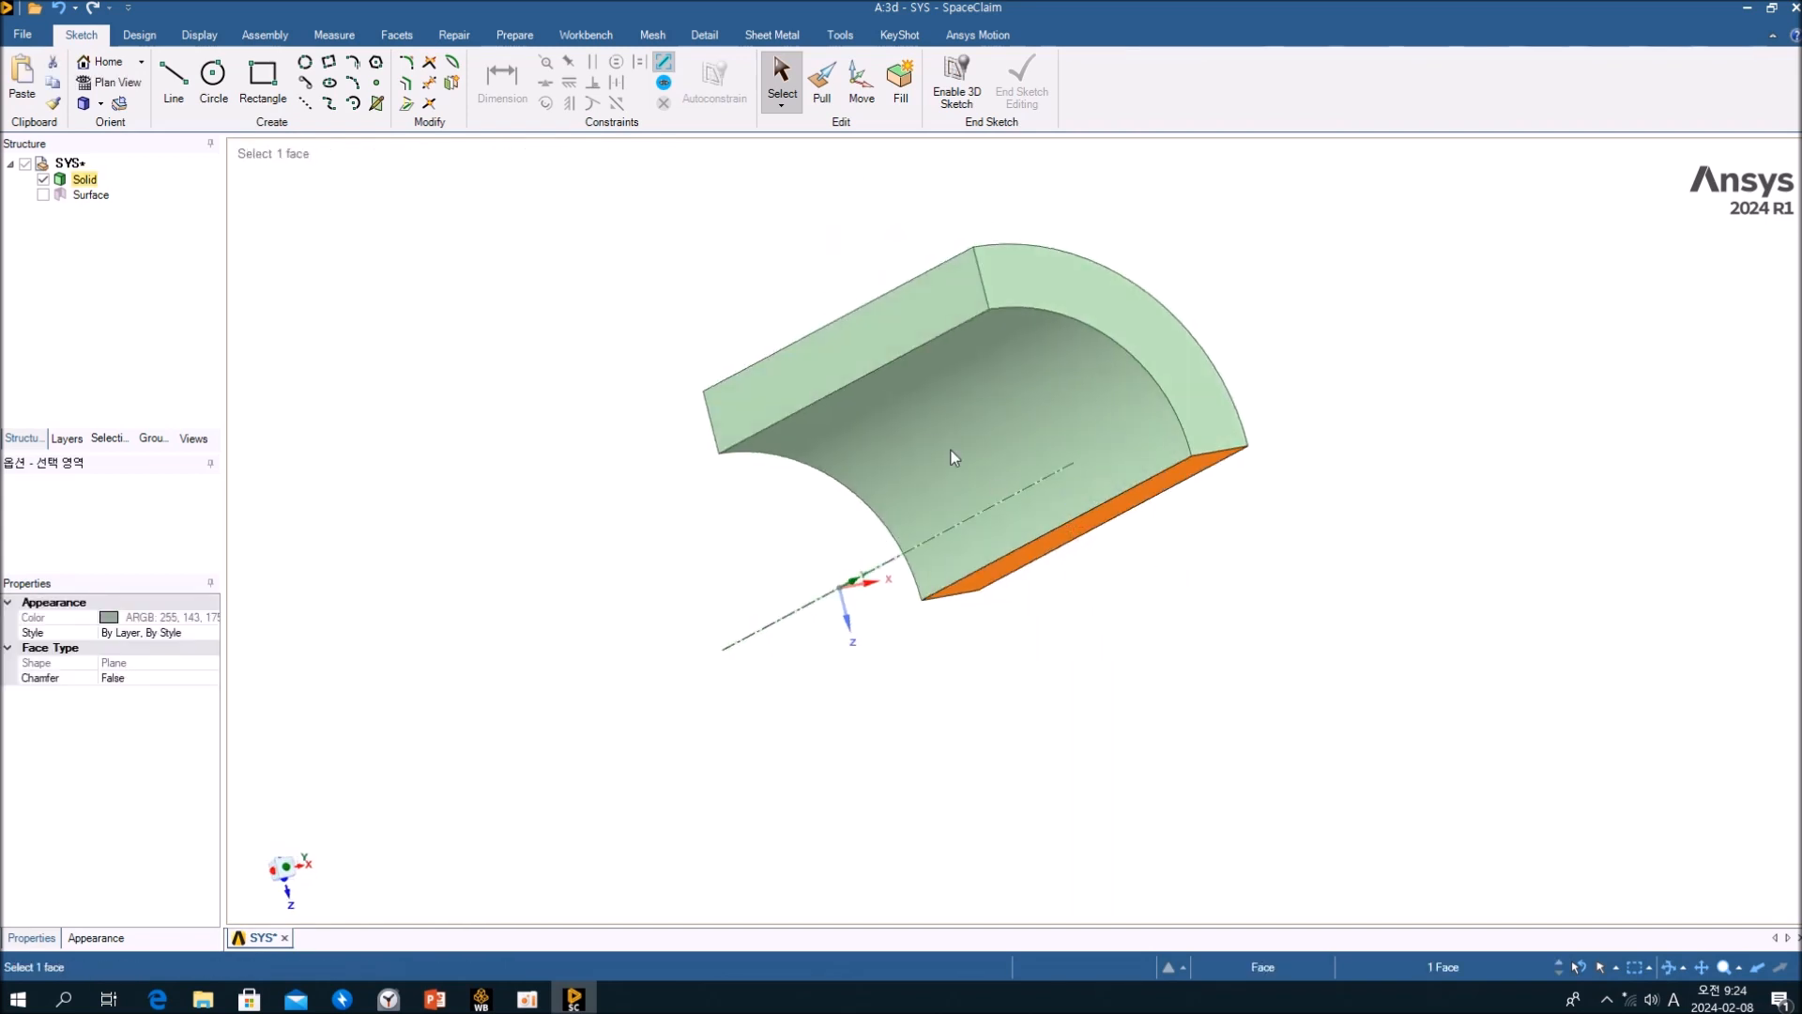
left_click(894, 323, "ctrl")
middle_click_drag(1184, 678, 1162, 563)
scroll(1145, 650, "down", 2)
left_click(1185, 566)
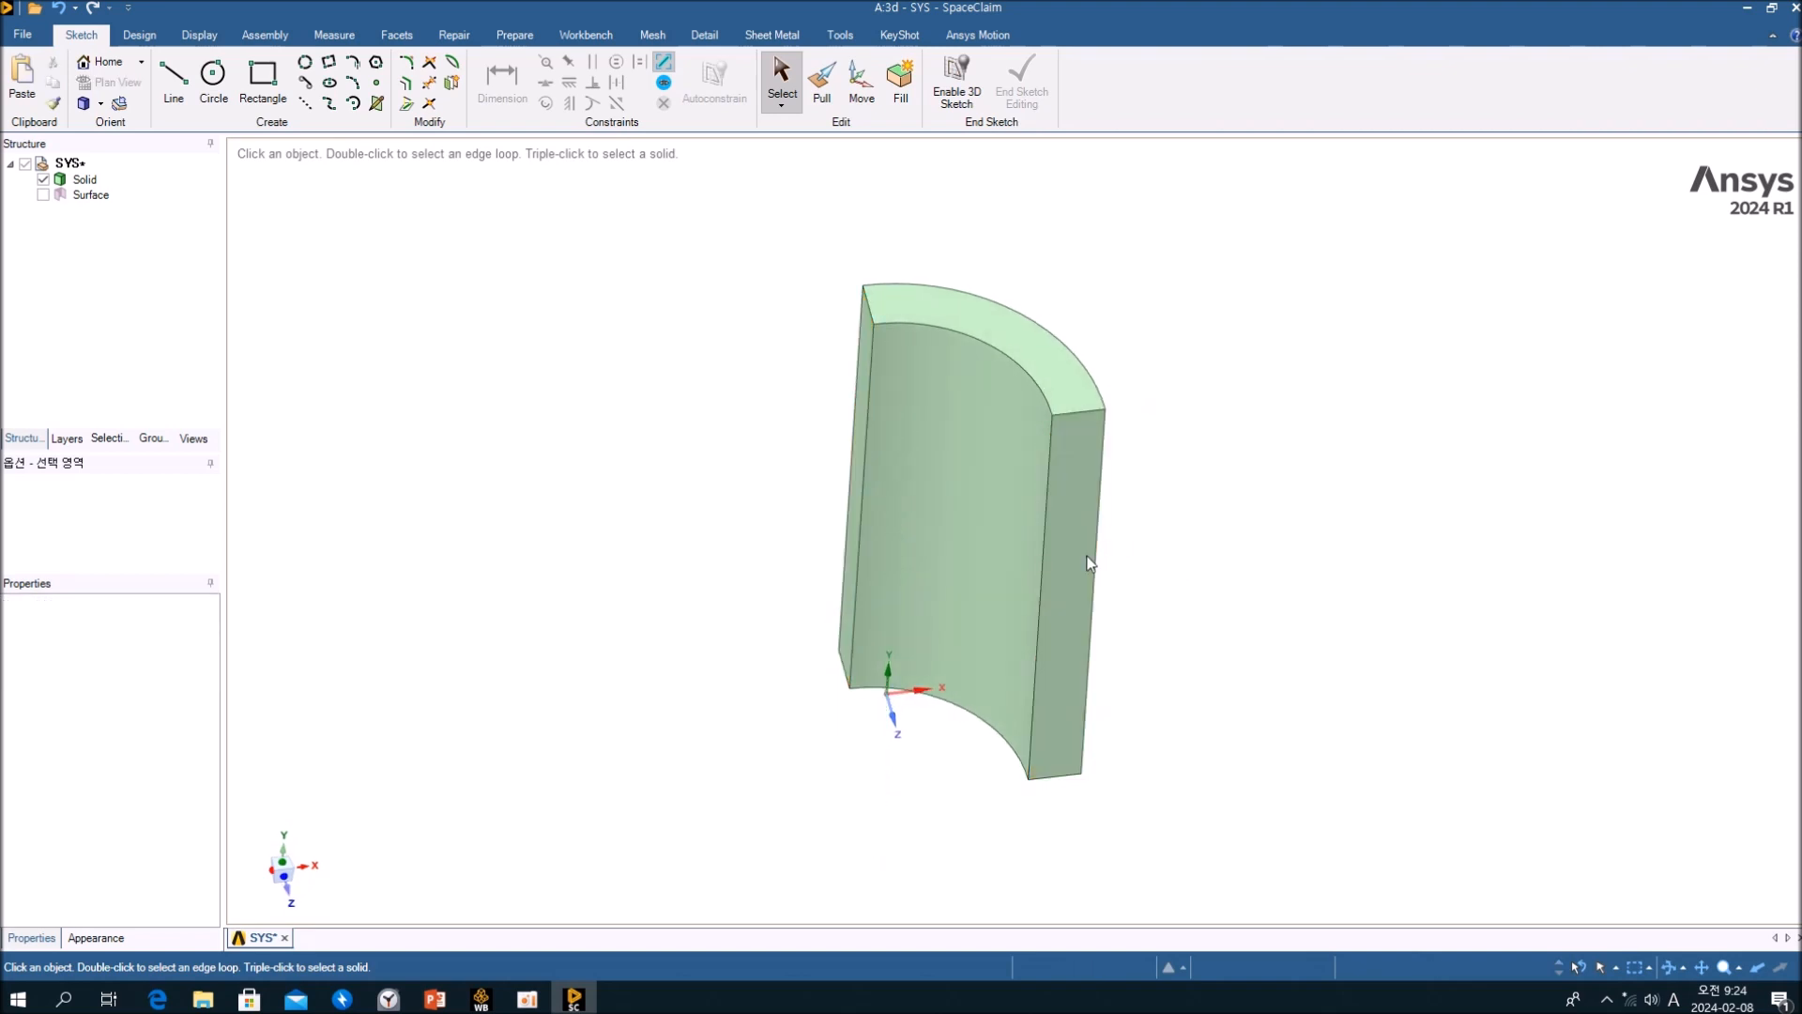
left_click(1050, 611)
left_click(523, 378)
left_click(112, 321)
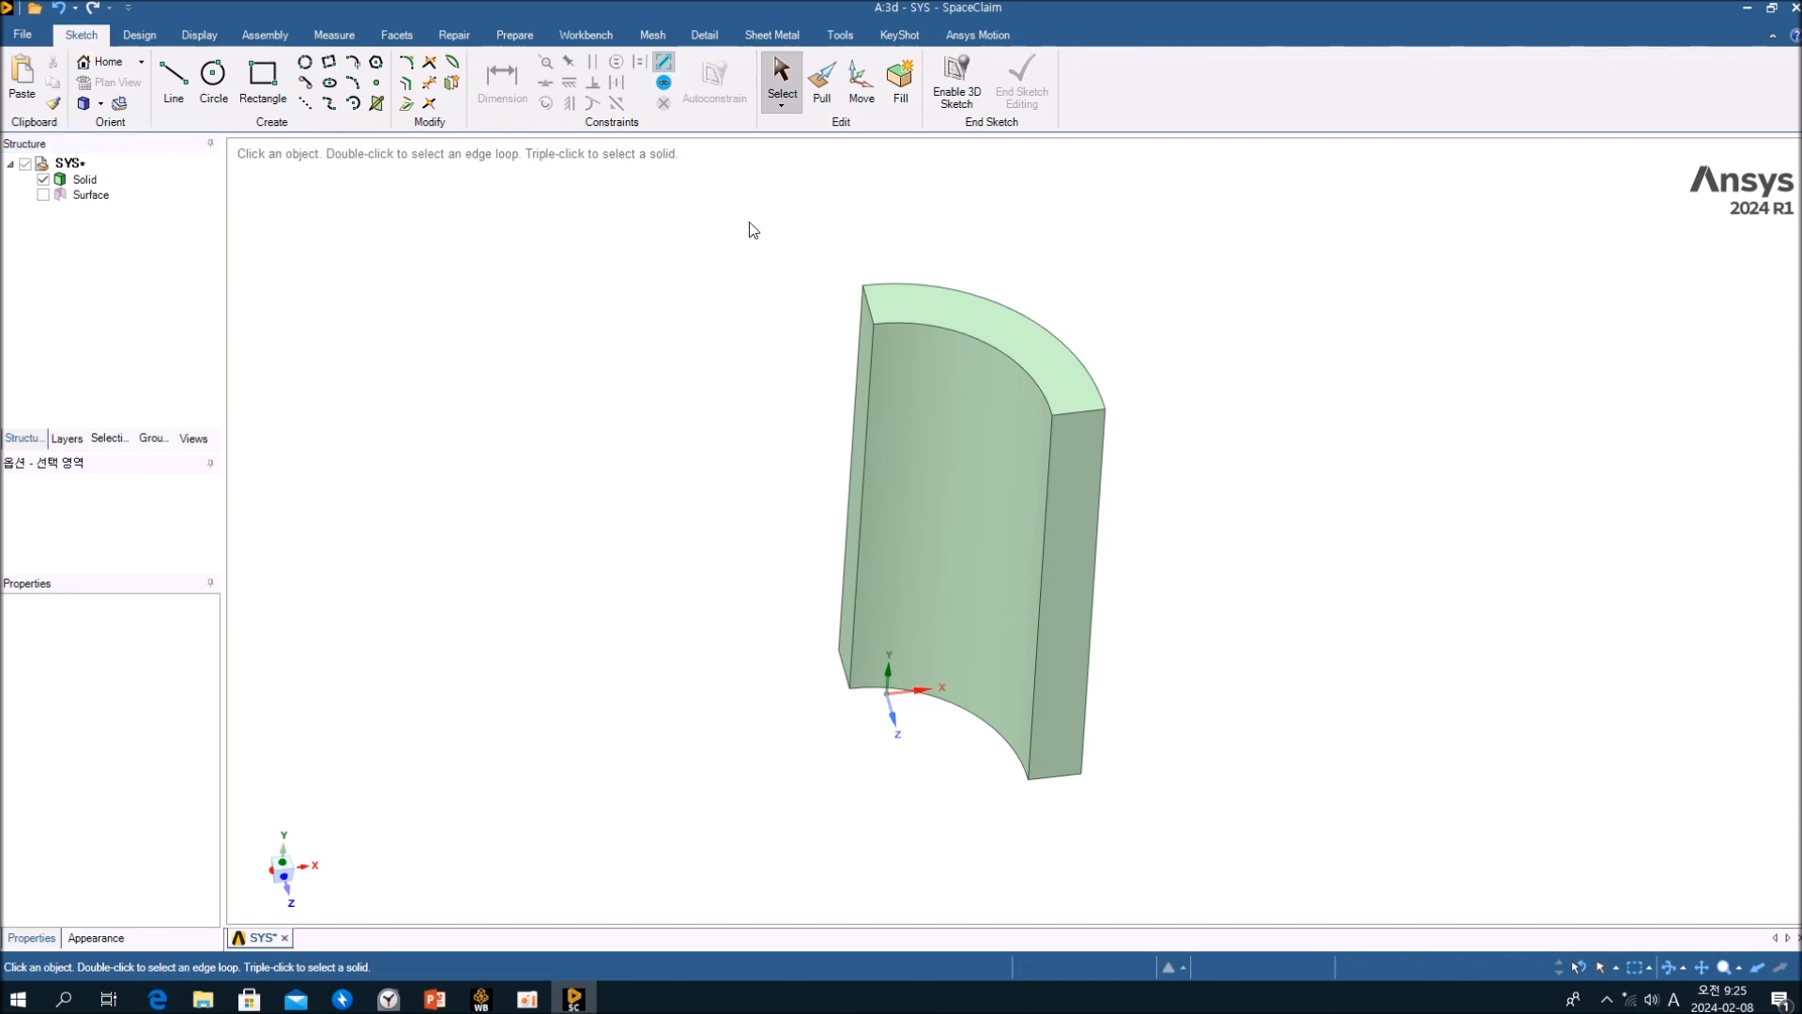
Close the quarter-ring geometry and rename the 3d Static Structural system as 3d 90degree in the Workbench schematic.
left_click(1793, 9)
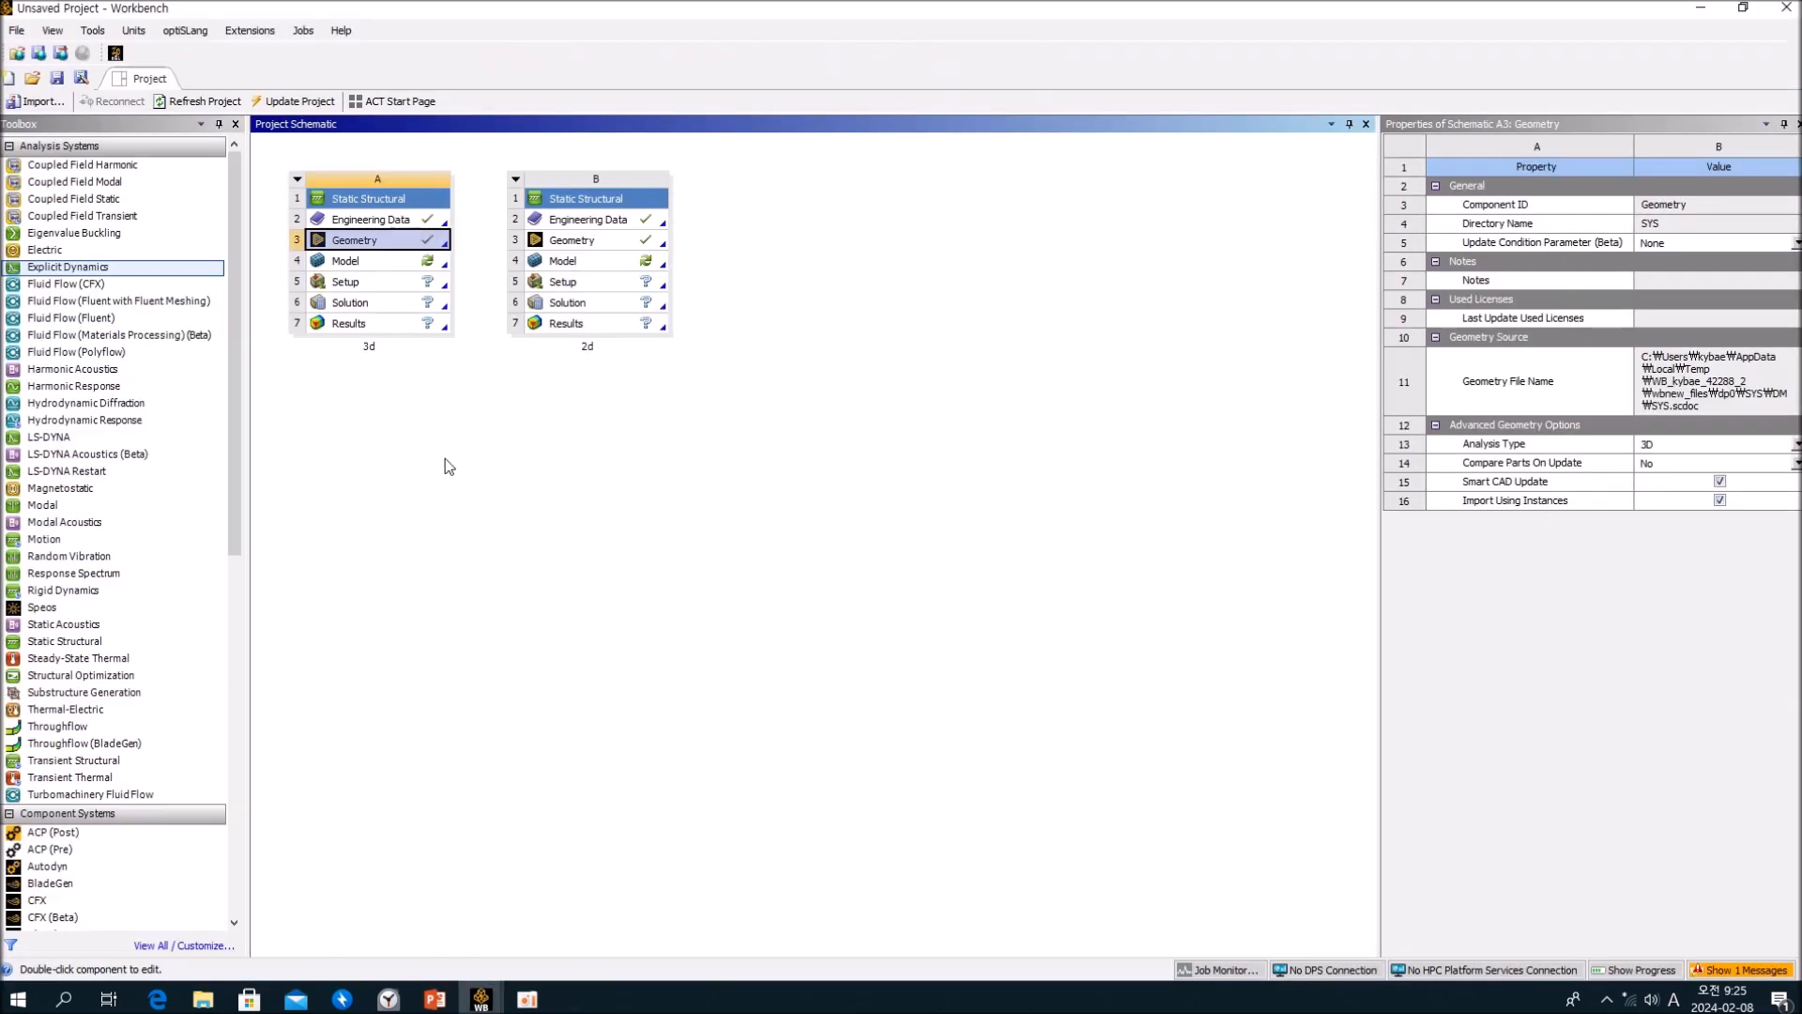
double_click(370, 348)
type("90")
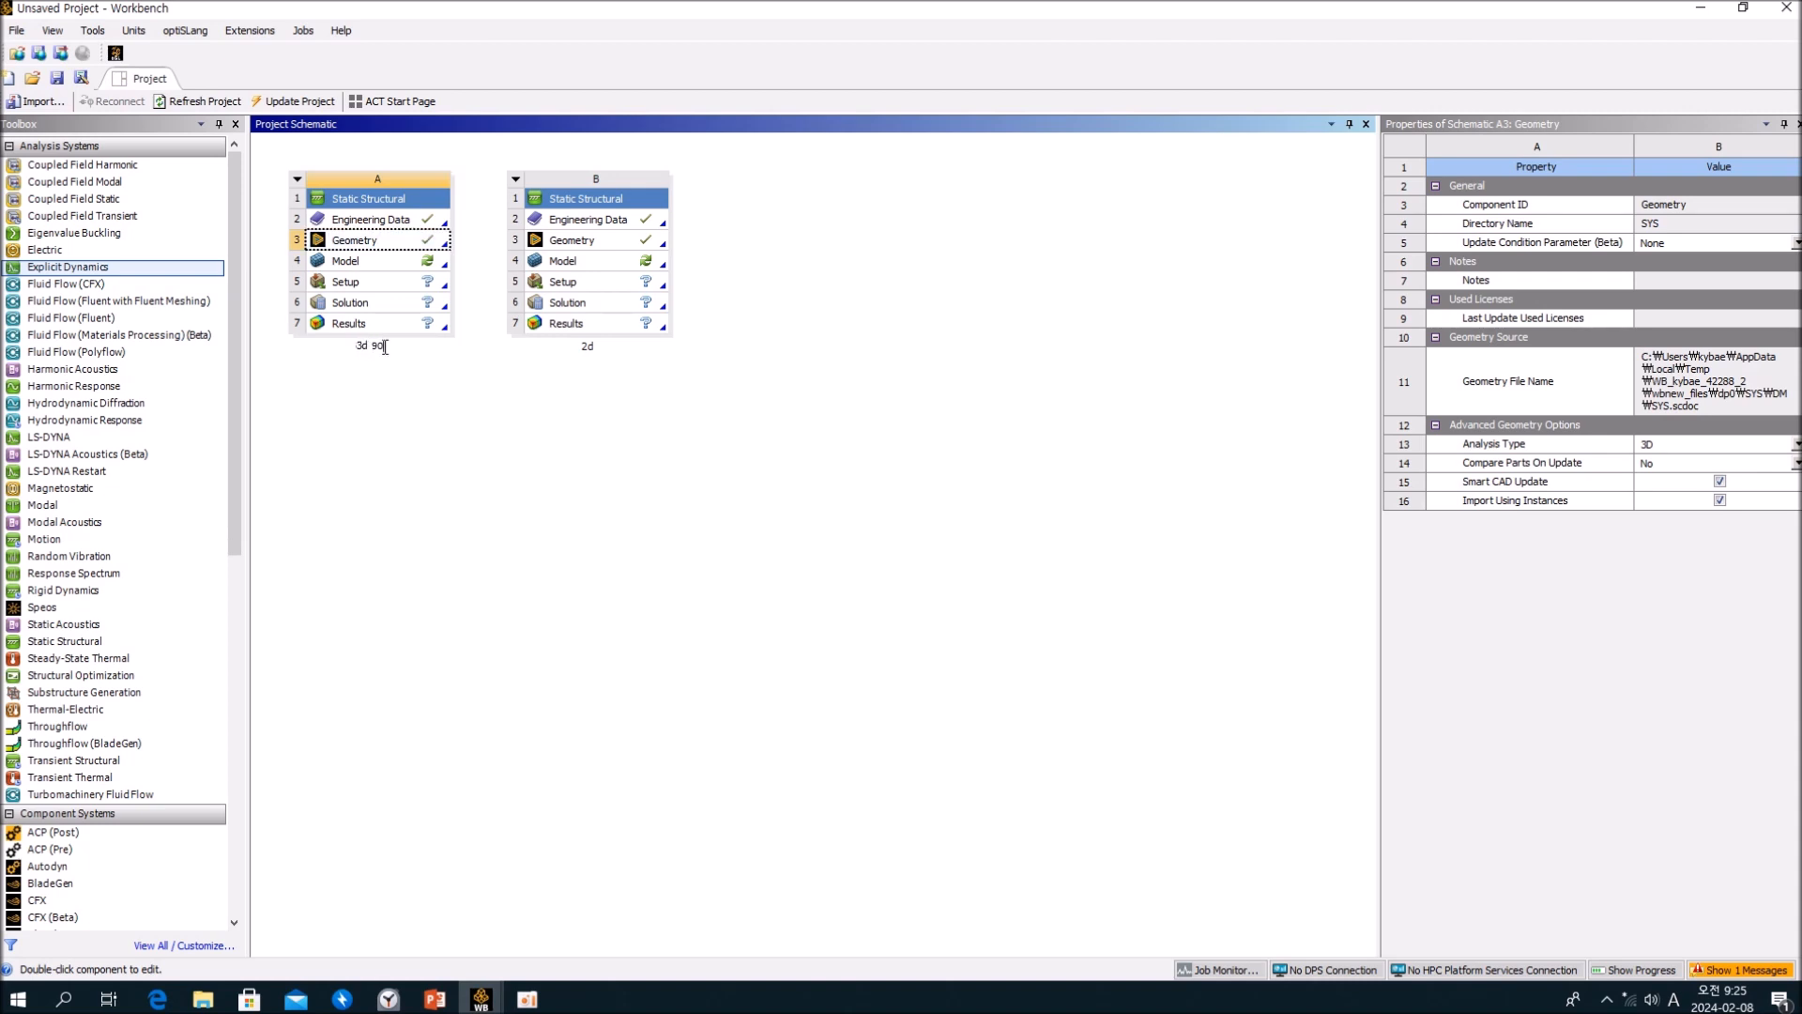
type("degree")
key("Return")
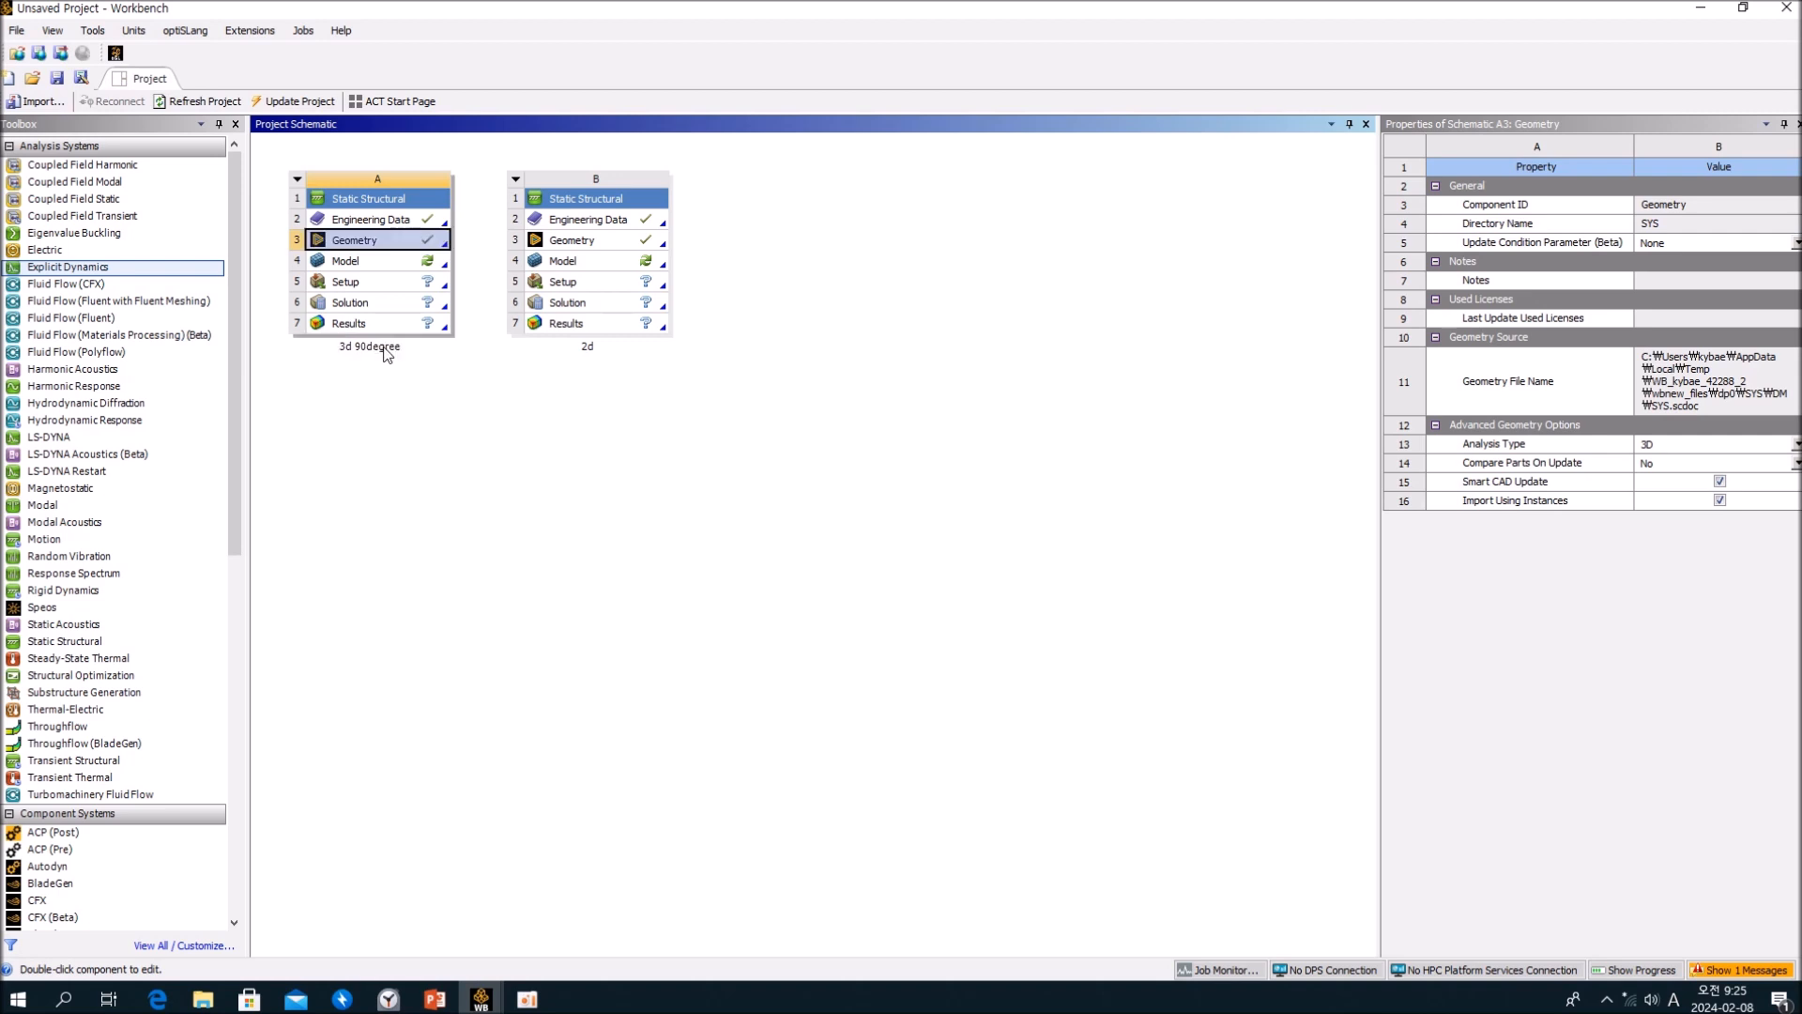
Duplicate the 3d 90degree Static Structural system, including its geometry.
left_click(298, 180)
mouse_move(348, 299)
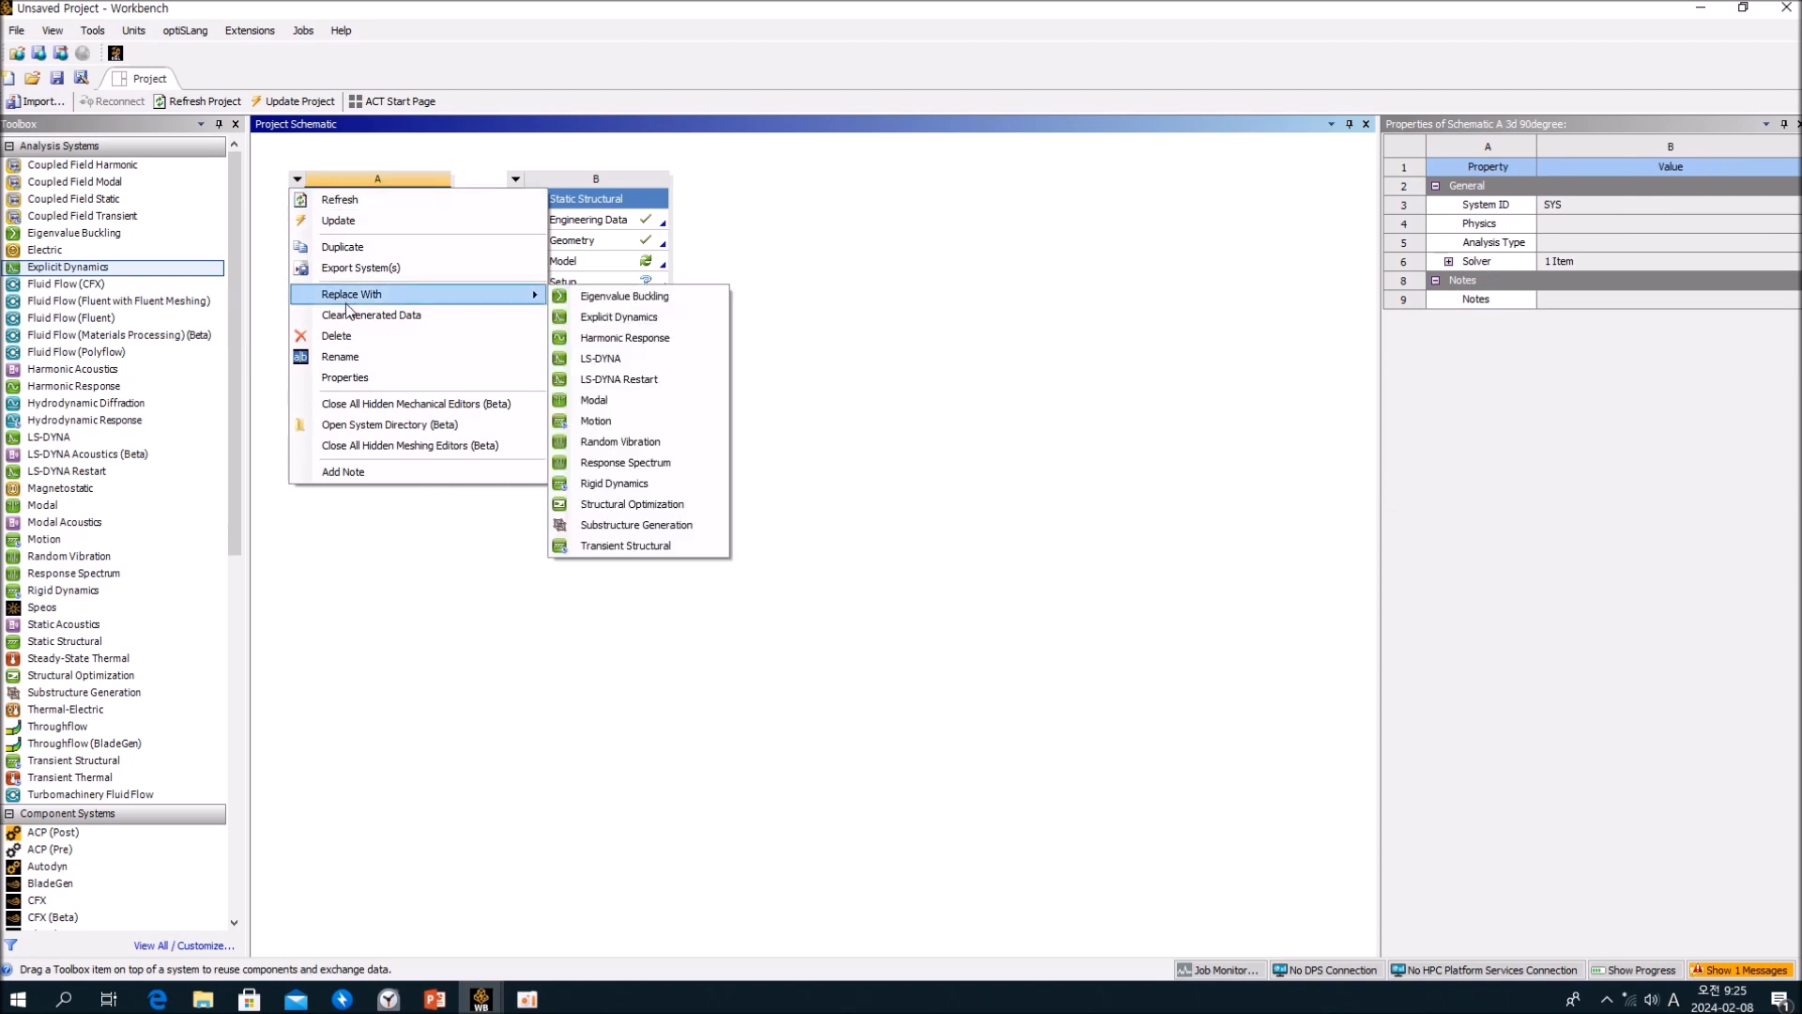
left_click(344, 247)
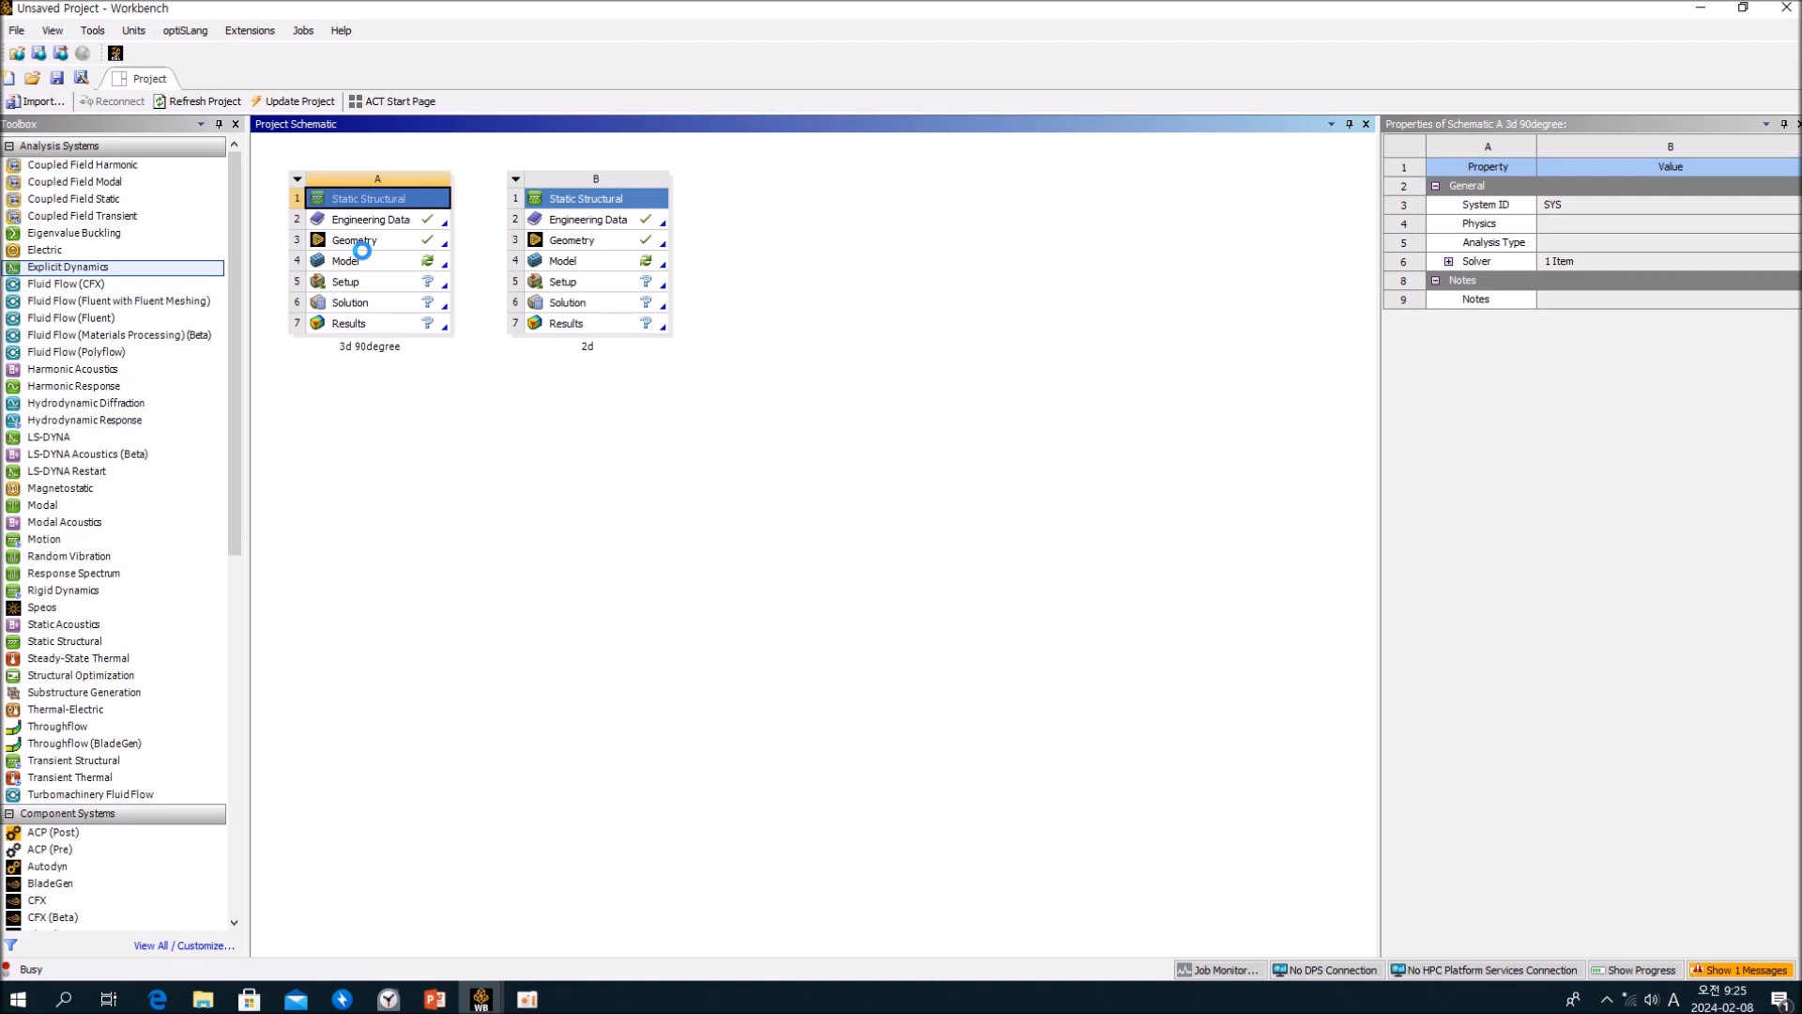
left_click_drag(378, 440, 275, 293)
Rename system A, the duplicated Static Structural system, as 3d 360degree.
double_click(365, 345)
left_click(361, 348)
key("BackSpace")
key("BackSpace")
key("BackSpace")
key("BackSpace")
key("BackSpace")
key("BackSpace")
key("BackSpace")
key("BackSpace")
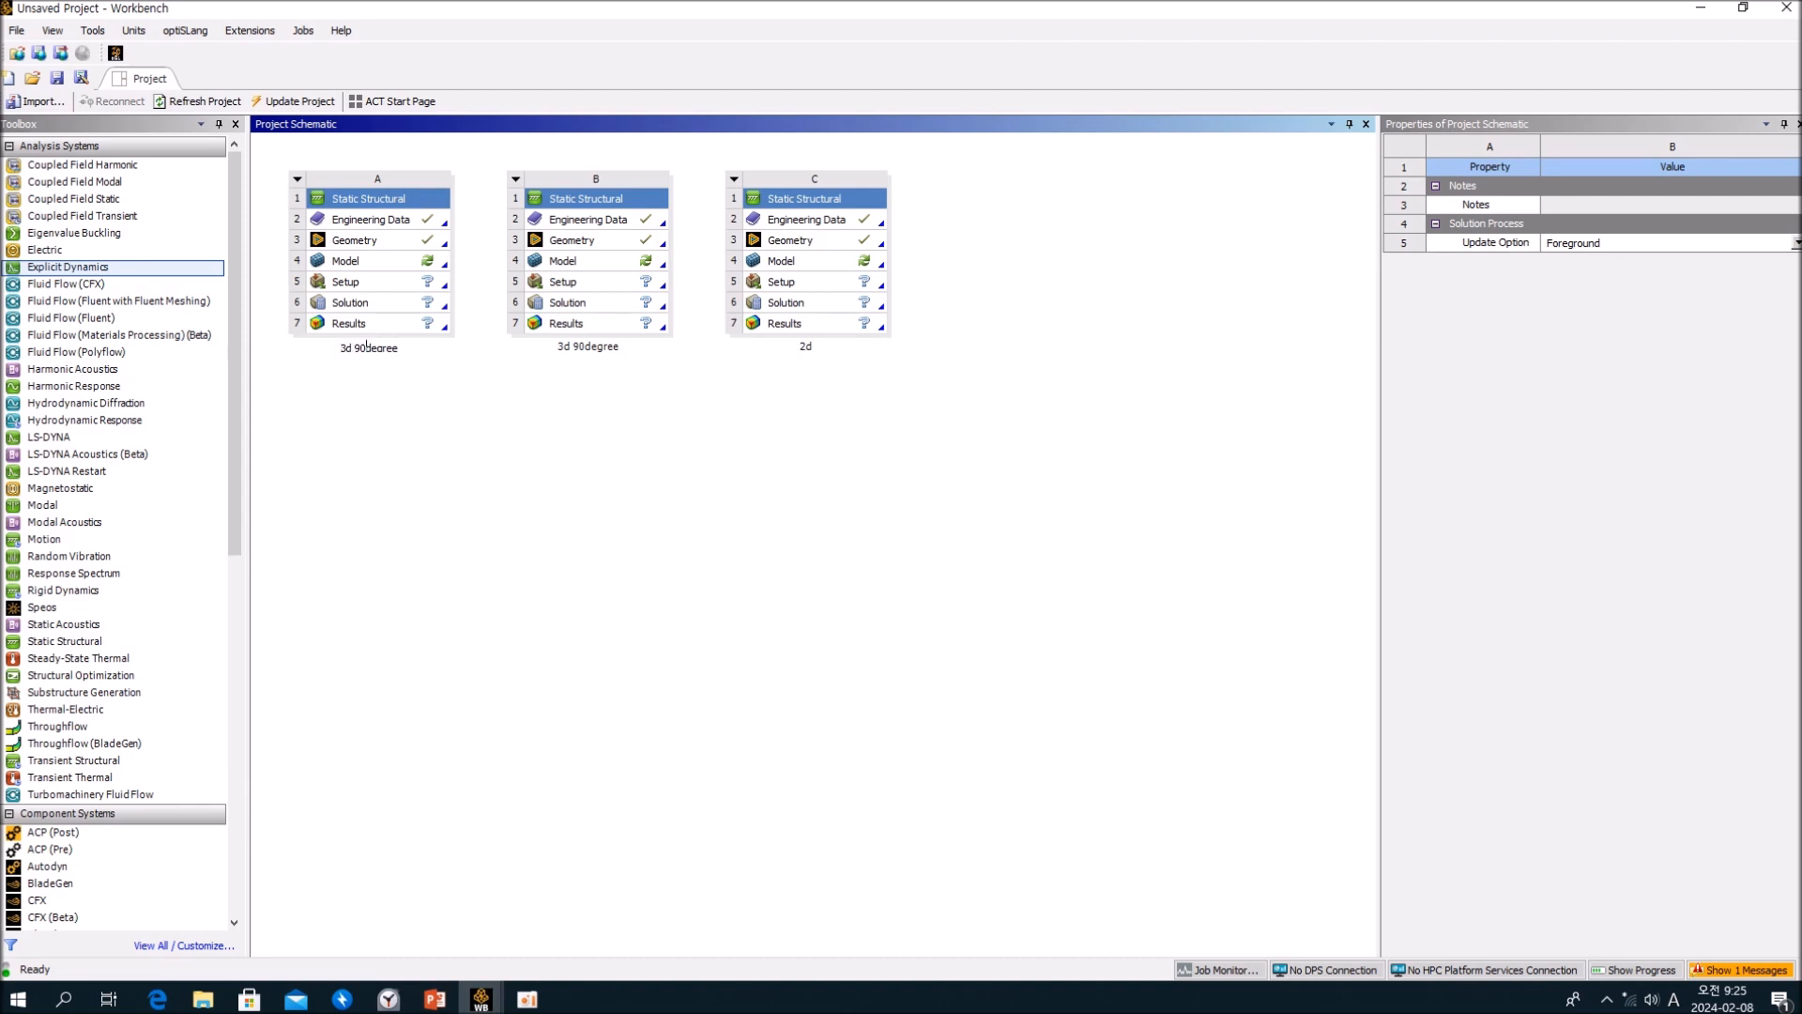
key("Right")
key("Right")
key("Right")
key("Right")
key("Right")
key("BackSpace")
key("BackSpace")
type("360")
key("Return")
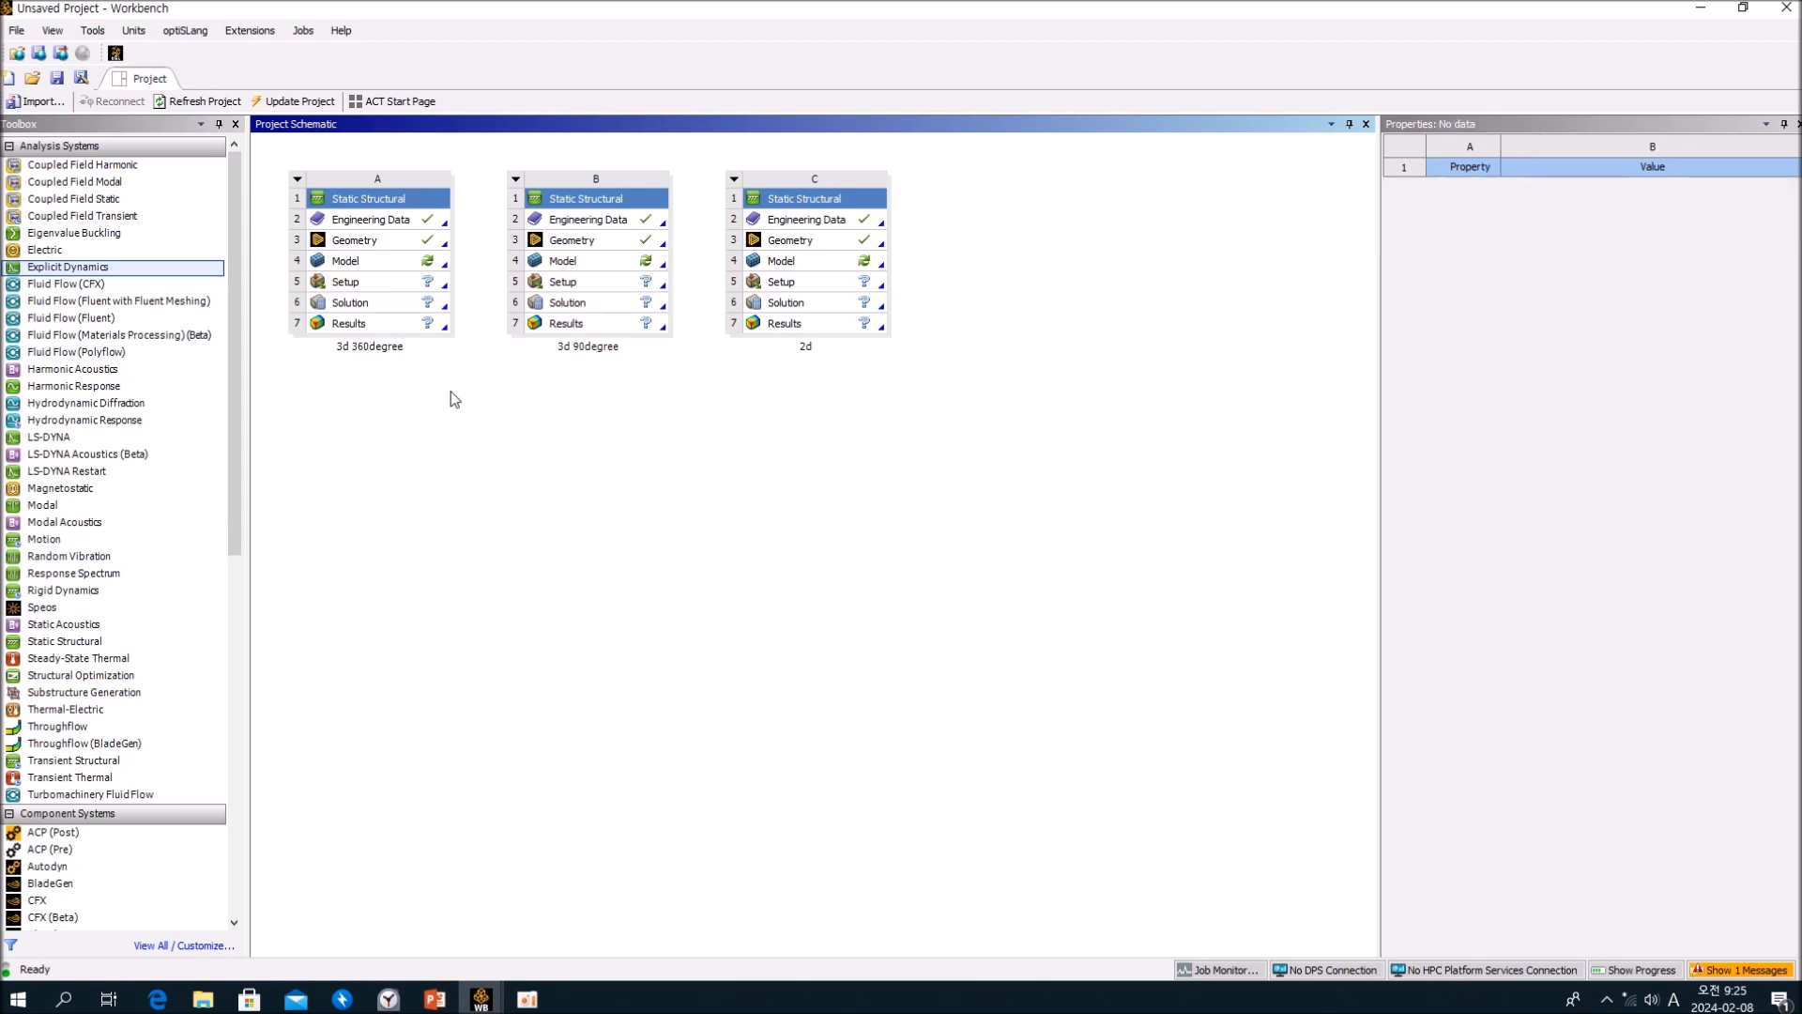
Open the 3d 360degree geometry in SpaceClaim and revolve the quarter-ring's flat cut face fully around the central Y axis with Pull.
double_click(401, 246)
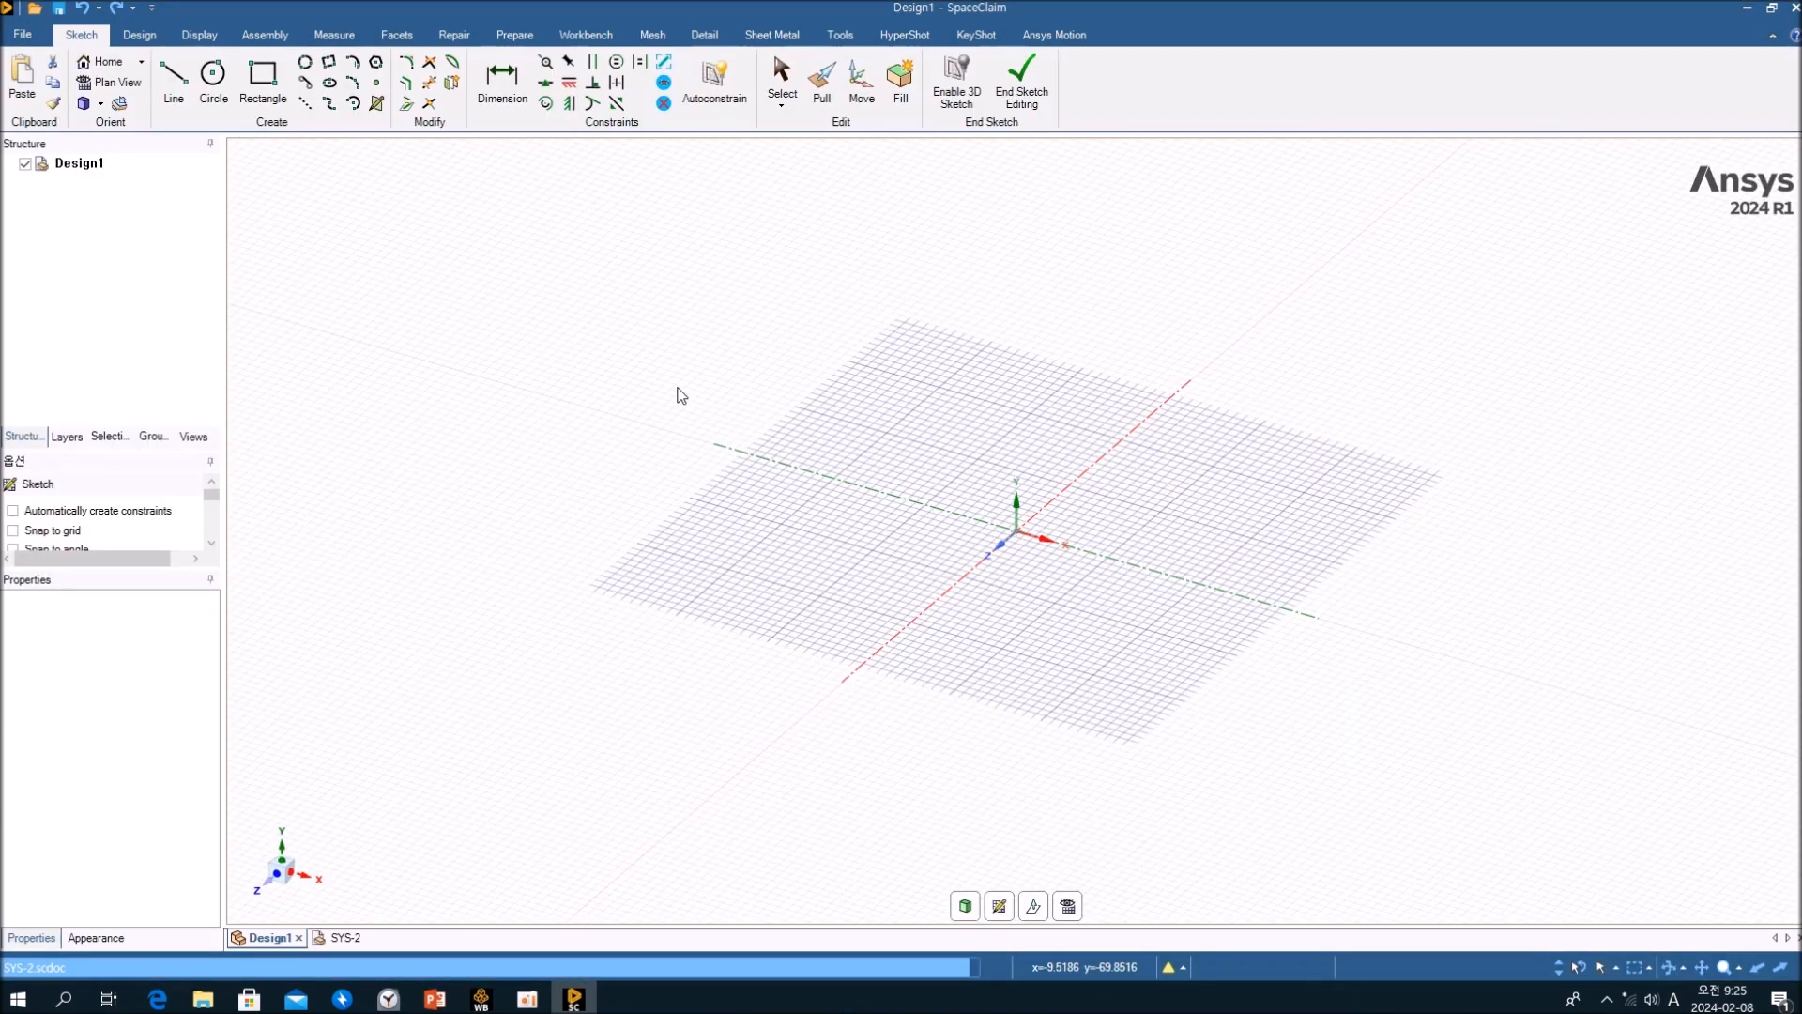
mouse_move(756, 401)
middle_mouse_down()
mouse_move(733, 350)
mouse_move(744, 407)
middle_mouse_up()
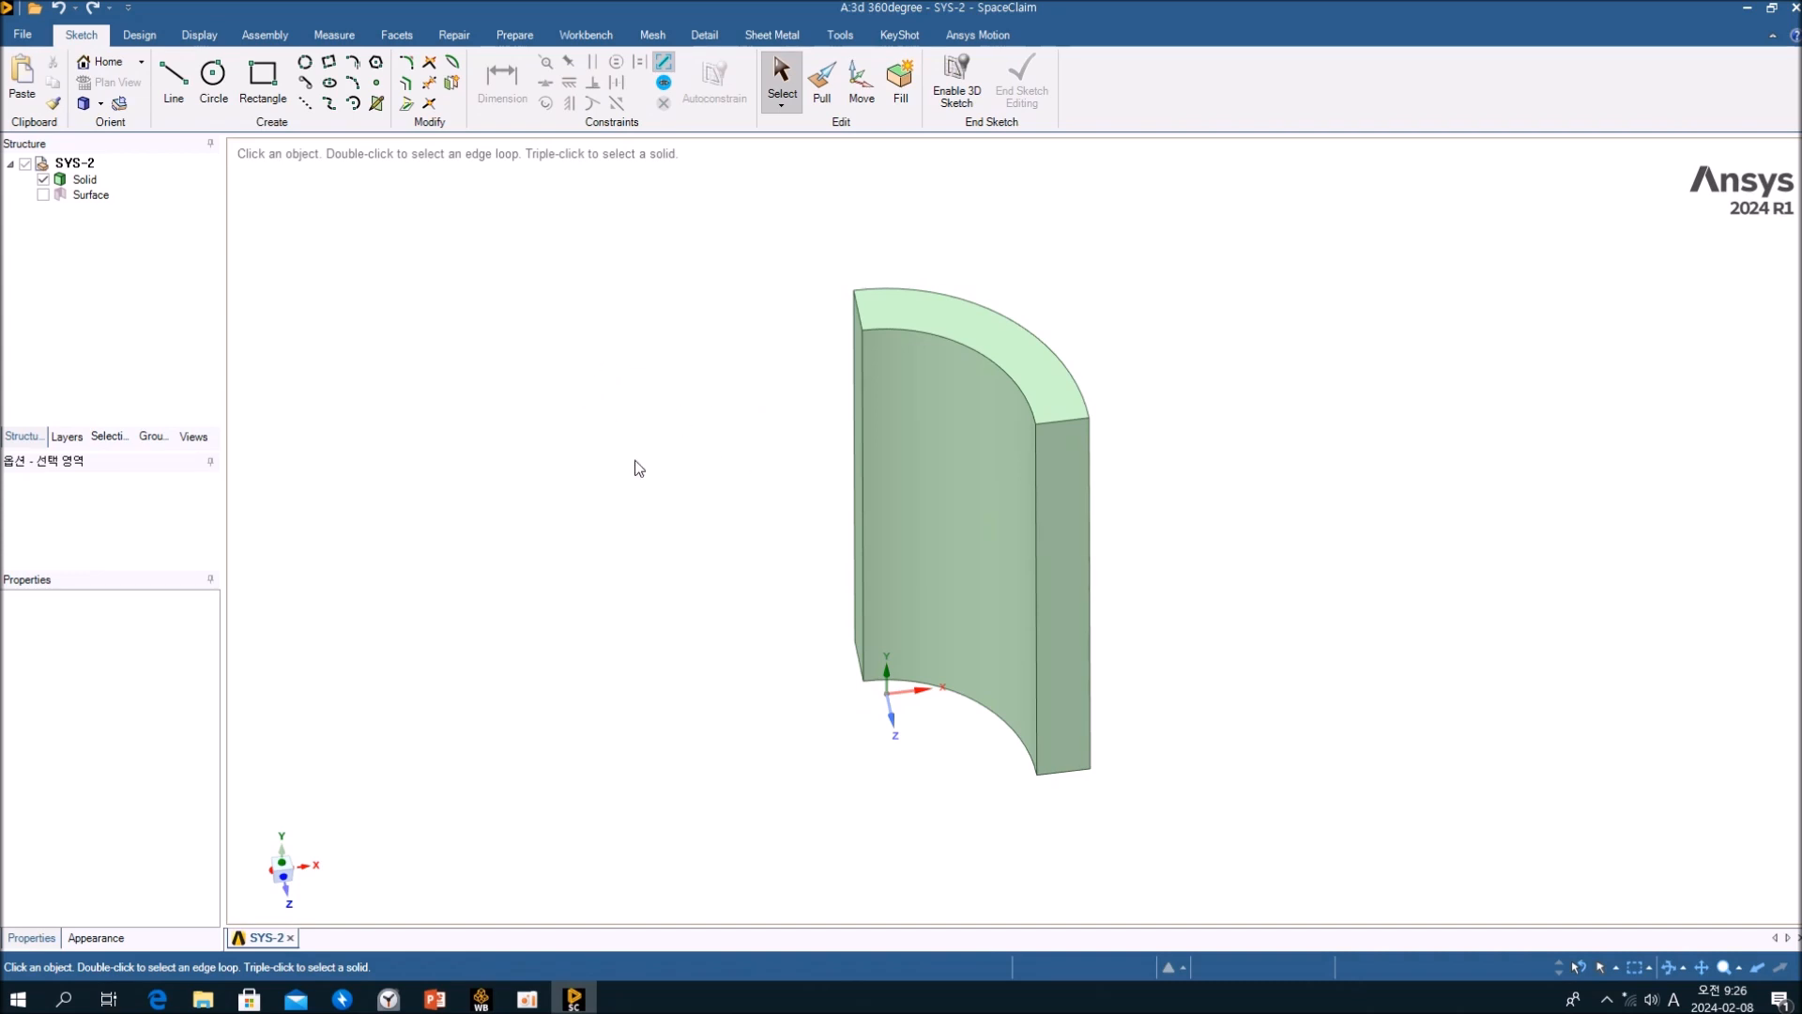
key("p")
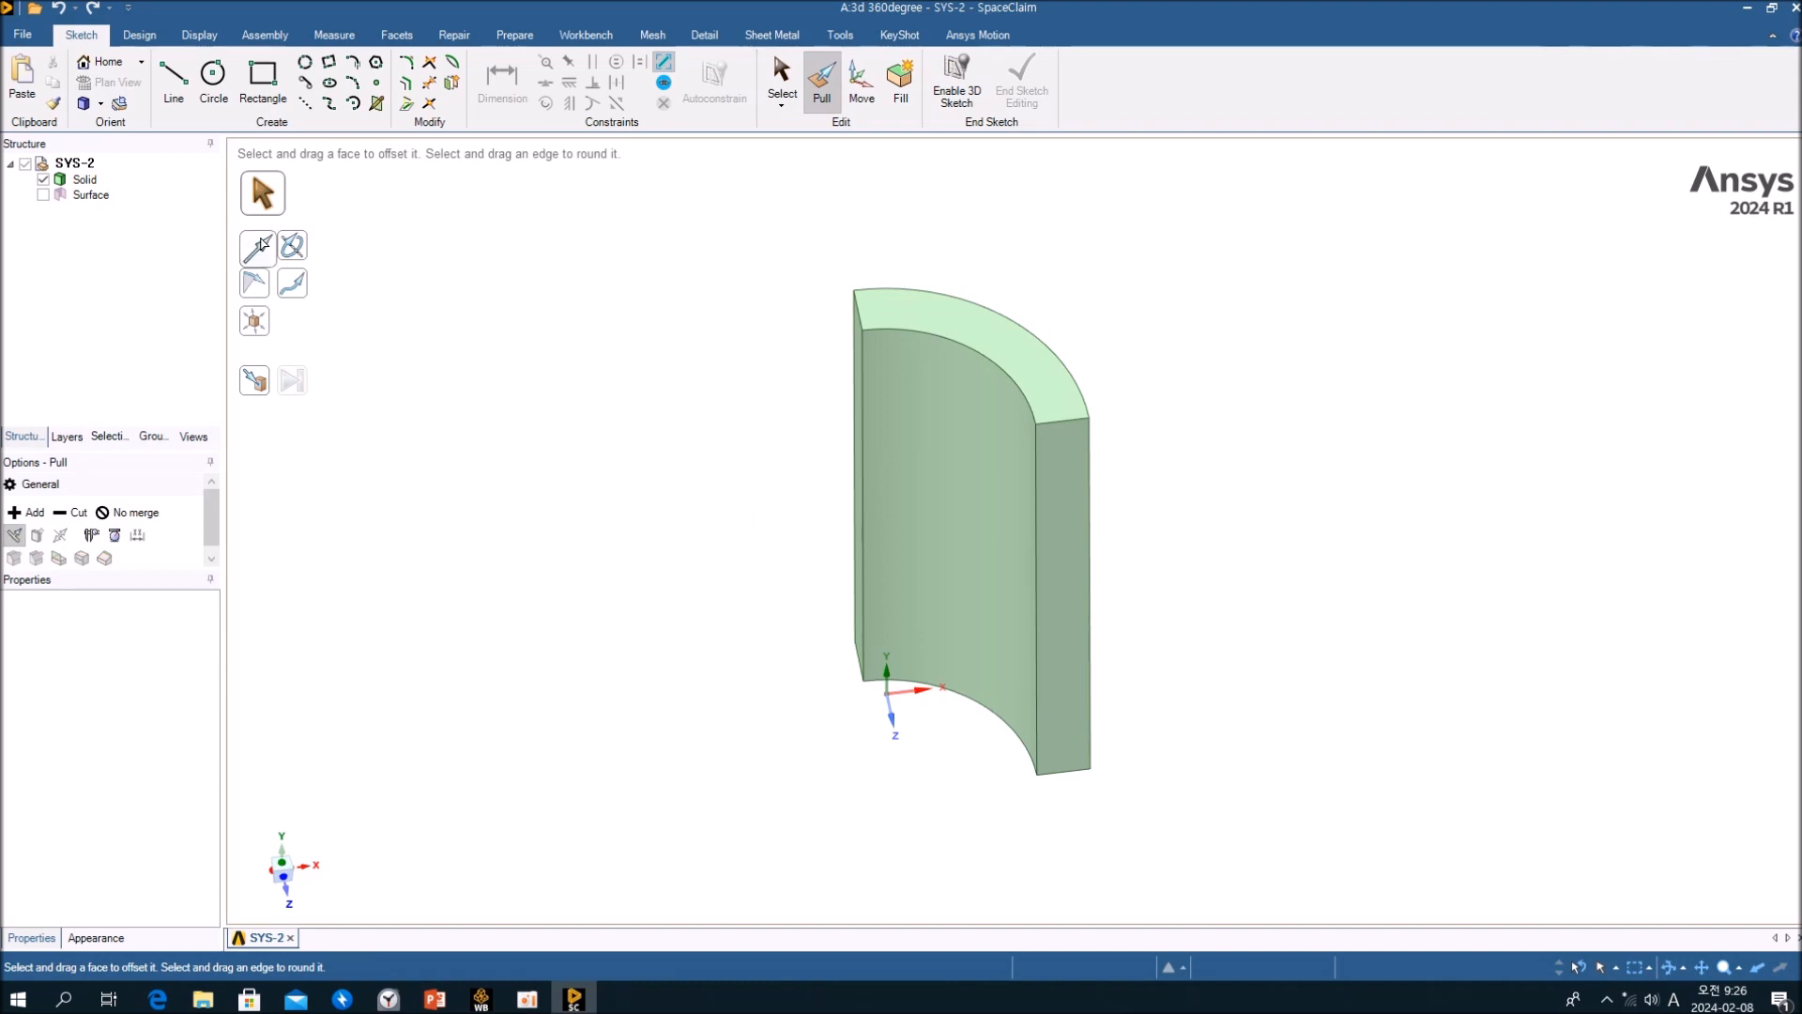
left_click(1051, 494)
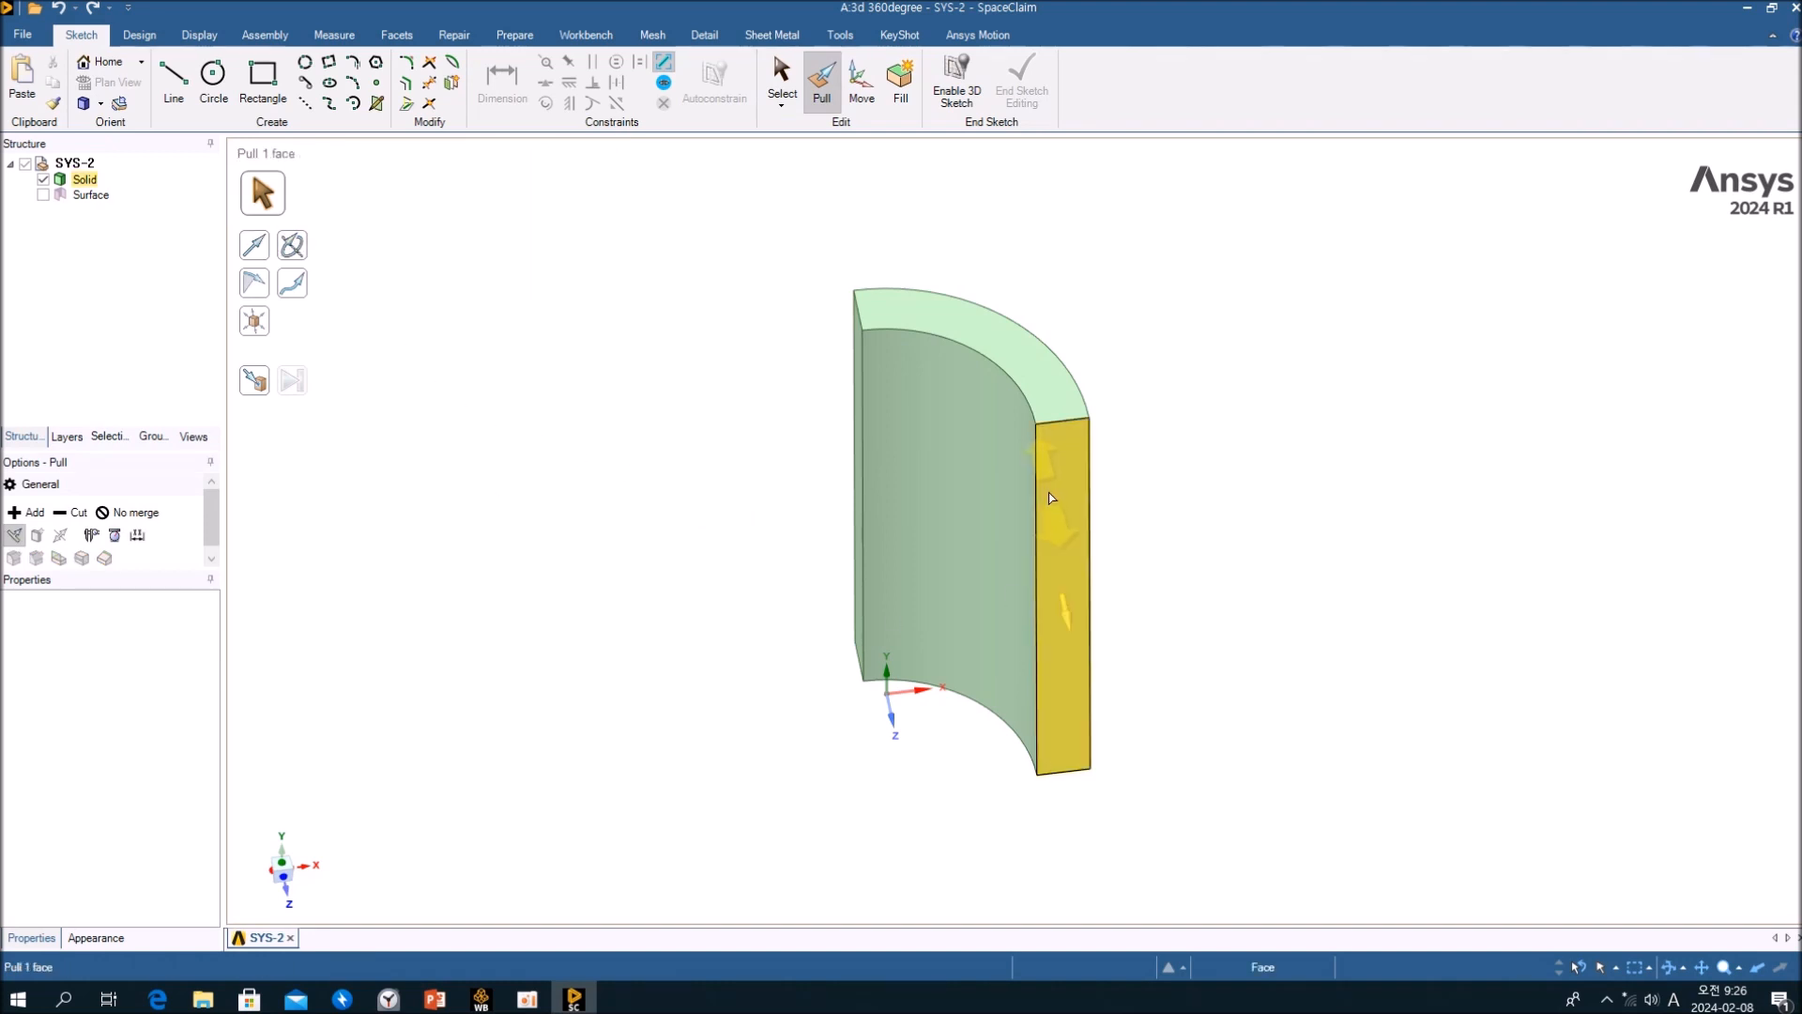
left_click(1051, 497)
left_click(304, 252)
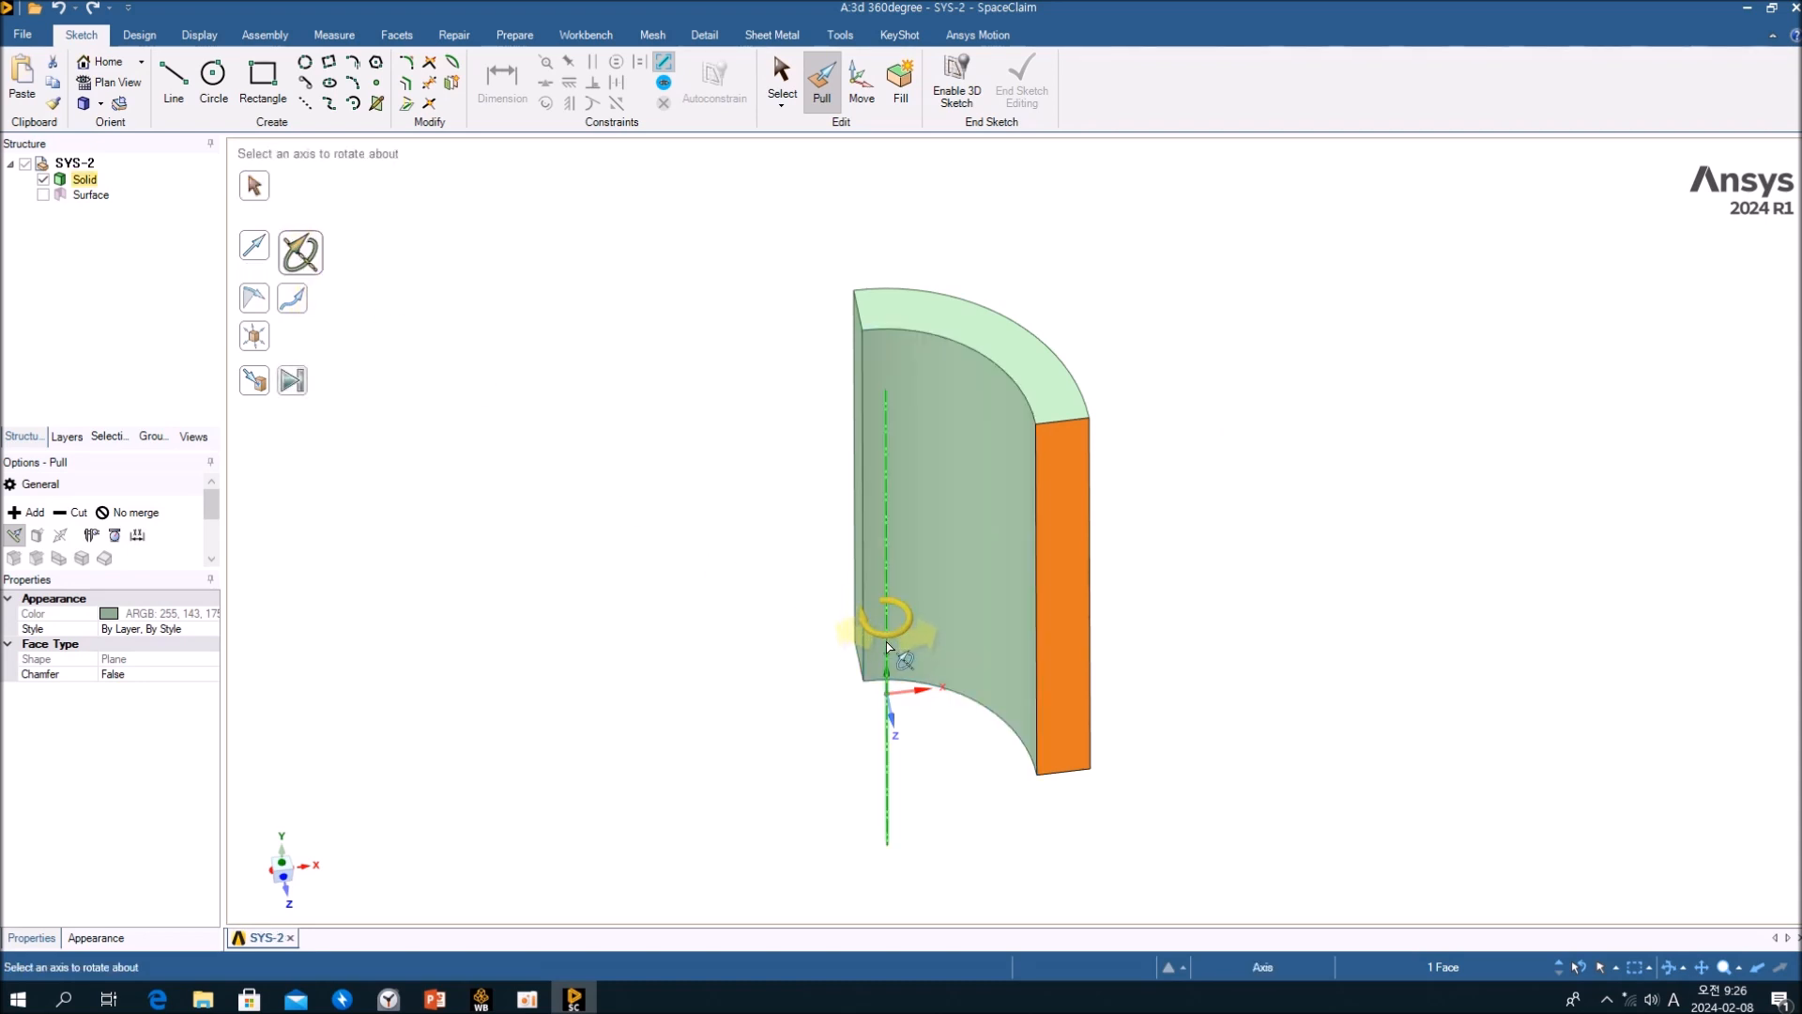
left_click(886, 645)
left_click(292, 380)
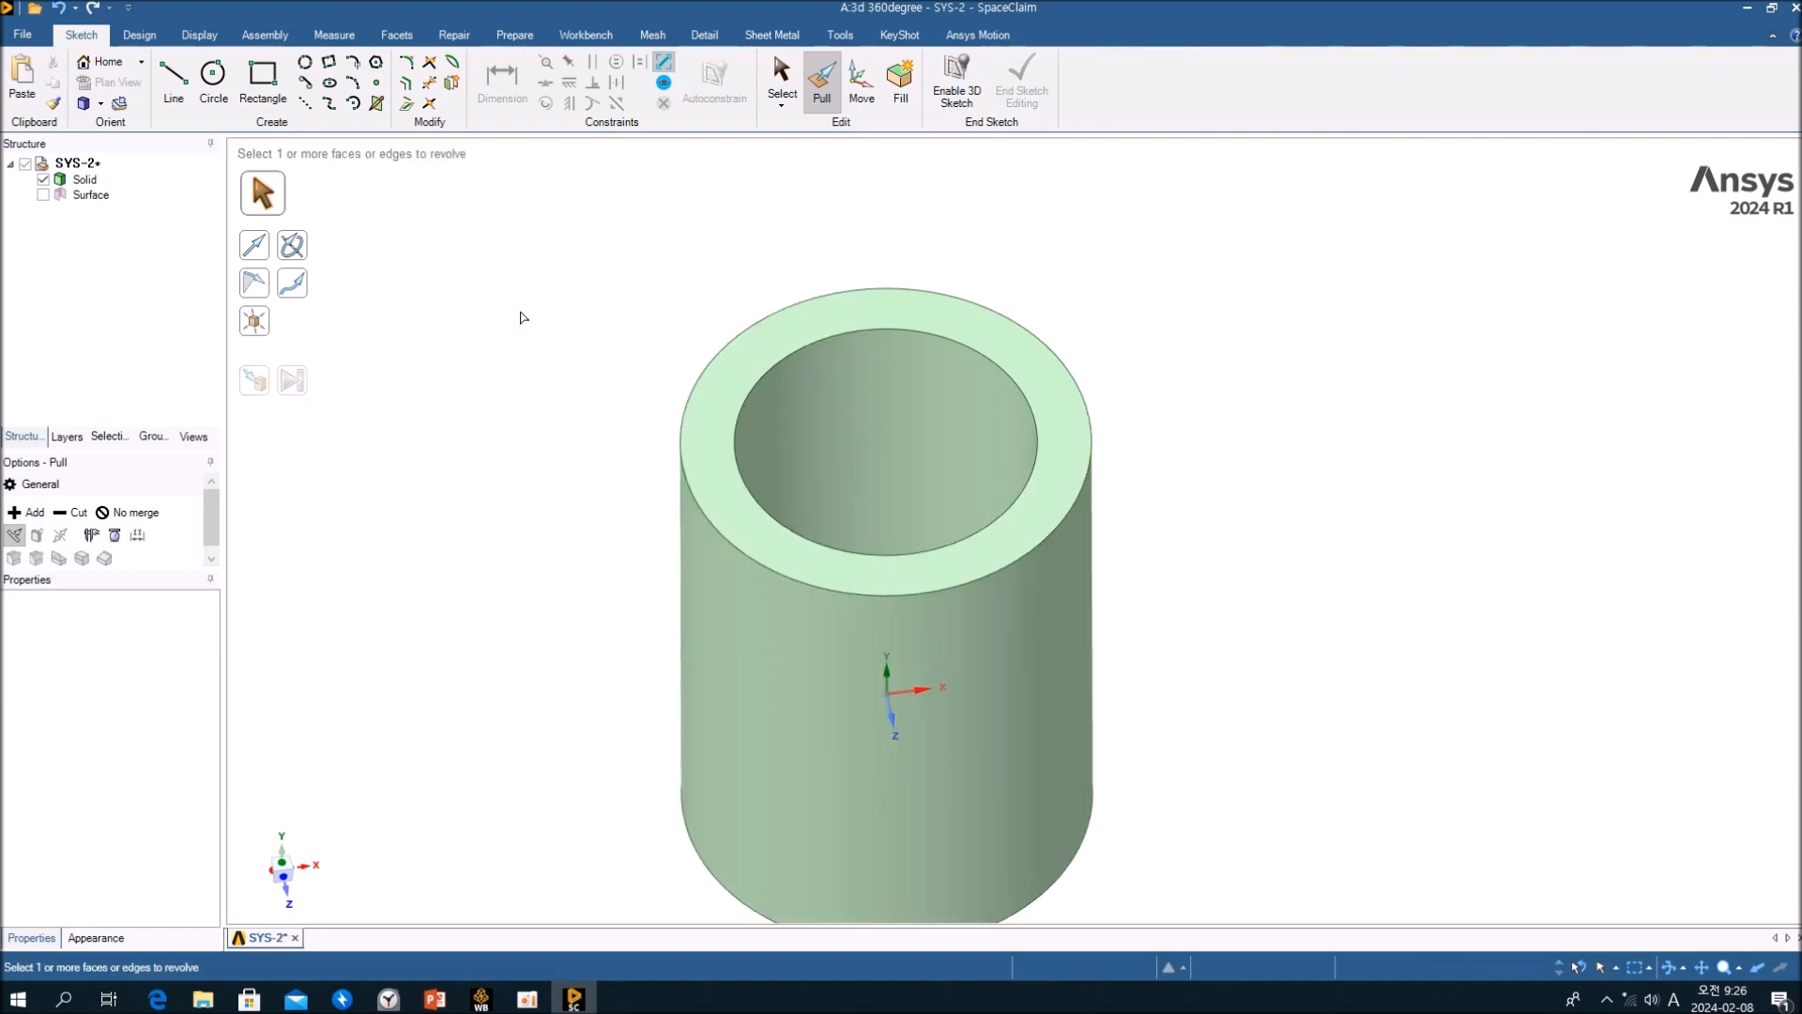
Check the full hollow cylinder, save its geometry and close SpaceClaim to return to the Workbench schematic.
left_click(795, 499)
middle_click_drag(795, 499, 978, 492)
scroll(977, 492, "down", 3)
left_click(1030, 480)
left_click(1117, 489)
middle_click_drag(1120, 490, 1033, 483, "shift")
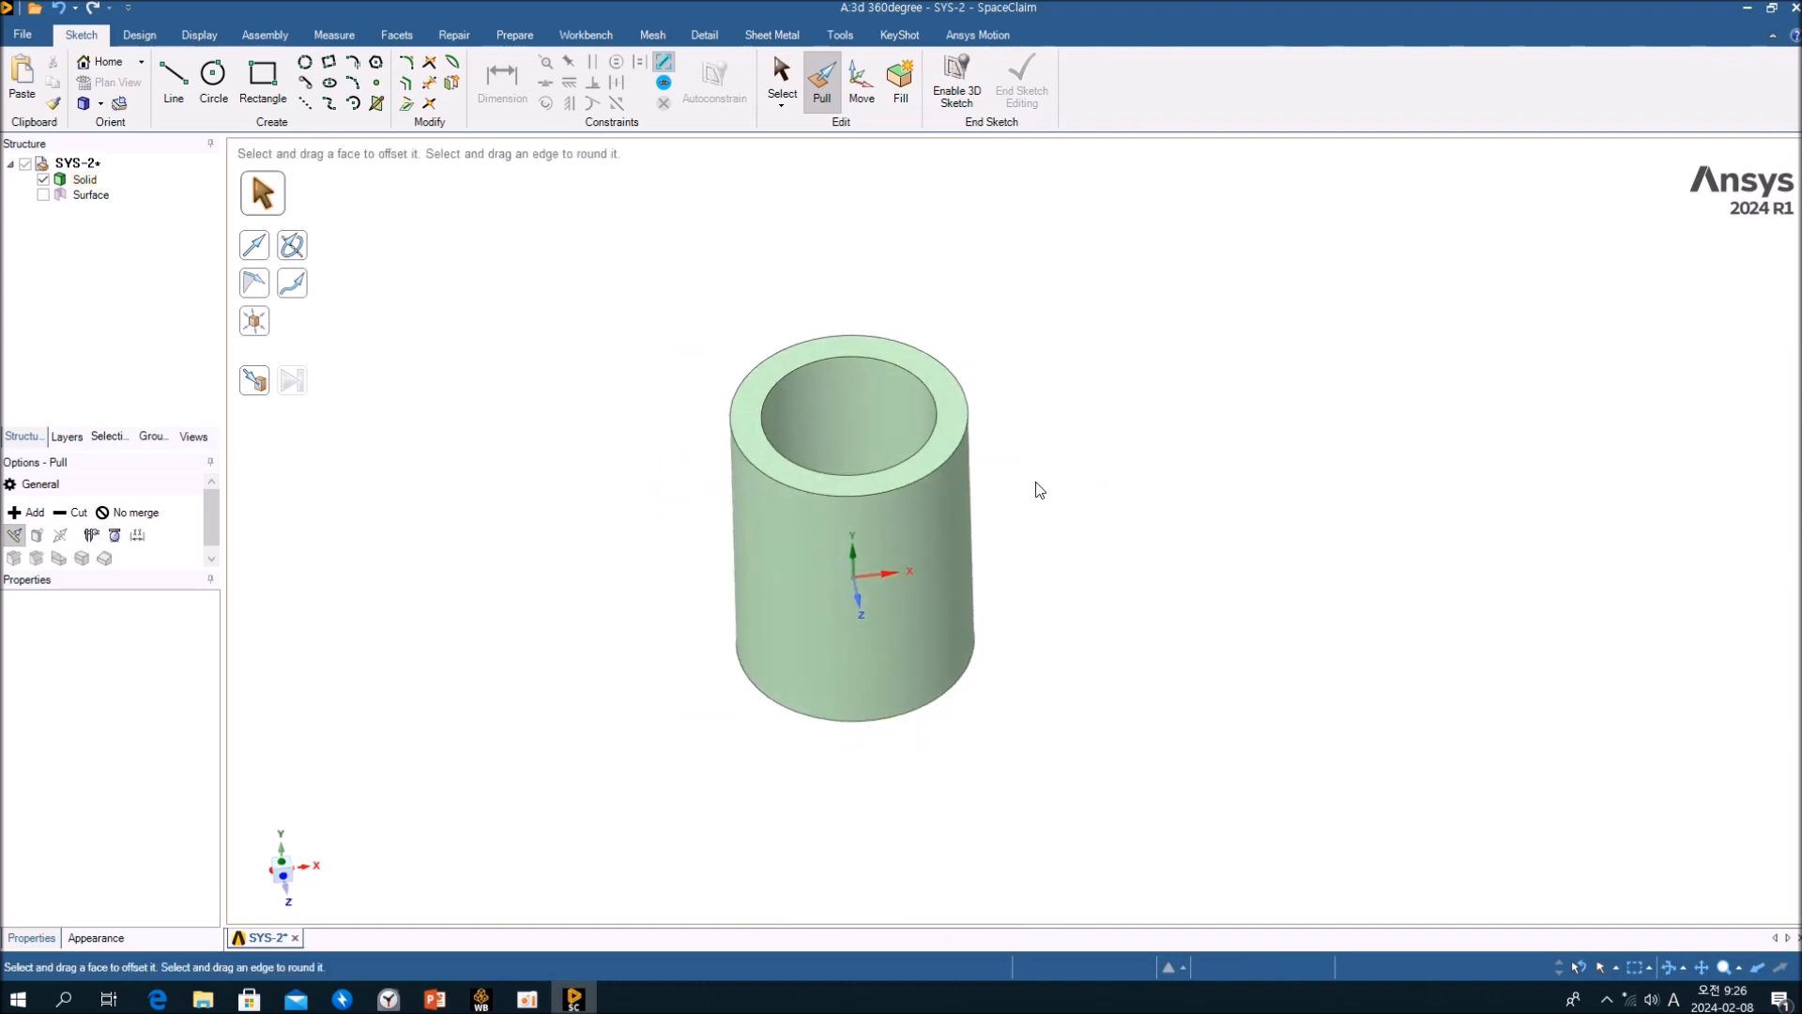
key("ctrl+s")
key("alt+F4")
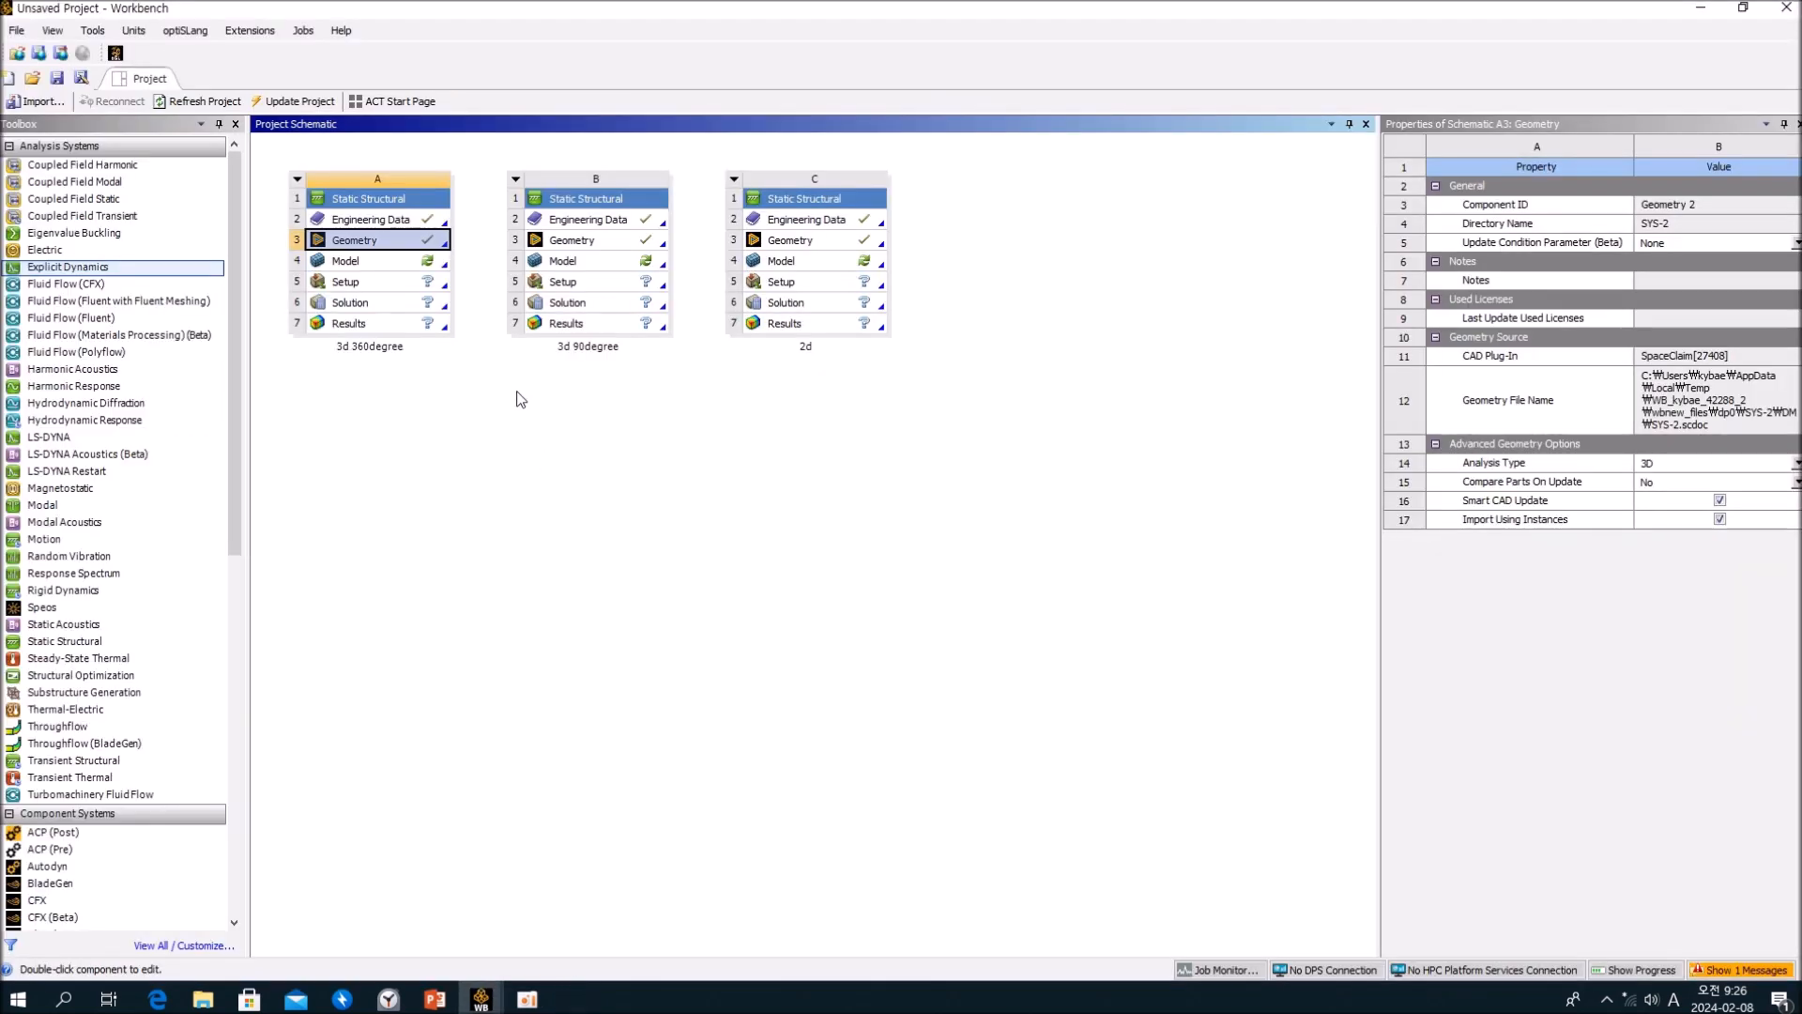
Compare the Analysis Type property of the Geometry cells in the 3d 360degree and 2d systems.
left_click(578, 345)
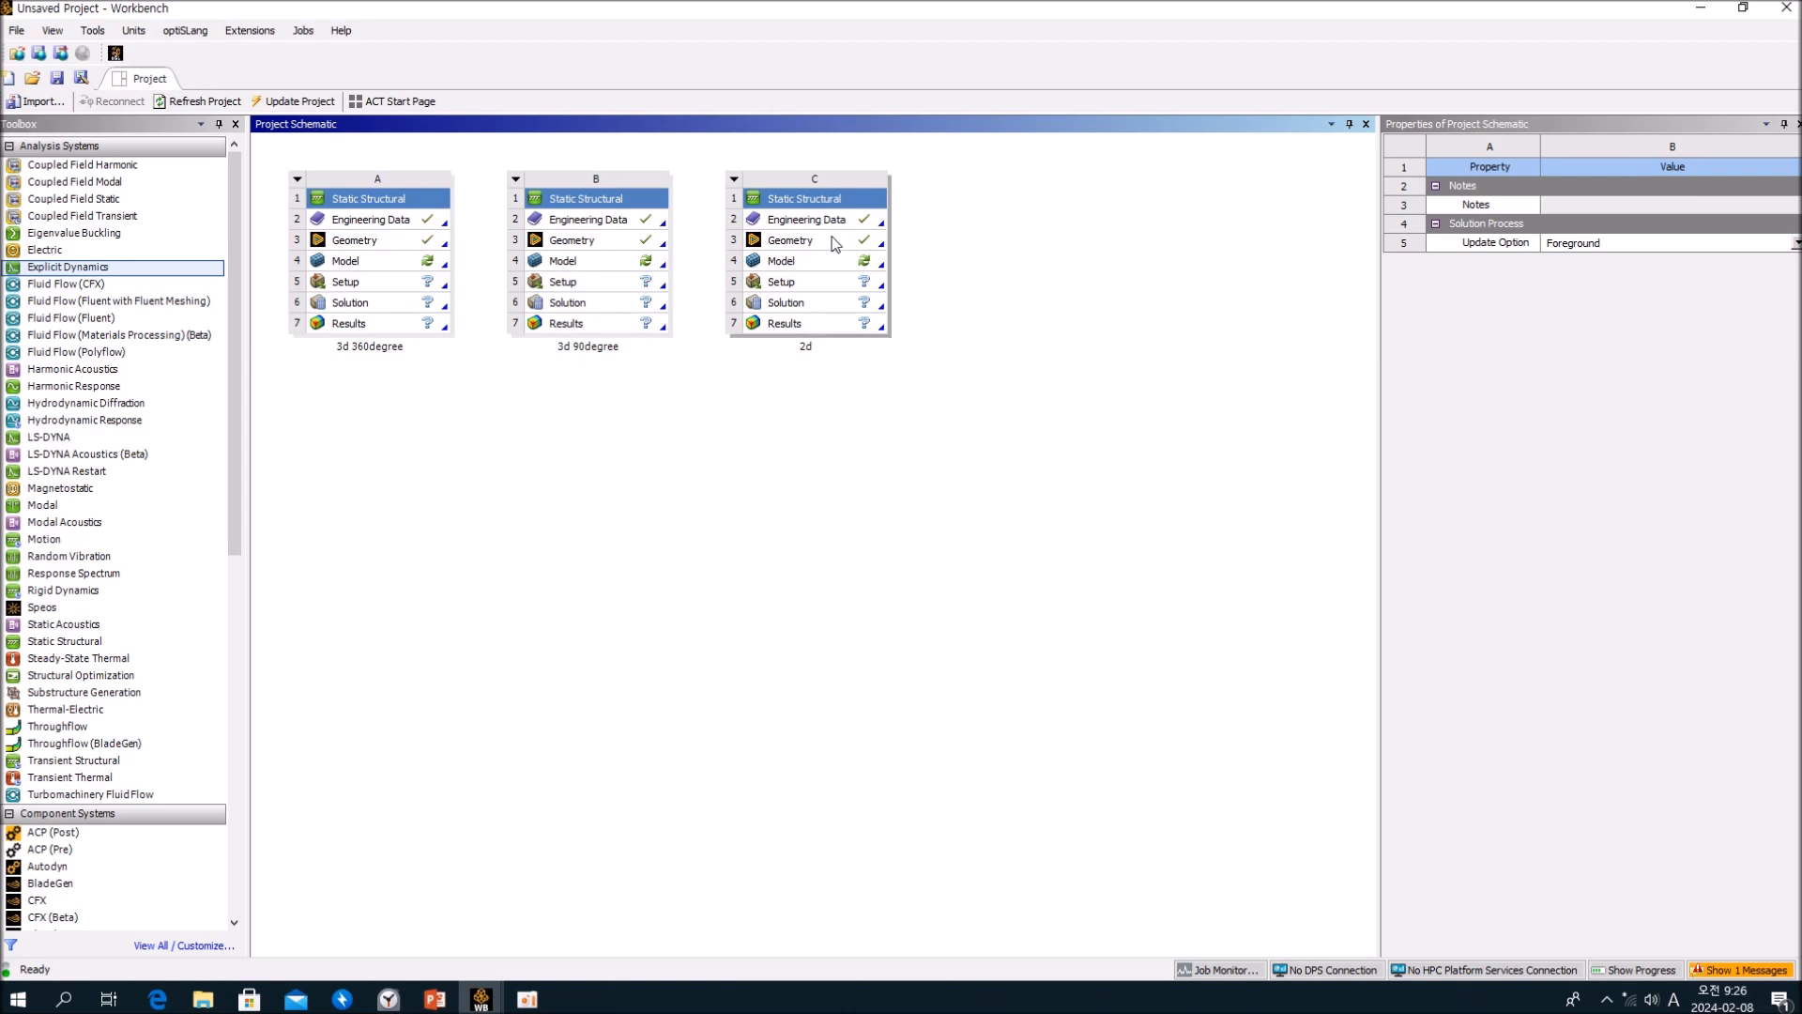
left_click(398, 250)
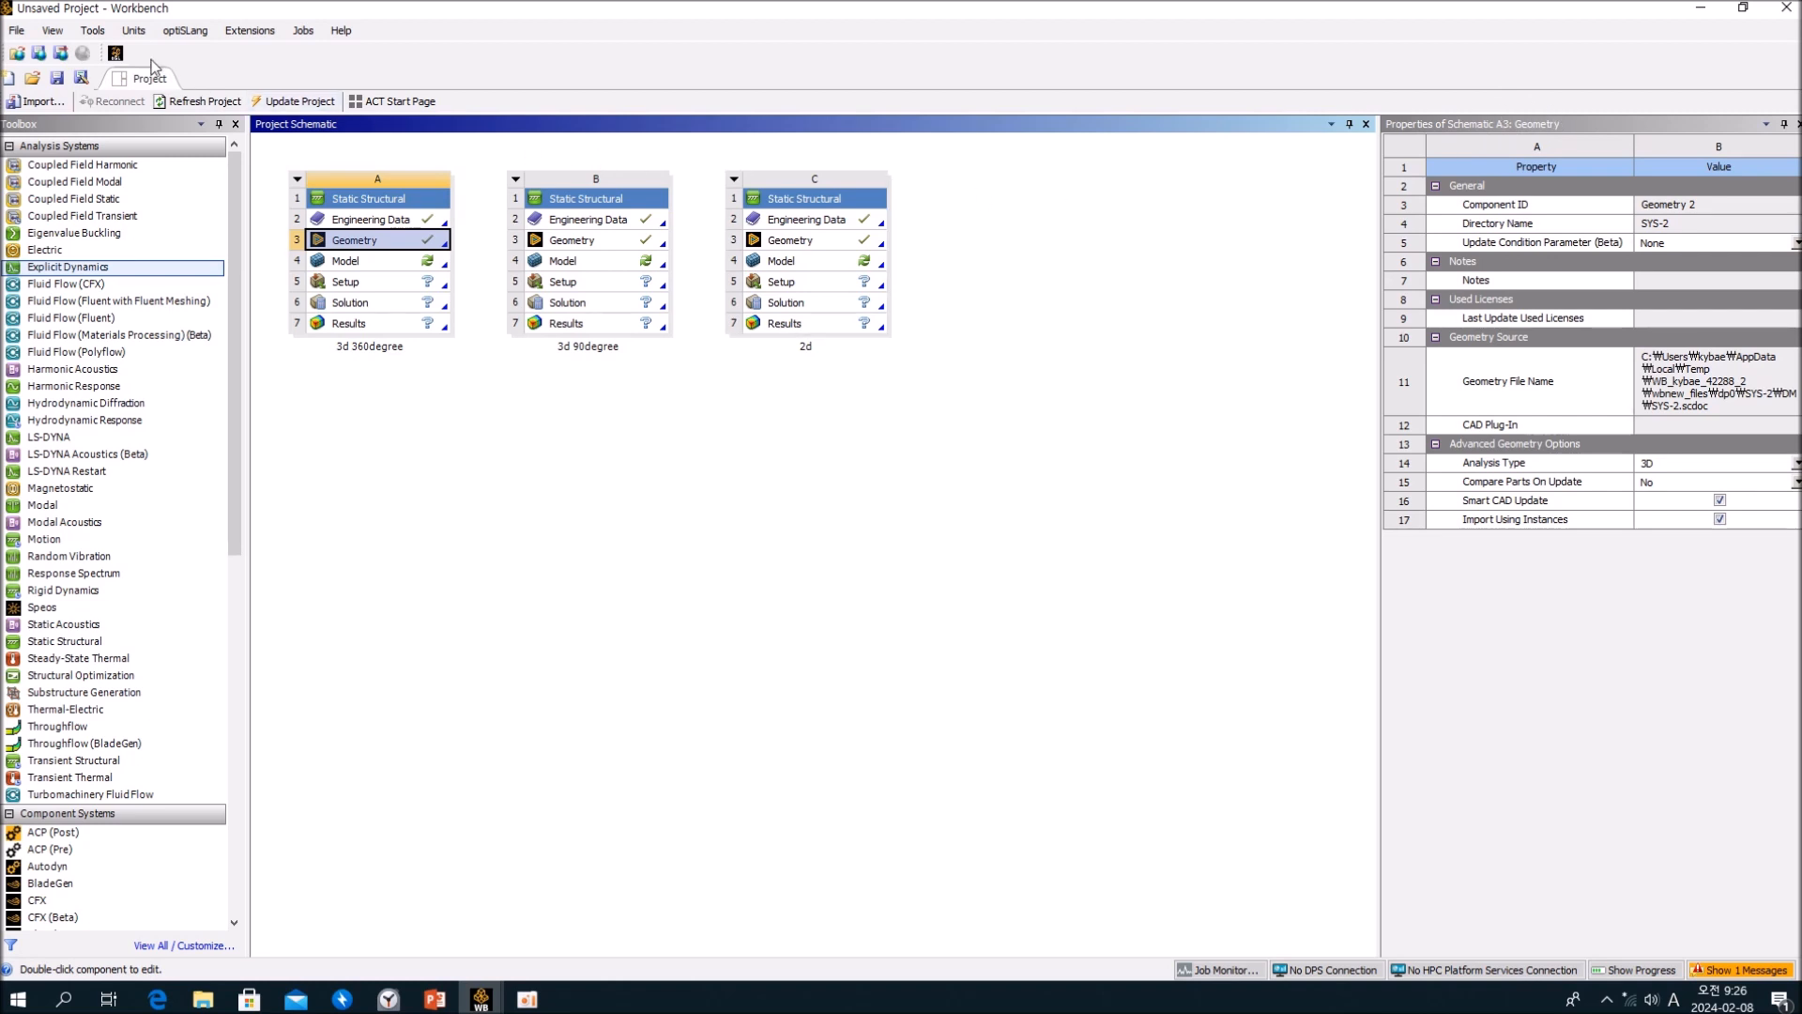
left_click(58, 31)
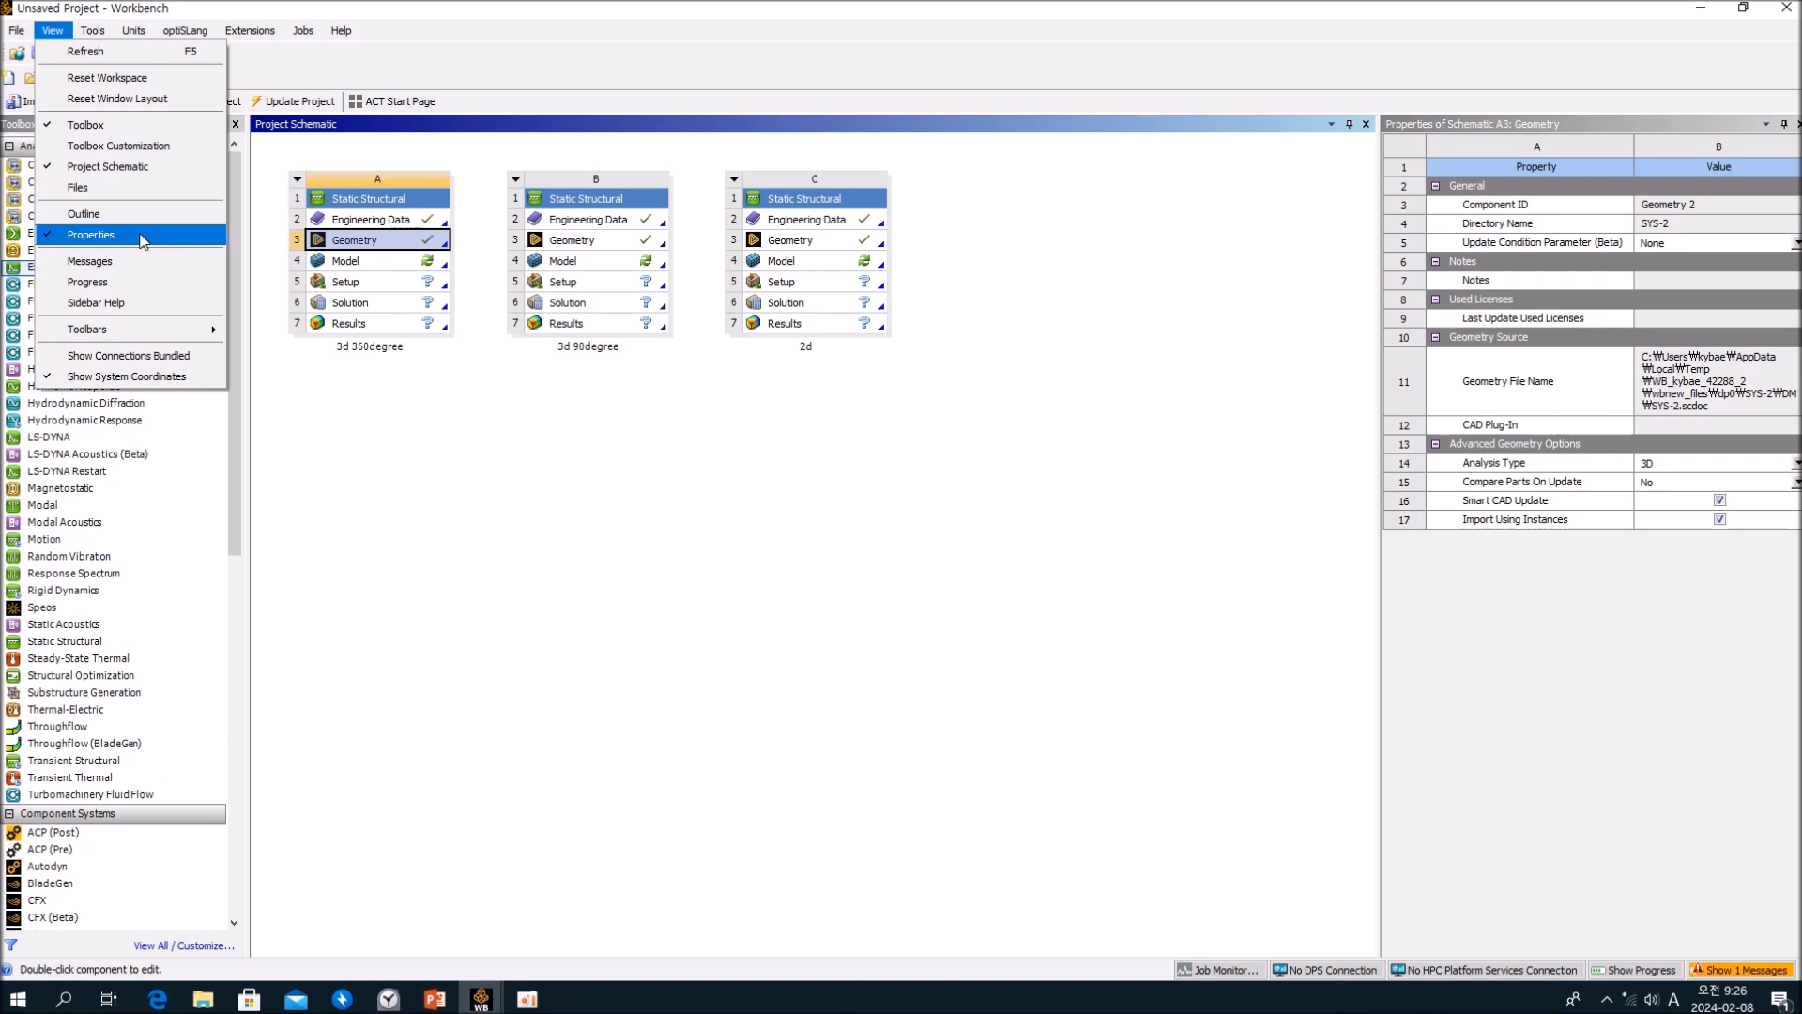
left_click(569, 3)
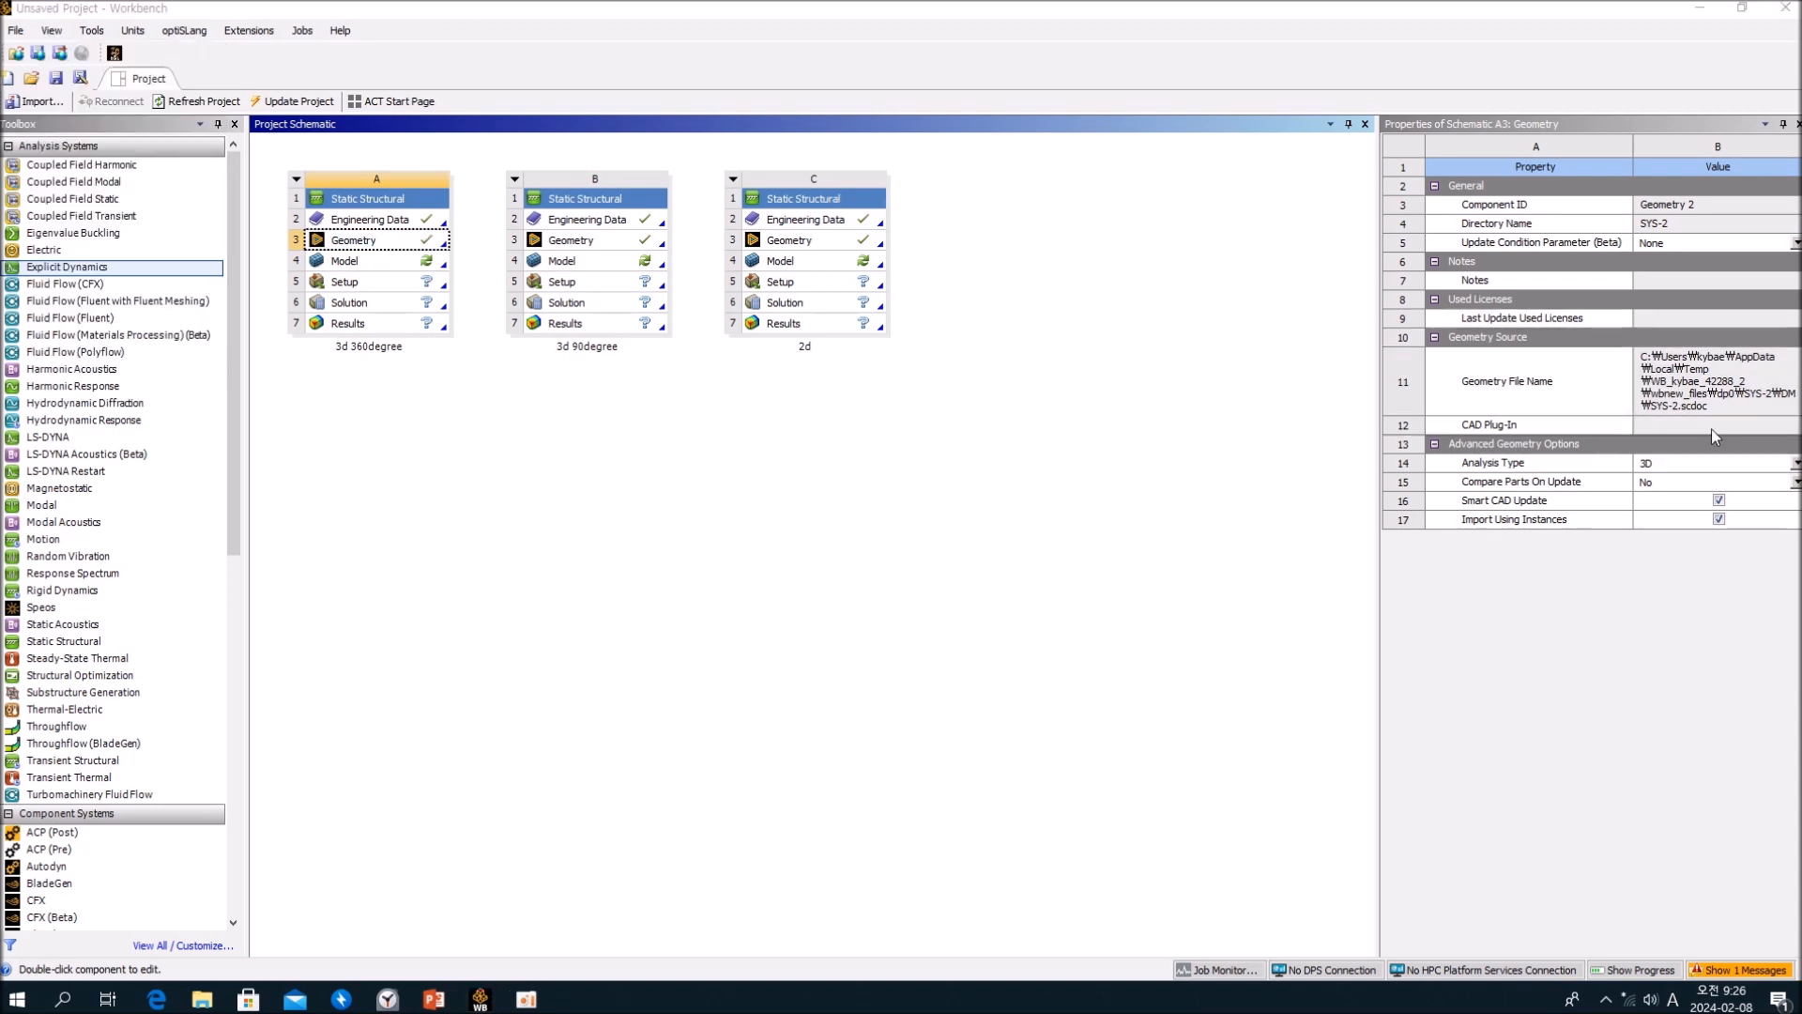
left_click(1103, 483)
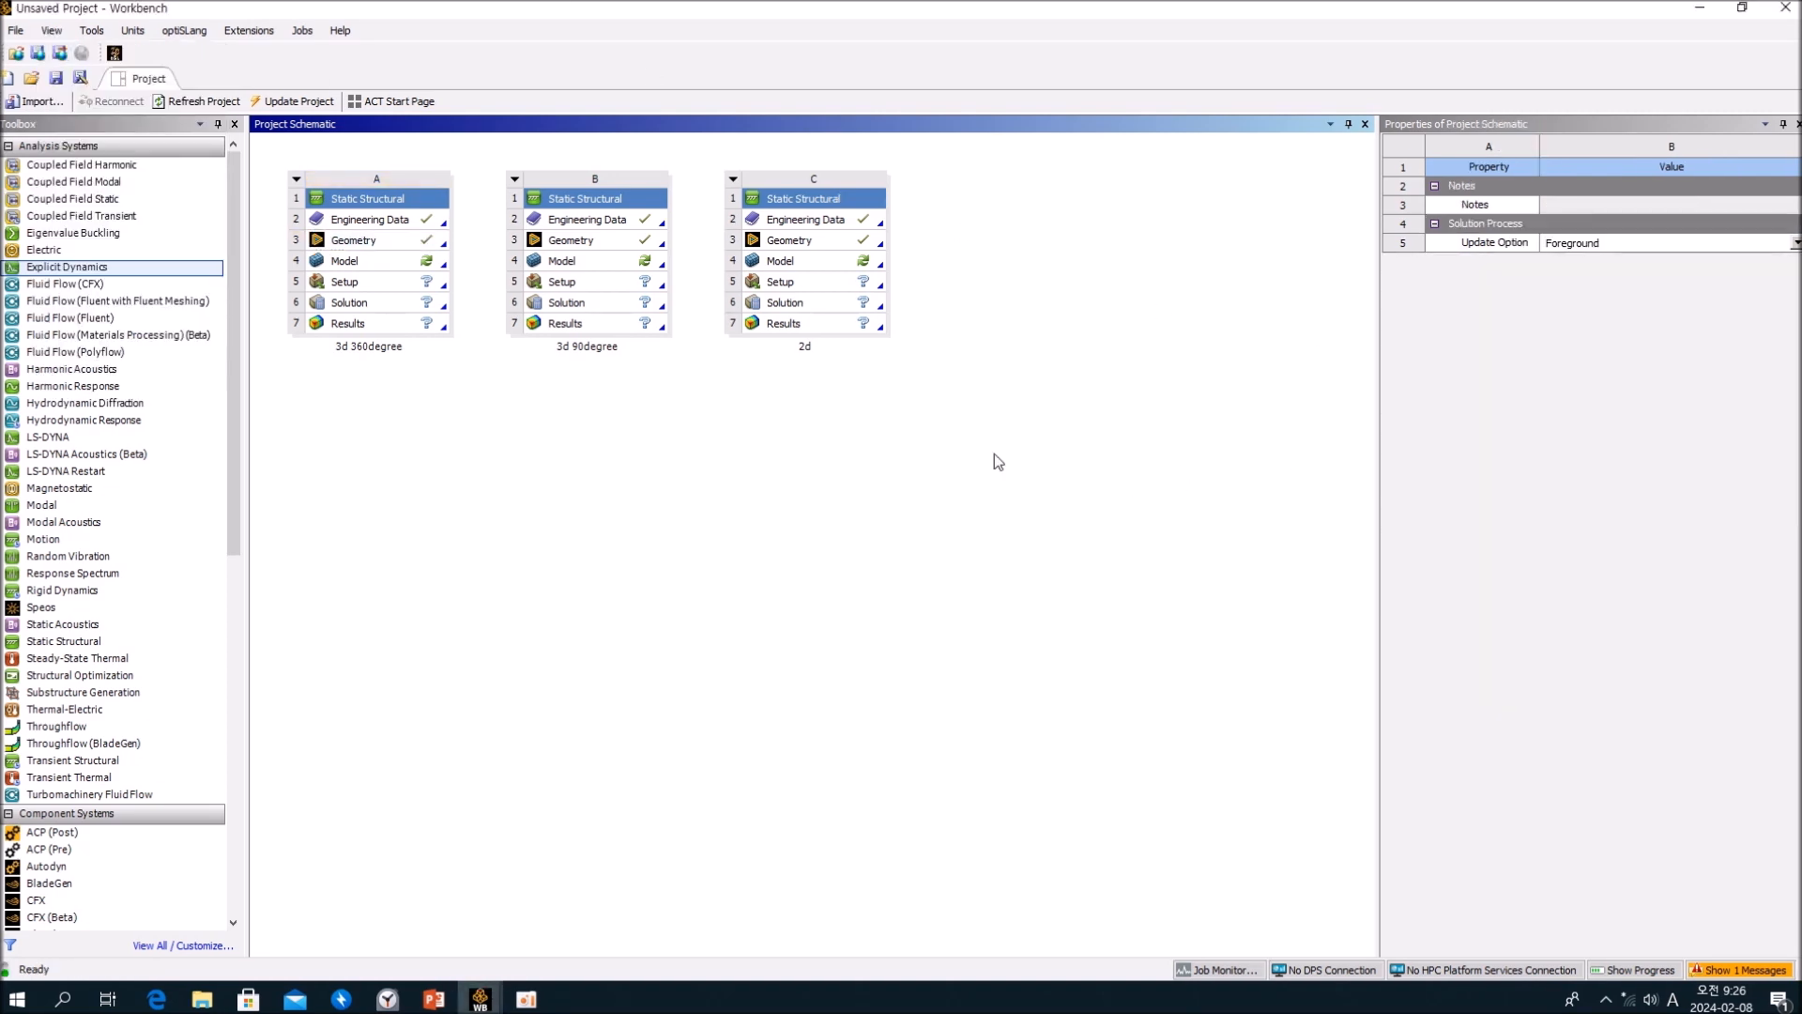
left_click(400, 240)
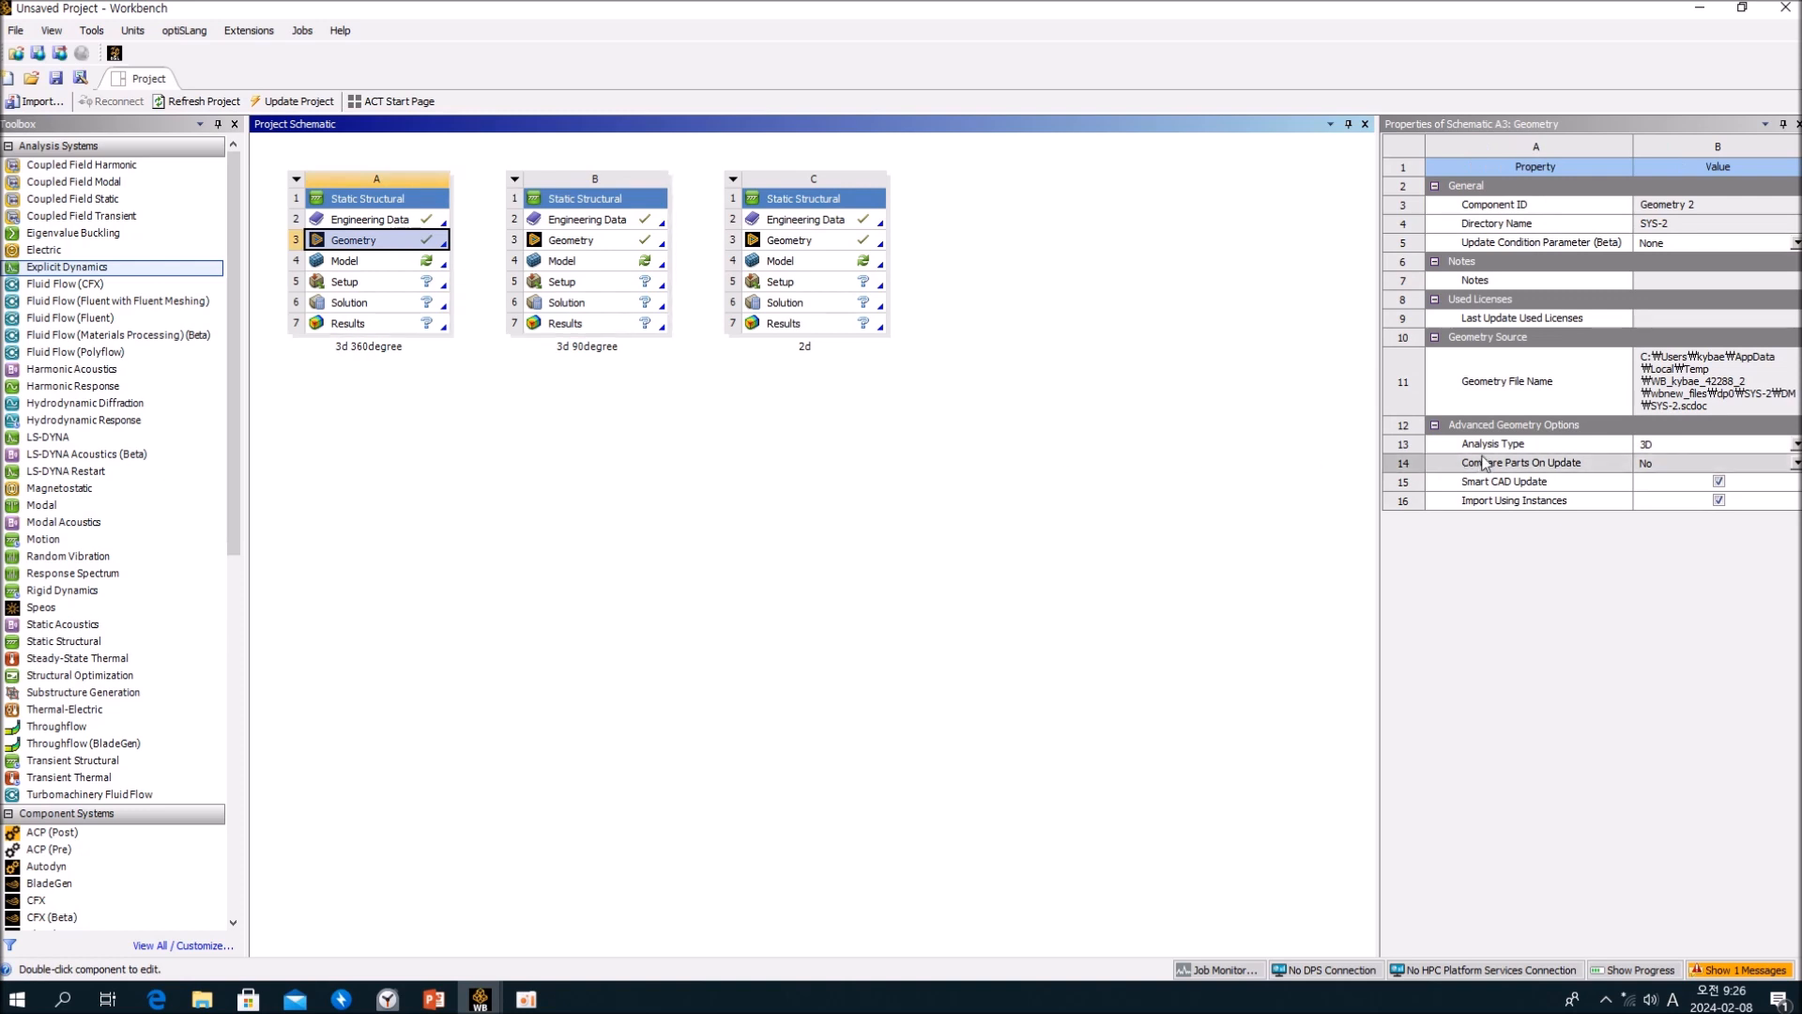
left_click(1795, 445)
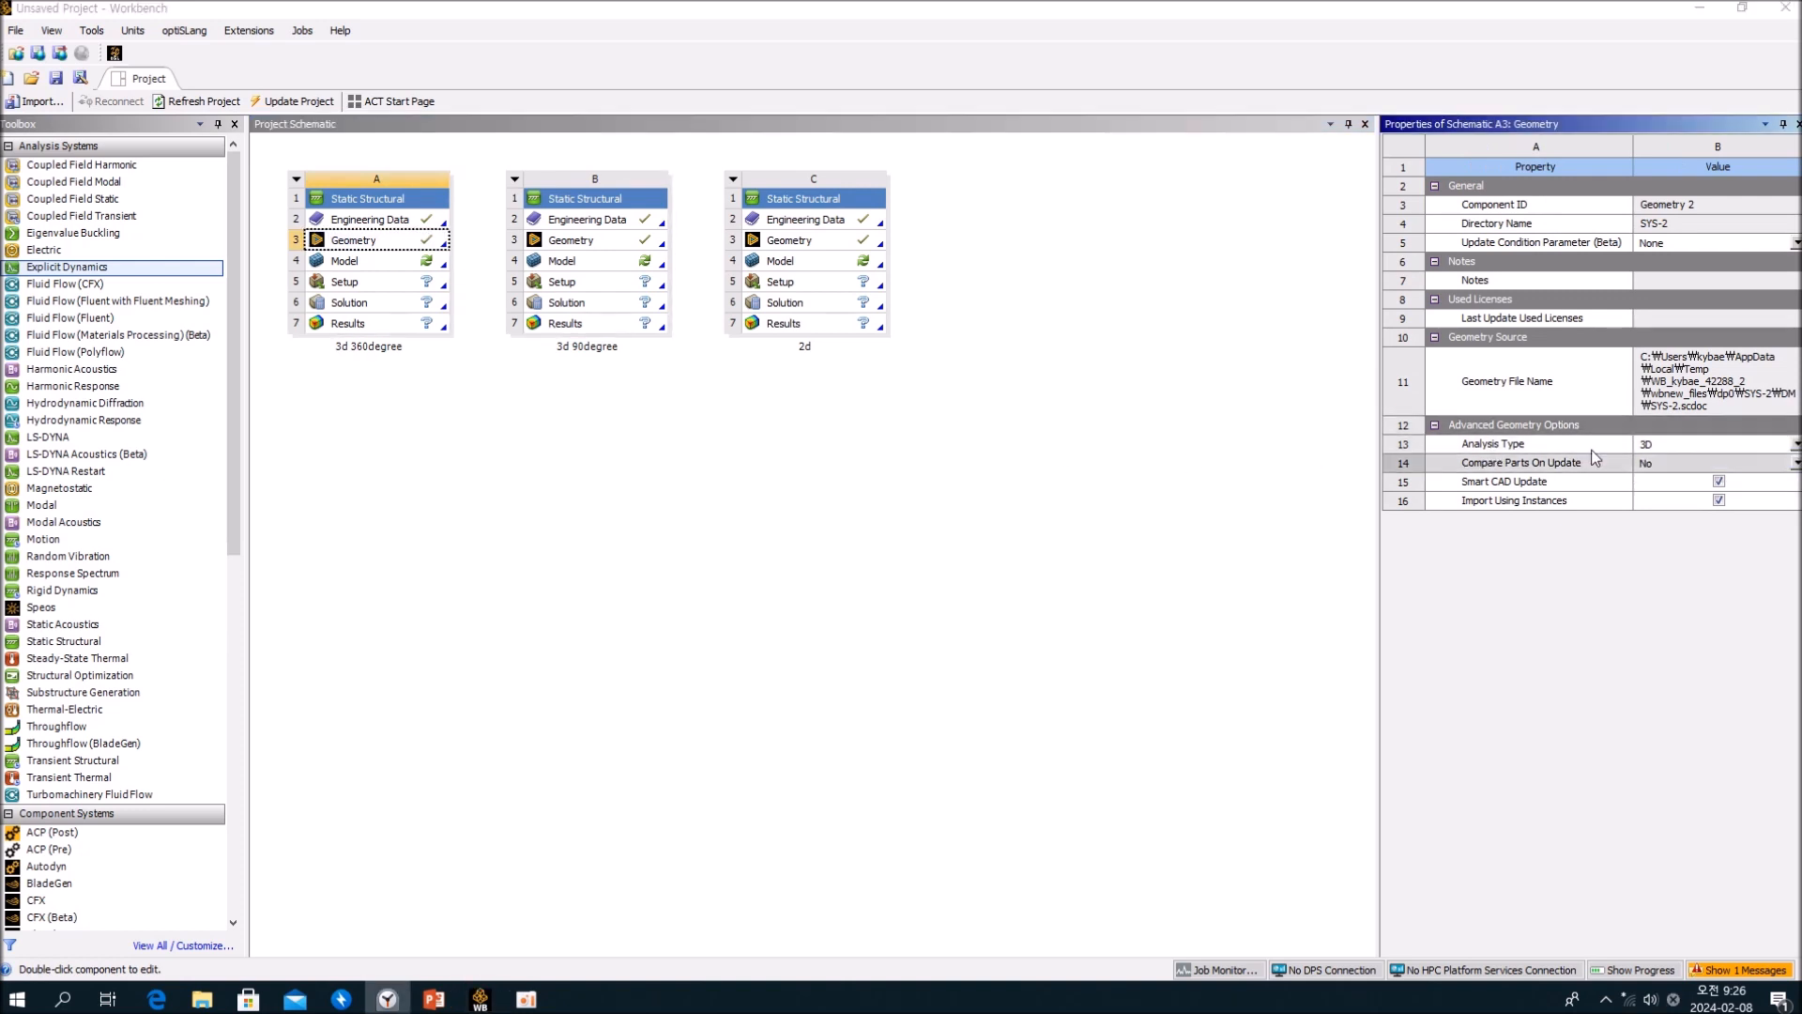
left_click(1035, 490)
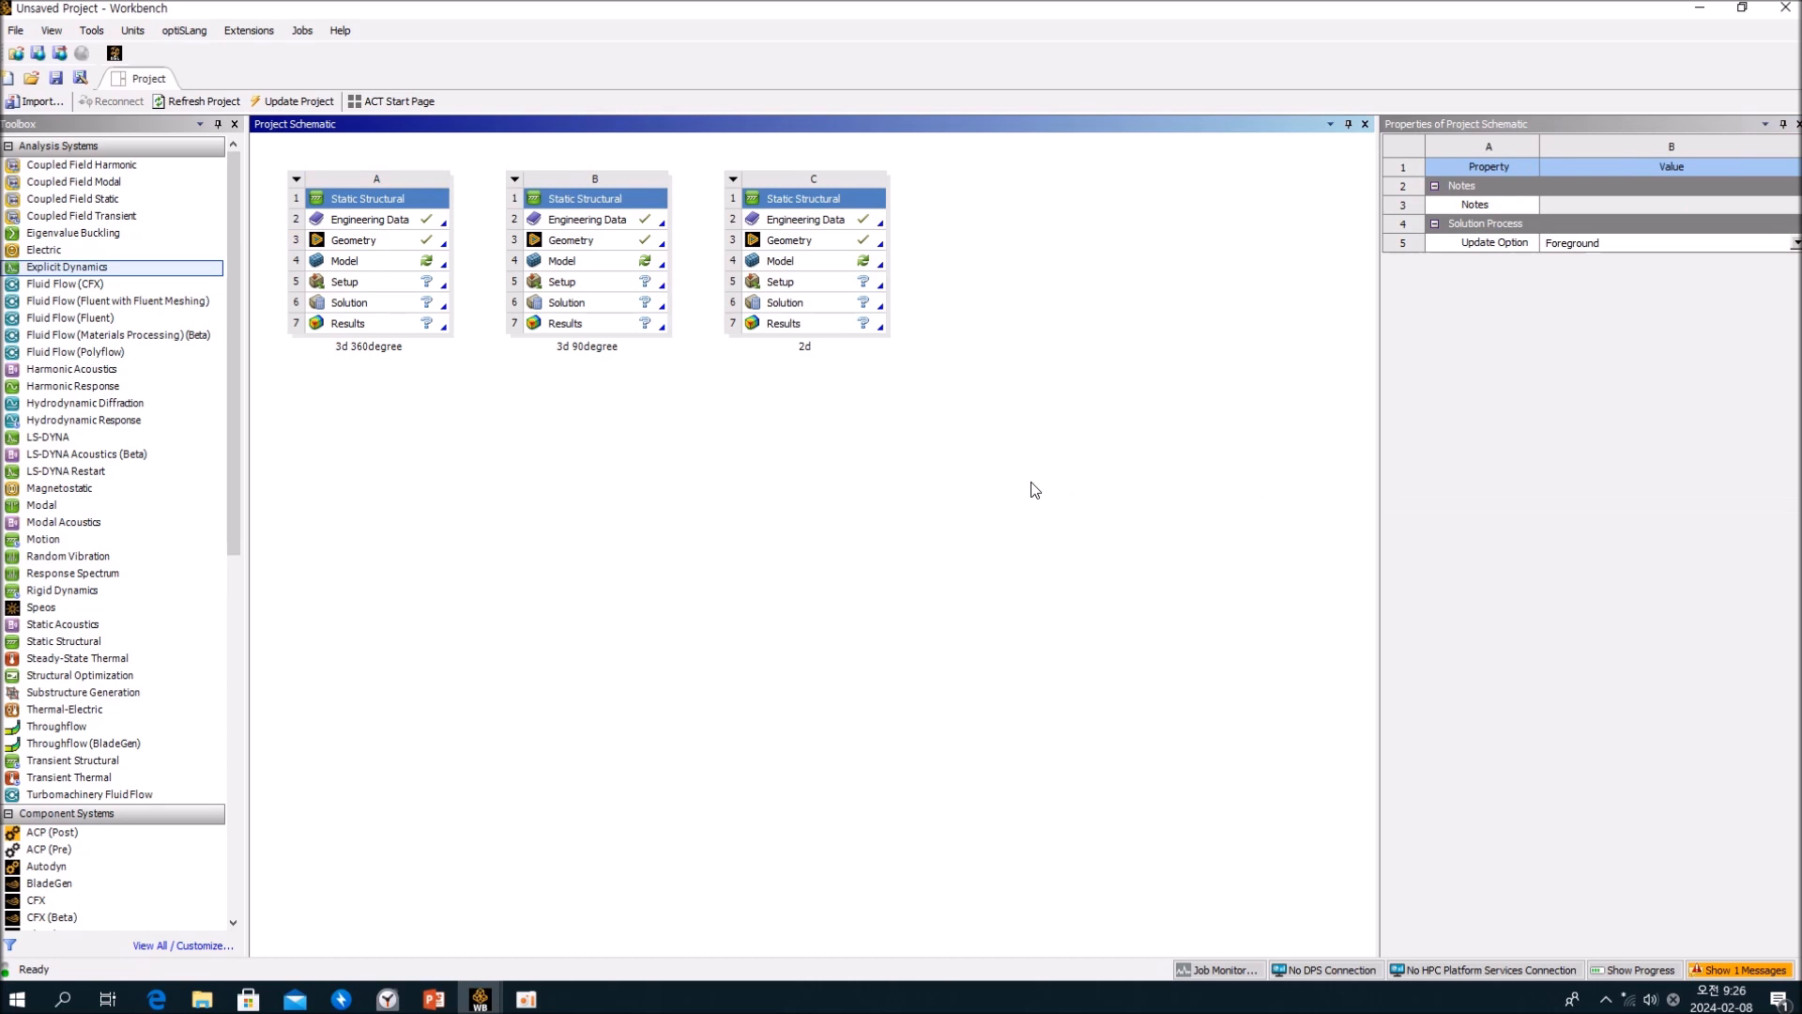
left_click(413, 244)
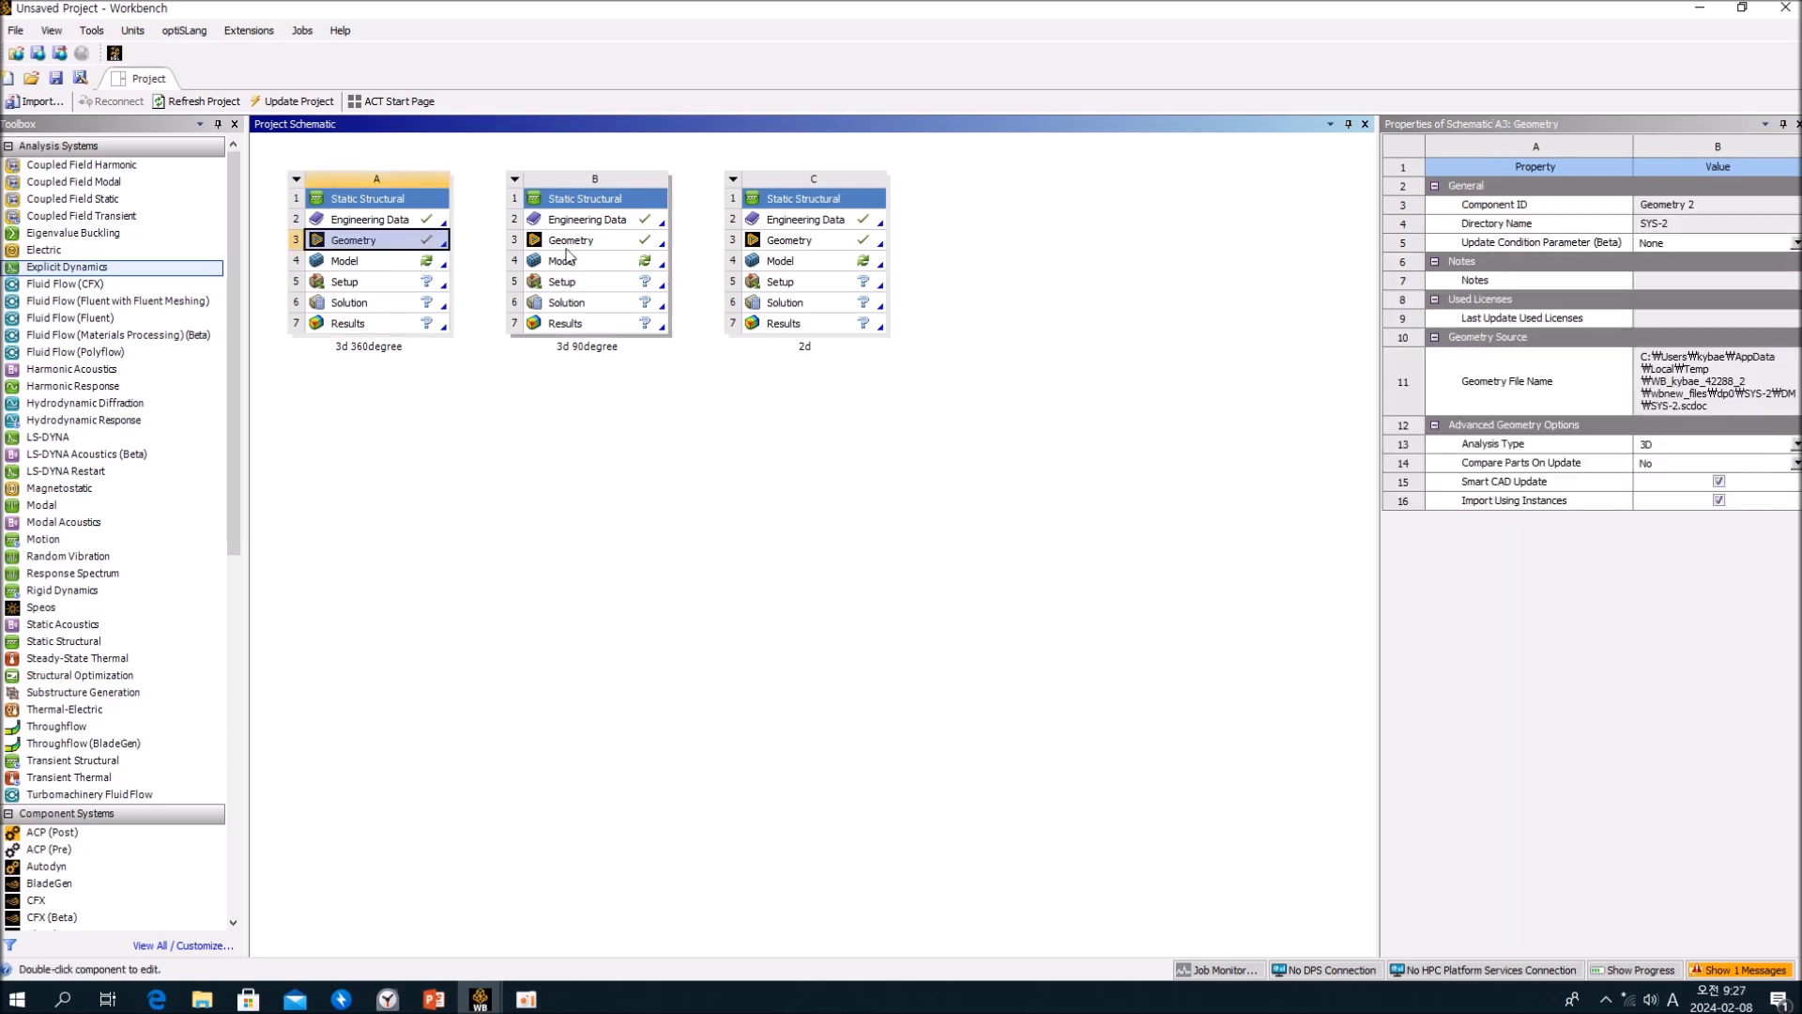
left_click(800, 246)
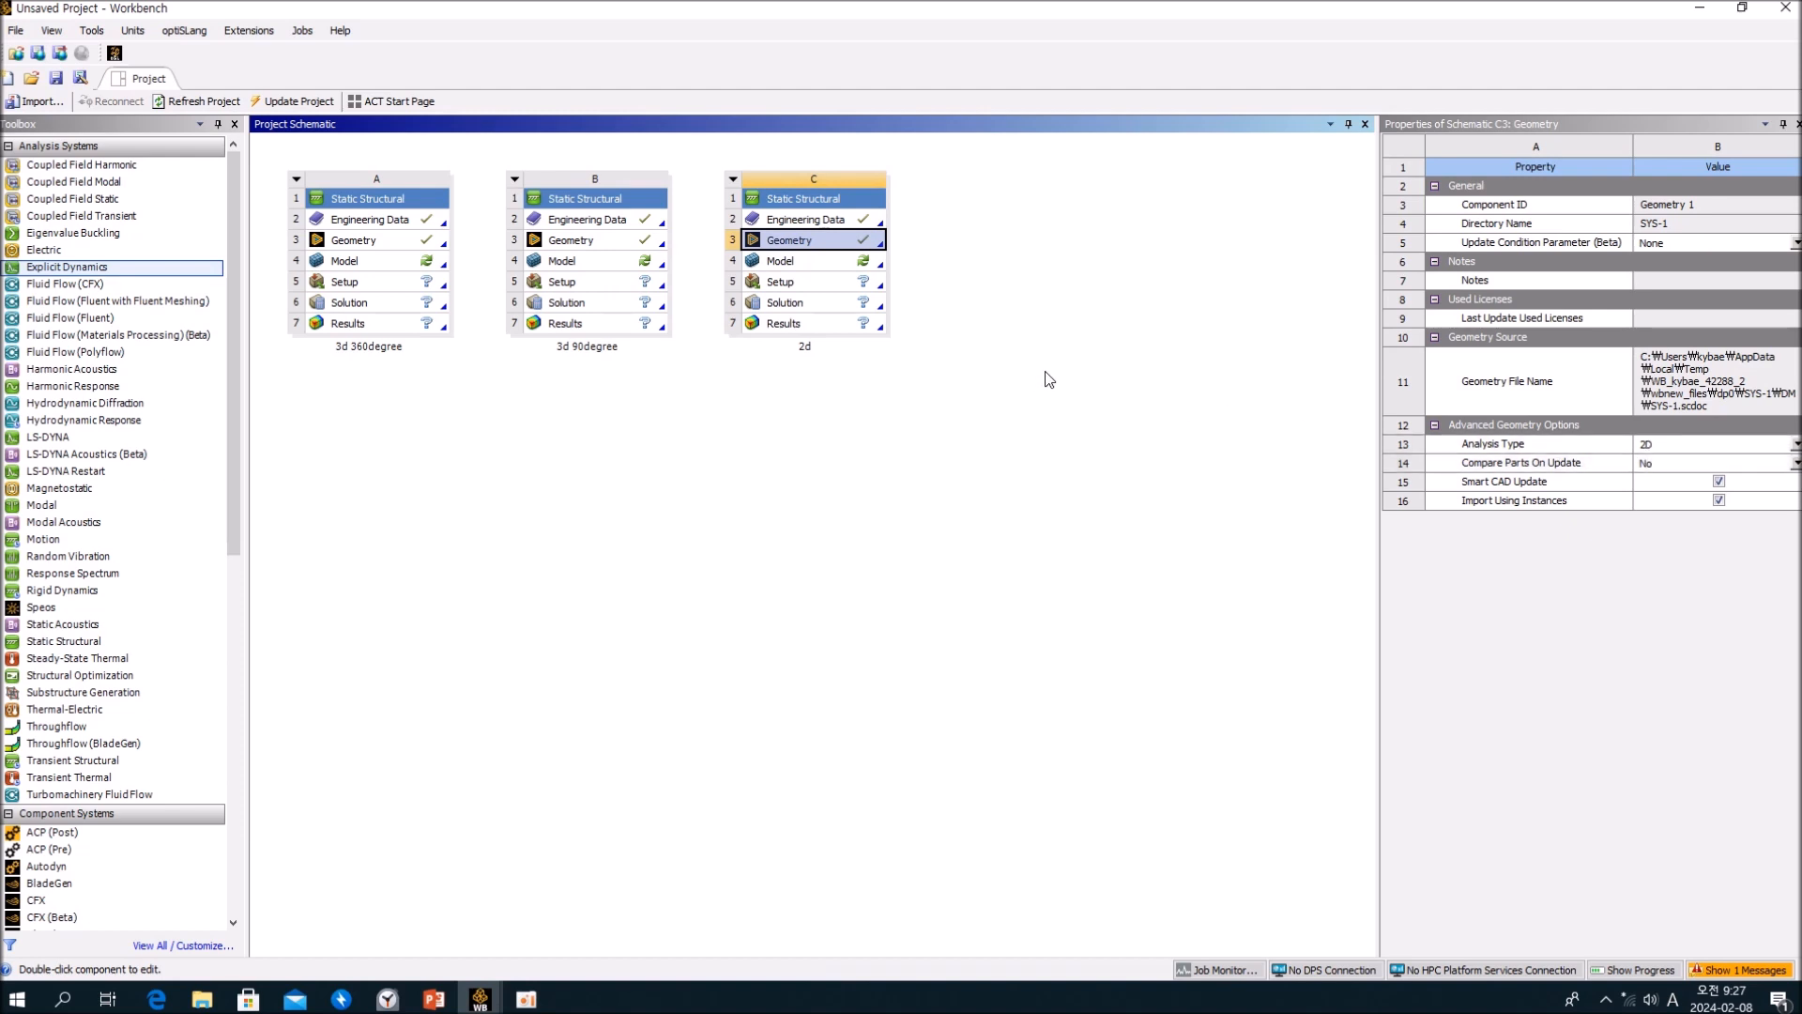
Open the geometry of the 2d system in SpaceClaim and inspect its rectangular surface relative to the origin axes.
double_click(839, 246)
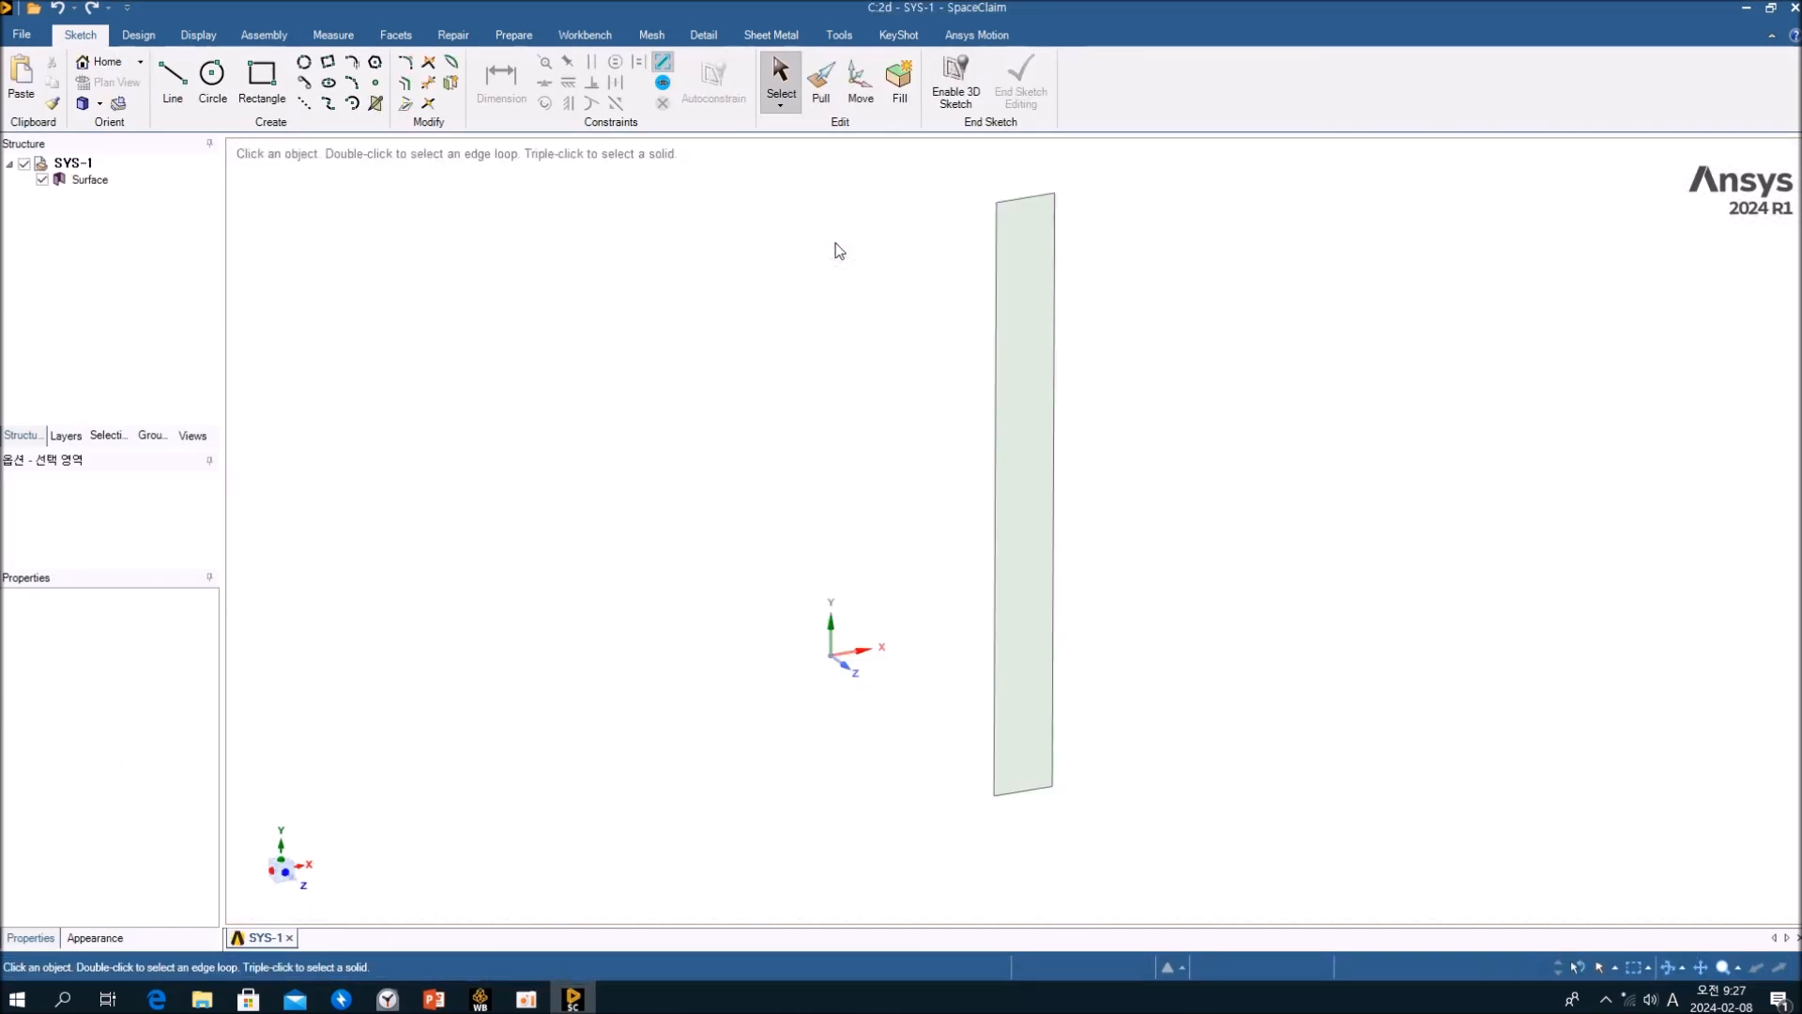
middle_click_drag(1014, 488, 977, 470)
left_click(990, 507)
left_click(812, 439)
left_click(997, 443)
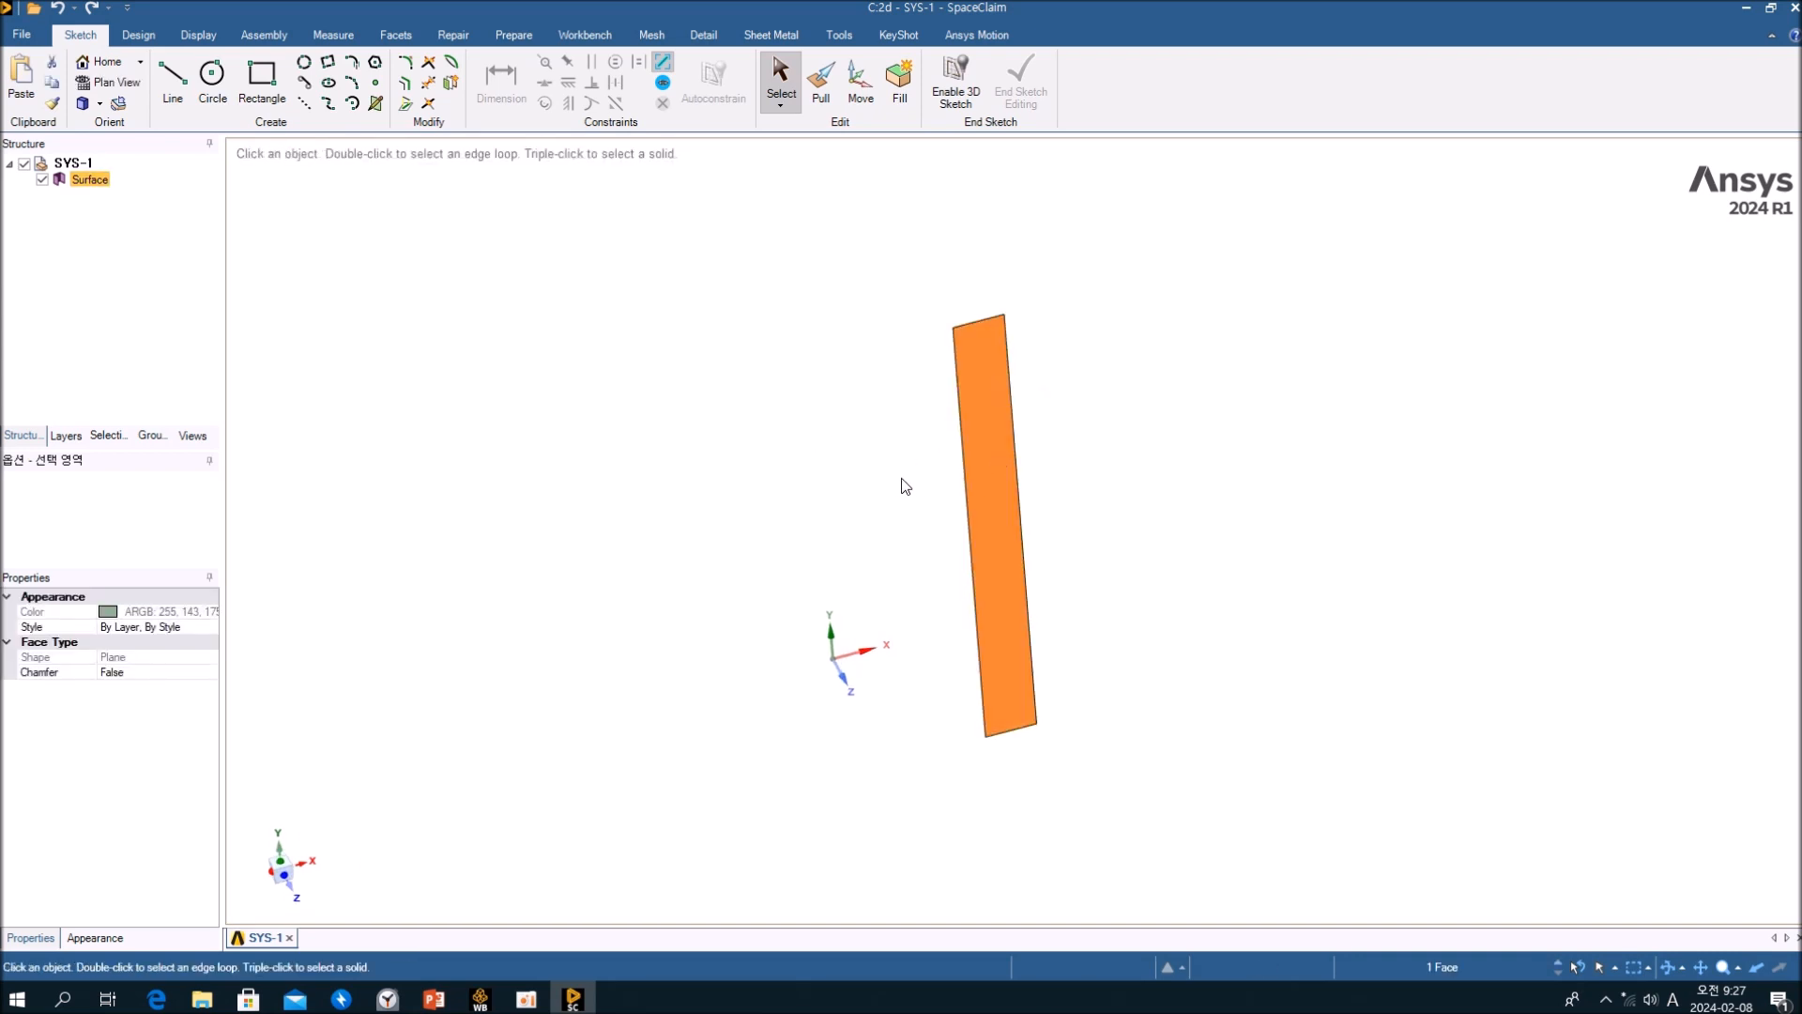
middle_click_drag(888, 486, 910, 583)
middle_click_drag(925, 503, 951, 570)
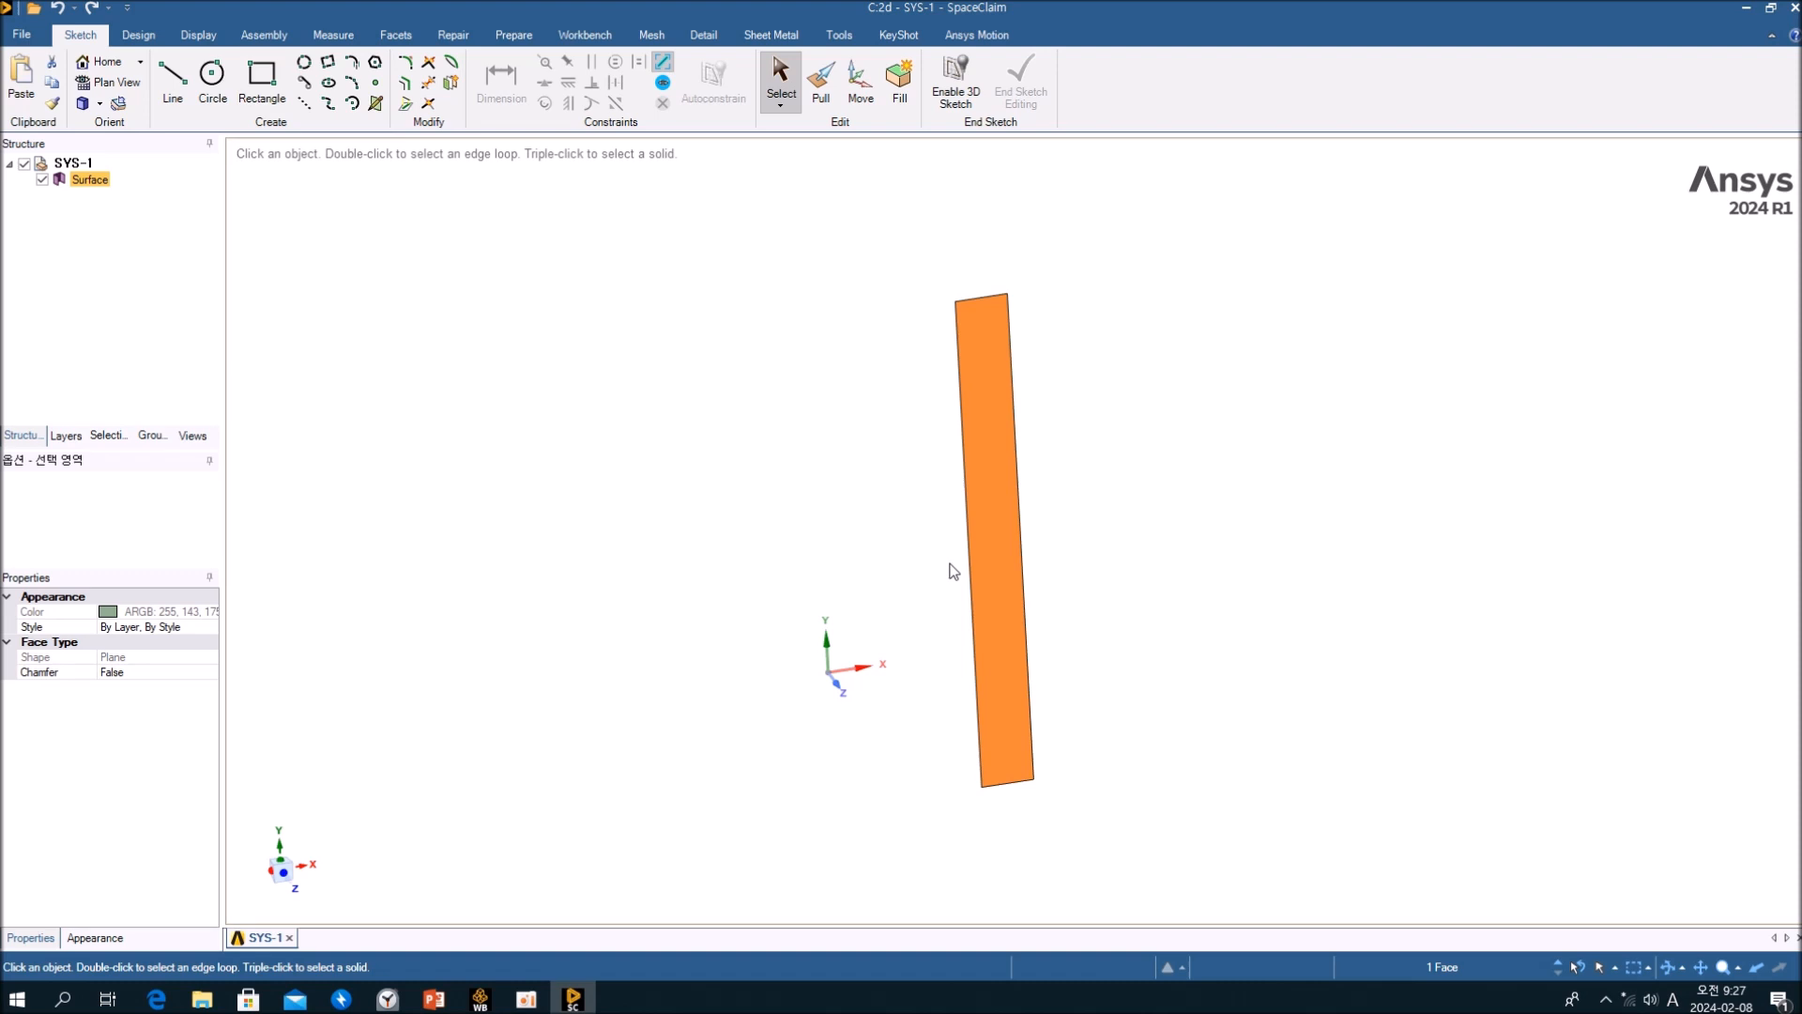
mouse_move(931, 551)
middle_mouse_down()
mouse_move(950, 571)
mouse_move(919, 540)
middle_mouse_up()
scroll(919, 540, "down", 2)
scroll(919, 540, "down", 1)
scroll(911, 548, "up", 6)
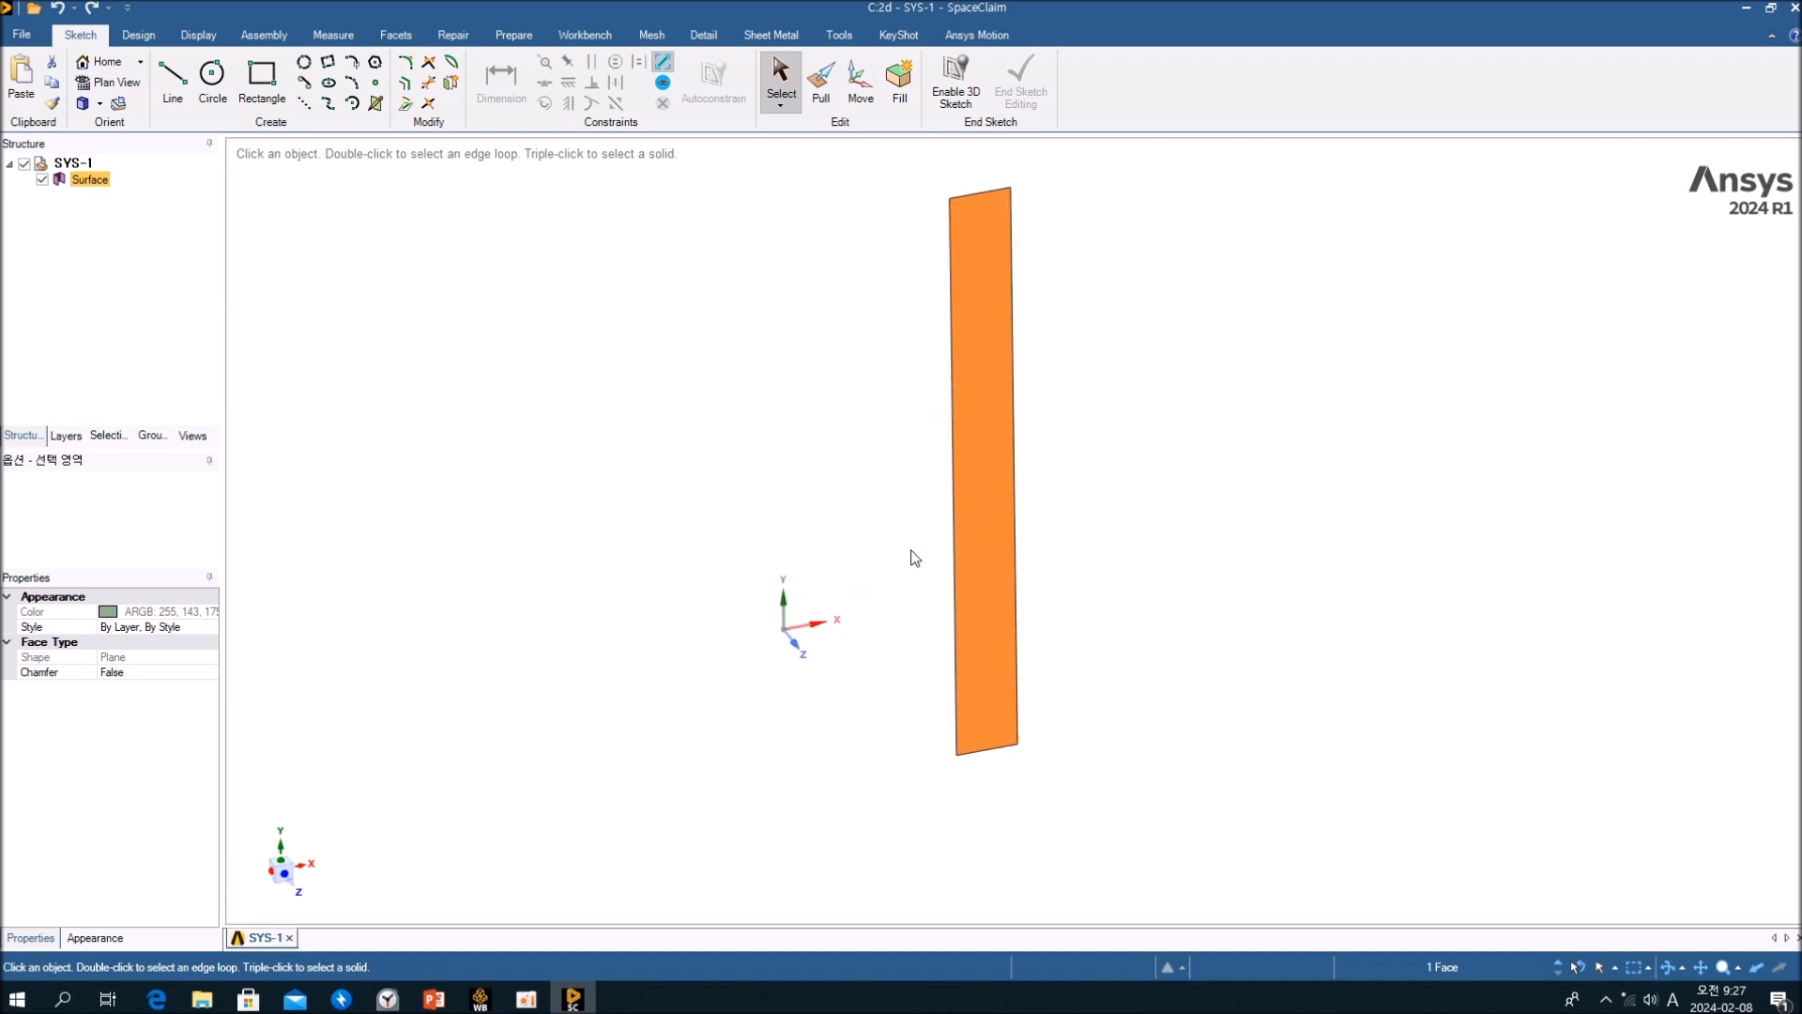
View the rectangular surface straight onto the XY plane and check its placement relative to the Y axis.
mouse_move(884, 656)
middle_mouse_down()
mouse_move(831, 583)
mouse_move(780, 575)
mouse_move(799, 610)
middle_mouse_up()
left_click(276, 886)
left_click(825, 644)
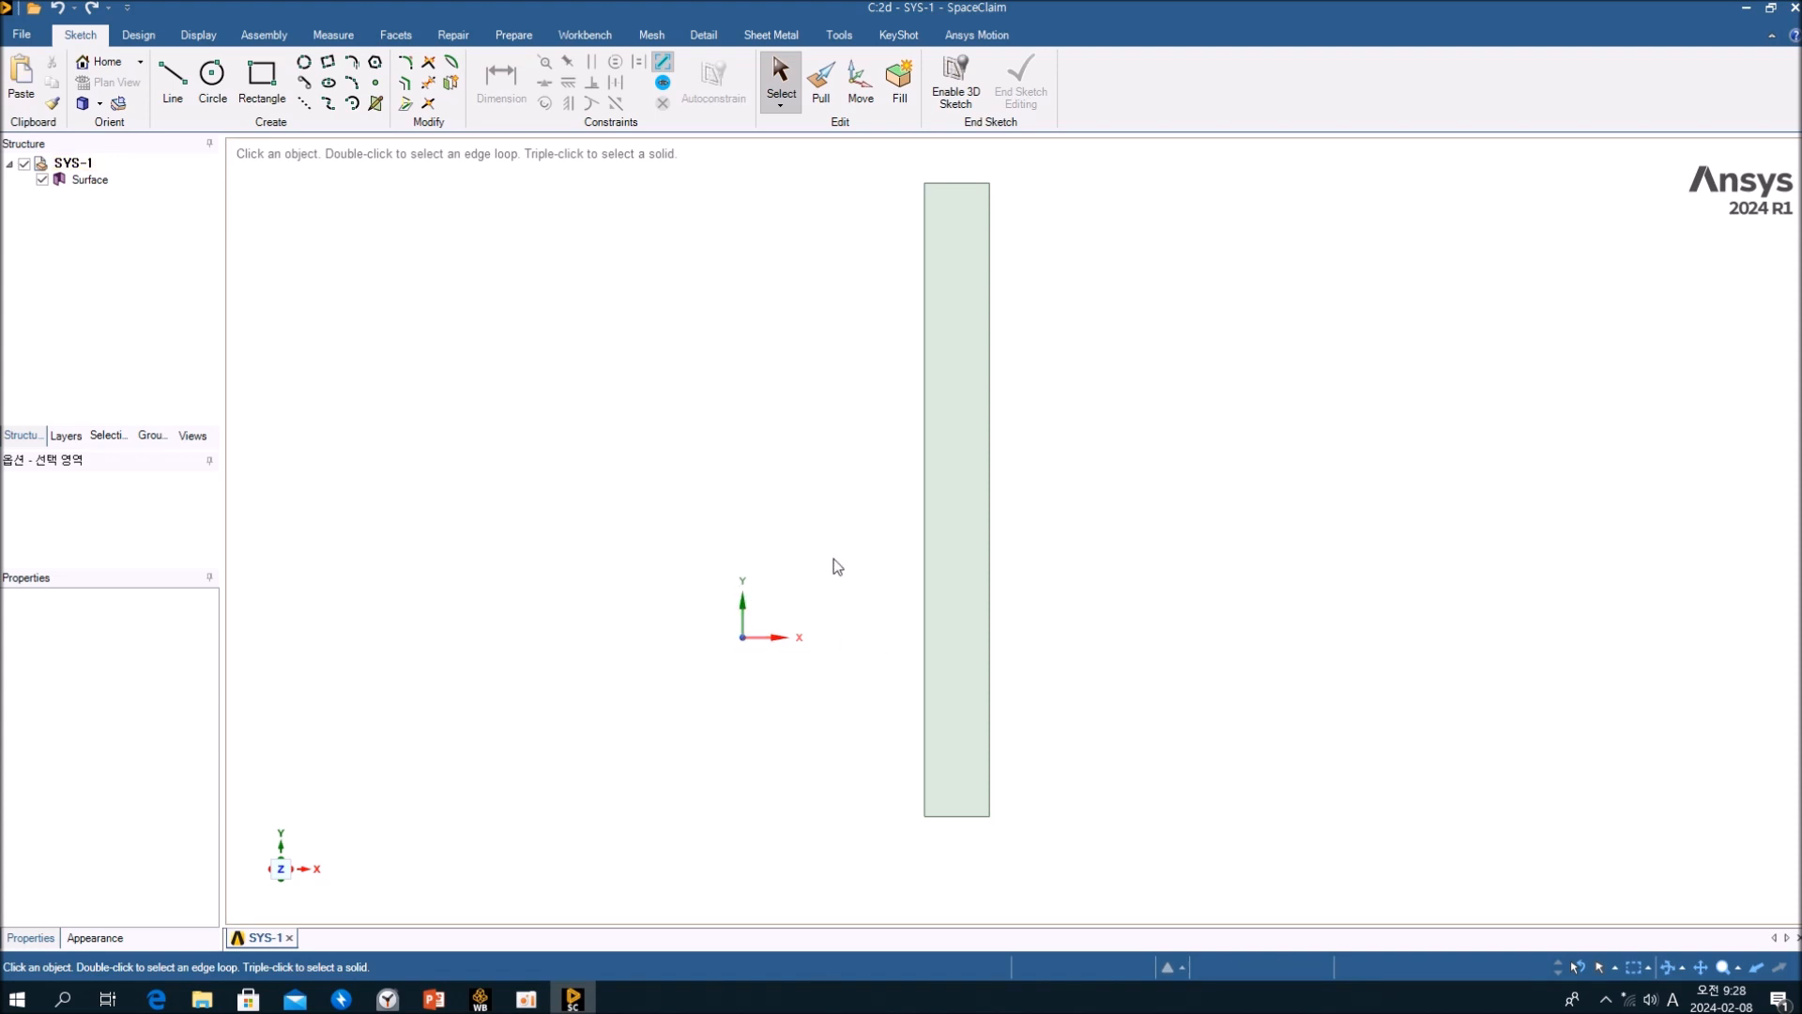
left_click(954, 608)
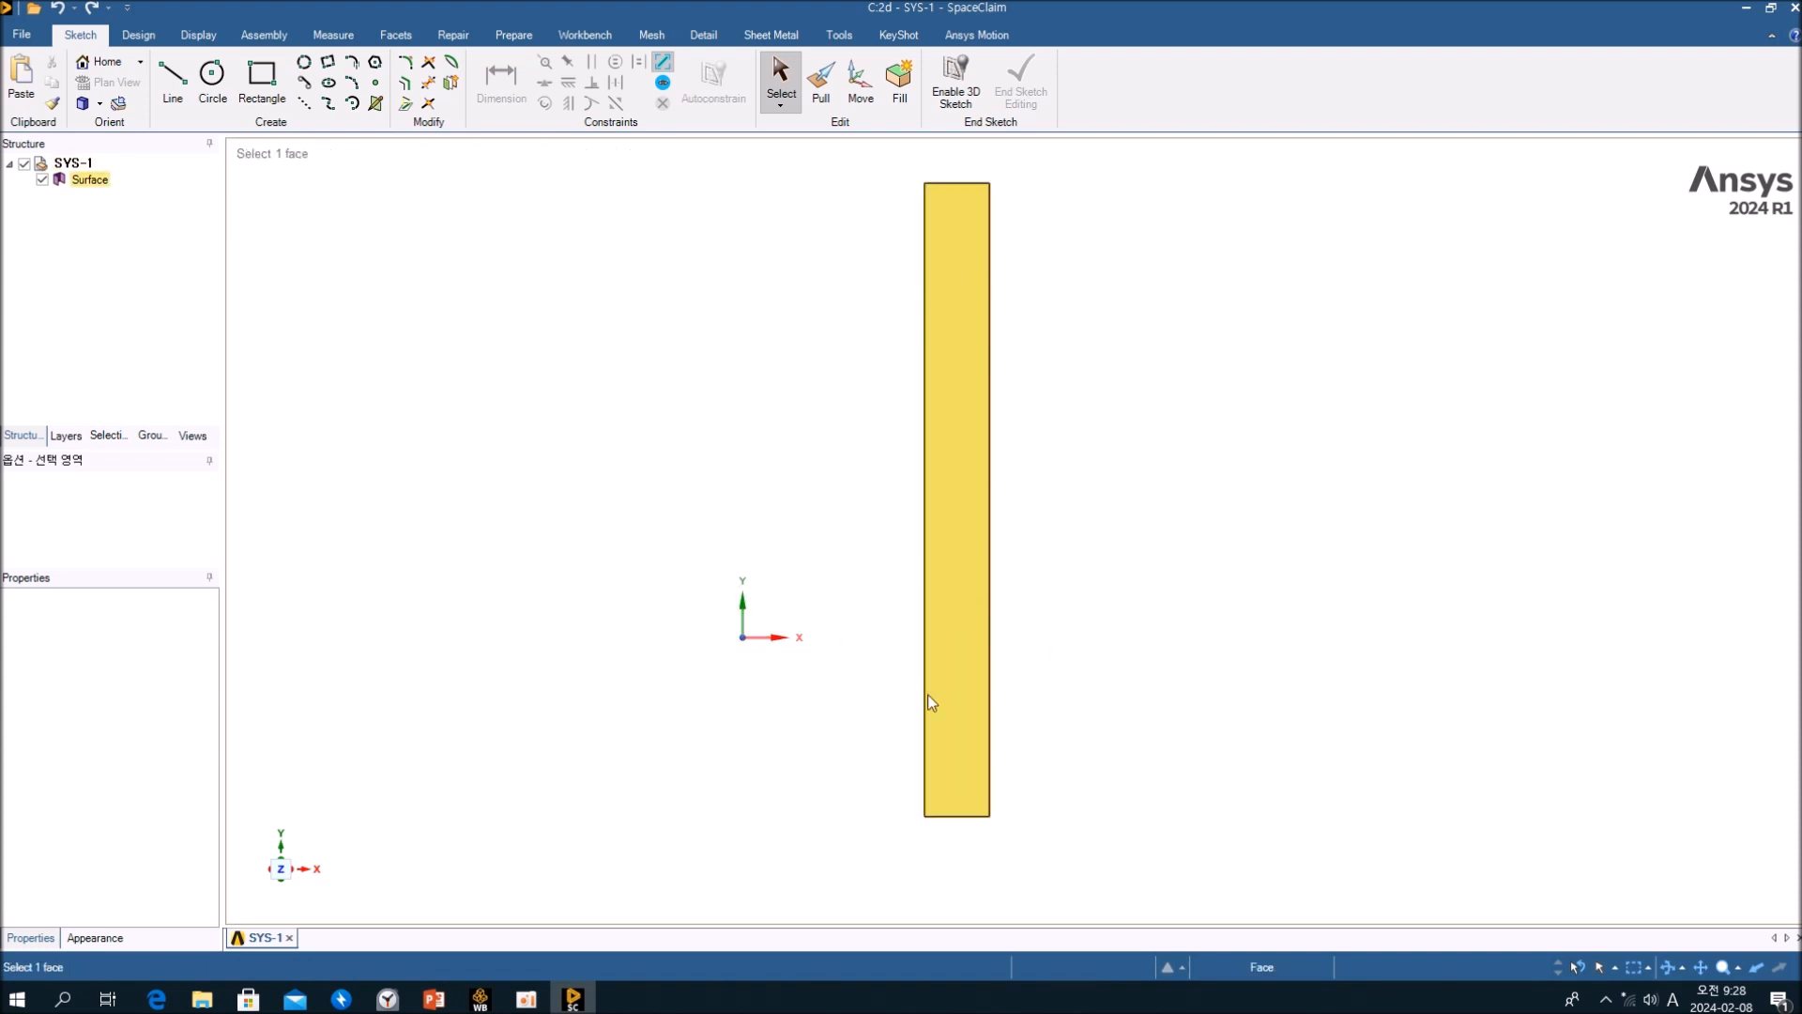
left_click(886, 638)
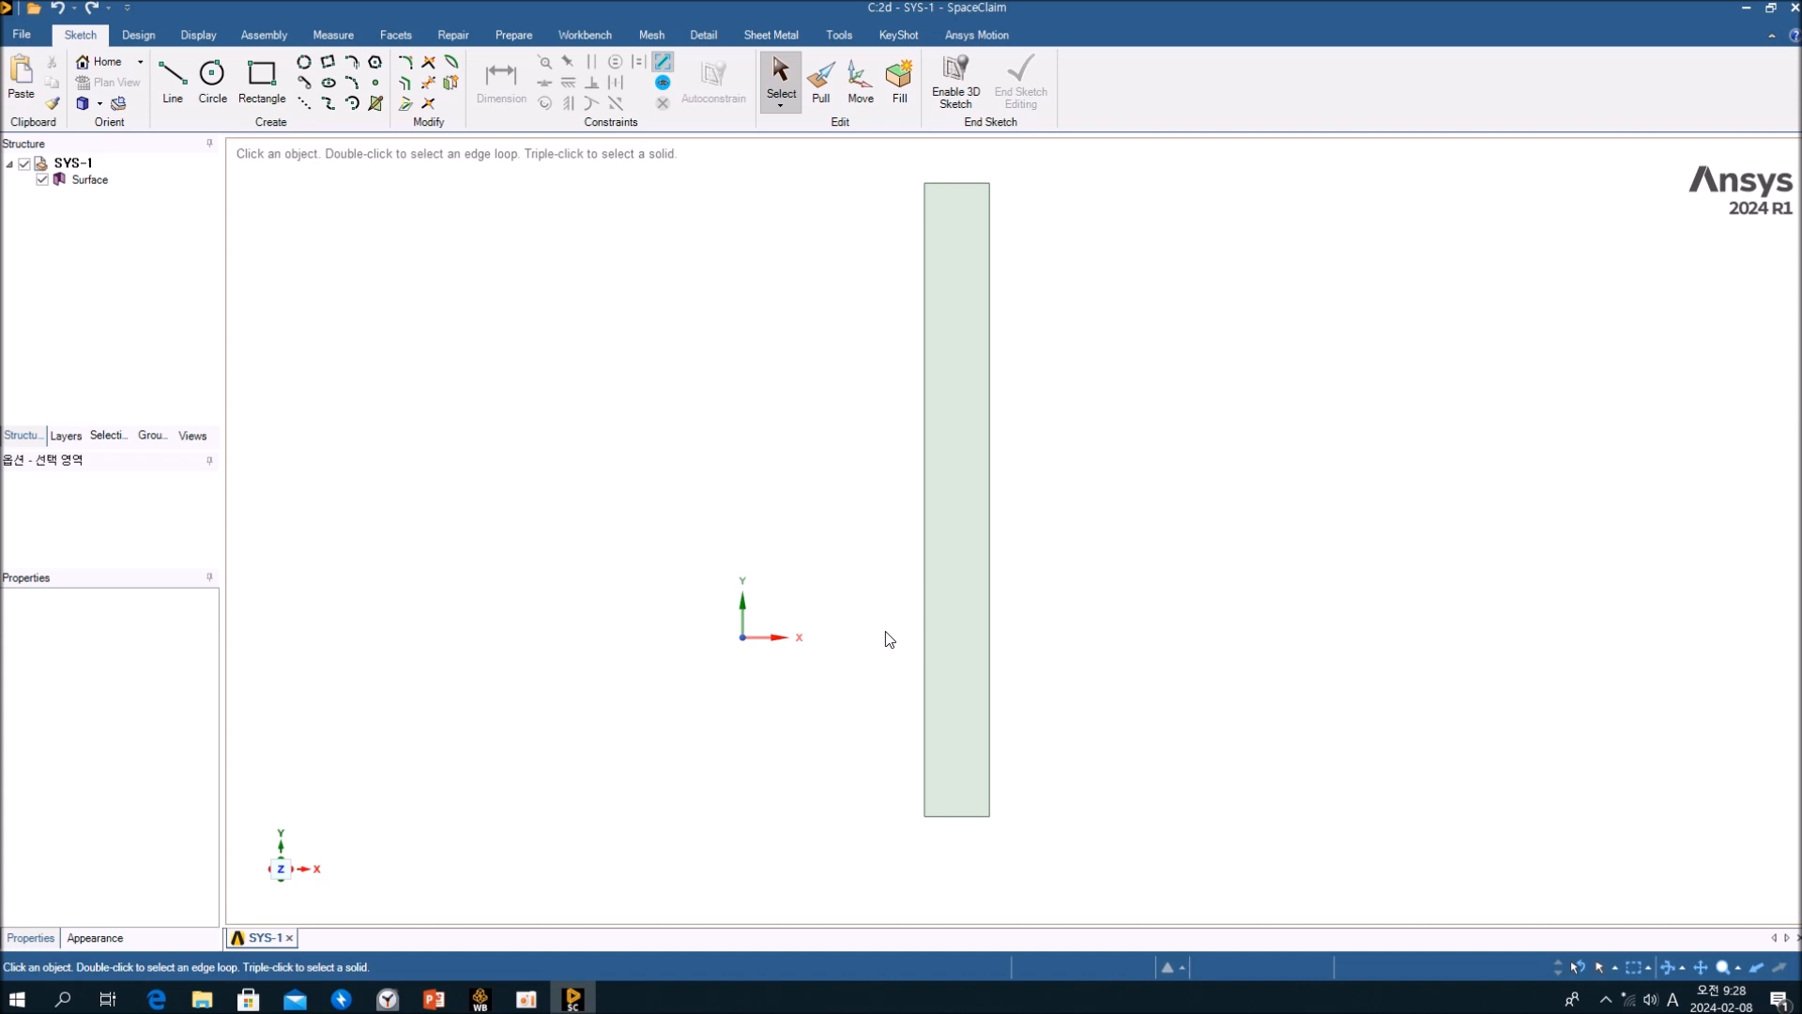
Examine the 2D rectangular surface from slightly tilted views for its offset from the Y axis, and return to the Workbench schematic.
middle_click_drag(909, 604, 909, 649)
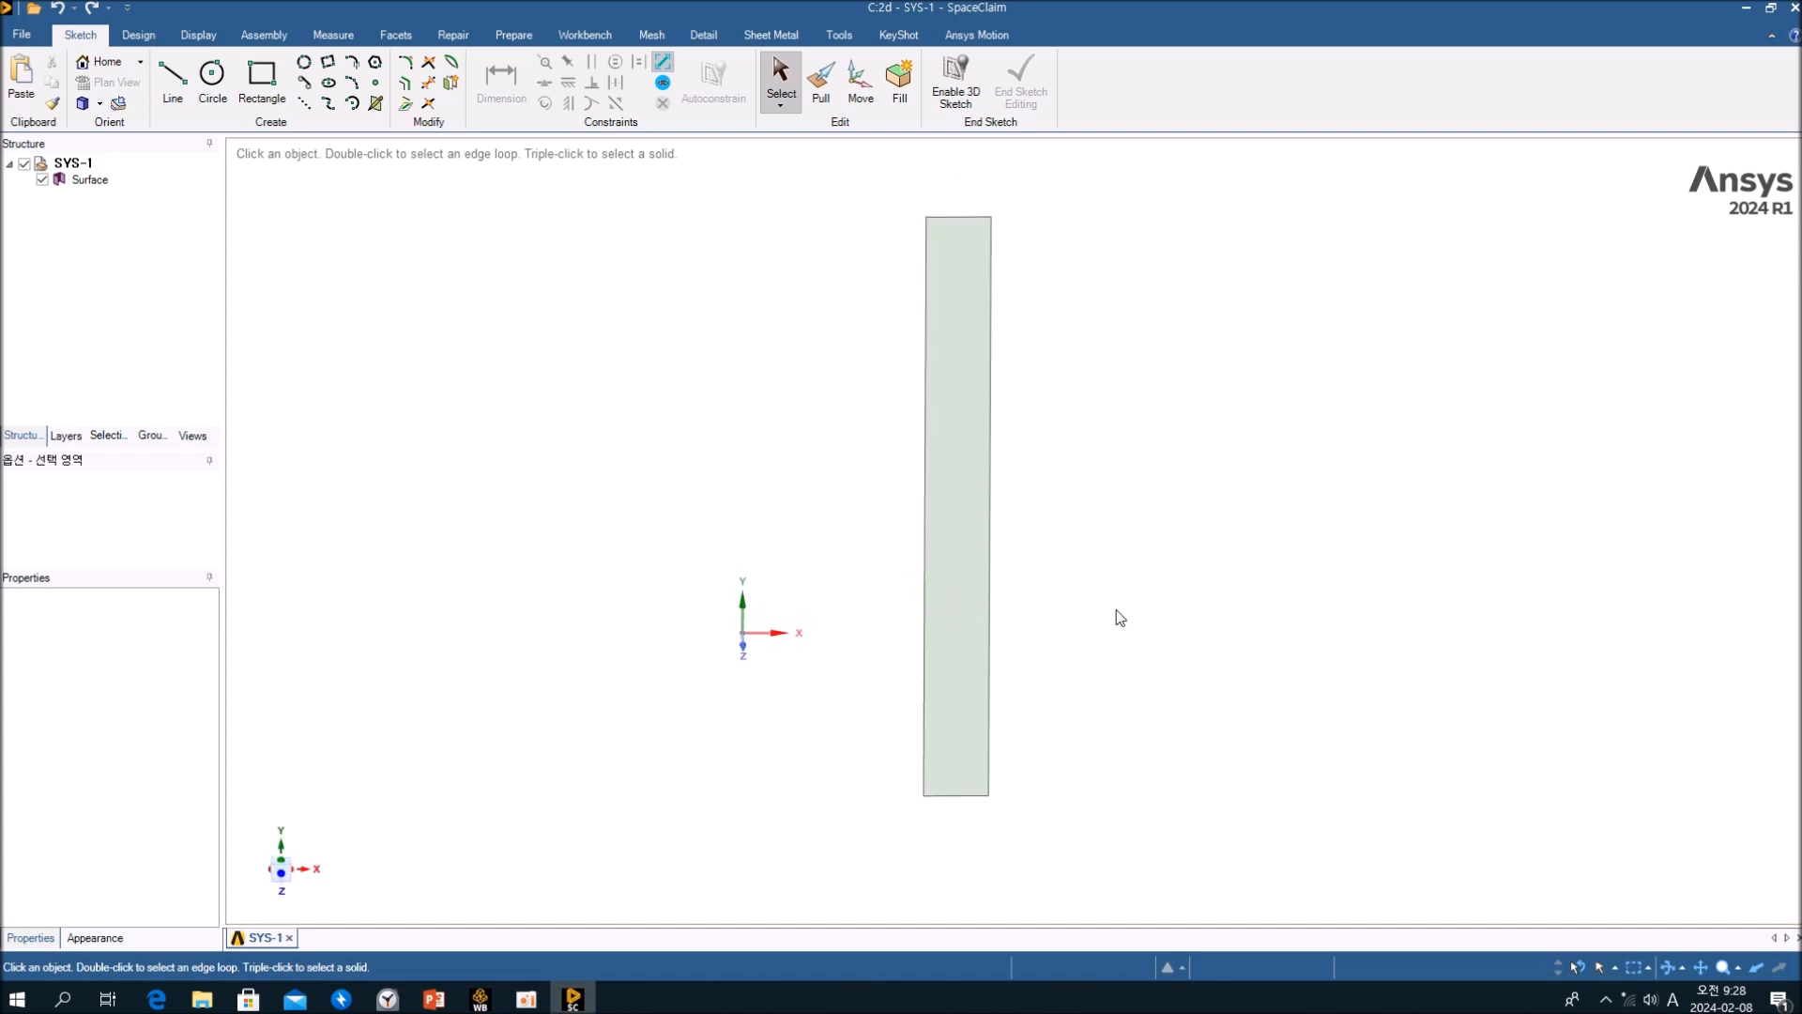
middle_click_drag(672, 644, 1005, 539)
key("v")
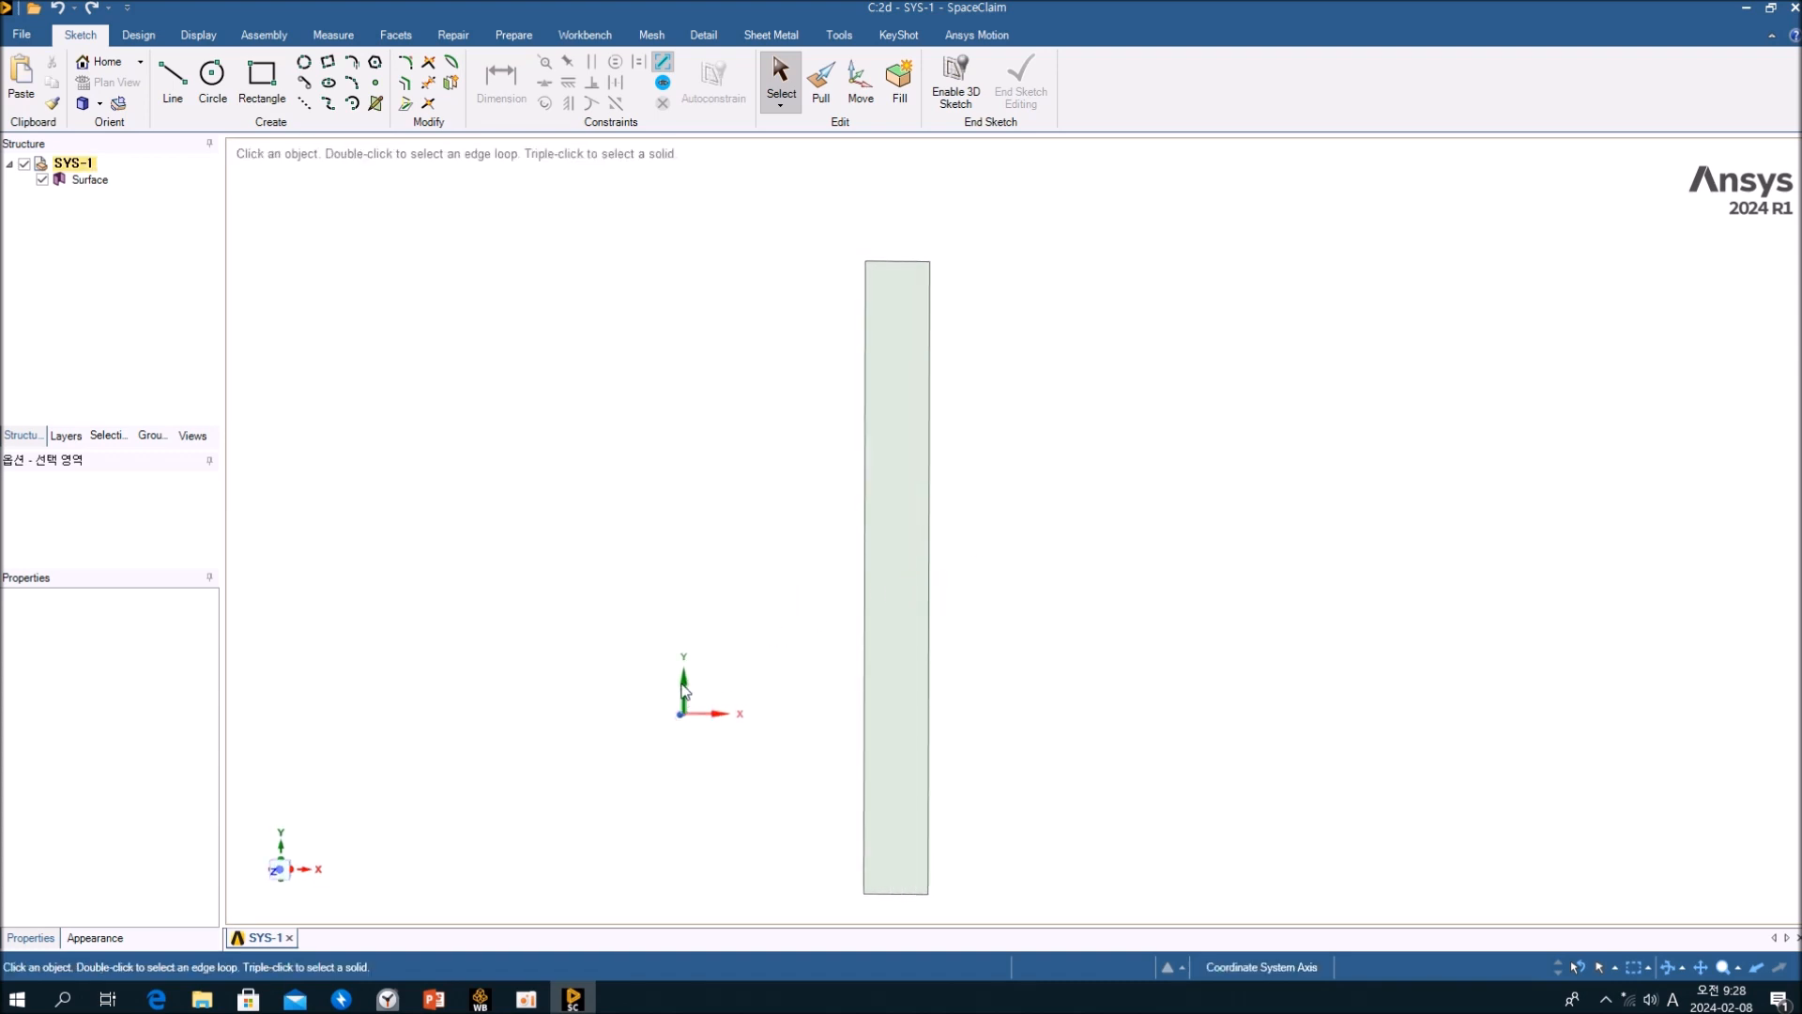
left_click(893, 358)
left_click(976, 680)
middle_click_drag(985, 672, 1005, 679)
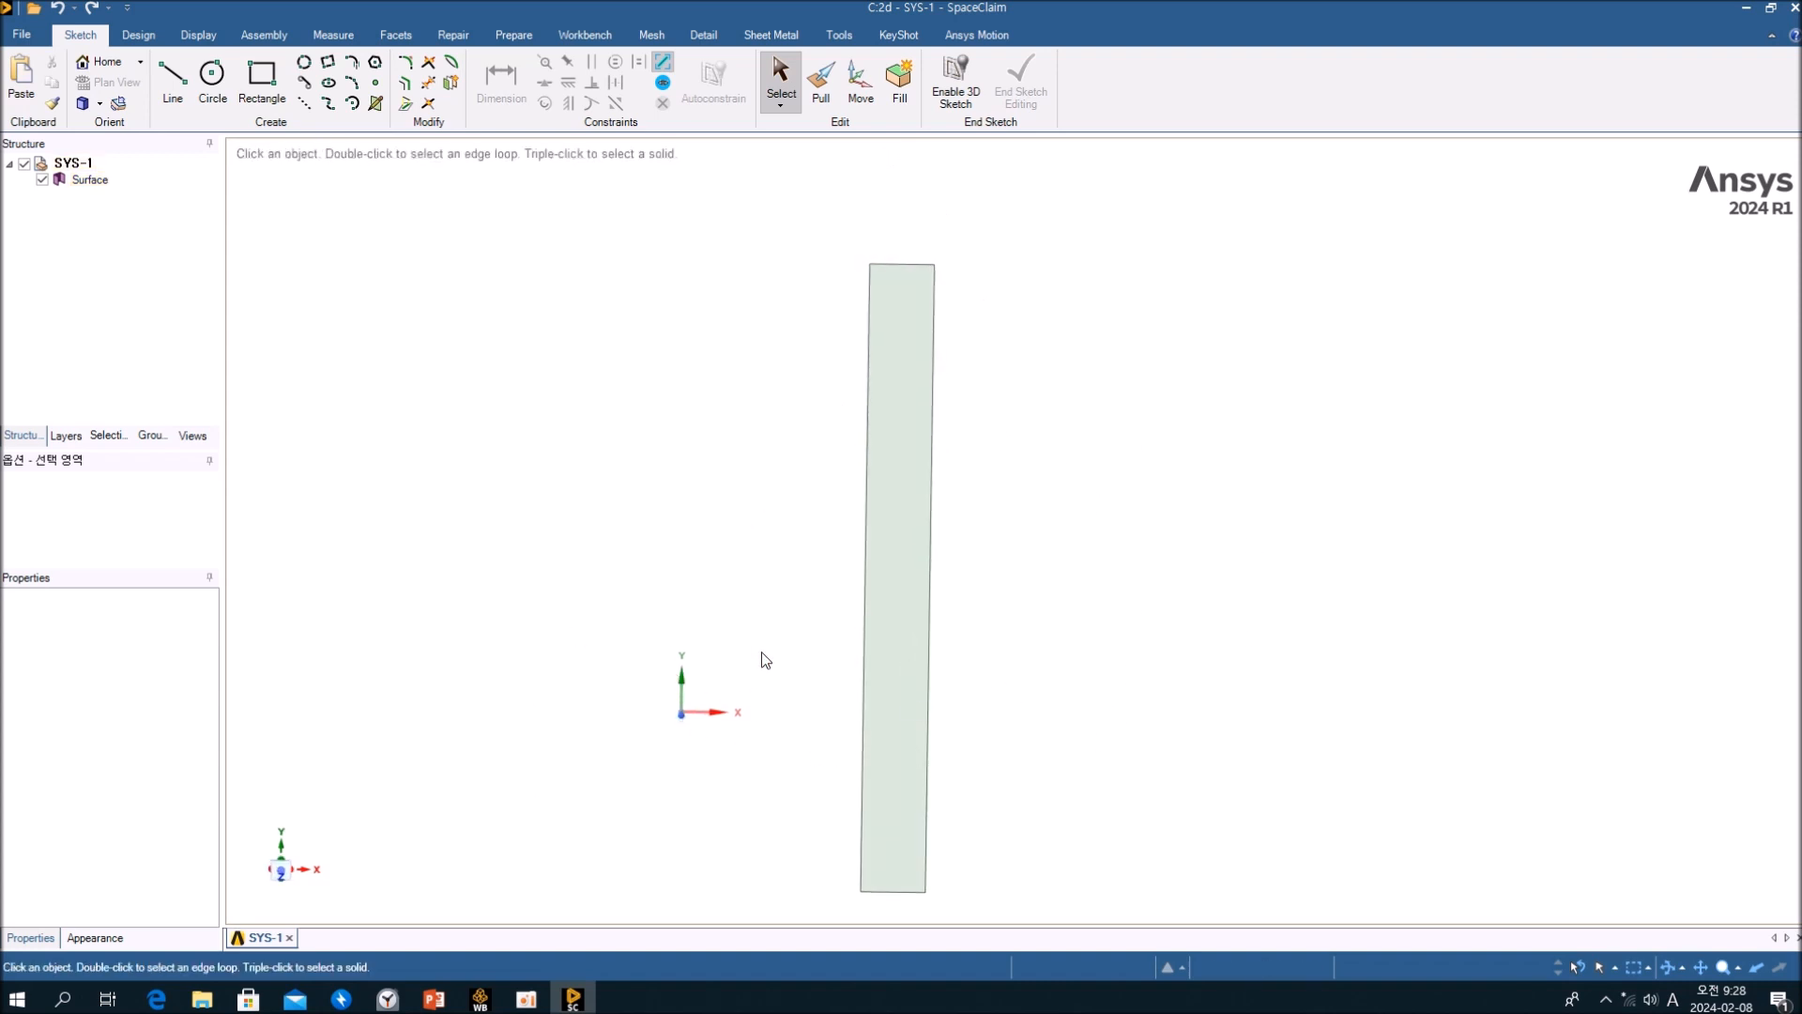
key("ctrl")
mouse_move(1052, 571)
middle_mouse_down()
mouse_move(1067, 560)
mouse_move(1079, 582)
mouse_move(1067, 628)
mouse_move(1054, 571)
mouse_move(1077, 555)
middle_mouse_up()
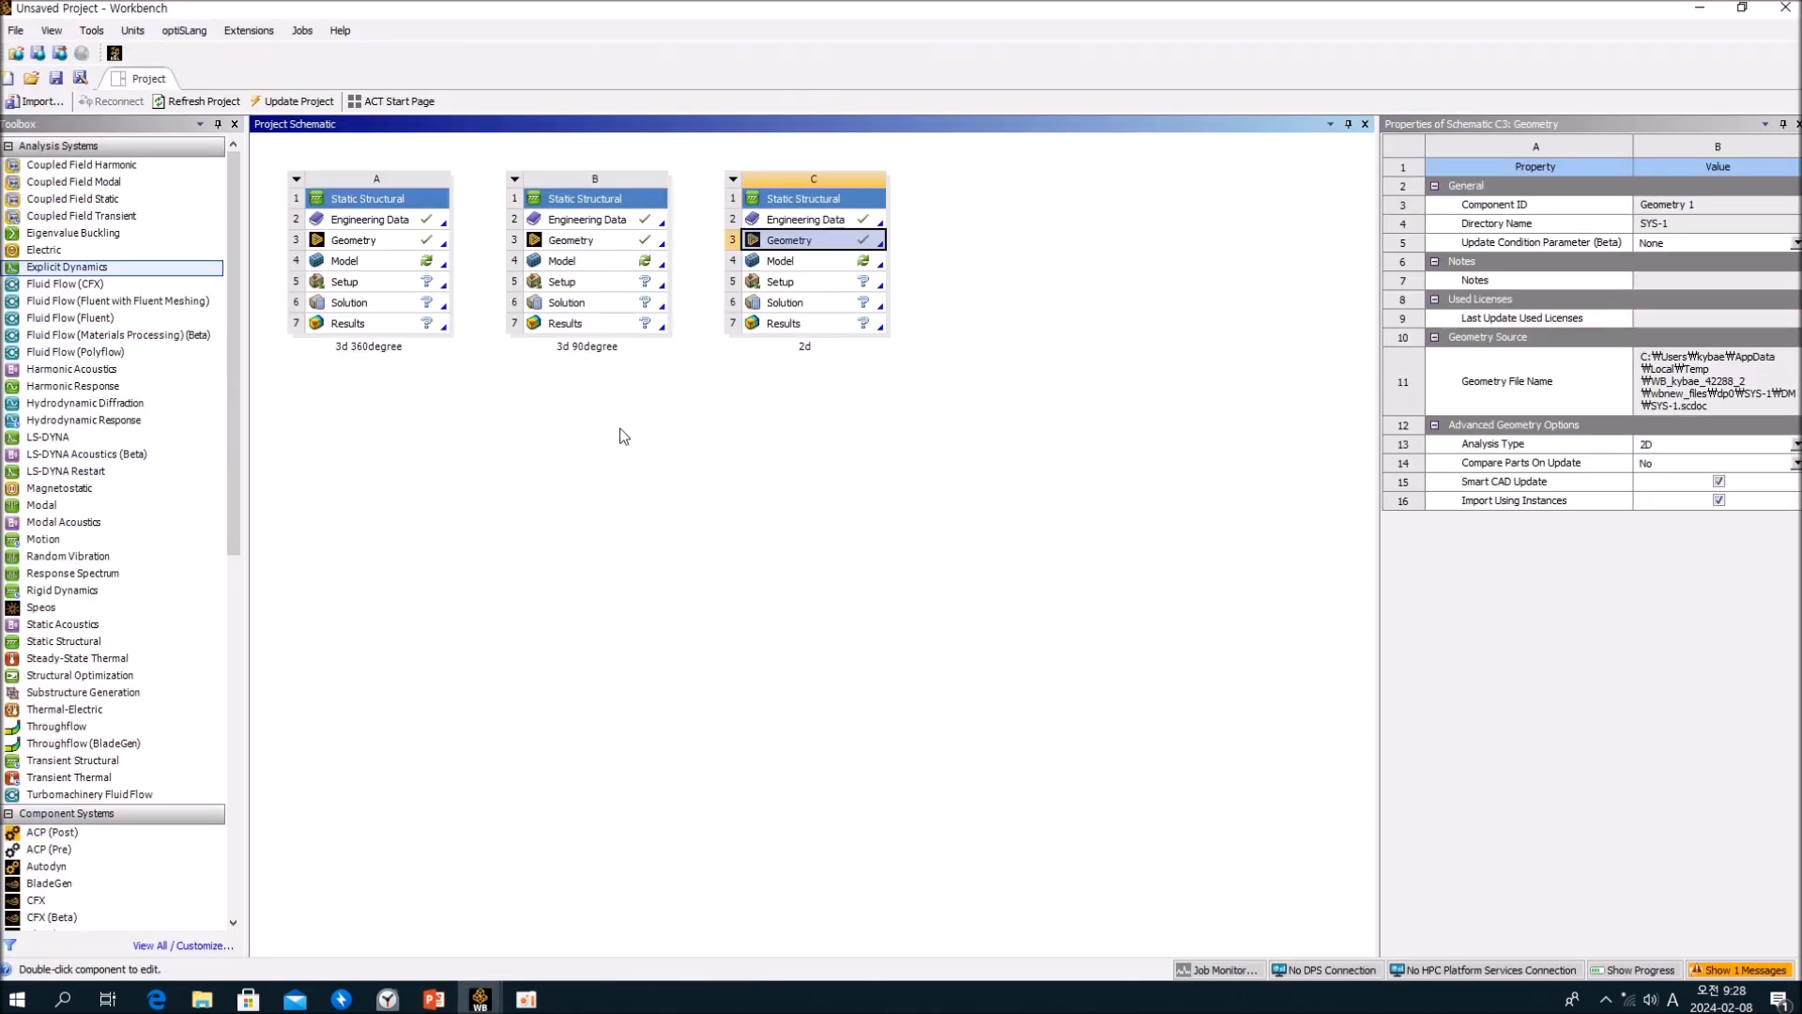
Open the Model cell of the 3d 360degree system in Mechanical.
left_click(563, 440)
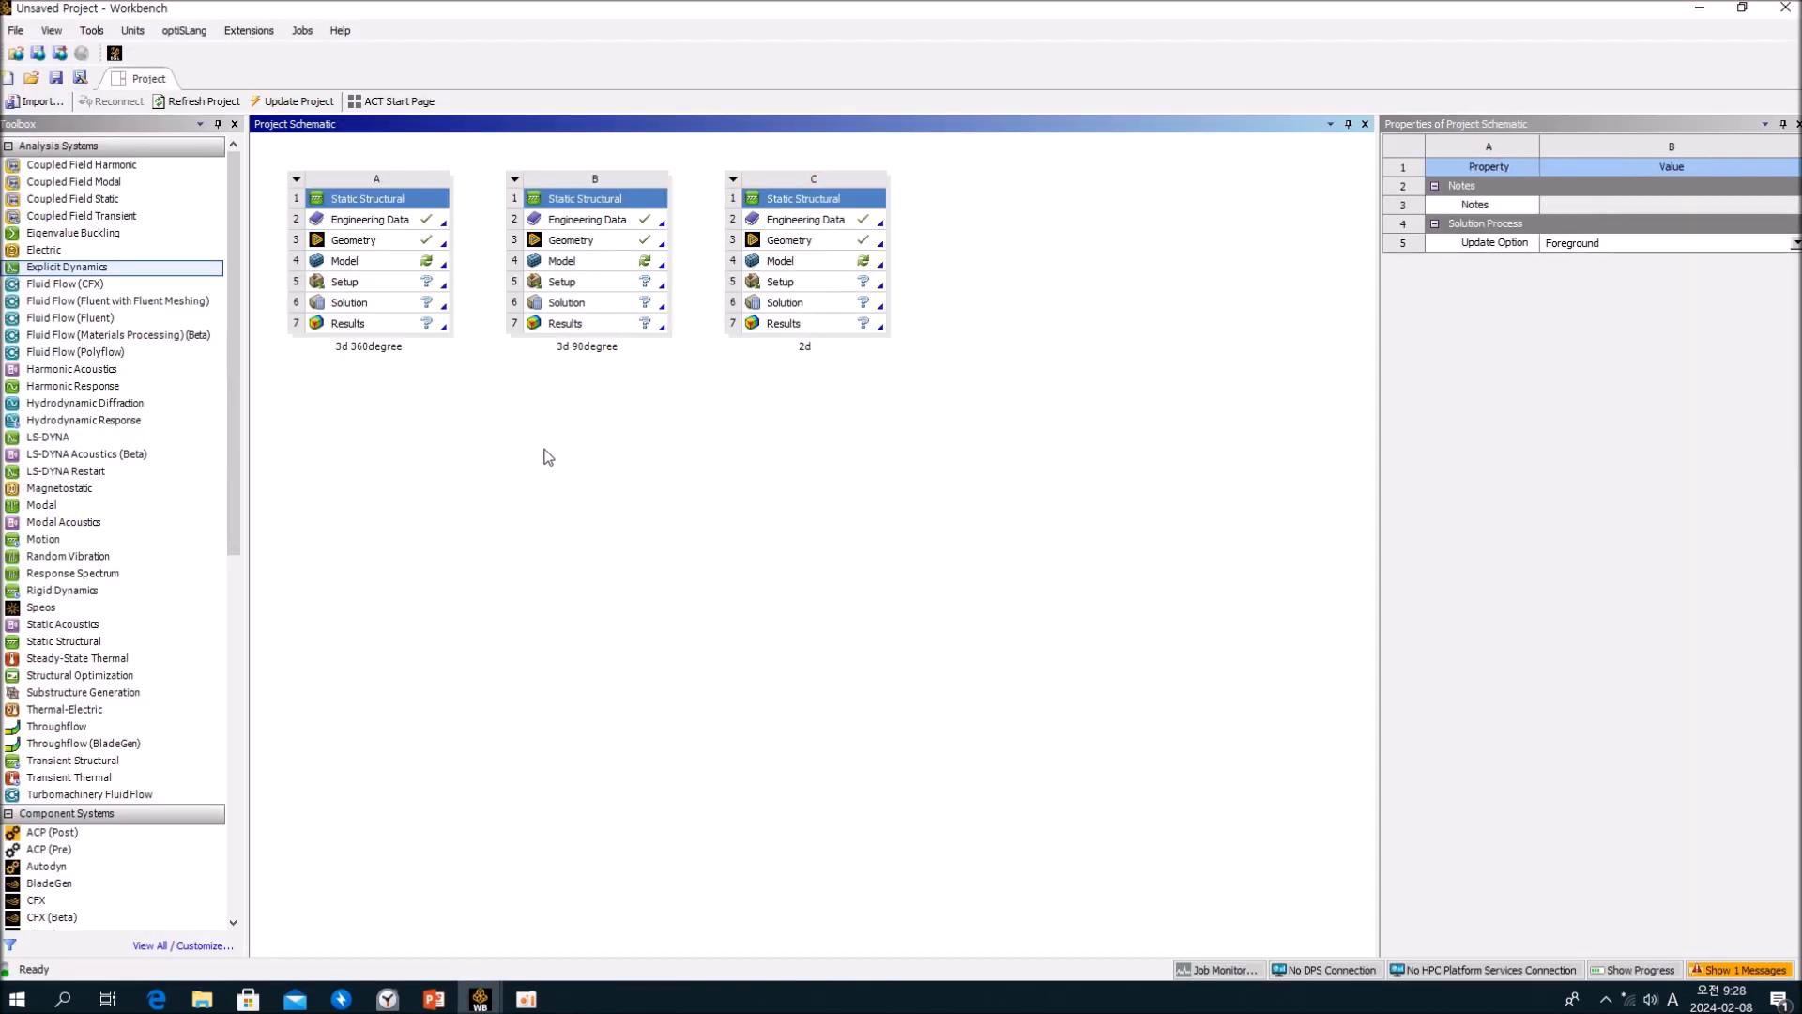
left_click(391, 272)
double_click(391, 272)
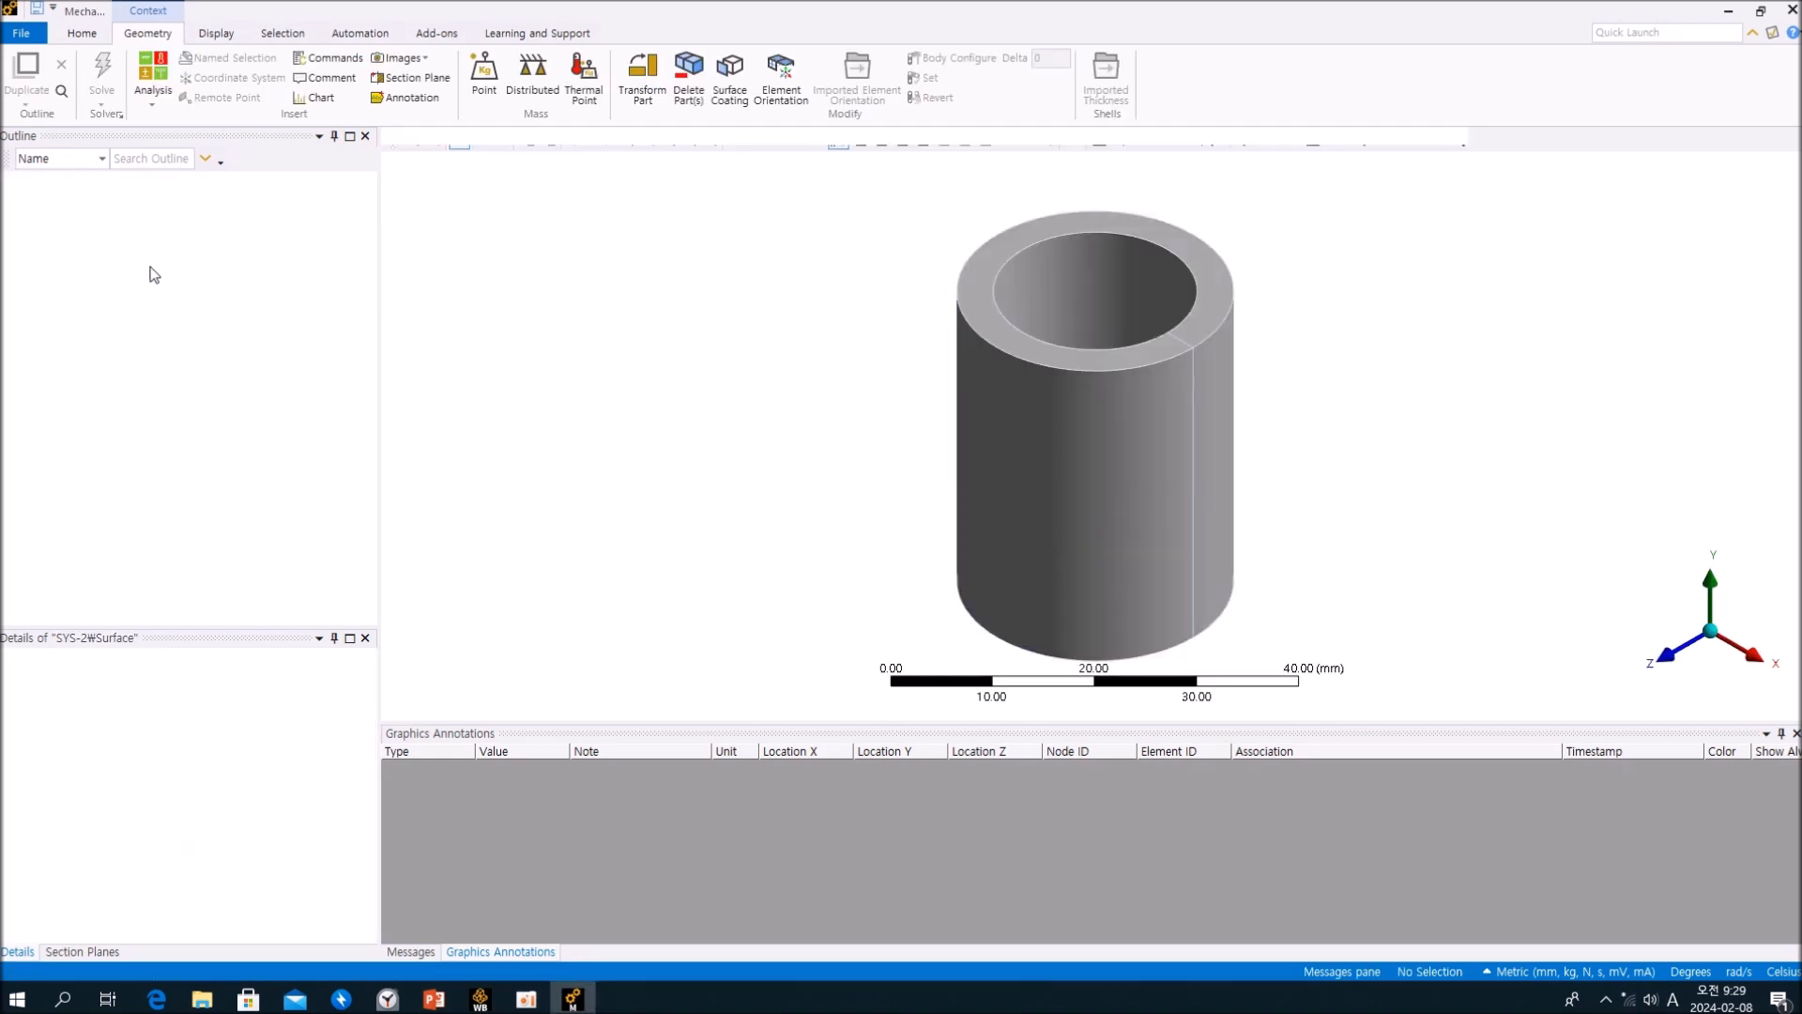
Suppress the SYS-2\Surface body so that only the solid cylinder takes part in the analysis.
left_click(146, 258)
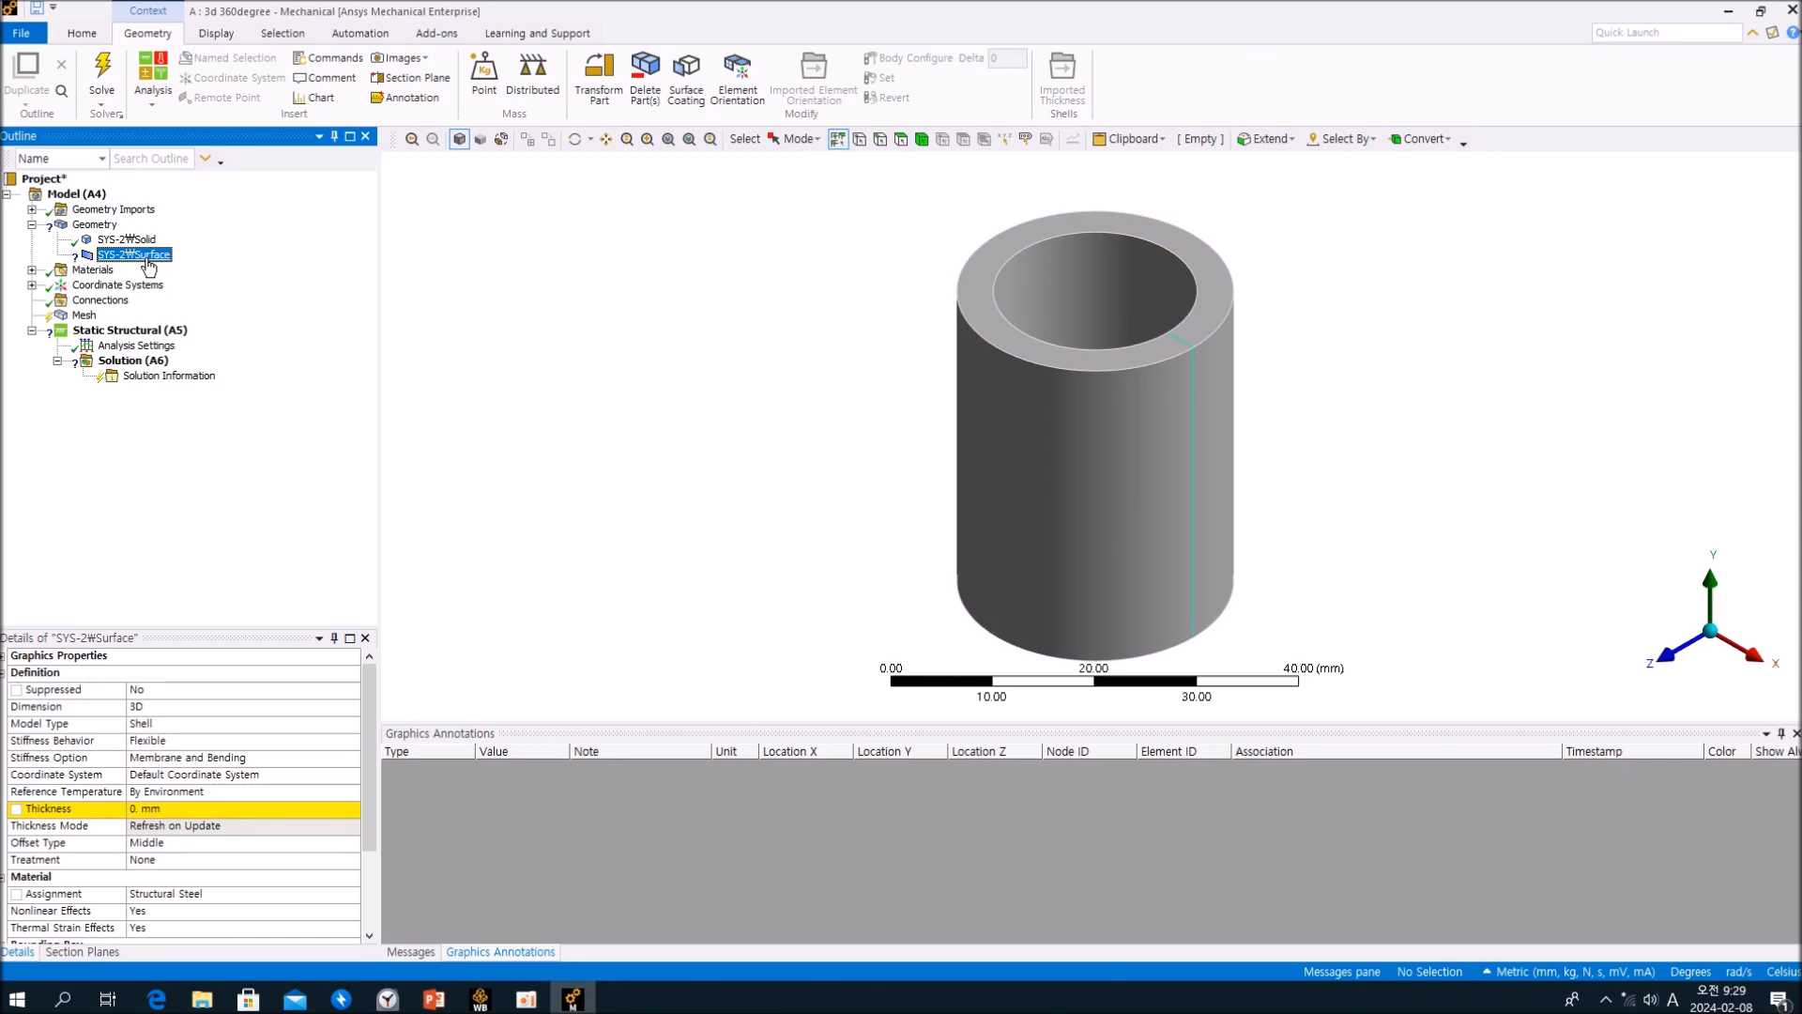
right_click(147, 266)
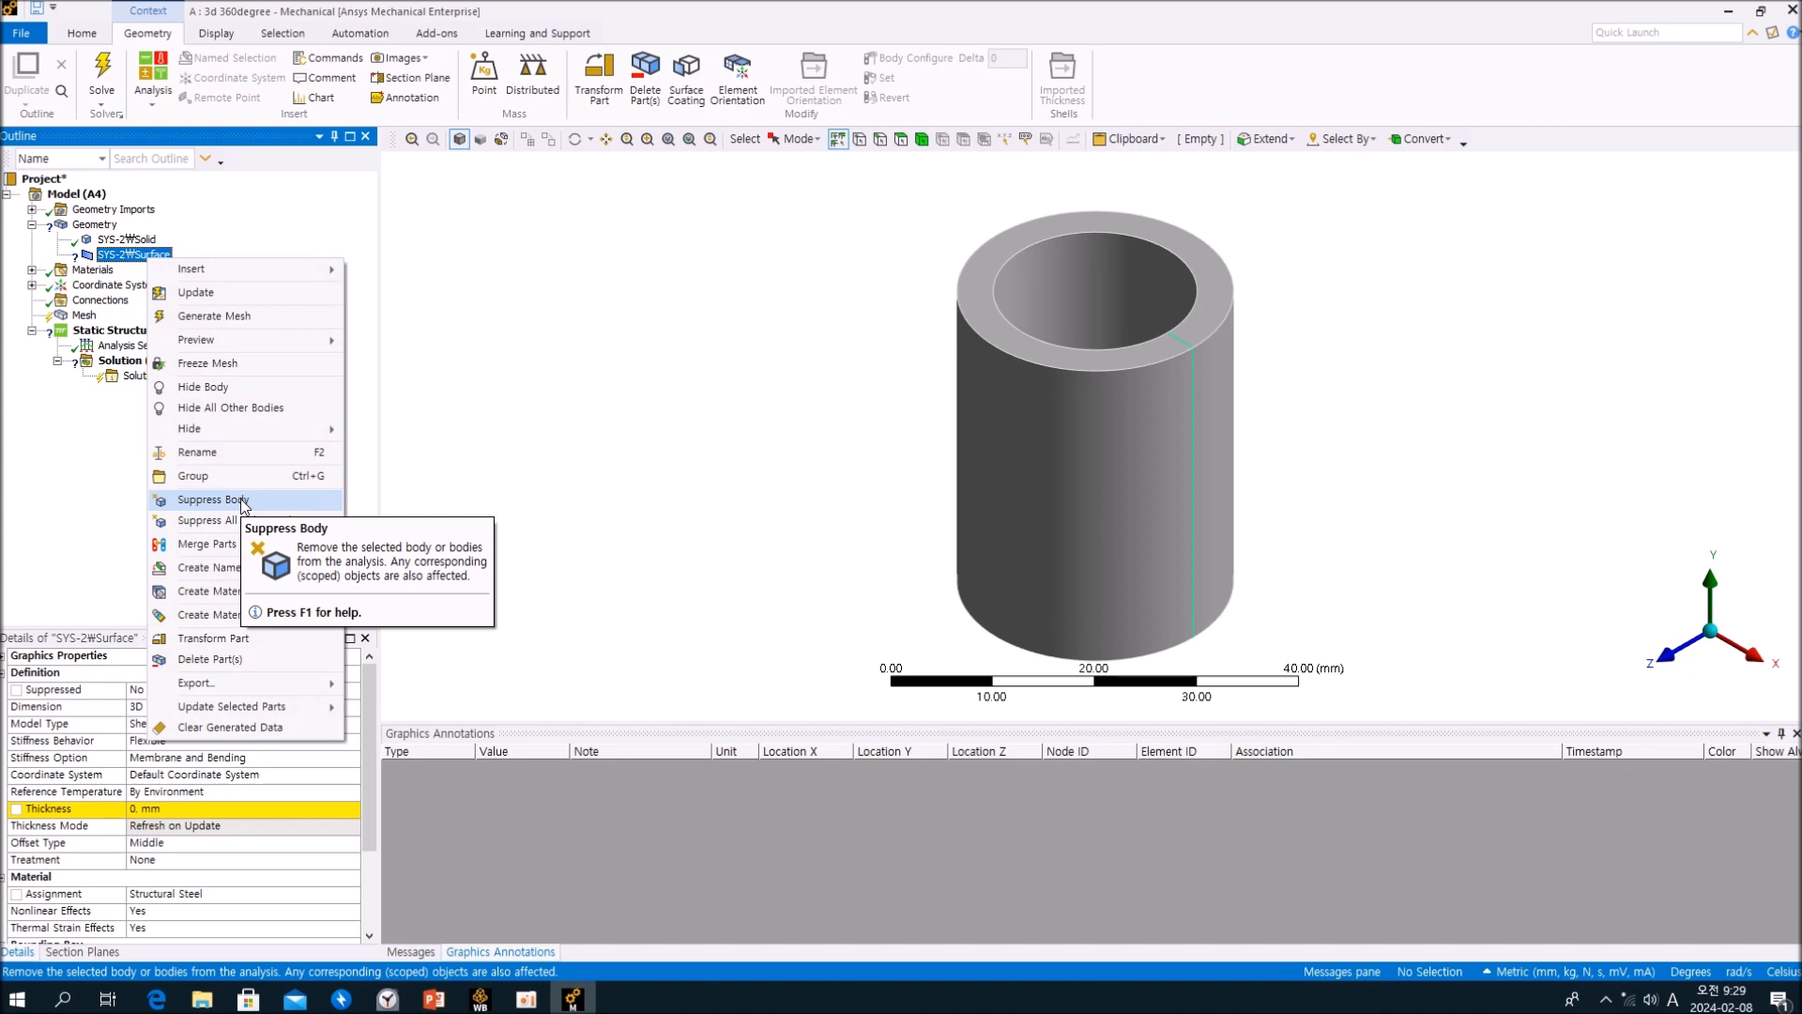
left_click(82, 449)
right_click(164, 263)
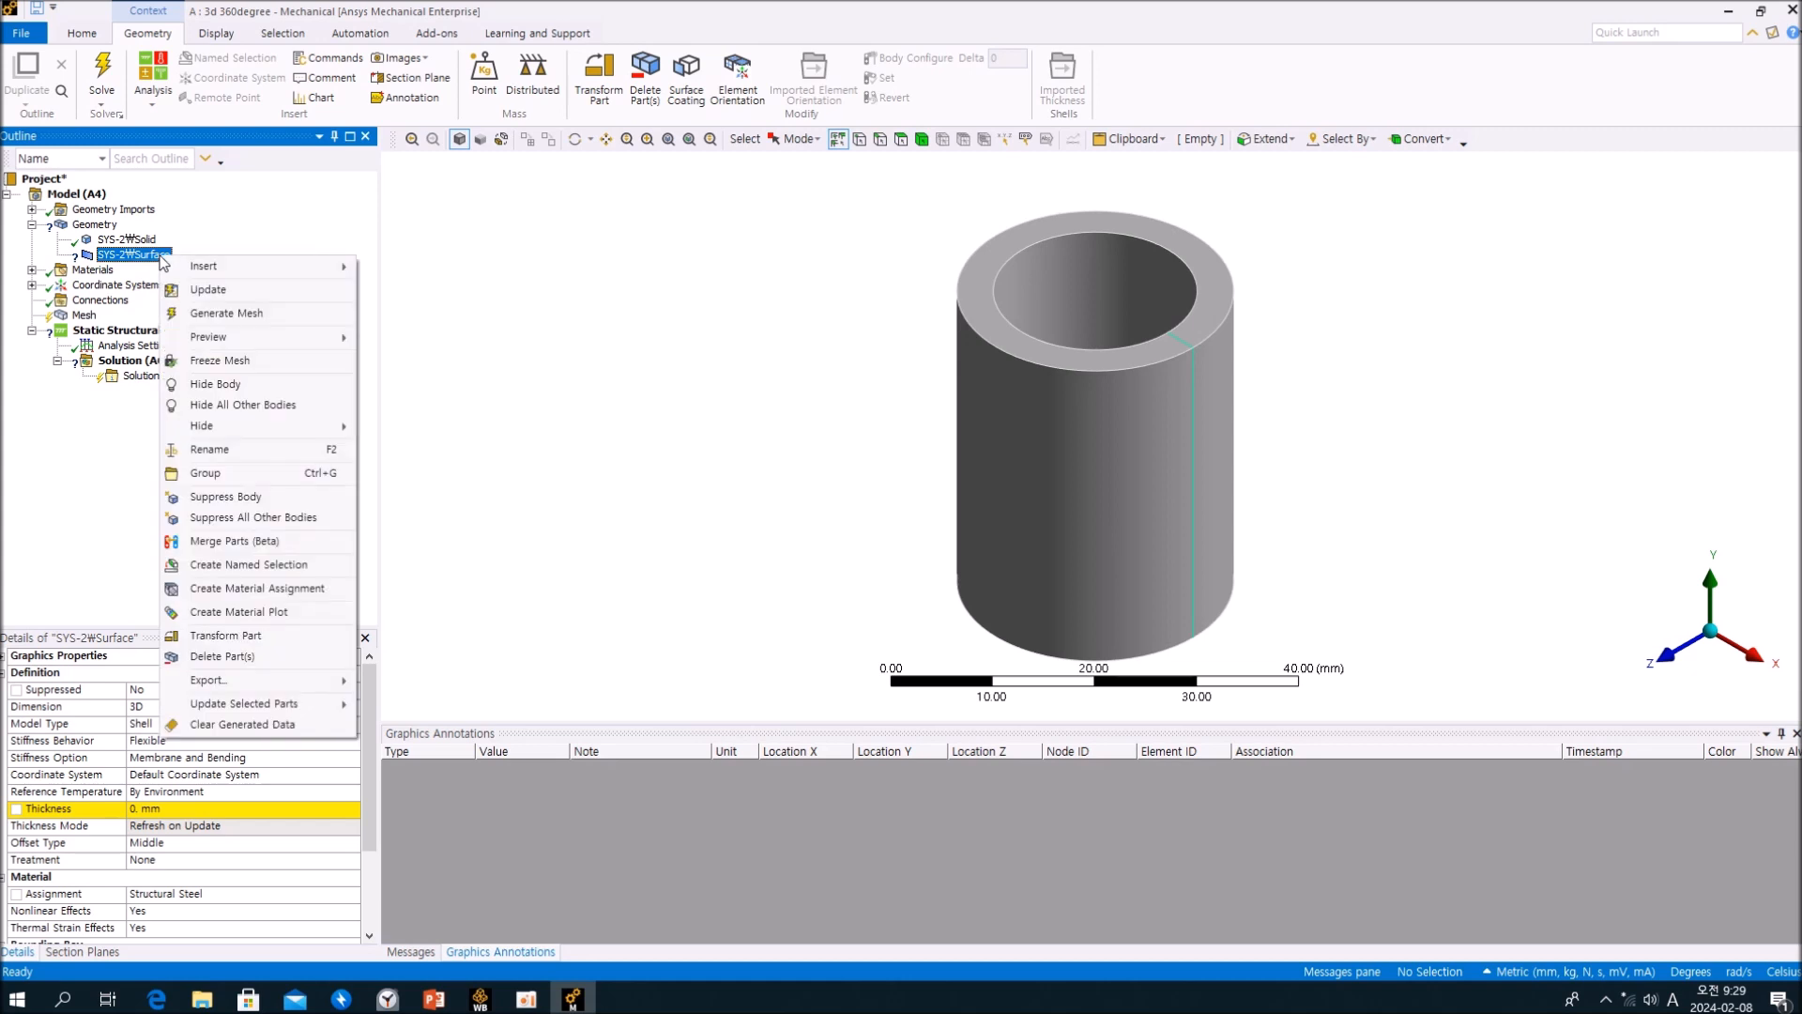
left_click(272, 498)
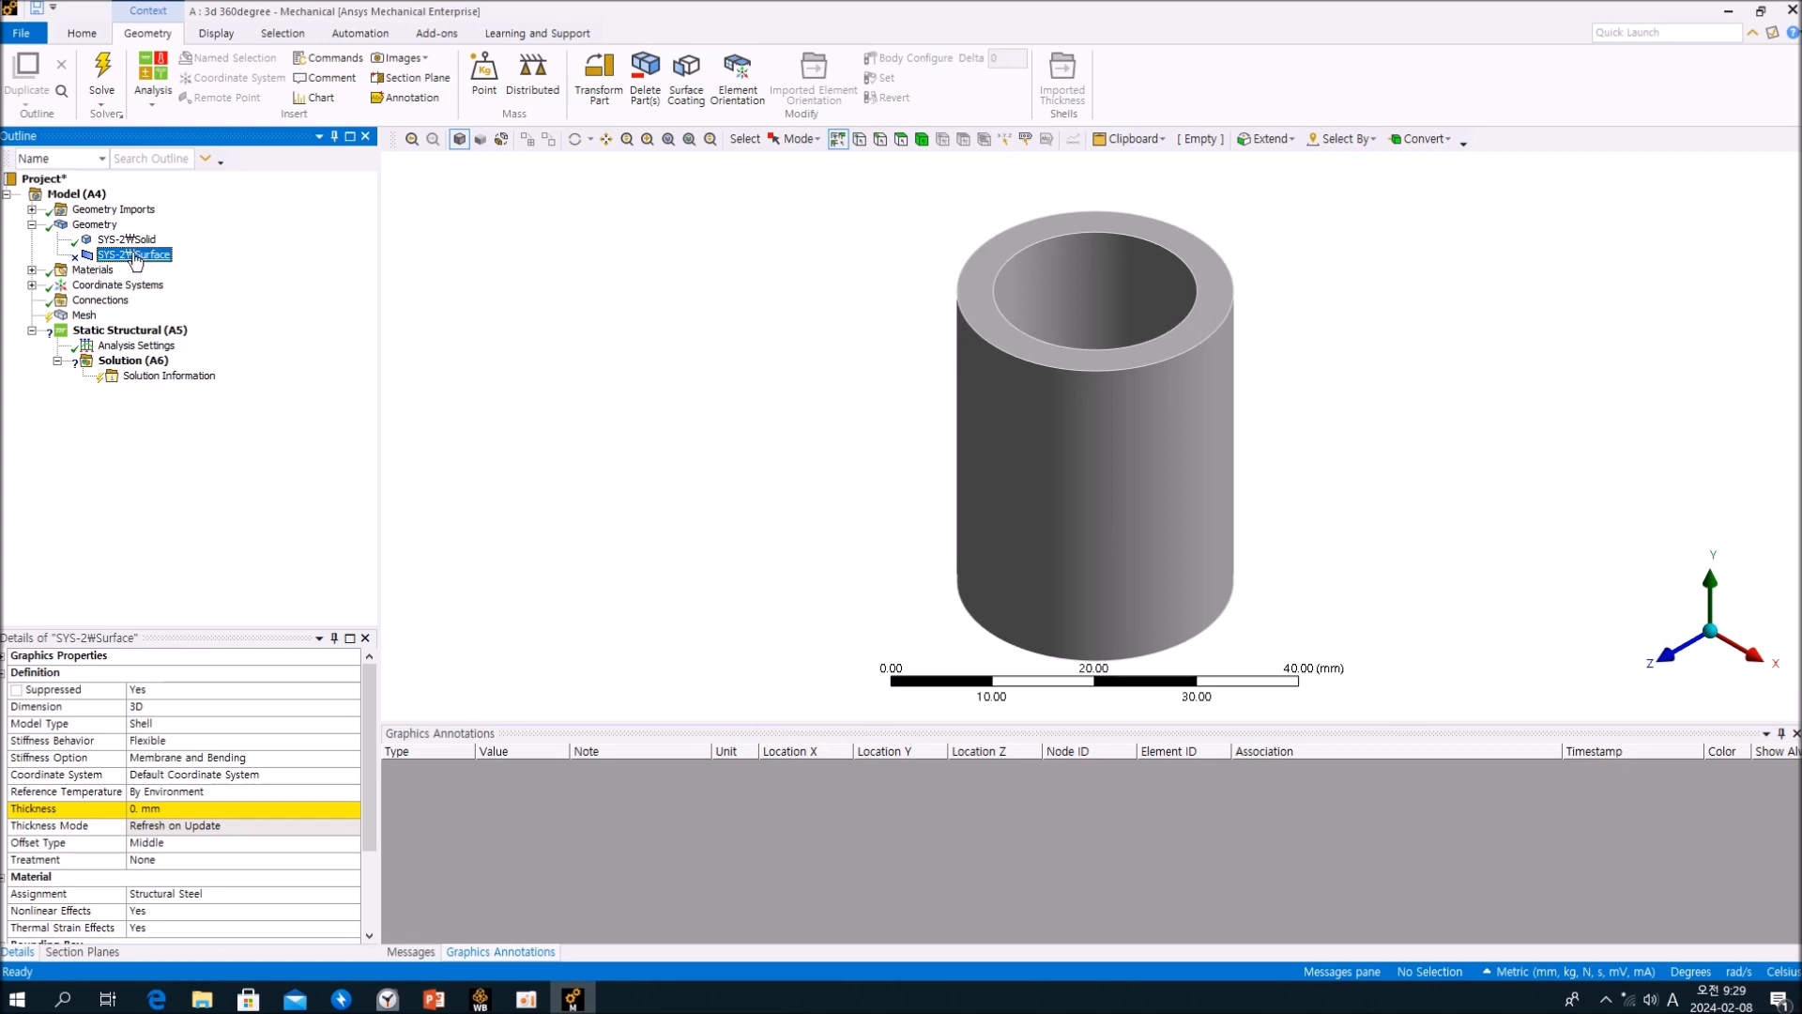
Add a body sizing mesh control scoped to the solid hollow cylinder.
left_click(83, 316)
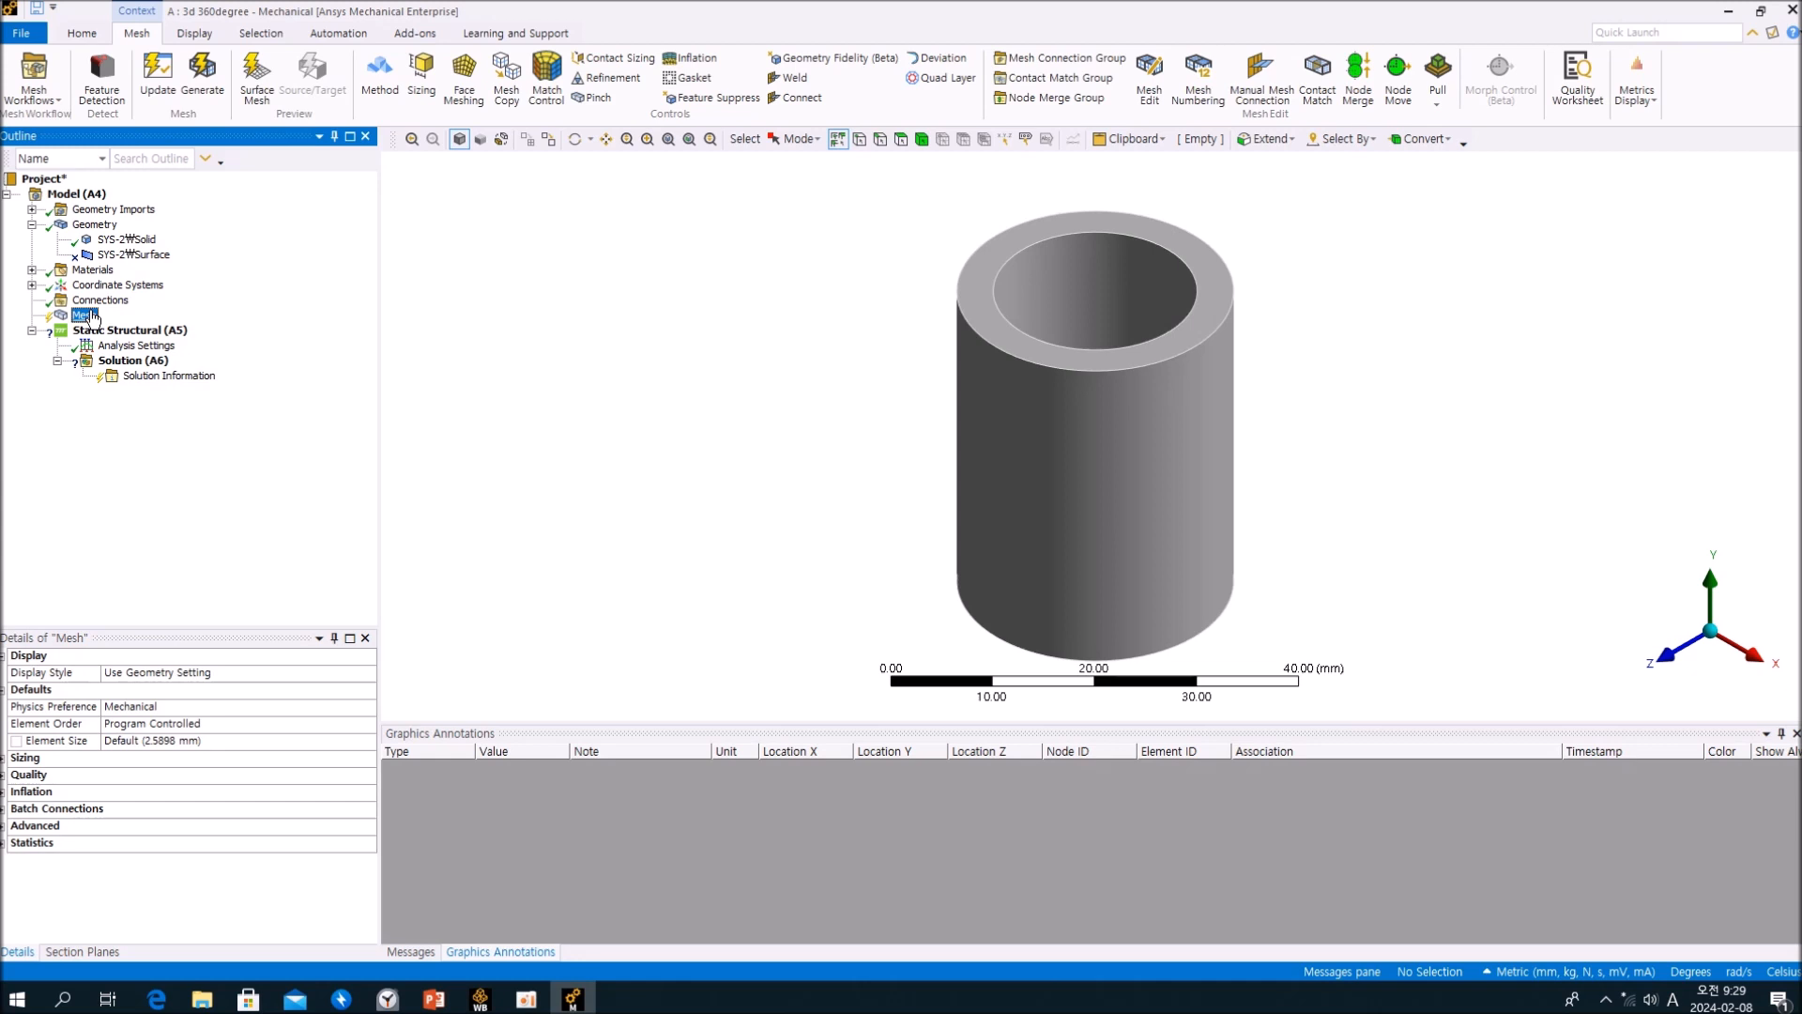
left_click(500, 405)
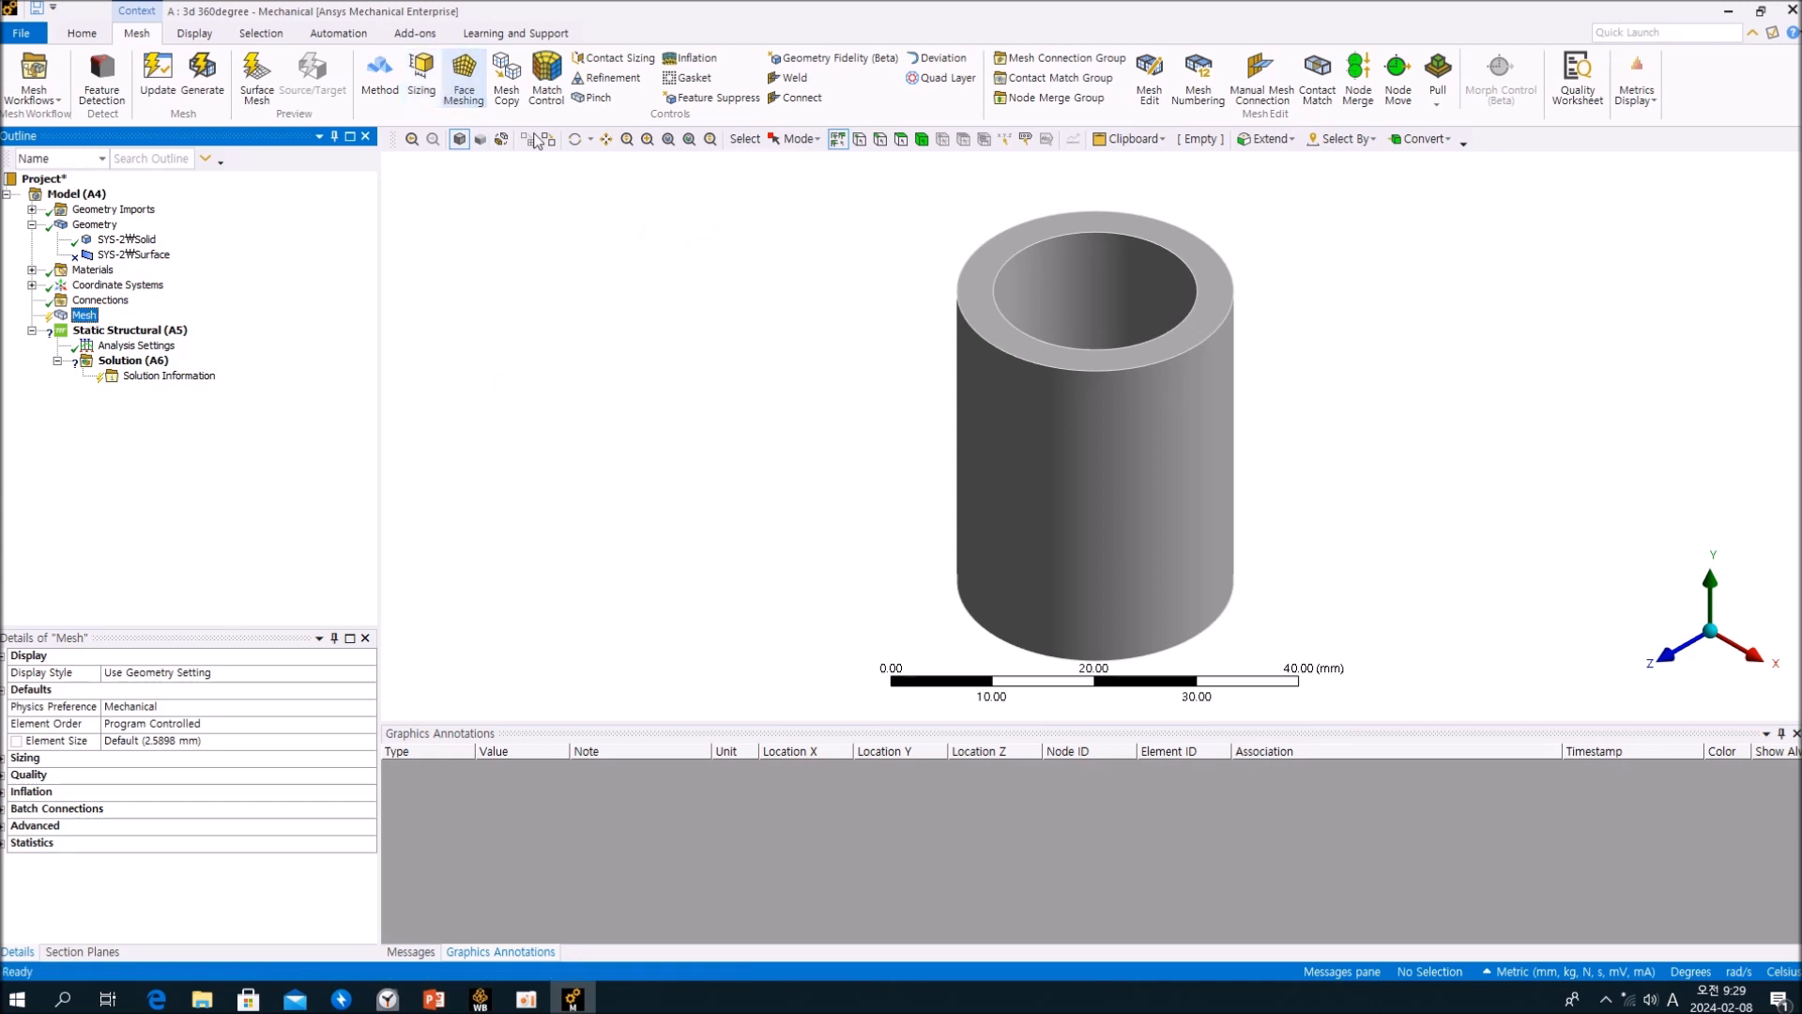
left_click(922, 139)
left_click(984, 284)
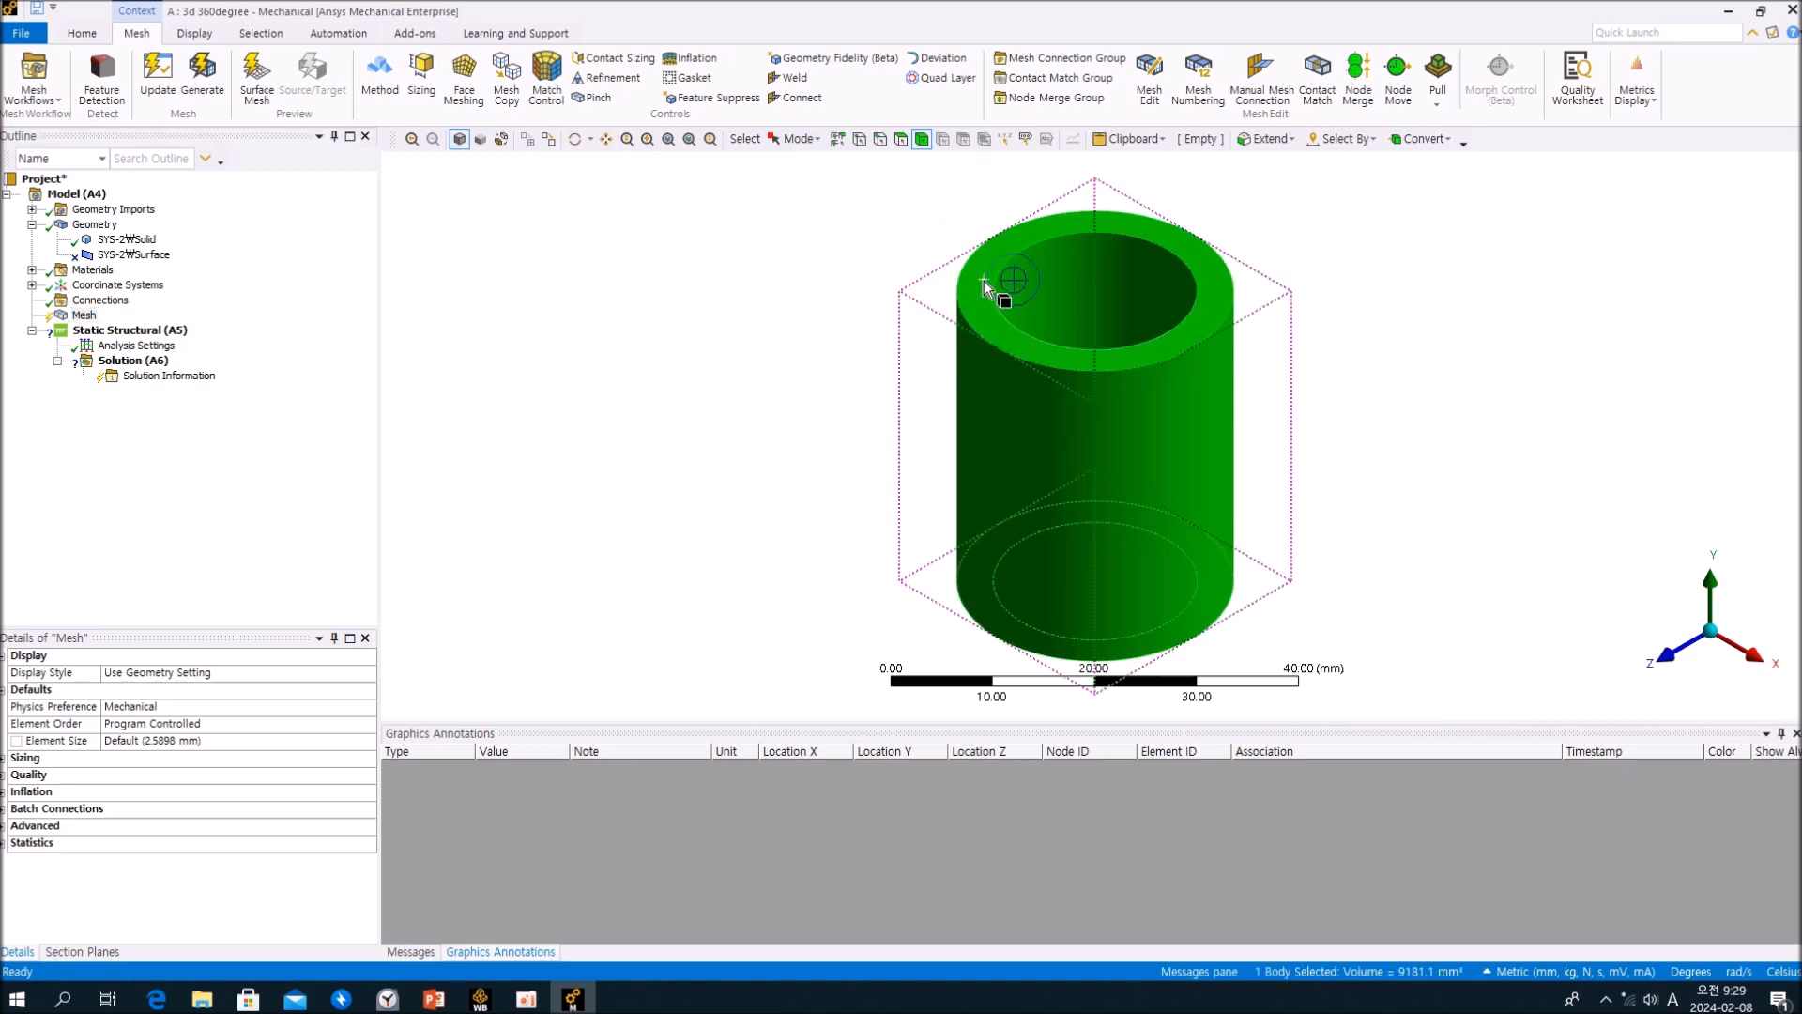
left_click(424, 75)
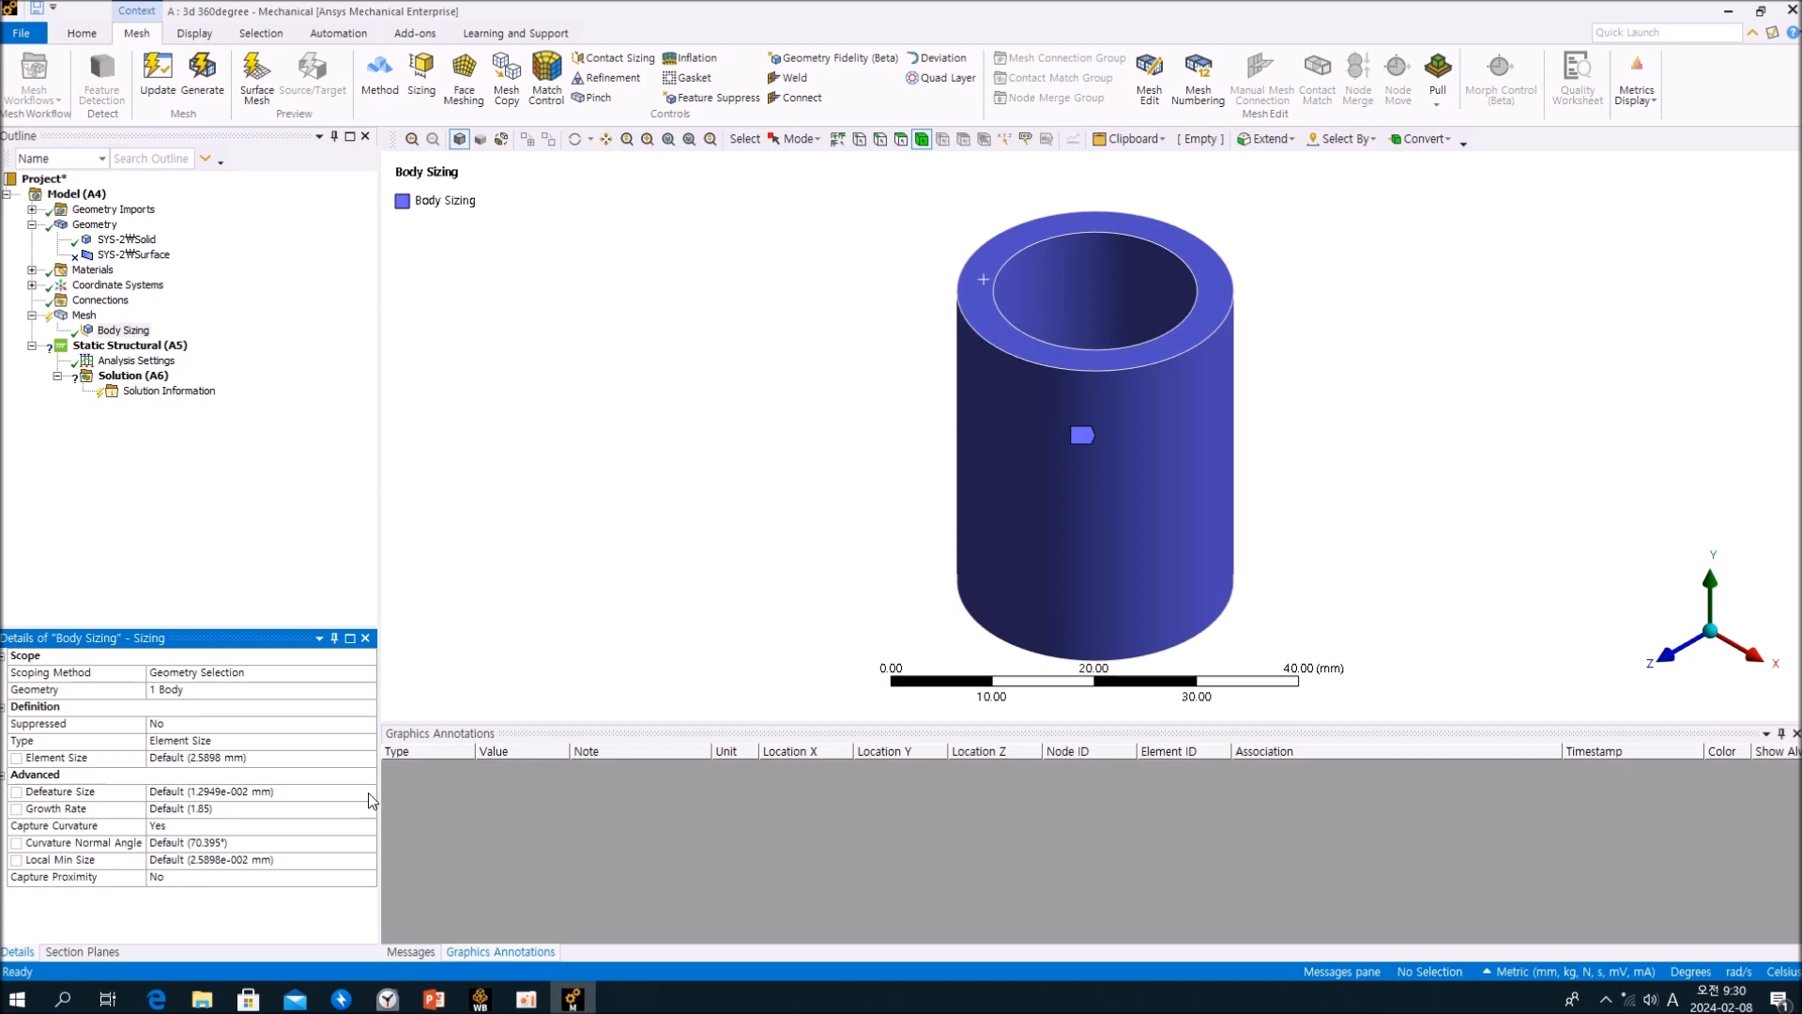
Set Use Adaptive Sizing to Yes in the sizing settings of the global mesh.
left_click(128, 441)
left_click(88, 317)
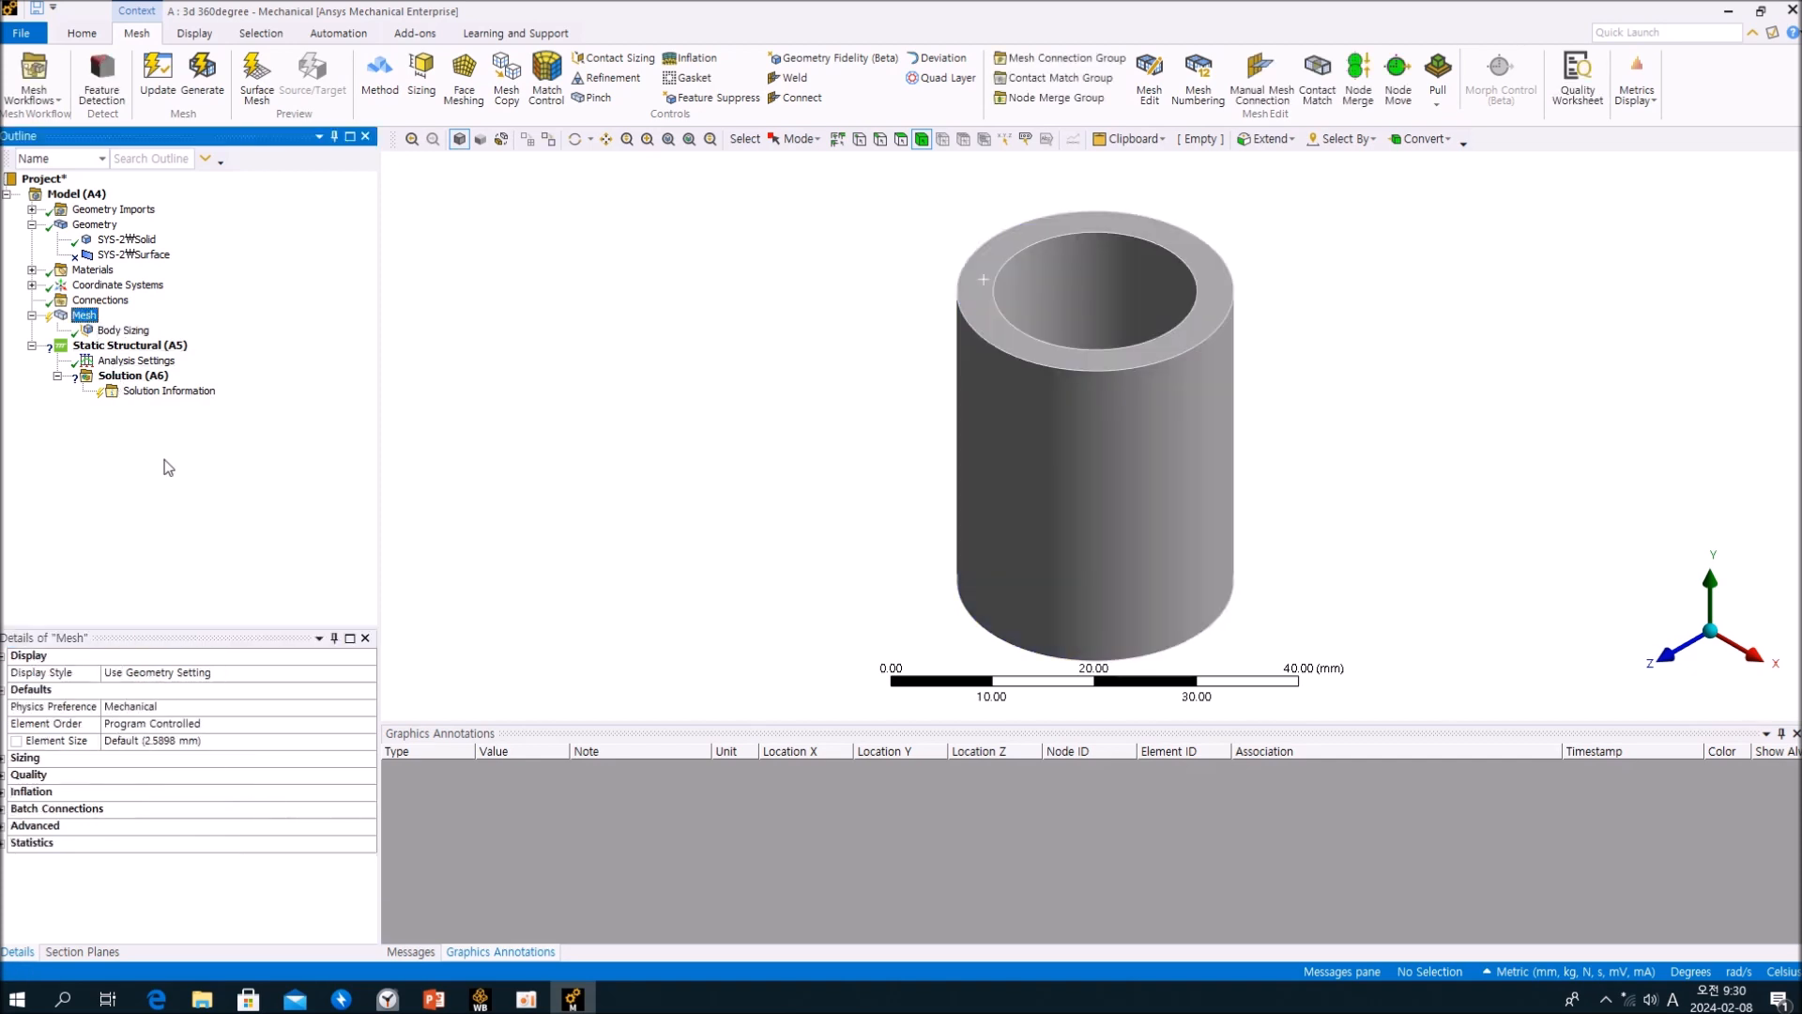
left_click(3, 760)
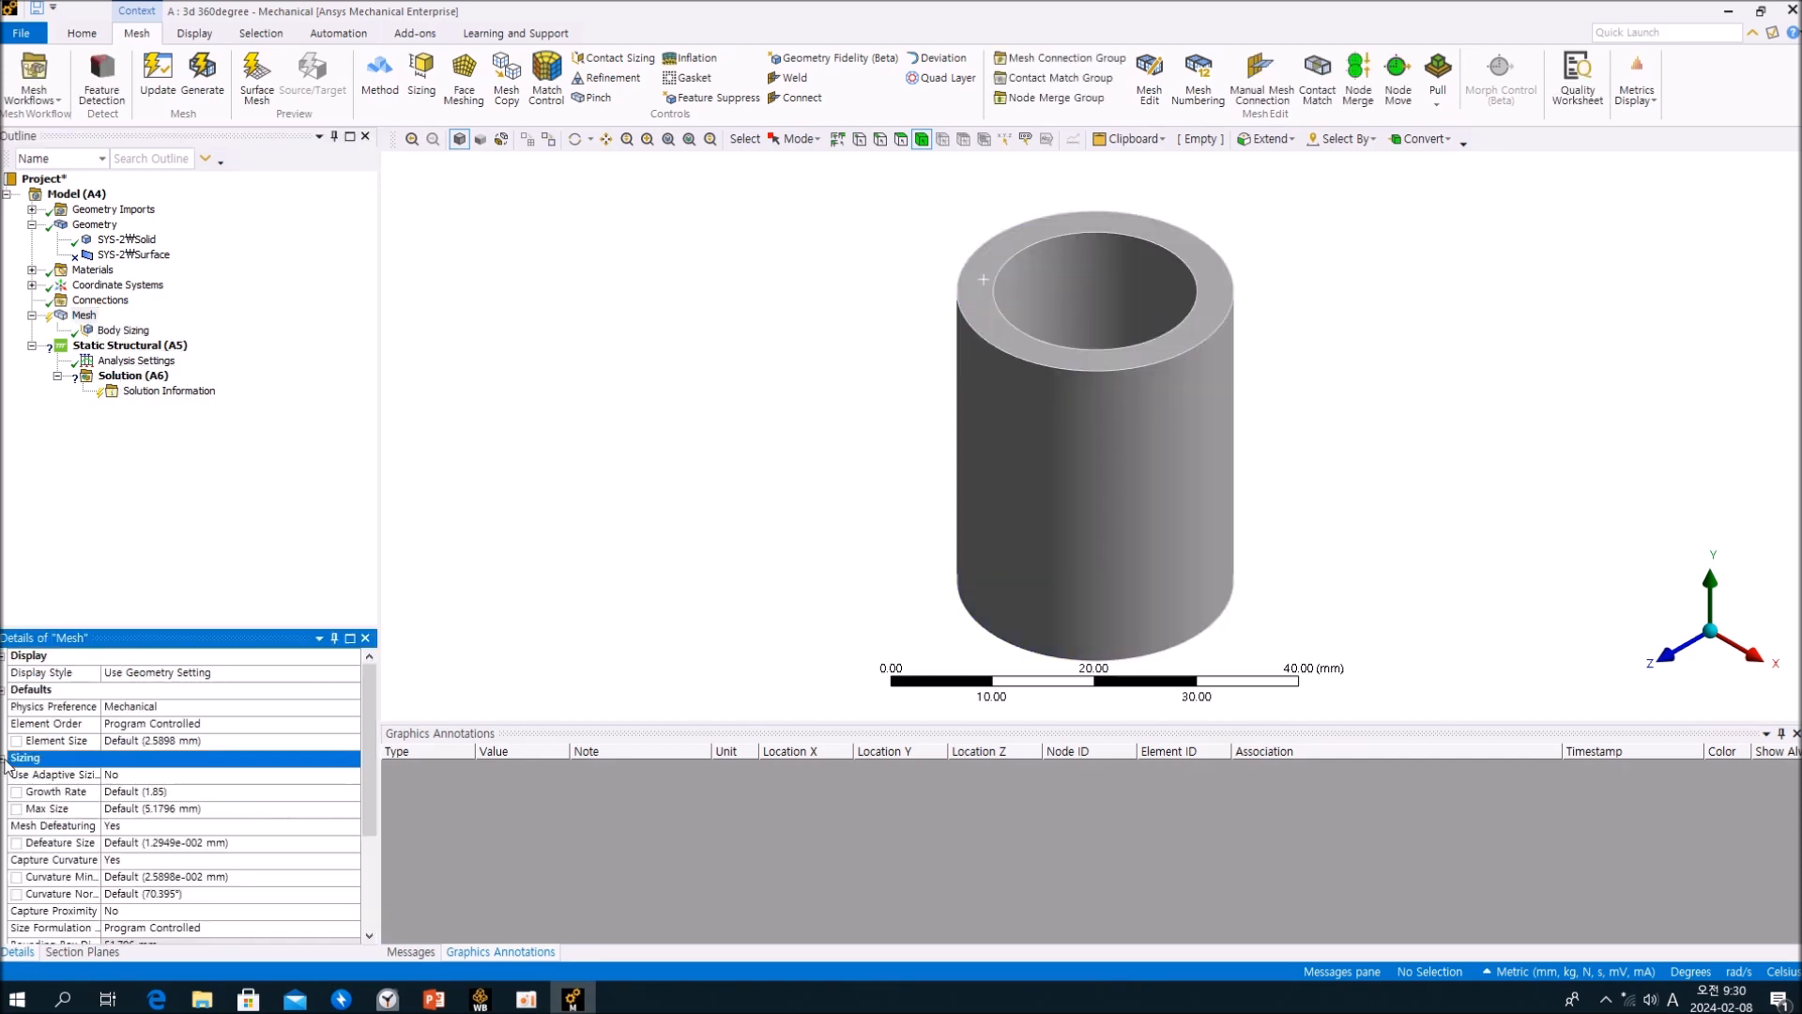
left_click(179, 775)
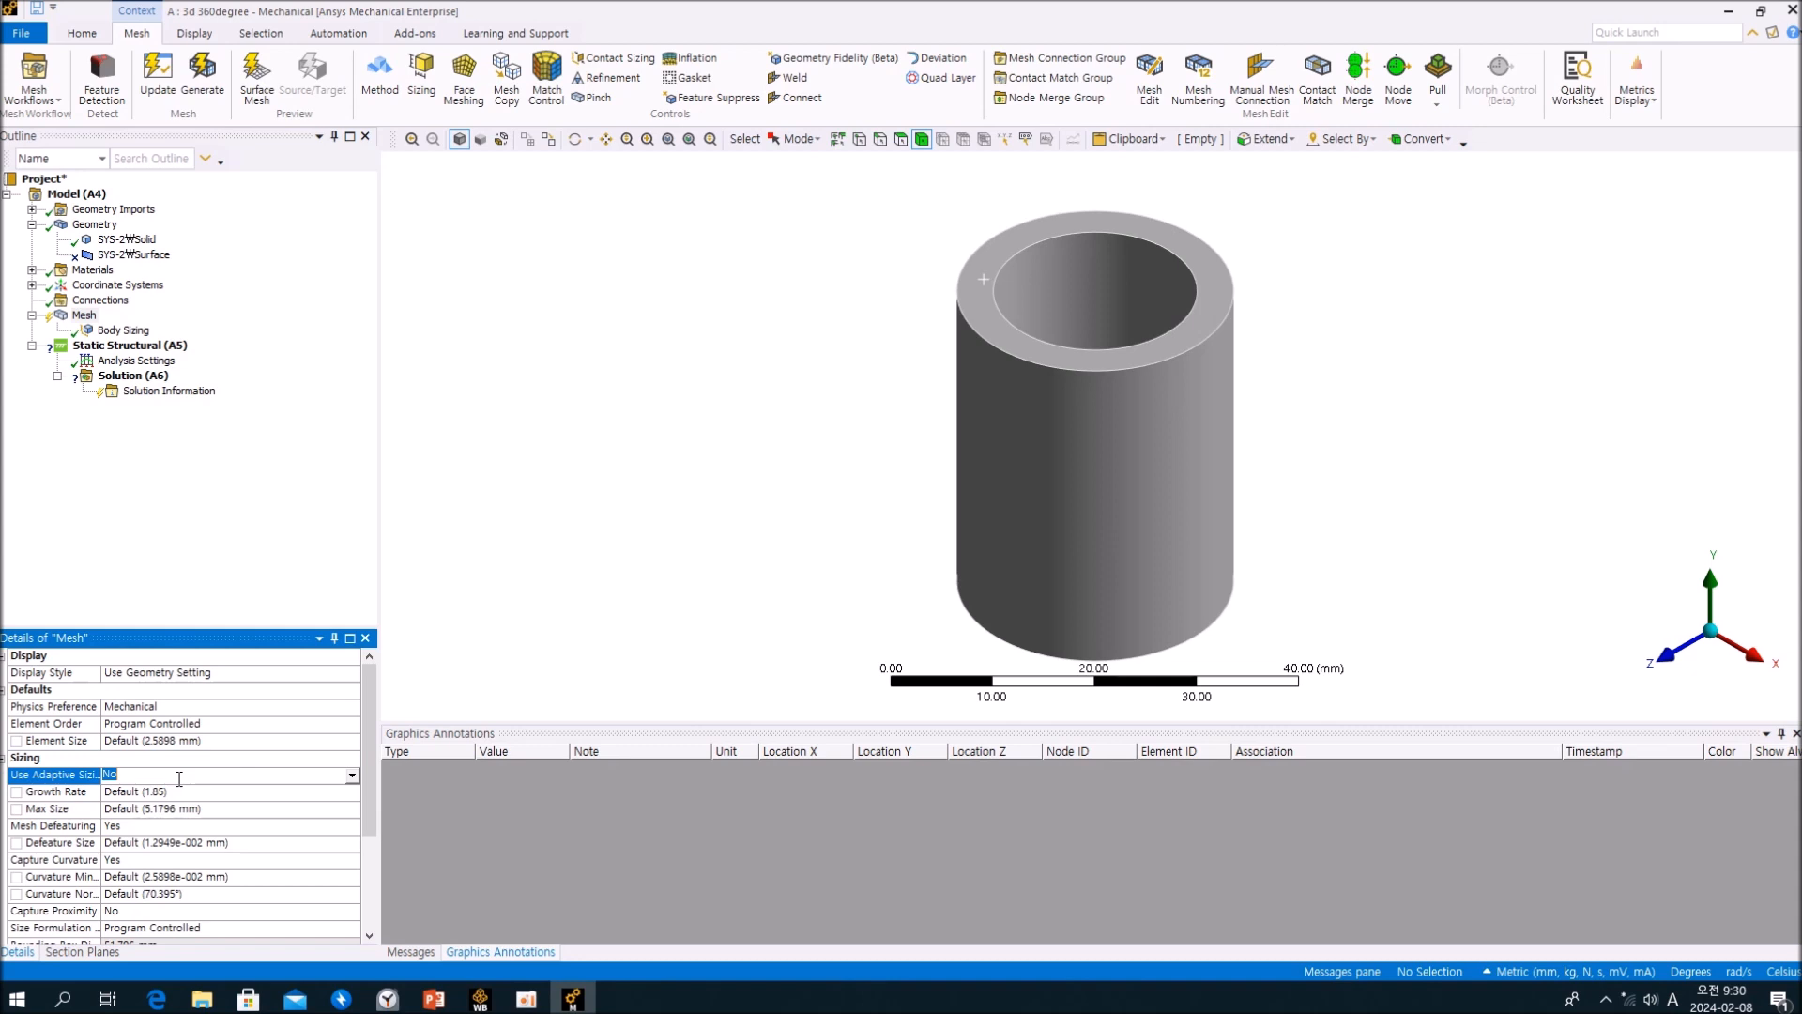
left_click(353, 777)
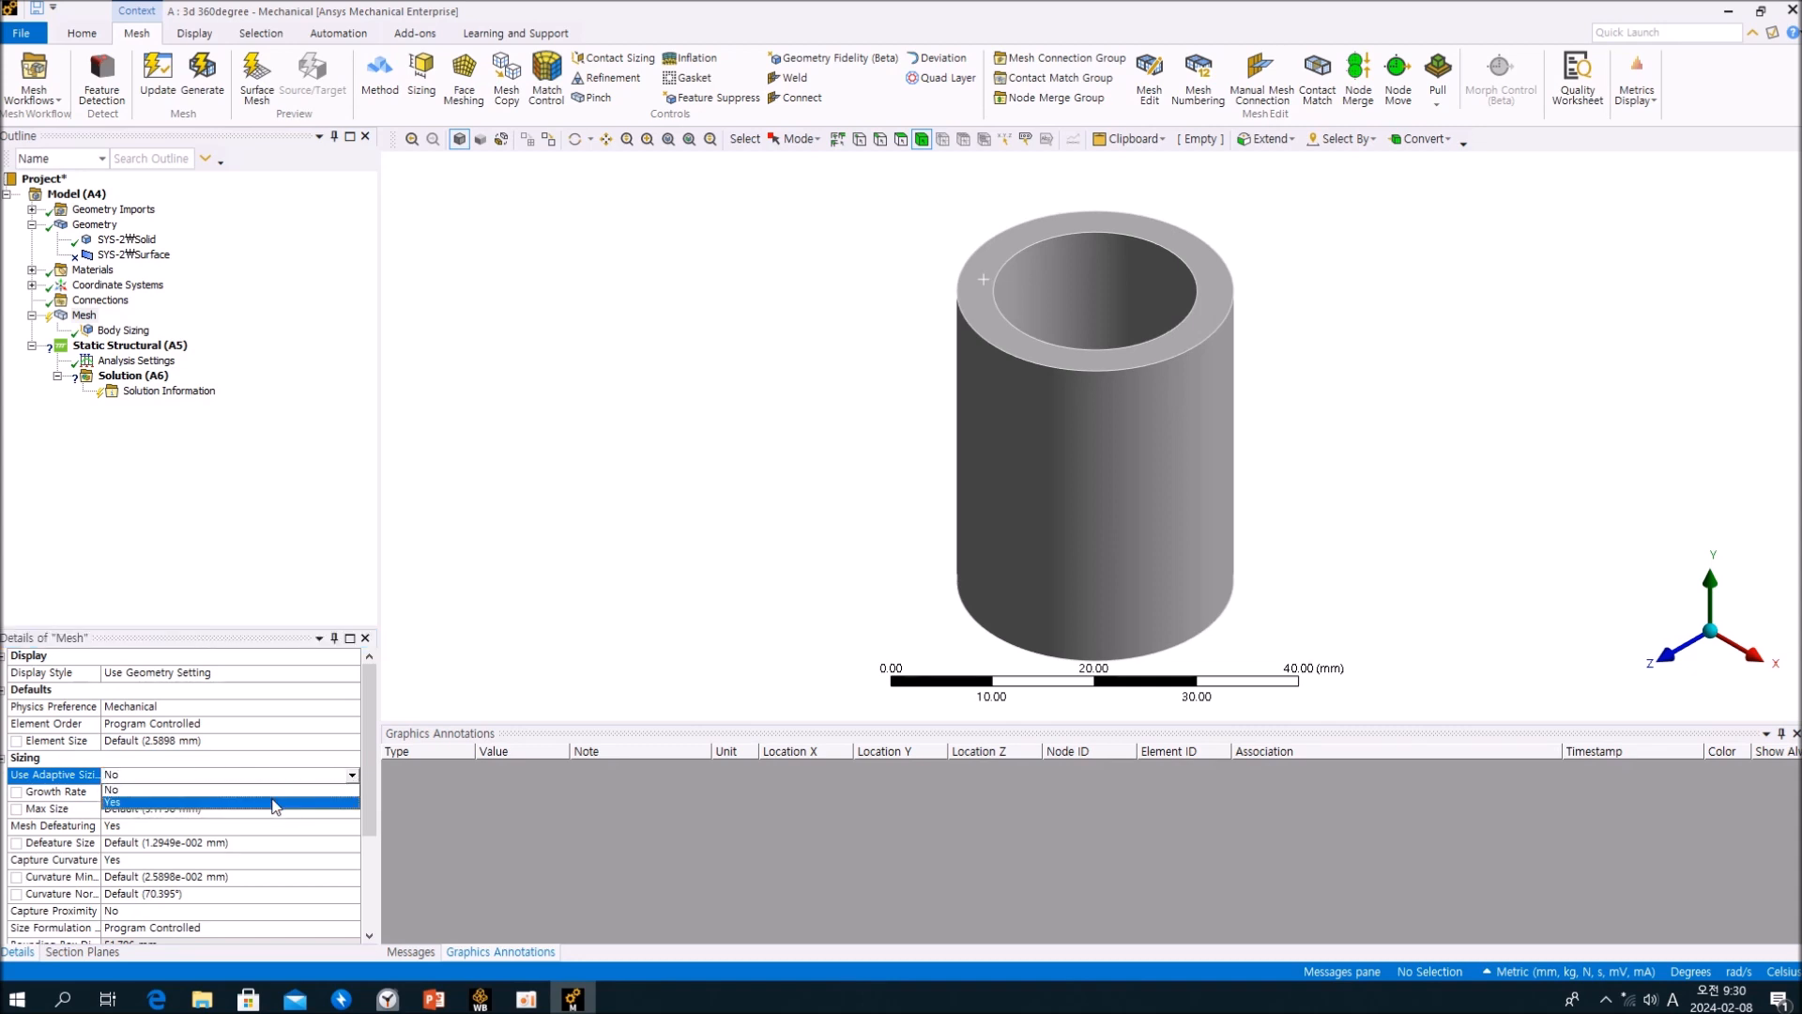
left_click(275, 803)
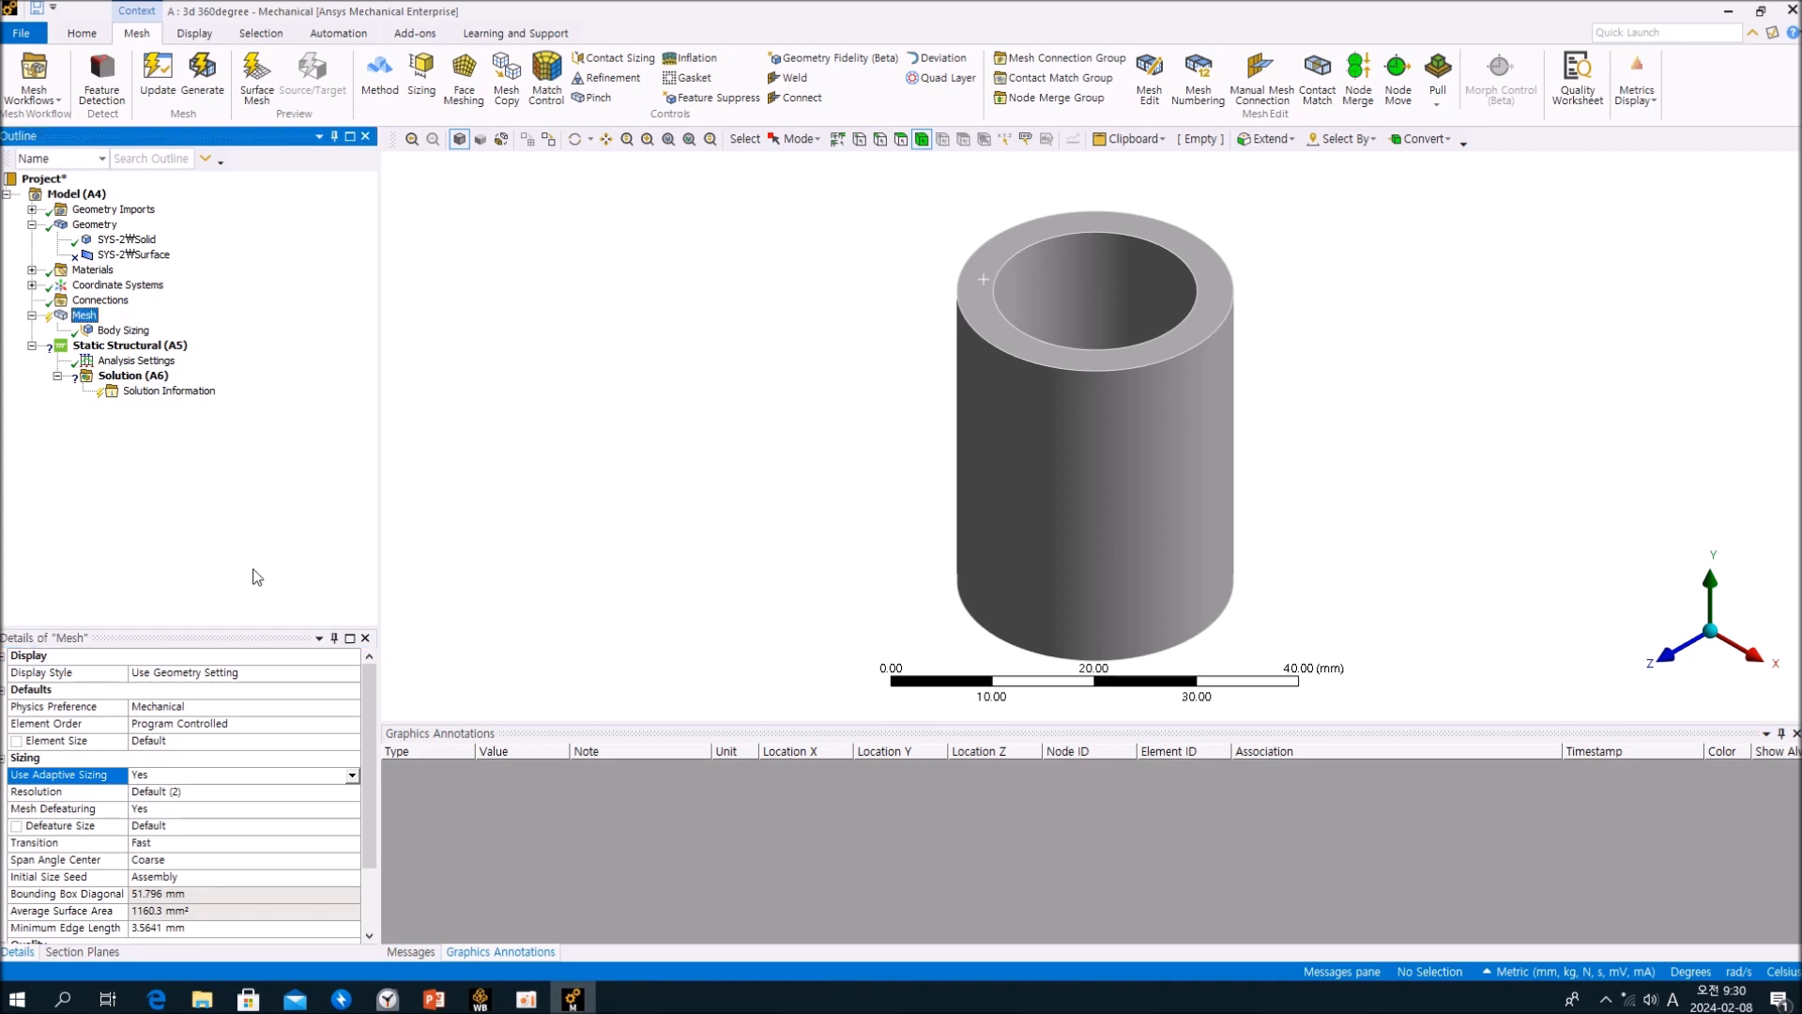
Set the body sizing's element size to 2 mm and generate the mesh of the cylinder.
left_click(123, 331)
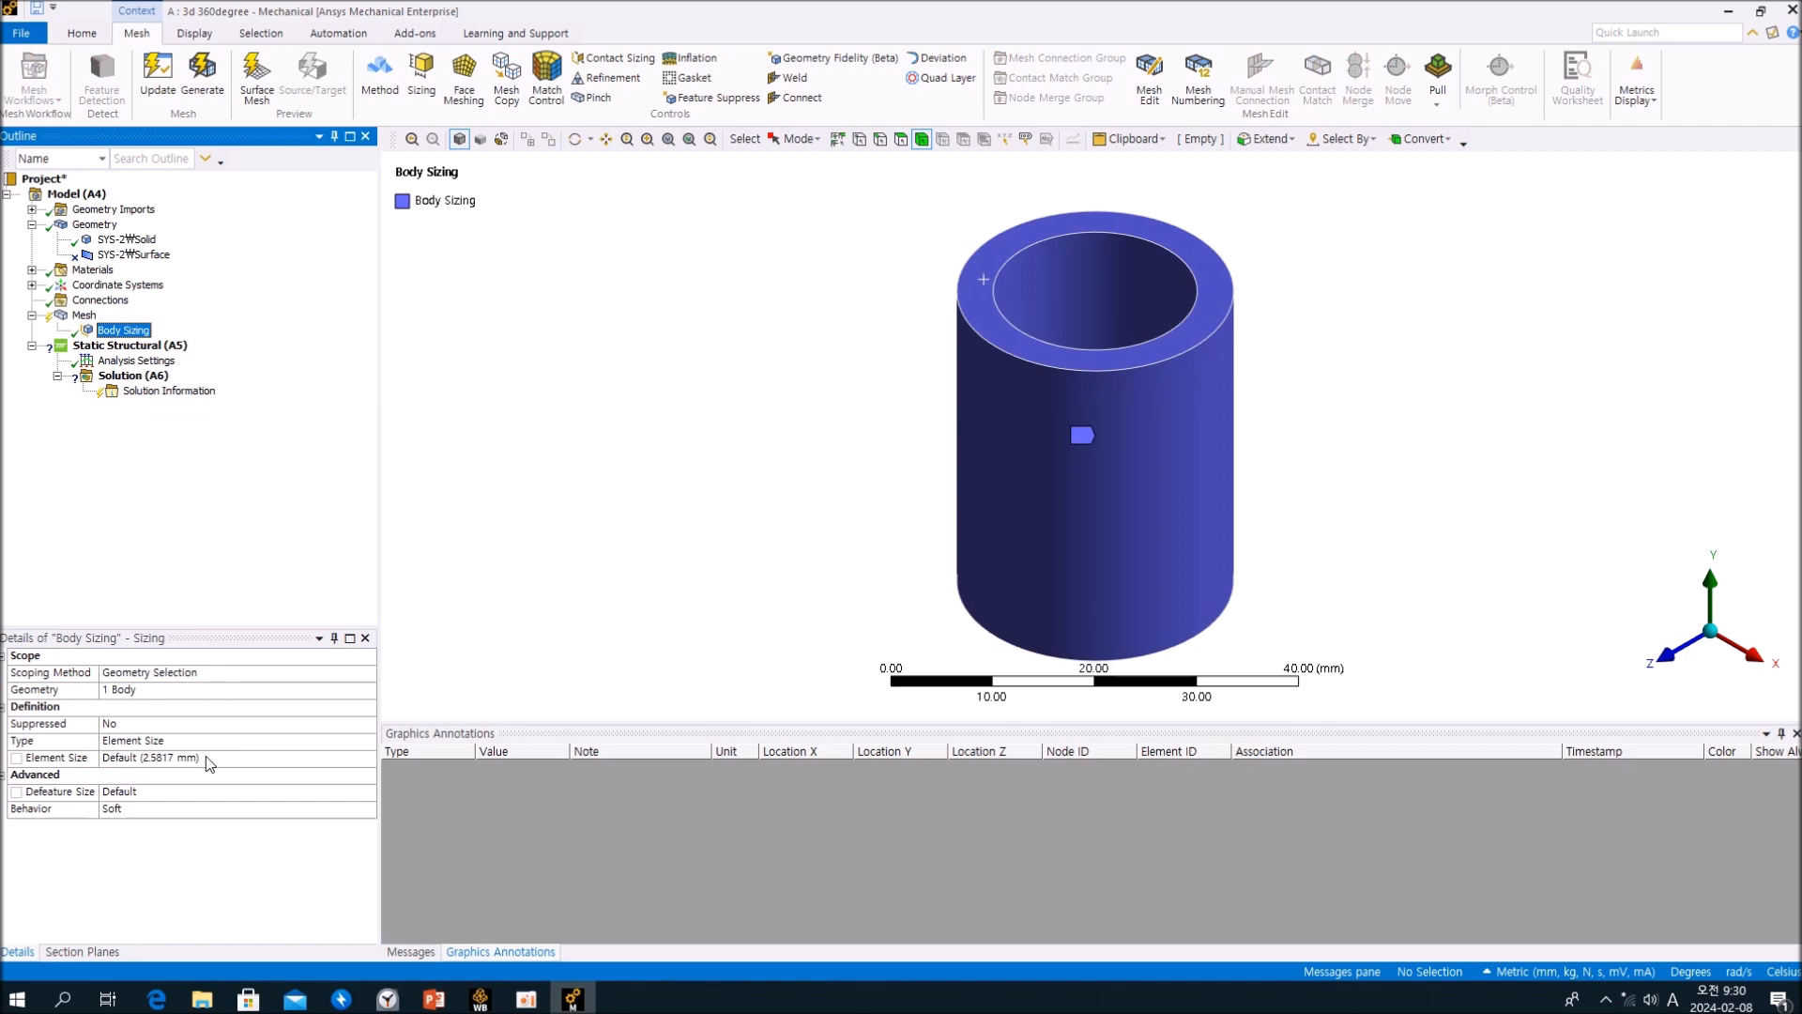
left_click(211, 756)
type("2")
key("Return")
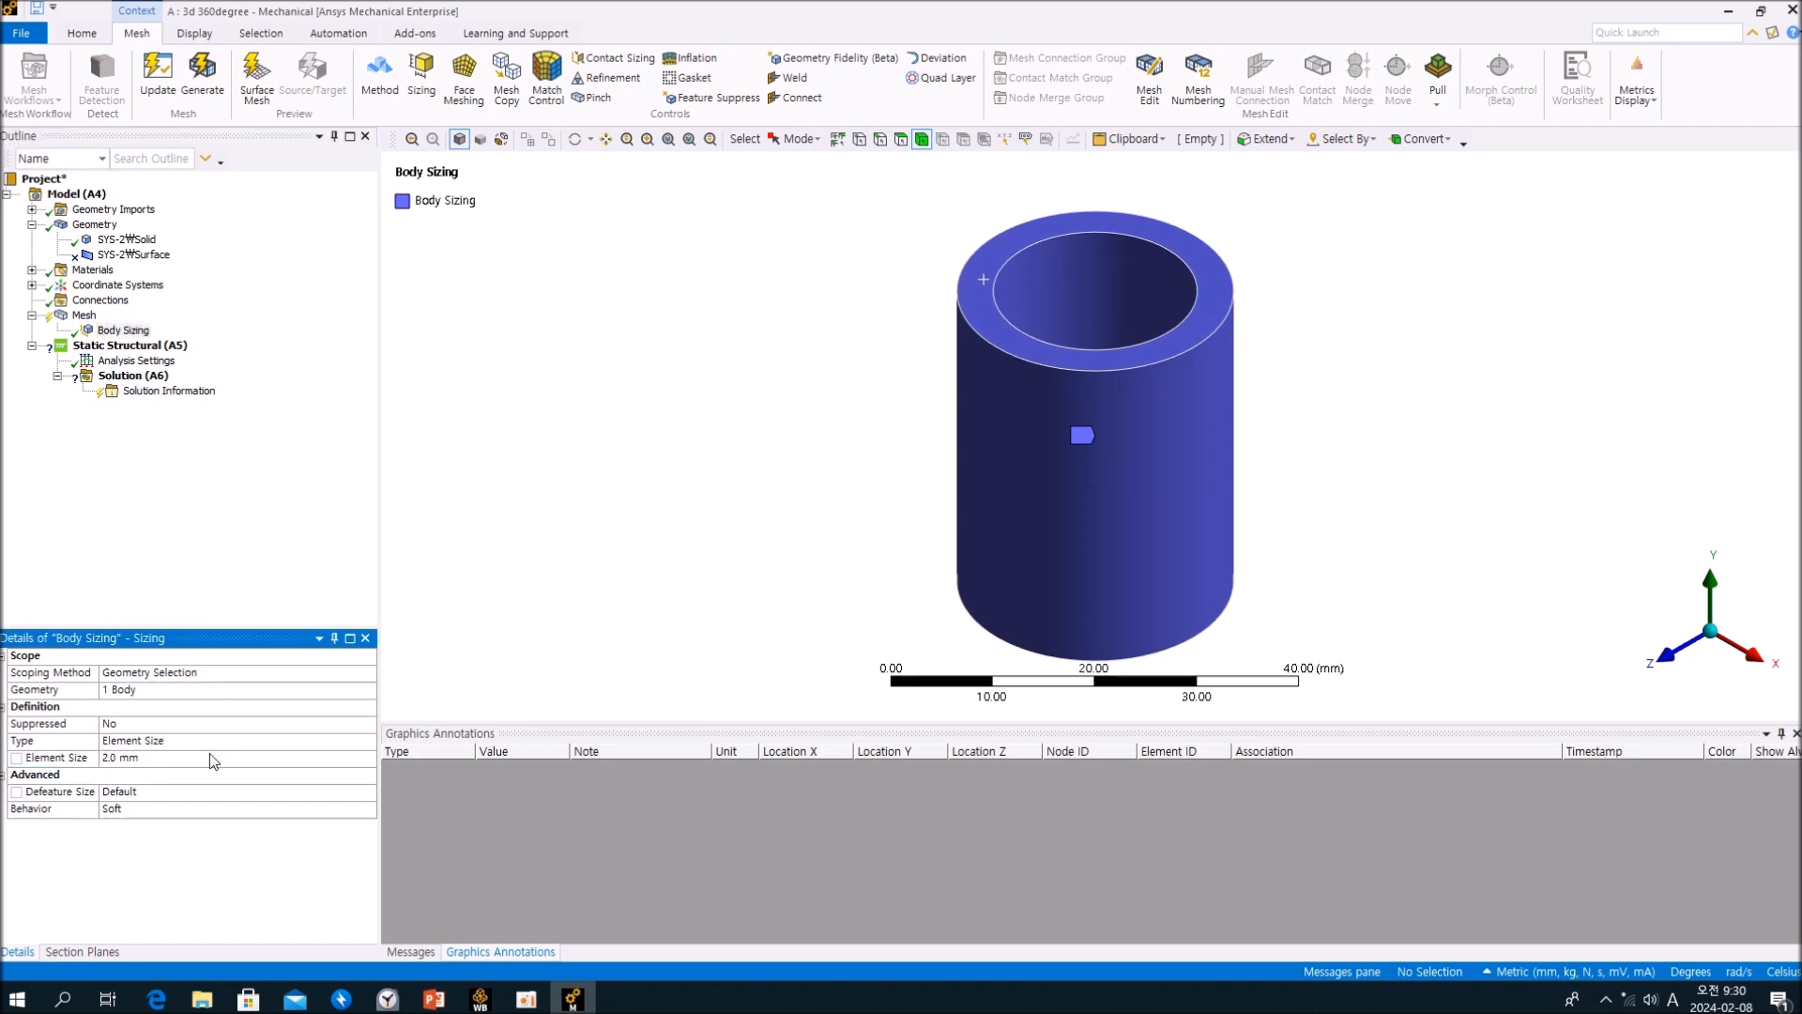
right_click(83, 319)
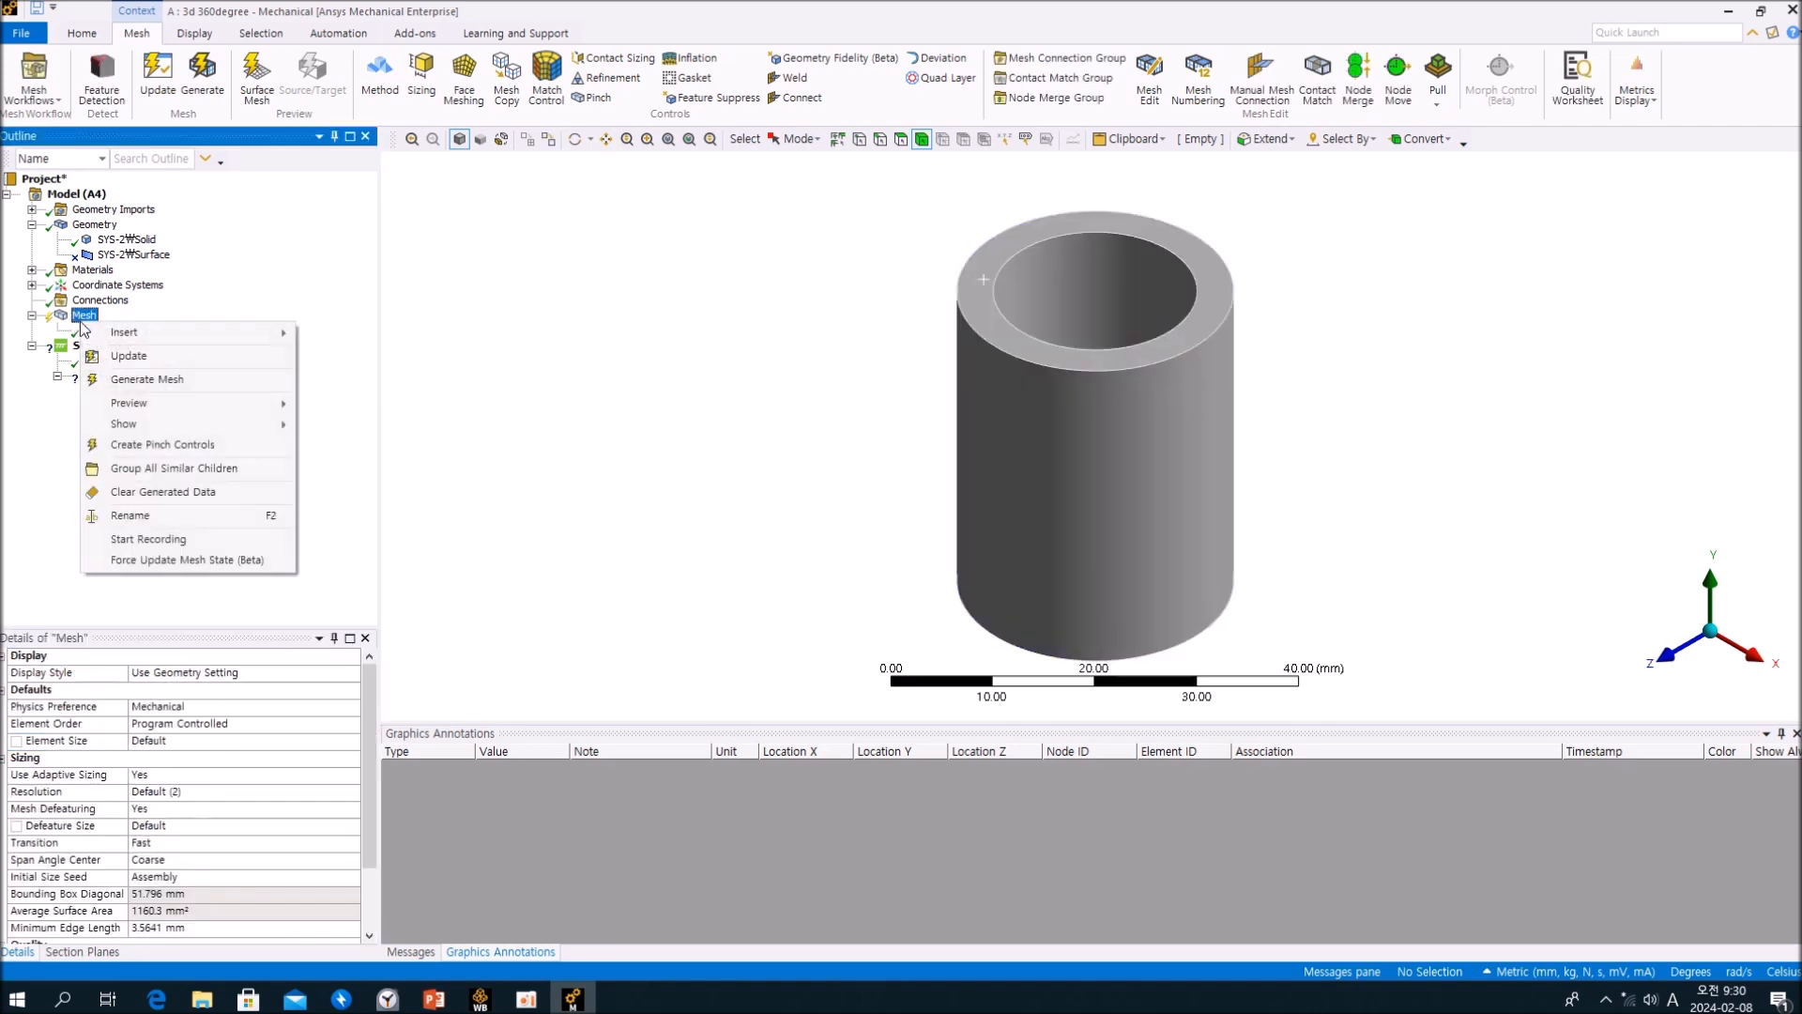
left_click(158, 381)
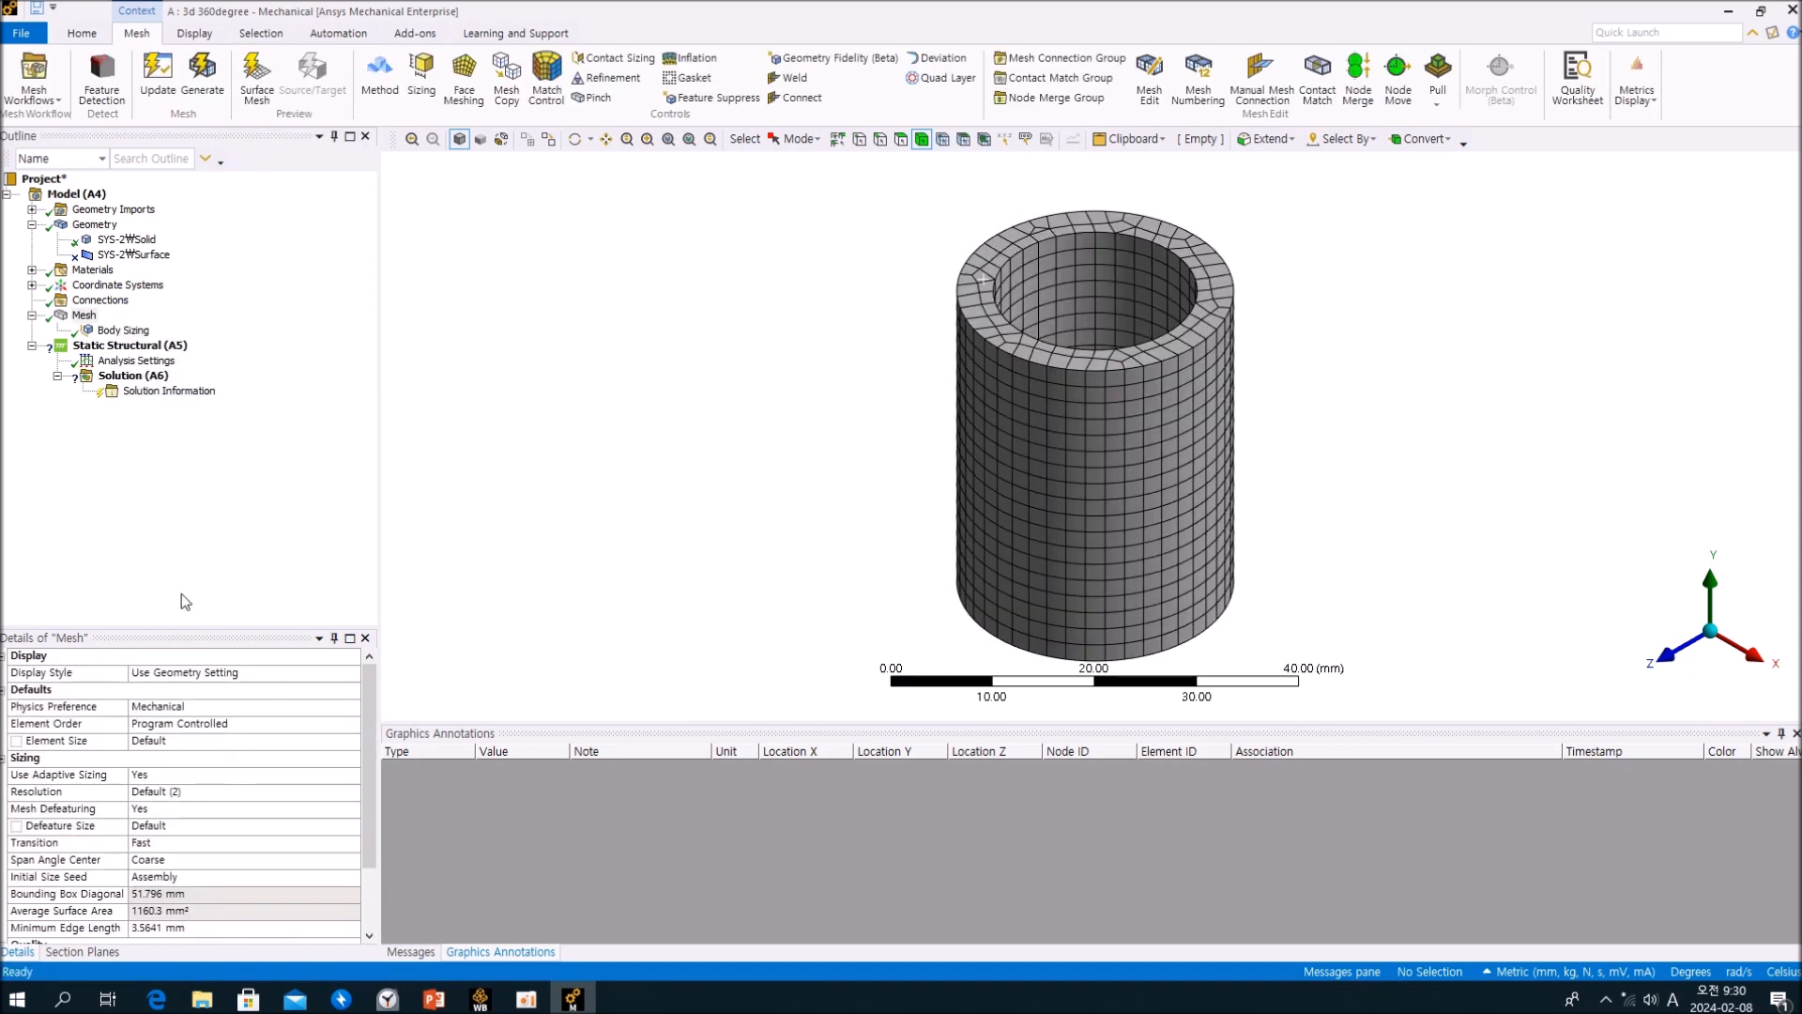
Set the body sizing's element size to 1.0 mm and regenerate the cylinder's mesh.
left_click(155, 481)
left_click(123, 330)
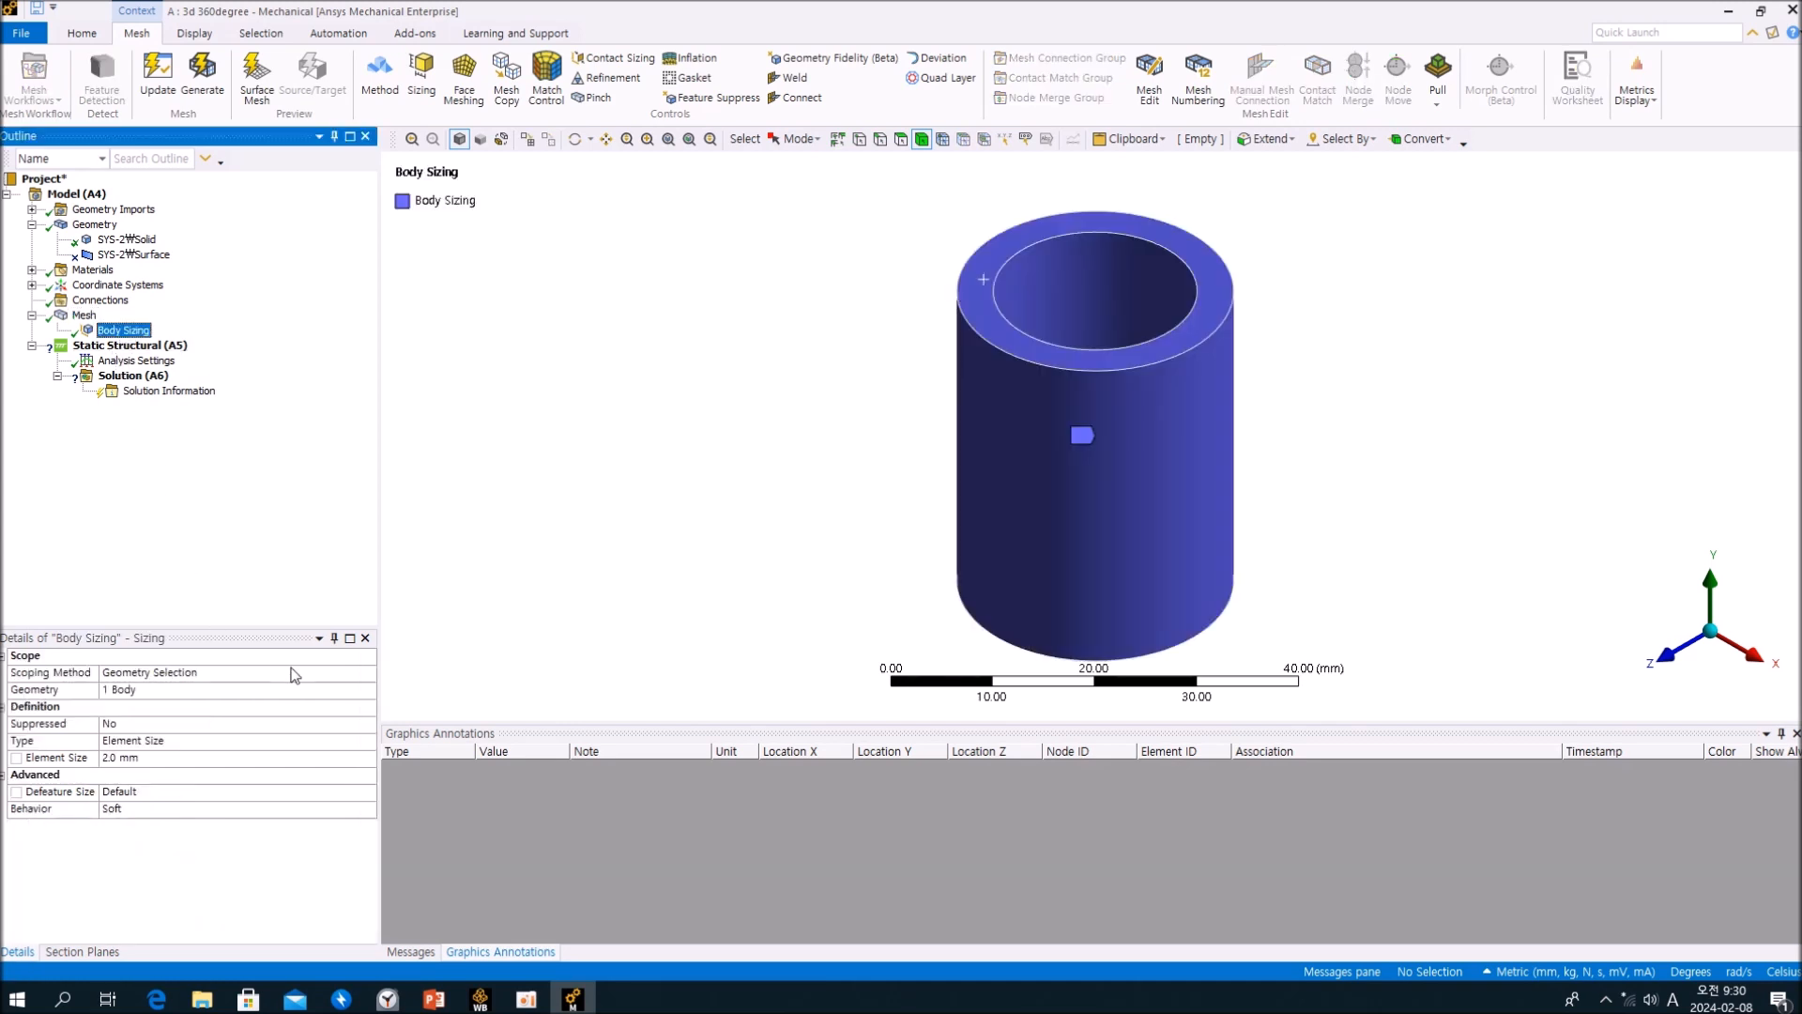
left_click(162, 758)
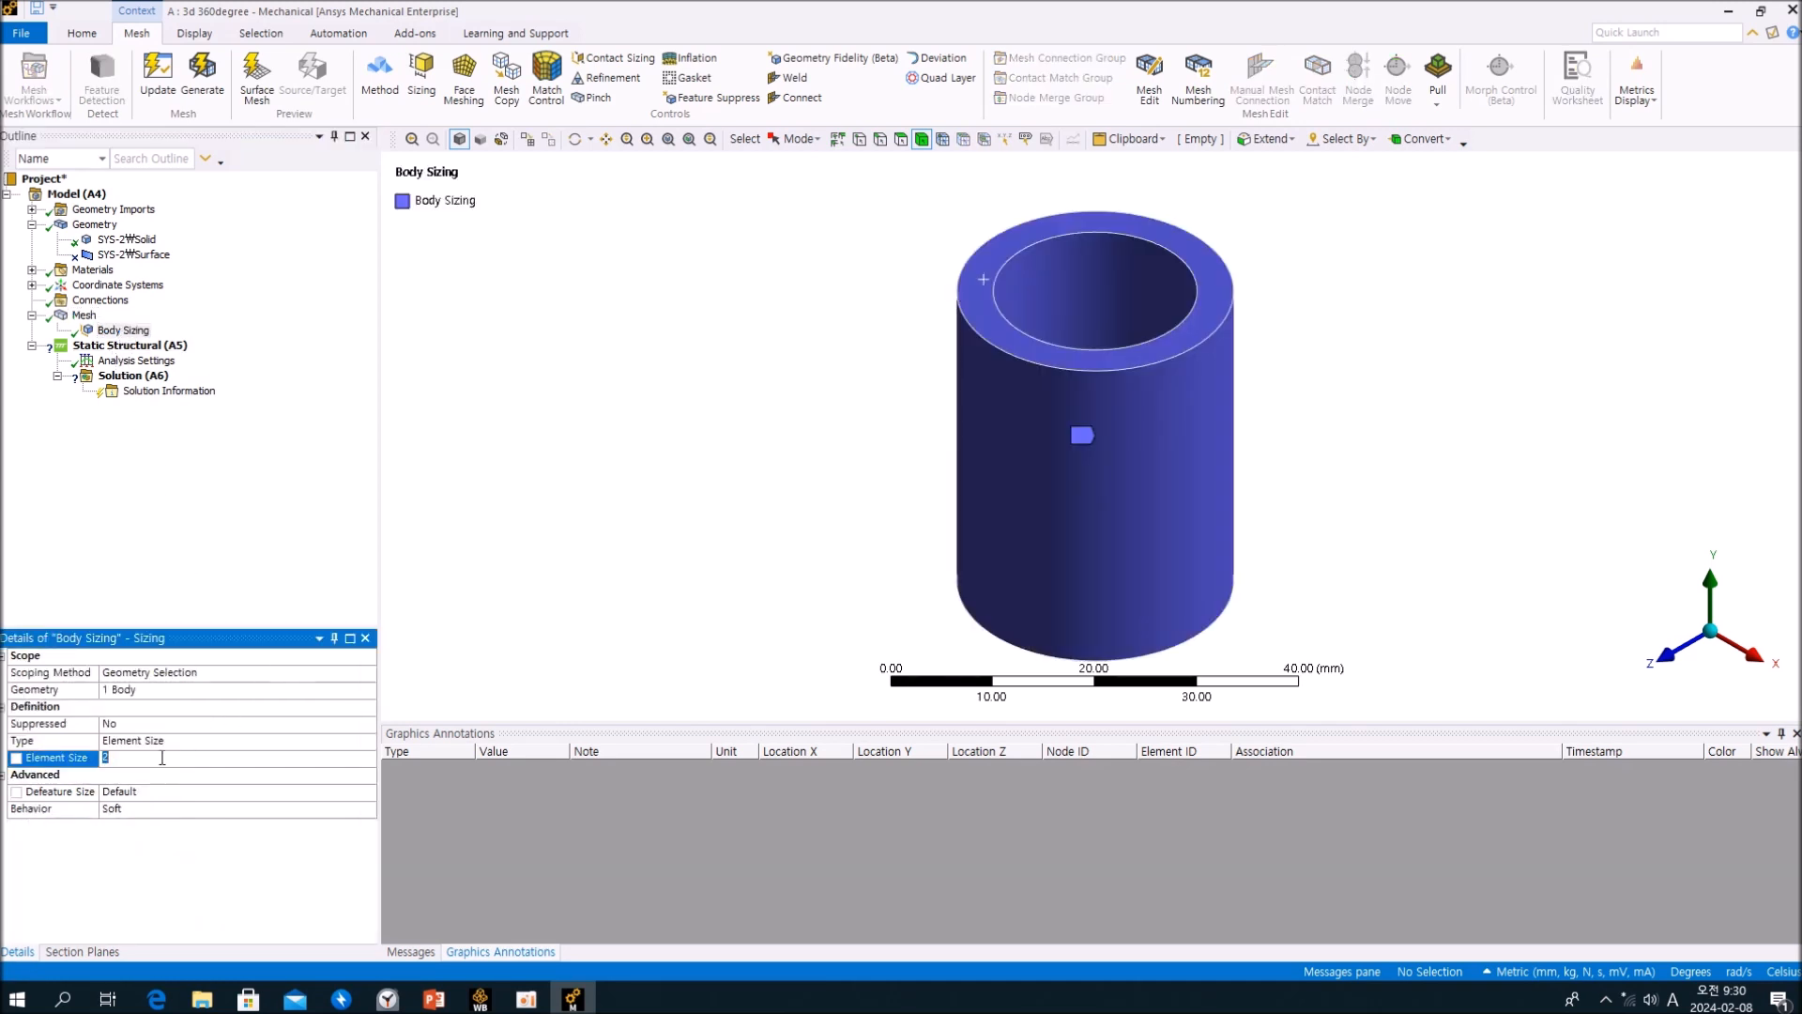
type("1.0")
key("Return")
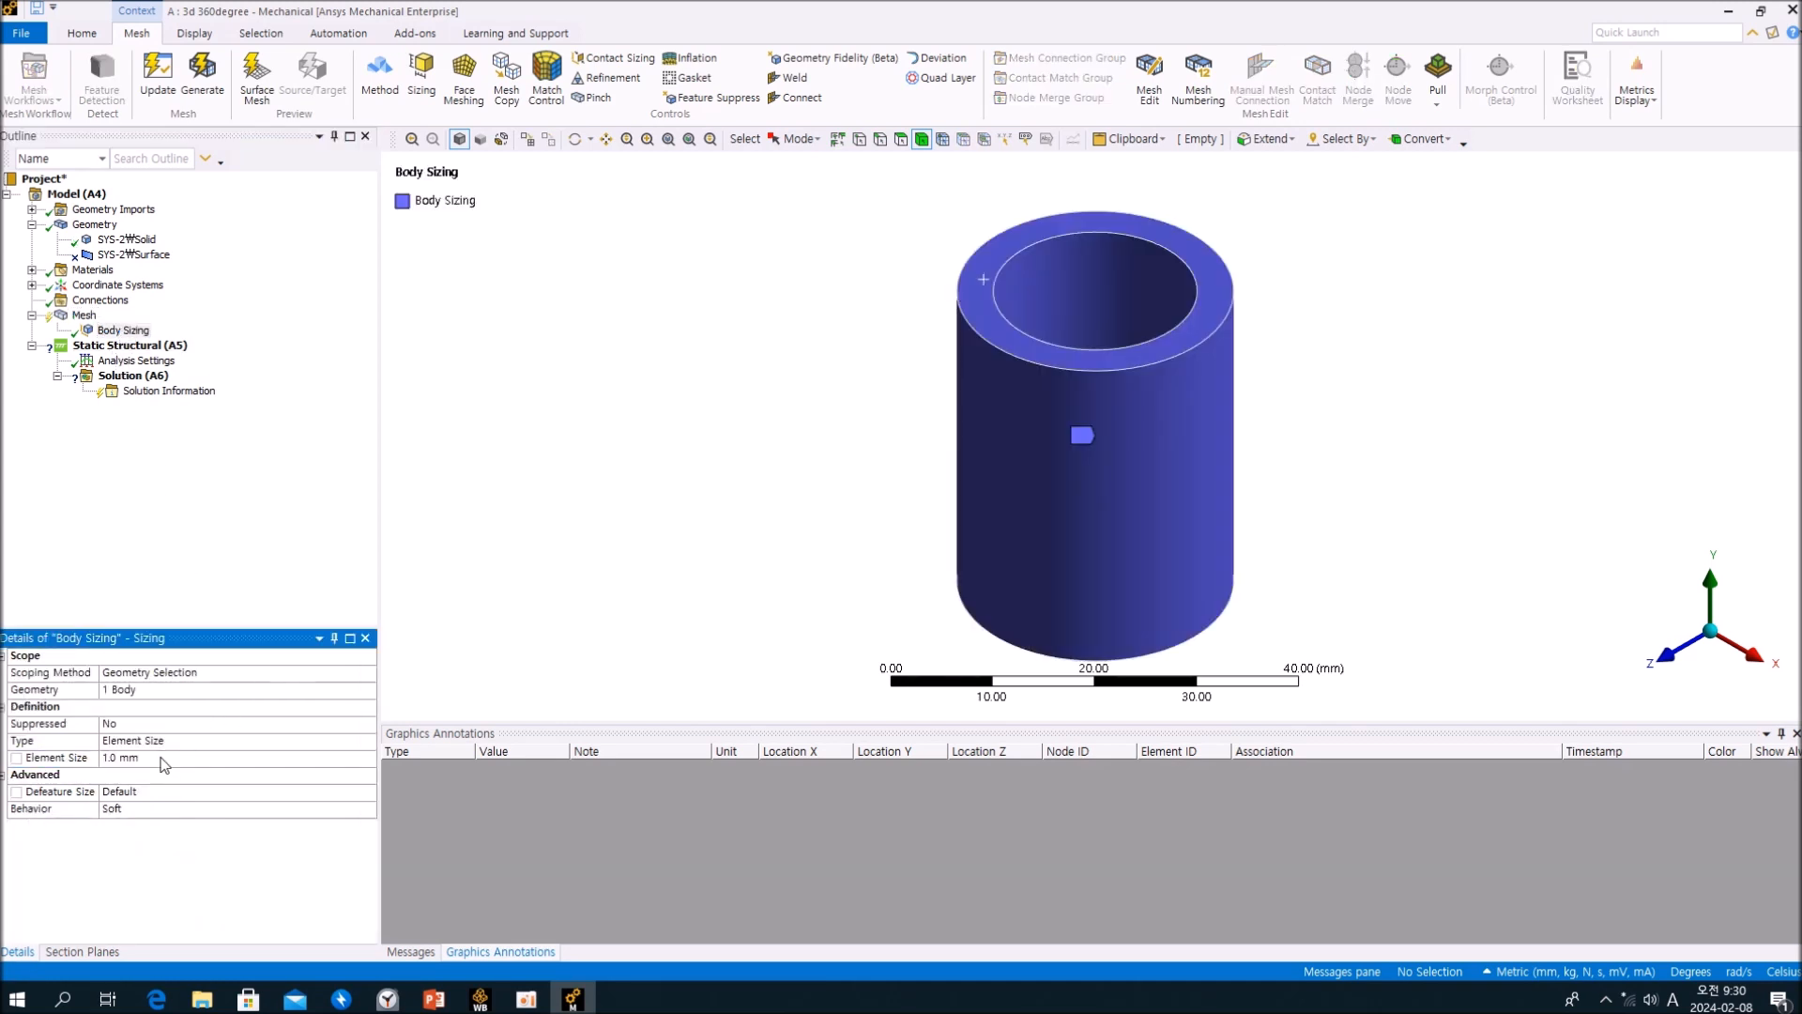
left_click(83, 317)
right_click(85, 319)
left_click(154, 374)
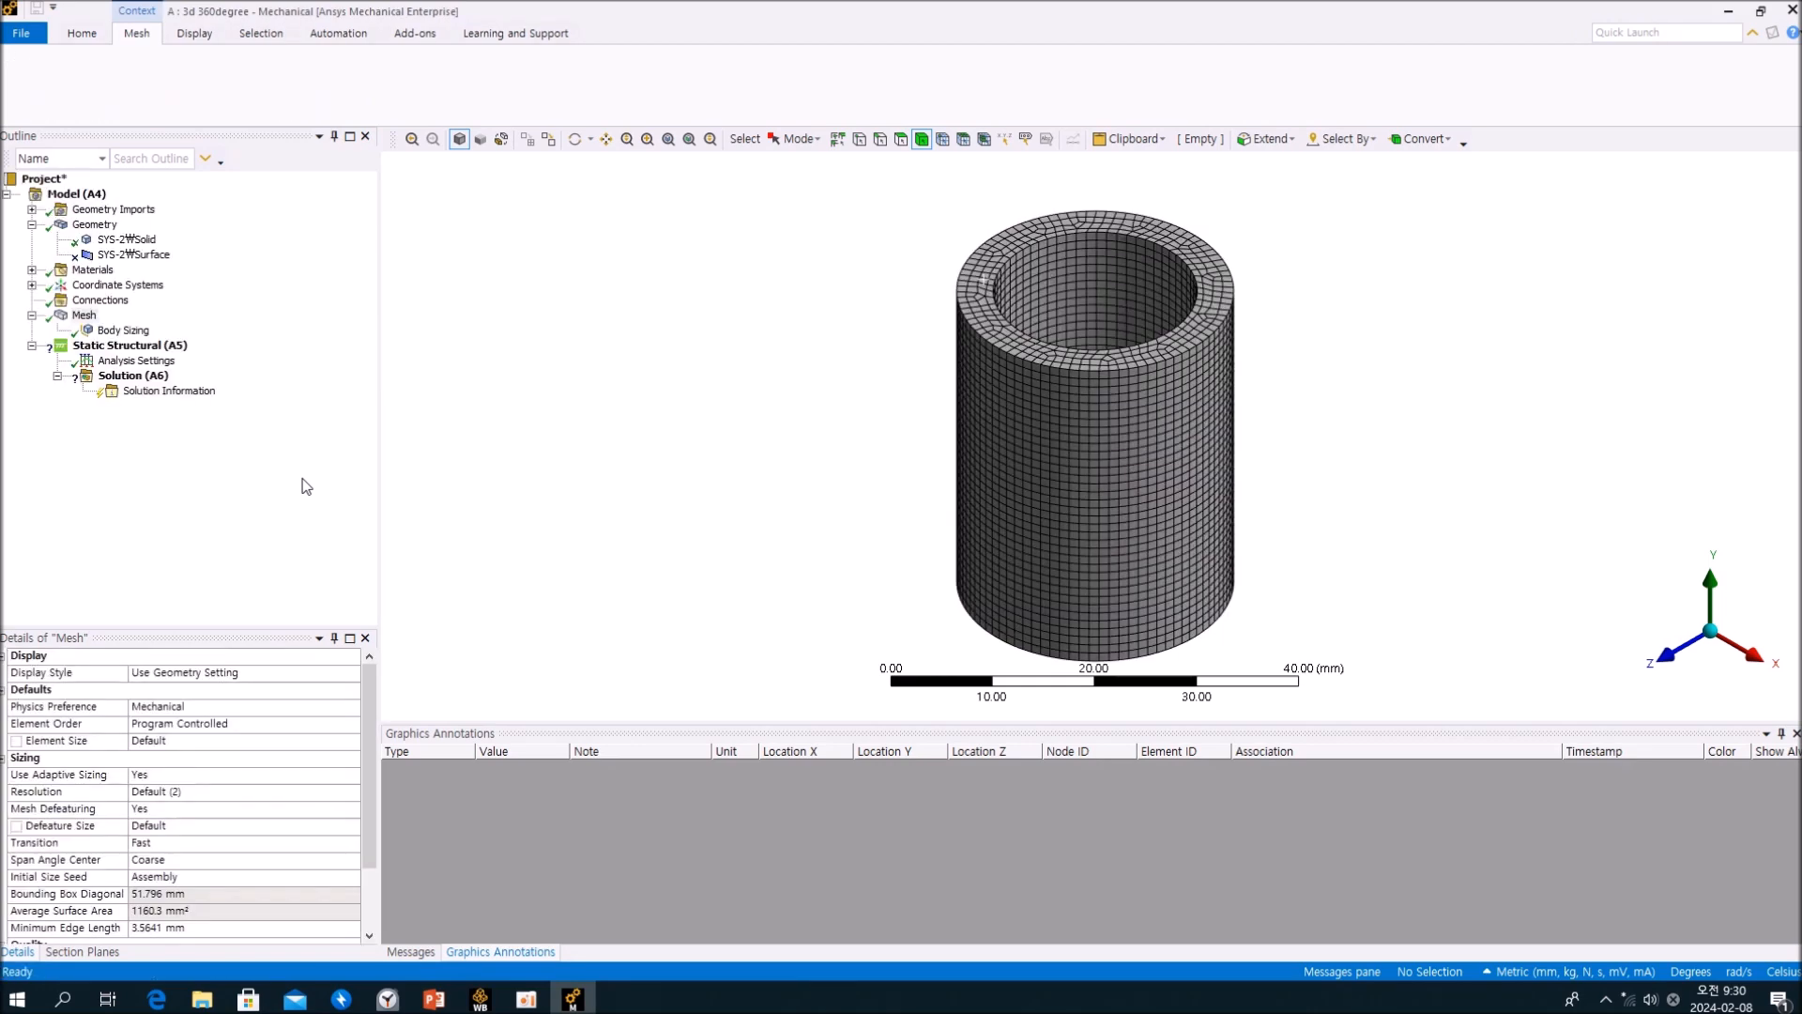
mouse_move(871, 379)
middle_mouse_down()
mouse_move(861, 467)
mouse_move(873, 369)
middle_mouse_up()
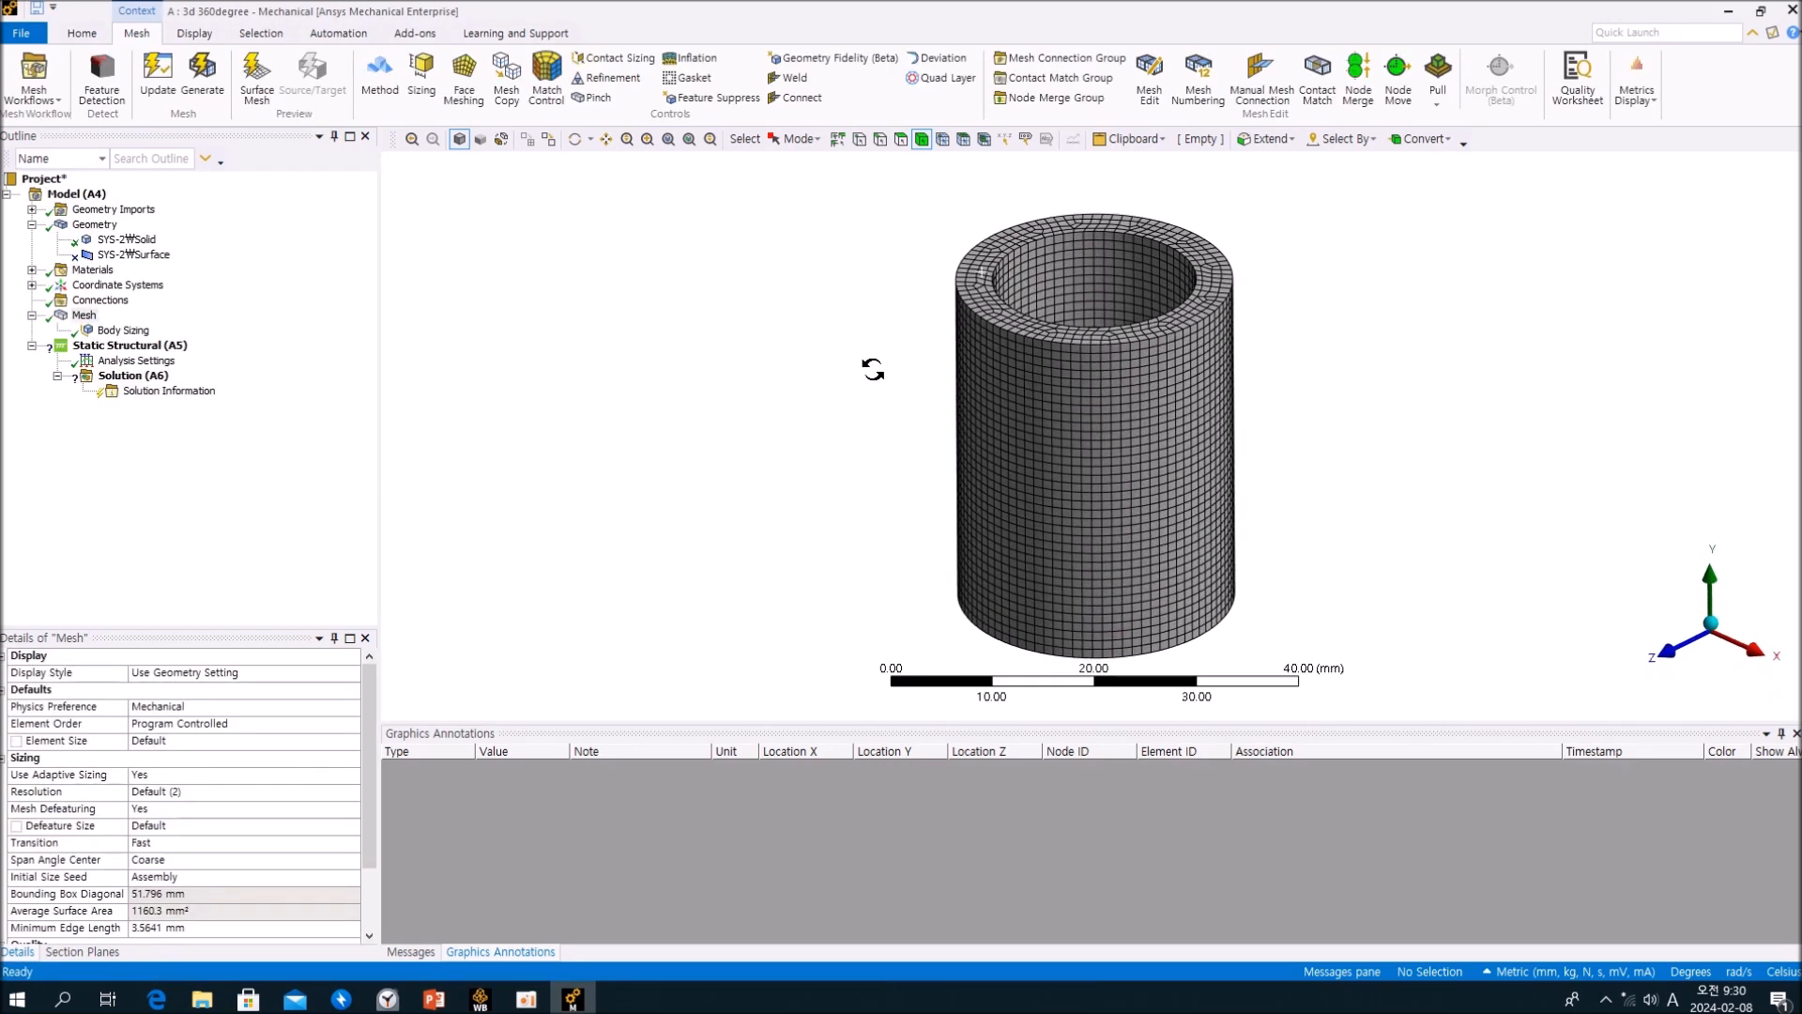
Add a fixed support to the bottom annular face of the hollow cylinder.
left_click(132, 345)
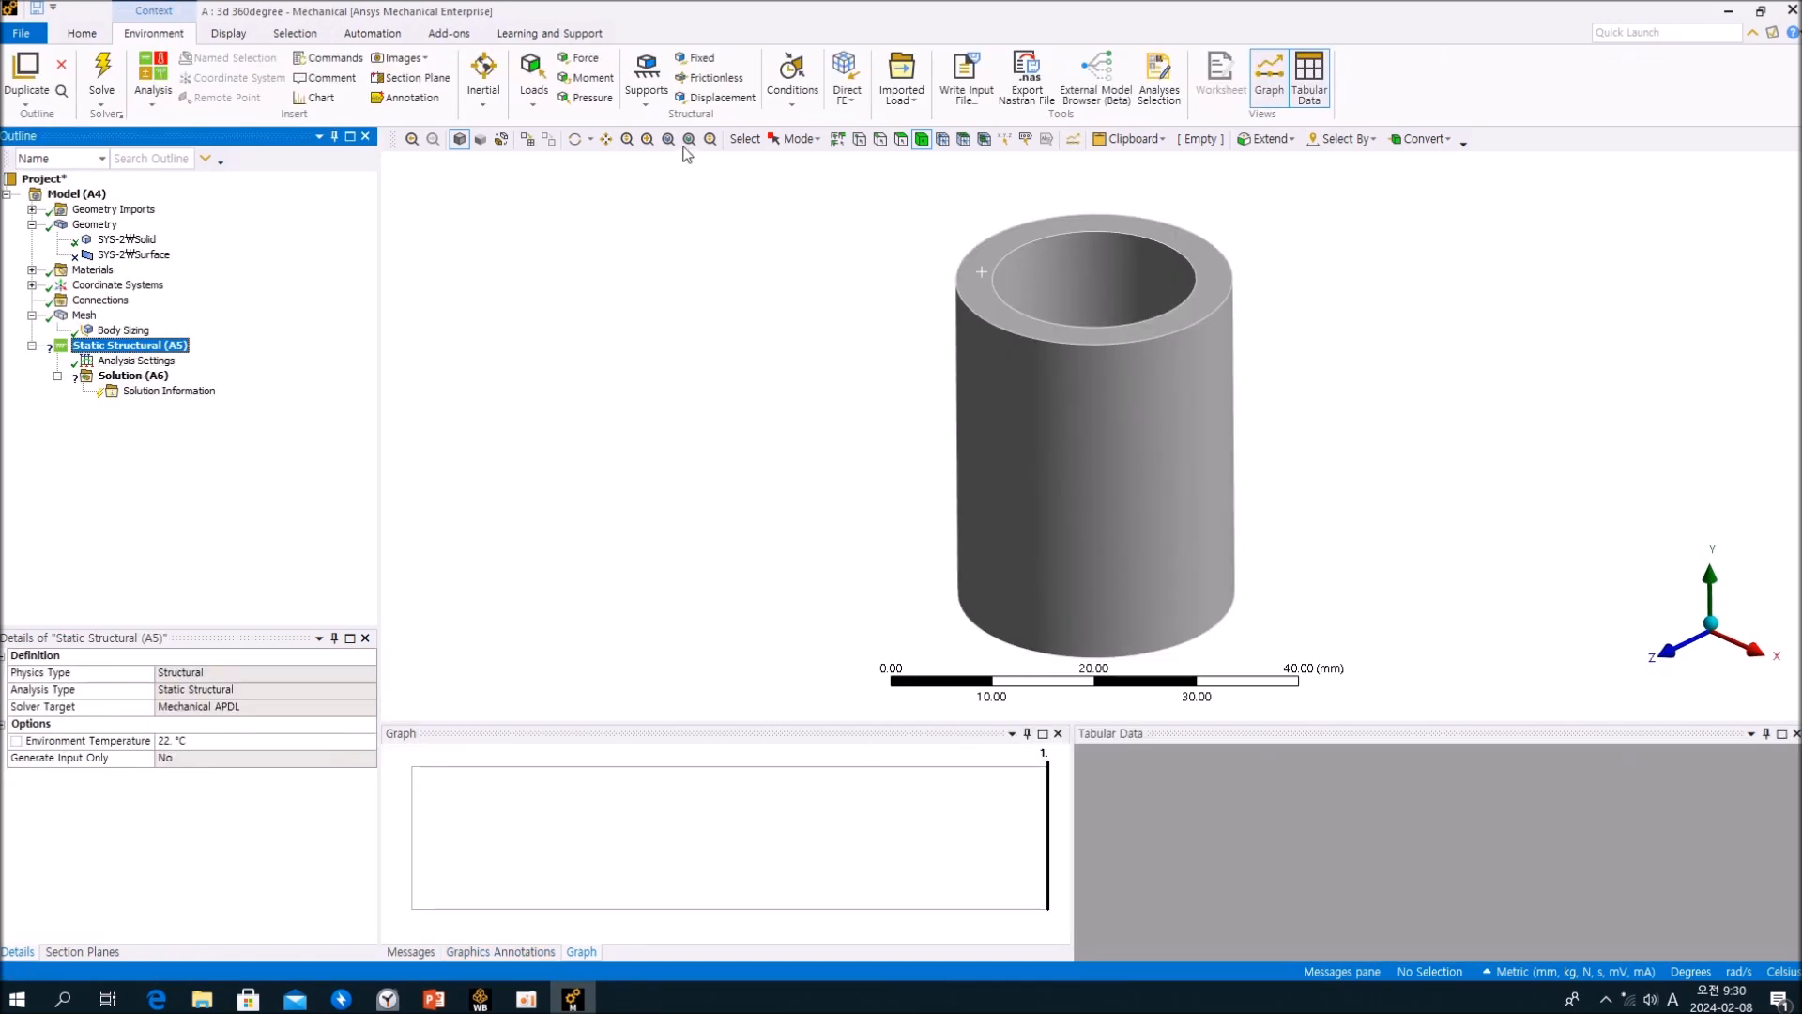
left_click(695, 58)
middle_click_drag(808, 414, 826, 298)
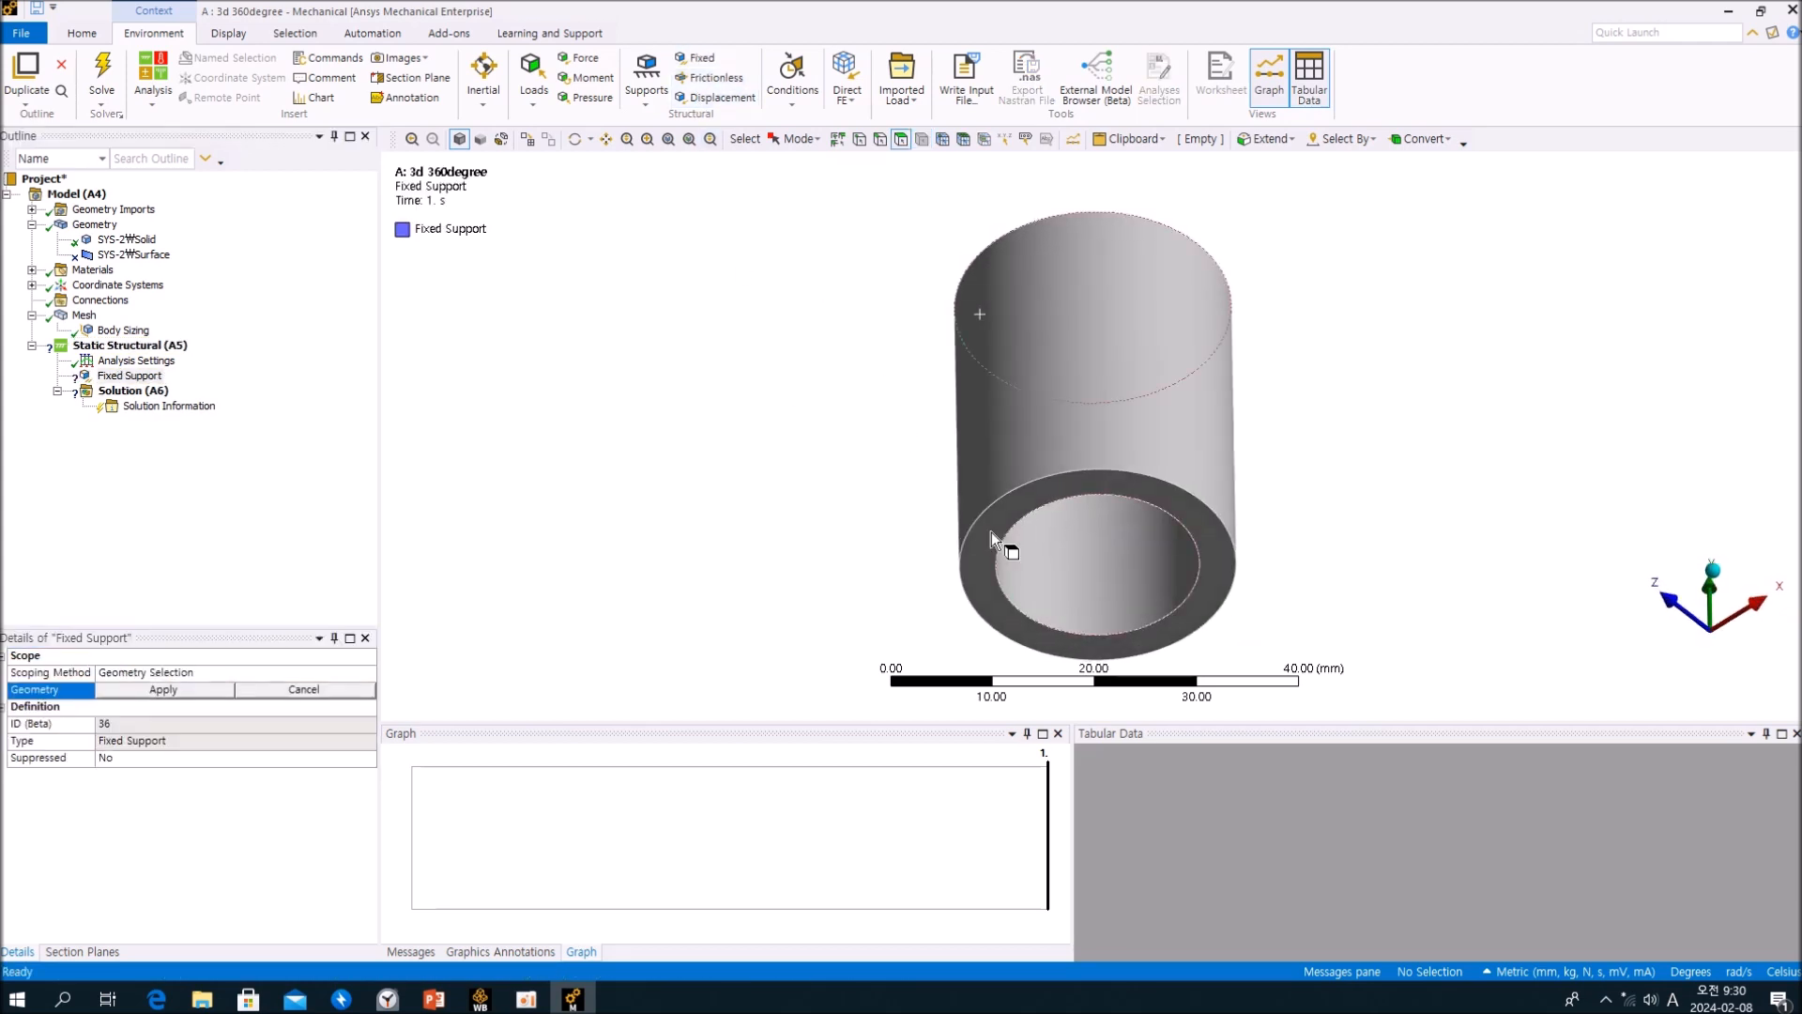
left_click(983, 529)
left_click(180, 693)
middle_click_drag(770, 406, 728, 554)
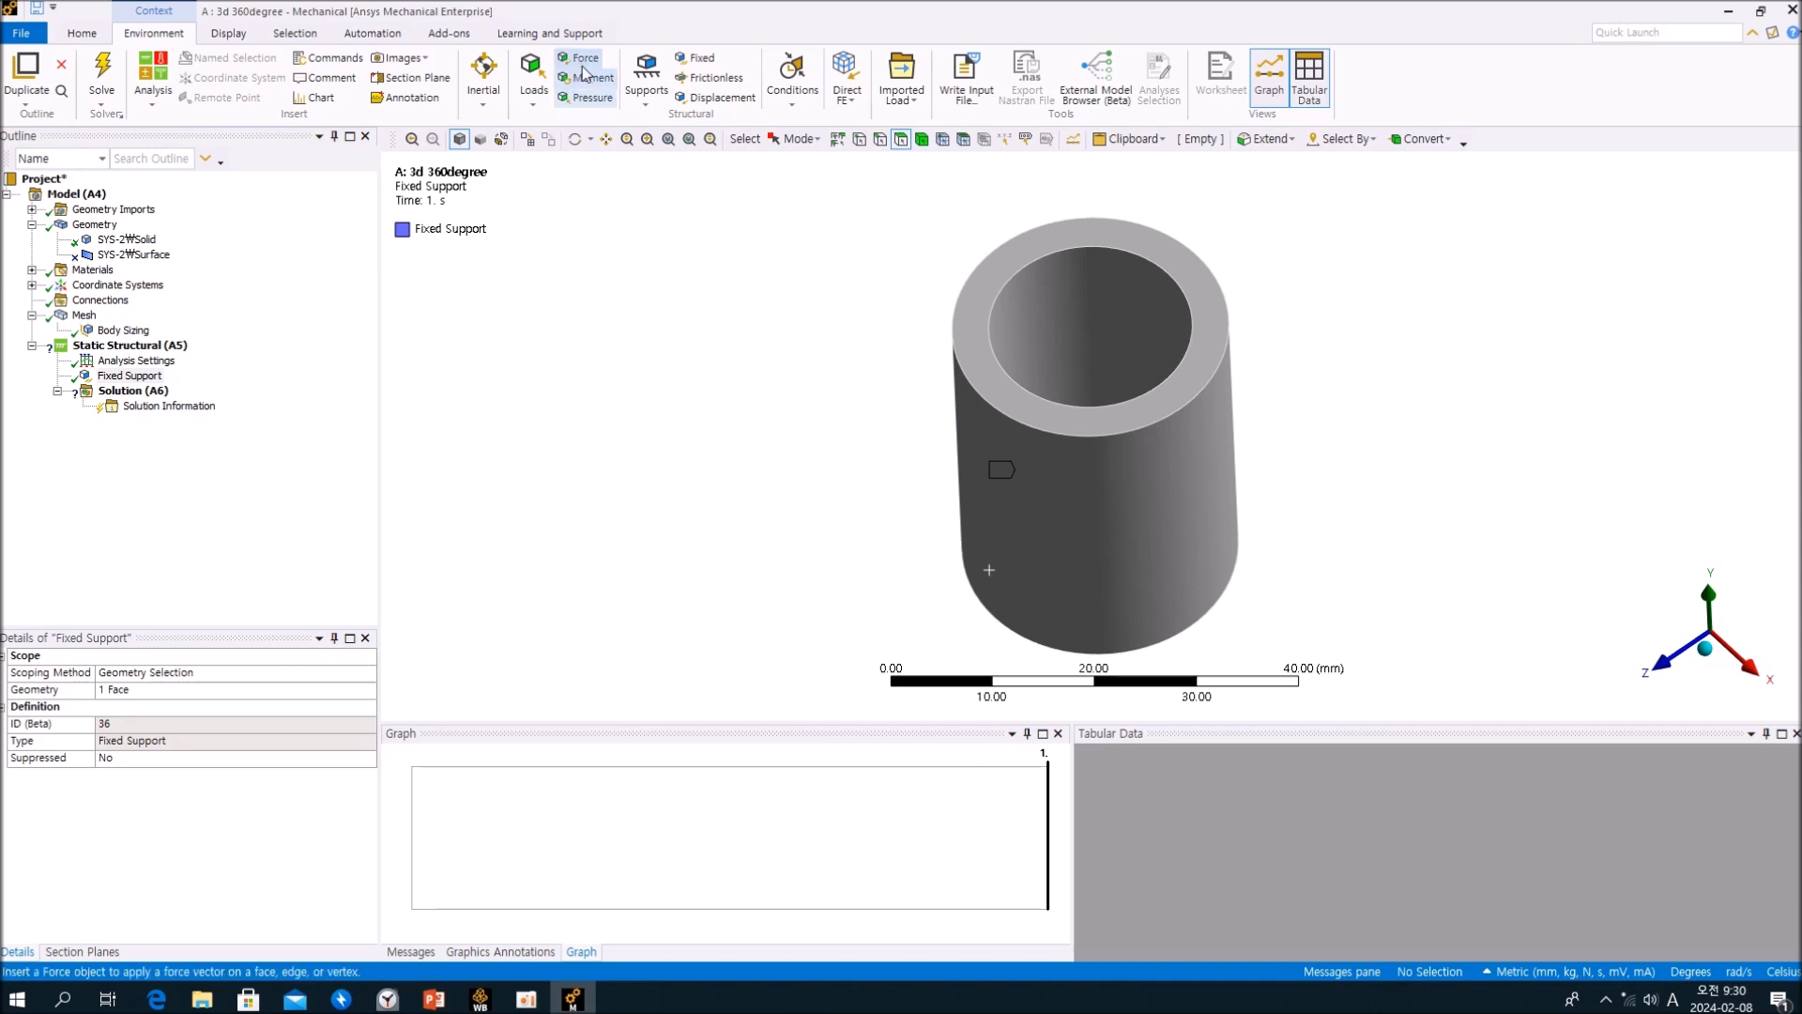
Add a pressure load to the inner cylindrical face of the hollow cylinder.
left_click(588, 98)
left_click(1108, 299)
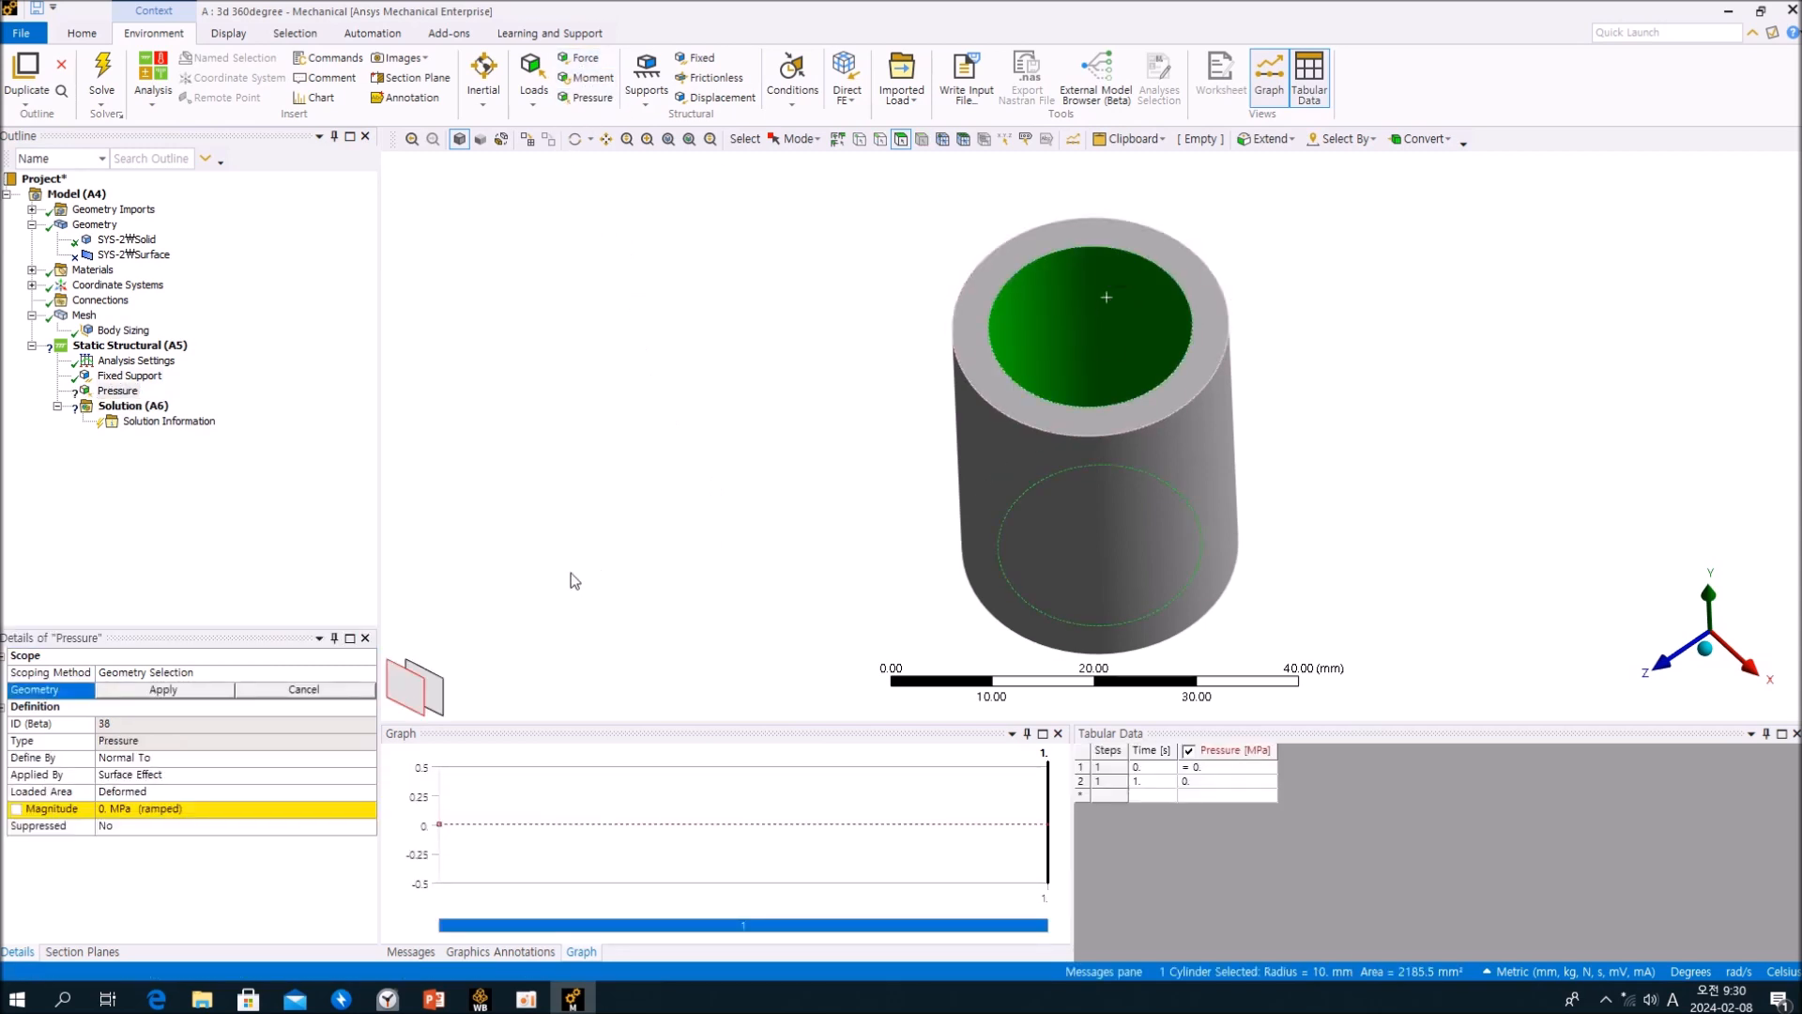
left_click(192, 691)
Set the pressure's magnitude to 100 MPa and replace it with 1 MPa.
left_click(219, 809)
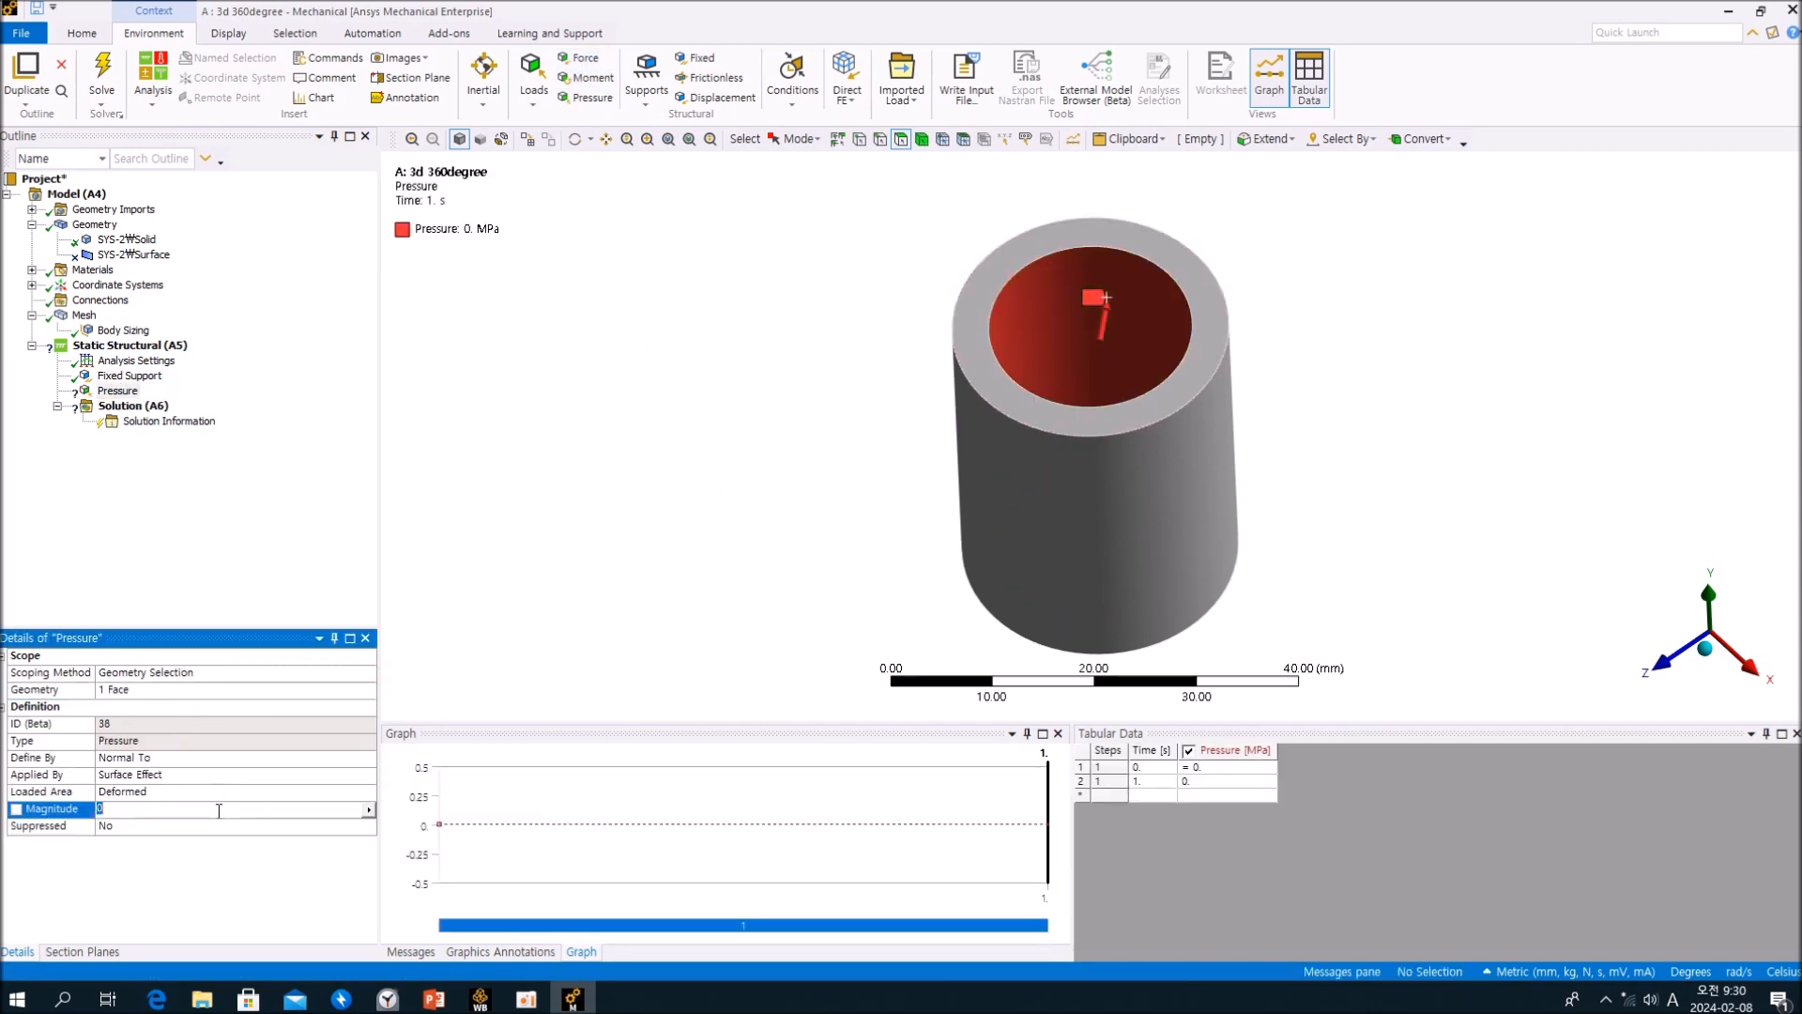
type("100")
key("Return")
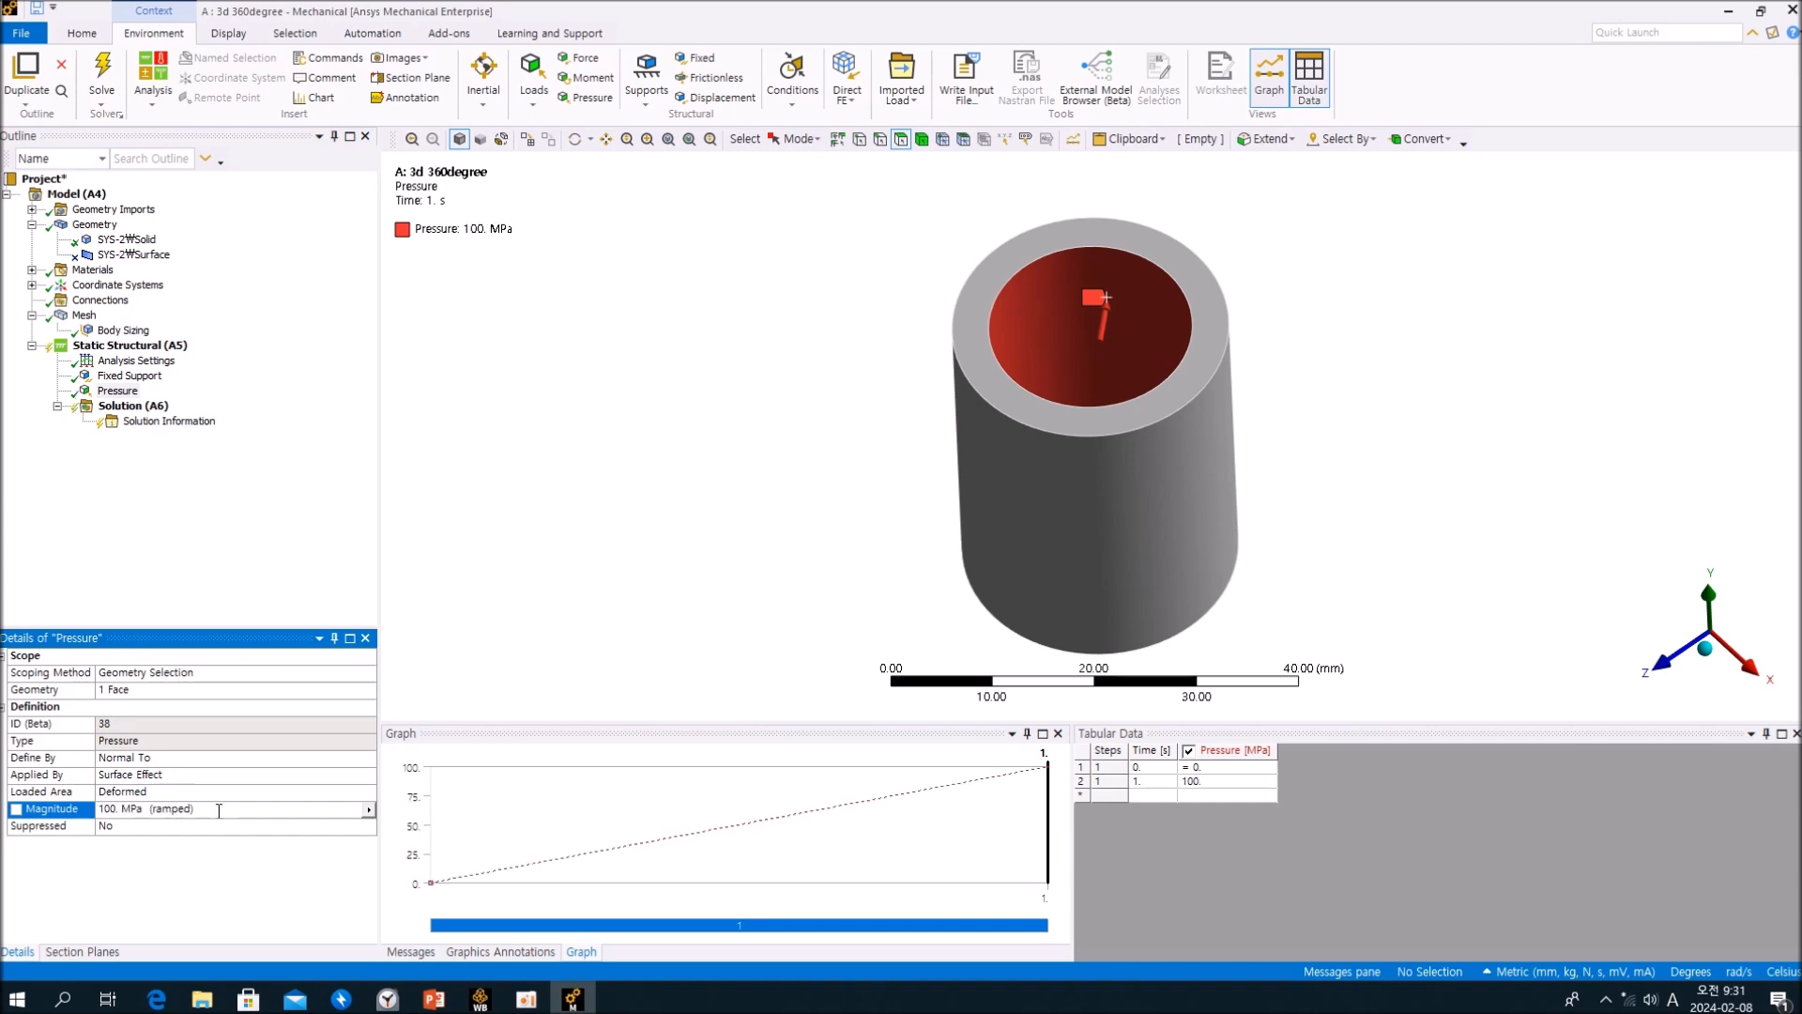
left_click(219, 809)
key("Return")
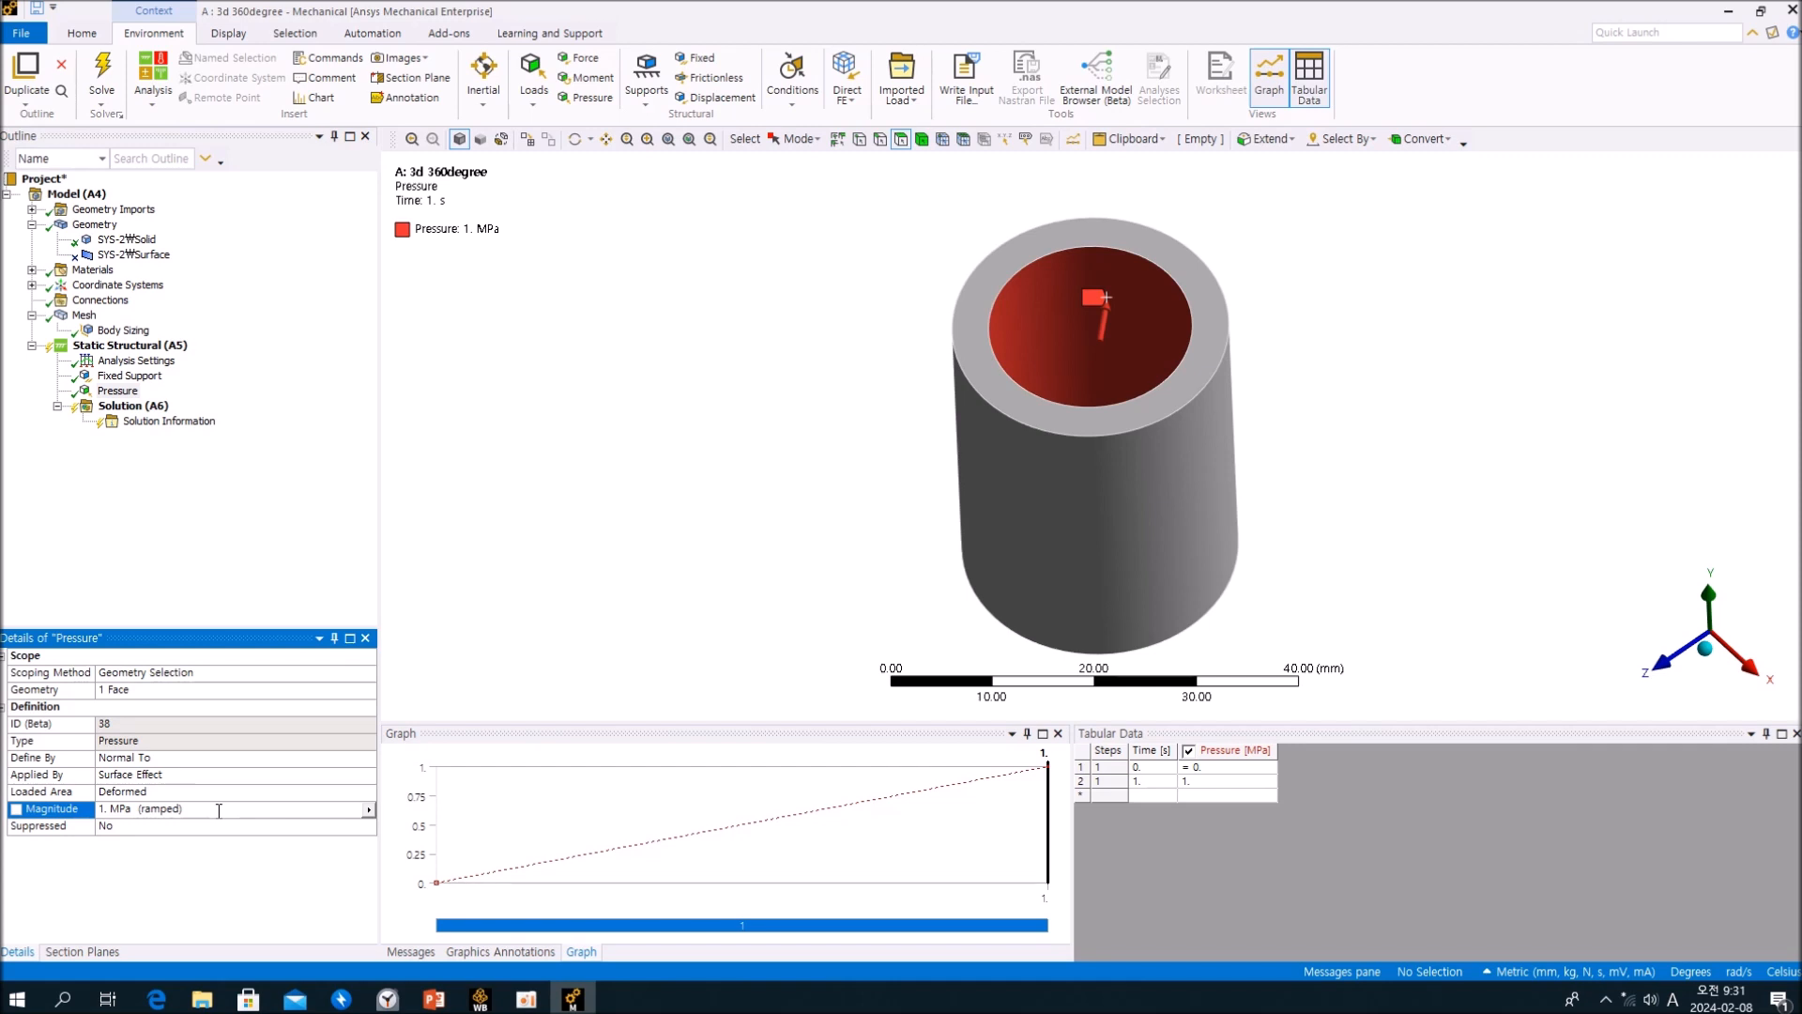
Add total deformation and equivalent (von-Mises) stress results to the 360-degree cylinder's solution and solve the analysis.
left_click(133, 406)
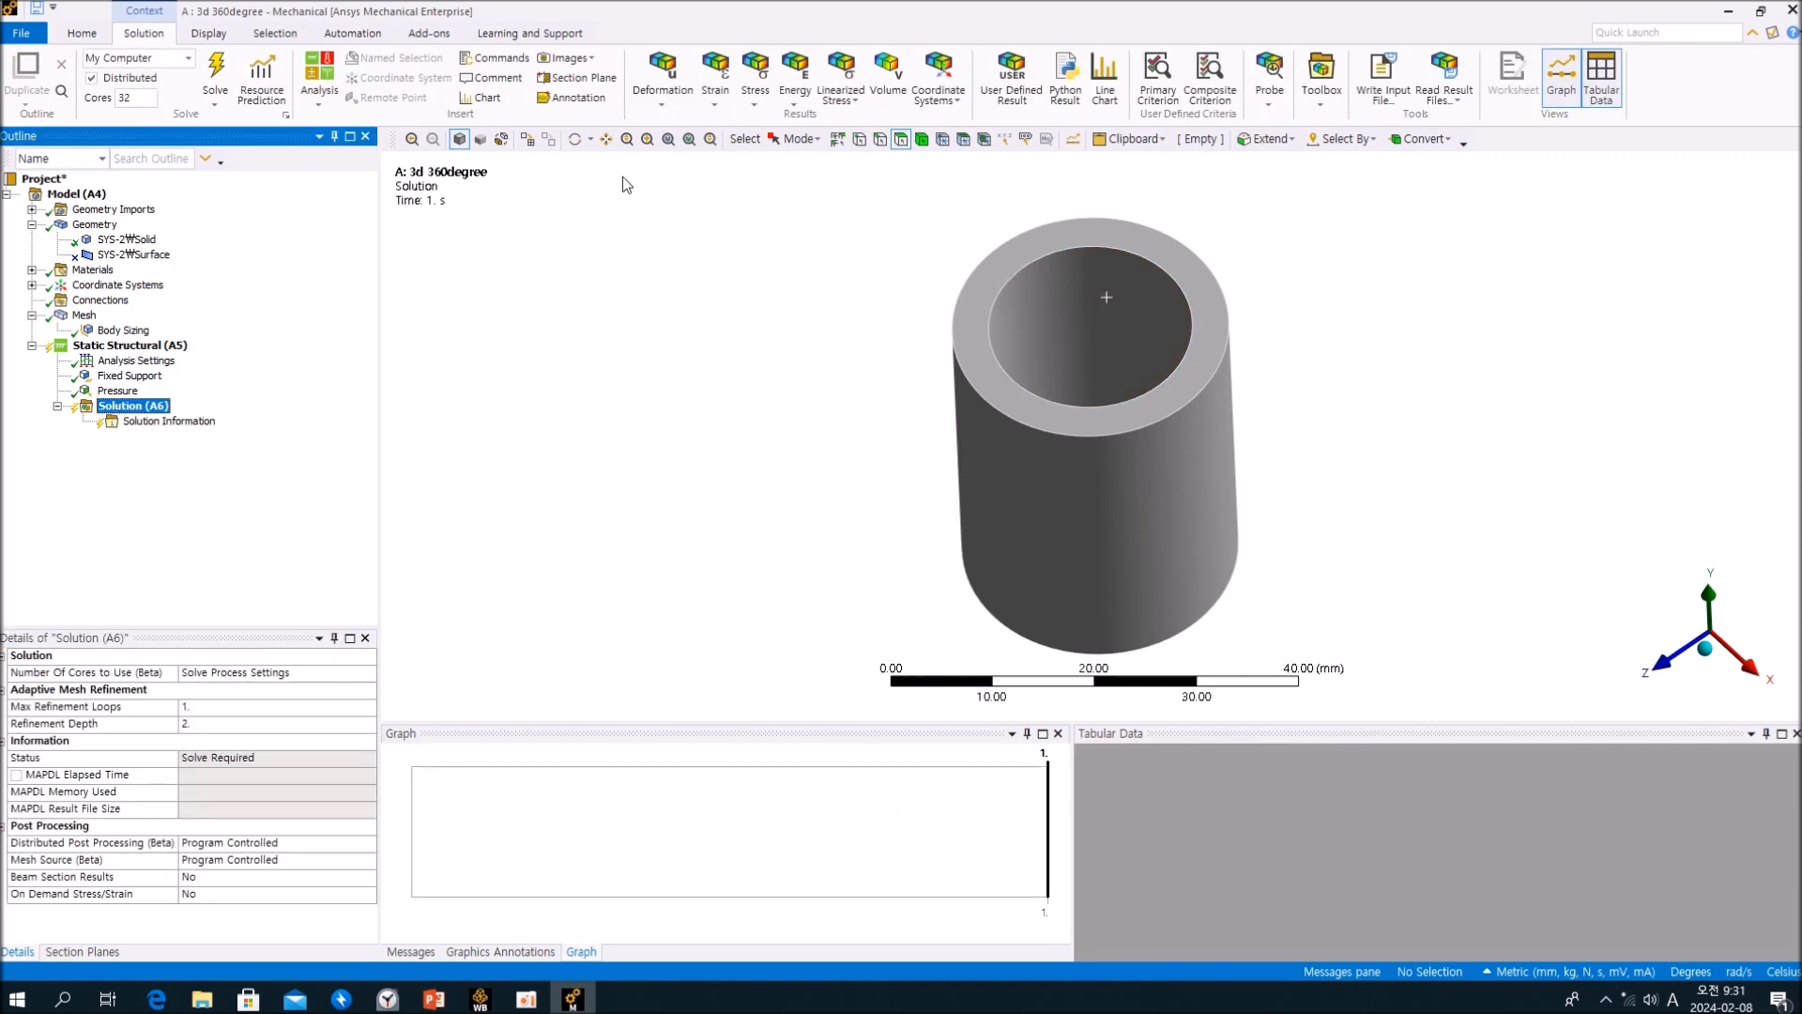
left_click(673, 85)
left_click(683, 118)
left_click(755, 84)
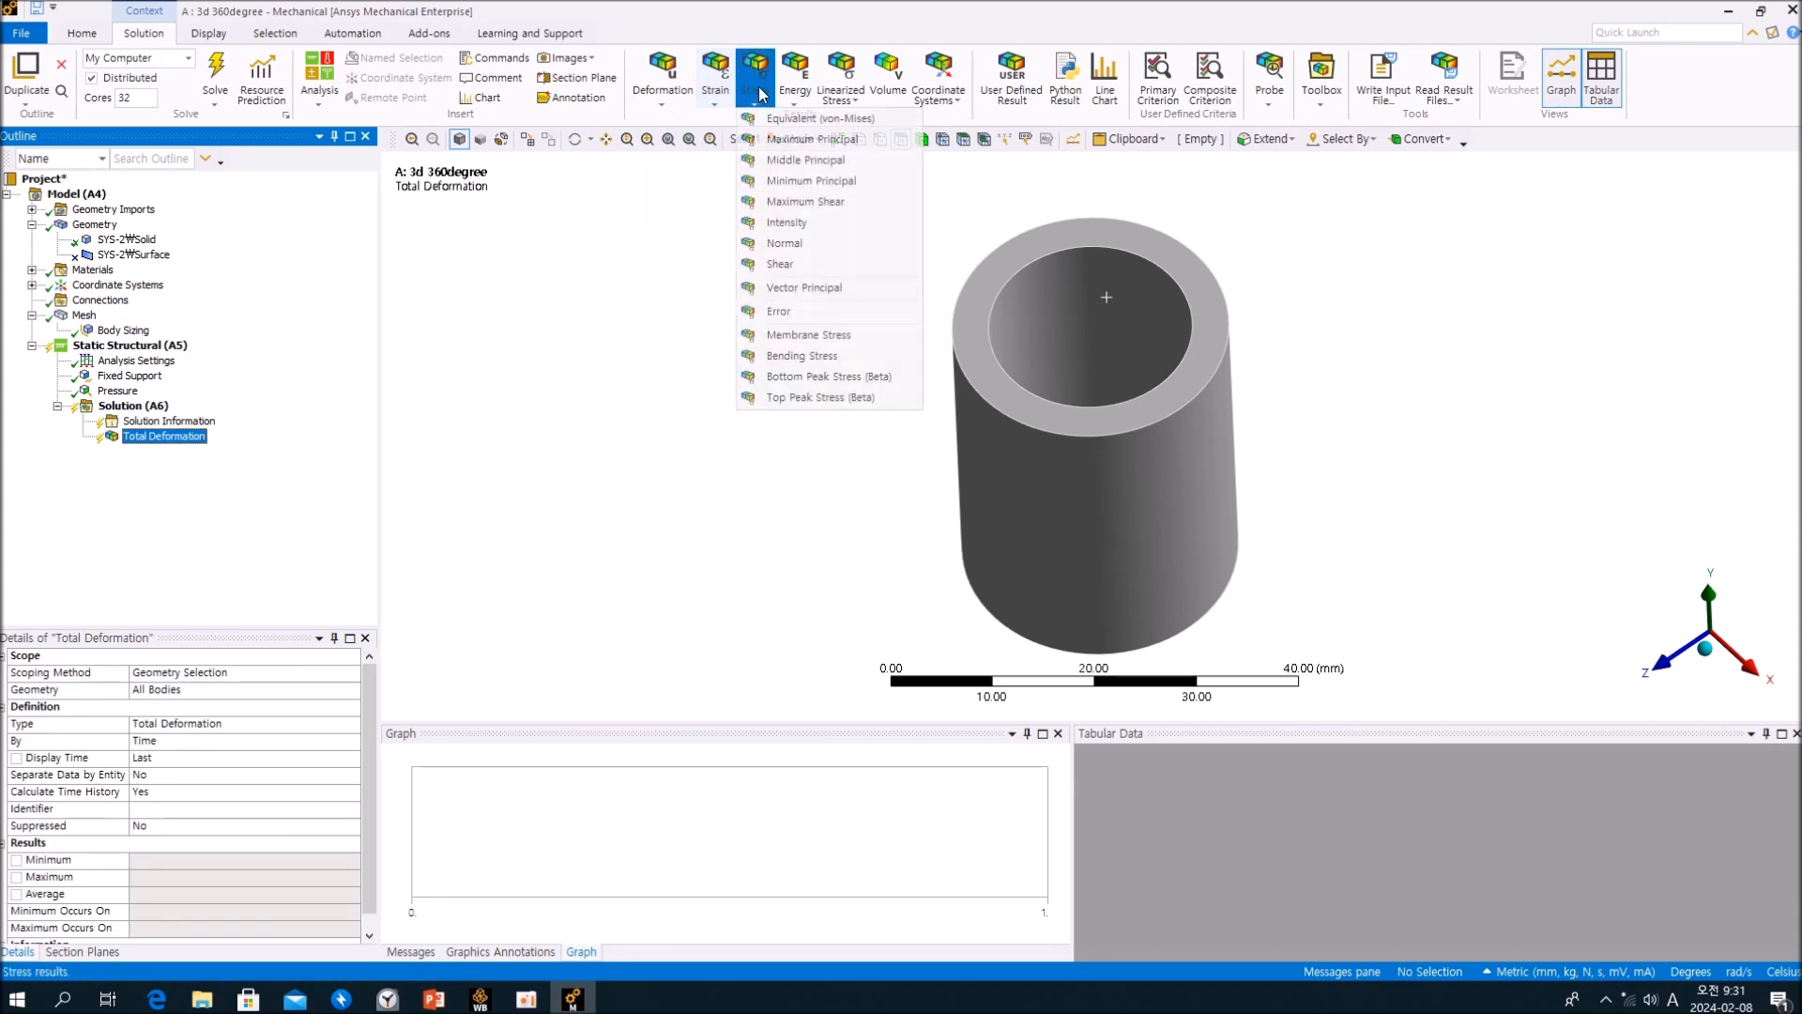
left_click(767, 120)
left_click(215, 80)
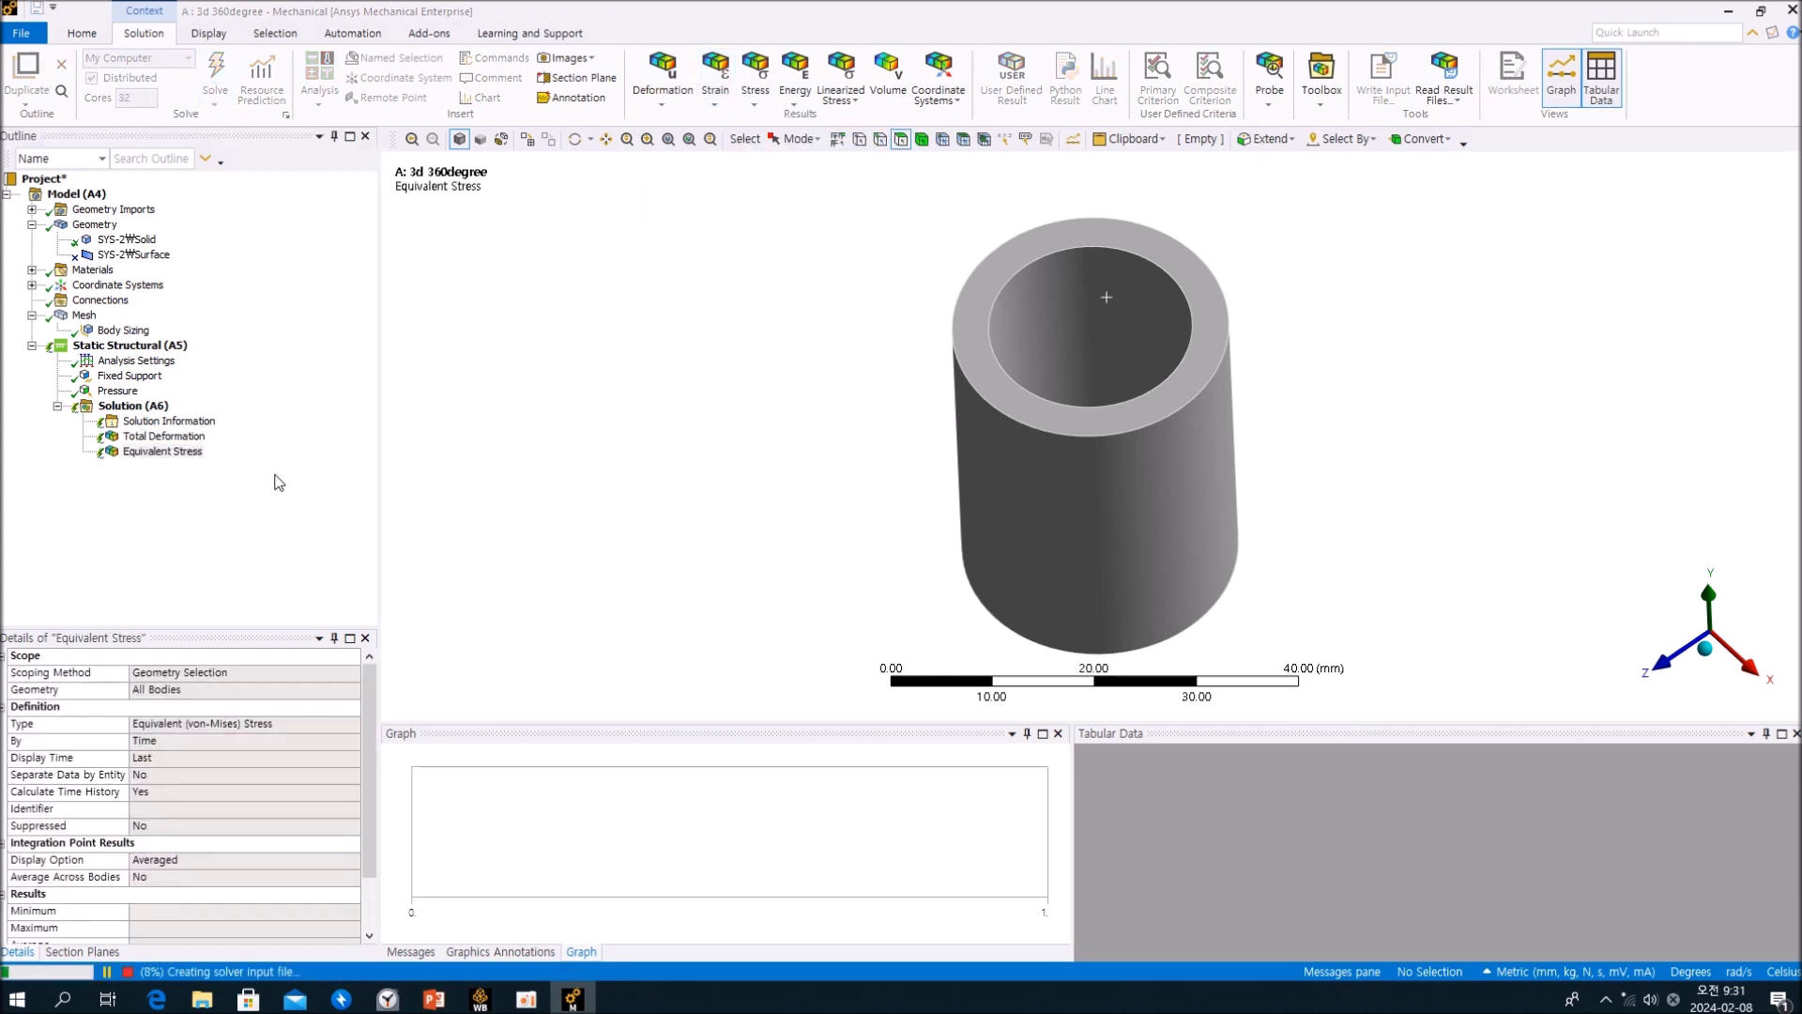
Examine the node and element counts in the 360-degree cylinder's mesh statistics.
middle_click_drag(877, 538, 735, 478)
scroll(734, 477, "up", 1)
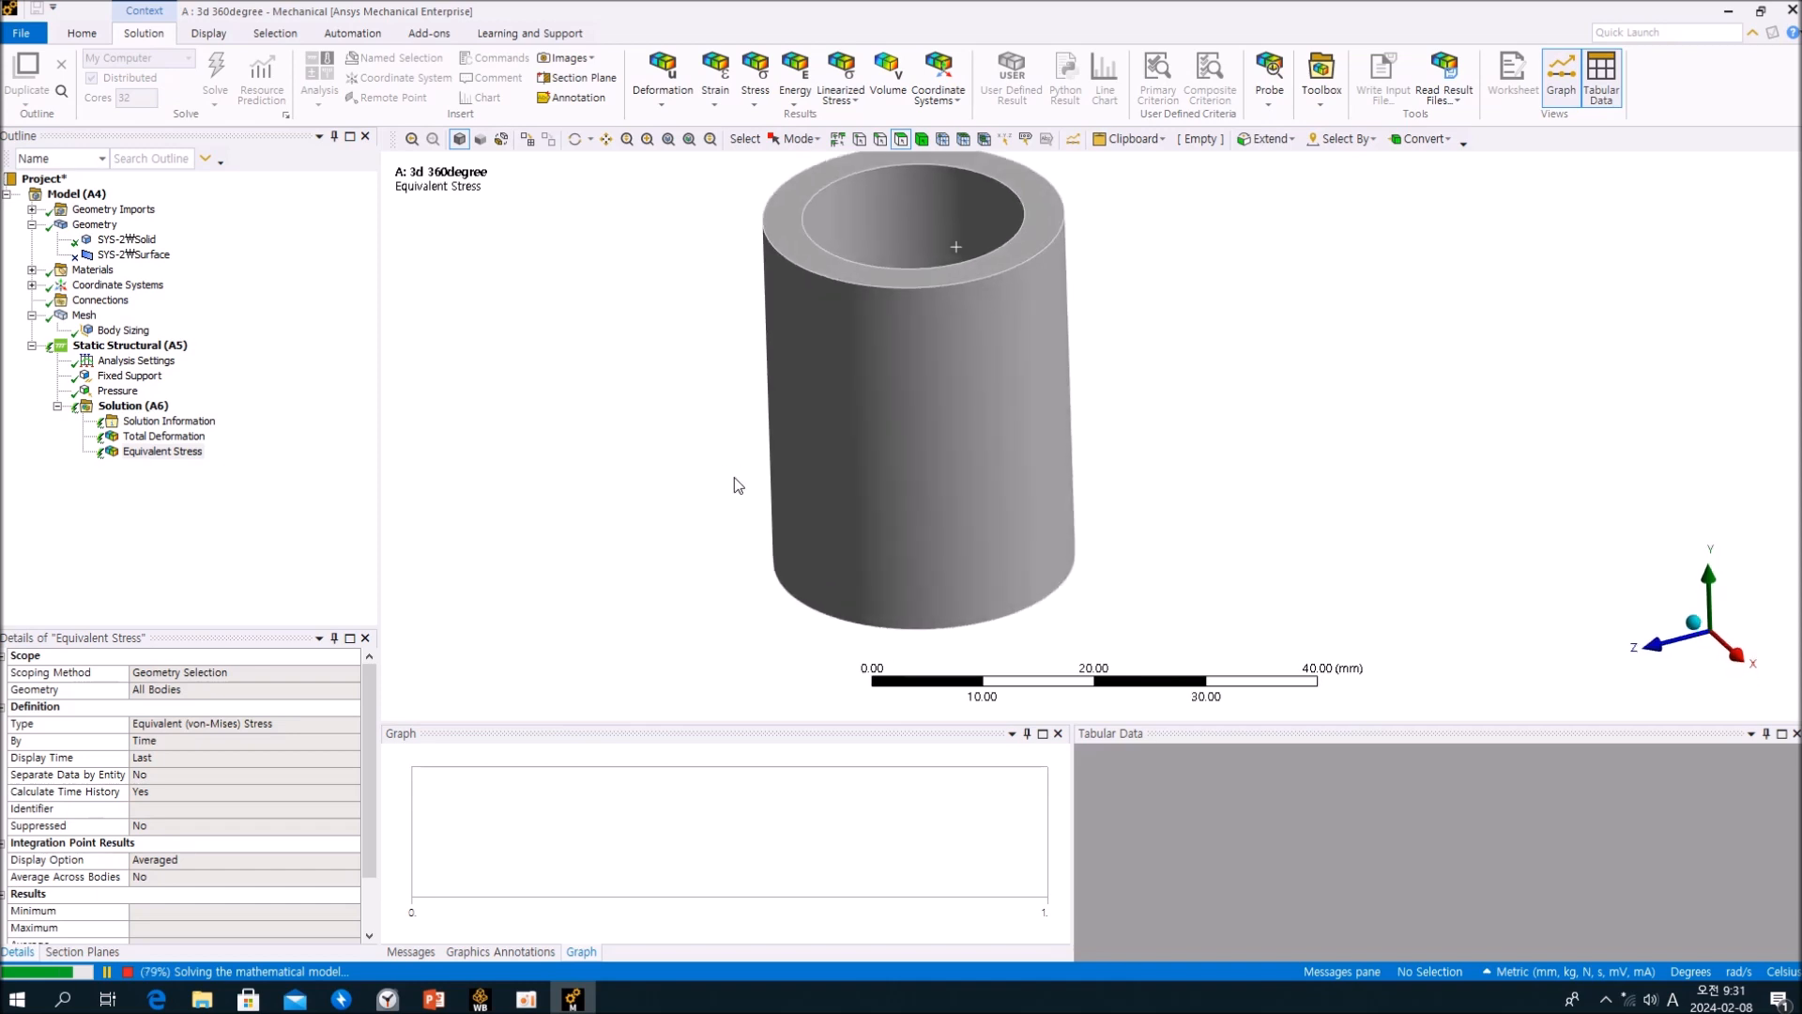
left_click(84, 316)
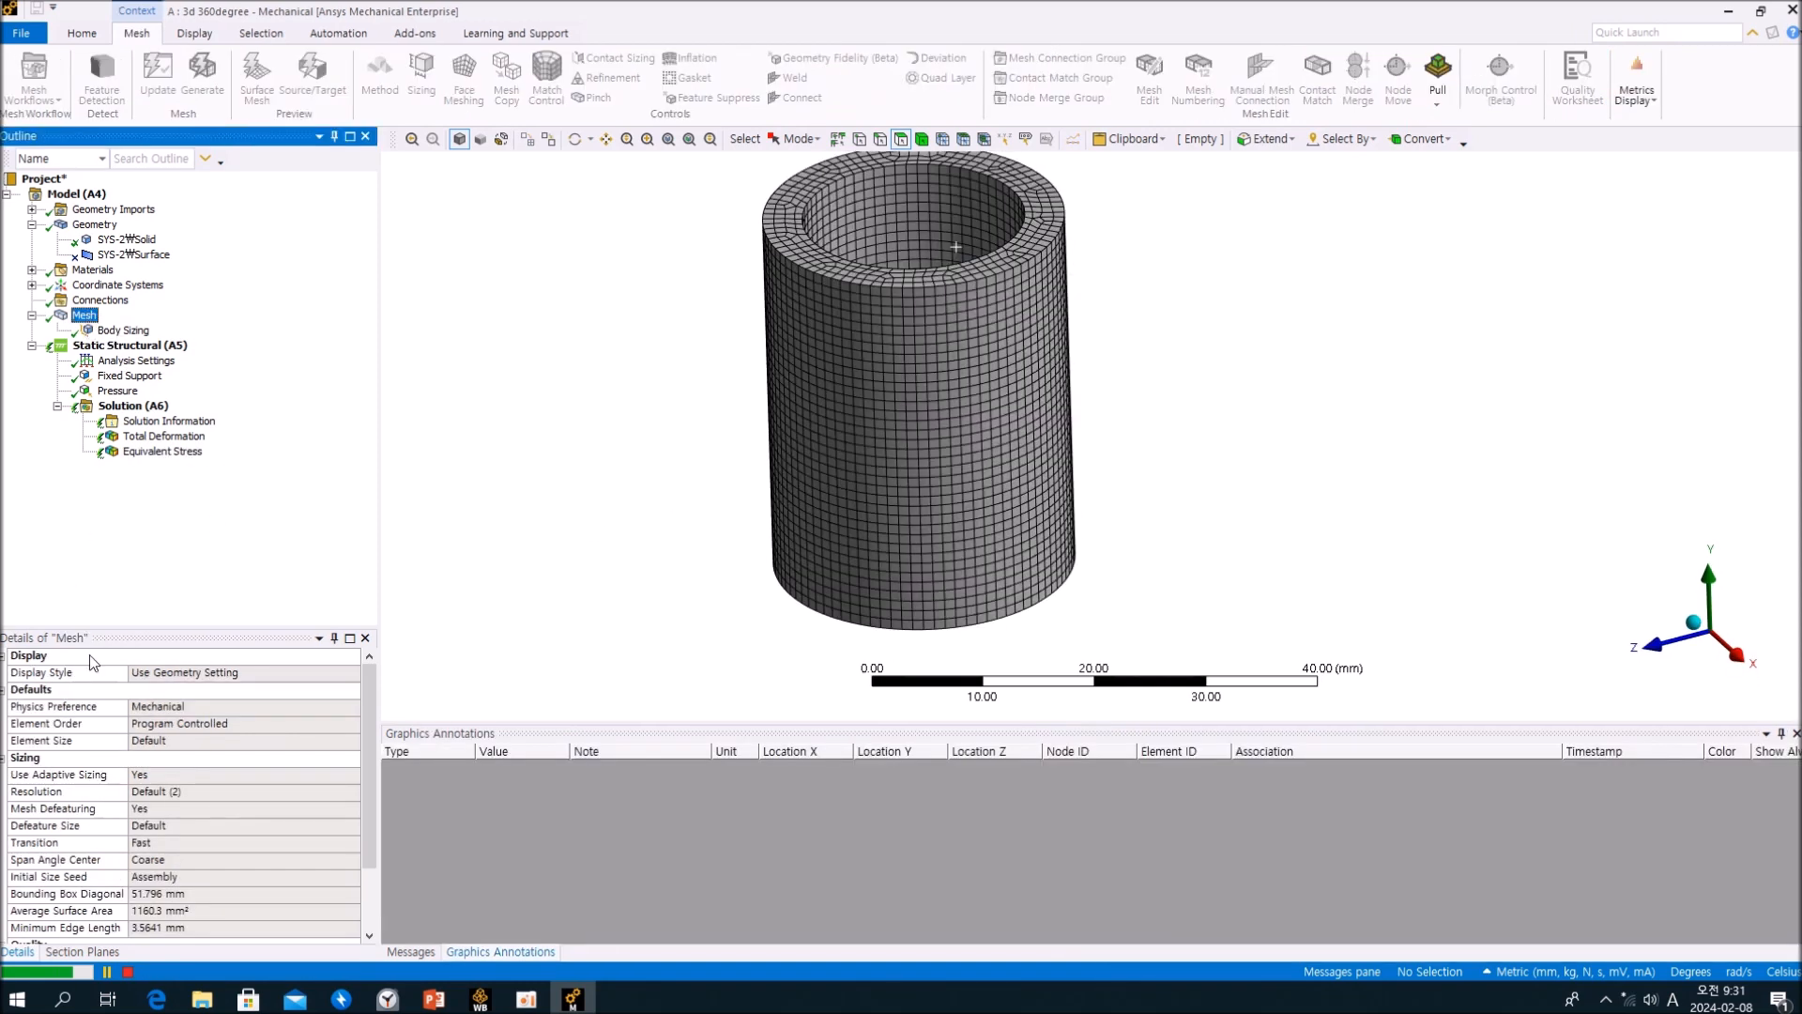
scroll(242, 804, "down", 2)
left_click(3, 928)
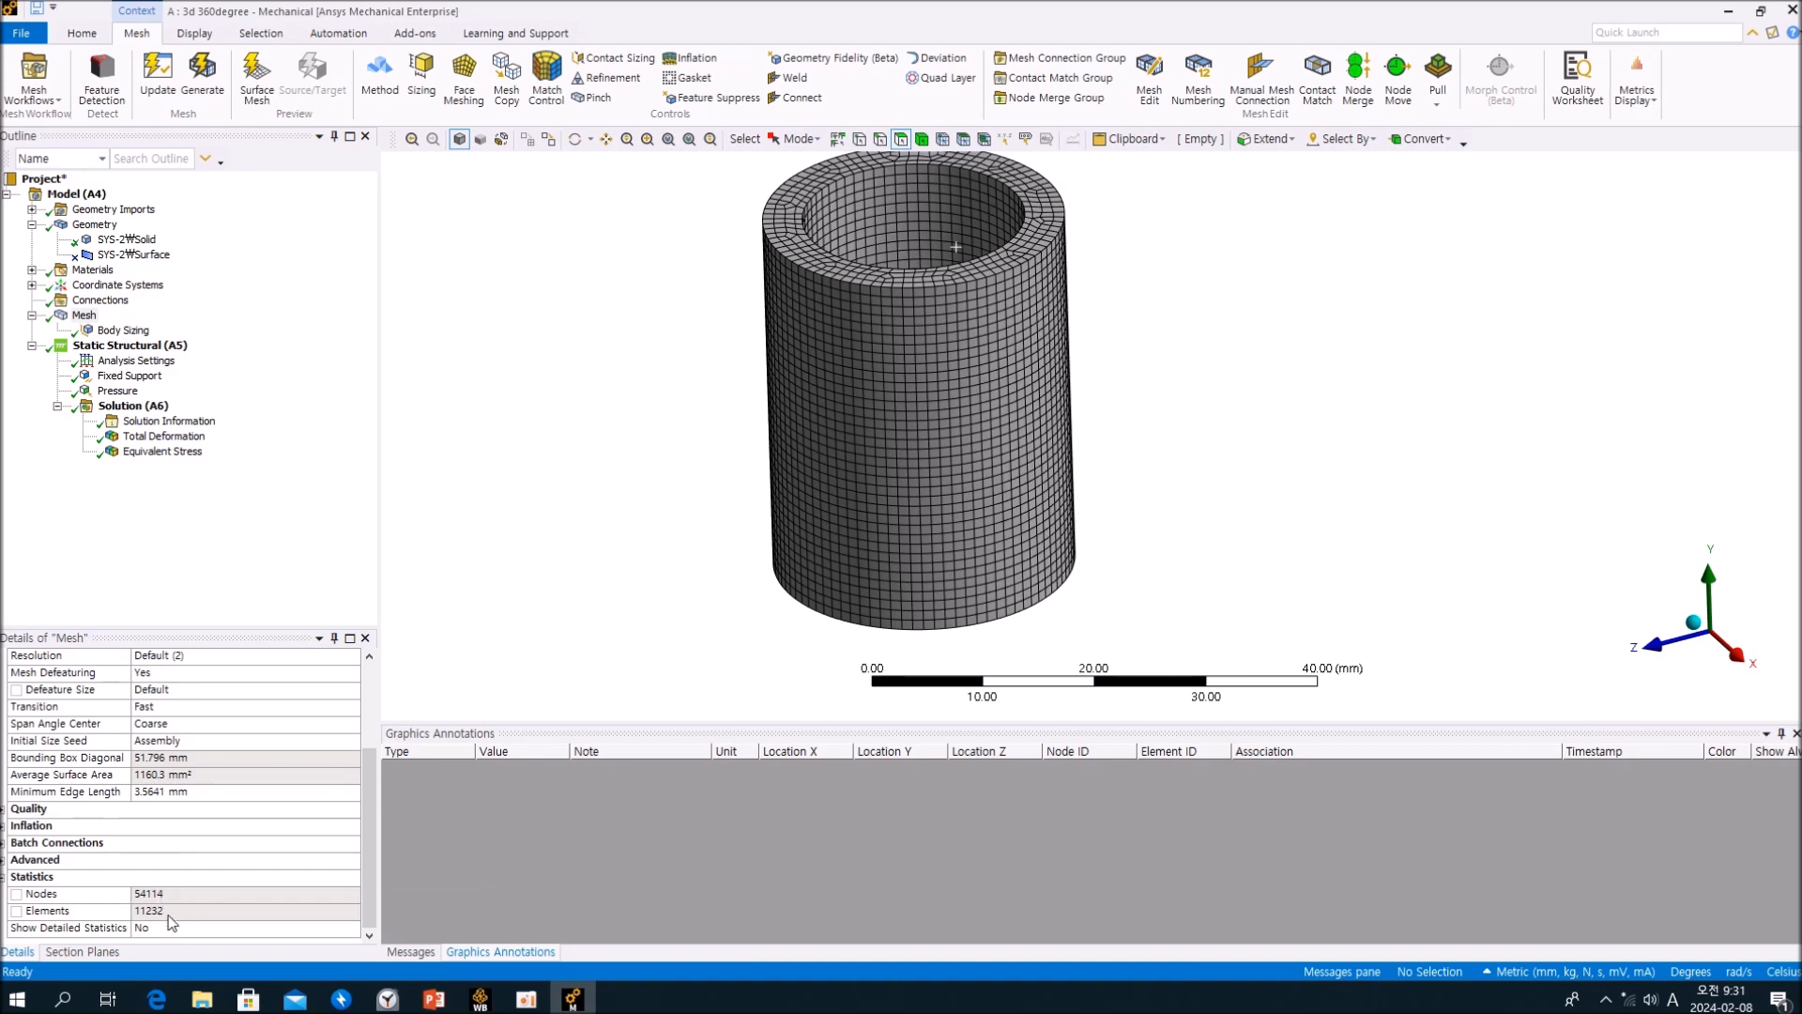
Review the total deformation and equivalent stress plots of the 360-degree cylinder.
left_click(251, 578)
left_click(165, 437)
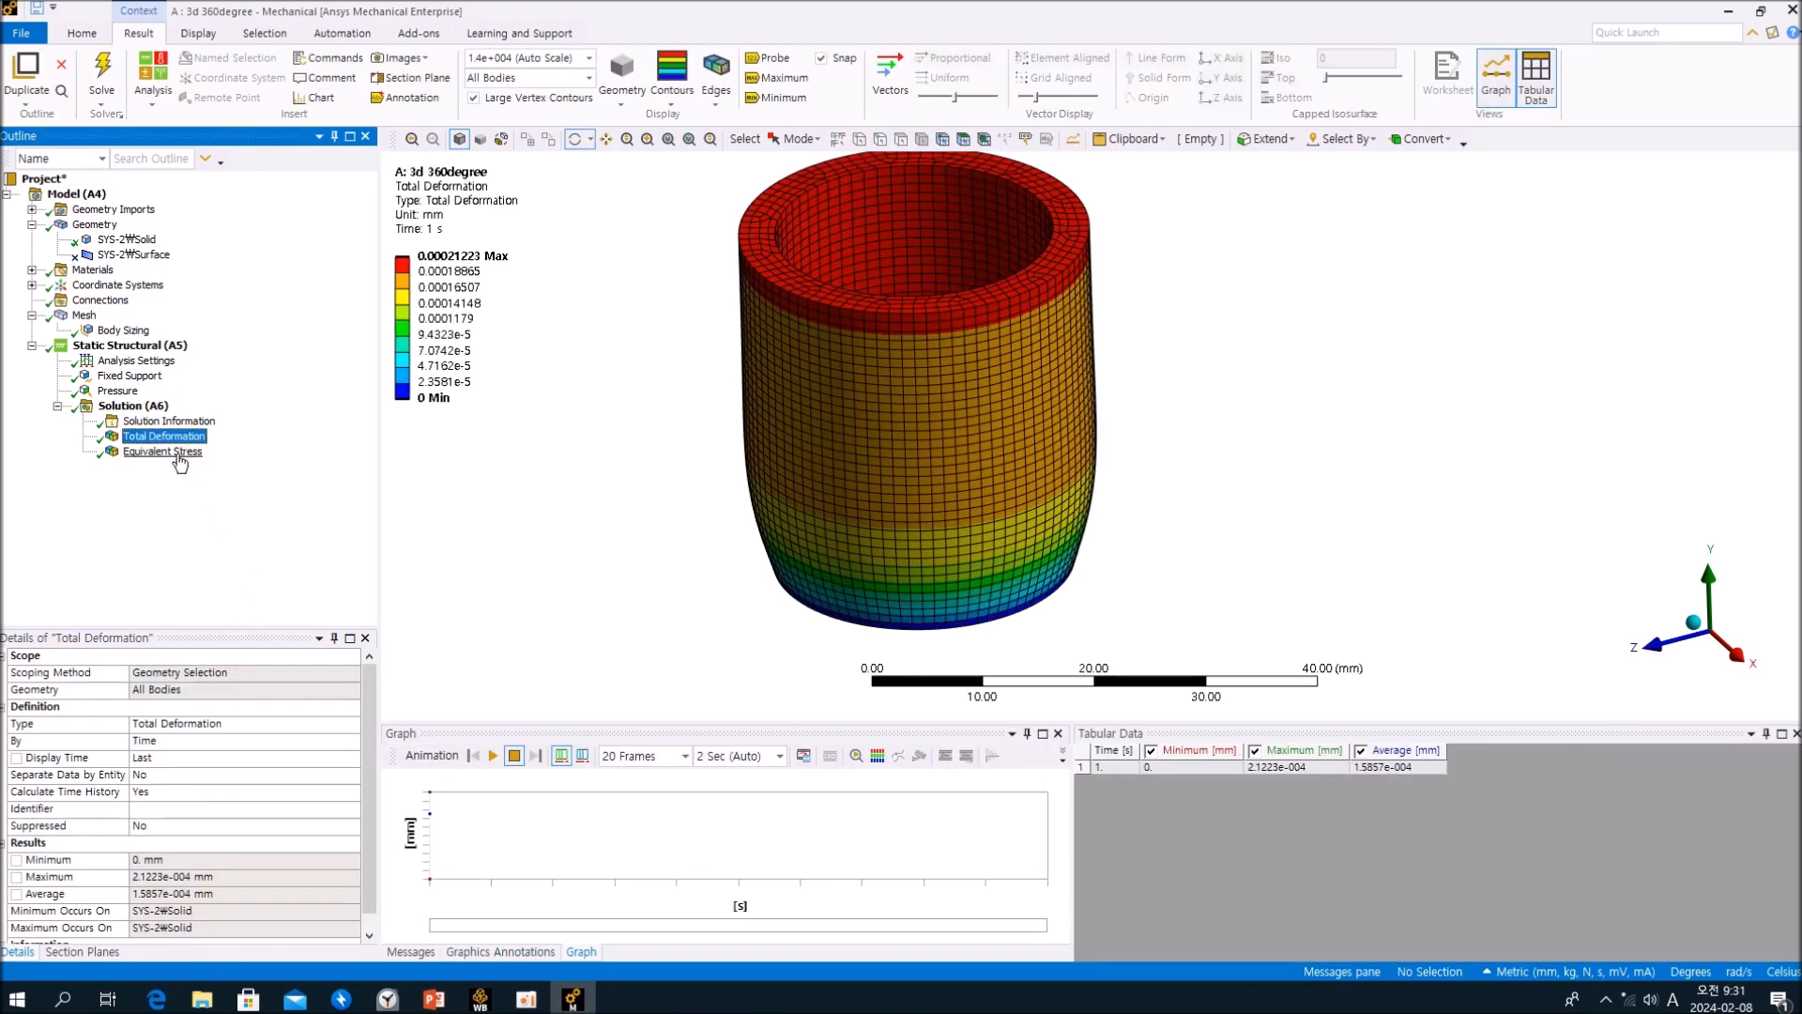
left_click(164, 452)
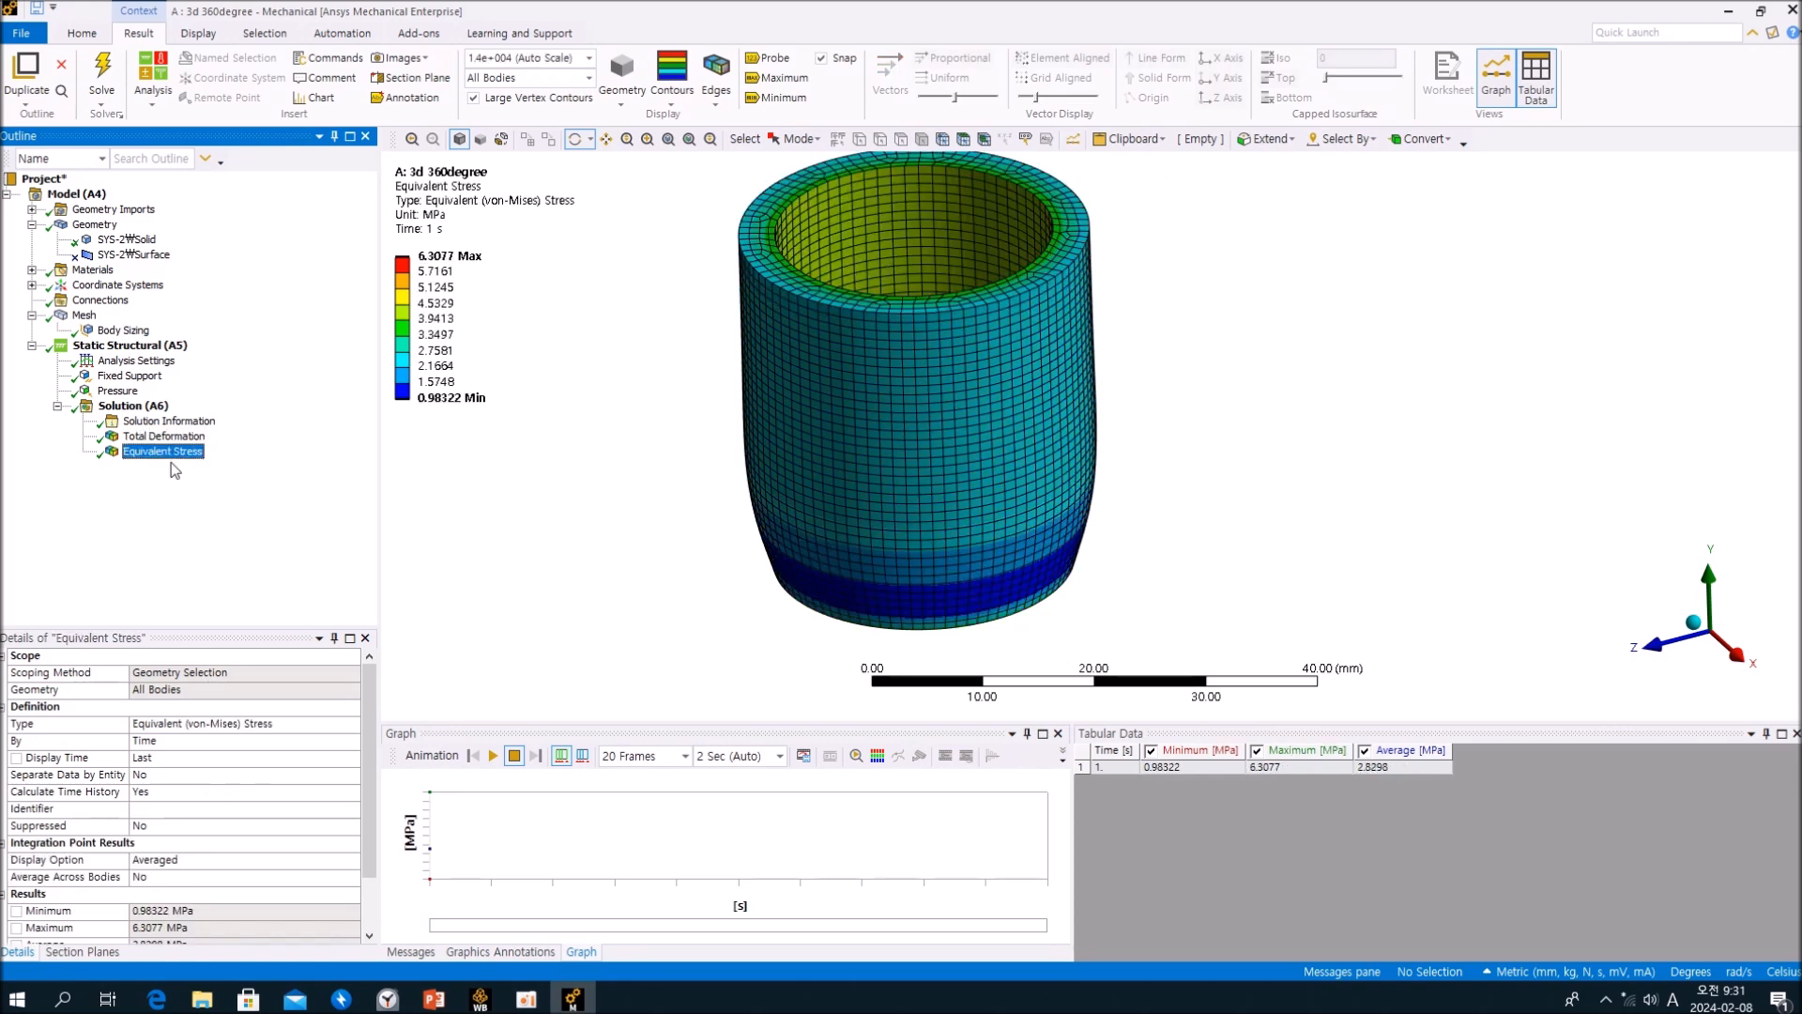
Switch to Workbench and open the model of the 3d 90degree static structural system in Mechanical.
left_click(1728, 11)
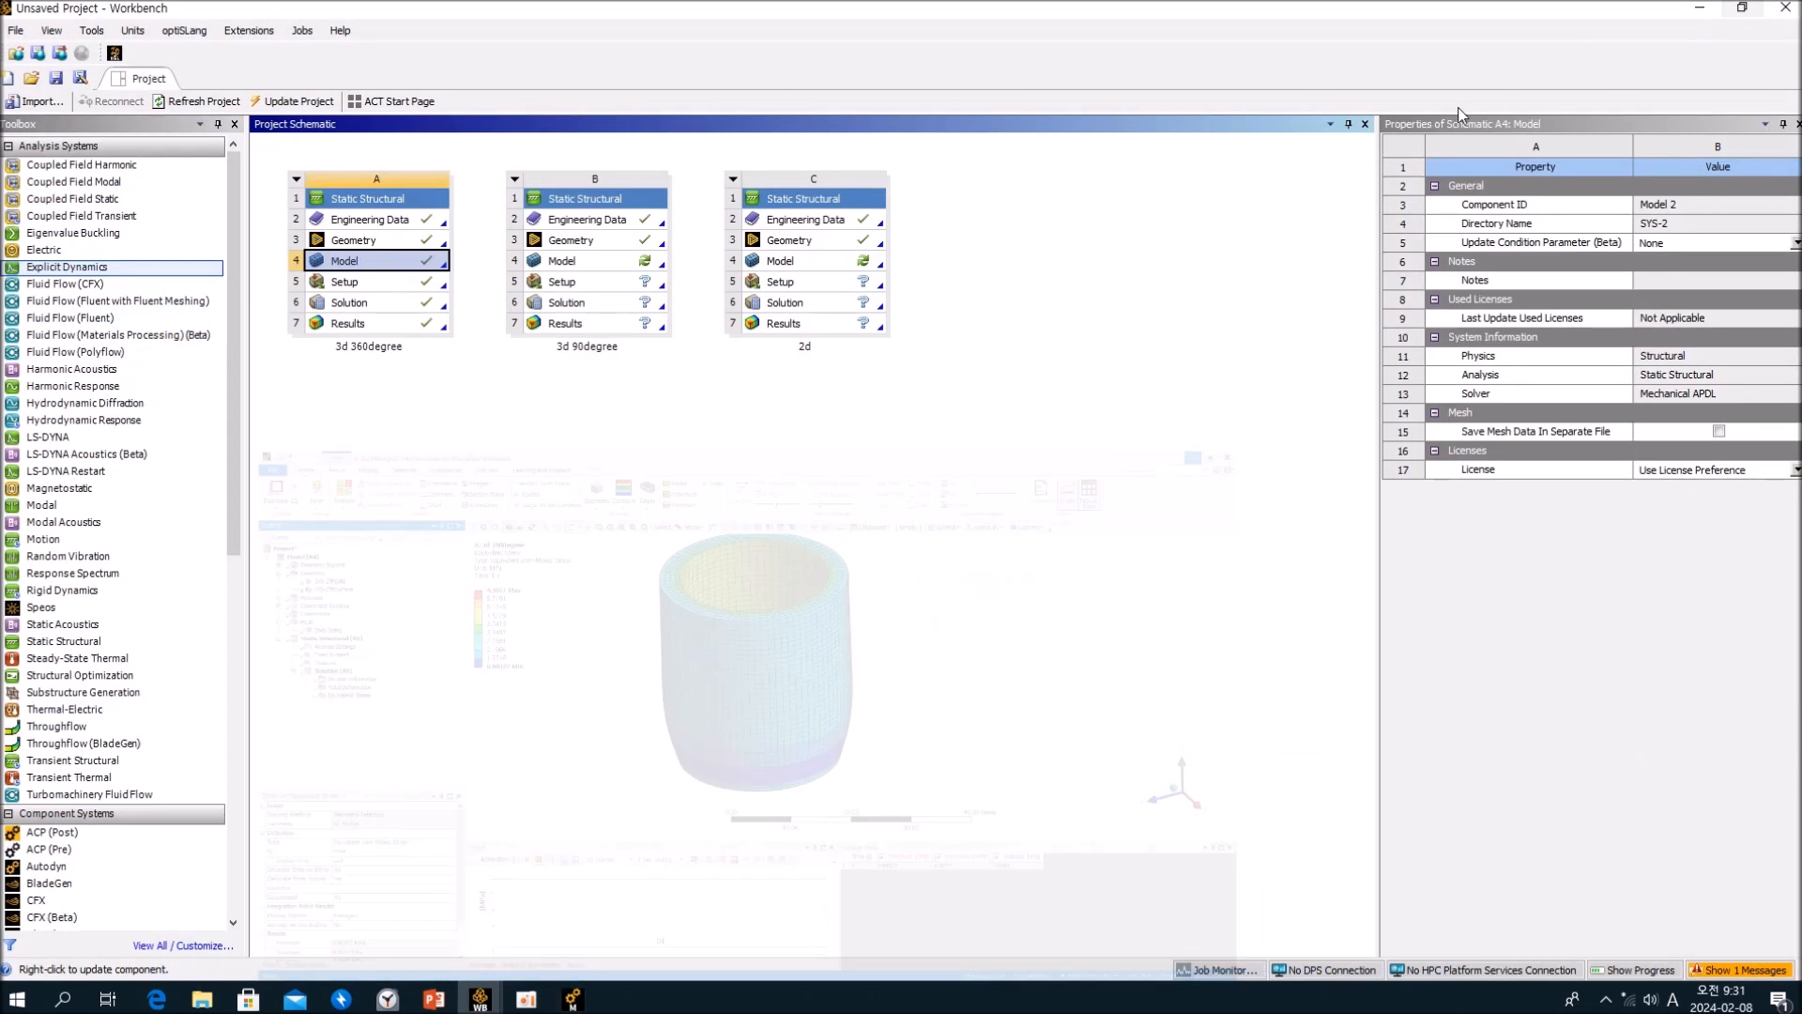
left_click(574, 262)
double_click(575, 262)
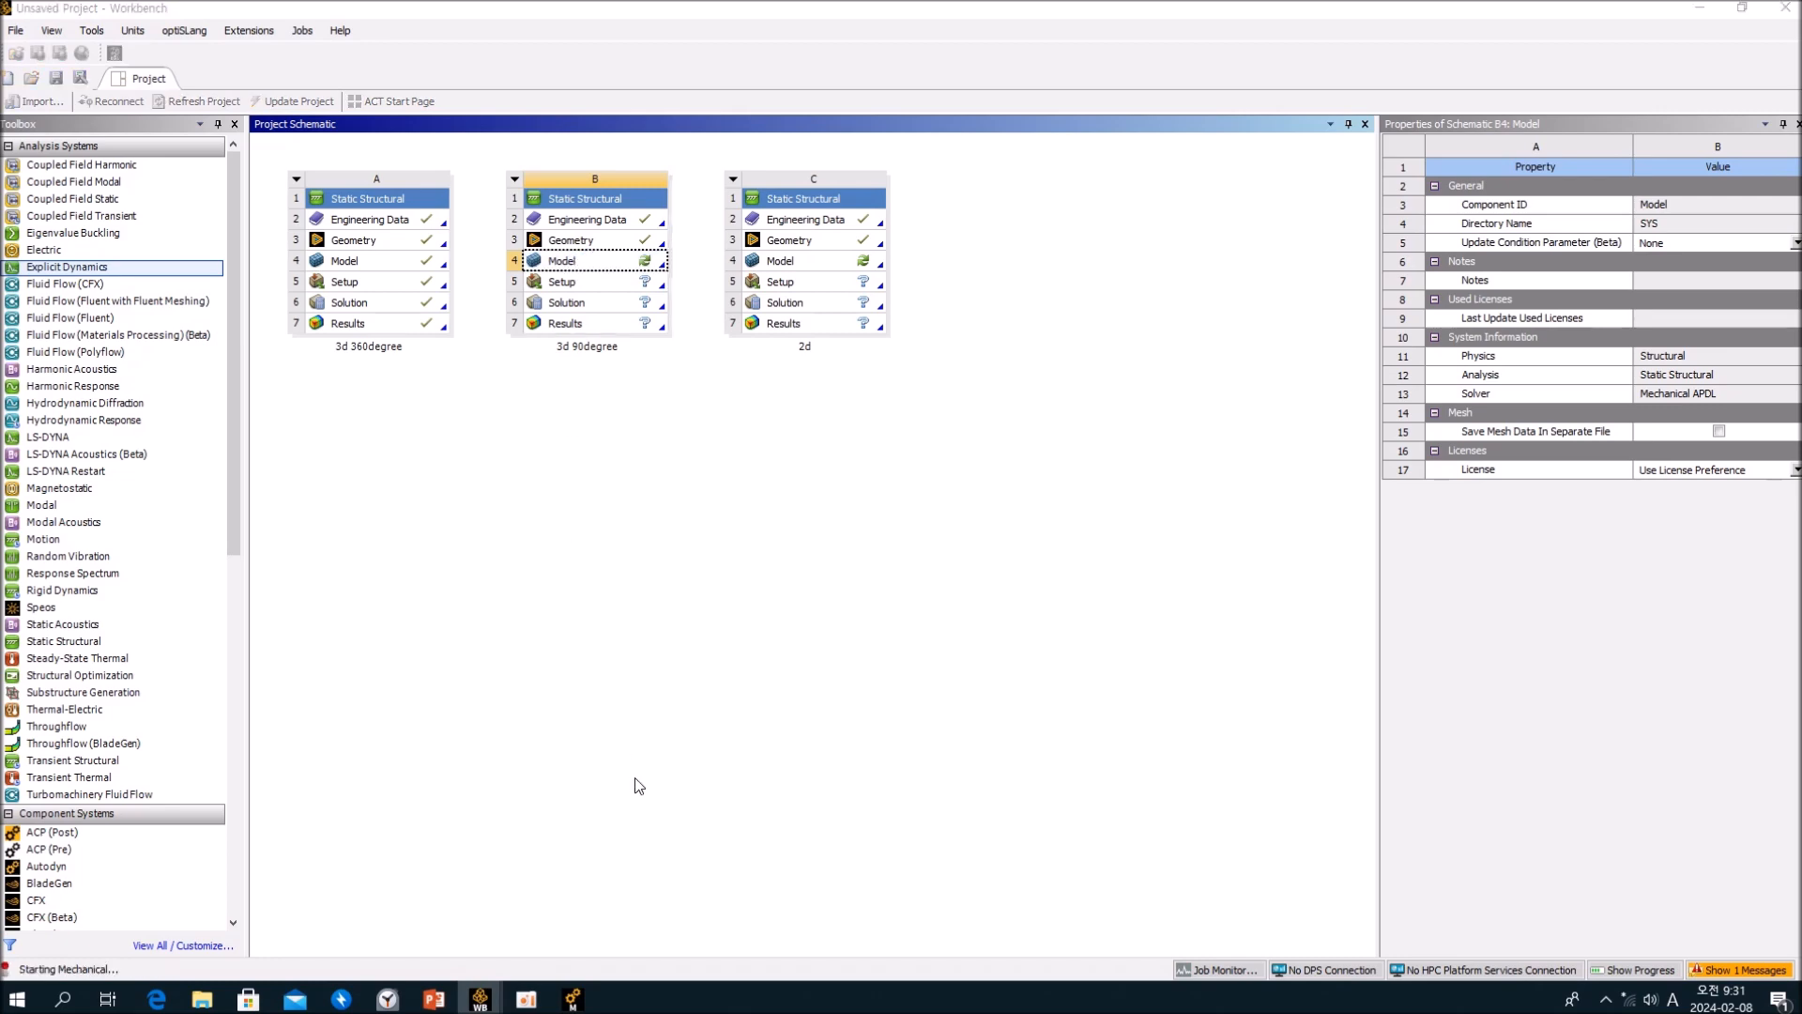
Check the body sizing settings used in the 360-degree model and put that model's window away.
left_click(573, 999)
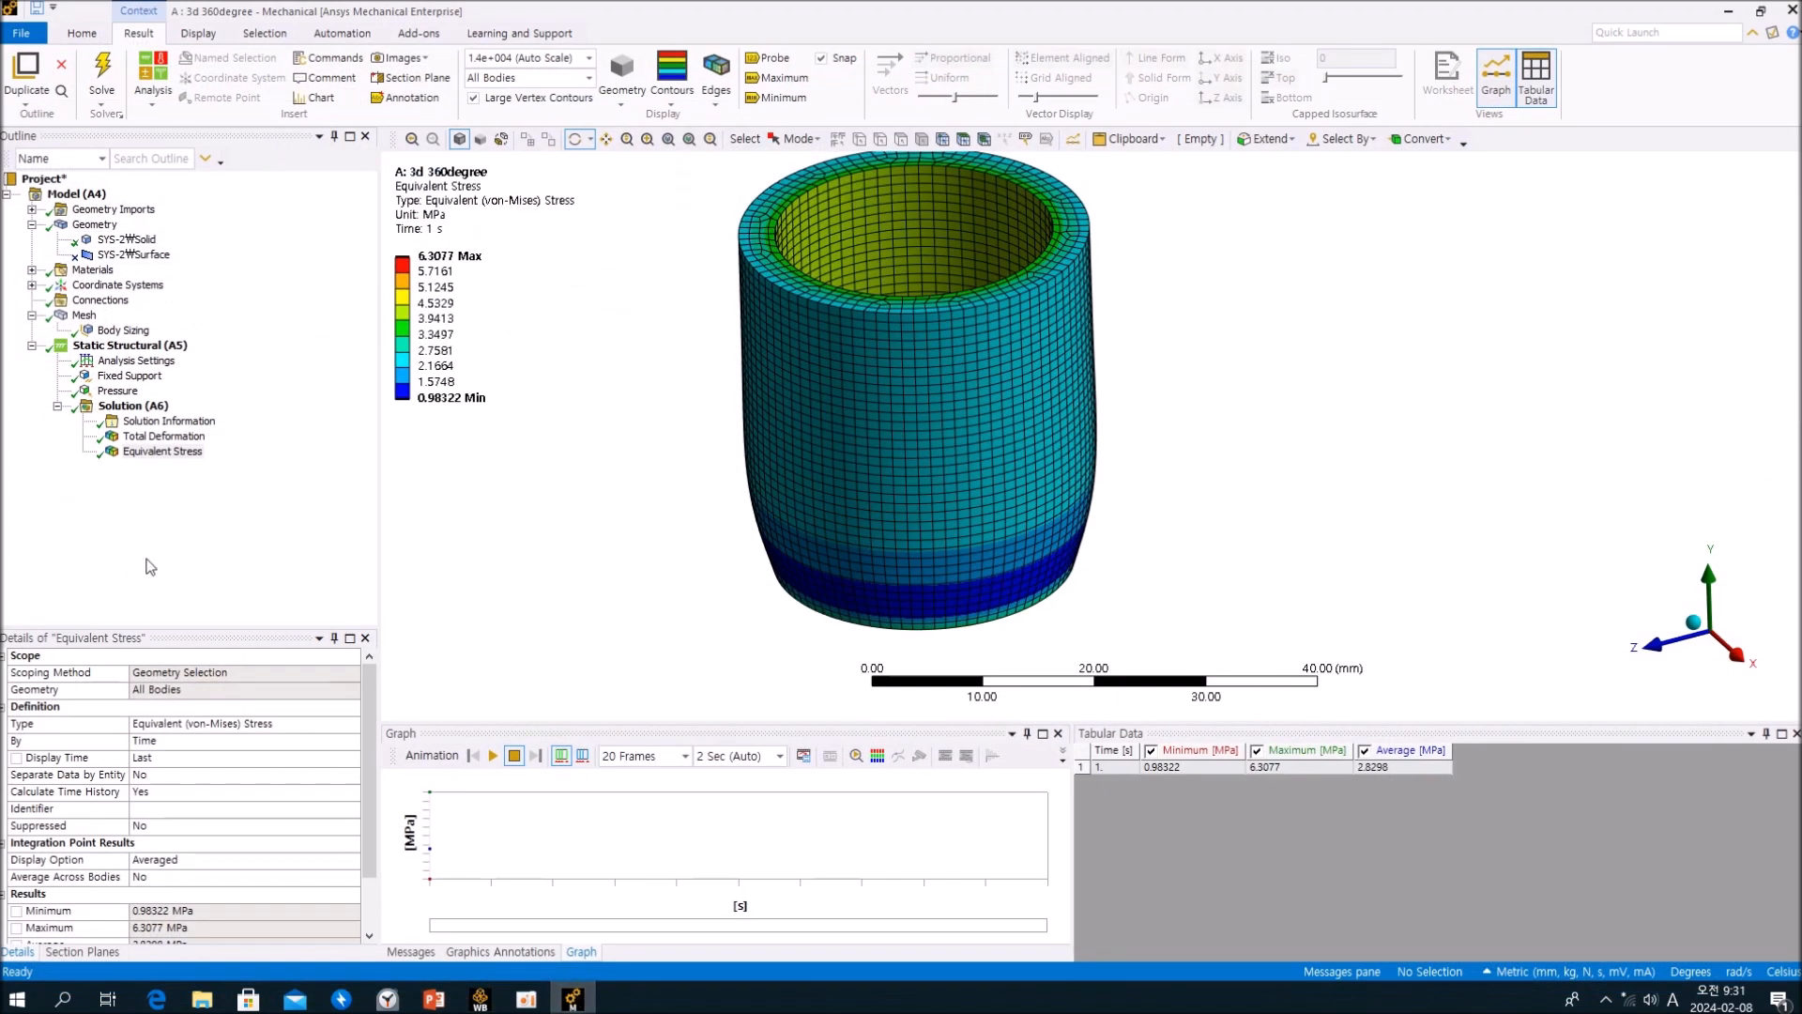
left_click(123, 333)
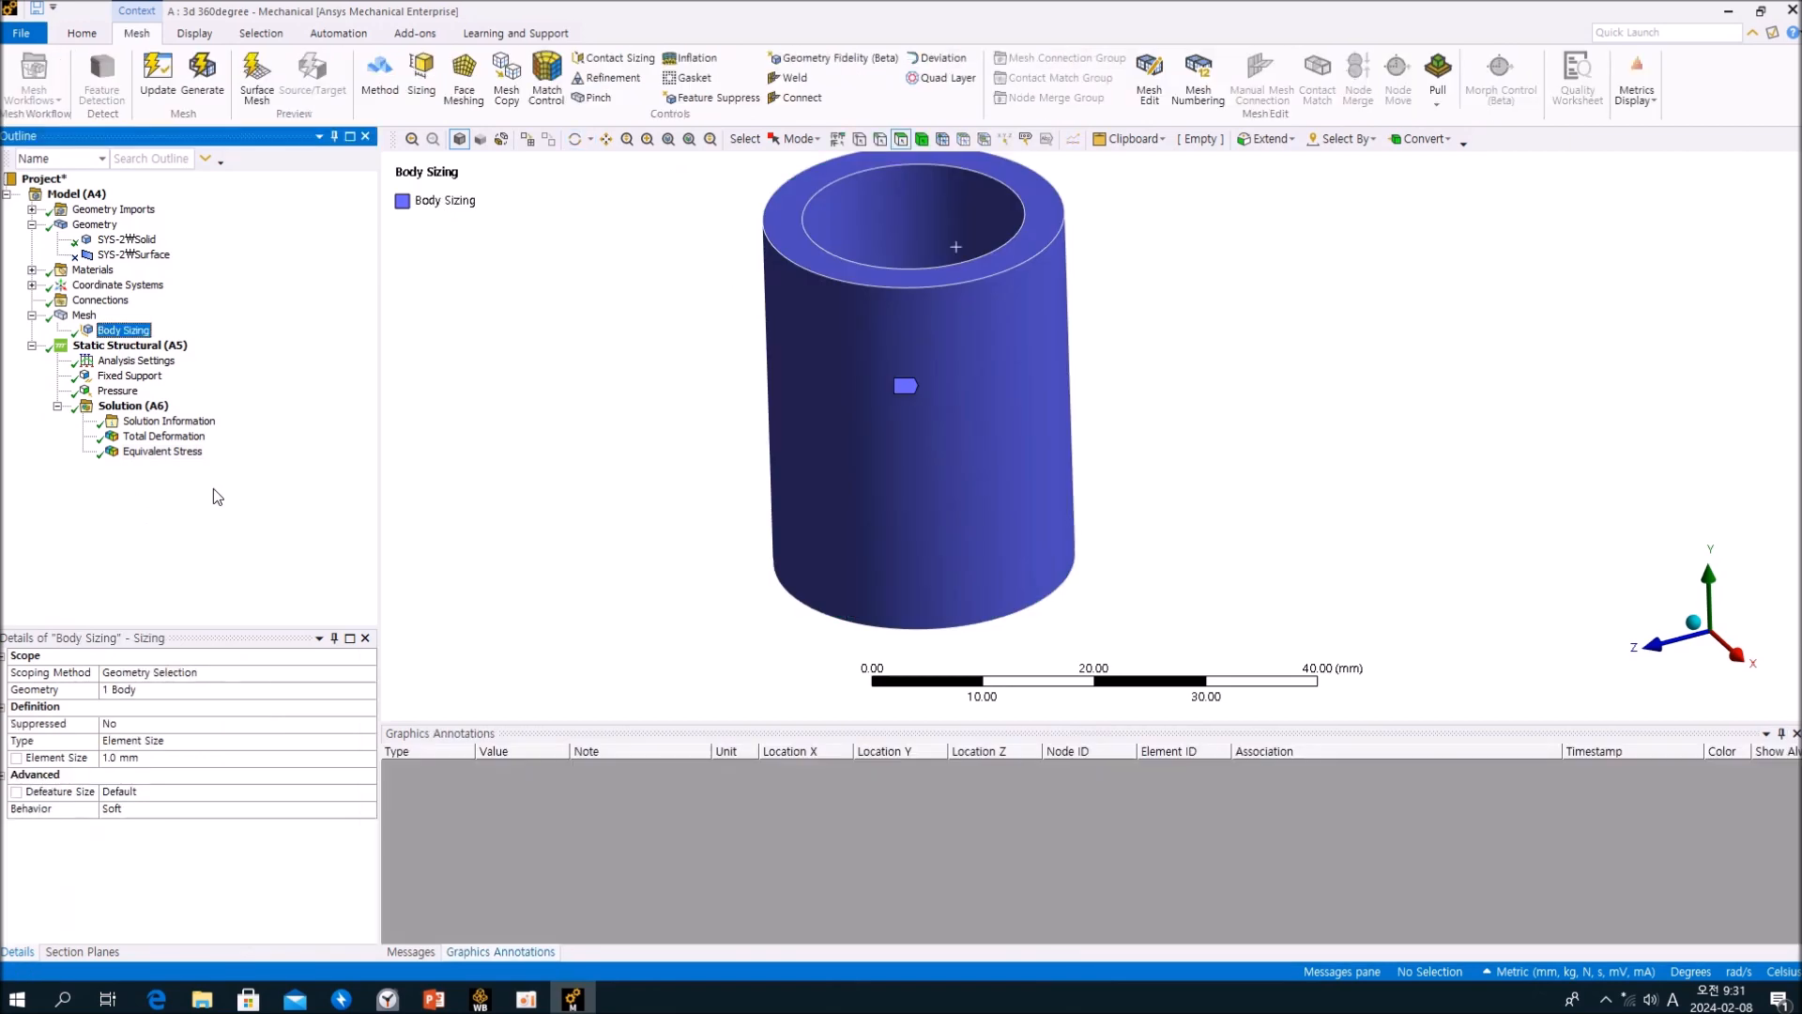
left_click(1728, 12)
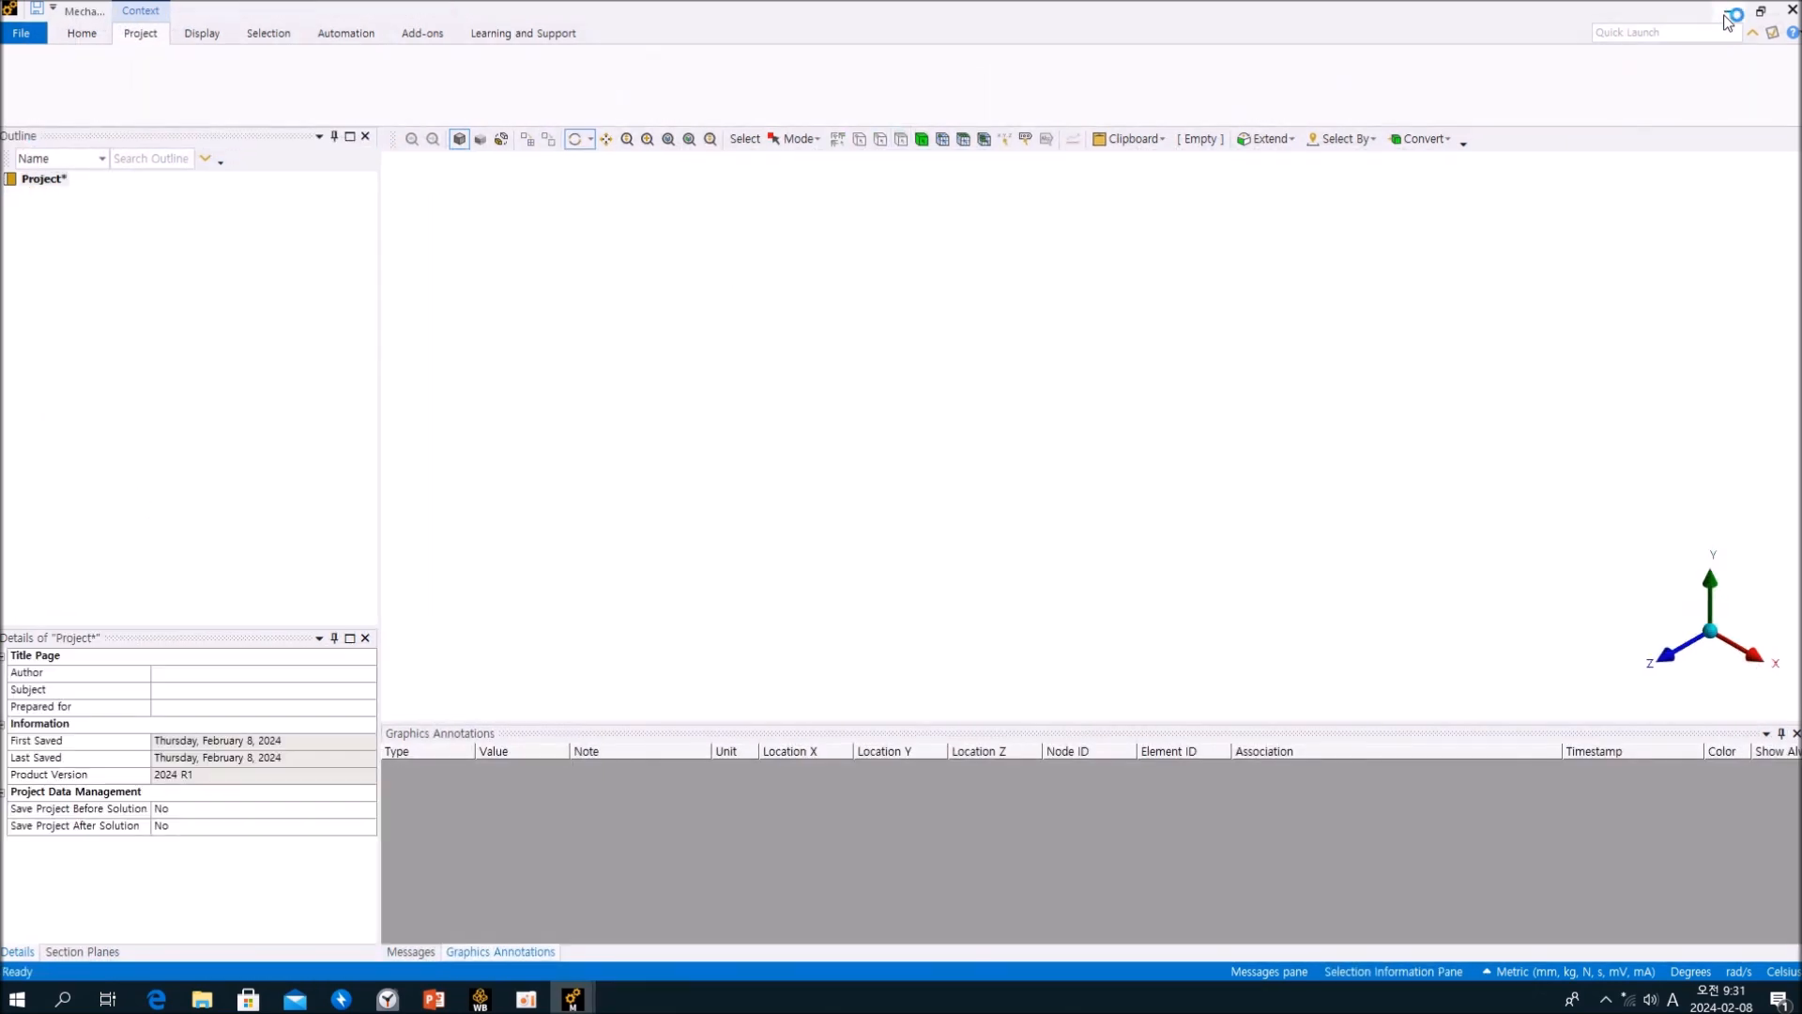
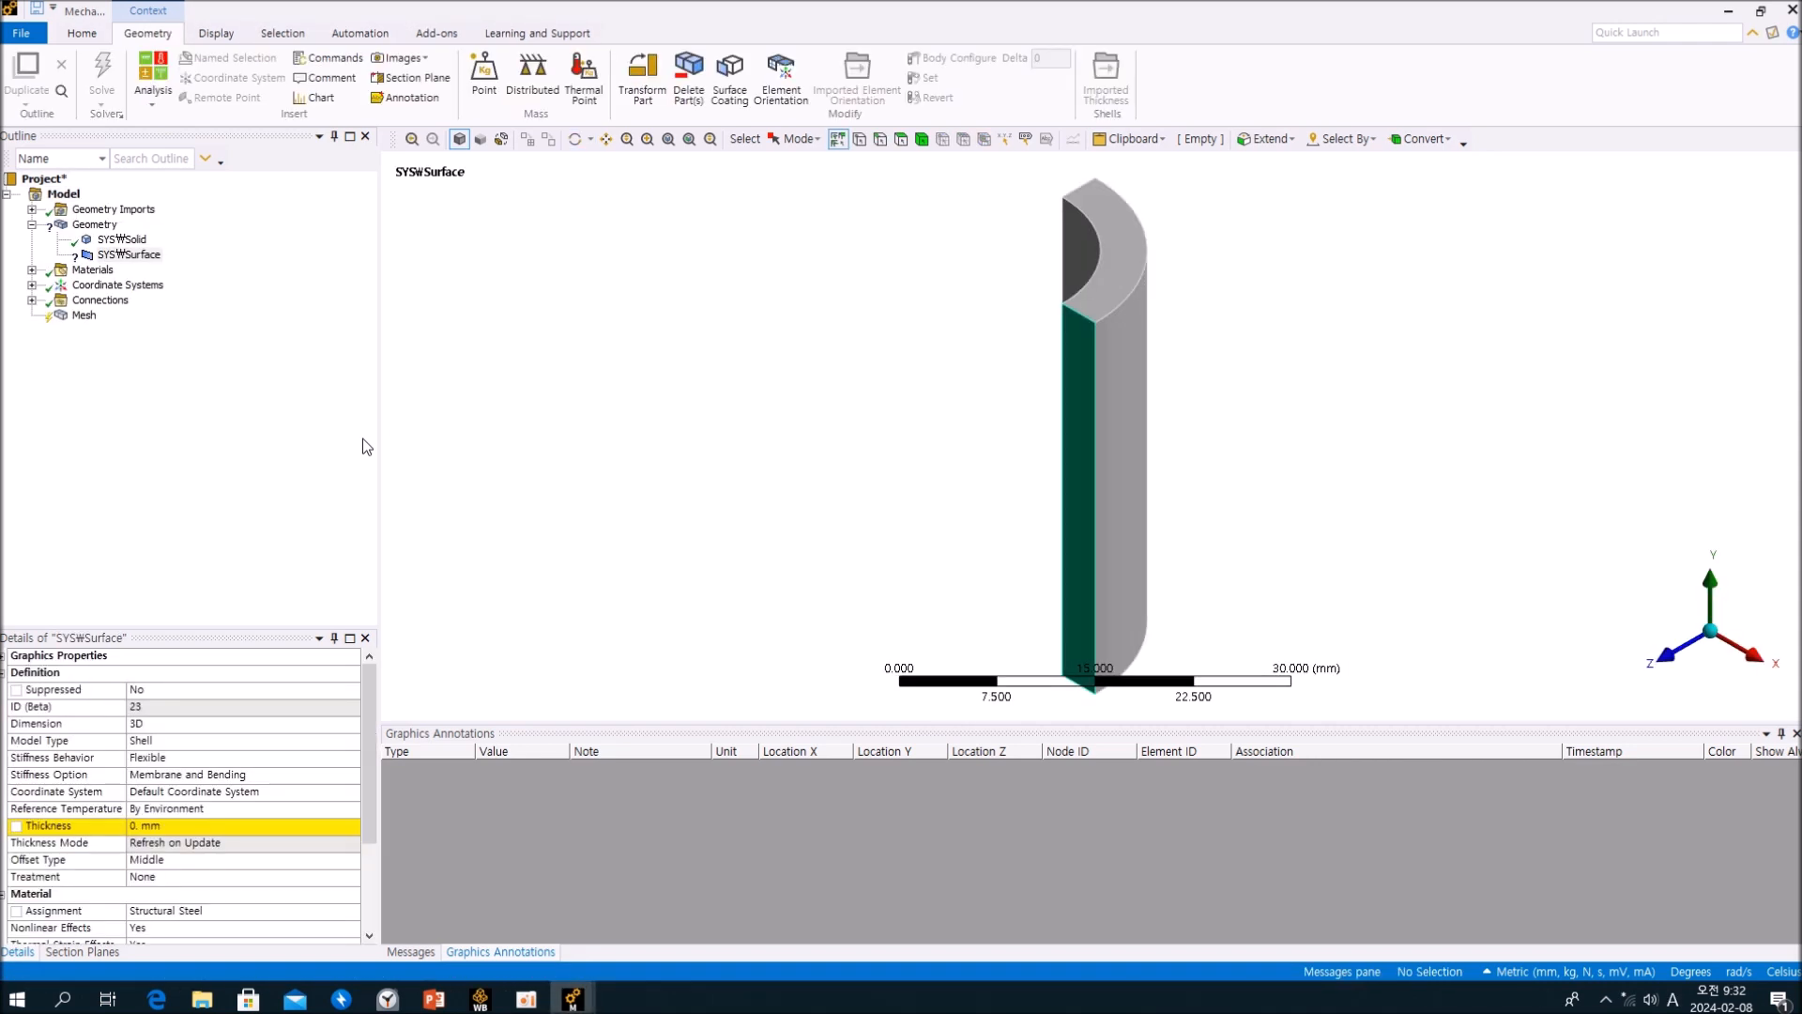
Suppress the surface body in the 90-degree model, keeping only the solid quarter cylinder.
left_click(138, 260)
right_click(139, 260)
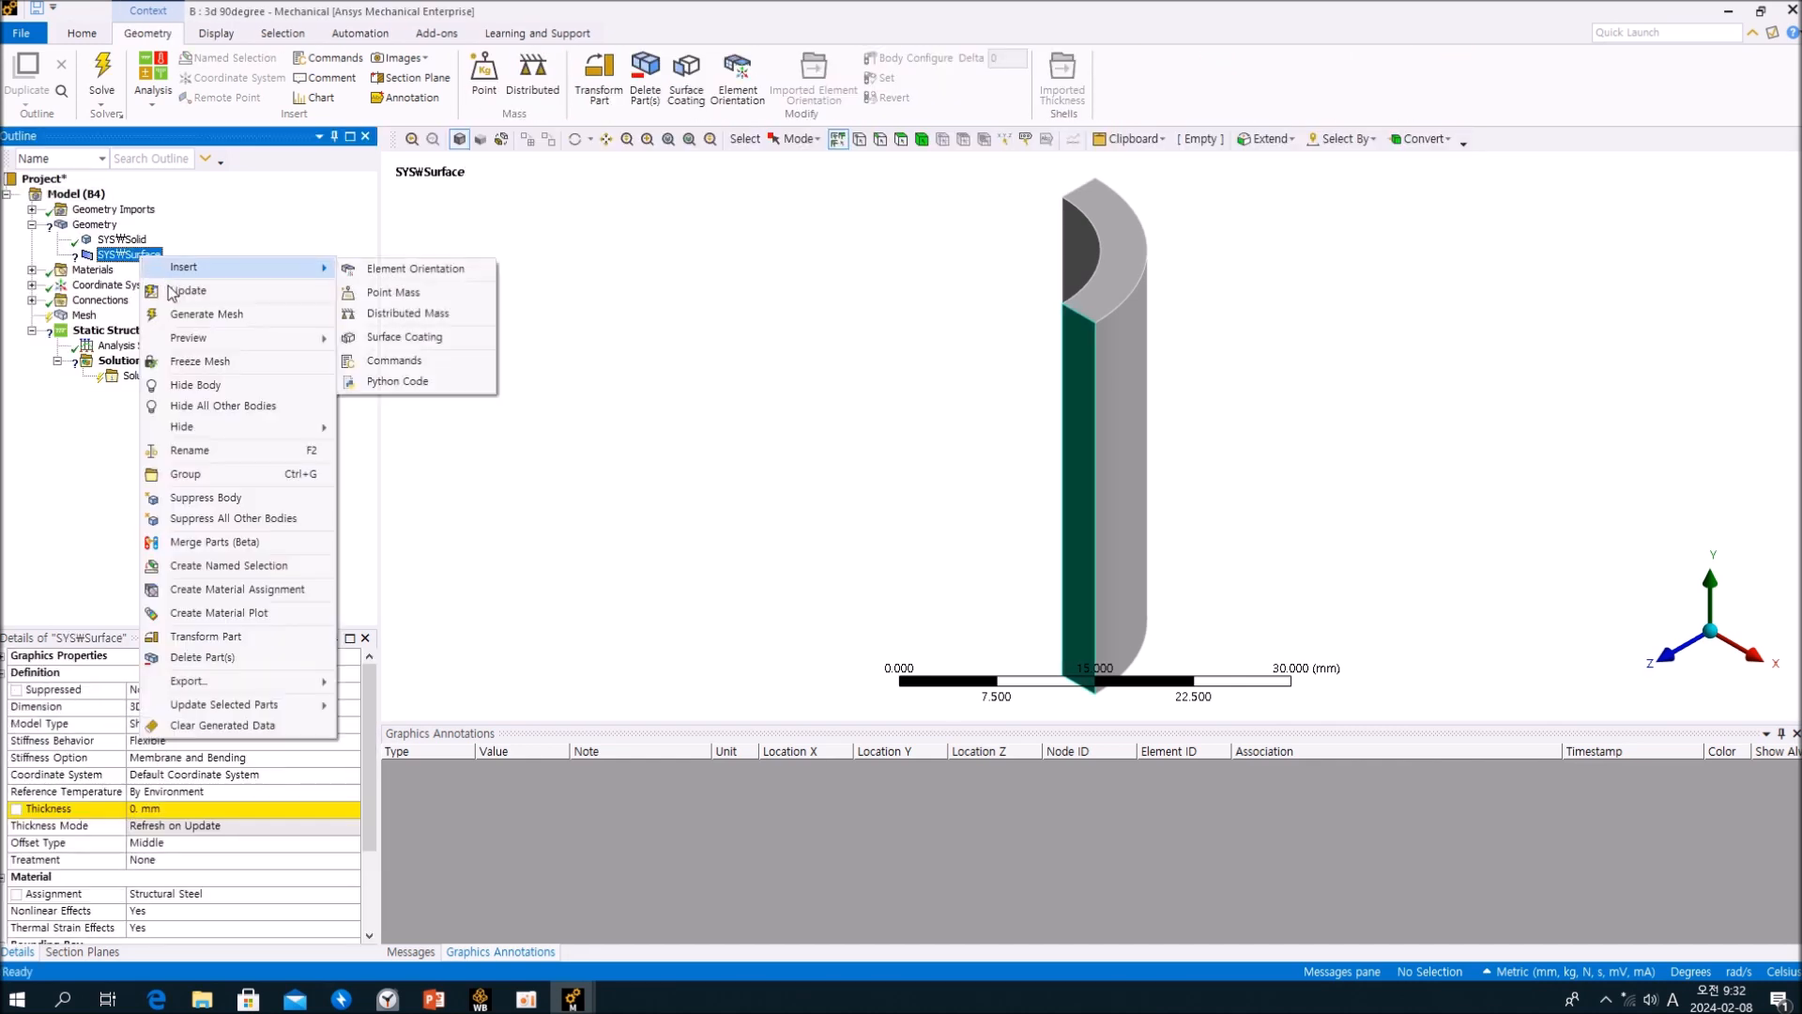
left_click(234, 500)
middle_click_drag(944, 572, 1014, 470)
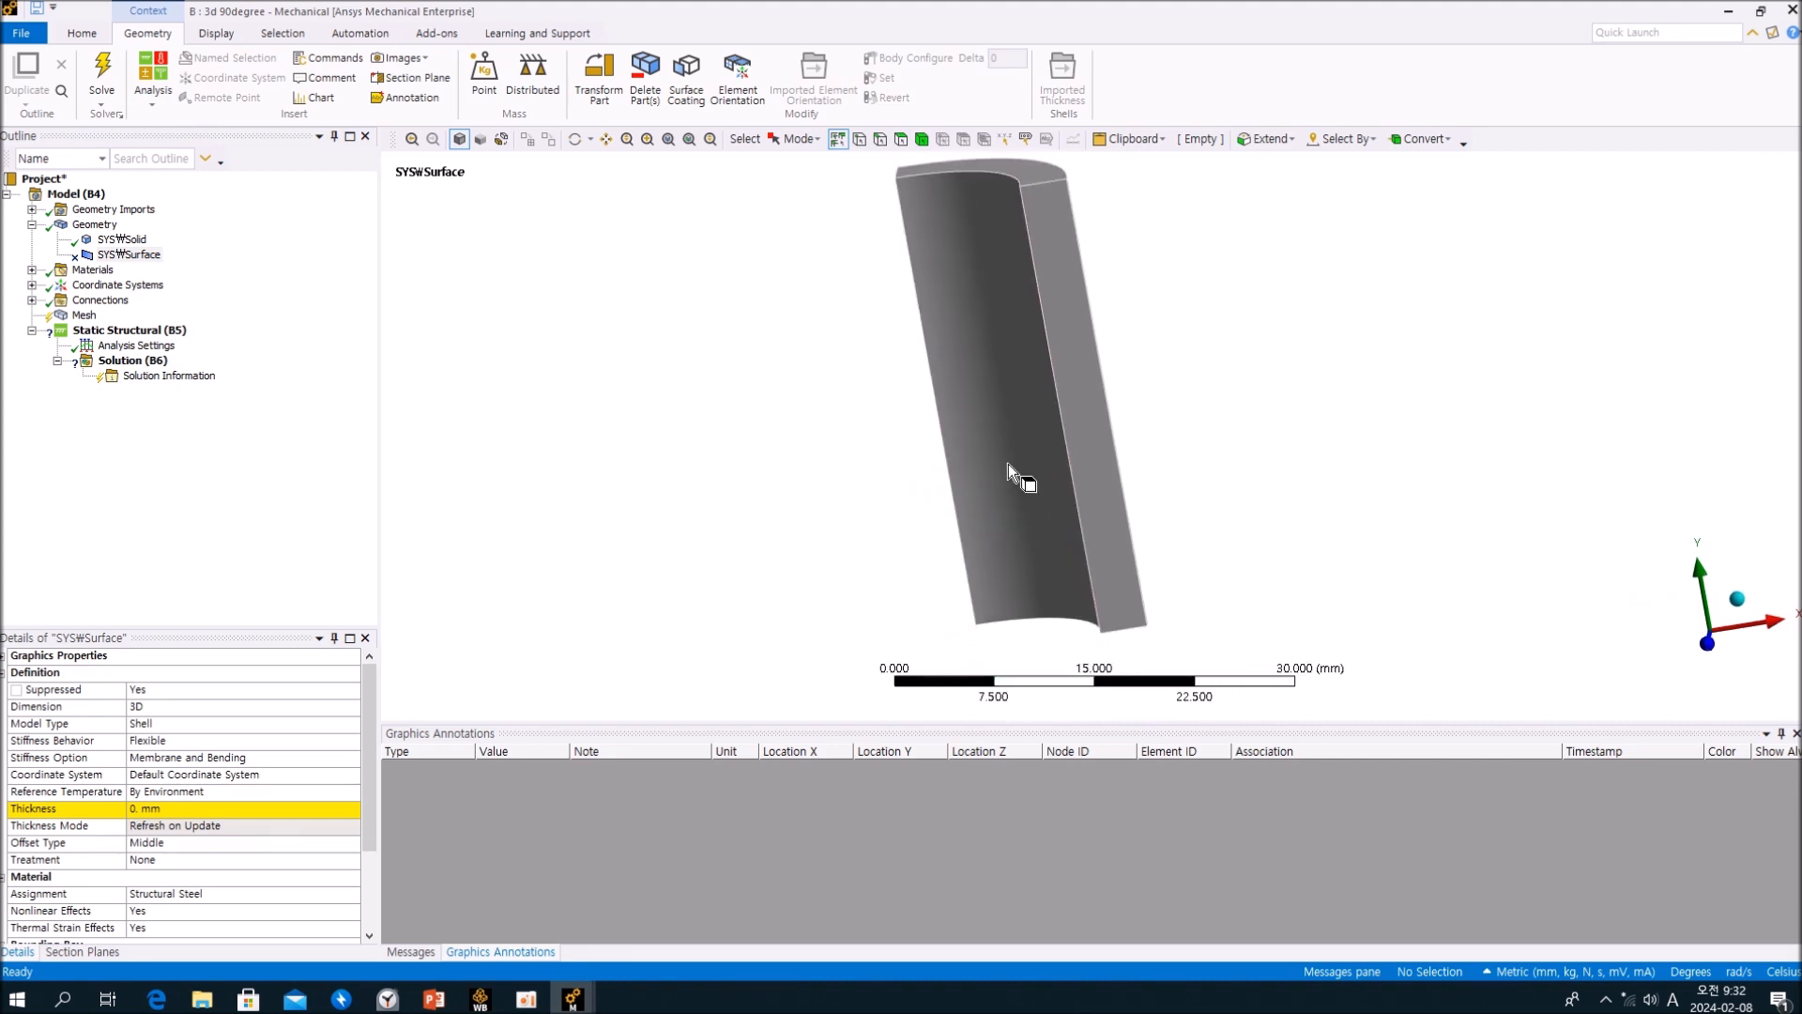
Show the global coordinate system and examine its axes relative to the quarter cylinder.
left_click(32, 285)
left_click(155, 299)
middle_click_drag(704, 353, 1120, 505)
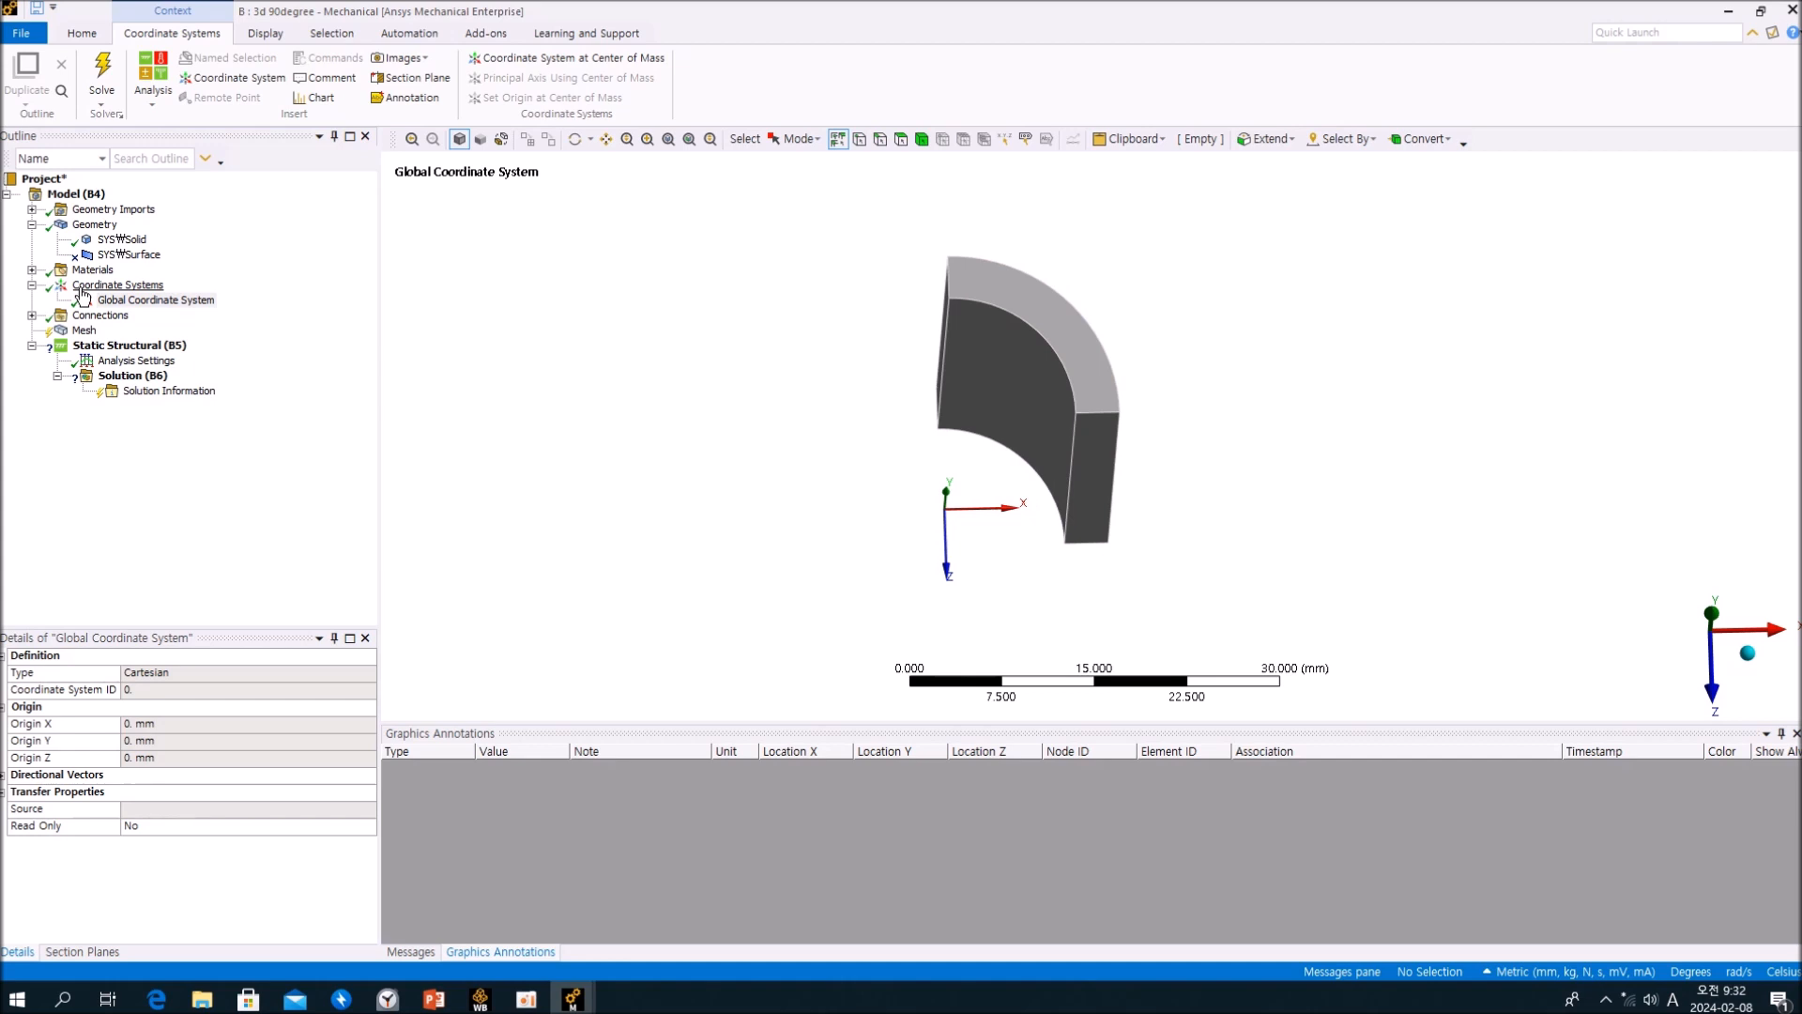
Add a Symmetry object to the model and scope a new symmetry region to the quarter cylinder's cut face at the +X end.
left_click(94, 225)
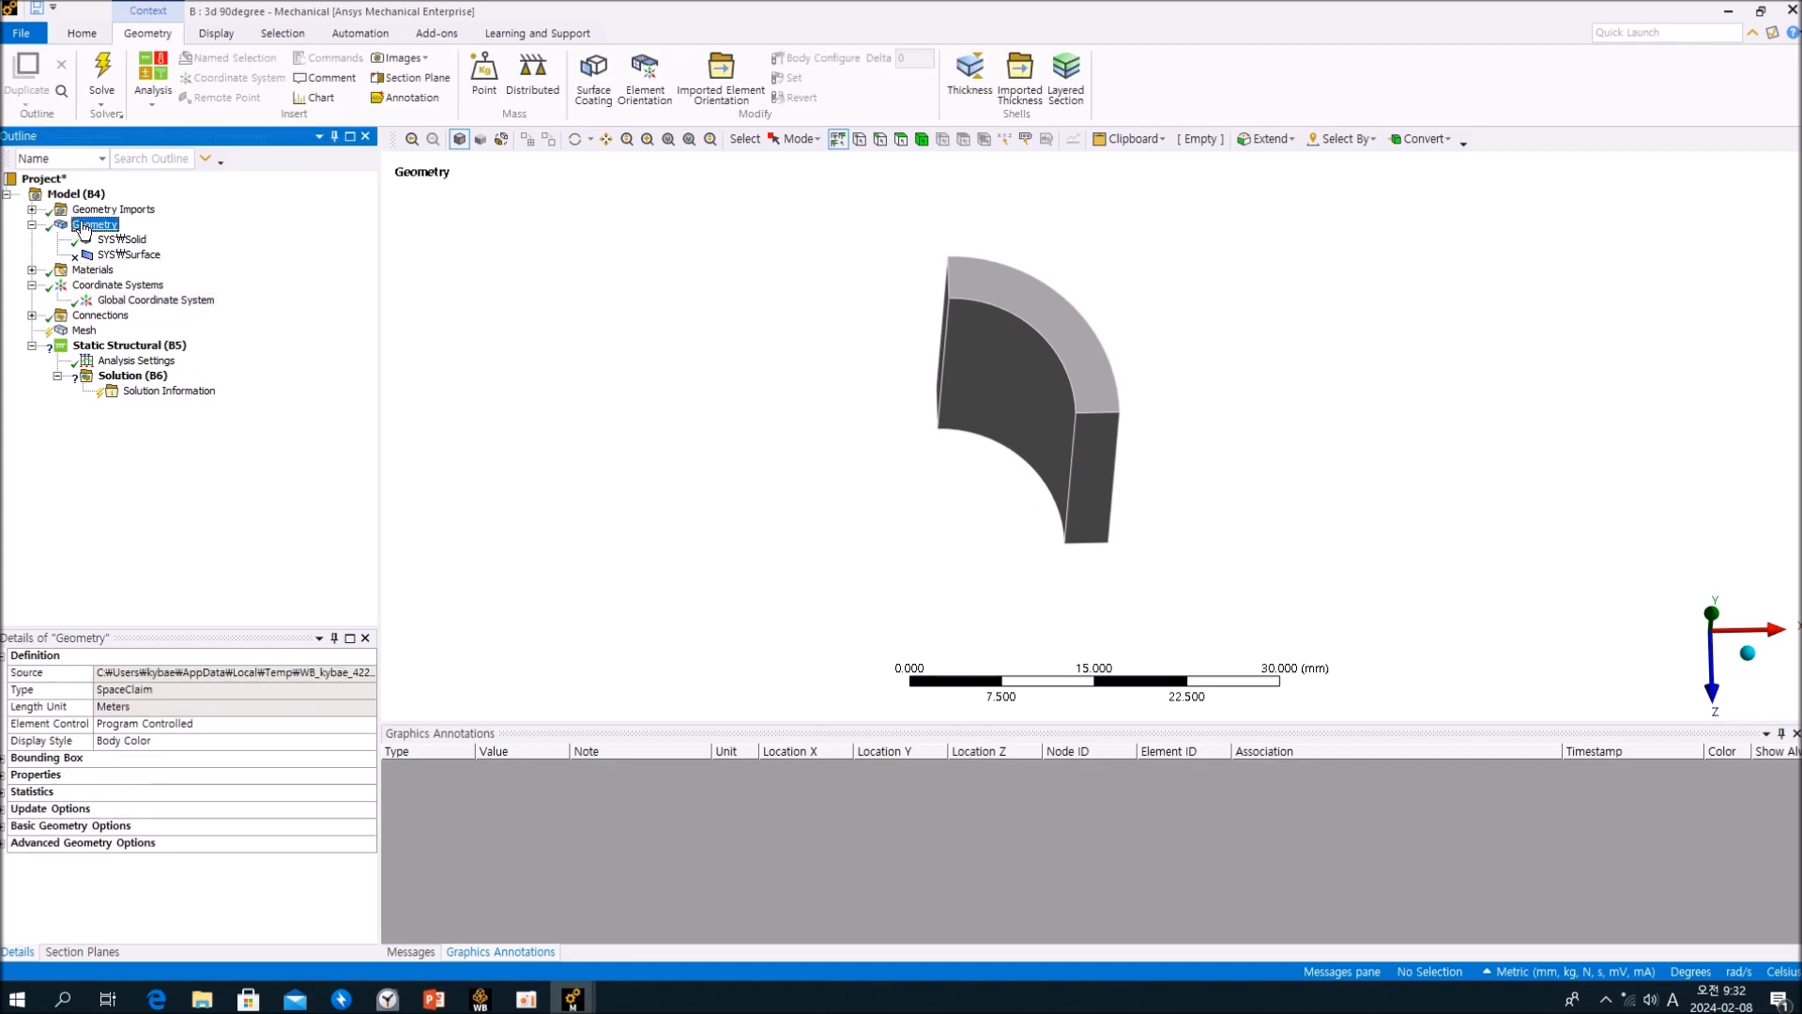
left_click(77, 194)
middle_click_drag(744, 450, 833, 390)
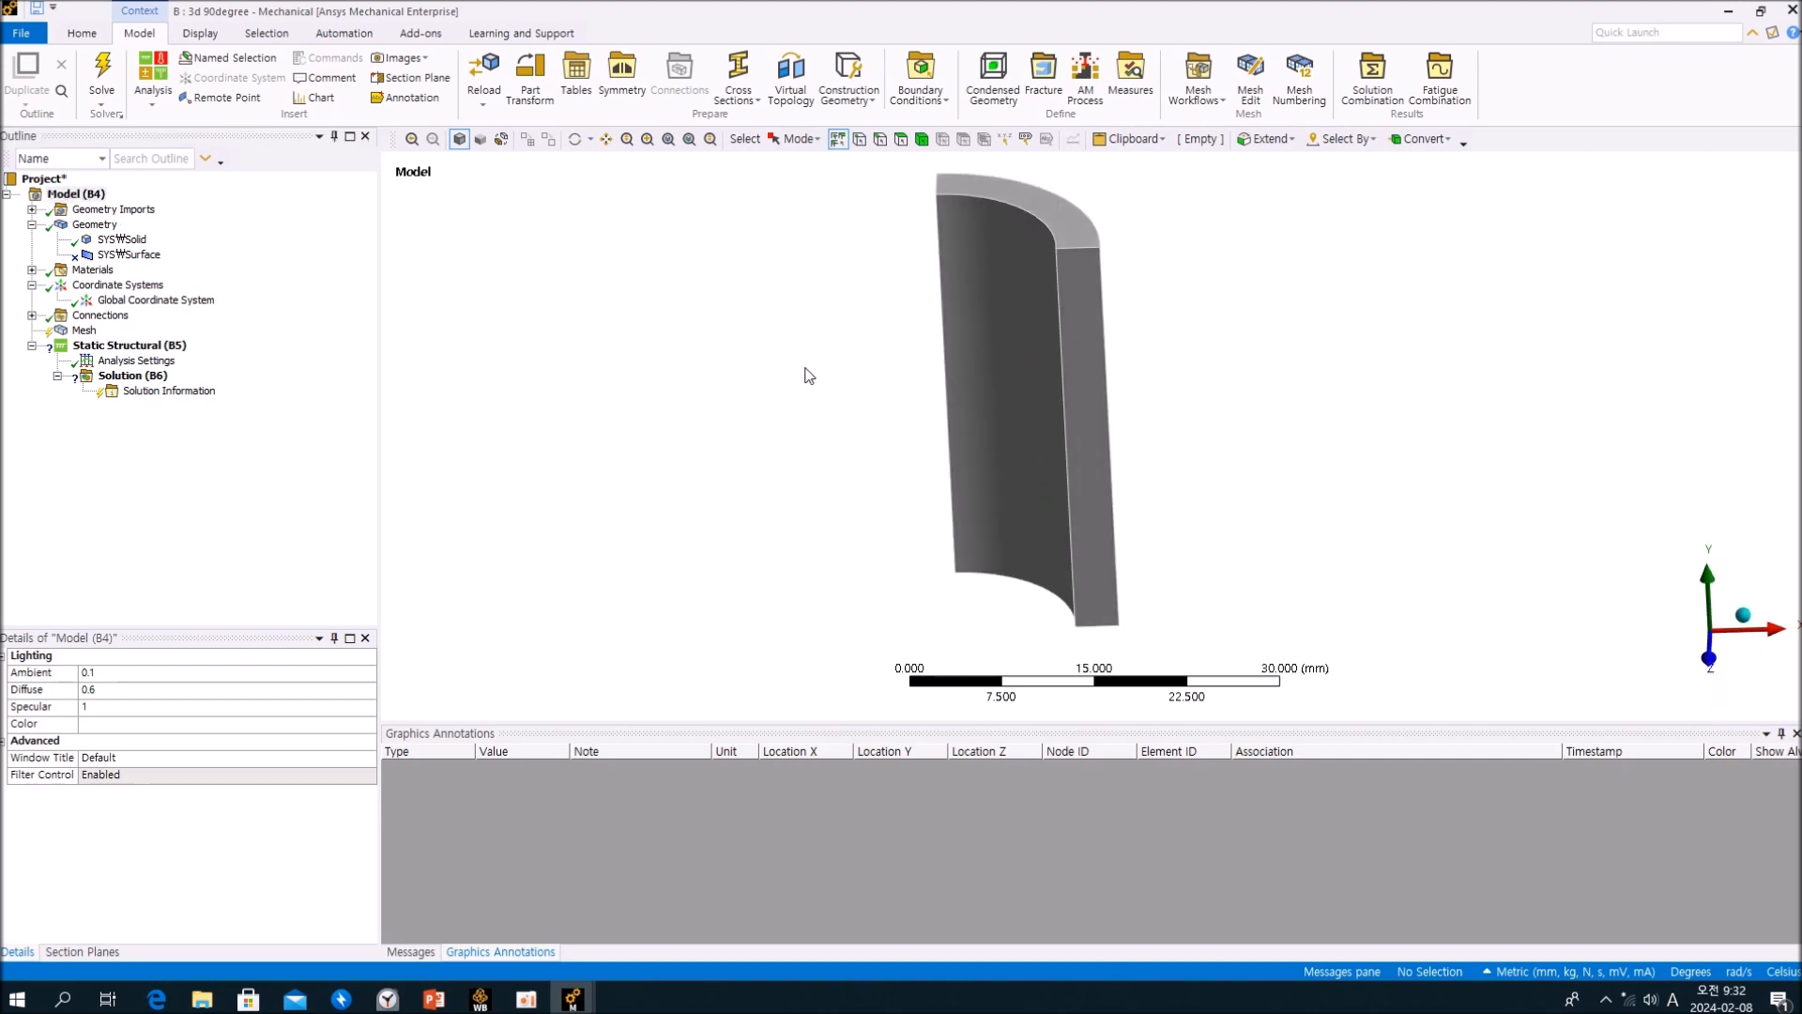
left_click(622, 80)
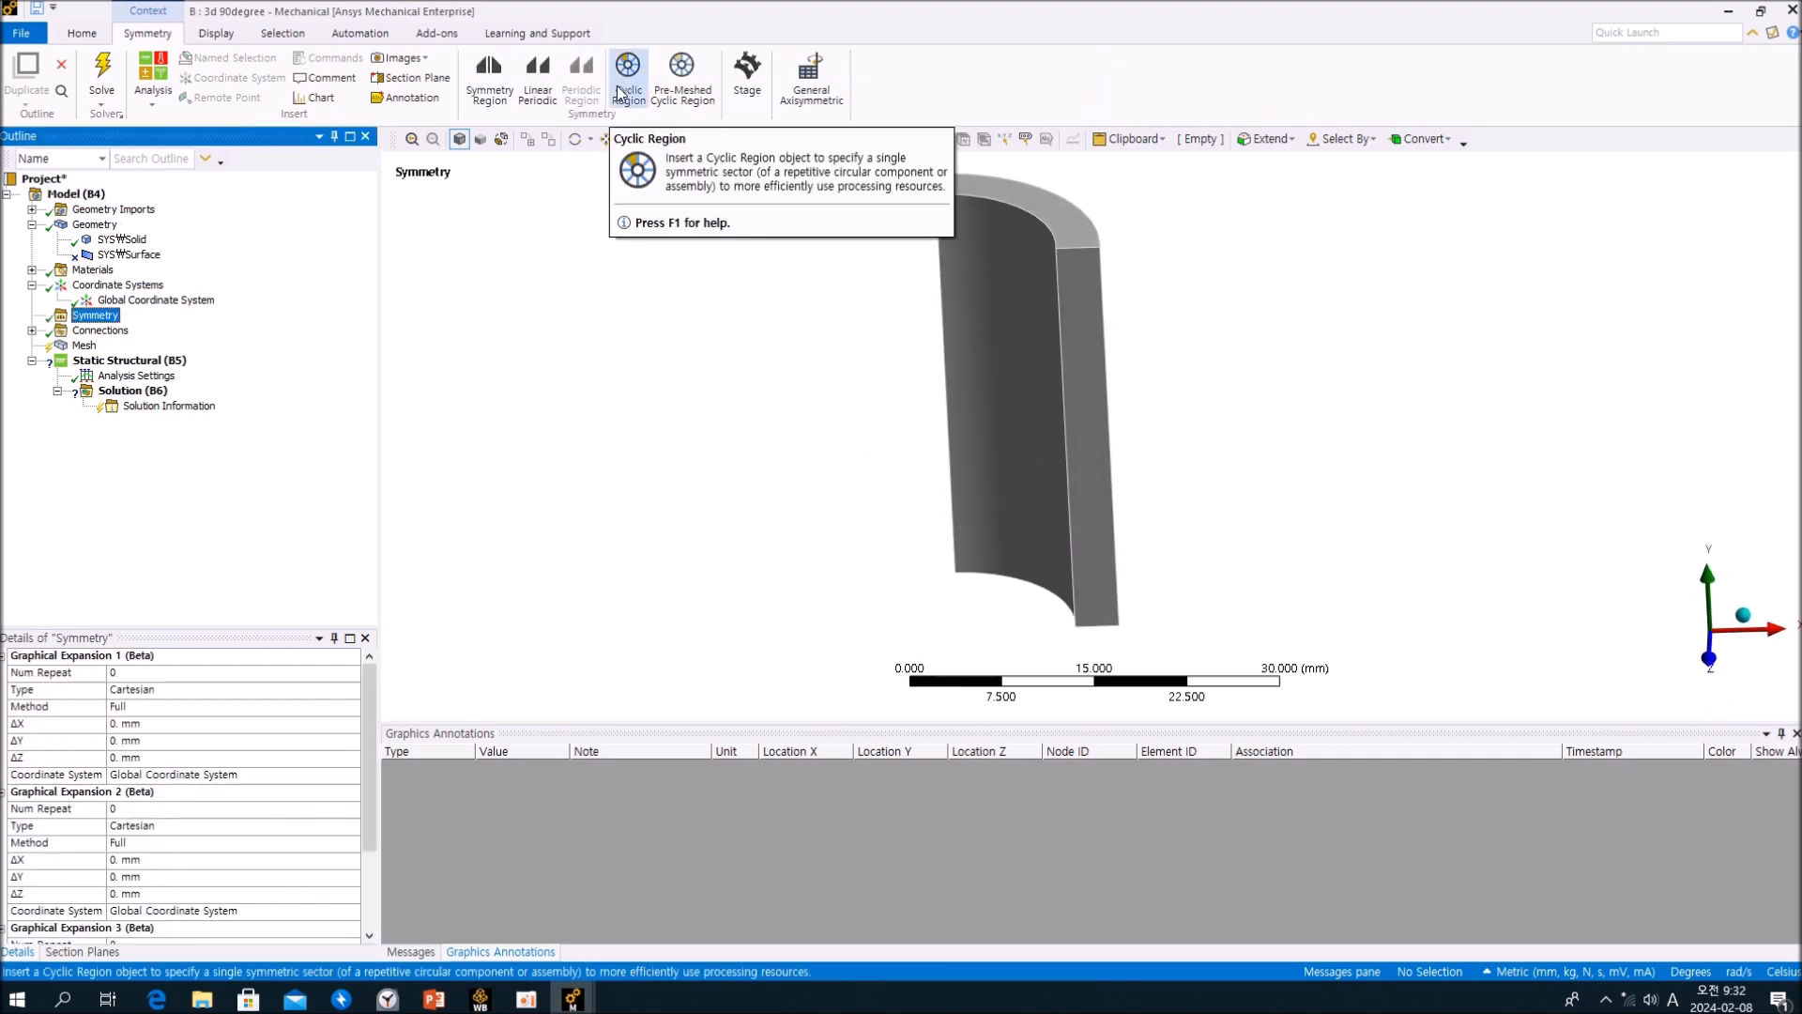
left_click(494, 103)
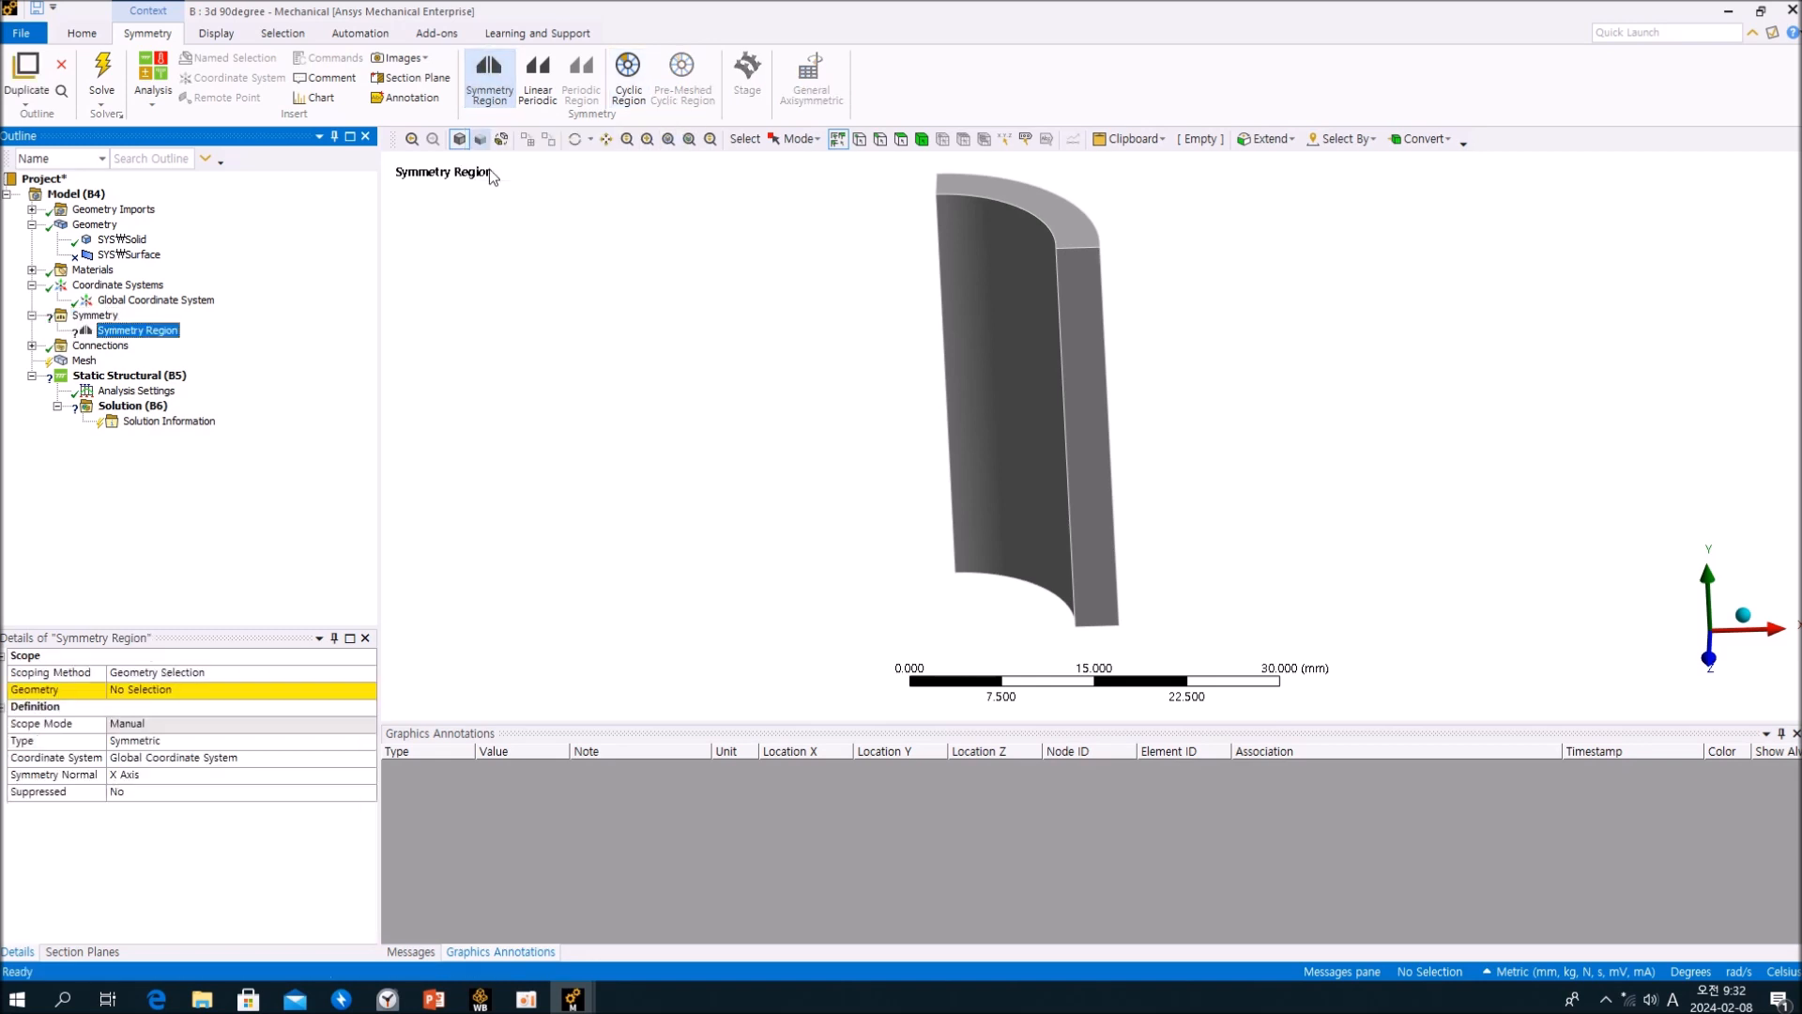
left_click(1087, 424)
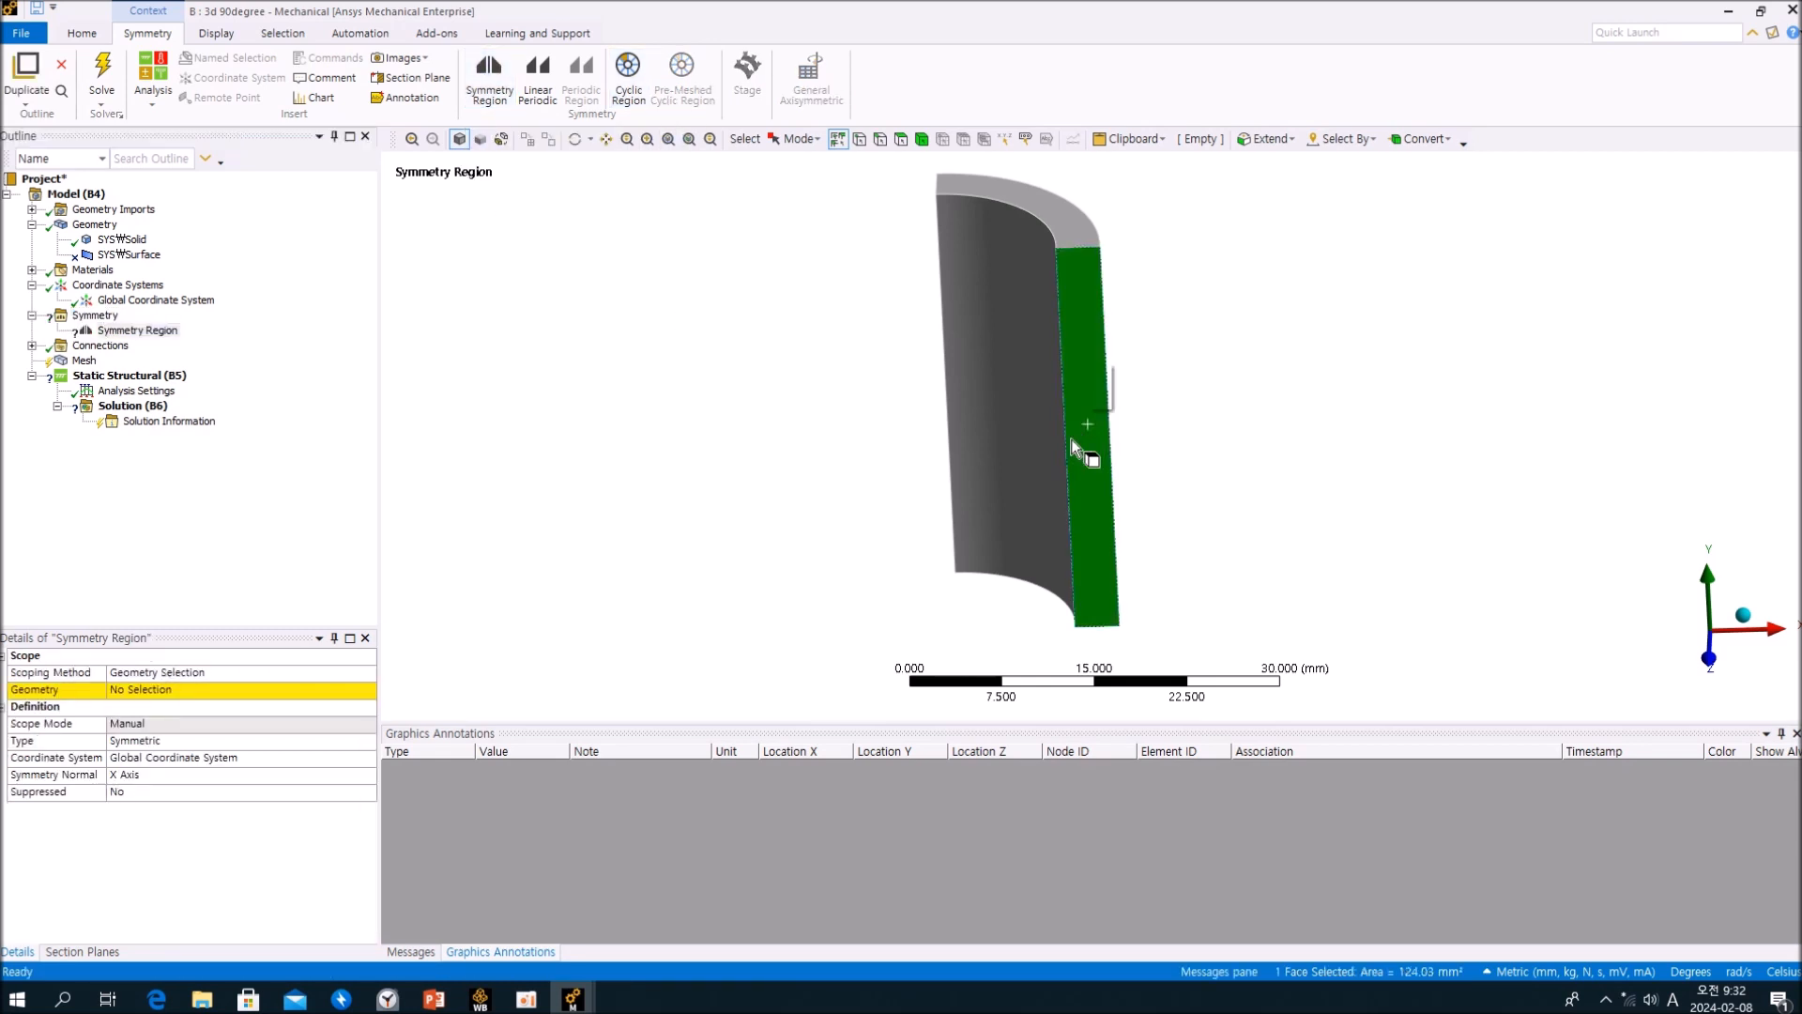
left_click(139, 691)
left_click(139, 695)
Set the first symmetry region's symmetry normal to the Z axis.
middle_click_drag(877, 512, 1304, 560)
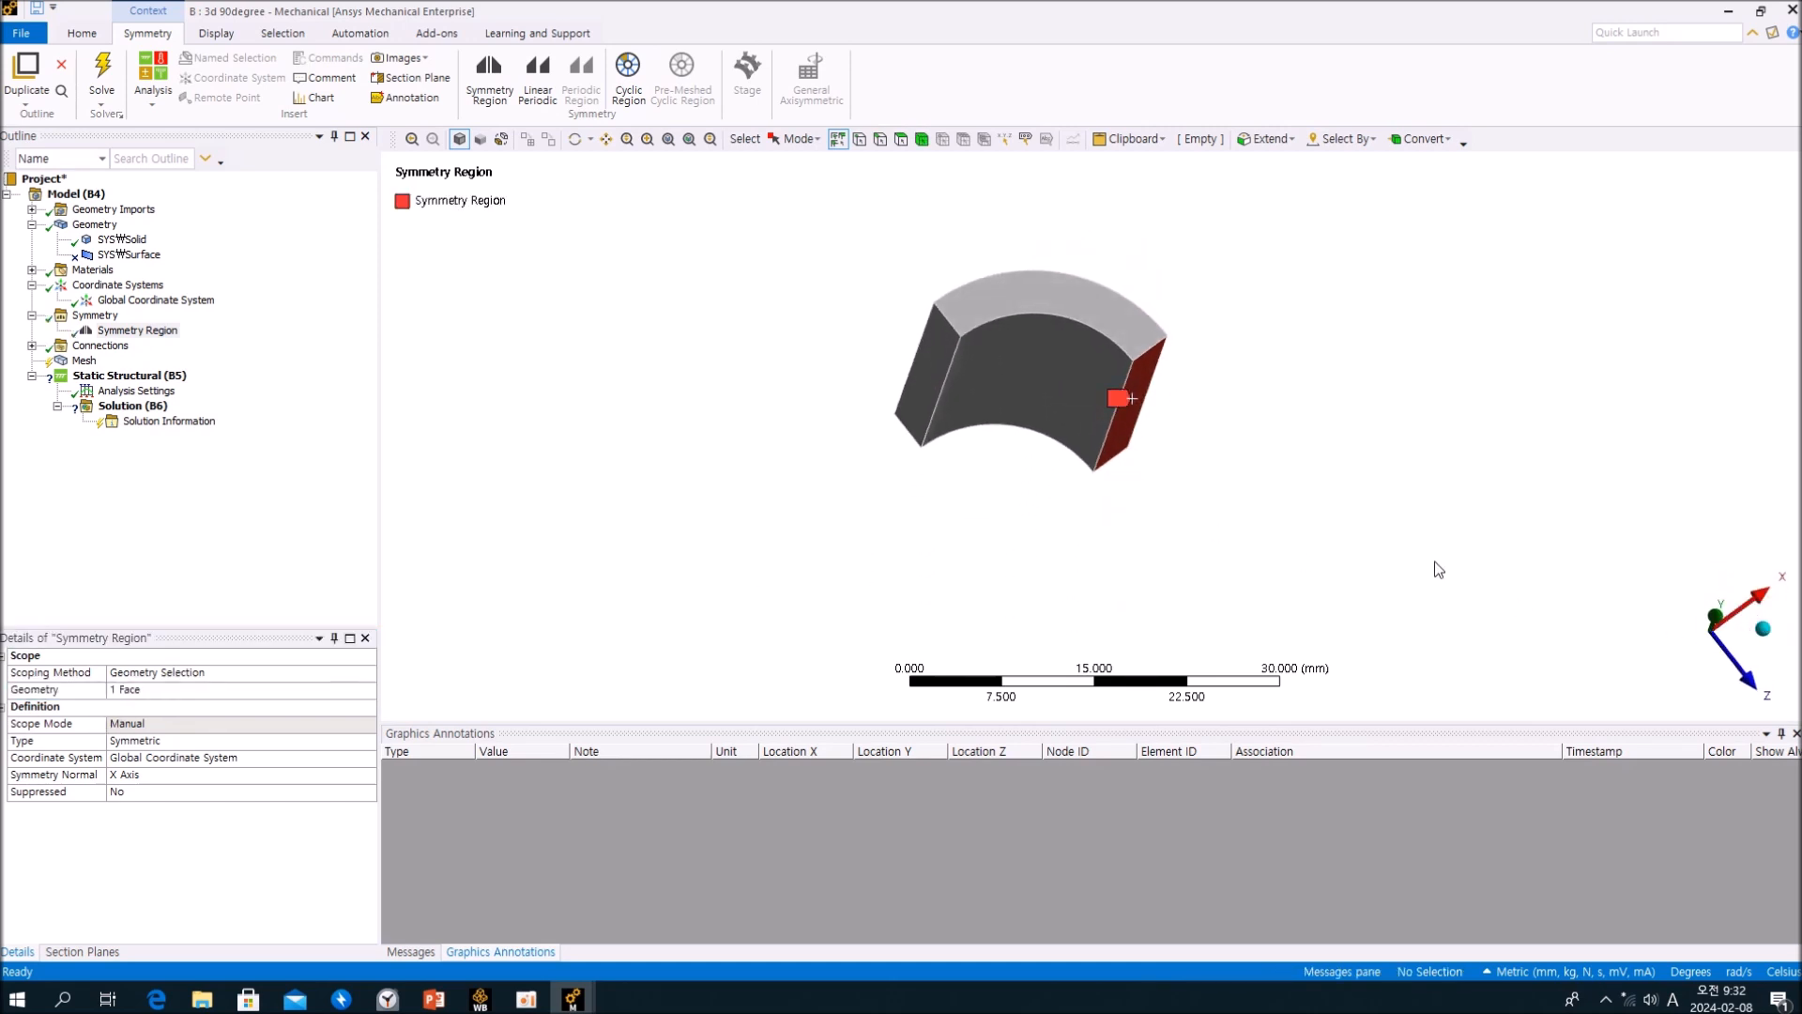
middle_click_drag(1414, 502, 1498, 528, "ctrl")
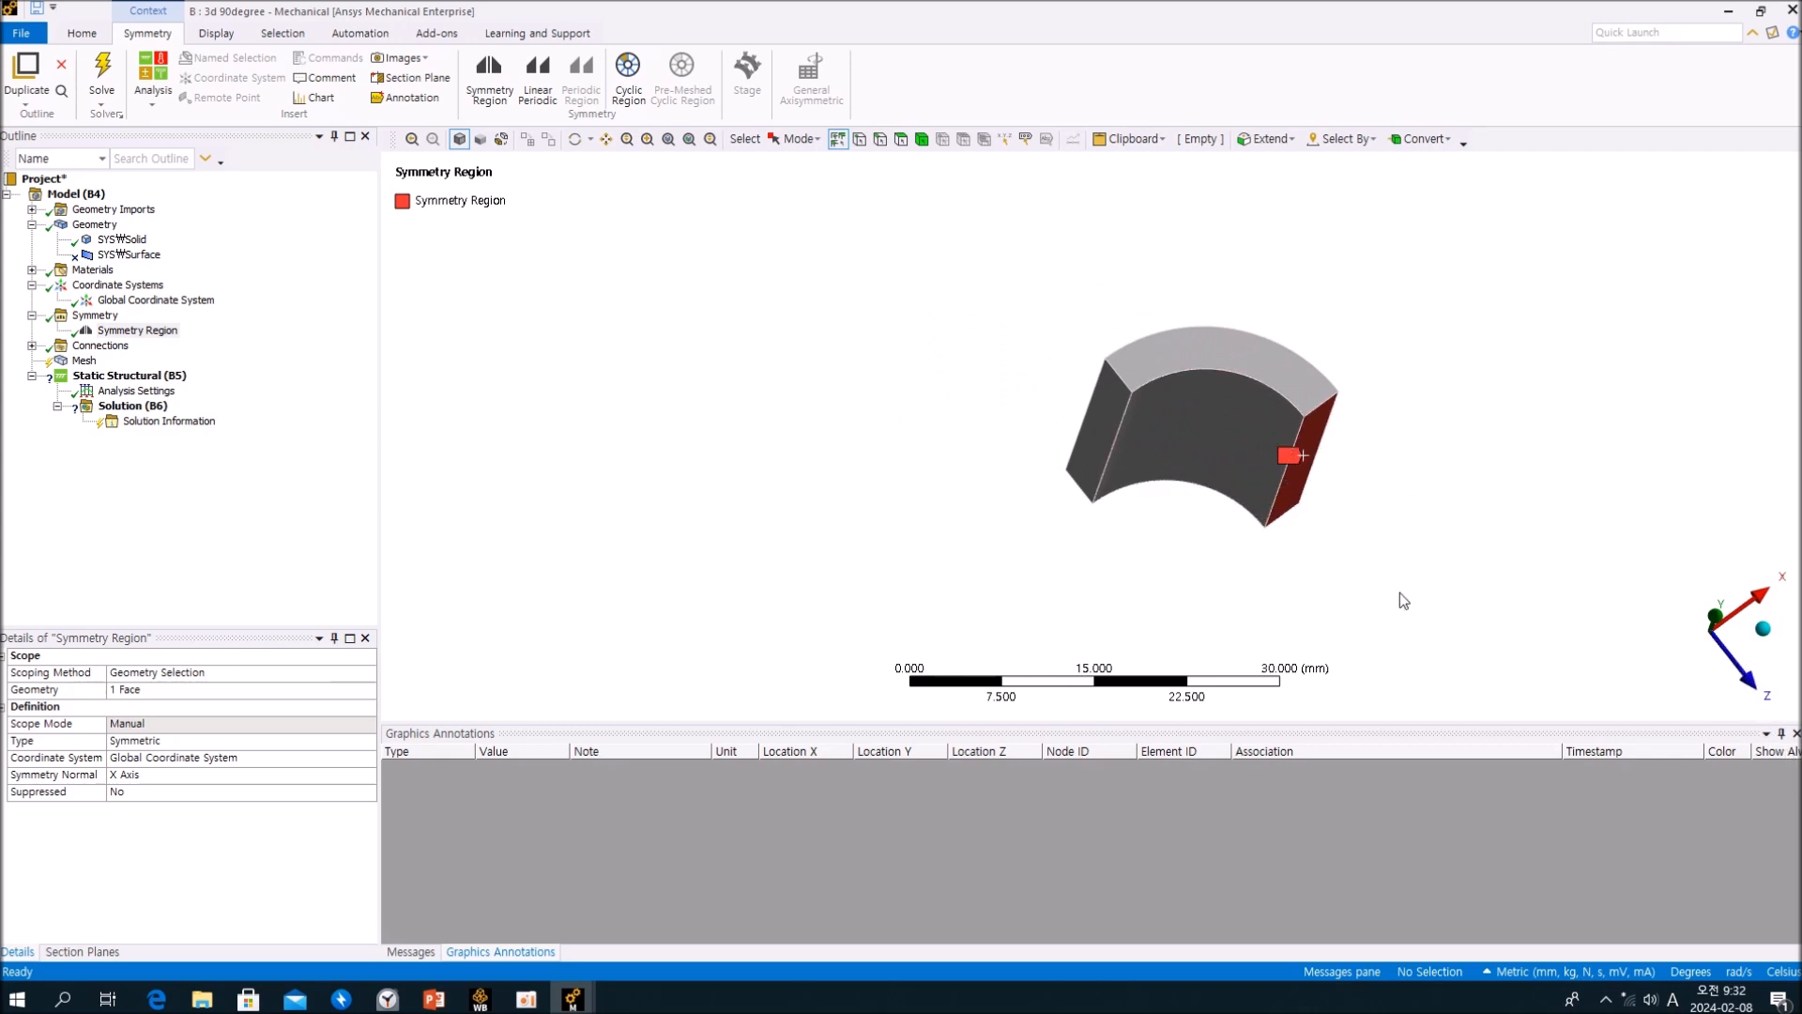
middle_click_drag(1399, 545, 1380, 527)
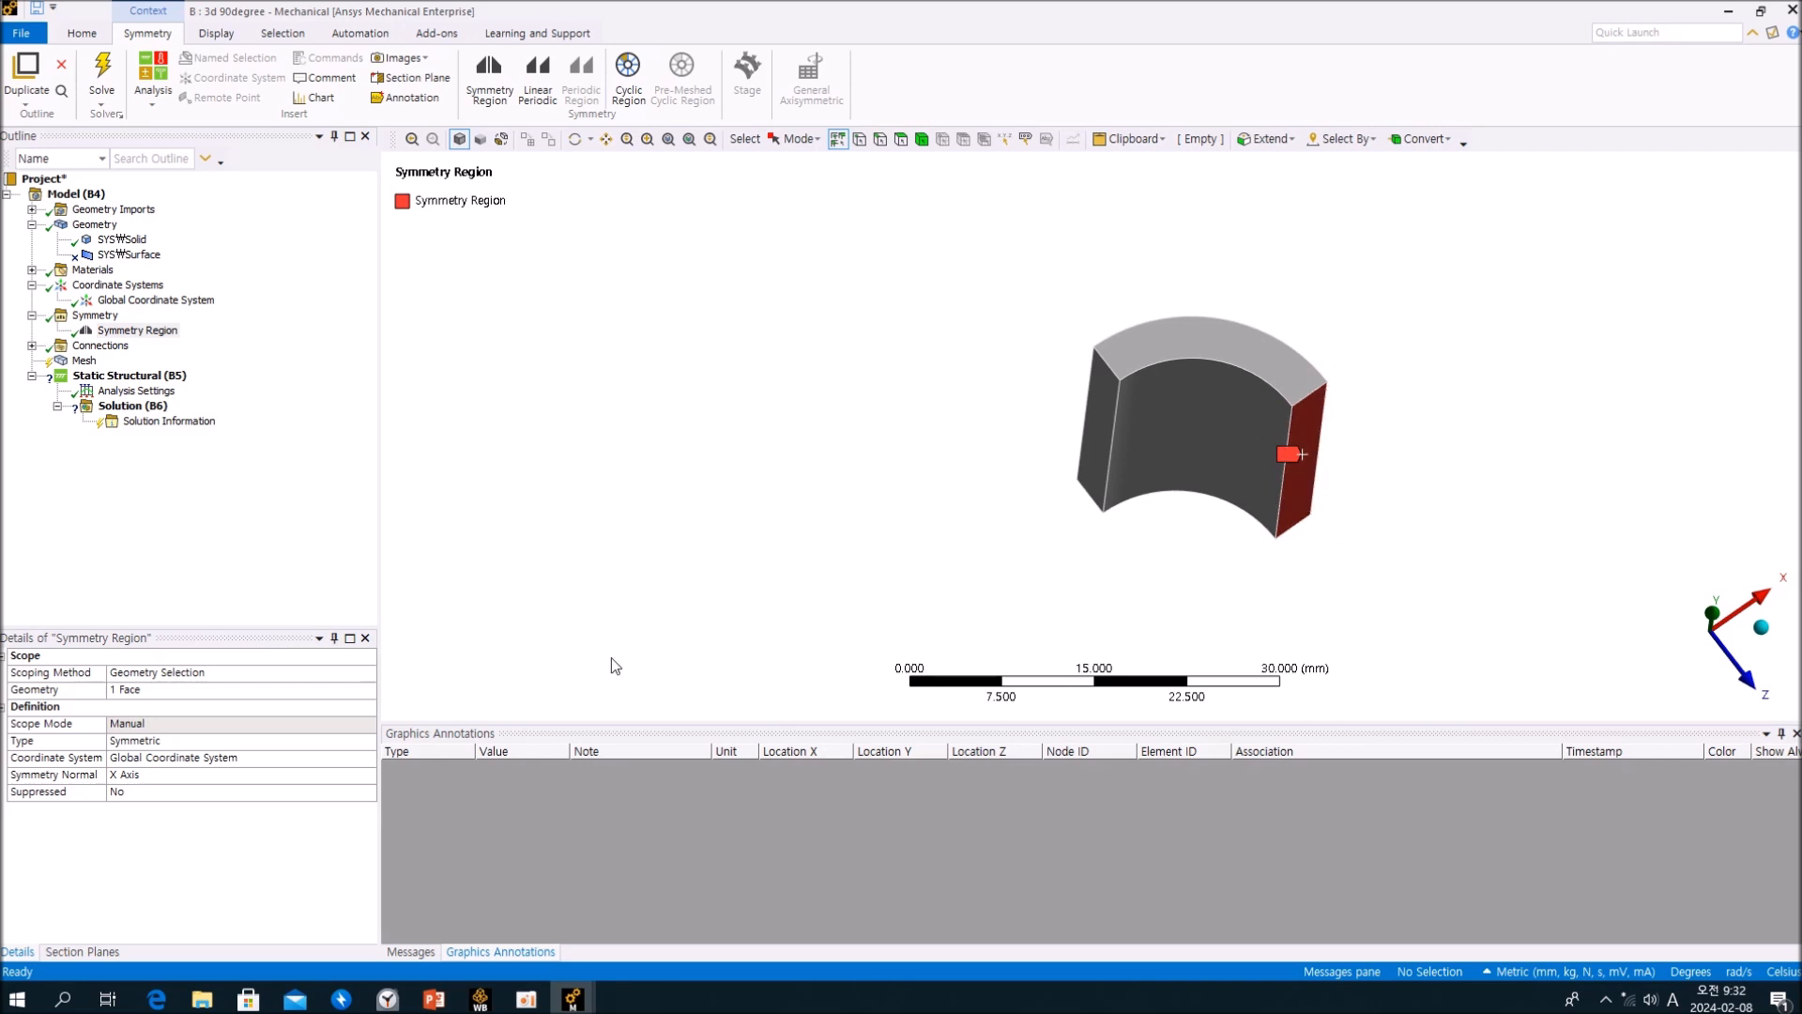
left_click(374, 779)
left_click(368, 776)
left_click(278, 816)
Add a second symmetry region on the quarter cylinder's other cut face, with the X axis as symmetry normal.
middle_click_drag(1305, 542, 1338, 497)
left_click(1099, 410)
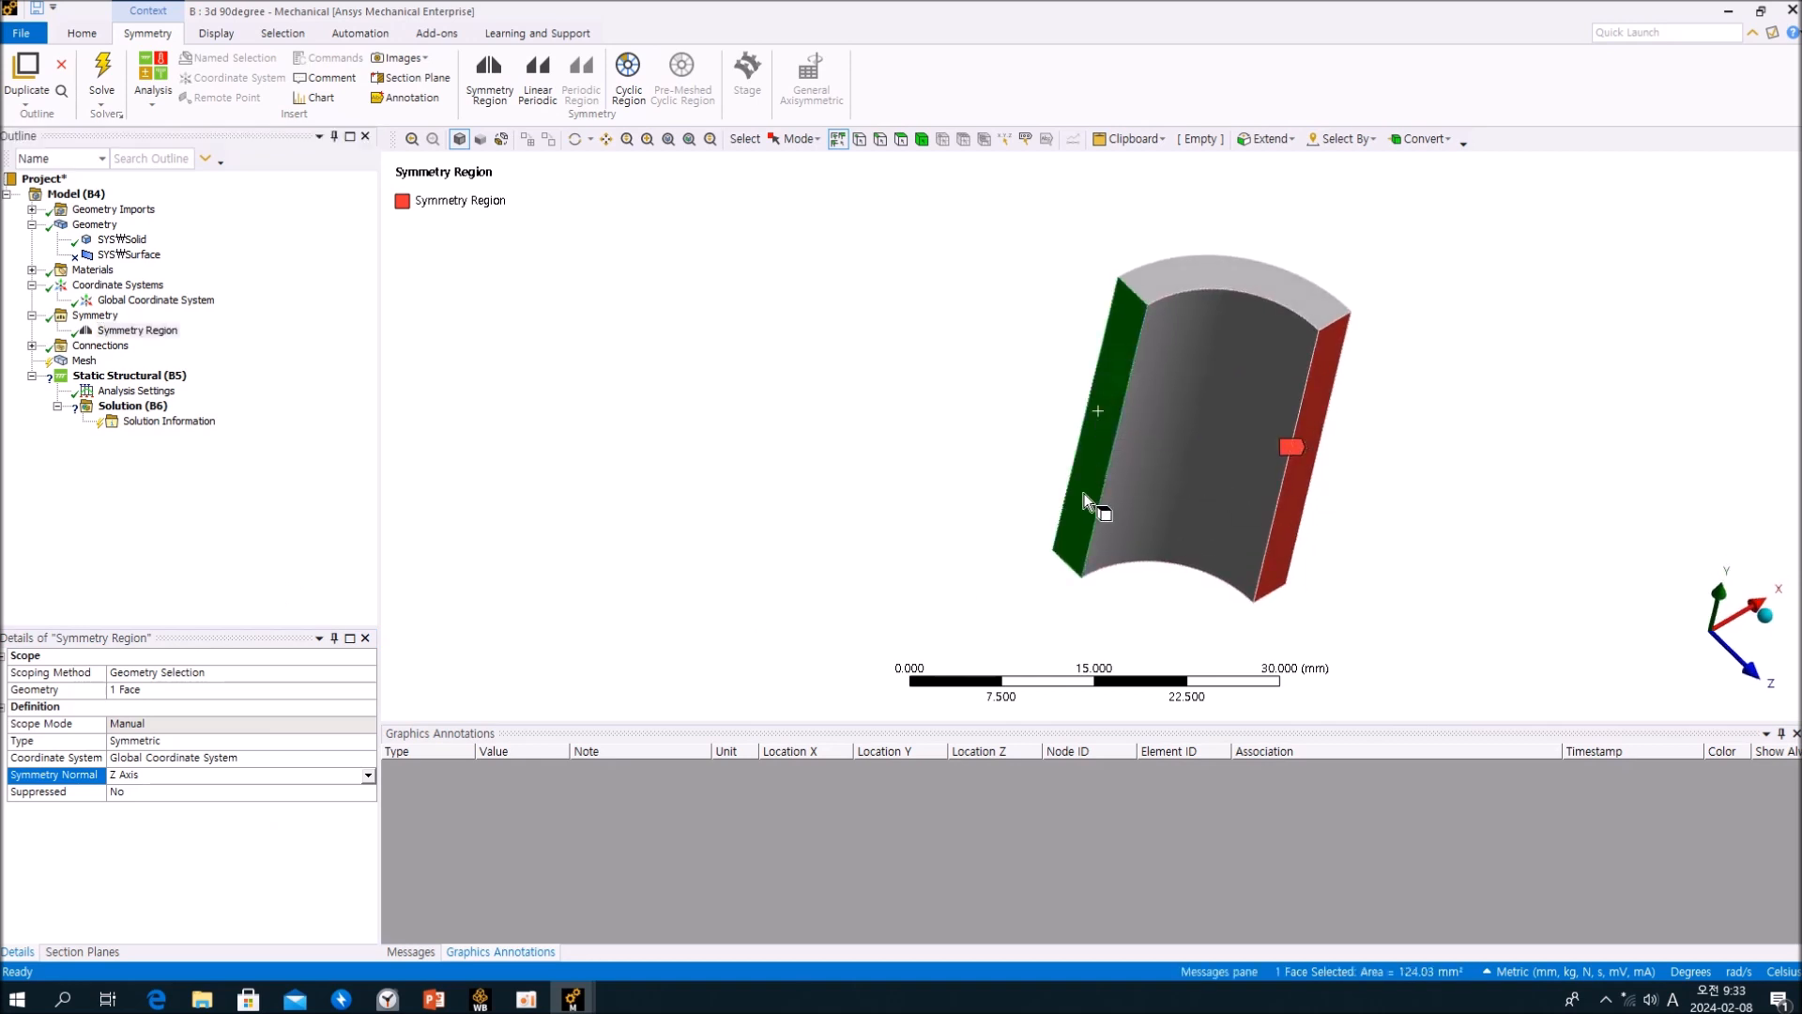
left_click(488, 94)
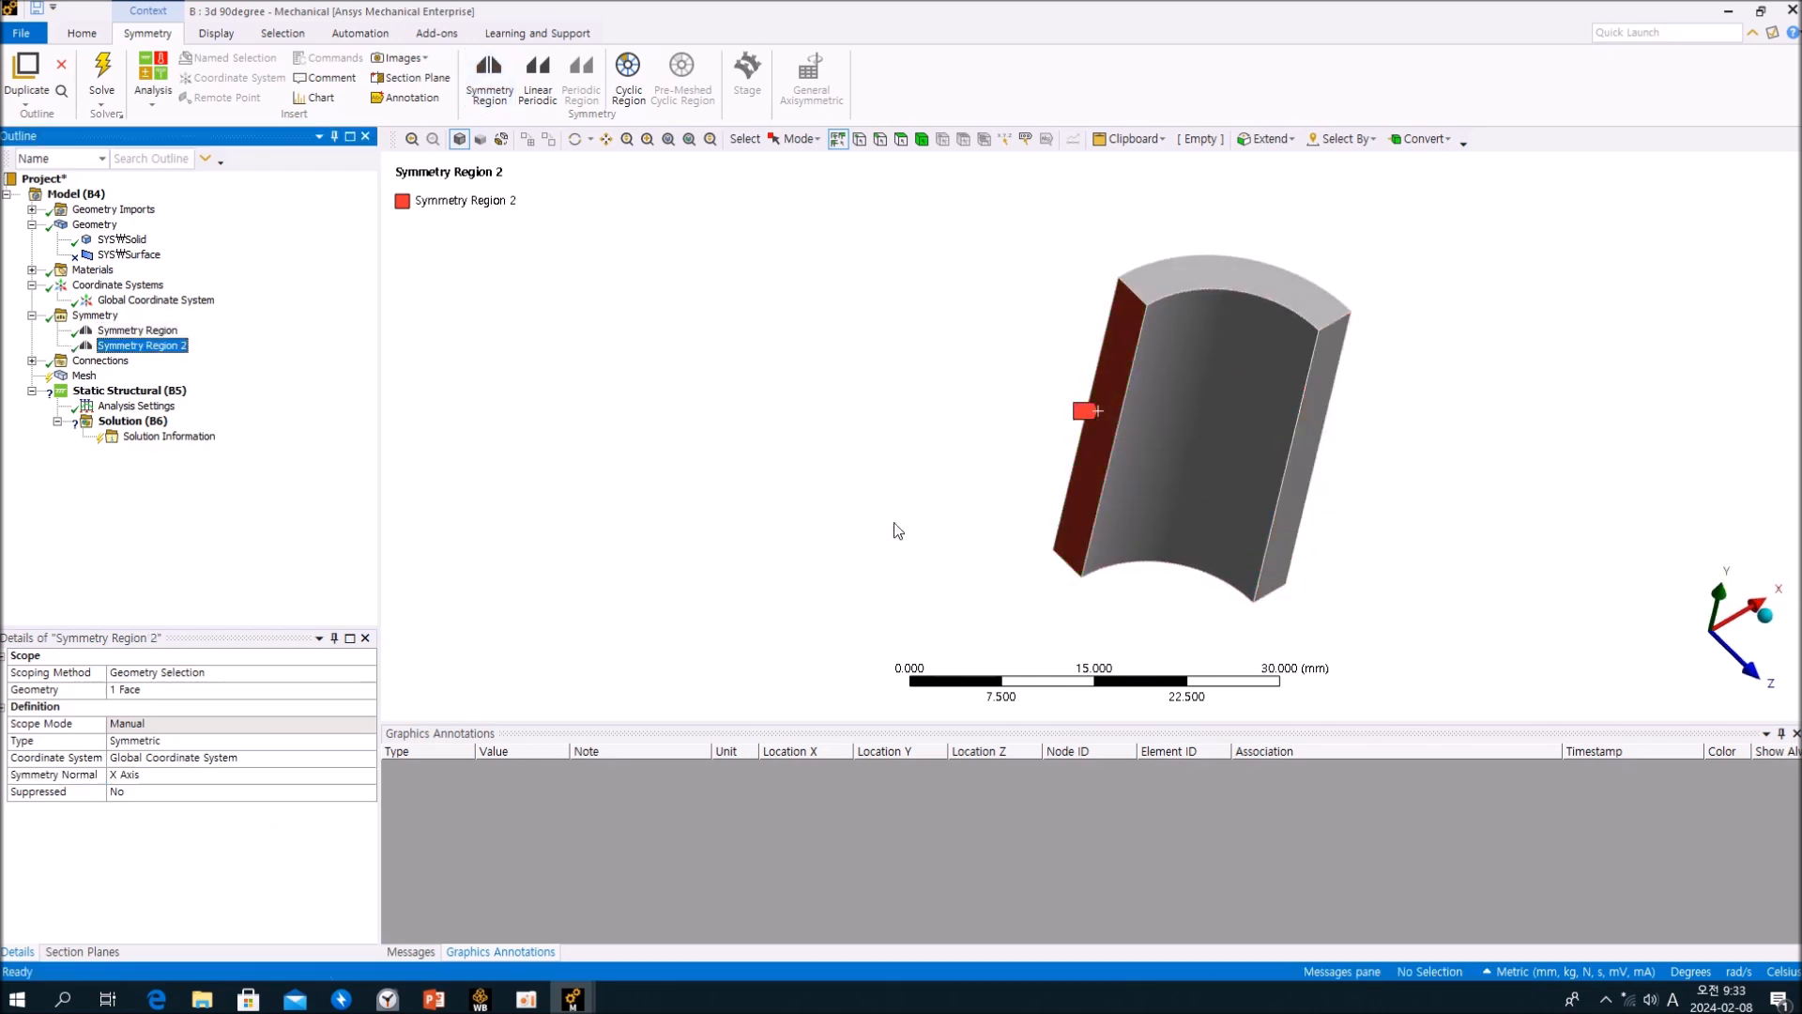
Examine the second symmetry region's face from several angles against the global axis directions.
middle_click_drag(1226, 507, 1110, 430)
scroll(916, 386, "up", 2)
scroll(966, 386, "down", 2)
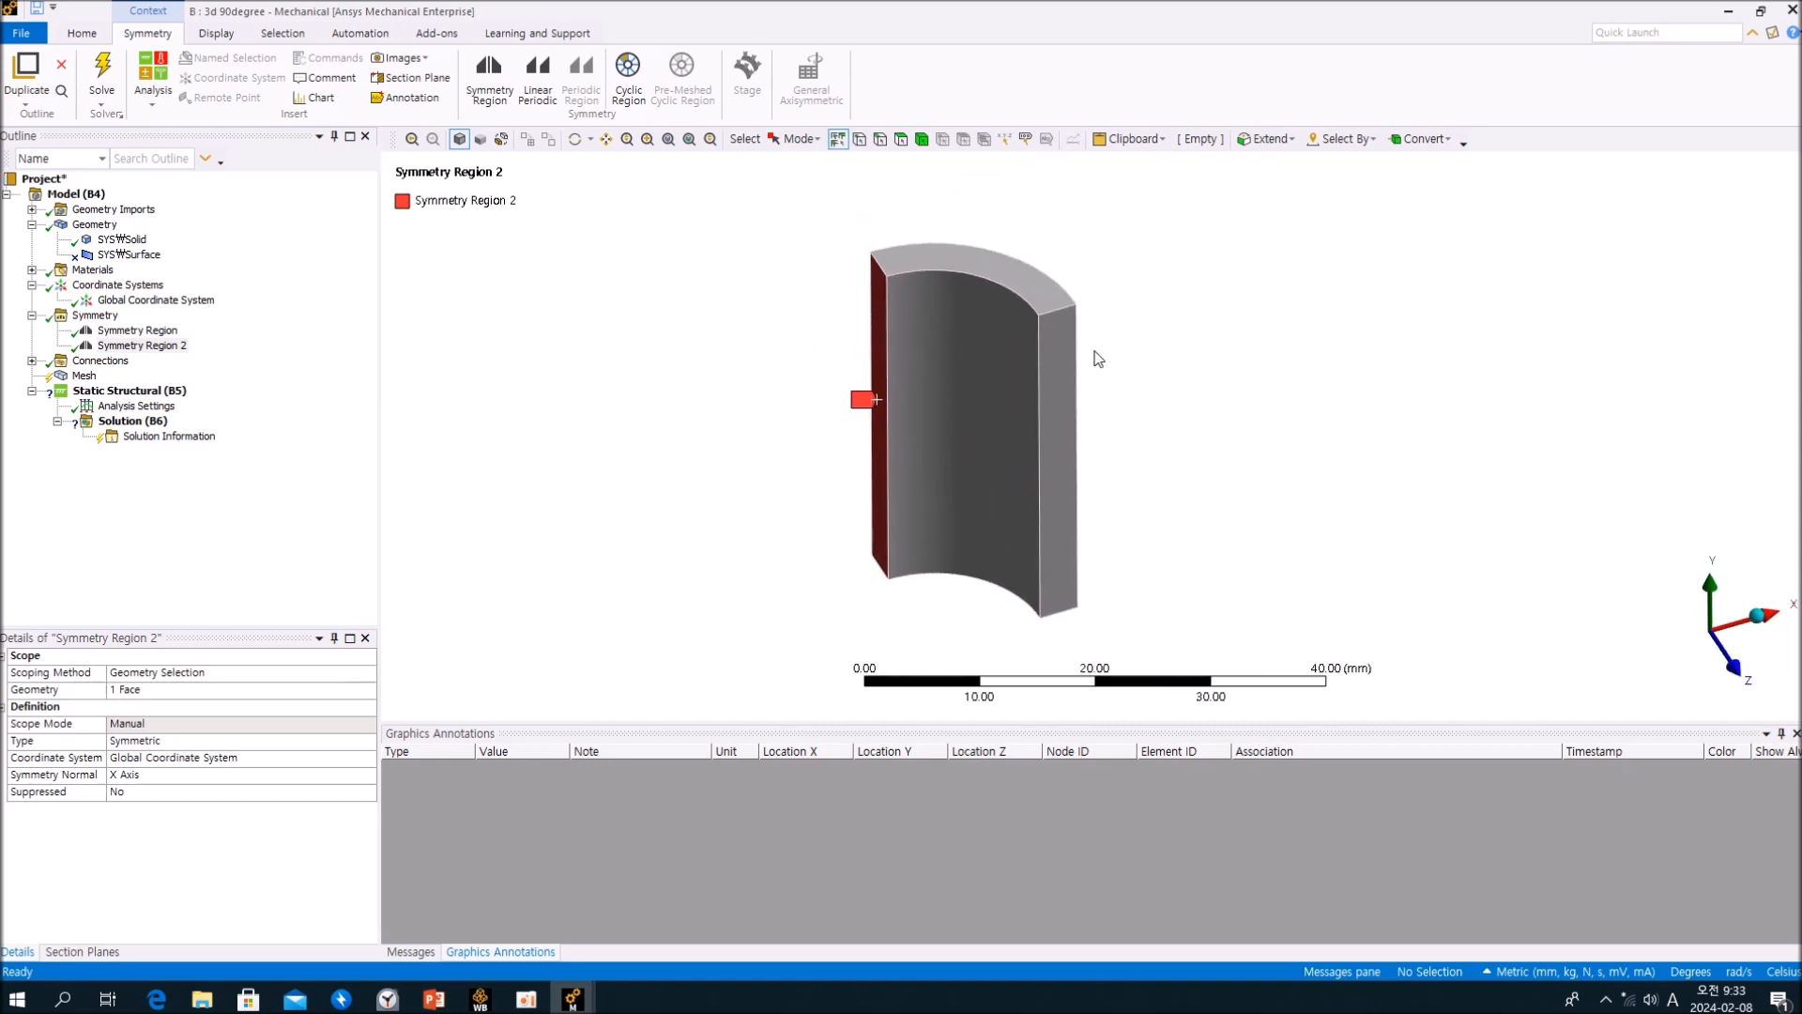
middle_click_drag(1086, 363, 1055, 341)
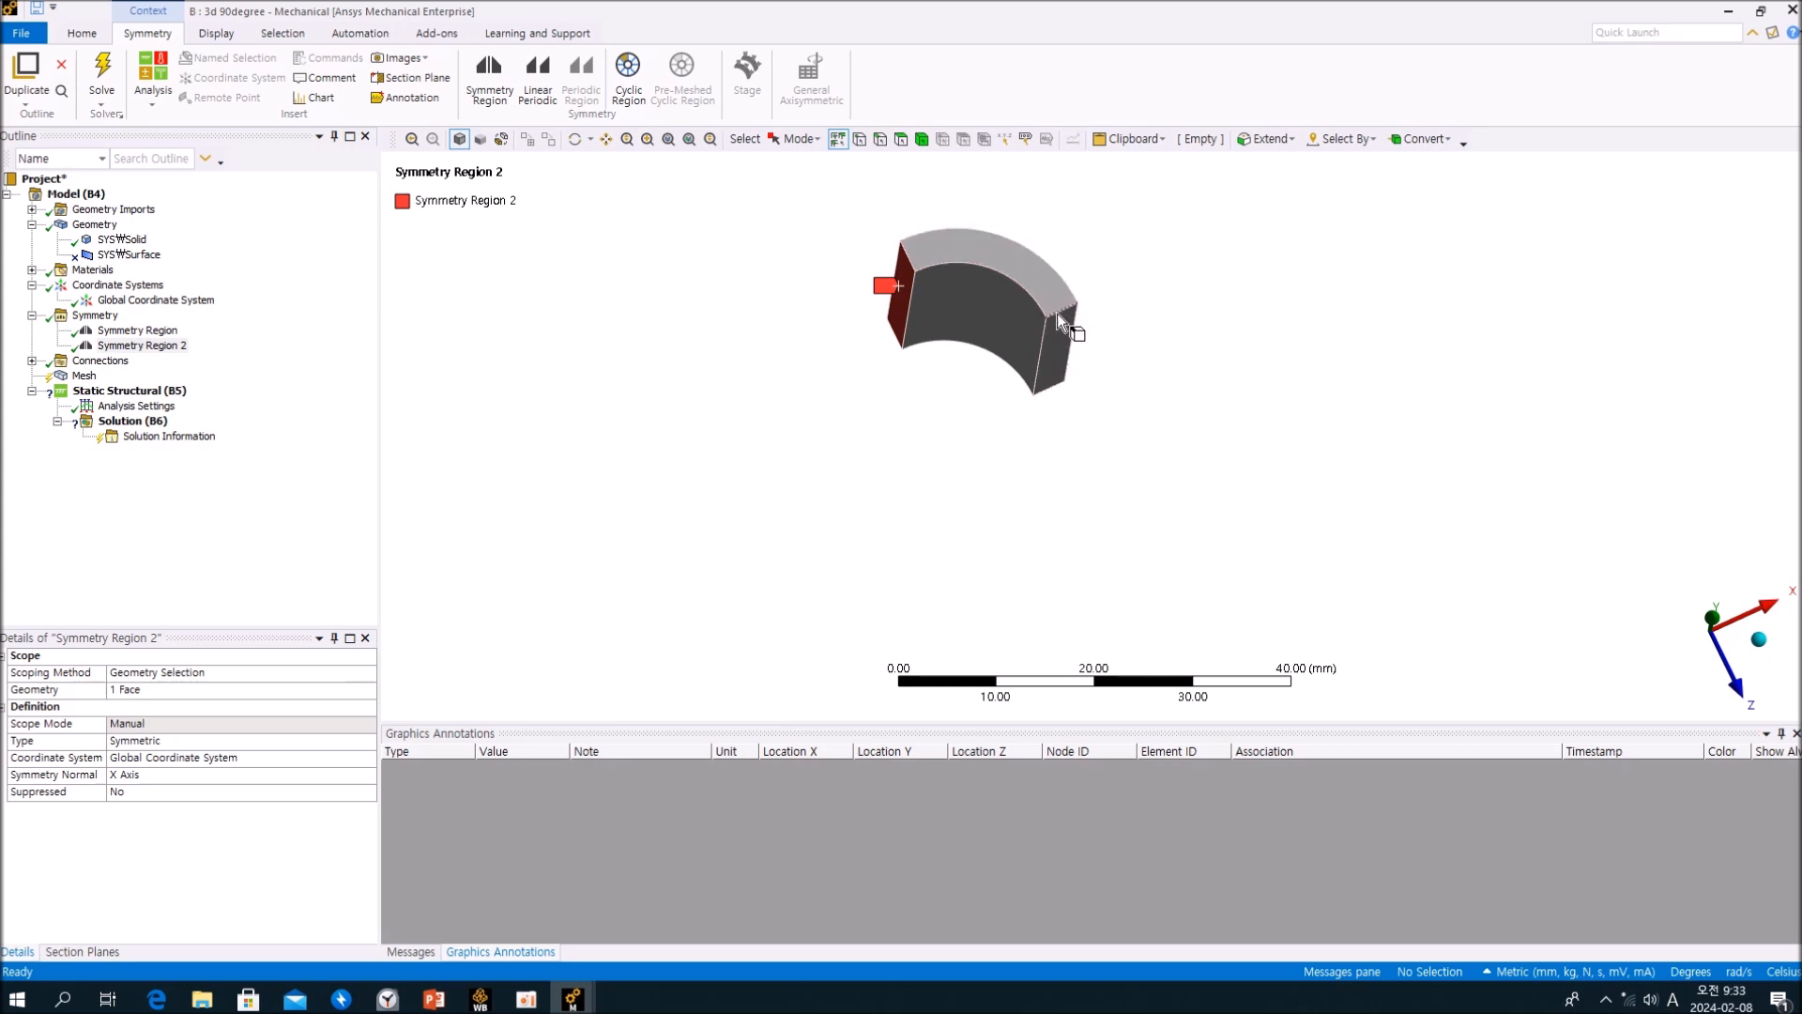
middle_click_drag(882, 396, 1096, 524)
scroll(993, 460, "up", 2)
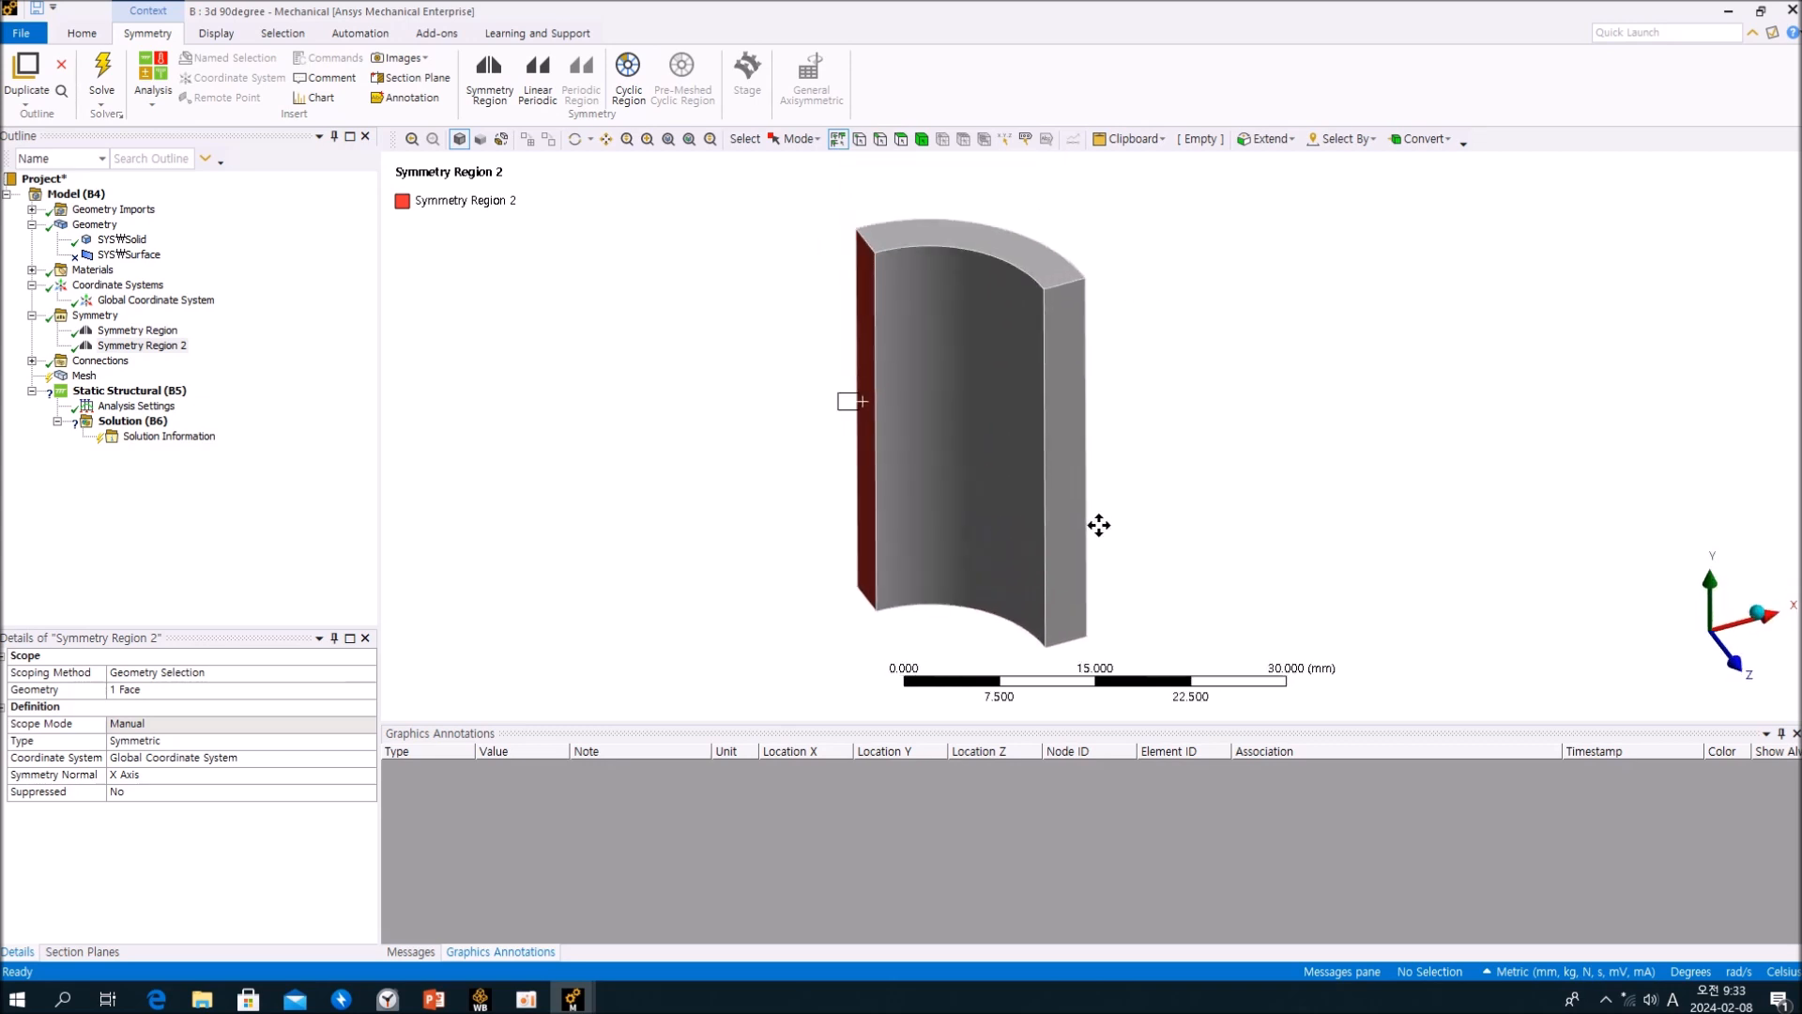
scroll(1111, 450, "up", 2)
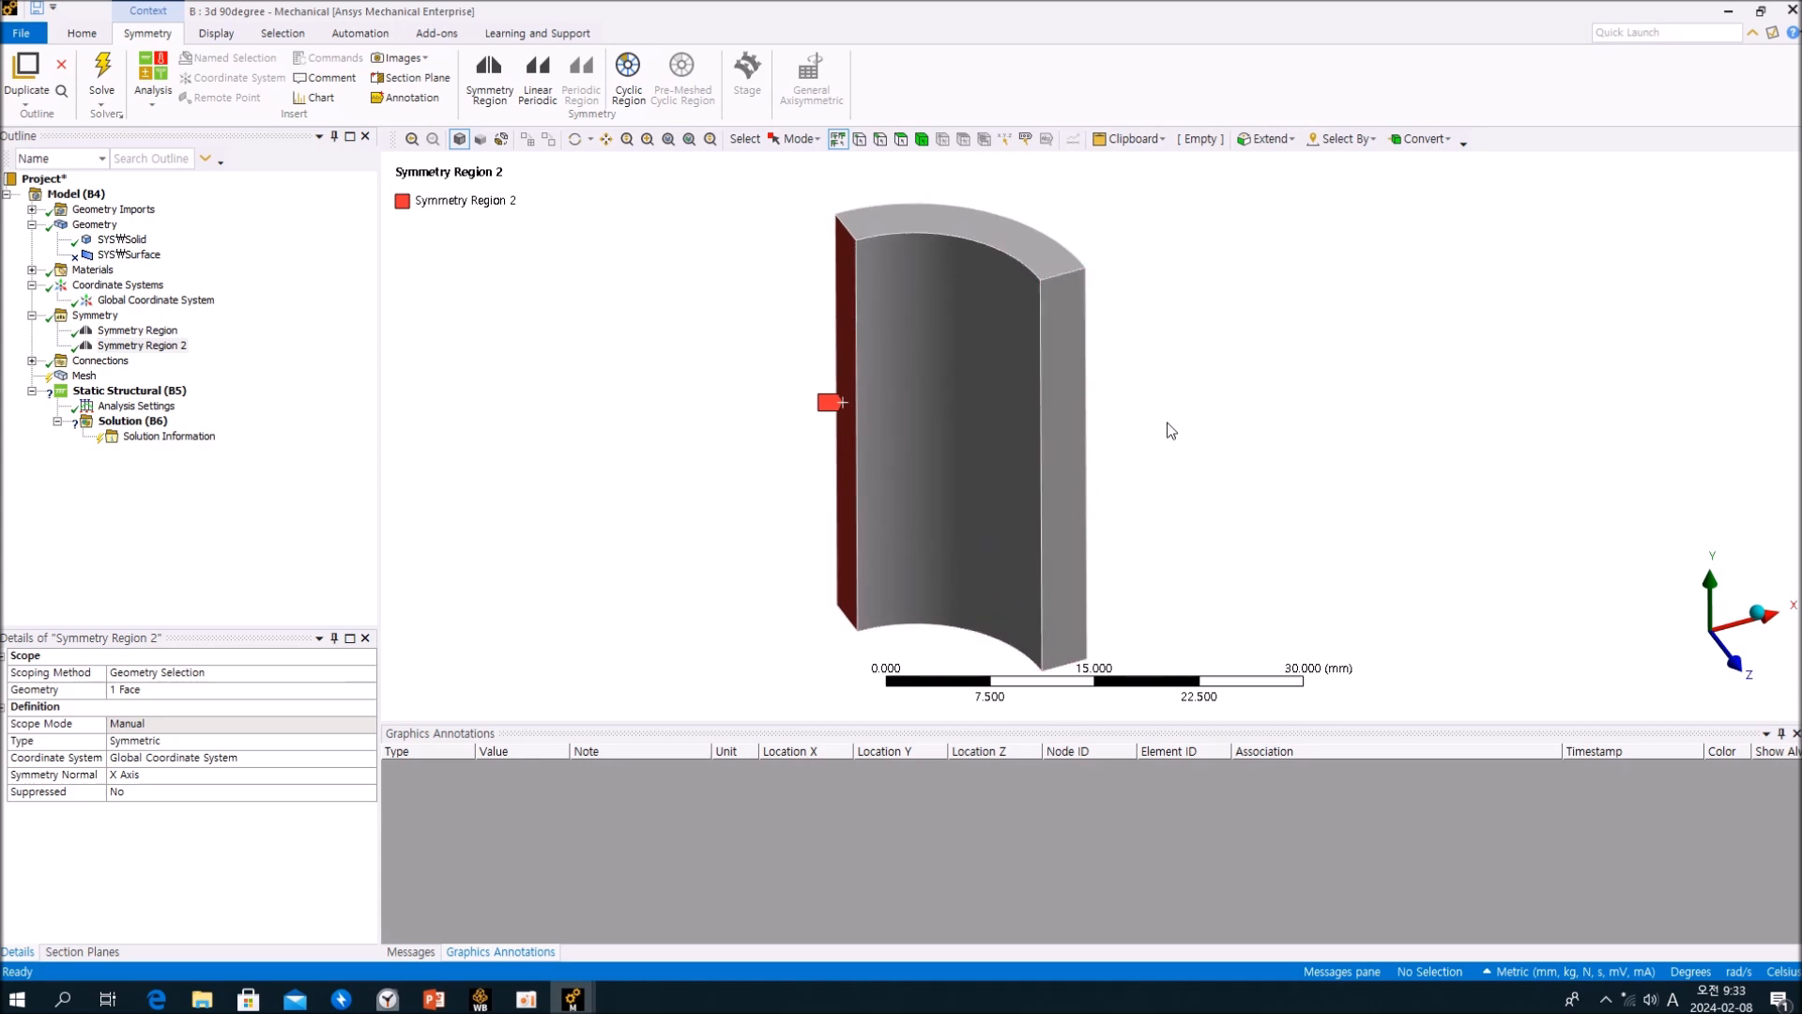
scroll(1171, 439, "down", 1)
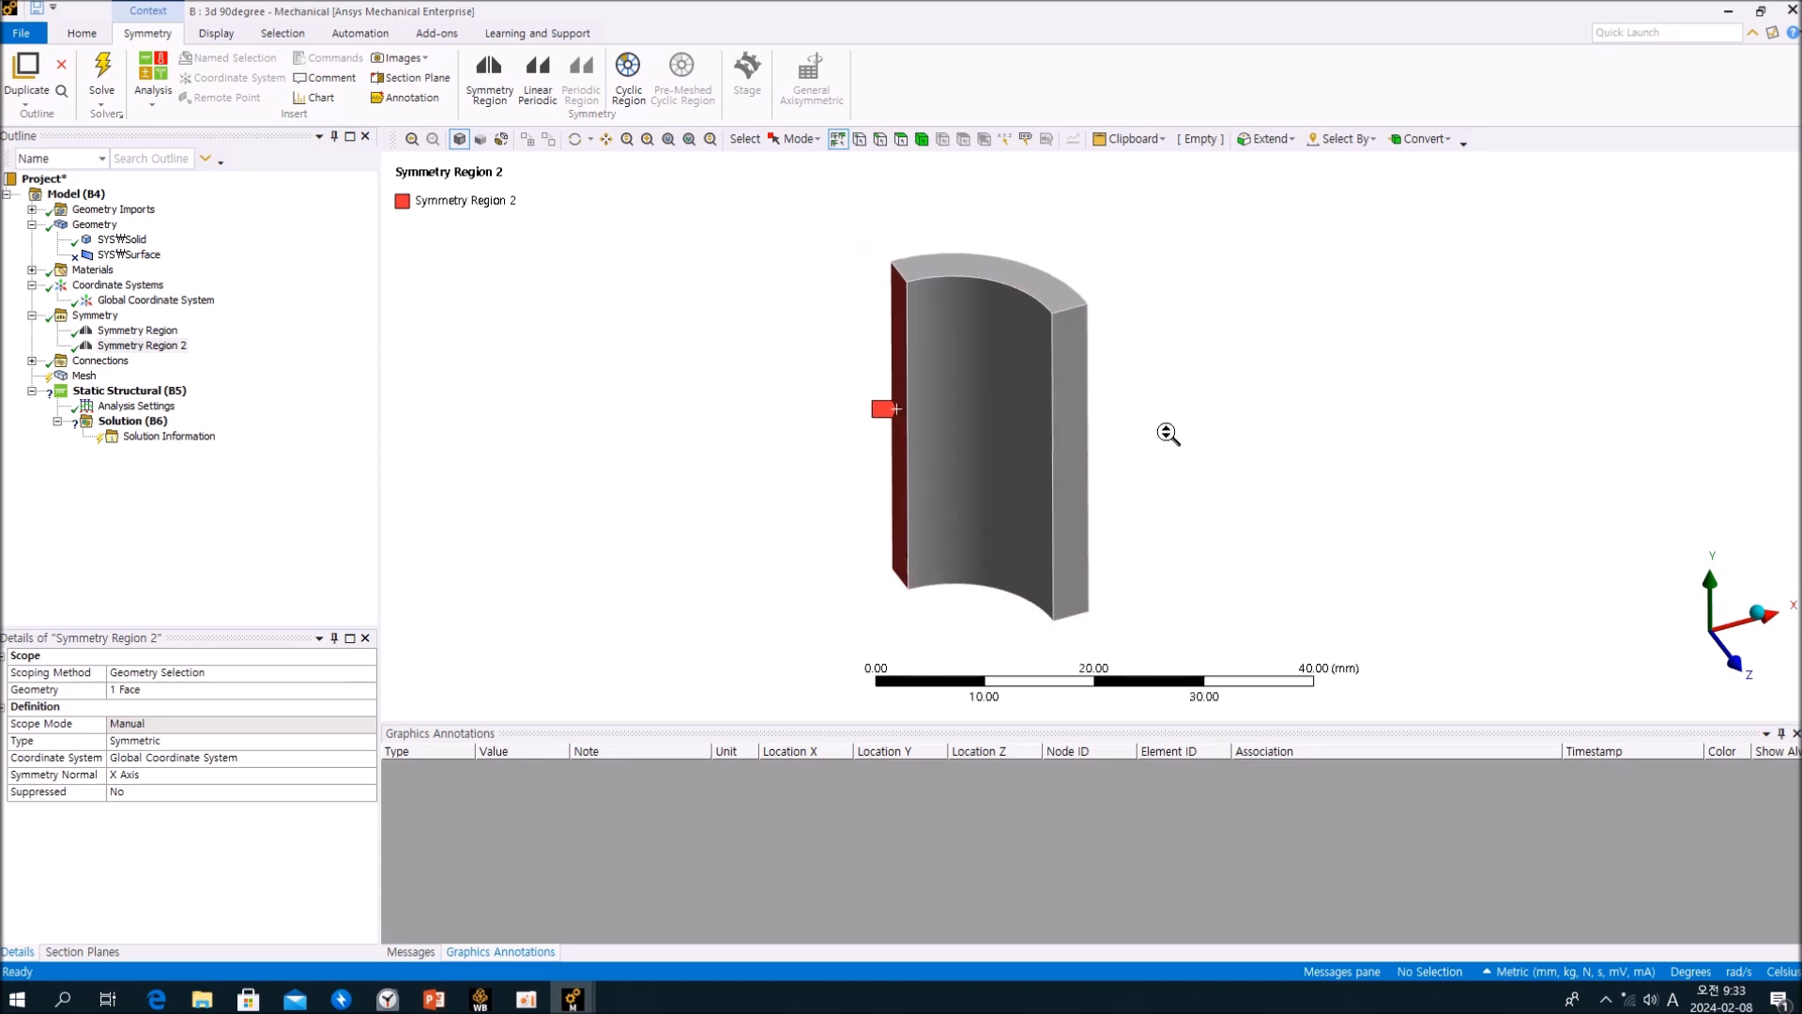
left_click(205, 561)
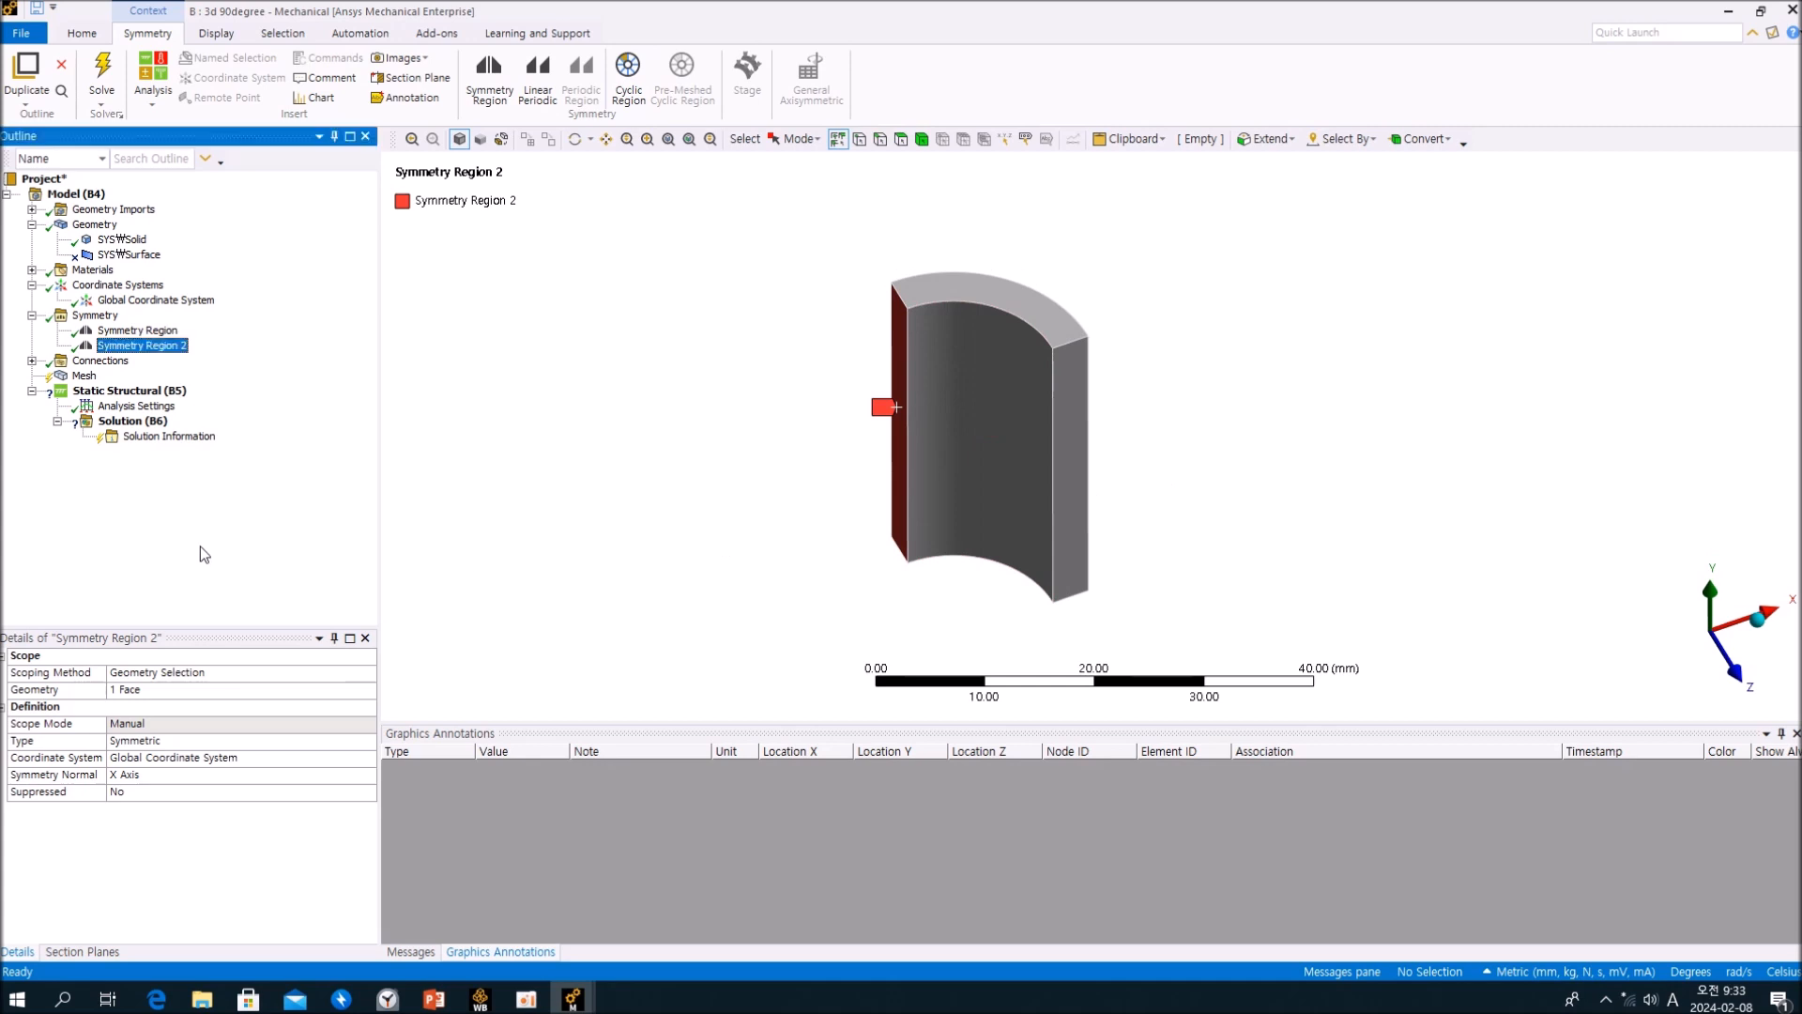
Insert a mesh sizing control scoped to the solid quarter-cylinder body.
left_click(85, 376)
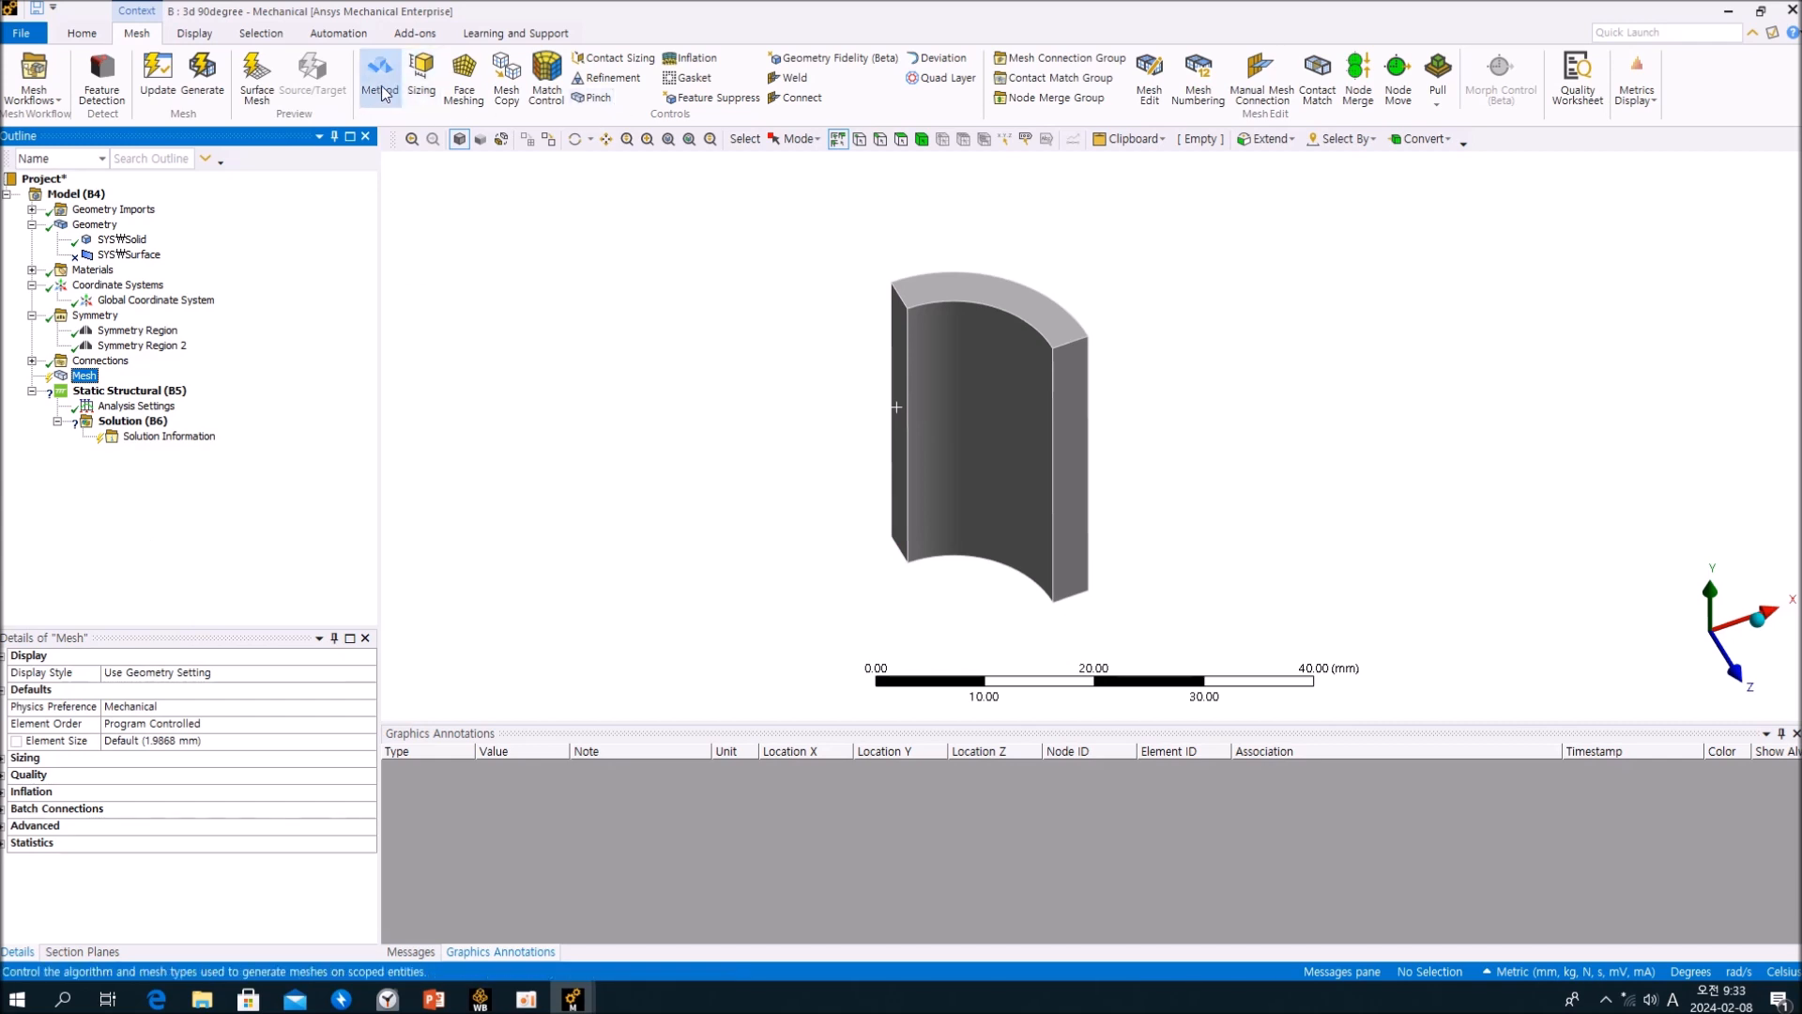
left_click(418, 82)
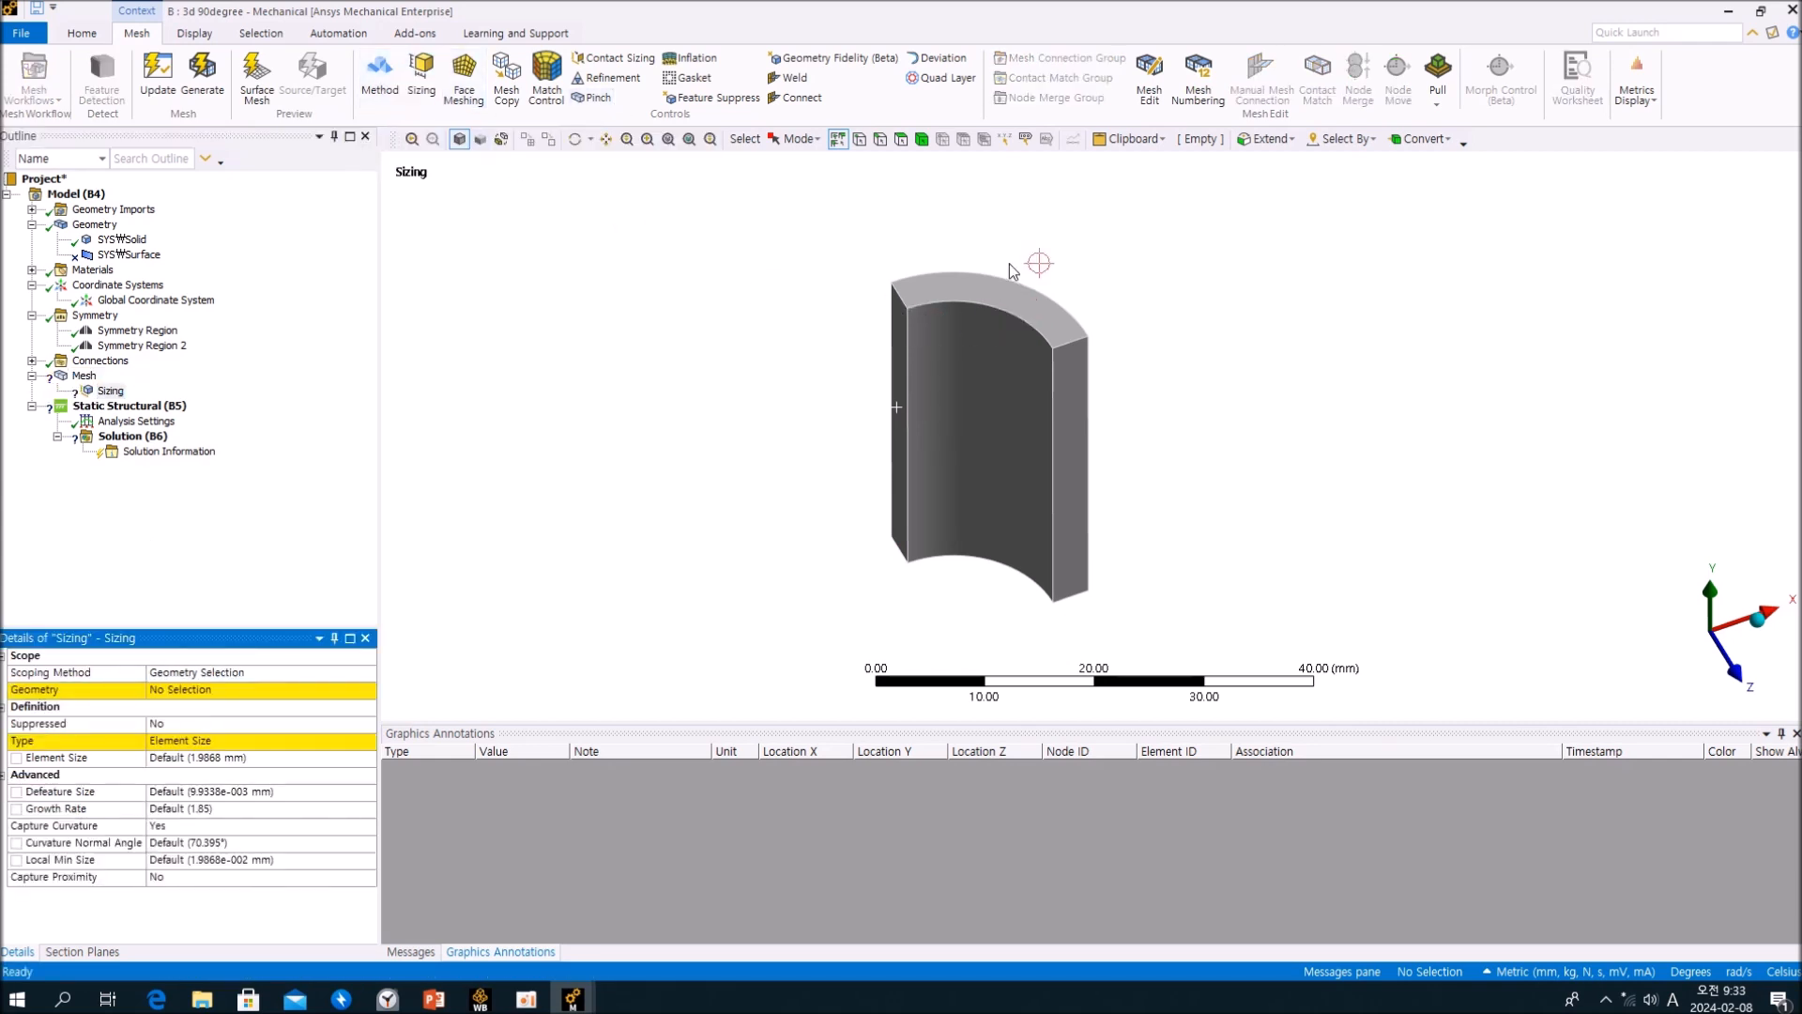
left_click(921, 139)
left_click(967, 342)
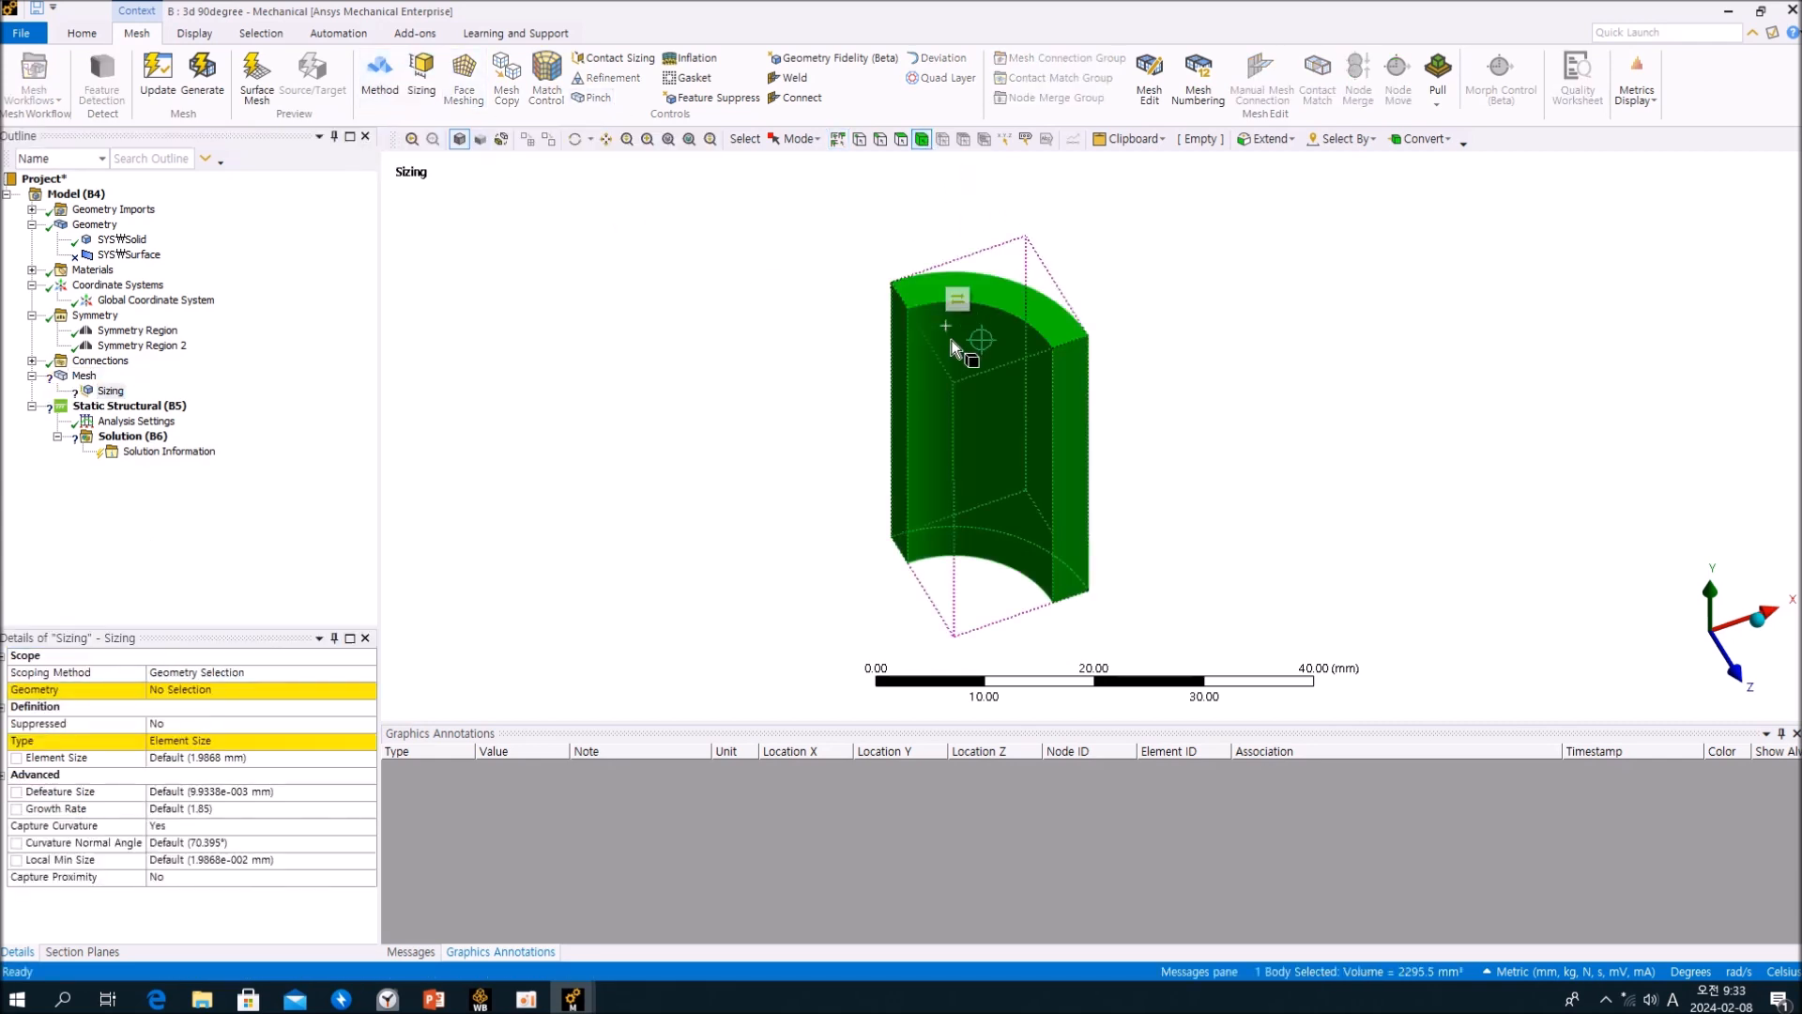
left_click(199, 692)
left_click(199, 692)
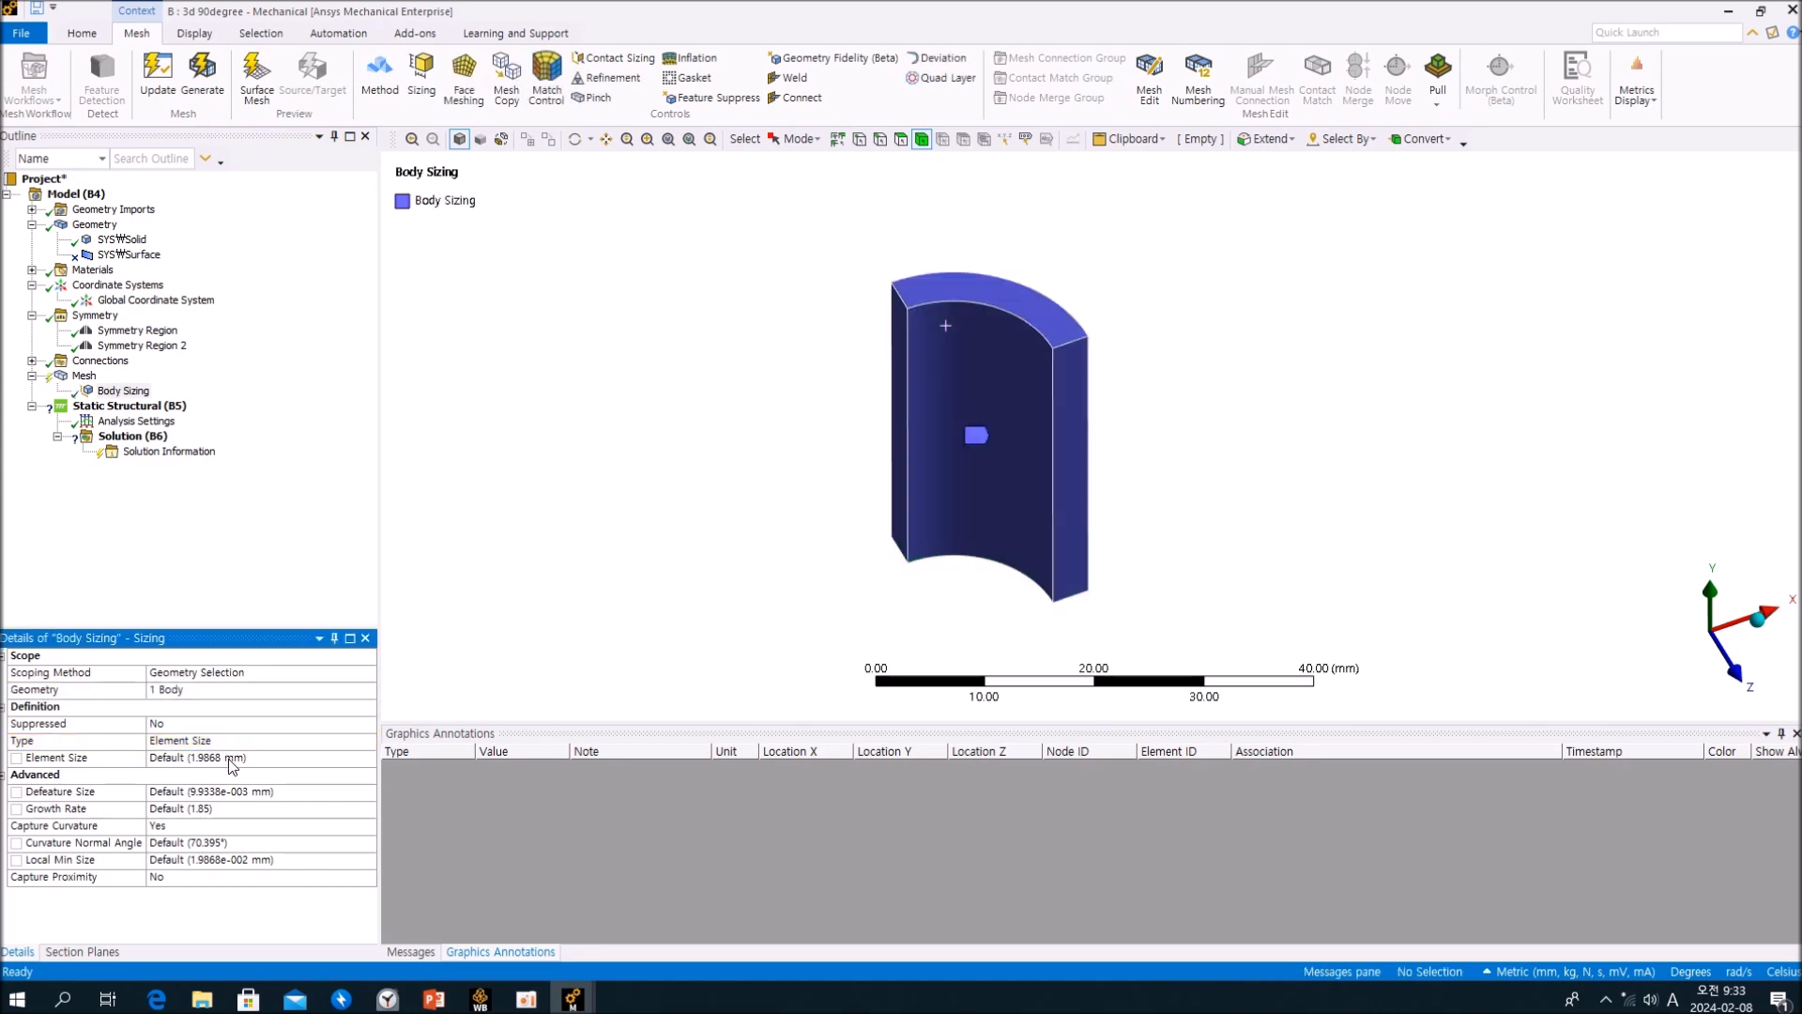
Set the body sizing's element size to 1 mm.
left_click(229, 759)
type("1")
key("Return")
left_click(245, 524)
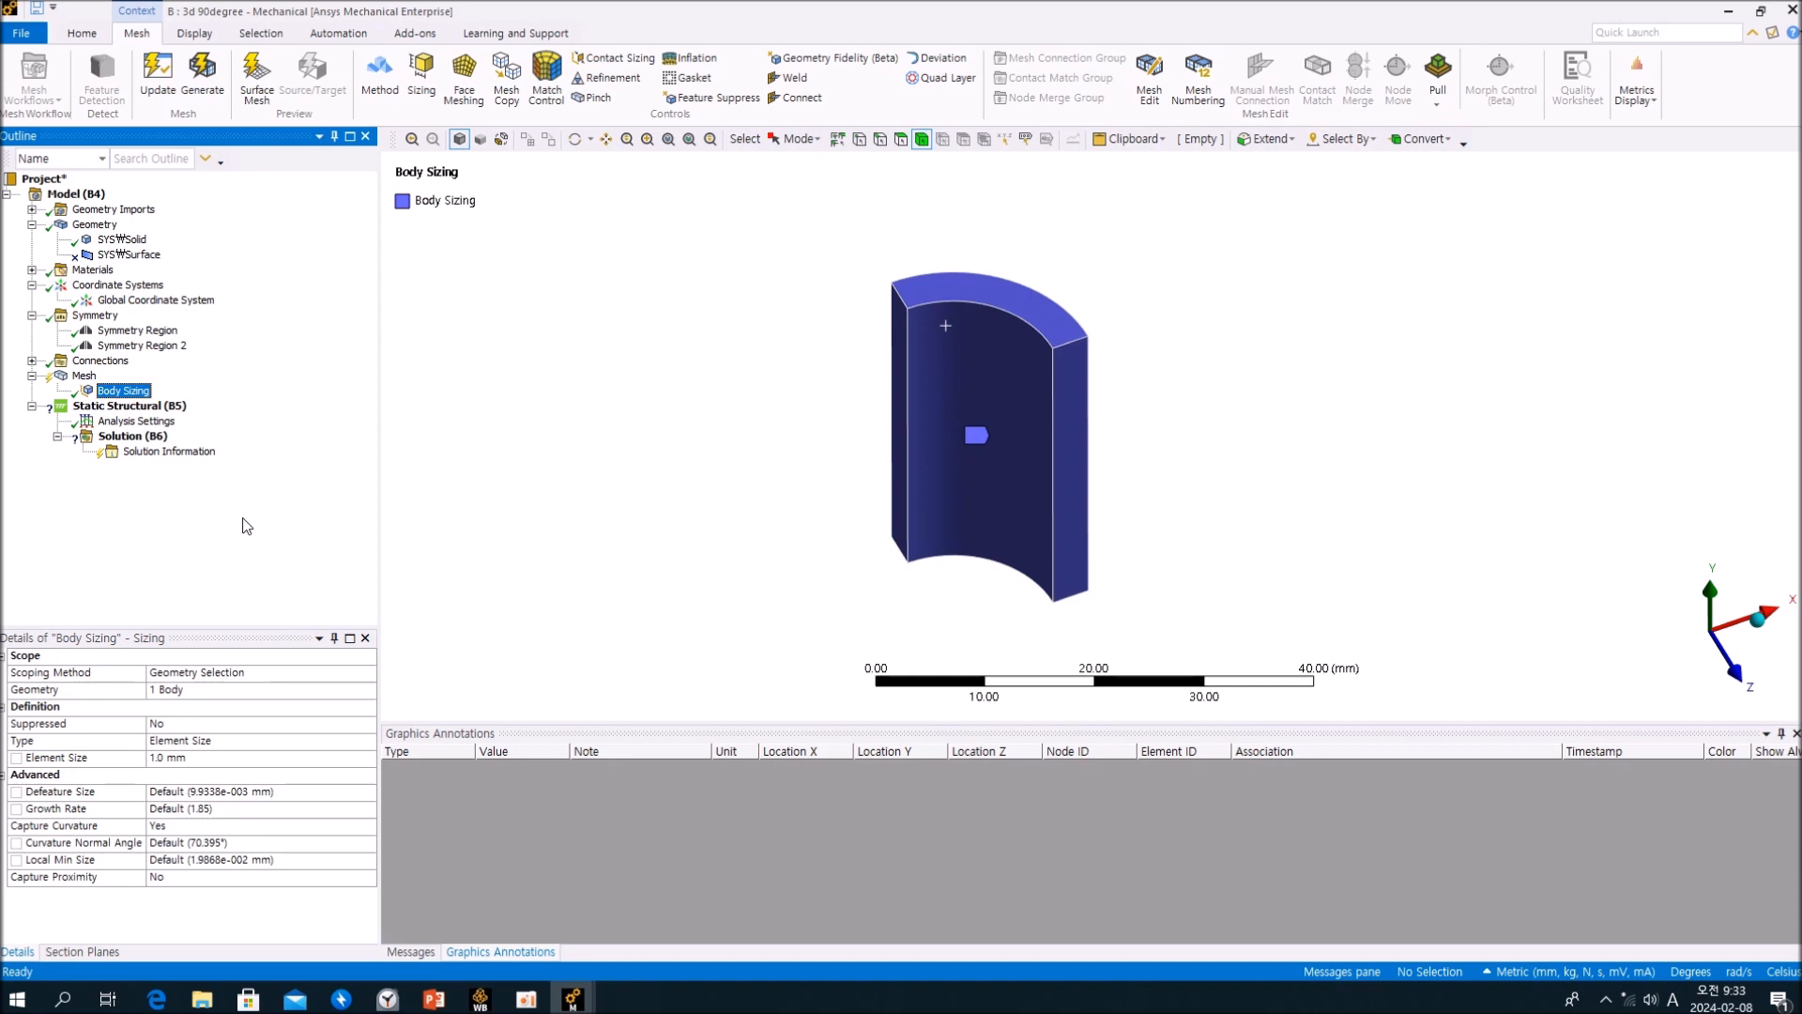
Enable adaptive sizing in the global mesh sizing settings.
left_click(85, 375)
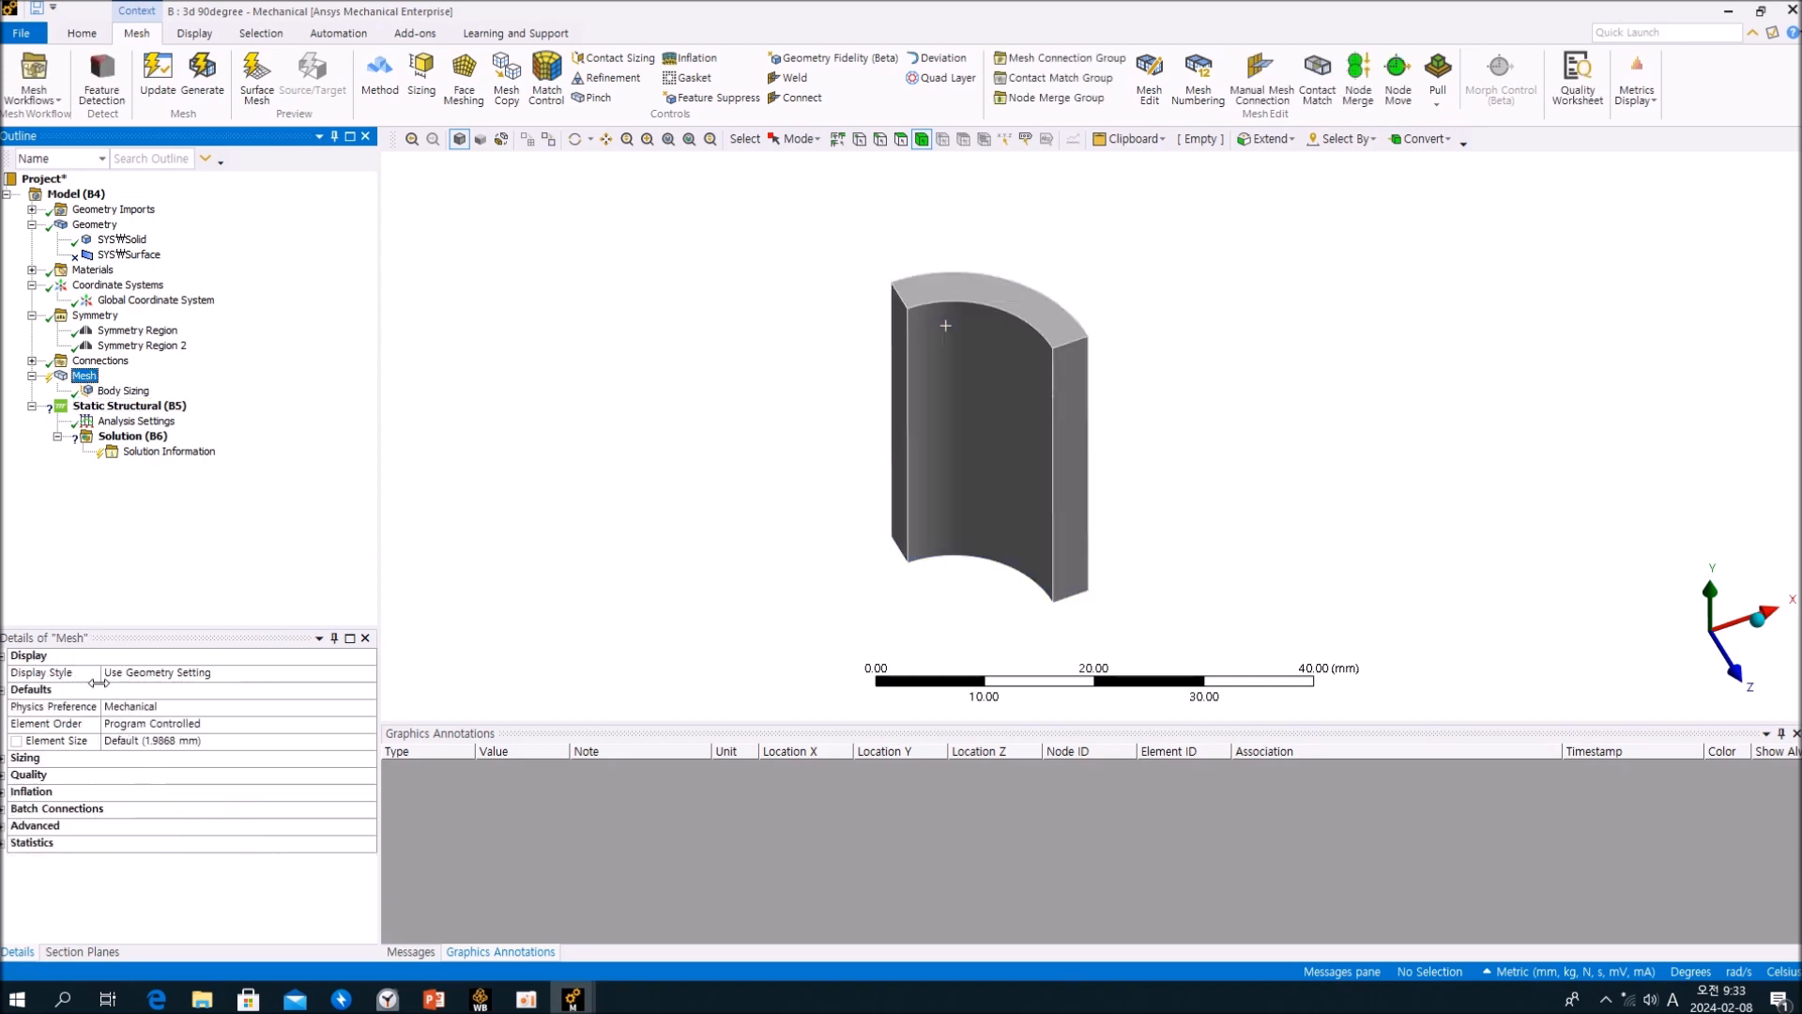
left_click(3, 758)
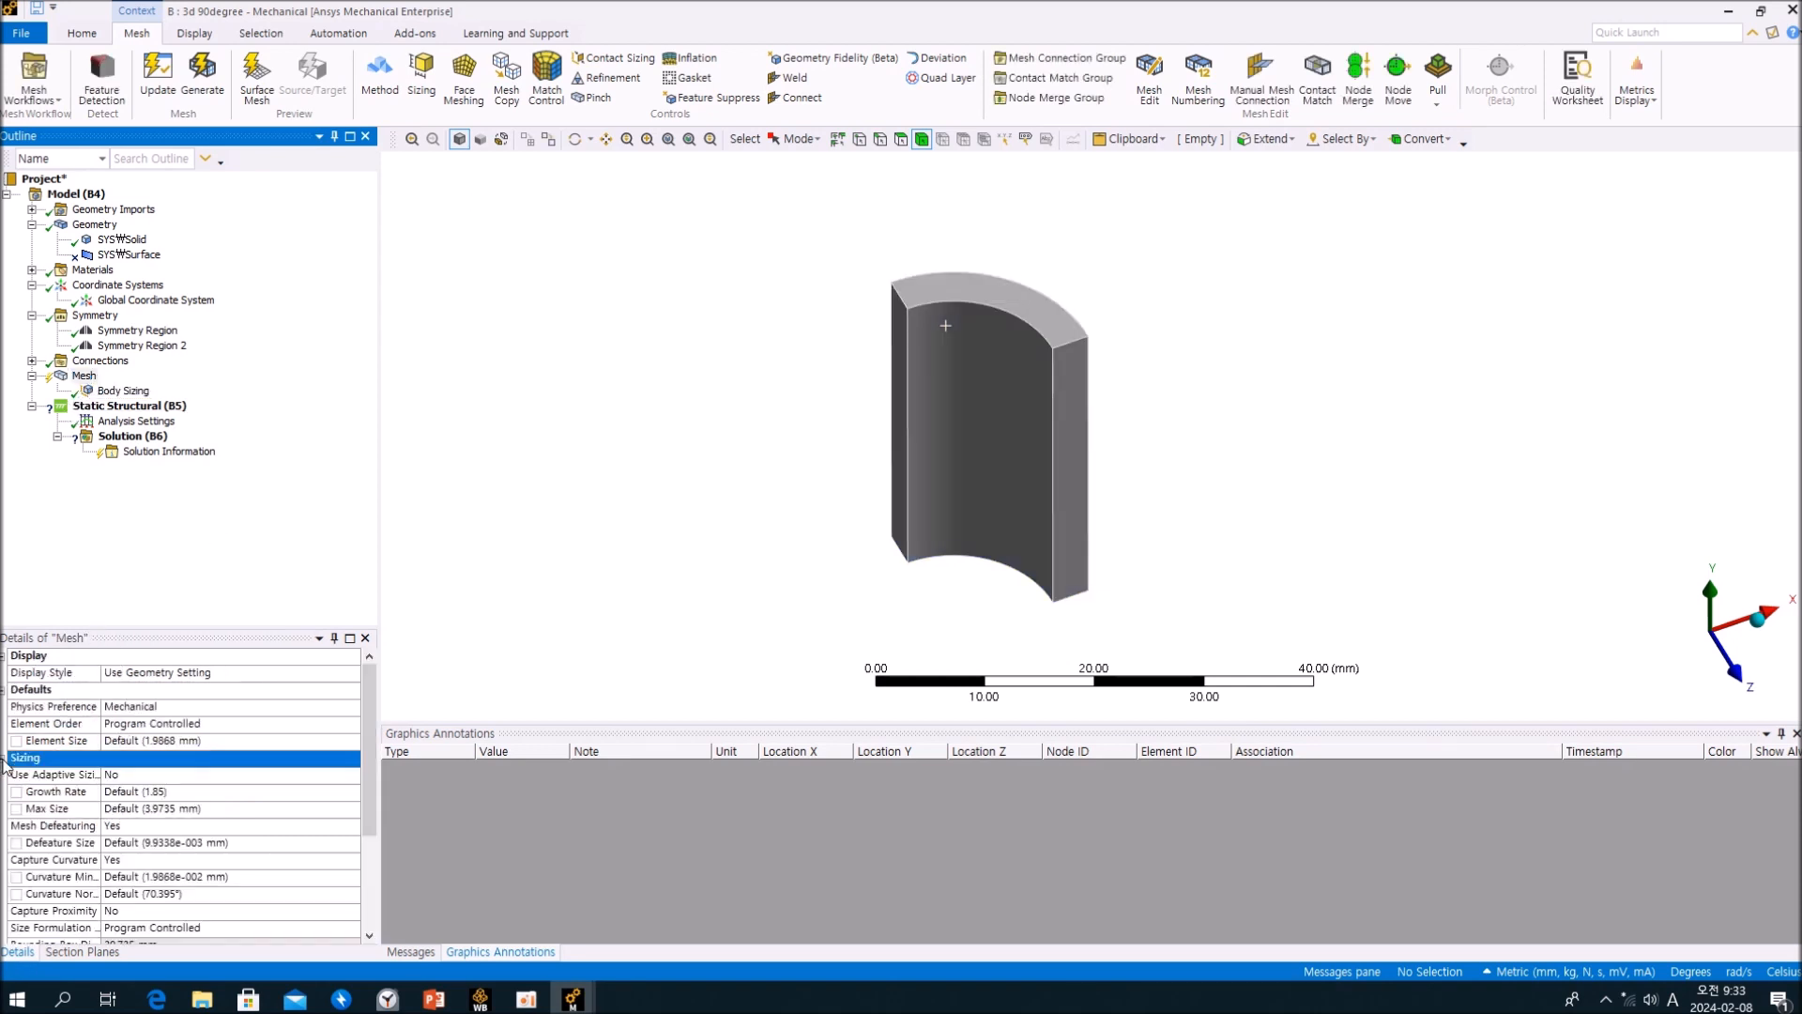
left_click(350, 781)
left_click(349, 779)
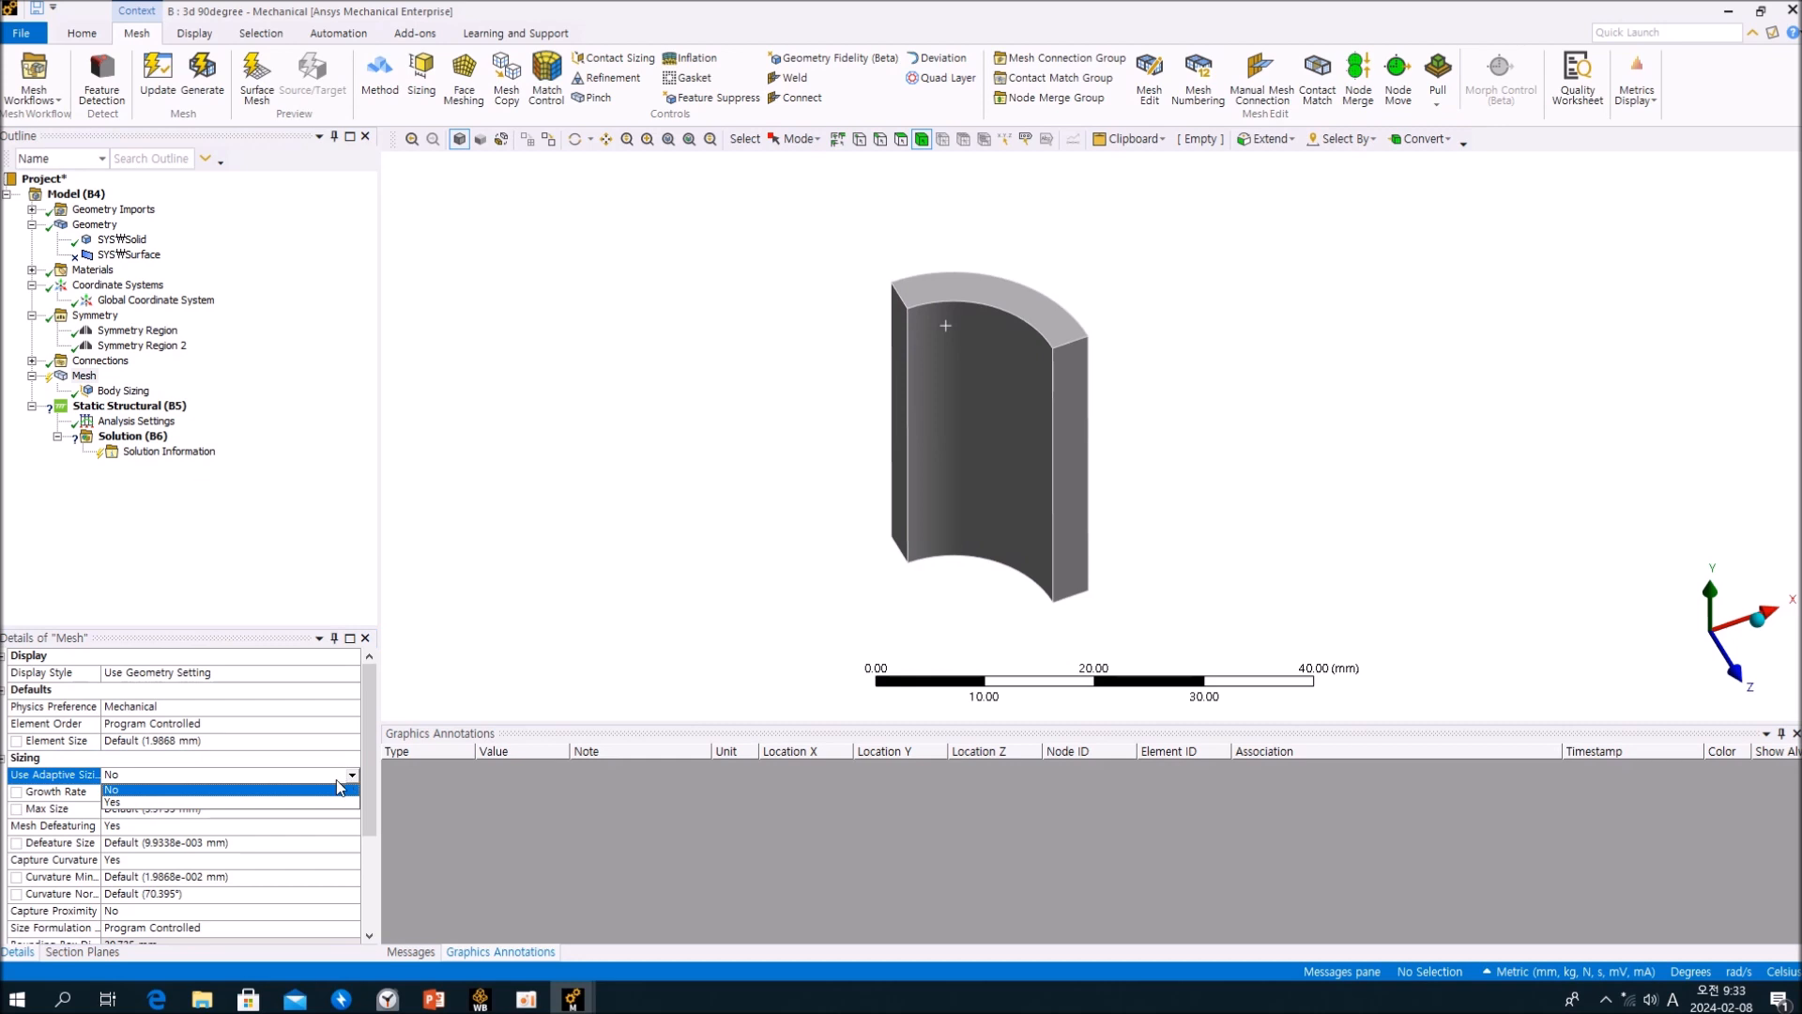
left_click(288, 801)
left_click(301, 577)
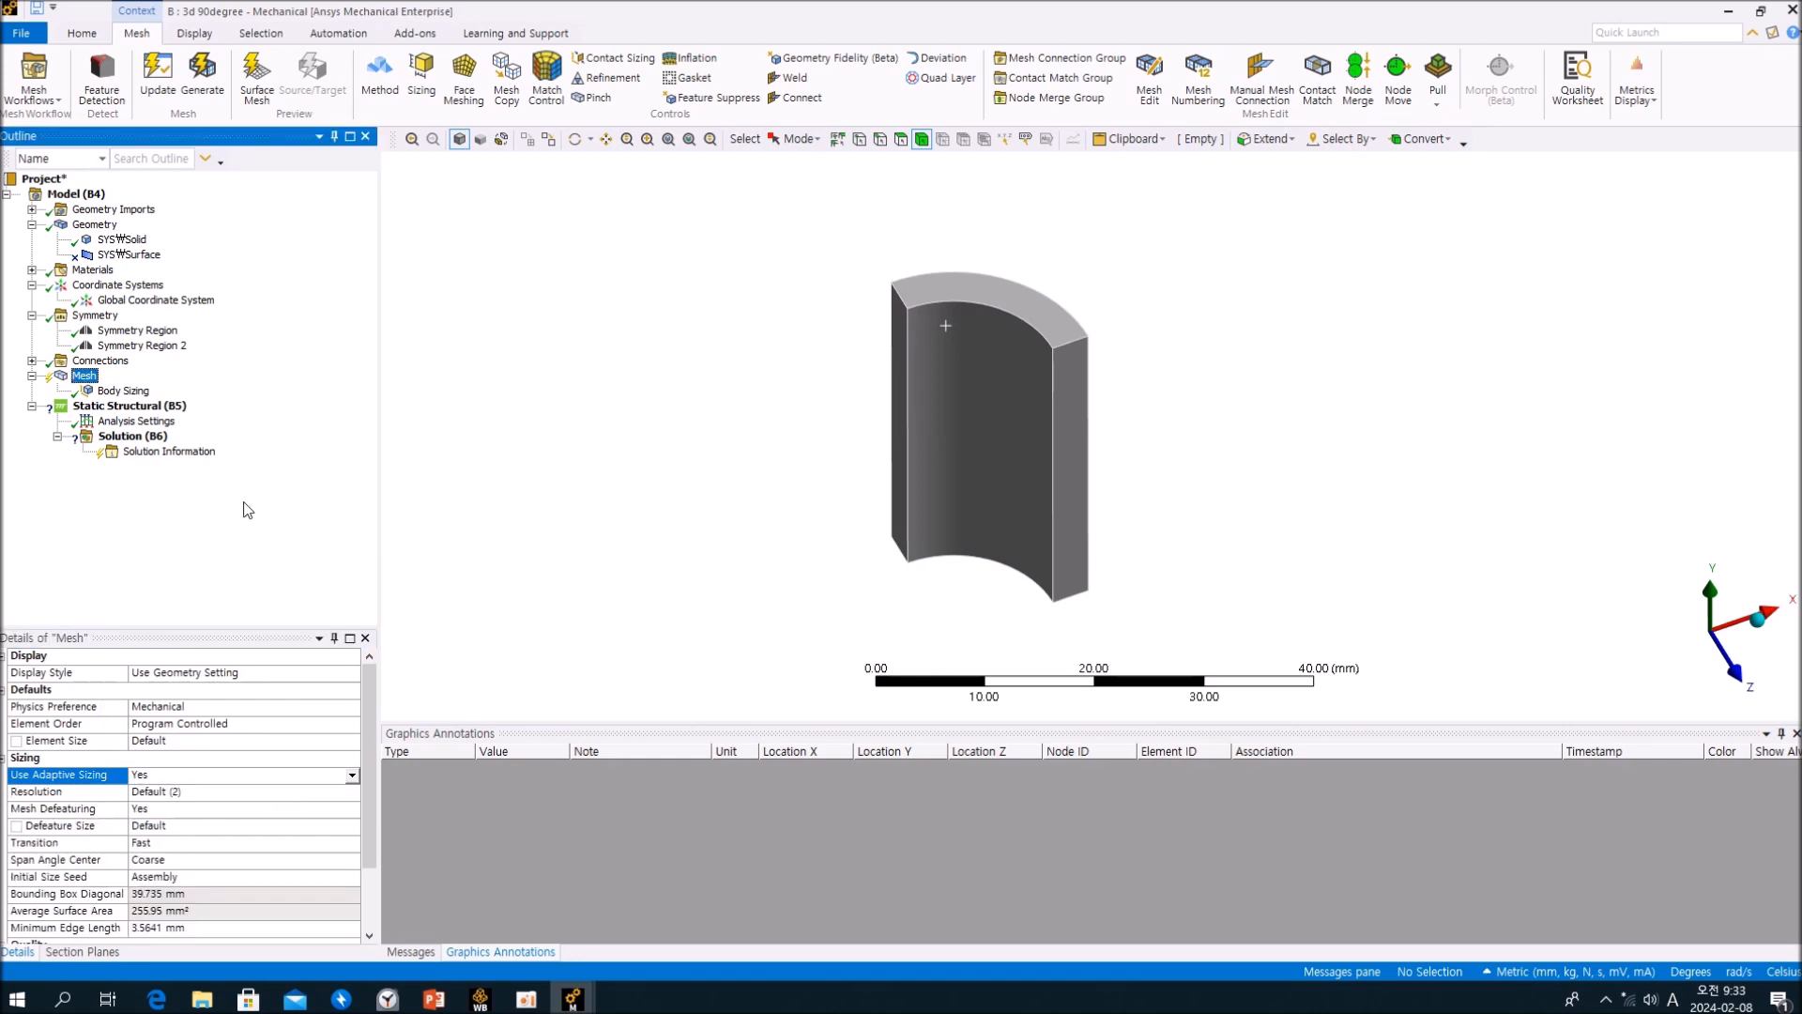
Generate the mesh of the quarter-cylinder model.
right_click(89, 380)
left_click(191, 441)
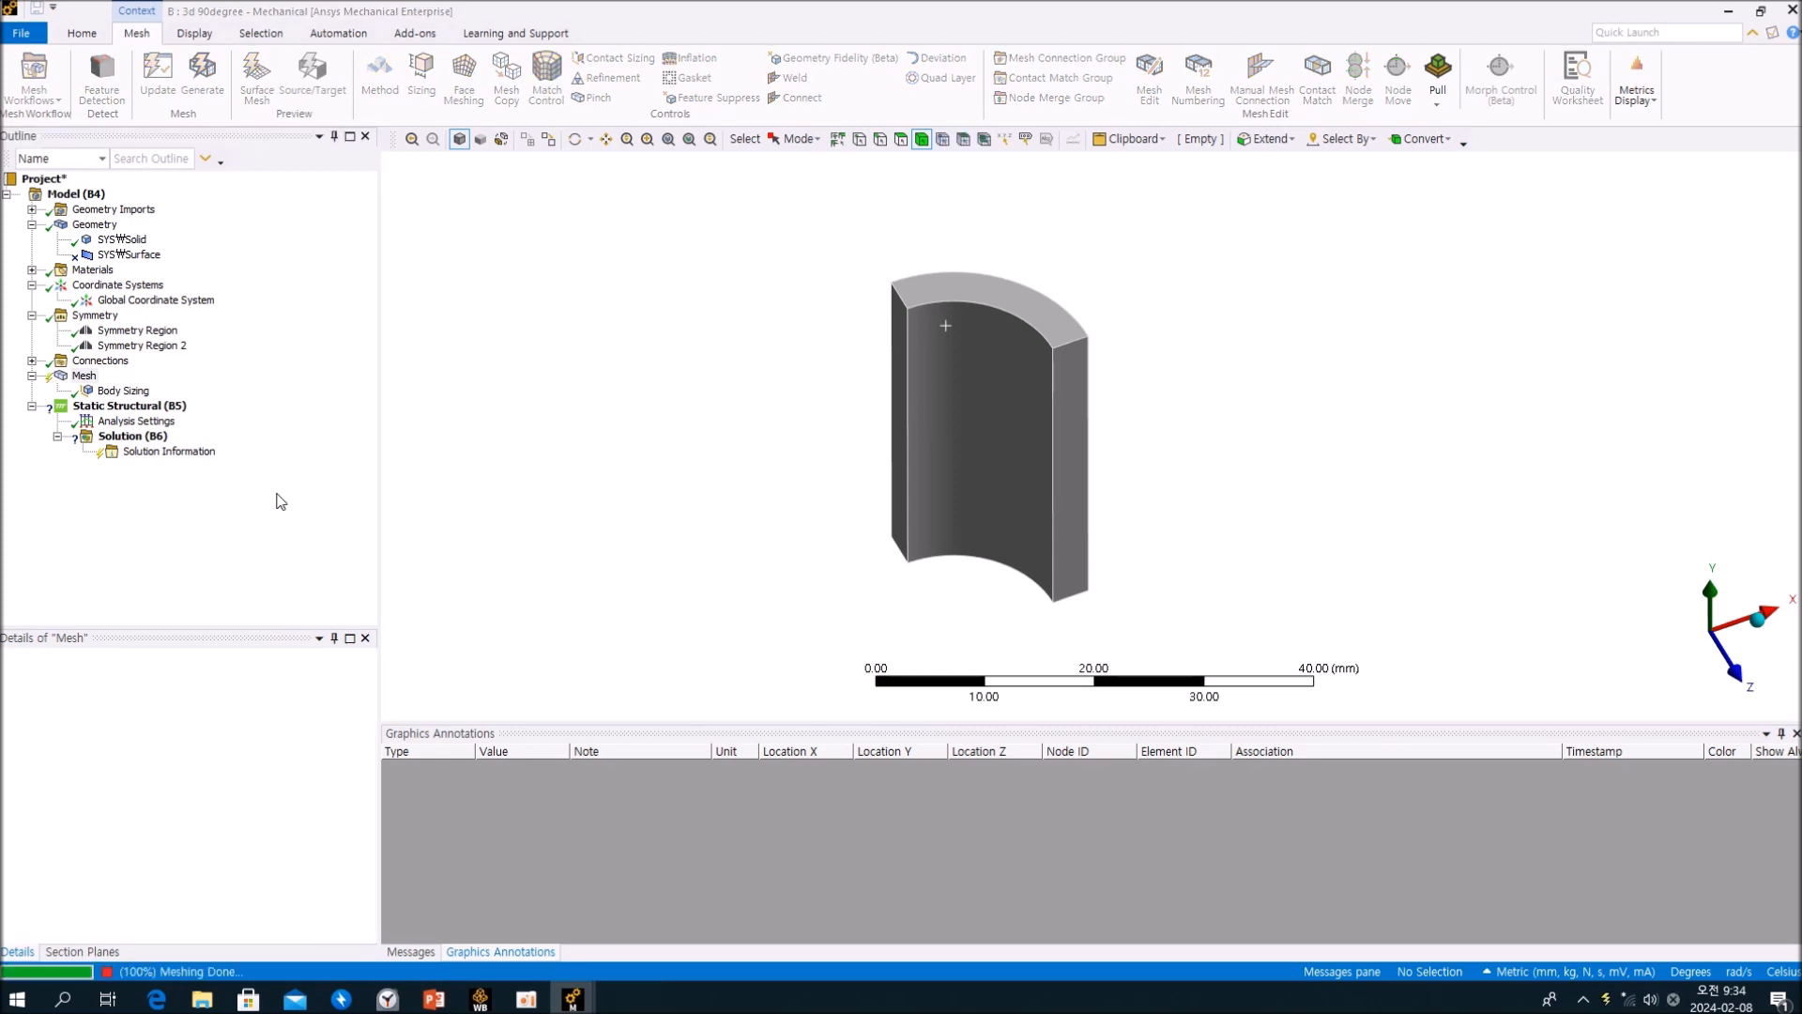
middle_click_drag(923, 522, 974, 510)
Switch to the 3d 360degree model and examine the mesh of the full cylinder for comparison.
mouse_move(572, 997)
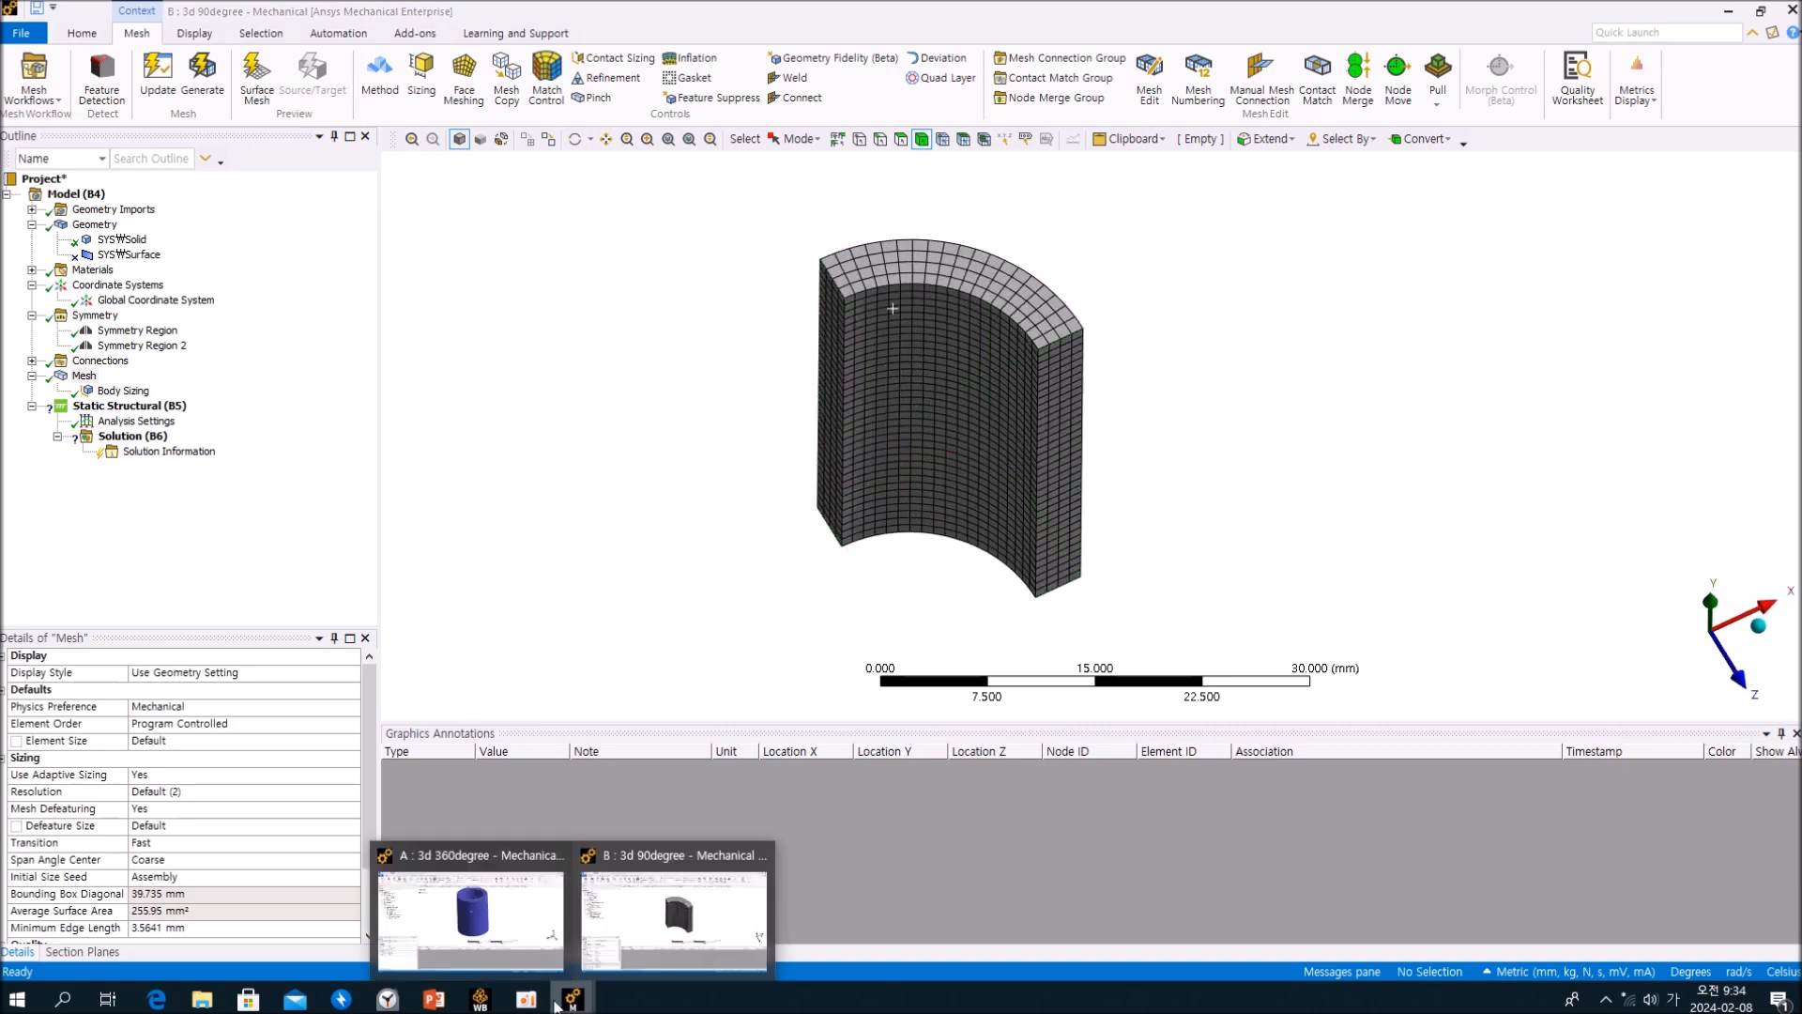
left_click(486, 930)
left_click(84, 316)
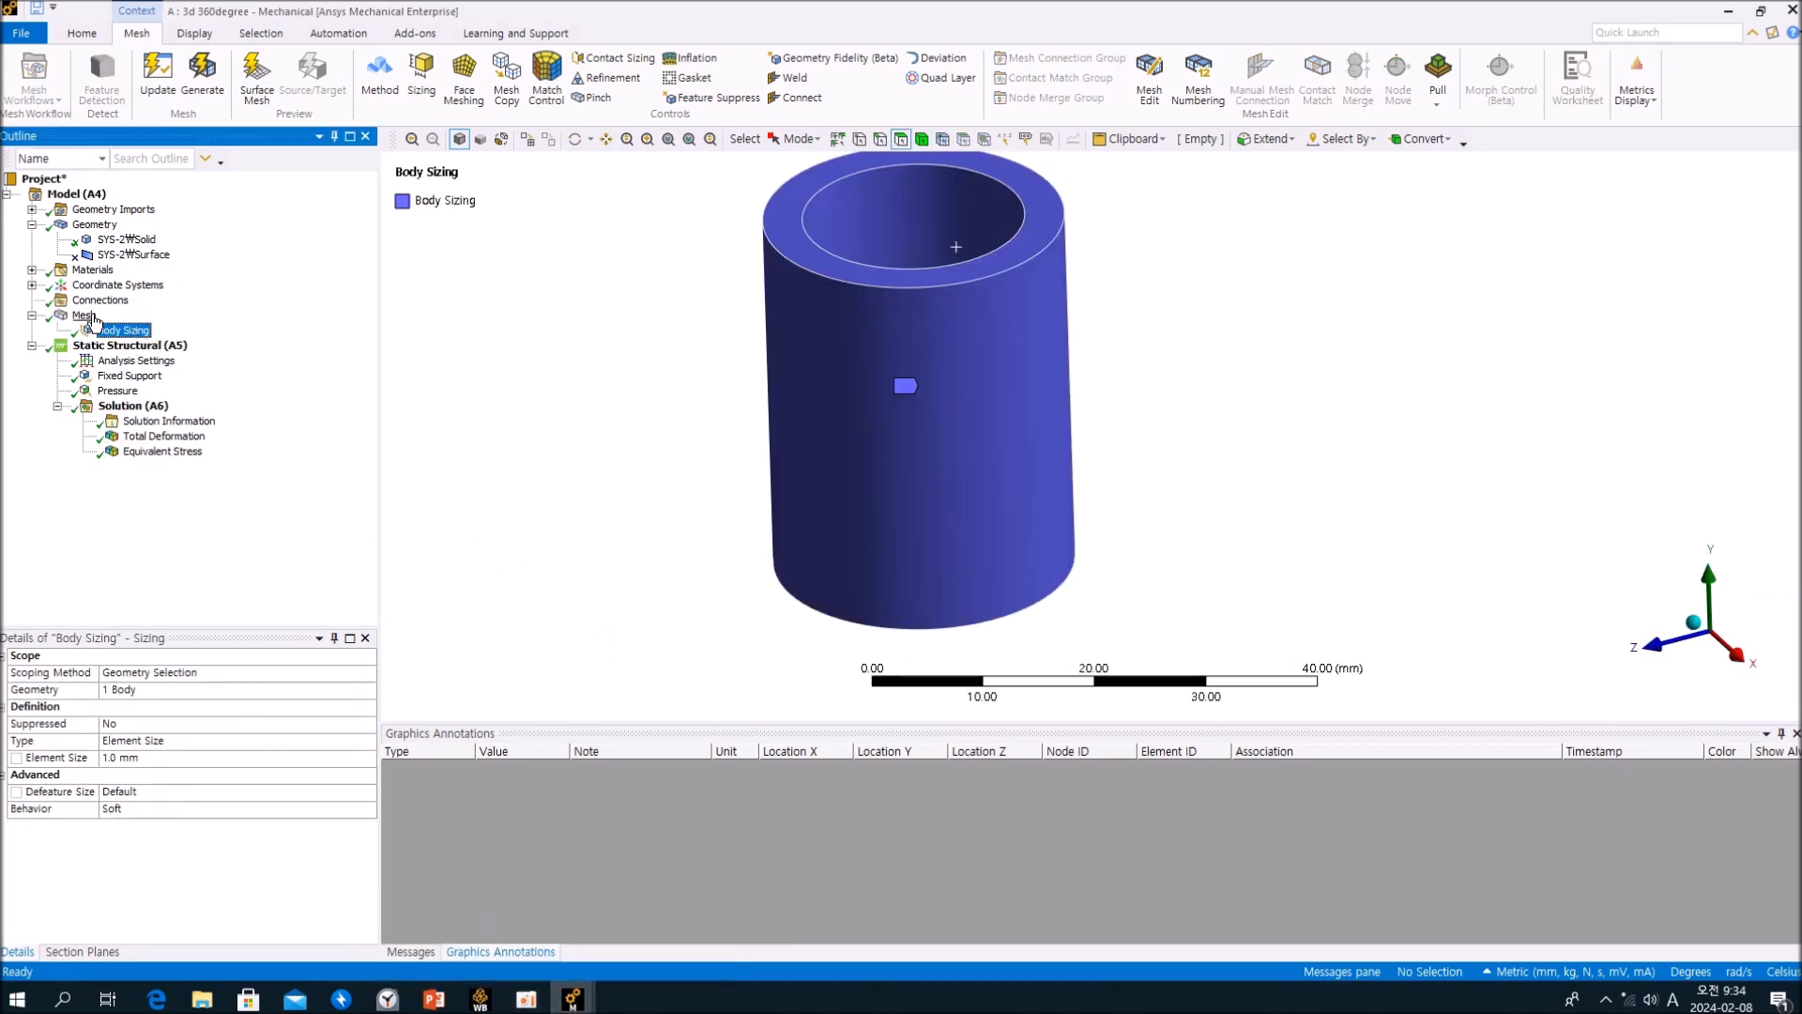
middle_click_drag(896, 314, 929, 487)
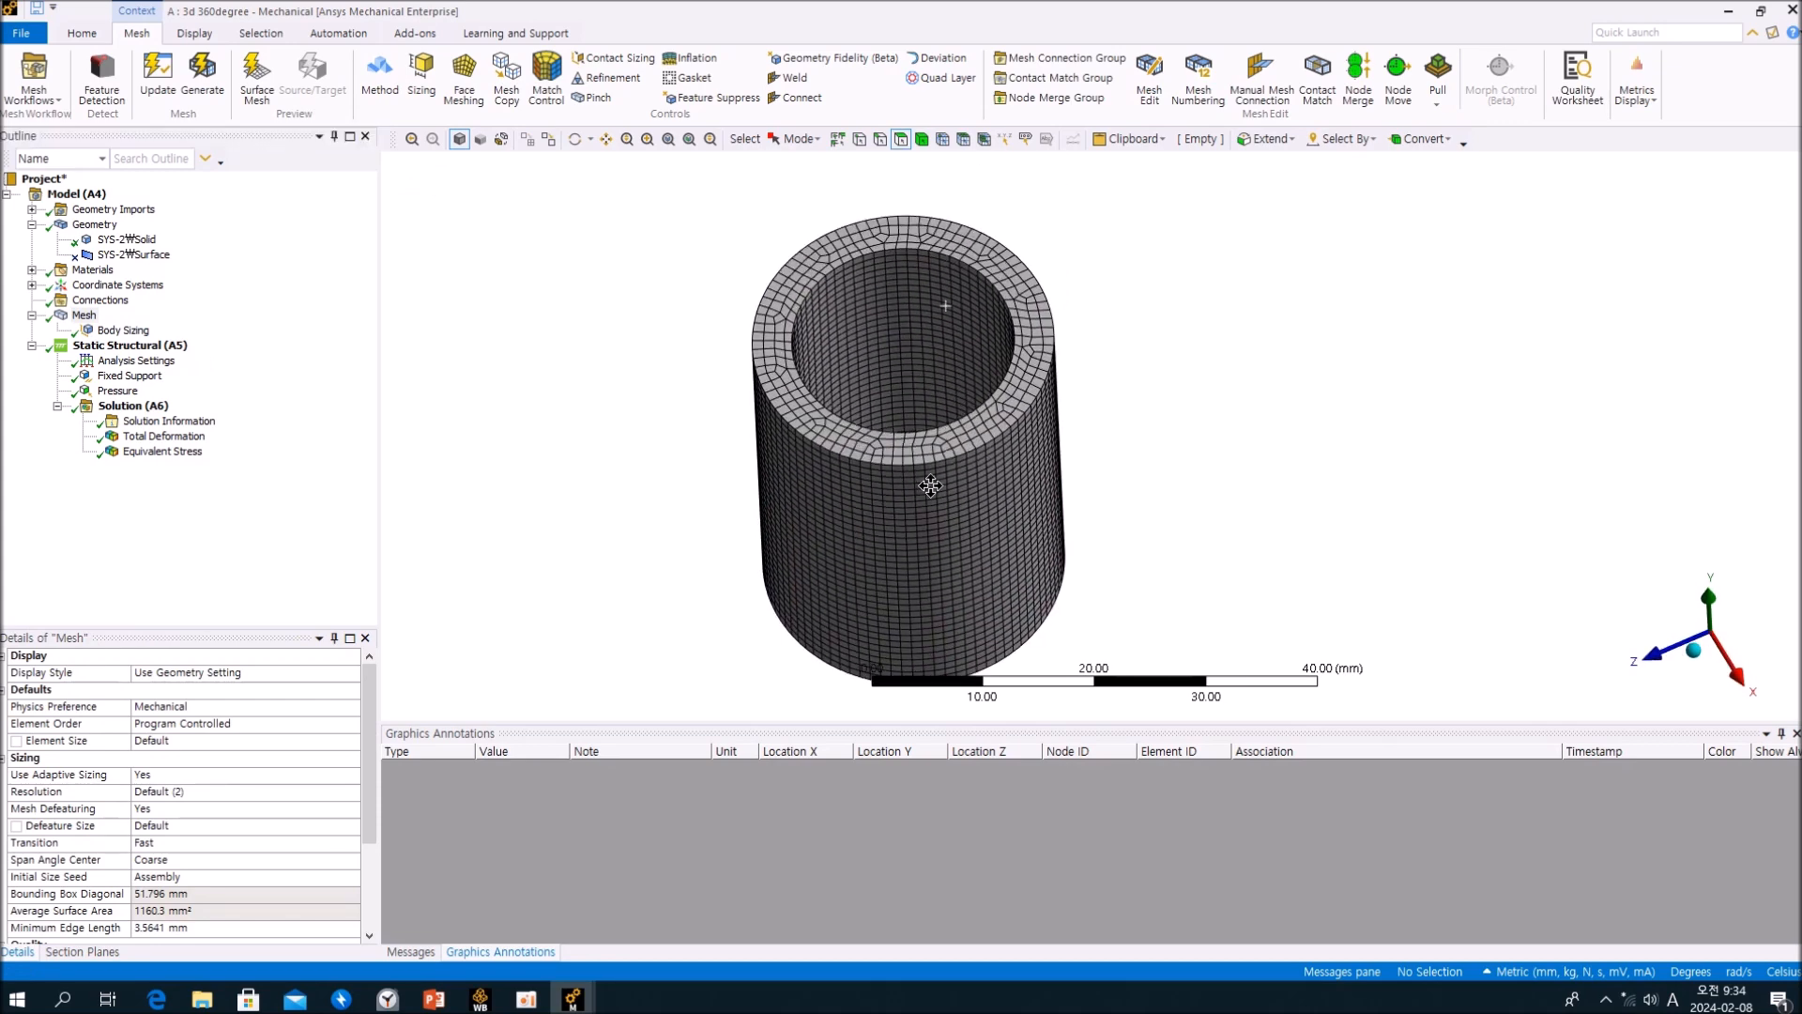
Return to the 3d 90degree model and examine its mesh pattern on the end face and inner wall.
mouse_move(572, 999)
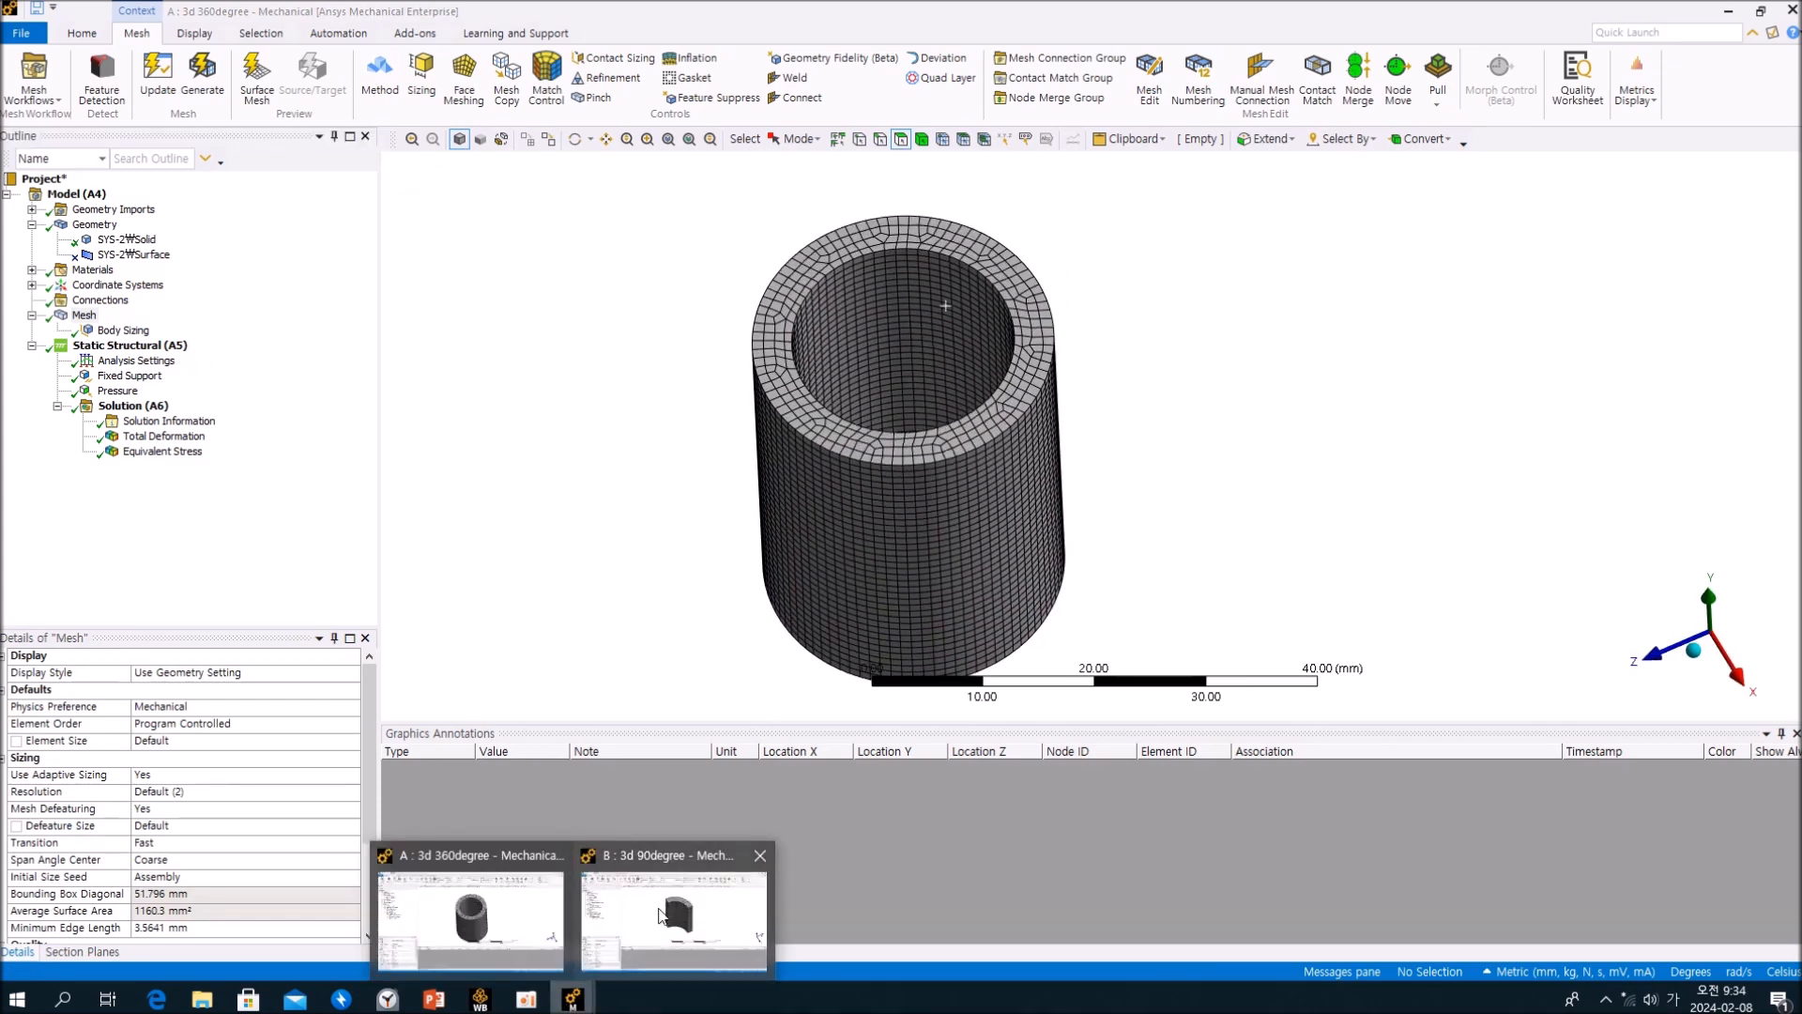
left_click(652, 922)
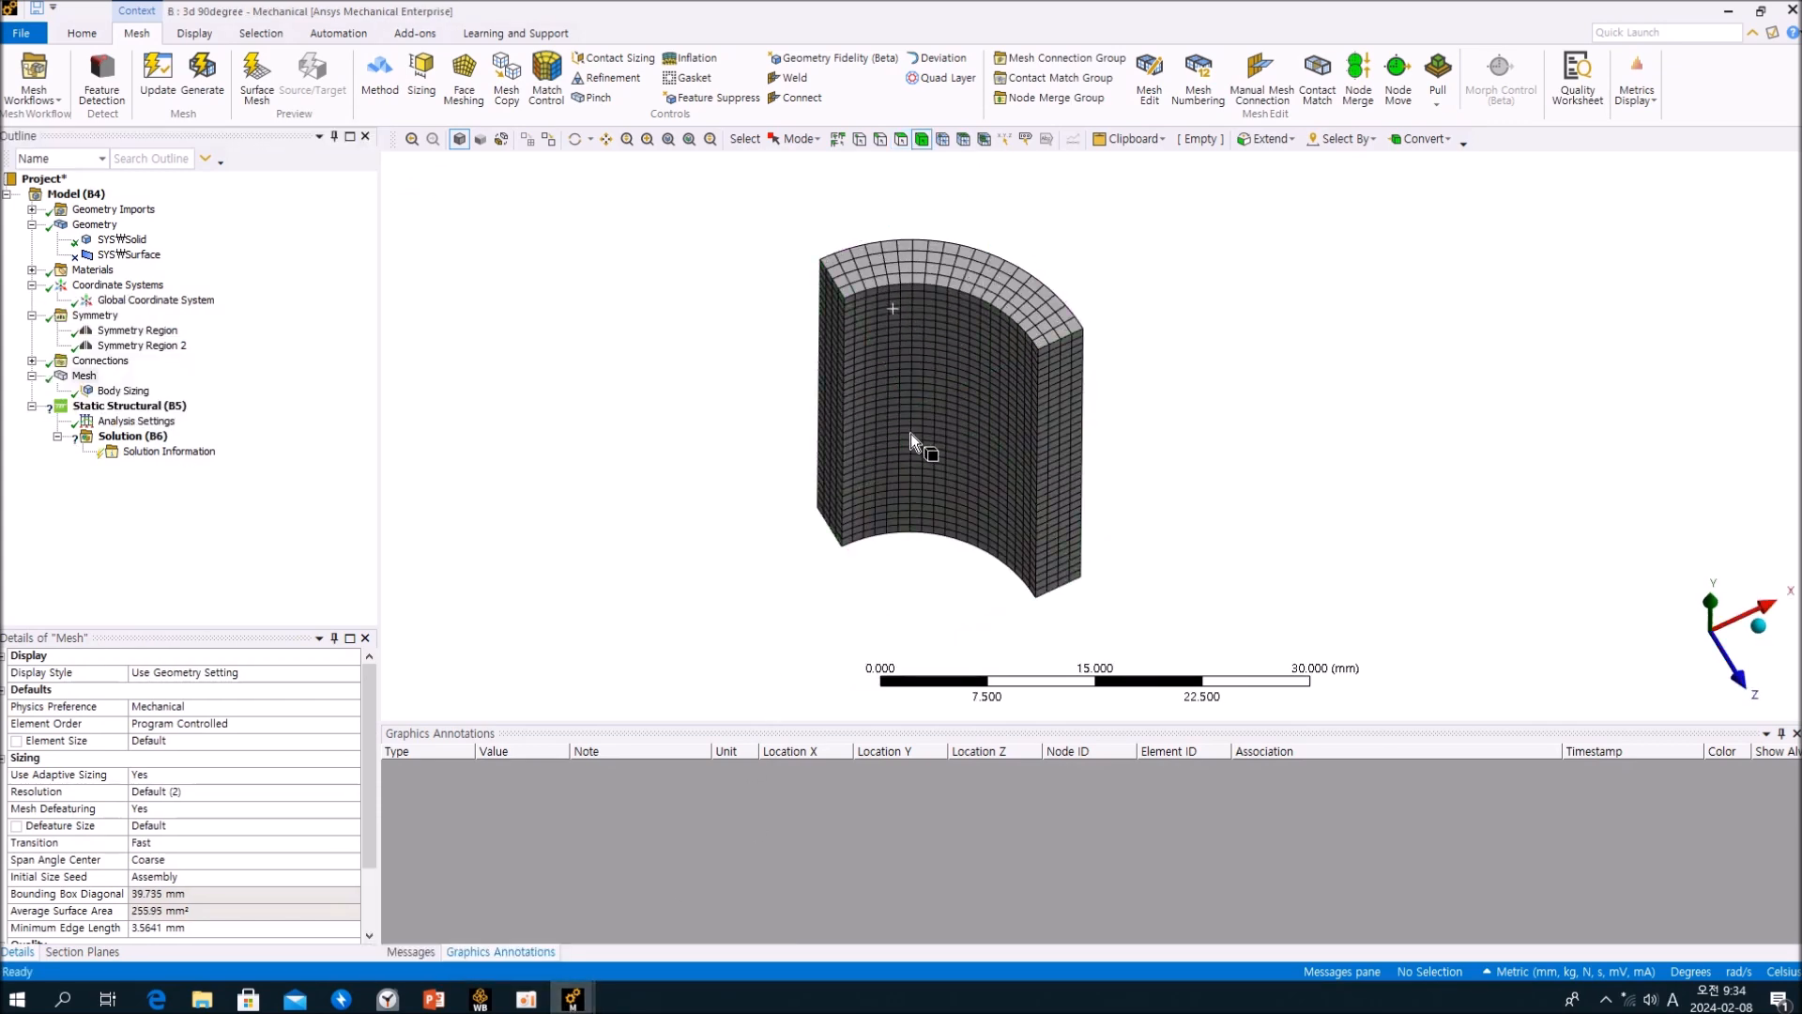
scroll(973, 252, "up", 5)
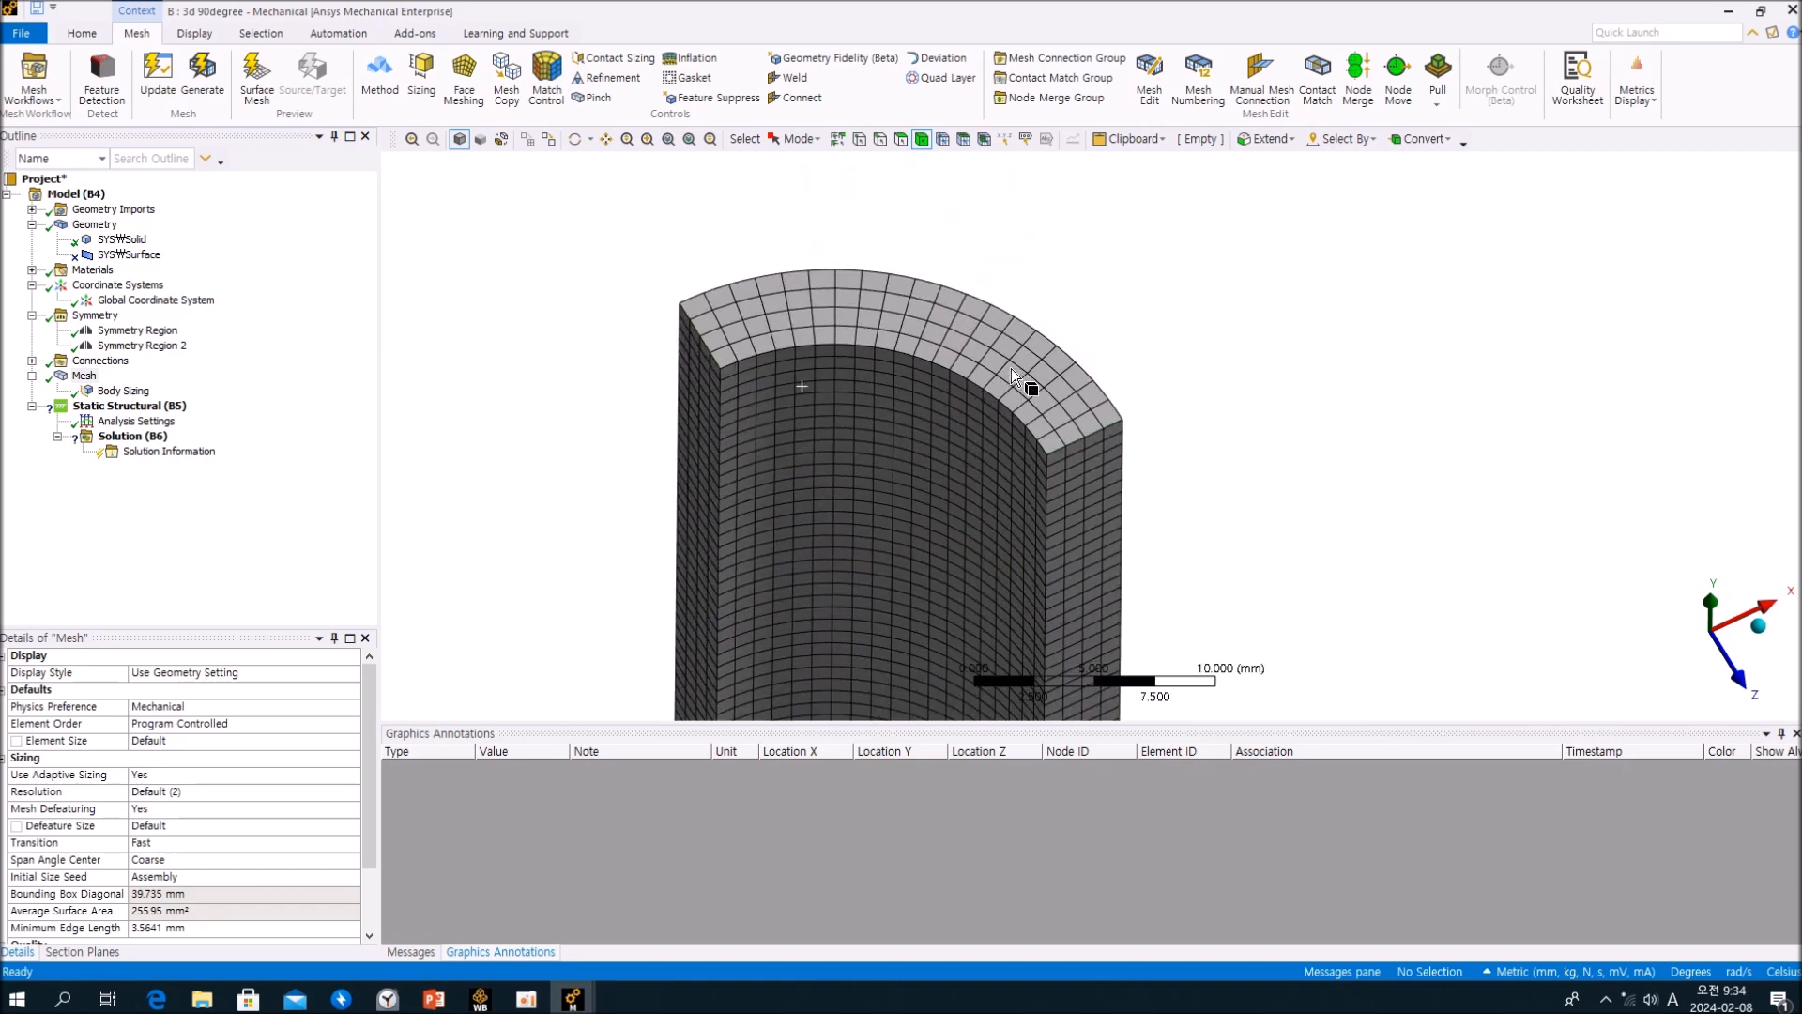
scroll(964, 347, "up", 1)
scroll(996, 368, "up", 1)
scroll(997, 369, "down", 5)
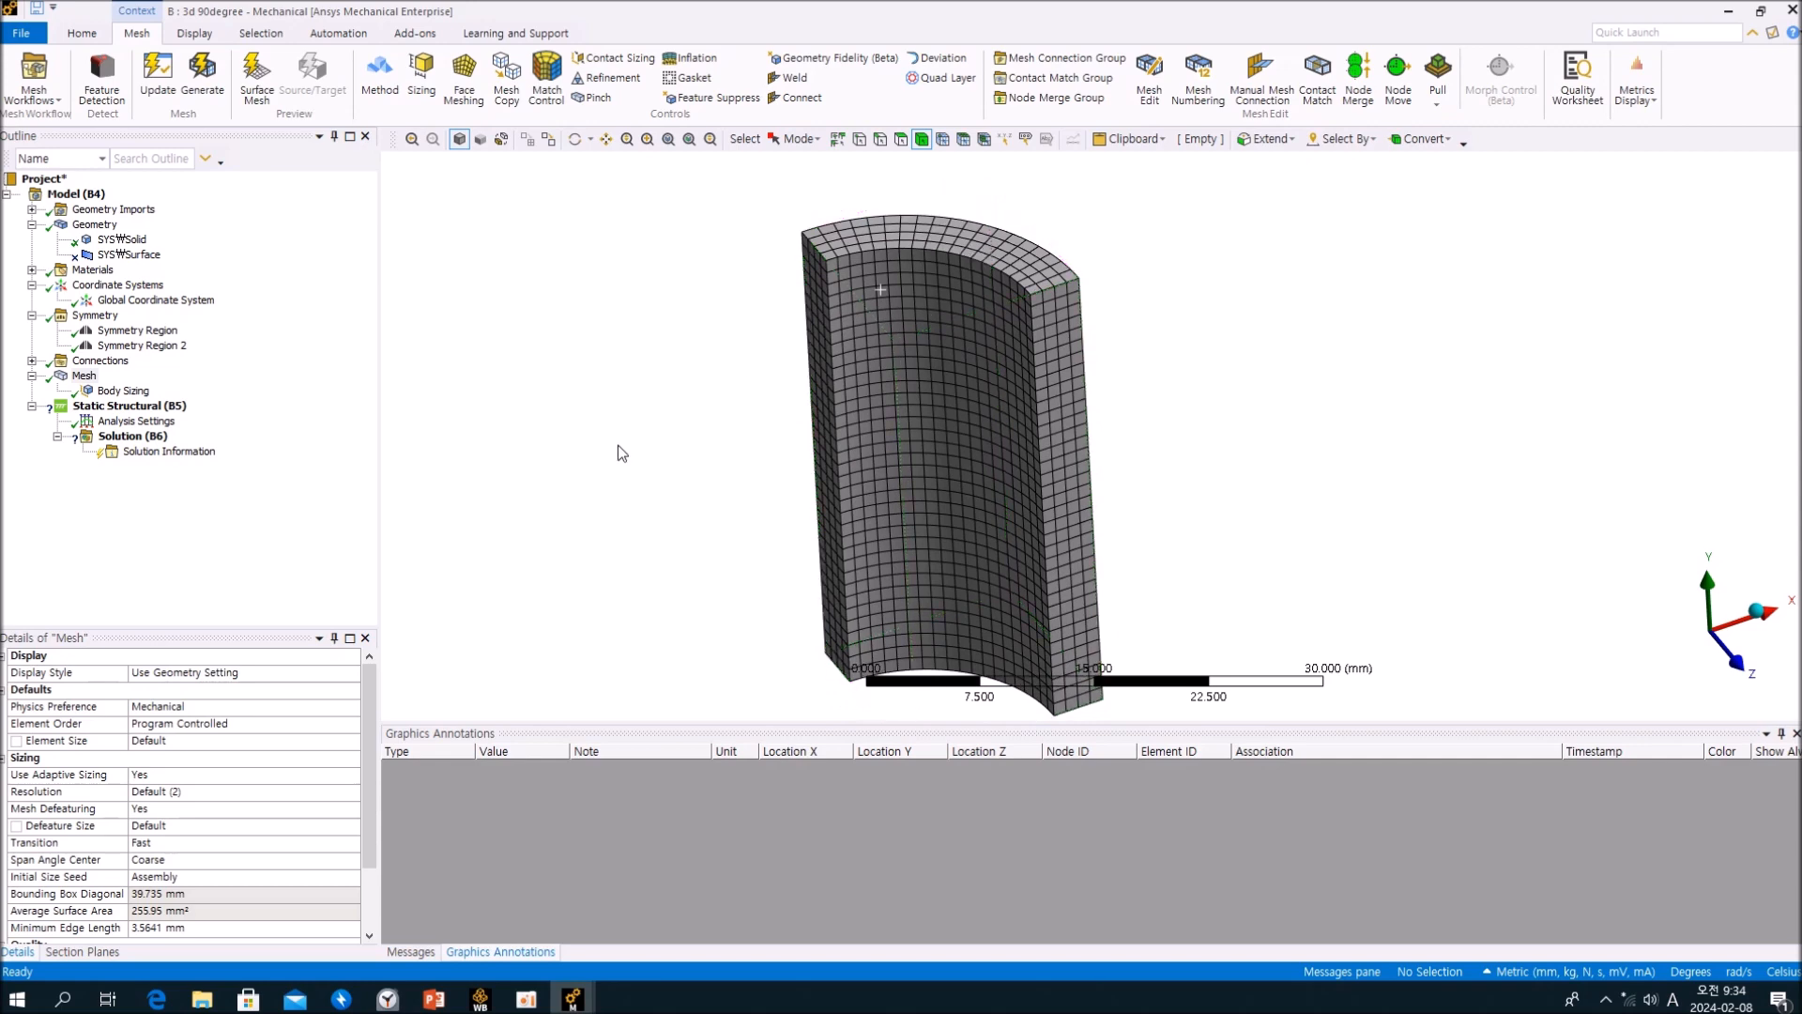
middle_click_drag(820, 403, 835, 440)
left_click(173, 539)
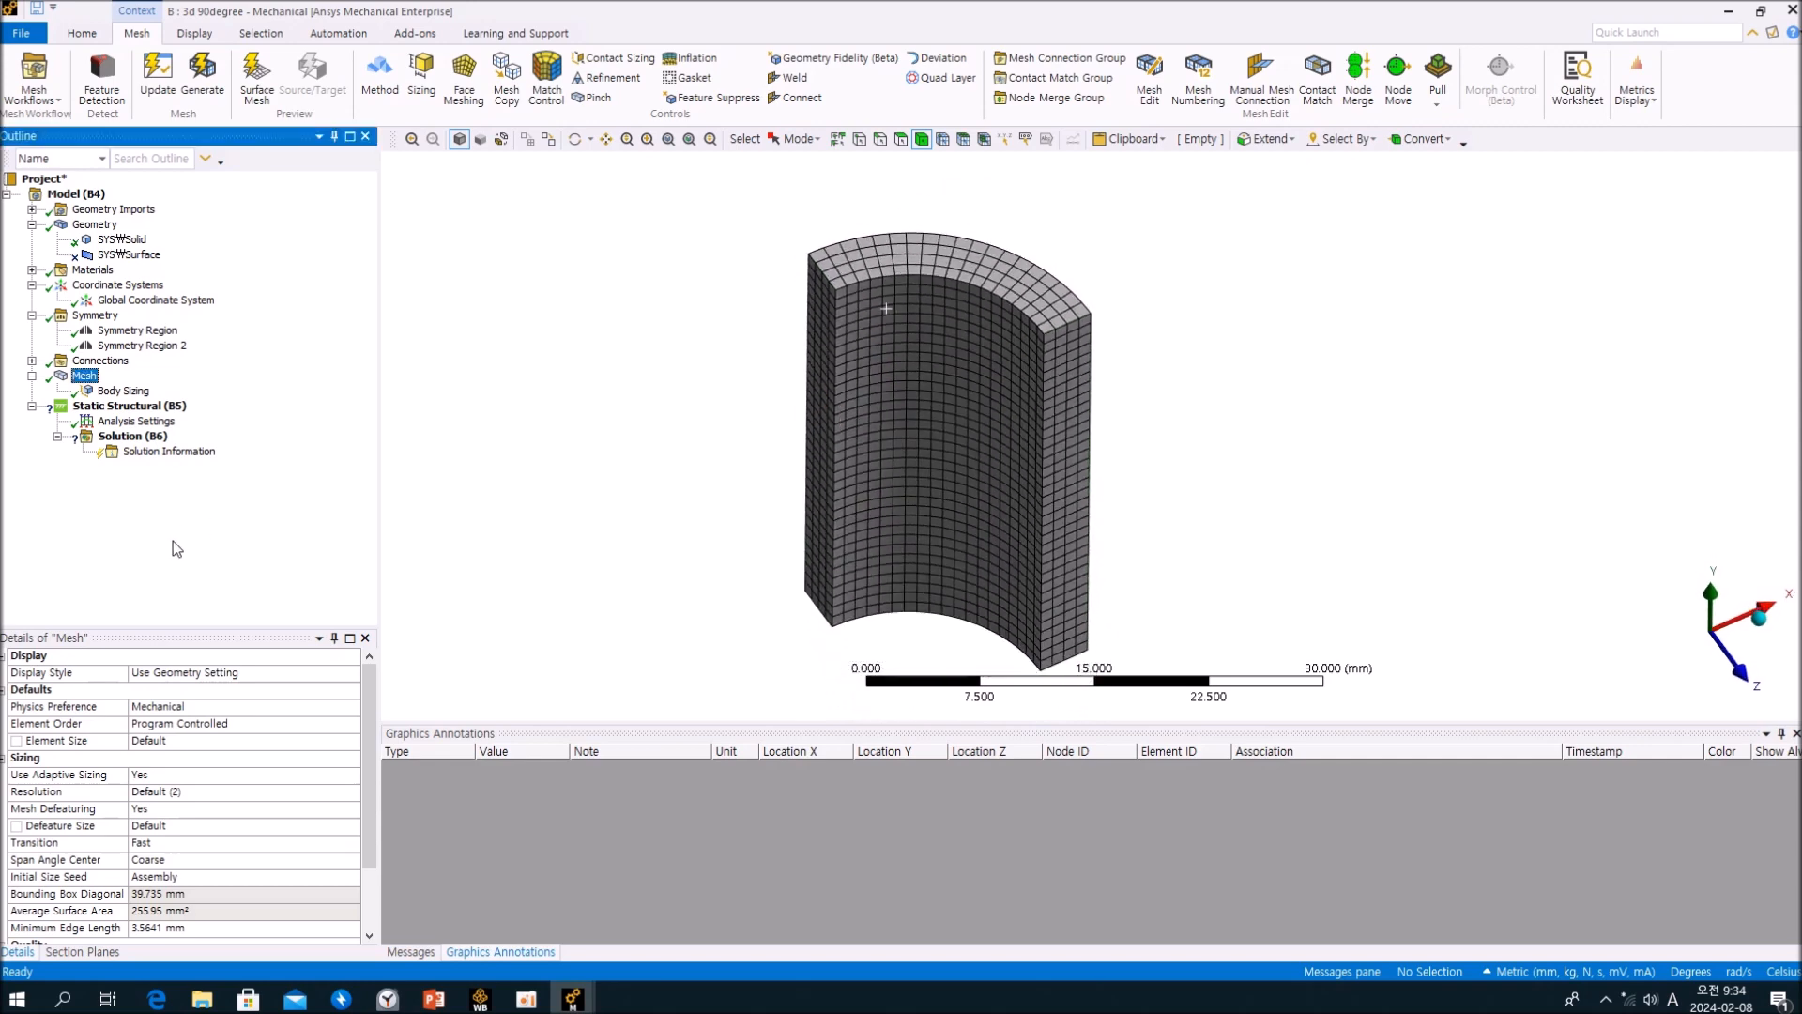
Add a fixed support on the bottom end face of the quarter cylinder in the Static Structural analysis.
left_click(127, 405)
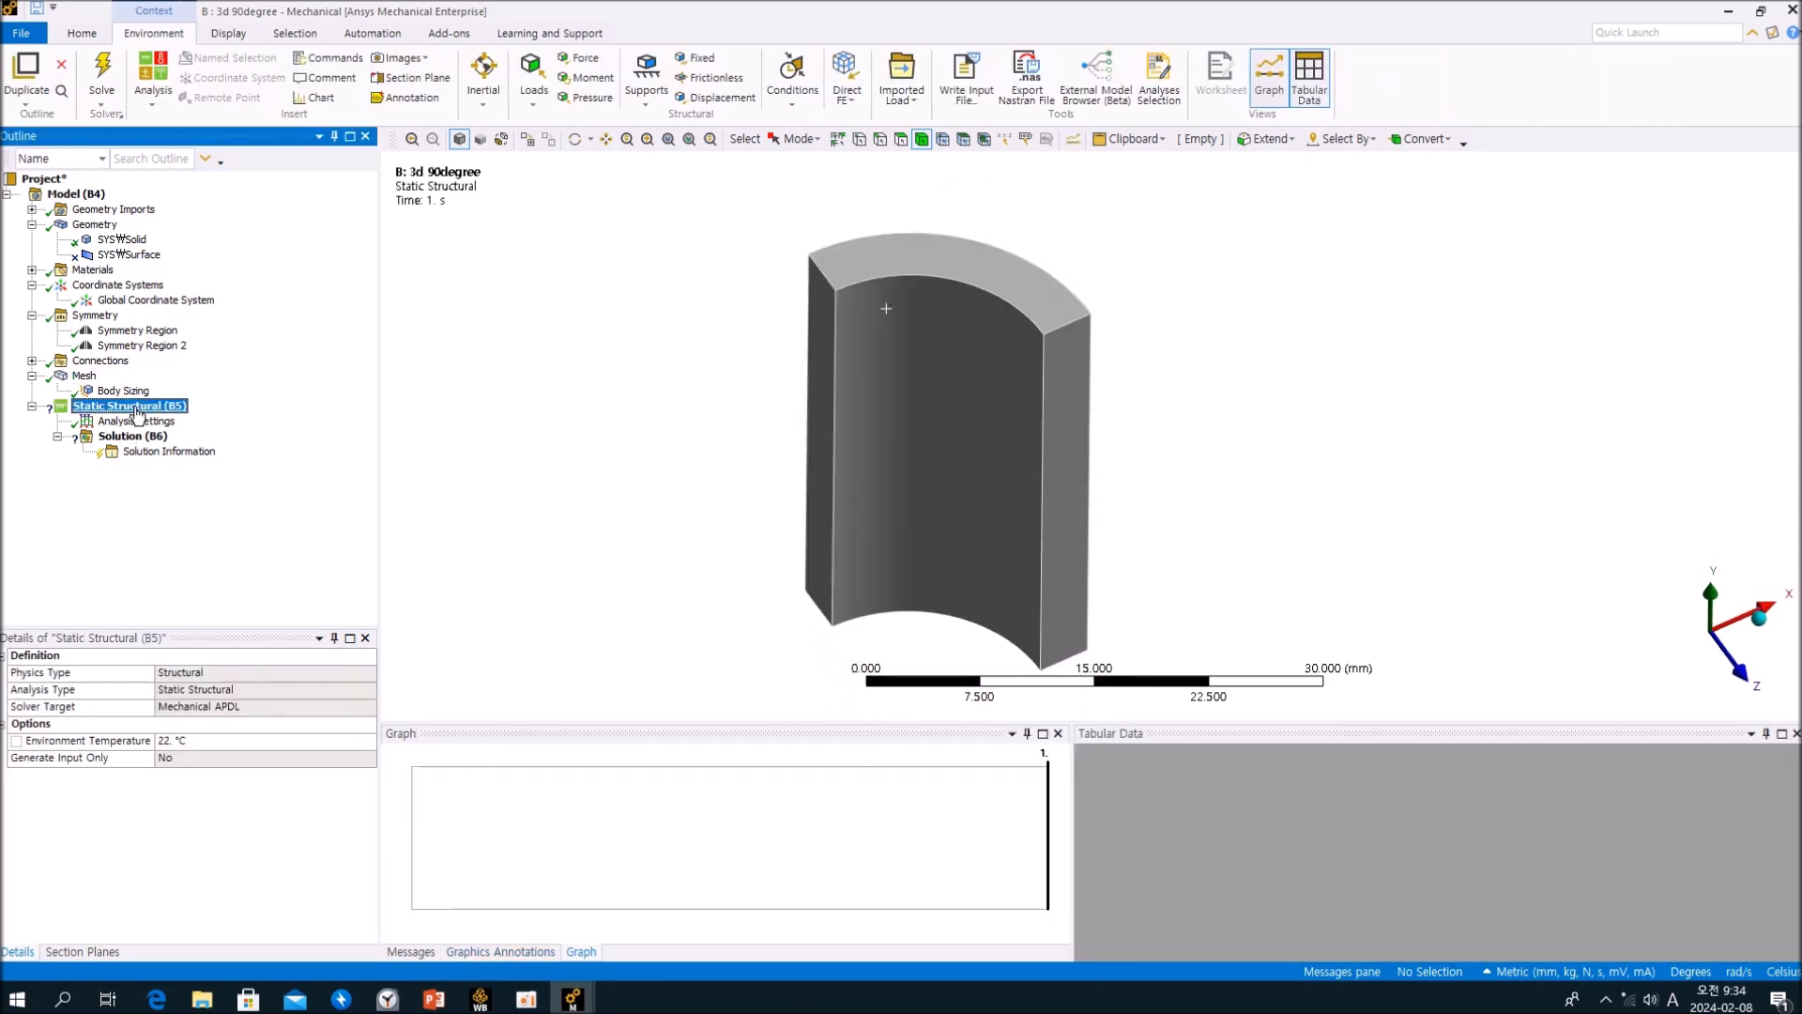
left_click(703, 58)
middle_click_drag(960, 404, 885, 472)
left_click(929, 620)
left_click(210, 689)
left_click(274, 511)
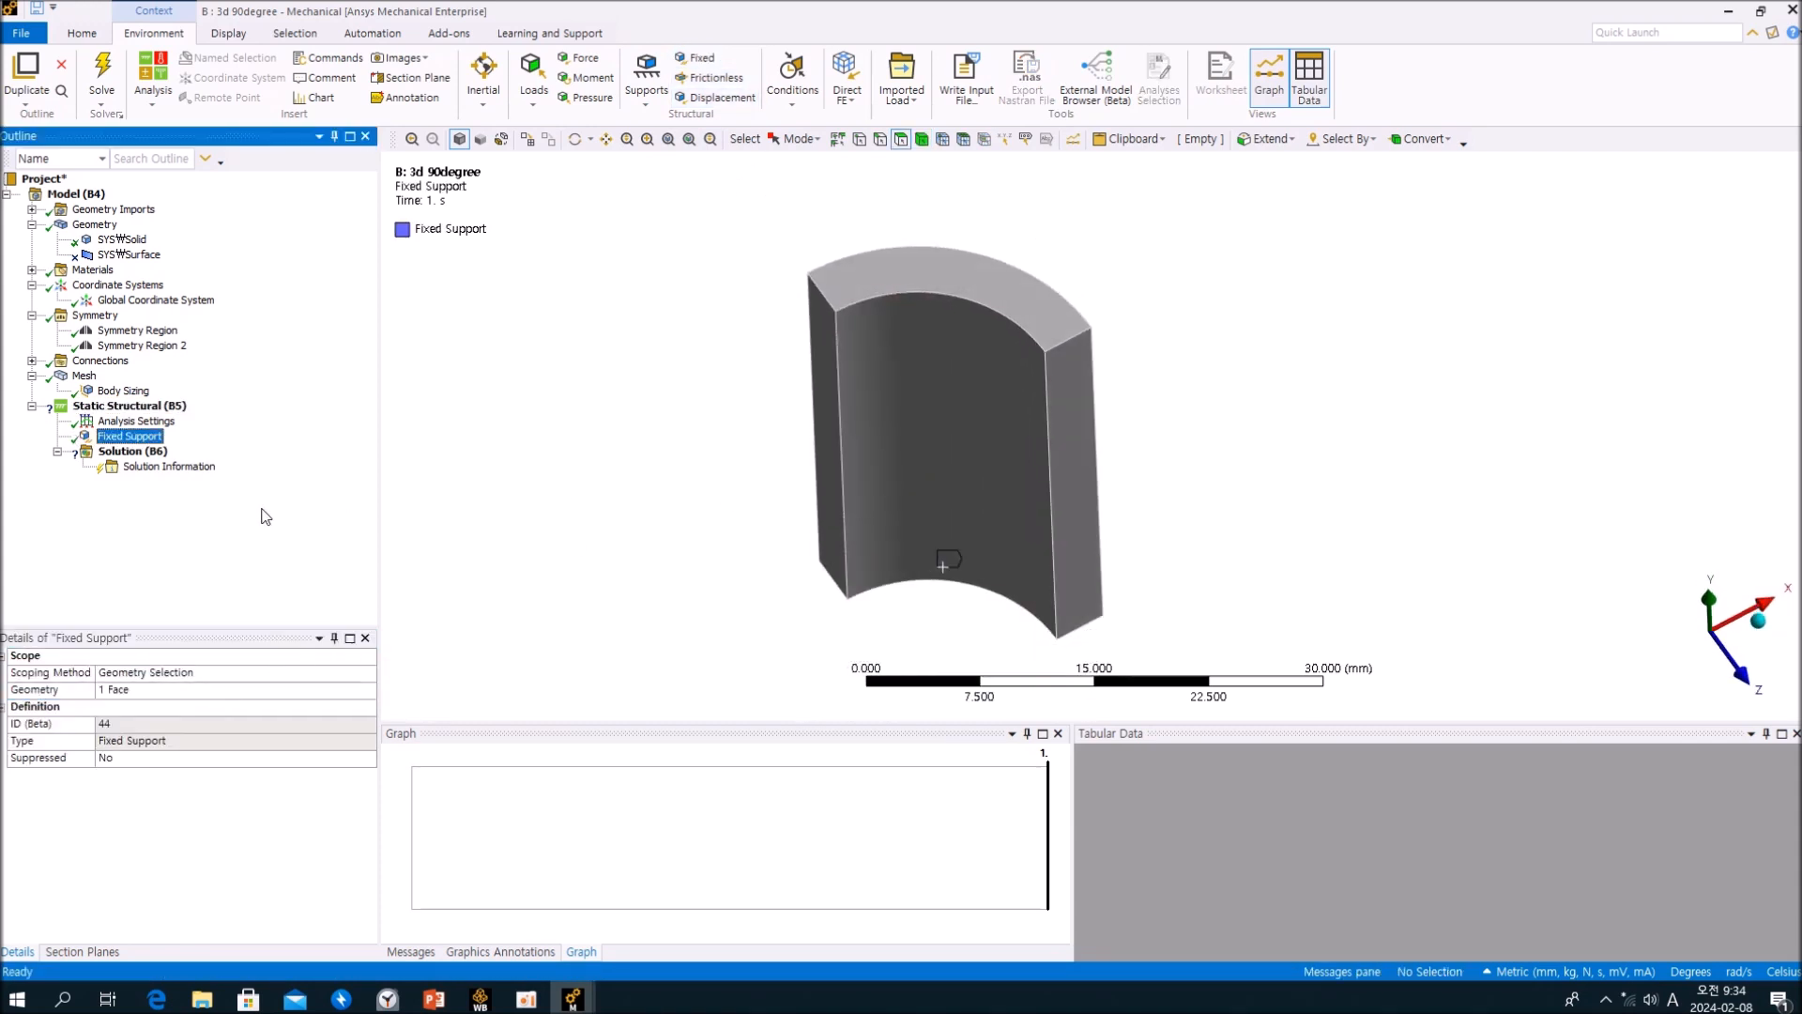
Apply a pressure of 1 MPa to the inner cylindrical face of the quarter cylinder.
left_click(588, 98)
left_click(961, 388)
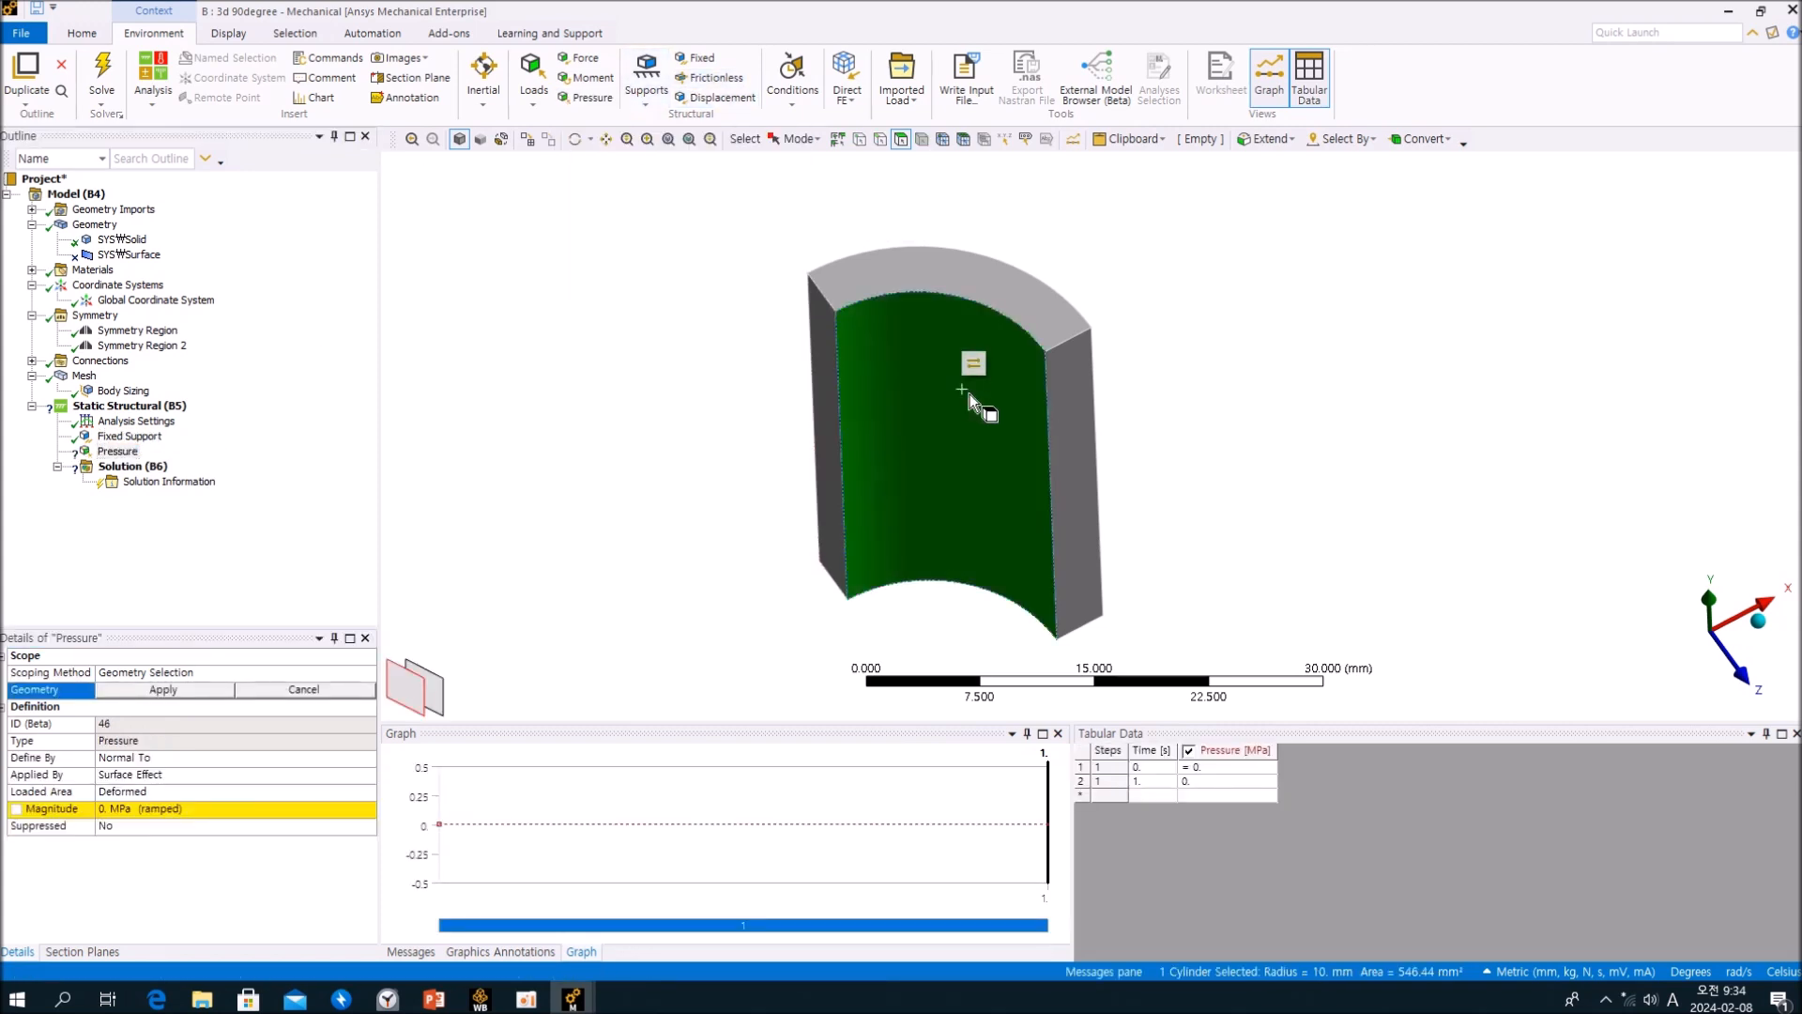
left_click(207, 696)
left_click(207, 809)
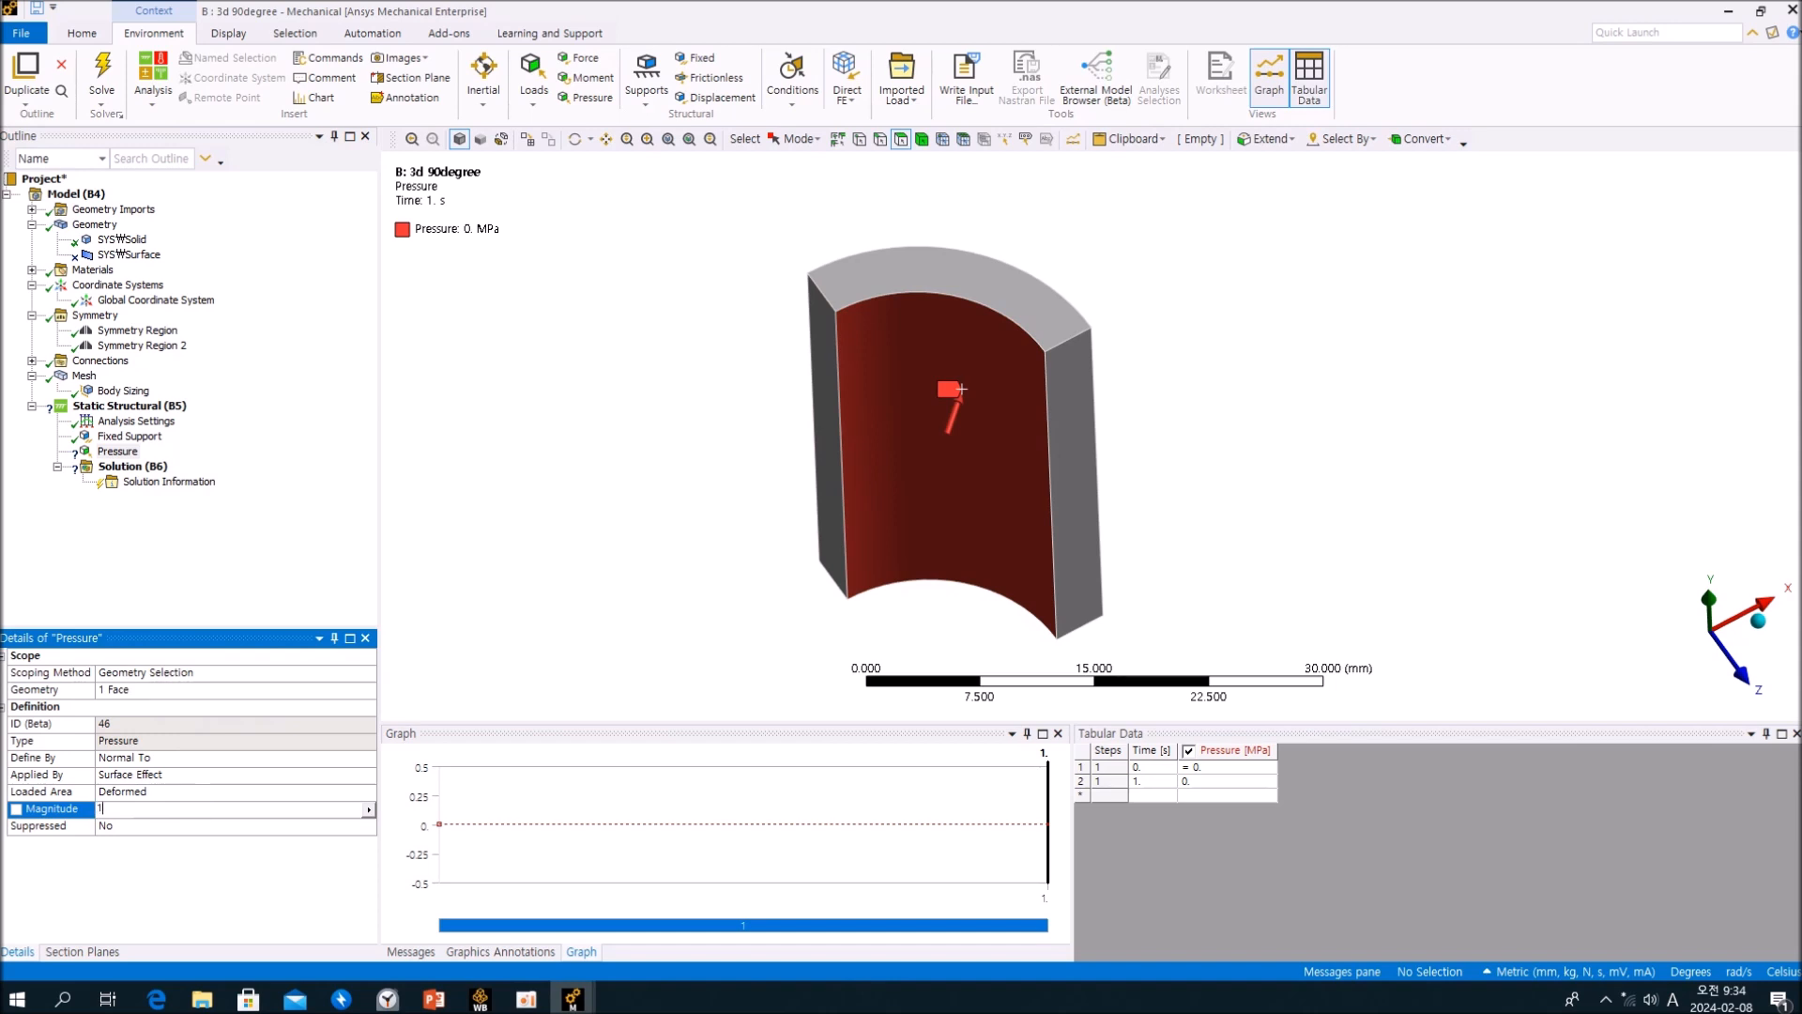
key("Return")
left_click(212, 810)
type("1")
key("Return")
Check the pressure load definition in the 3d 360degree model, and return to the 3d 90degree model.
mouse_move(573, 997)
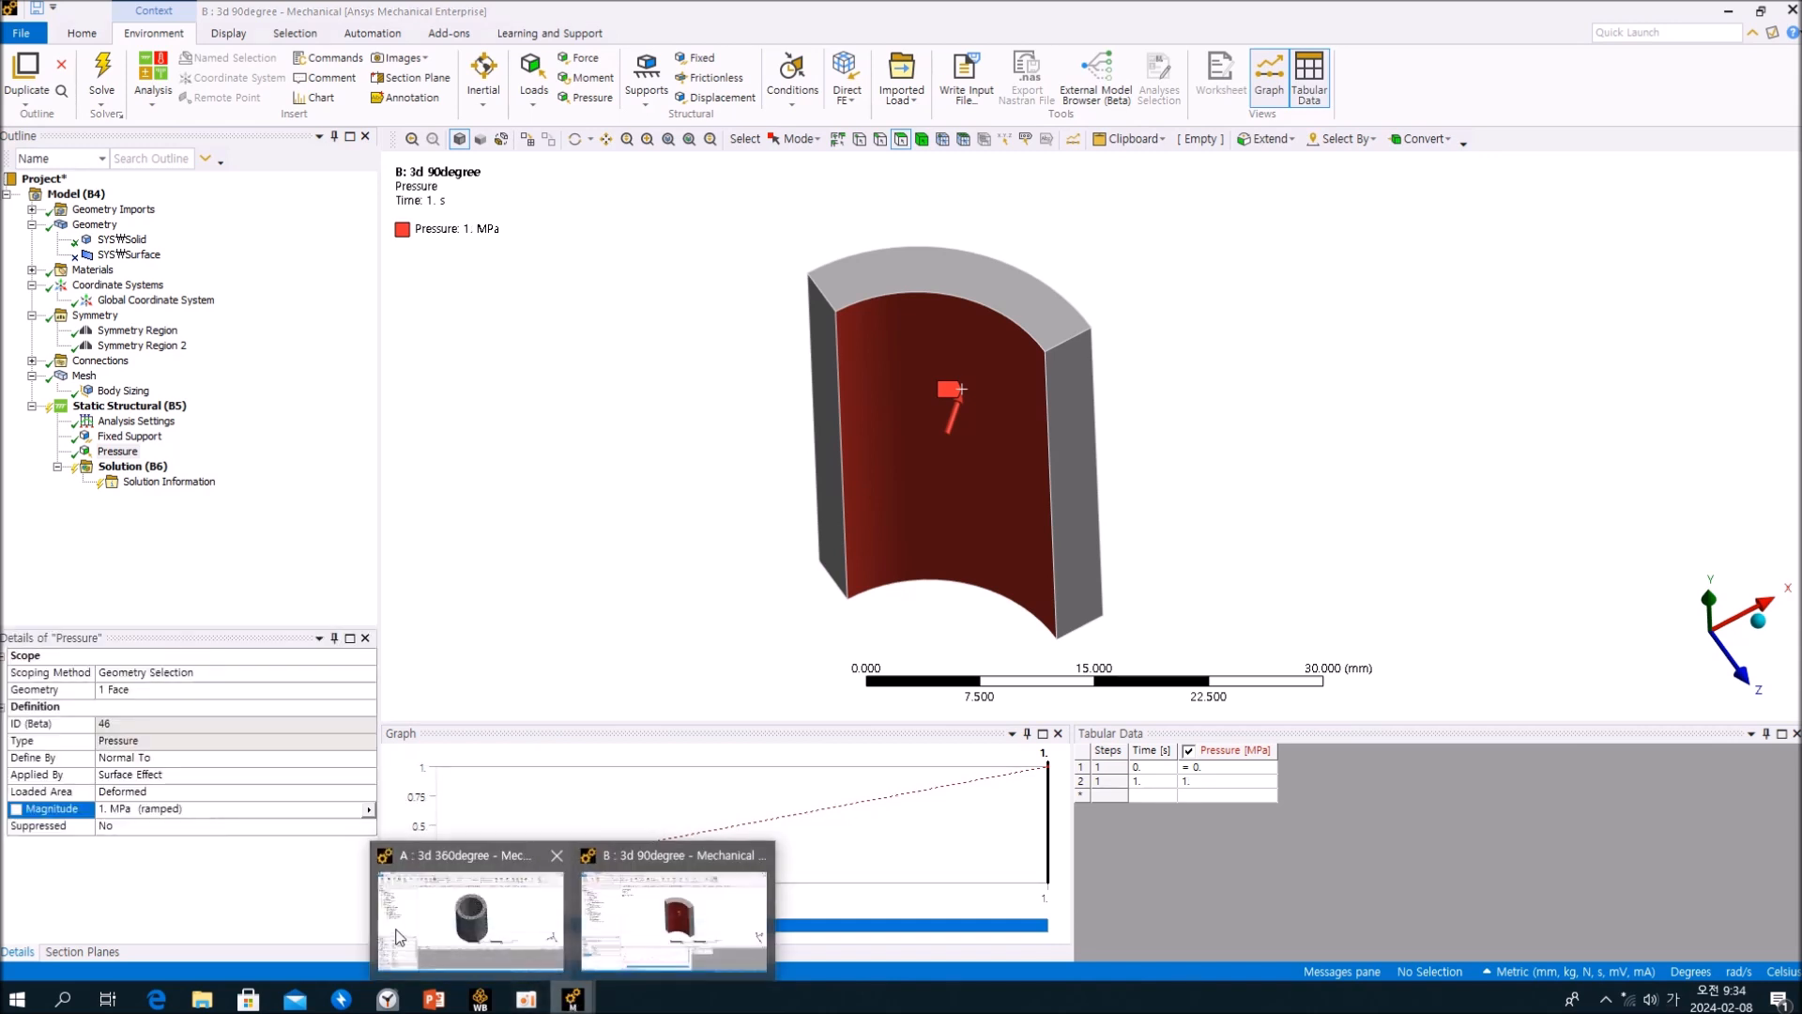
left_click(685, 915)
left_click(129, 393)
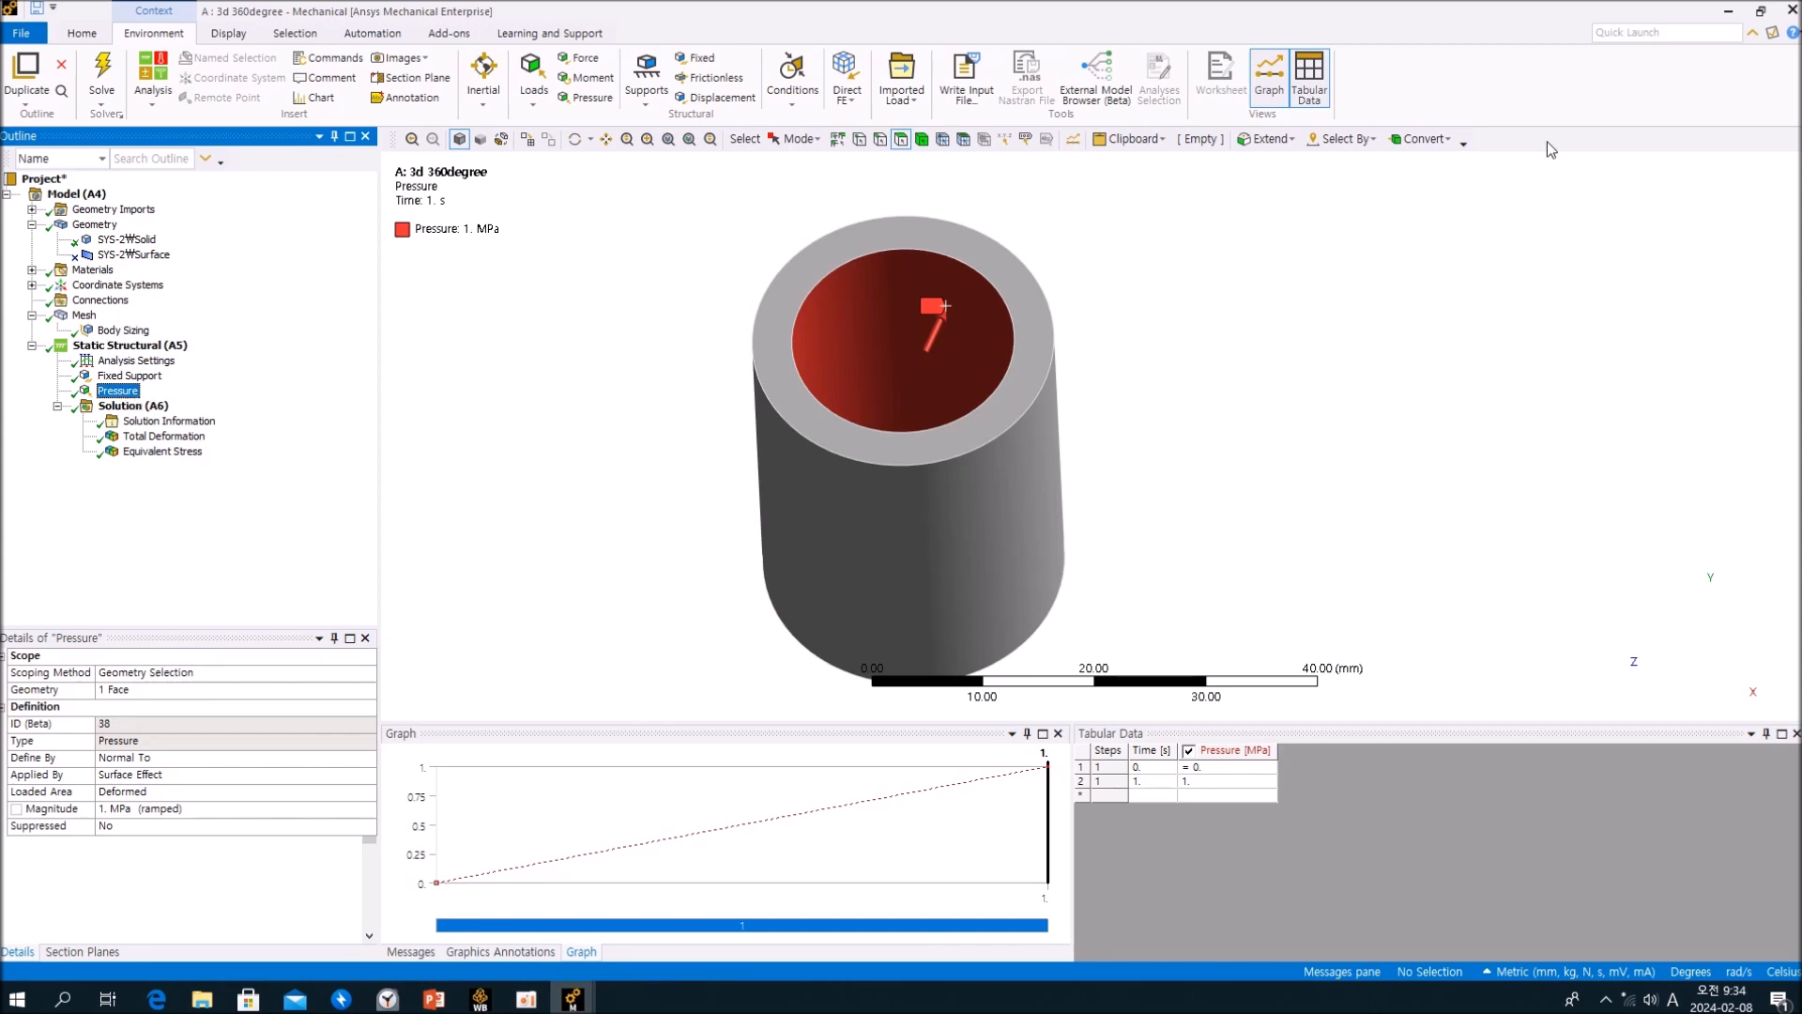
left_click(1729, 12)
left_click(175, 543)
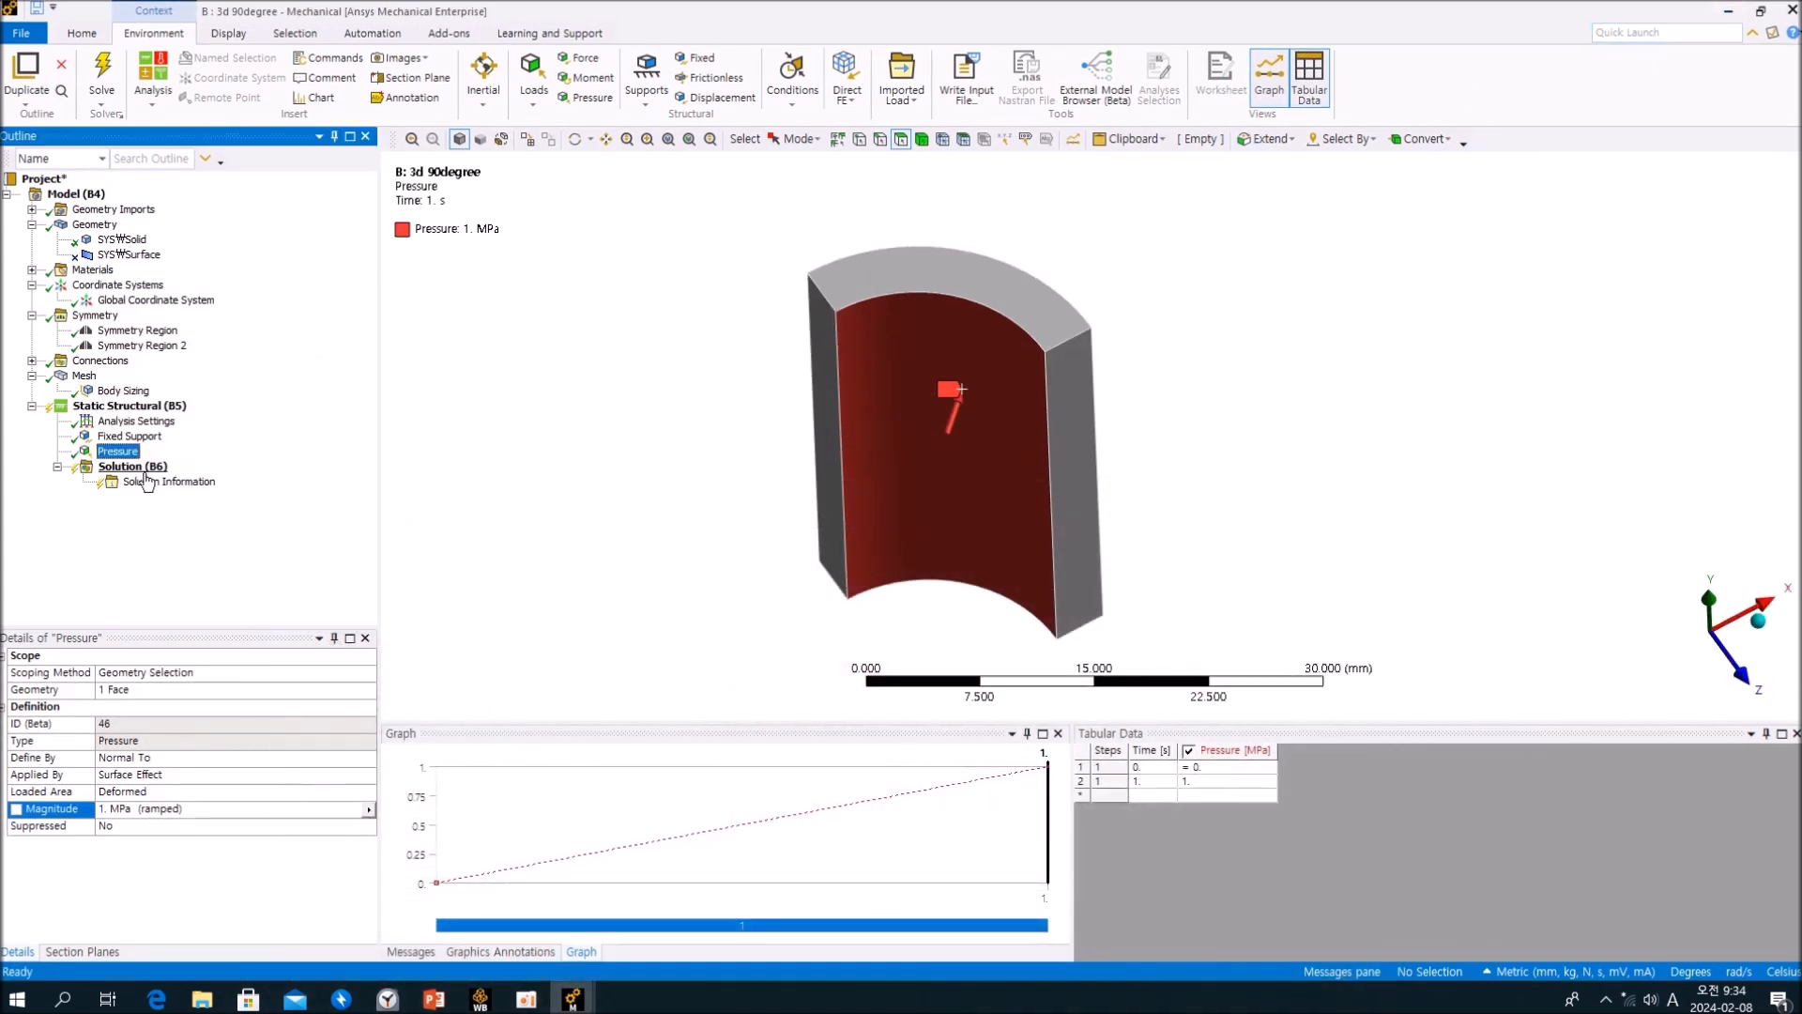
Add total deformation and equivalent (von-Mises) stress results to the solution and solve the 3d 90degree model.
left_click(132, 467)
left_click(663, 82)
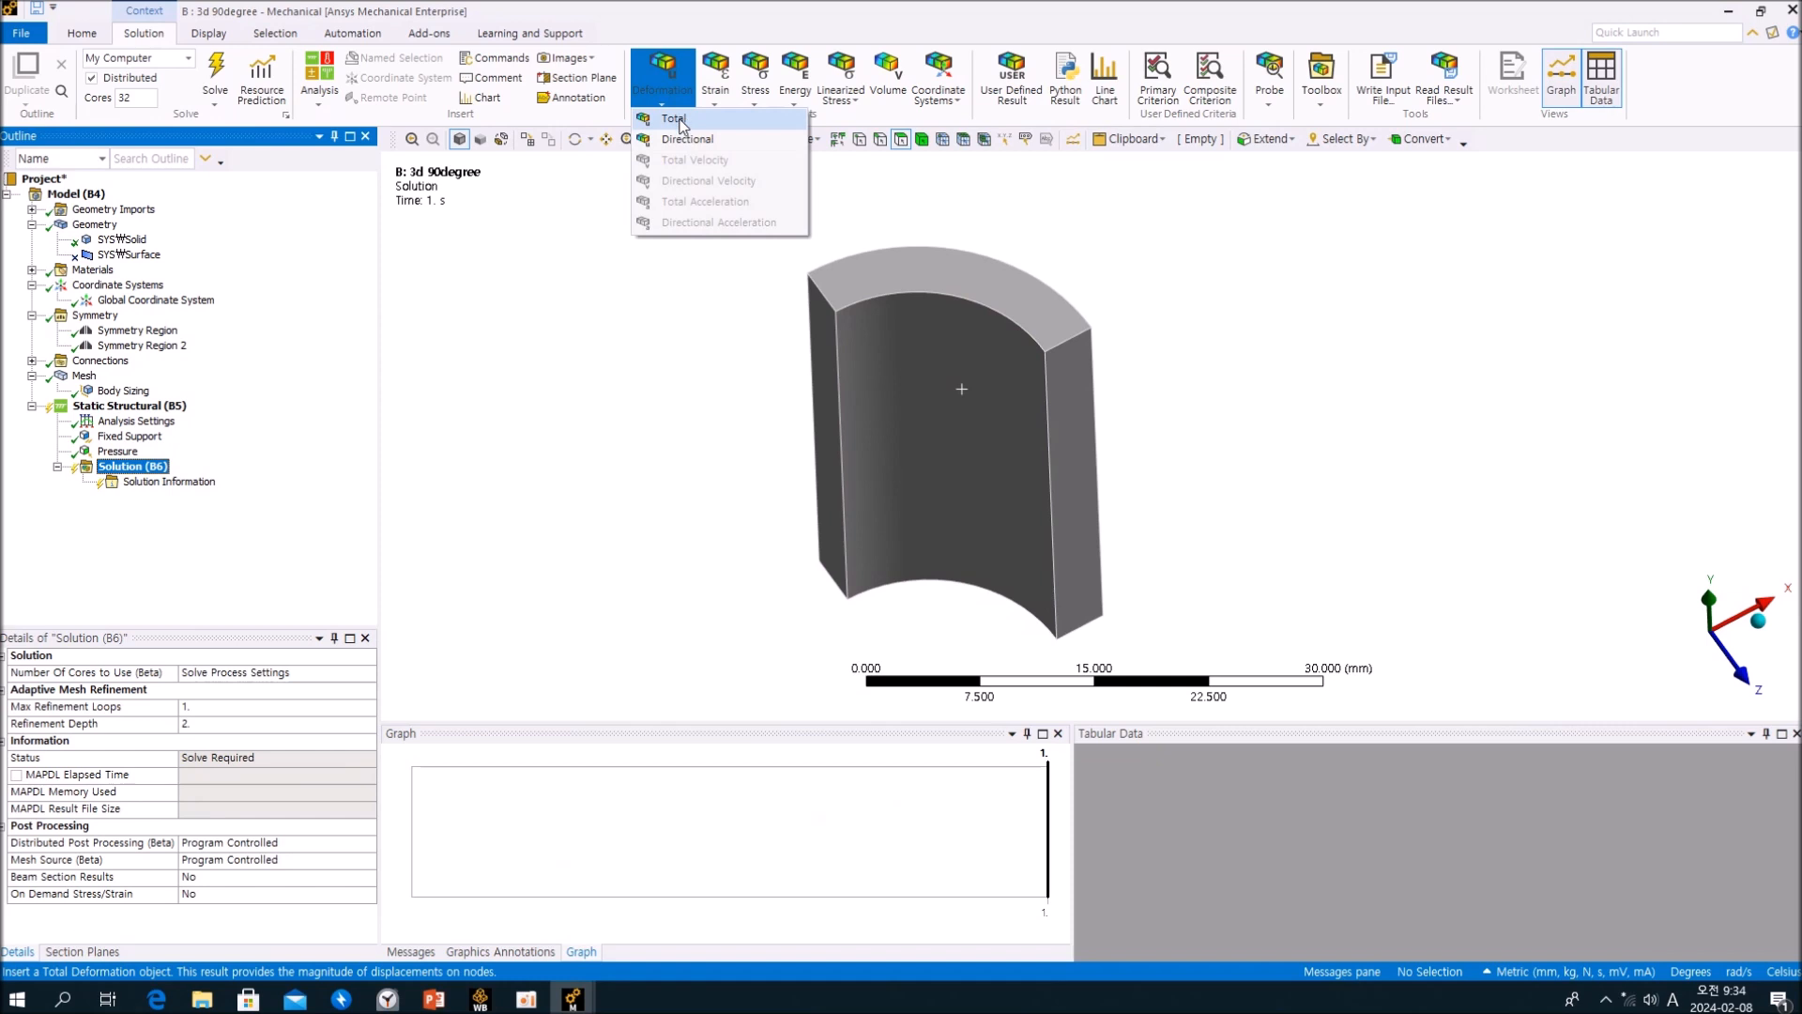
left_click(673, 118)
left_click(755, 83)
left_click(777, 118)
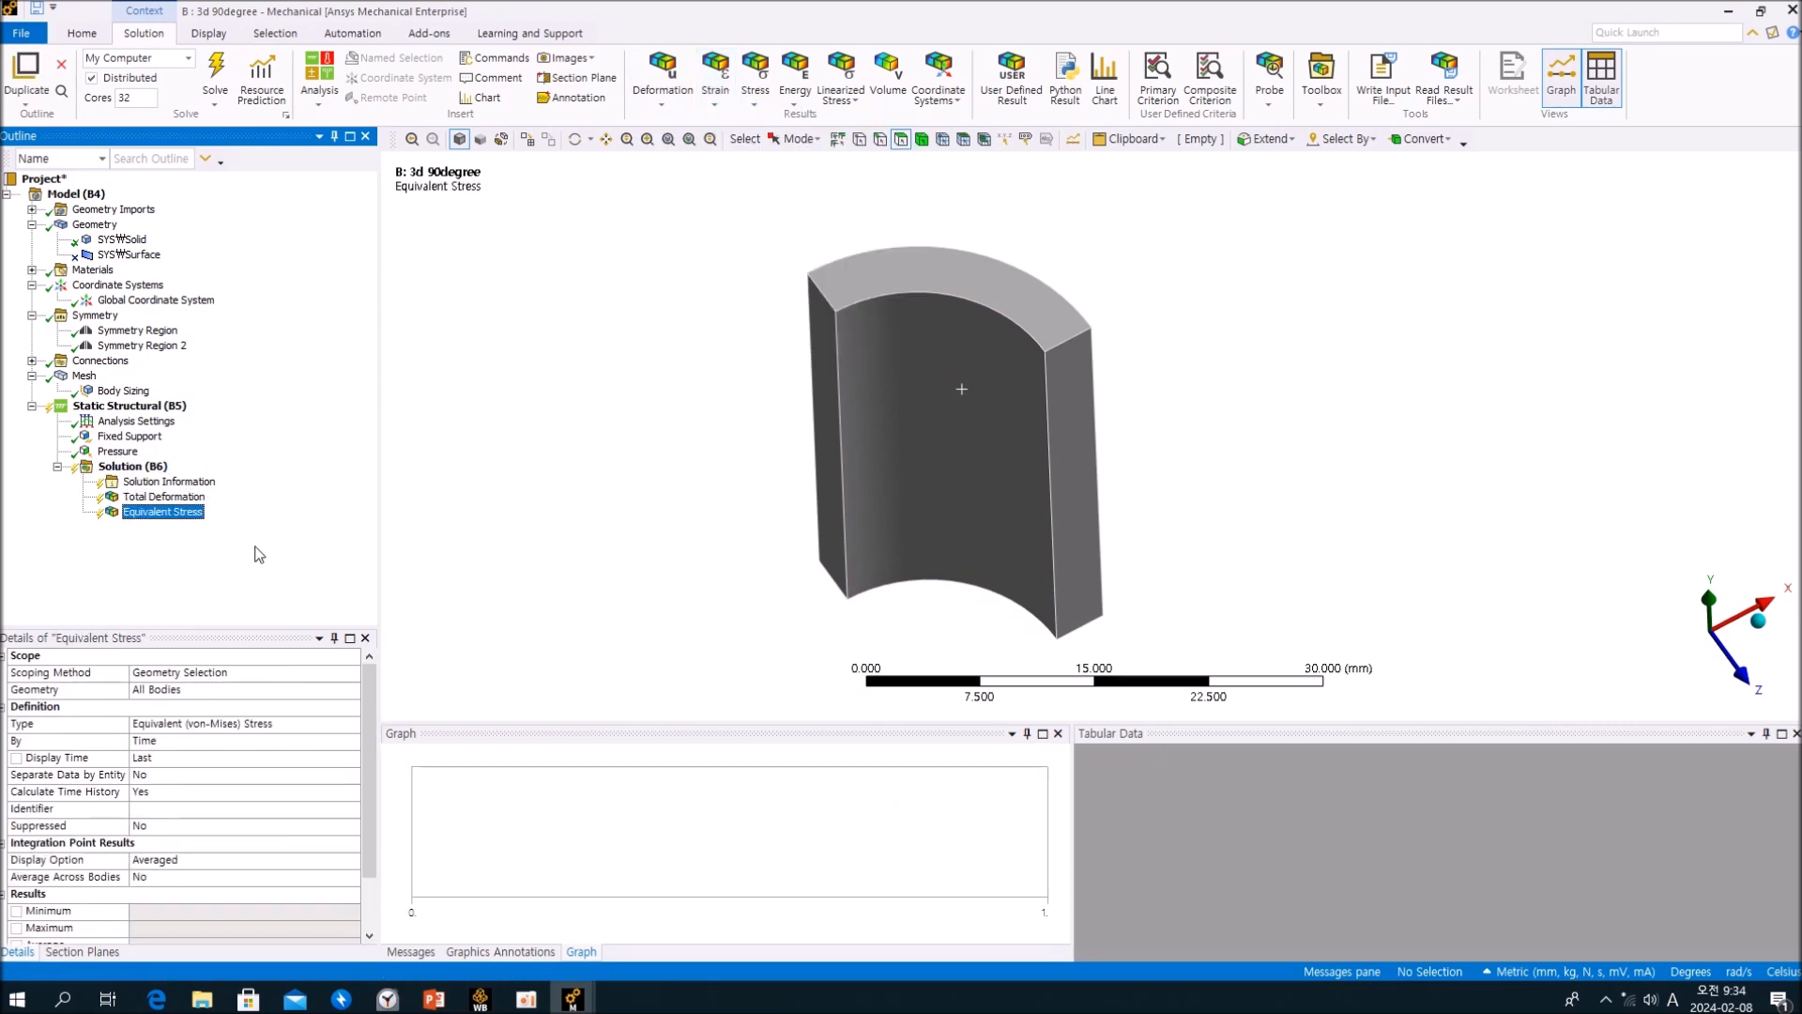
left_click(218, 75)
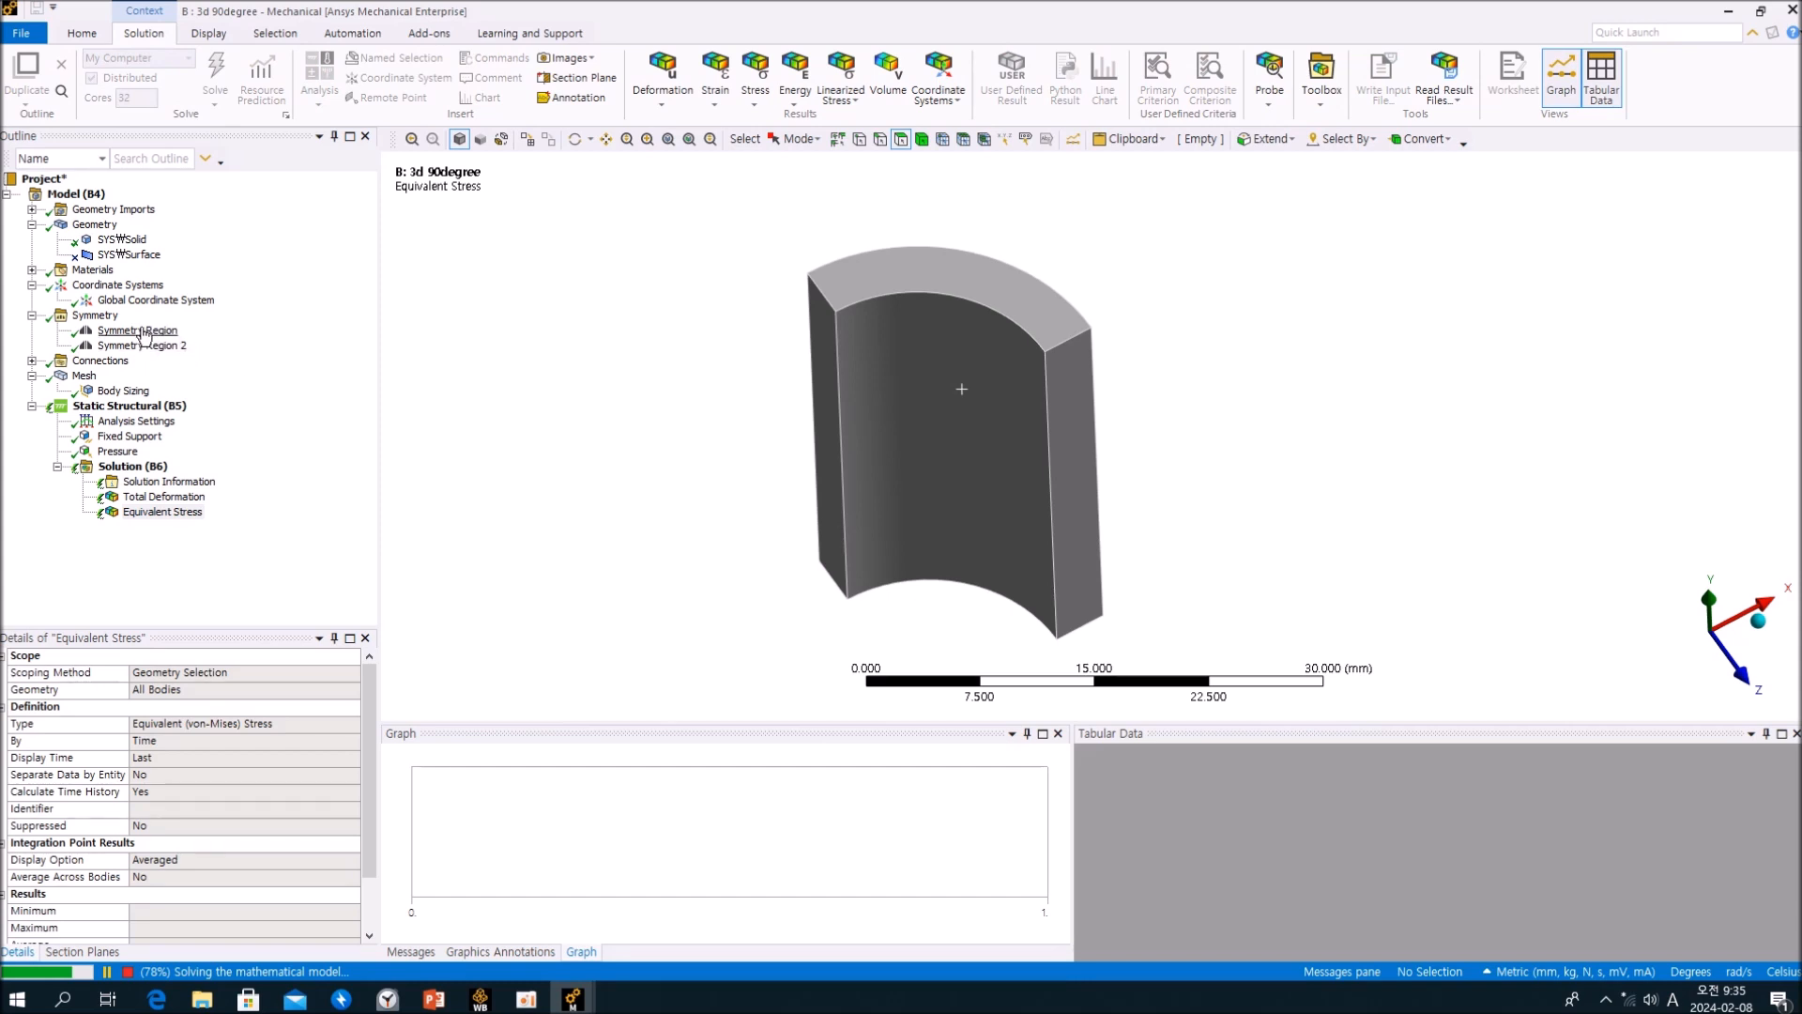
Review the faces and symmetry normals assigned to the two symmetry regions.
left_click(94, 315)
left_click(137, 331)
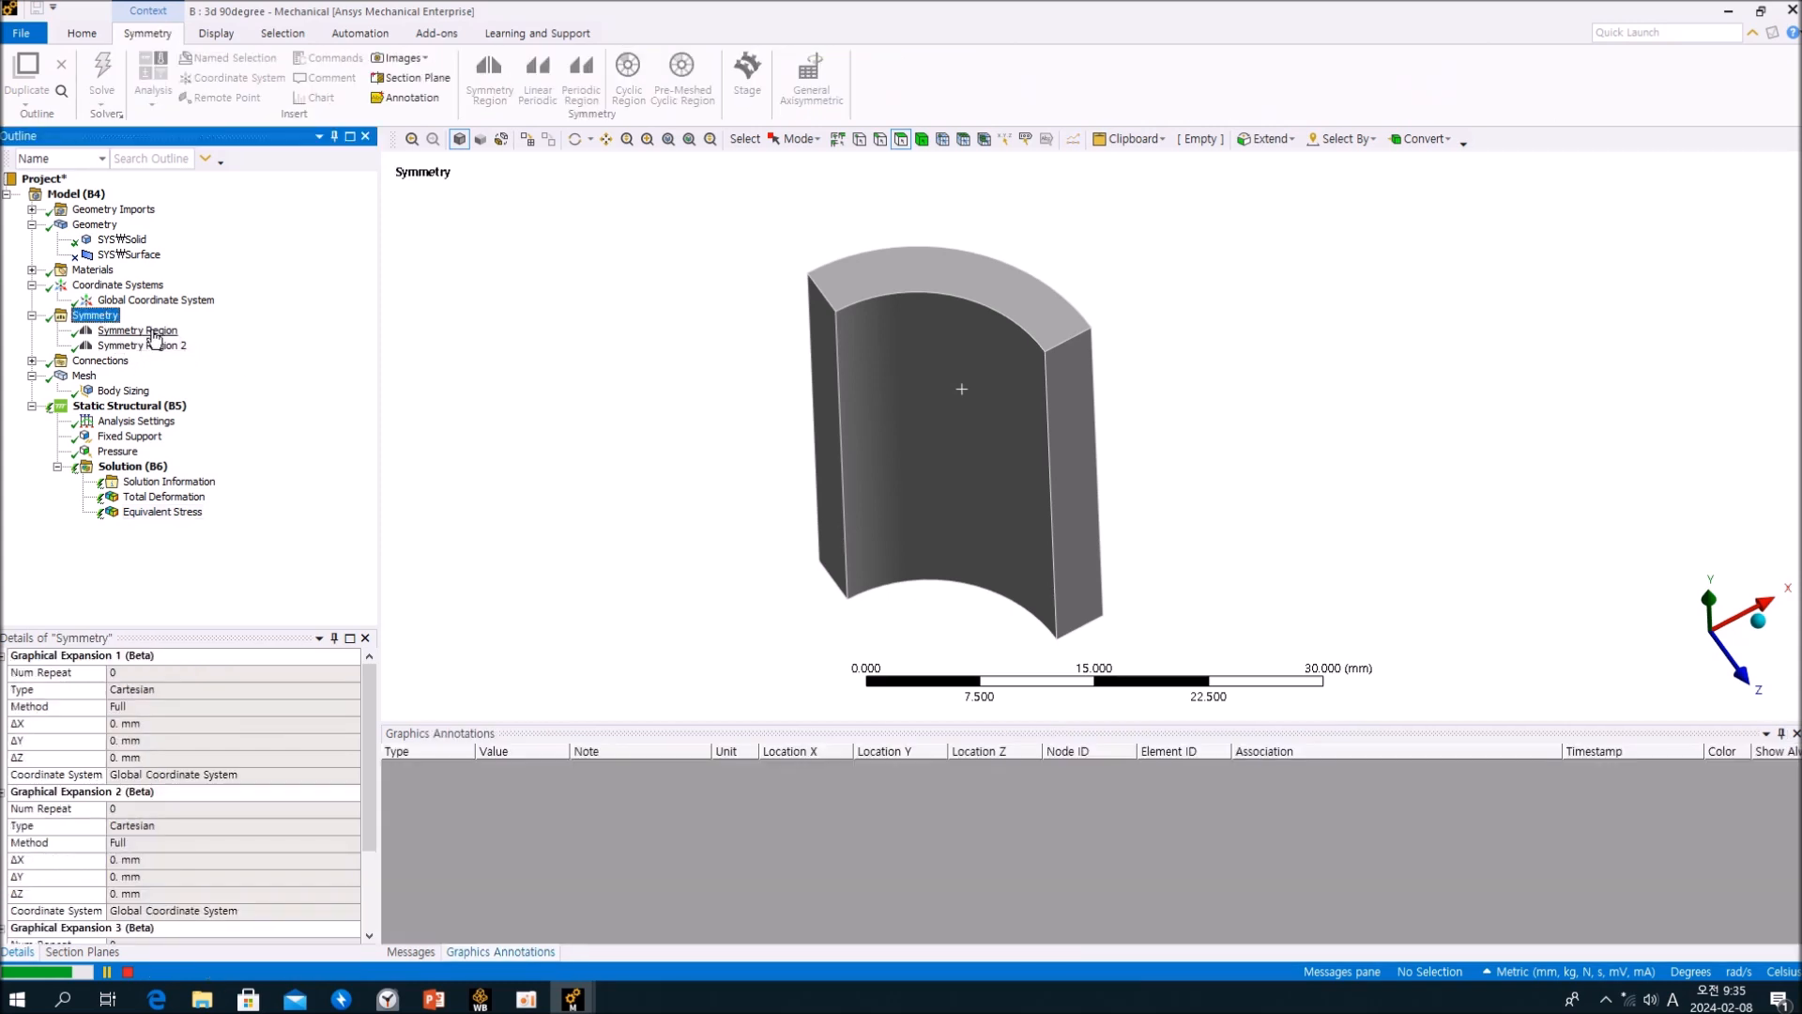
left_click(151, 345)
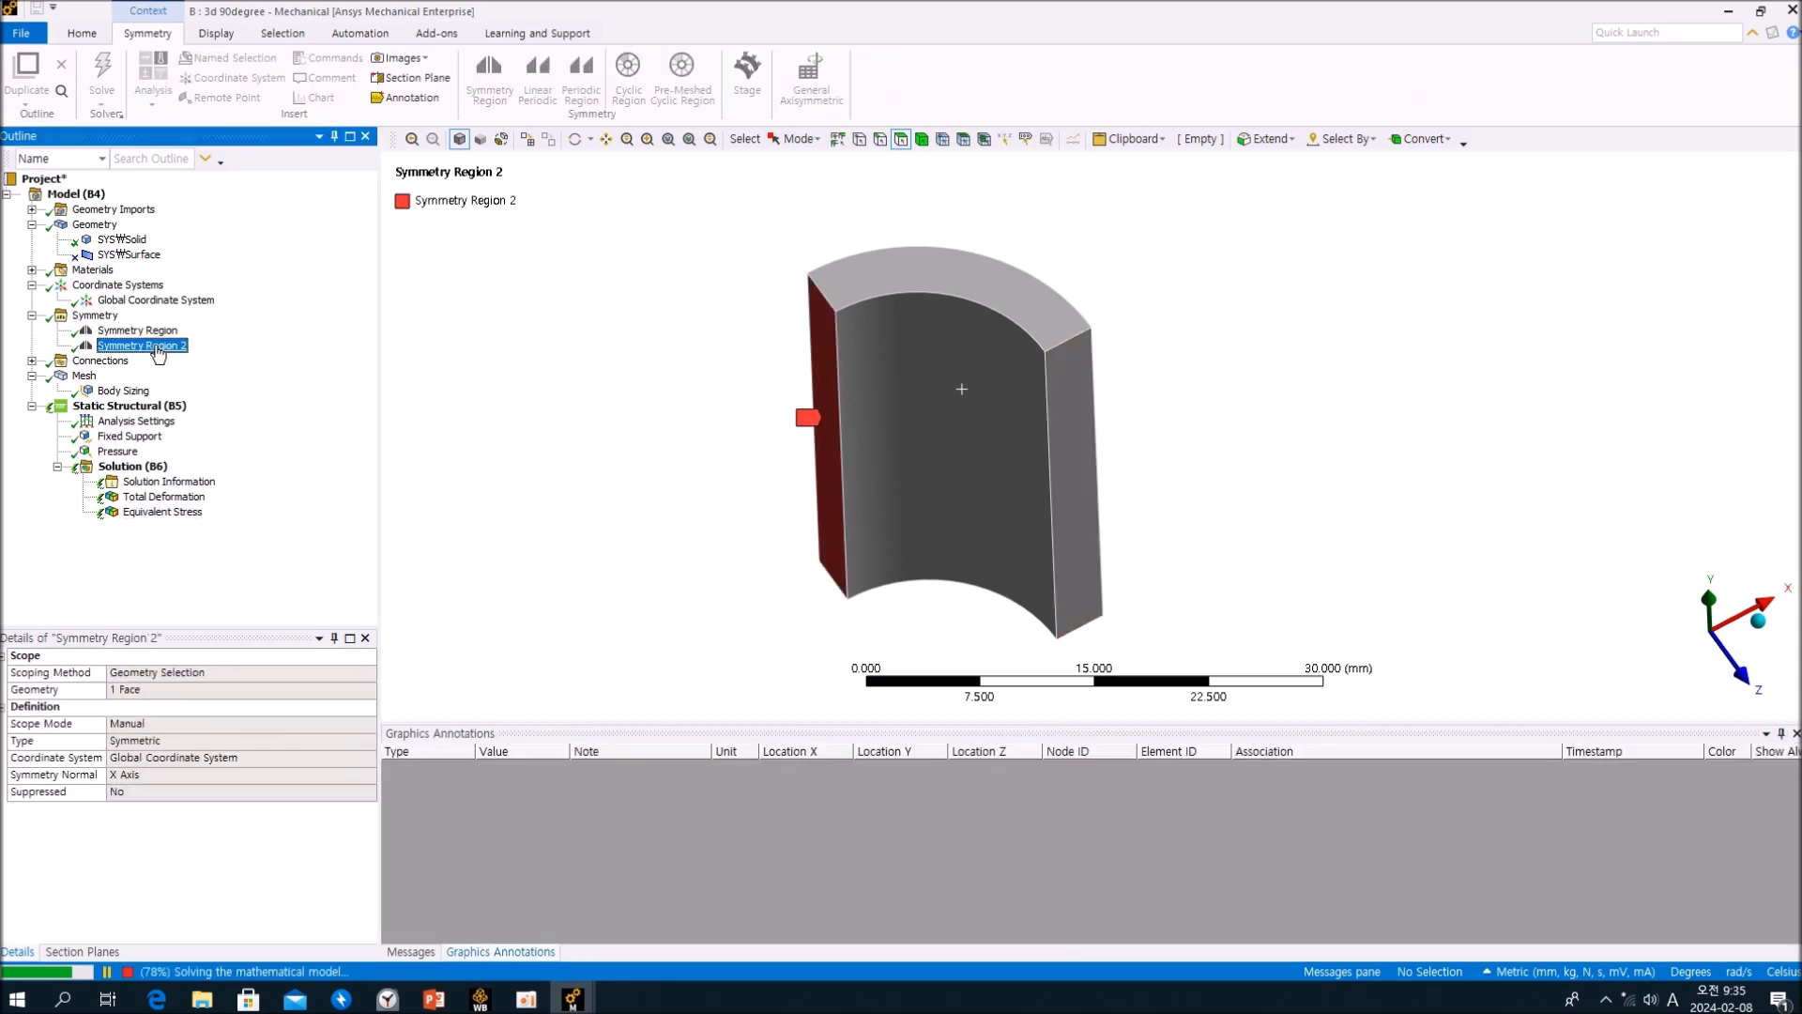
left_click(137, 331)
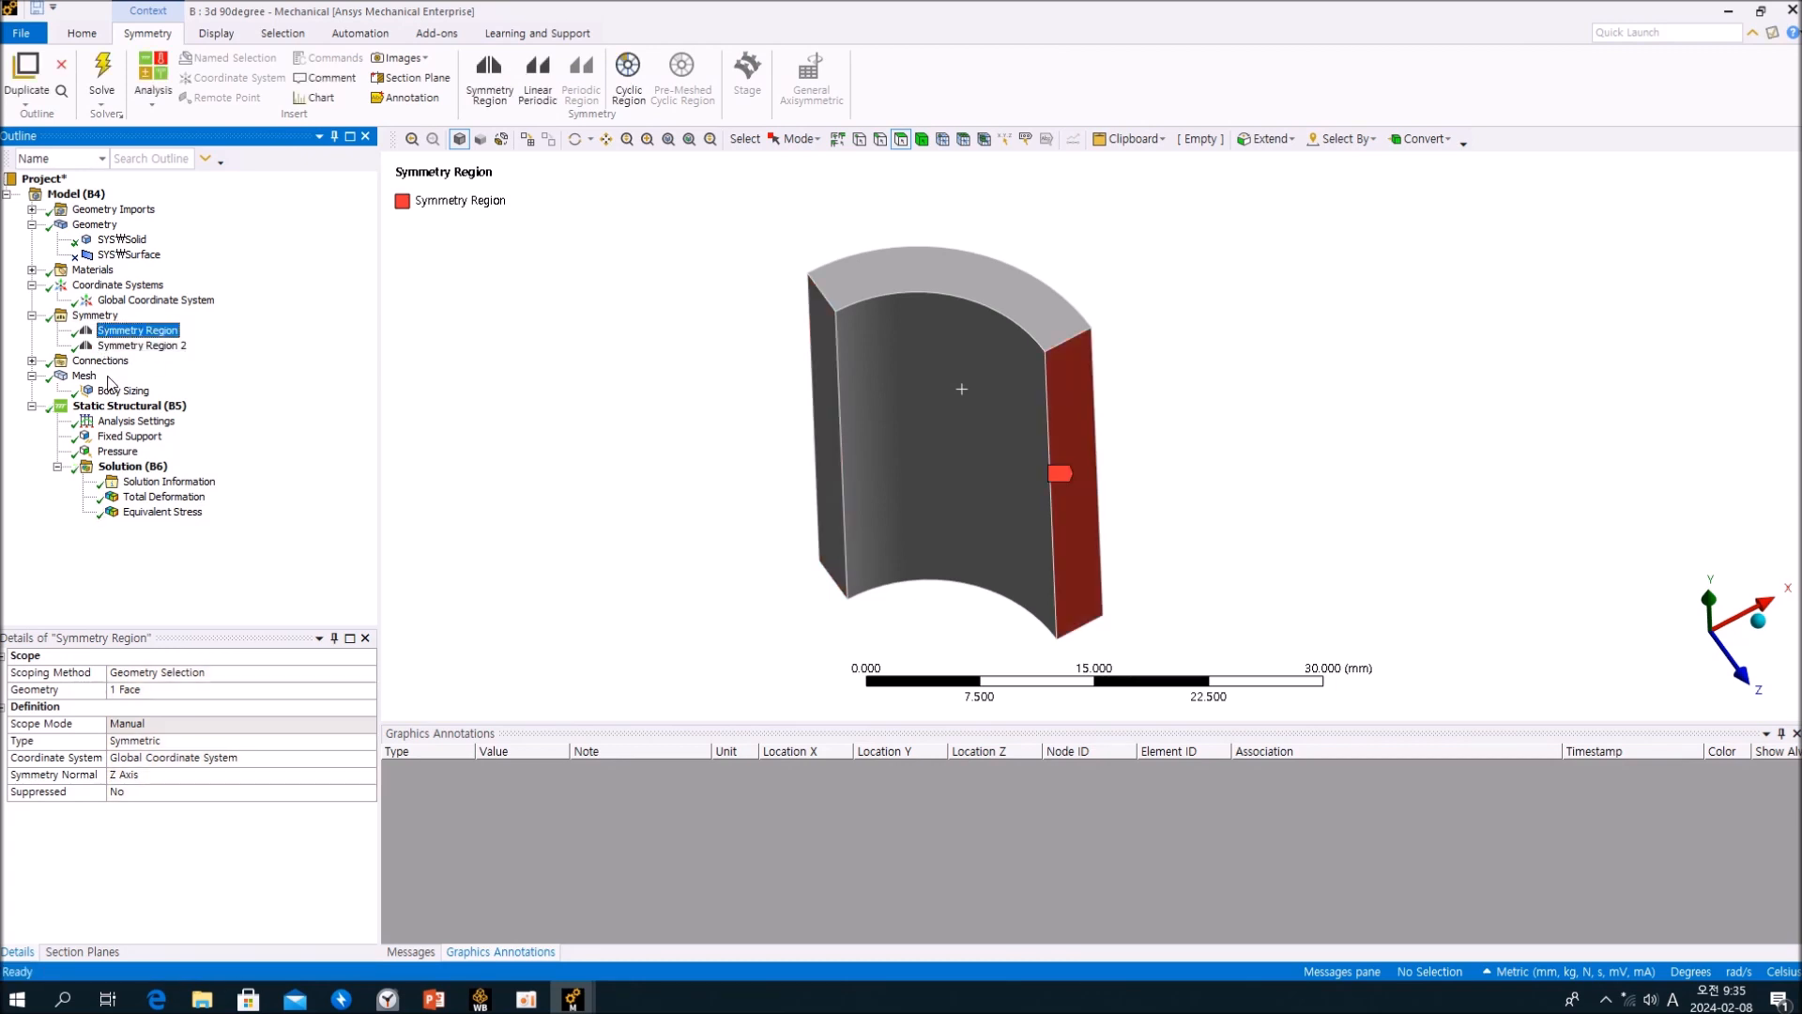
Show the node and element statistics of the quarter-cylinder mesh.
left_click(85, 376)
scroll(261, 779, "down", 2)
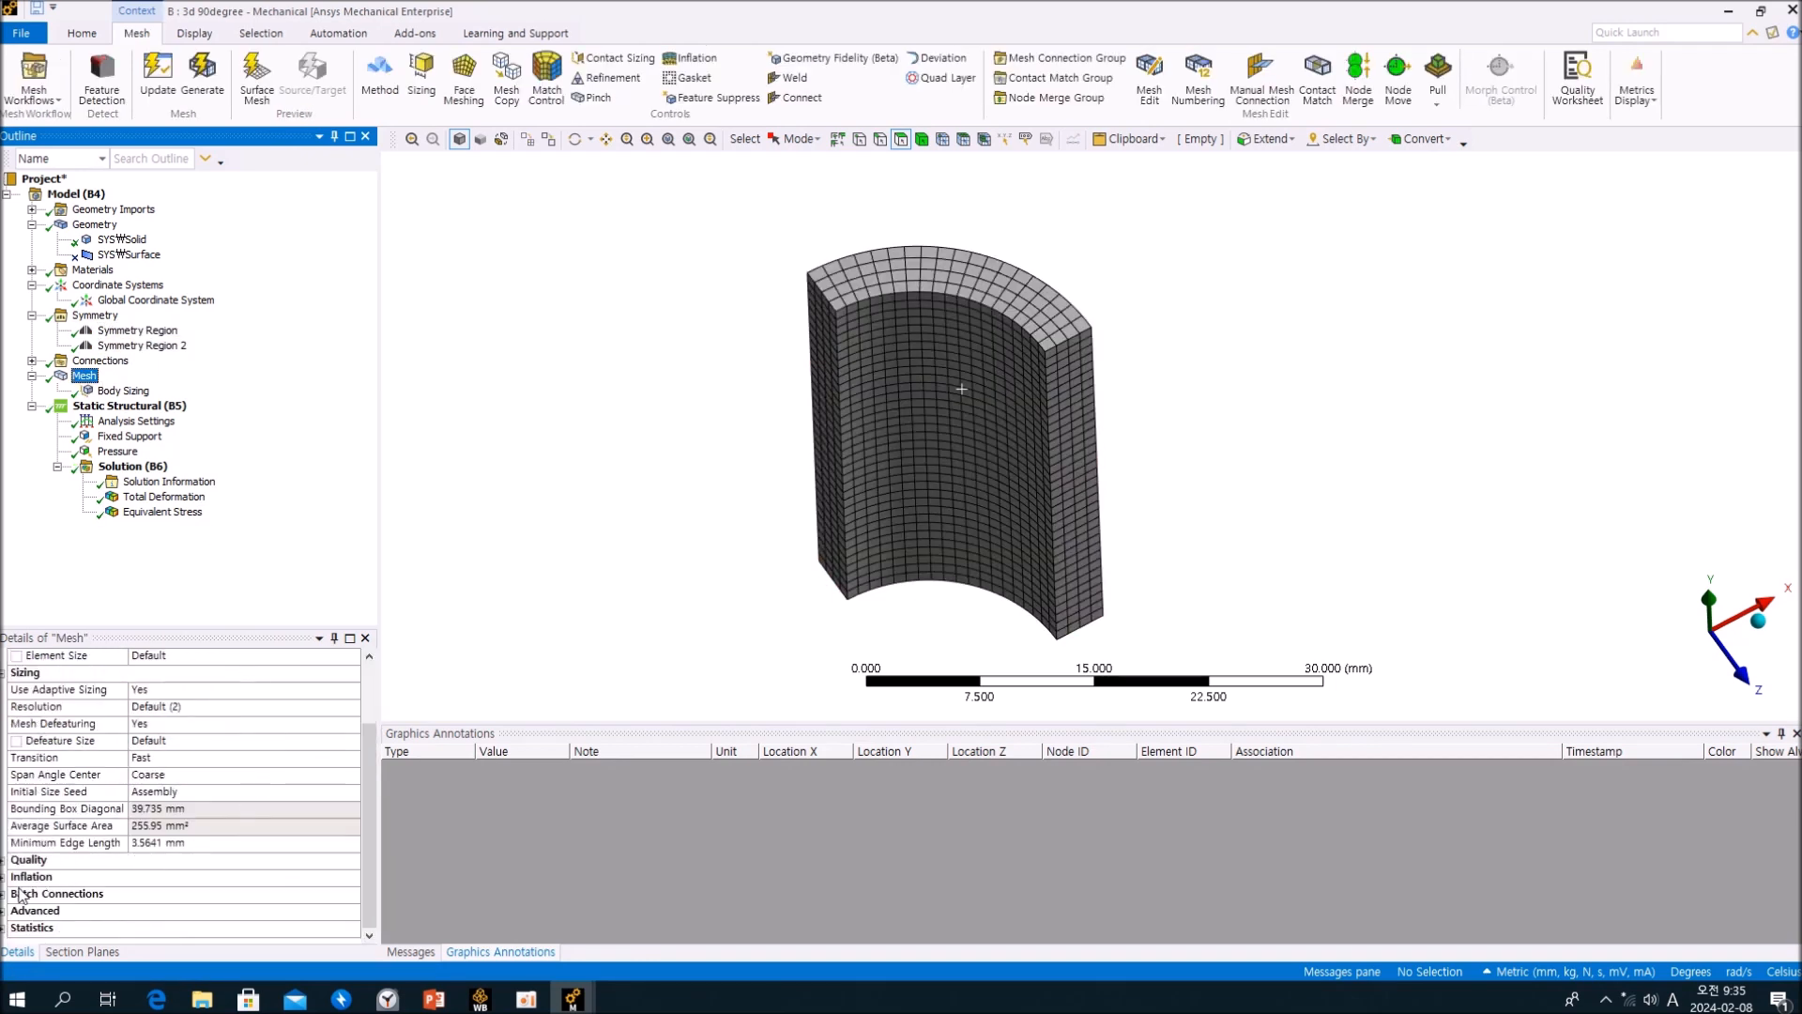
left_click(4, 928)
scroll(90, 911, "down", 1)
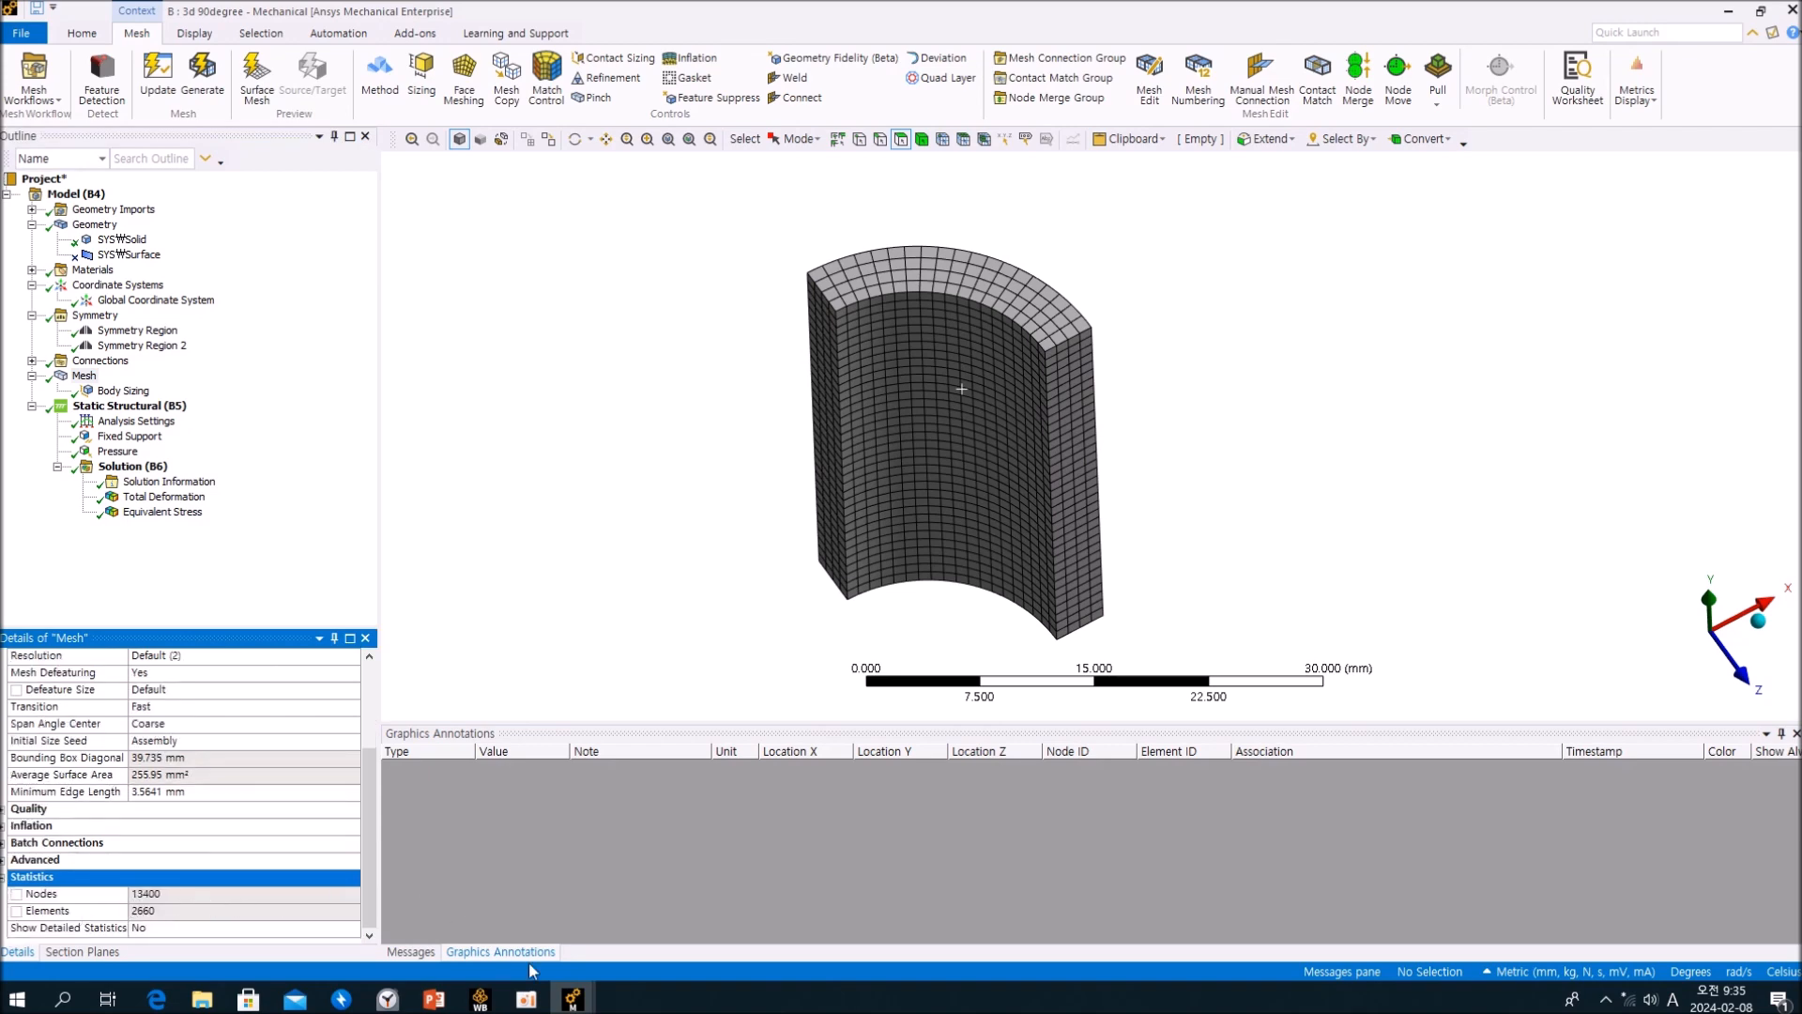
Switch to the 3d 360degree model and examine its mesh and its node and element statistics for comparison.
mouse_move(574, 998)
left_click(685, 930)
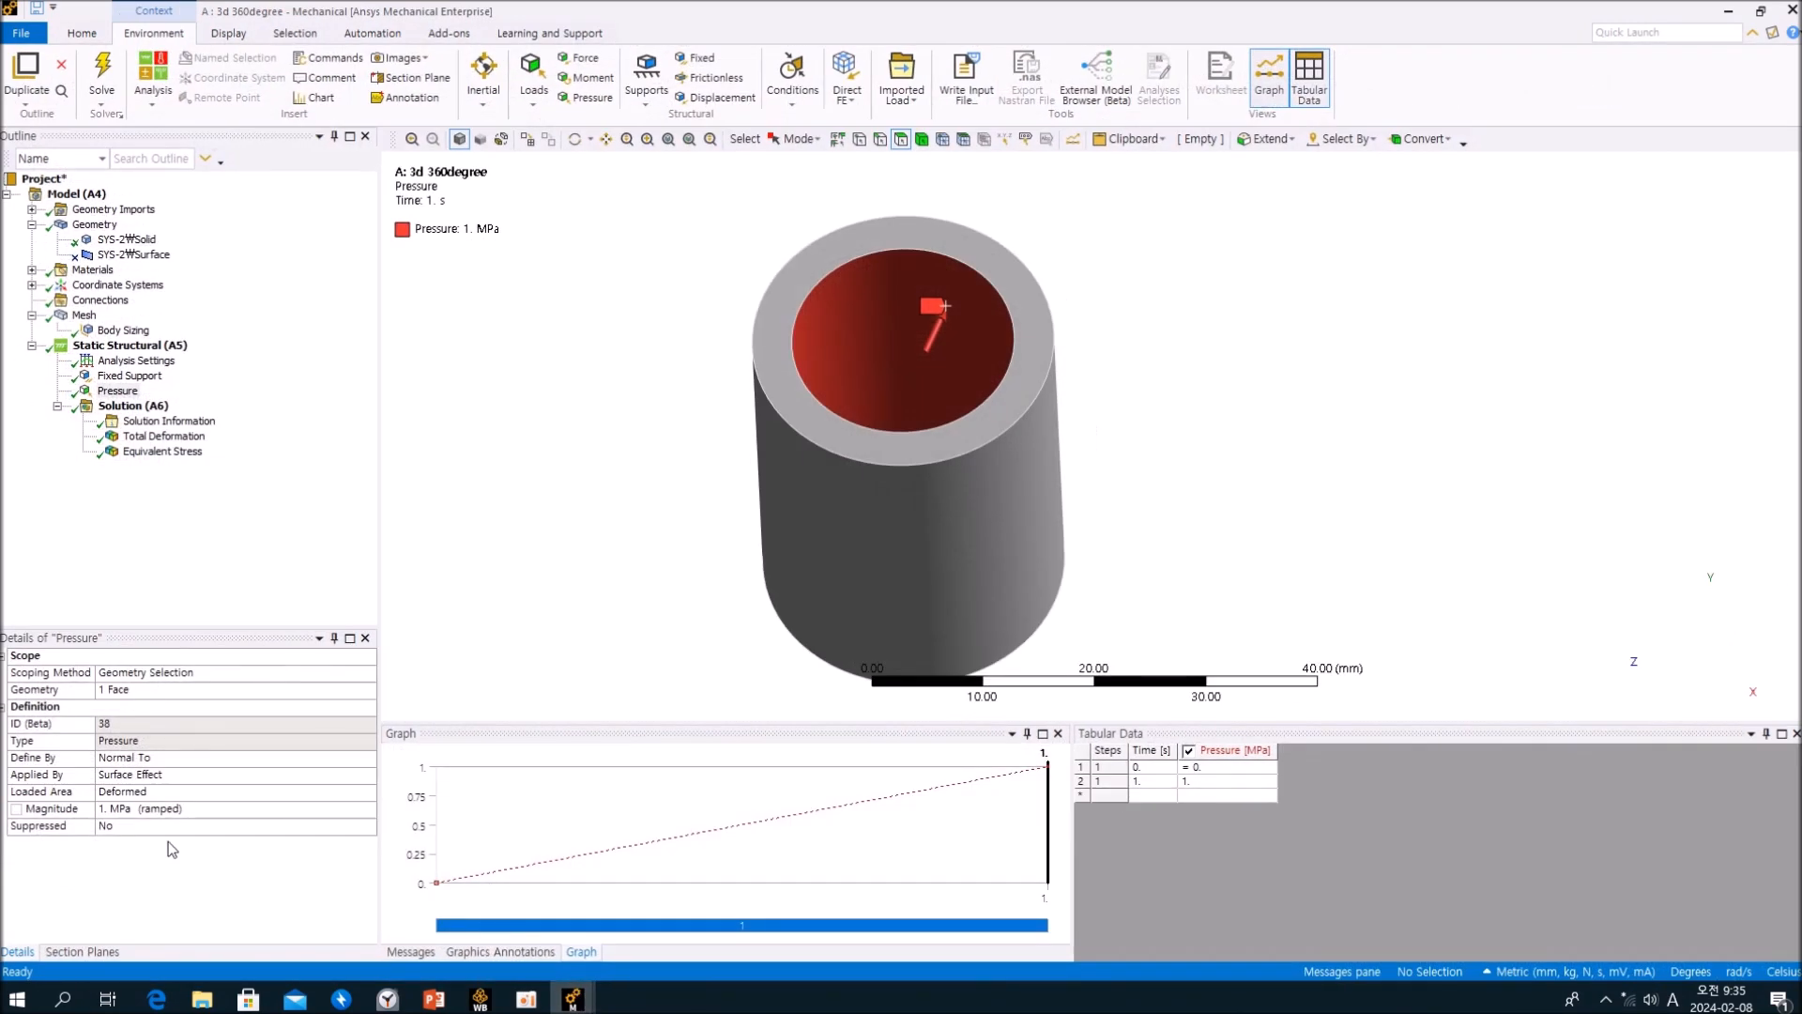
left_click(84, 315)
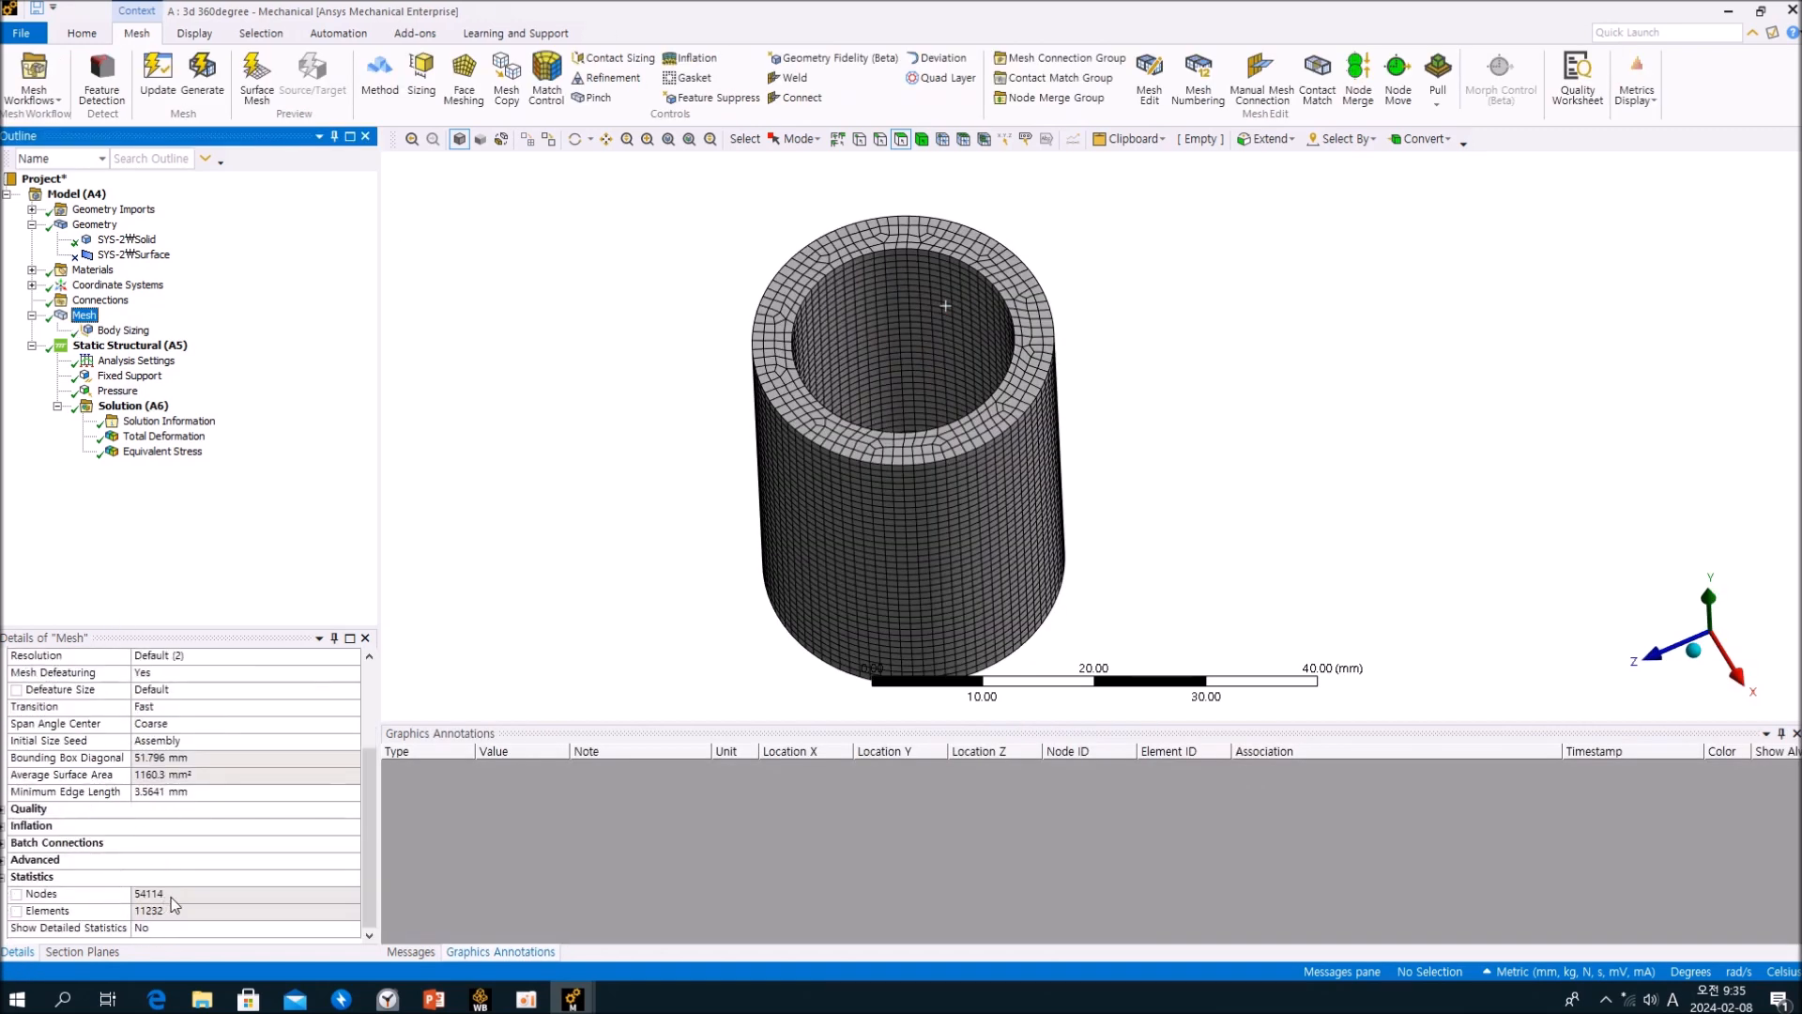
left_click(174, 904)
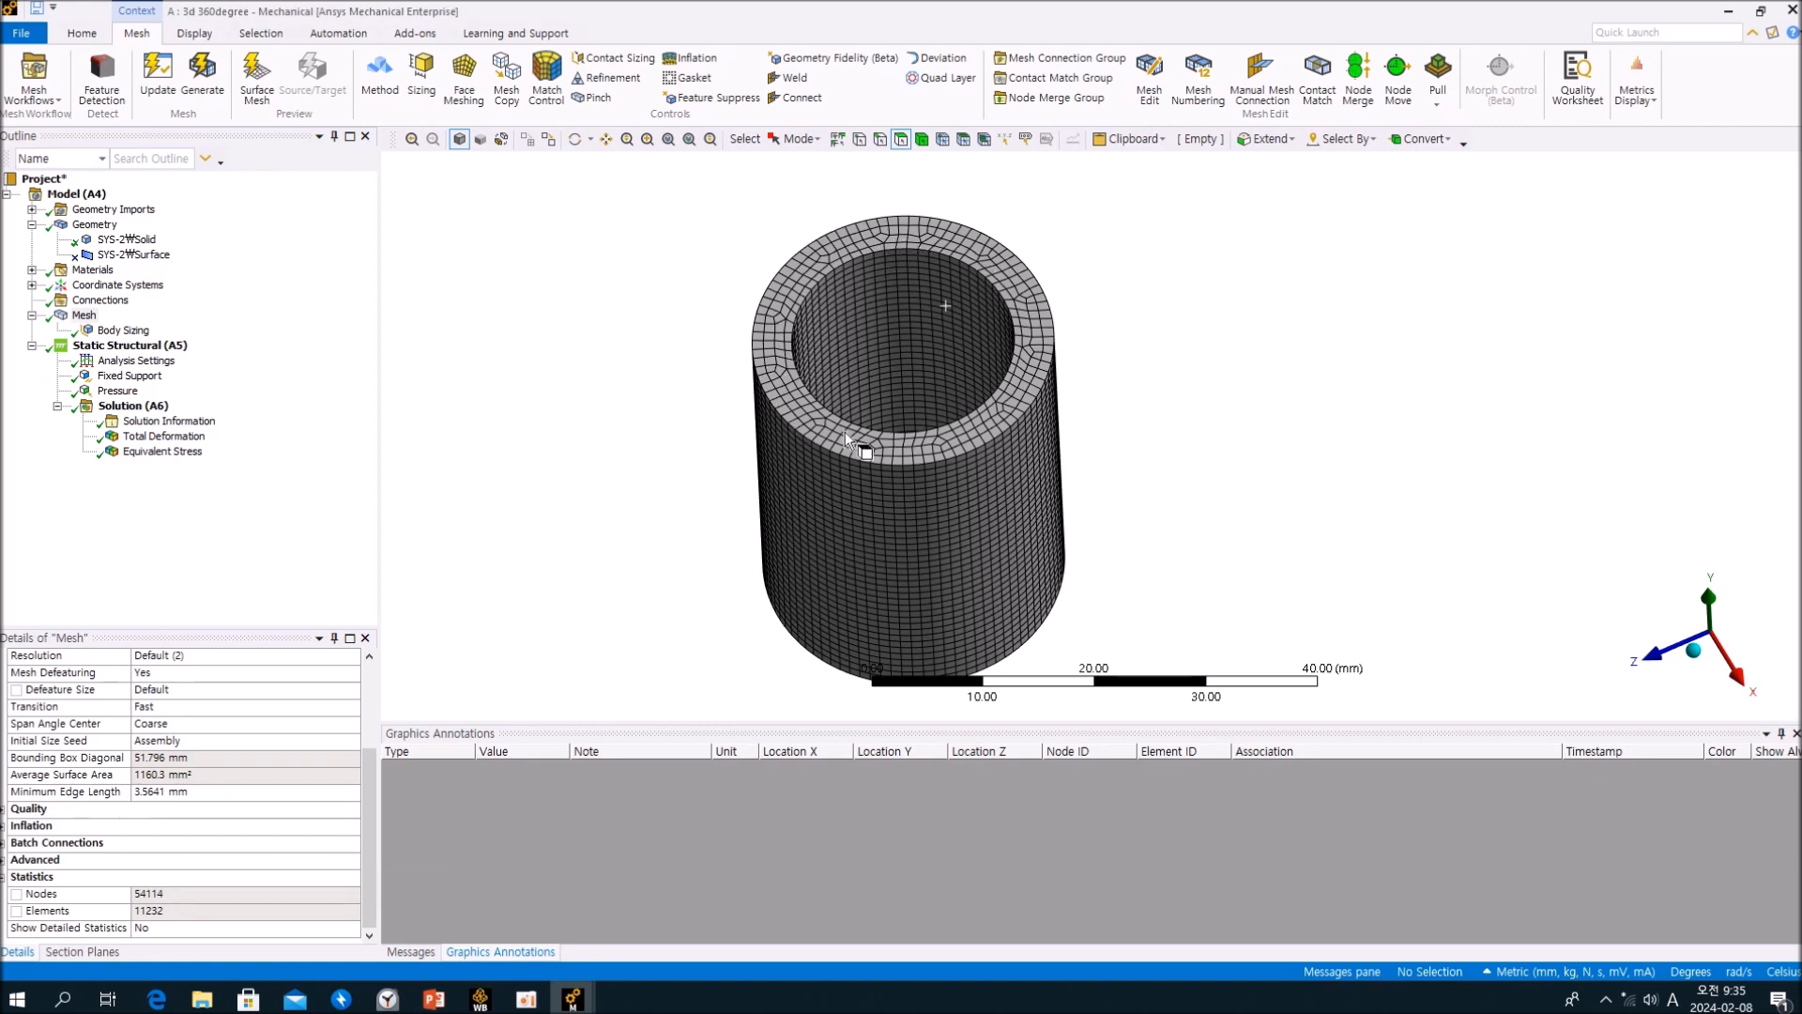
mouse_move(935, 397)
middle_mouse_down()
mouse_move(913, 393)
mouse_move(929, 404)
middle_mouse_up()
scroll(910, 392, "up", 2)
scroll(910, 392, "down", 2)
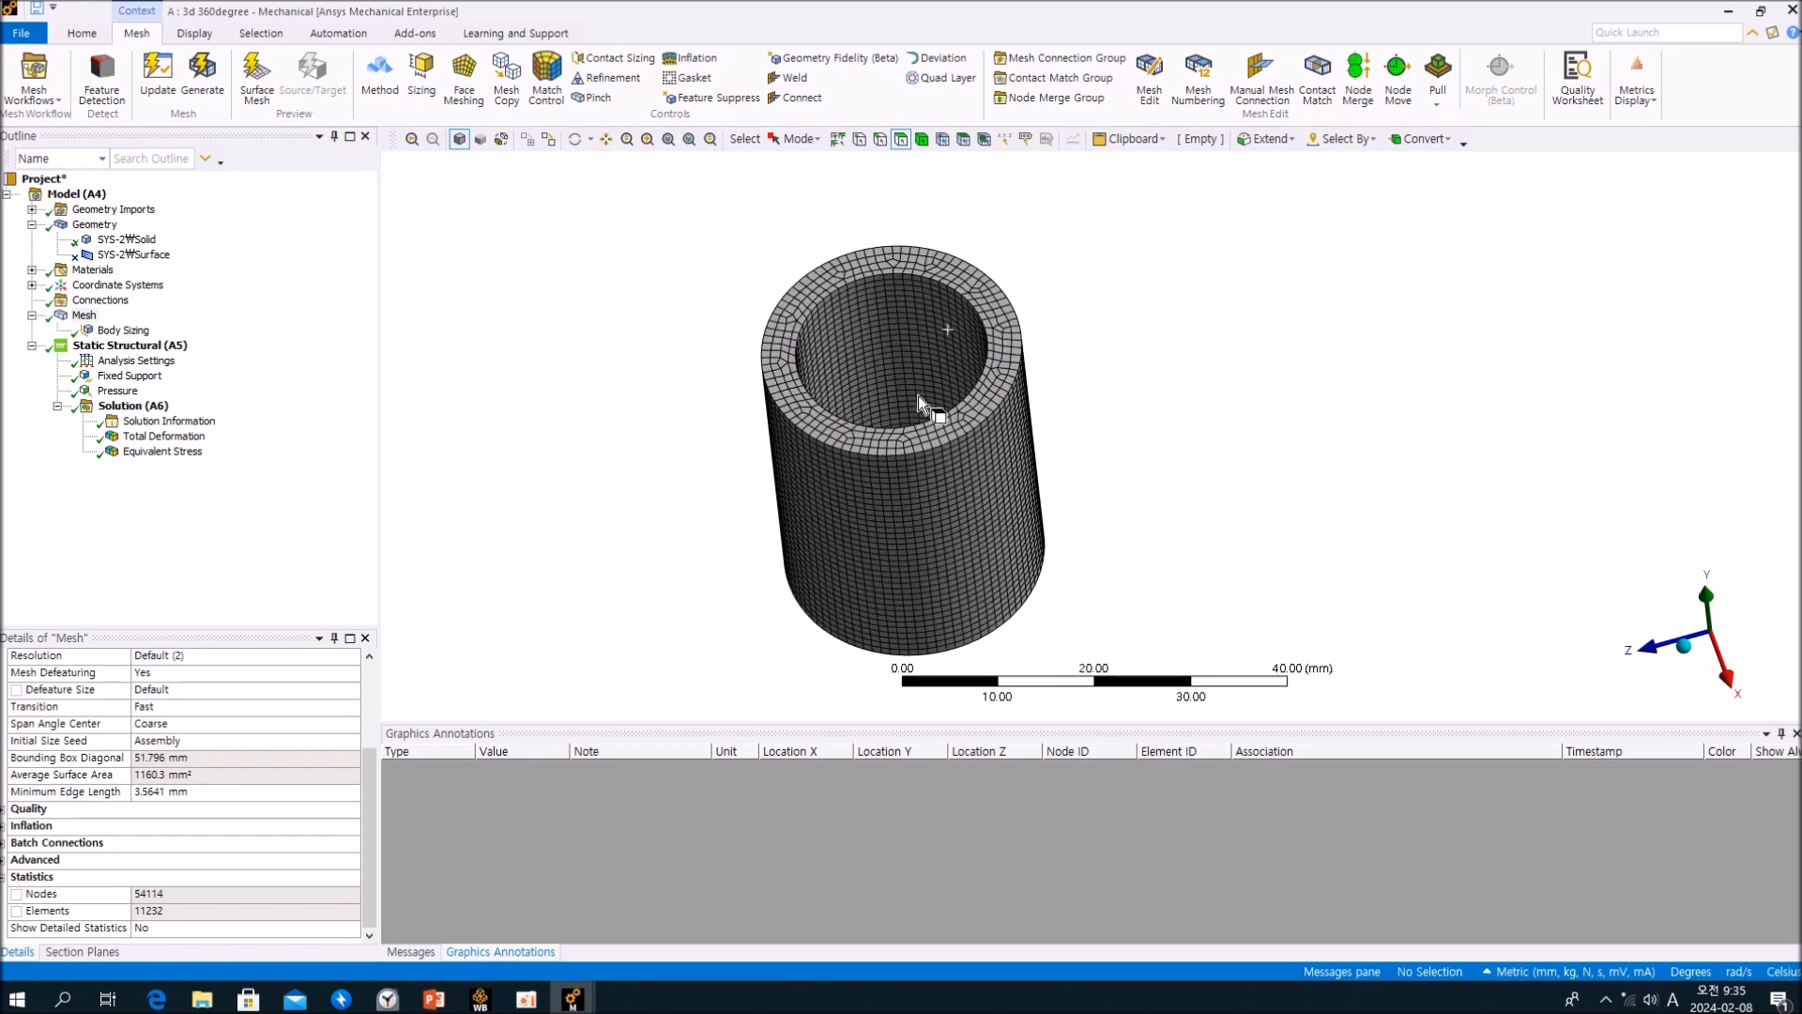
left_click(260, 564)
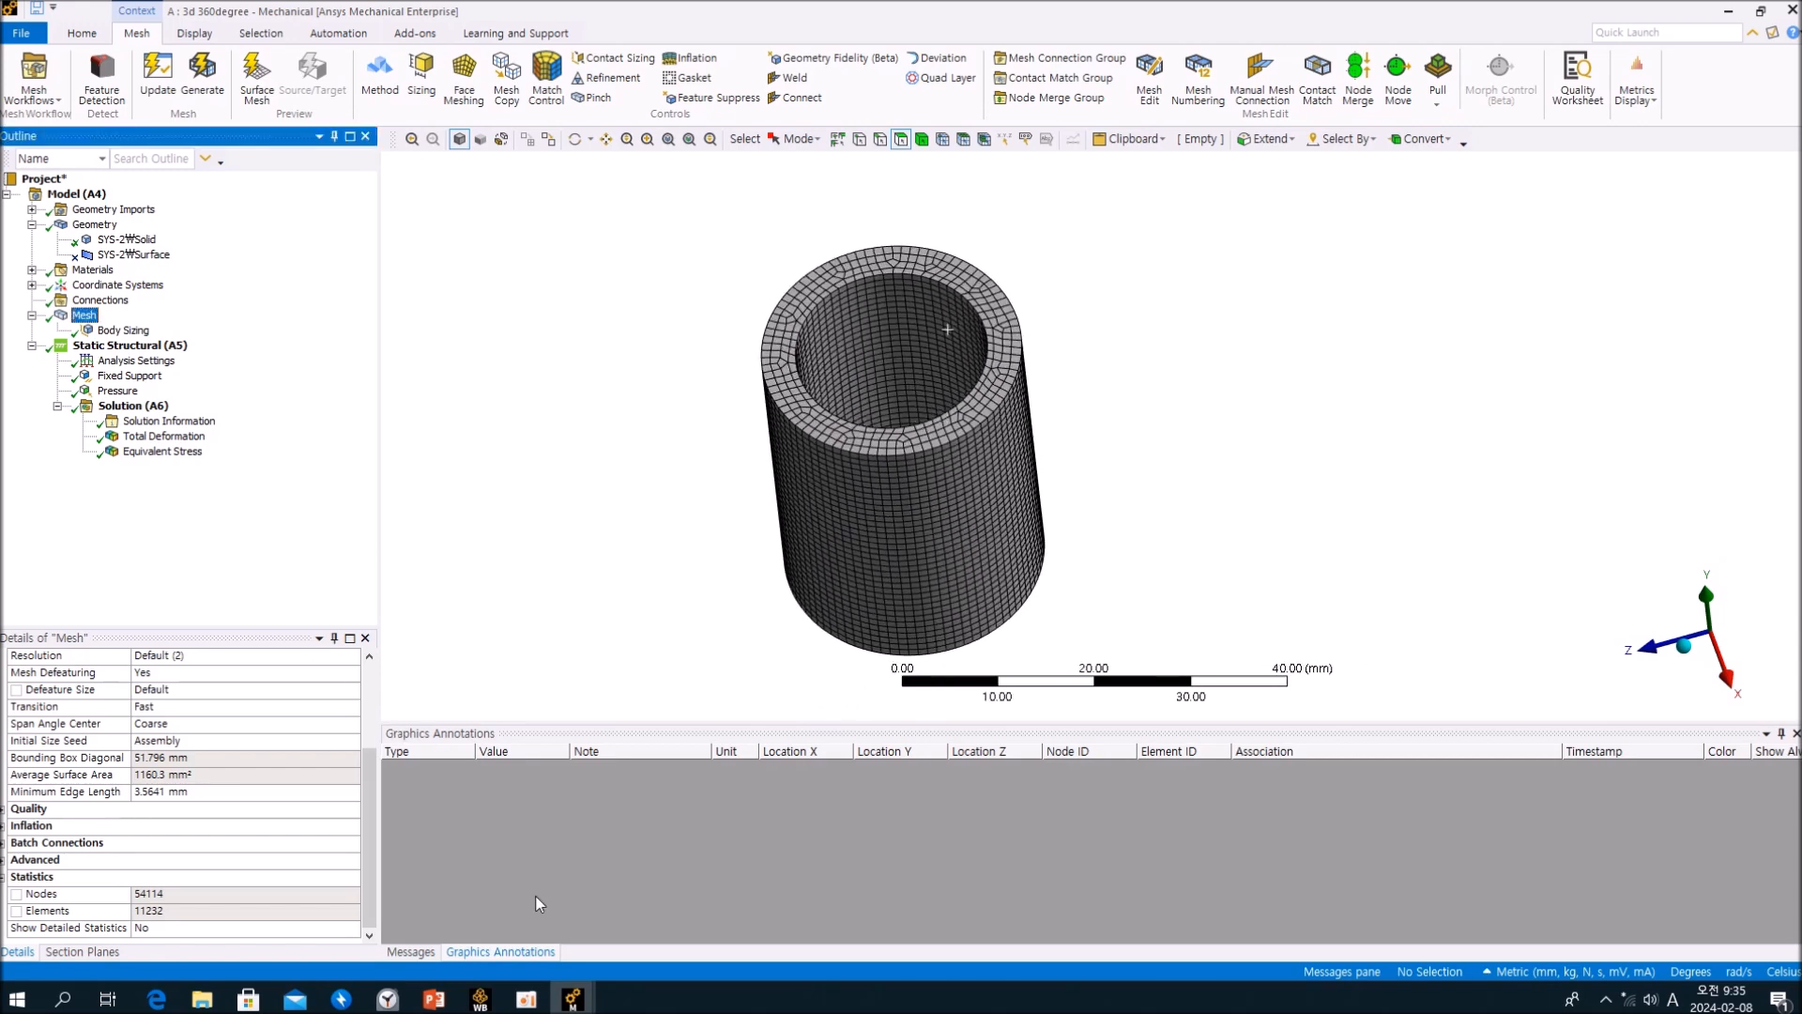
Compare the total deformation results of the 3d 360degree and 3d 90degree models.
mouse_move(573, 1007)
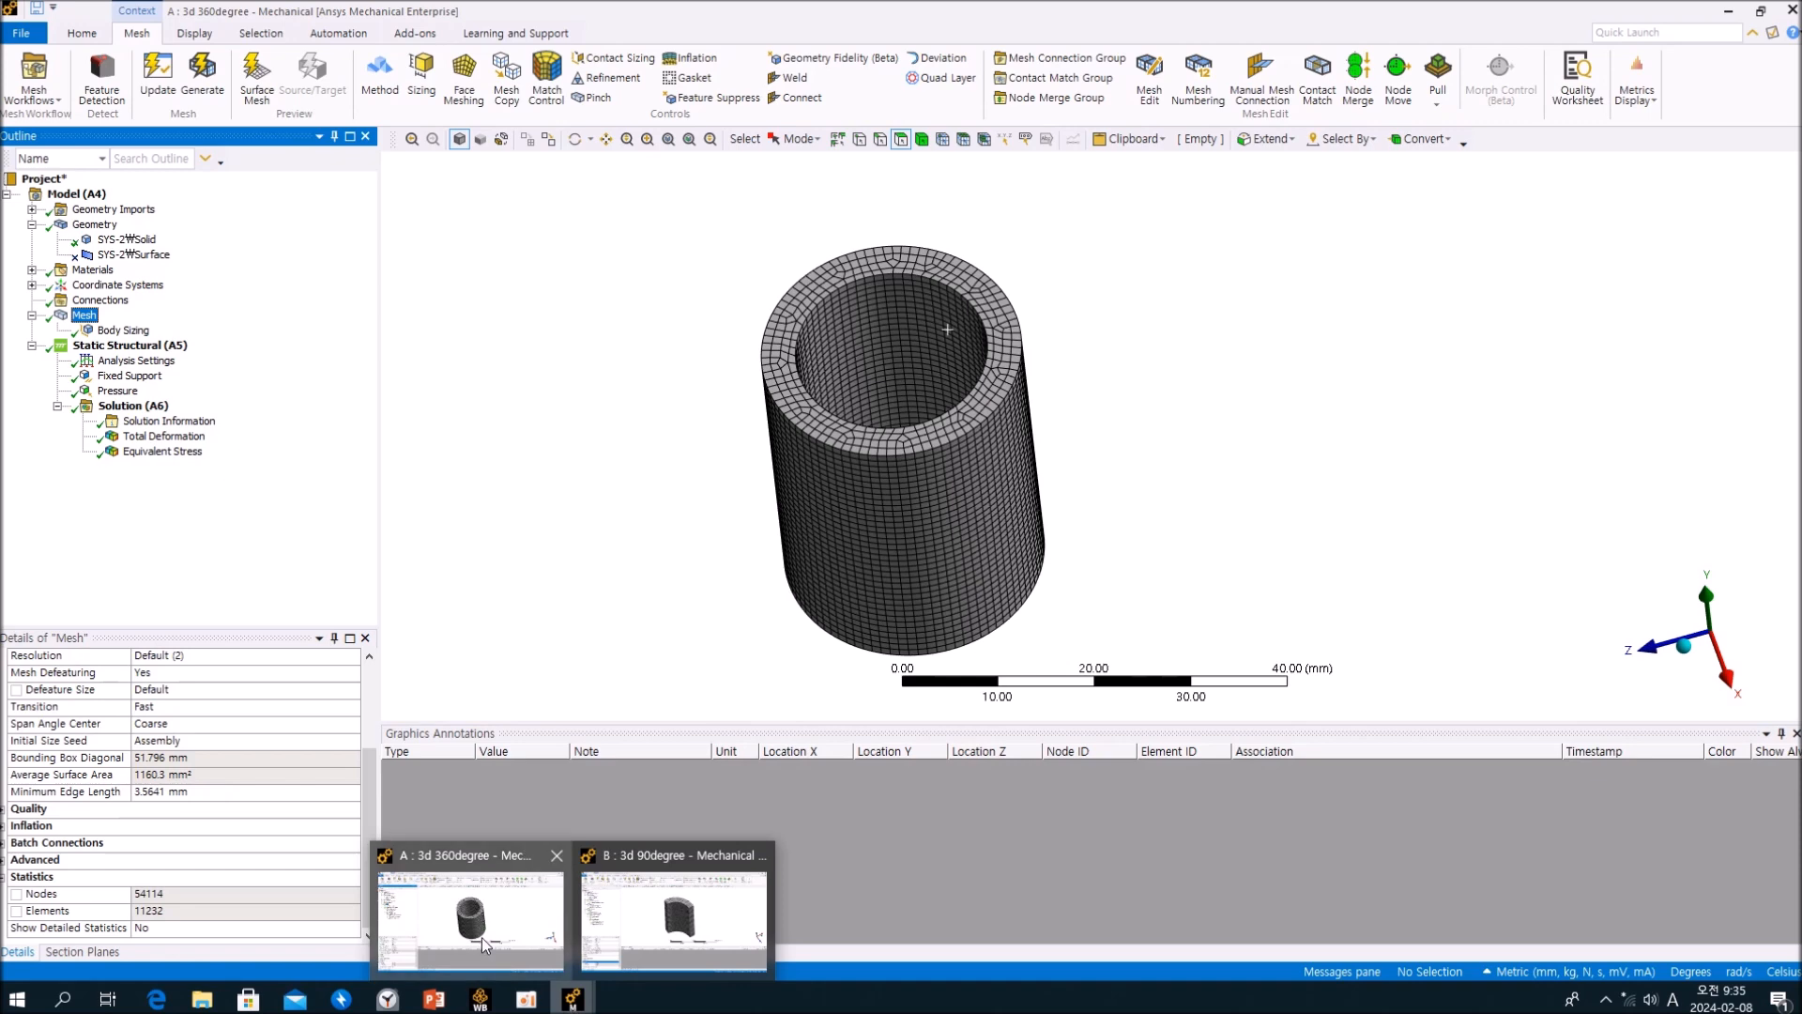
left_click(171, 438)
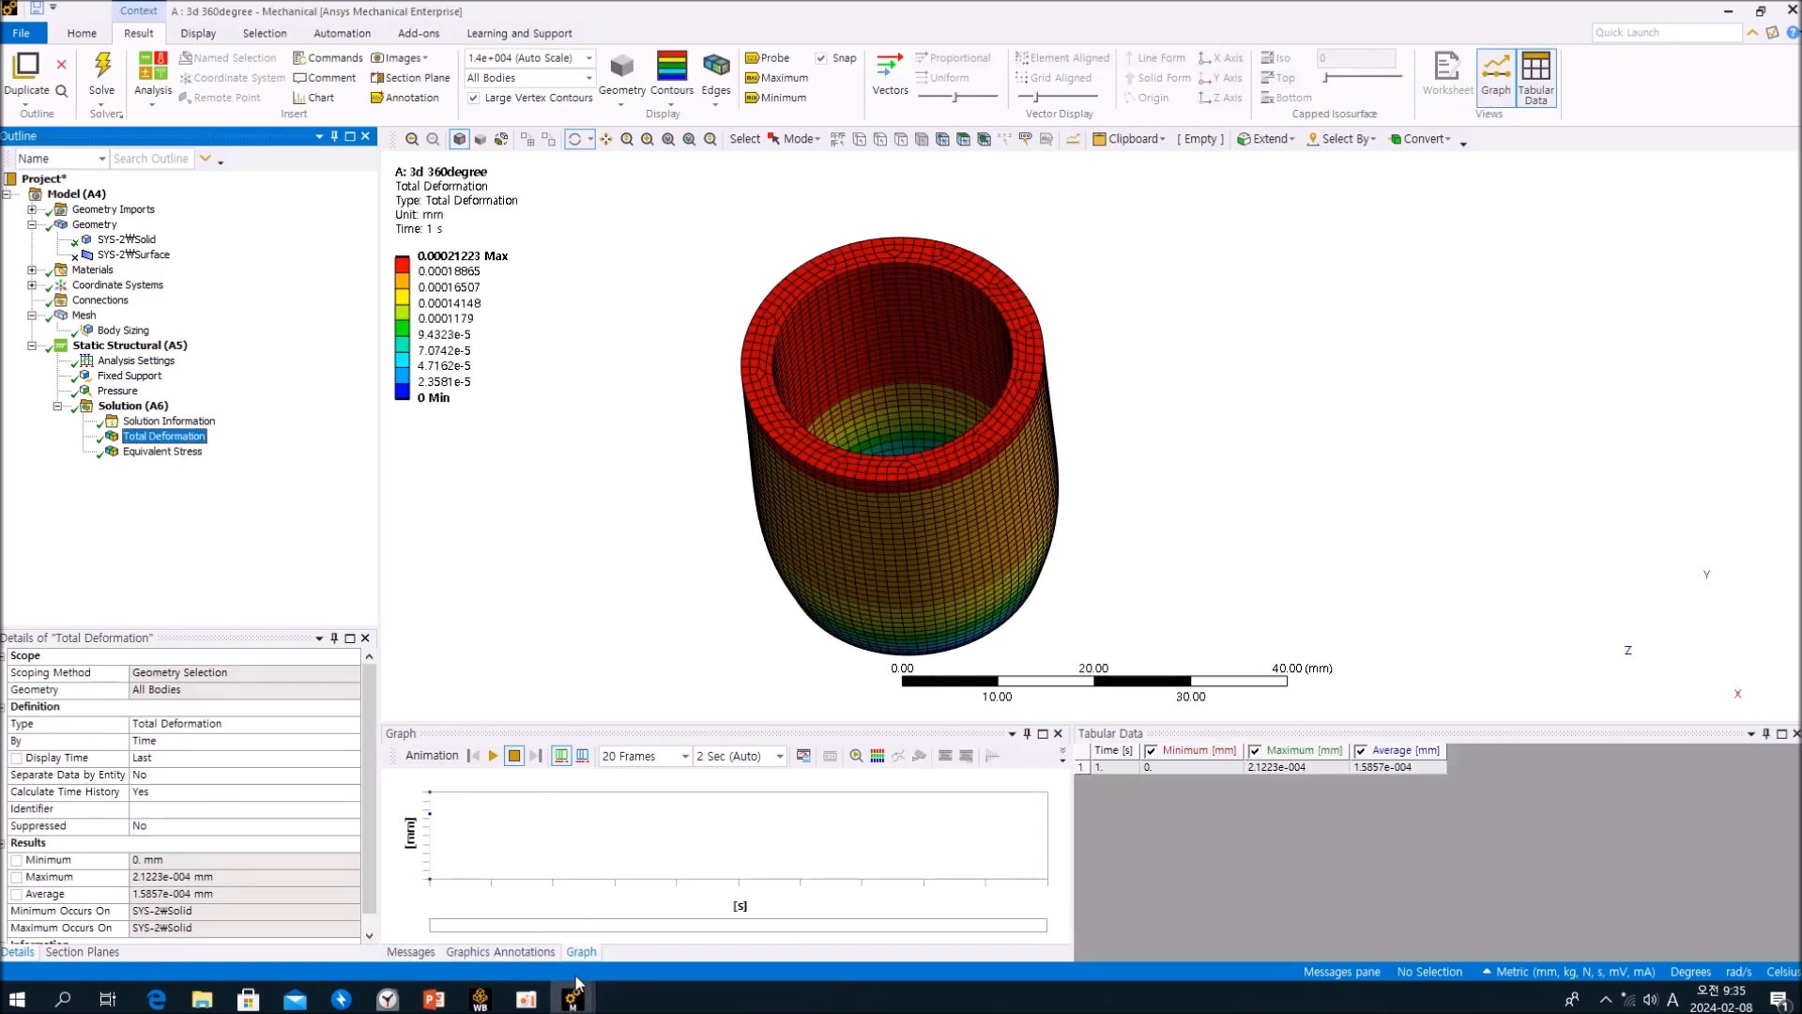
mouse_move(572, 999)
left_click(670, 934)
left_click(167, 497)
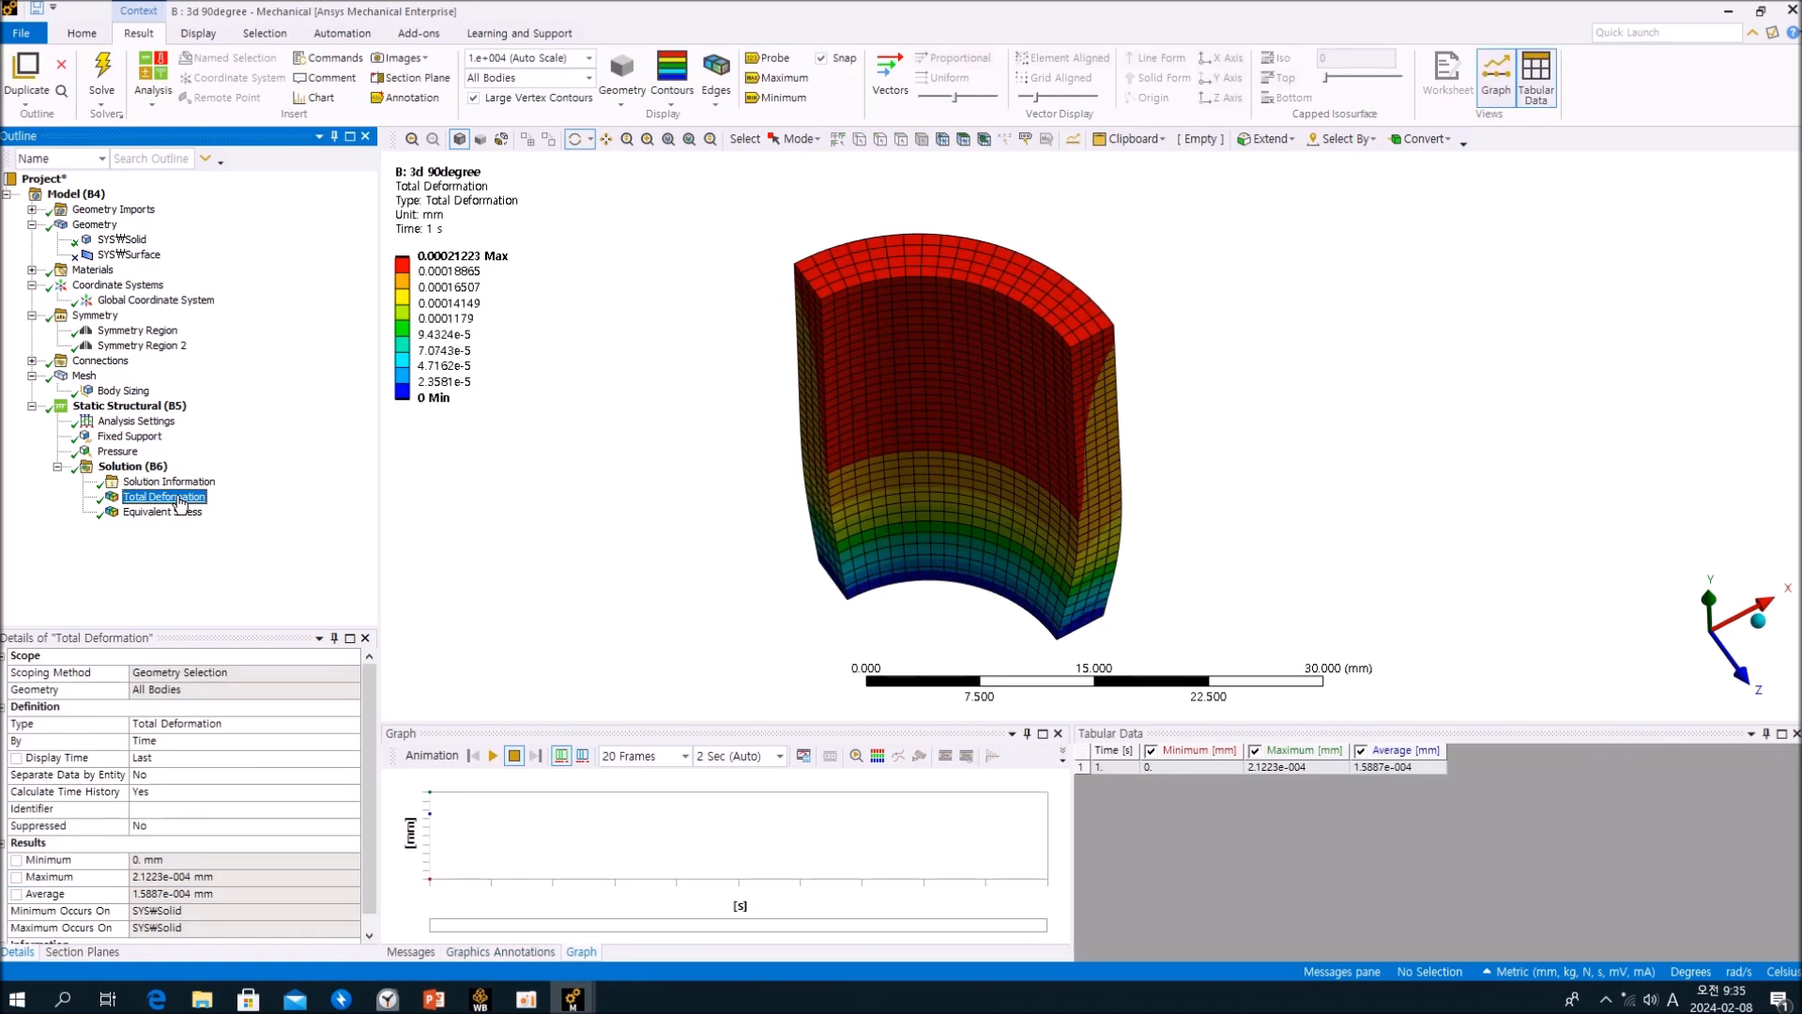
mouse_move(573, 998)
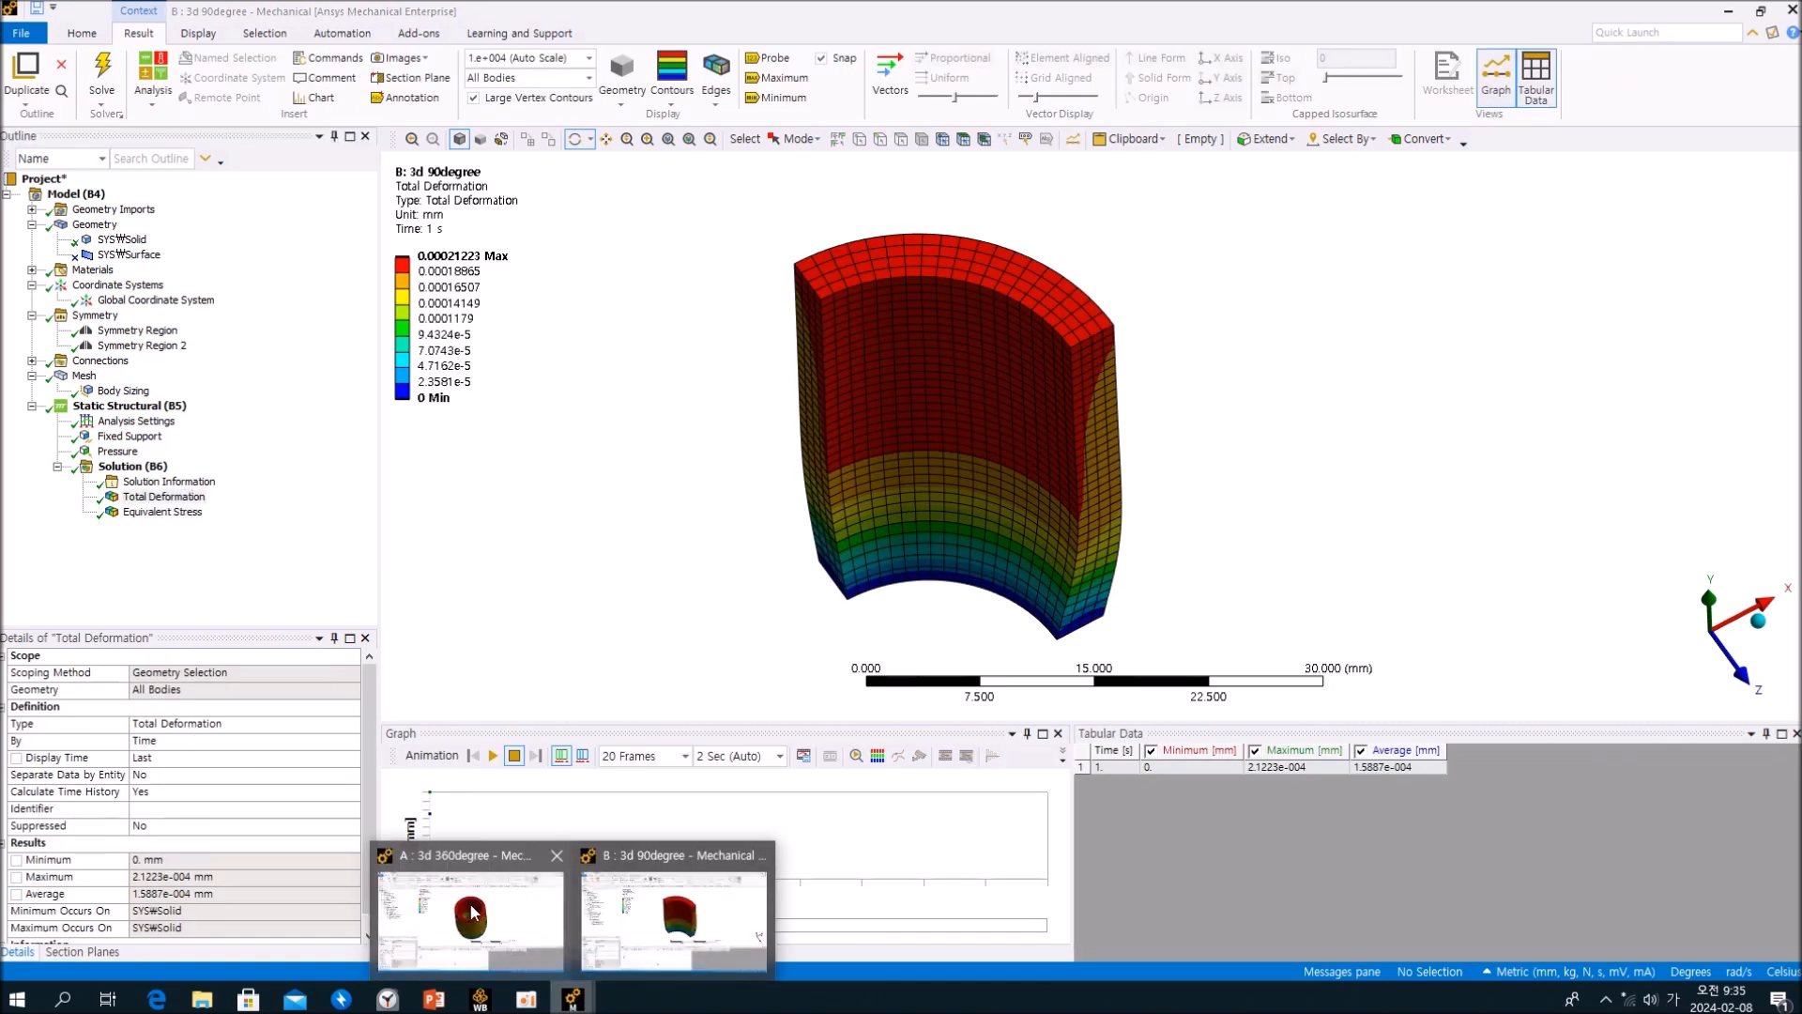
left_click(469, 906)
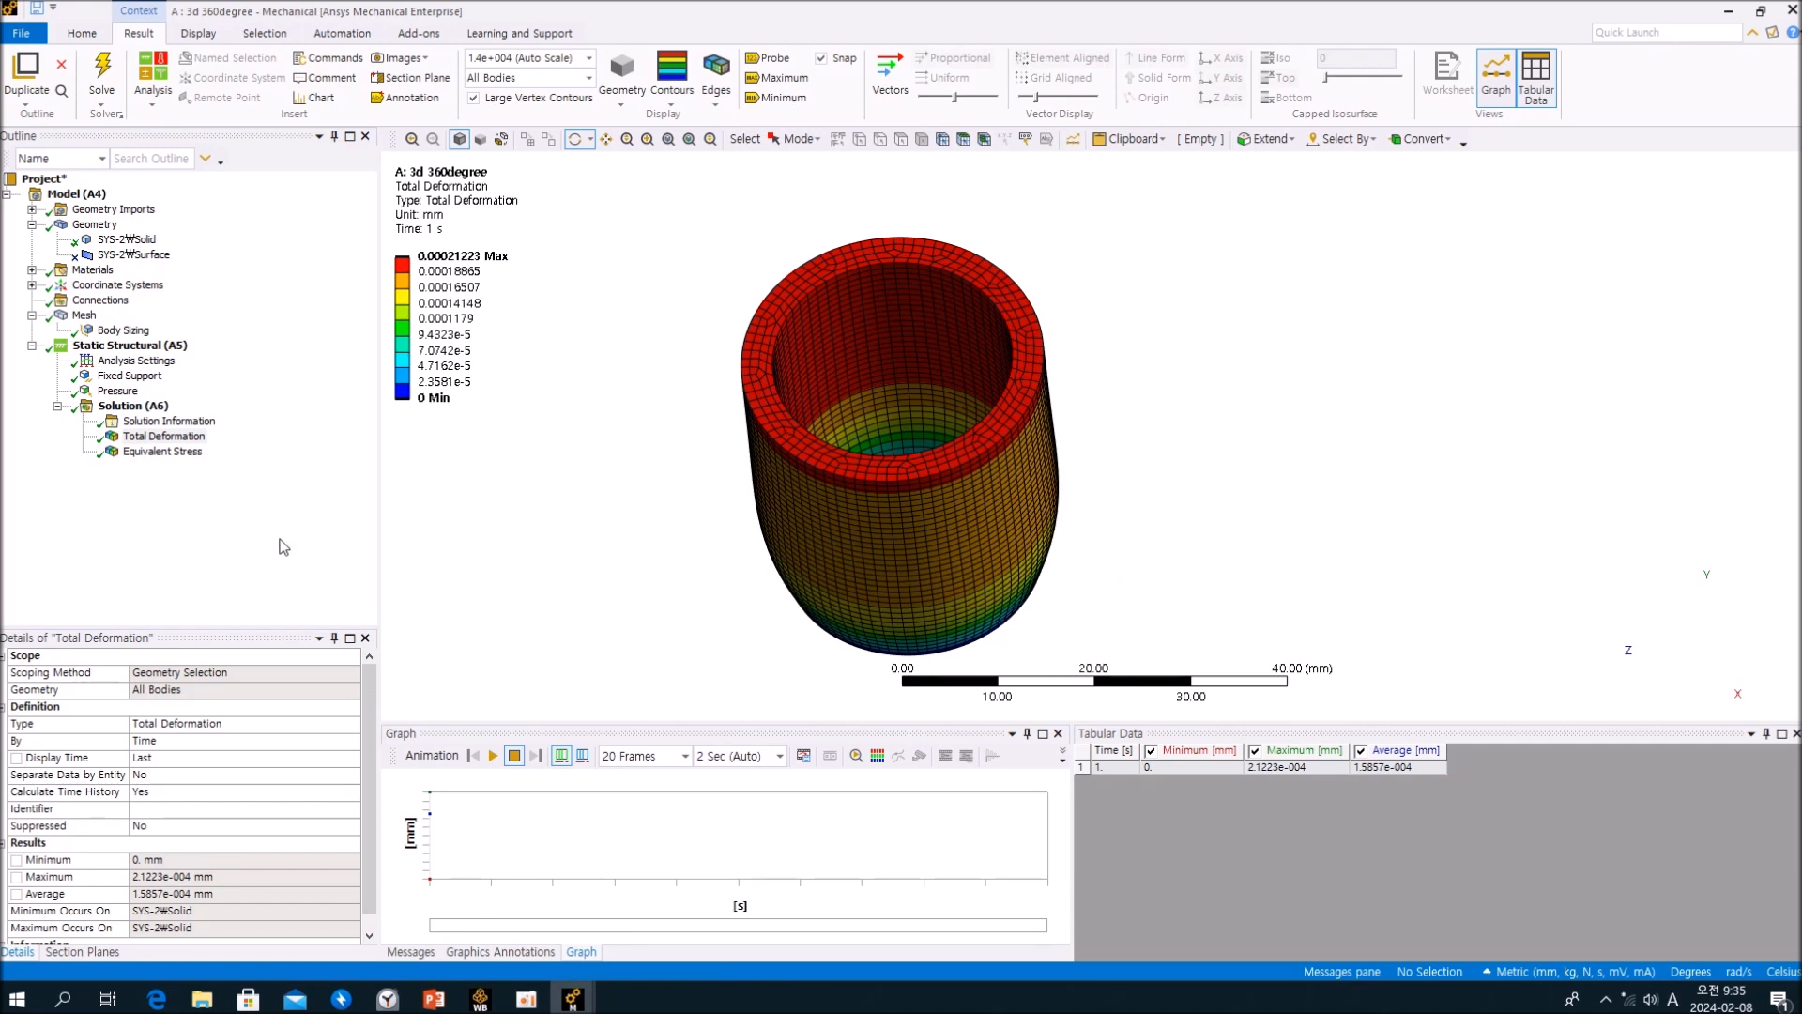
View the equivalent stress of the 3d 360degree model, and examine the same result on the quarter cylinder's inner wall.
left_click(163, 452)
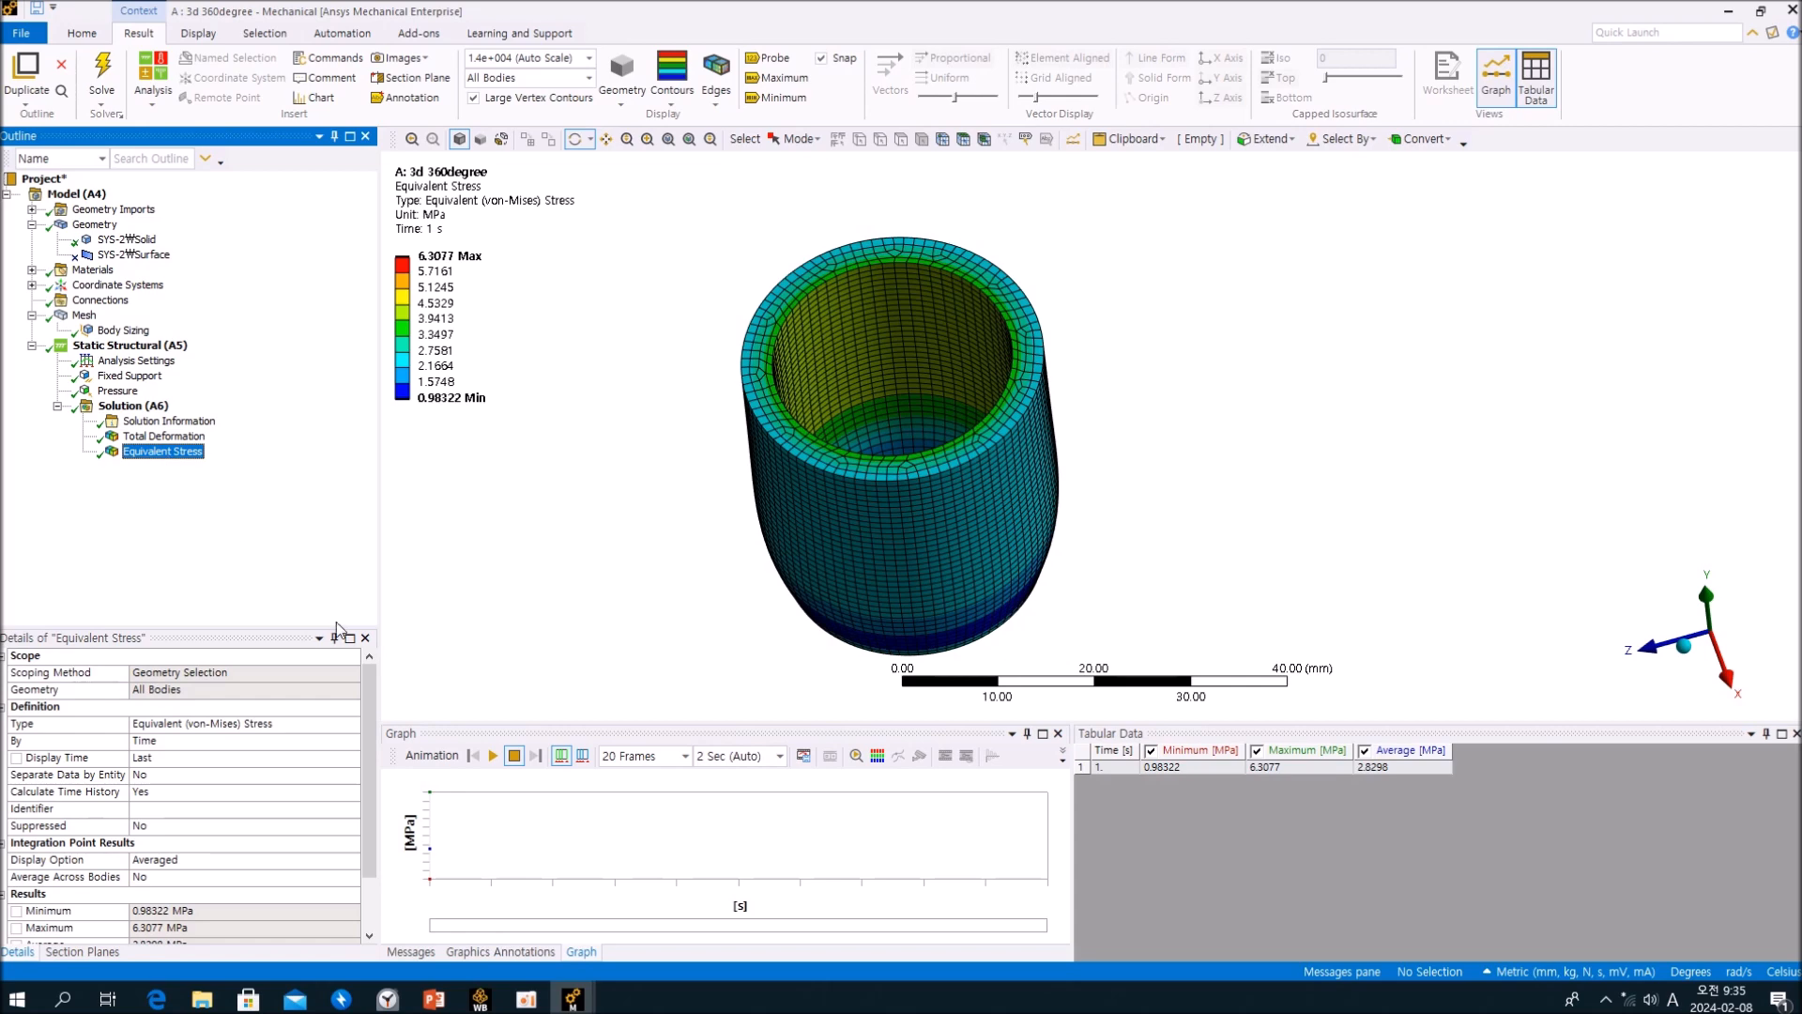
left_click(574, 999)
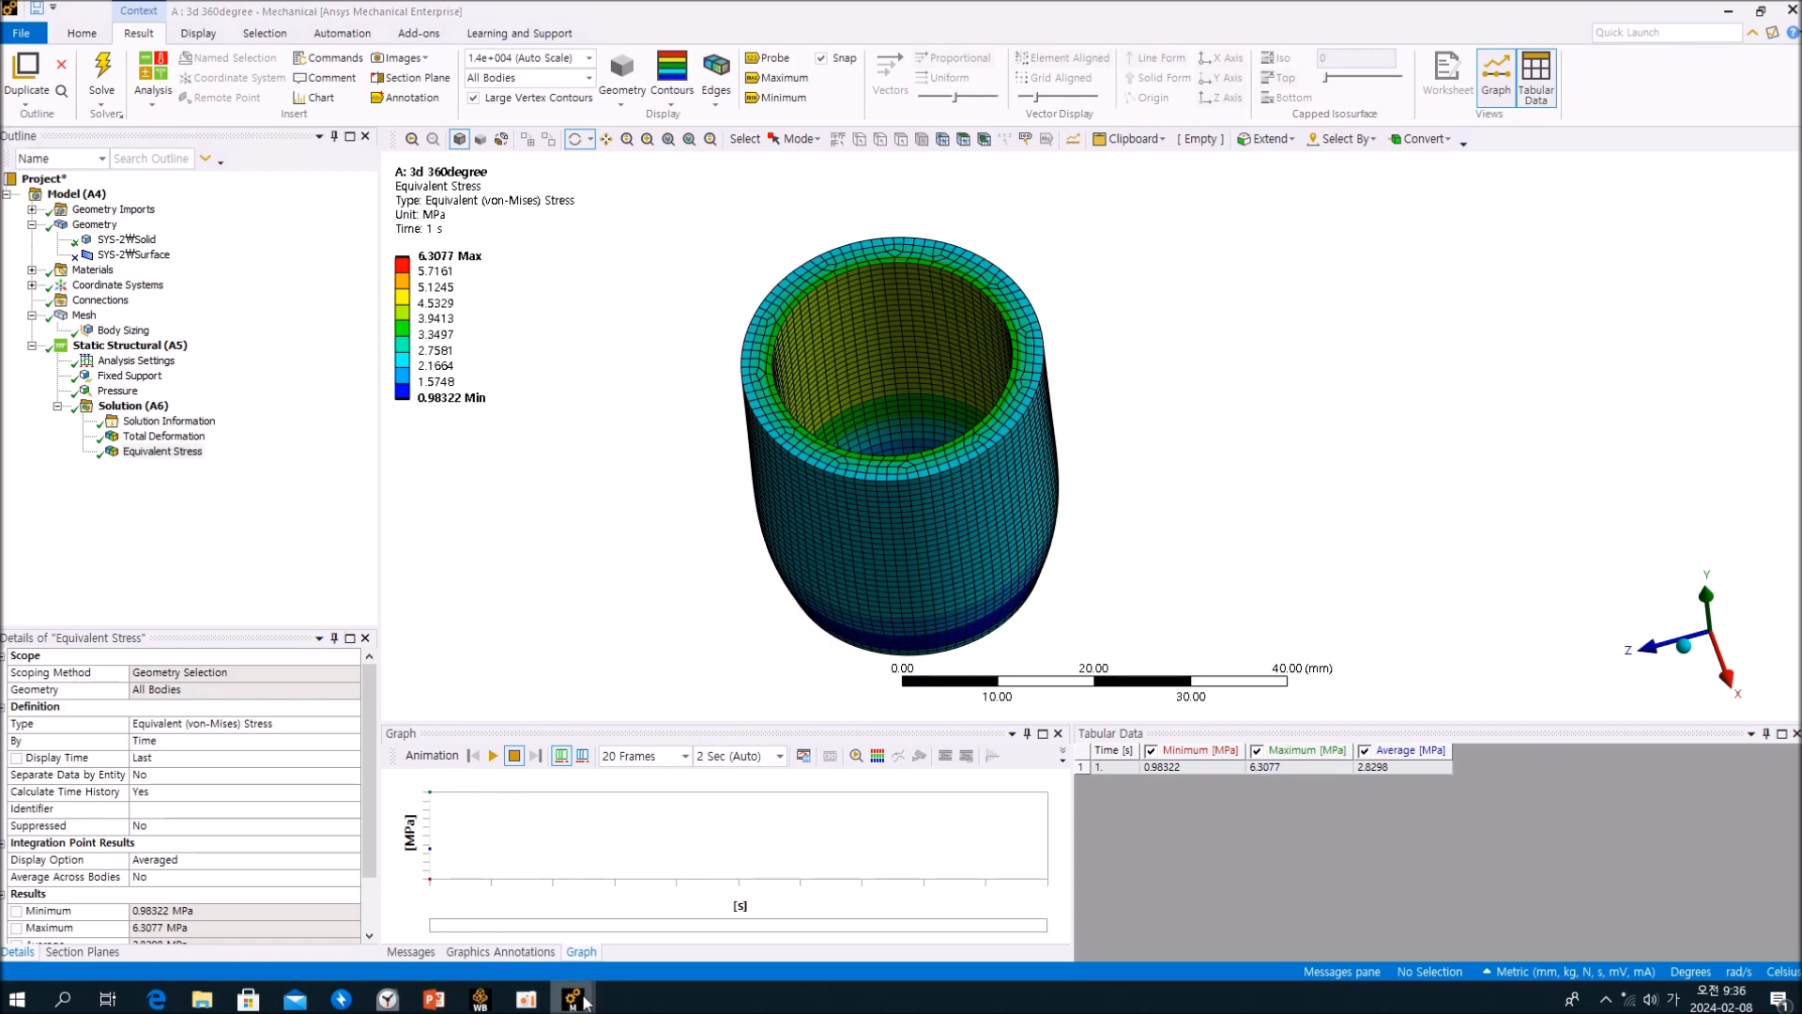
left_click(651, 939)
left_click(146, 513)
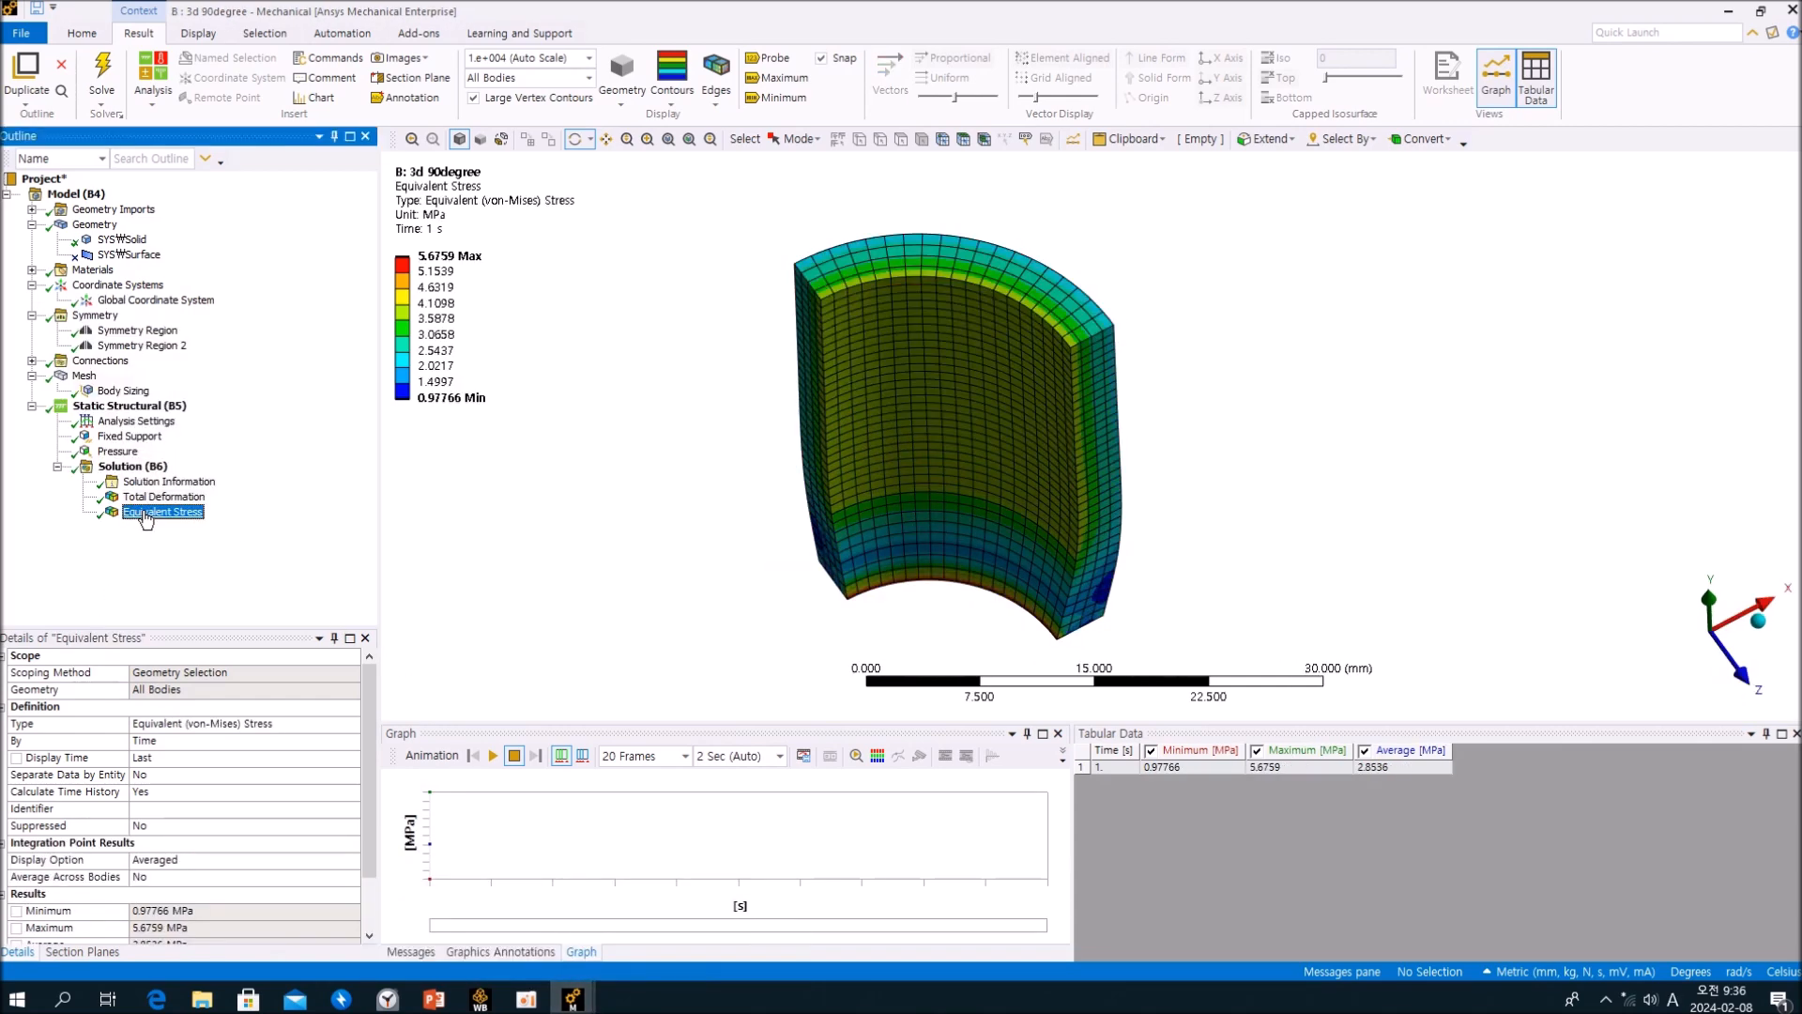
left_click_drag(746, 518, 712, 470)
scroll(712, 469, "down", 4)
mouse_move(800, 451)
middle_mouse_down()
mouse_move(792, 421)
mouse_move(821, 455)
mouse_move(804, 447)
middle_mouse_up()
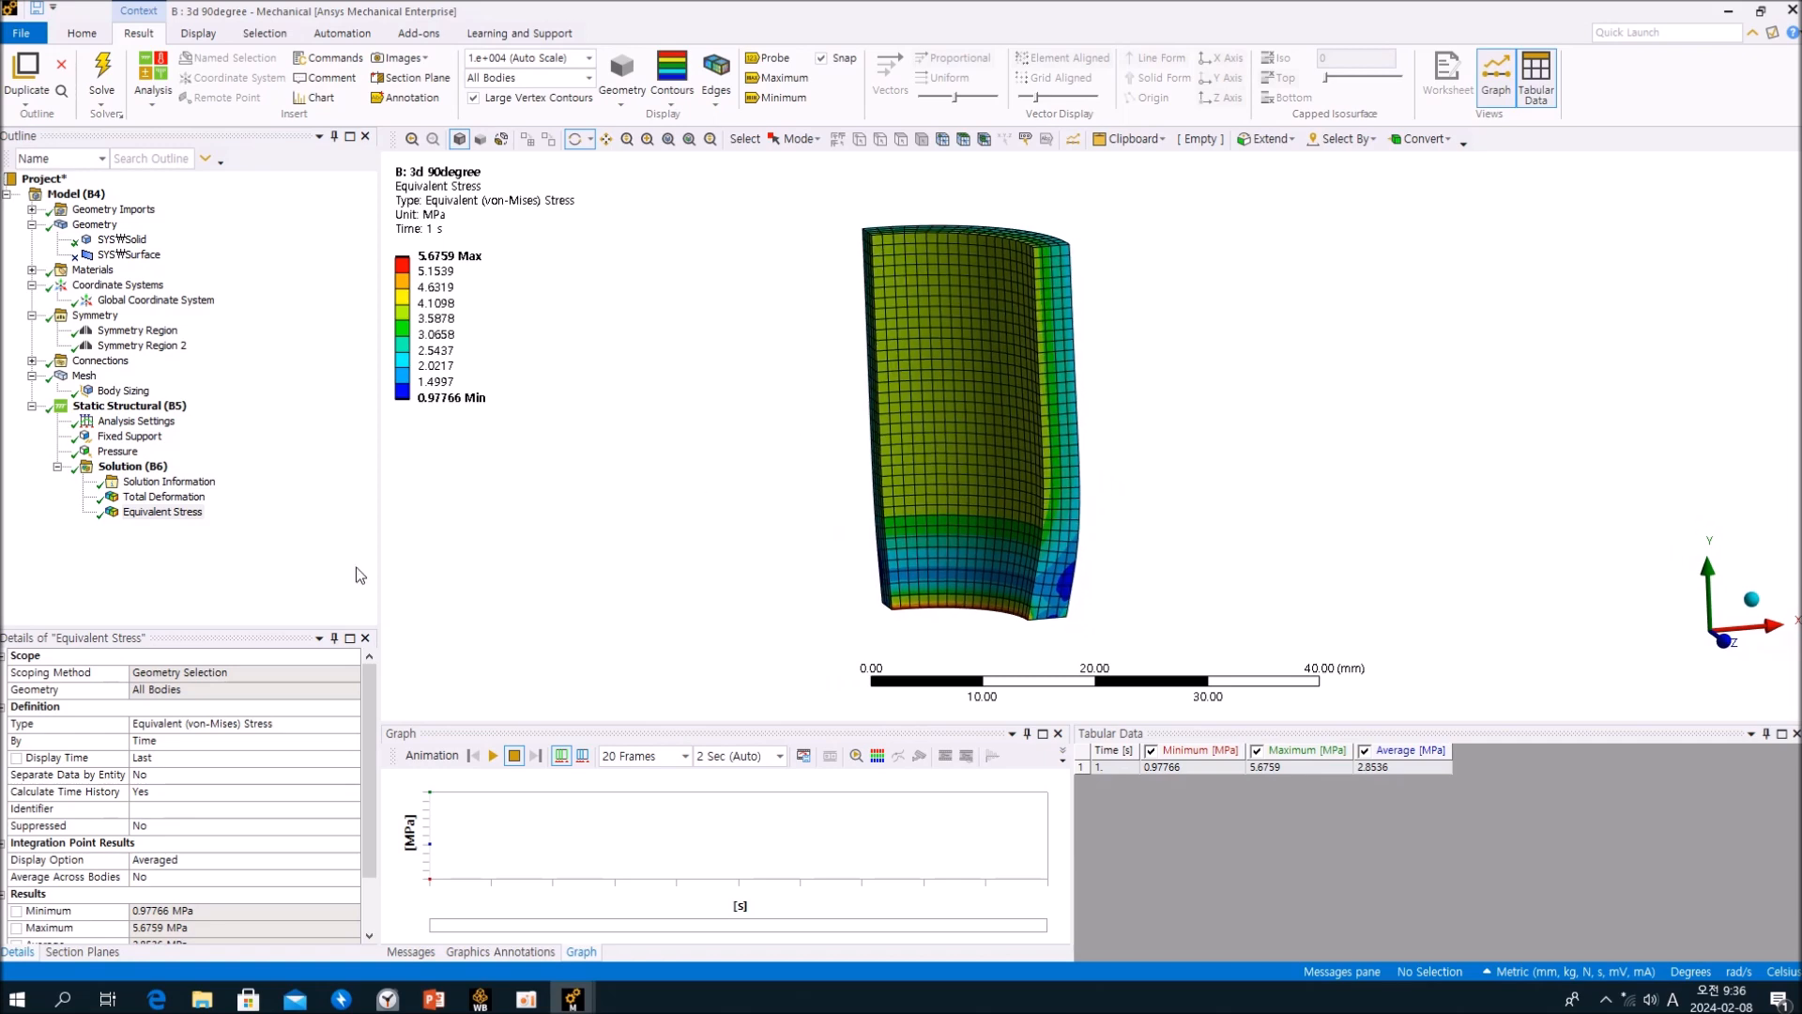
Compare the equivalent stress range of the full cylinder with that of the quarter cylinder.
mouse_move(572, 999)
left_click(512, 935)
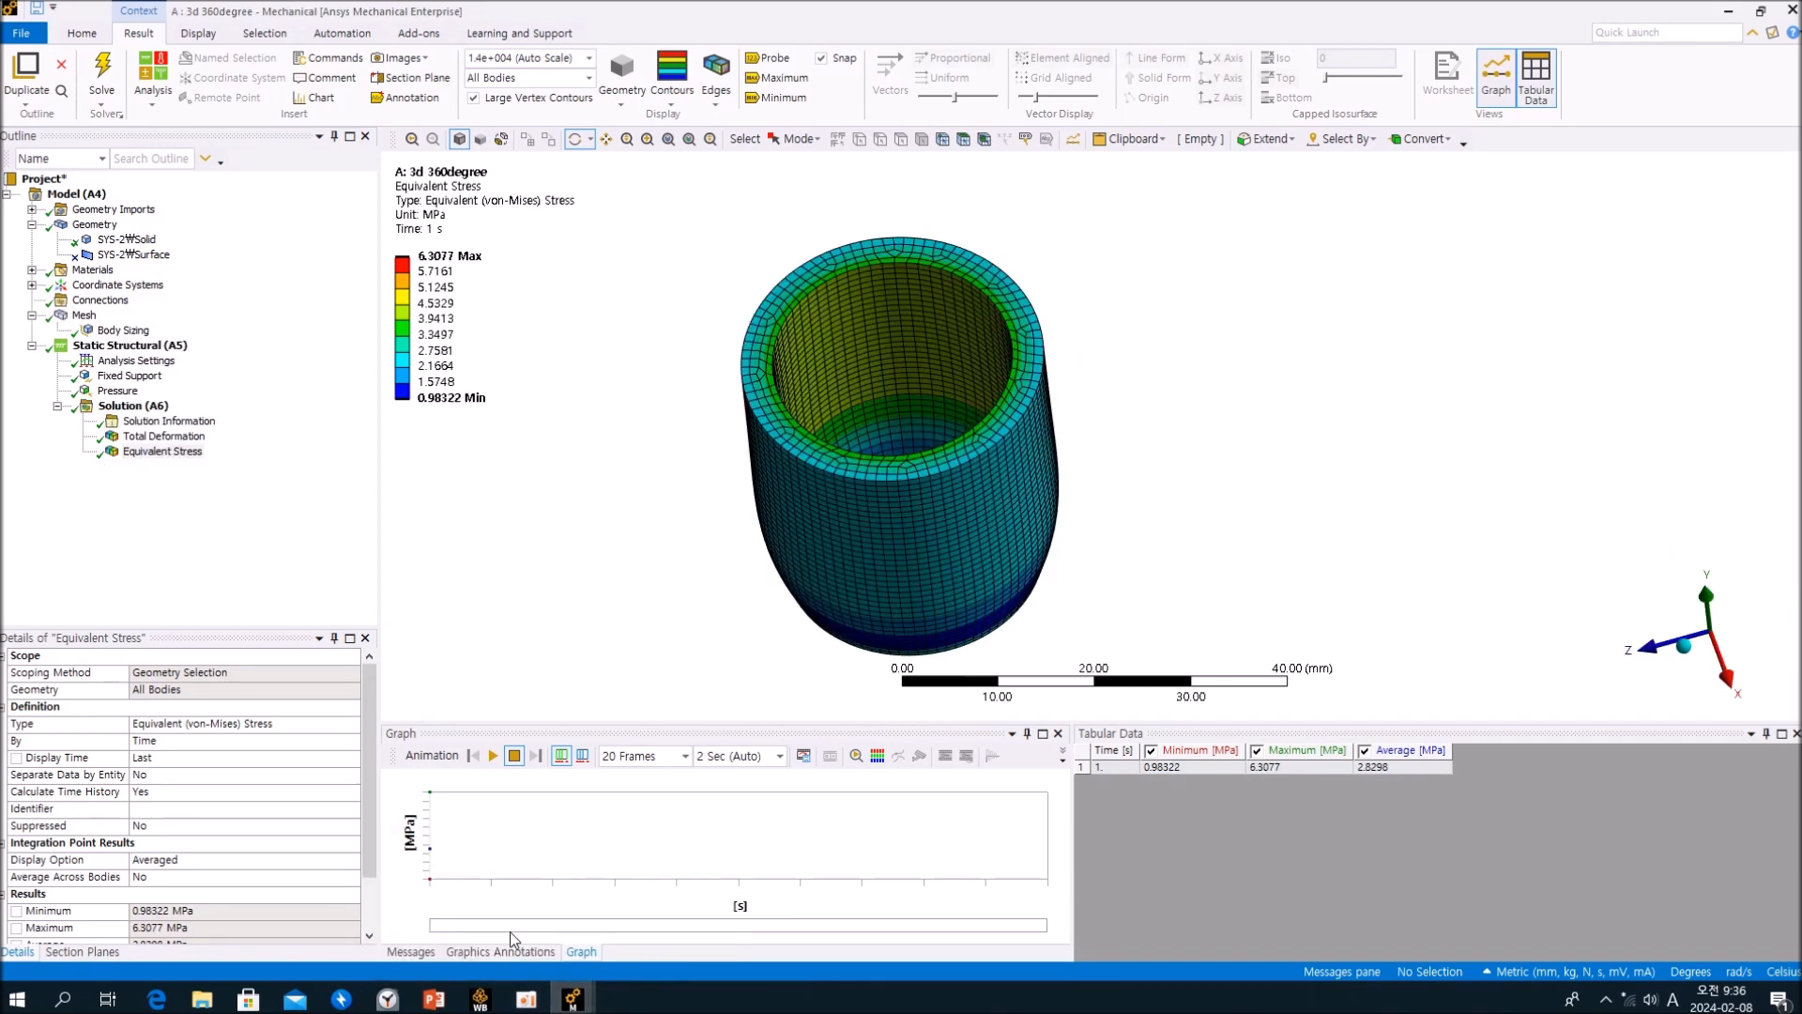
mouse_move(572, 998)
left_click(629, 933)
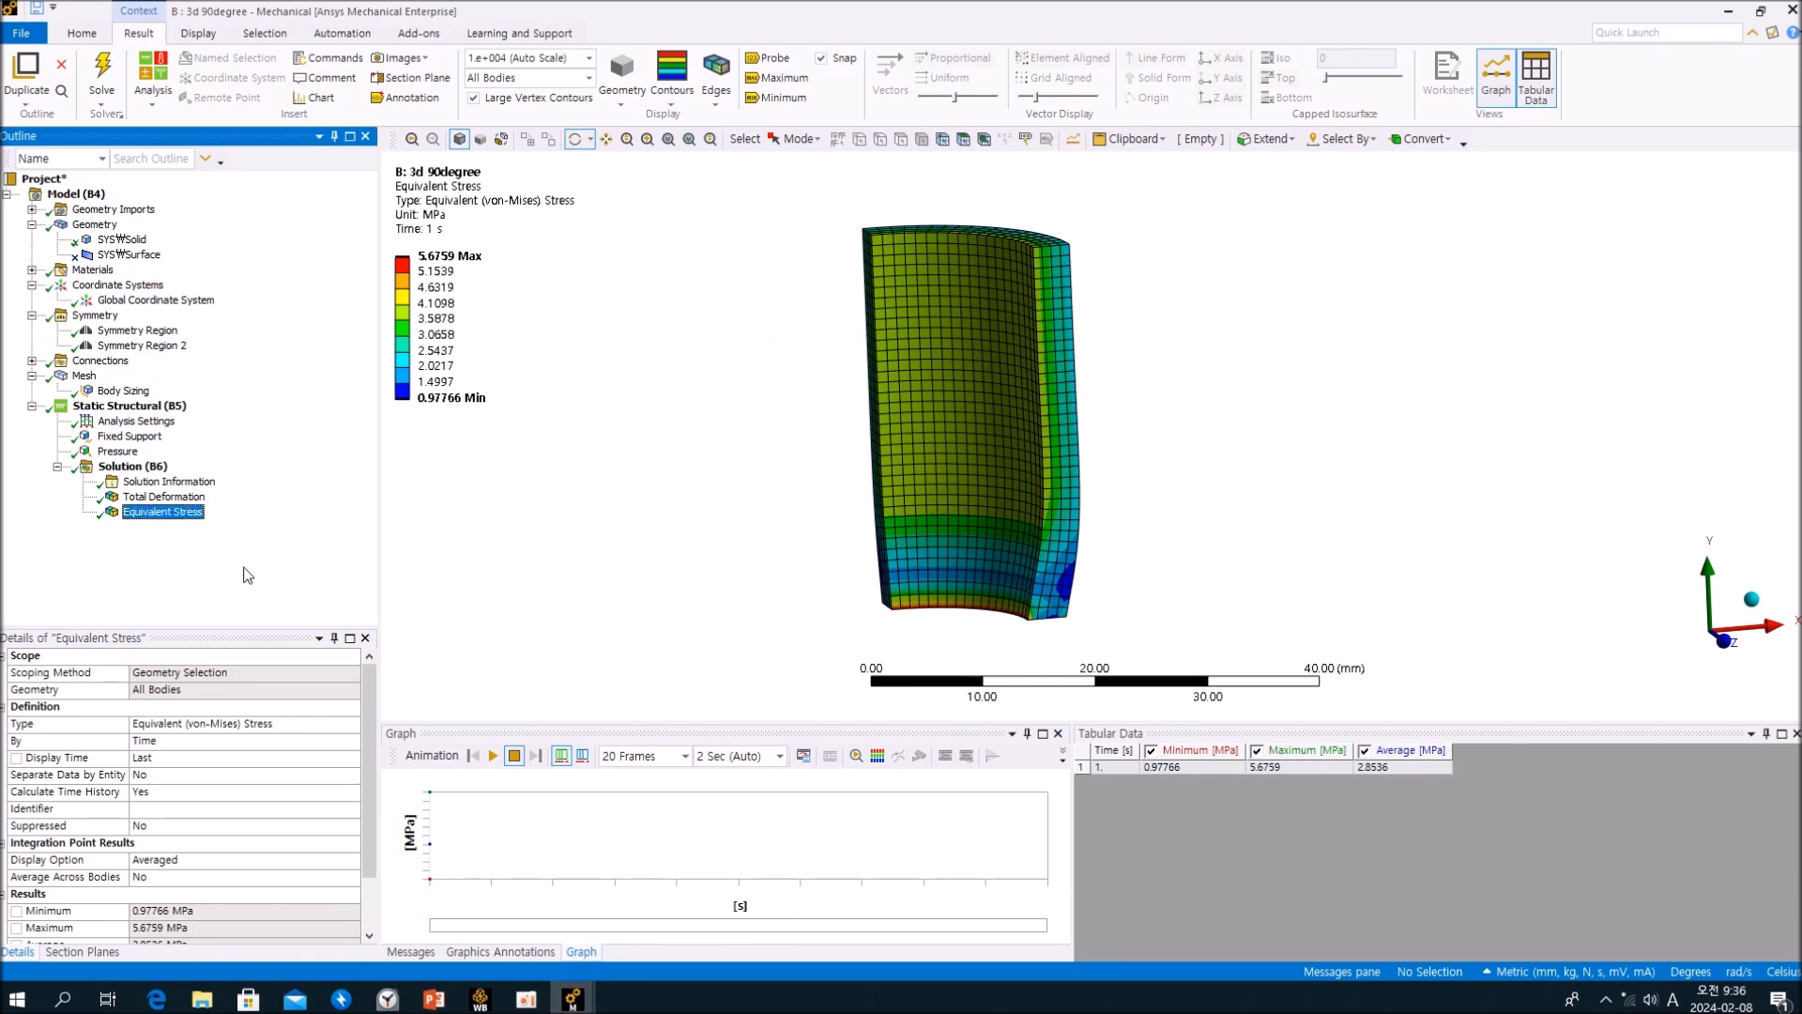
left_click_drag(693, 412, 850, 386)
Examine the equivalent stress around the full cylinder's fixed bottom face and the quarter cylinder's bottom inner edge.
mouse_move(572, 999)
left_click(713, 915)
left_click_drag(797, 512, 905, 269)
scroll(905, 269, "up", 2)
middle_click_drag(944, 623, 988, 457, "ctrl")
scroll(988, 457, "up", 3)
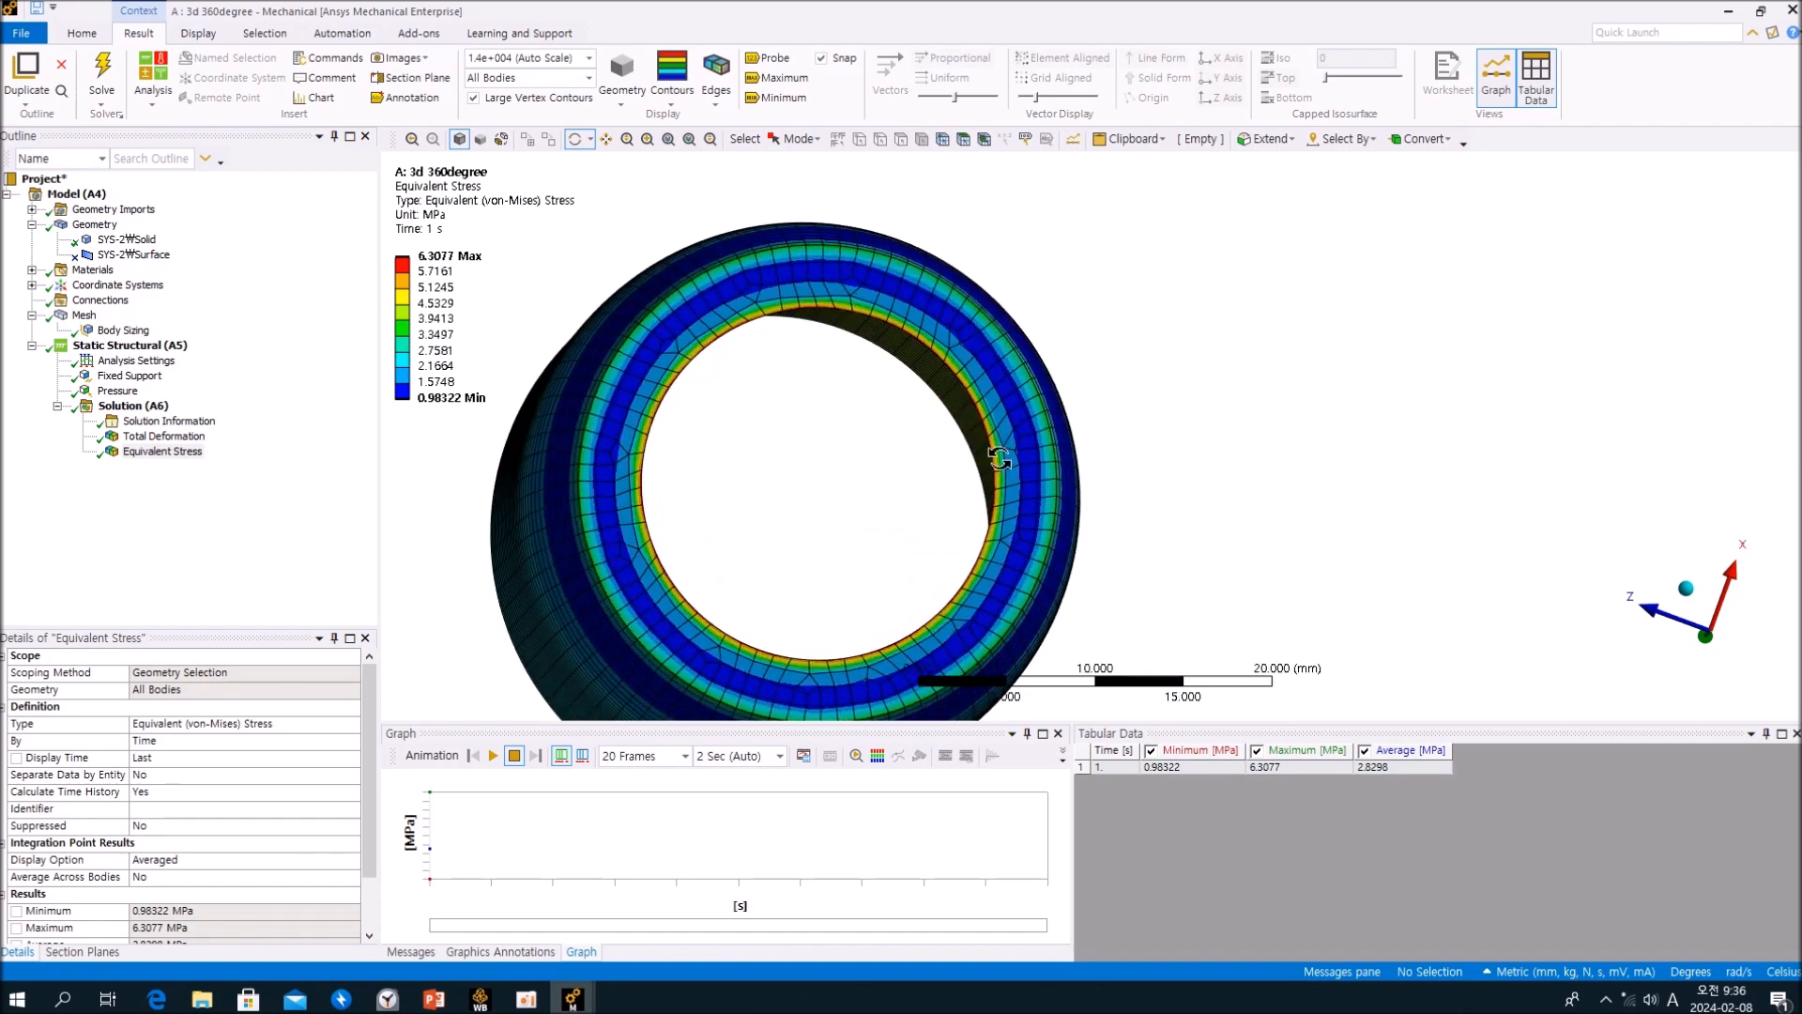
left_click_drag(994, 447, 821, 581)
scroll(928, 581, "down", 2)
scroll(1086, 491, "down", 1)
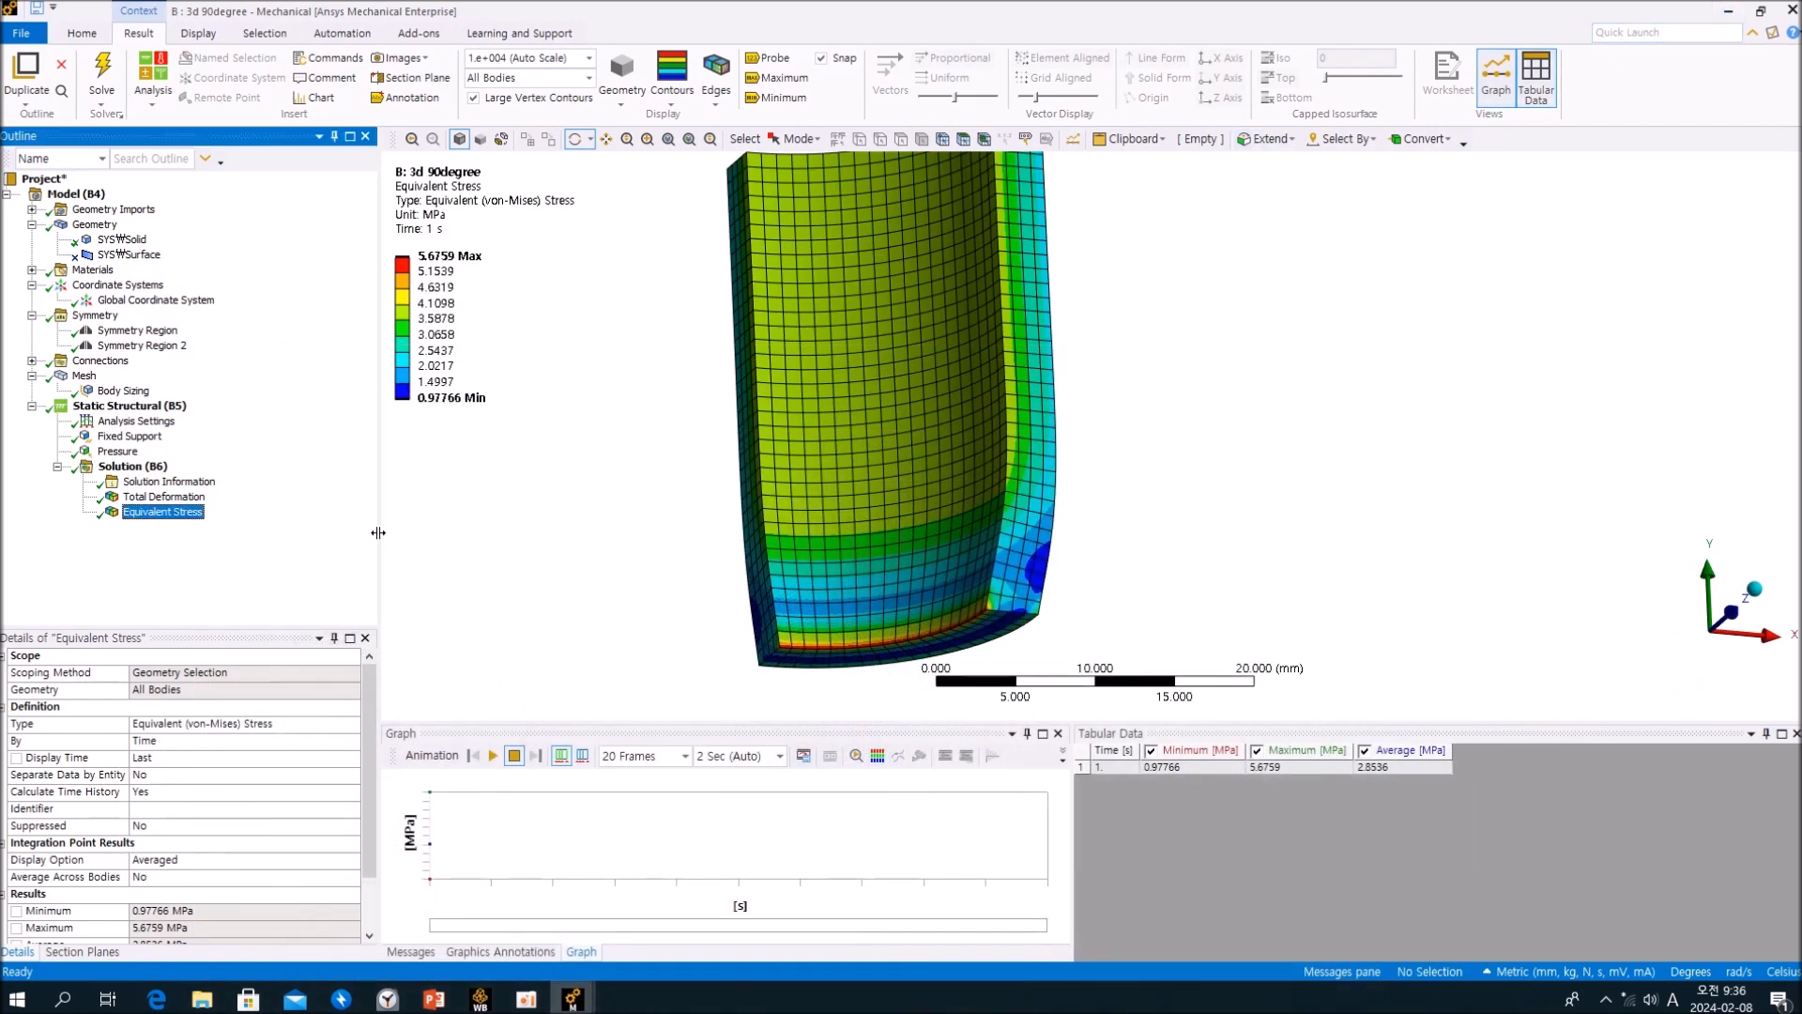
Switch to the Workbench project and open the 2d system's model in Mechanical.
left_click(1728, 10)
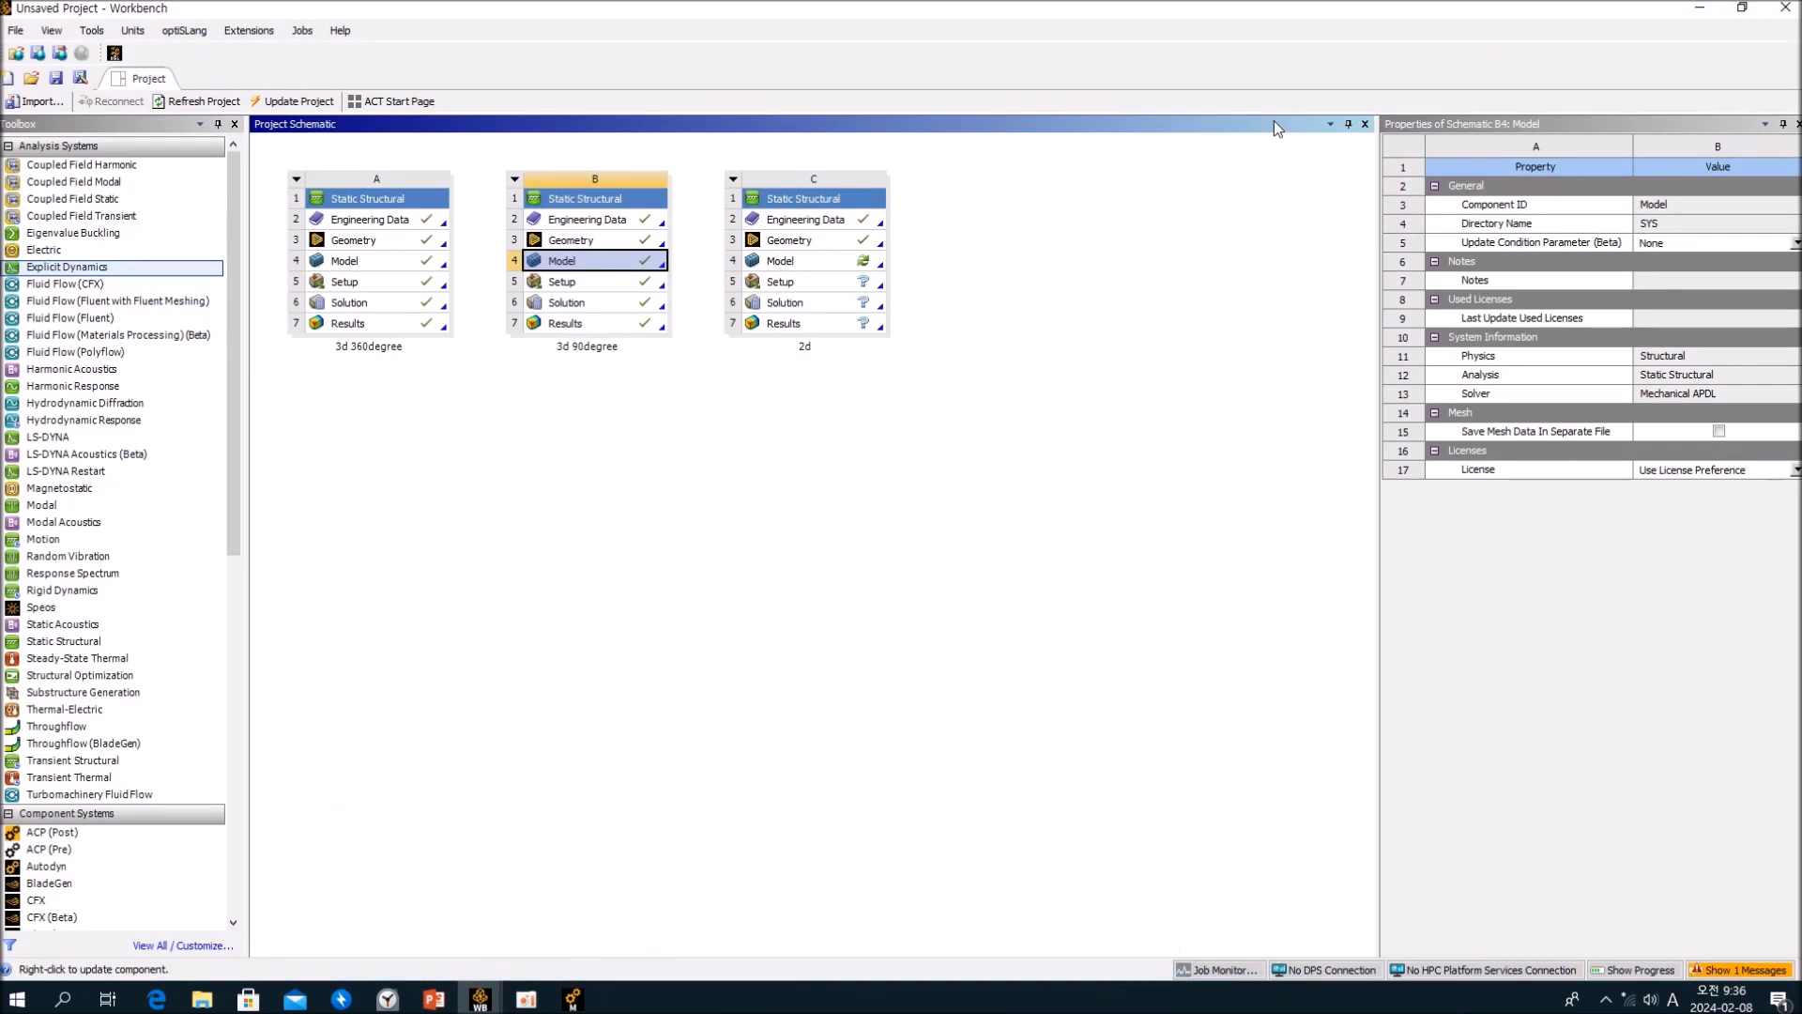
left_click(818, 269)
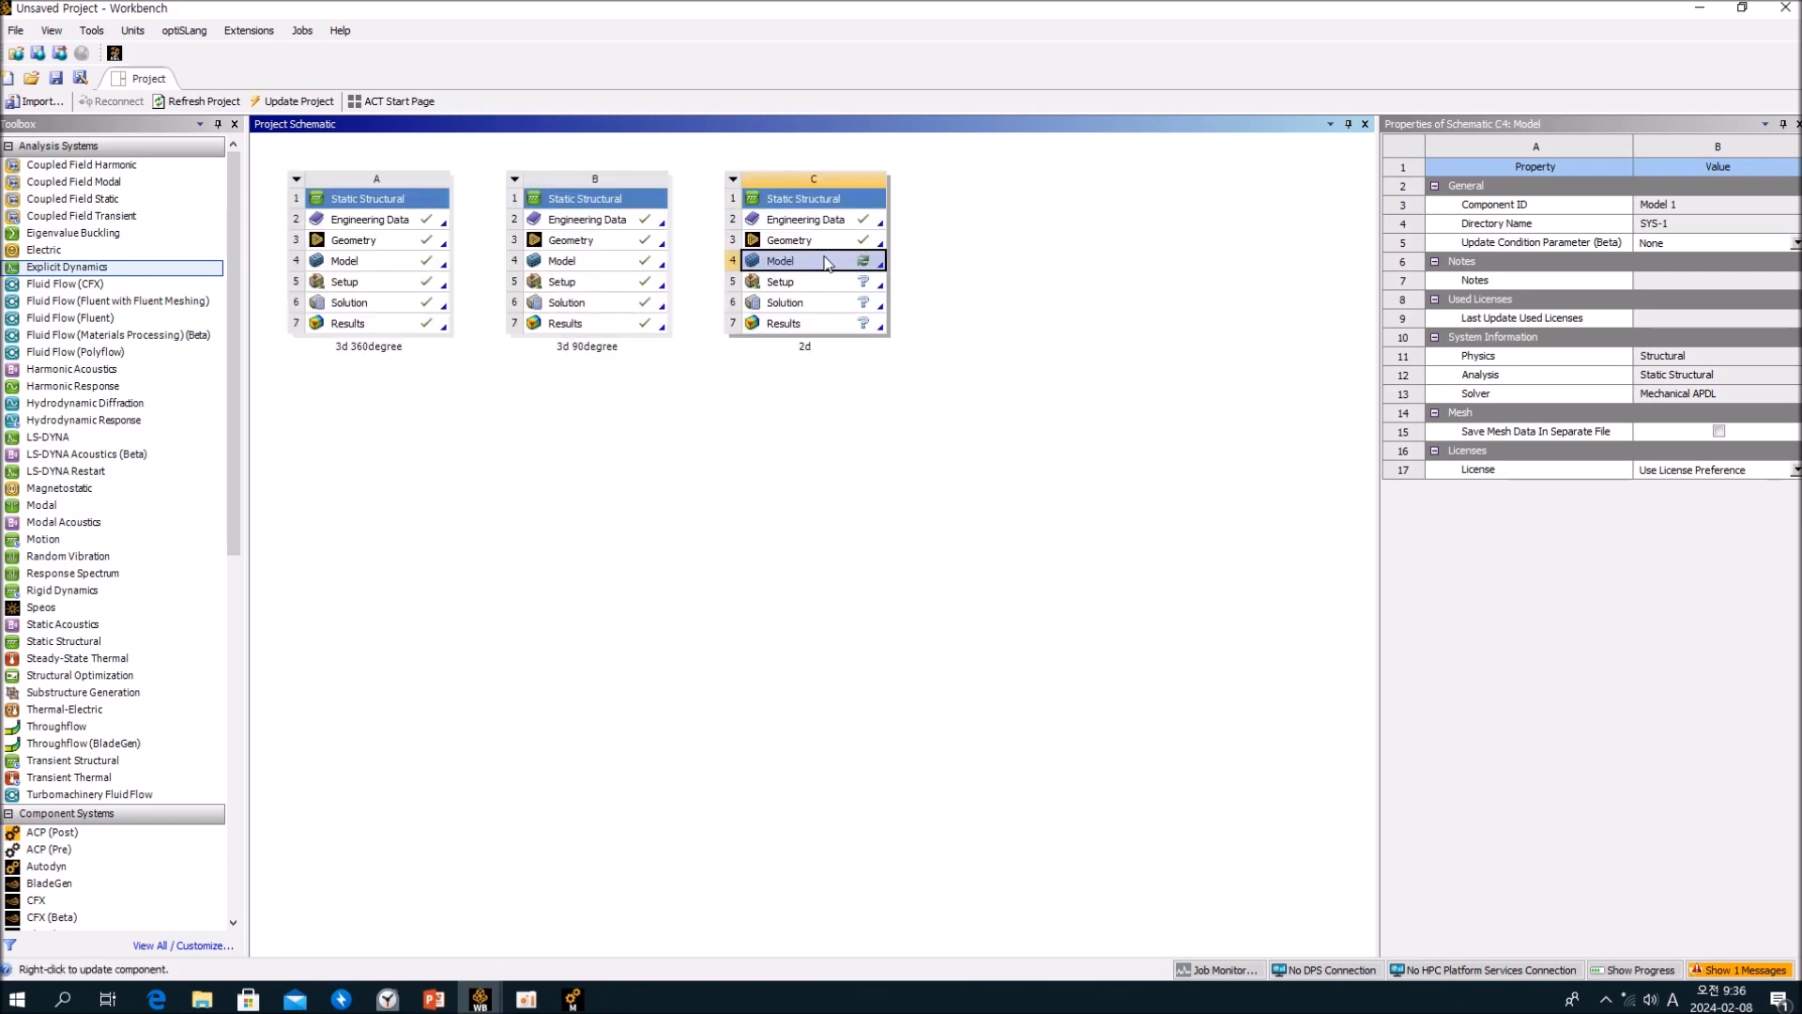
double_click(827, 263)
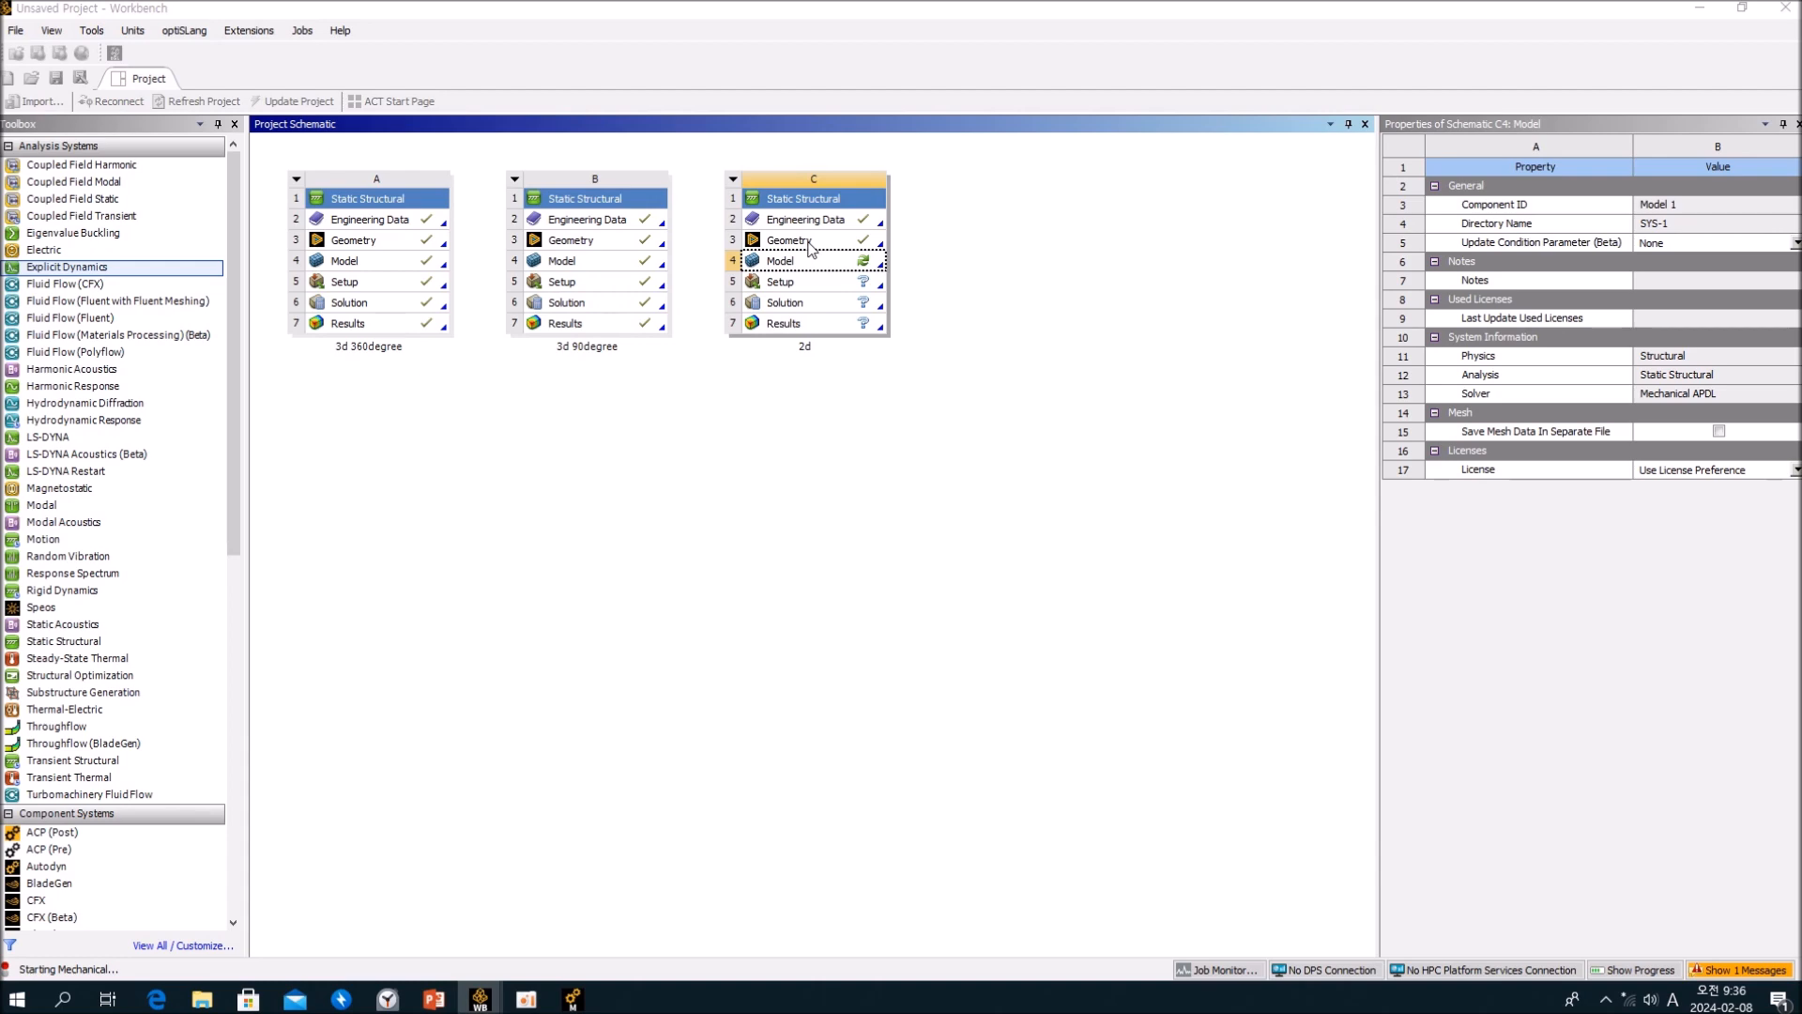
left_click(809, 243)
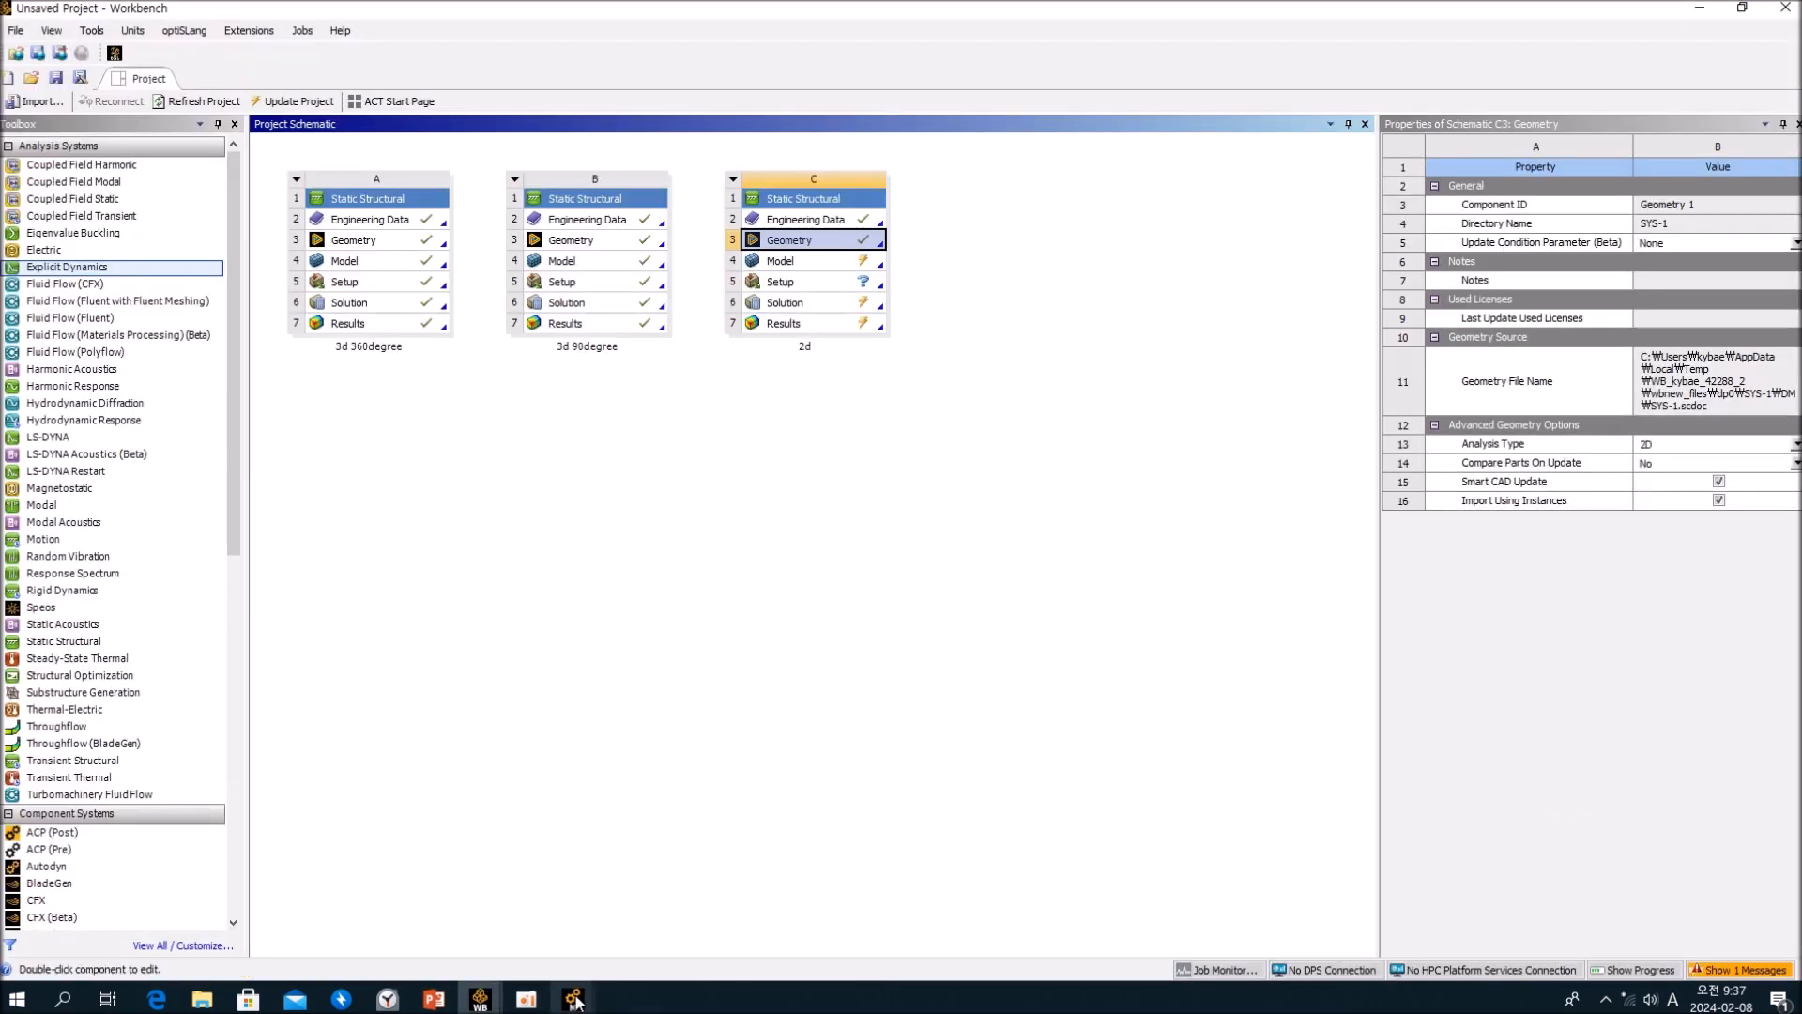
mouse_move(575, 1000)
left_click(773, 901)
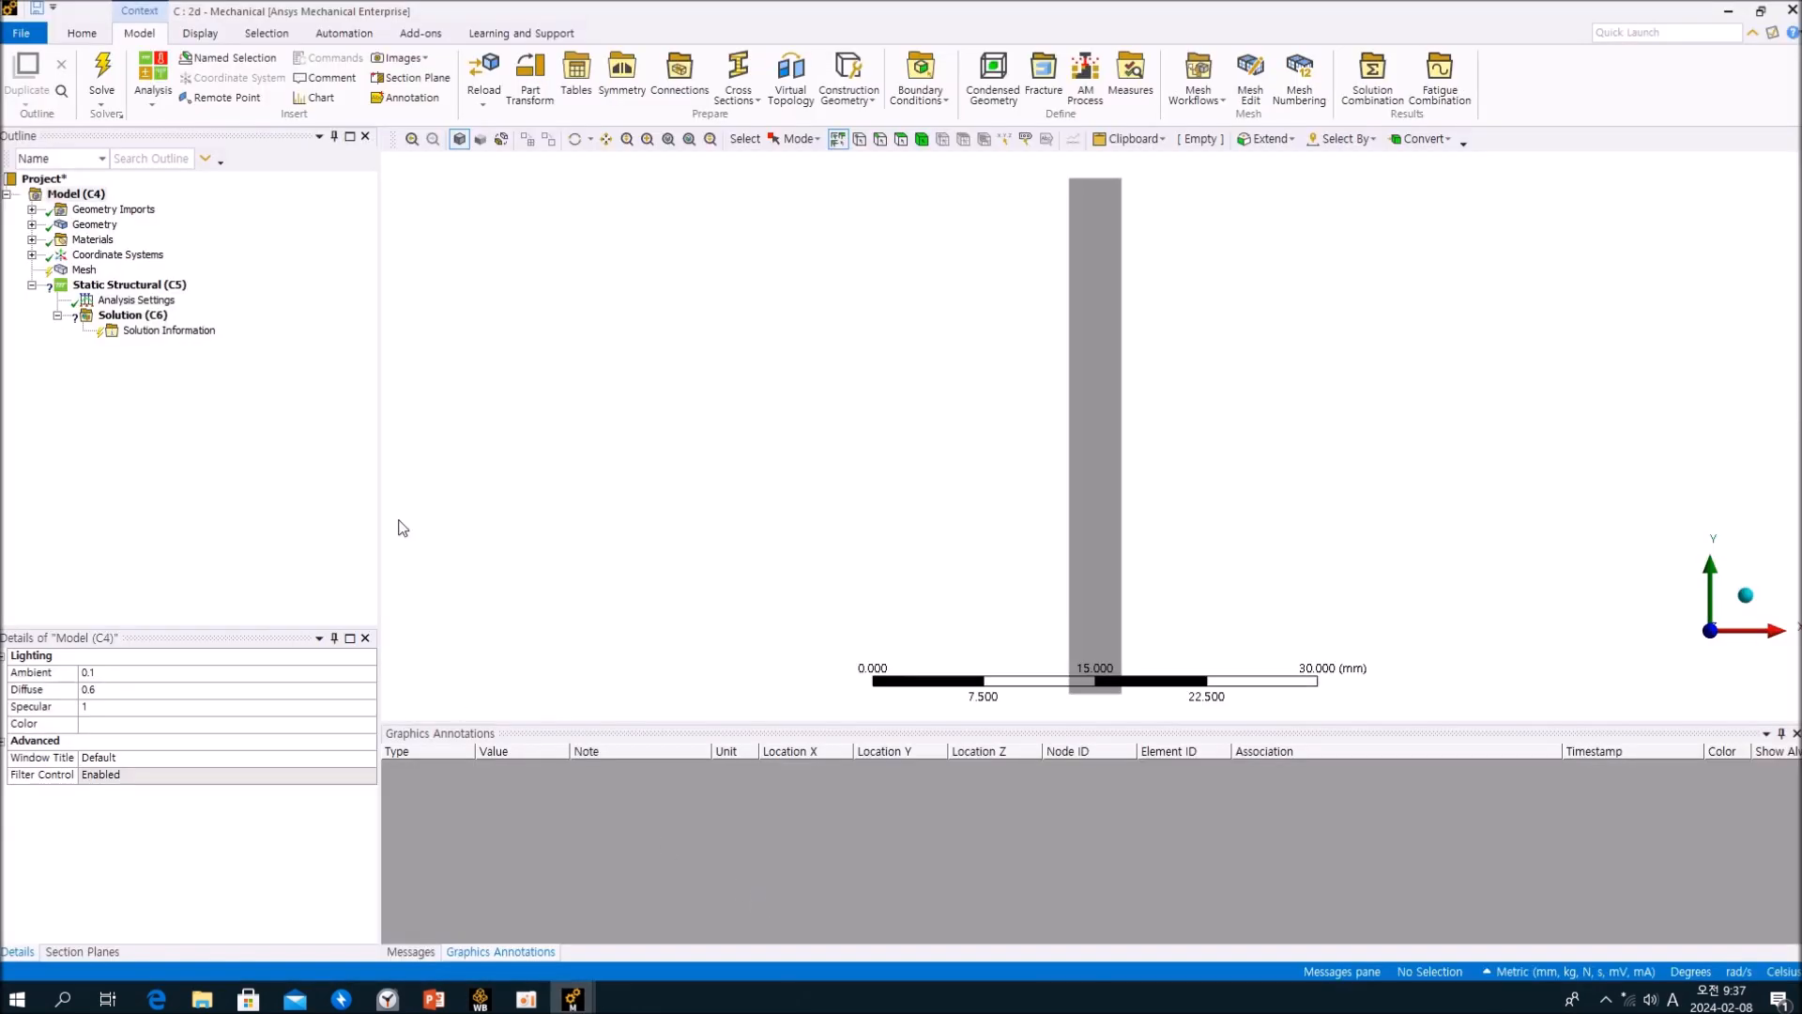
left_click(240, 490)
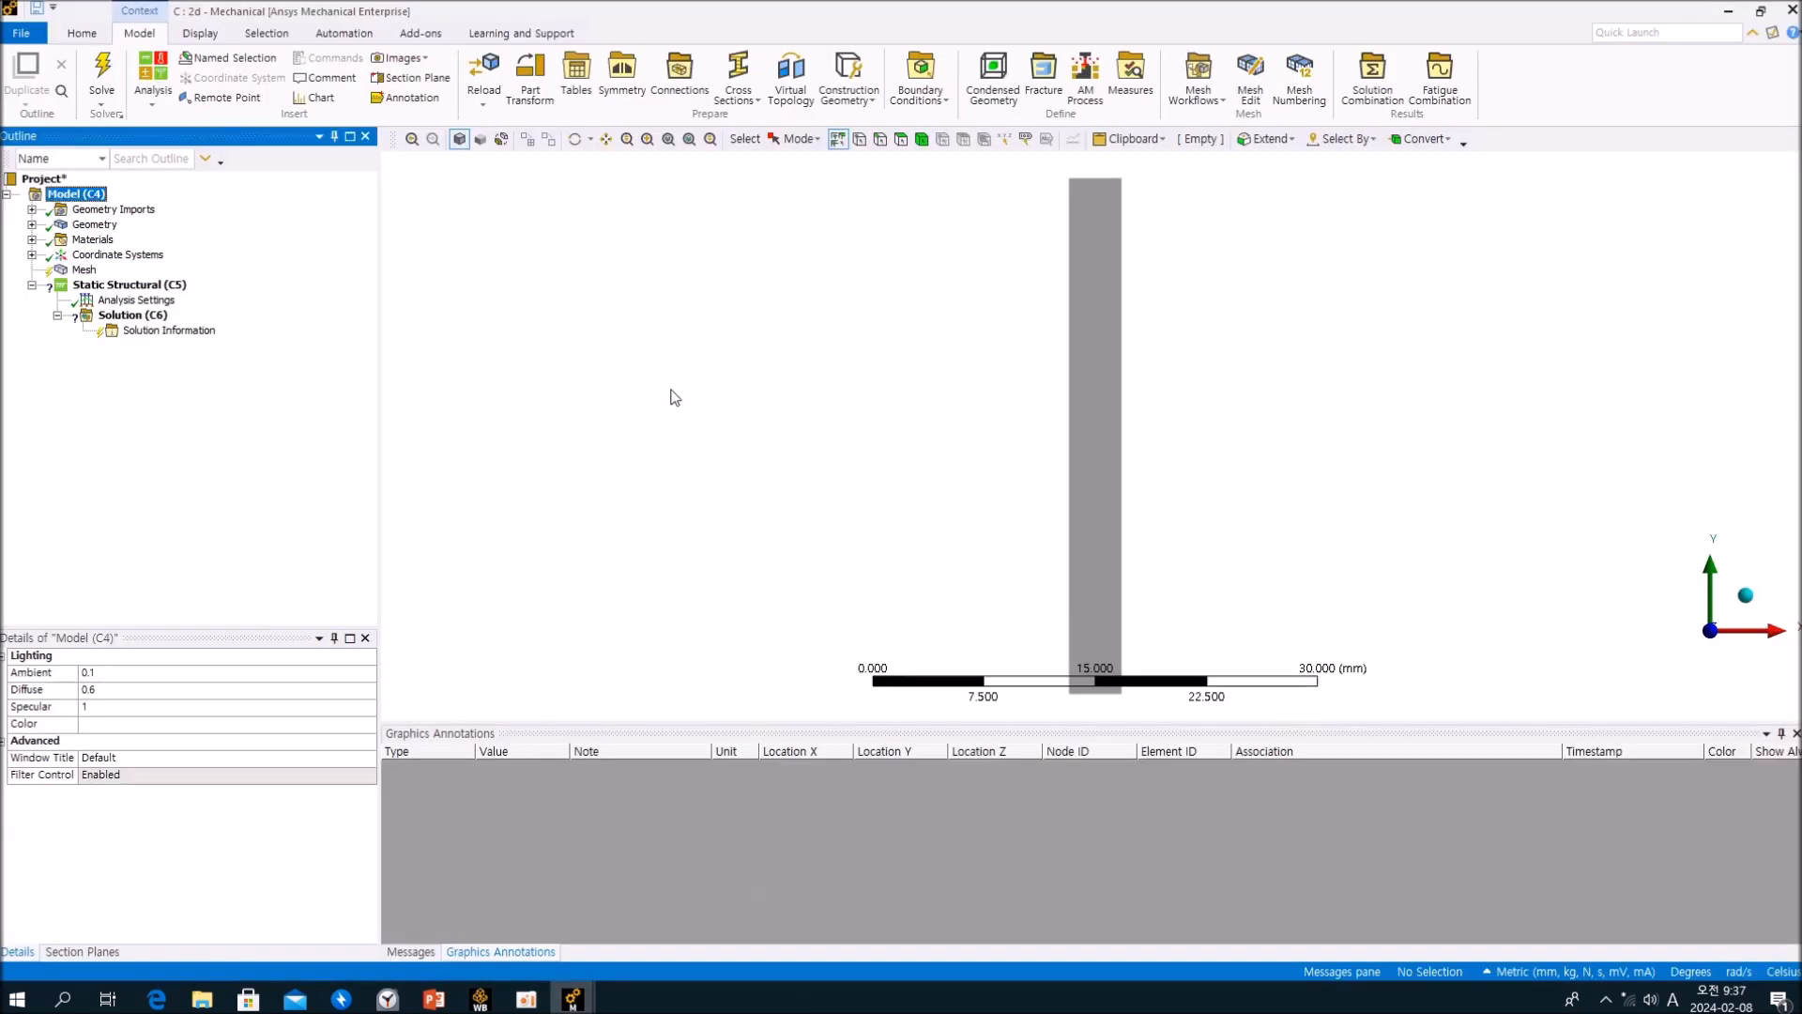
Set the 2D behavior of the geometry to Axisymmetric.
left_click(95, 225)
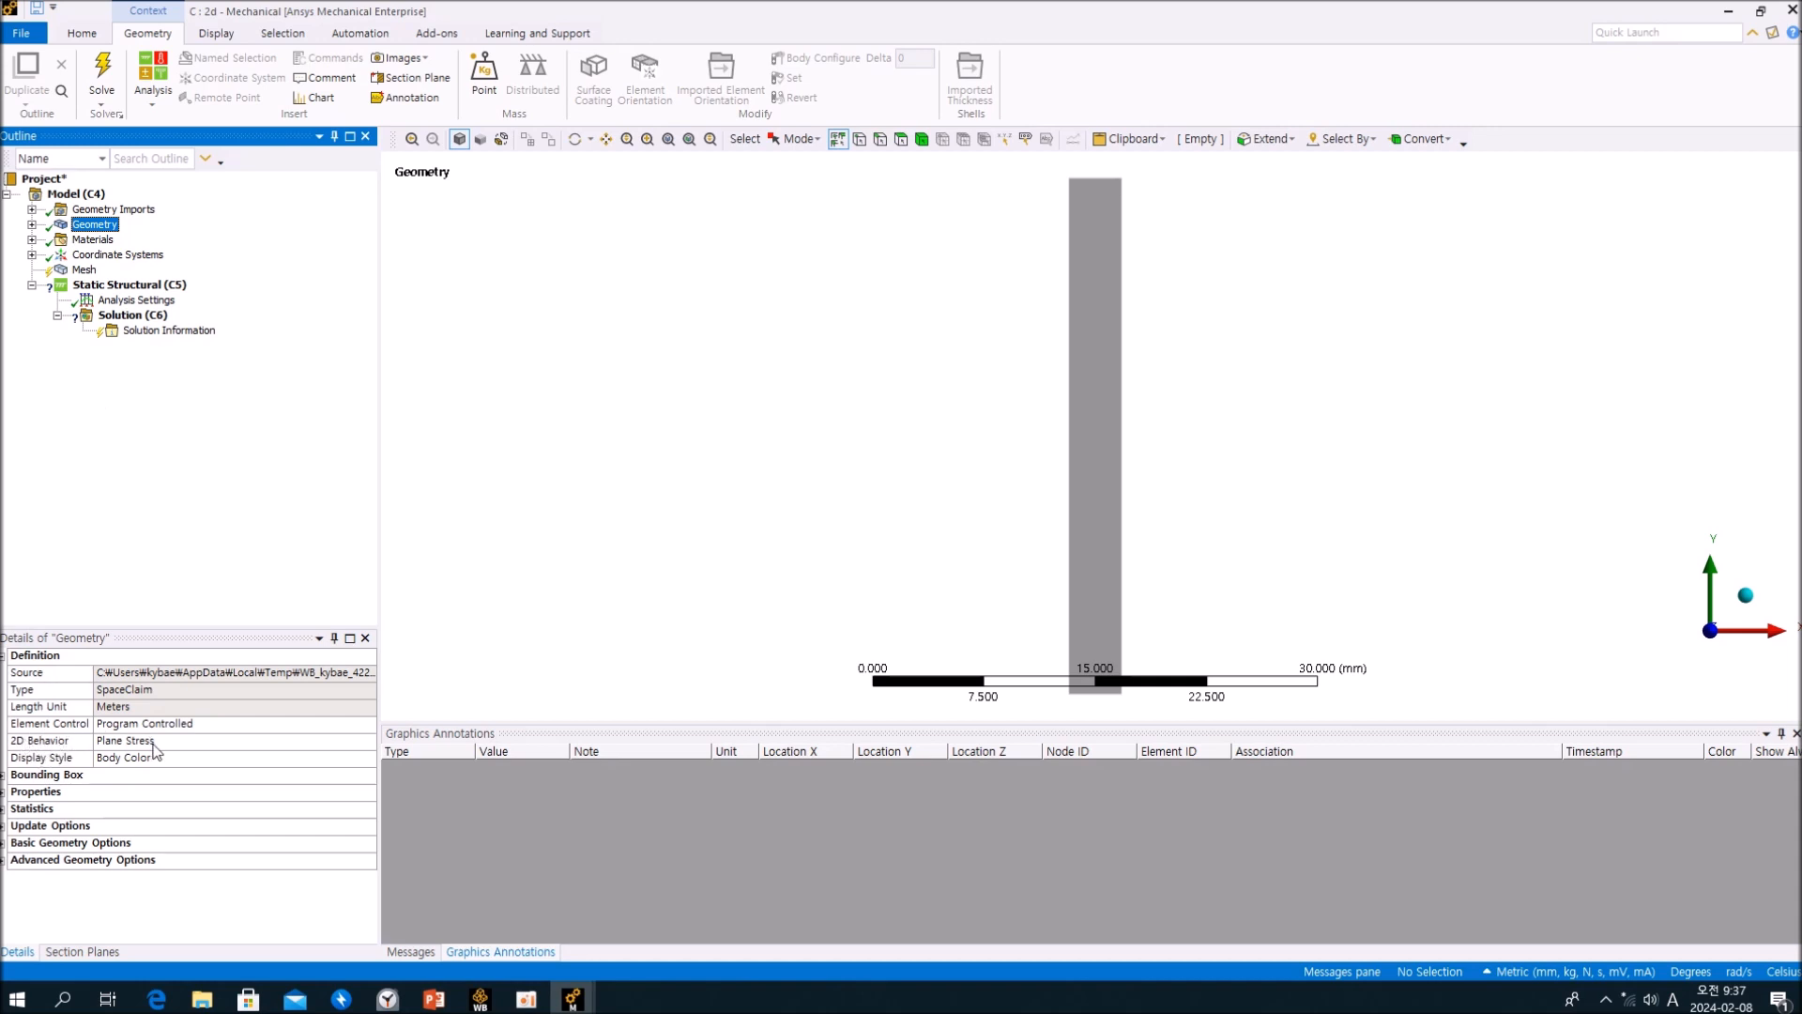
left_click(367, 745)
left_click(368, 743)
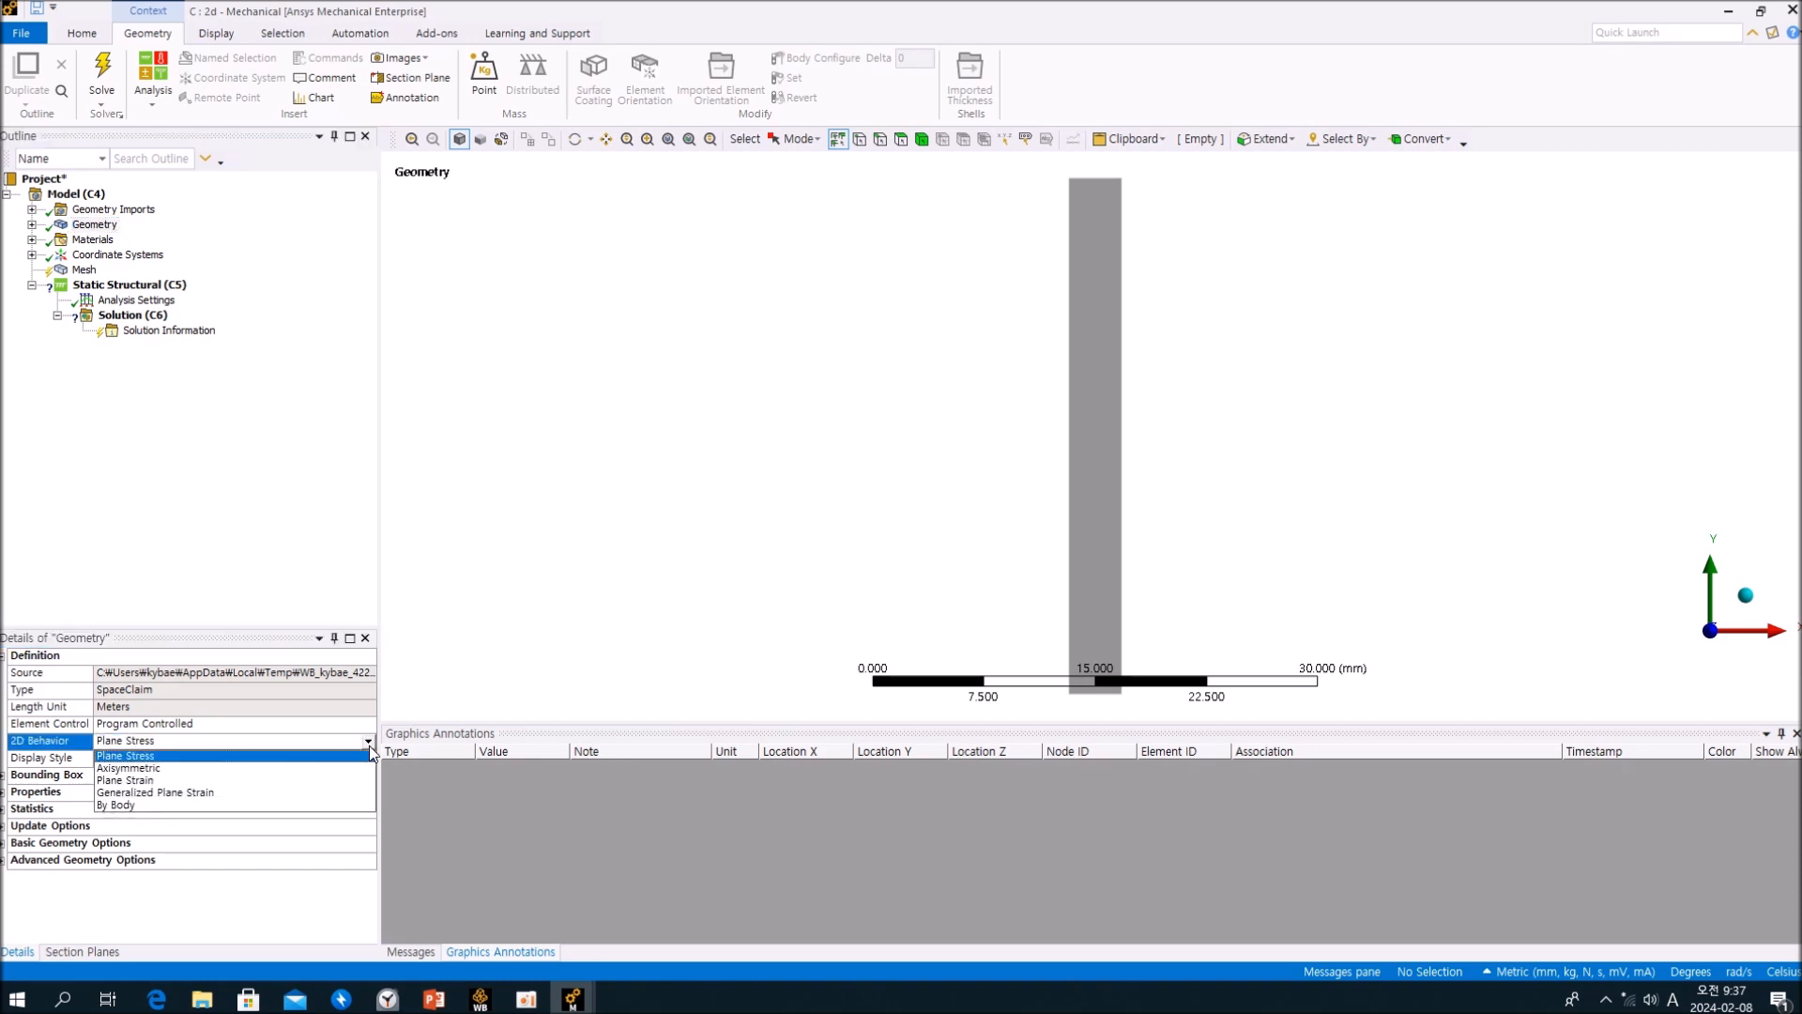
left_click(215, 770)
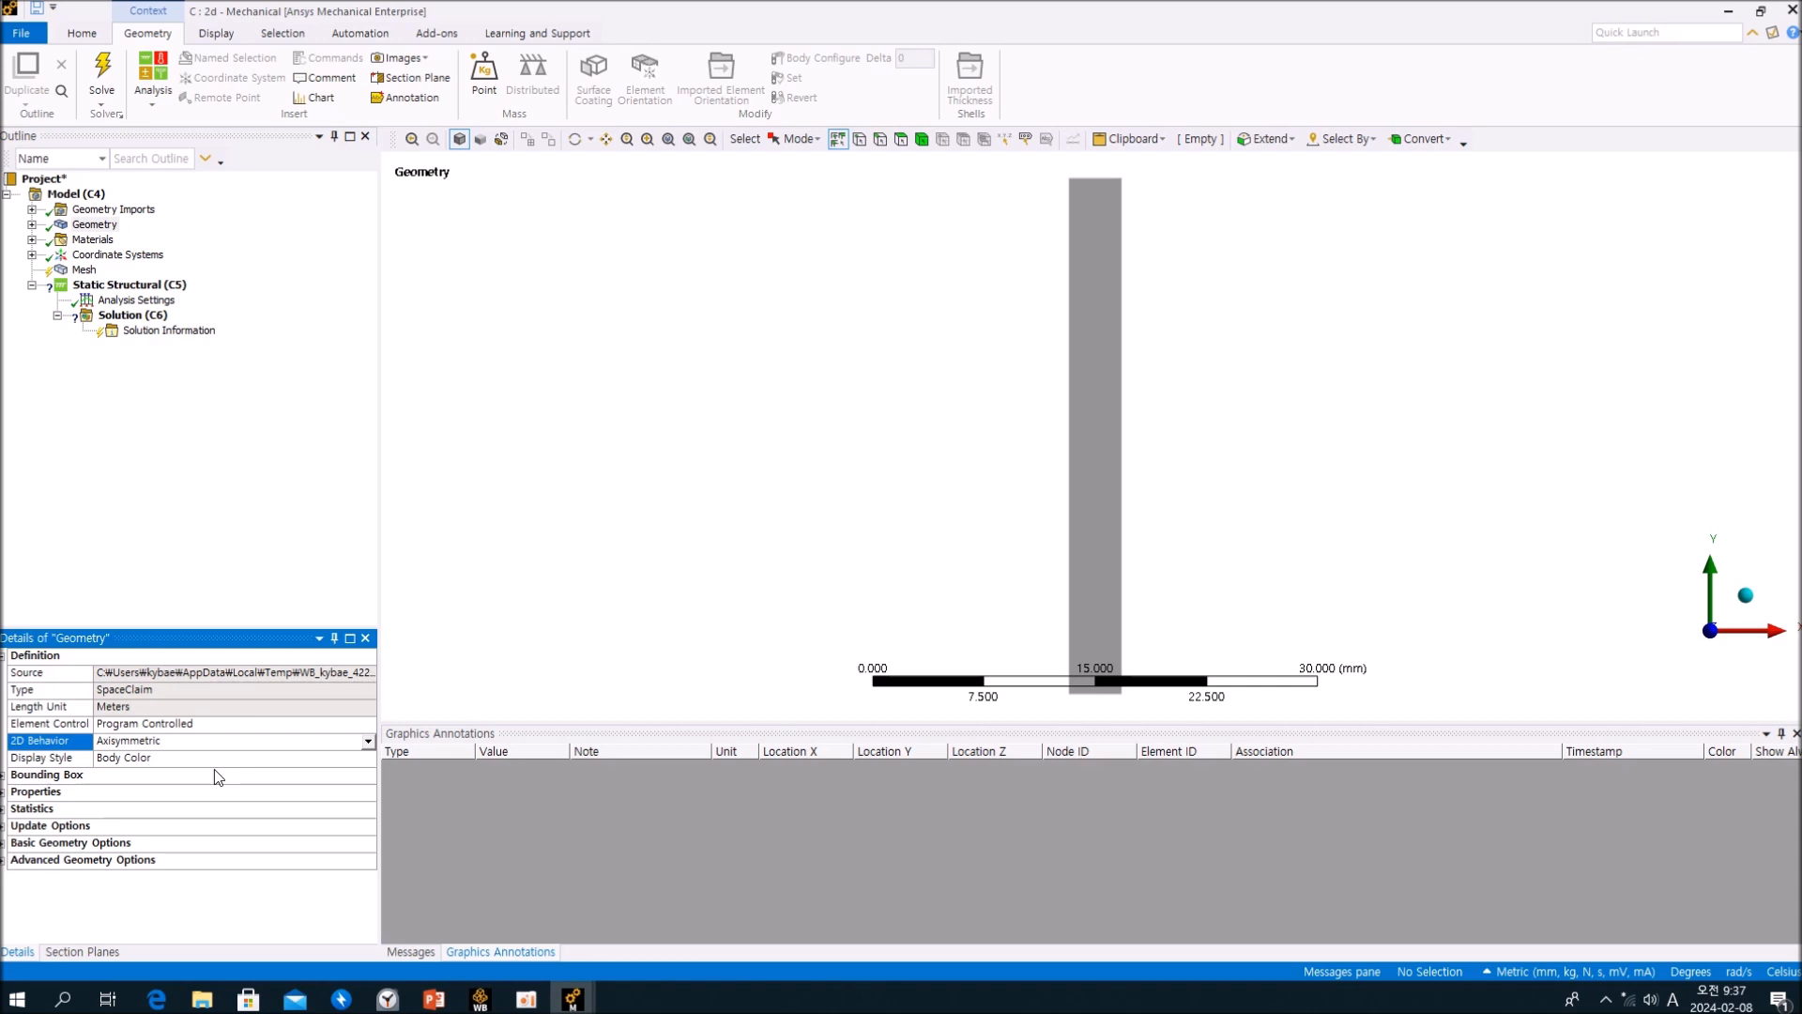
left_click(241, 518)
Examine where the 2d section lies relative to the global coordinate system's origin and Y axis.
middle_click_drag(837, 263, 938, 426)
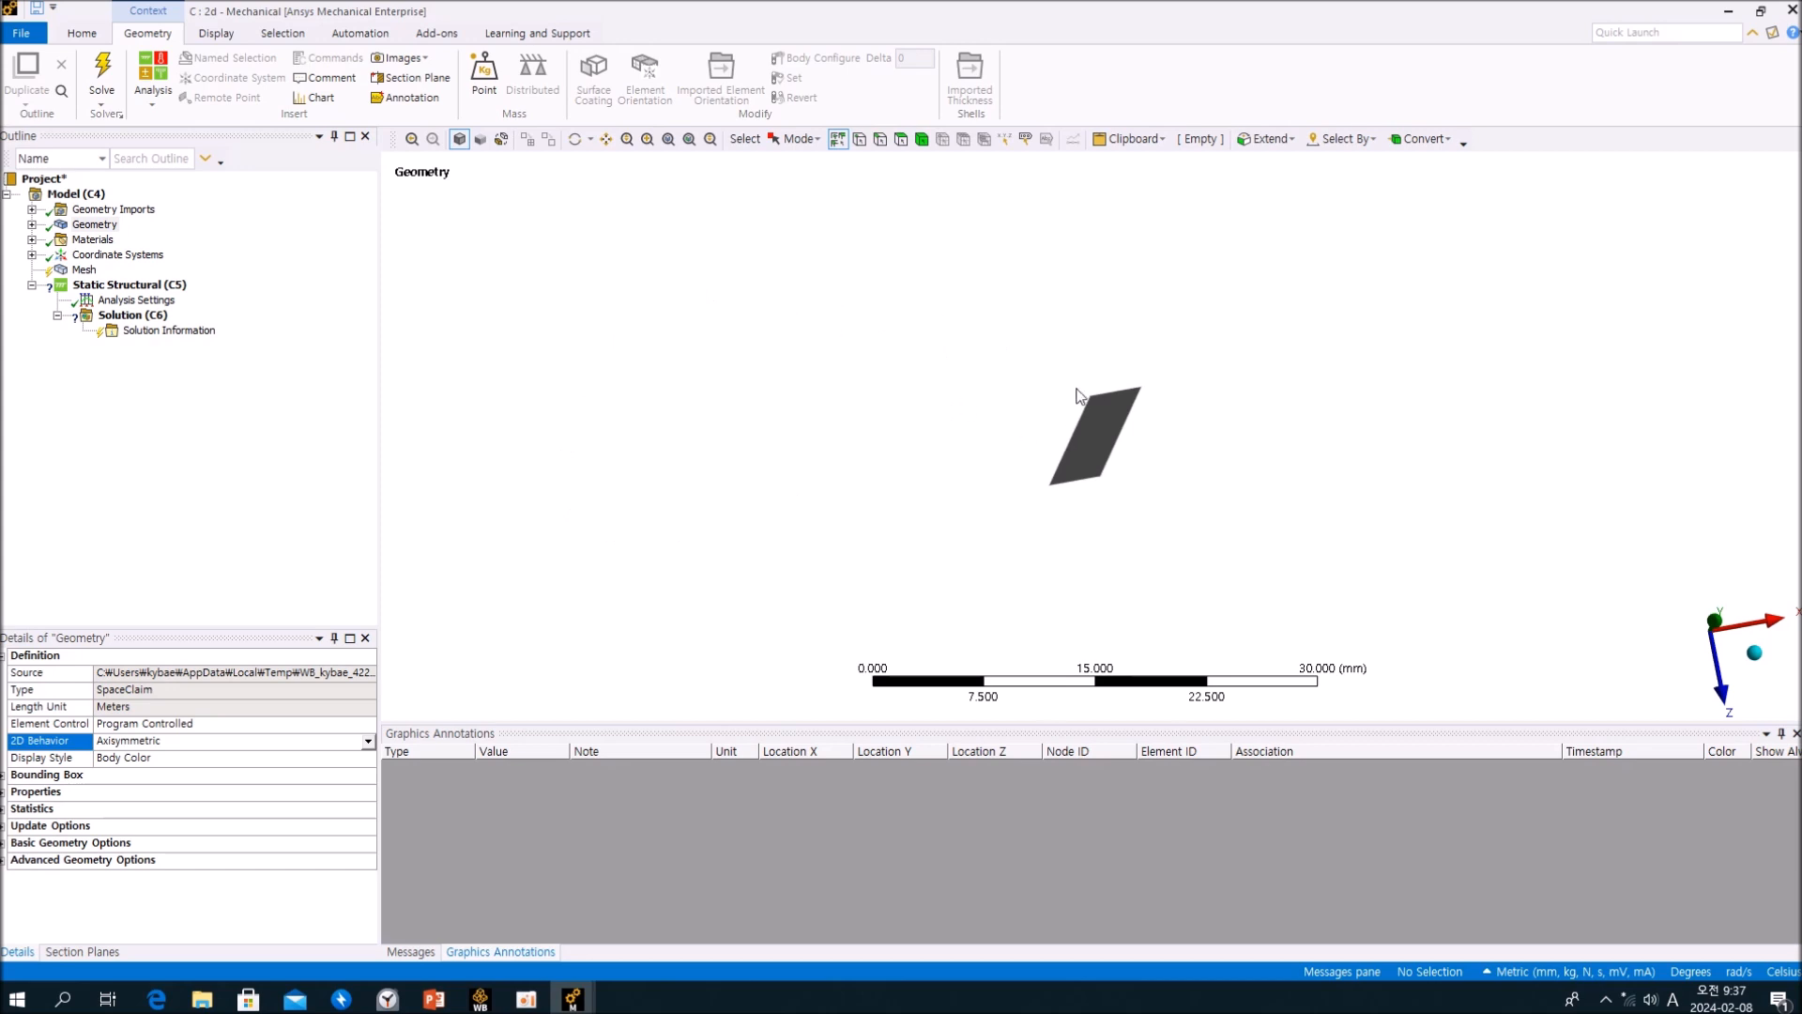
left_click(166, 475)
middle_click_drag(986, 440, 981, 399)
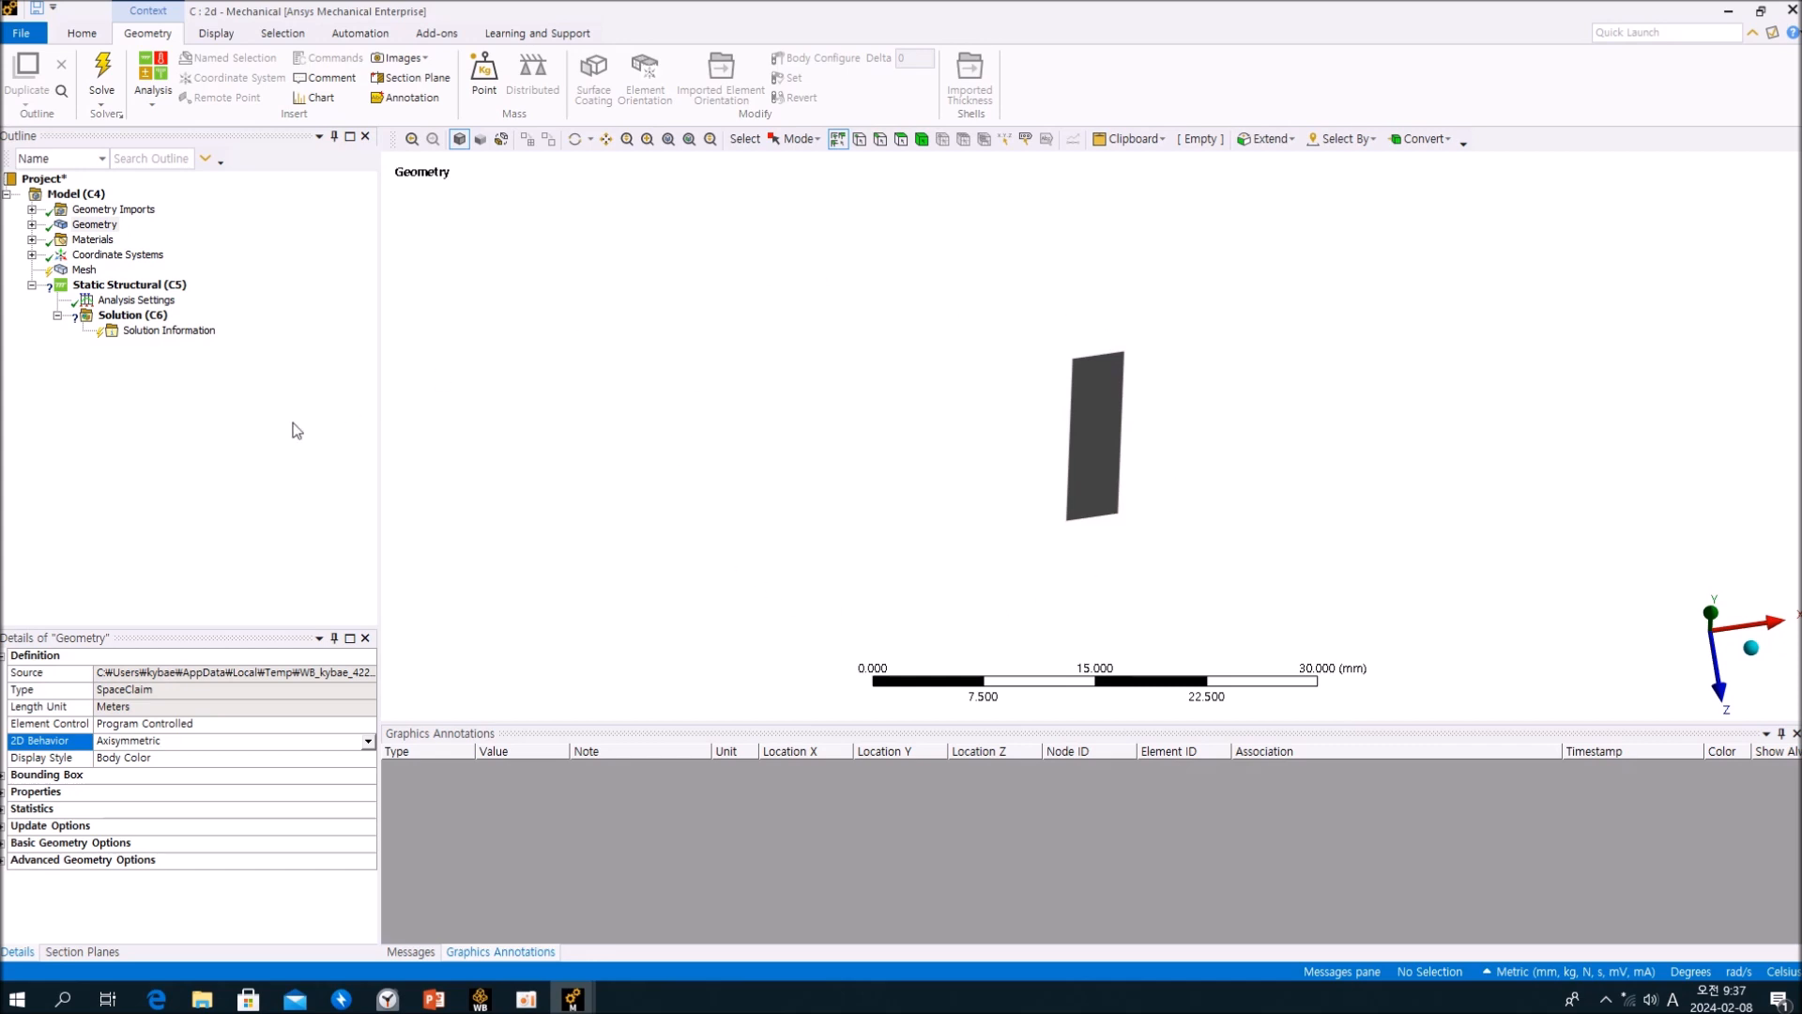
left_click(32, 254)
left_click(141, 269)
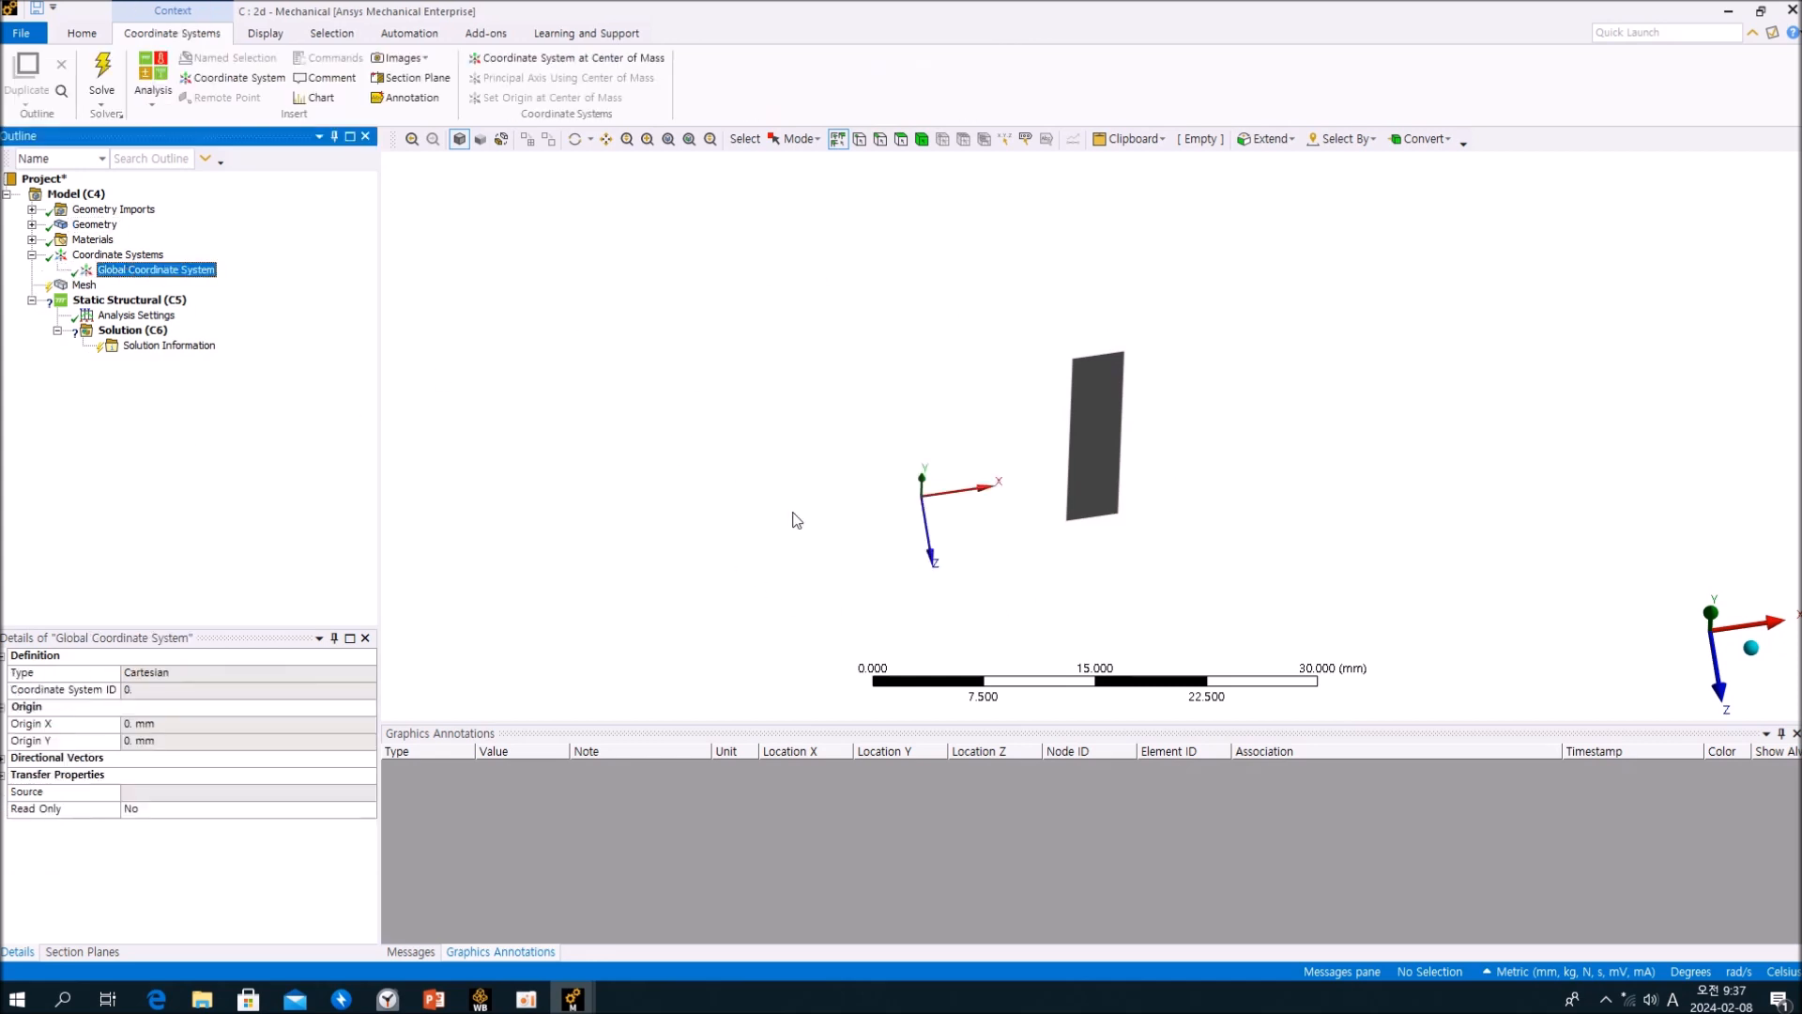
middle_click_drag(921, 528, 919, 477)
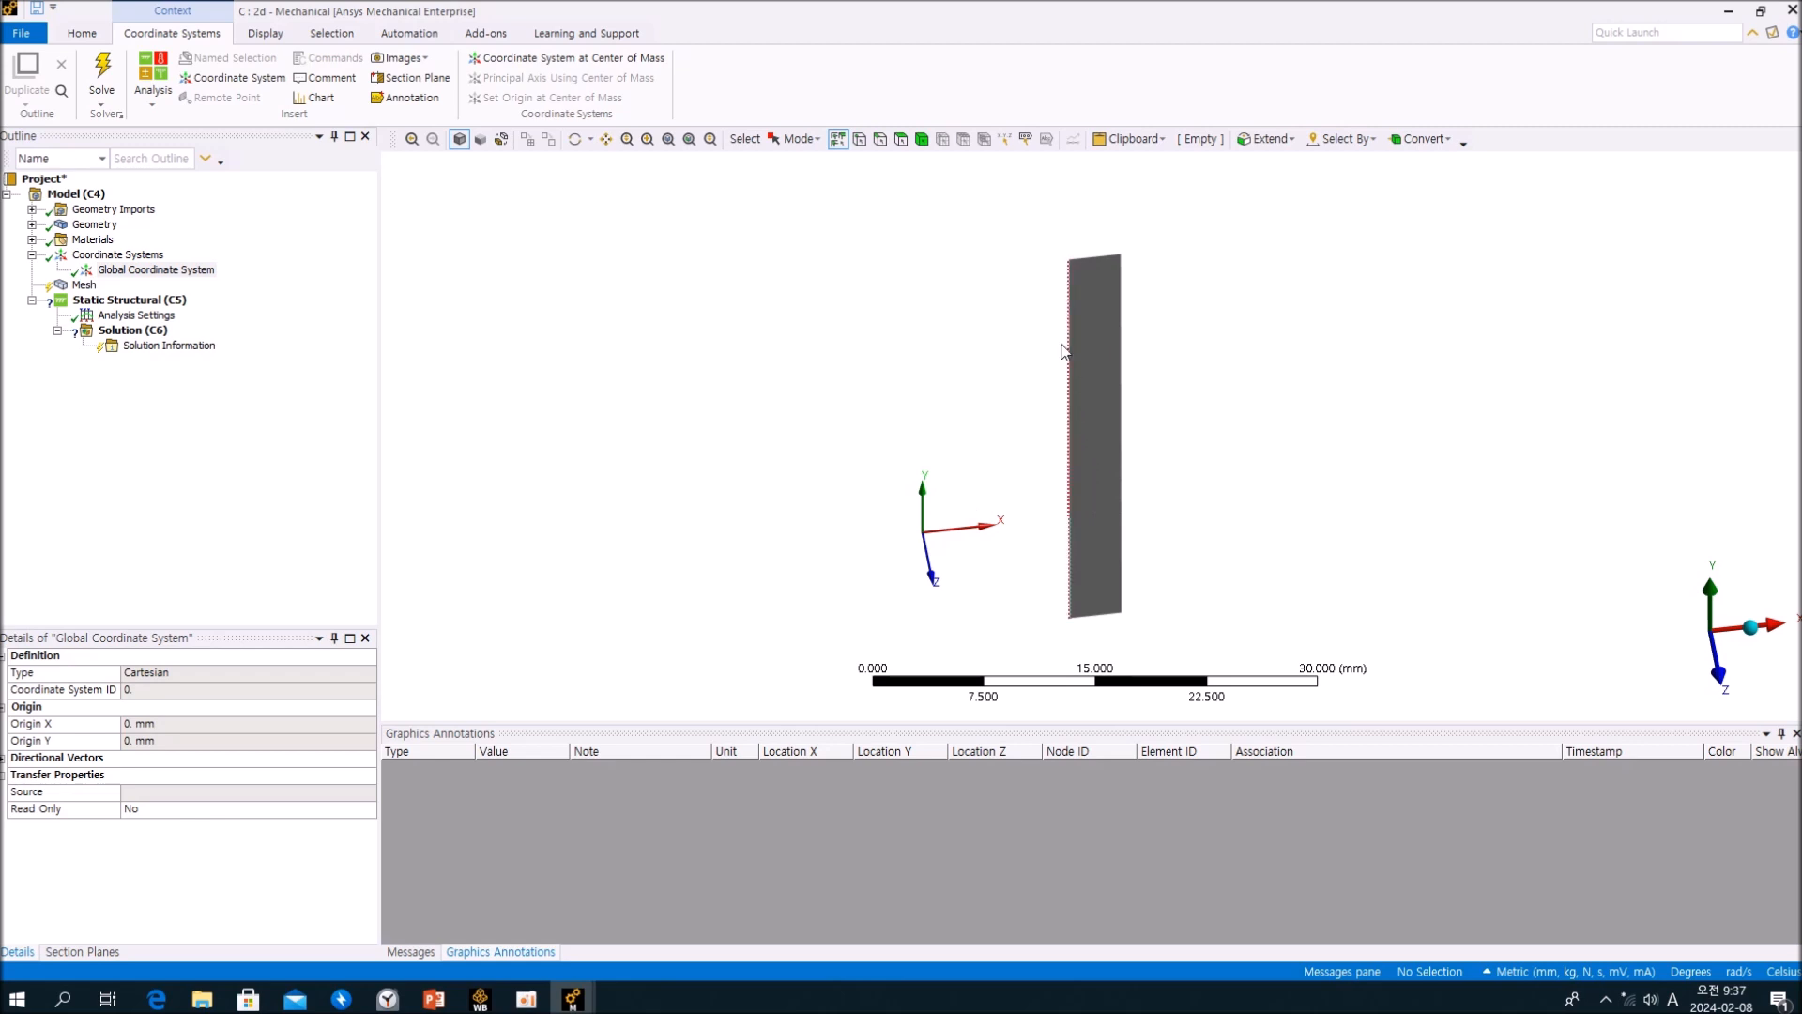
mouse_move(1015, 447)
middle_mouse_down()
mouse_move(1106, 442)
mouse_move(1014, 482)
mouse_move(1017, 455)
middle_mouse_up()
left_click(233, 445)
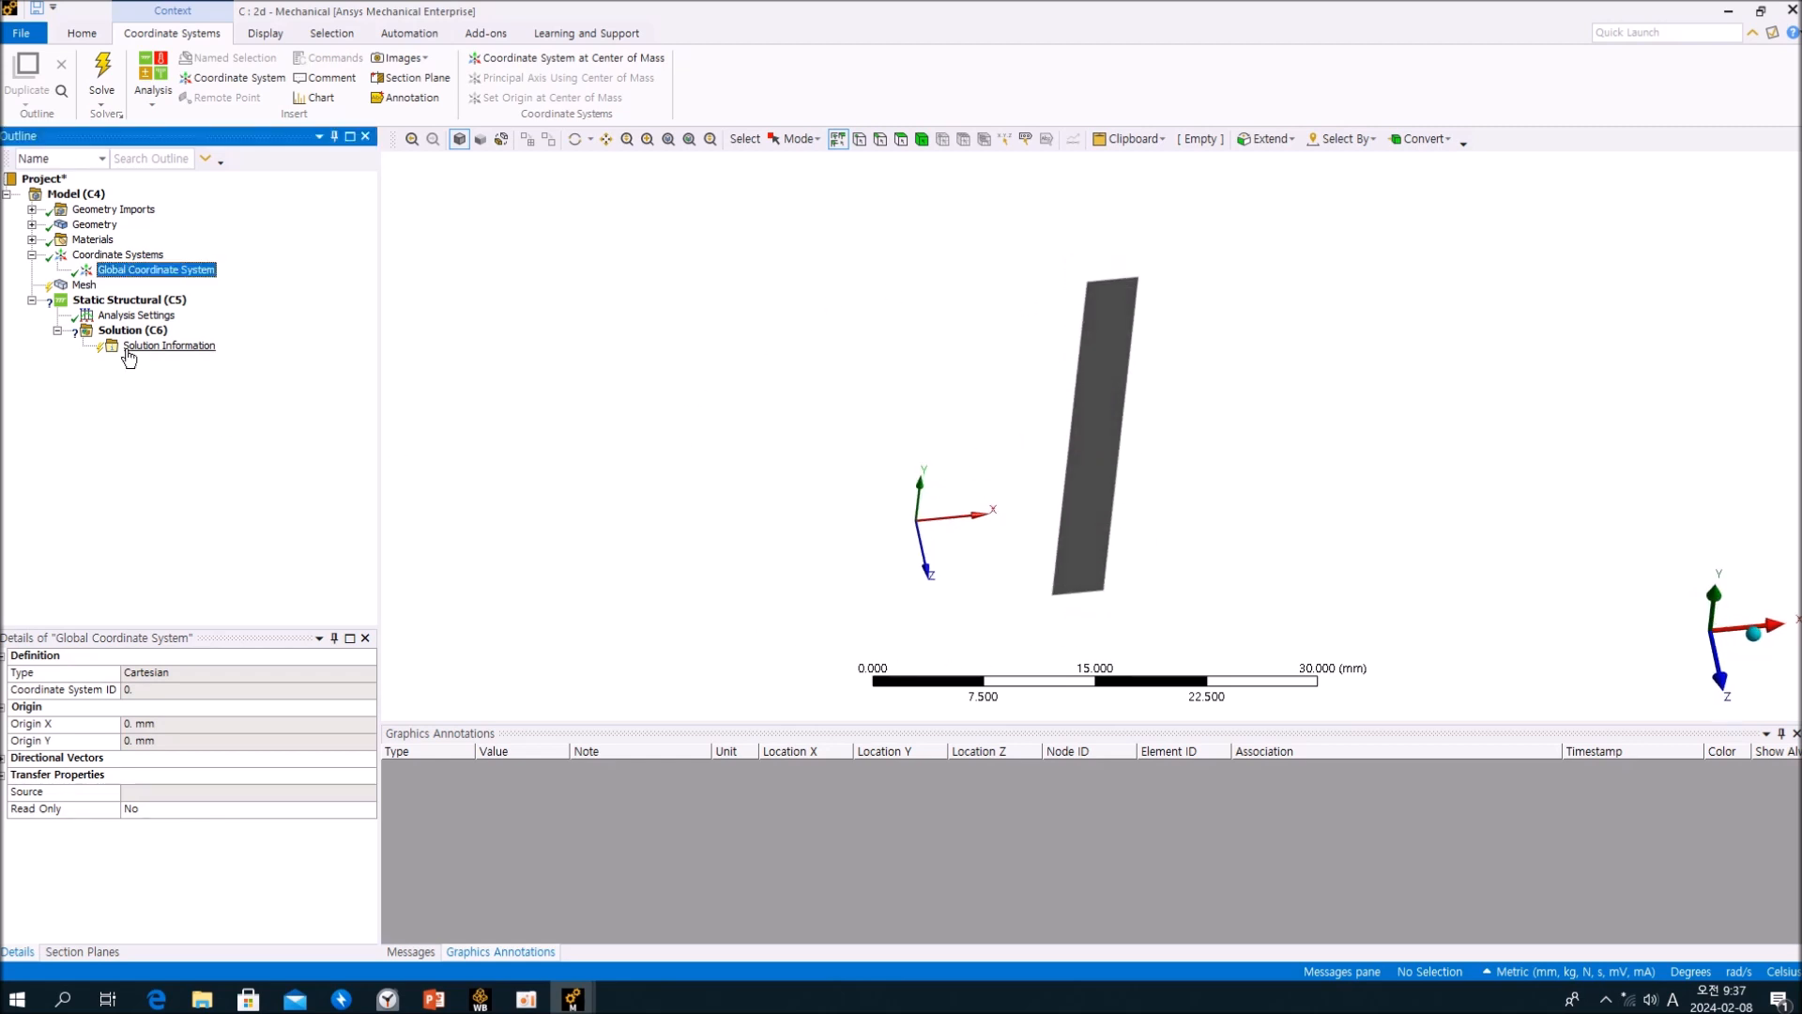
Enable adaptive sizing in the mesh settings of the 2d model.
left_click(81, 286)
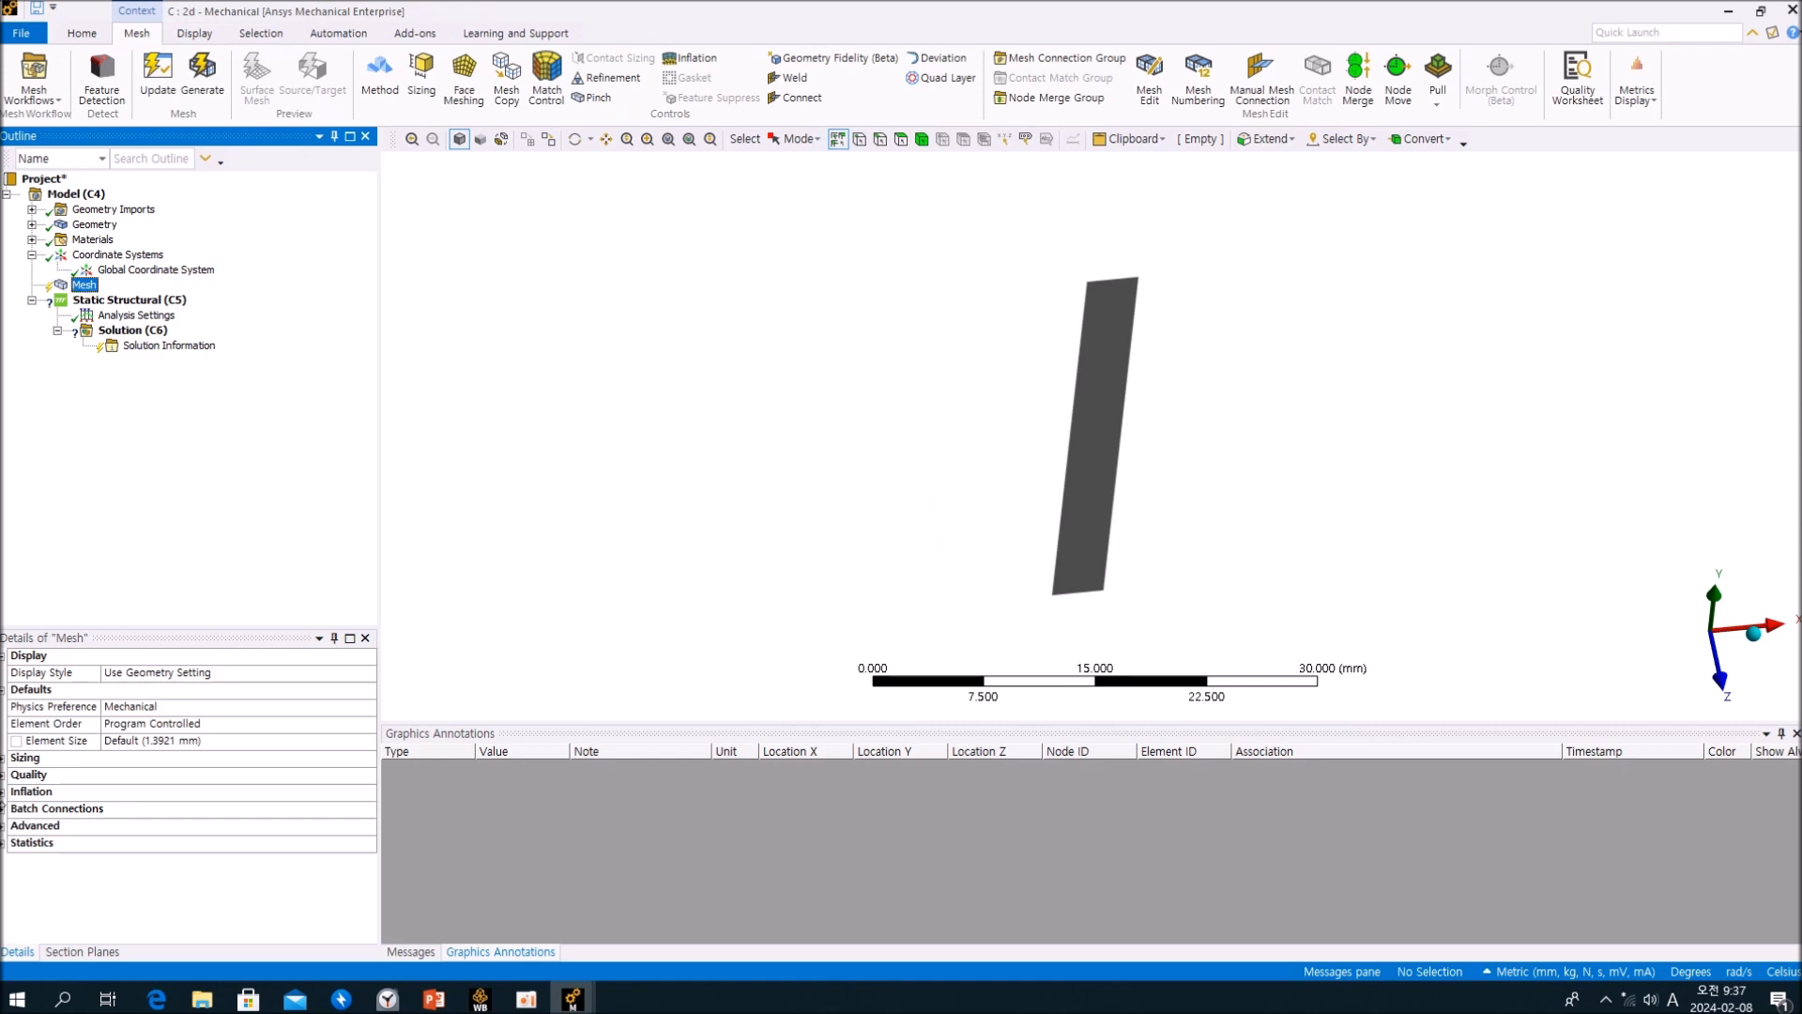
left_click(4, 759)
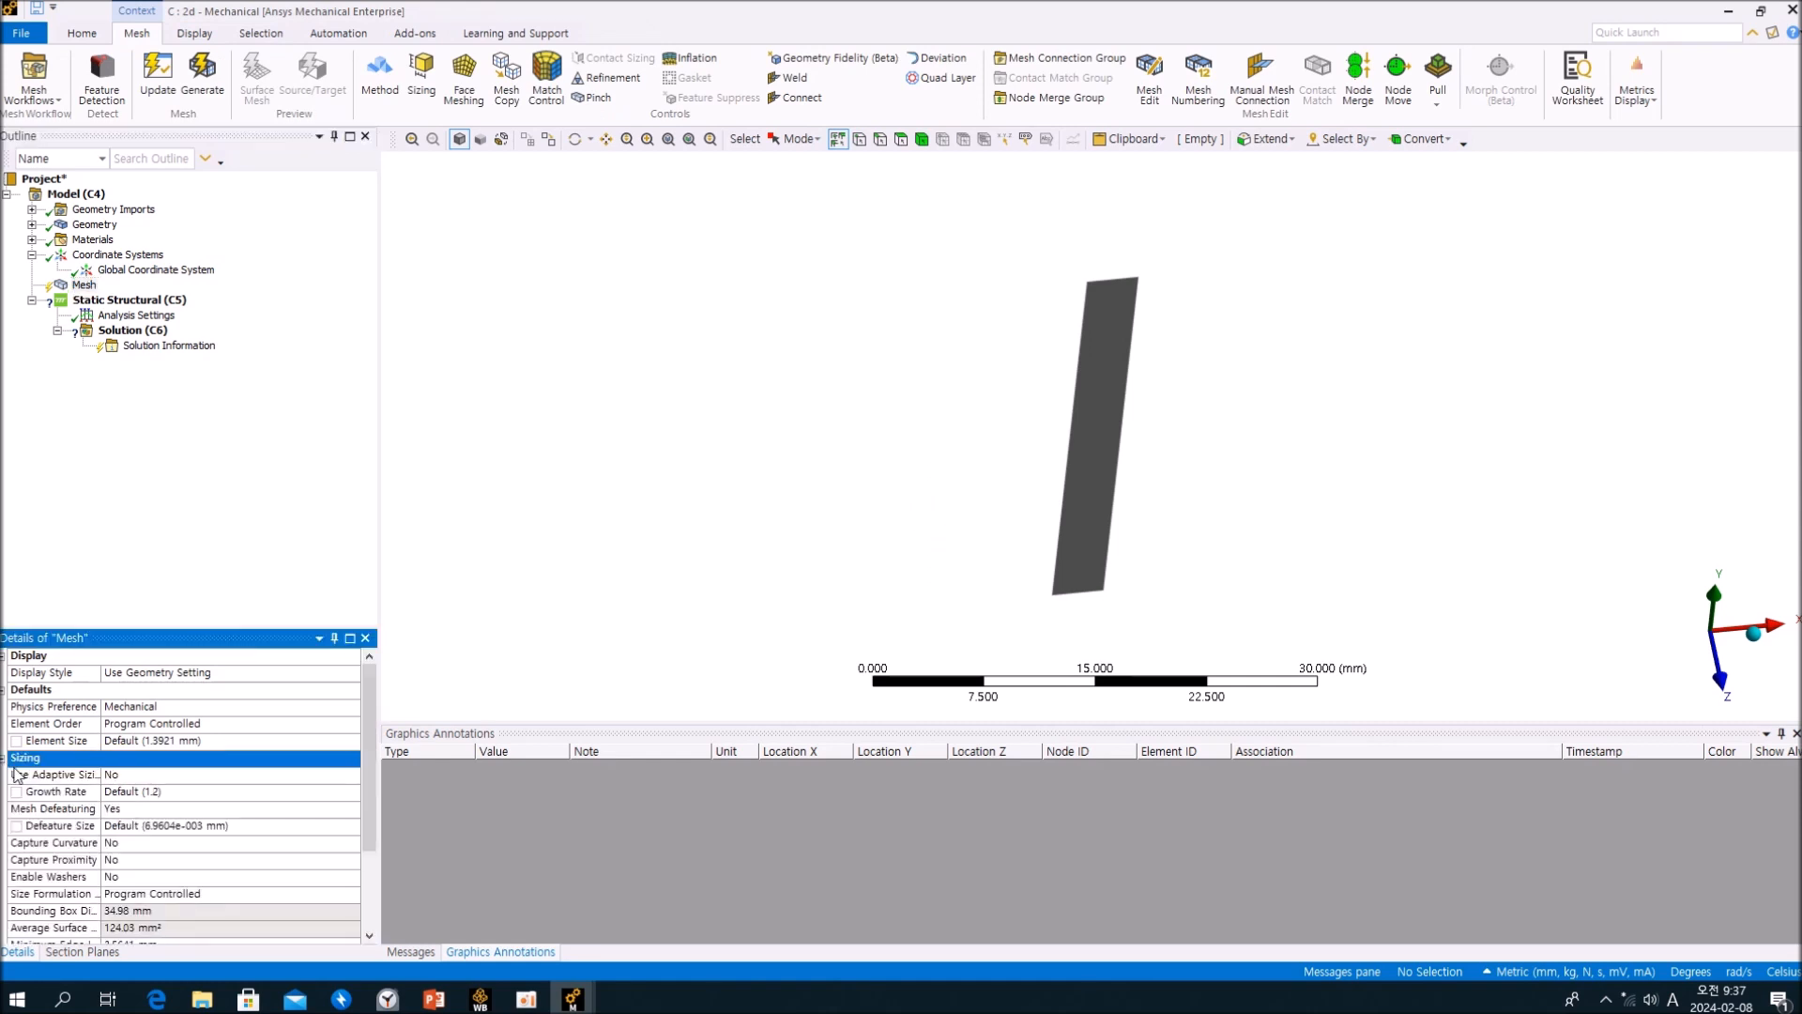
left_click(353, 776)
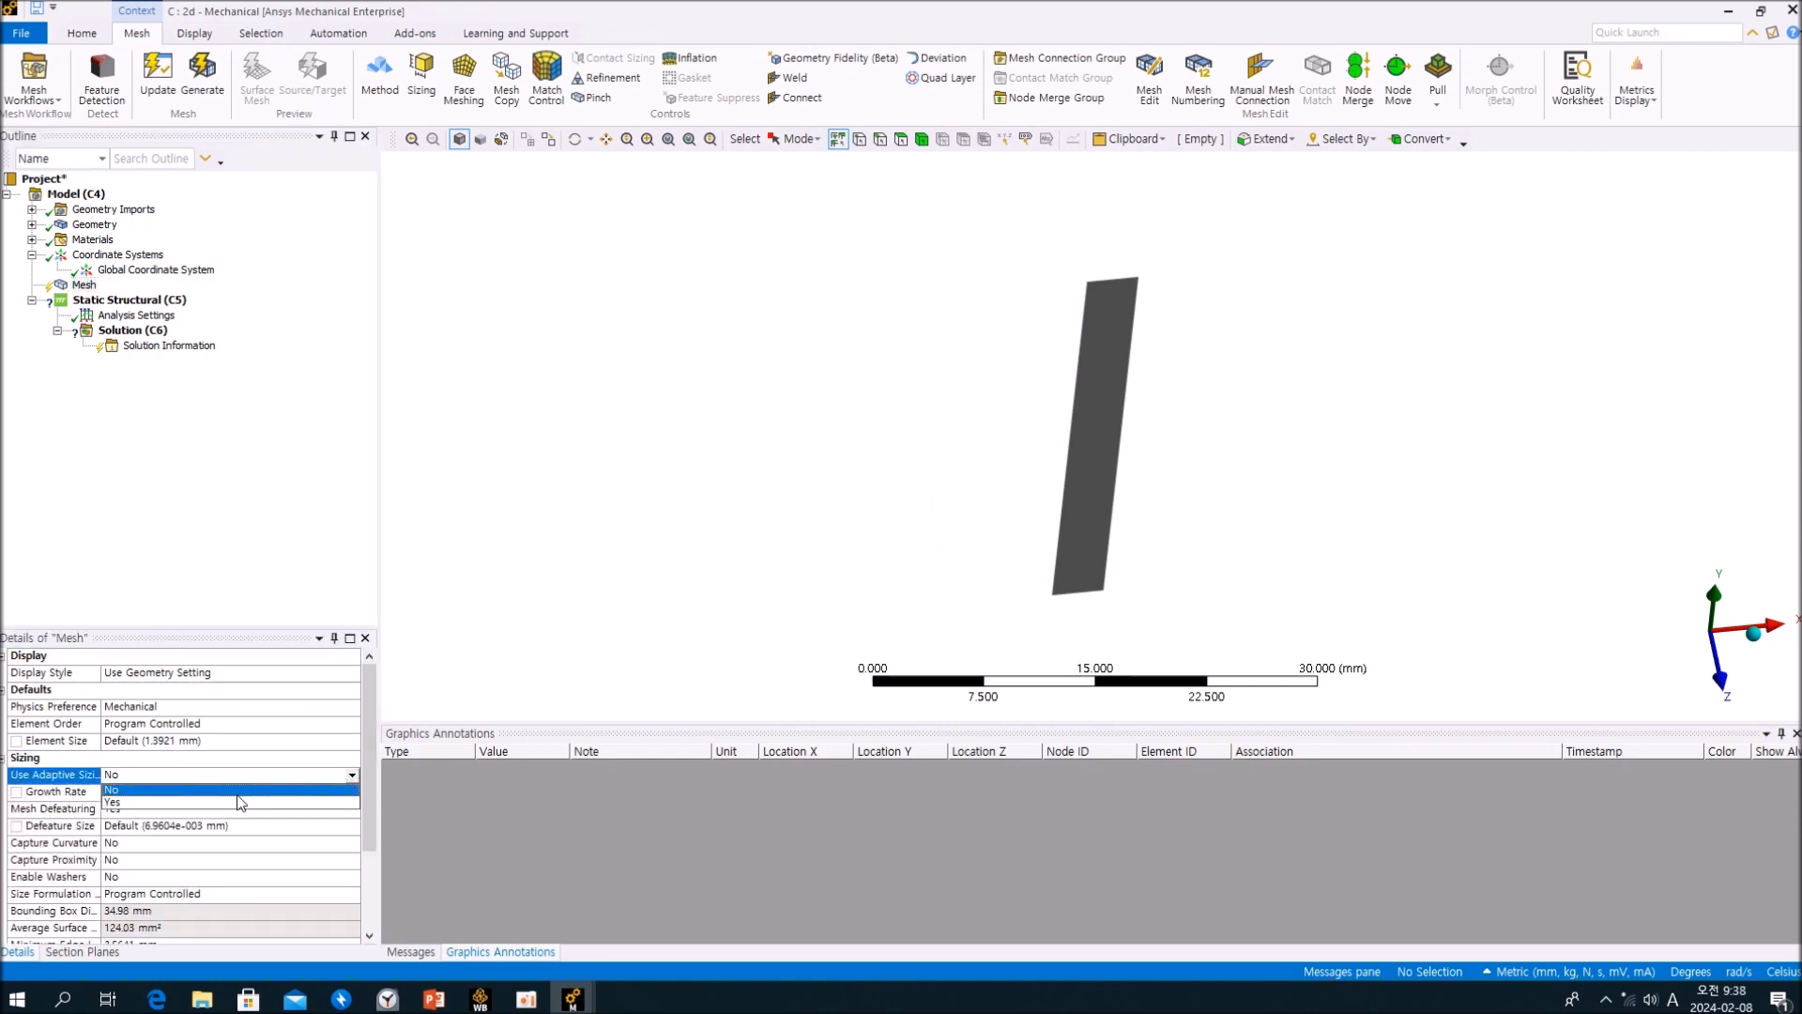
left_click(241, 803)
left_click(251, 487)
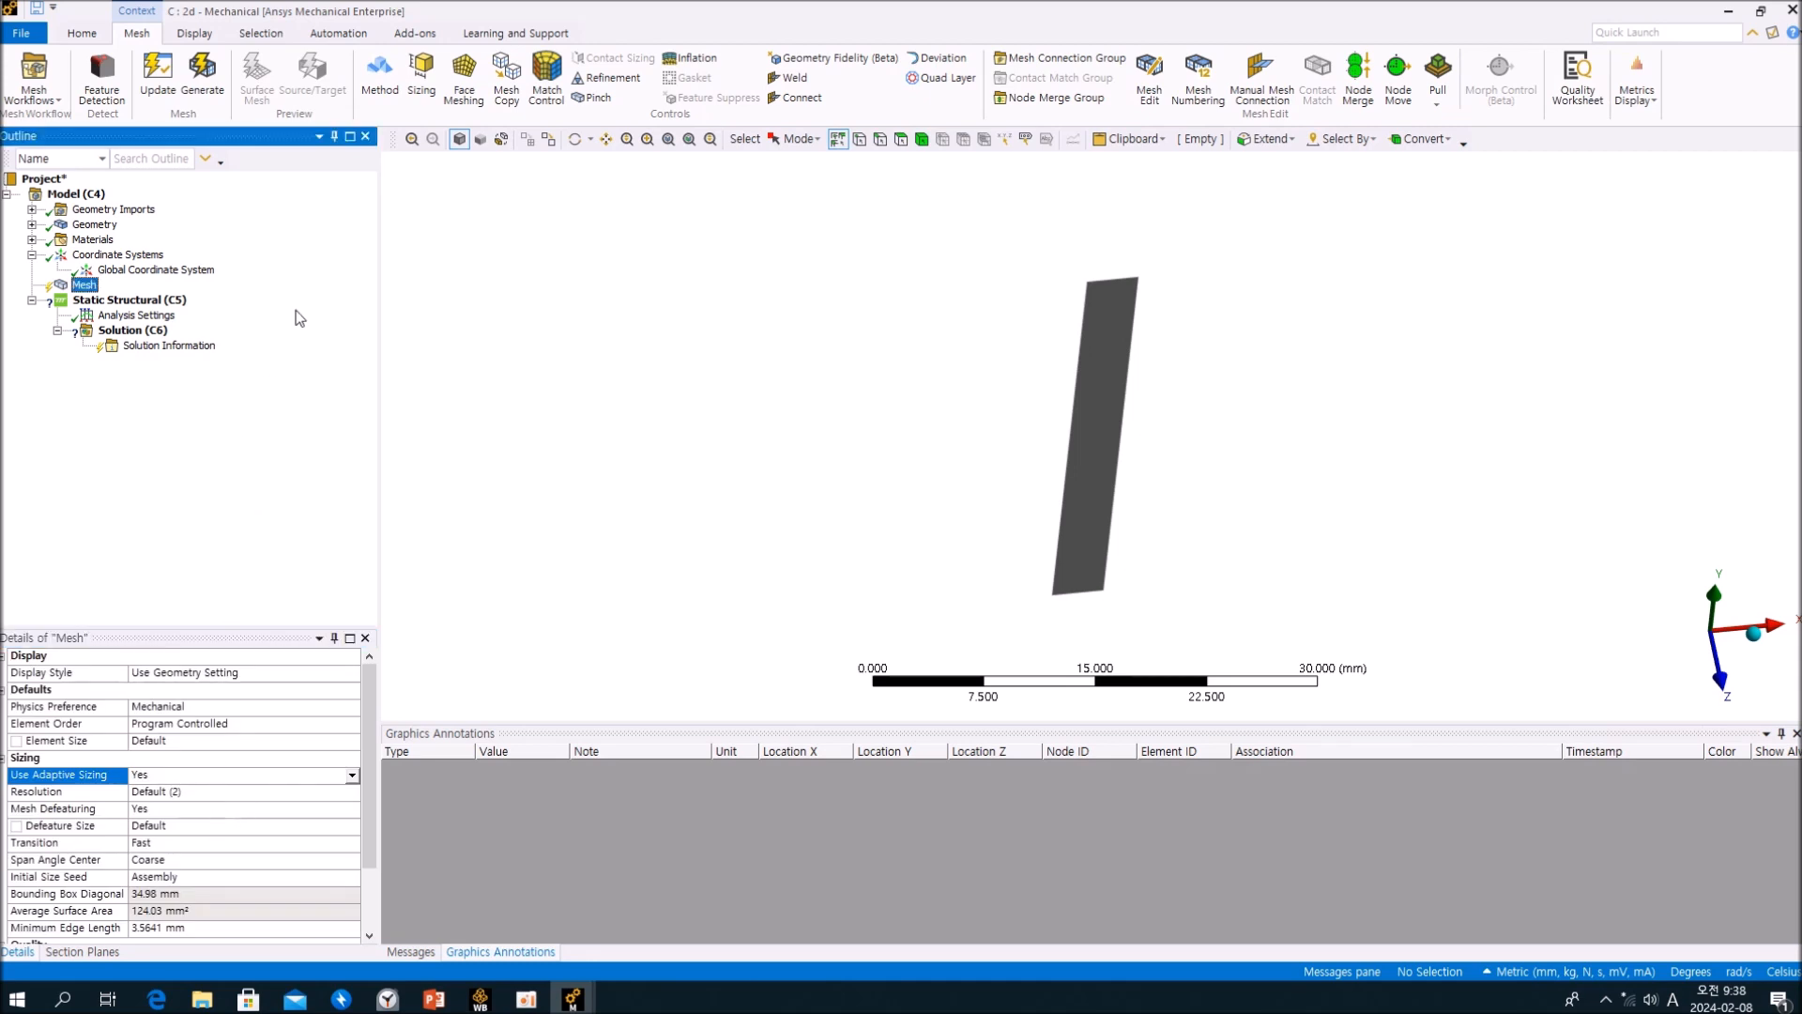
Add a body sizing to the rectangular section with an element size of 1 mm.
left_click(422, 75)
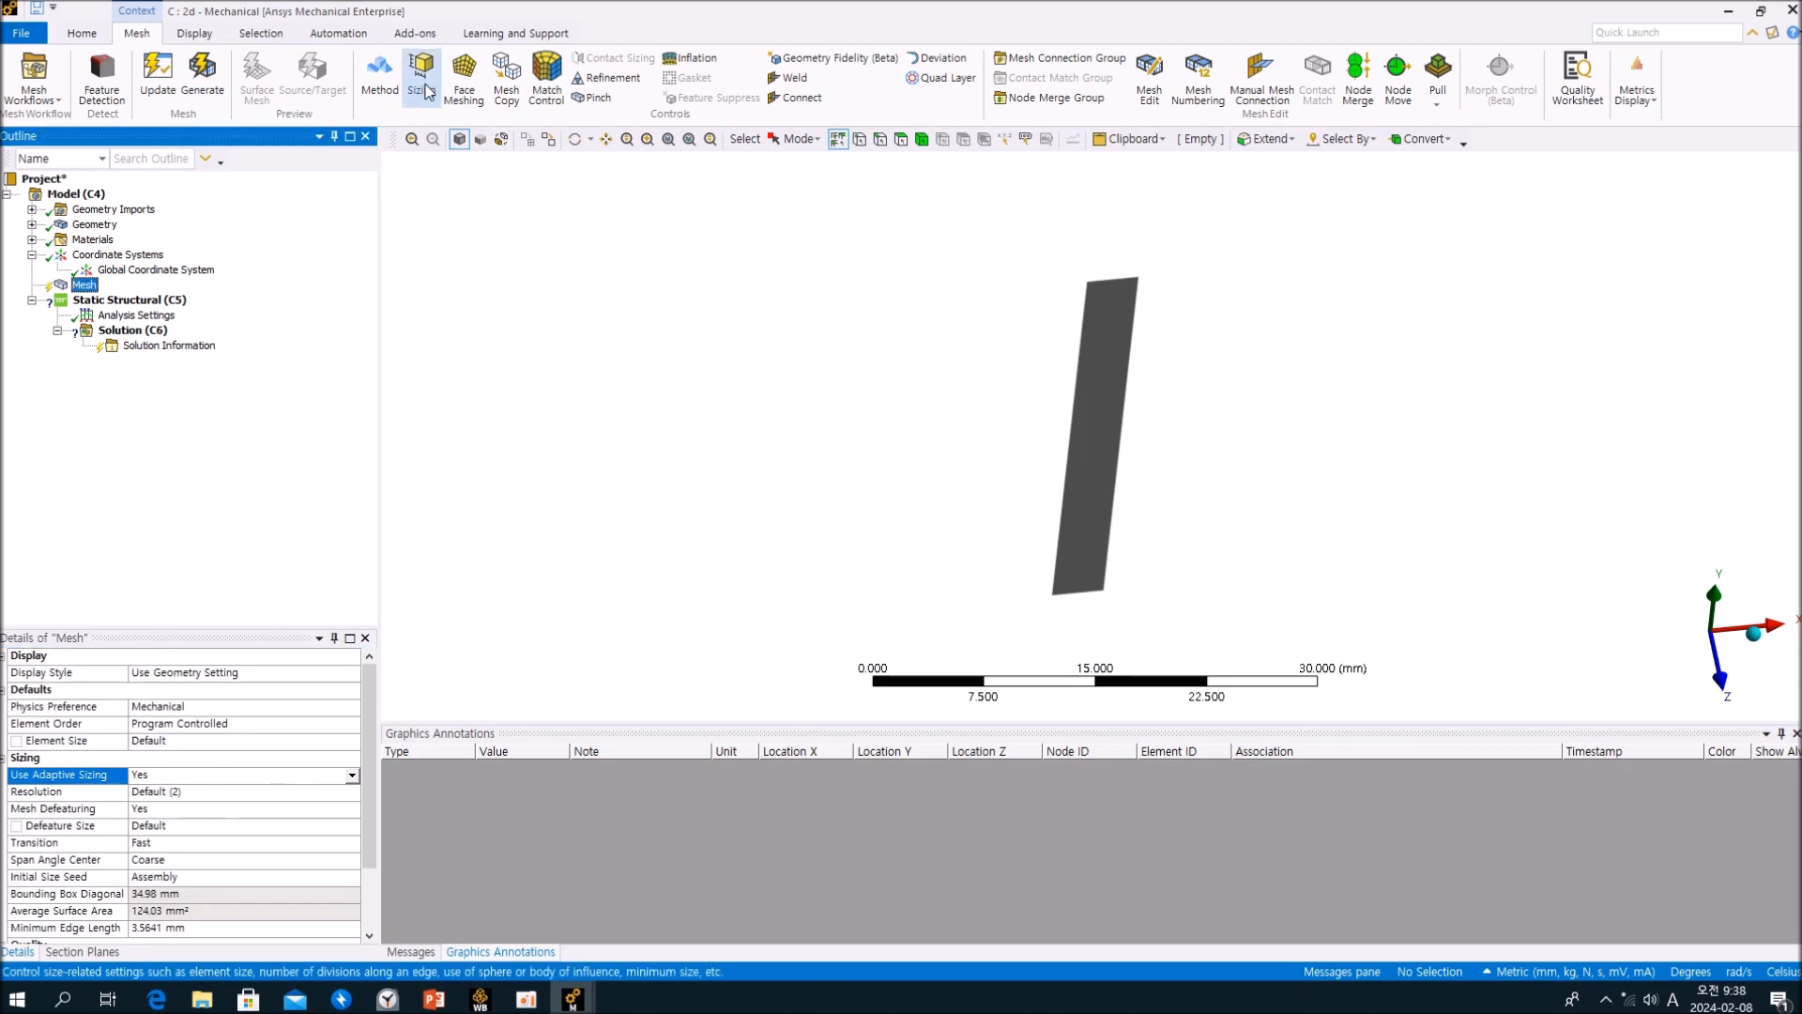
left_click(1094, 391)
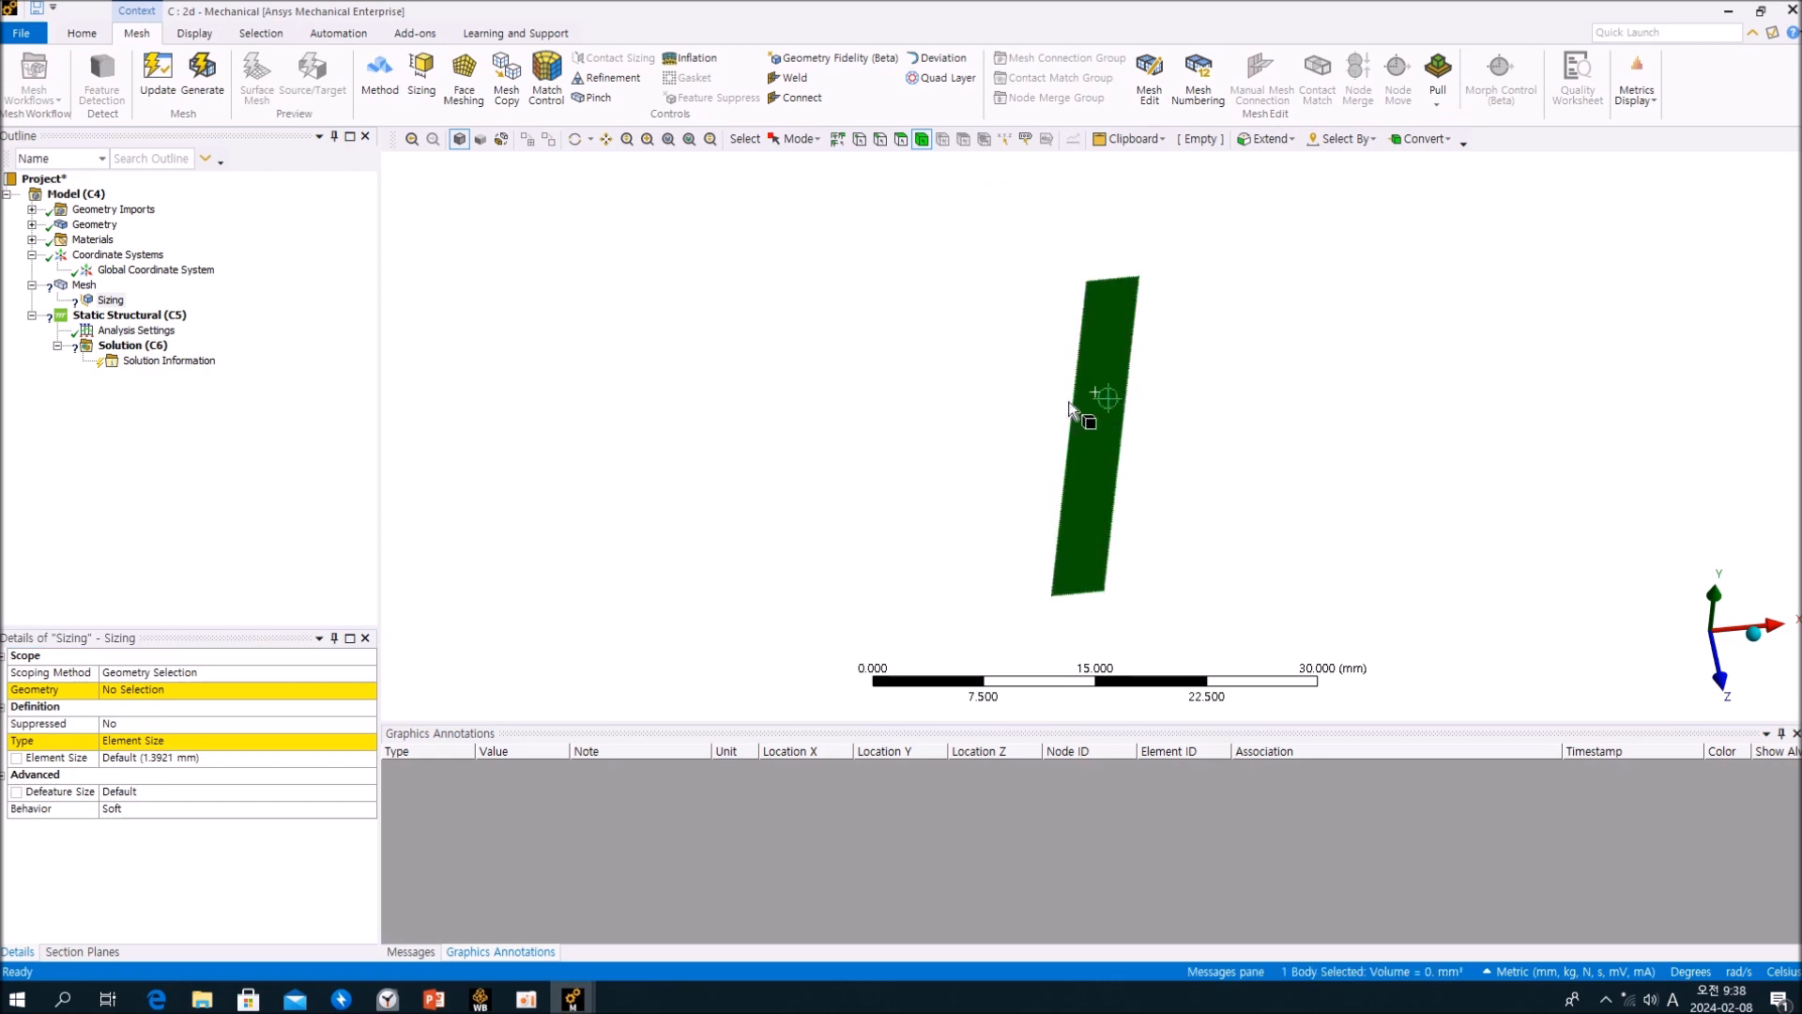
left_click(124, 697)
left_click(123, 693)
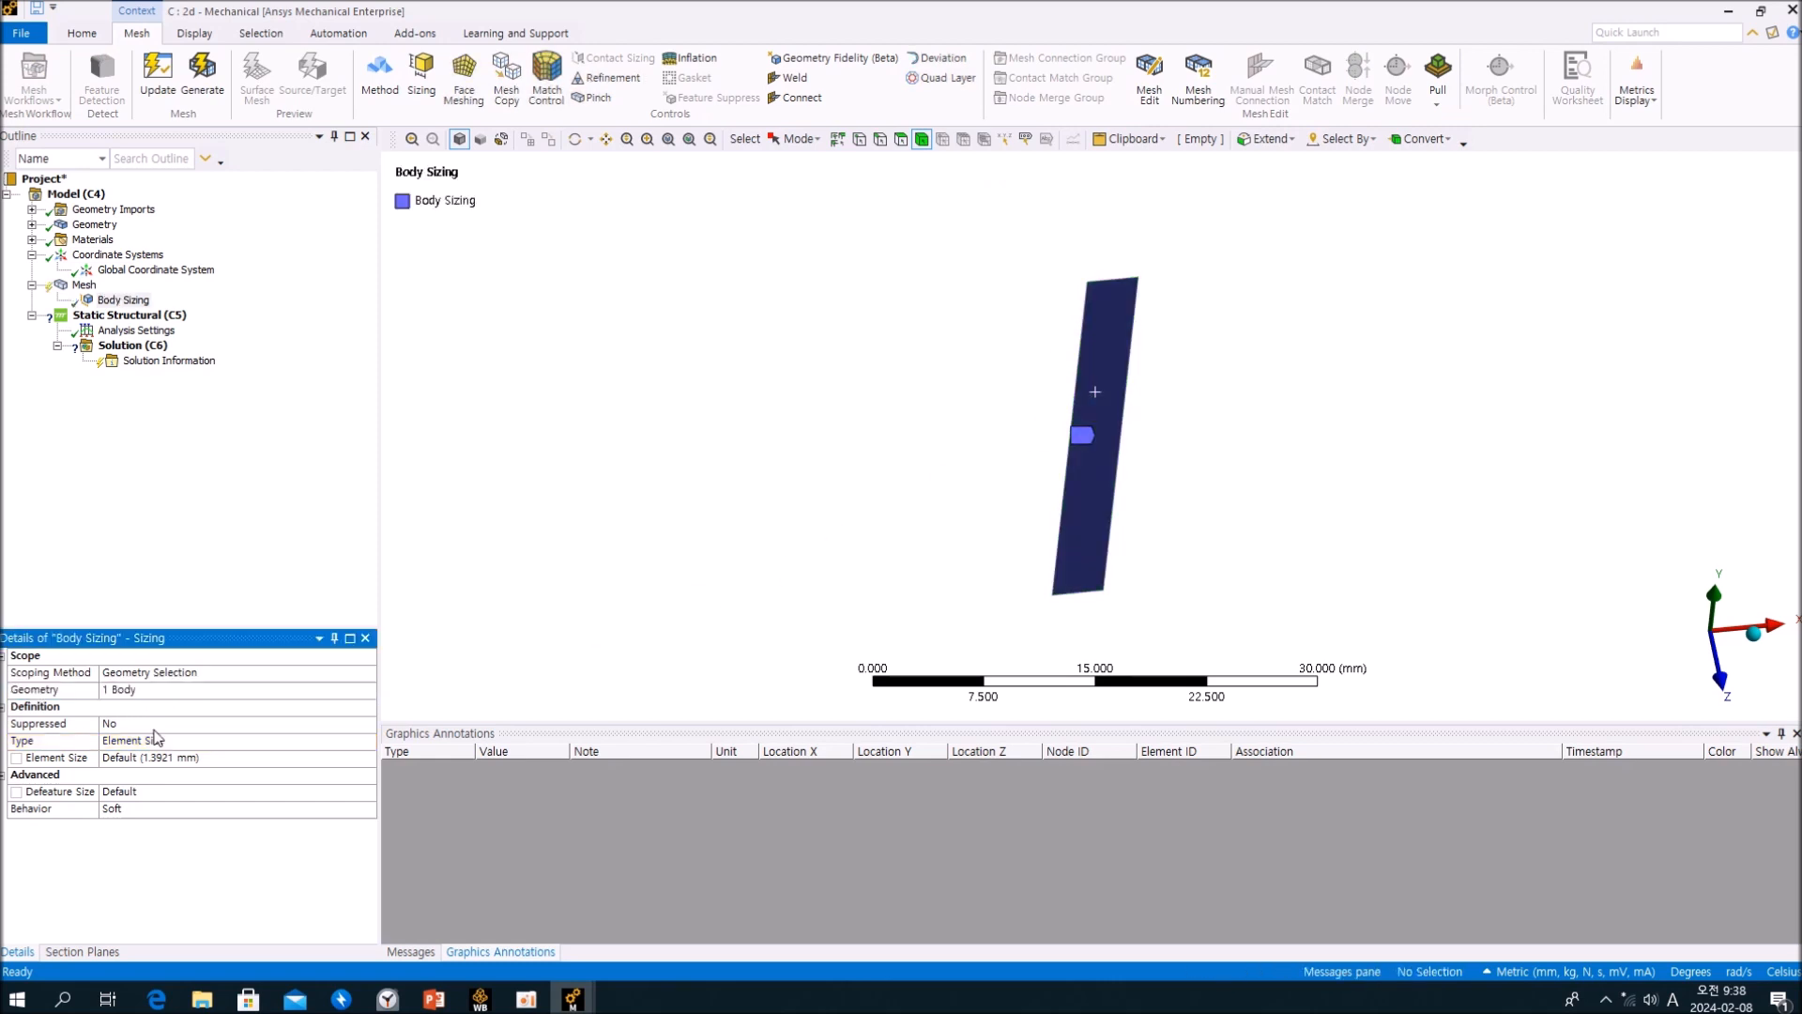
left_click(177, 758)
type("1")
key("Return")
Generate the mesh of the 2d section and inspect it from the front.
right_click(84, 286)
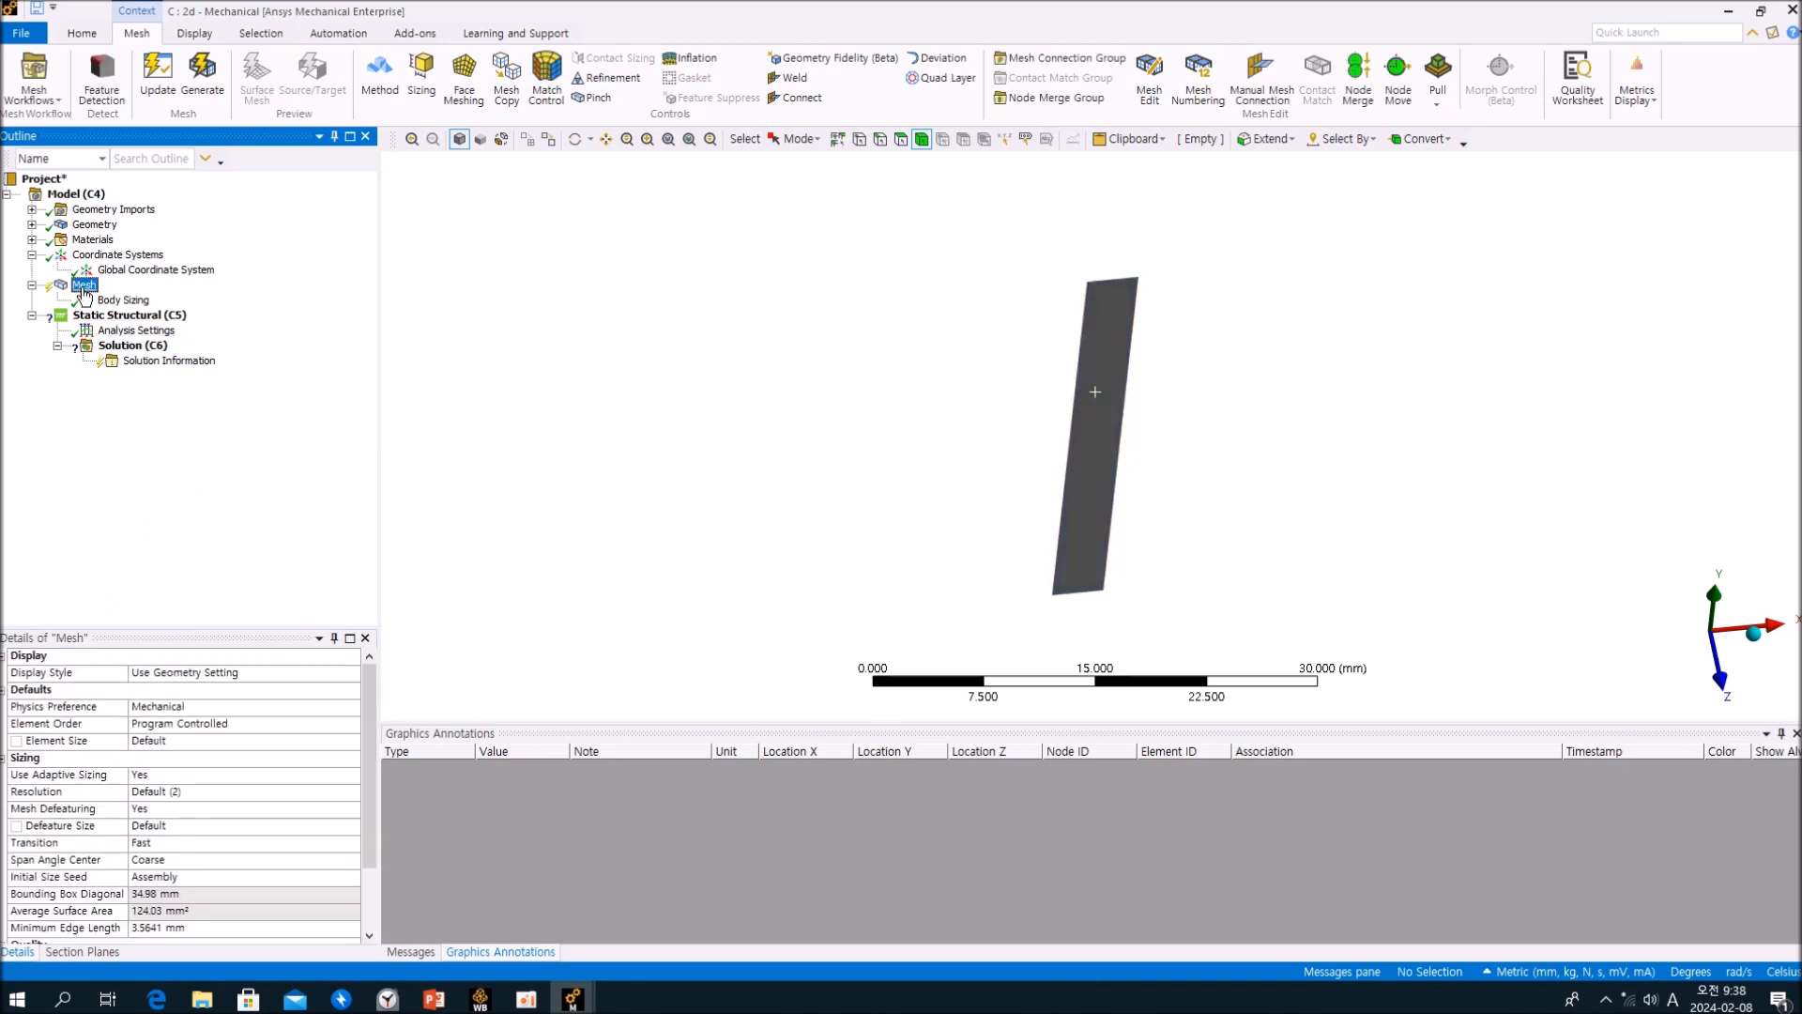
left_click(169, 345)
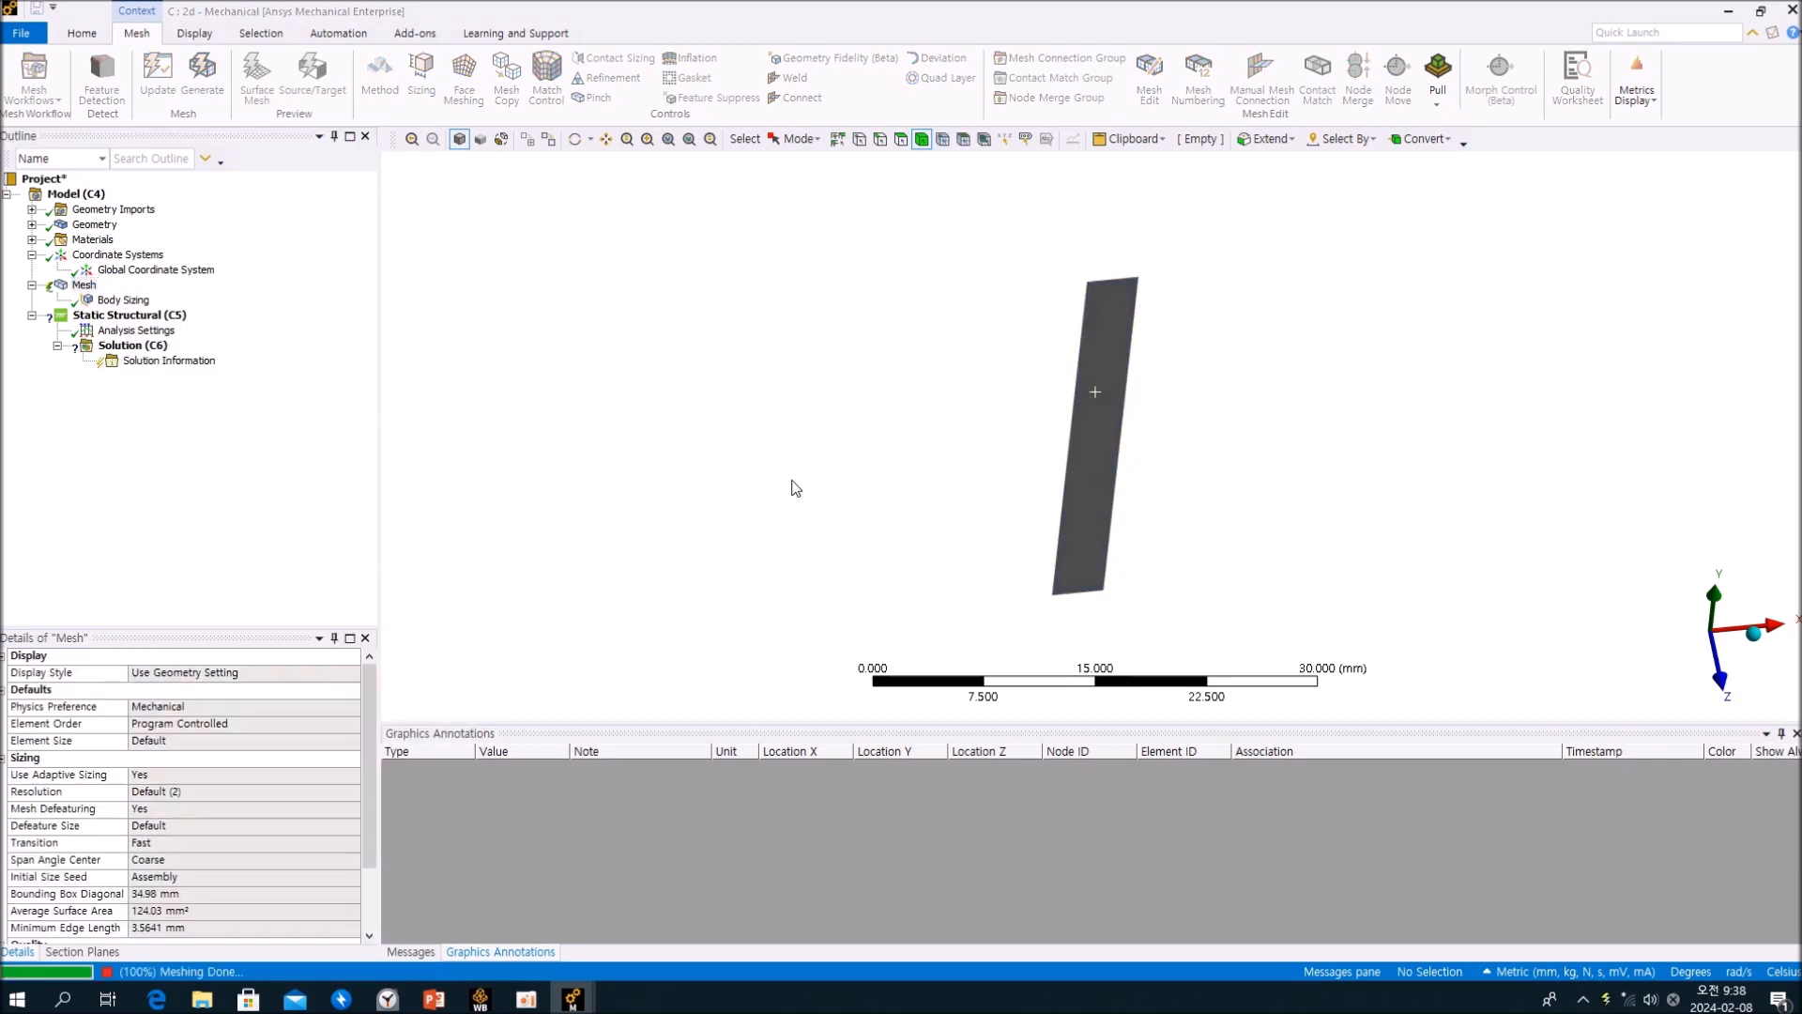
middle_click_drag(1028, 554, 929, 466)
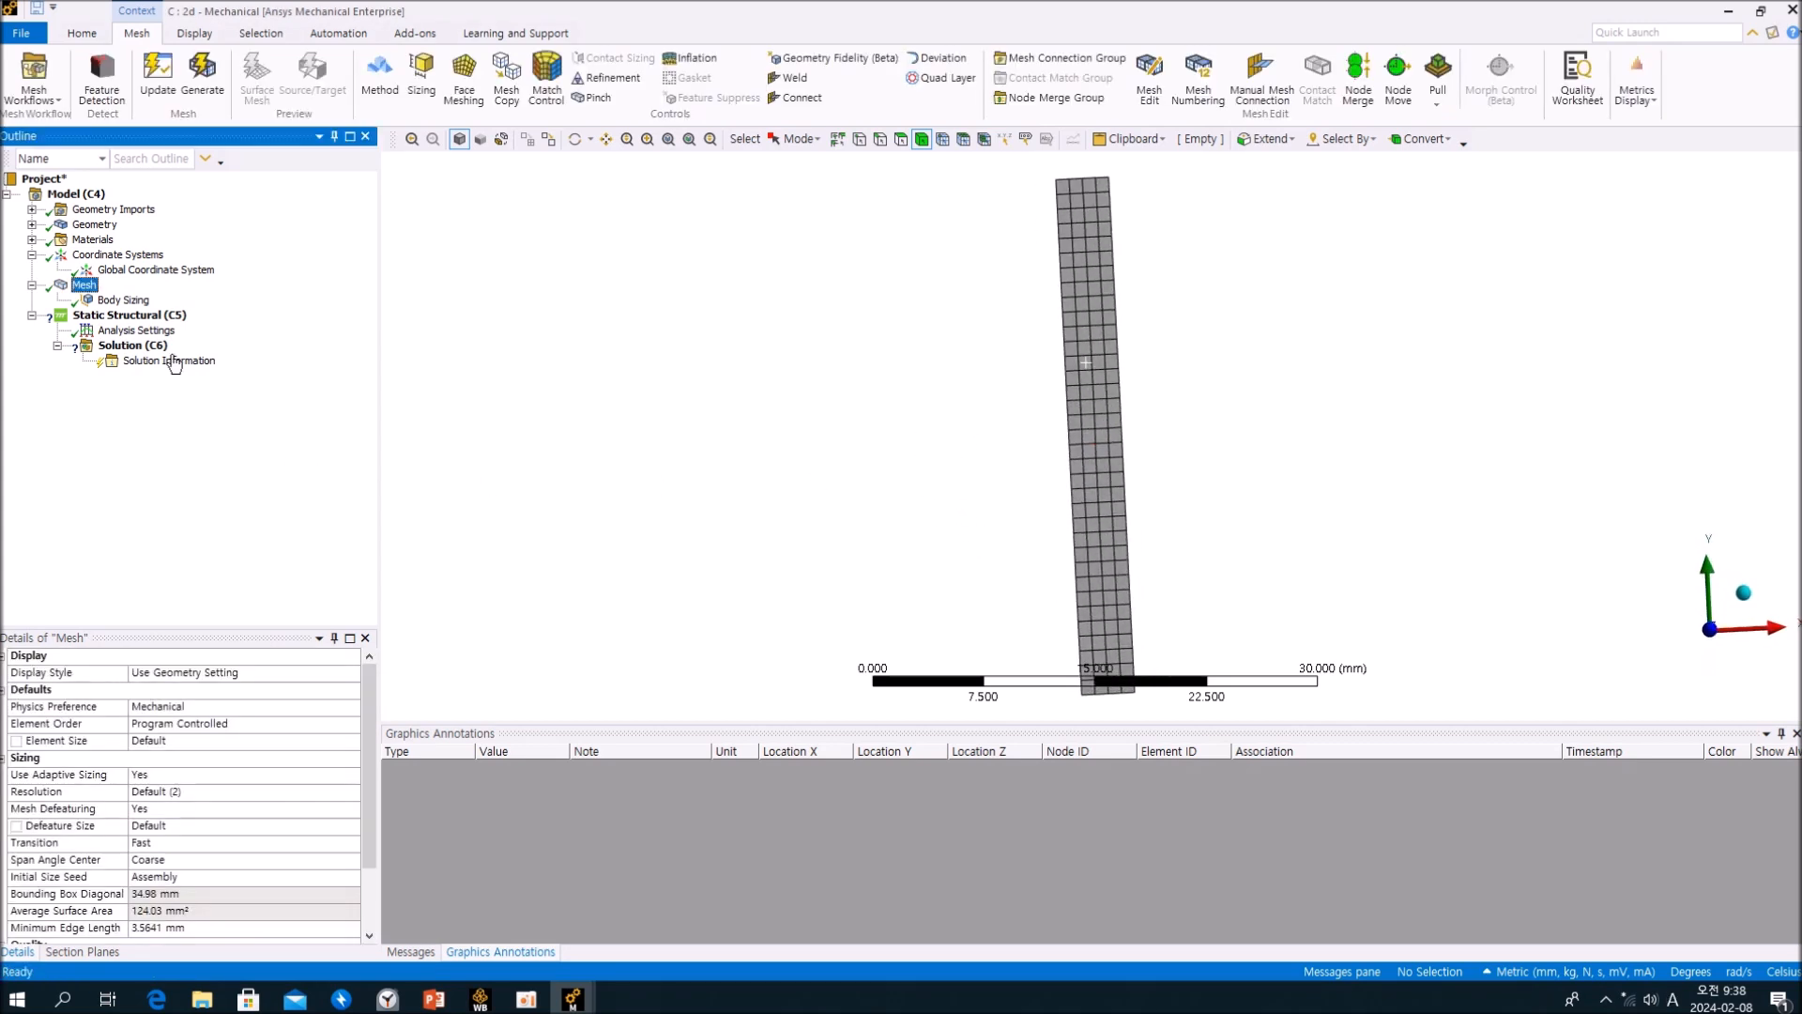
Apply a fixed support to the bottom edge of the 2d section.
left_click(120, 317)
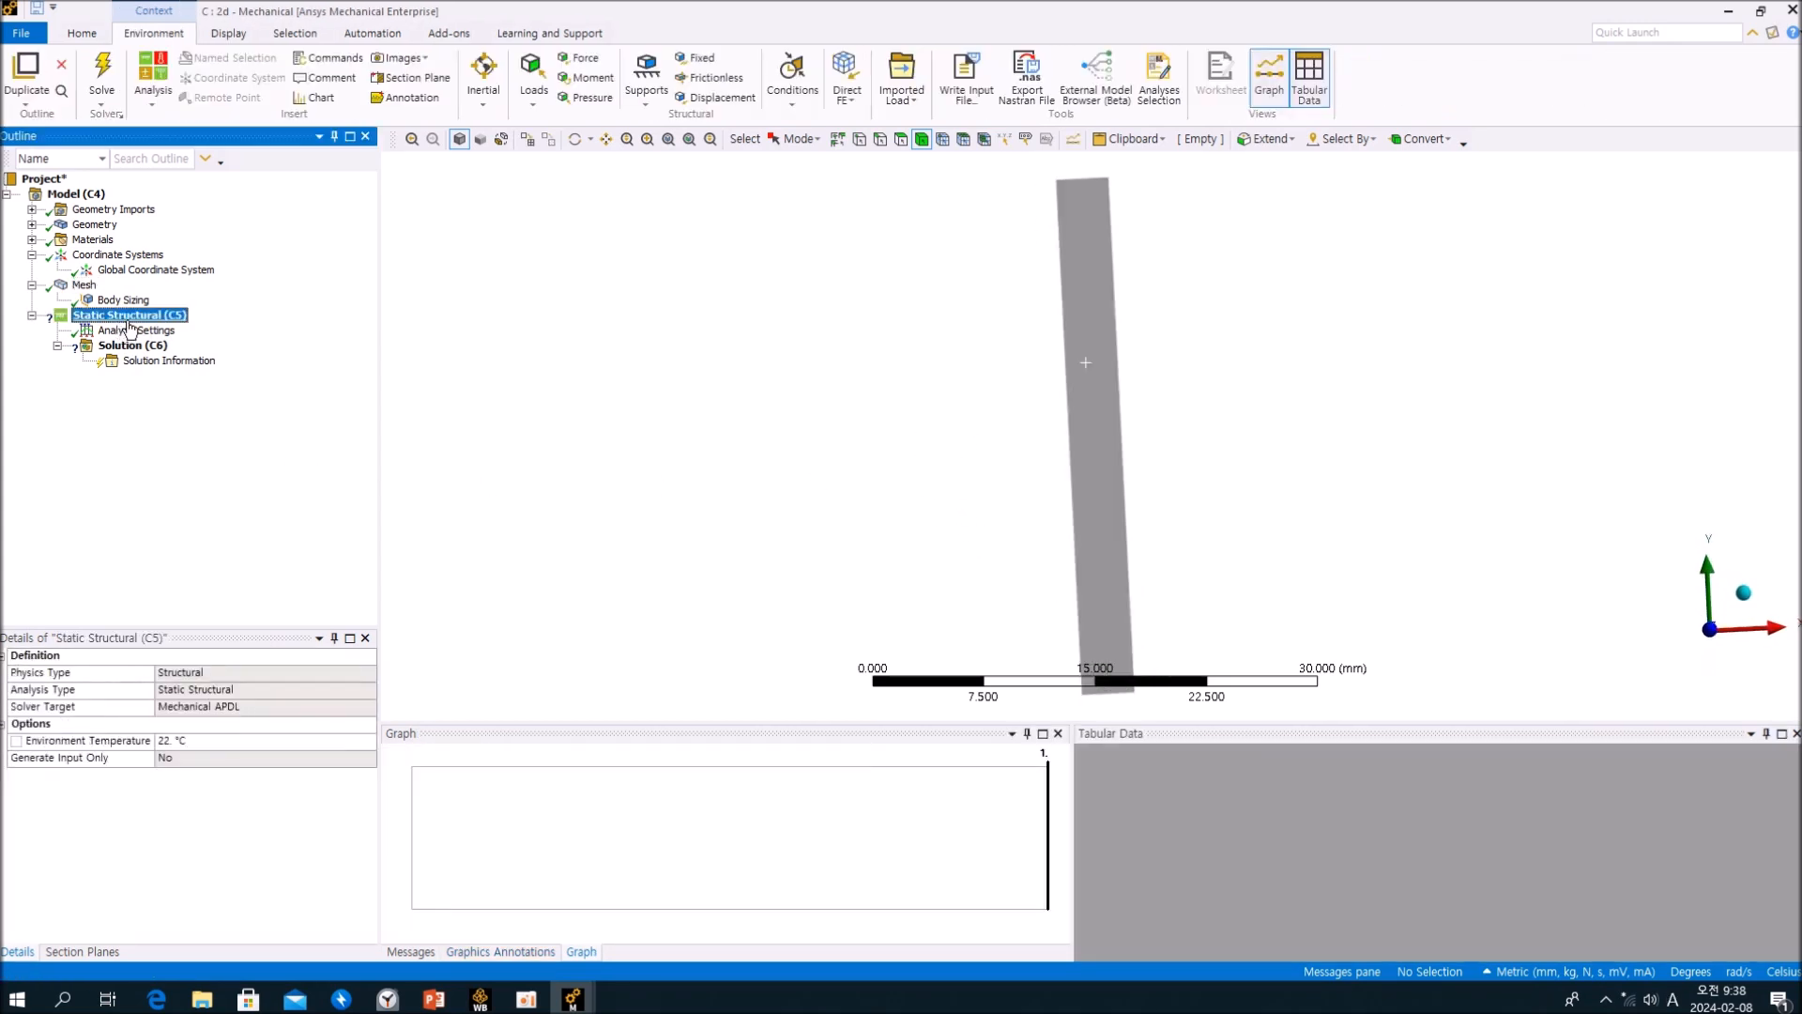
left_click(697, 57)
left_click(879, 142)
middle_click_drag(1025, 353, 932, 177, "ctrl")
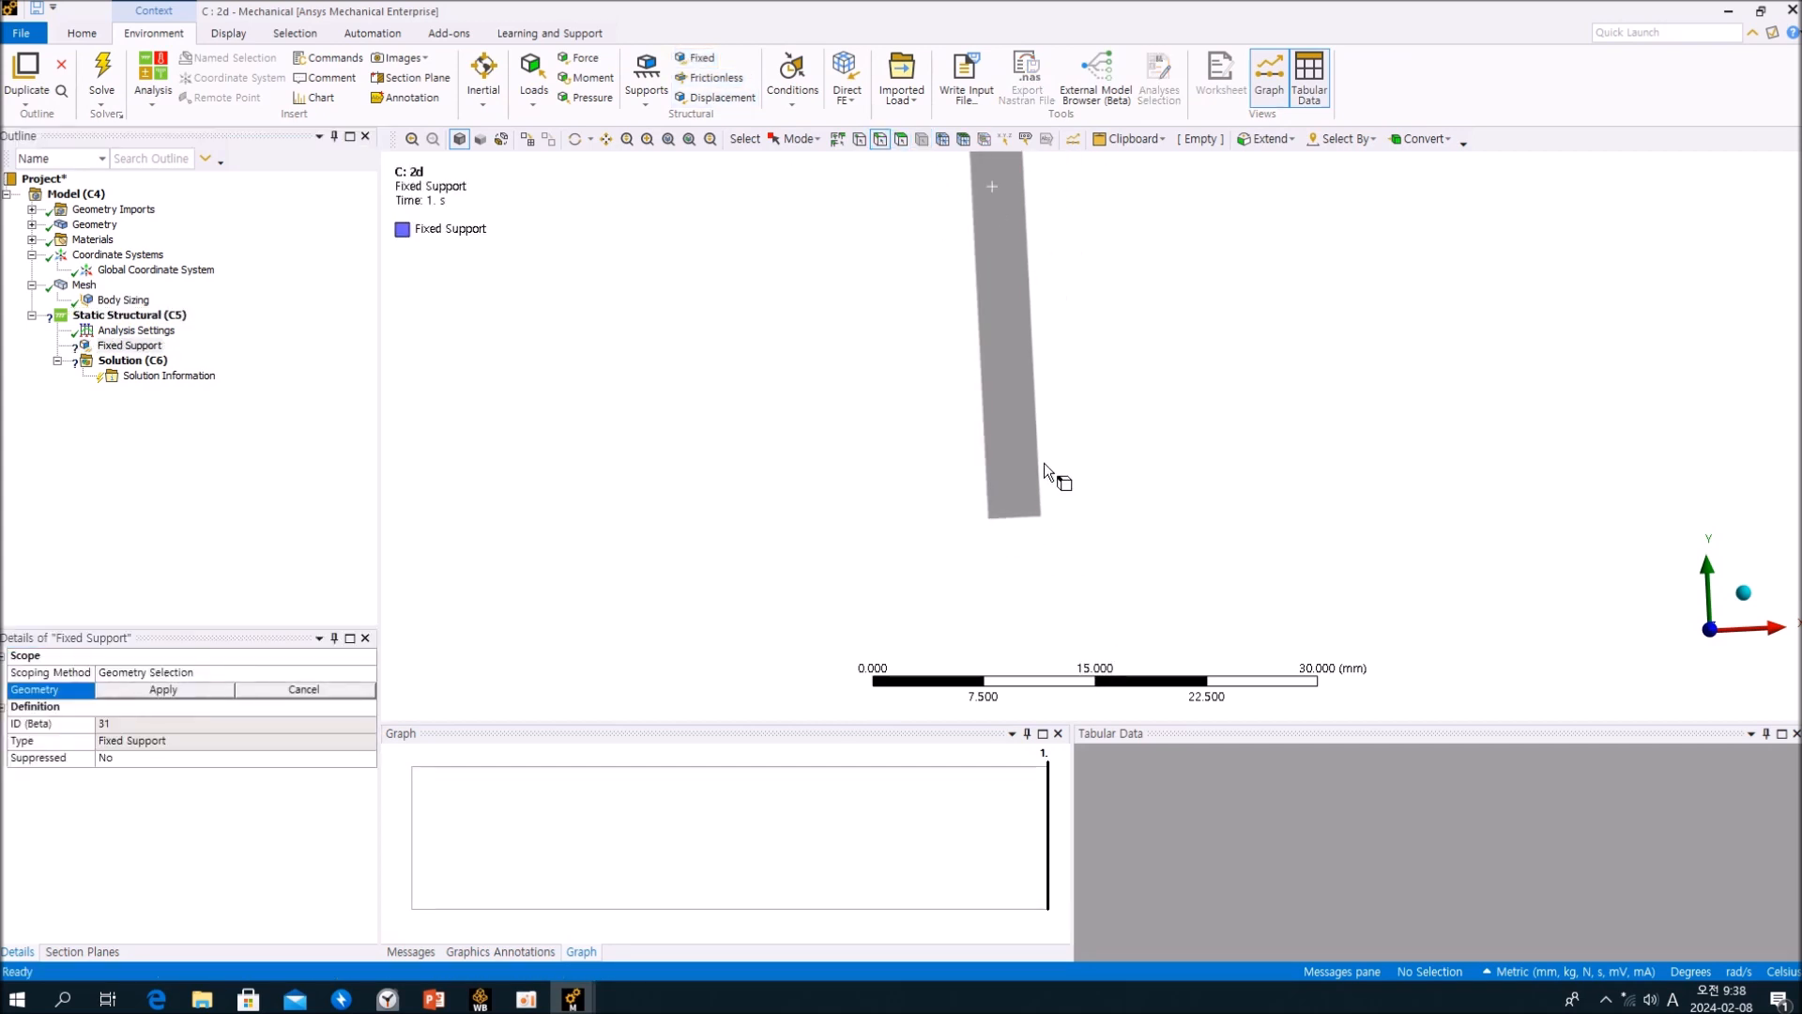
left_click(1016, 518)
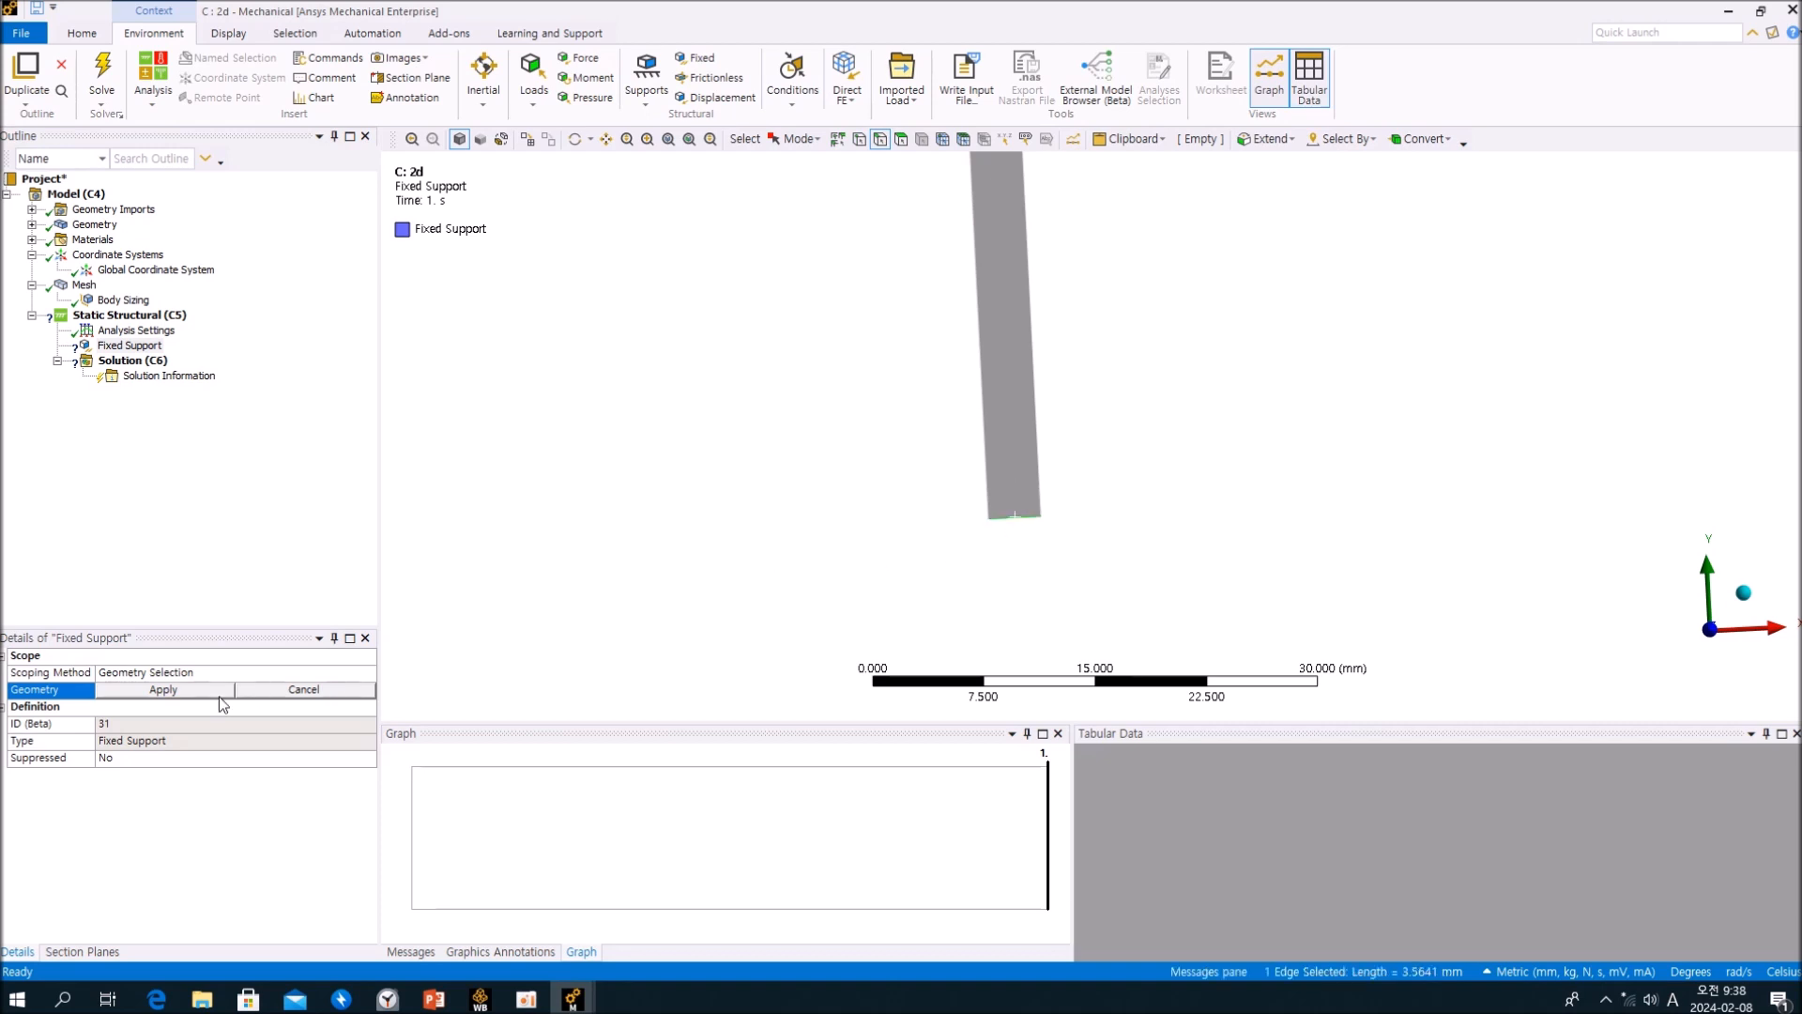
left_click(188, 693)
middle_click_drag(869, 308, 796, 502, "ctrl")
middle_click_drag(798, 339, 845, 332, "ctrl")
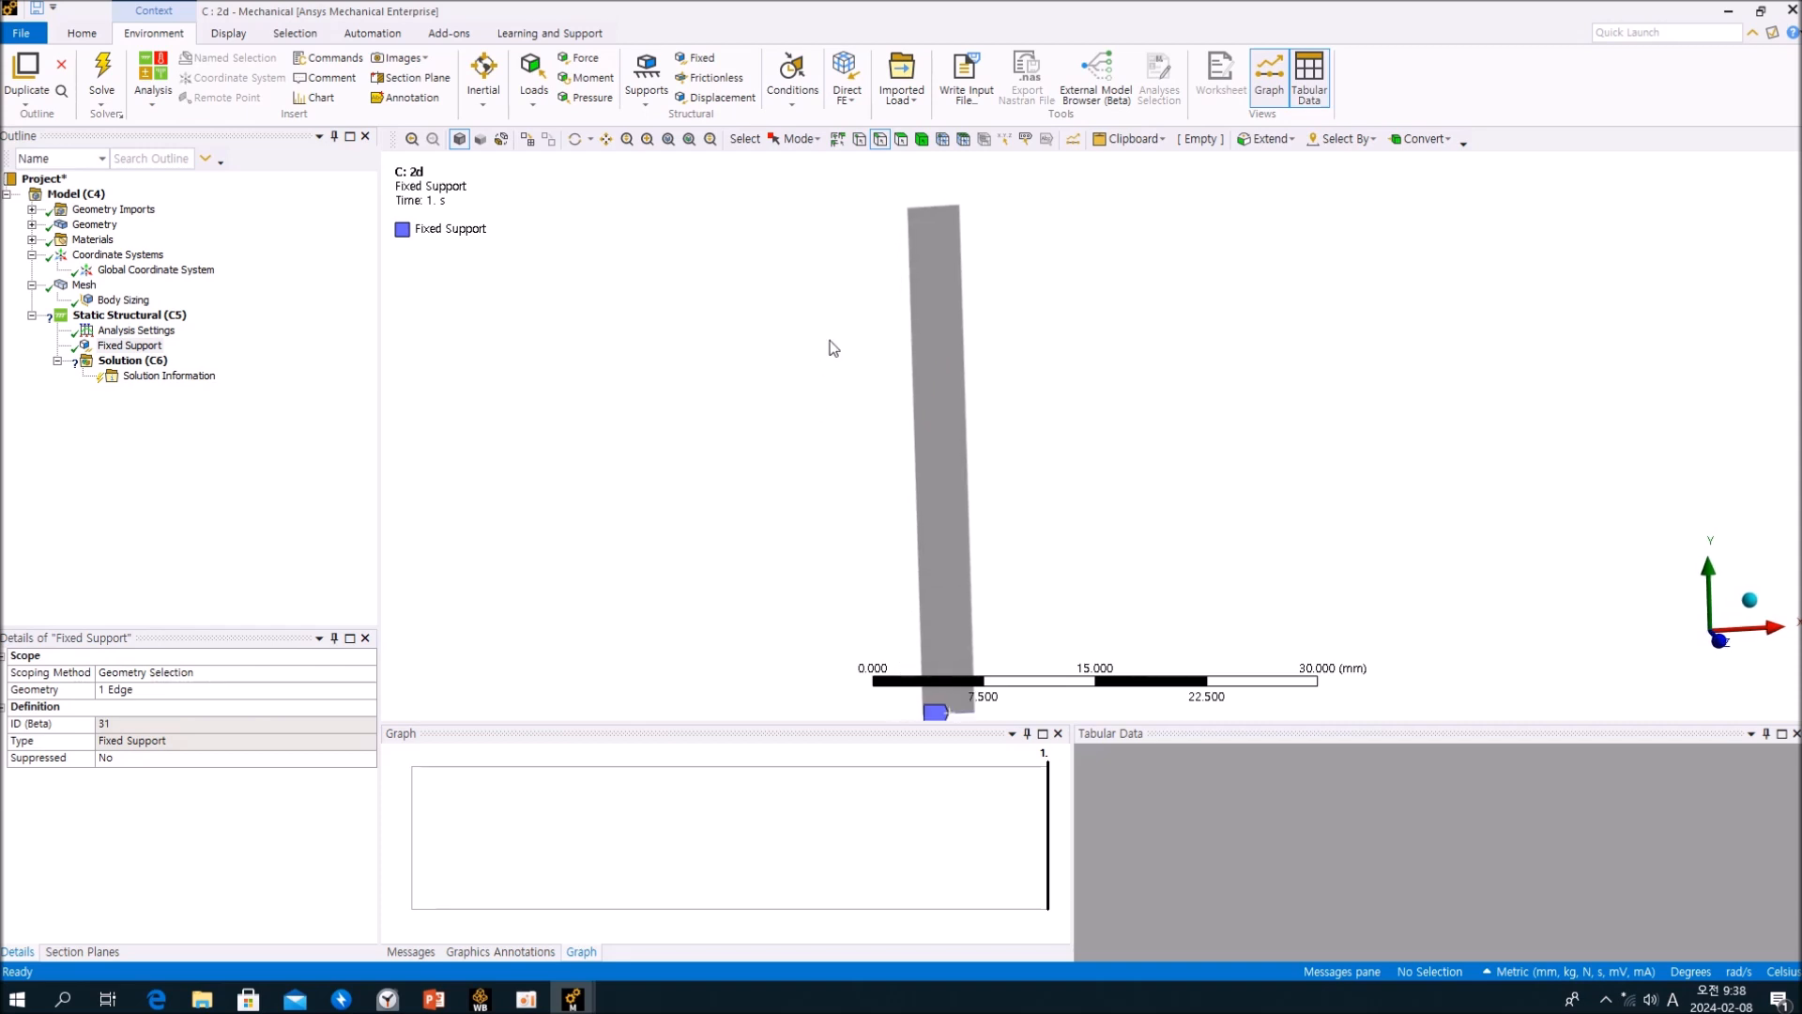
Apply a 1 MPa pressure to the section's long inner edge, the one nearest the Y axis.
left_click(277, 496)
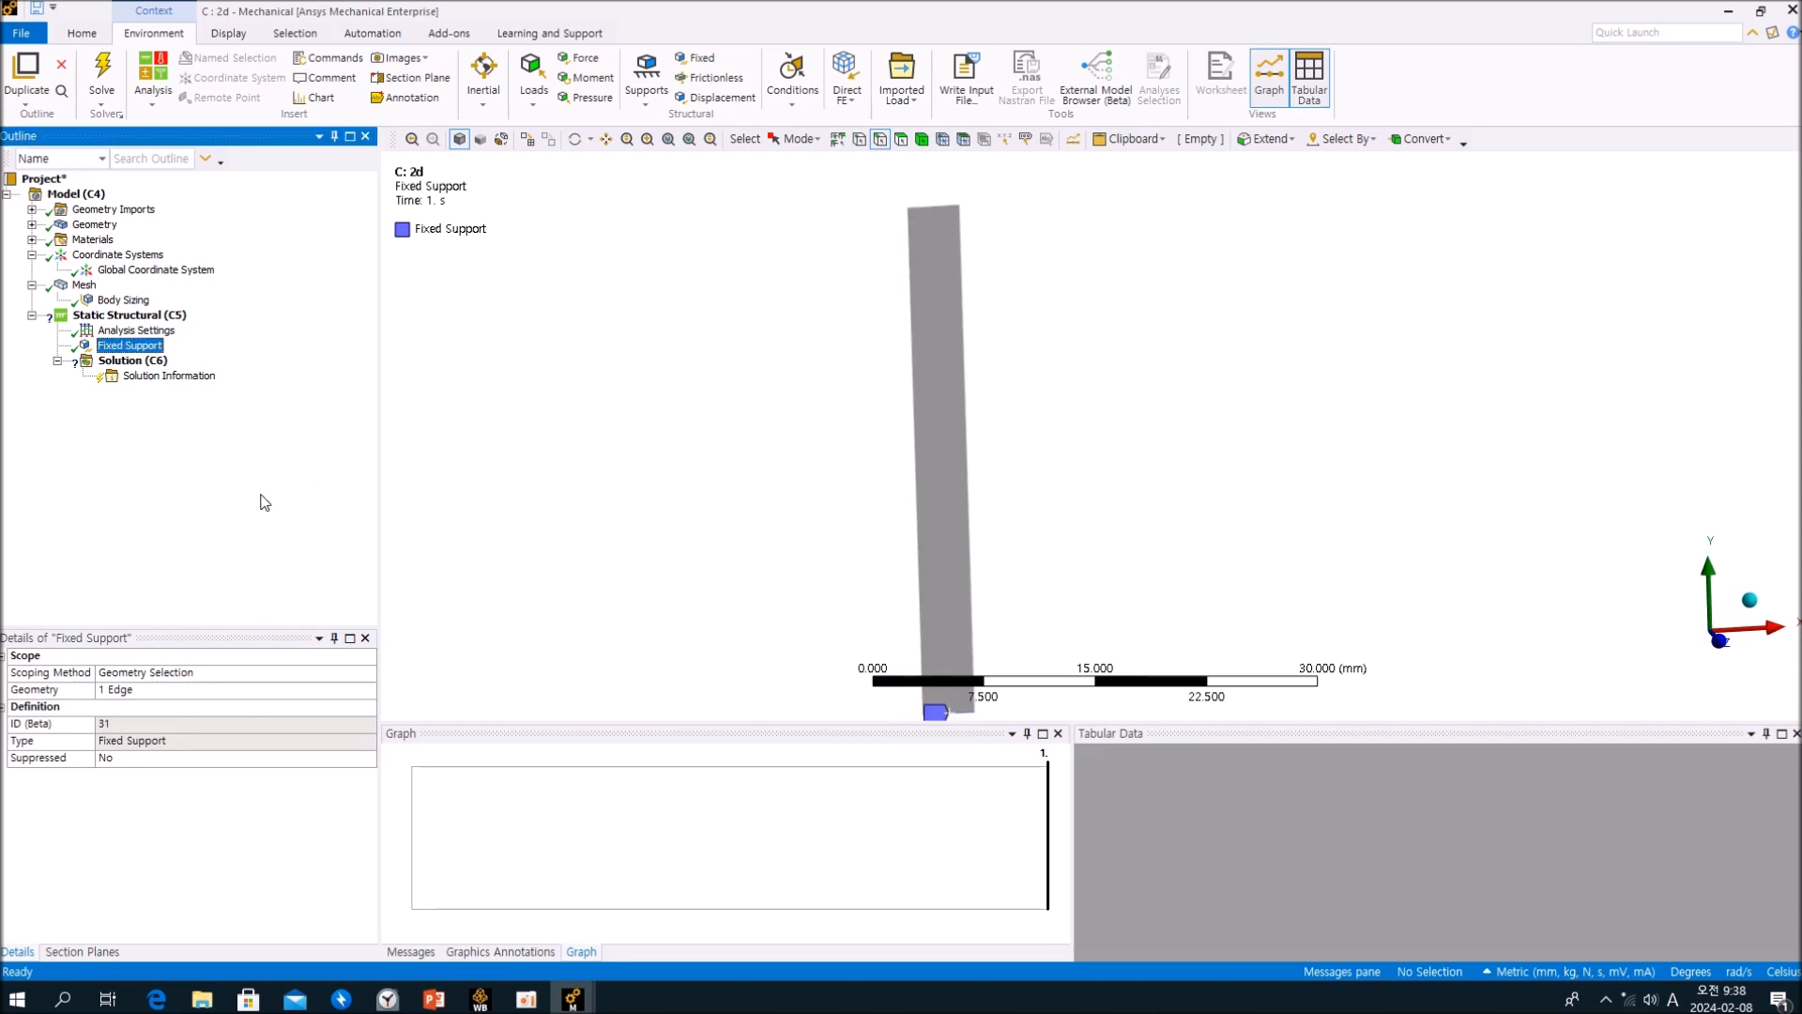
left_click(586, 97)
left_click(913, 331)
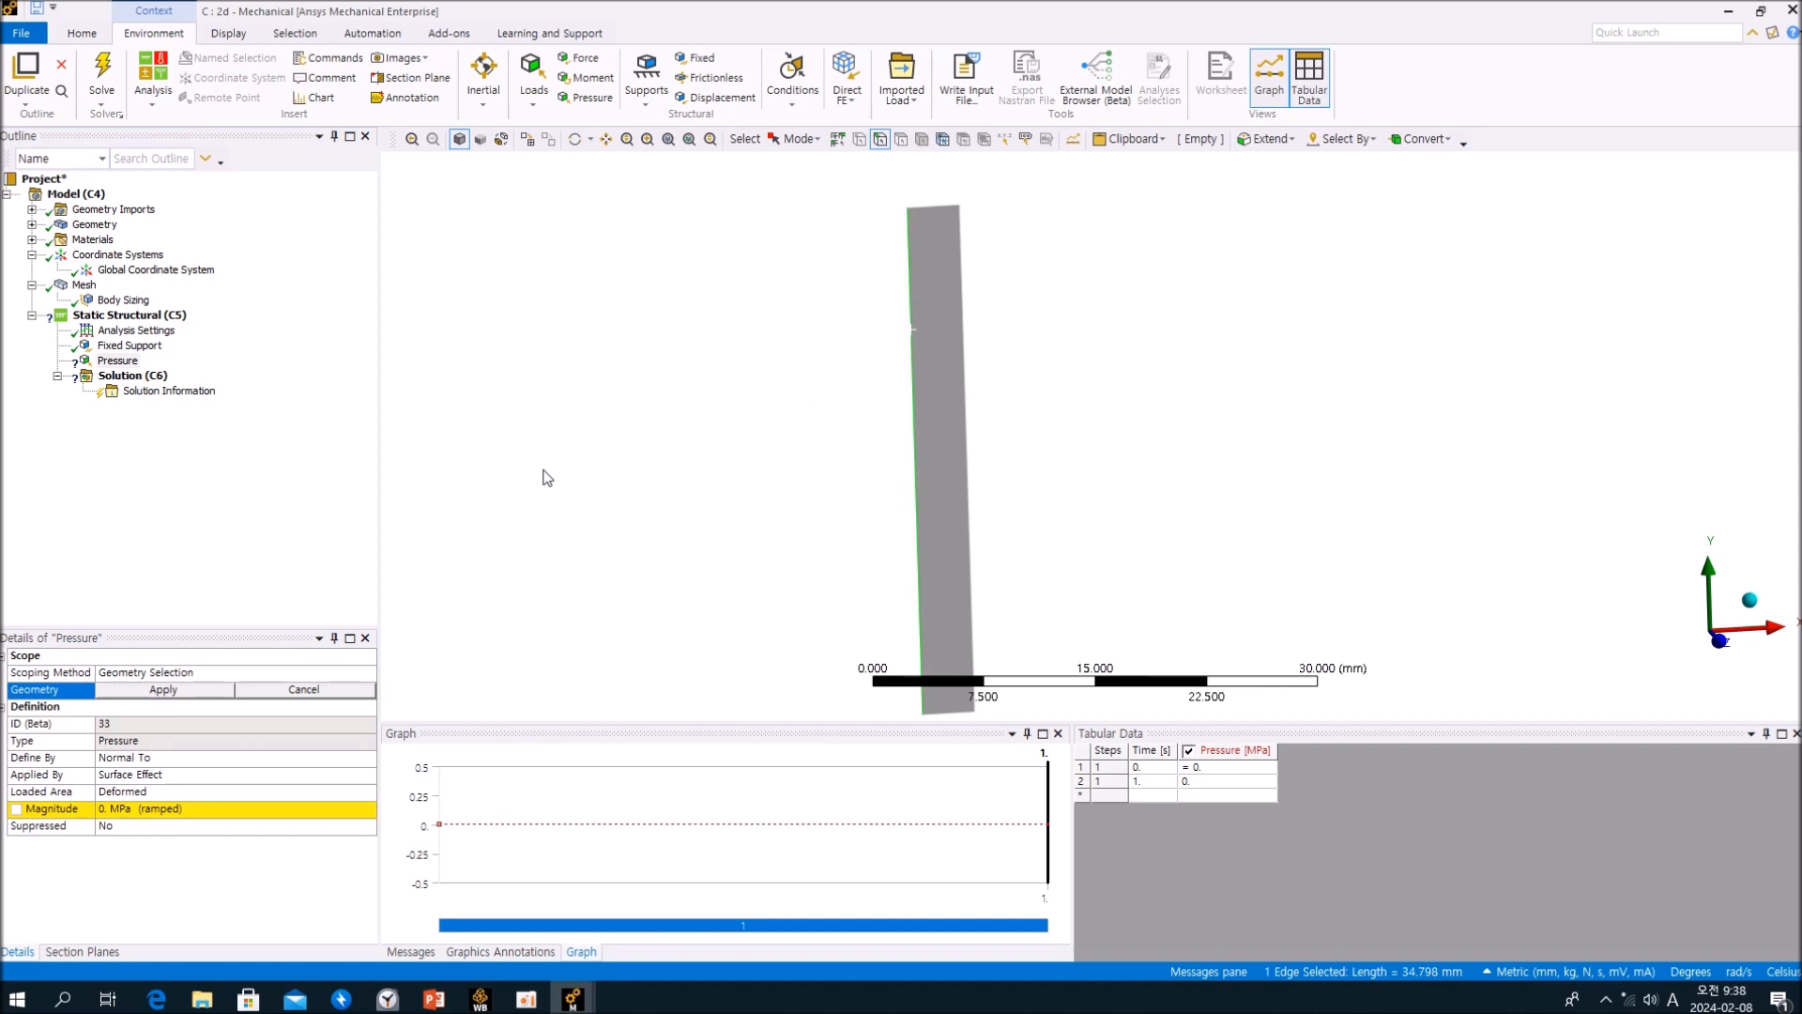
left_click(192, 695)
left_click(192, 808)
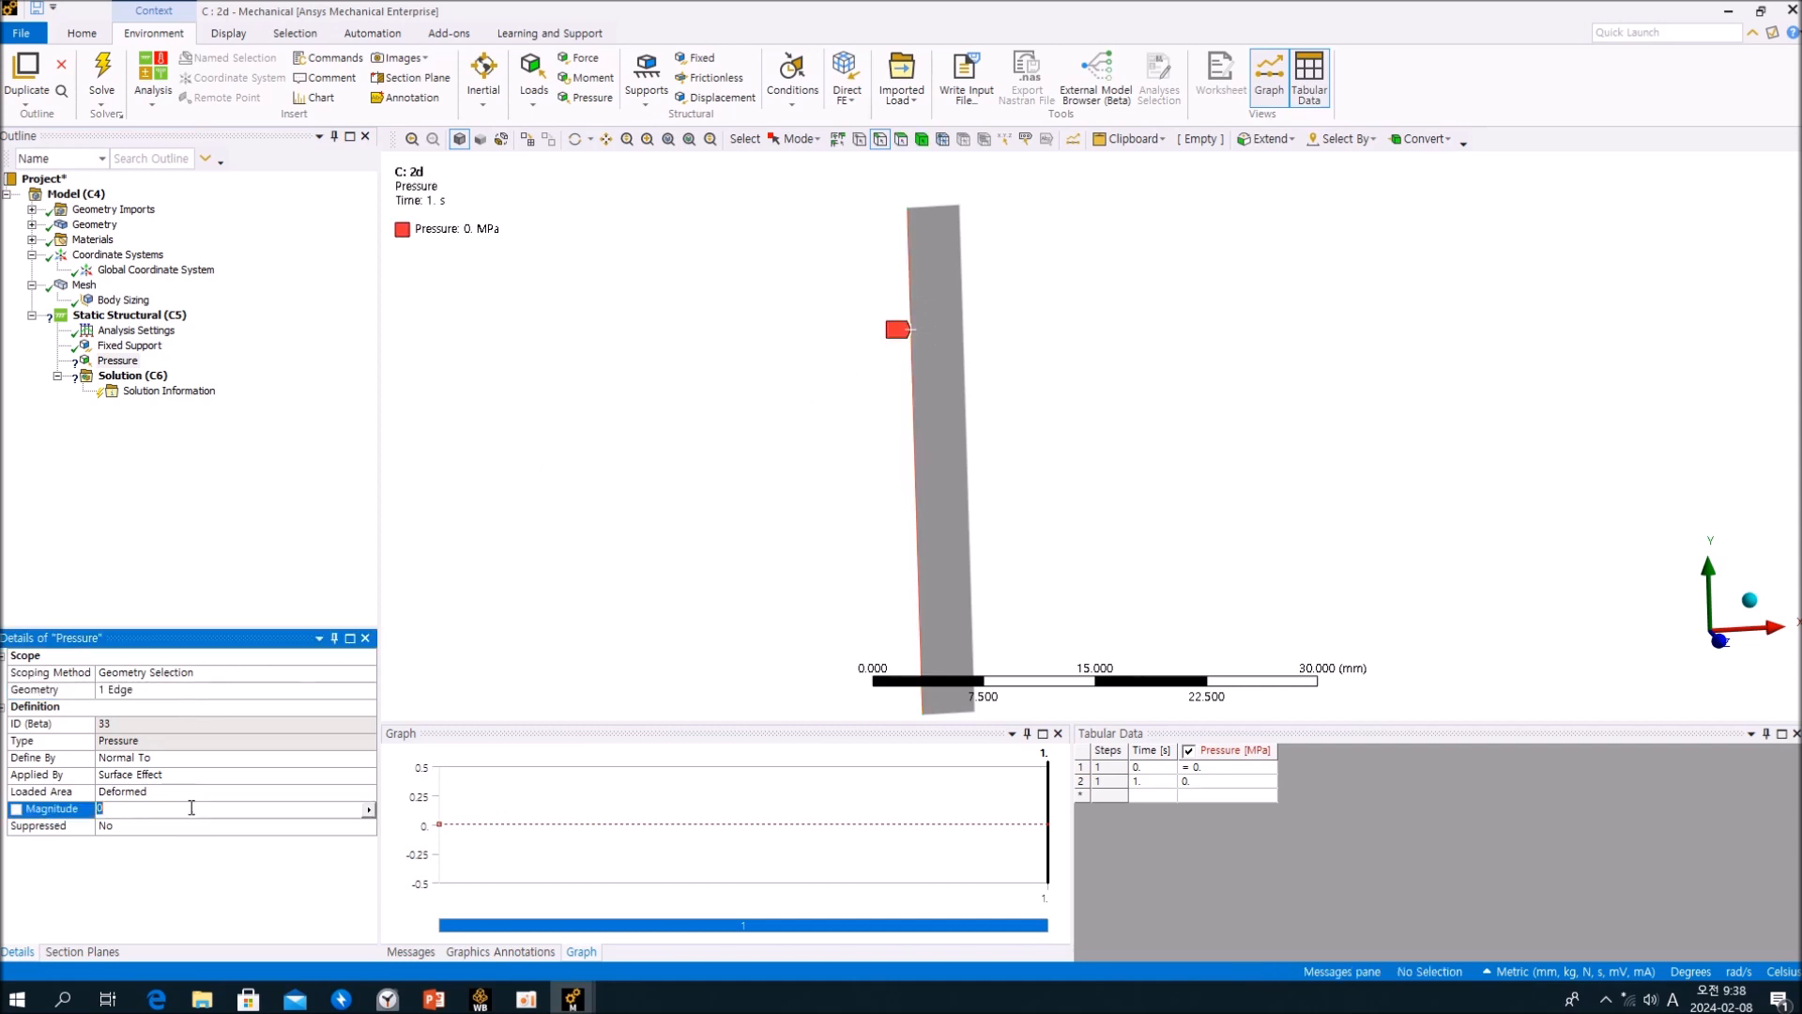
type("1")
key("Return")
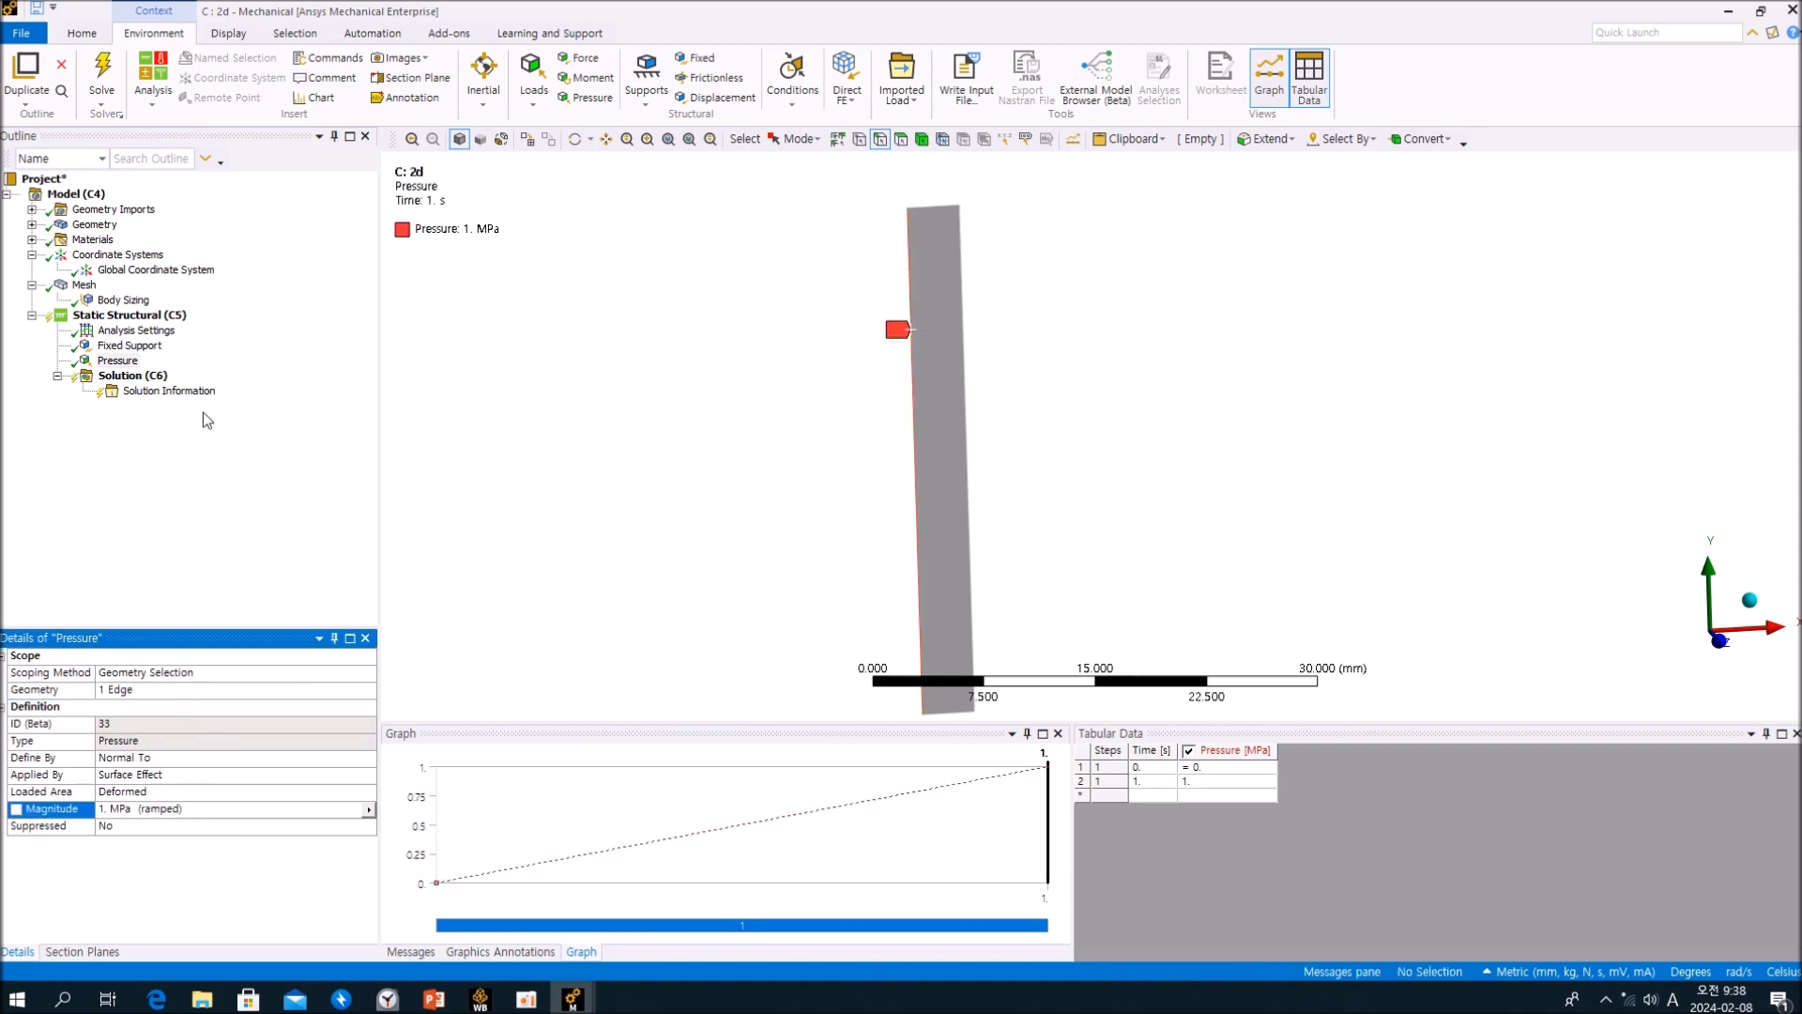
Add total deformation and equivalent (von-Mises) stress results to the 2d solution and solve the model.
left_click(132, 376)
left_click(655, 89)
left_click(675, 118)
left_click(754, 89)
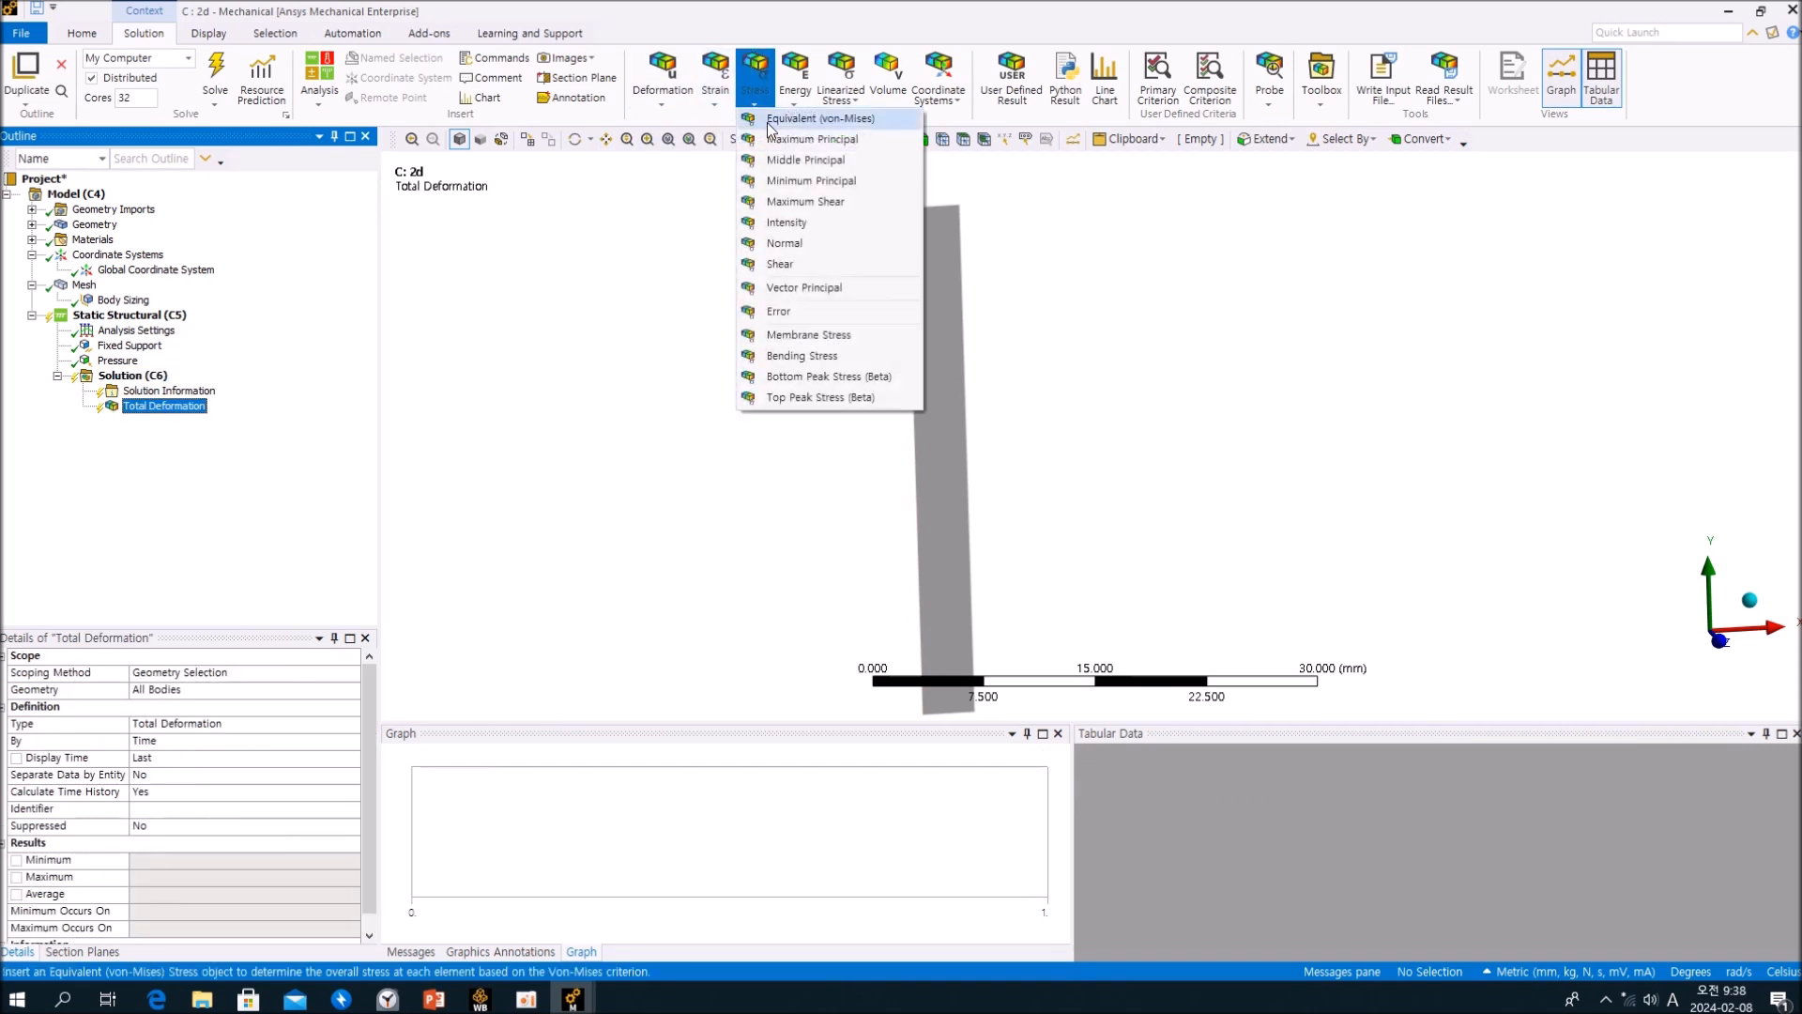
left_click(770, 120)
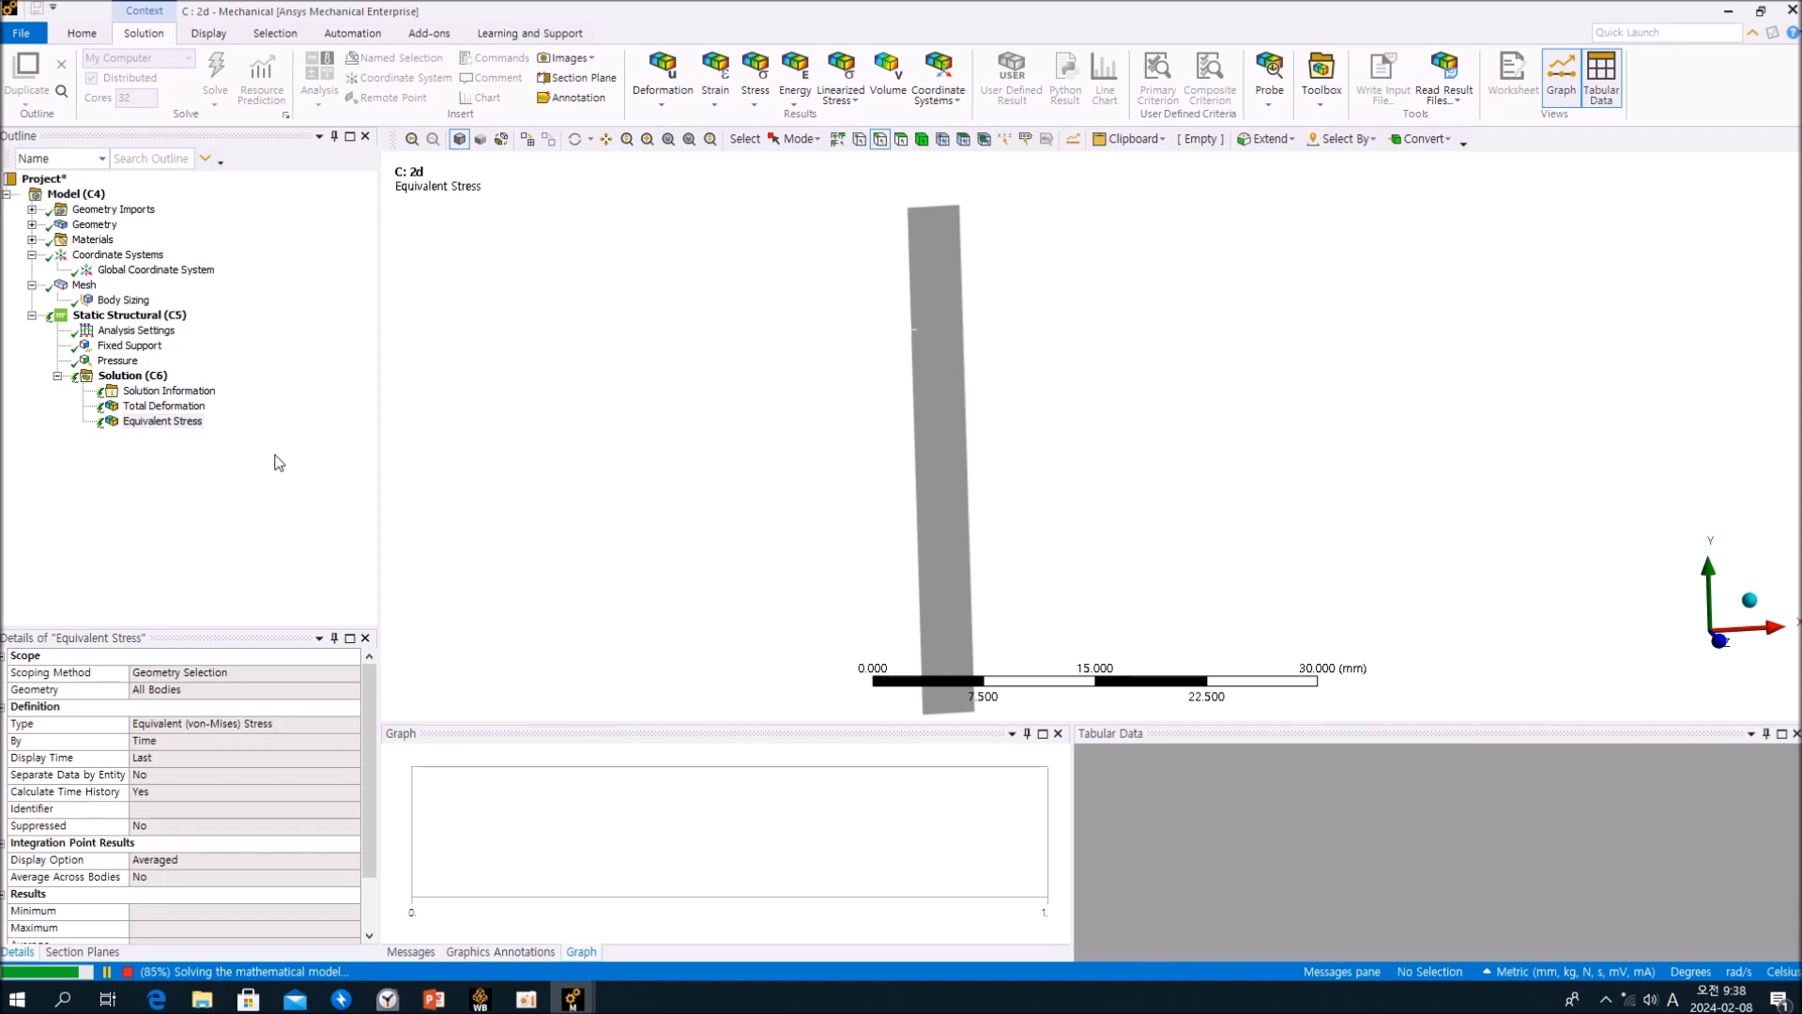
left_click(84, 286)
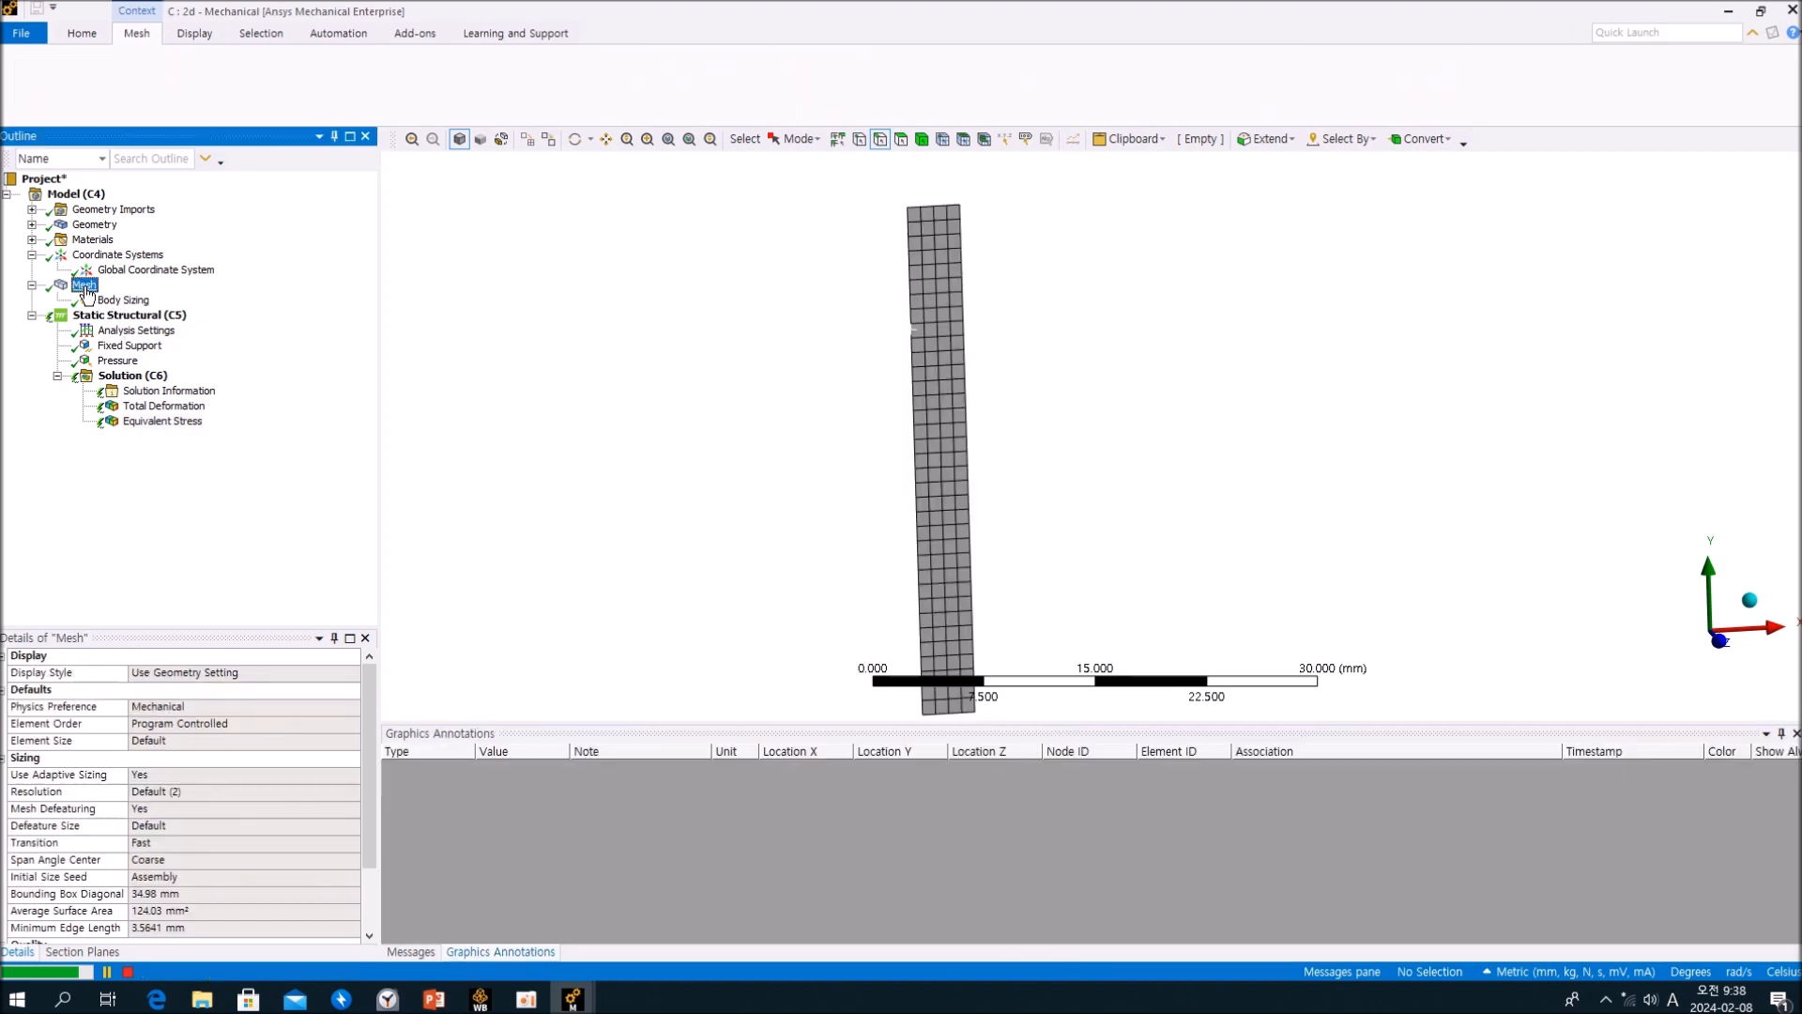
Expand the mesh statistics of the 2d model to read its node and element counts.
scroll(188, 873, "down", 2)
scroll(84, 897, "down", 2)
left_click(4, 928)
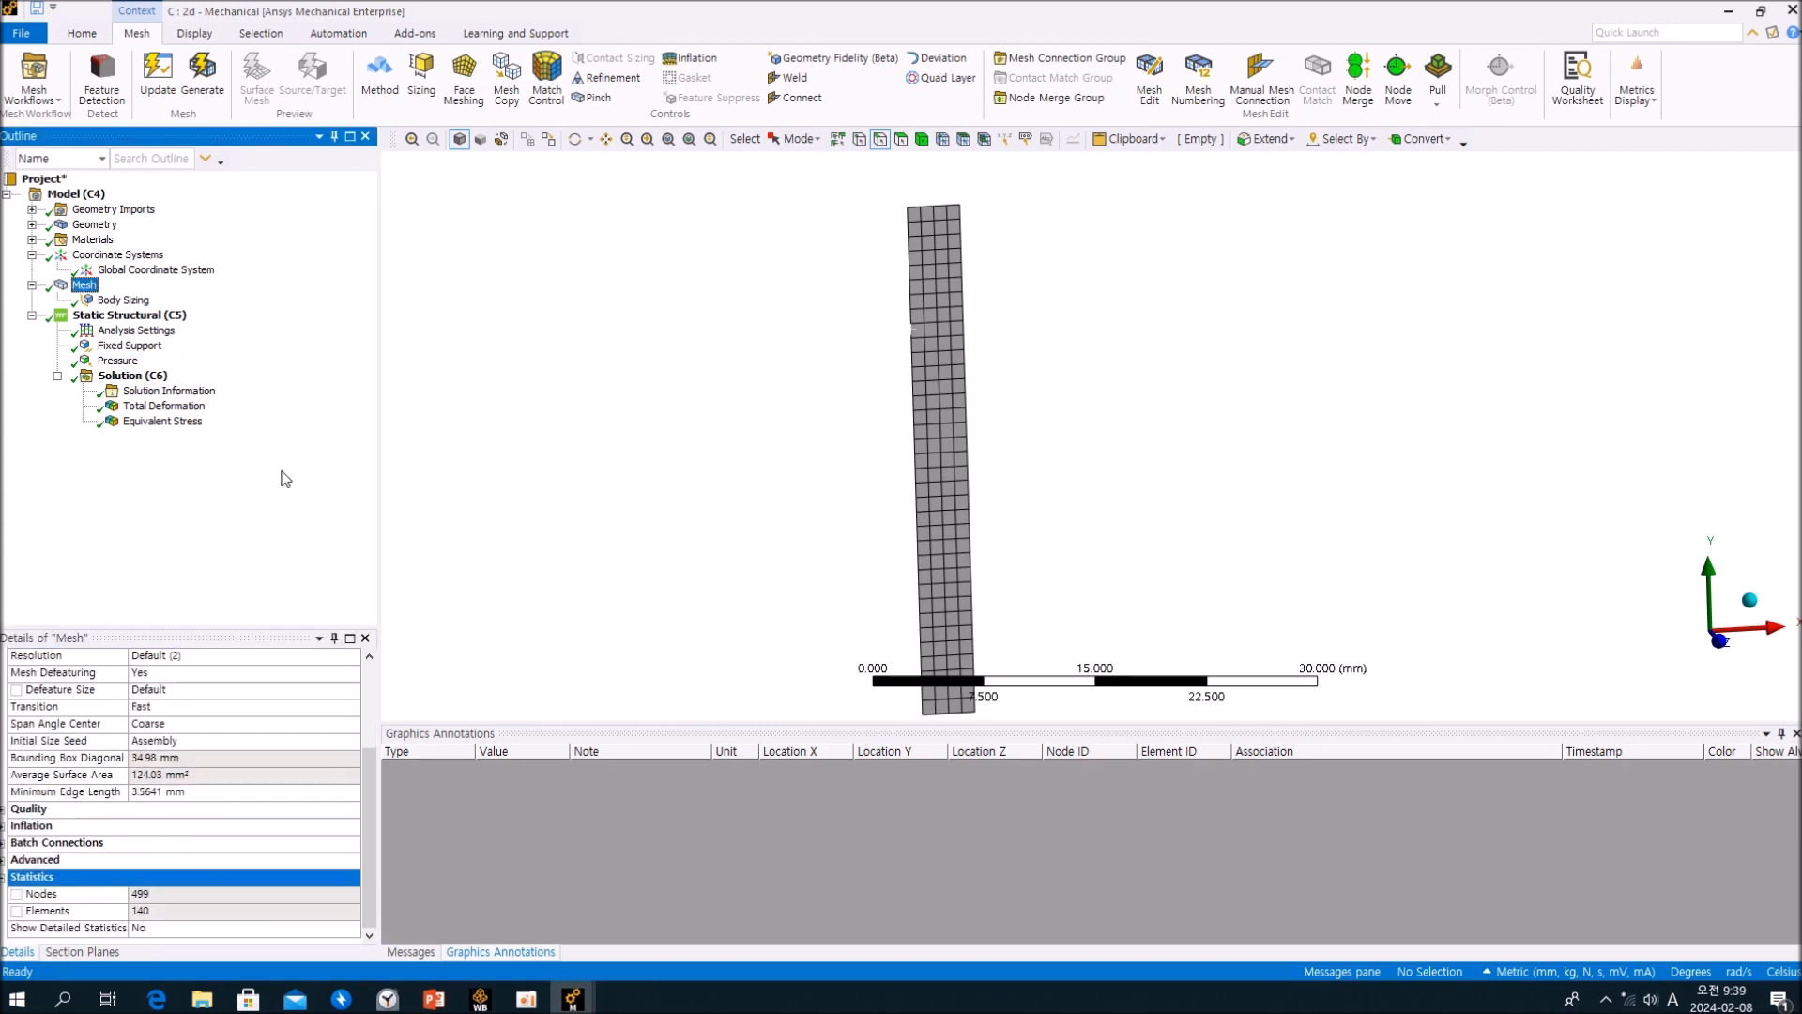
Compare the total deformation results of the 2d, 3d 90degree and 3d 360degree models.
left_click(193, 407)
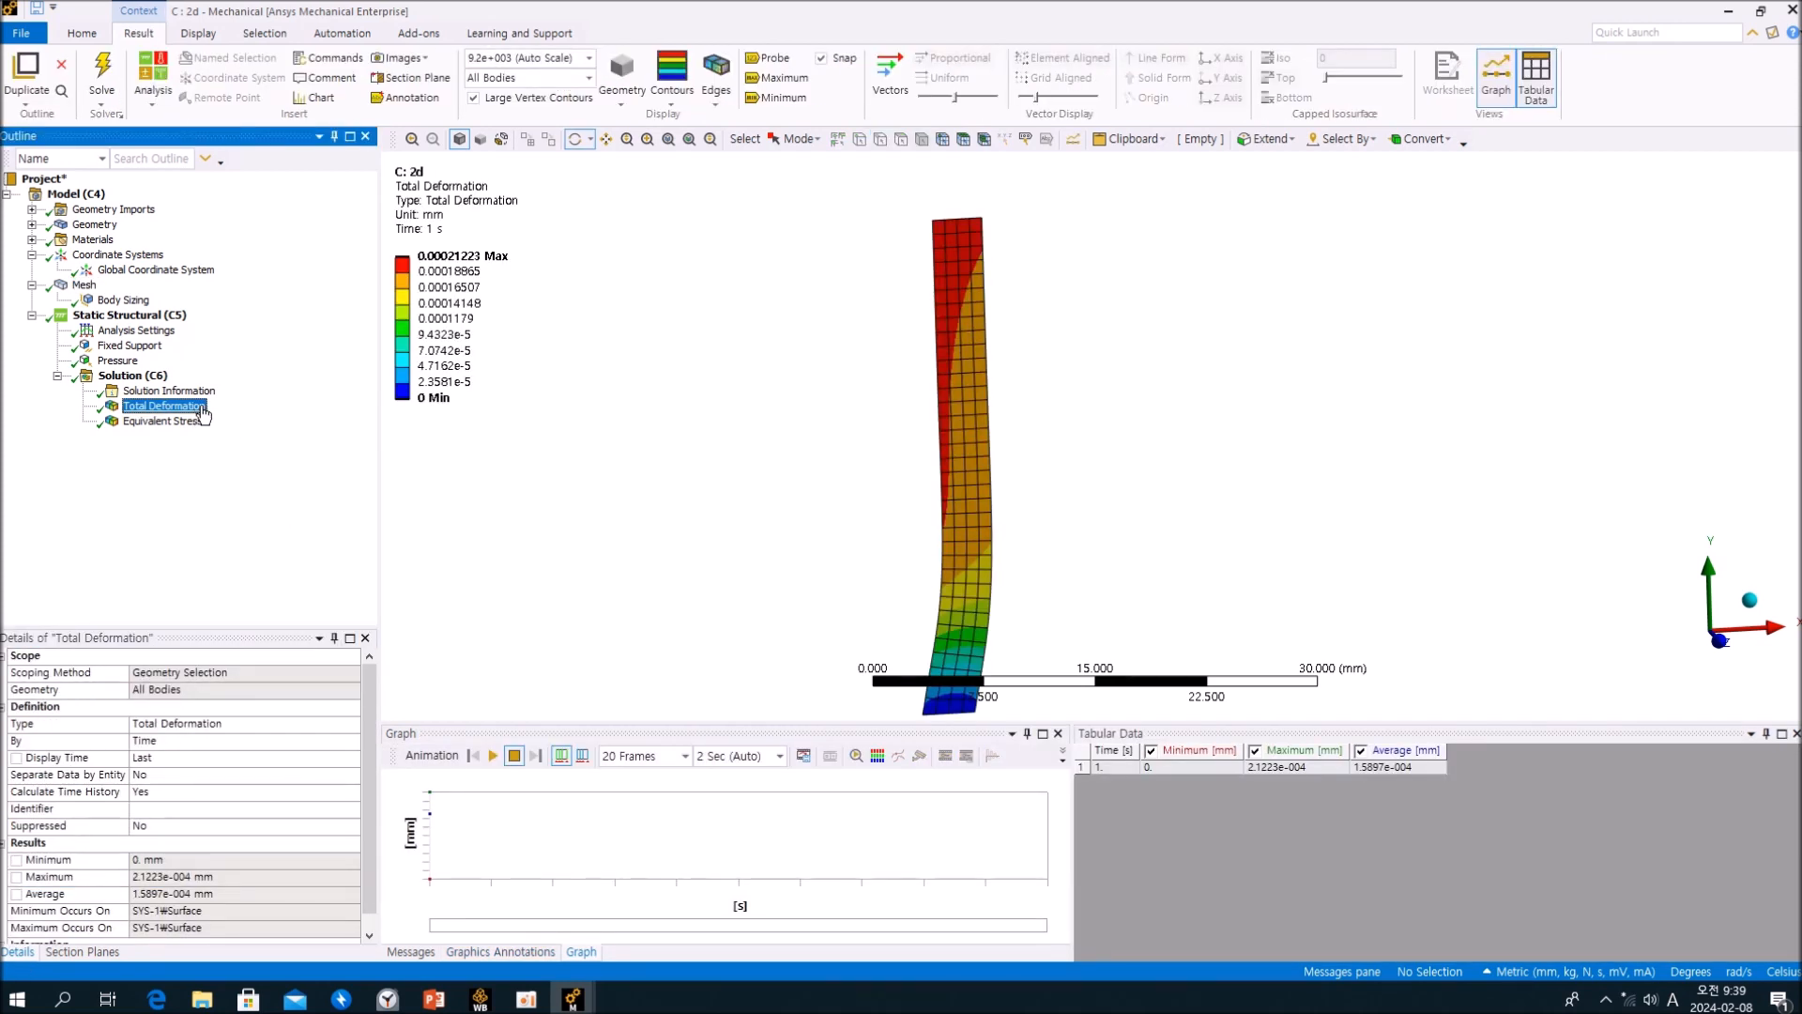
mouse_move(817, 390)
left_mouse_down()
mouse_move(817, 330)
mouse_move(809, 357)
left_mouse_up()
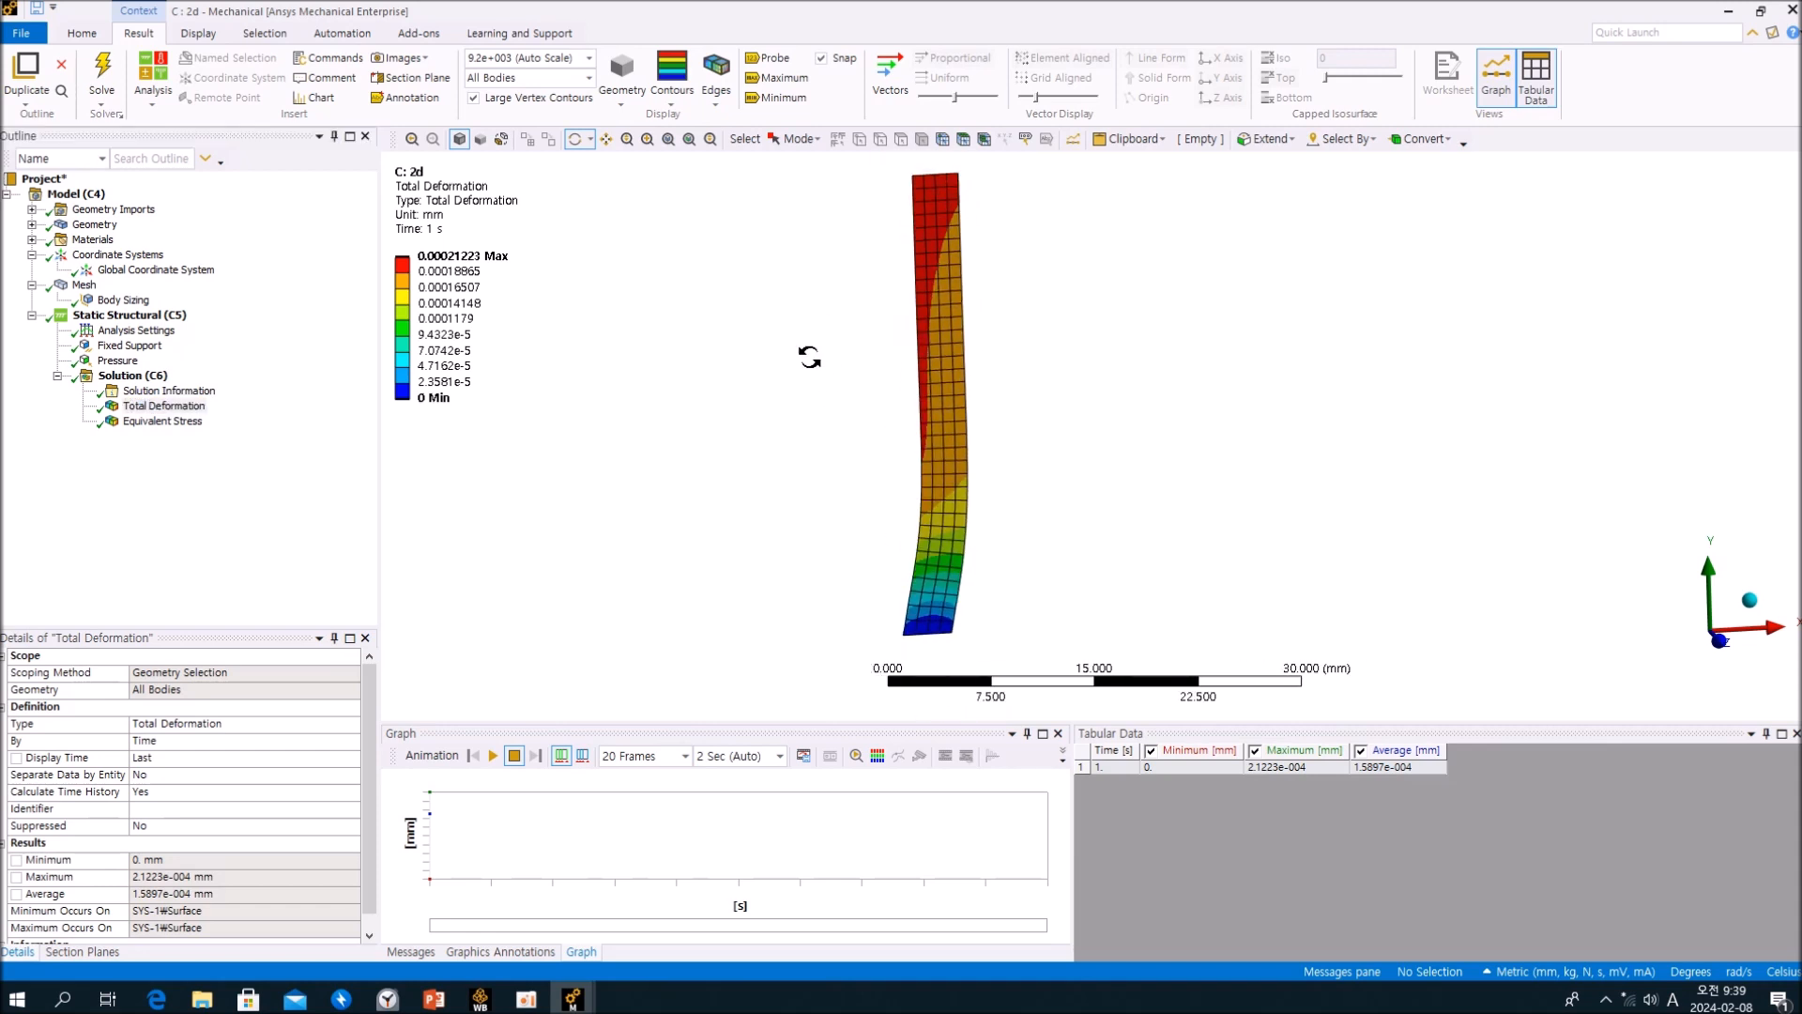
mouse_move(575, 994)
left_click(579, 937)
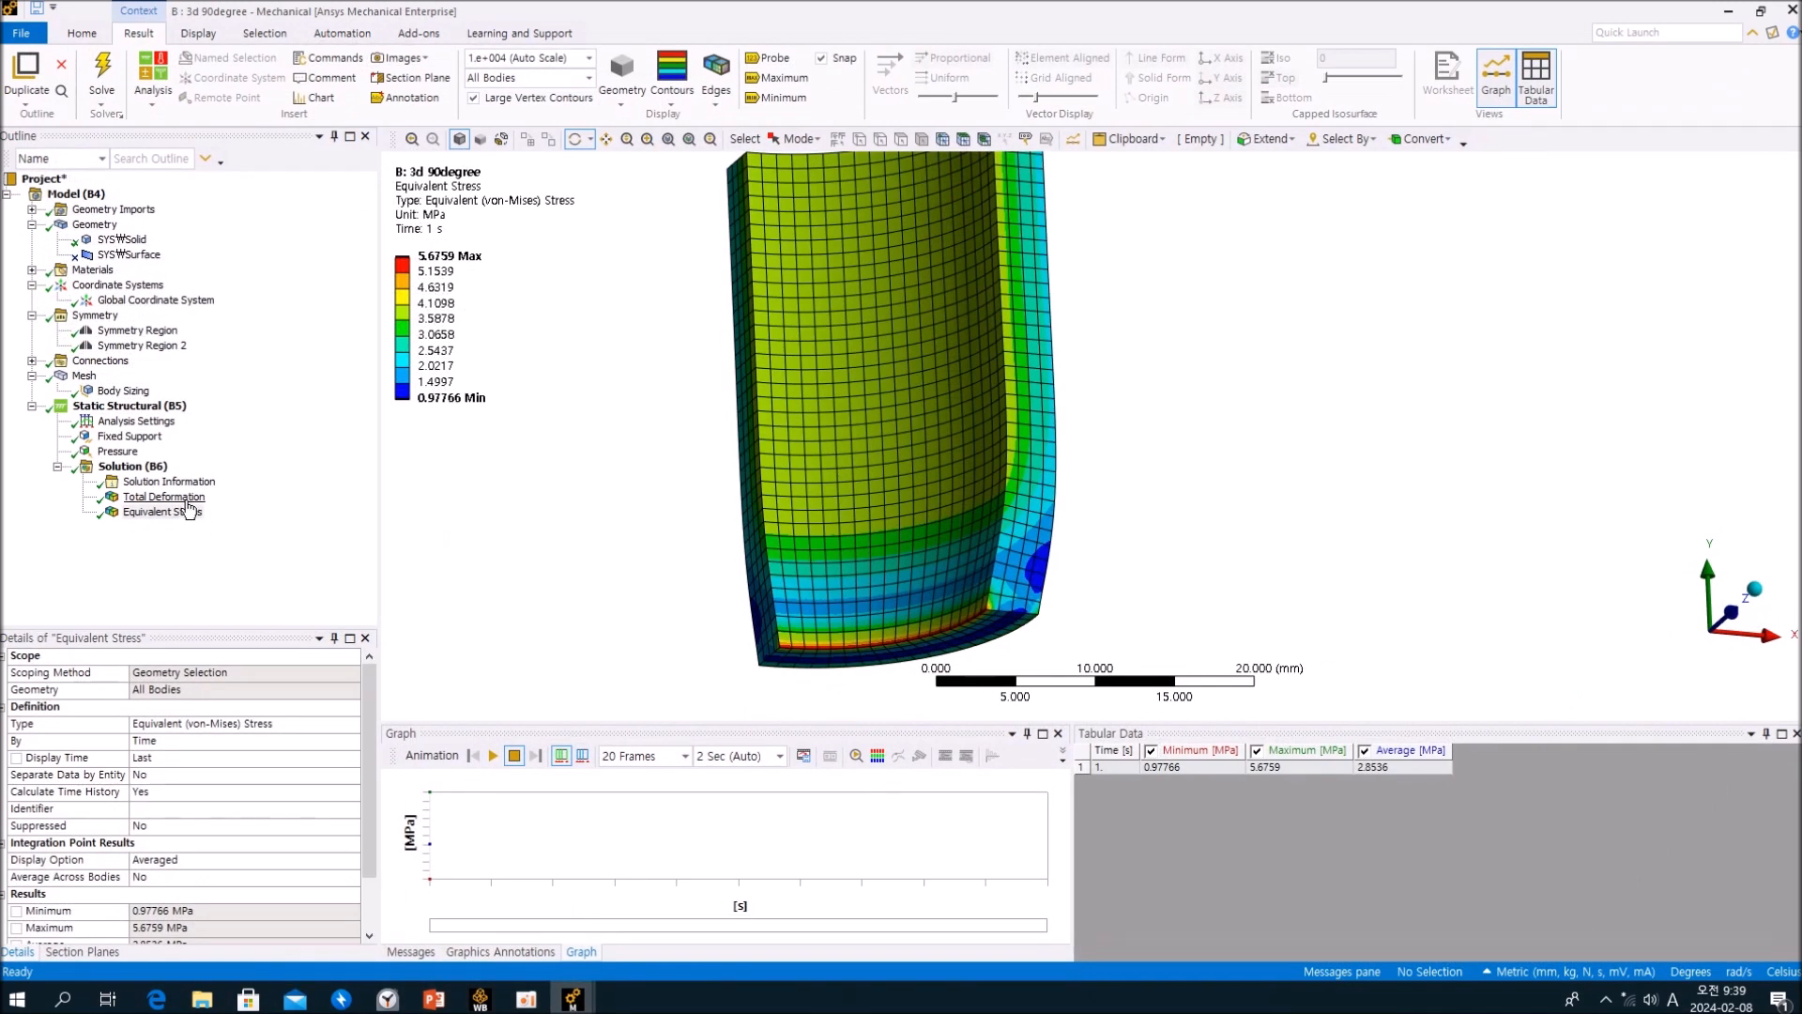
left_click(179, 498)
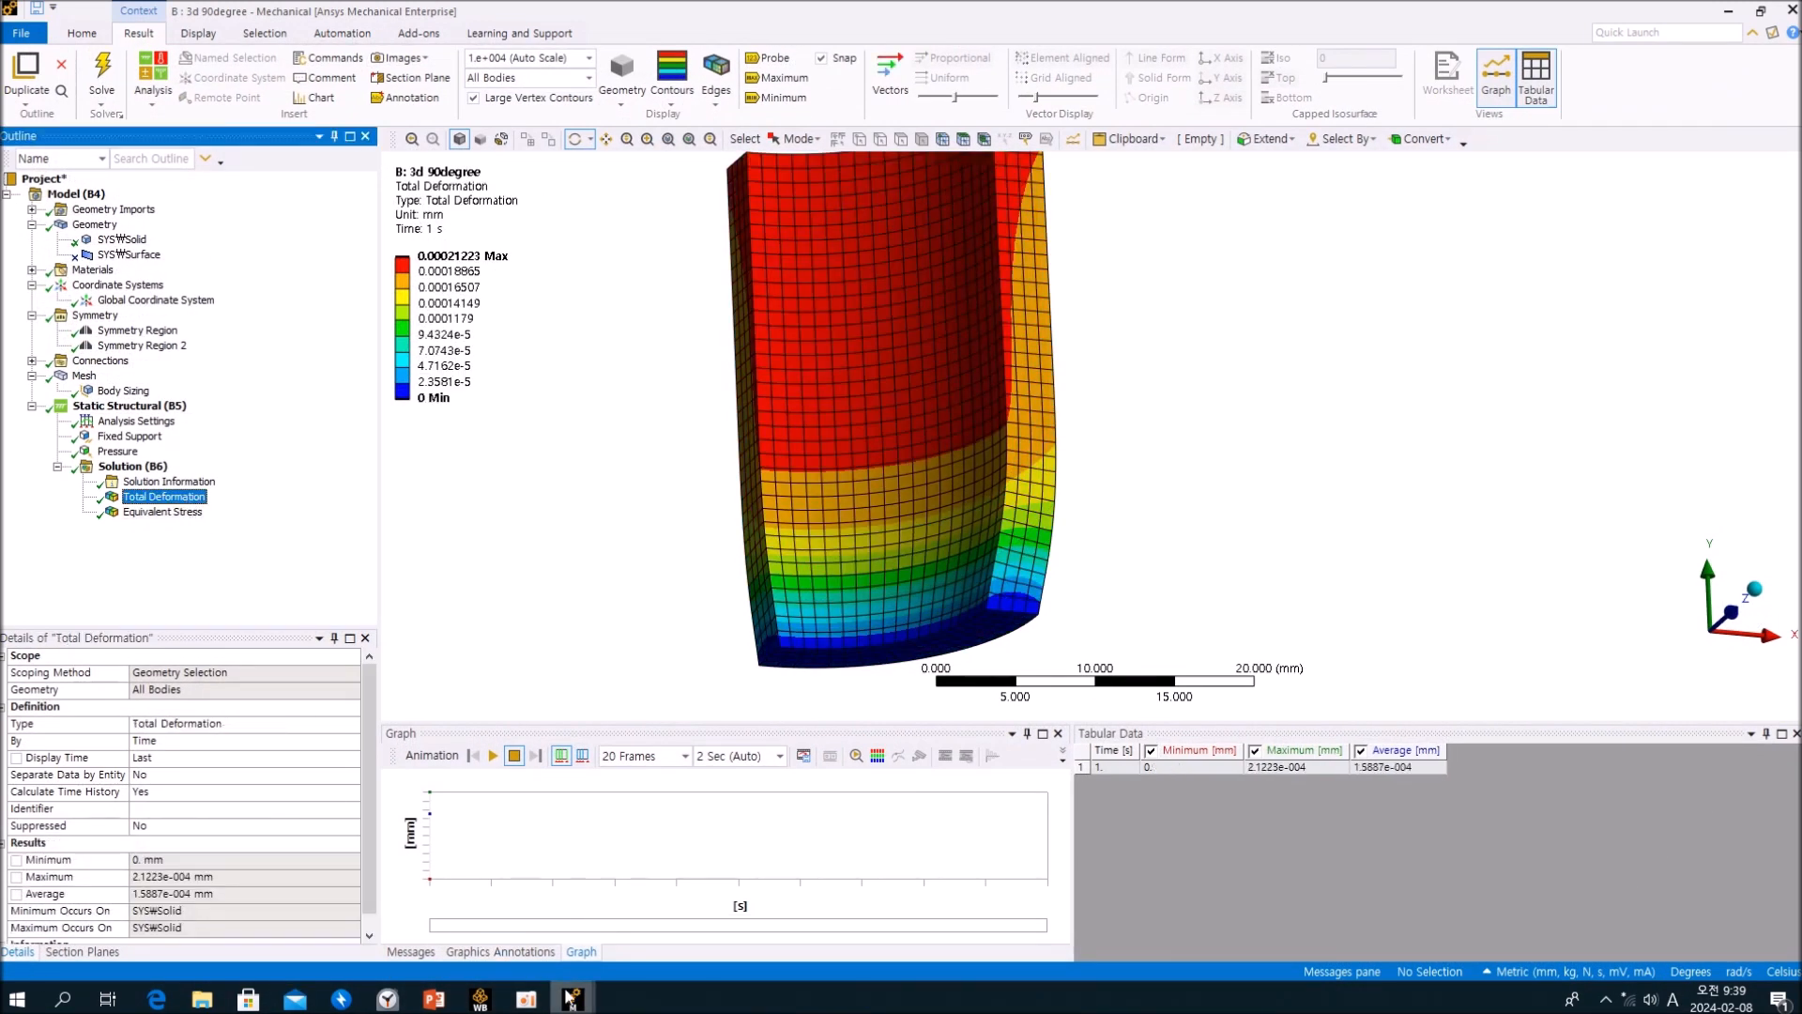
mouse_move(572, 995)
left_click(407, 911)
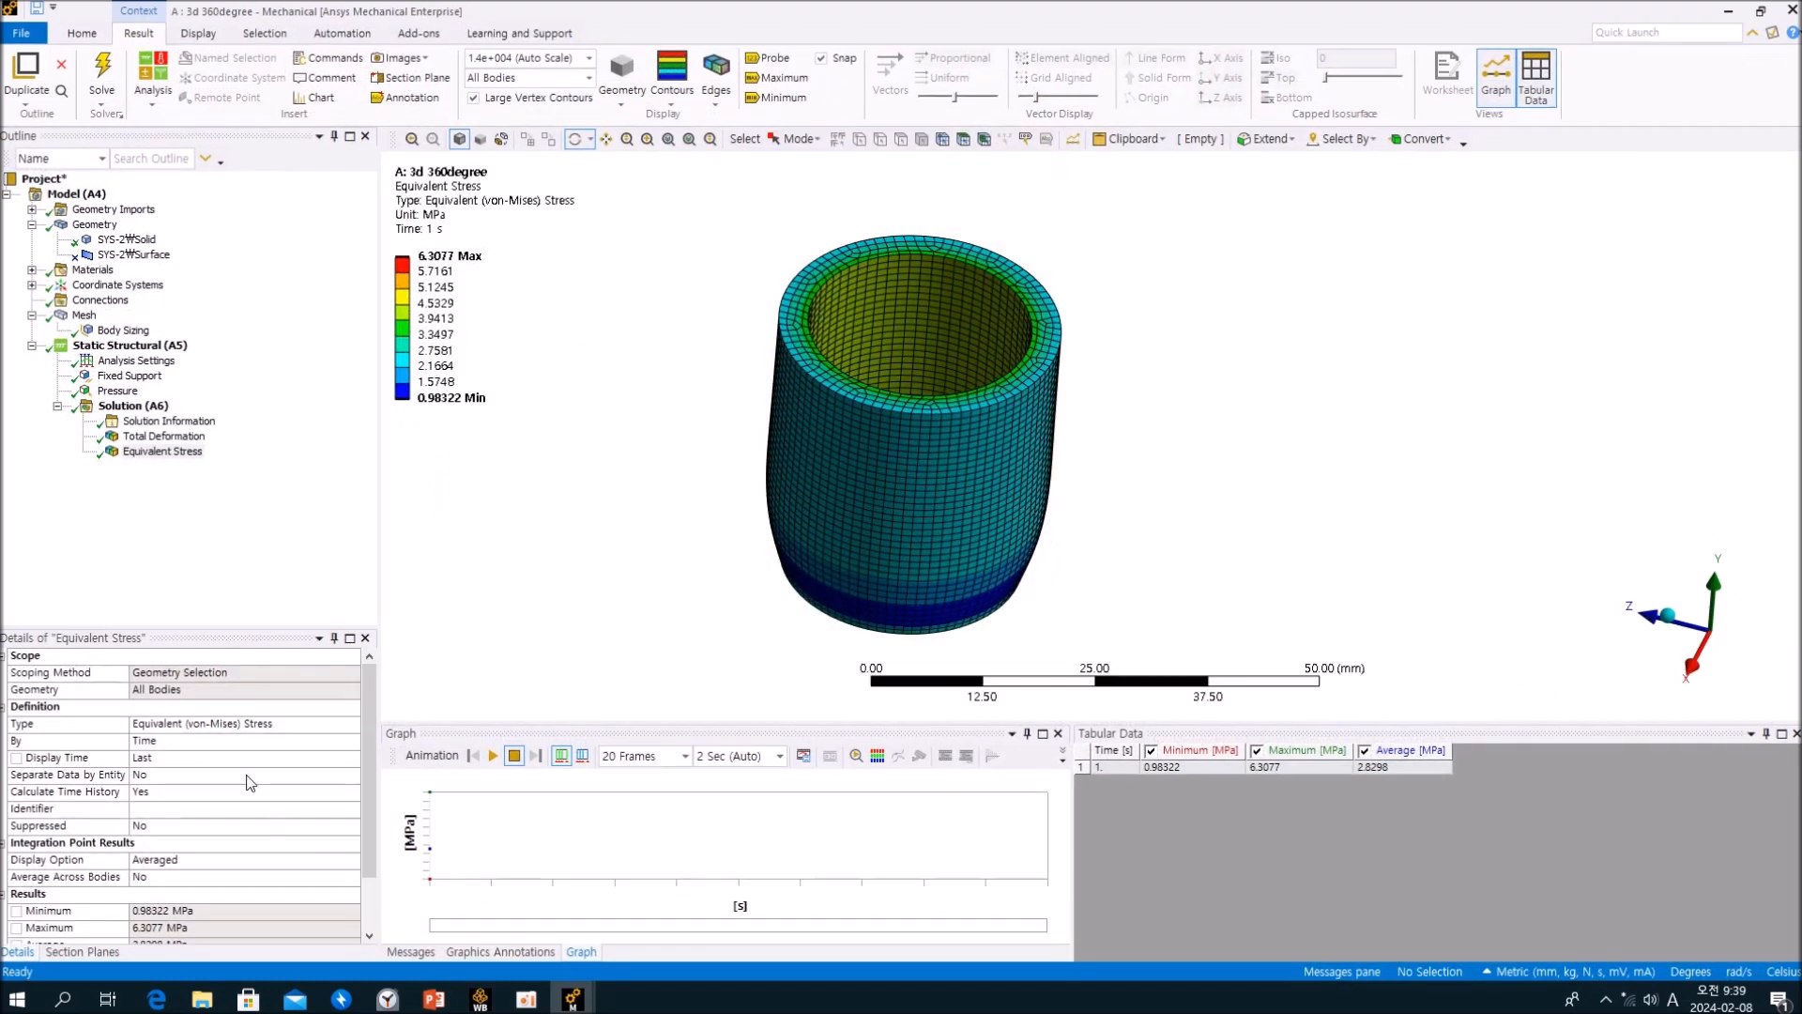
left_click(169, 436)
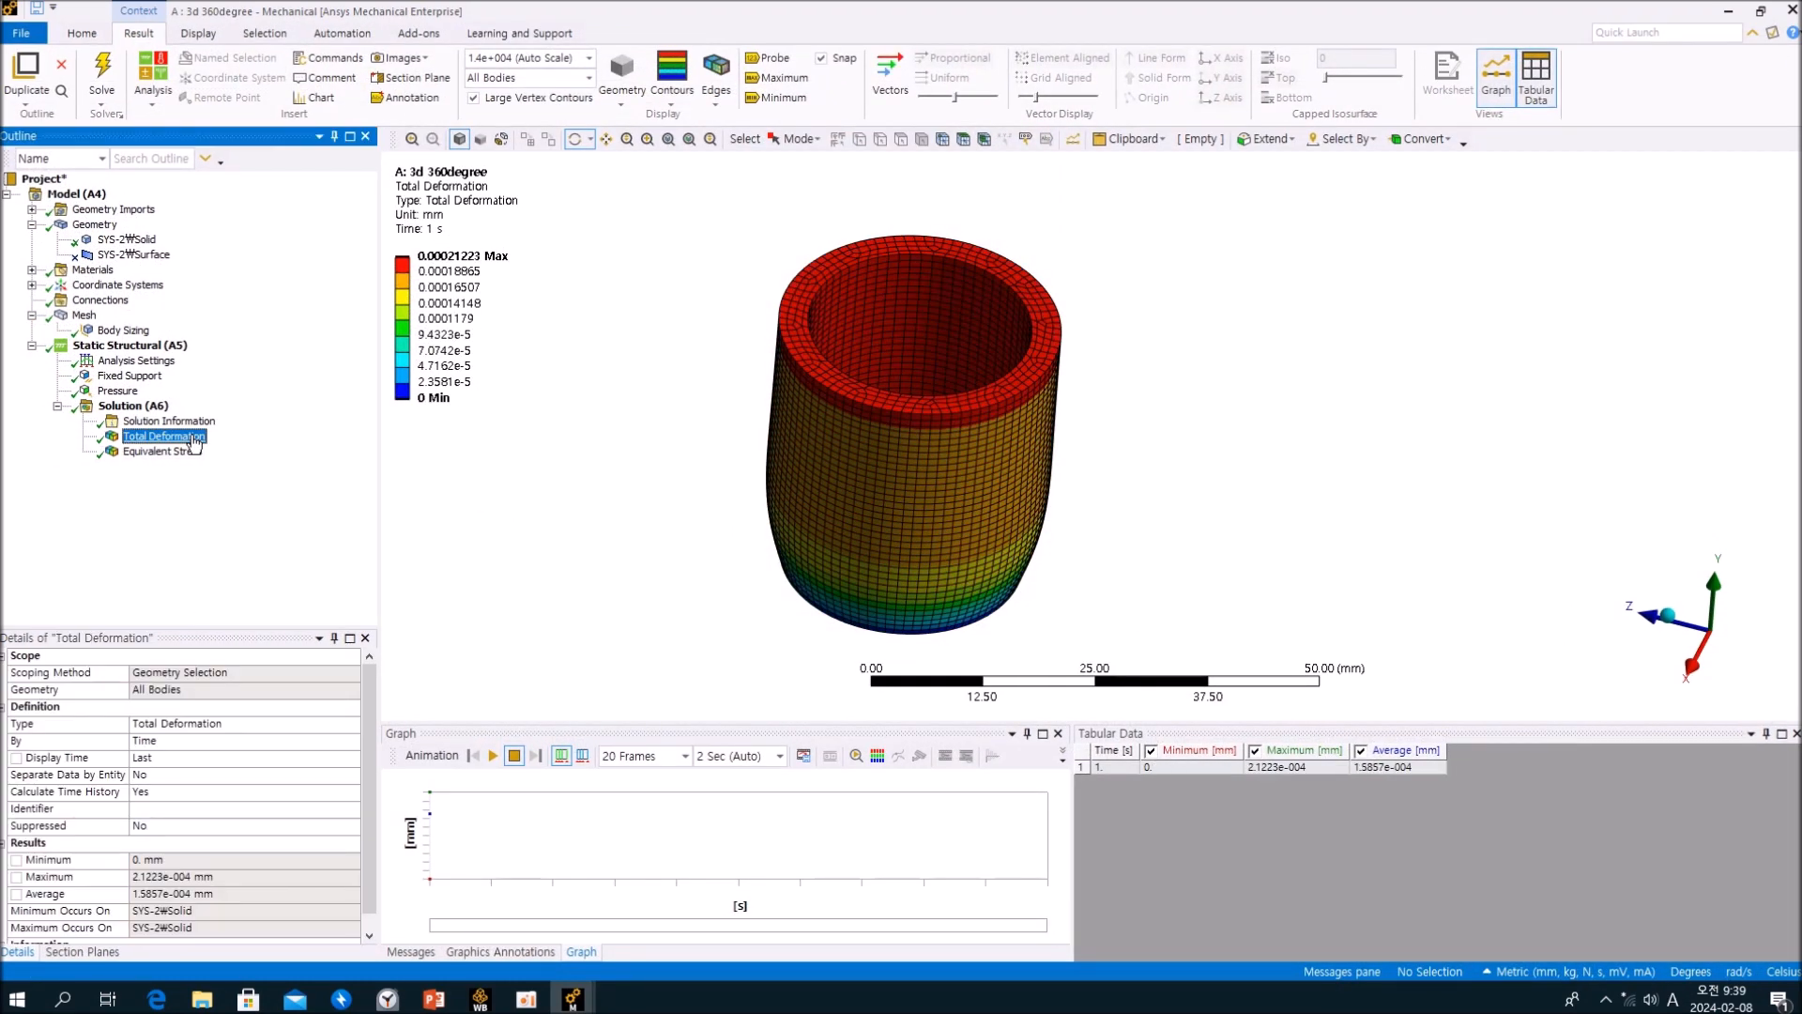
Compare the equivalent (von-Mises) stress results of the 2d, 3d 90degree and 3d 360degree models.
mouse_move(573, 998)
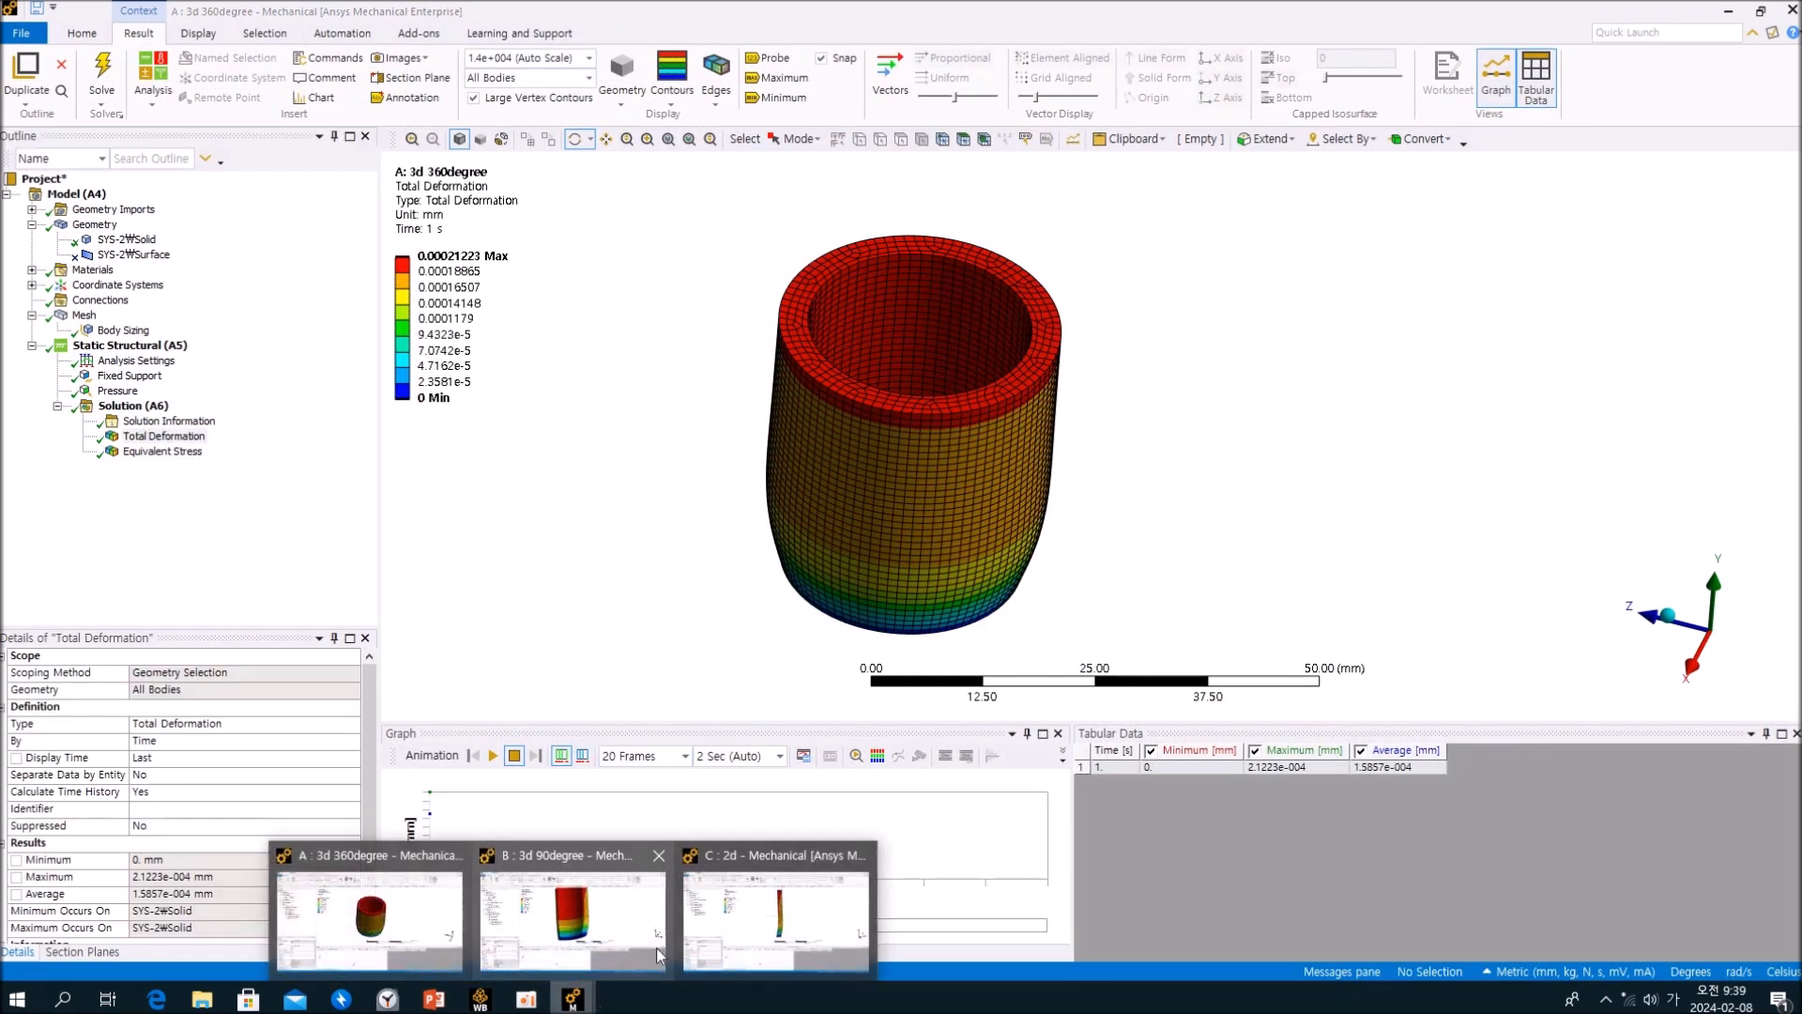
left_click(751, 910)
left_click(163, 422)
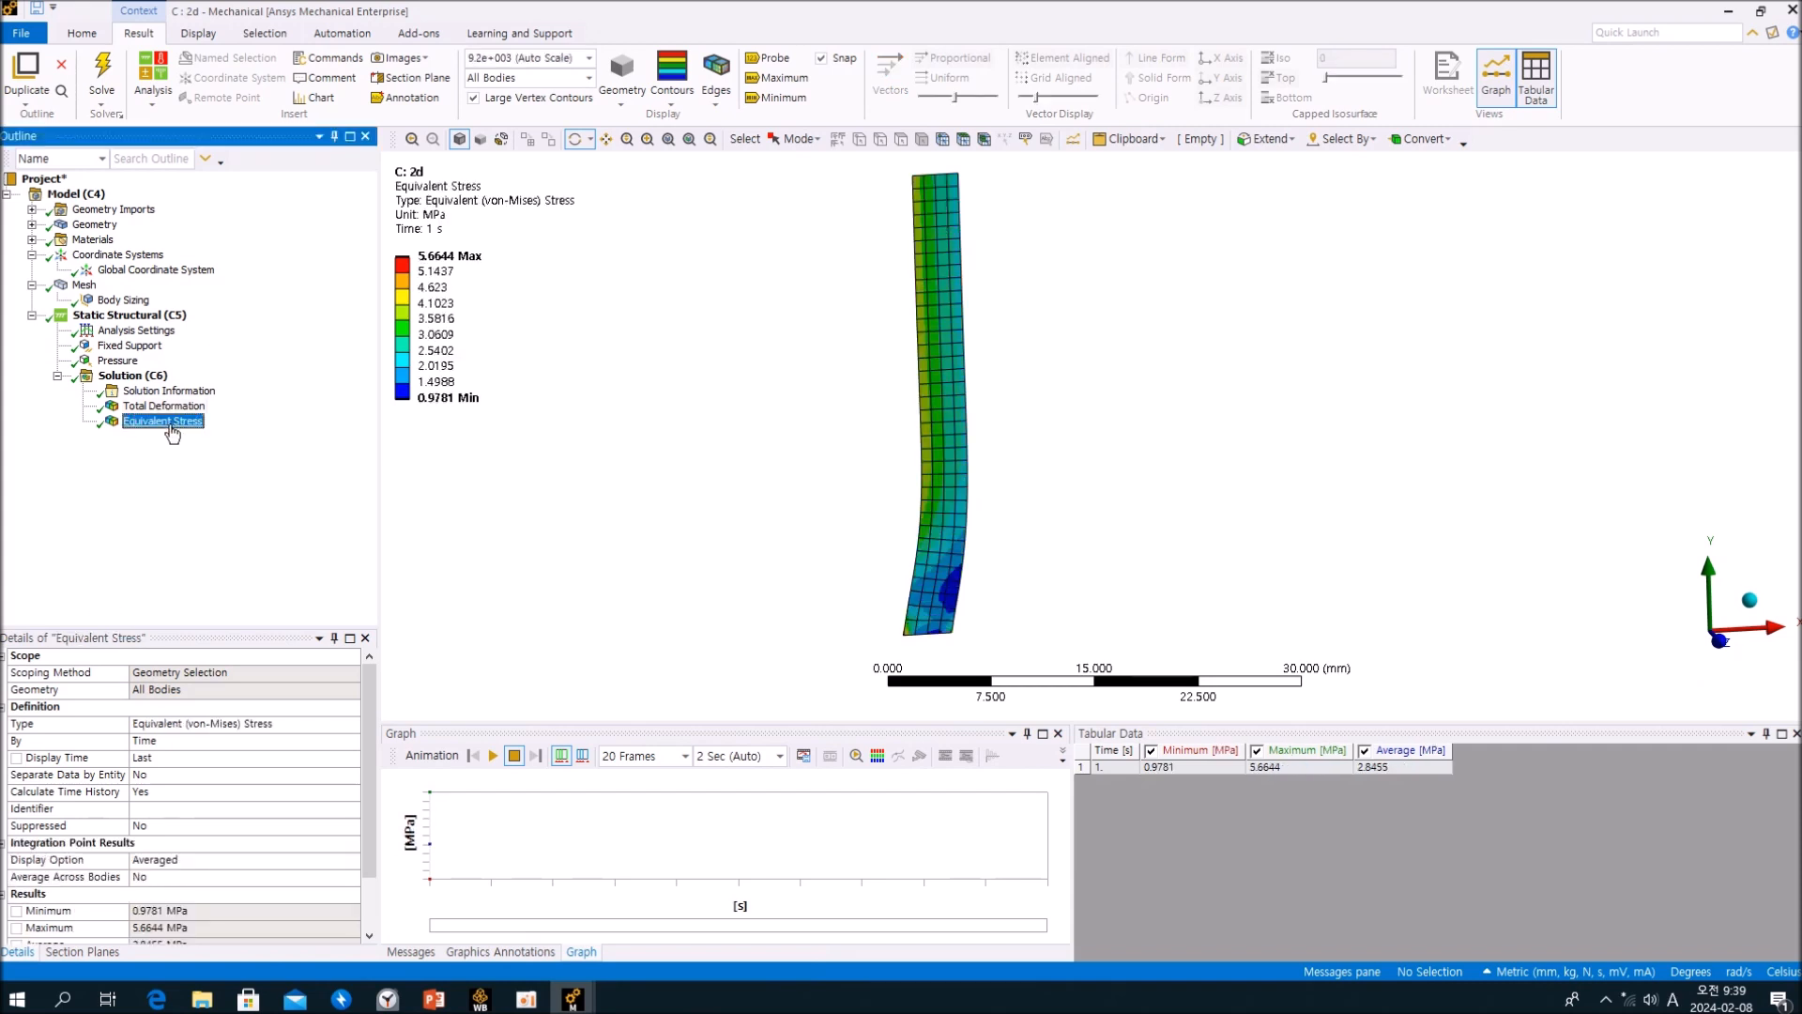
mouse_move(565, 1003)
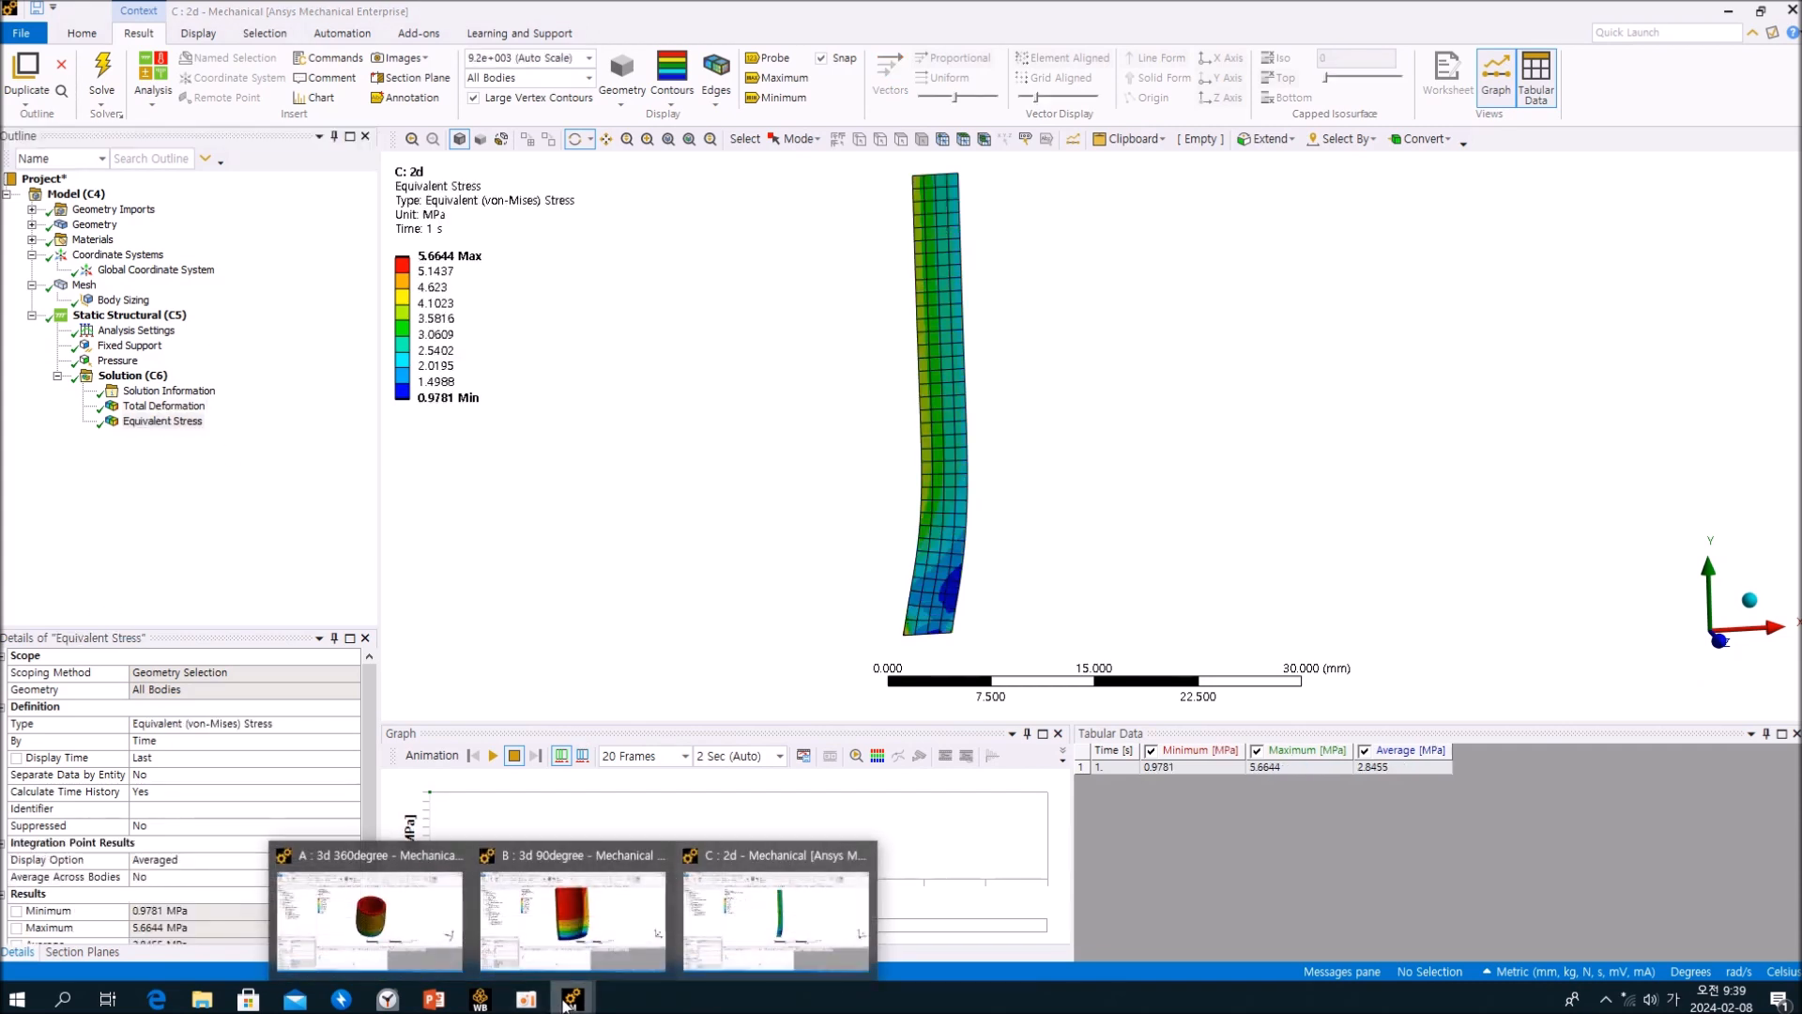
left_click(550, 929)
left_click(187, 512)
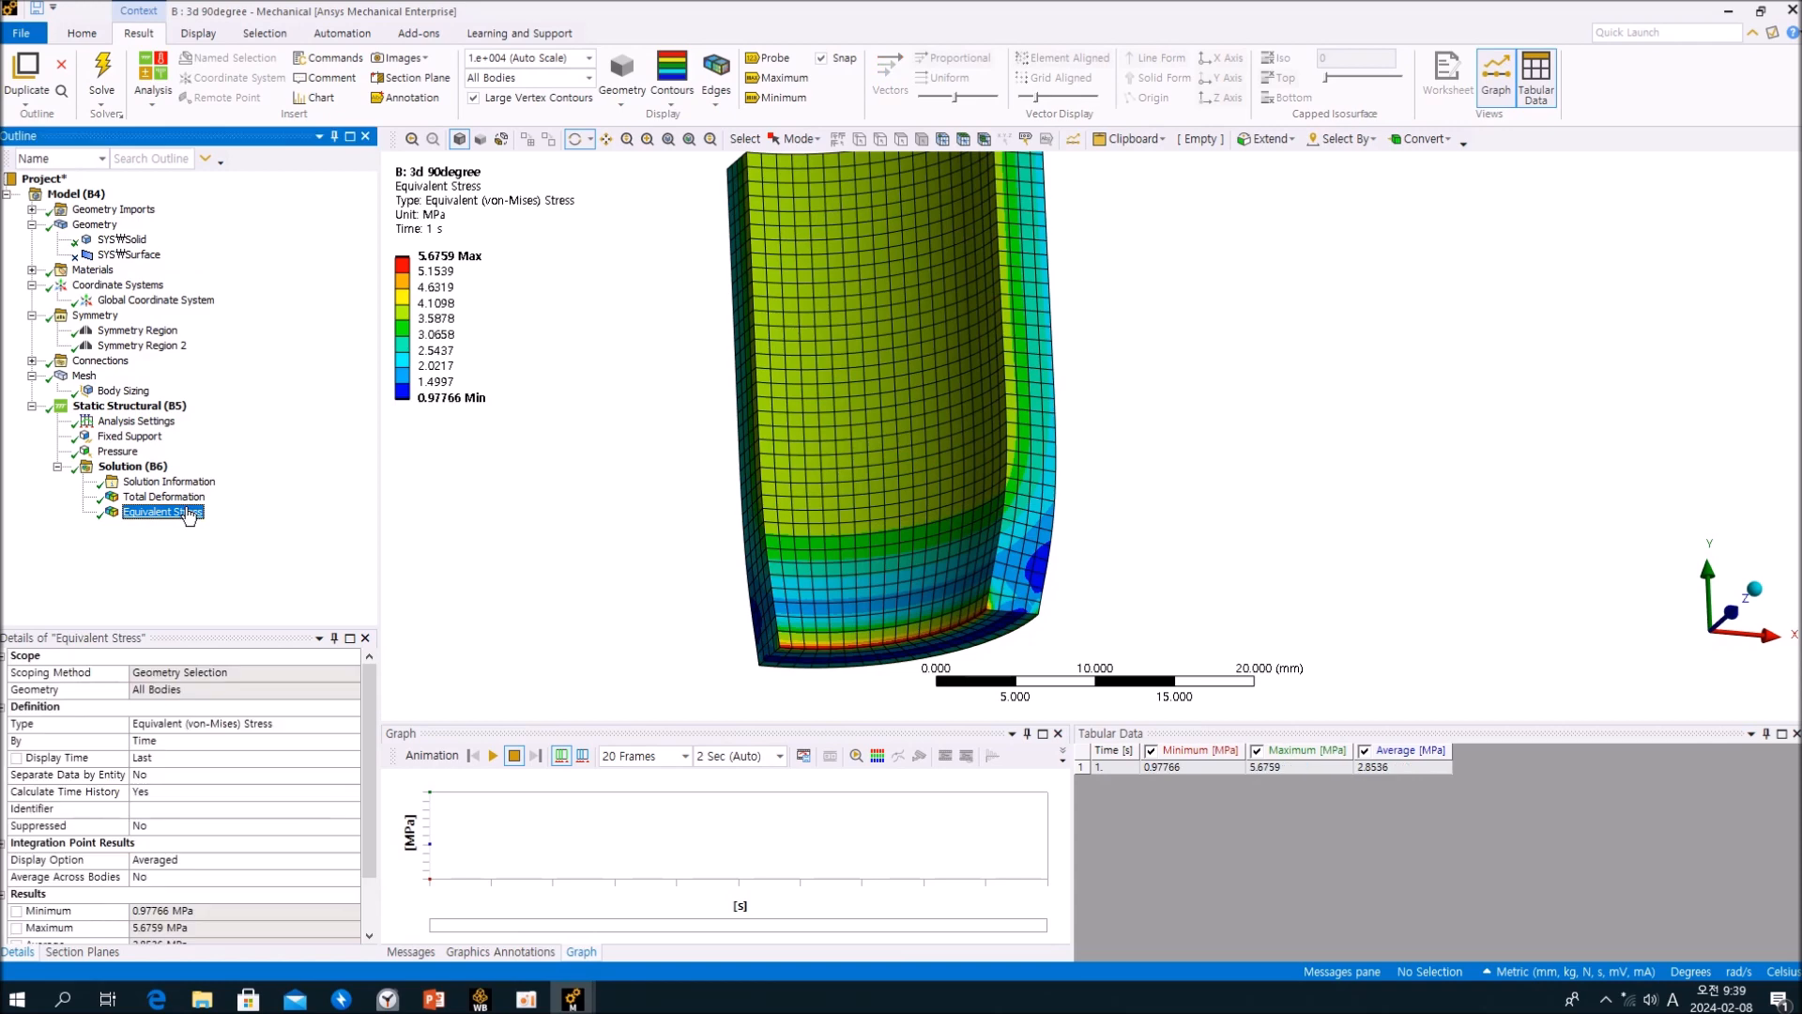
left_click(572, 1000)
left_click(413, 926)
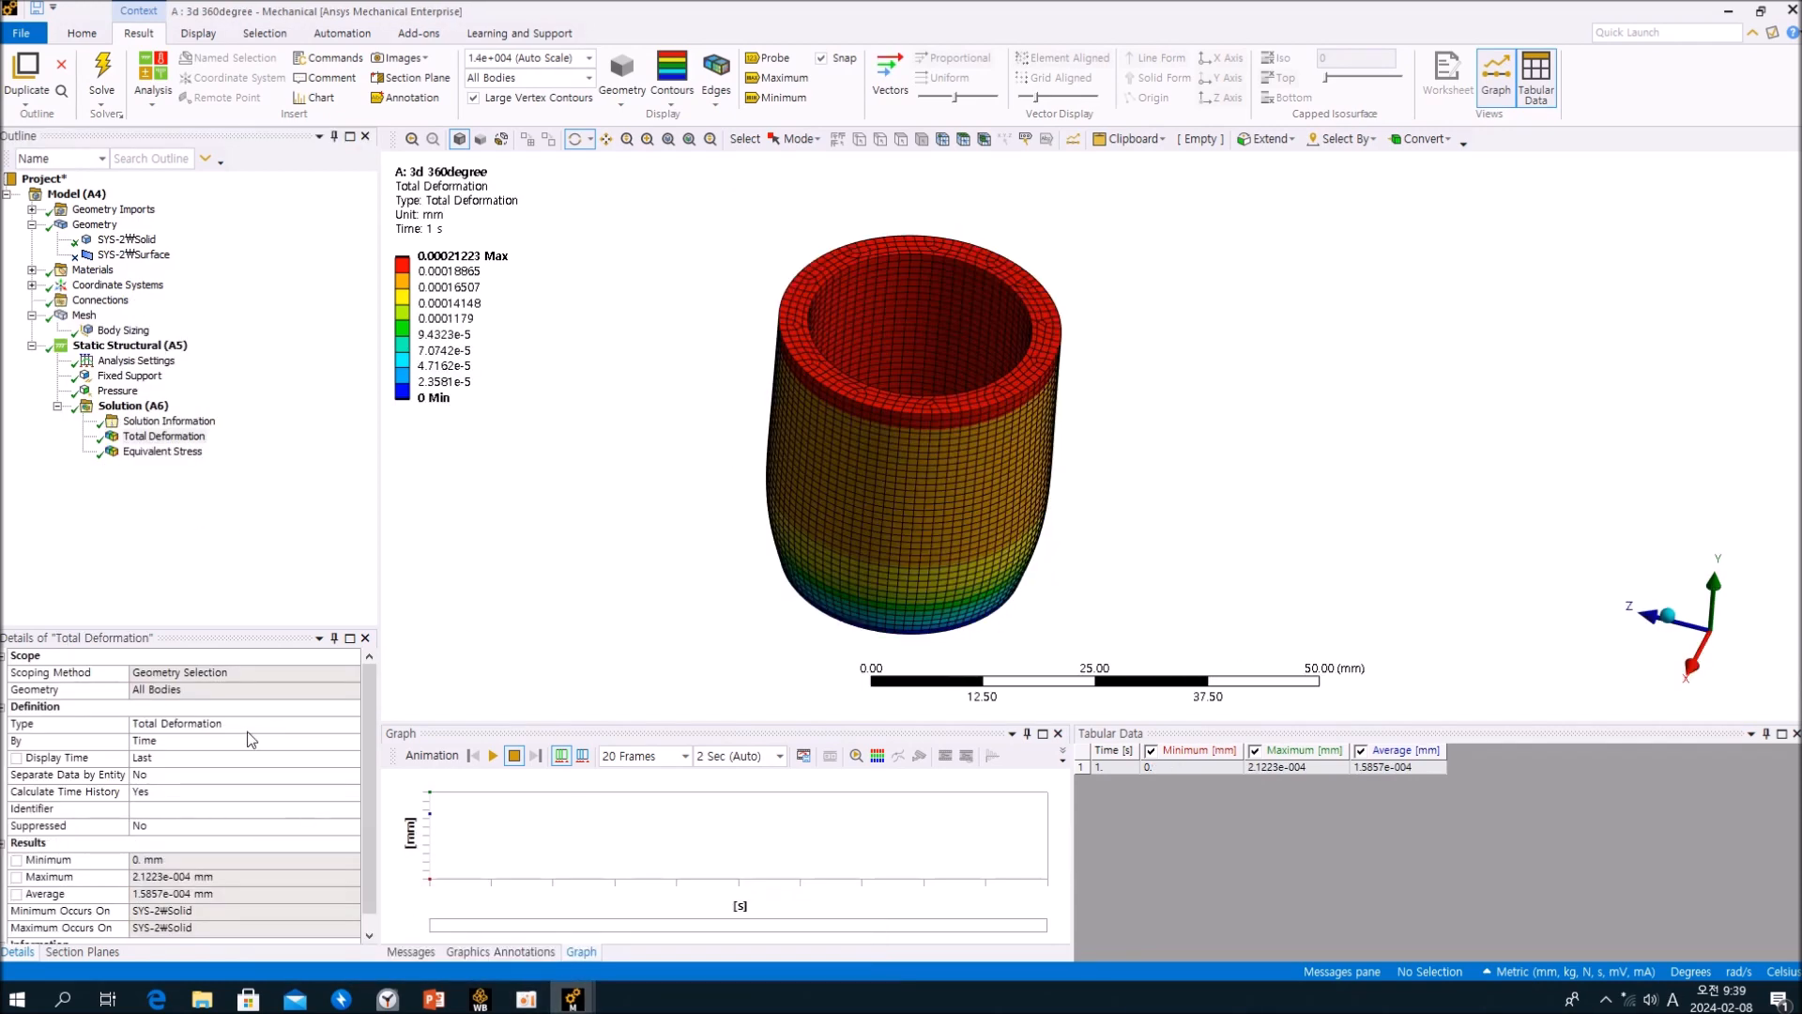
left_click(162, 452)
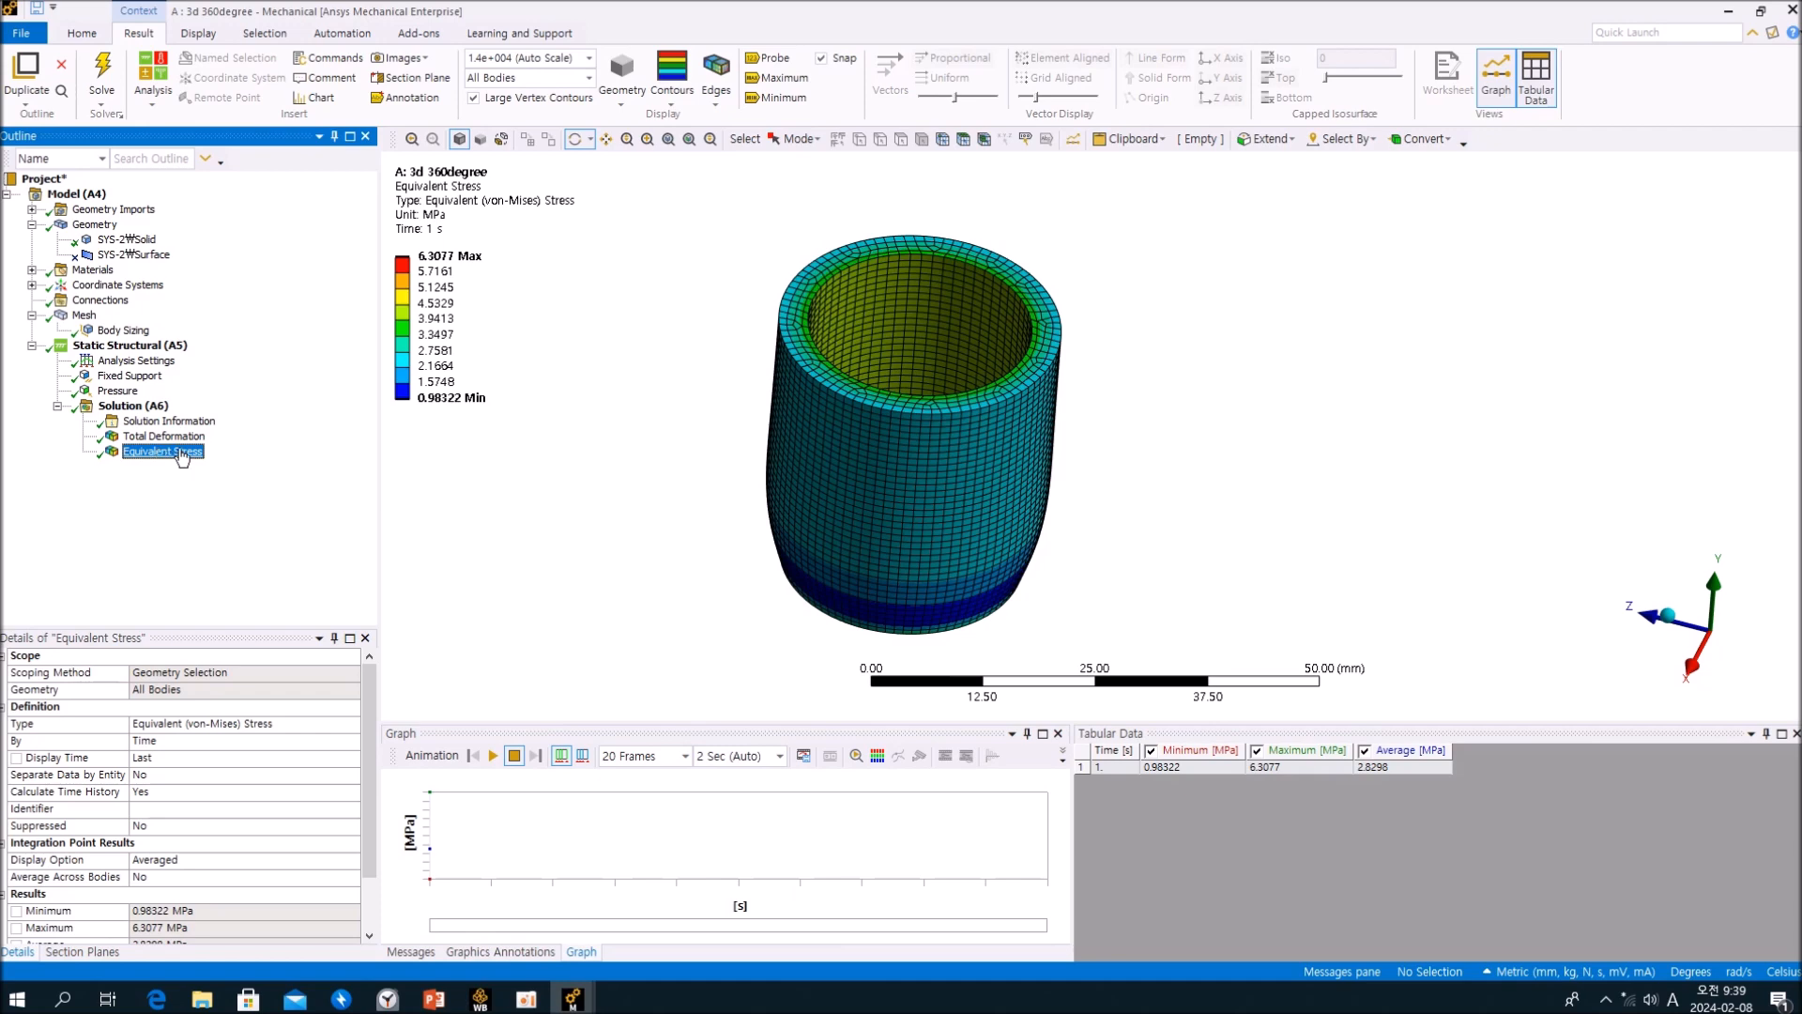
Inspect the equivalent stress contours of the 360-degree, 90-degree and 2d models from several angles, ending on the 90-degree model.
left_click_drag(865, 553, 902, 492)
scroll(902, 492, "down", 3)
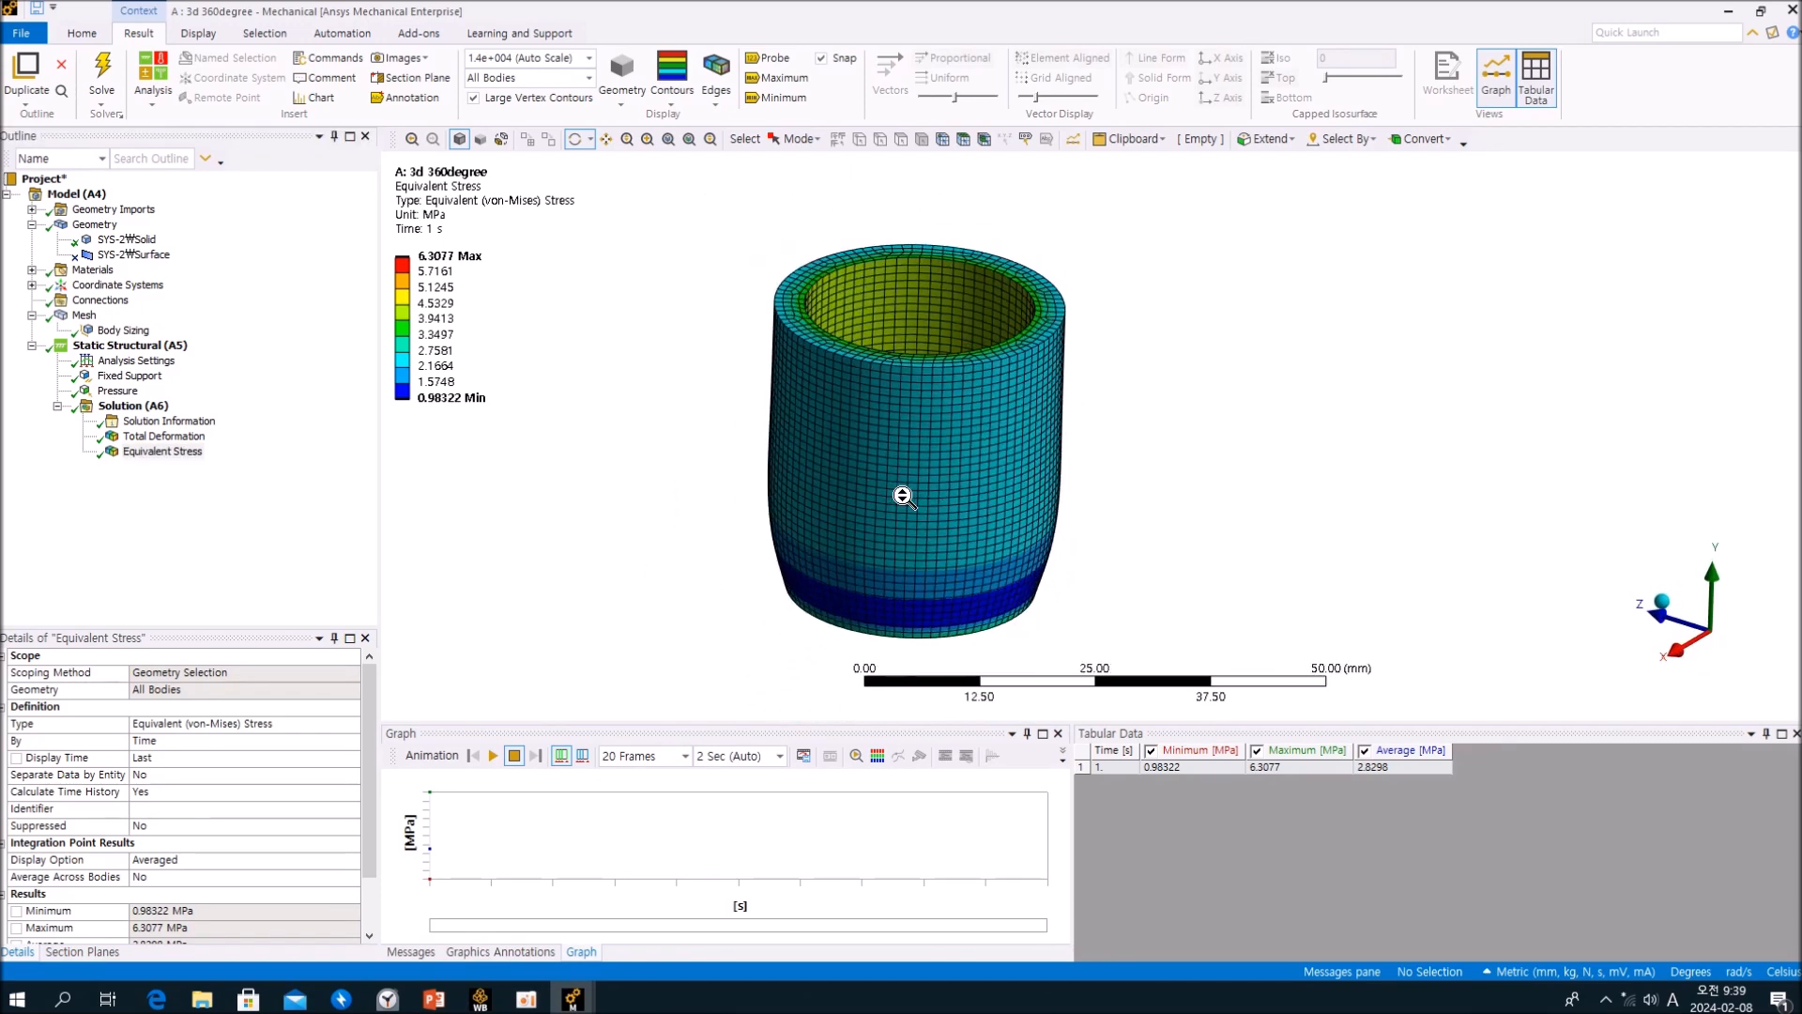
left_click(219, 560)
left_click(573, 1001)
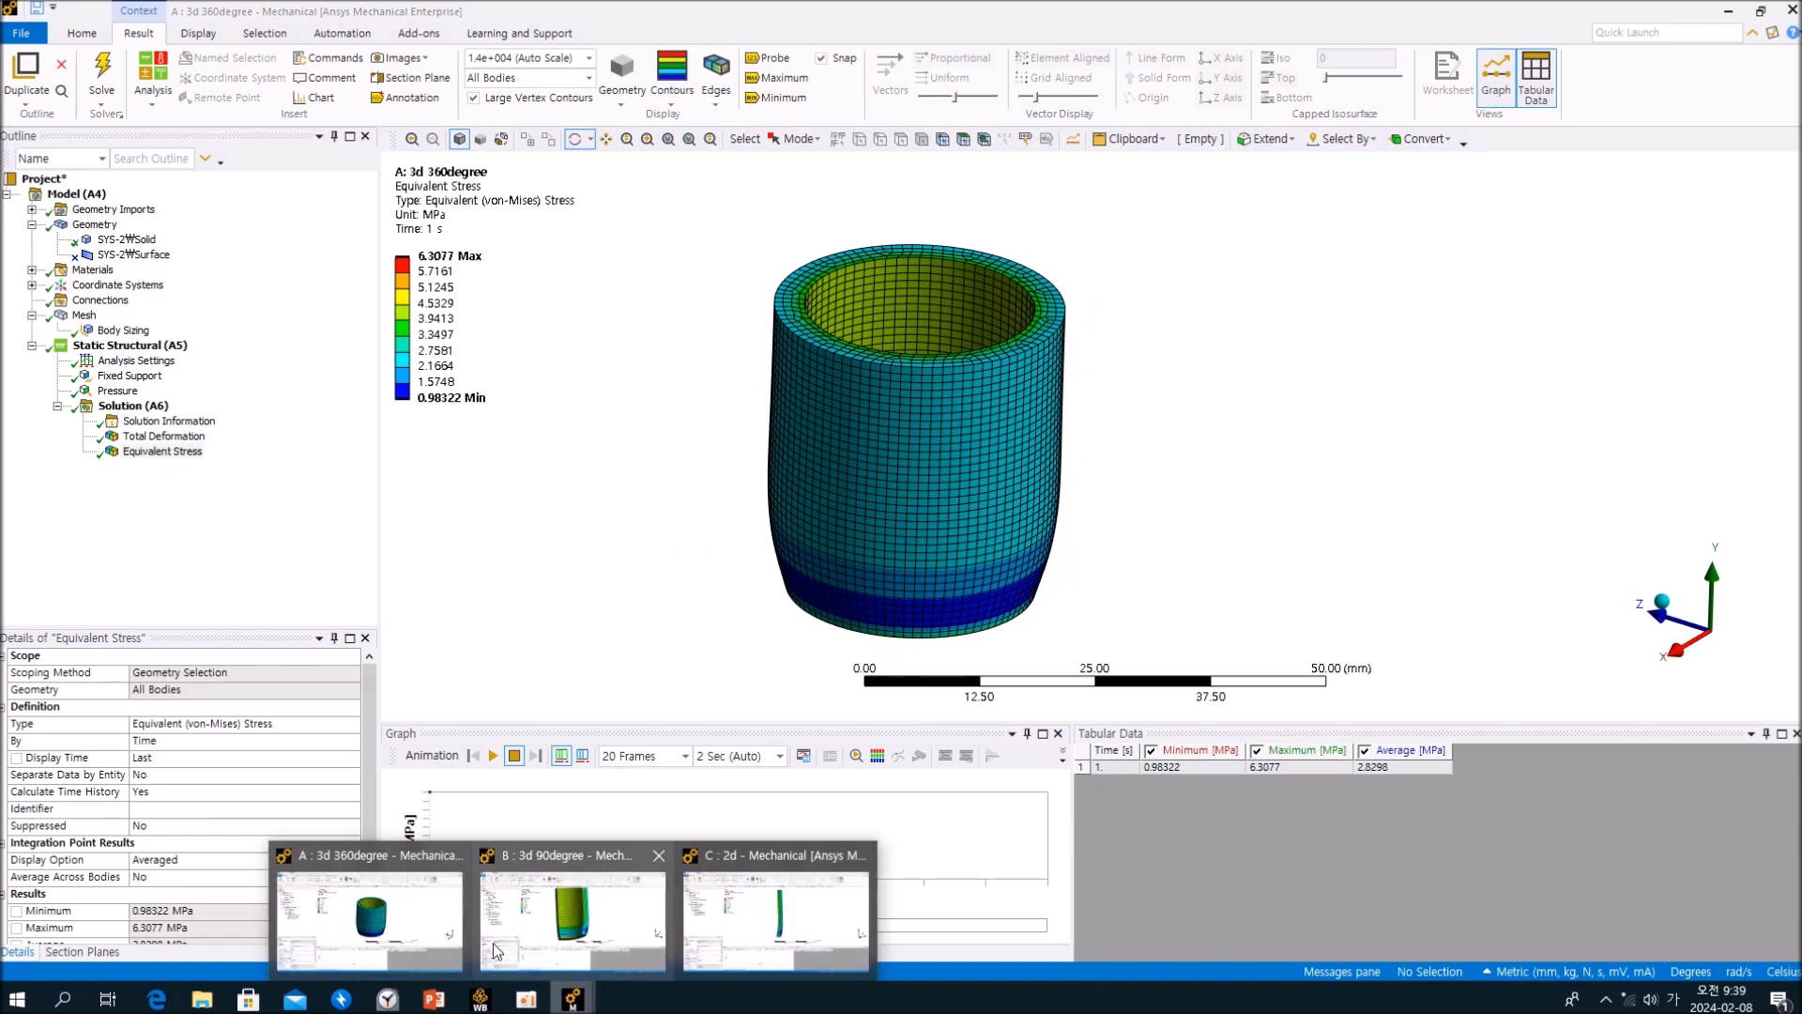
left_click(394, 917)
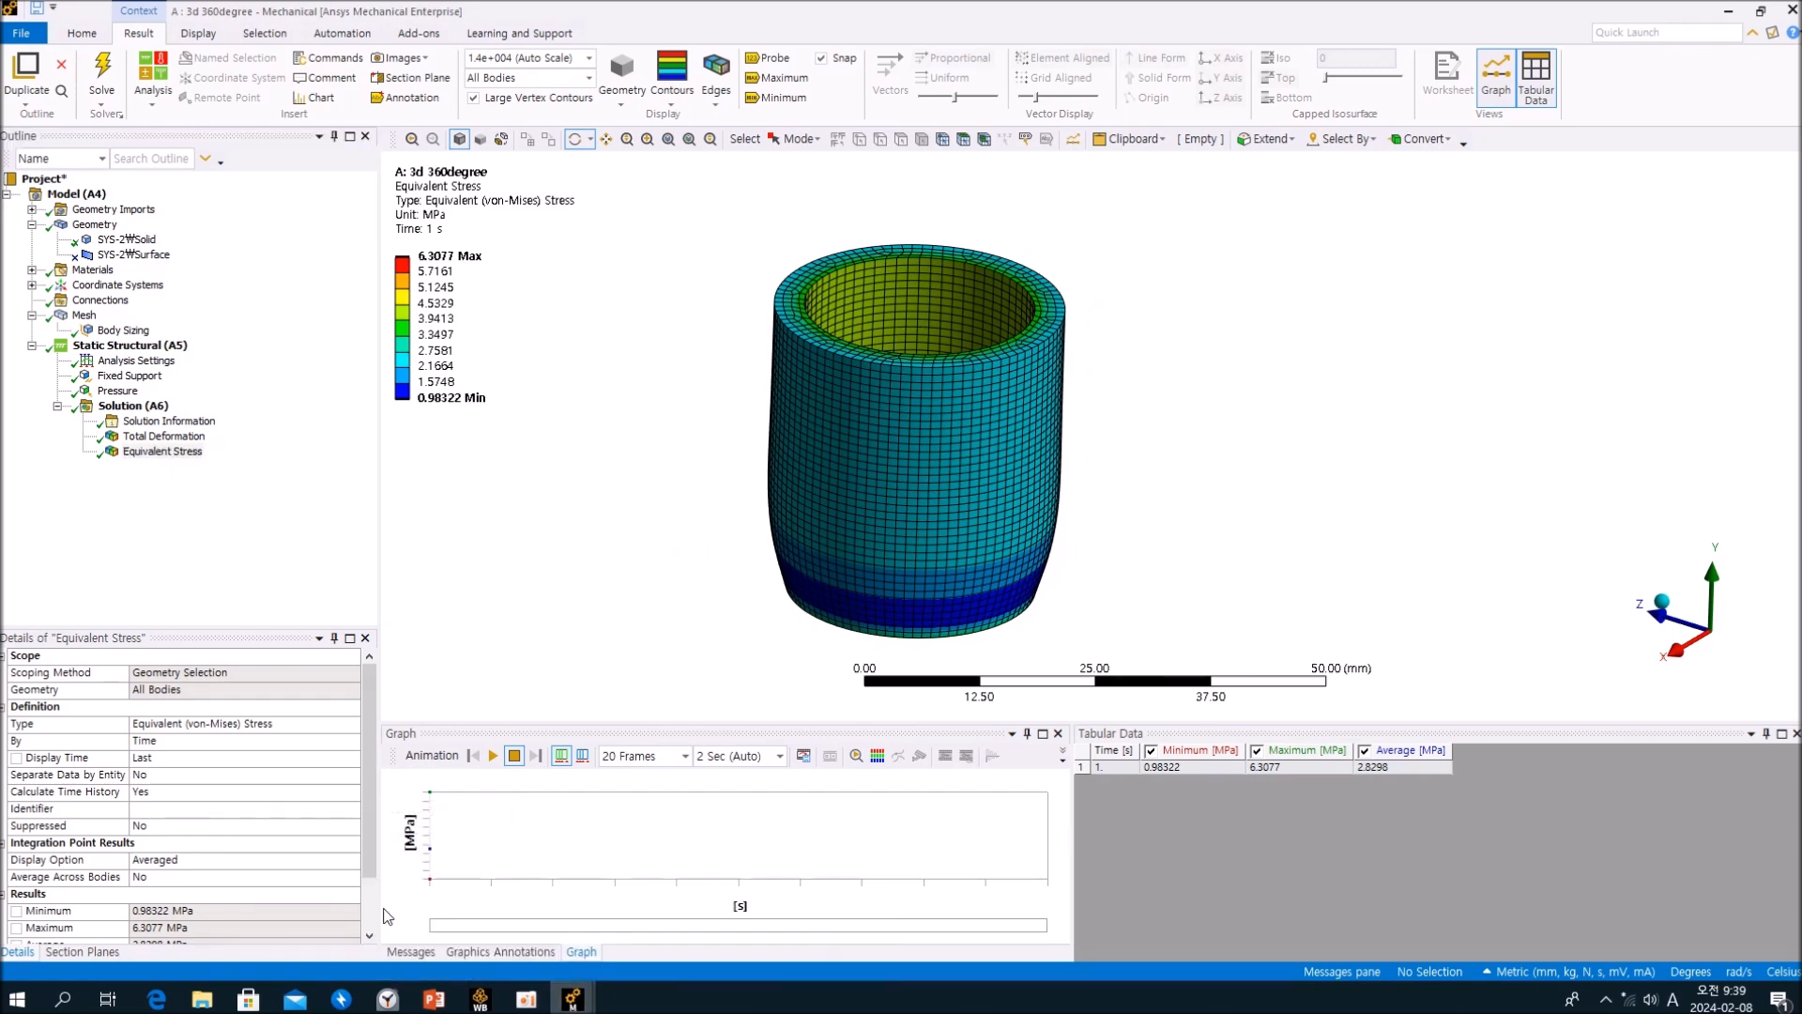
left_click(577, 942)
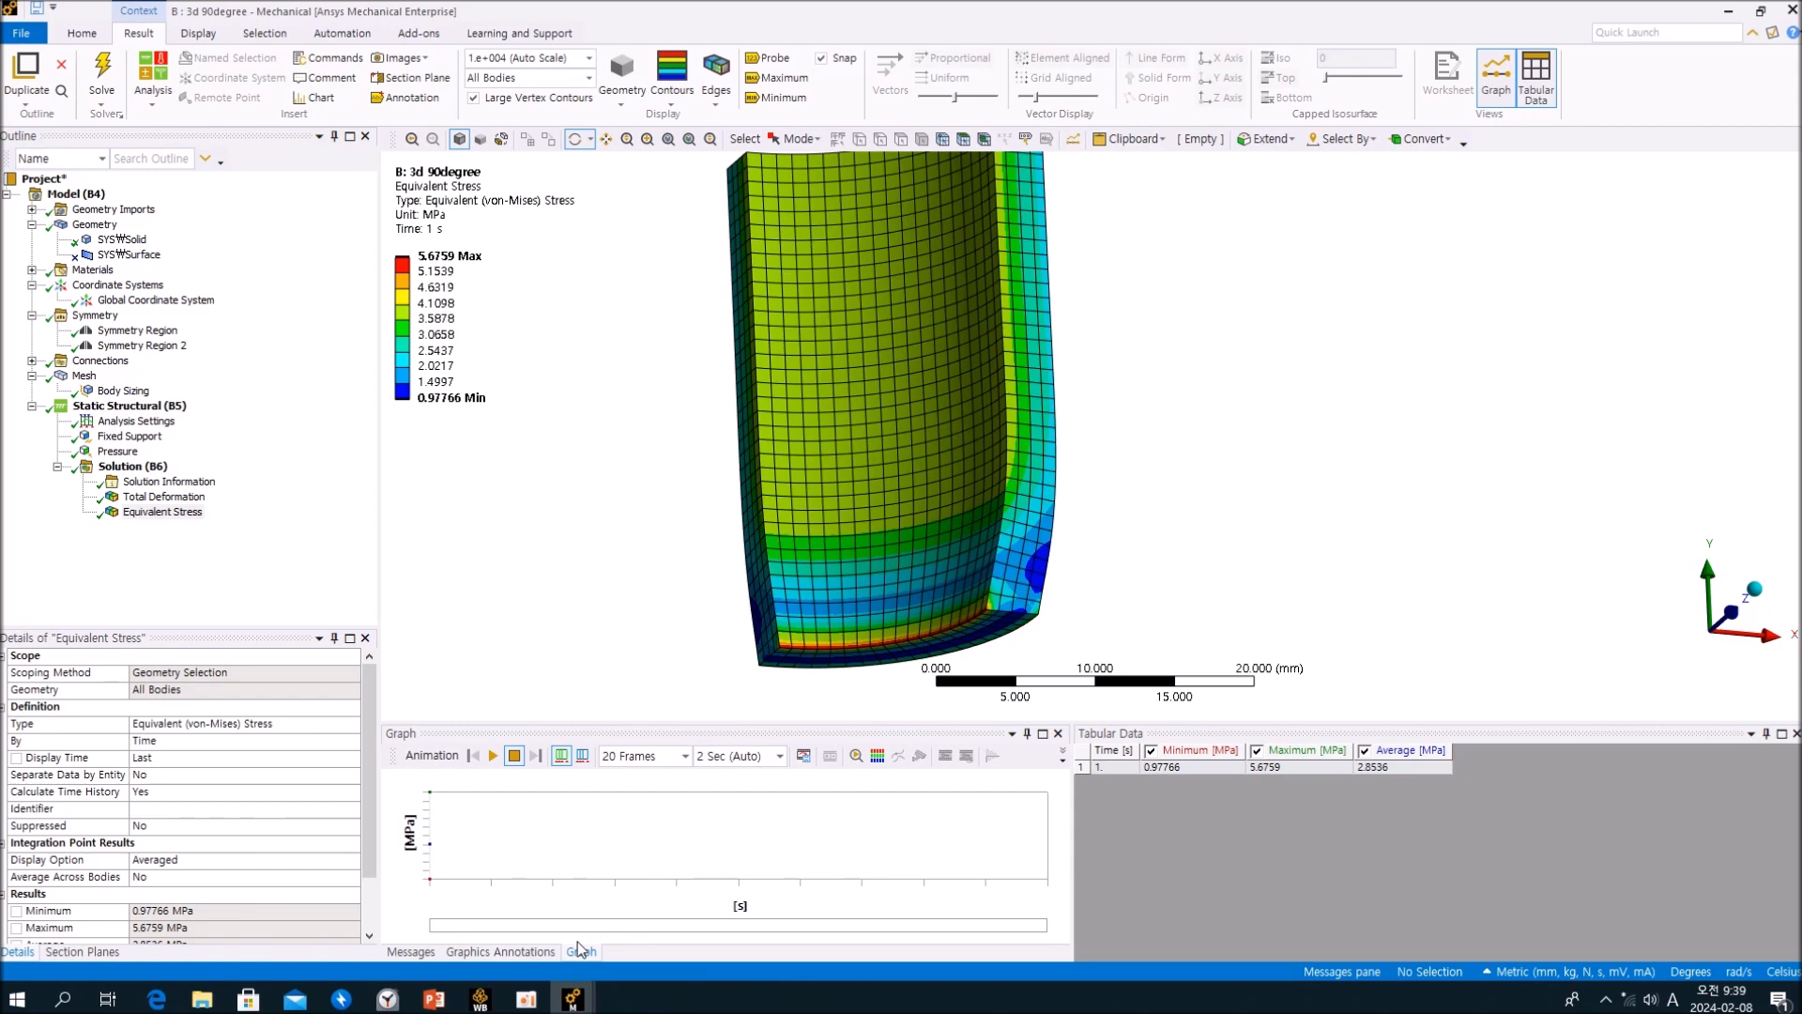
left_click_drag(904, 403, 904, 492)
scroll(901, 491, "down", 5)
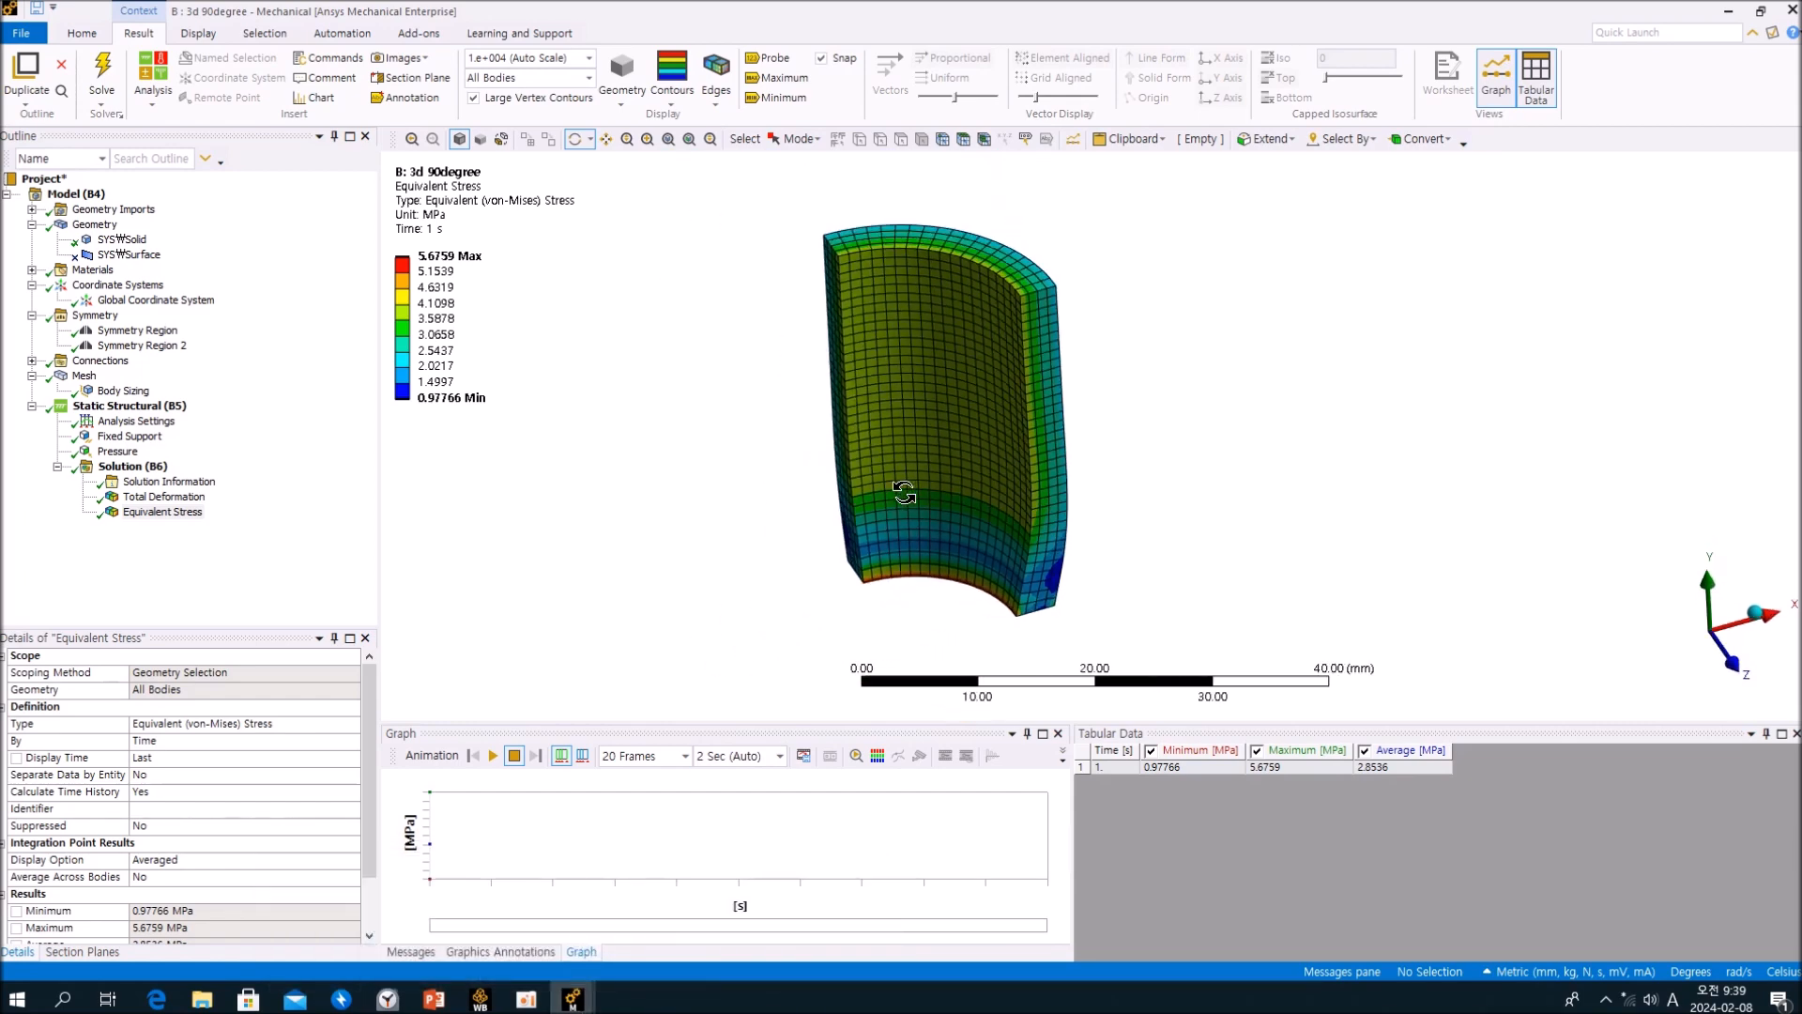
mouse_move(573, 999)
left_click(723, 908)
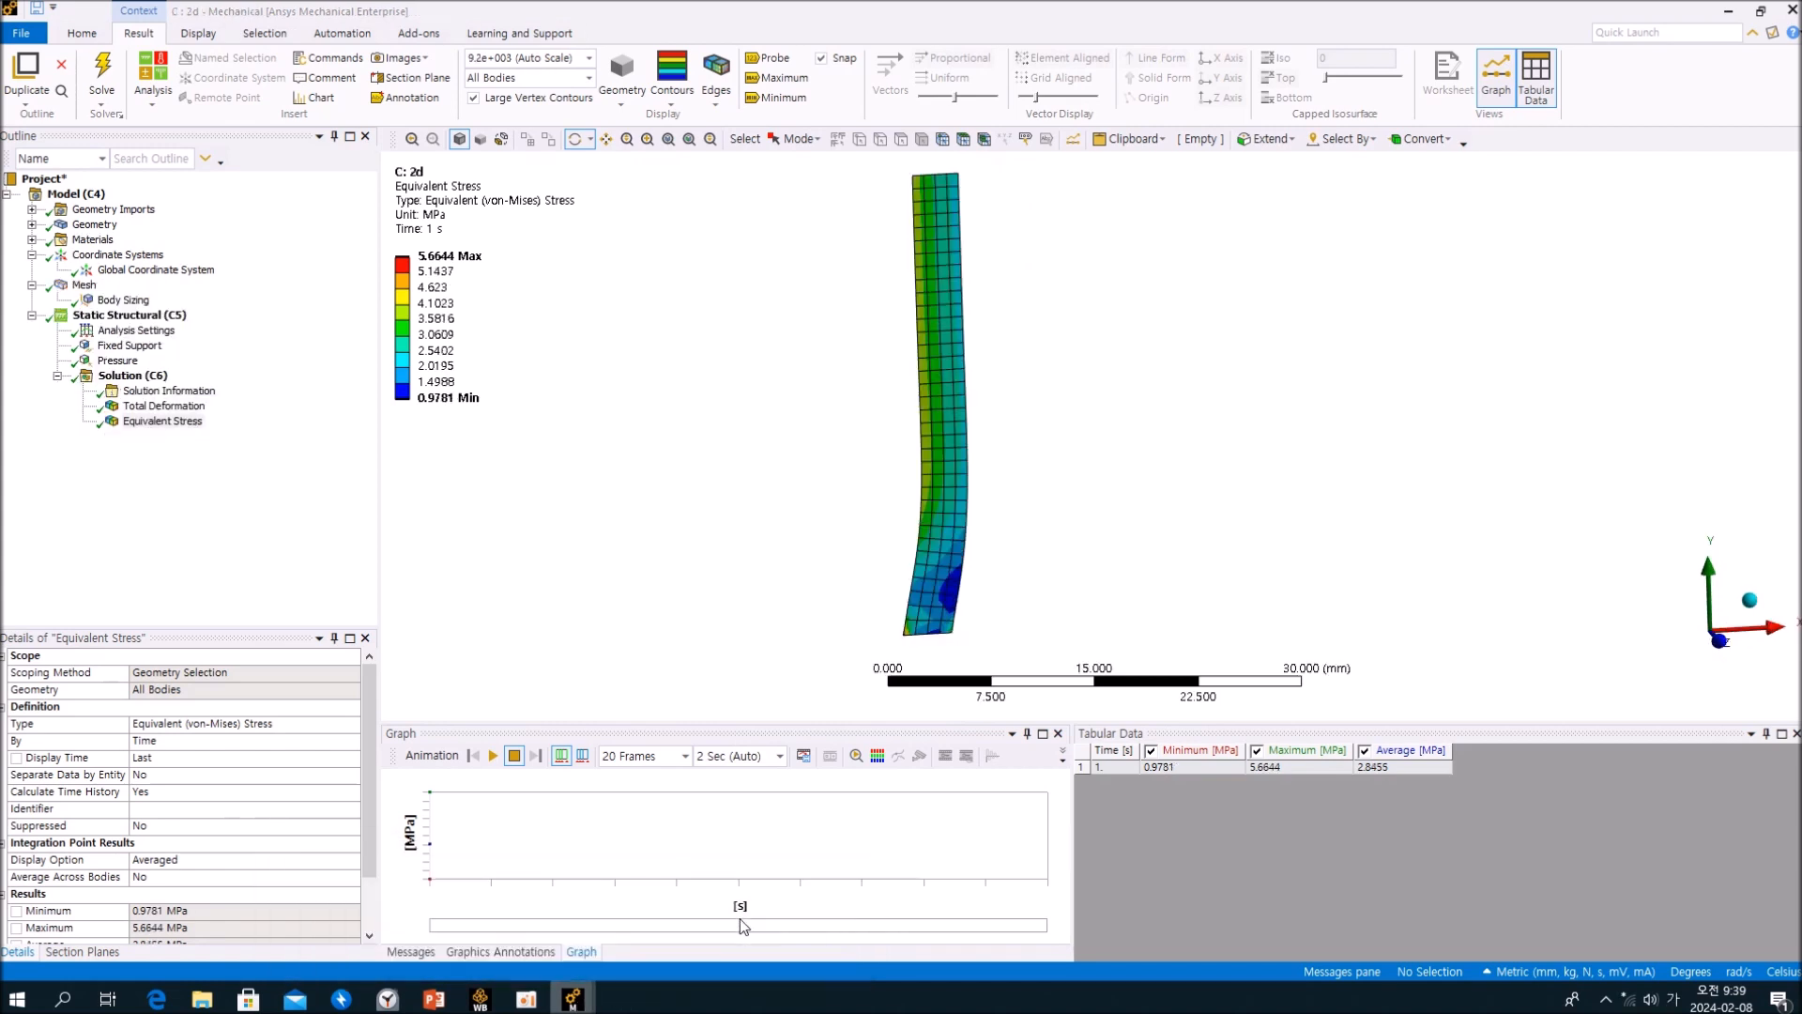
left_click_drag(918, 398, 858, 430)
middle_click_drag(858, 430, 852, 437, "ctrl")
scroll(852, 433, "up", 4)
scroll(852, 434, "down", 5)
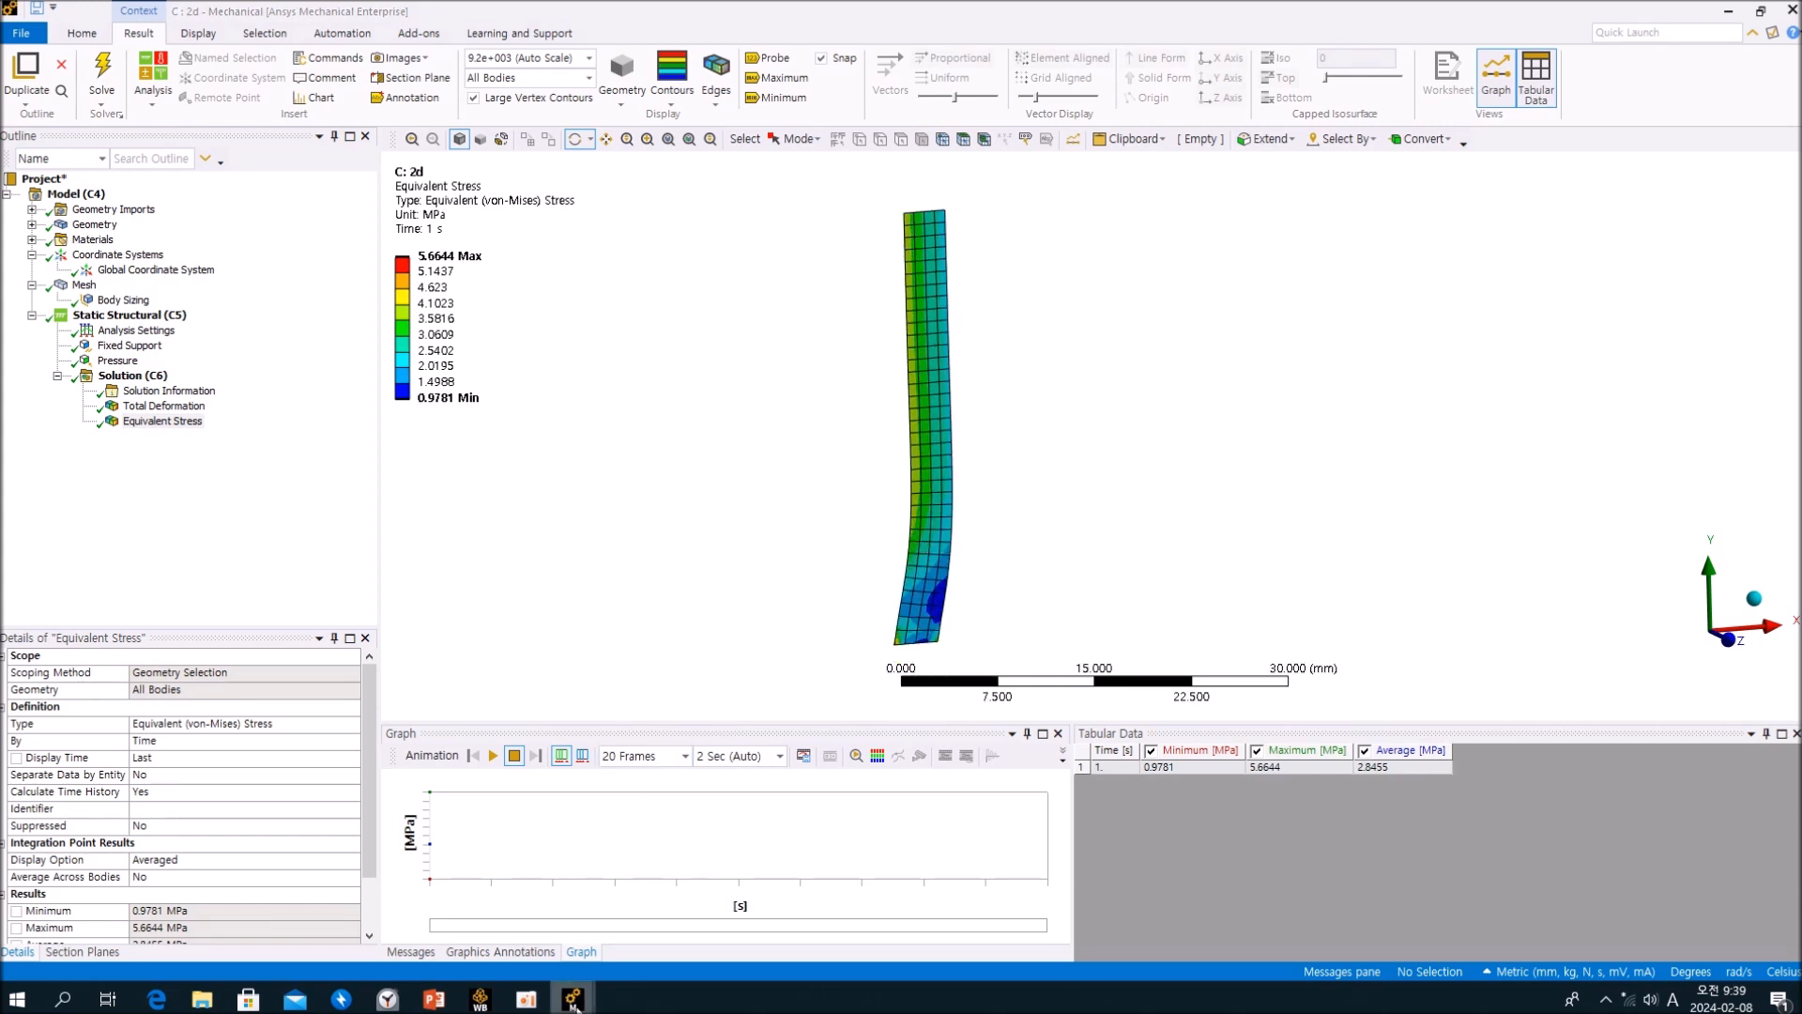
mouse_move(575, 1006)
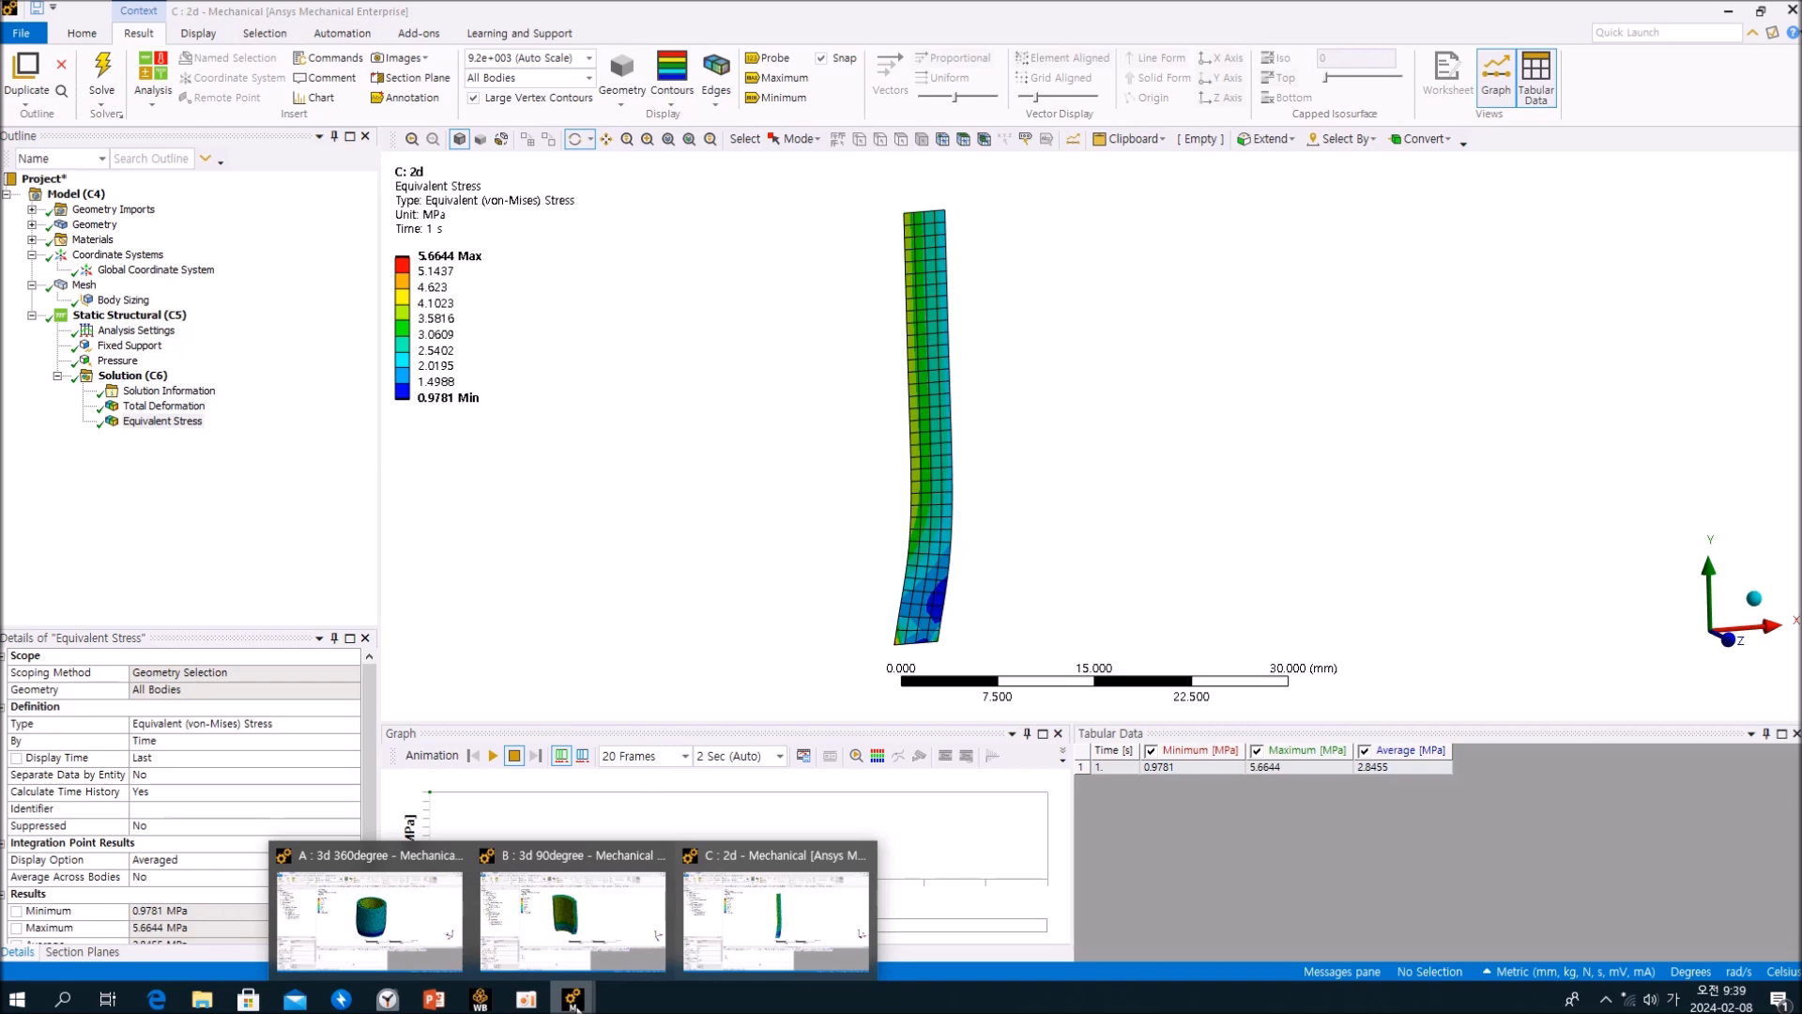
left_click(580, 915)
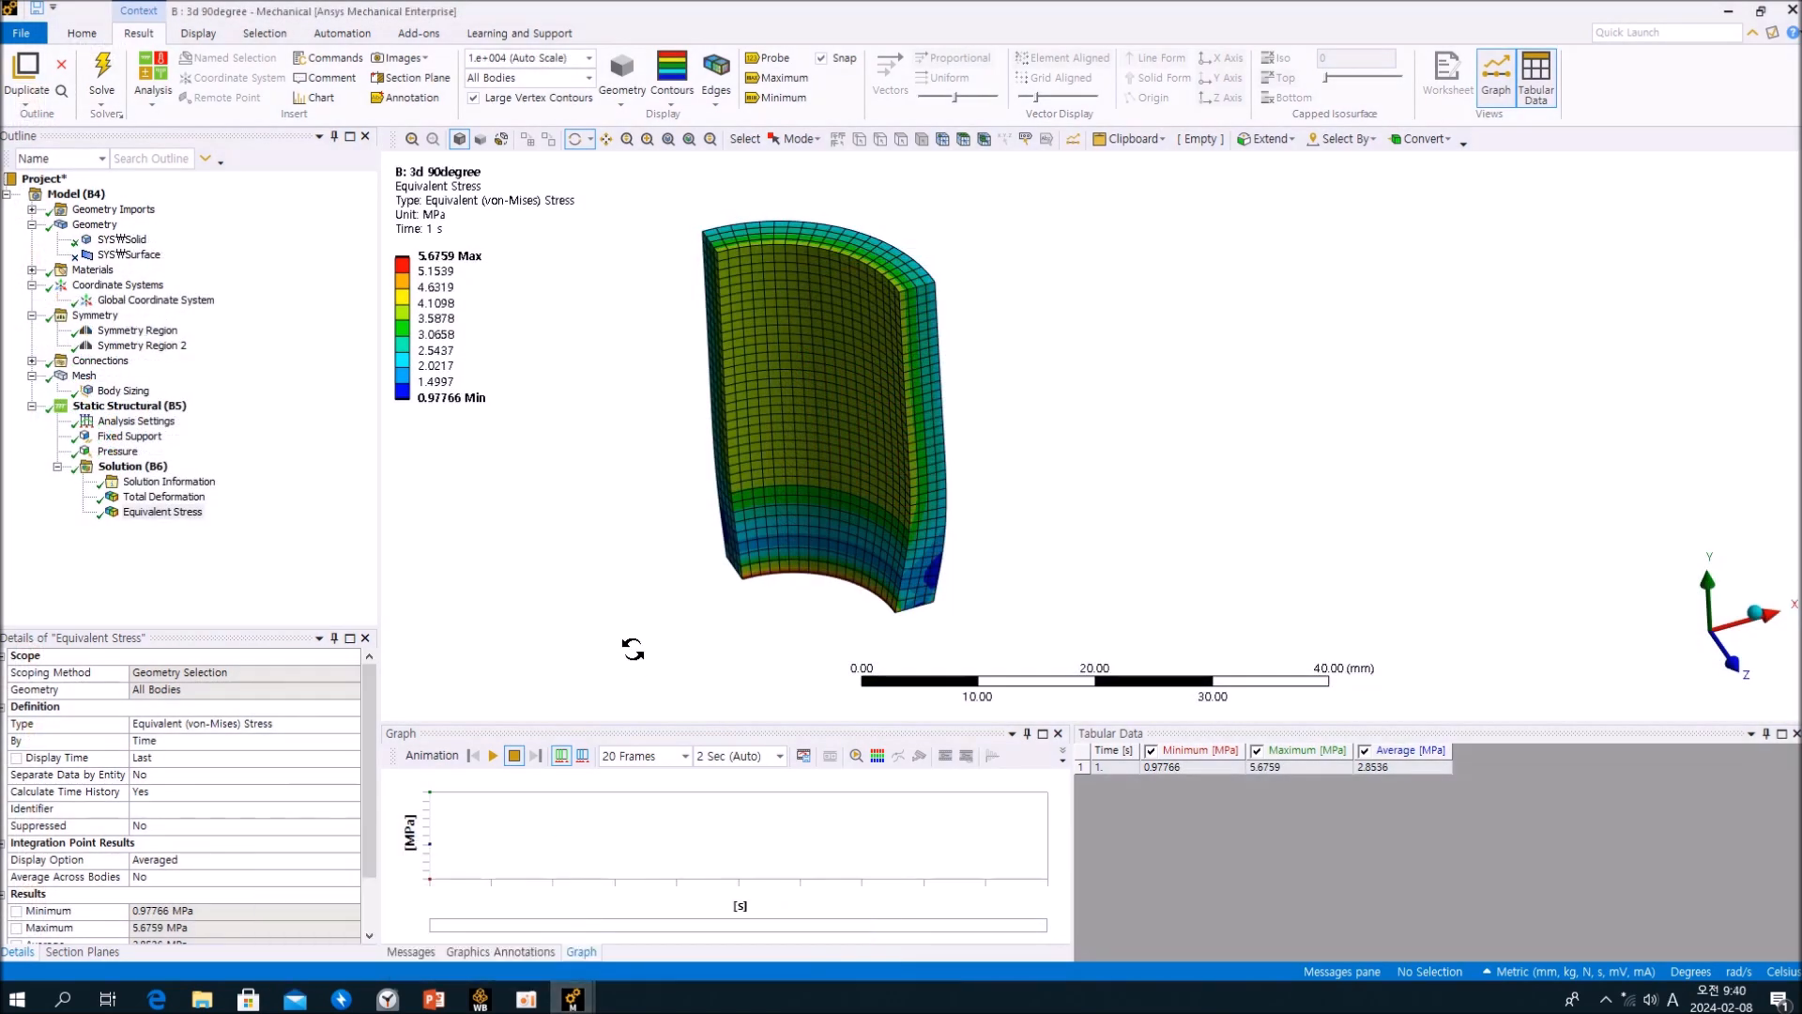
left_click(282, 574)
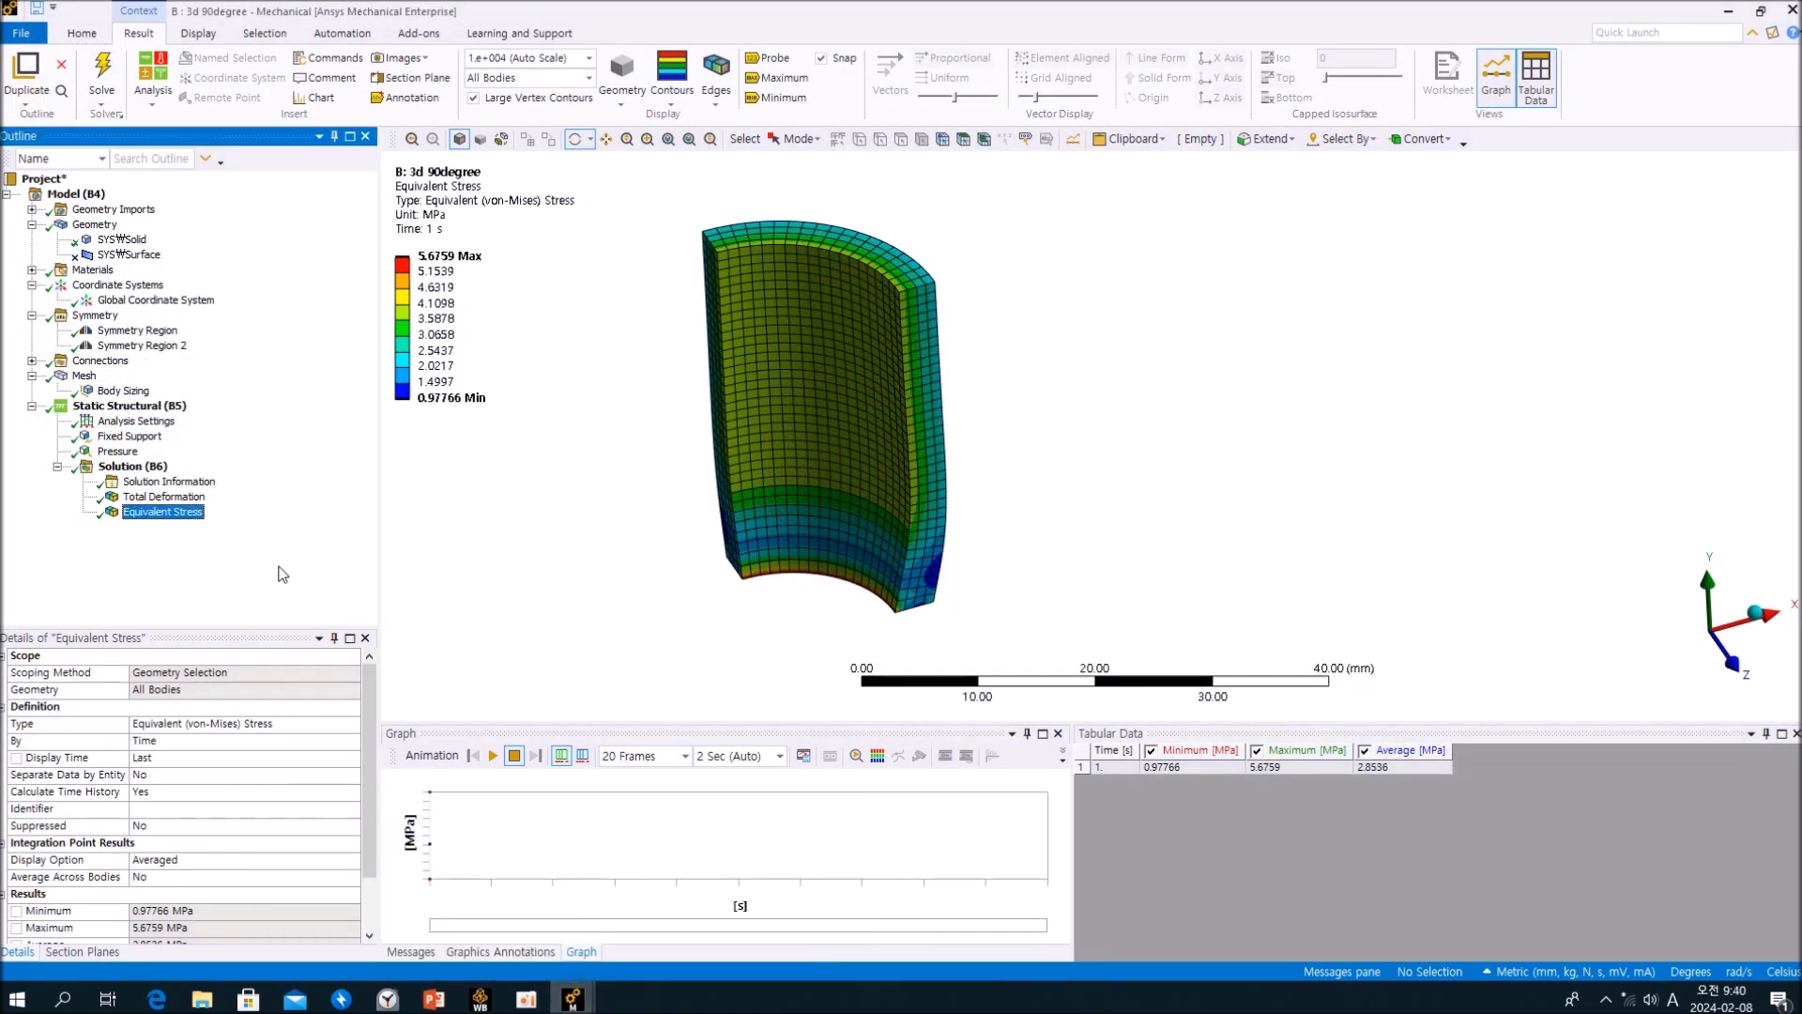
Set the 90-degree model's Graphical Expansion 1 to 2 repeats, Half method and ΔX 0.0000001 mm, and check the expanded mesh.
left_click(99, 315)
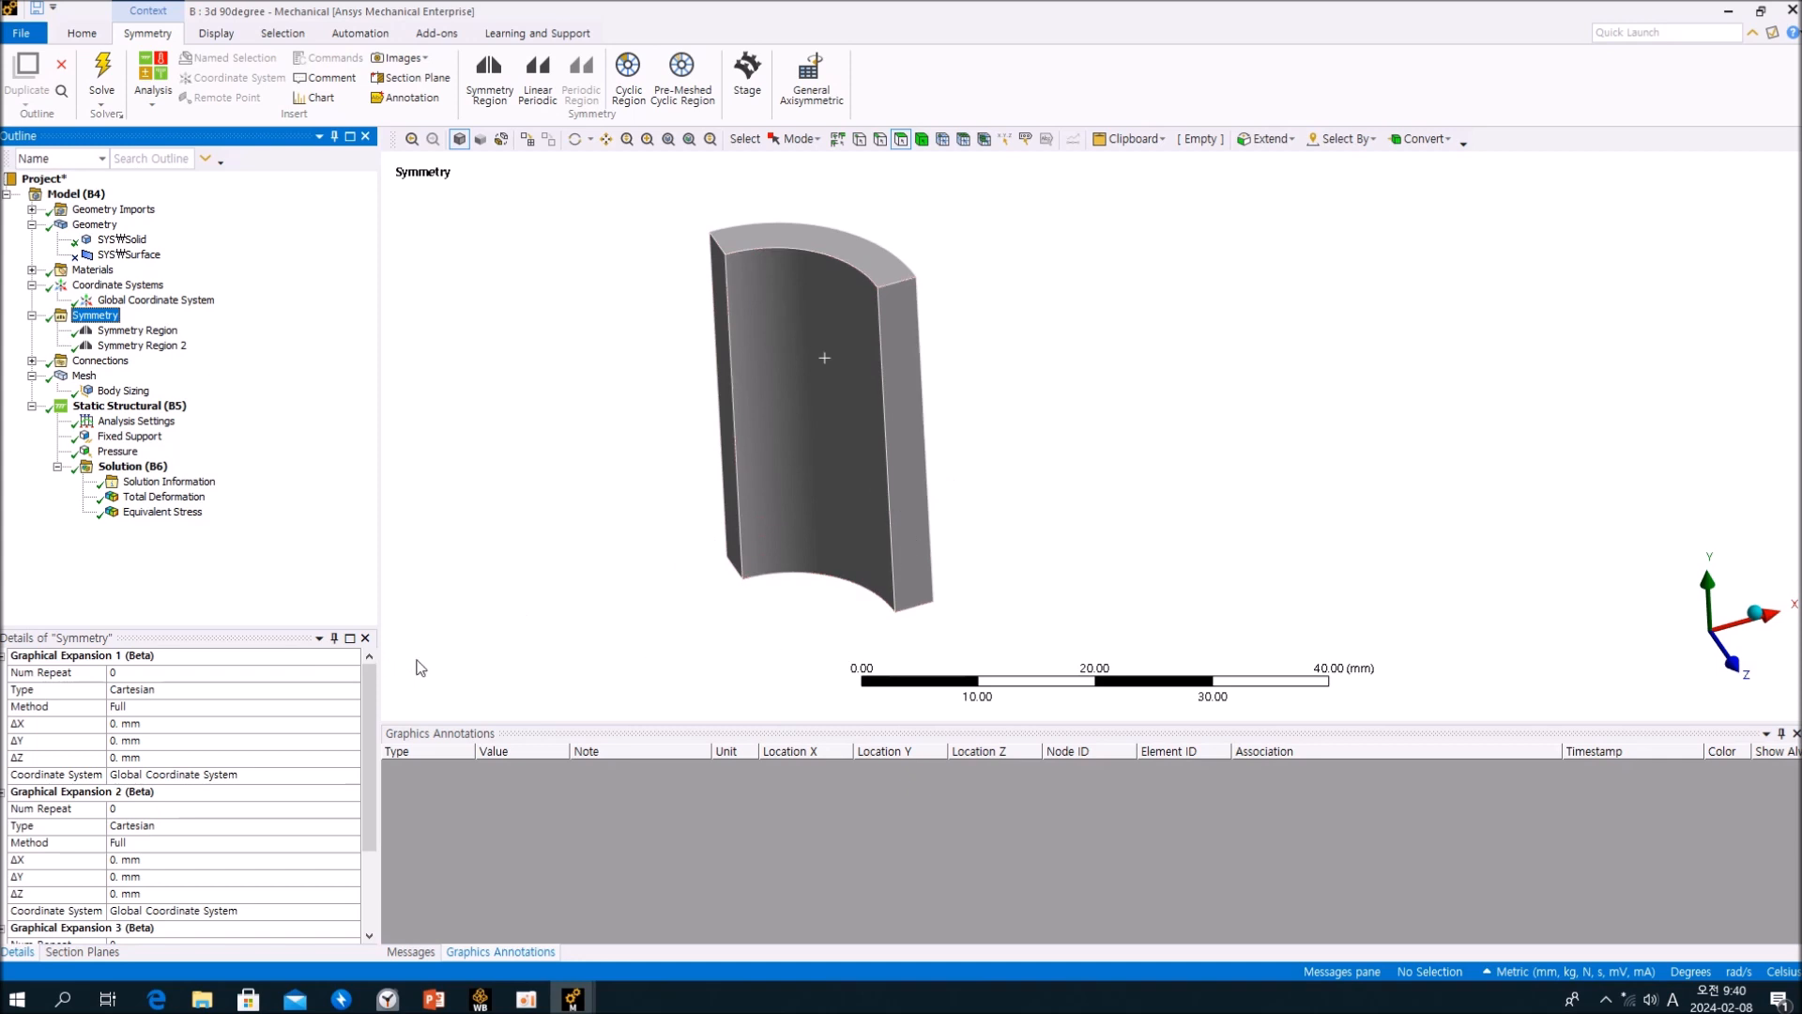
left_click(168, 674)
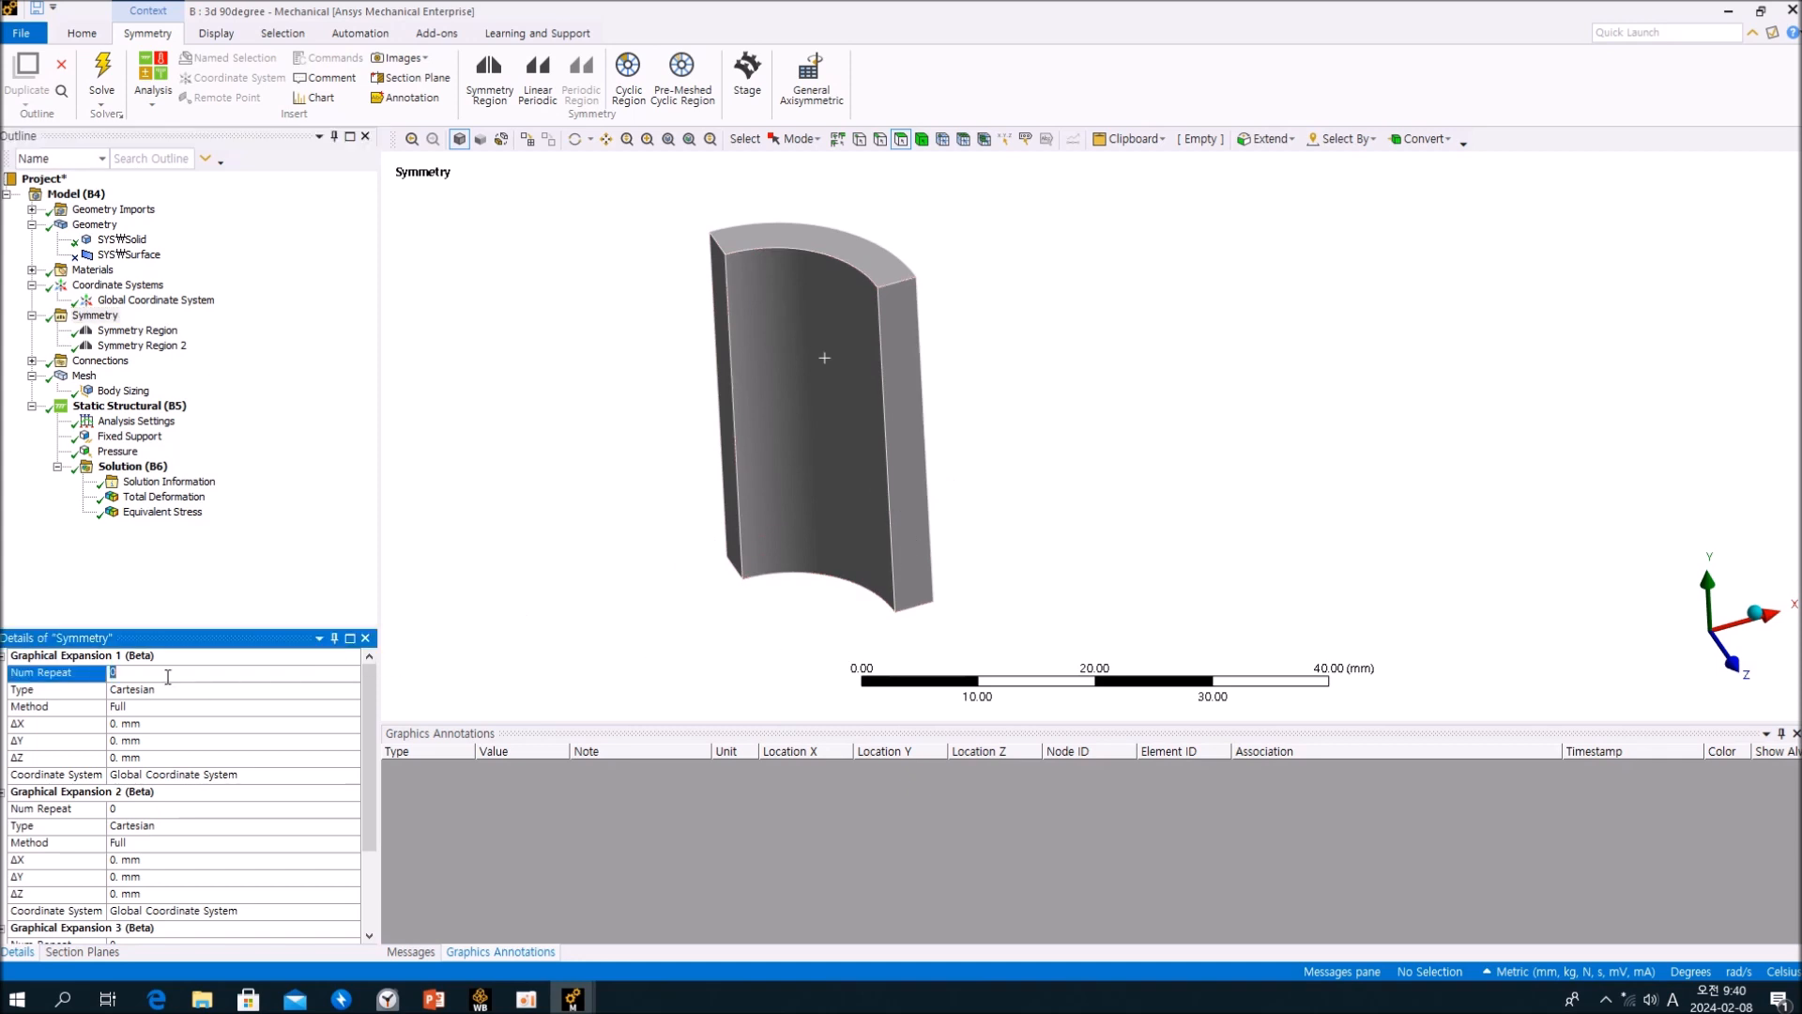
left_click(261, 605)
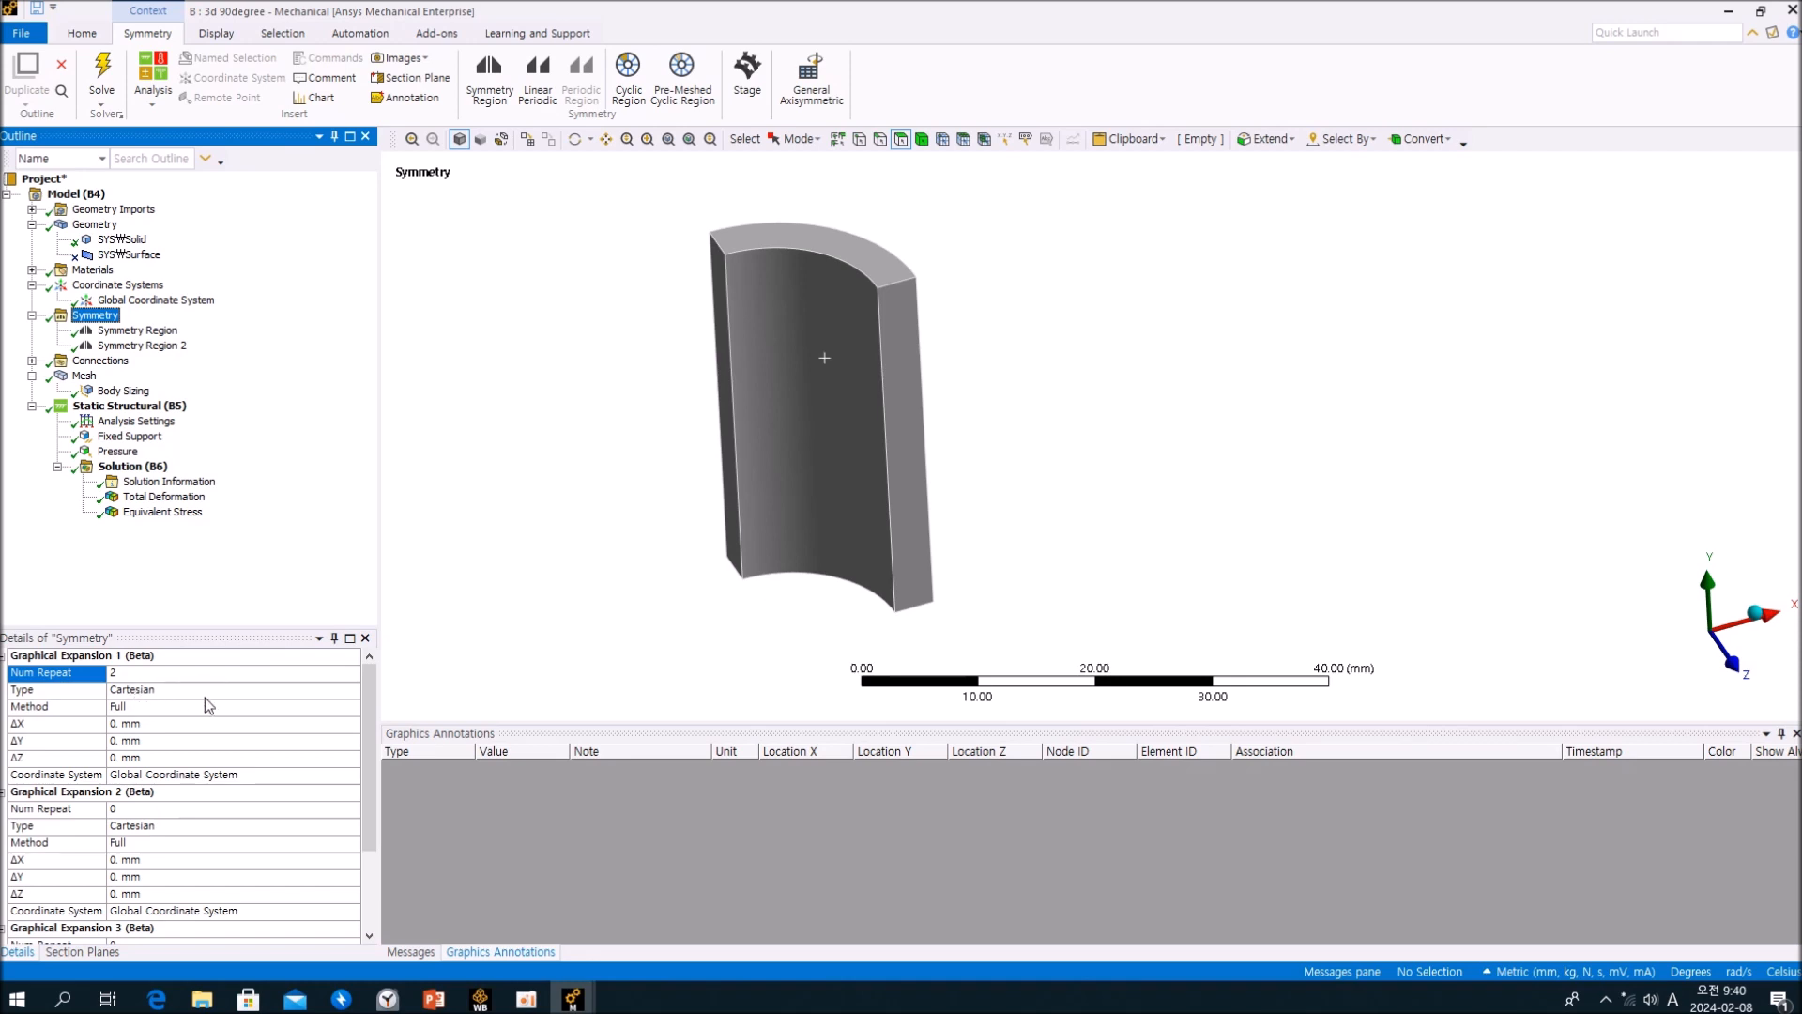
left_click(295, 705)
left_click(352, 711)
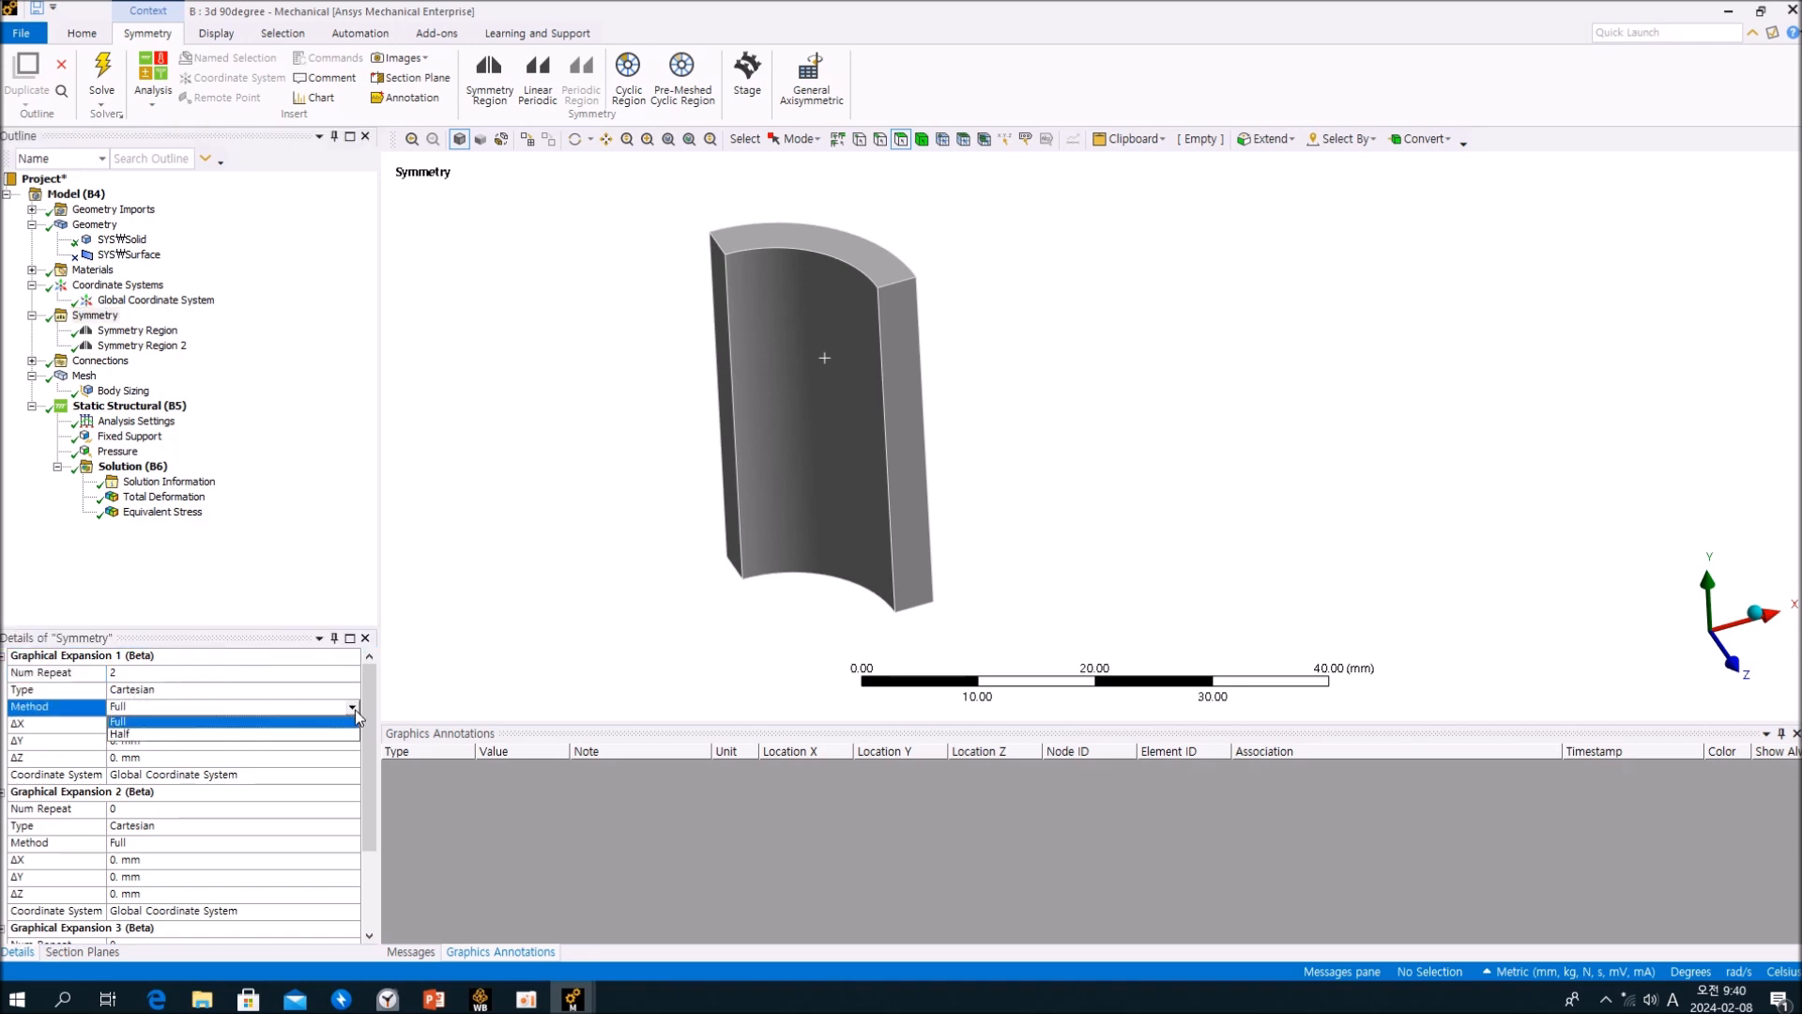
left_click(294, 737)
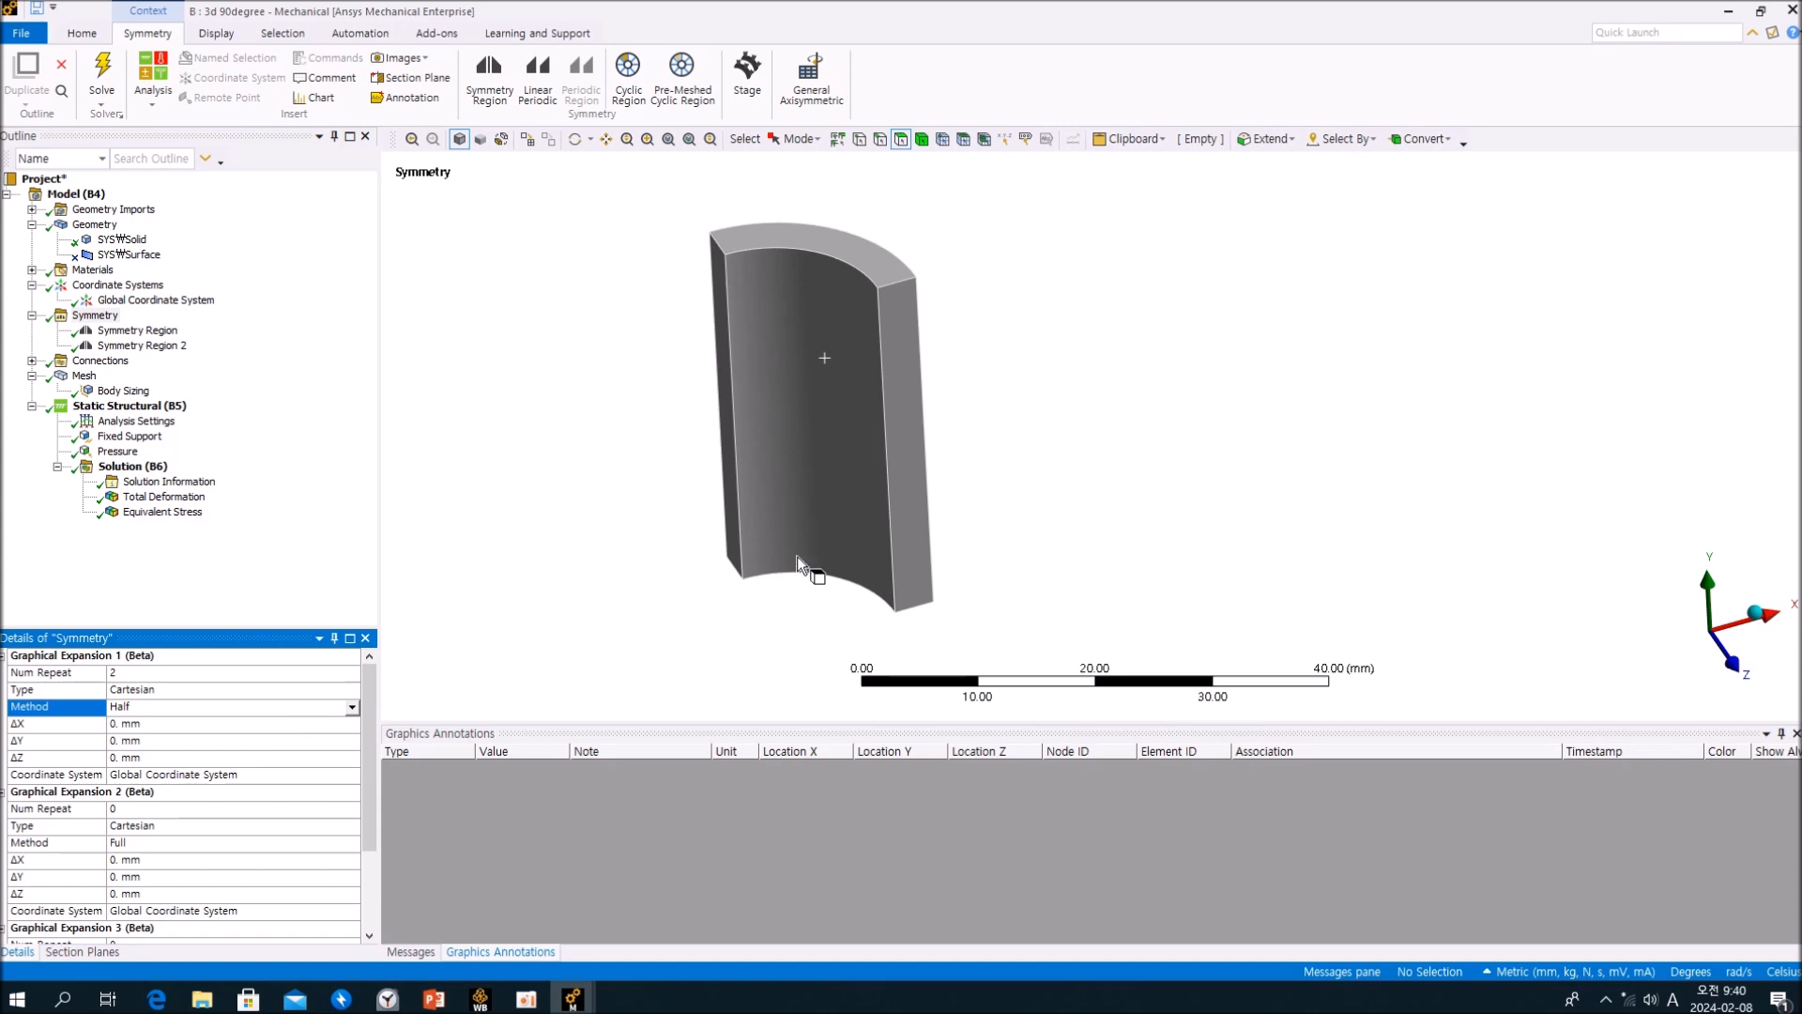
left_click(164, 724)
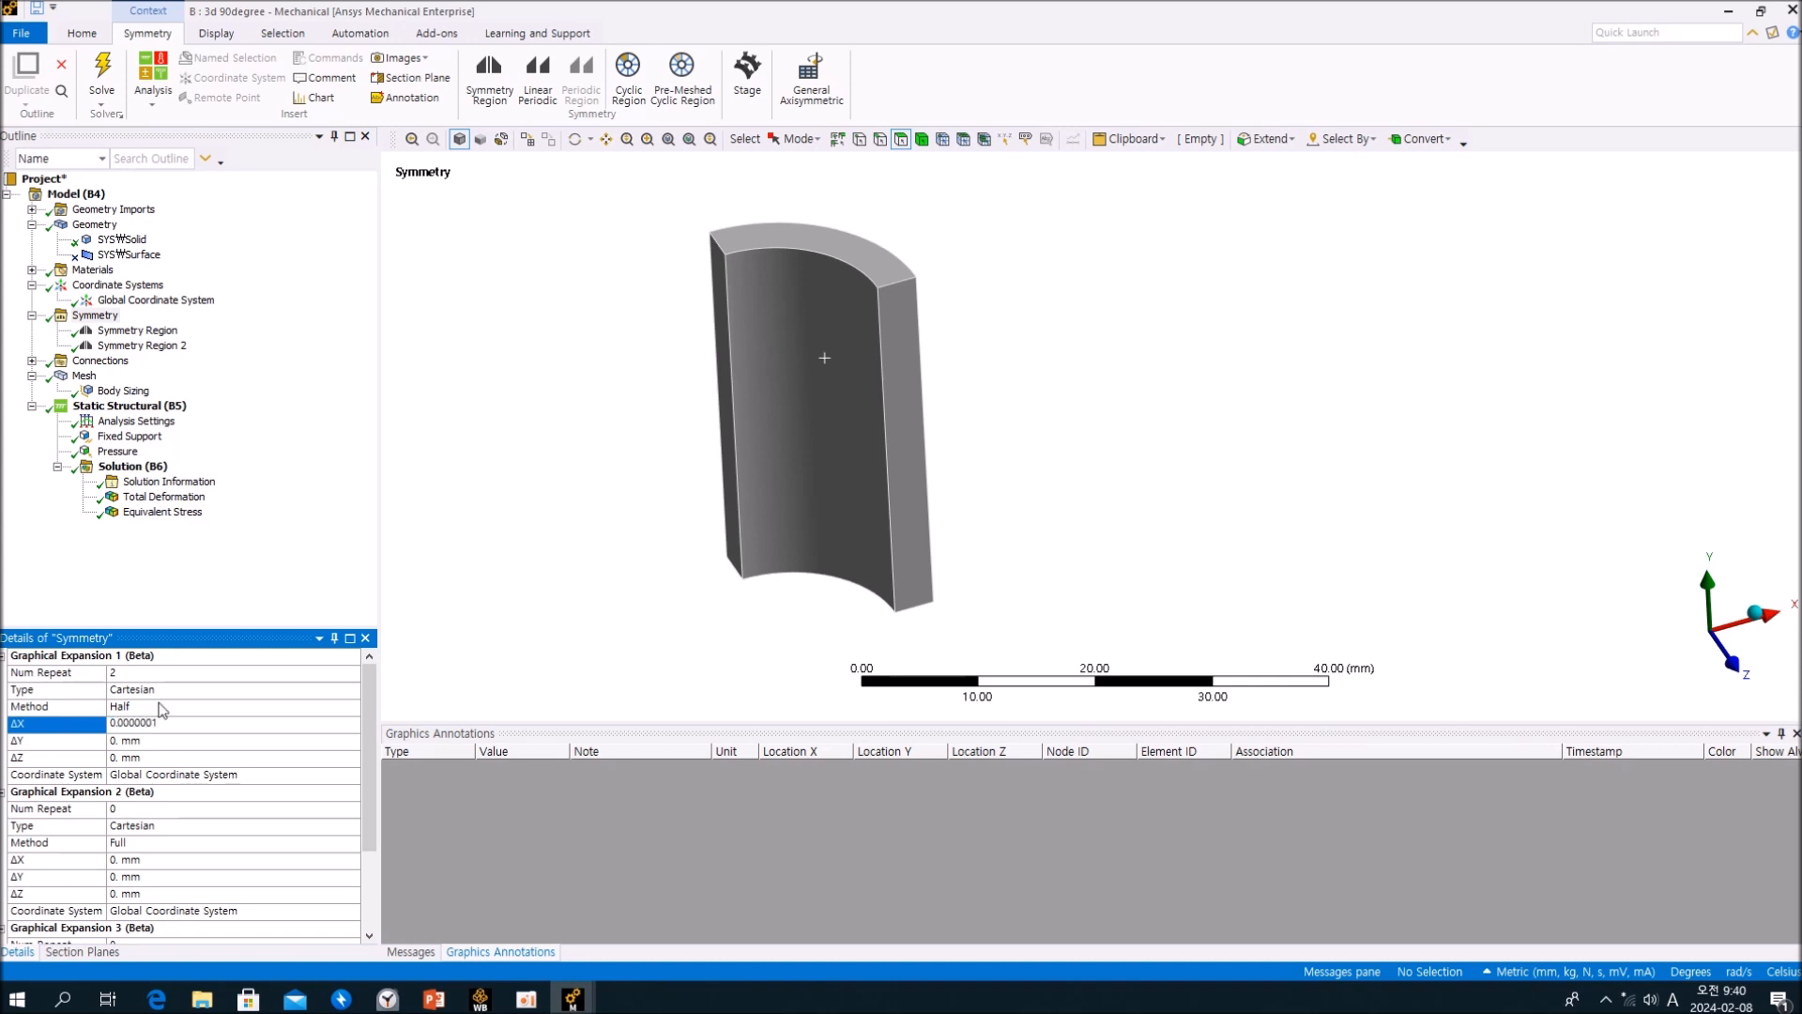
left_click(313, 583)
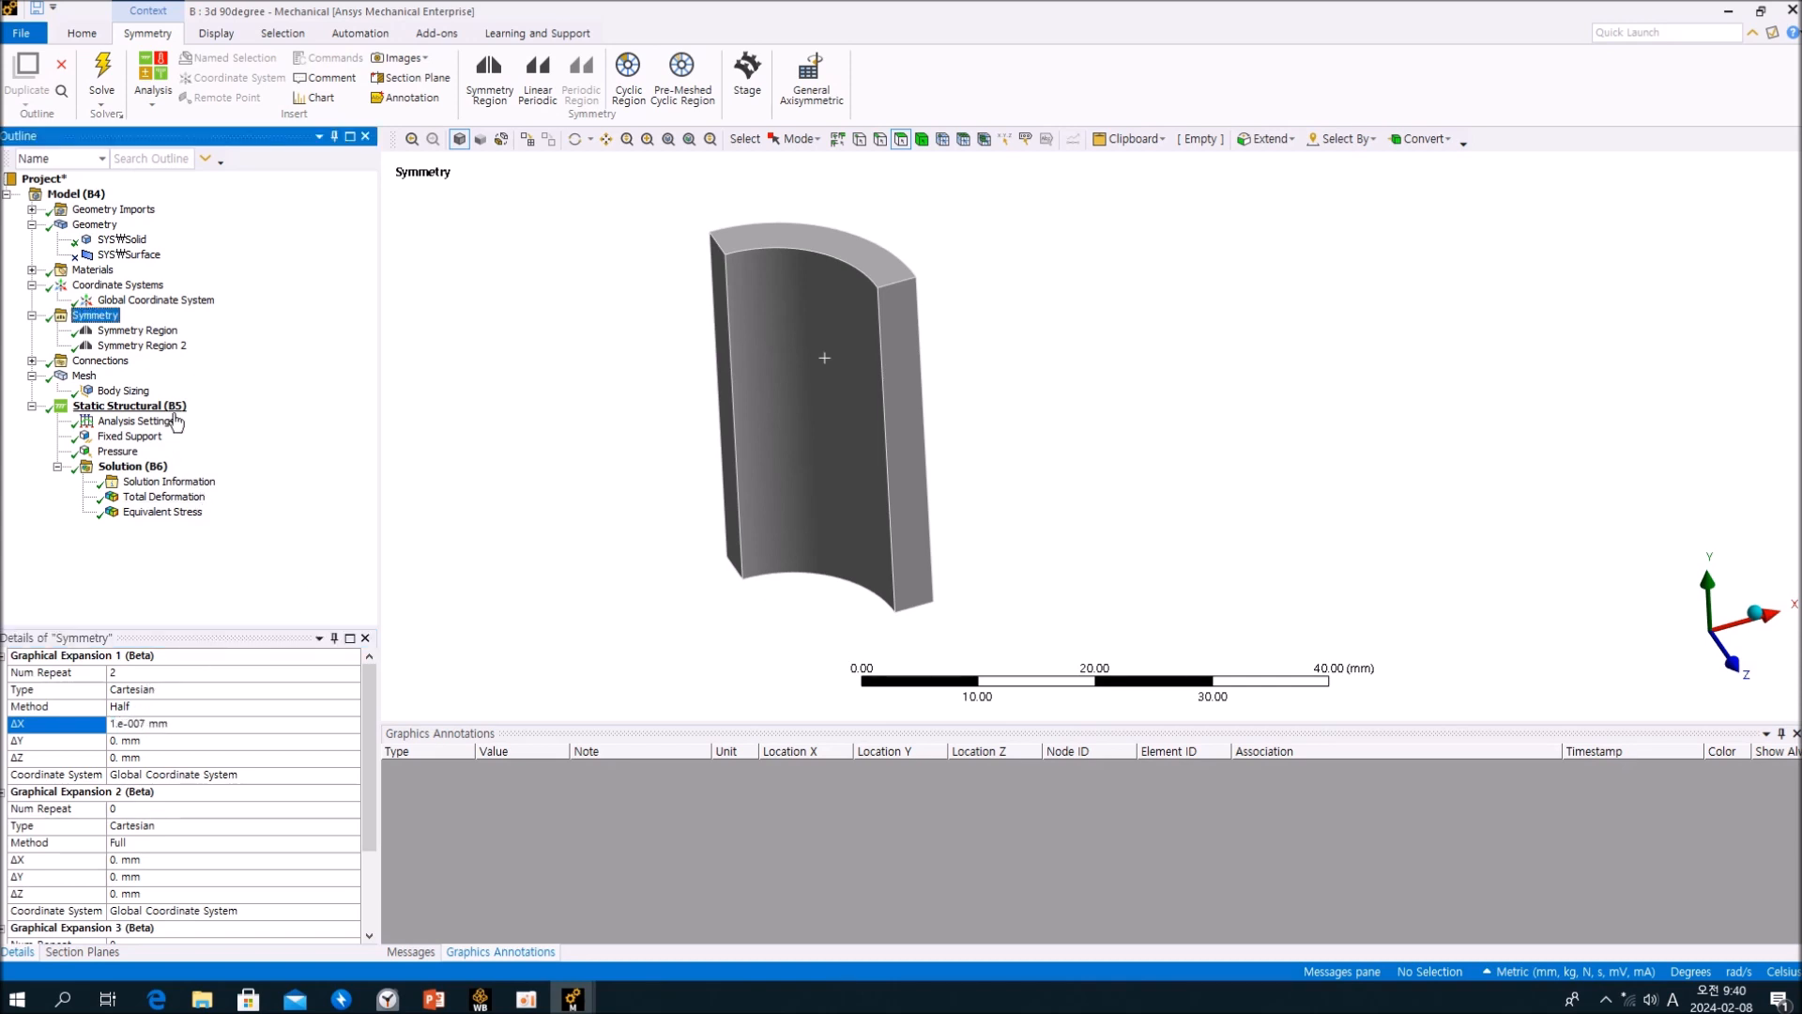
left_click(86, 377)
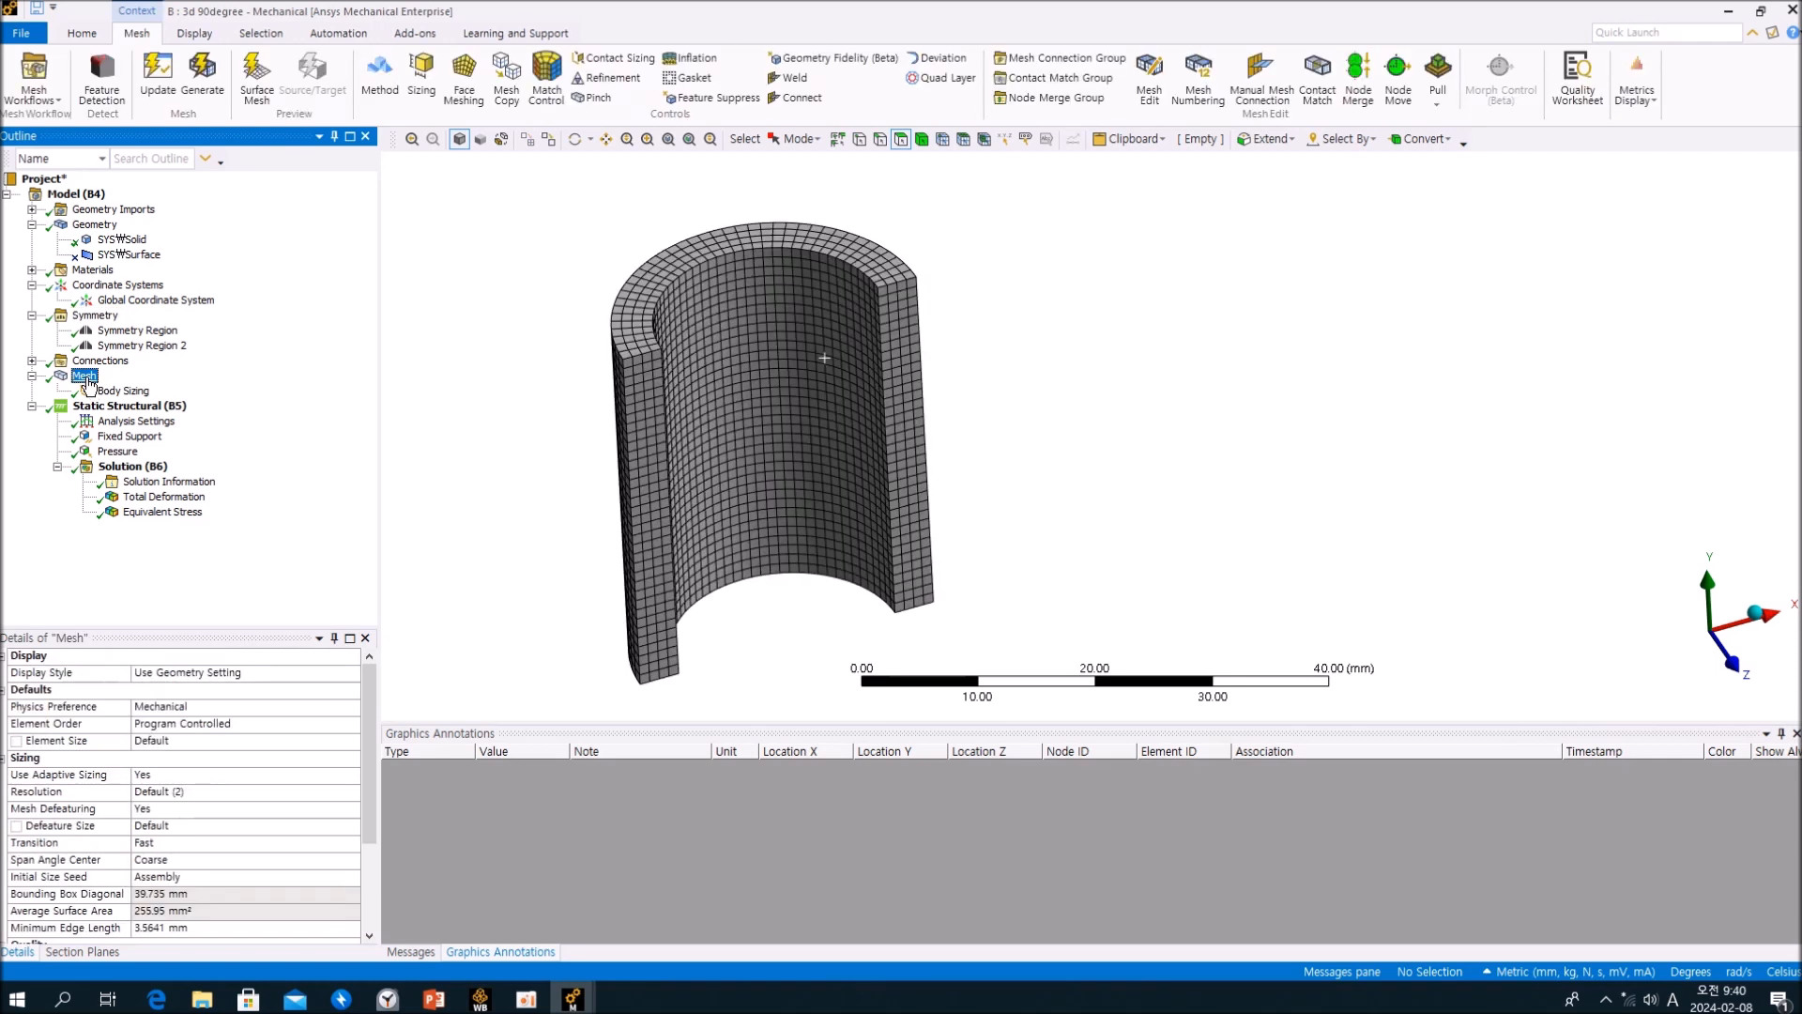
Set the 90-degree model's Graphical Expansion 2 to 2 repeats, Half method and ΔZ 0.0000001 mm, and check the expanded mesh.
left_click(94, 316)
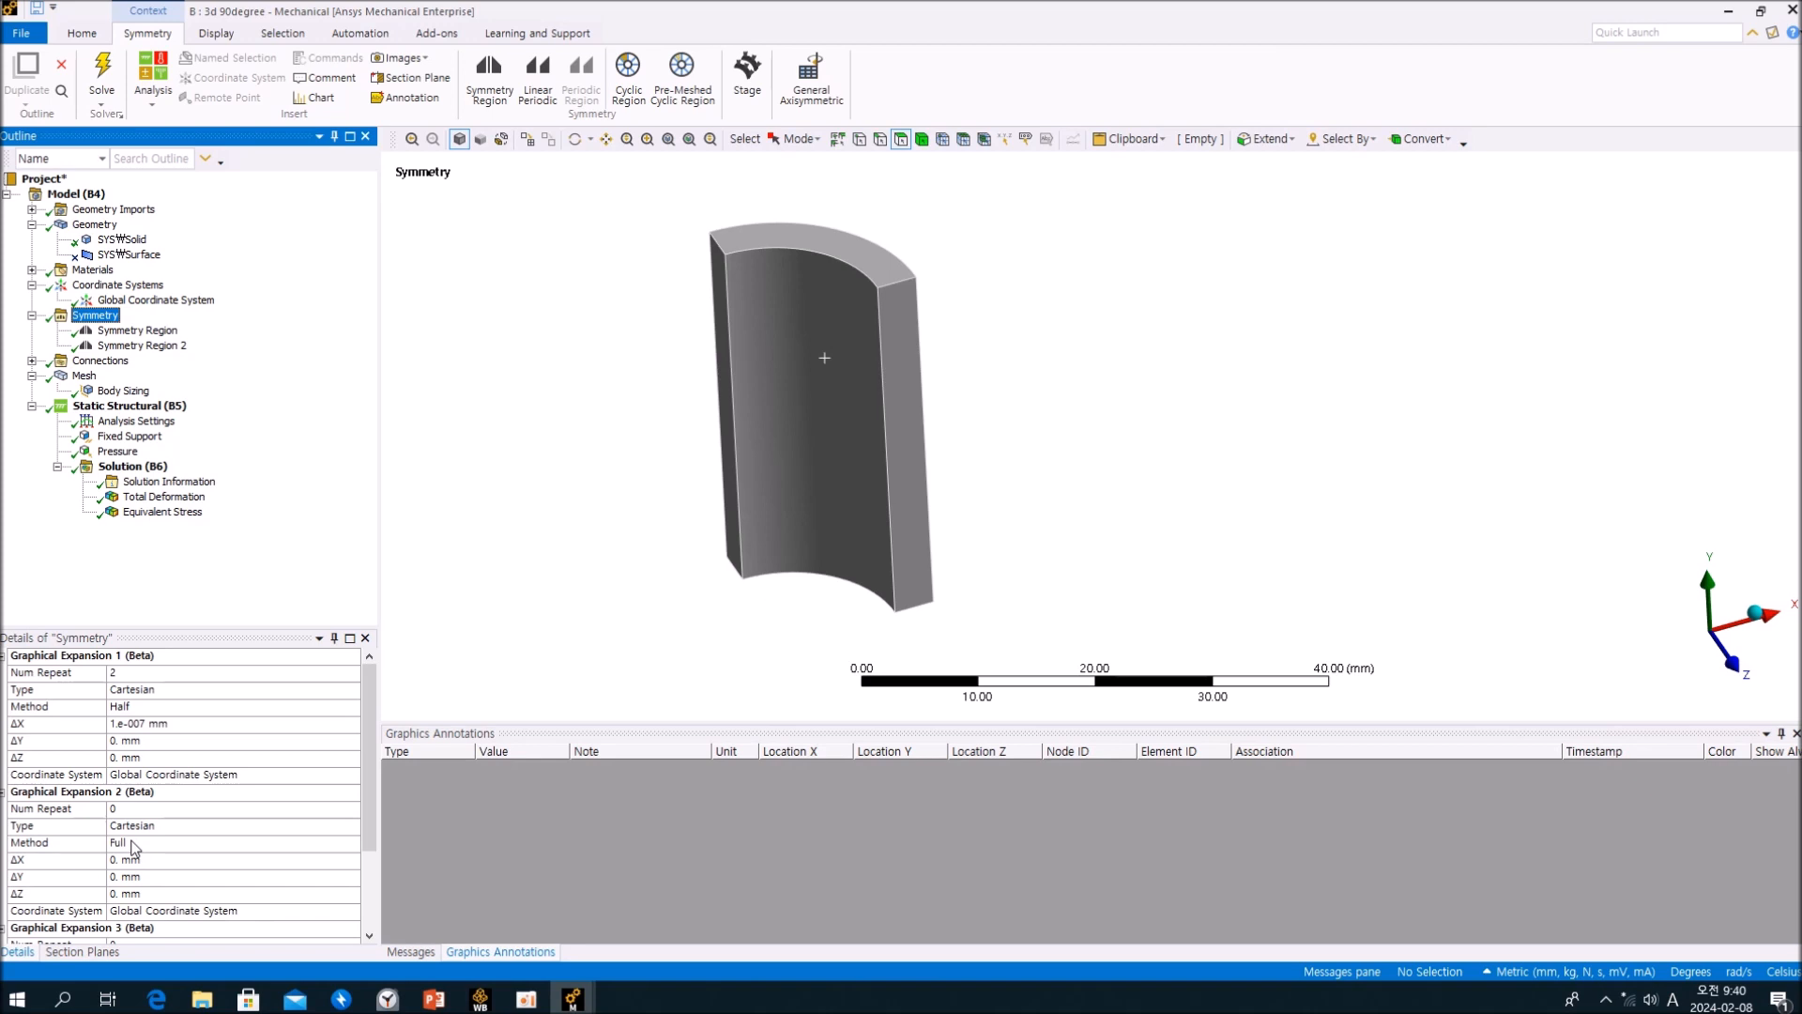
left_click(147, 809)
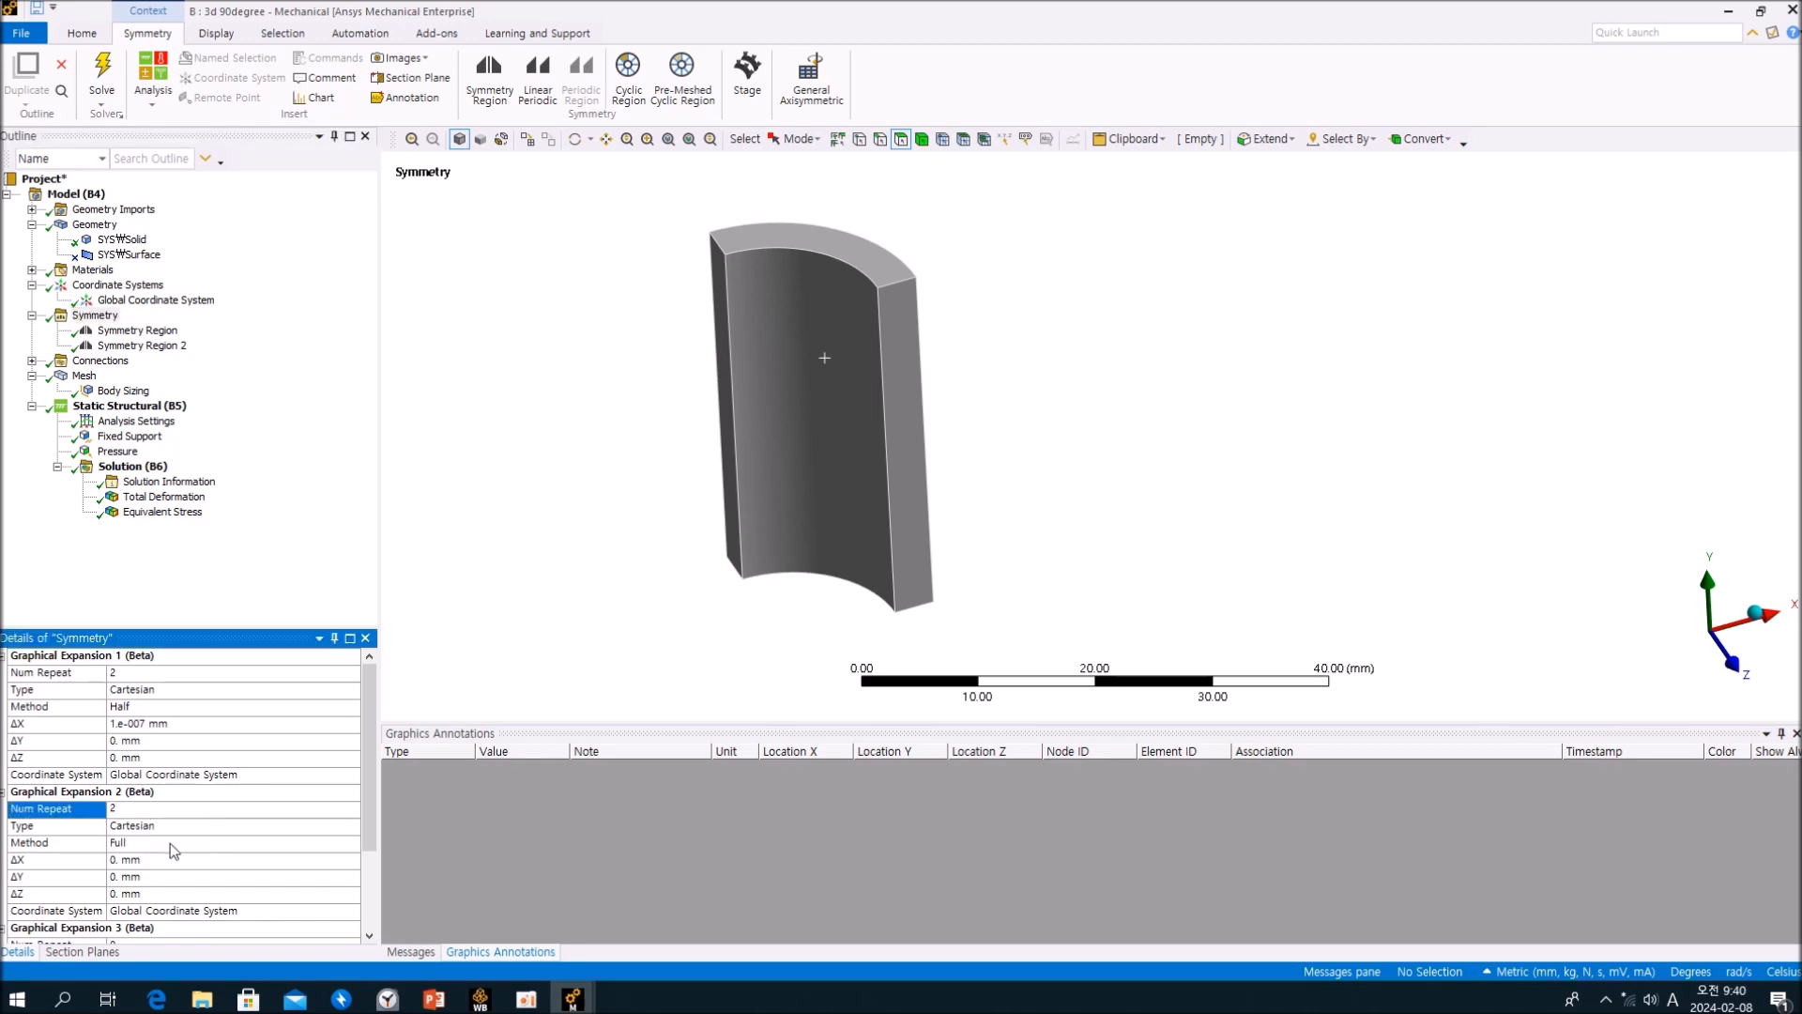
left_click(179, 843)
left_click(254, 843)
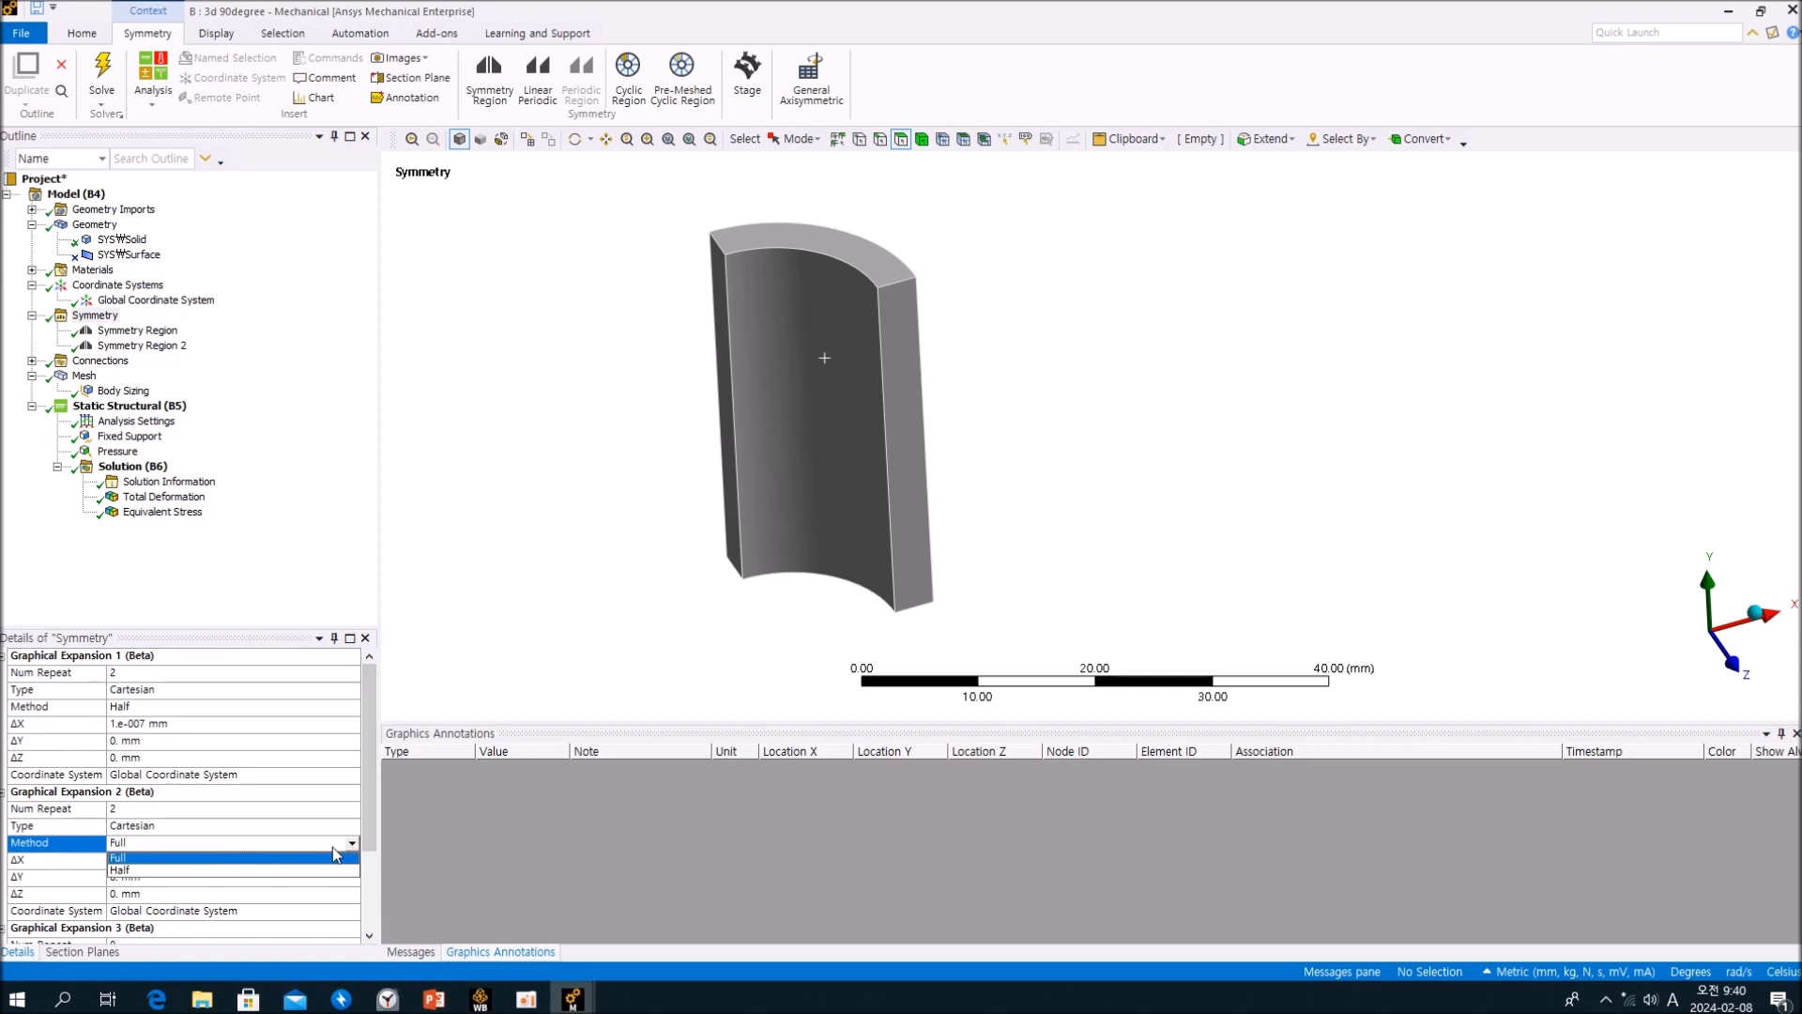
left_click(257, 872)
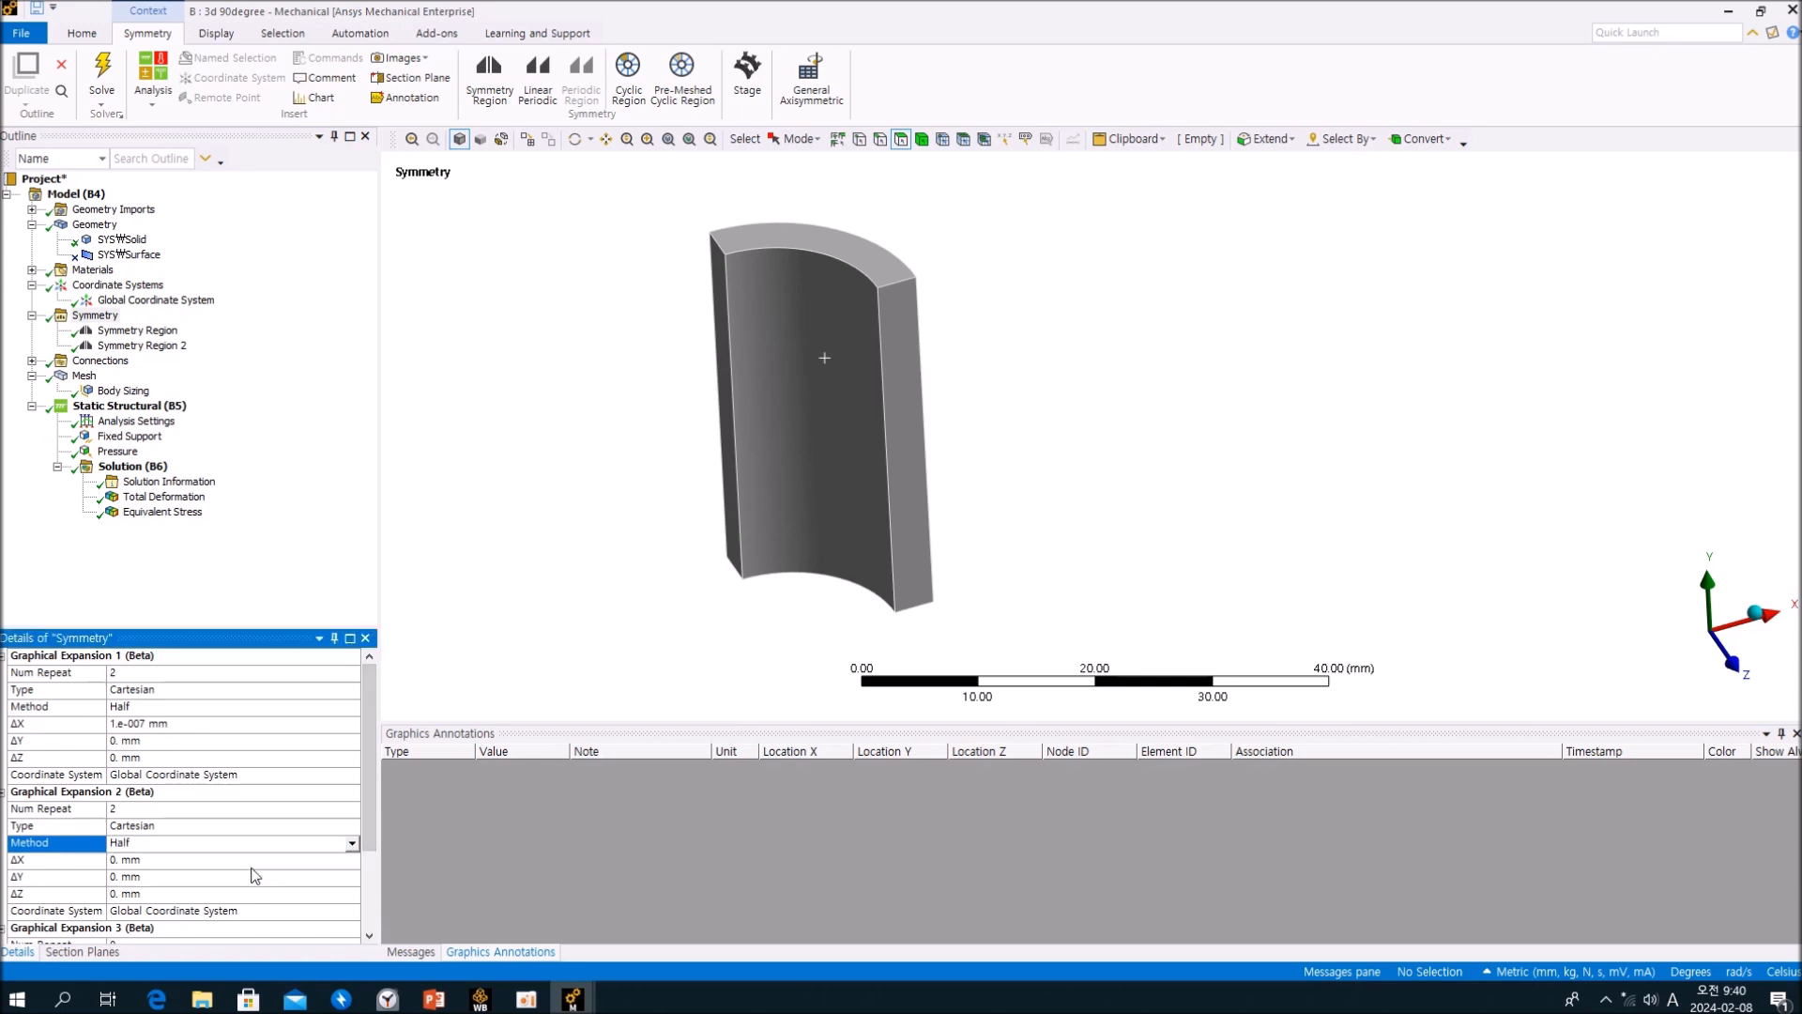
left_click(140, 894)
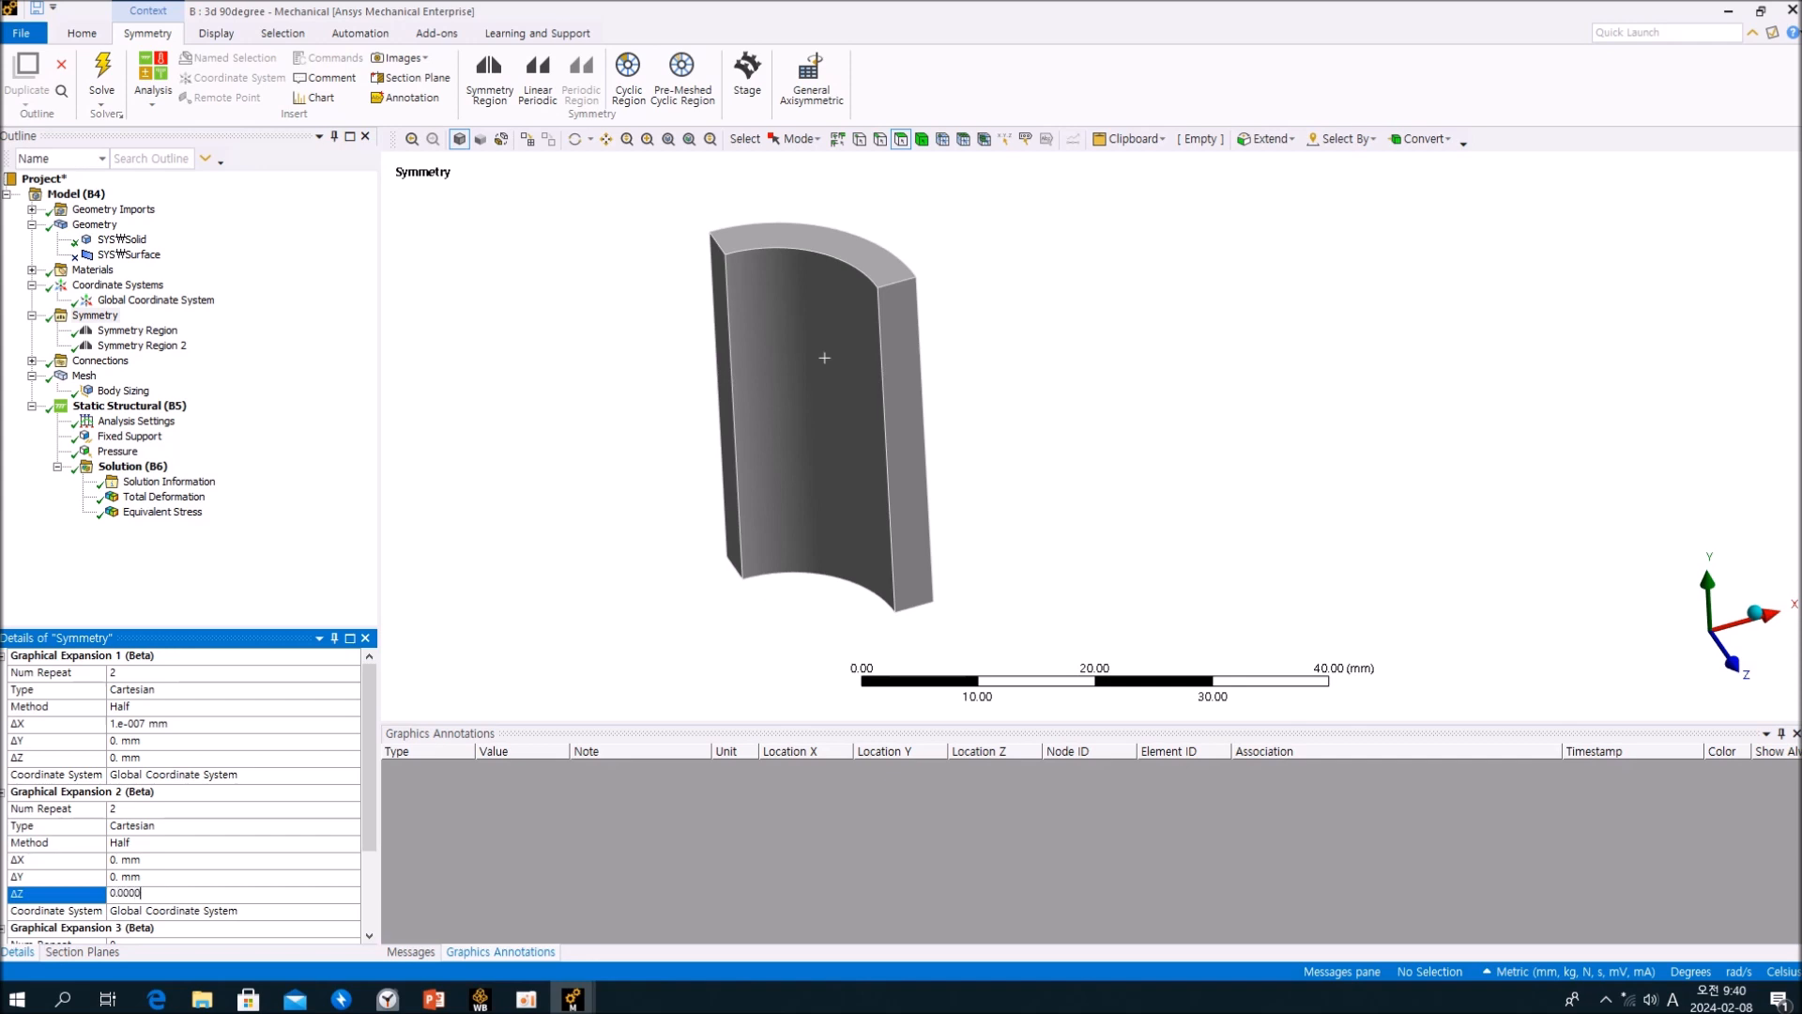
type("0.0000001")
key("Return")
left_click(84, 377)
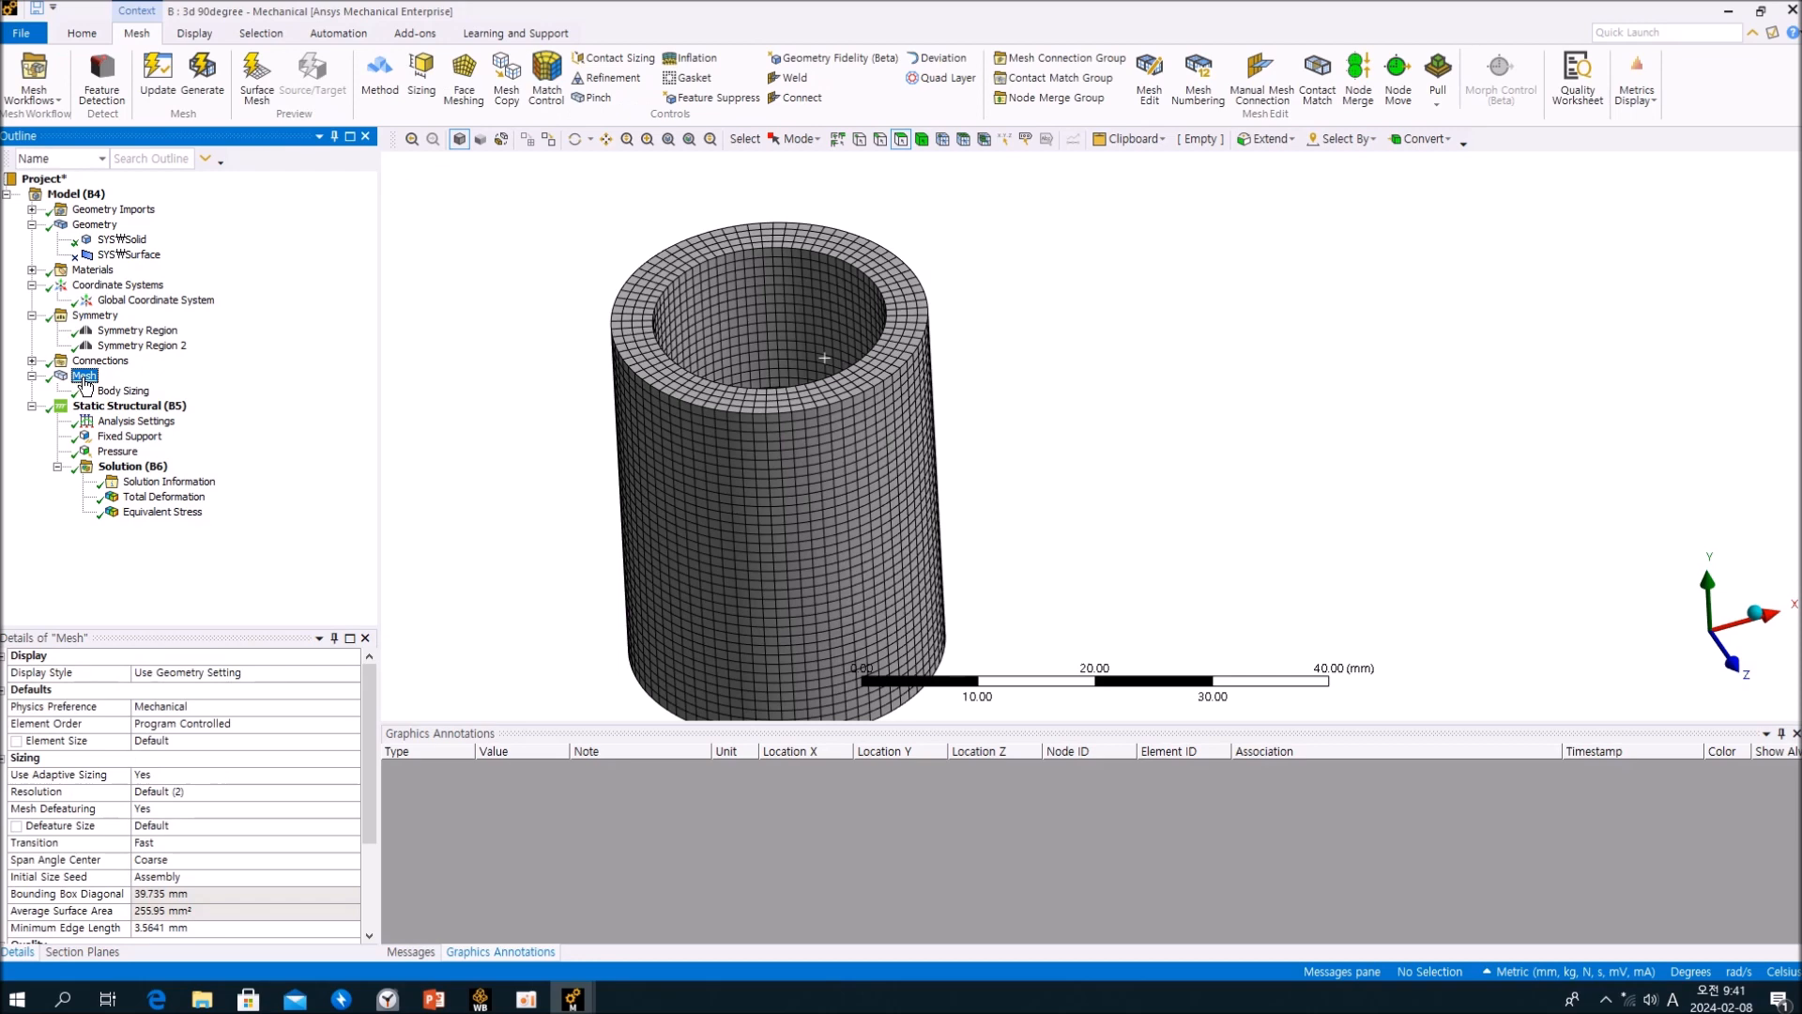
middle_click_drag(780, 322, 825, 308)
scroll(823, 314, "up", 3)
mouse_move(787, 390)
middle_mouse_down()
mouse_move(796, 330)
mouse_move(807, 373)
middle_mouse_up()
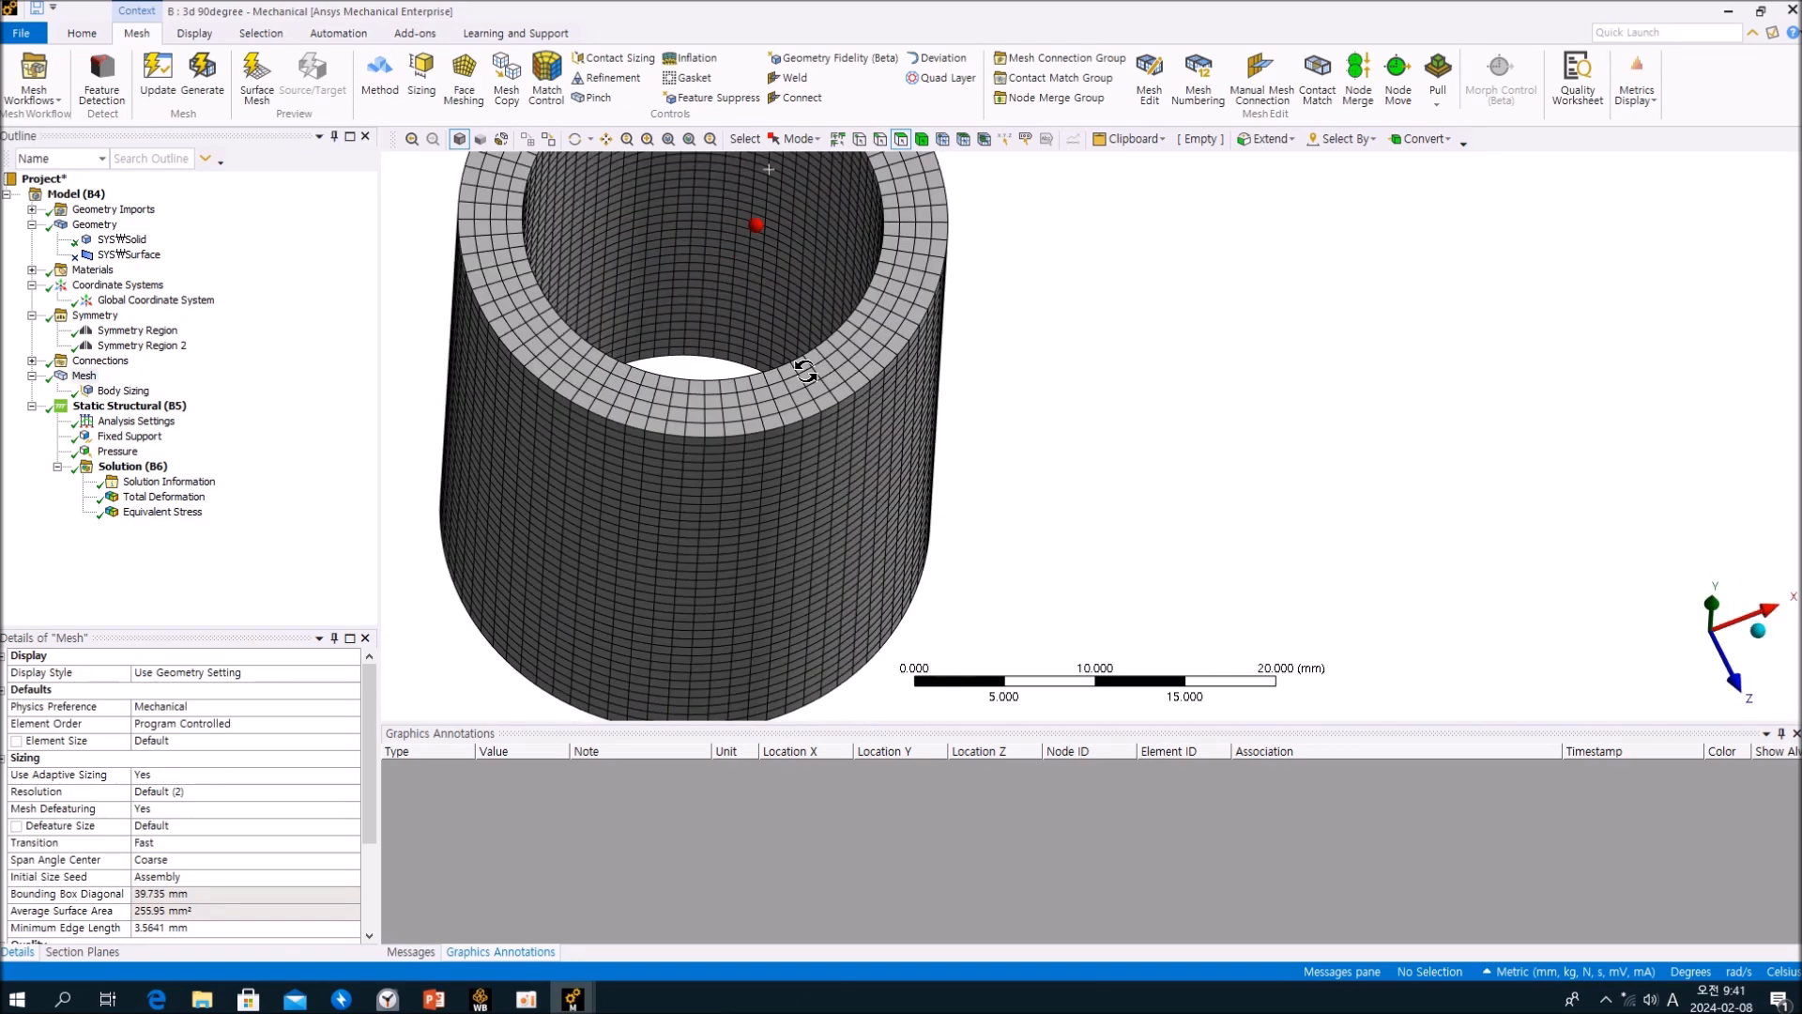
Inspect the total deformation contours on the fully expanded 90-degree model from above and from the side.
left_click(202, 502)
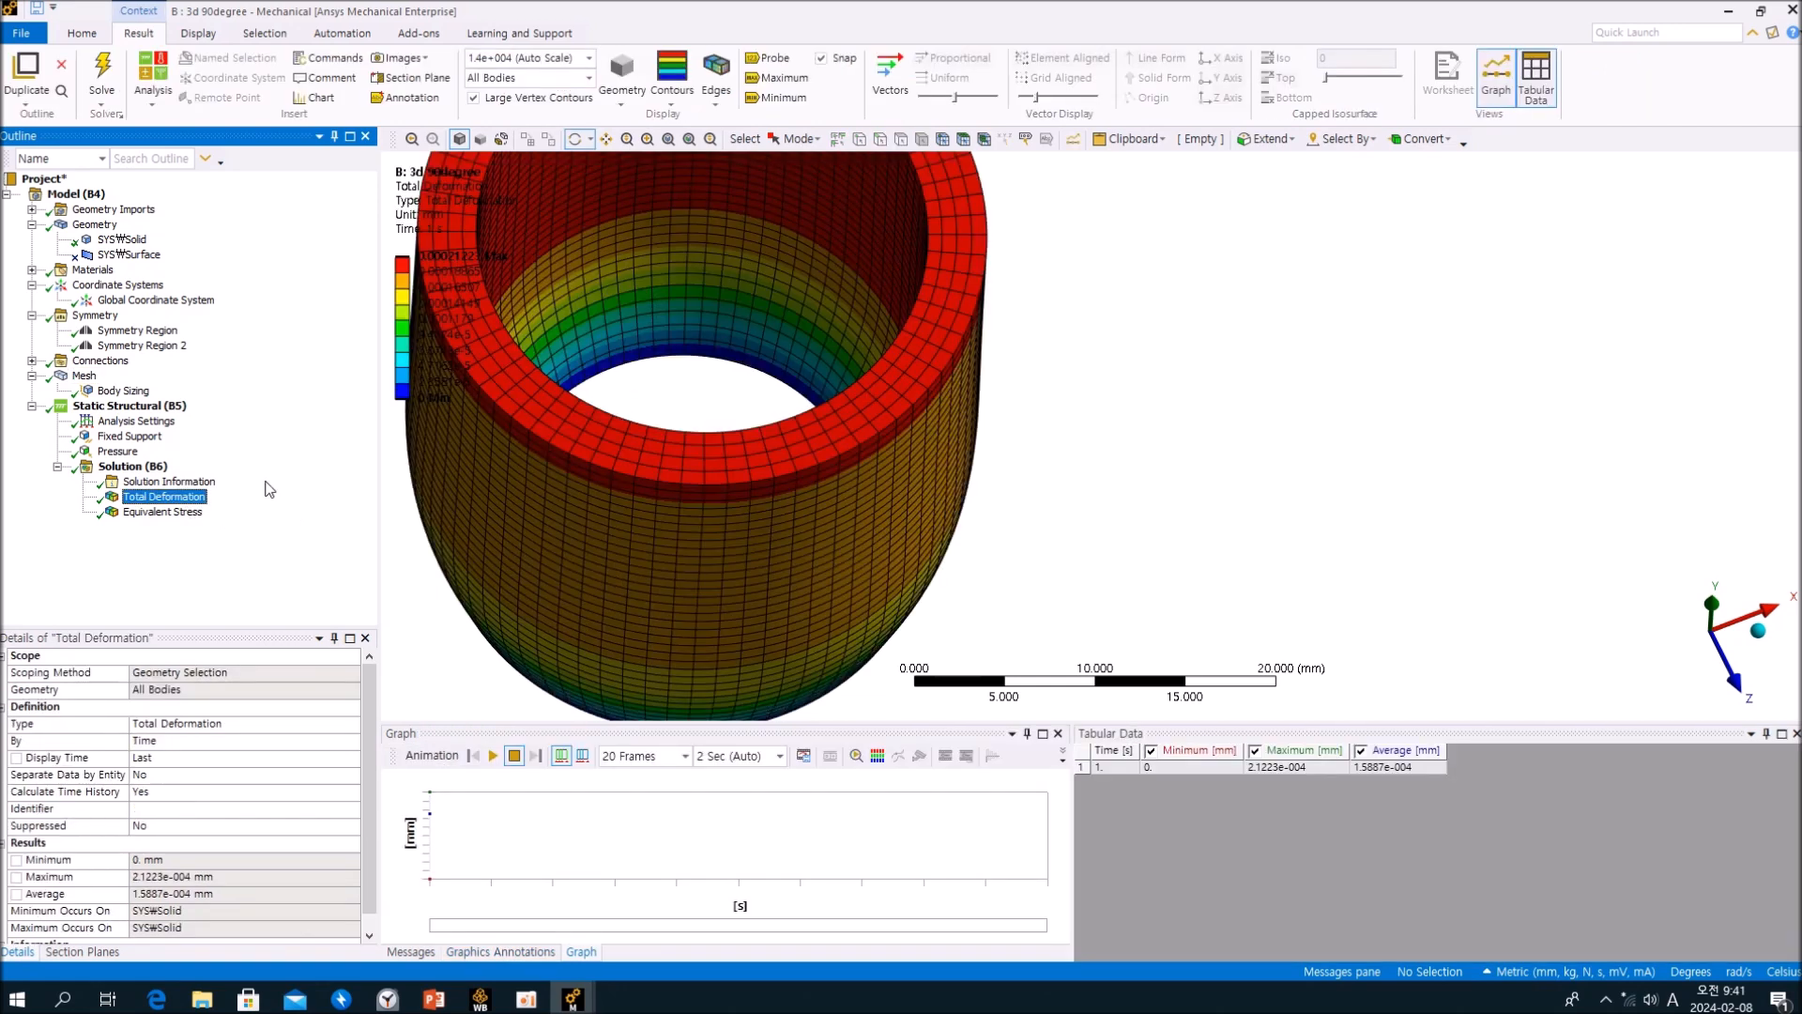
middle_click_drag(1055, 456, 1095, 442, "ctrl")
scroll(1094, 454, "down", 3)
middle_click_drag(1106, 531, 1039, 448)
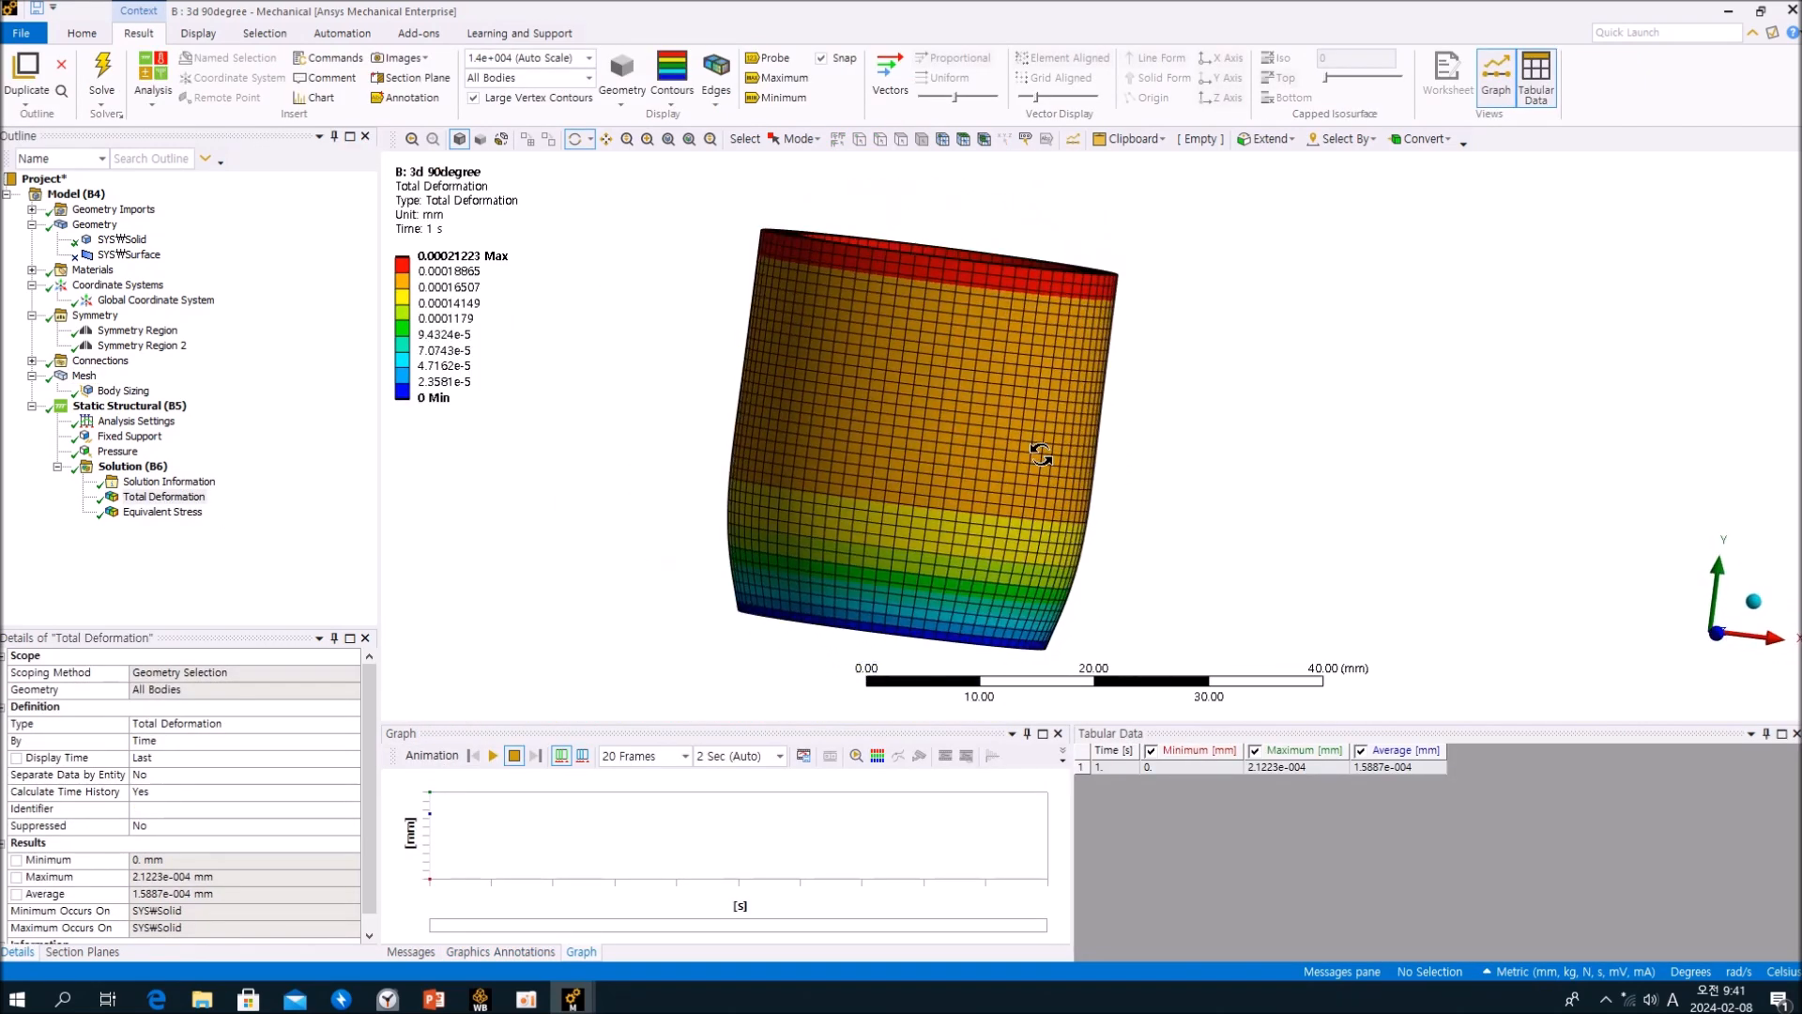
Inspect the equivalent (von-Mises) stress contours on the fully expanded 90-degree model from several angles.
left_click(187, 516)
middle_click_drag(953, 313, 1061, 528)
scroll(1044, 449, "up", 2)
scroll(1042, 448, "down", 3)
scroll(1080, 502, "down", 1)
middle_click_drag(1146, 461, 1048, 473, "ctrl")
scroll(1008, 528, "up", 3)
scroll(1042, 475, "down", 1)
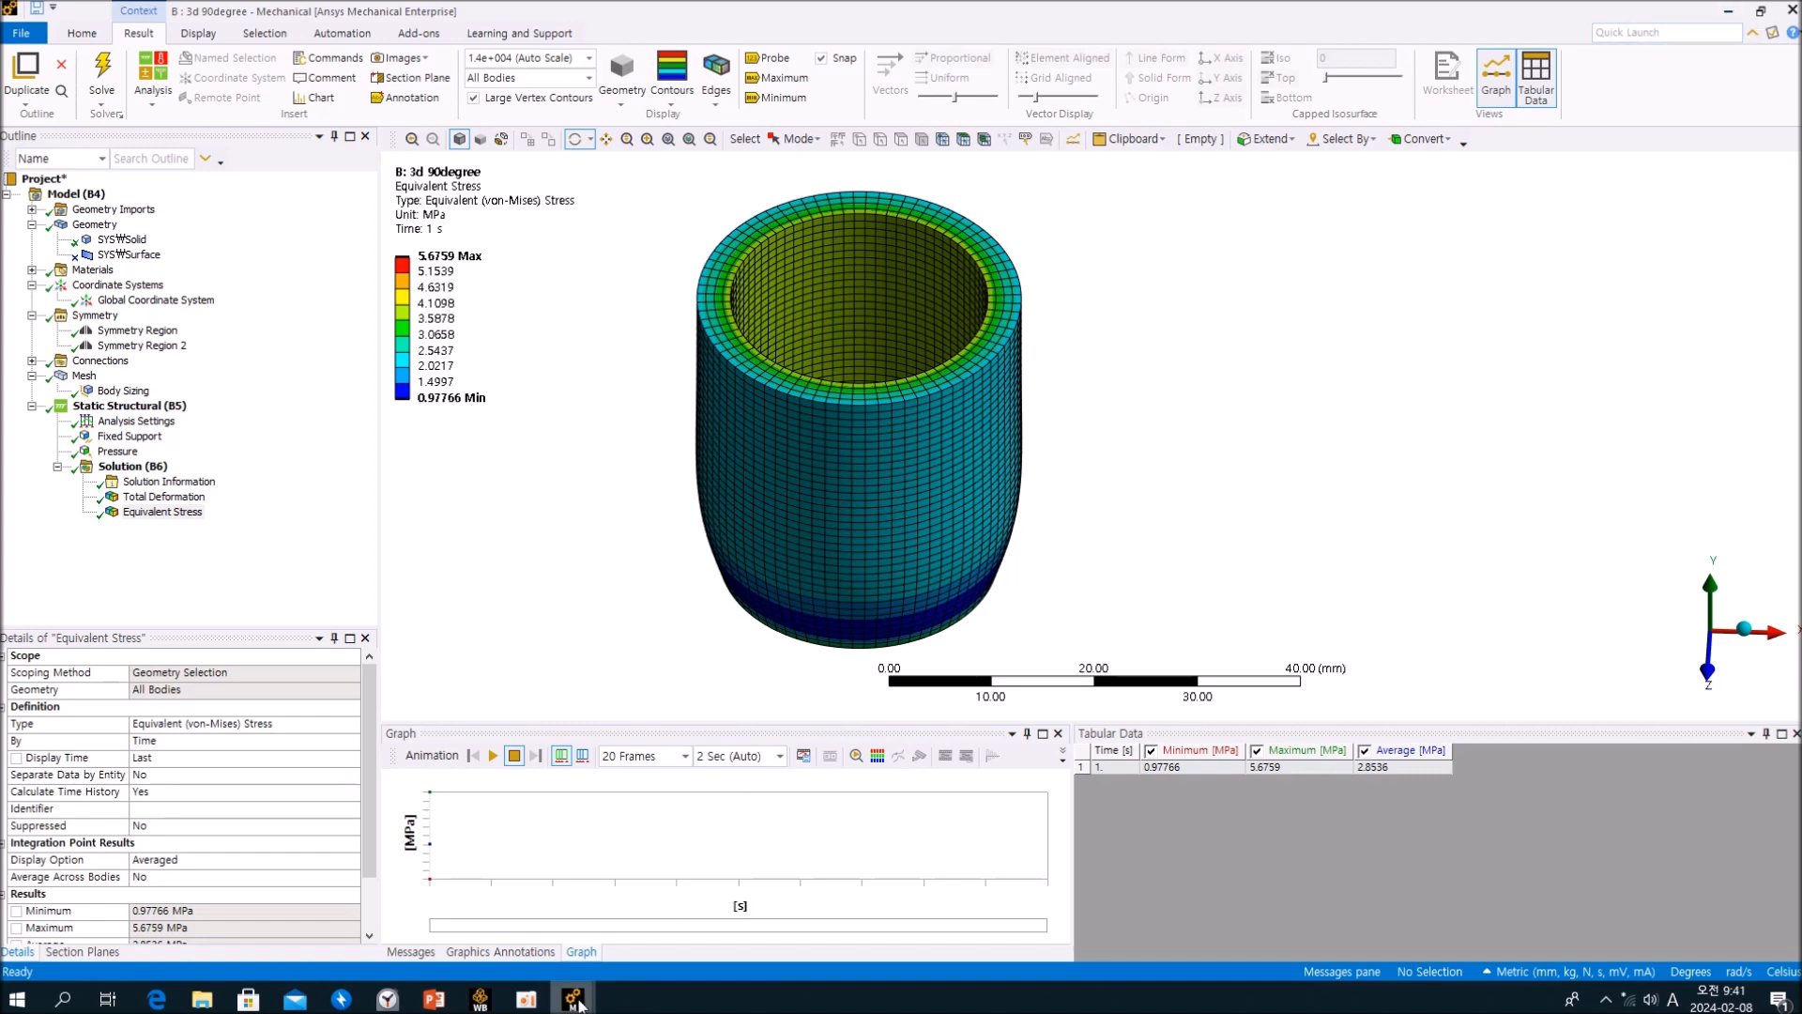
Switch to the 2d model, look over its equivalent stress result and add a Symmetry object to the model.
mouse_move(573, 996)
left_click(745, 916)
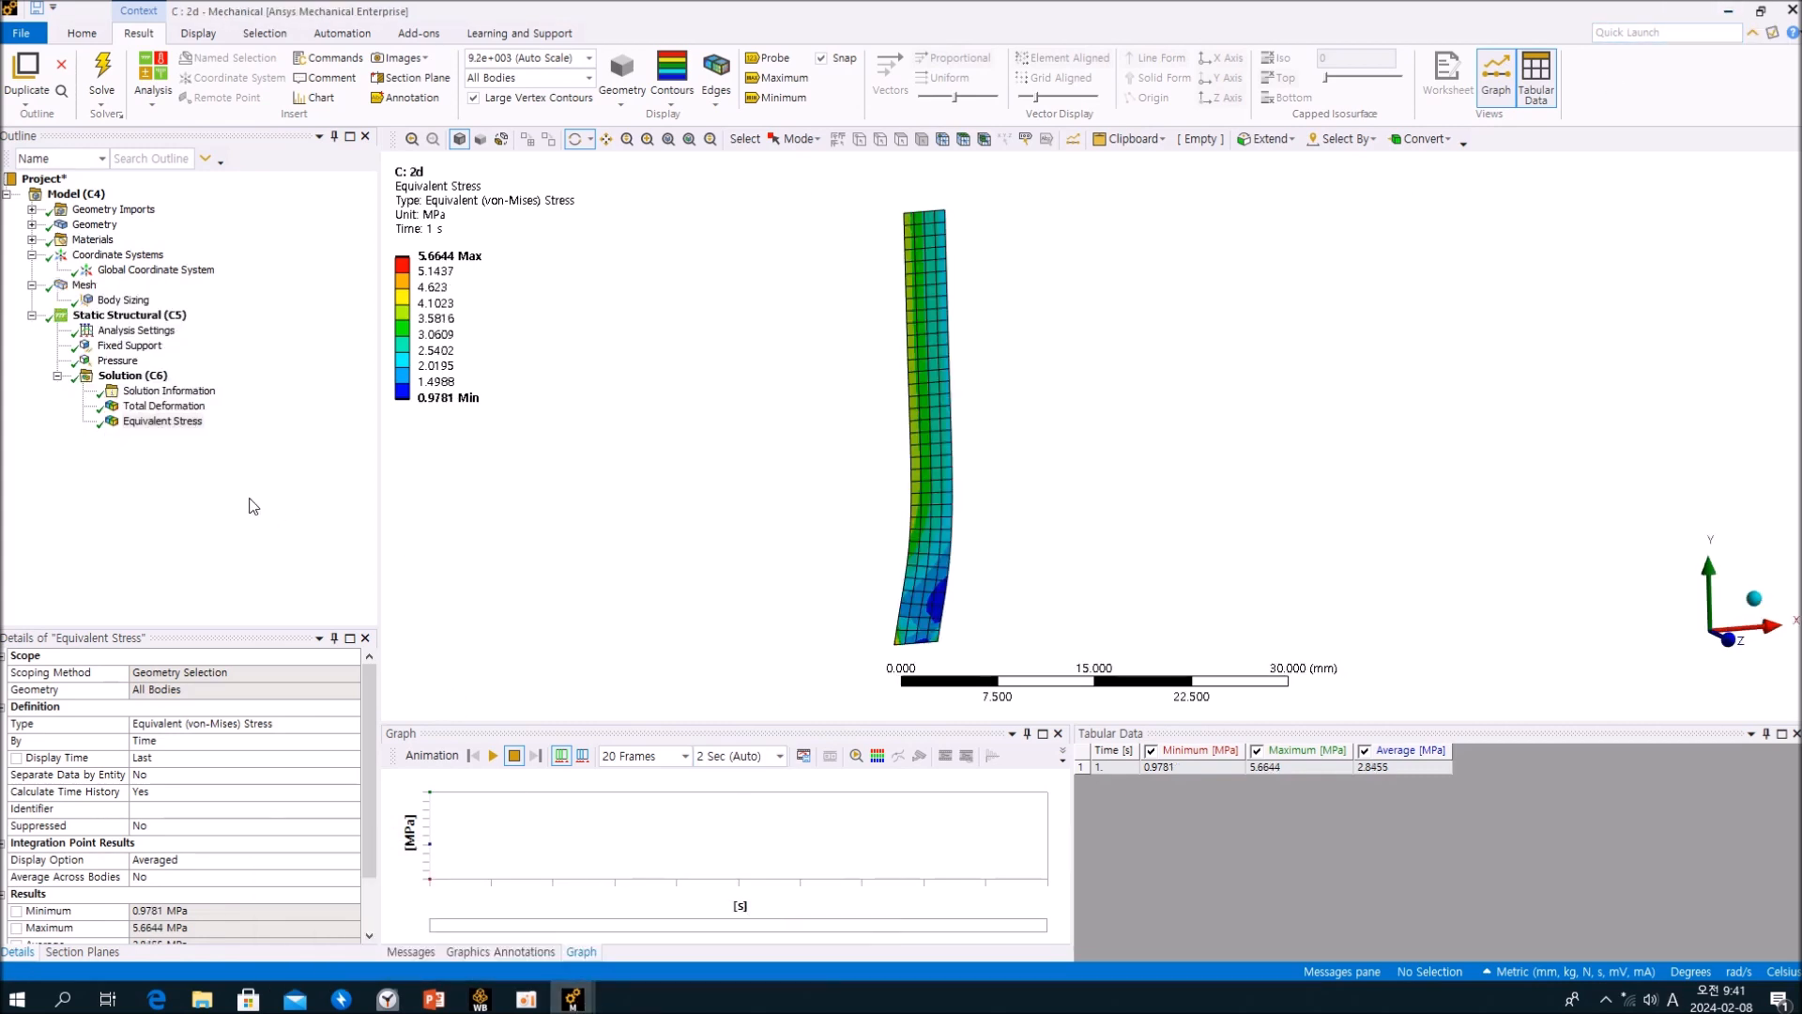
left_click_drag(716, 382, 826, 335)
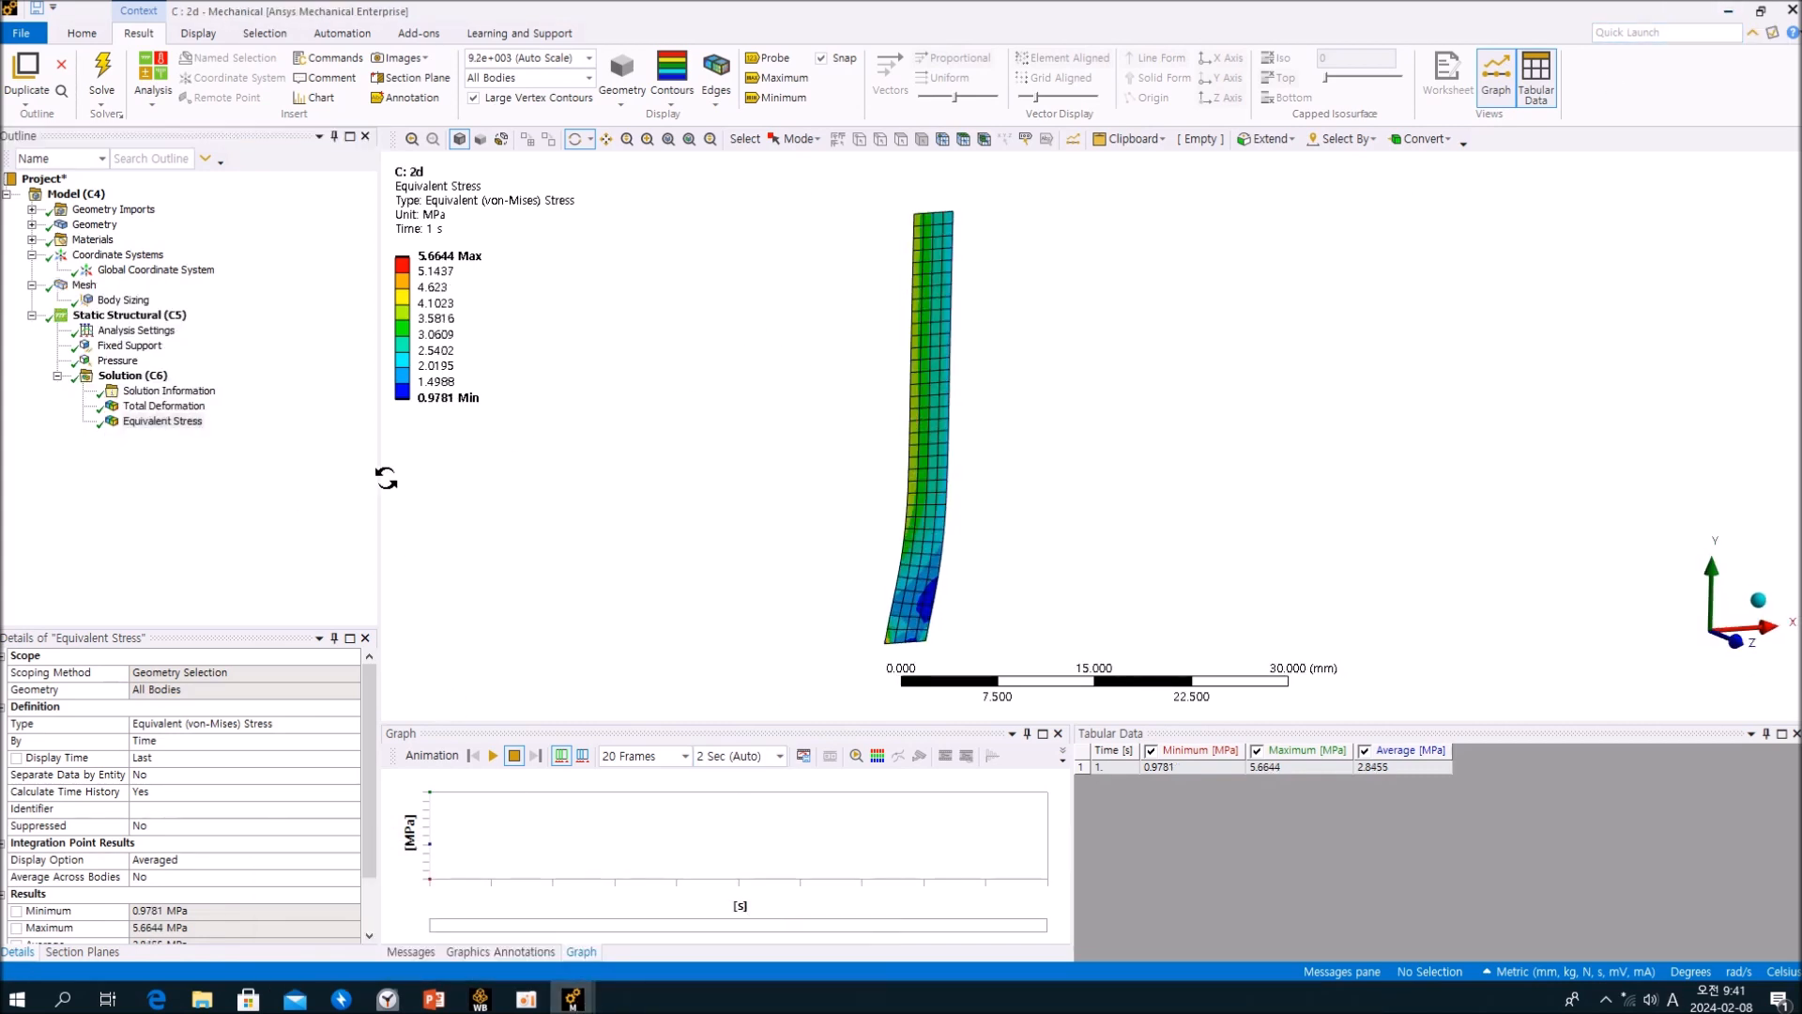
middle_click_drag(385, 477, 571, 493, "ctrl")
middle_click_drag(897, 419, 765, 396, "ctrl")
left_click(194, 545)
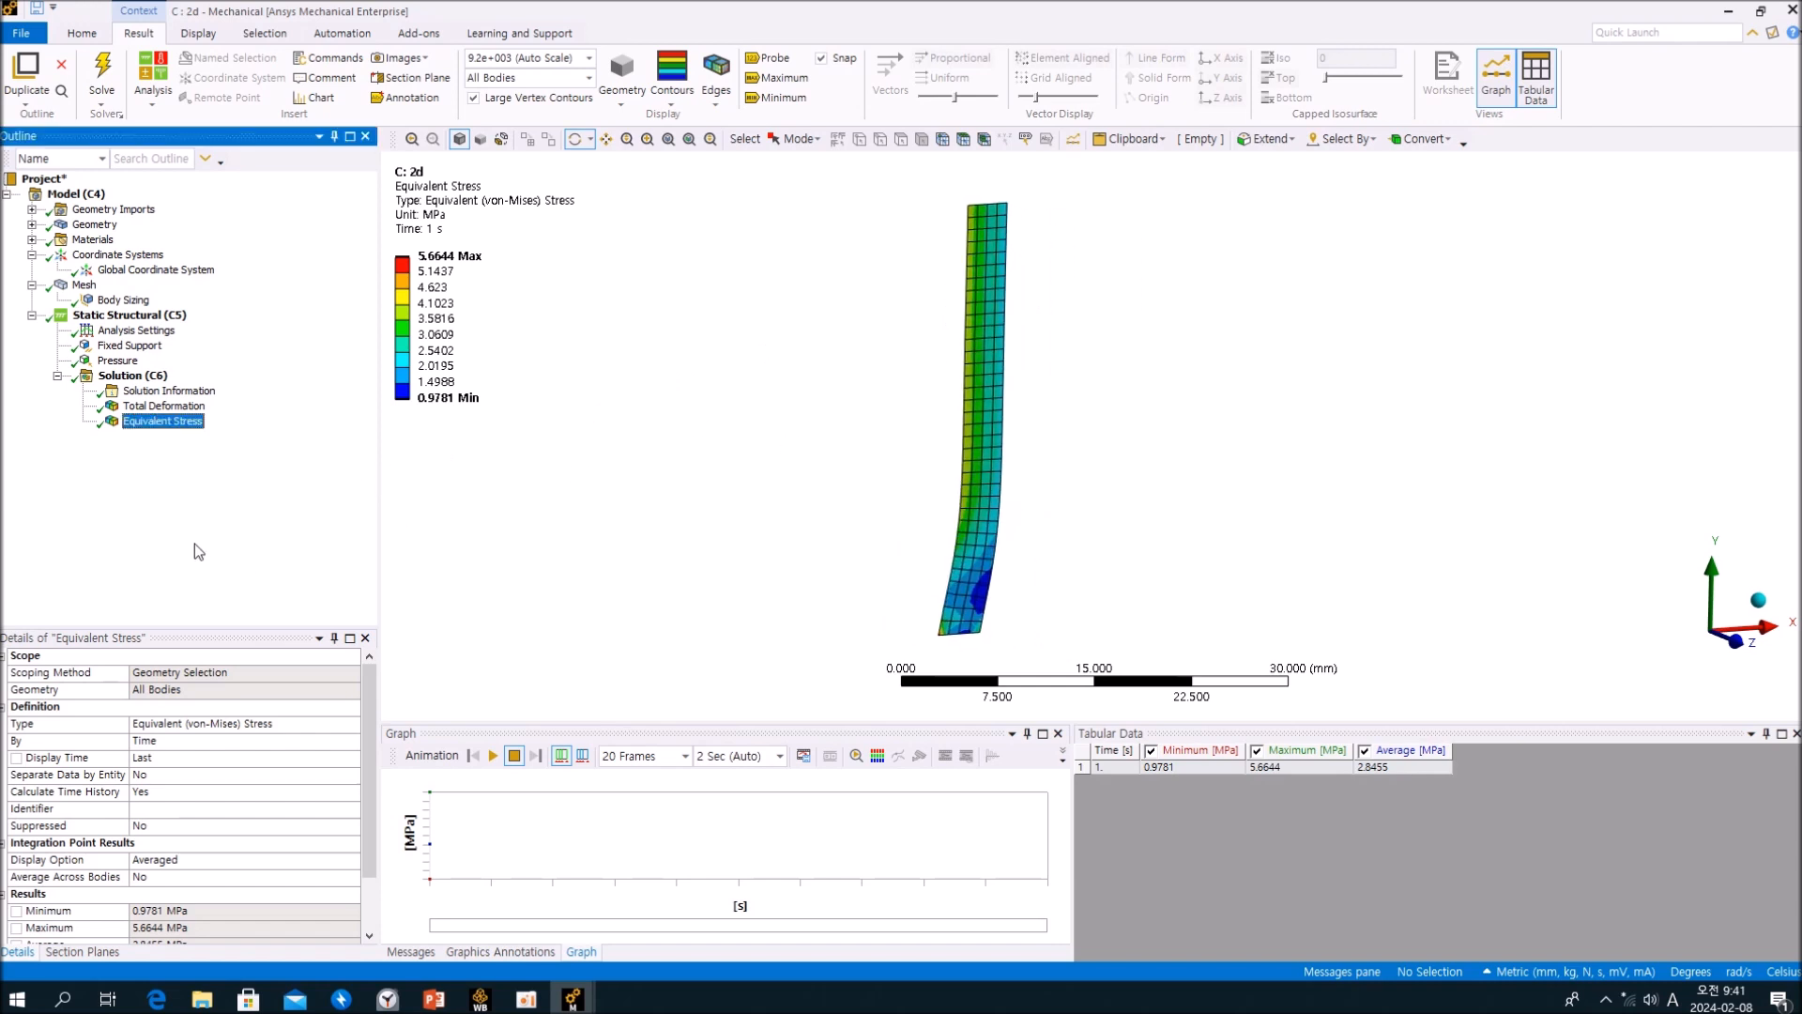
left_click(79, 201)
left_click(602, 82)
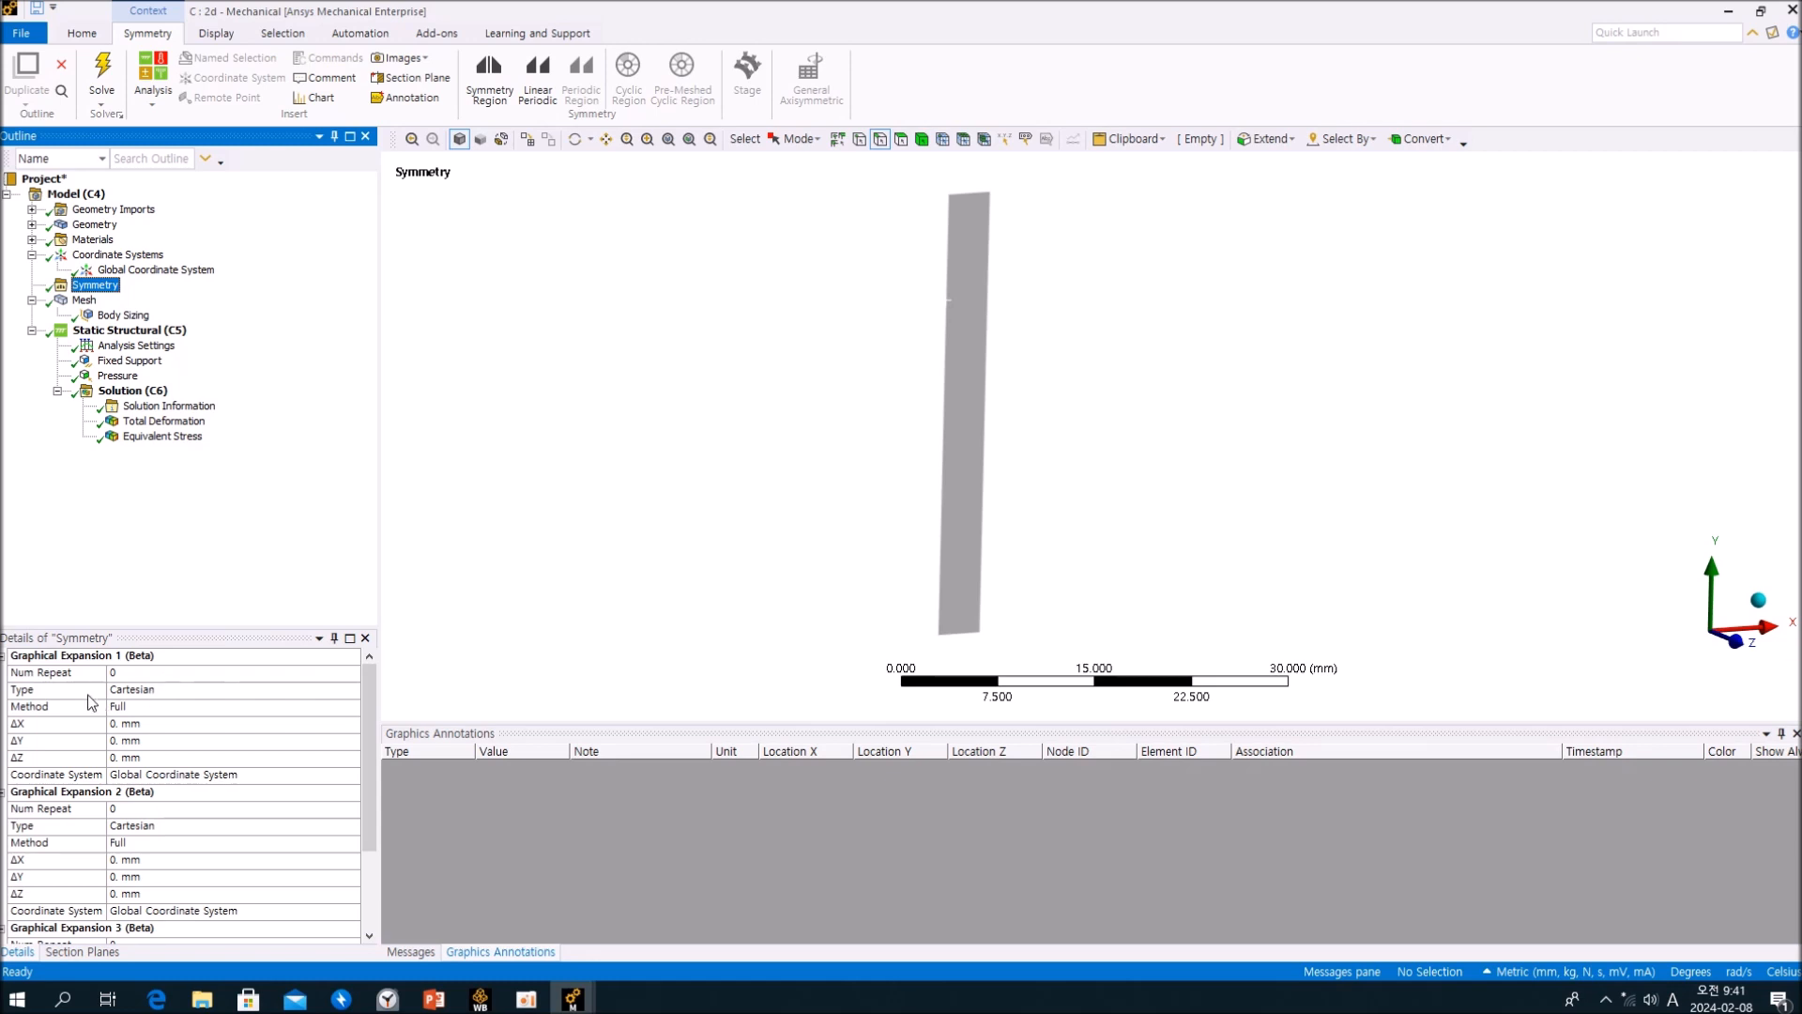
Set the 2d model's Graphical Expansion 1 type to 2D AxiSymmetric and check the expanded mesh.
left_click(339, 691)
left_click(352, 691)
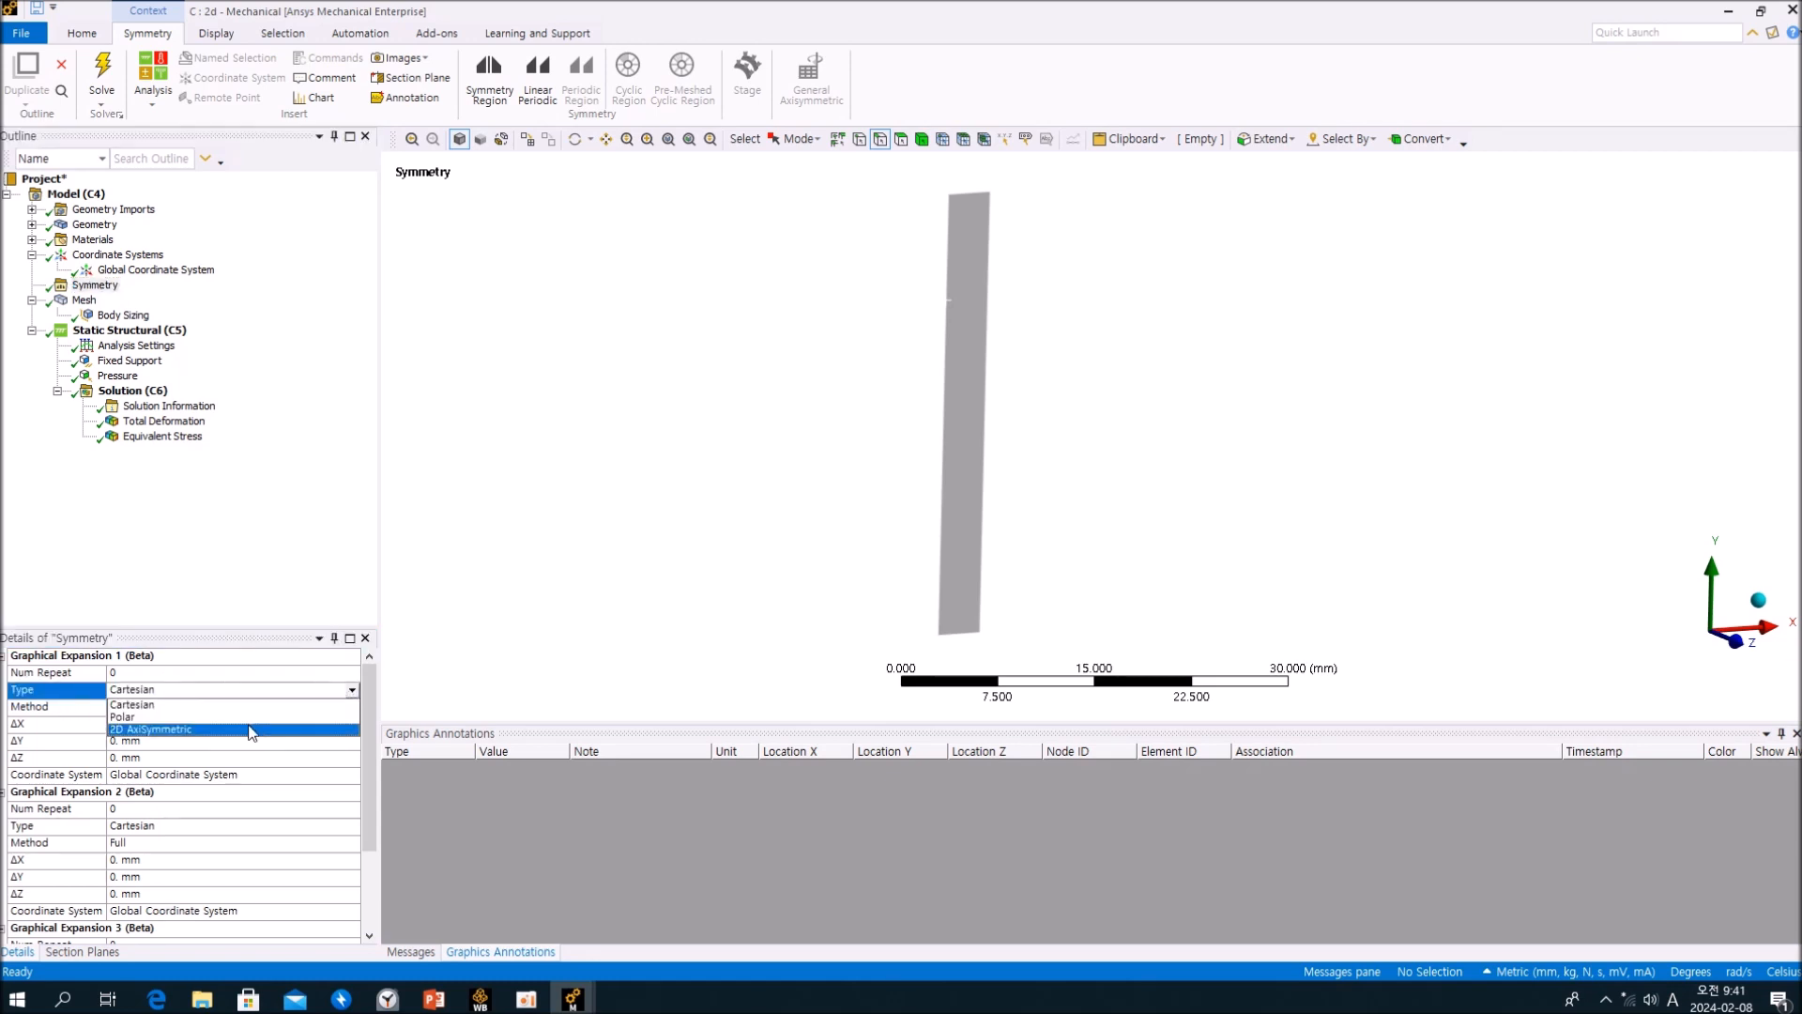
left_click(251, 729)
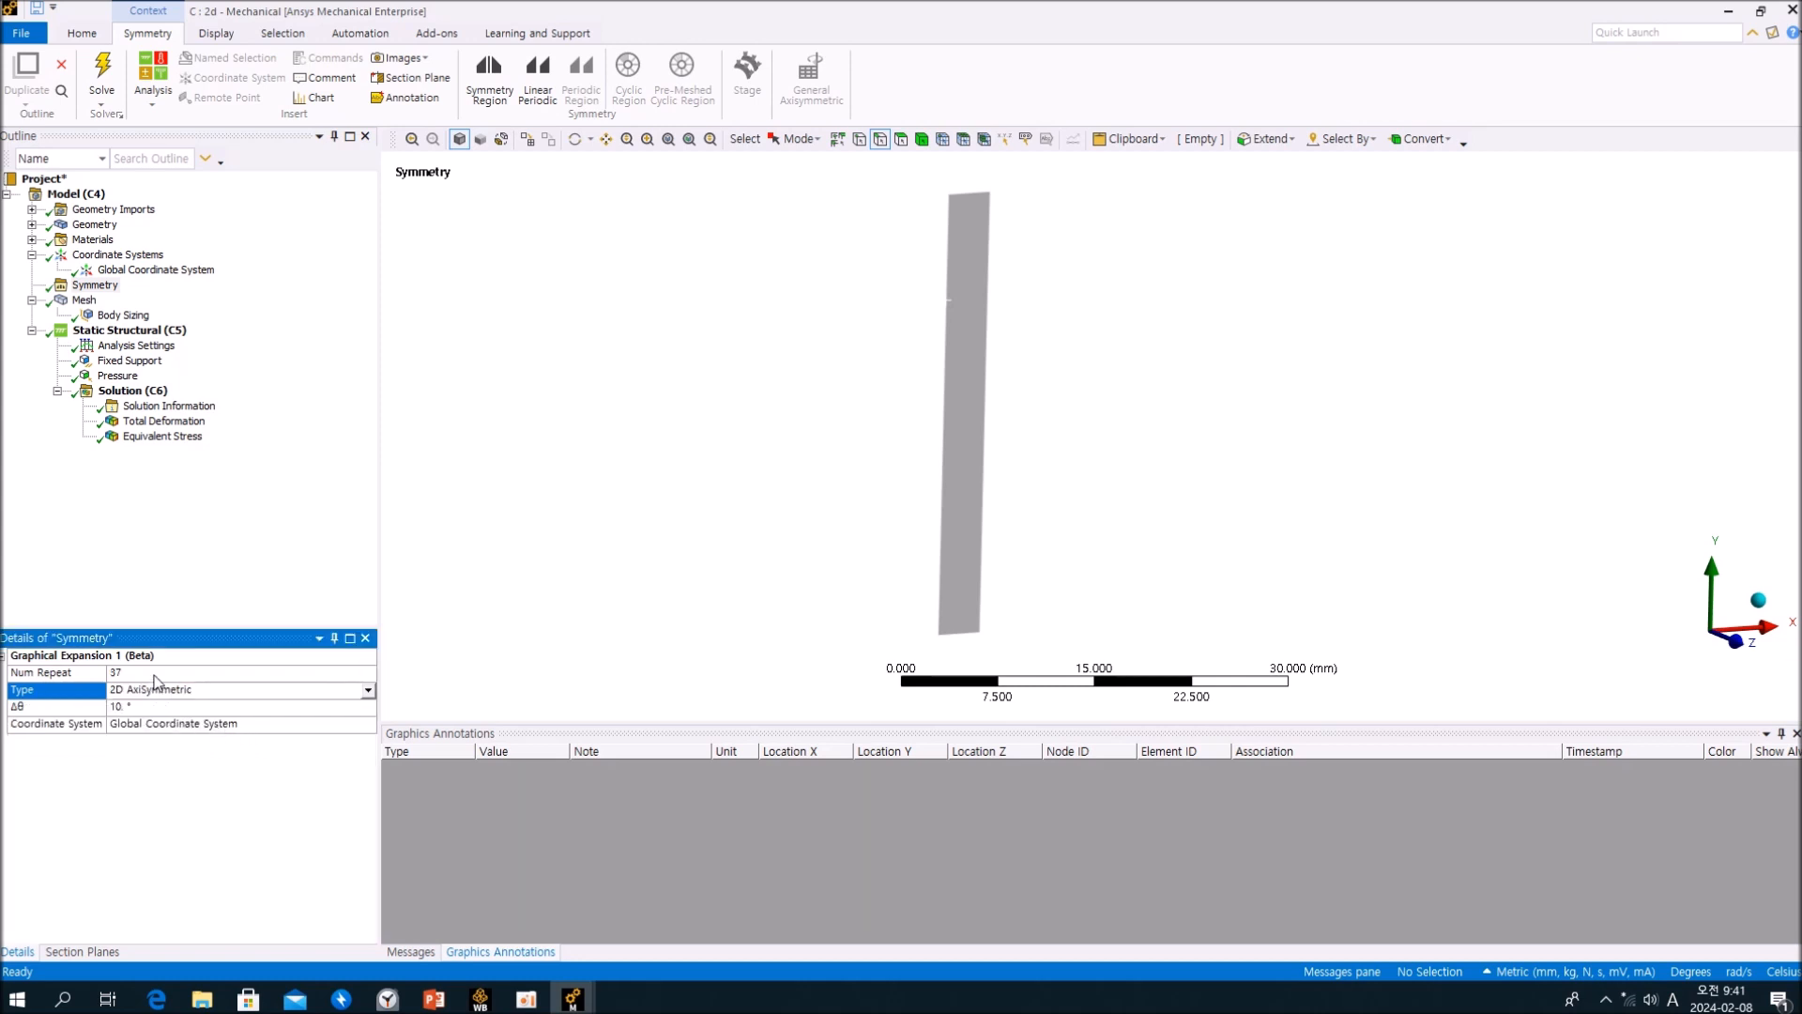
left_click(84, 301)
scroll(873, 319, "up", 3)
middle_click_drag(869, 314, 916, 507)
scroll(918, 512, "down", 2)
left_click(188, 526)
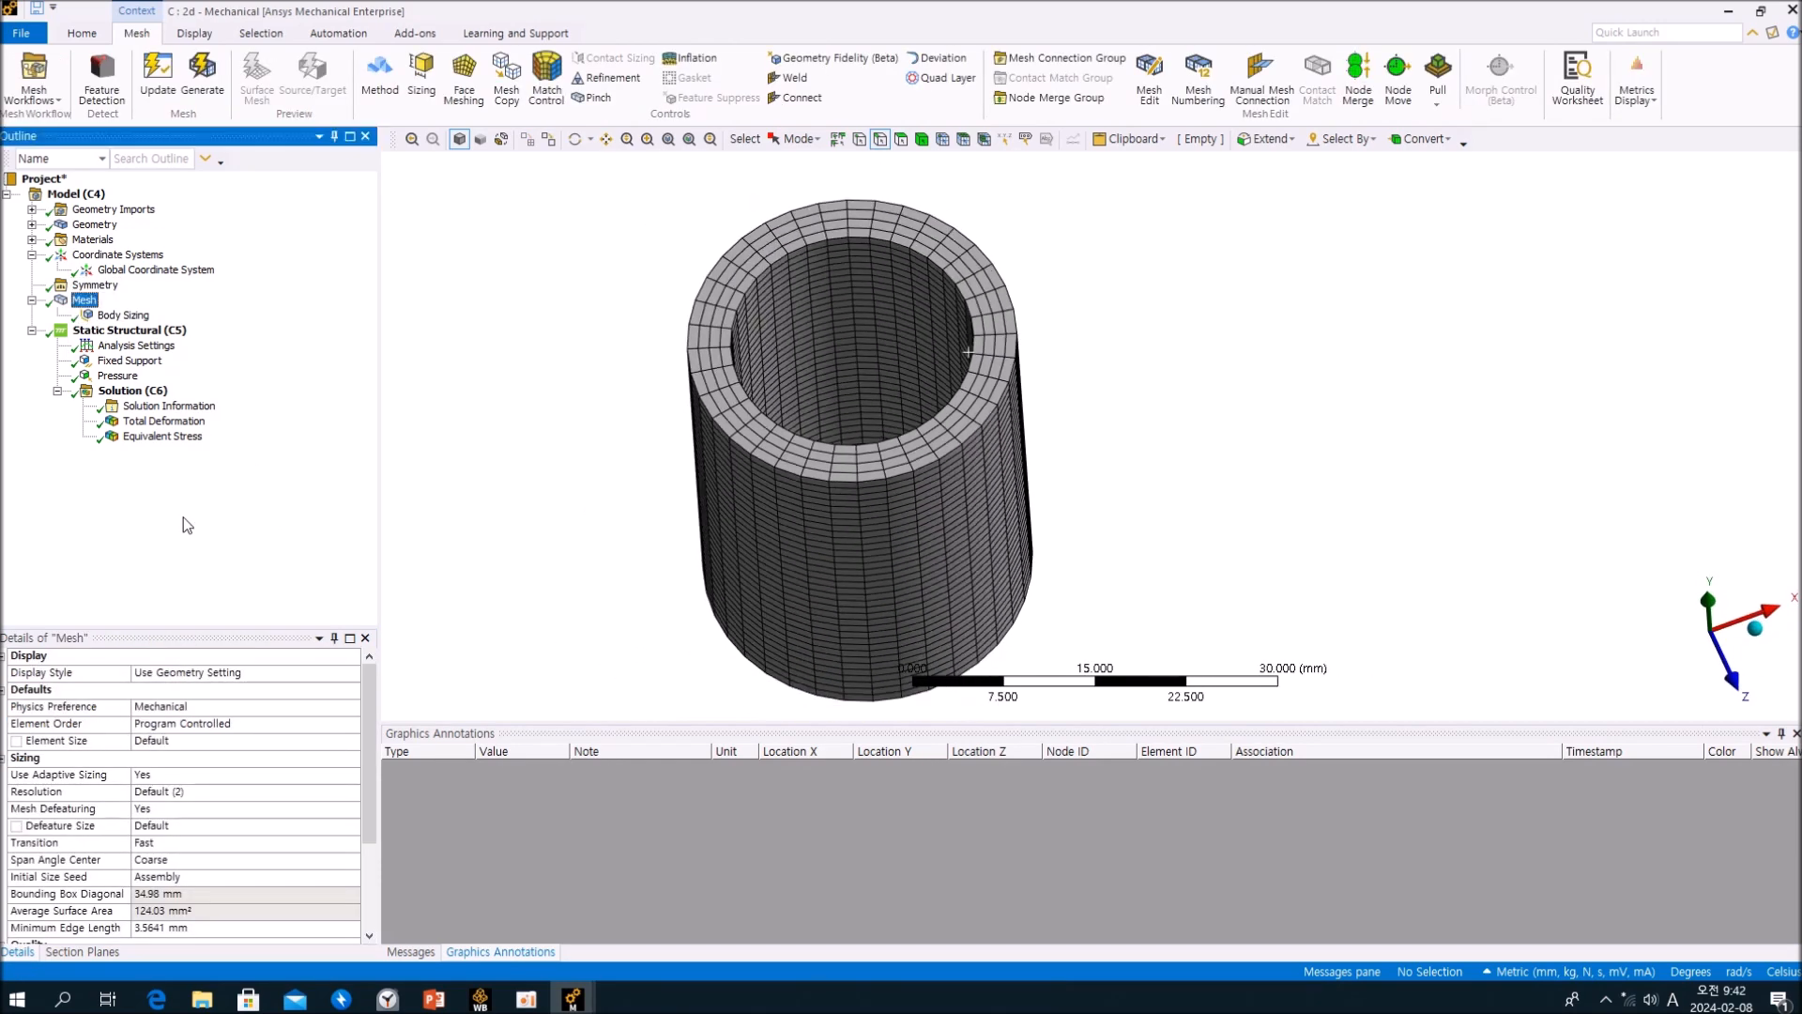
Try 10 repeats for the 2d model's Graphical Expansion 1 and examine the partly revolved mesh, including from the top view.
left_click(89, 286)
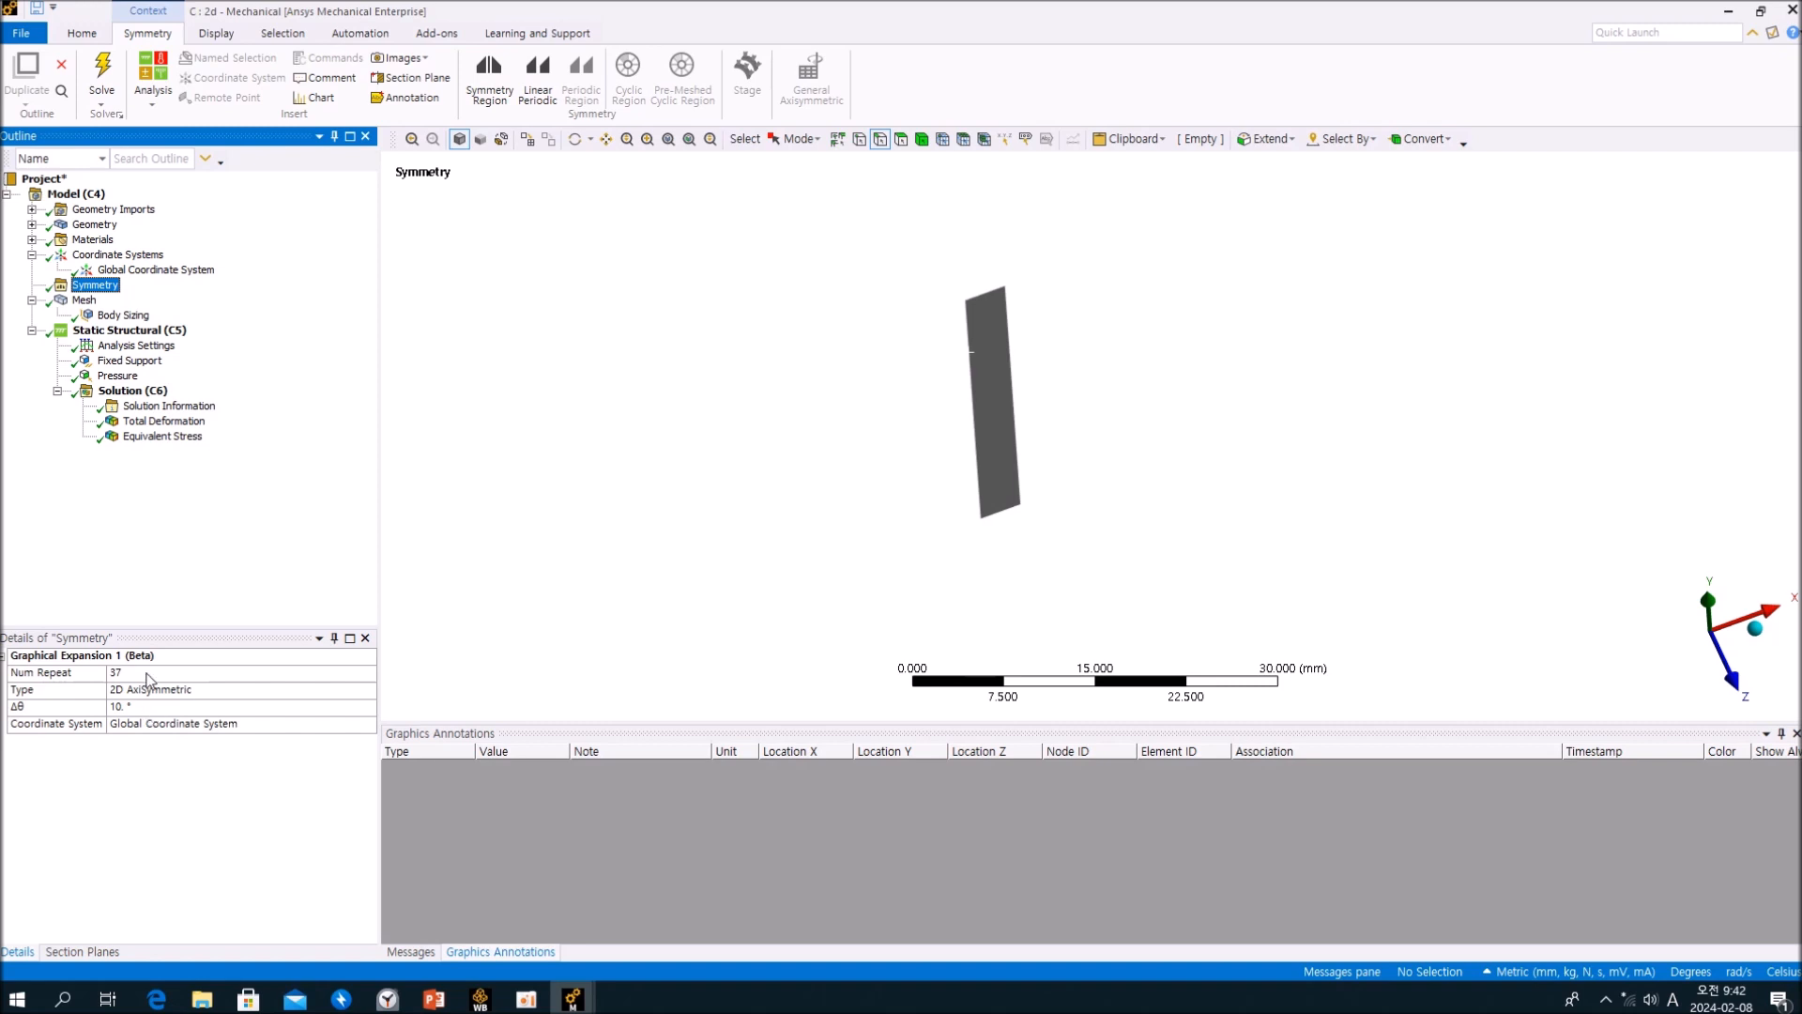
left_click(148, 673)
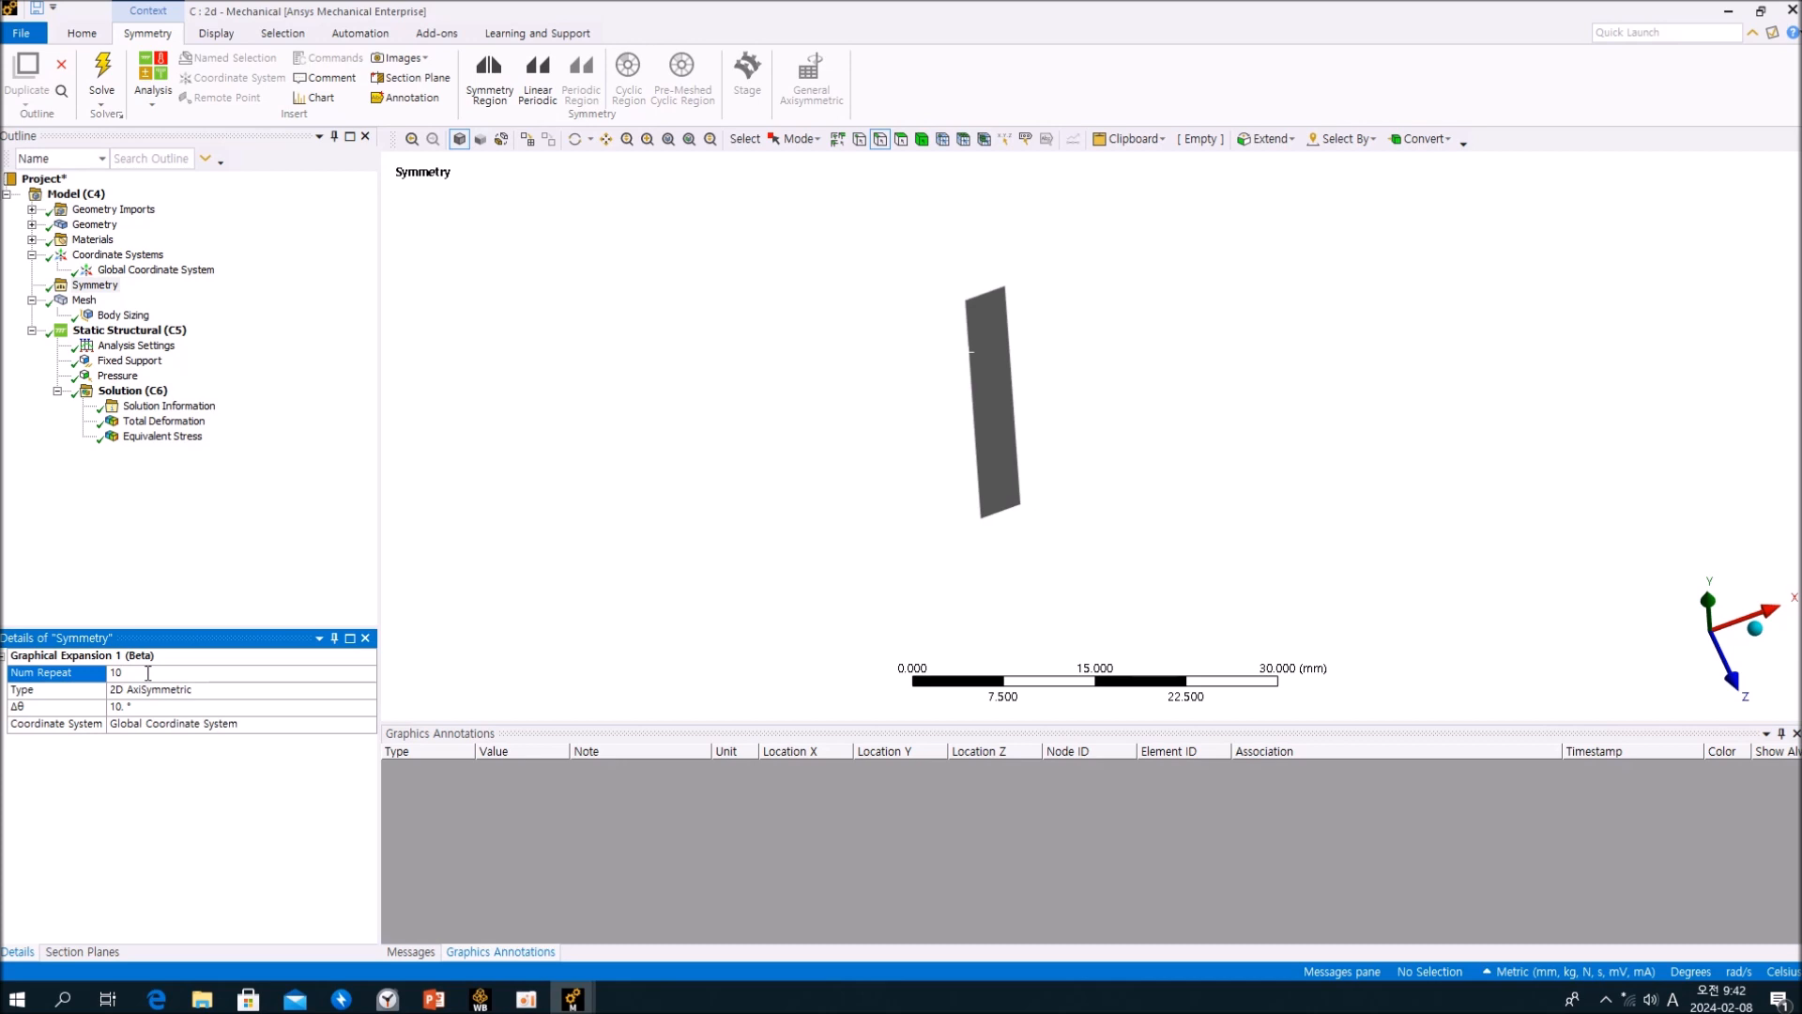
left_click(219, 546)
left_click(85, 301)
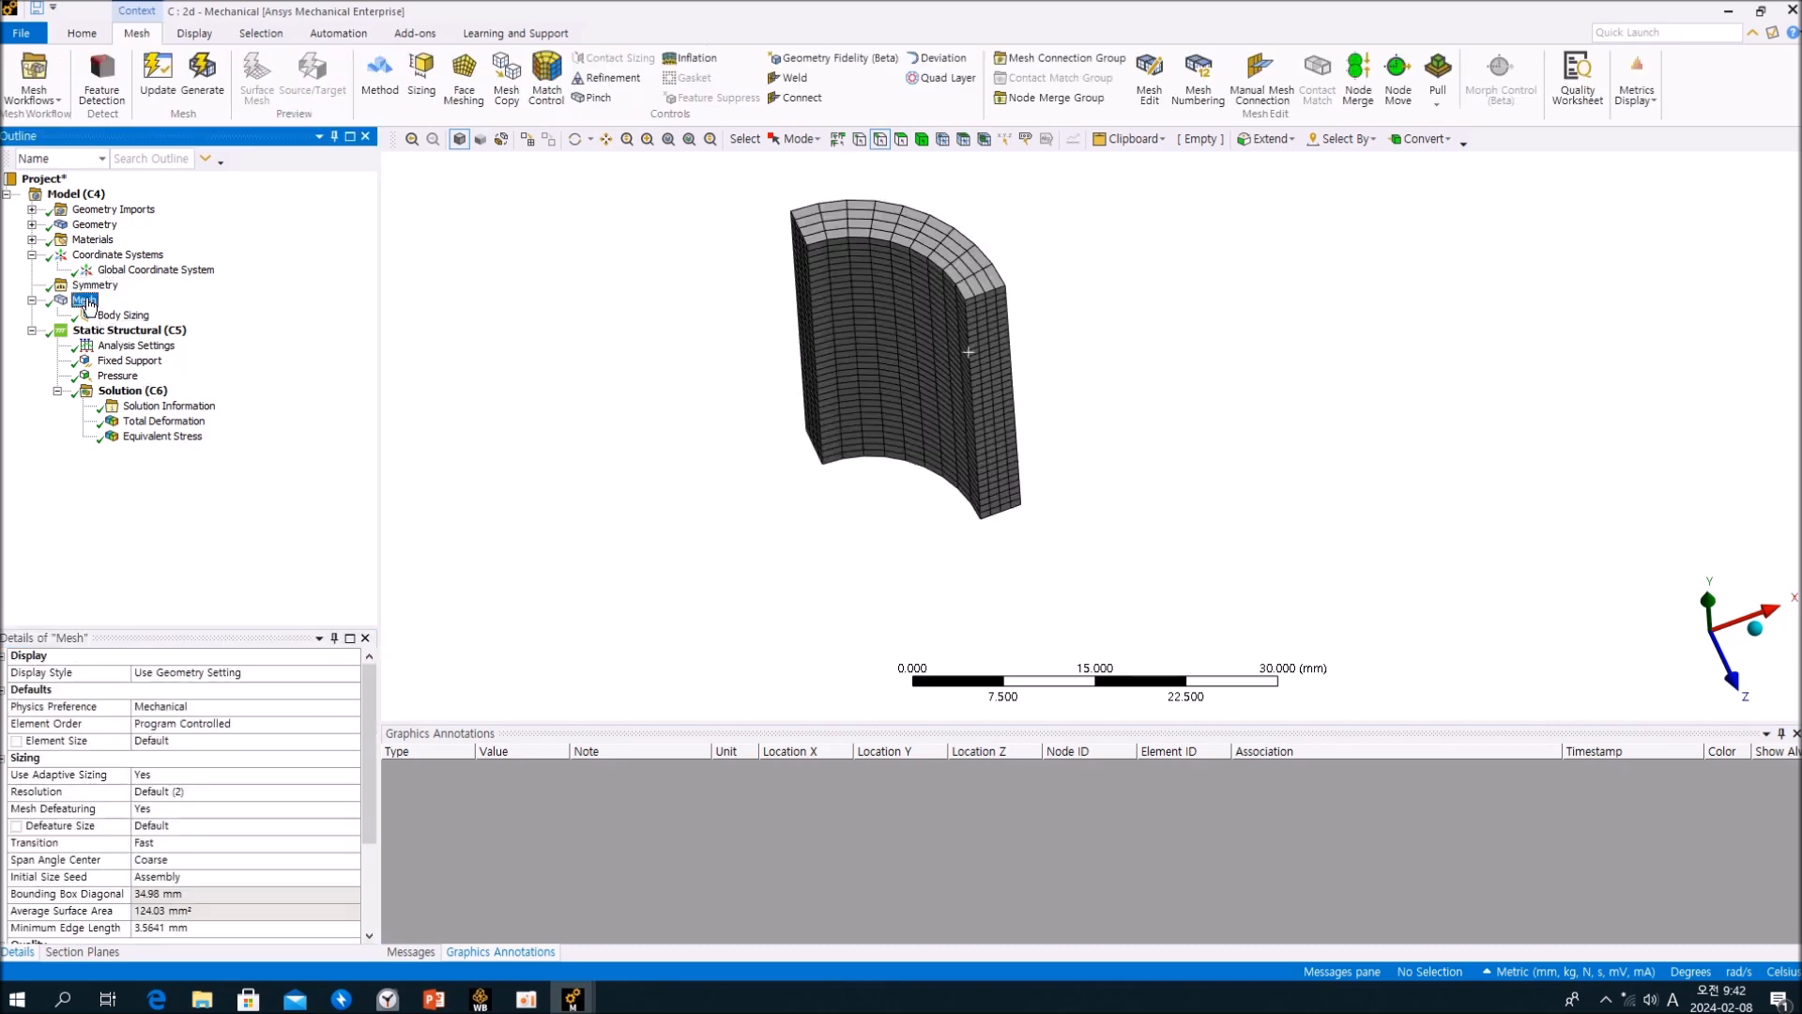
middle_click_drag(968, 474, 1110, 507)
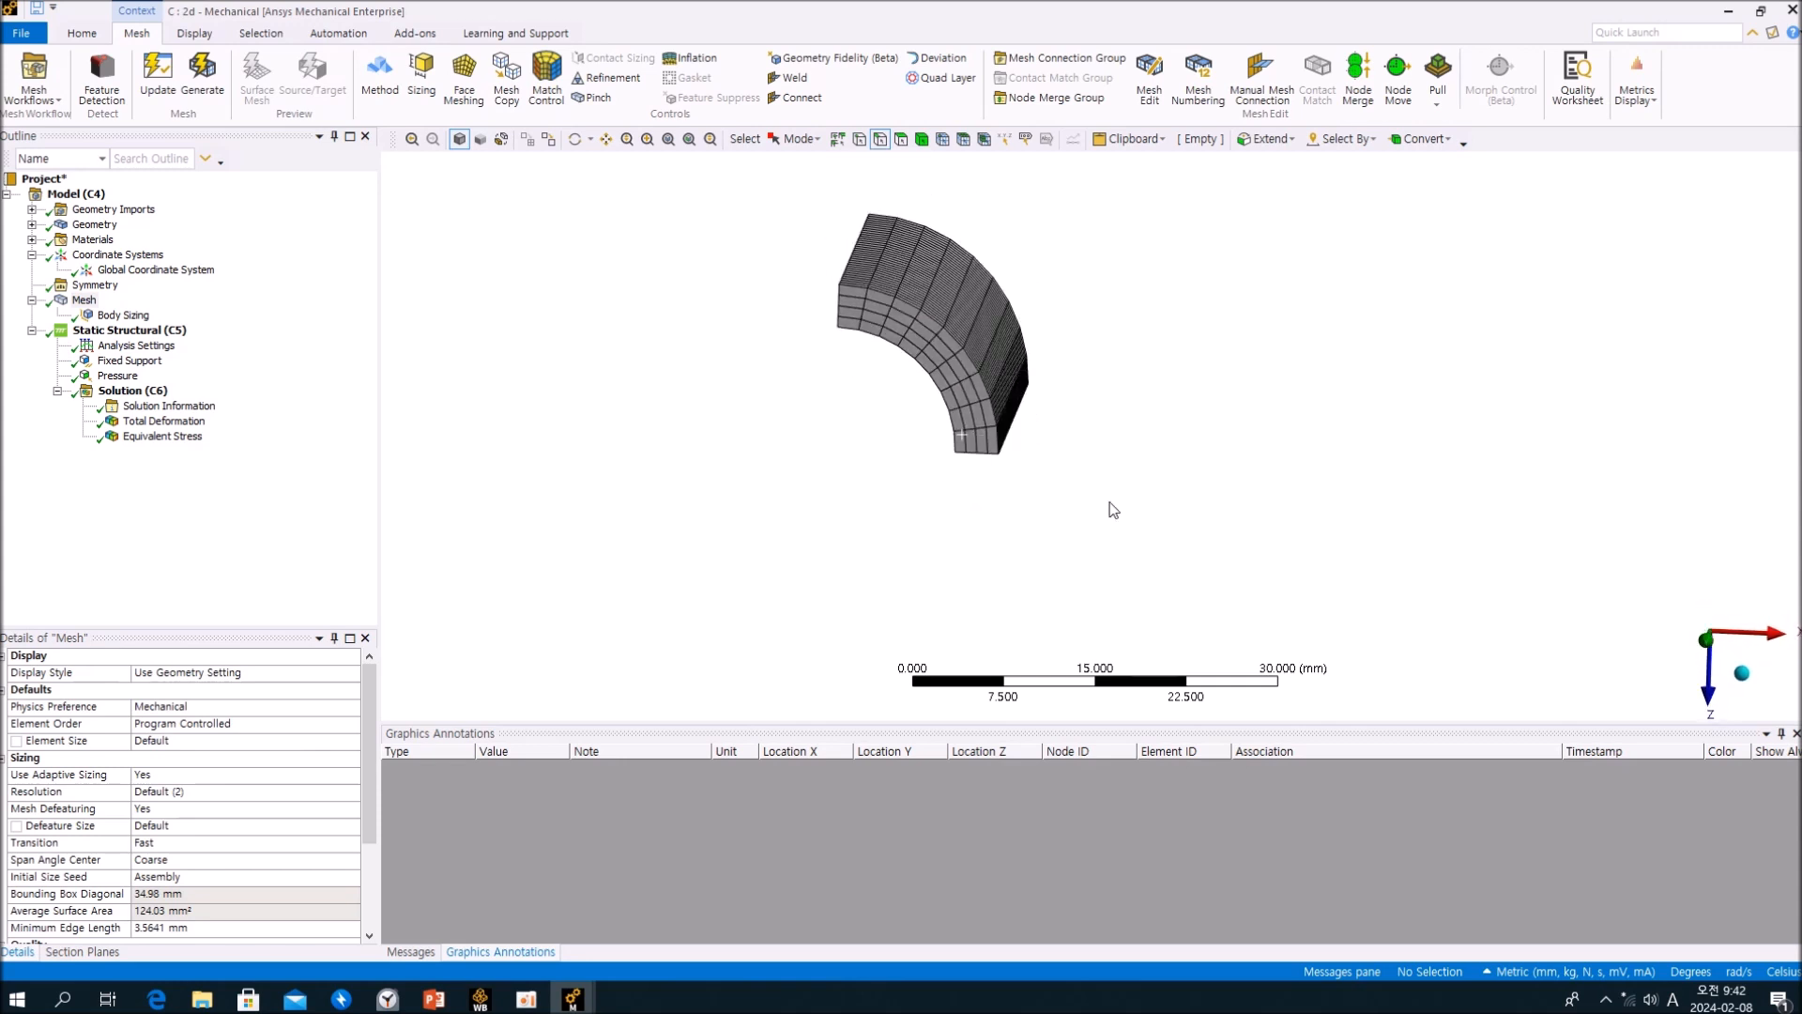
left_click(1667, 631)
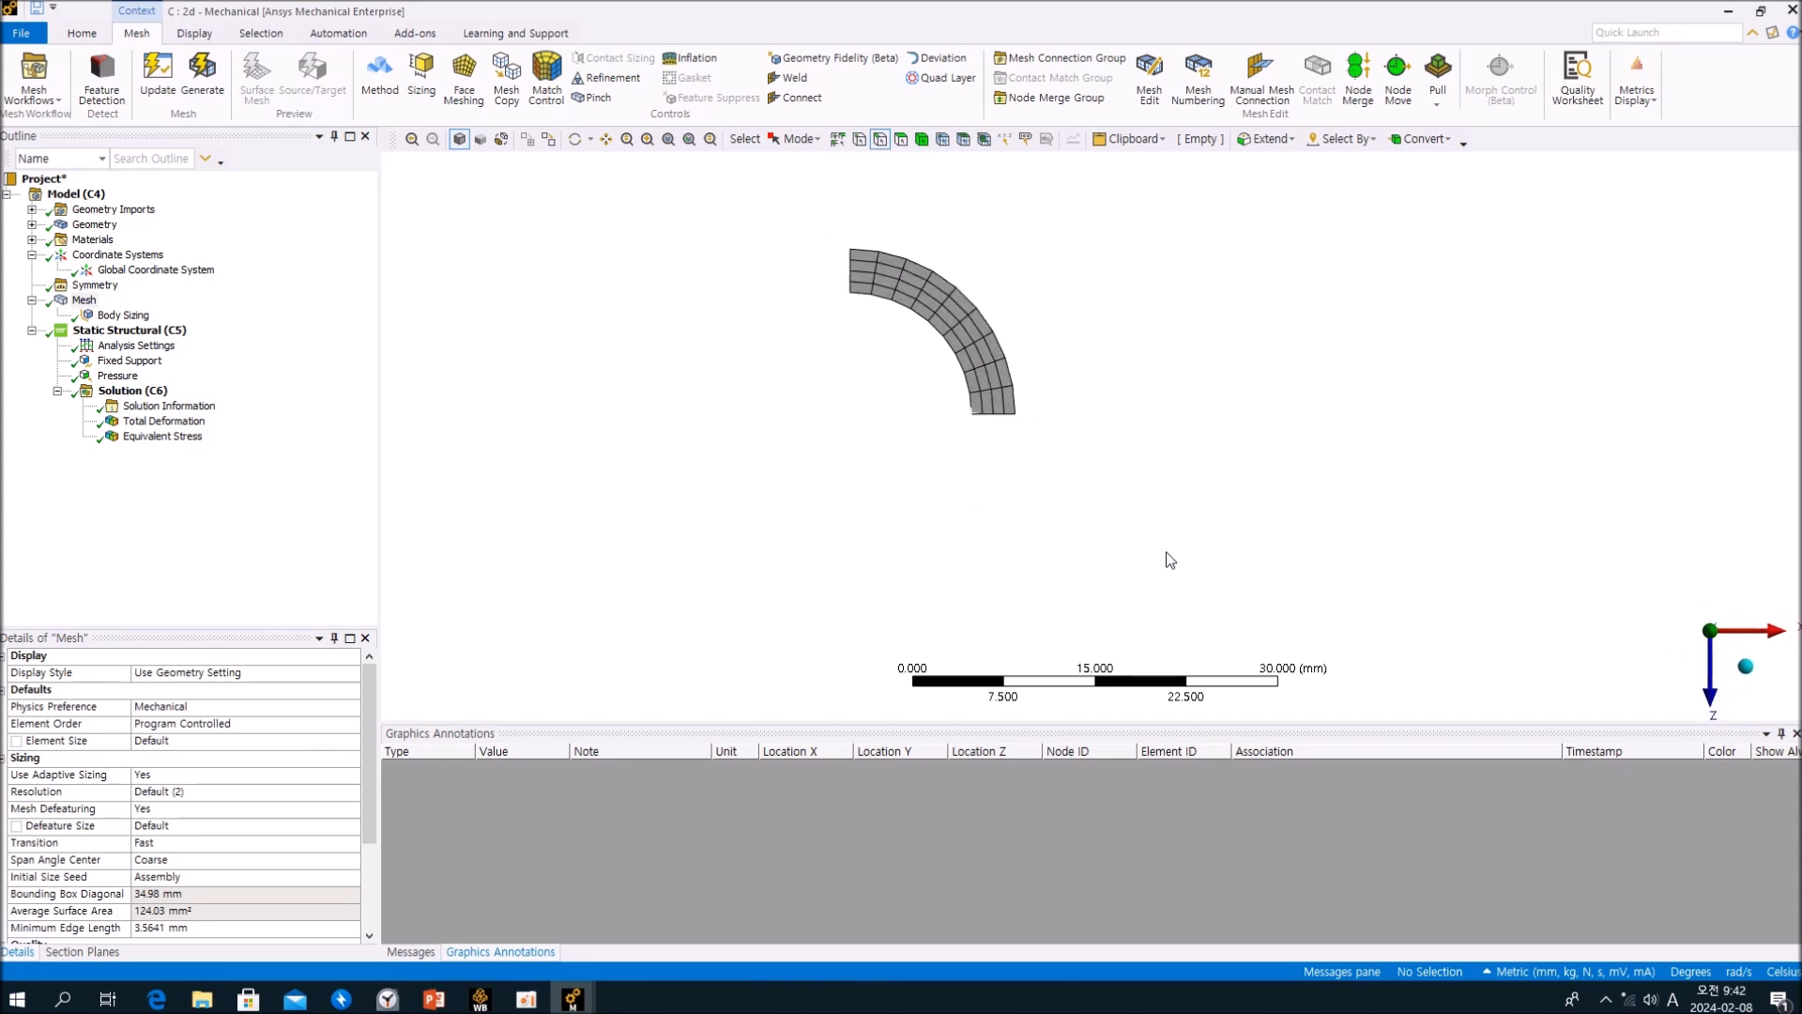
middle_click_drag(970, 498, 986, 403)
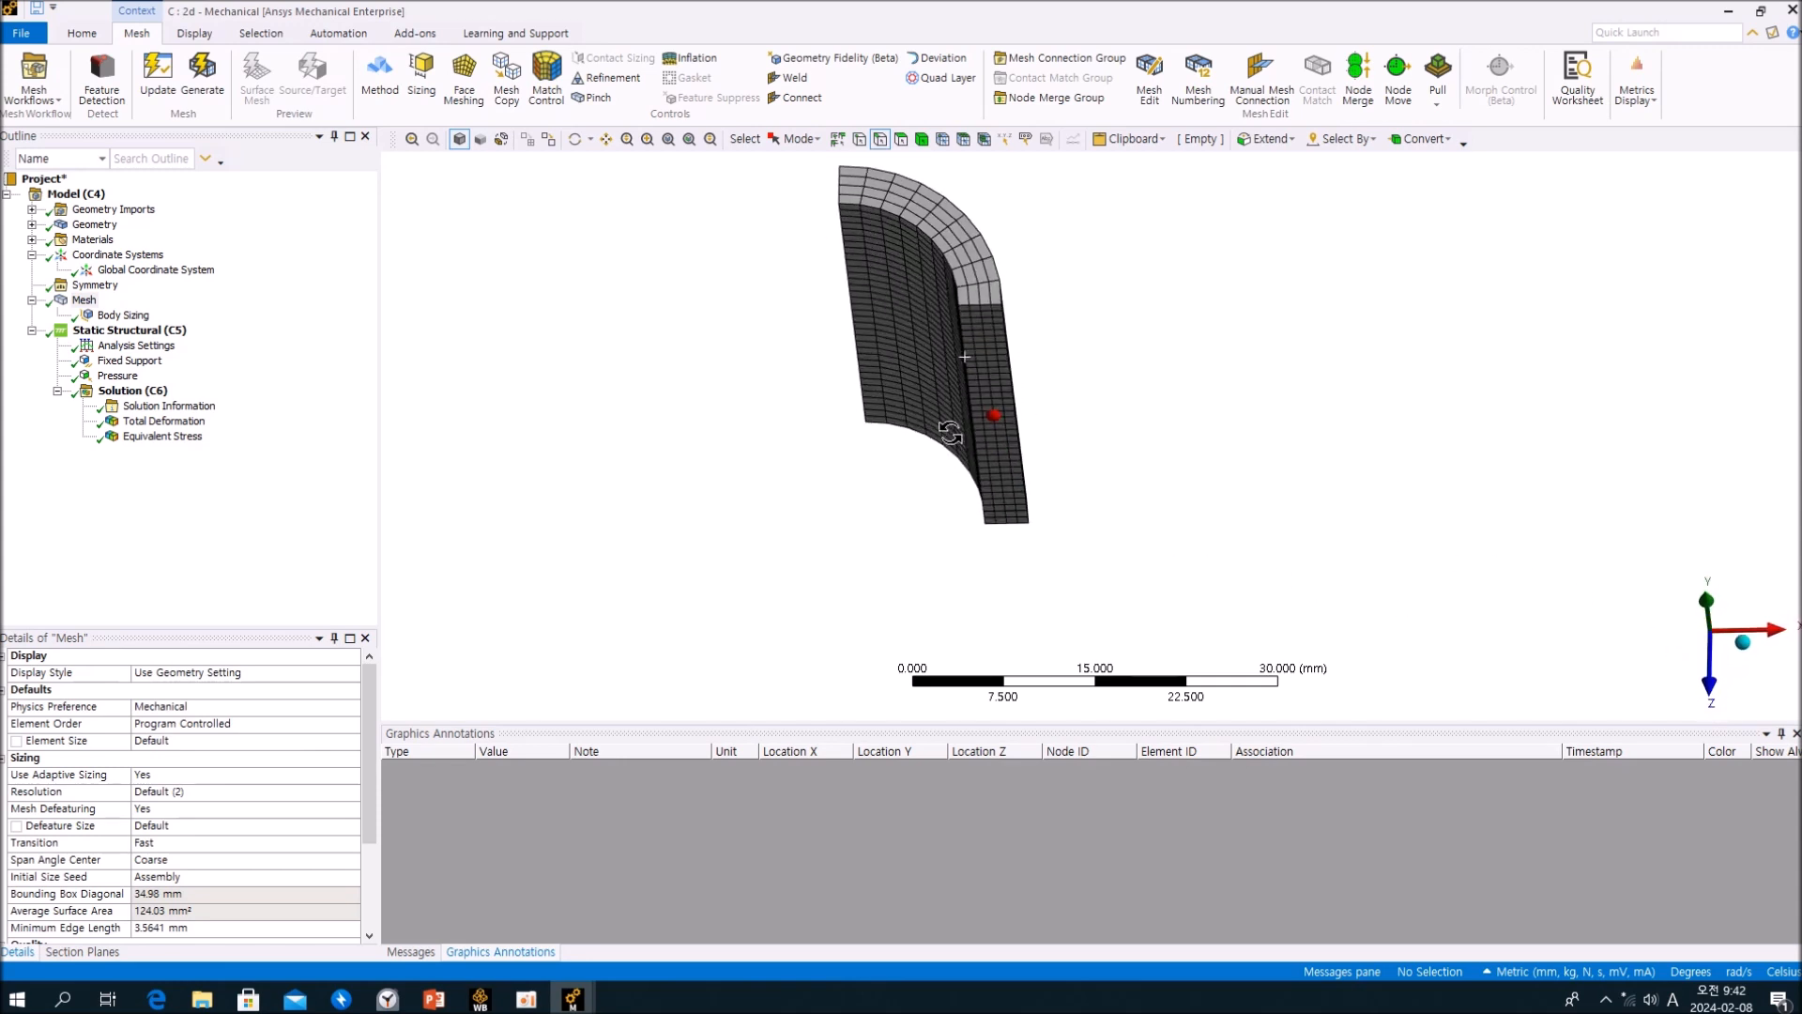
left_click(270, 518)
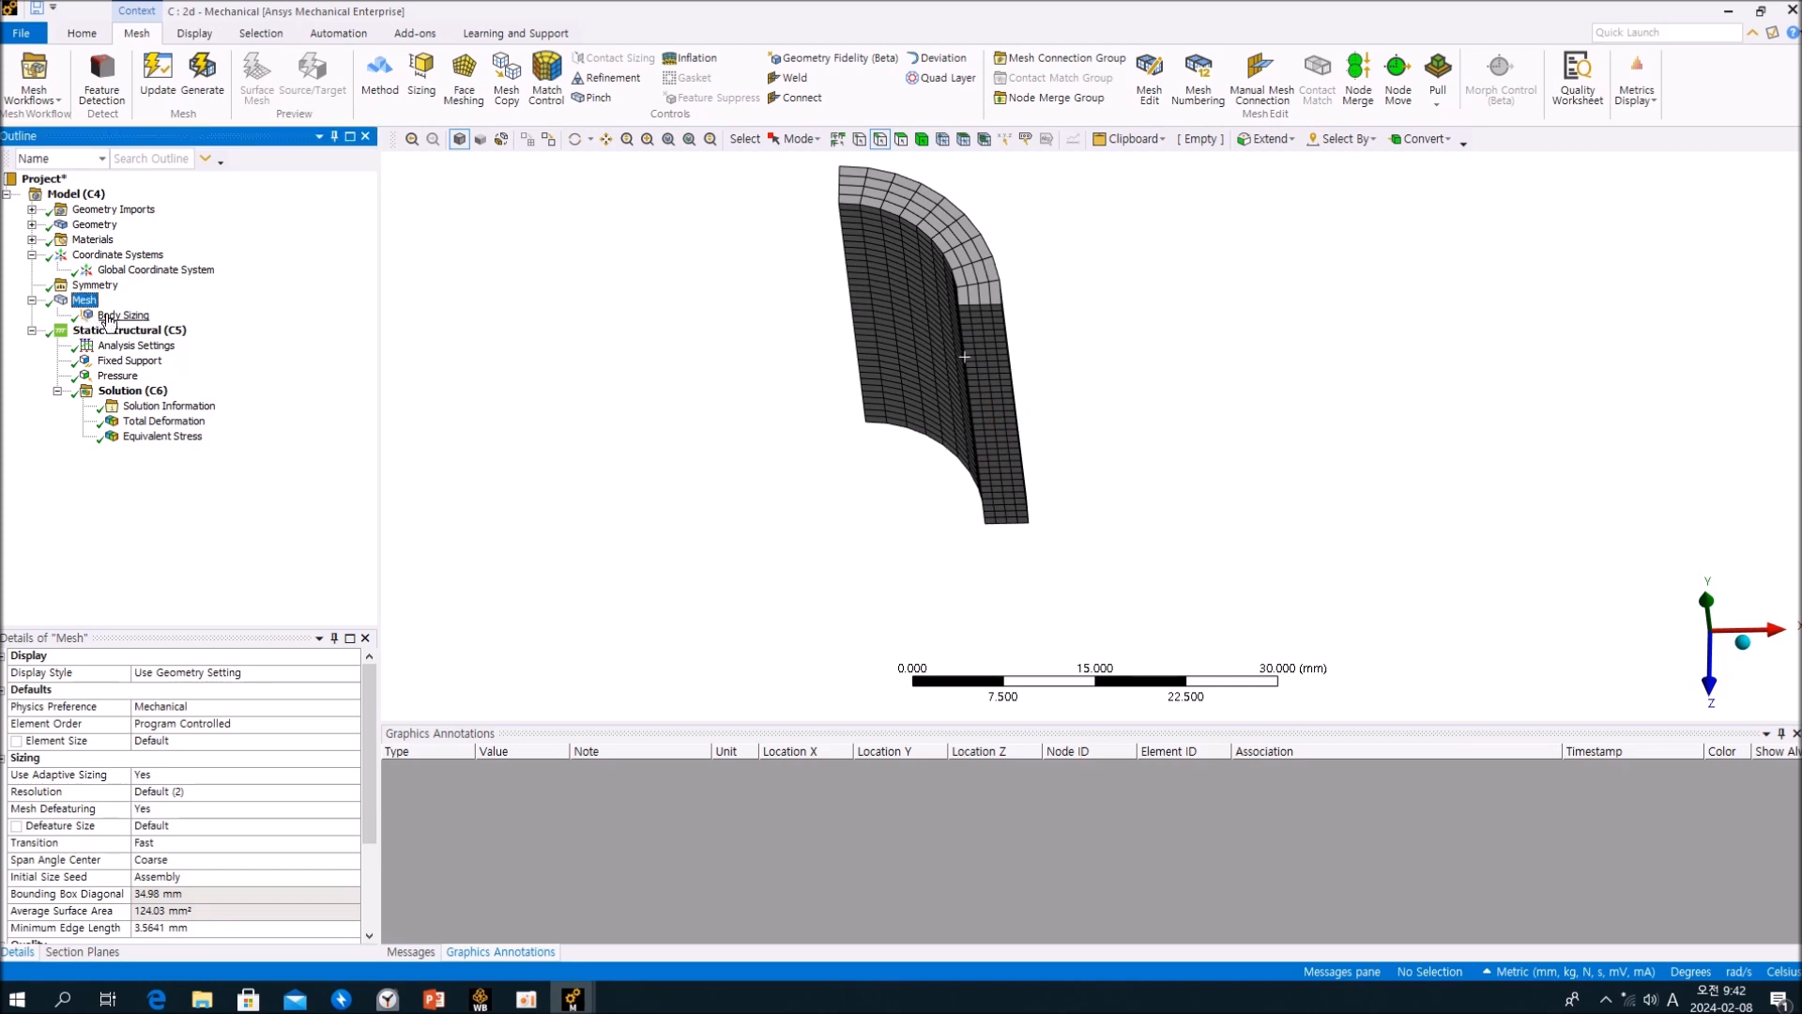
Try 20 repeats with a Δθ of 5° for the 2d model's axisymmetric expansion and examine the finer partial mesh.
left_click(94, 286)
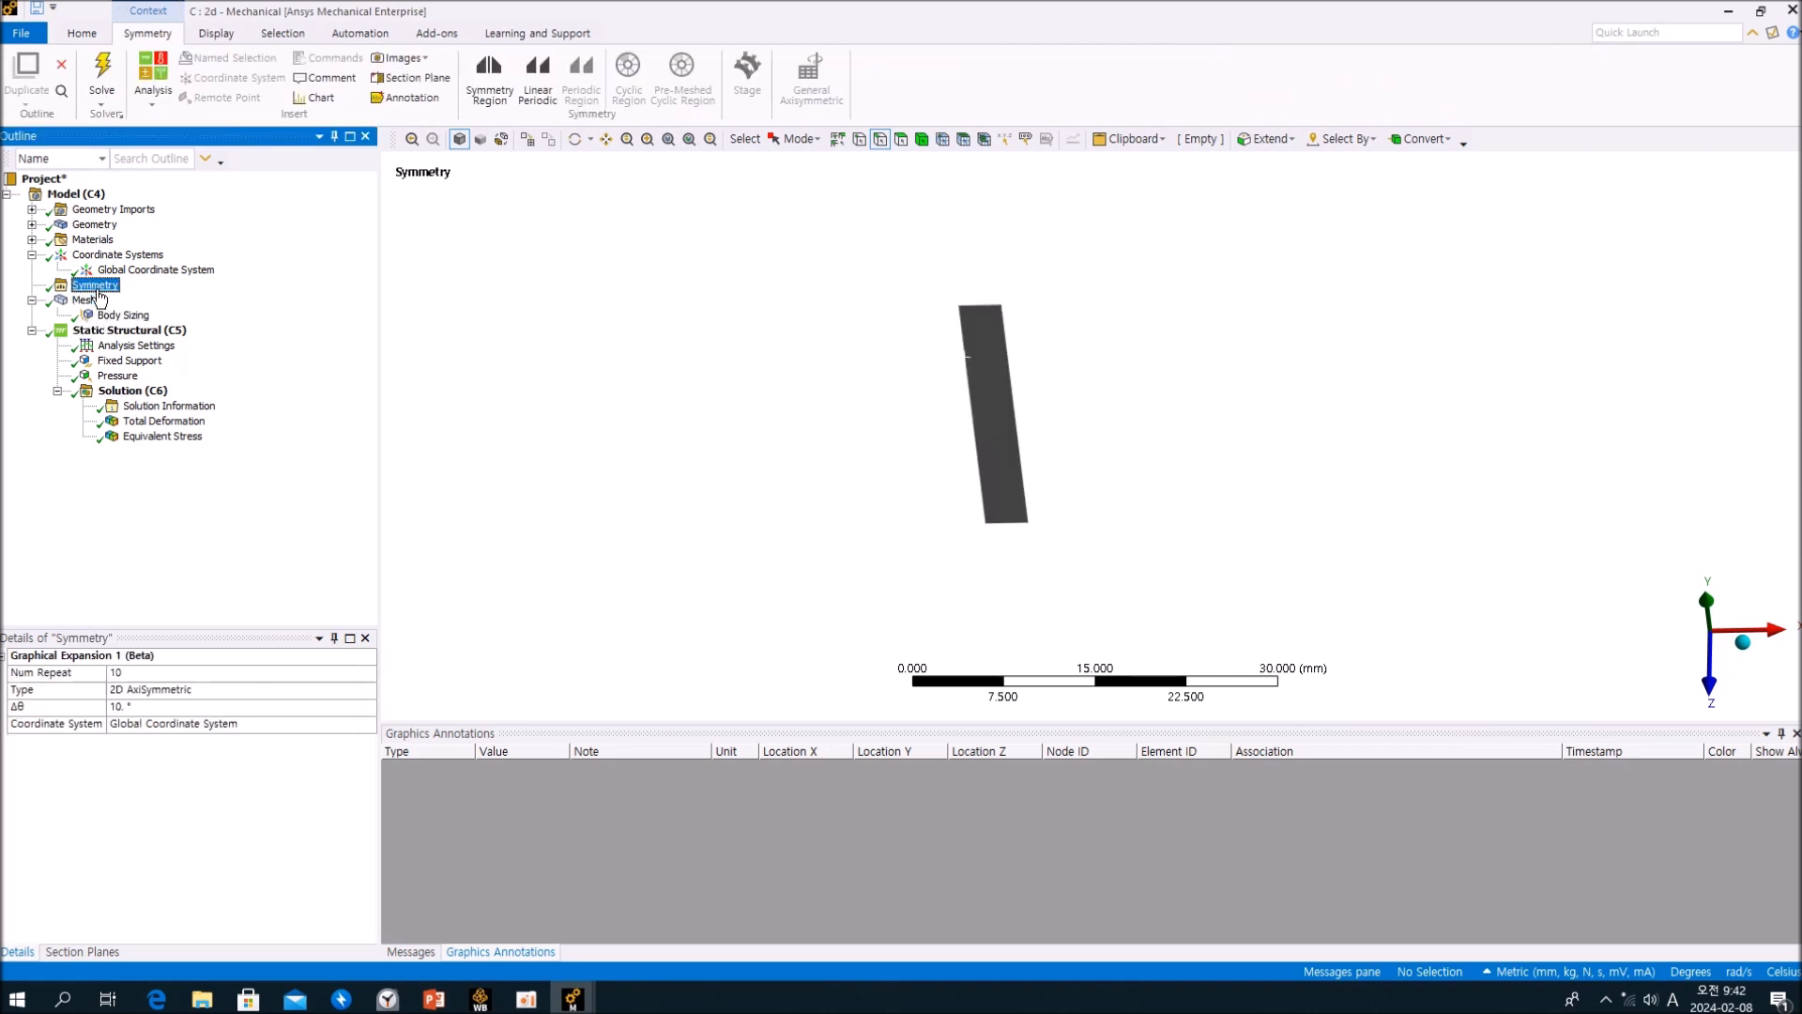
left_click(143, 672)
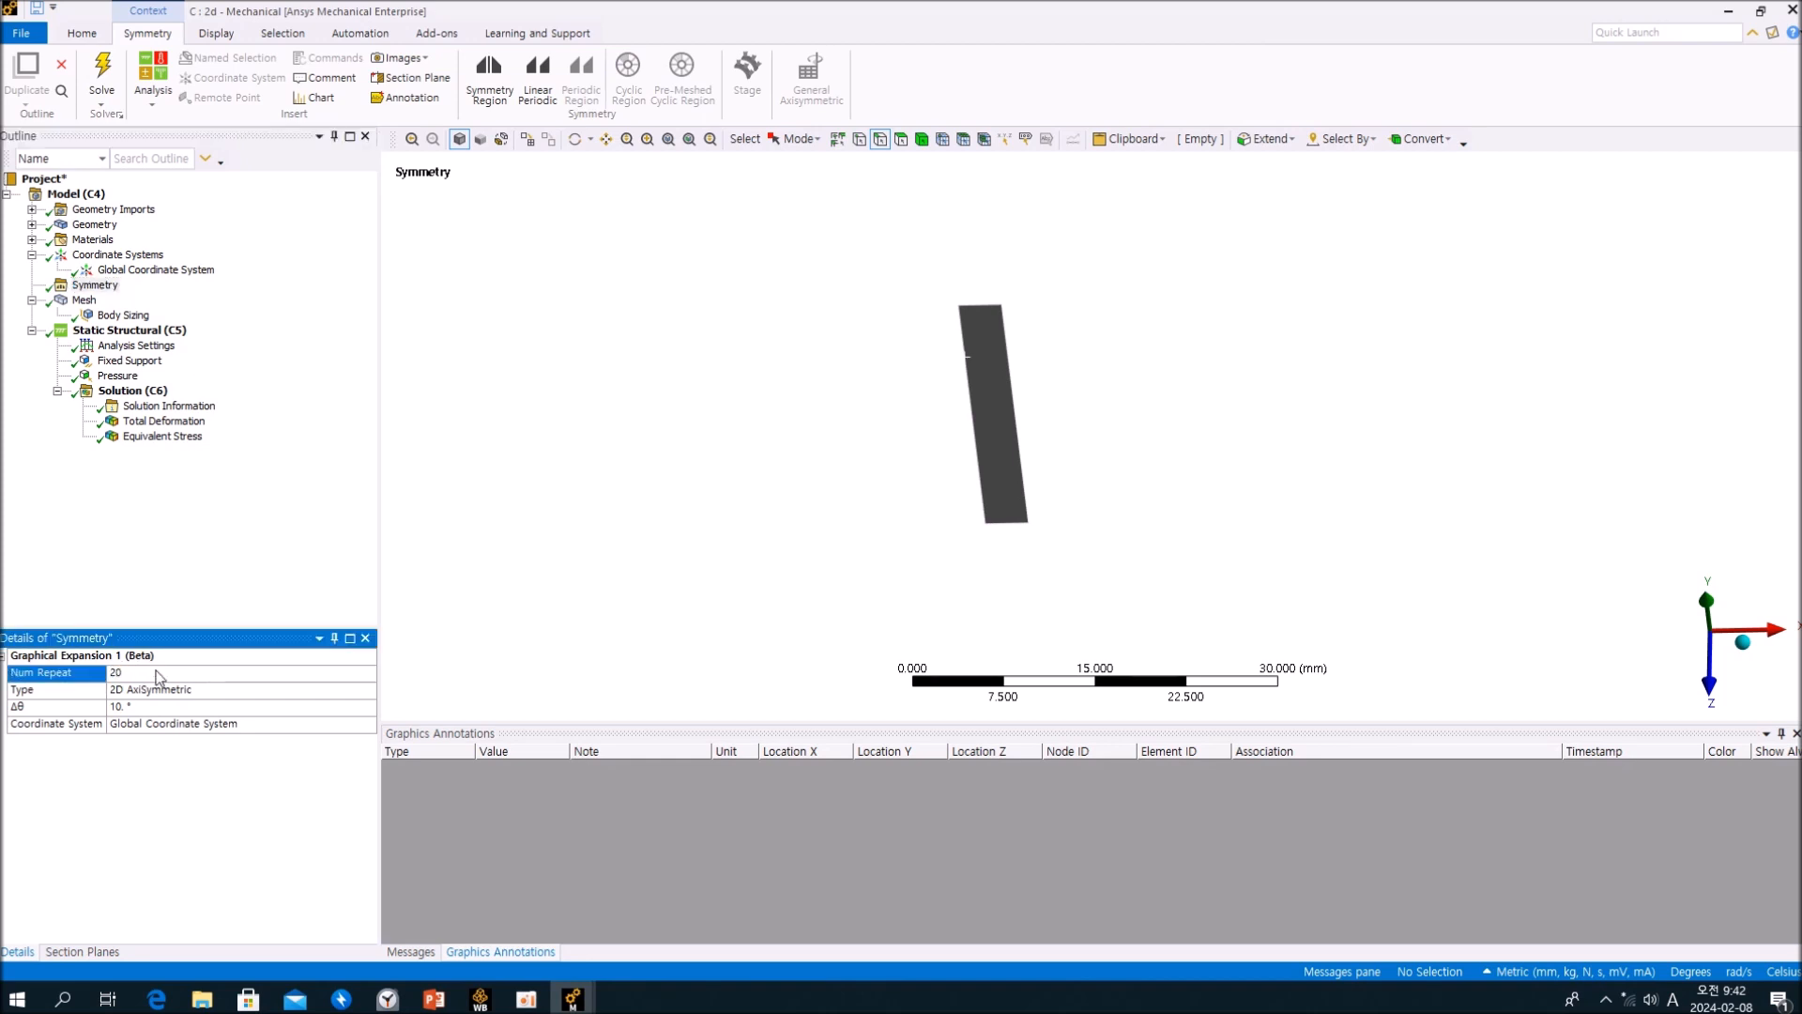
left_click(170, 707)
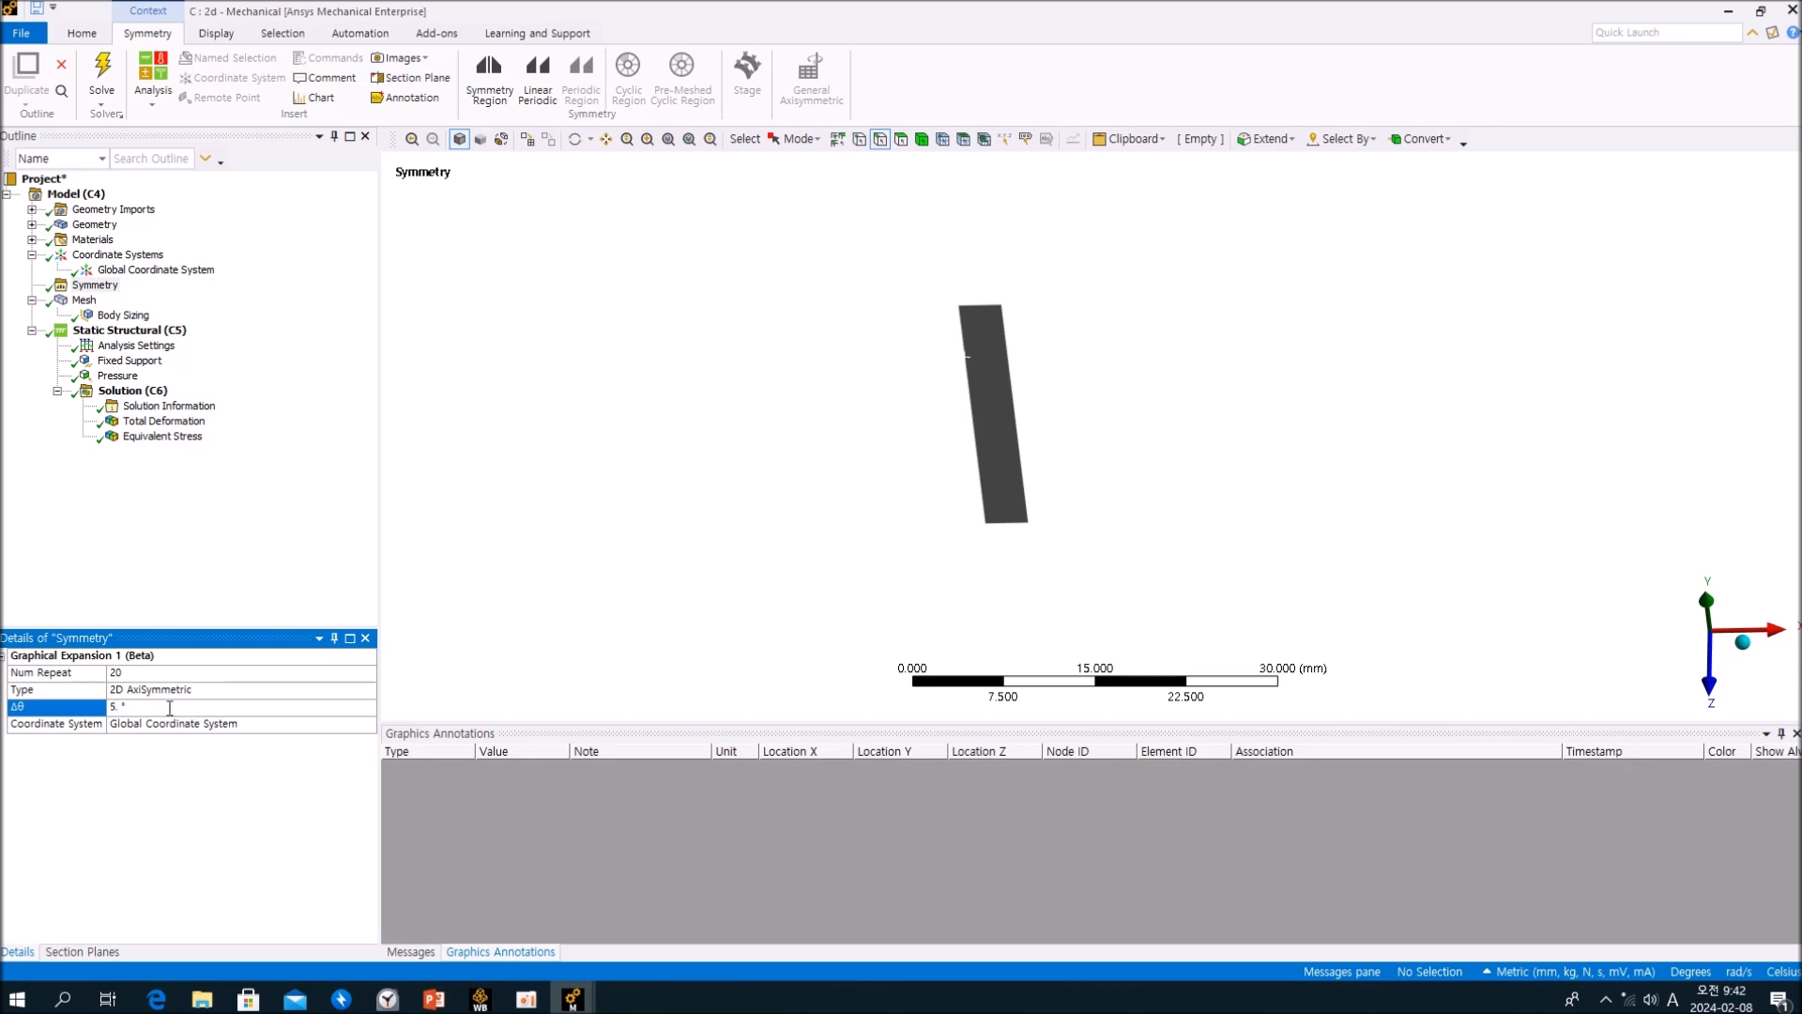
left_click(222, 523)
left_click(84, 301)
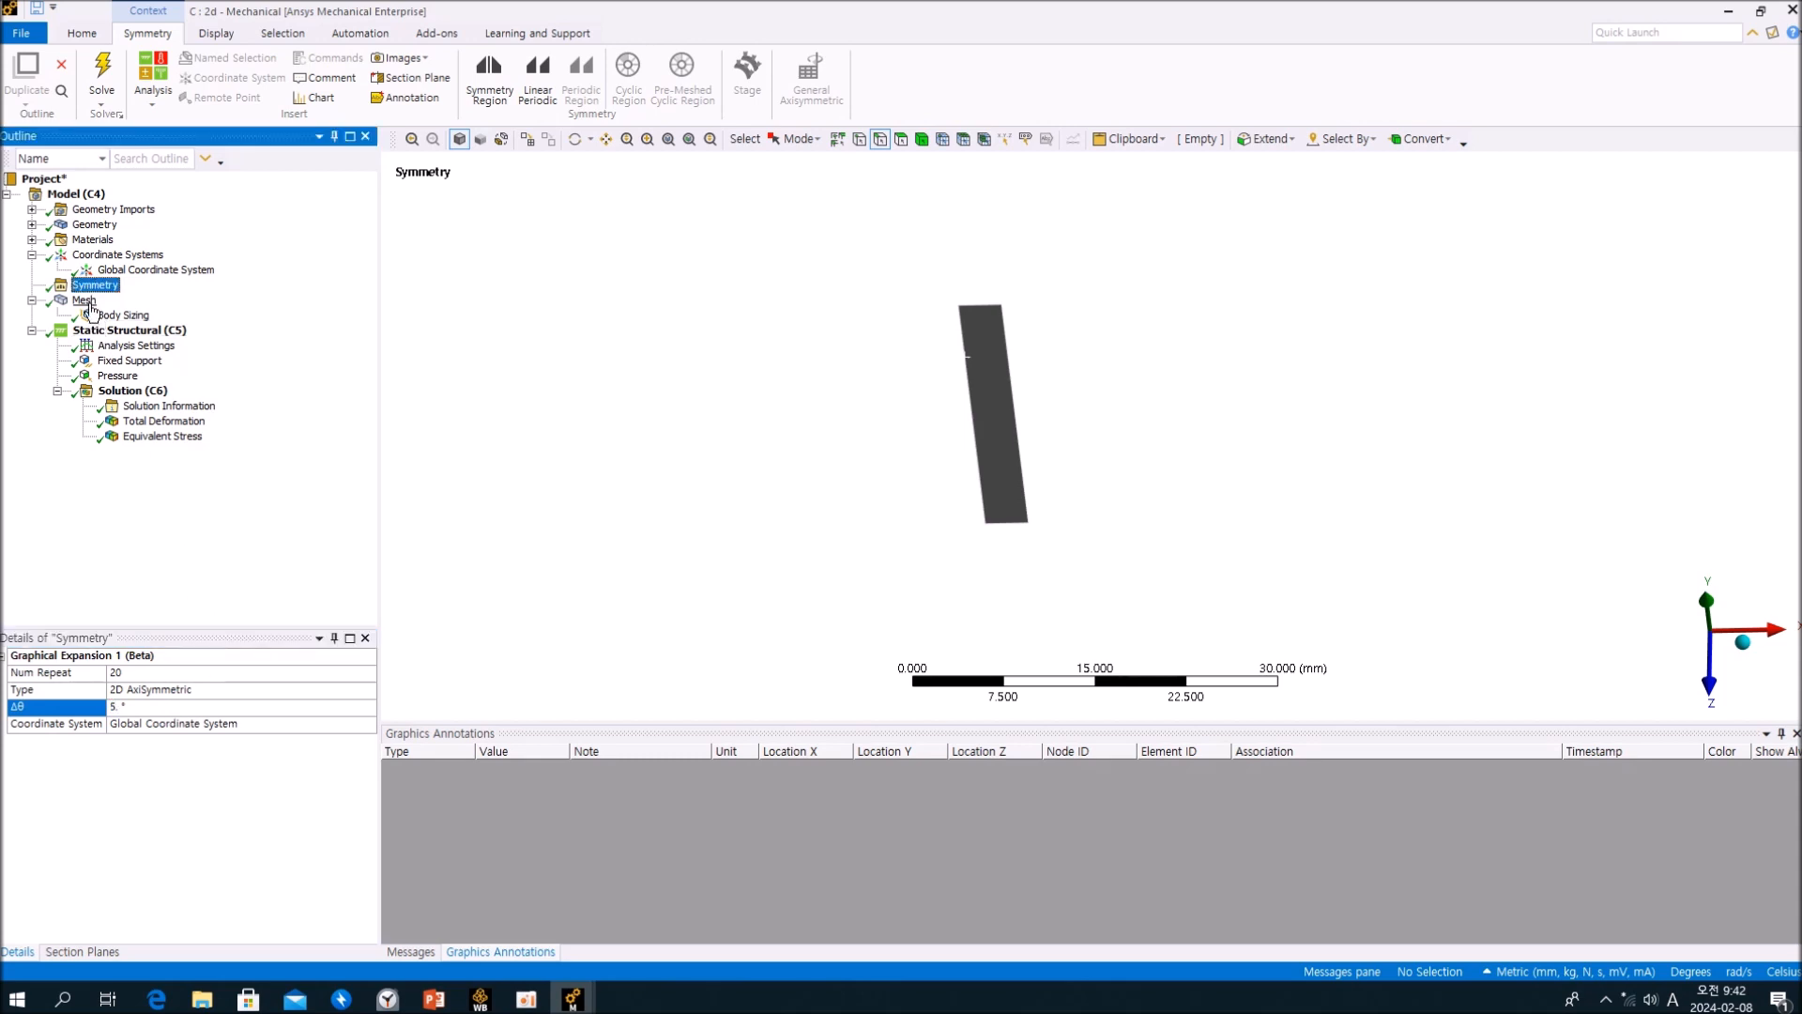
middle_click_drag(953, 335, 1054, 435)
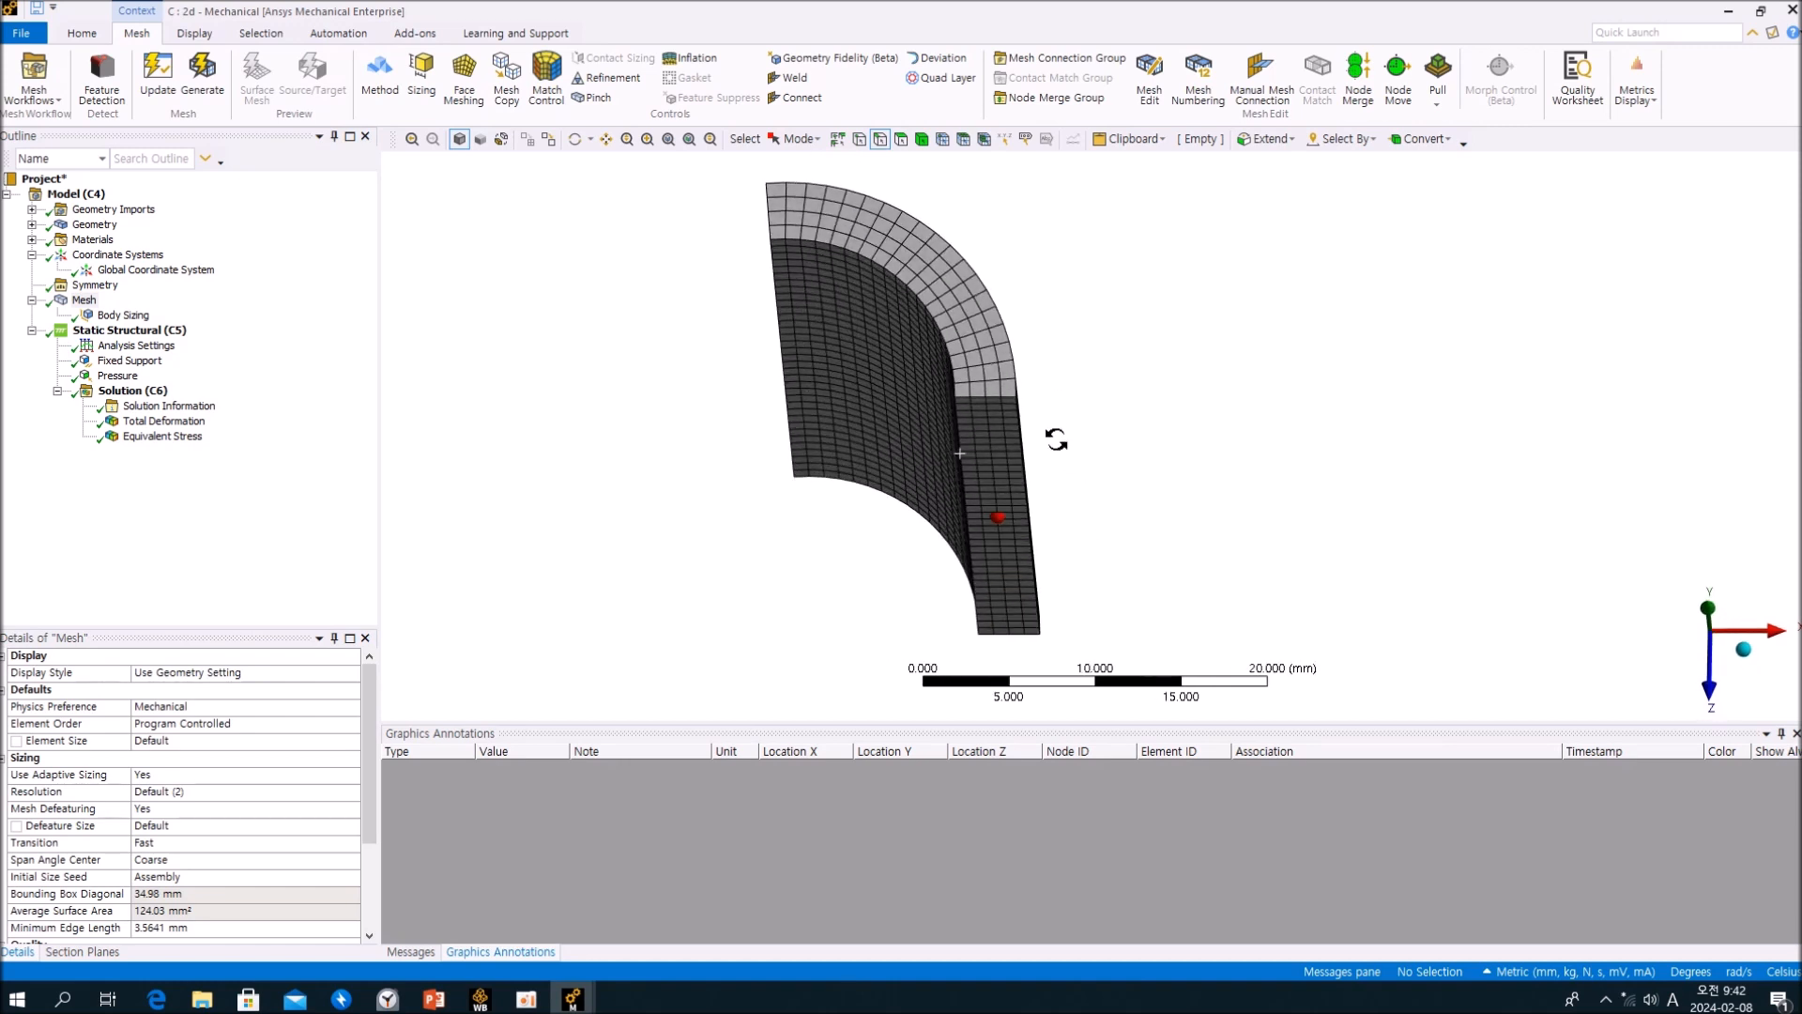
middle_click_drag(1037, 499, 1064, 439)
scroll(257, 786, "down", 3)
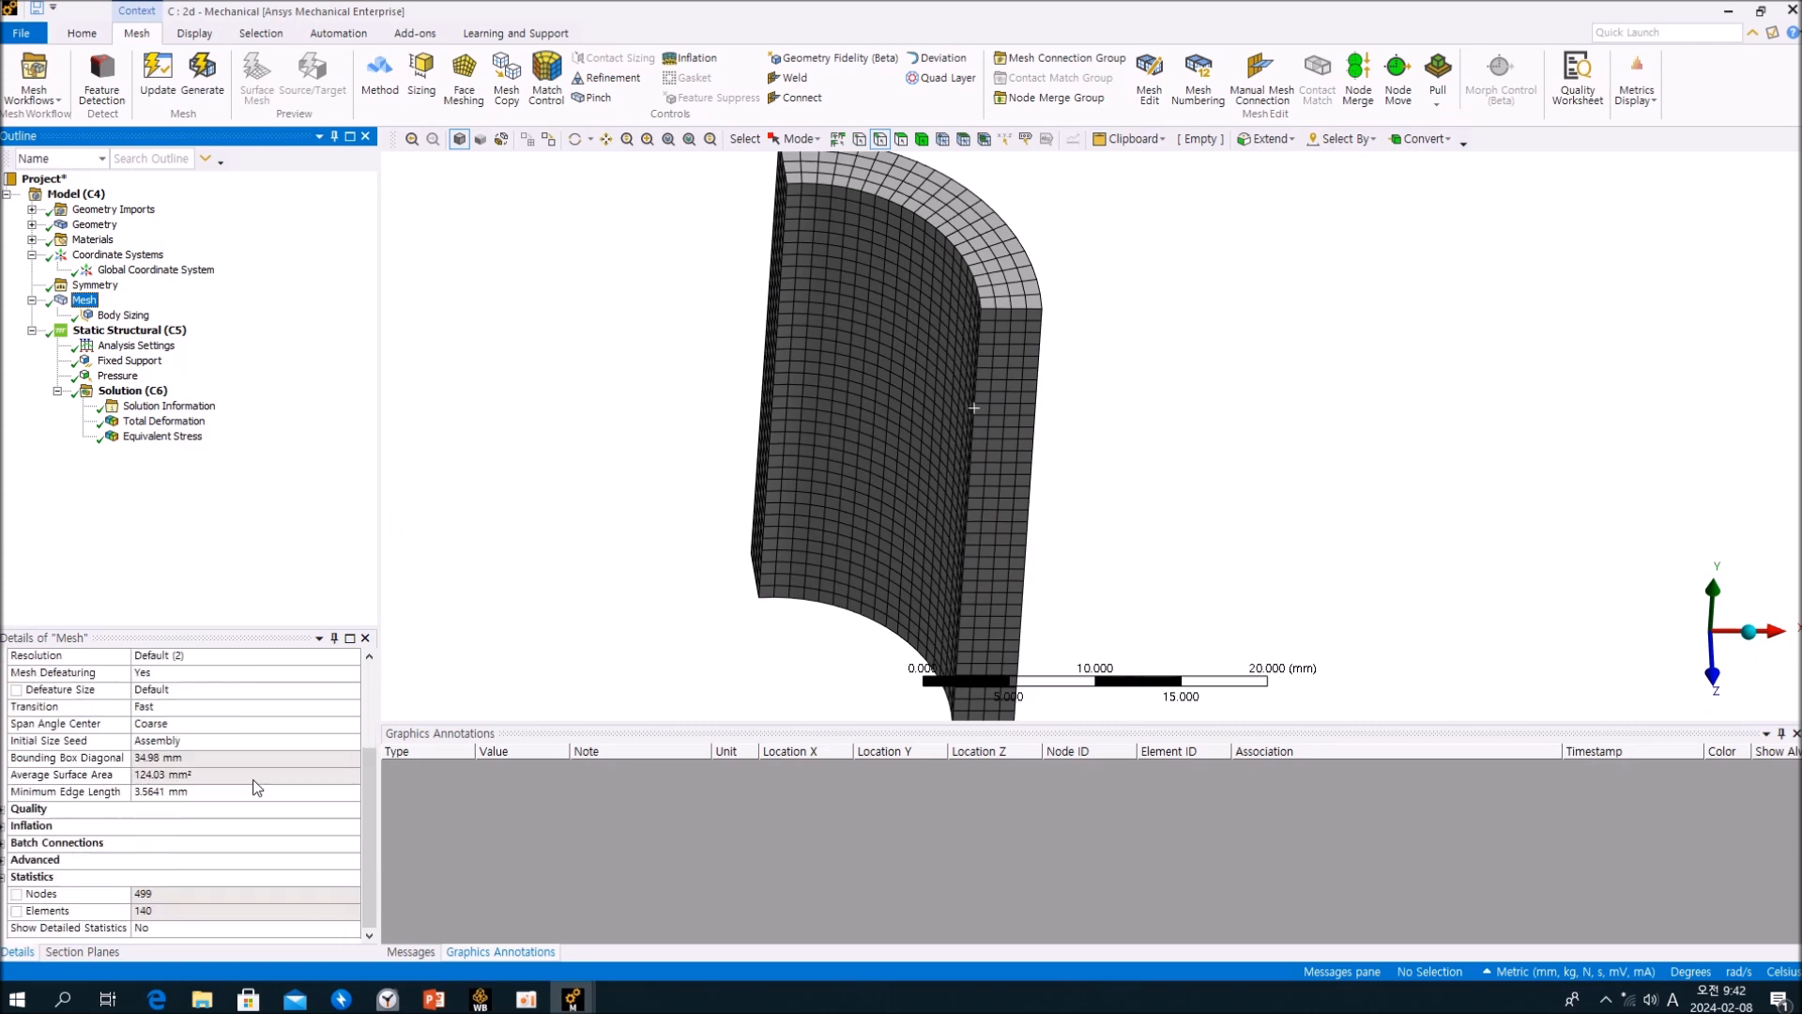
middle_click_drag(594, 555, 815, 443)
left_click(289, 507)
Set the 2d model's Graphical Expansion 1 to 37 repeats, restore Δθ to 10° and check the mesh.
left_click(95, 286)
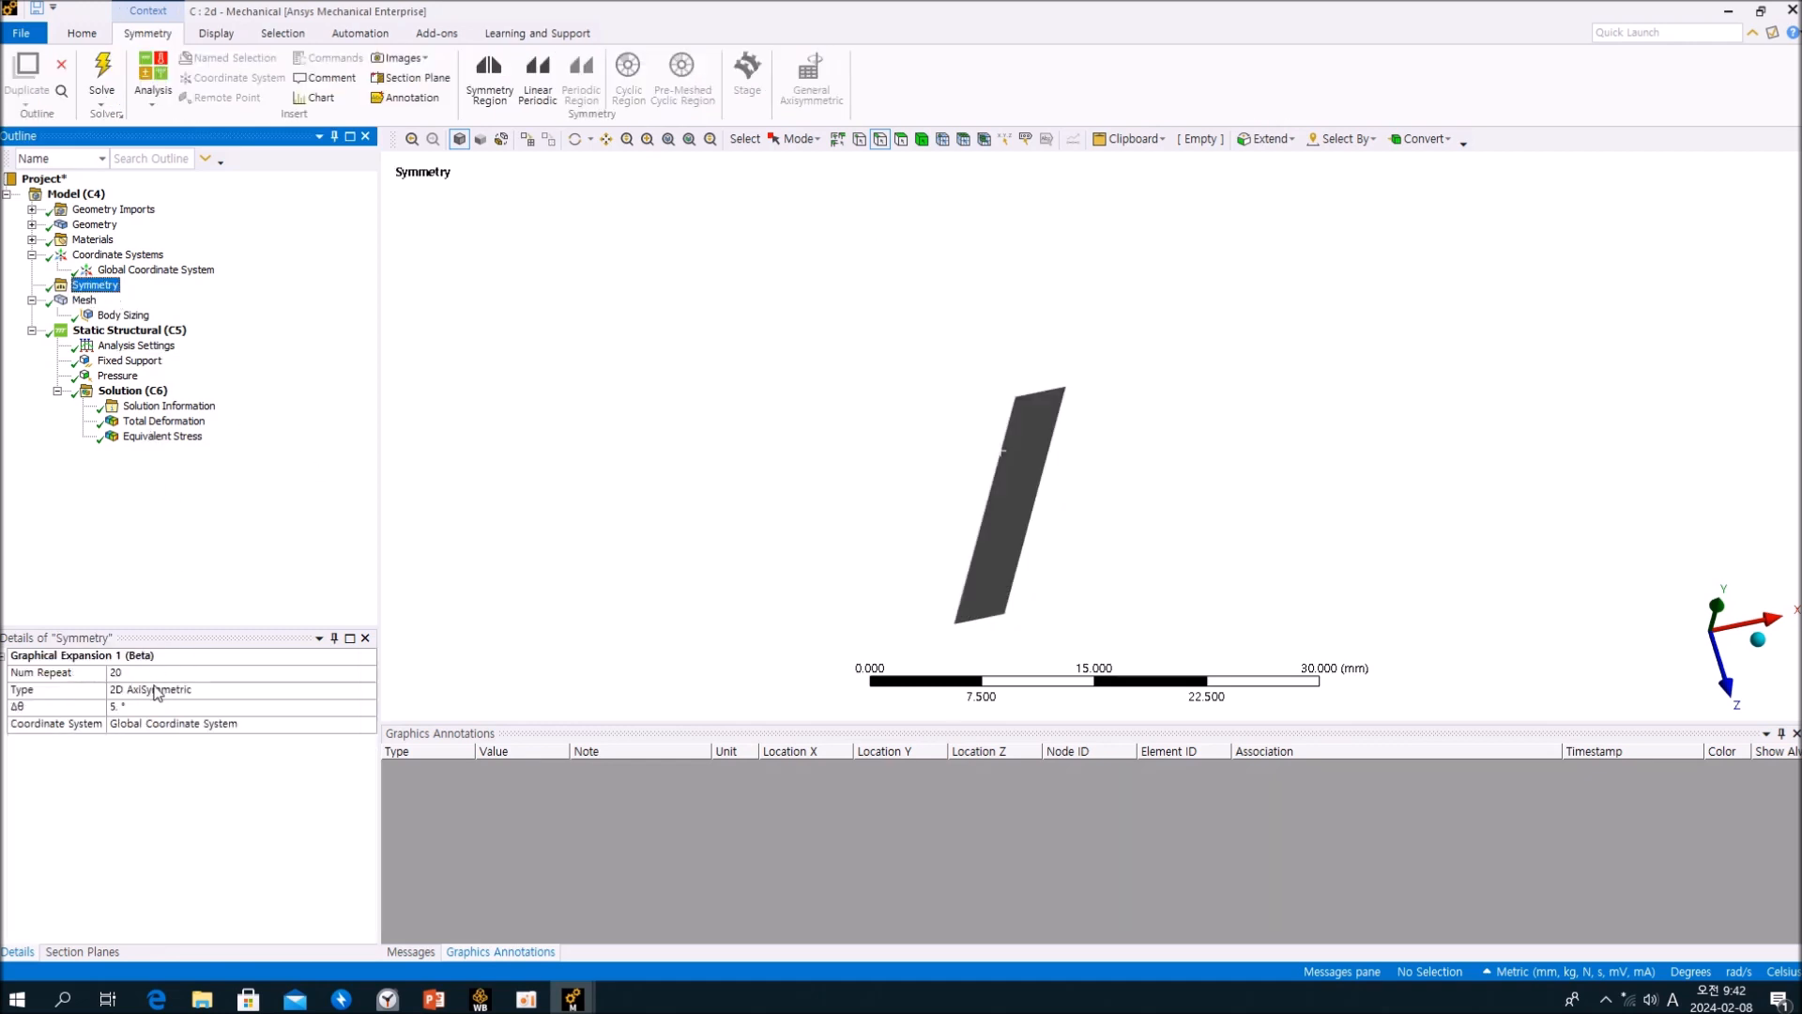
left_click(163, 673)
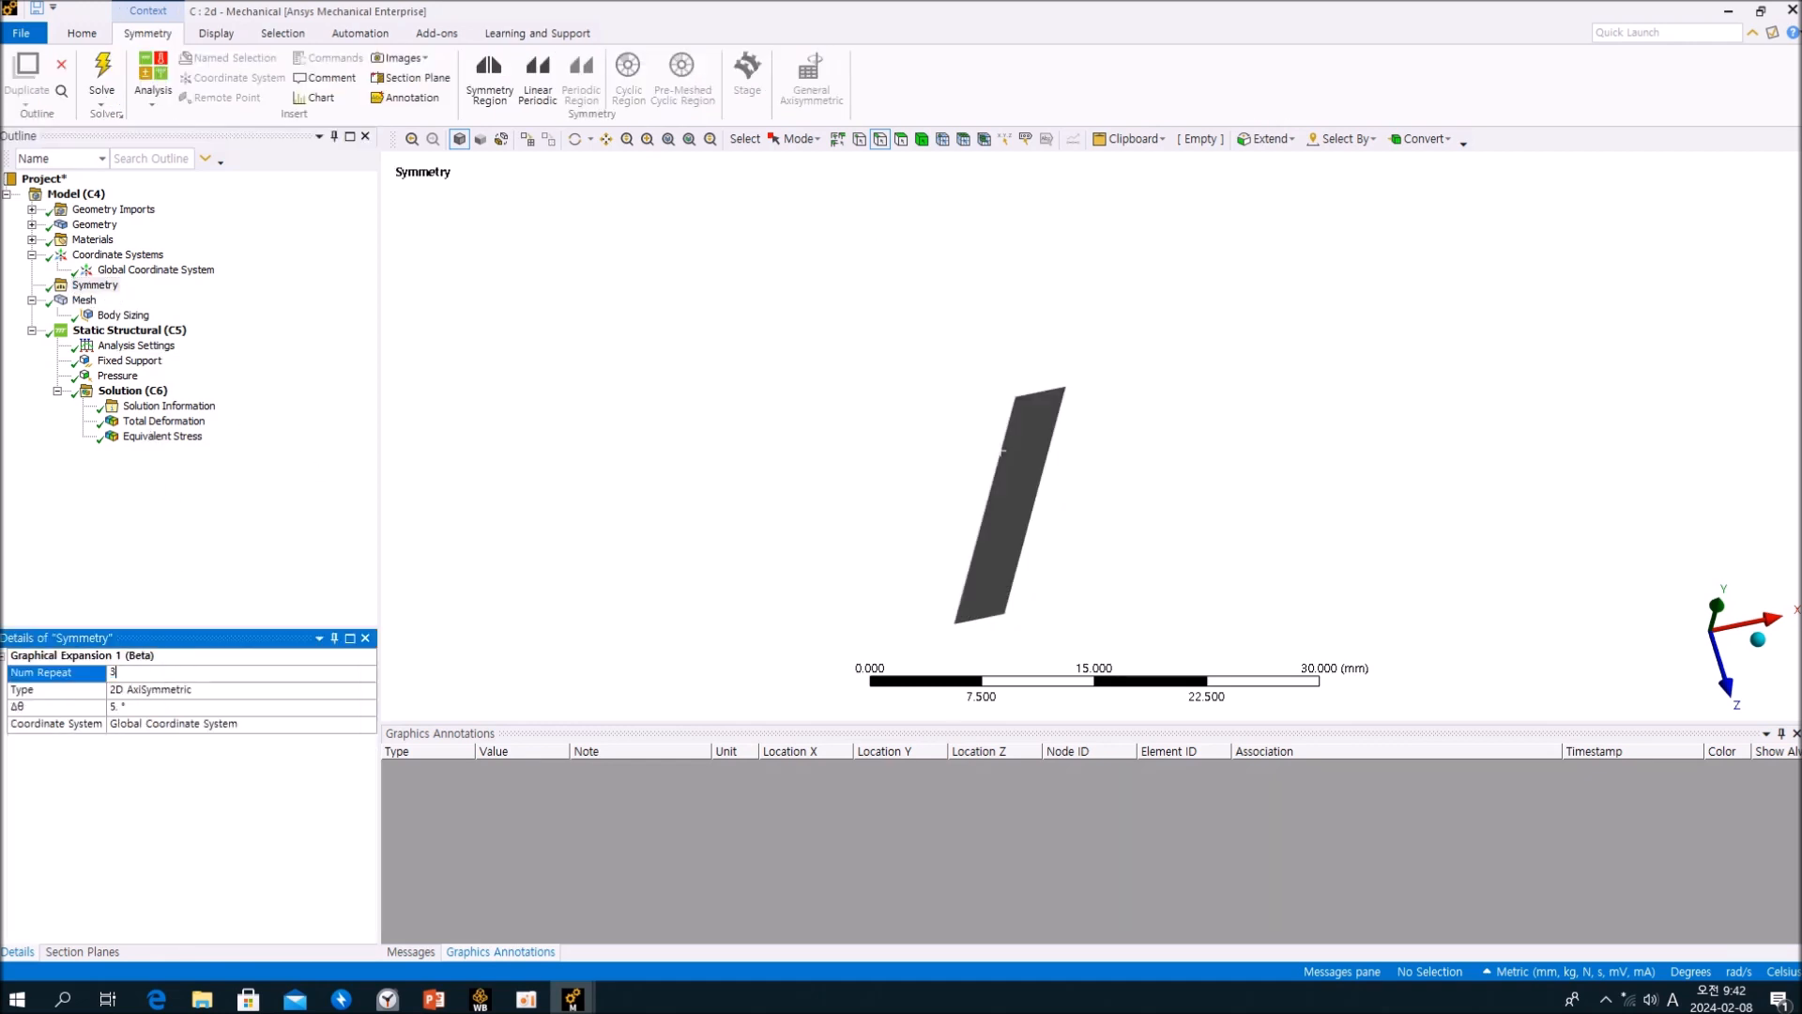
left_click(273, 710)
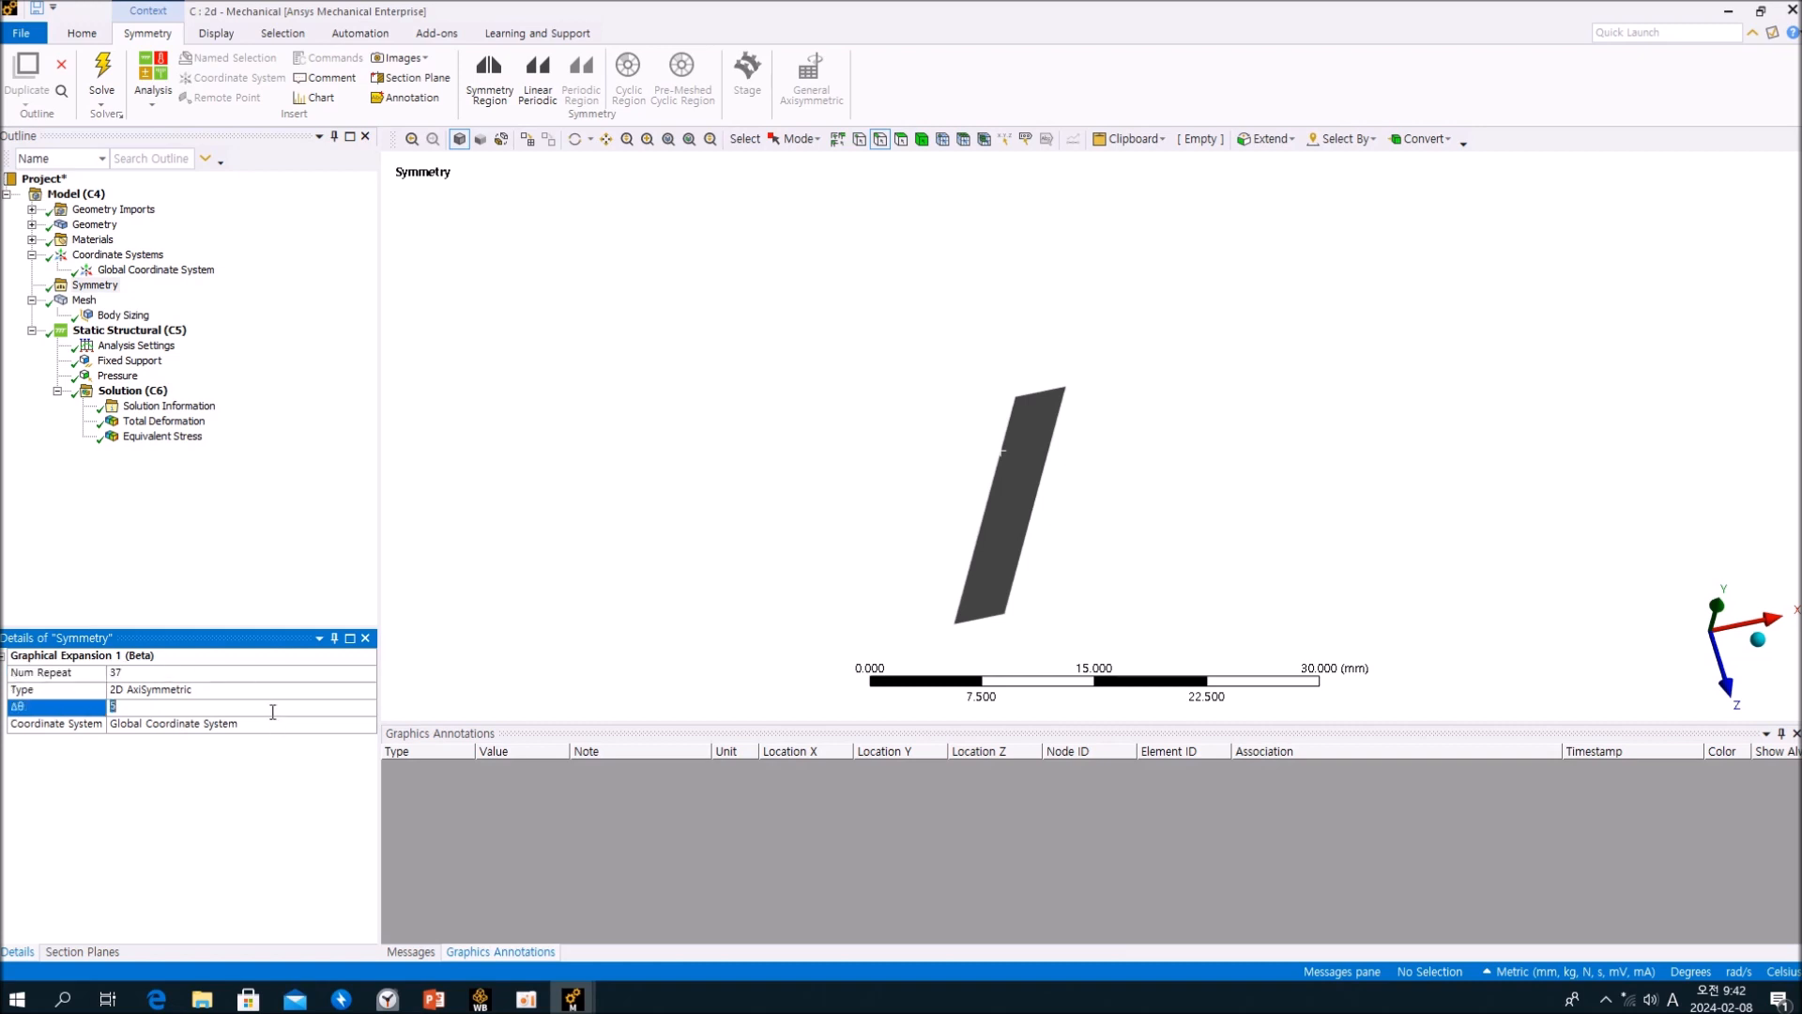
left_click(83, 301)
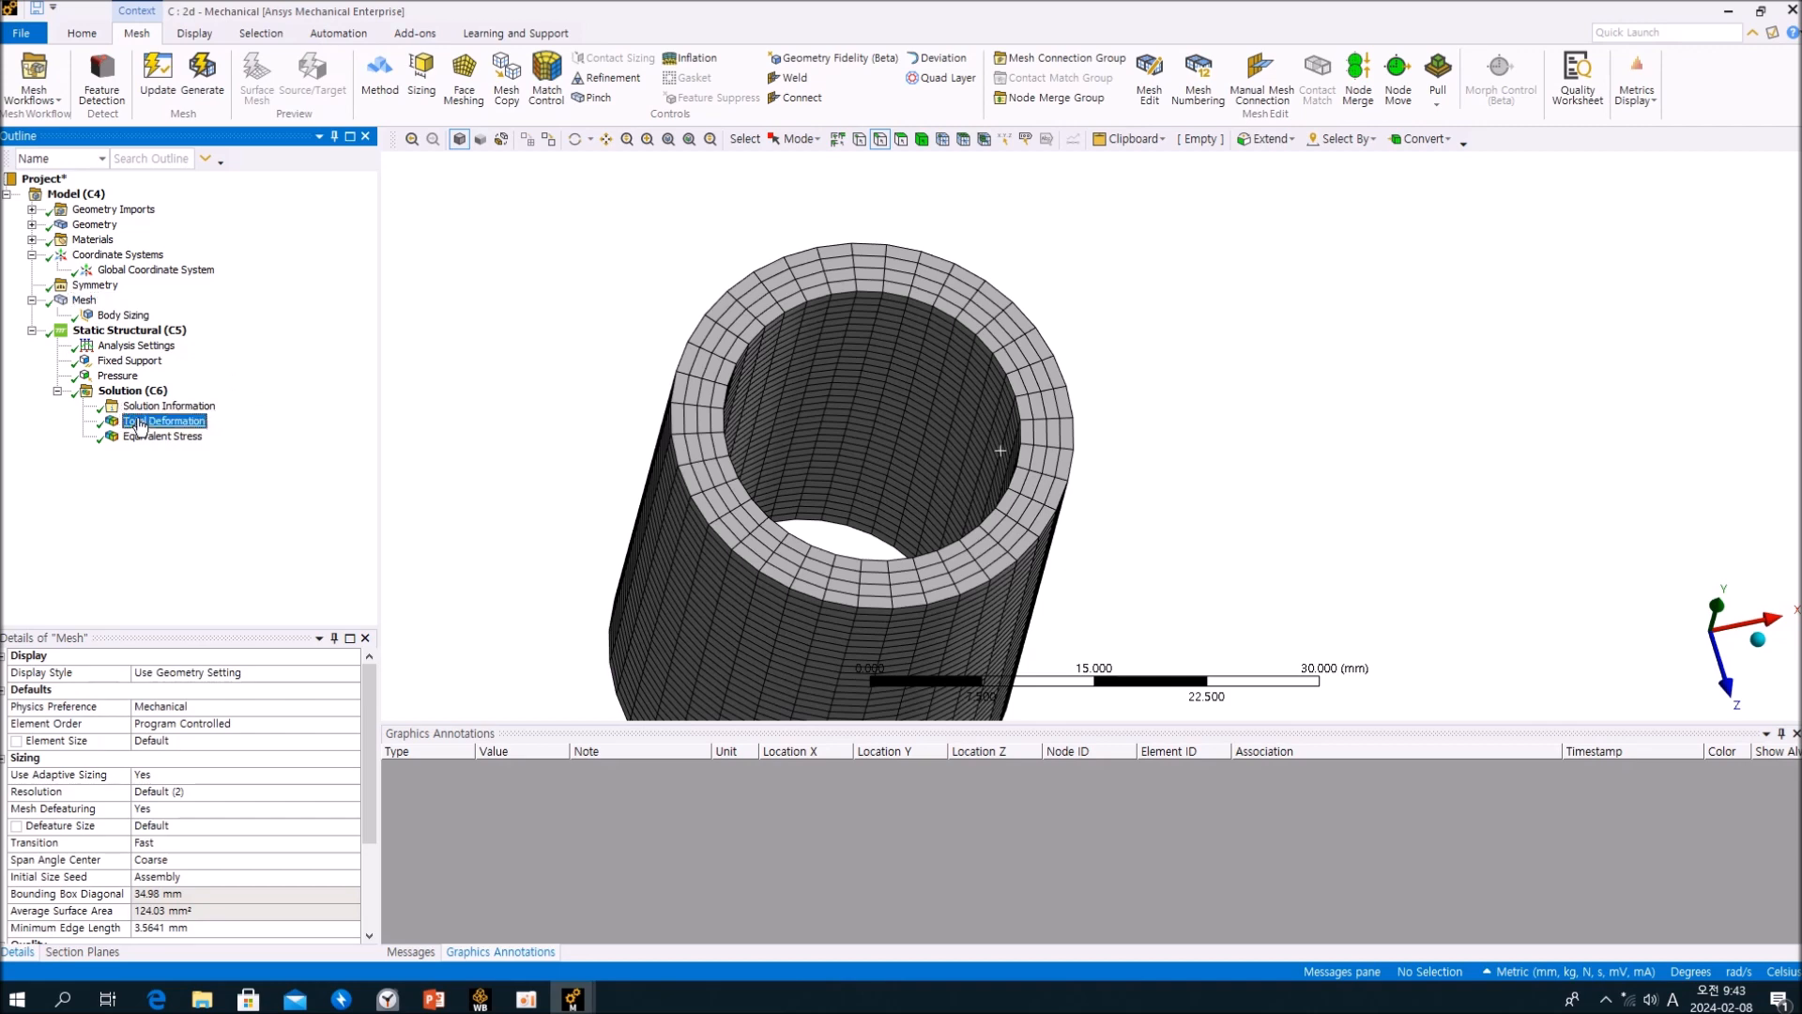
Inspect the total deformation contours on the axisymmetrically expanded 2d model.
left_click(131, 420)
left_click_drag(657, 470, 475, 475)
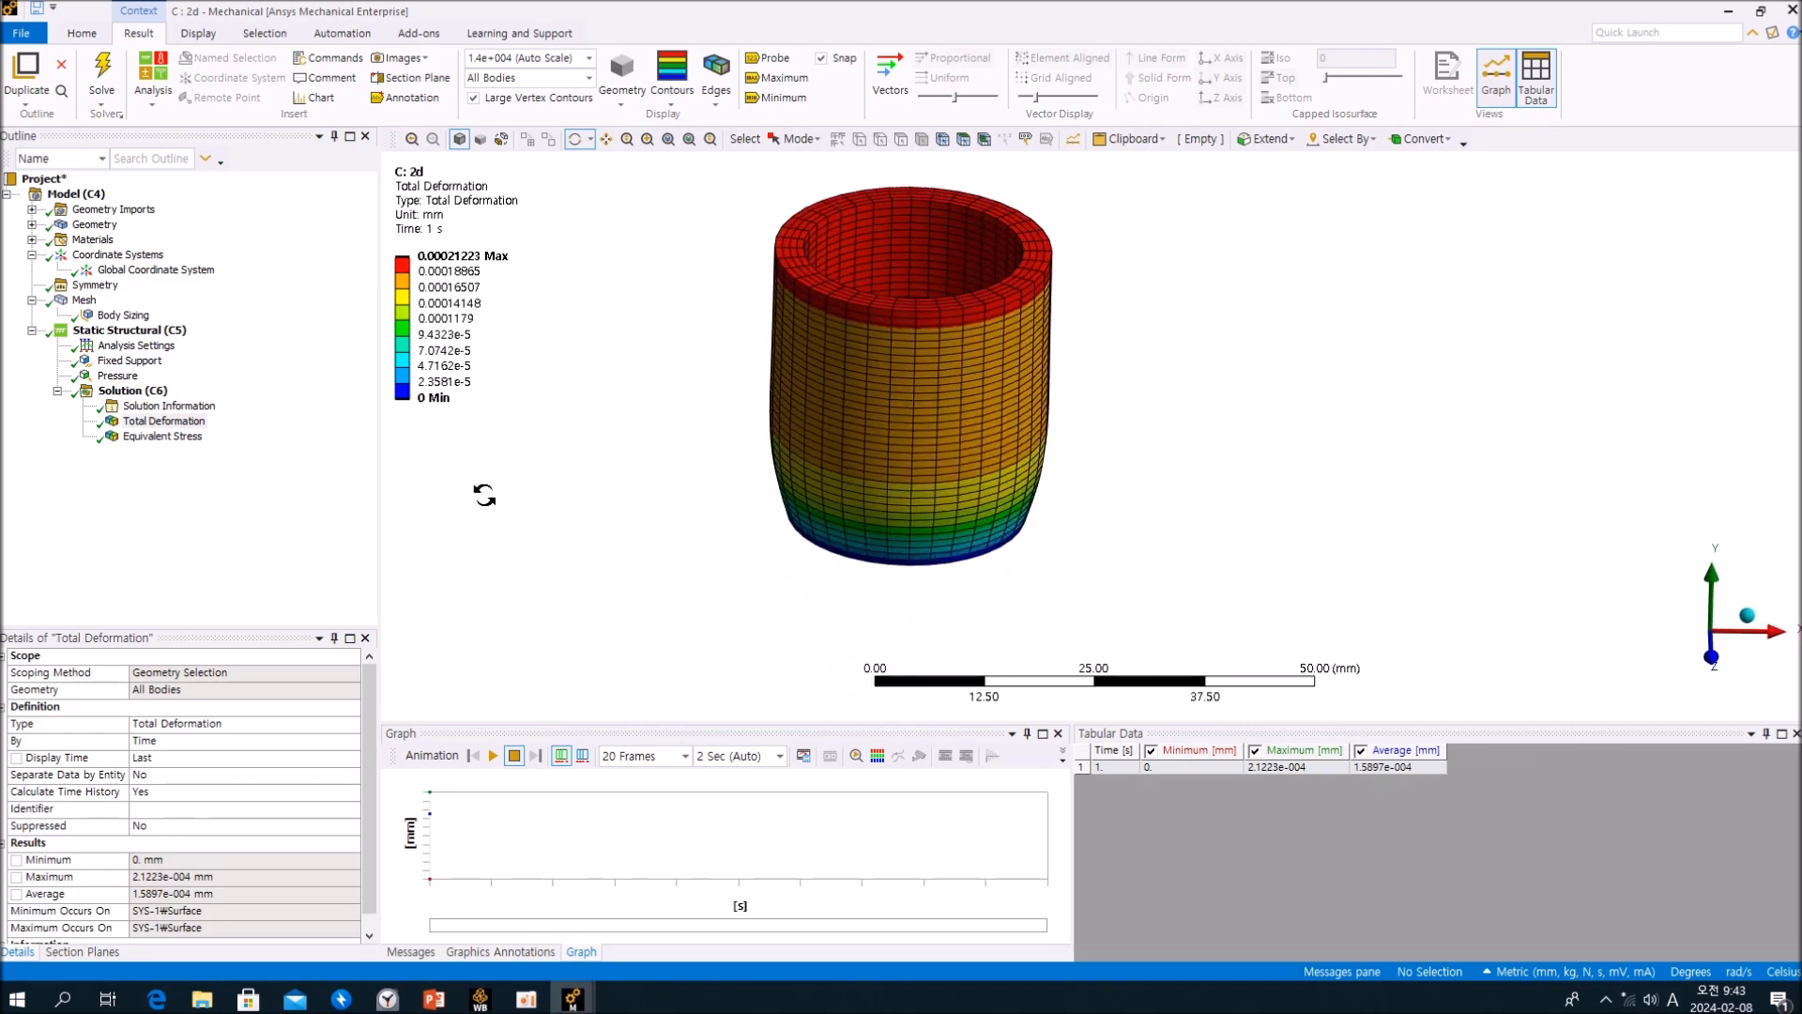
Inspect the equivalent stress contours on the expanded 2d cylinder from above, from below and from the side.
left_click(162, 436)
mouse_move(930, 413)
left_mouse_down()
mouse_move(973, 414)
mouse_move(1074, 527)
mouse_move(930, 579)
mouse_move(811, 477)
mouse_move(970, 414)
mouse_move(998, 294)
mouse_move(915, 350)
mouse_move(955, 421)
left_mouse_up()
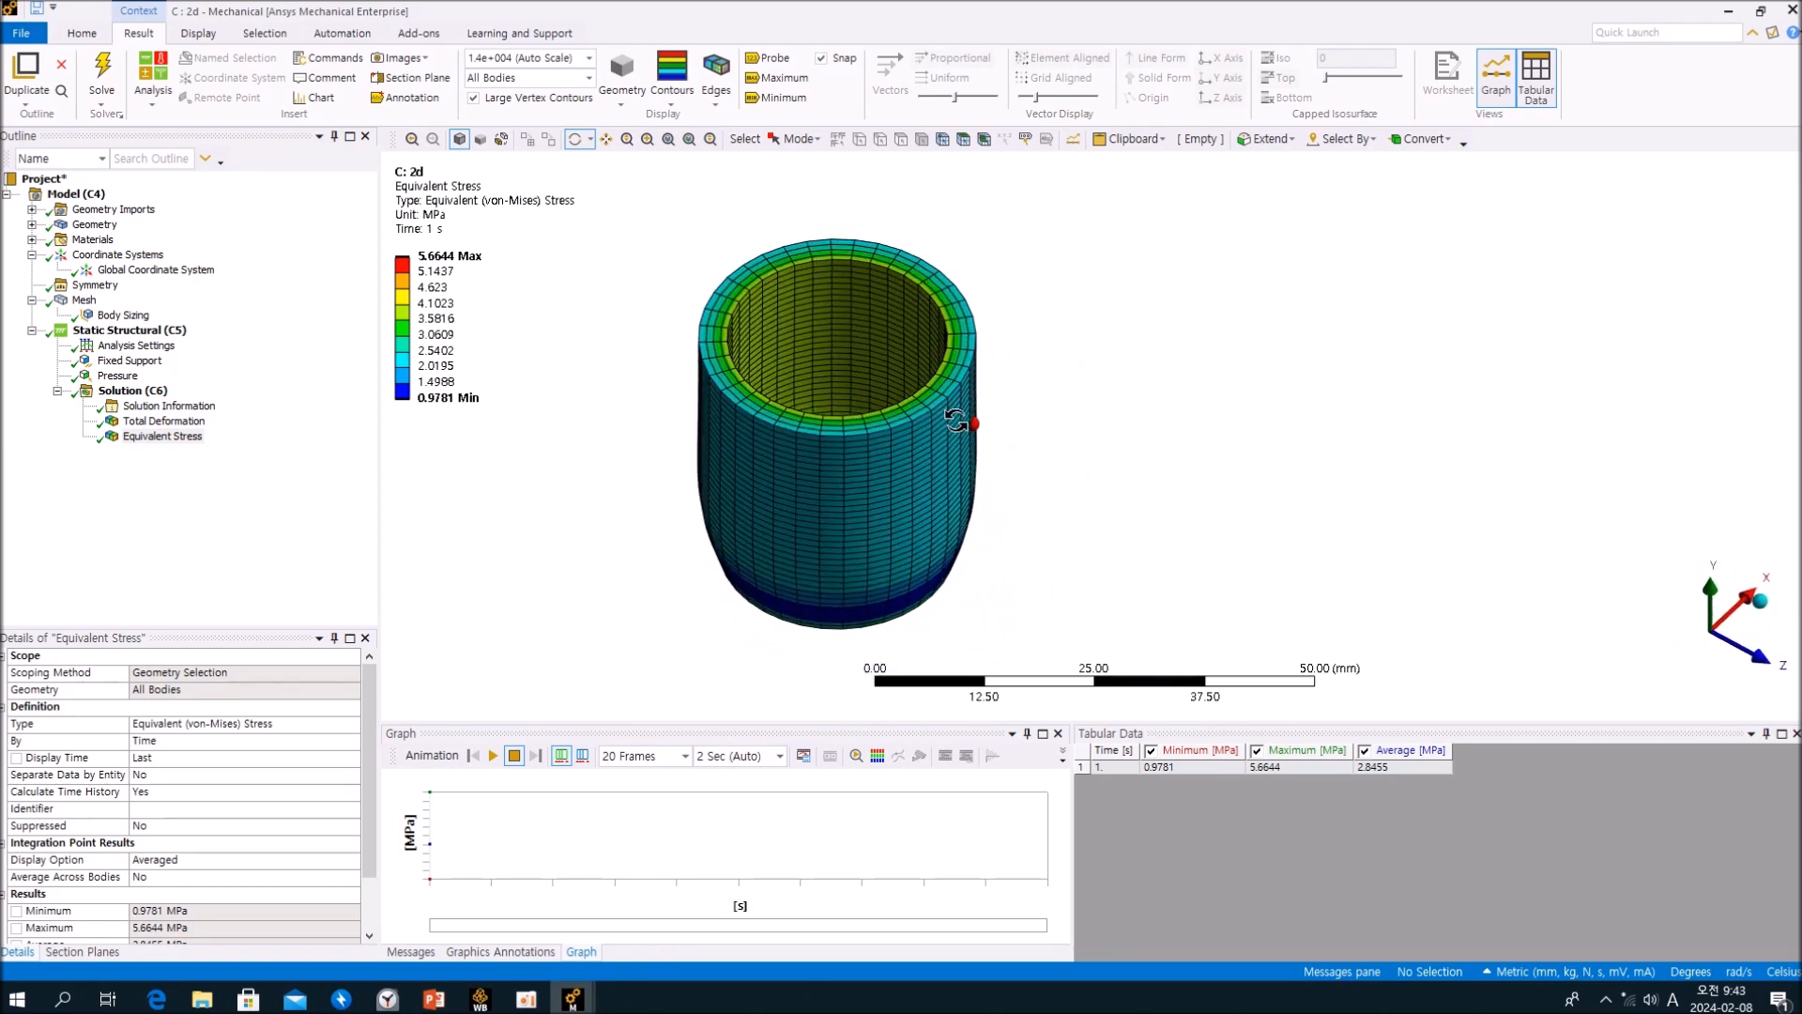
left_click_drag(890, 531, 872, 639)
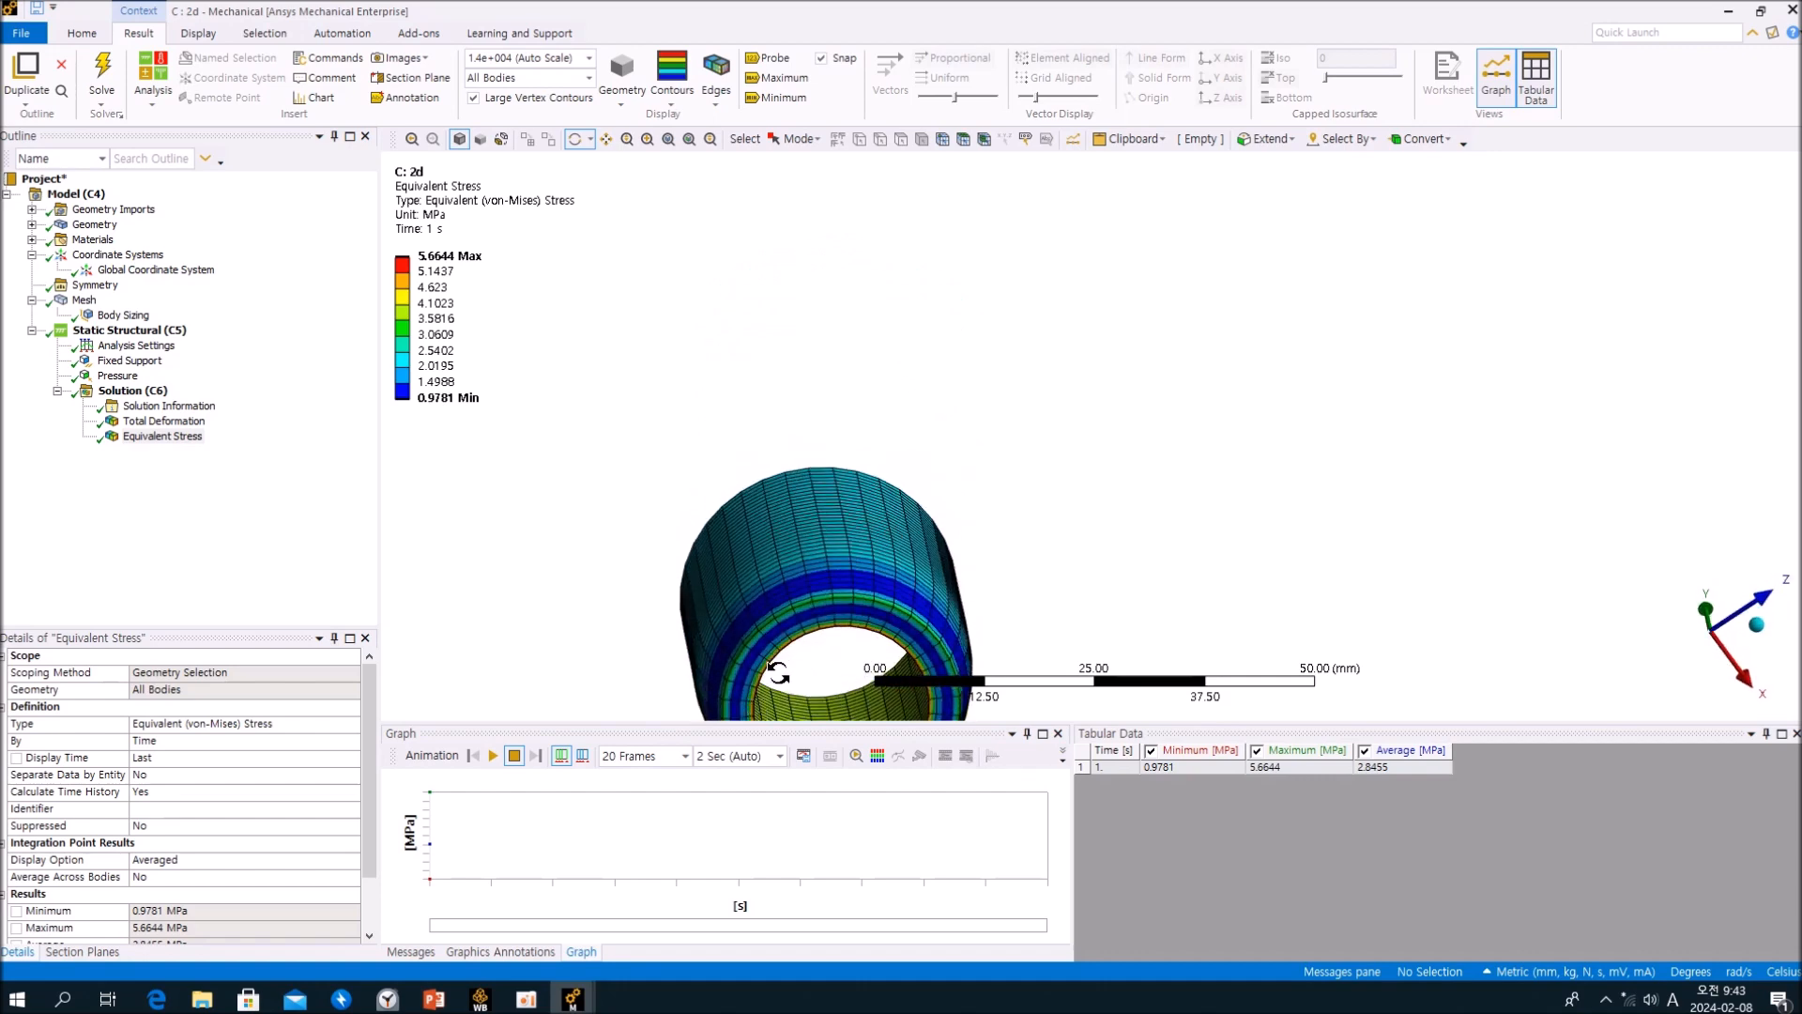
middle_click_drag(851, 616, 859, 512, "ctrl")
left_click_drag(859, 511, 803, 564)
left_click_drag(953, 503, 1048, 446)
scroll(997, 500, "up", 2)
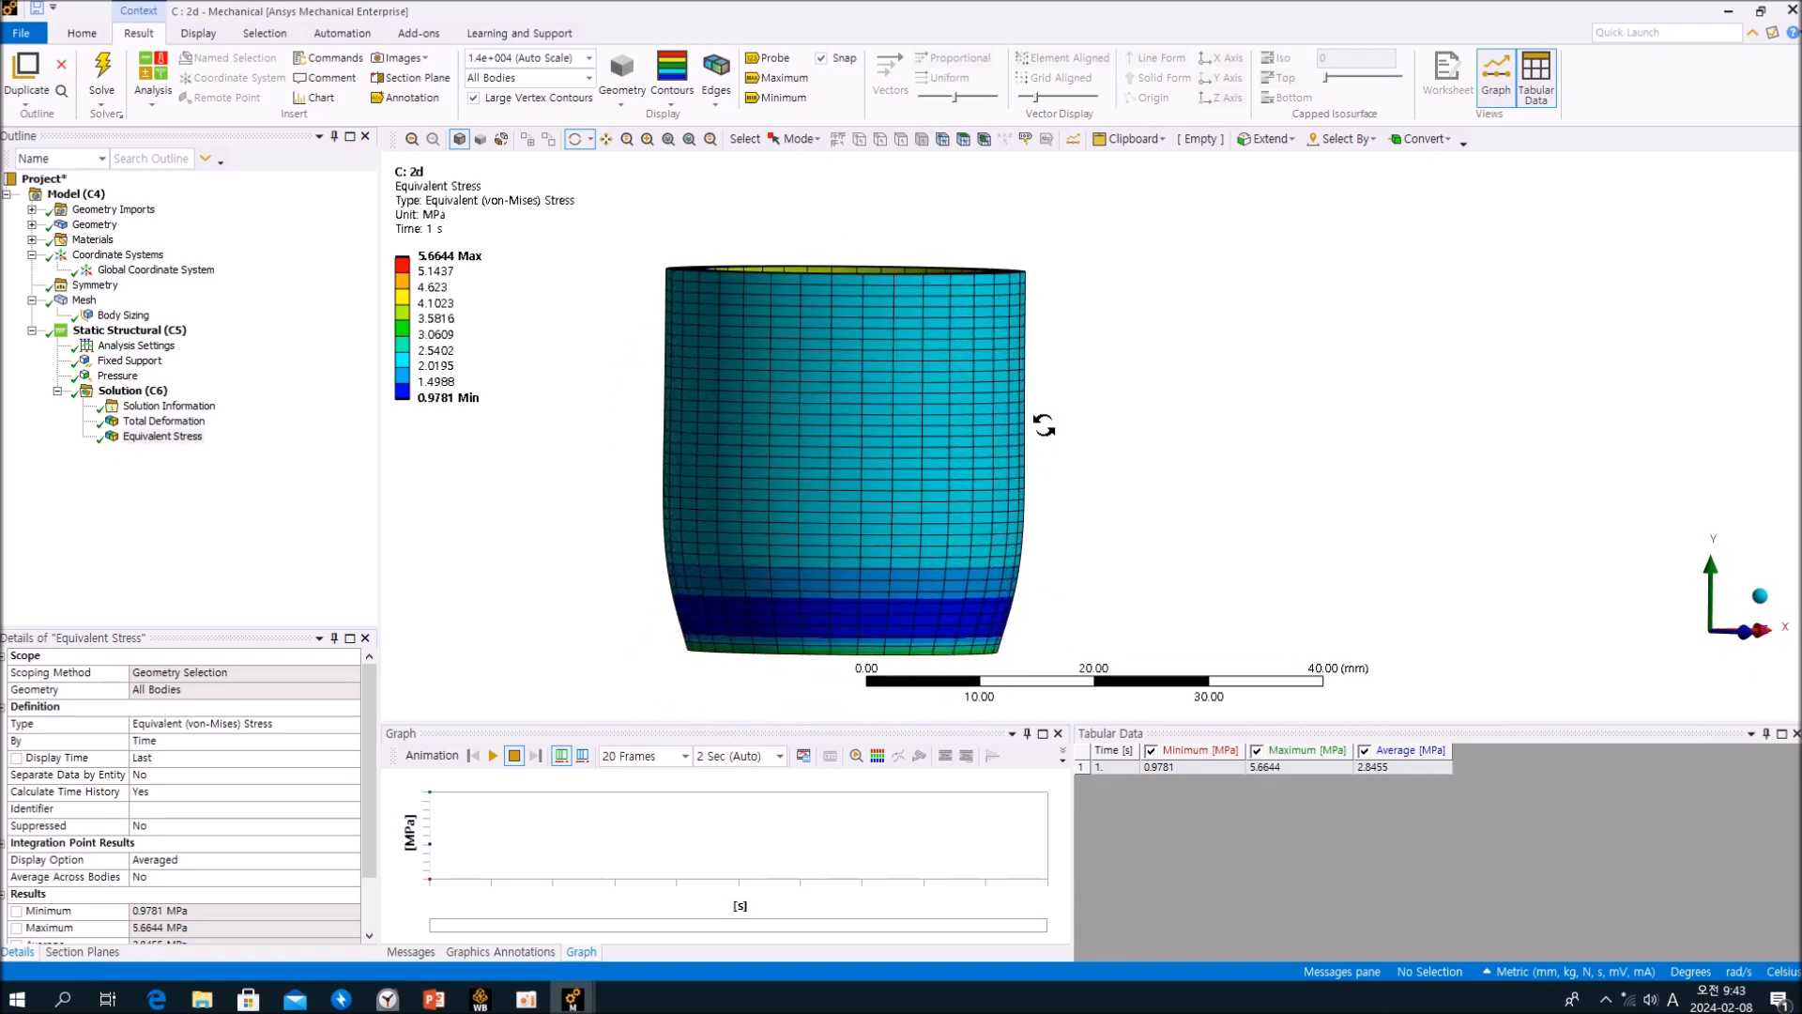
Turn on Probe for the 2d stress result, then probe the outer wall's stress in the 3d 90degree model.
left_click(768, 57)
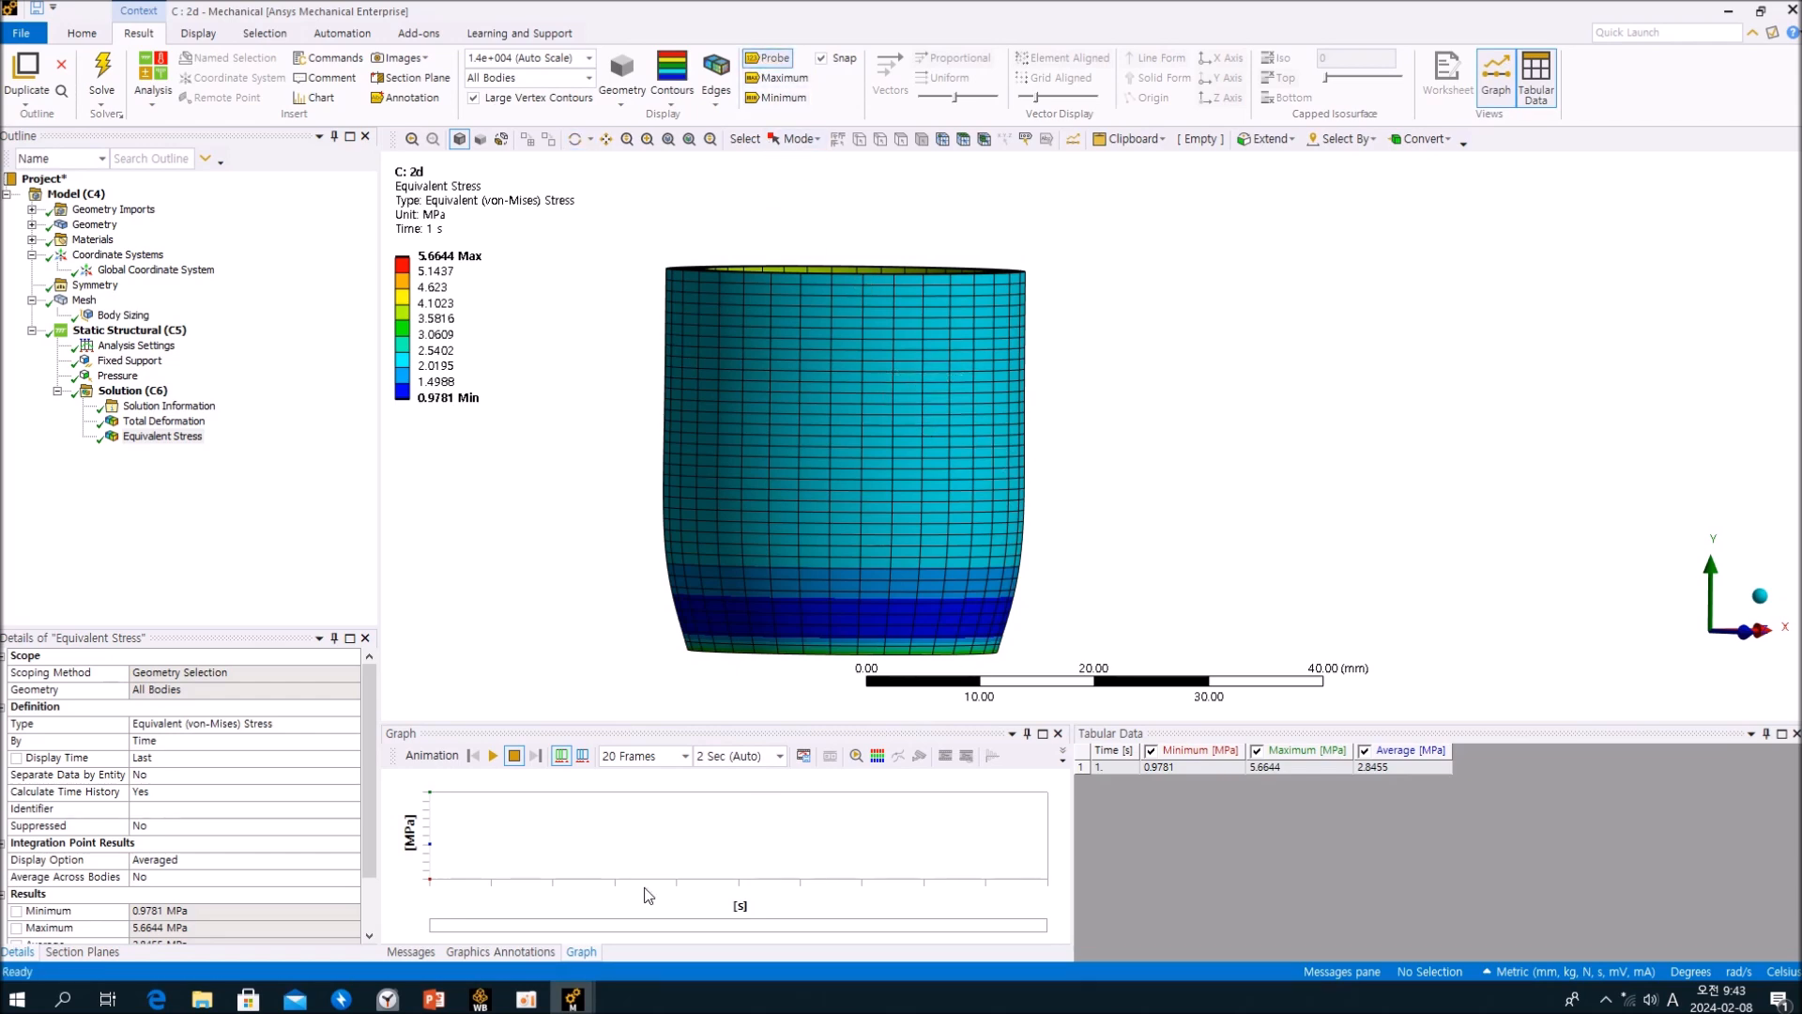
mouse_move(572, 998)
left_click(577, 845)
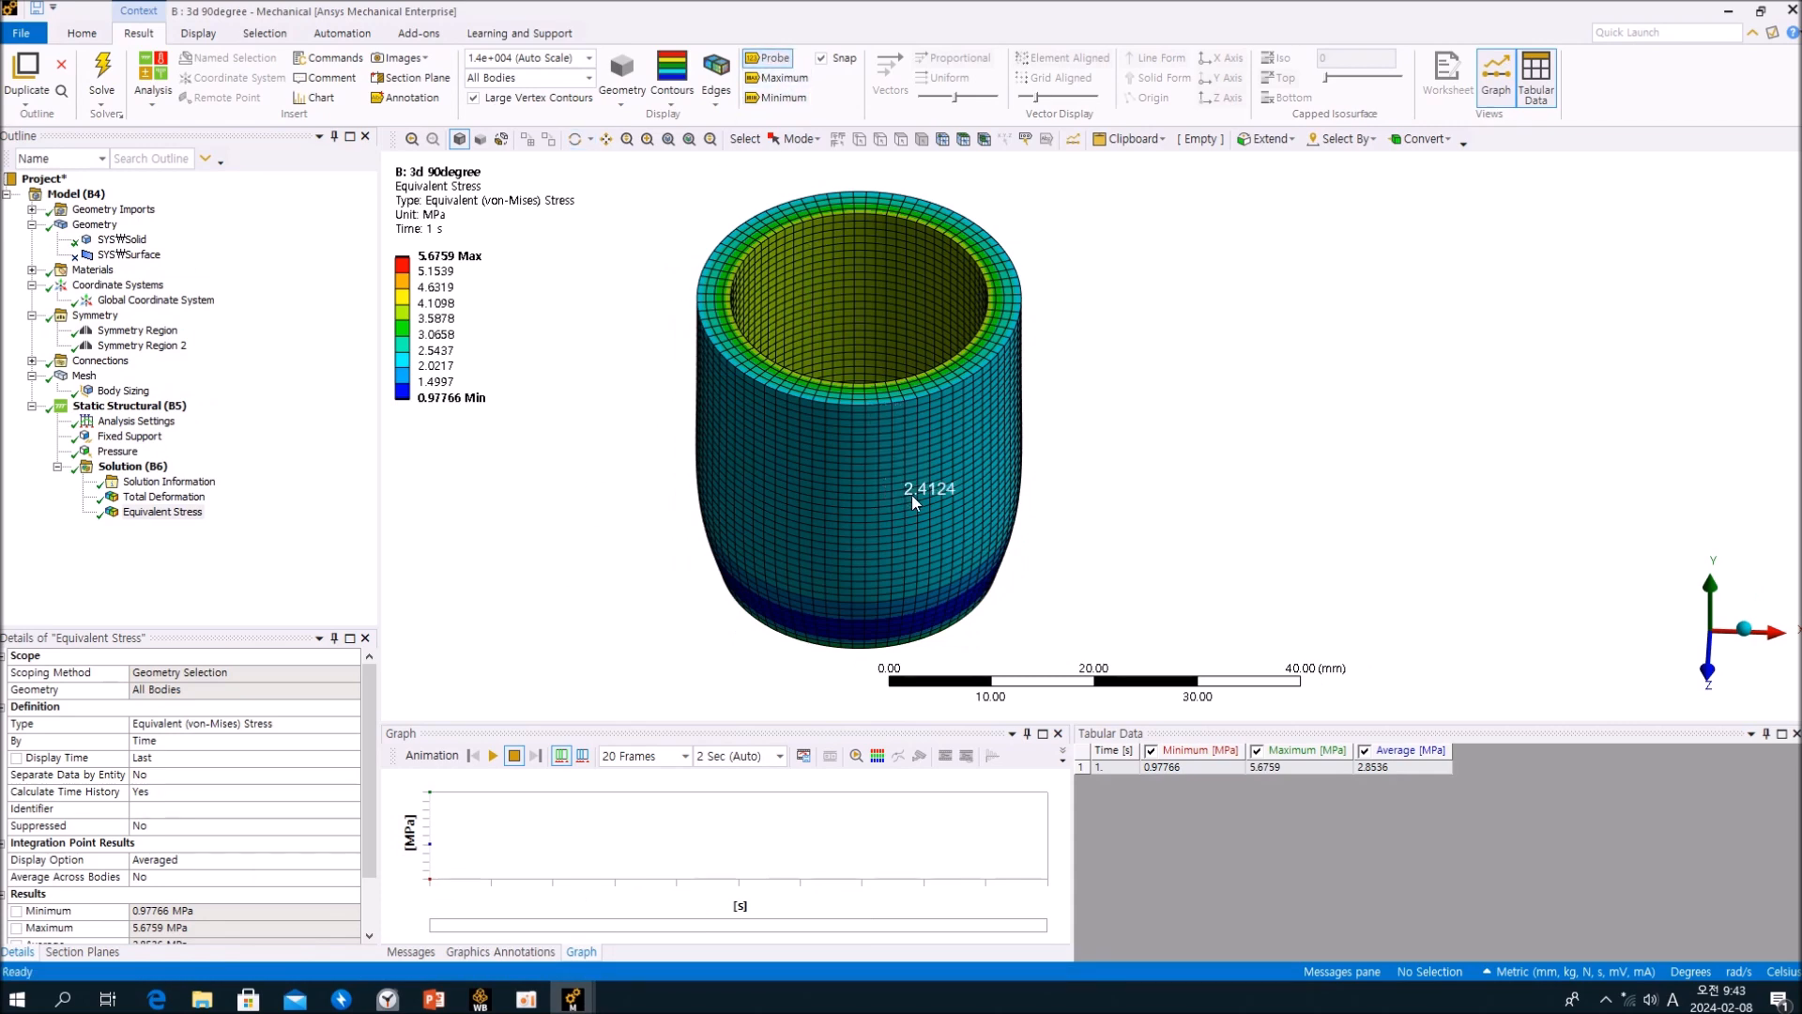
Probe the equivalent stress on the outer and inner walls of the 3d 360degree model.
mouse_move(574, 998)
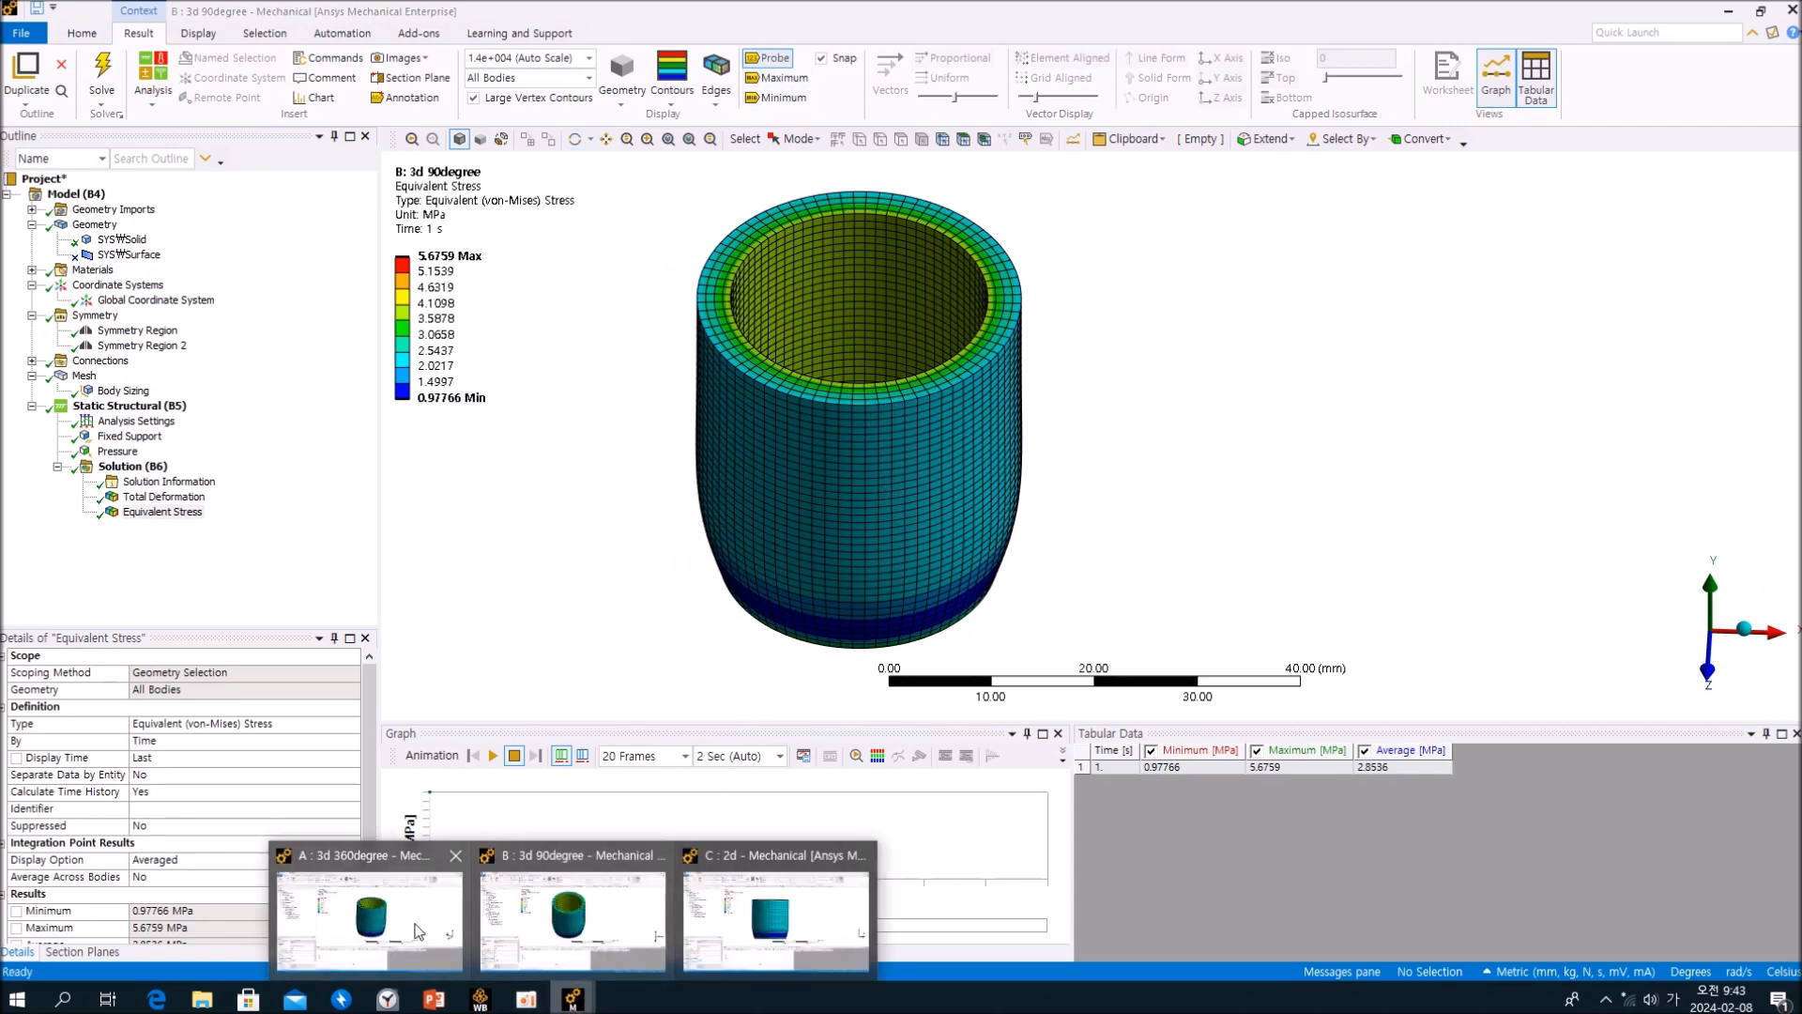
left_click(366, 873)
left_click(768, 58)
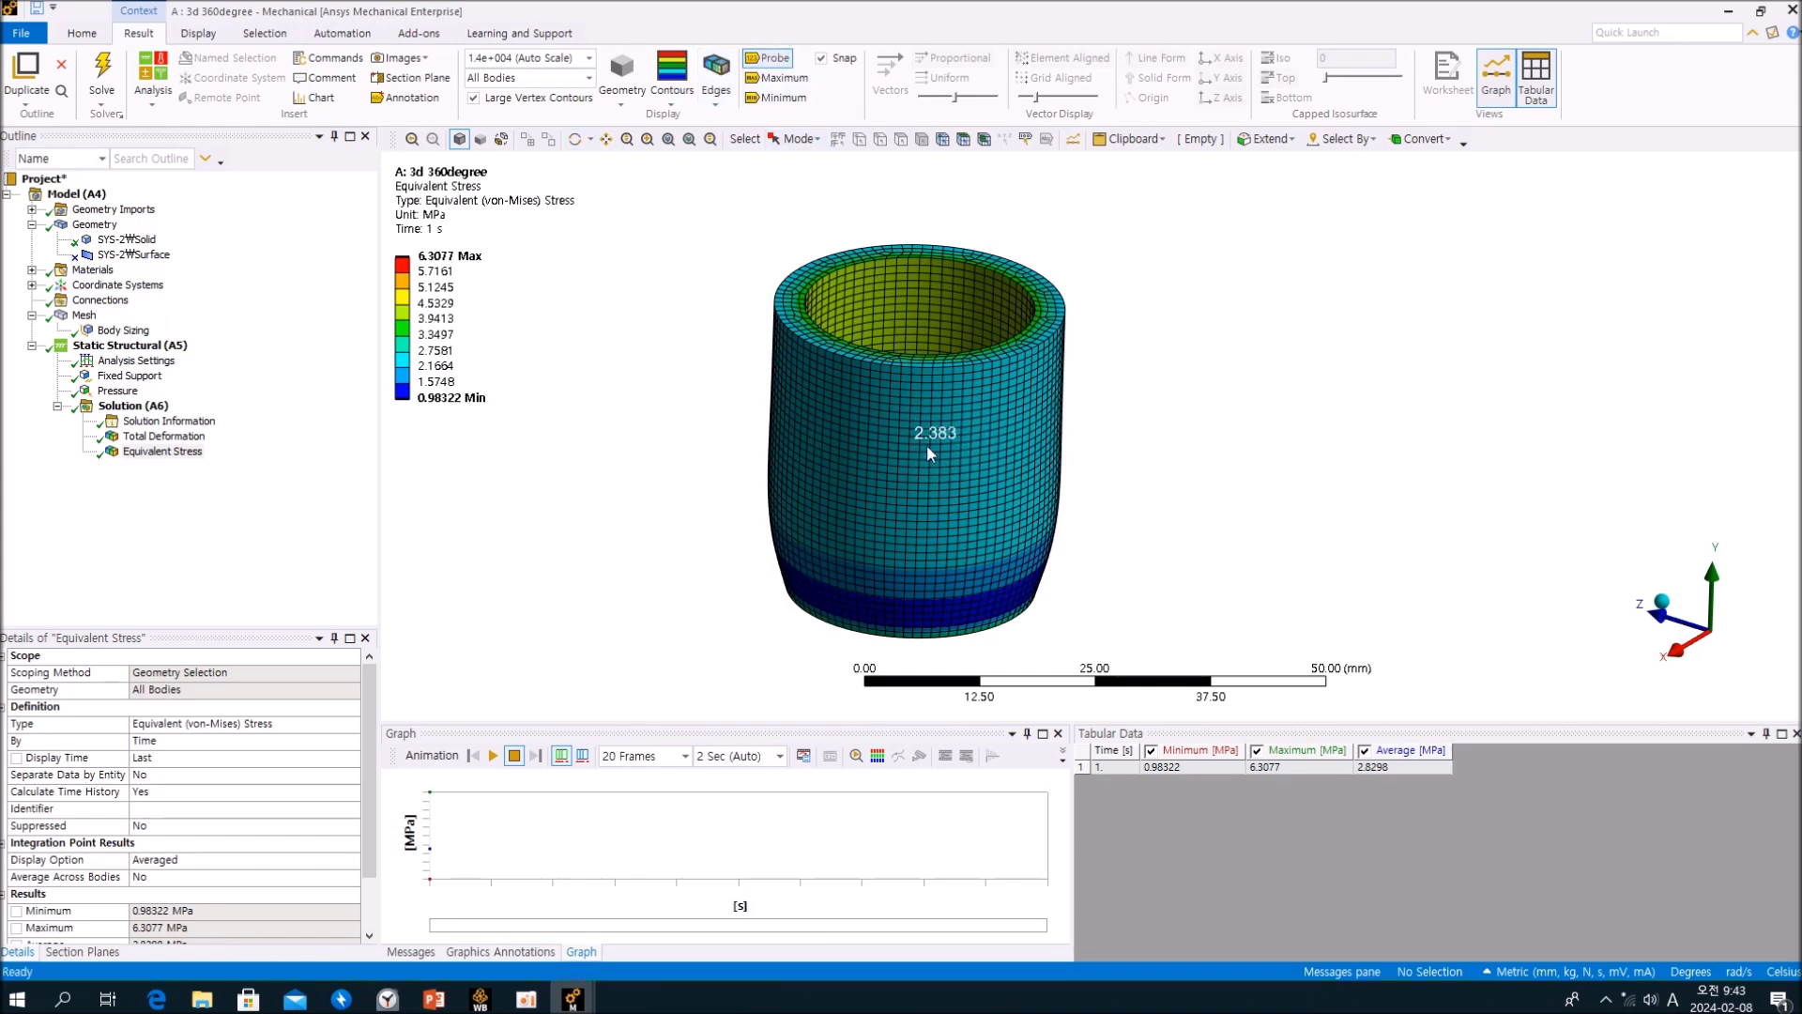
middle_click_drag(914, 293, 933, 297)
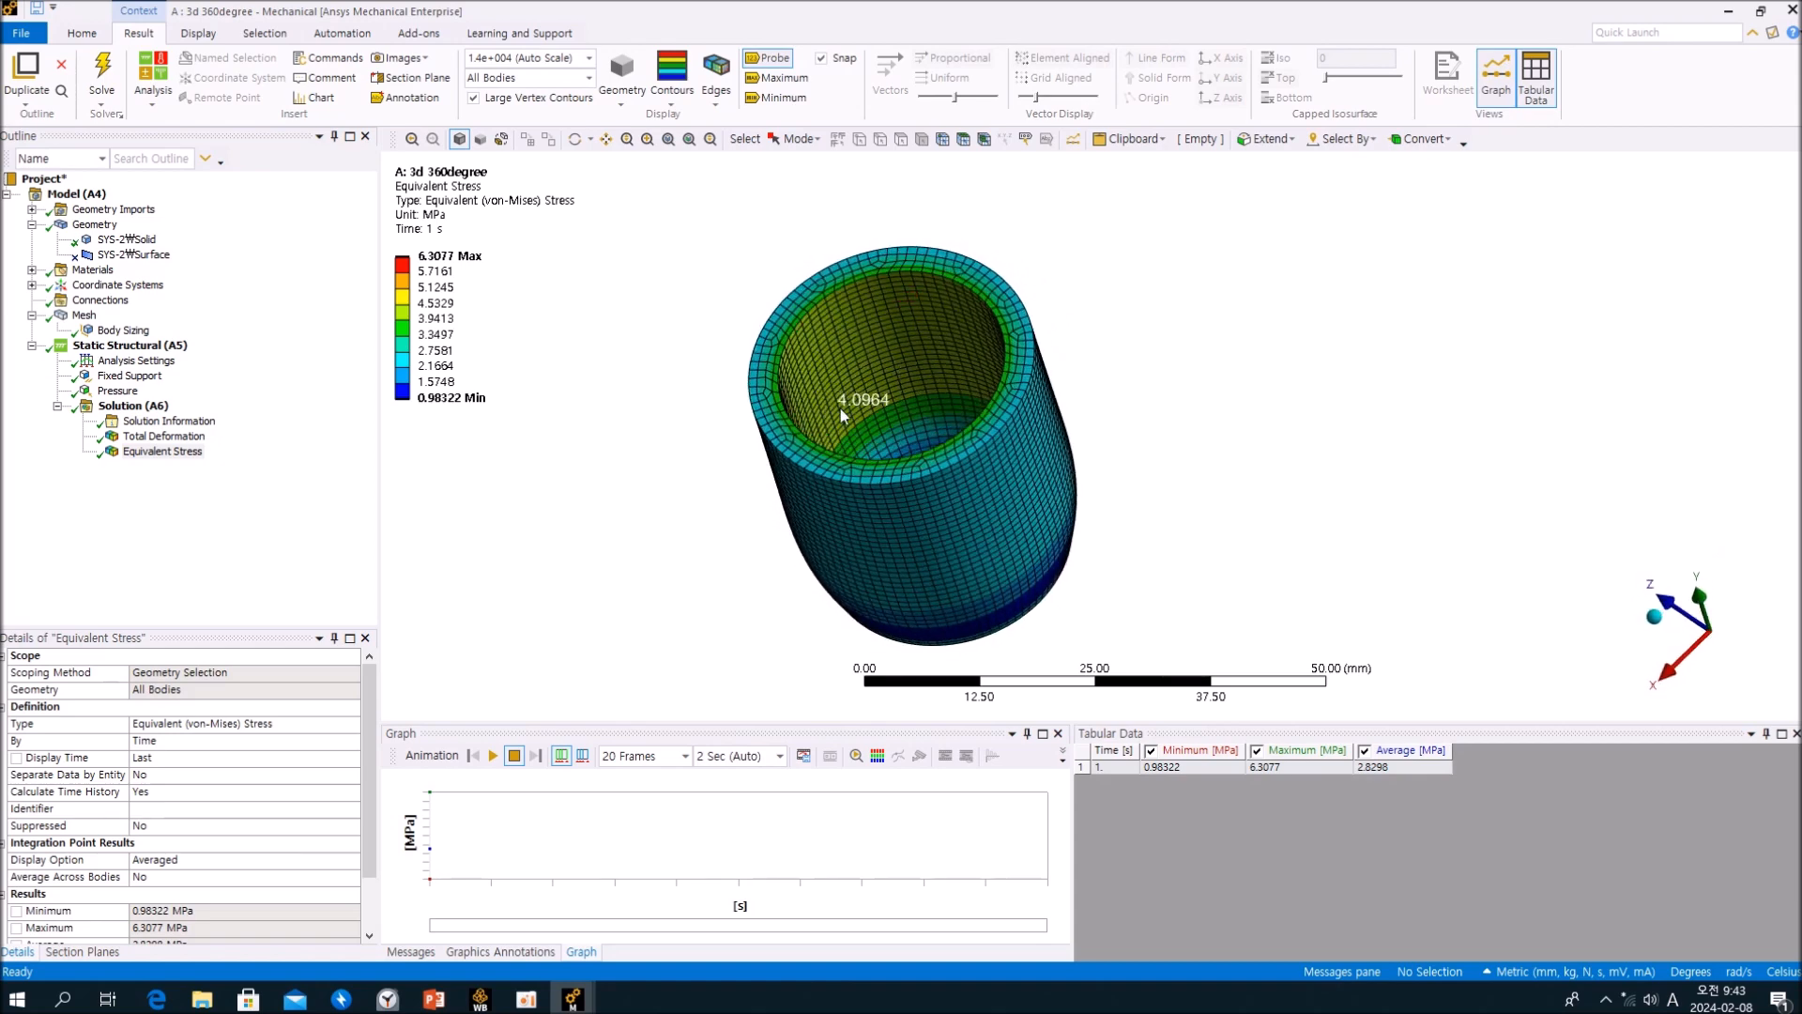
Compare the 3d 90degree stress result with the 2d result, probing the inner wall of the expanded 2d cylinder.
mouse_move(572, 998)
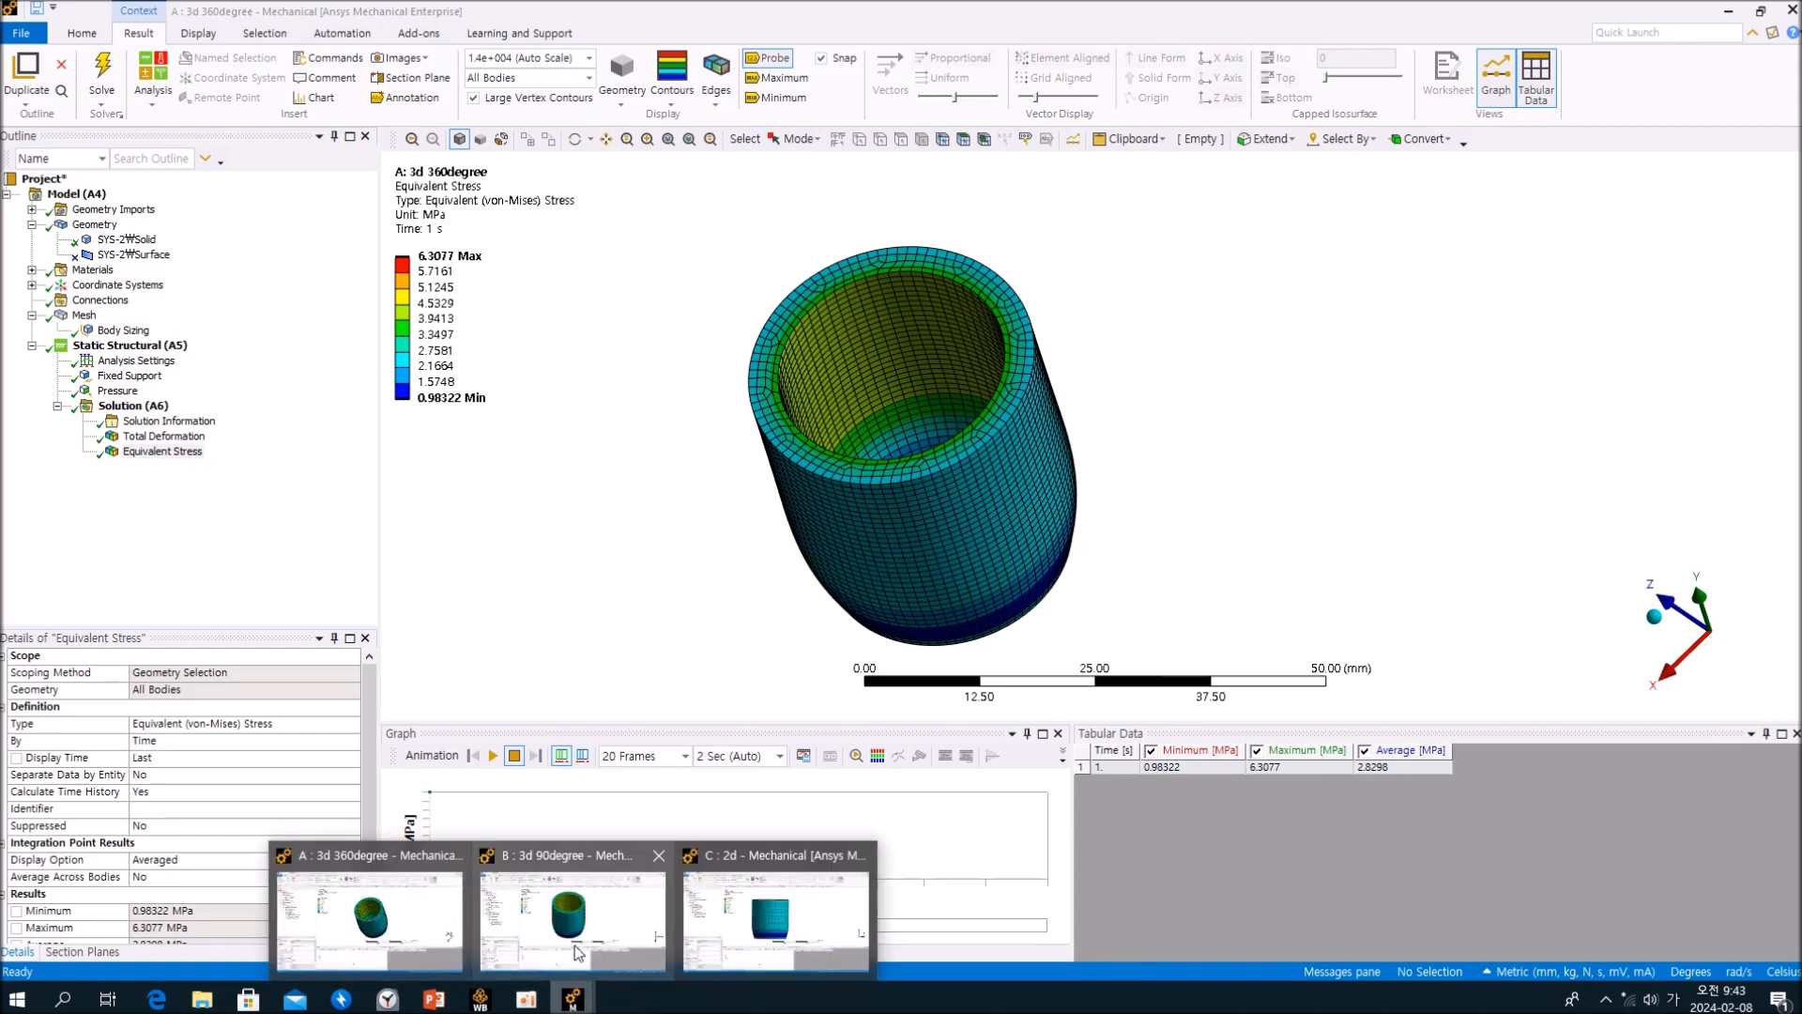
left_click(574, 950)
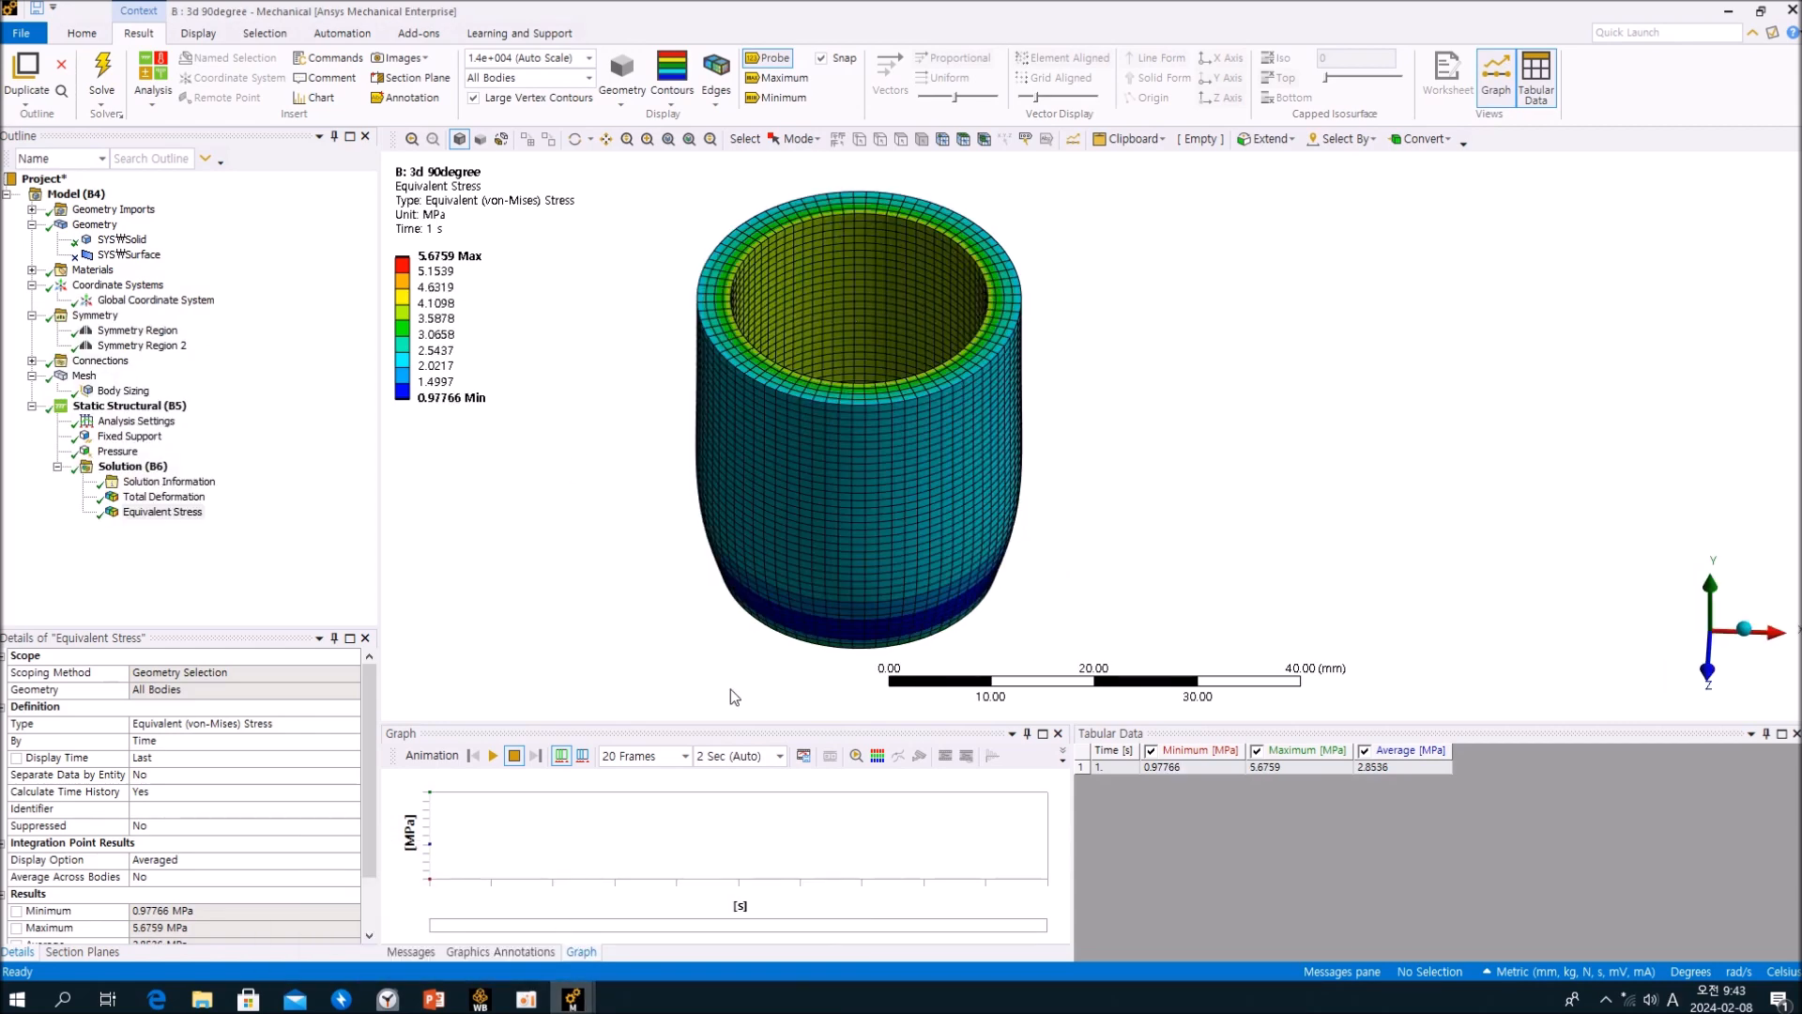
mouse_move(572, 998)
left_click(765, 892)
middle_click_drag(826, 441, 857, 461)
middle_click_drag(903, 209, 885, 408, "ctrl")
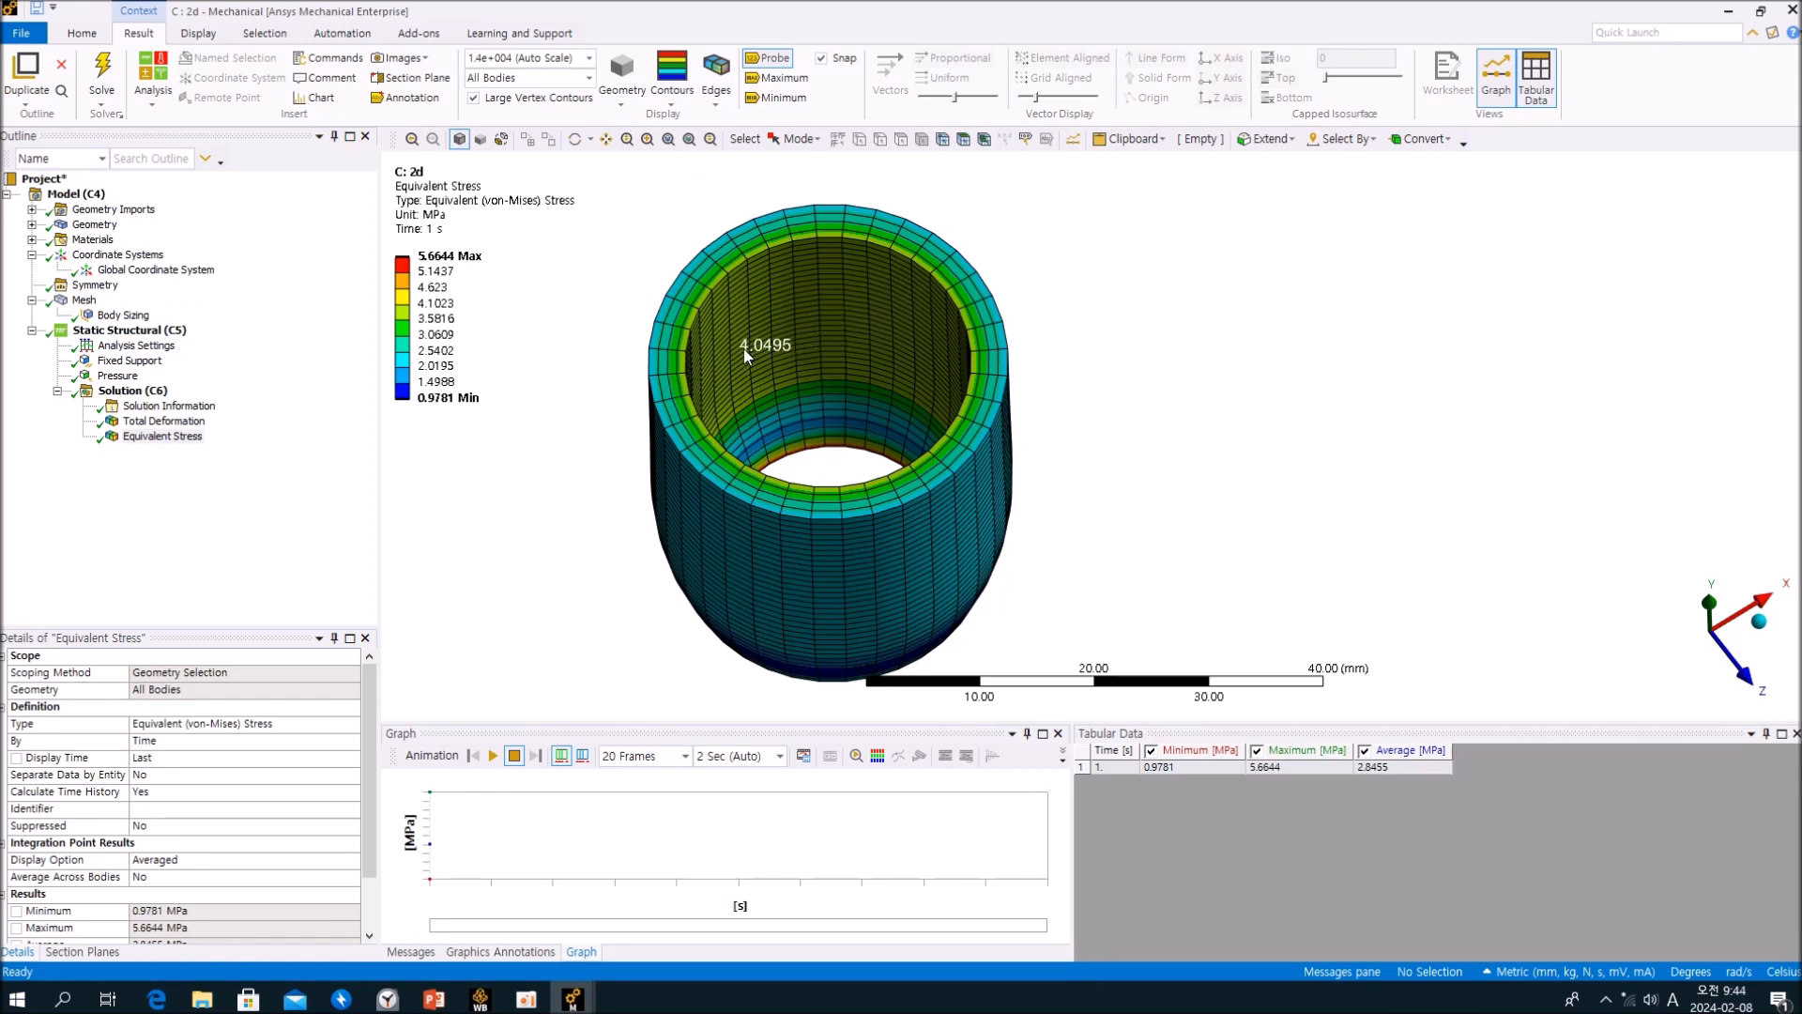
Examine the equivalent stress around the bottom ring of the expanded 2d cylinder and probe its inner edge.
middle_click_drag(743, 350, 798, 230)
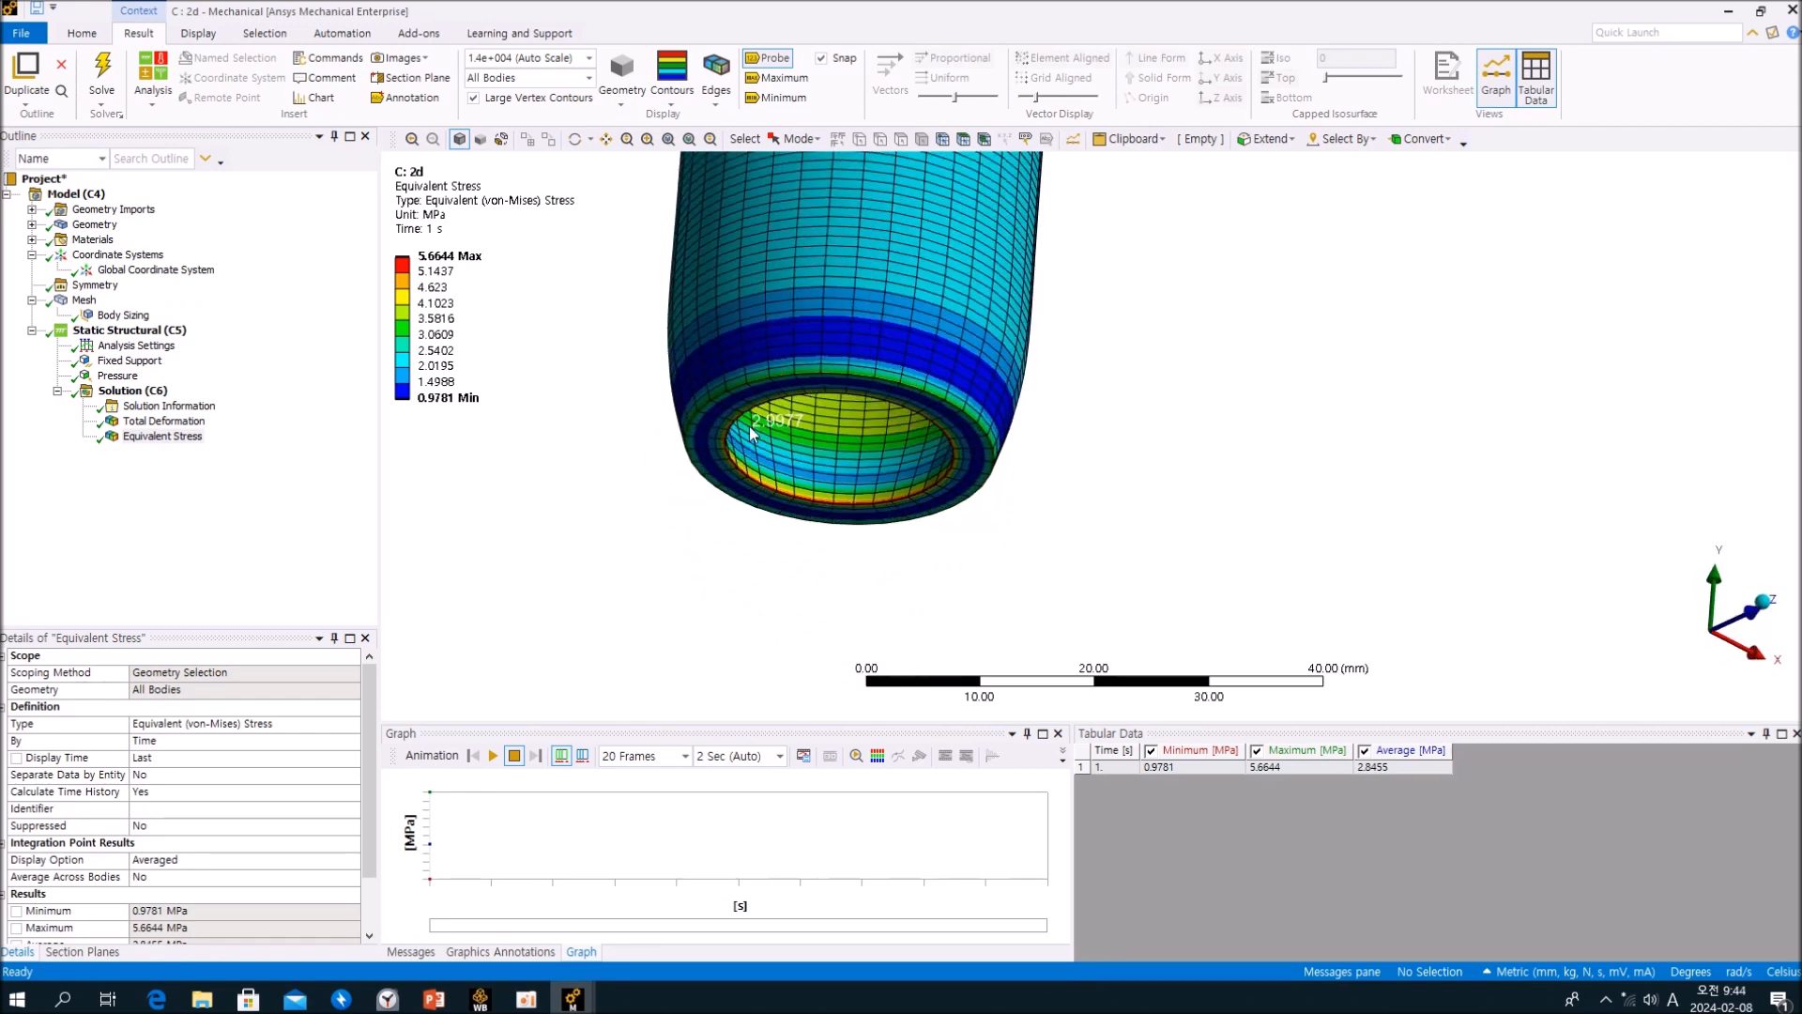
middle_click_drag(766, 399, 714, 357)
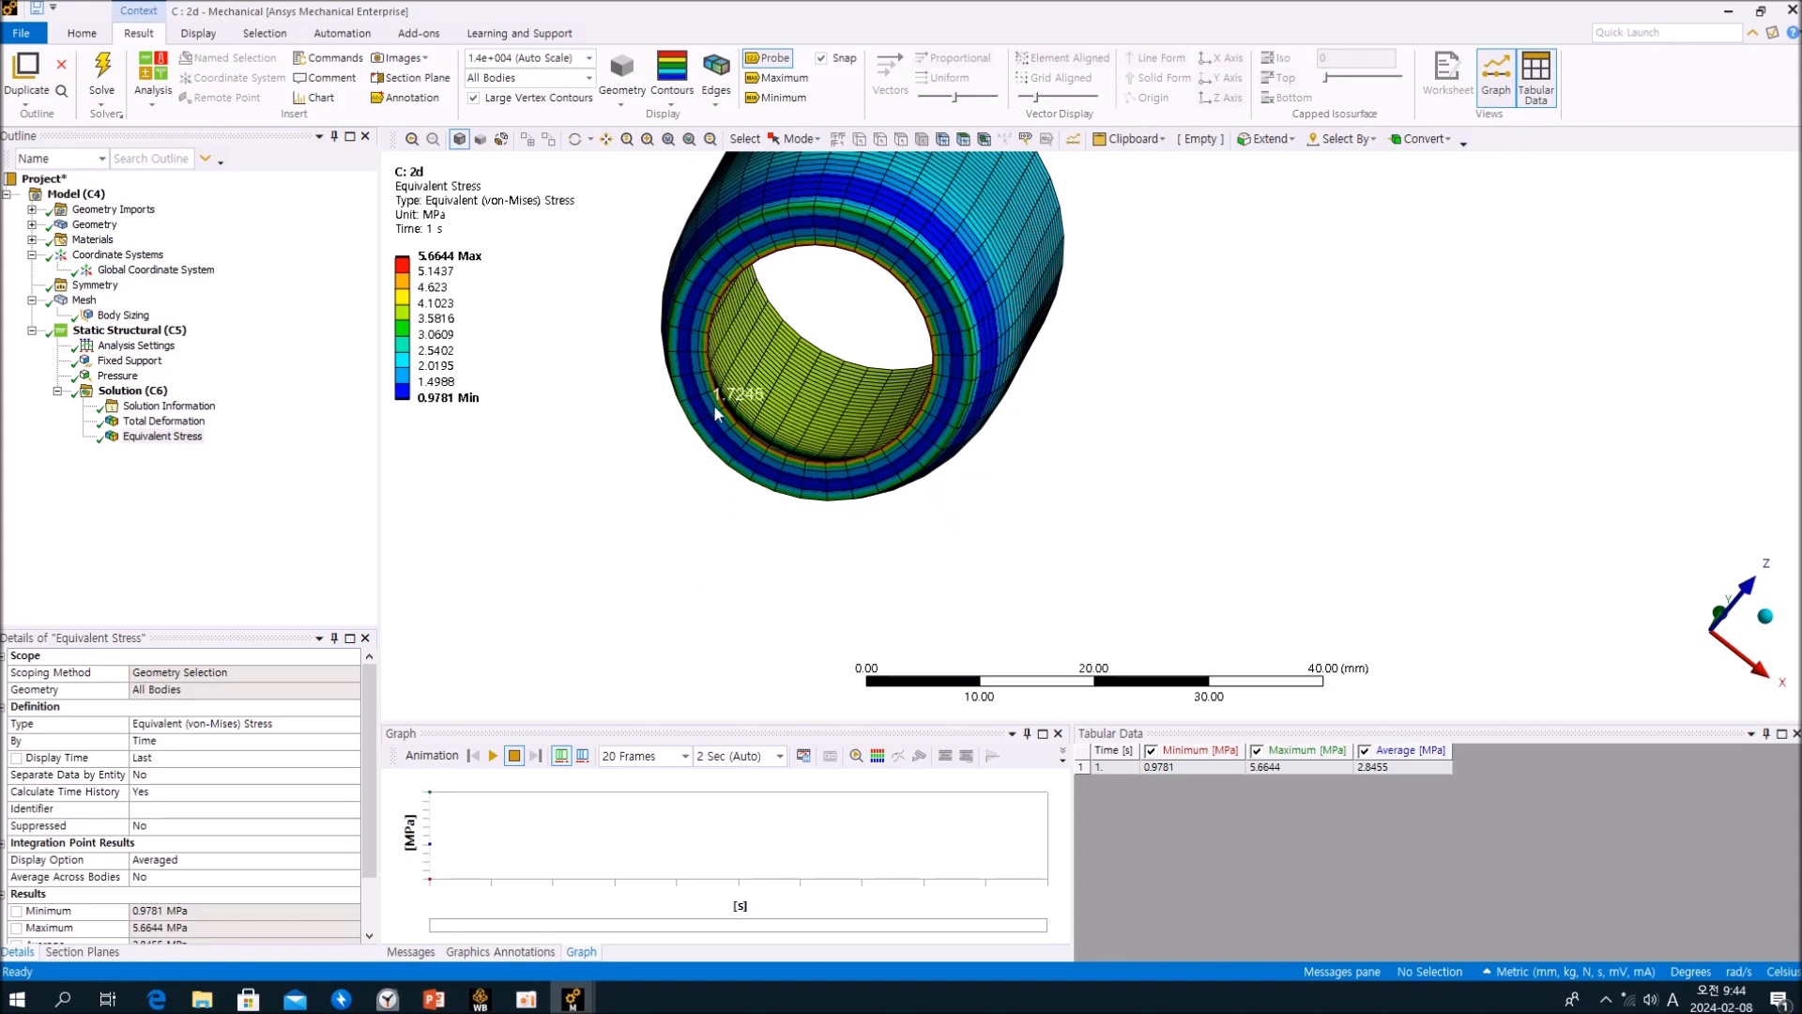
middle_click_drag(769, 287, 678, 454)
middle_click_drag(789, 422, 825, 347, "ctrl")
scroll(817, 415, "up", 1)
scroll(817, 415, "up", 1)
scroll(817, 415, "down", 4)
middle_click_drag(982, 470, 928, 411)
middle_click_drag(961, 503, 953, 357, "ctrl")
scroll(927, 487, "up", 2)
middle_click_drag(932, 522, 967, 376)
scroll(977, 435, "up", 2)
middle_click_drag(1009, 471, 1089, 362)
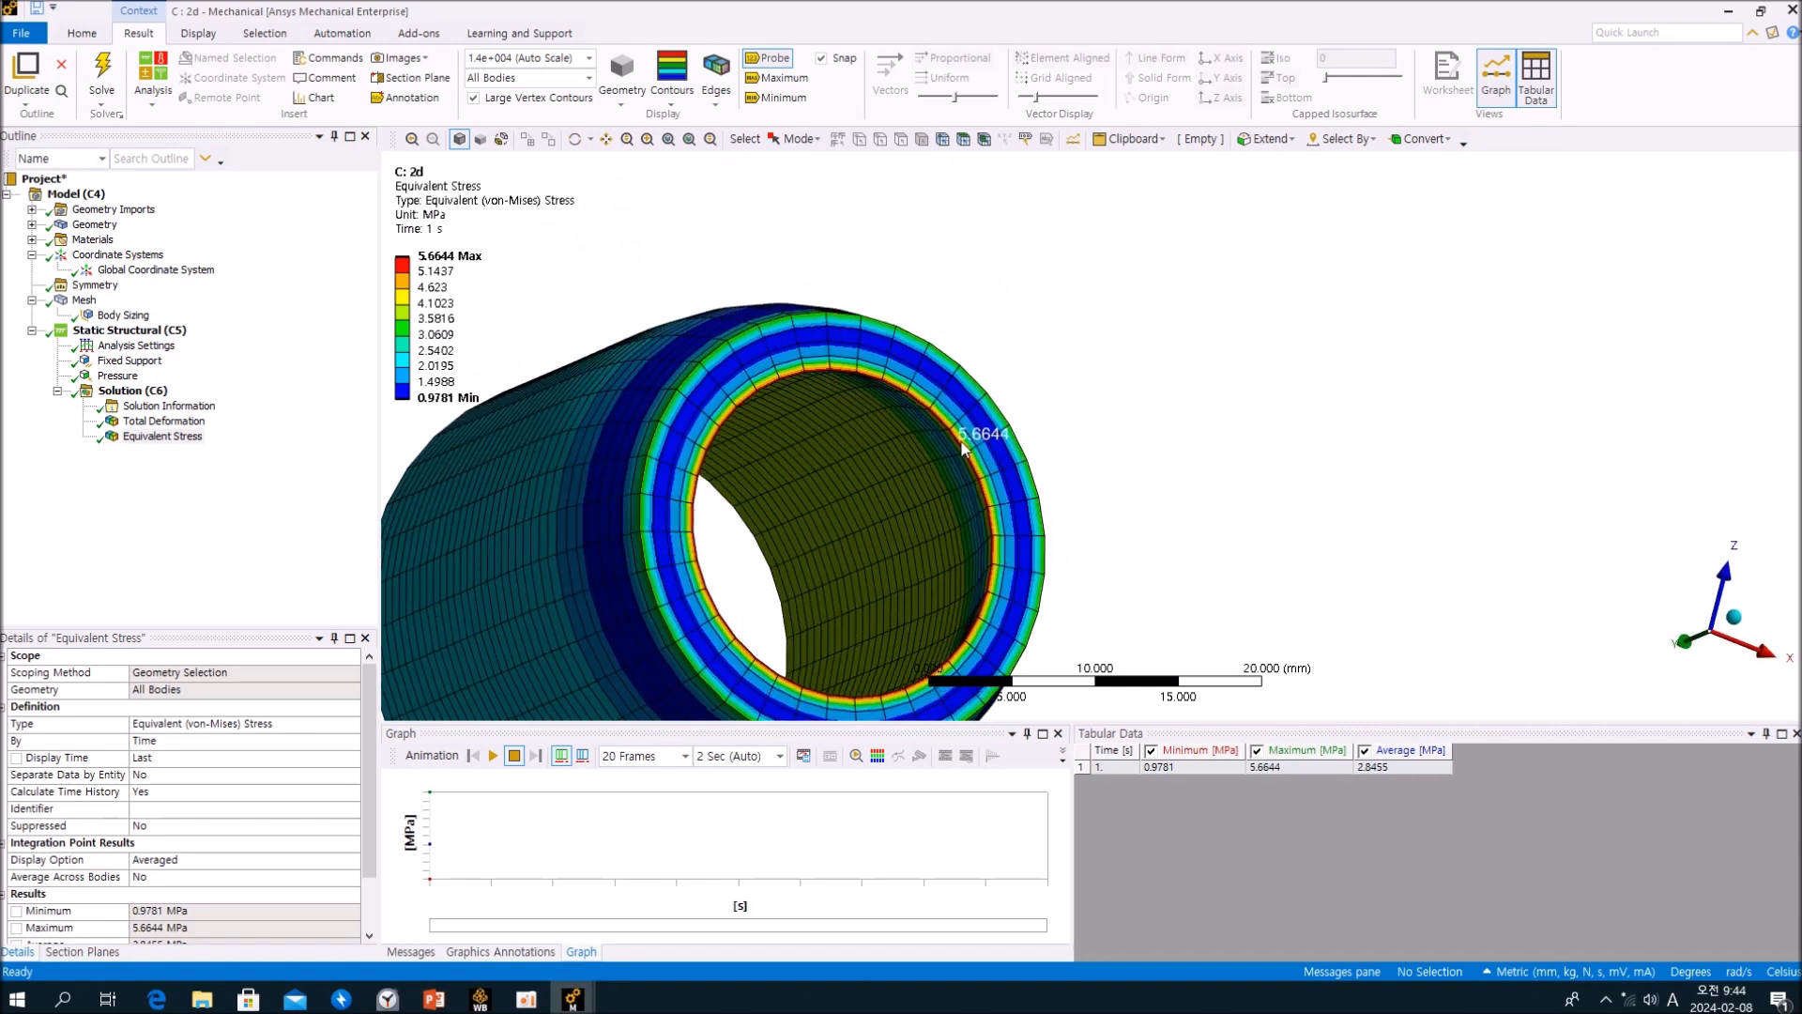
Probe the stress along the bottom inner edge of the 2d cylinder in close-up.
scroll(962, 448, "up", 5)
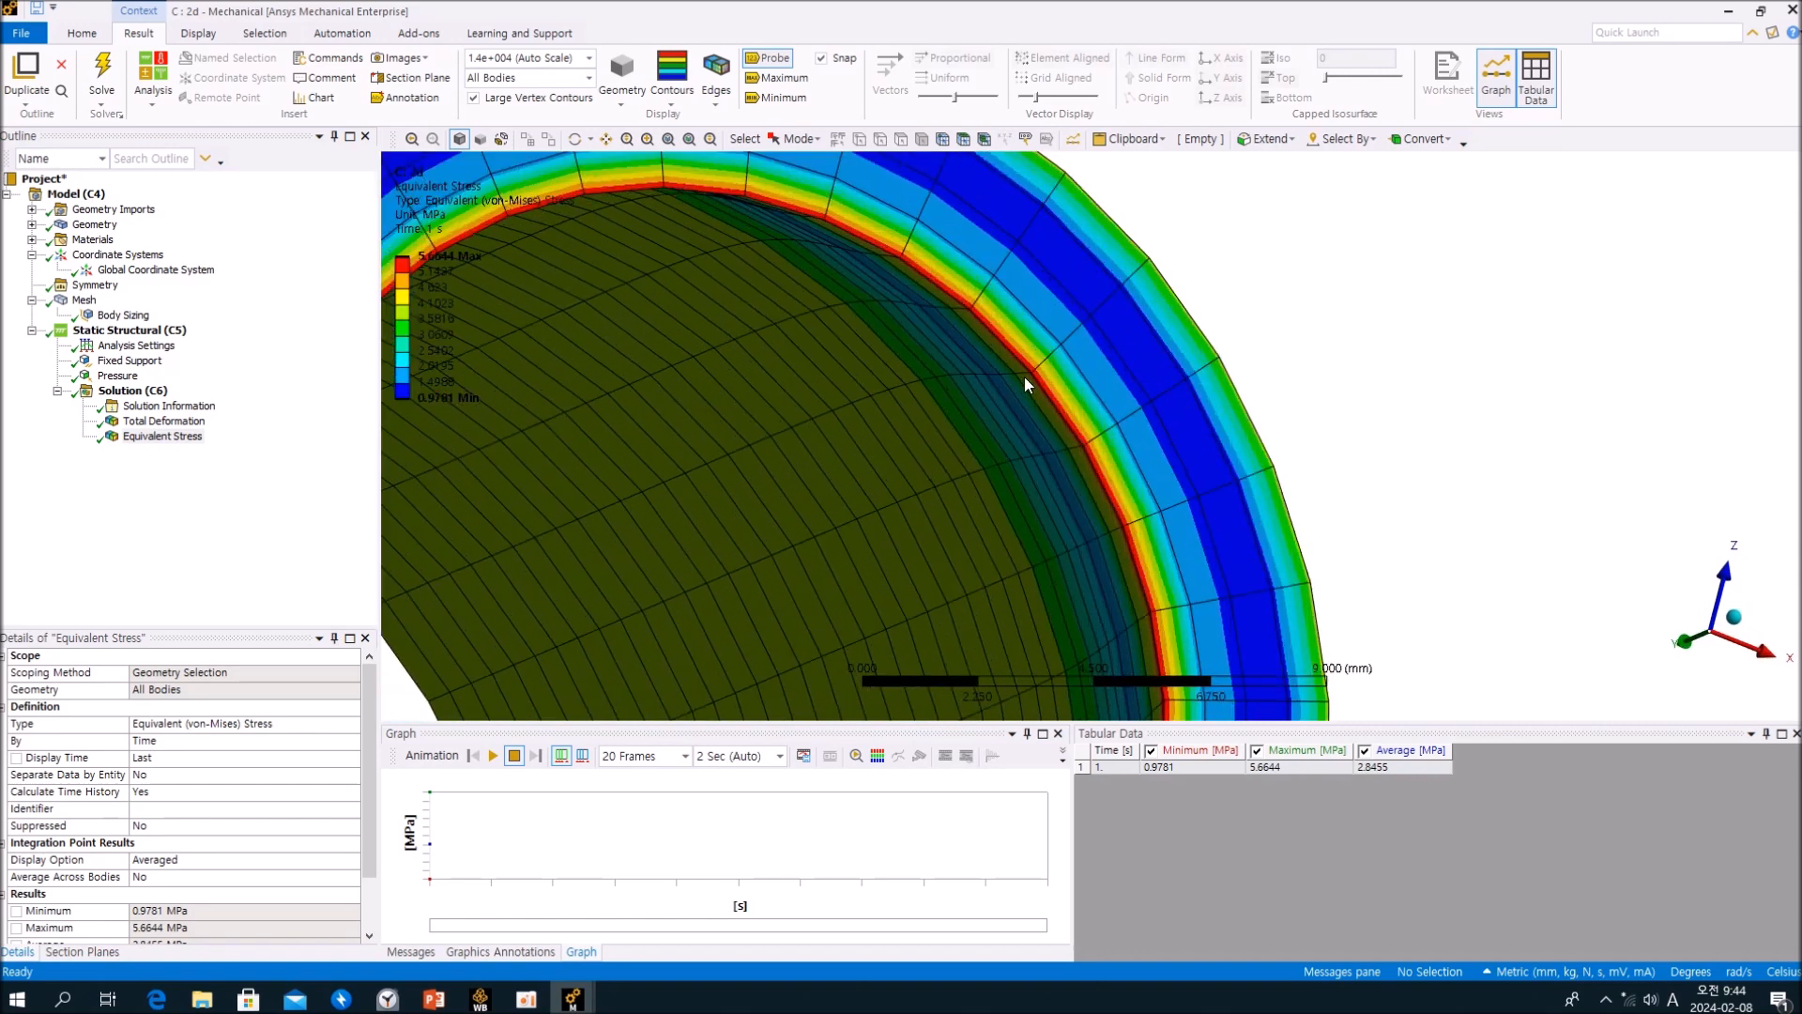
middle_click_drag(986, 335, 911, 401)
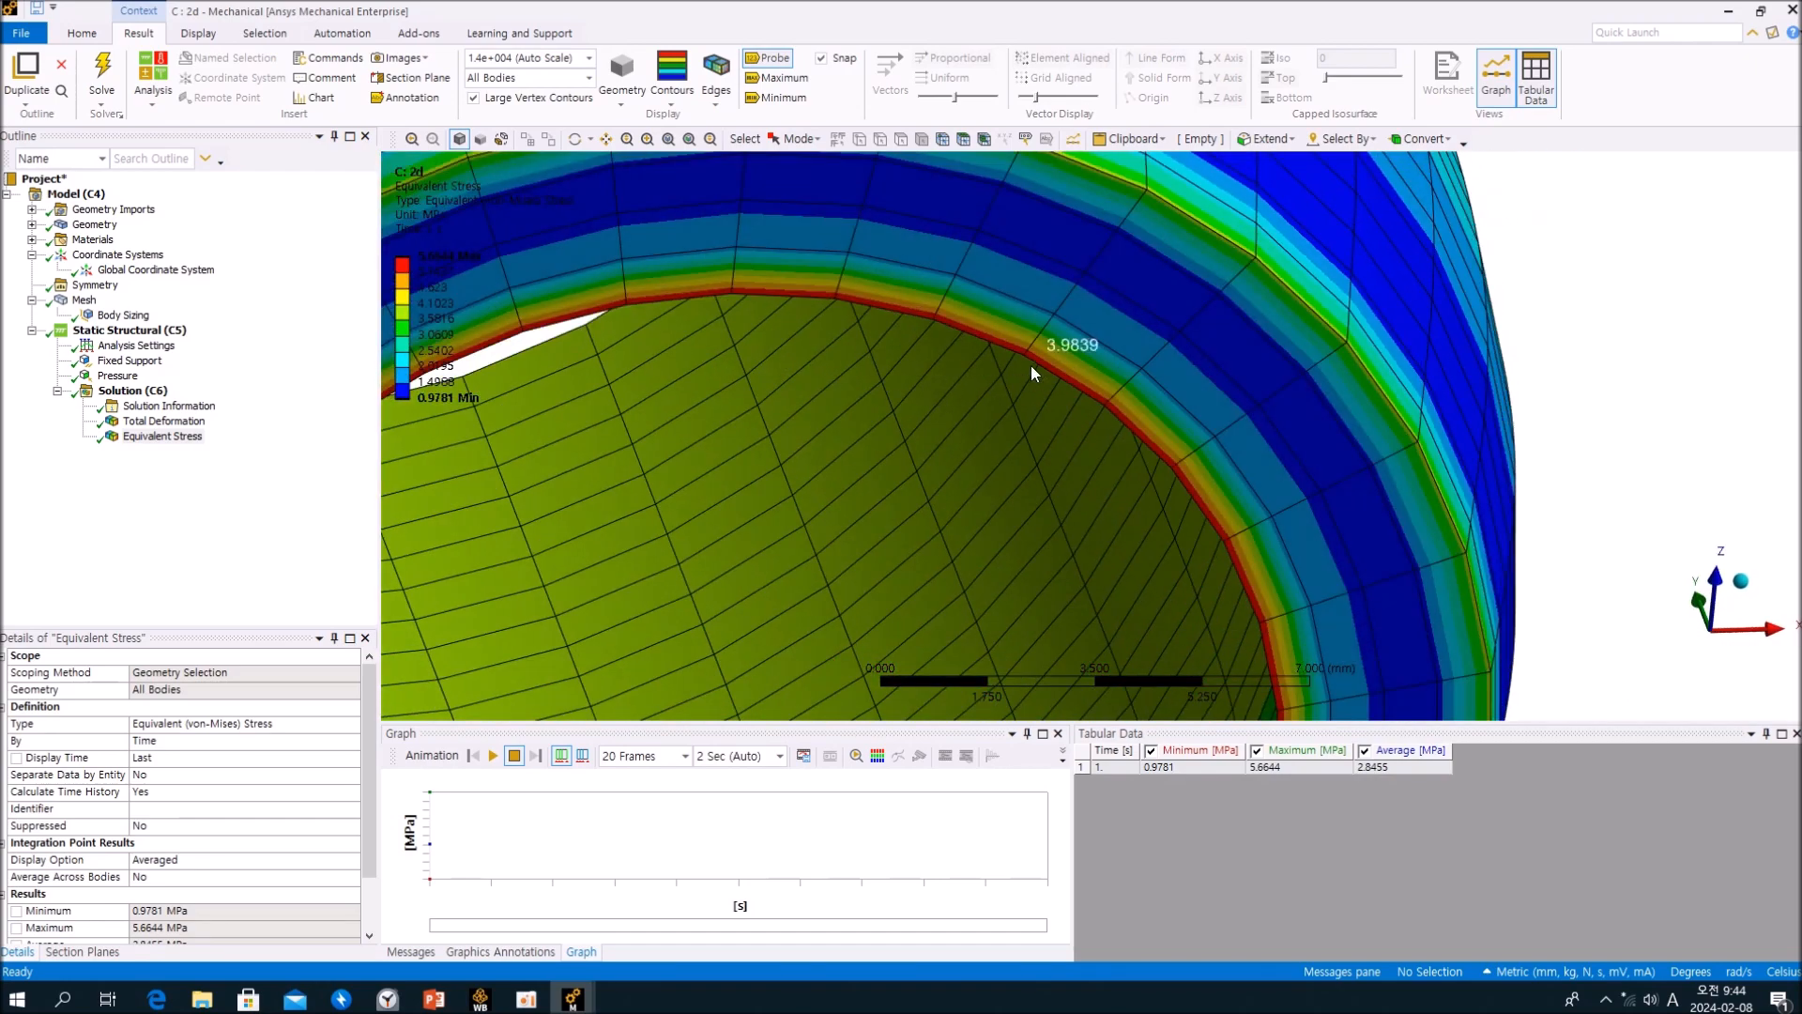
scroll(1070, 367, "down", 8)
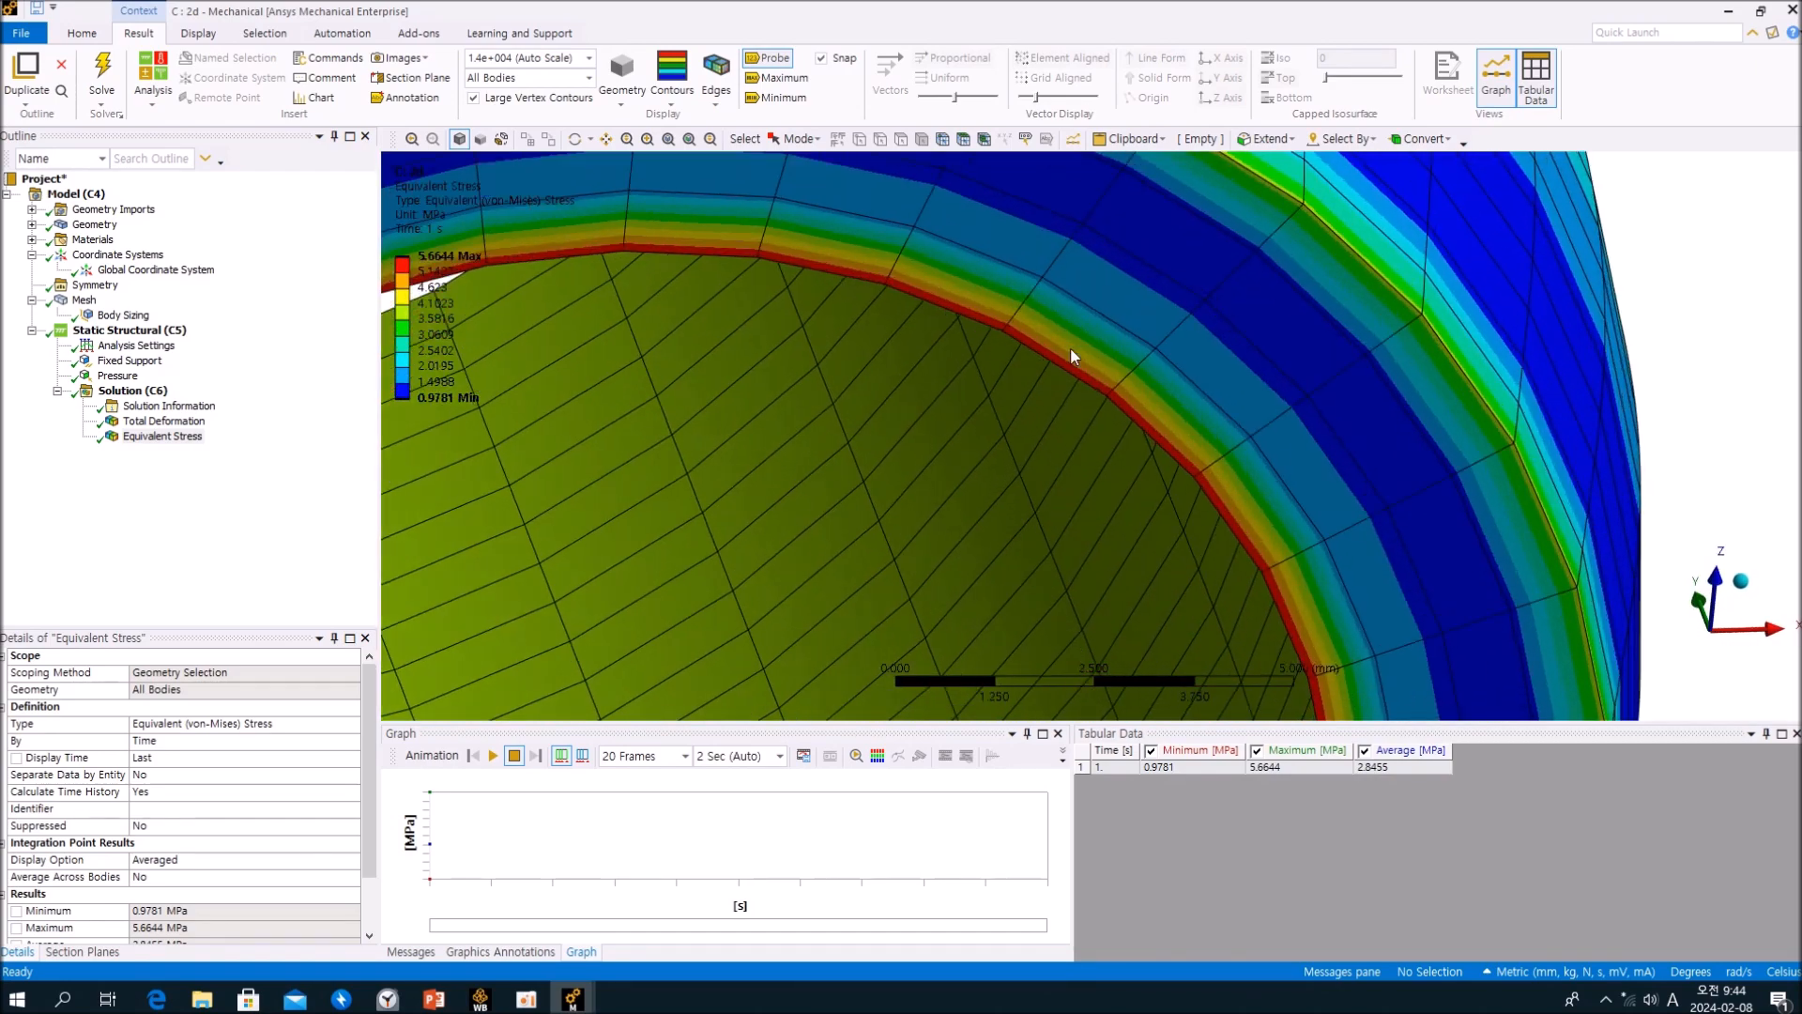
middle_click_drag(1033, 209, 1050, 325)
middle_click_drag(1076, 238, 1070, 497, "ctrl")
middle_click_drag(1006, 272, 1091, 313)
scroll(1113, 469, "up", 3)
Review the equivalent stress distribution over the entire expanded 2d cylinder.
scroll(1072, 497, "down", 6)
scroll(1011, 497, "down", 3)
middle_click_drag(1013, 383, 991, 439, "ctrl")
middle_click_drag(1005, 434, 1103, 381)
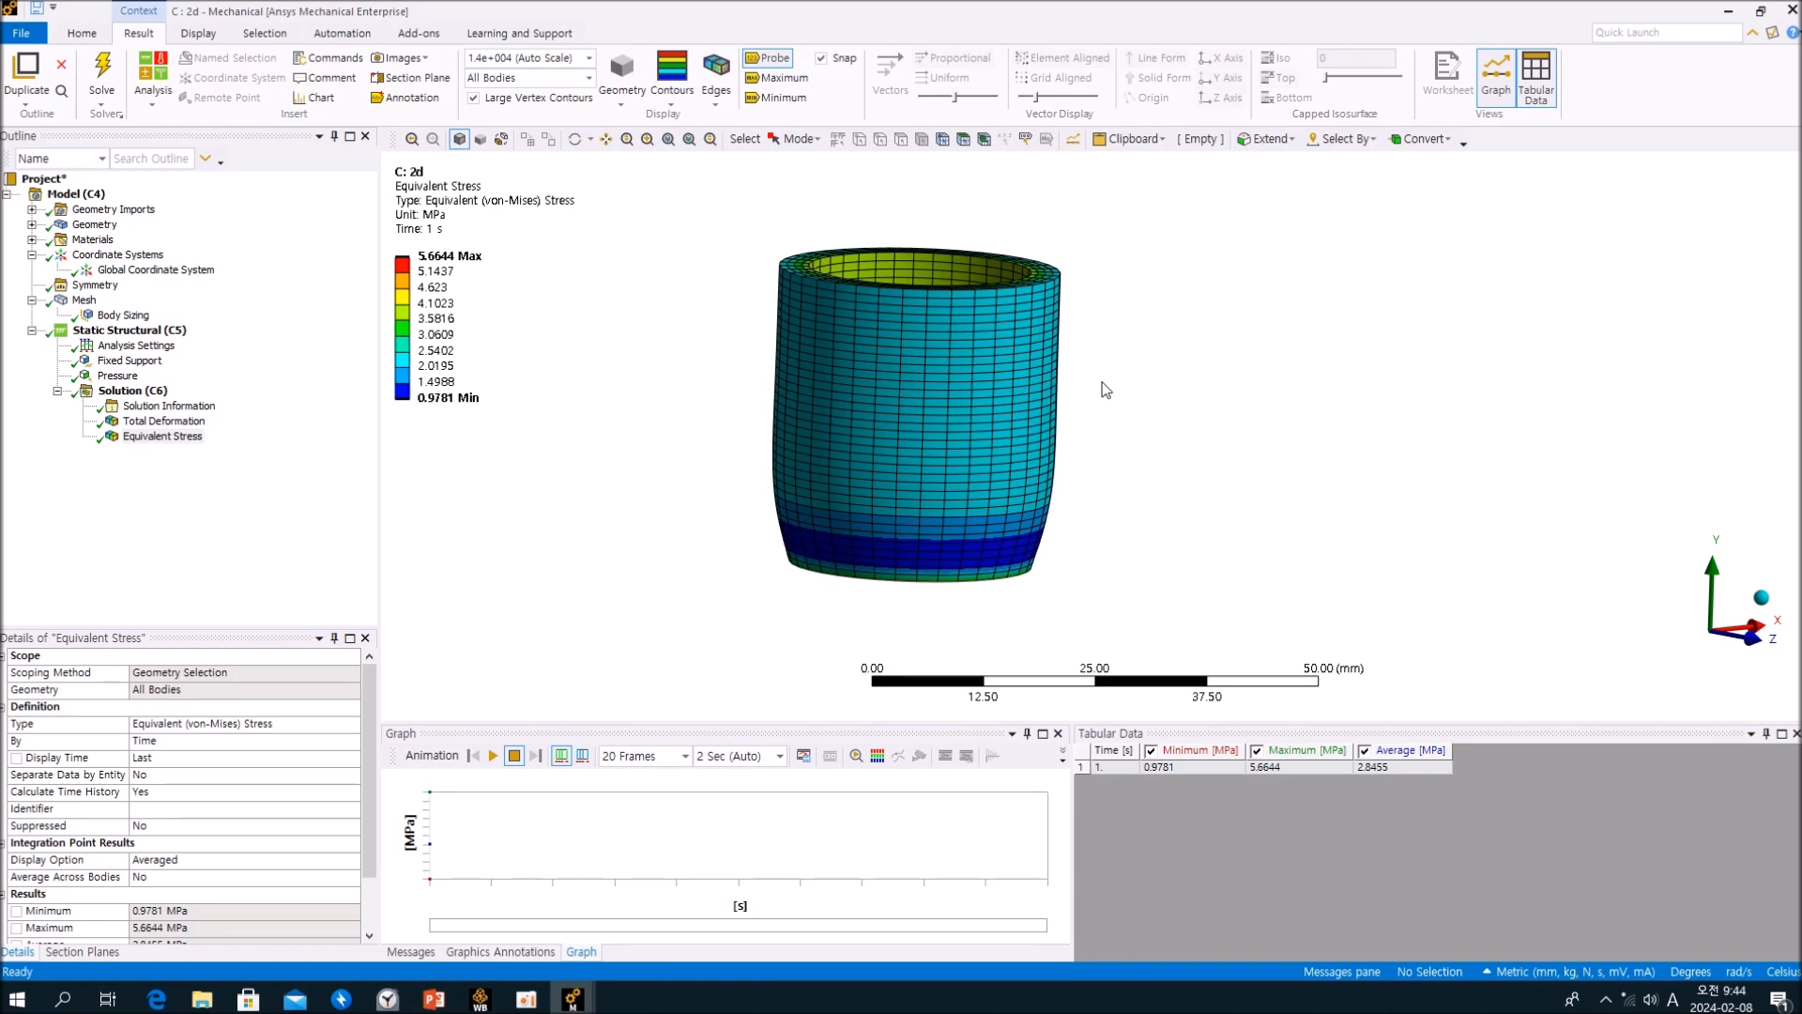
middle_click_drag(1103, 392, 1051, 438)
scroll(1061, 427, "up", 5)
scroll(1079, 423, "down", 3)
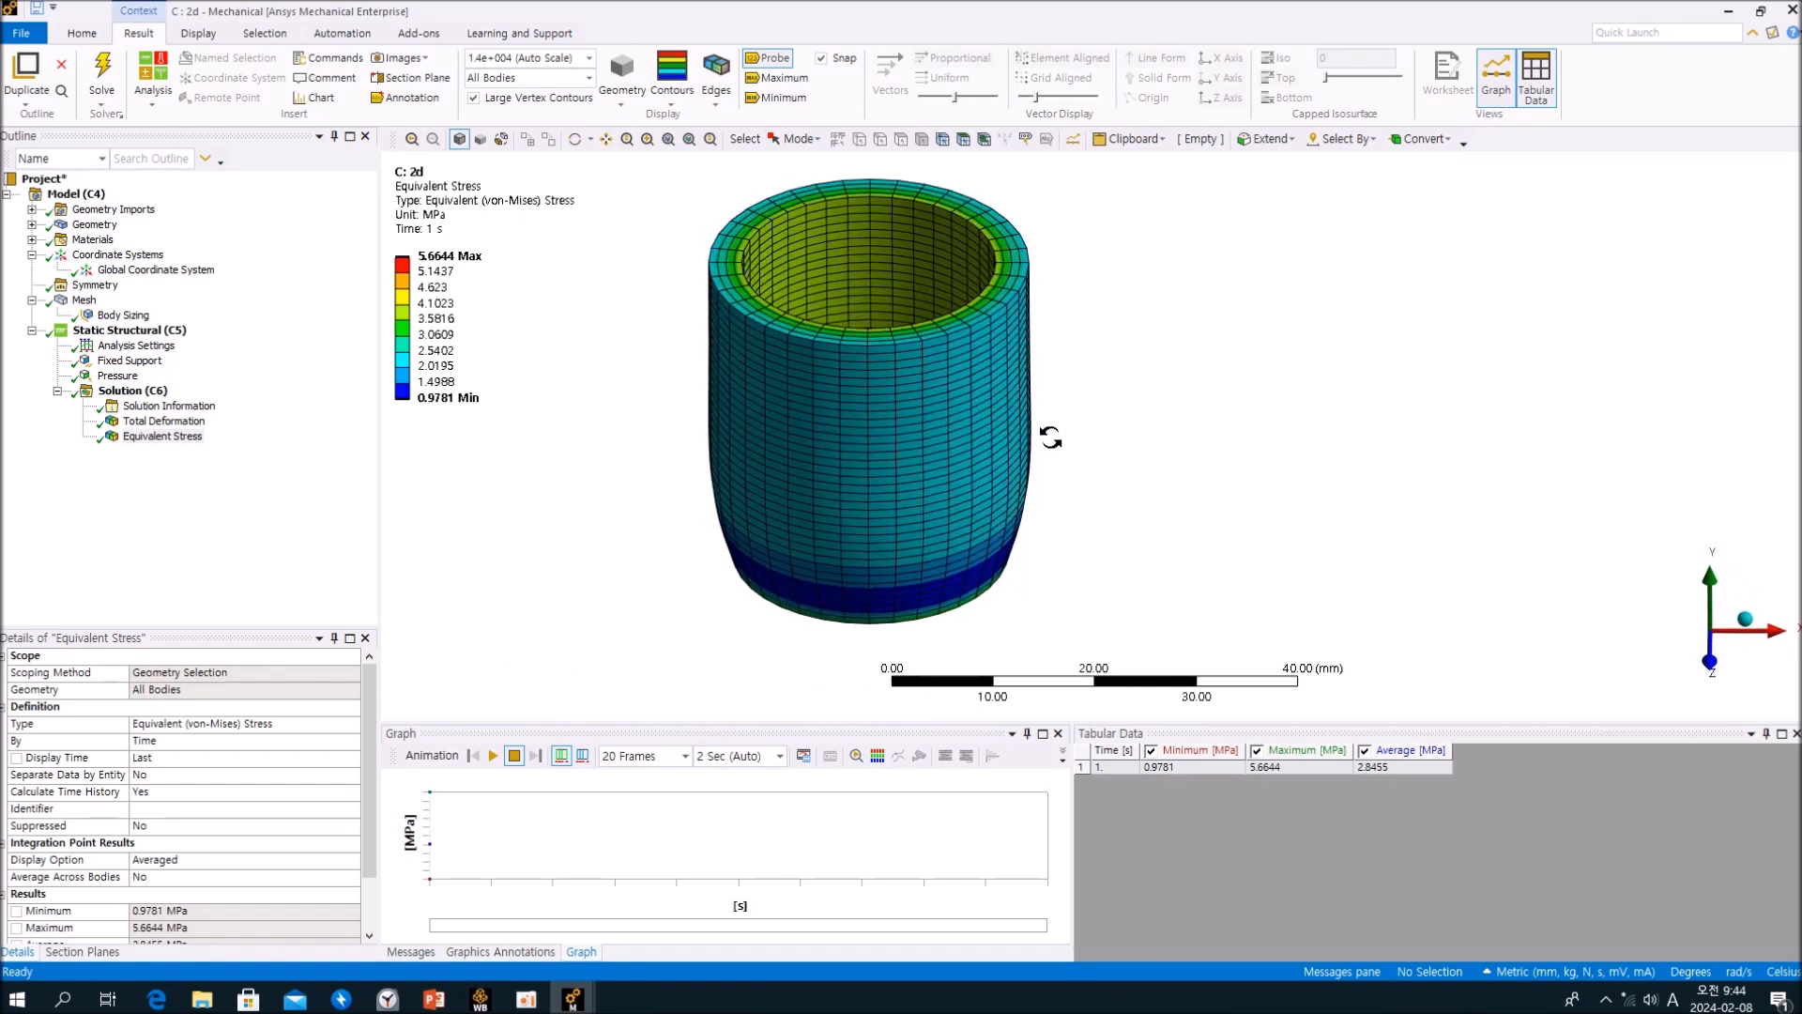
Compare the 2d model's Total Deformation and Equivalent Stress contours, ending on Equivalent Stress.
left_click(248, 583)
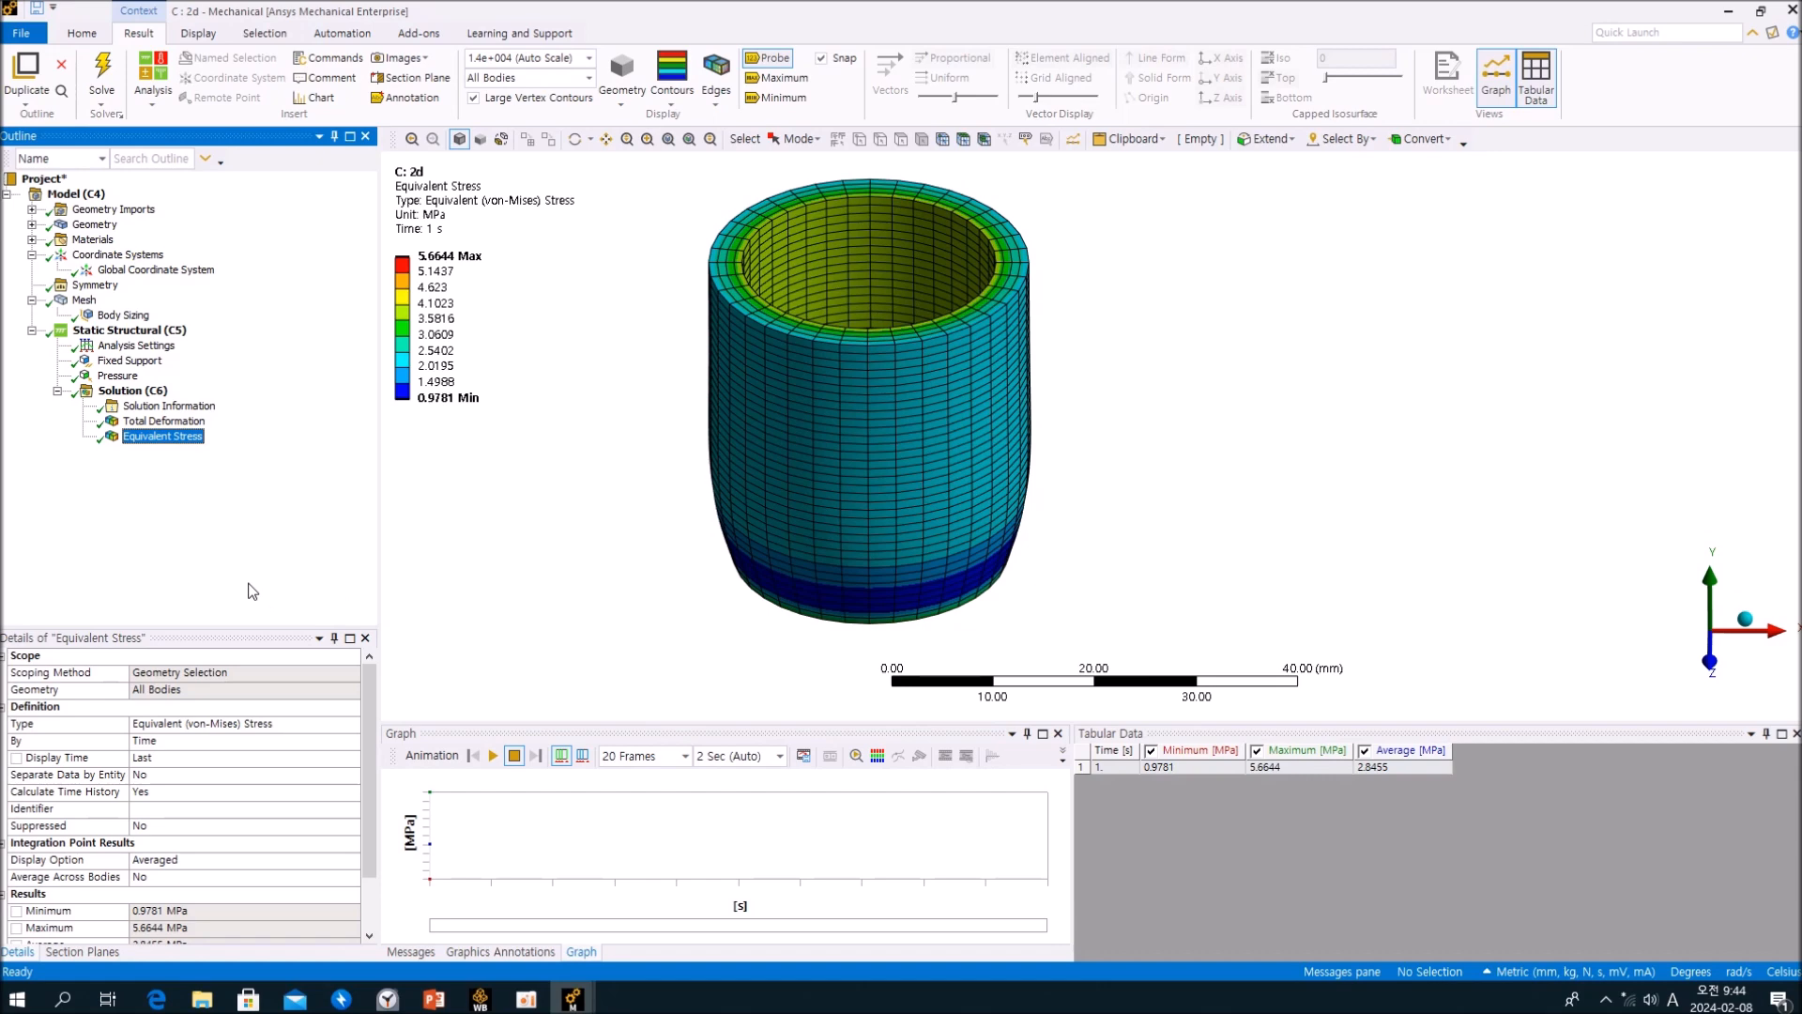
left_click(175, 422)
left_click(174, 437)
left_click(174, 421)
left_click(174, 436)
left_click(164, 422)
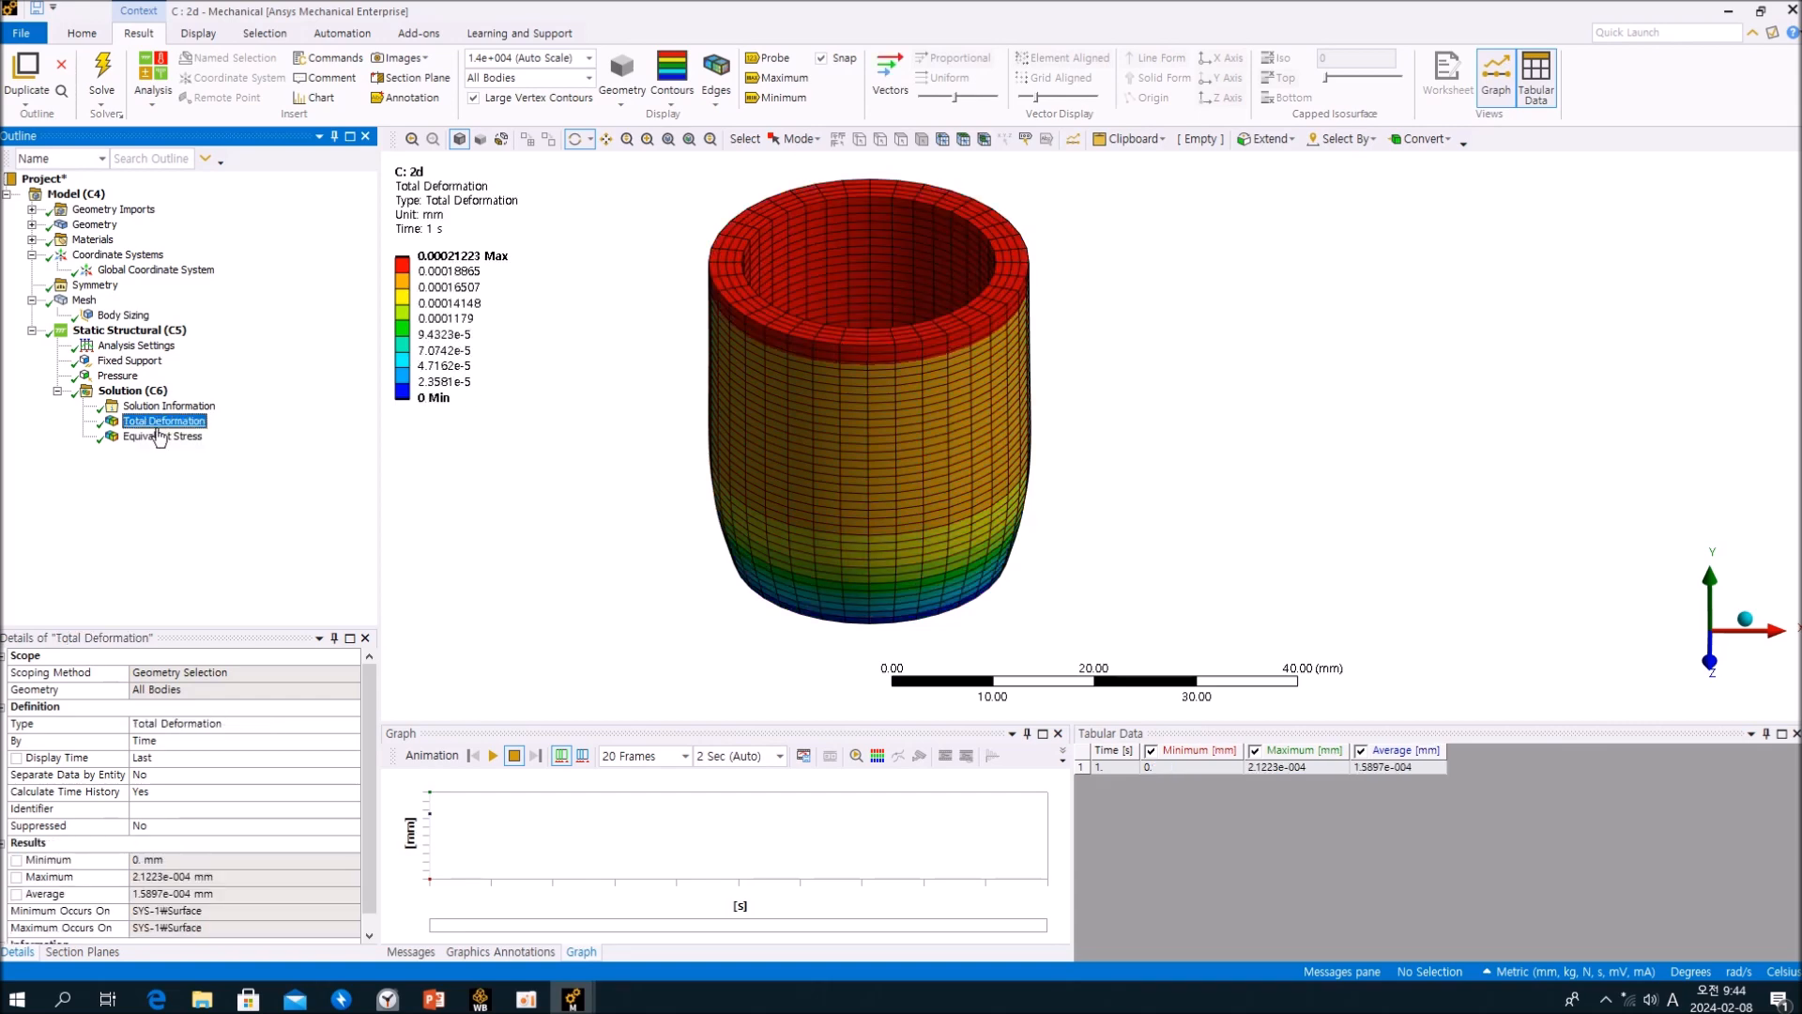
left_click(159, 437)
left_click_drag(554, 490, 696, 467)
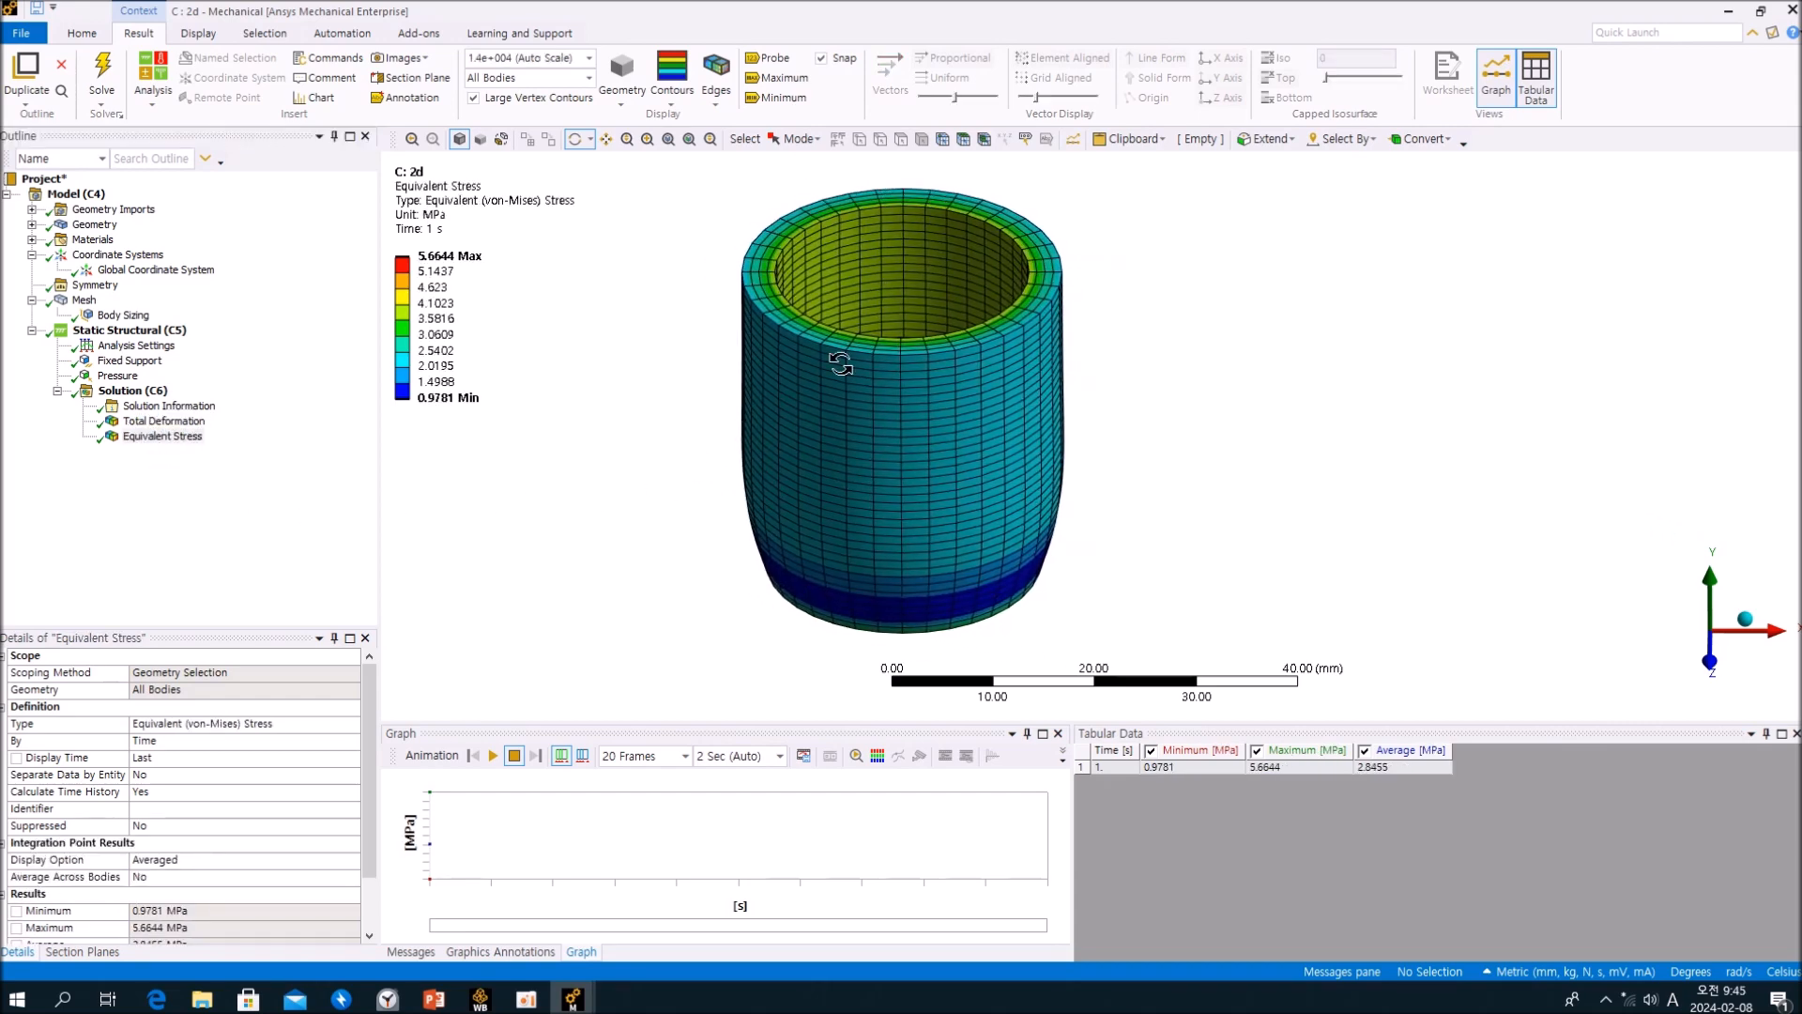
mouse_move(857, 394)
left_mouse_down()
mouse_move(869, 475)
mouse_move(854, 358)
mouse_move(843, 382)
left_mouse_up()
Switch to the 3d 90degree model and review its Symmetry graphical expansion settings.
left_click(575, 997)
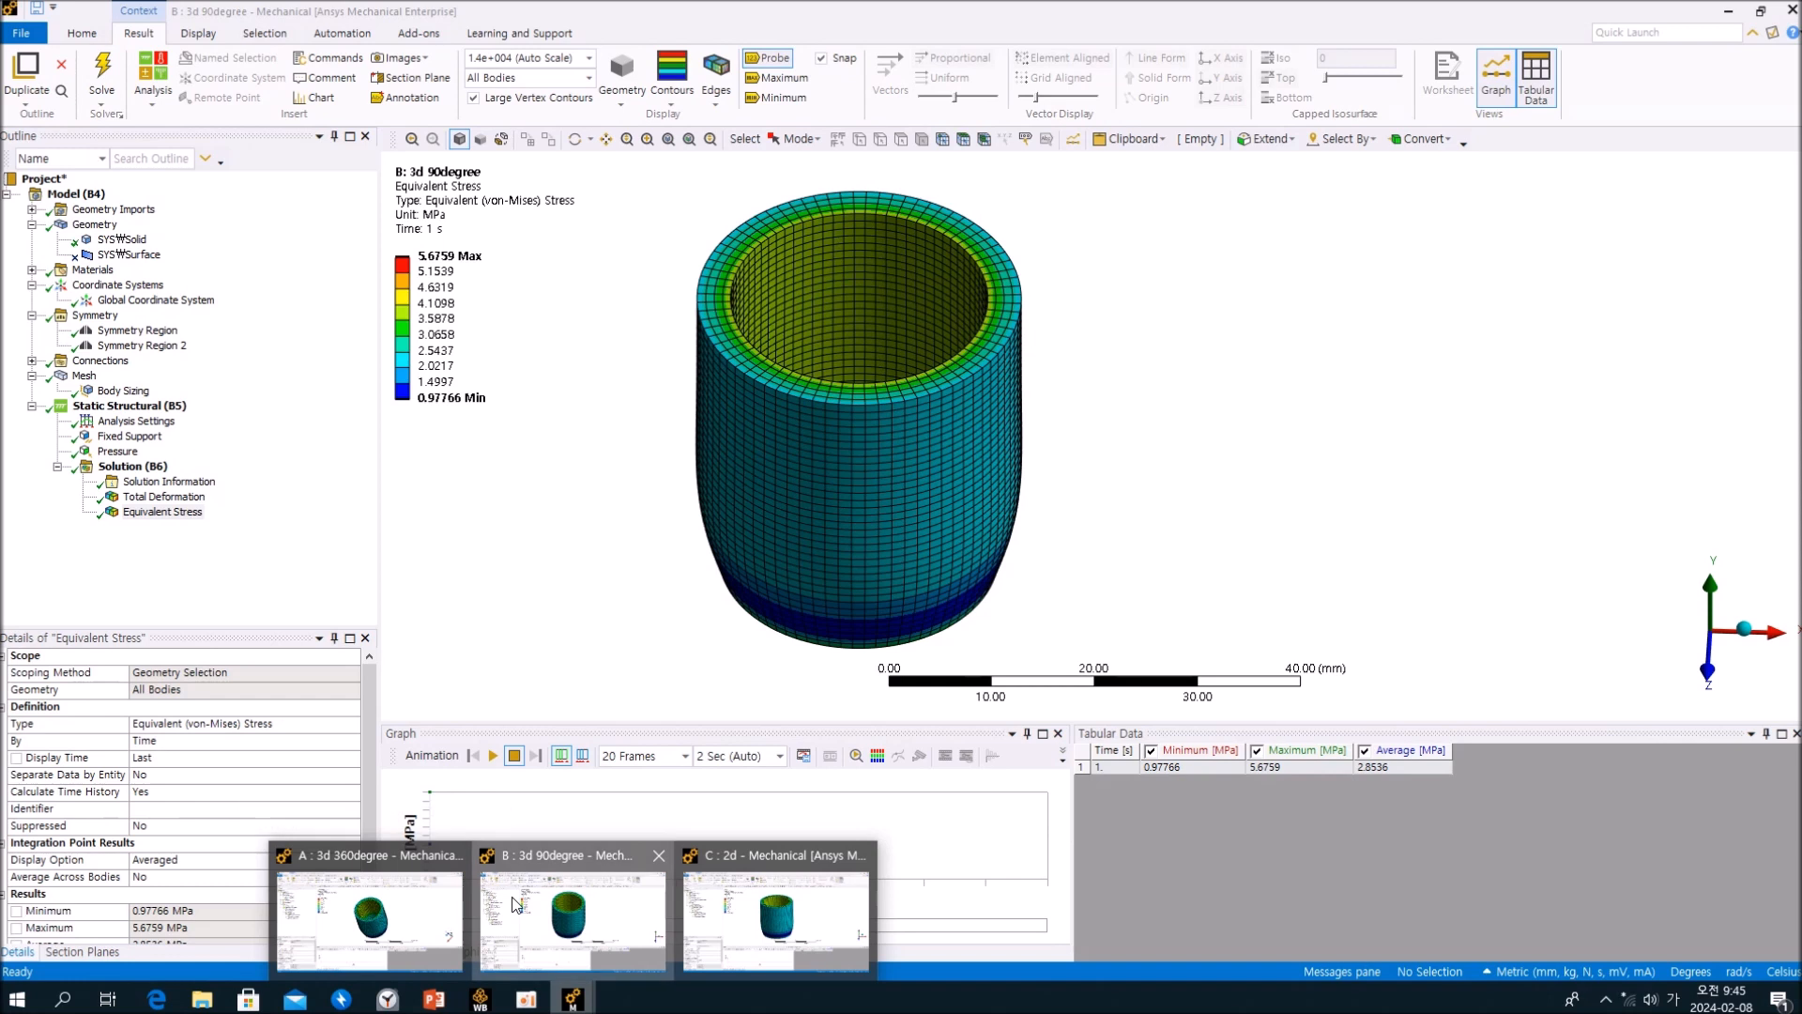
left_click(573, 915)
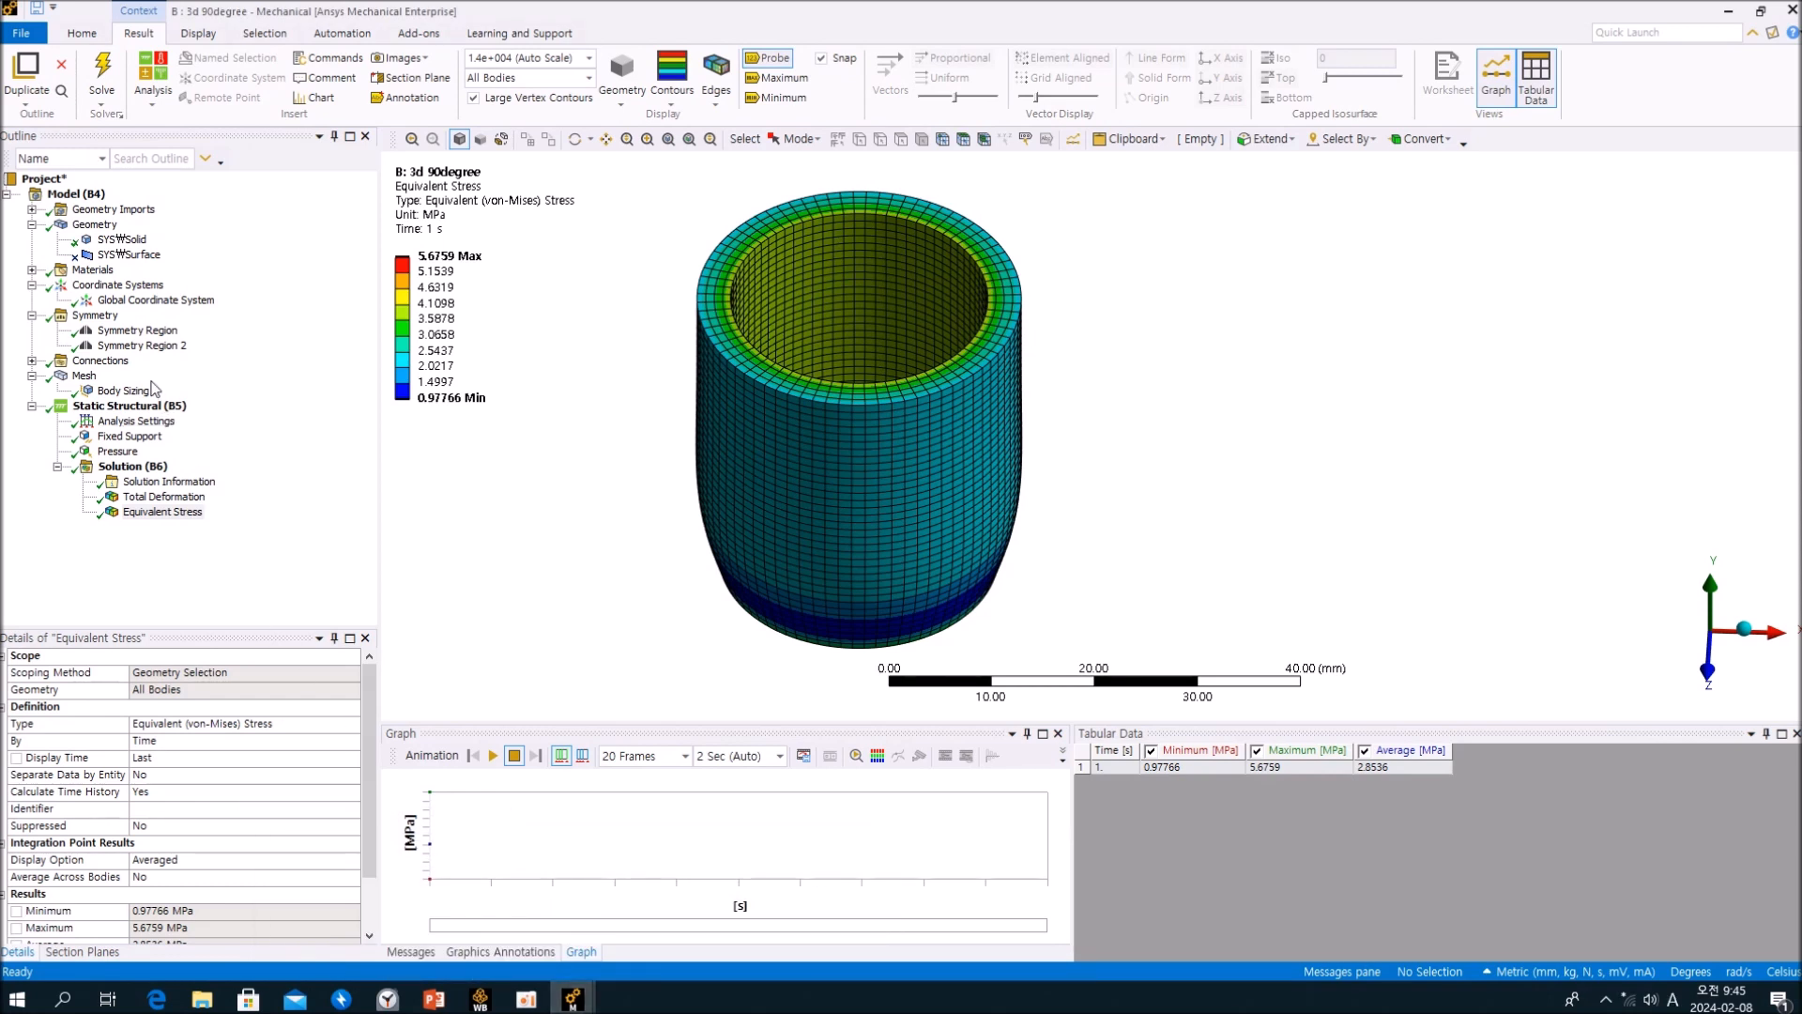
left_click(99, 316)
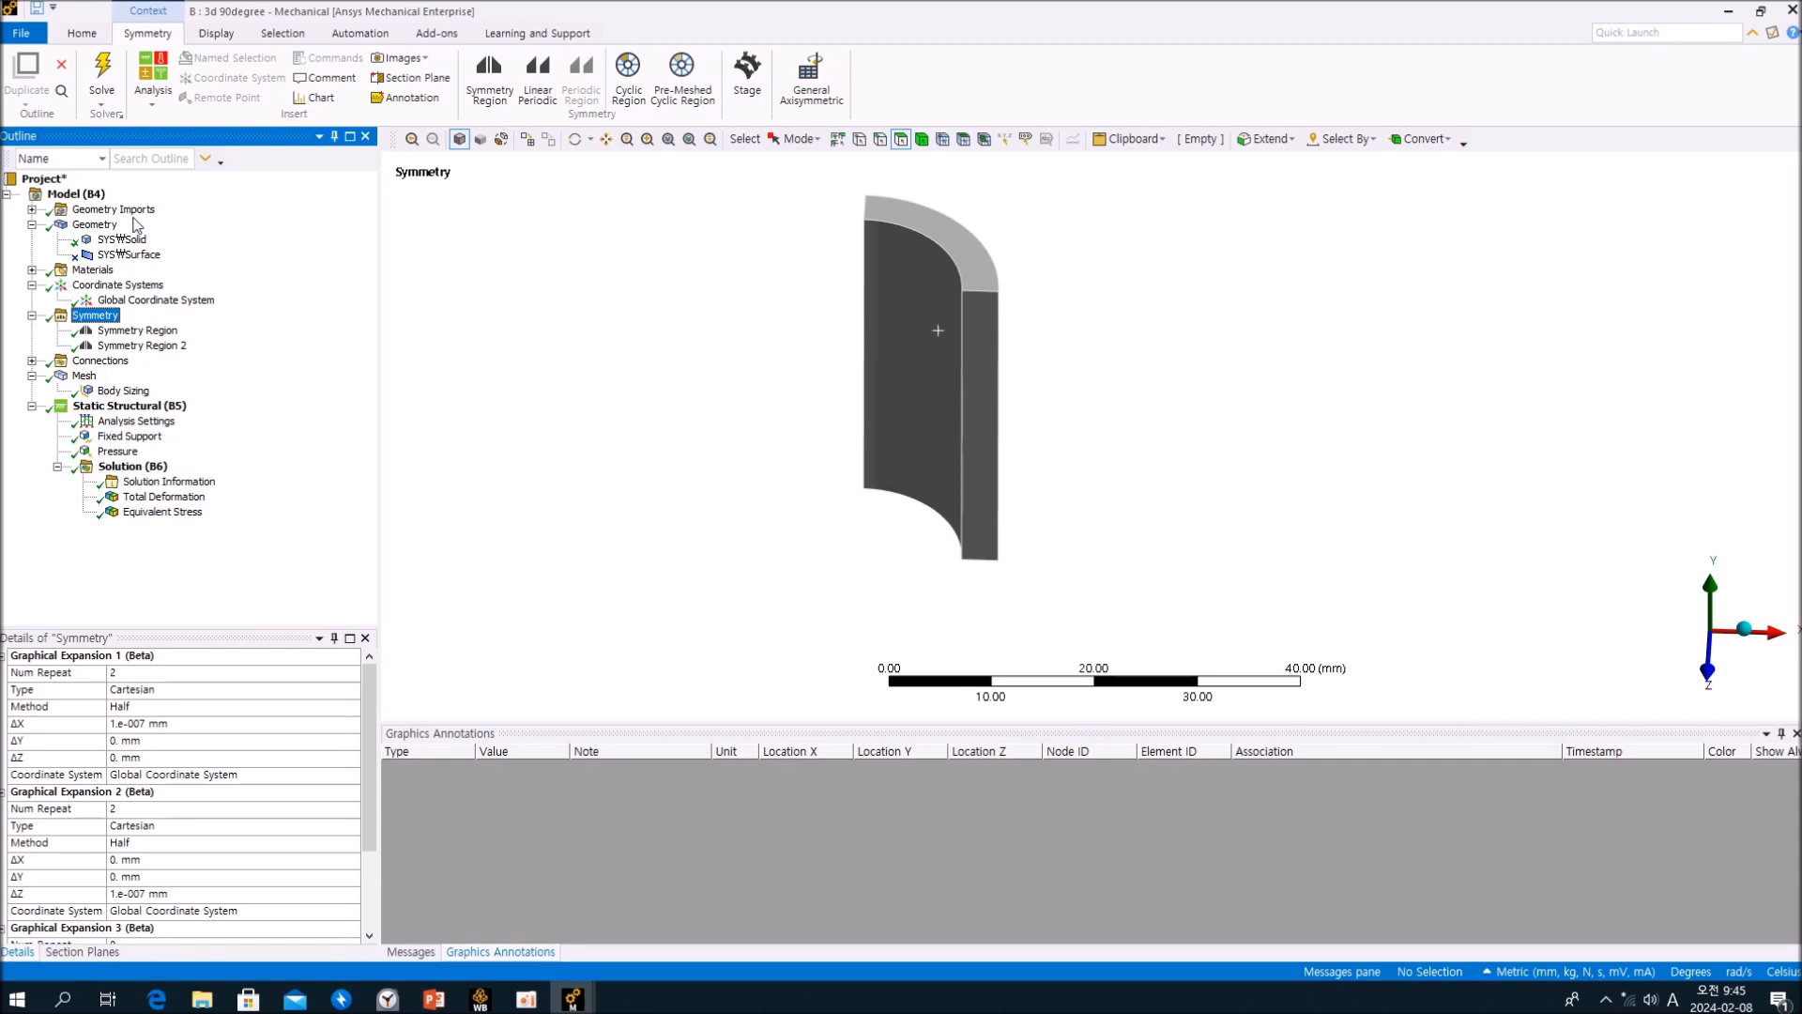
Examine the unexpanded quarter-cylinder geometry of the 3d 90degree model and its cut faces.
left_click(76, 194)
middle_click_drag(997, 366, 997, 411)
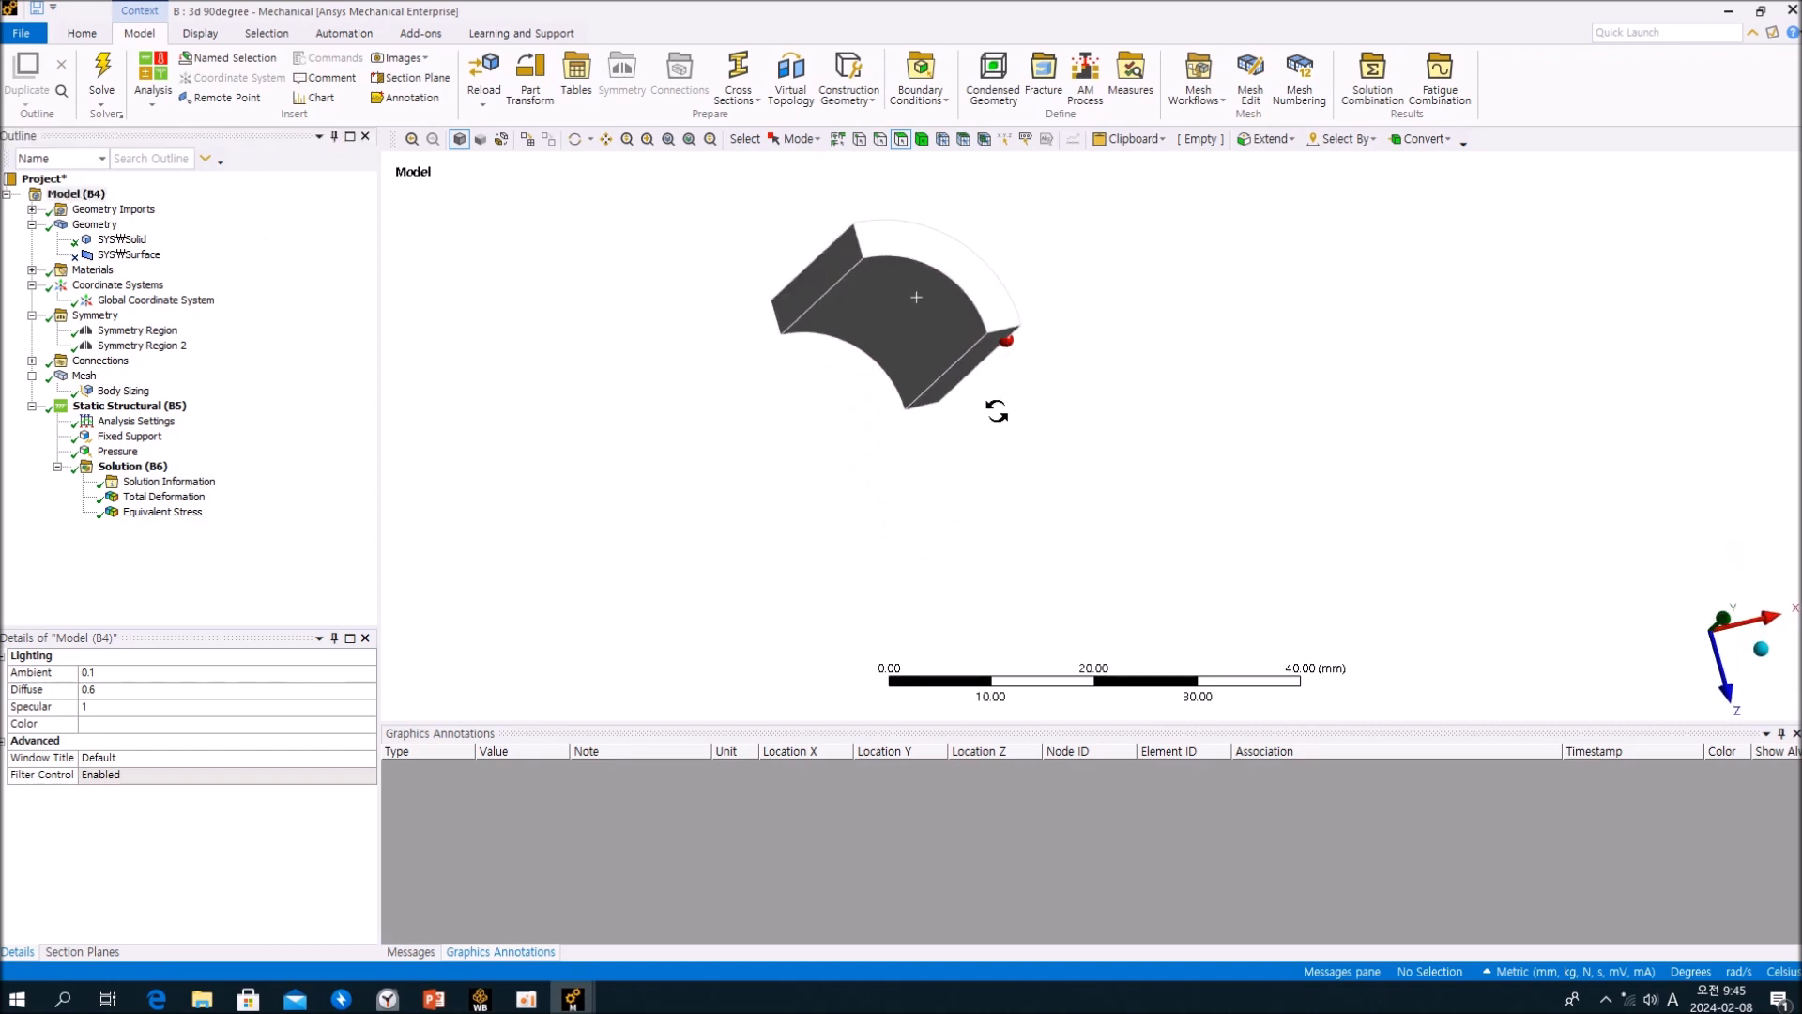
middle_click_drag(998, 411, 1033, 454)
middle_click_drag(1004, 358, 999, 430)
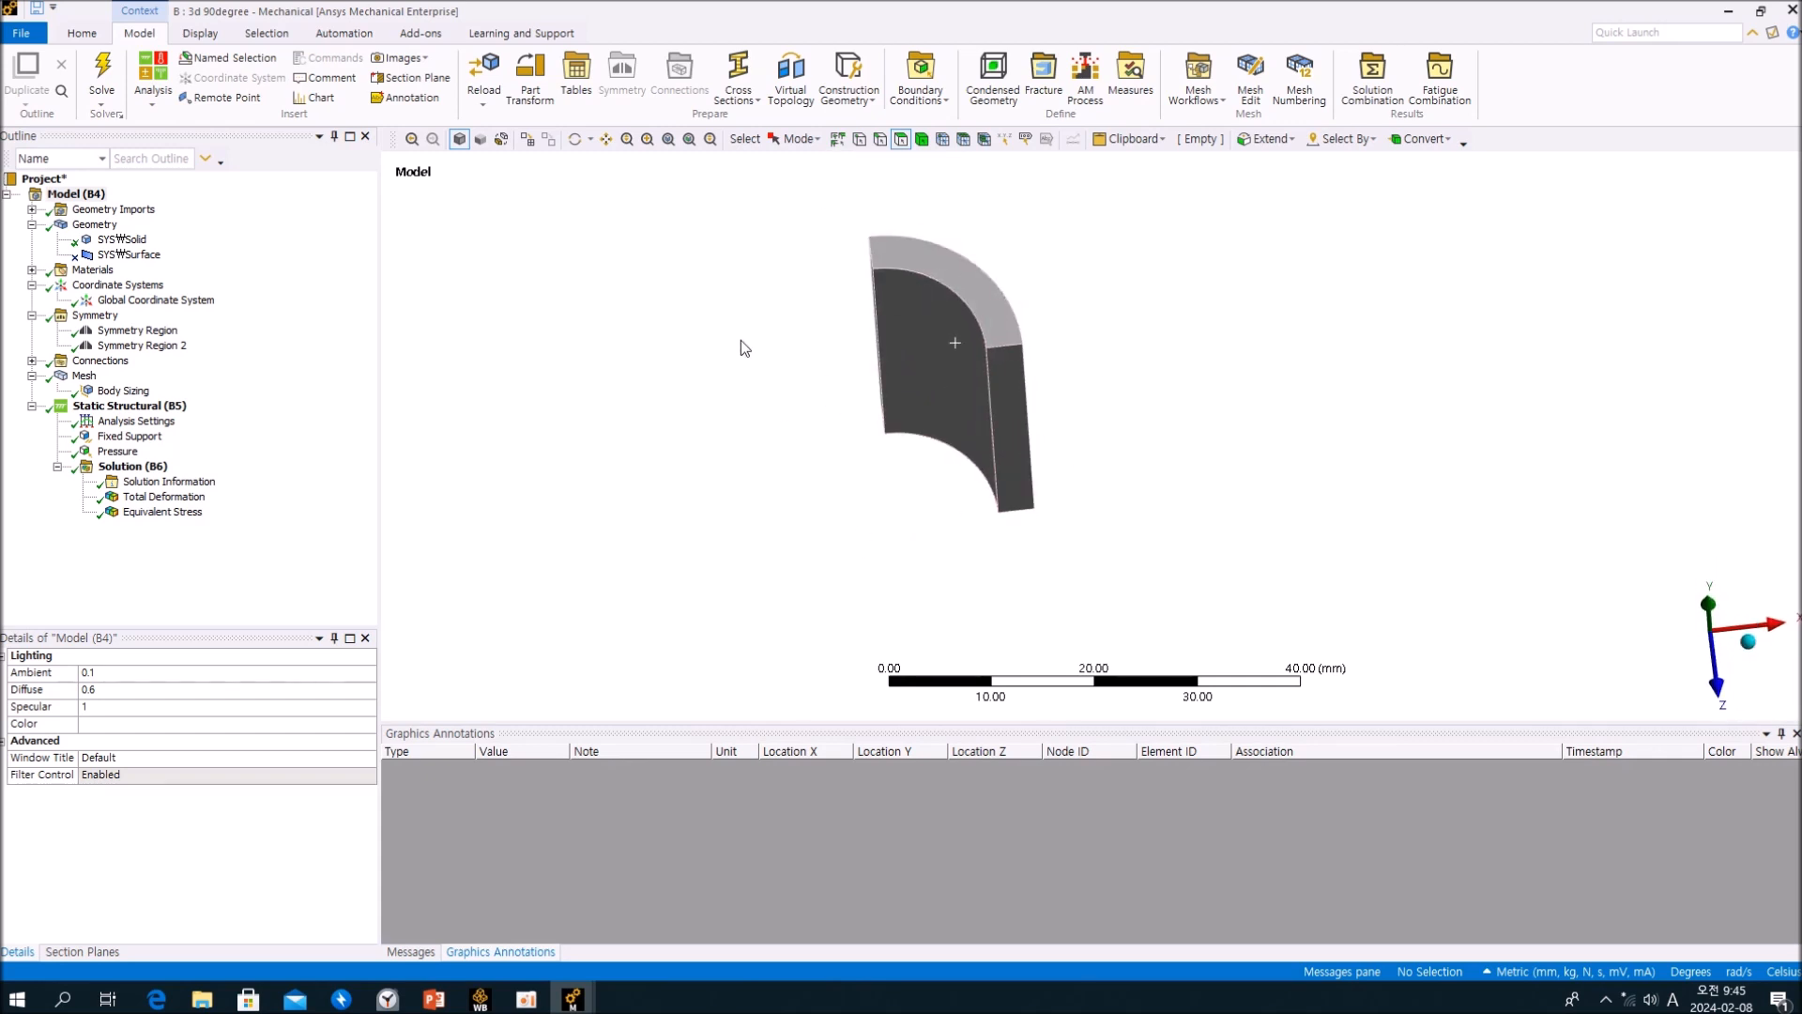
middle_click_drag(1054, 437, 1103, 393)
scroll(1079, 407, "down", 2)
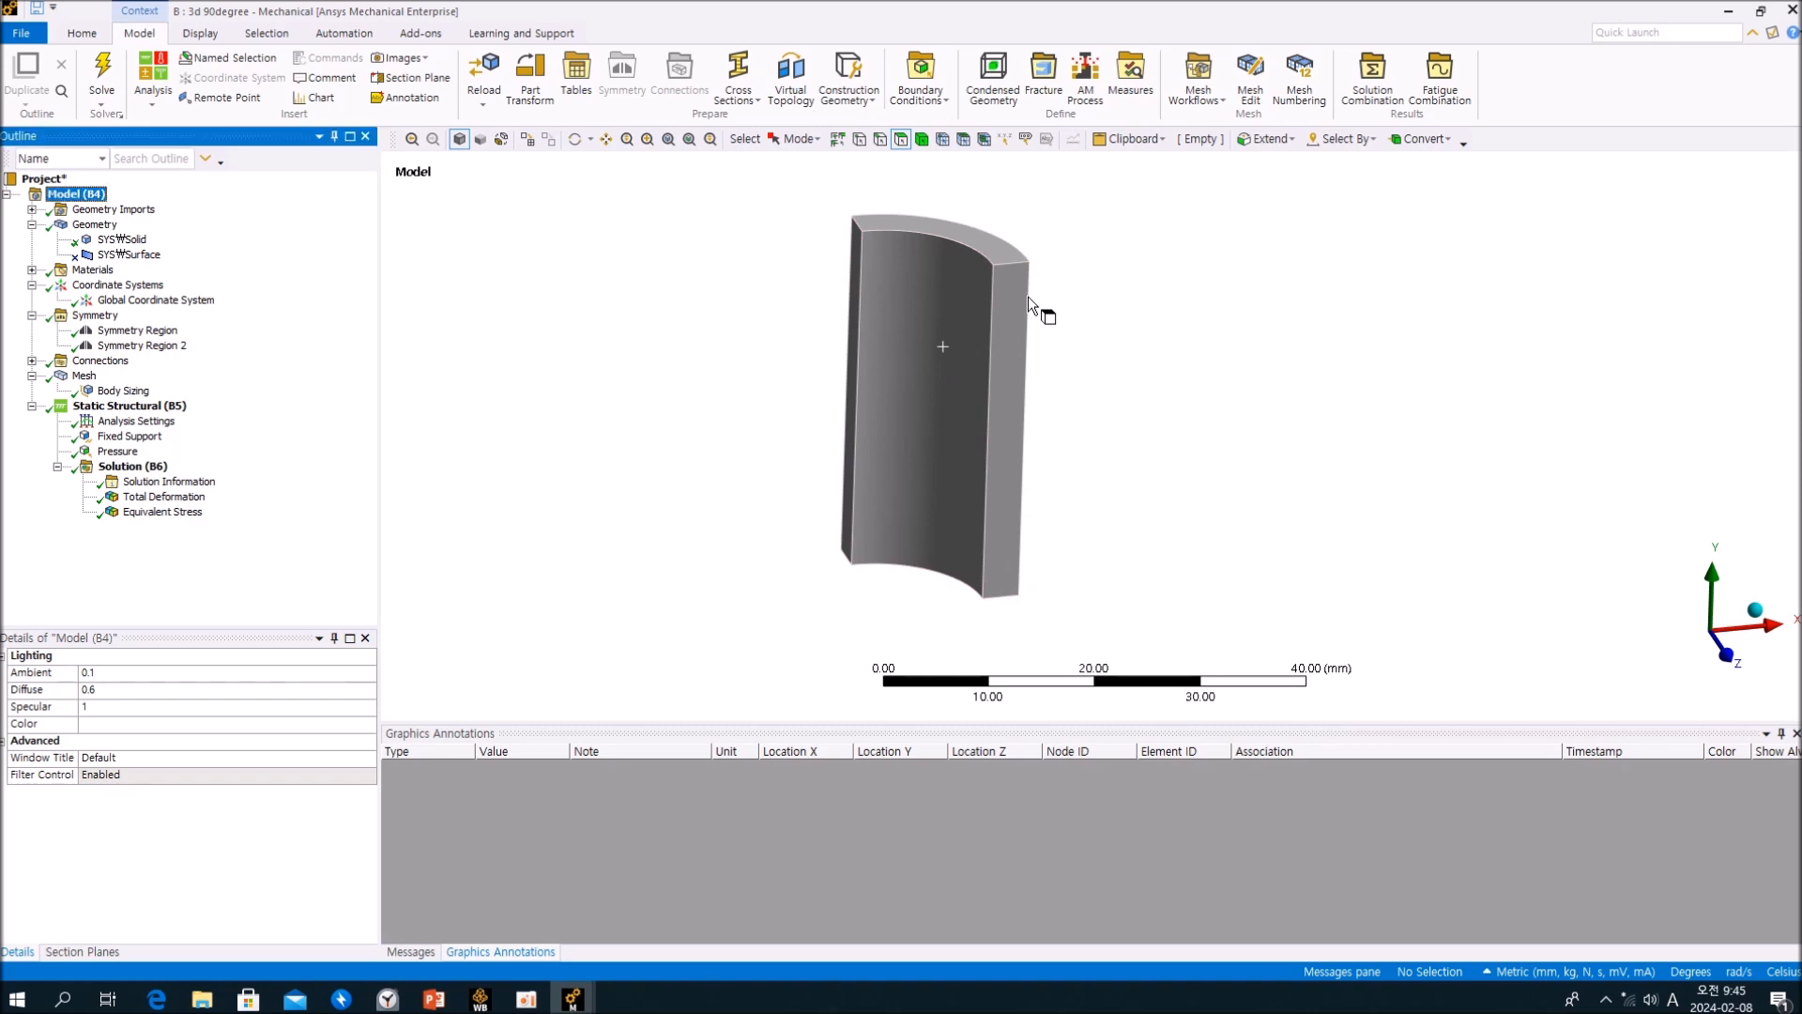
middle_click_drag(1023, 289, 1029, 334)
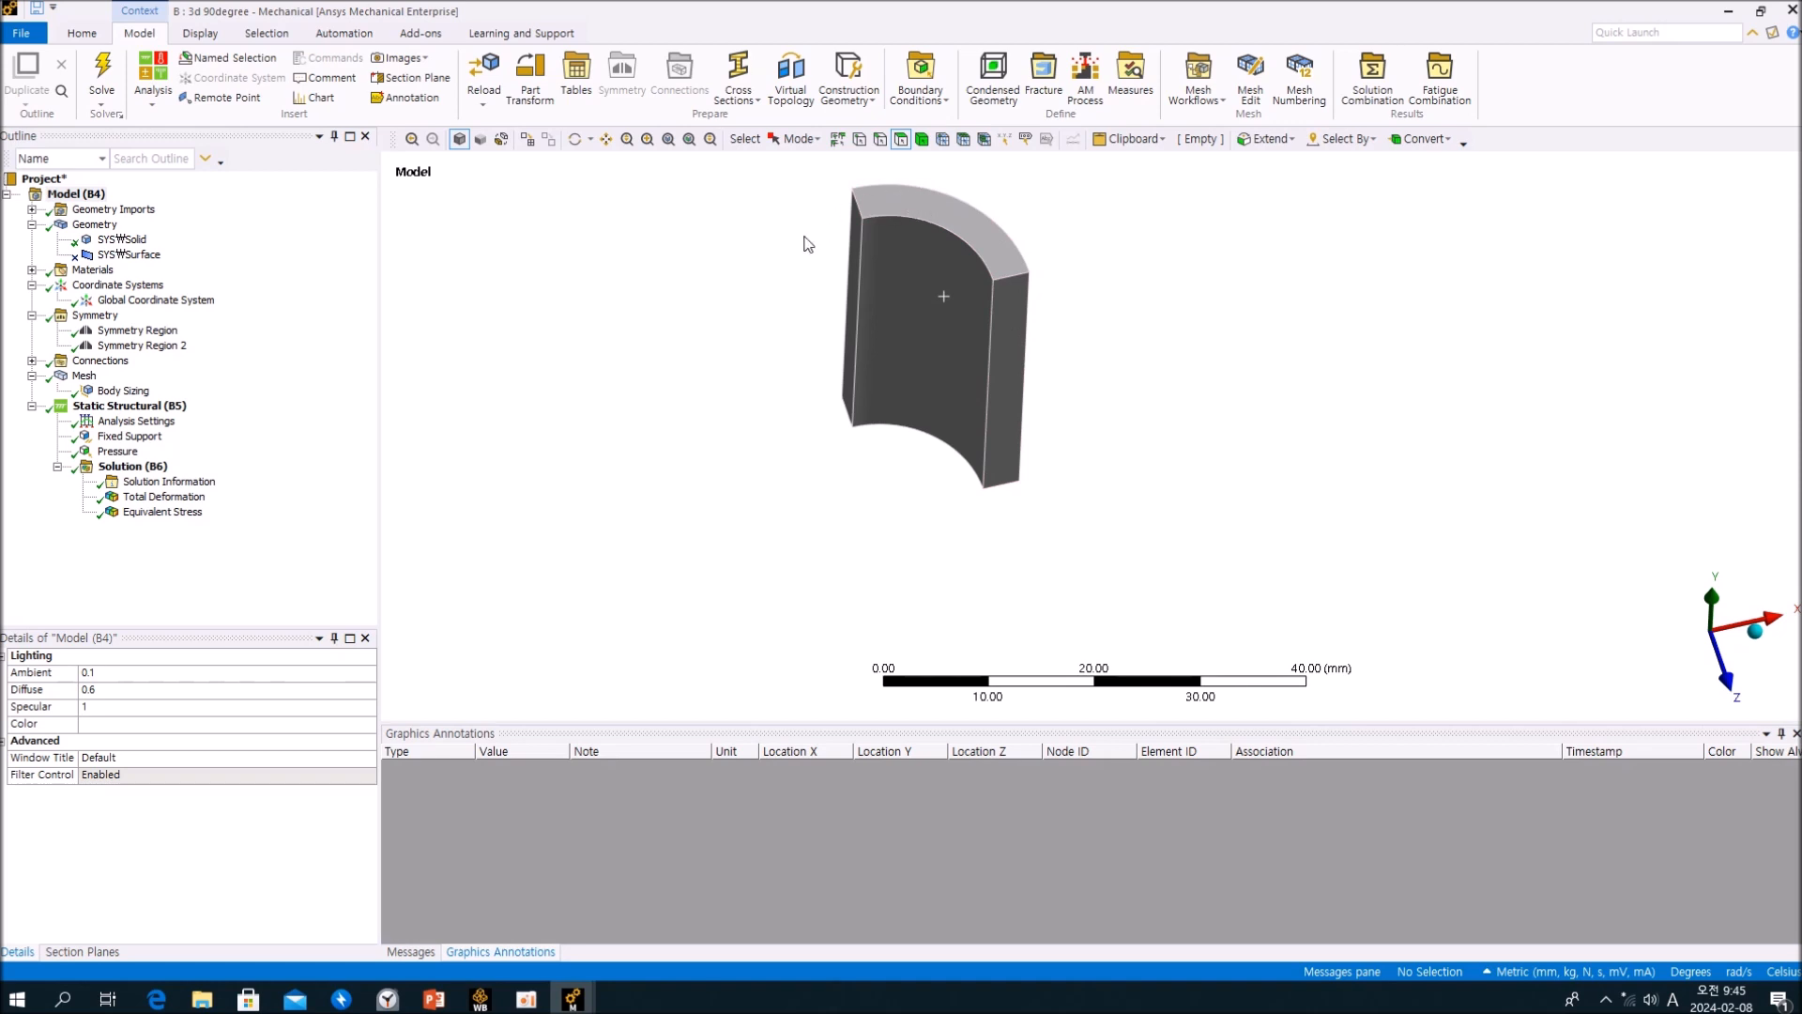
middle_click_drag(957, 231, 1005, 374)
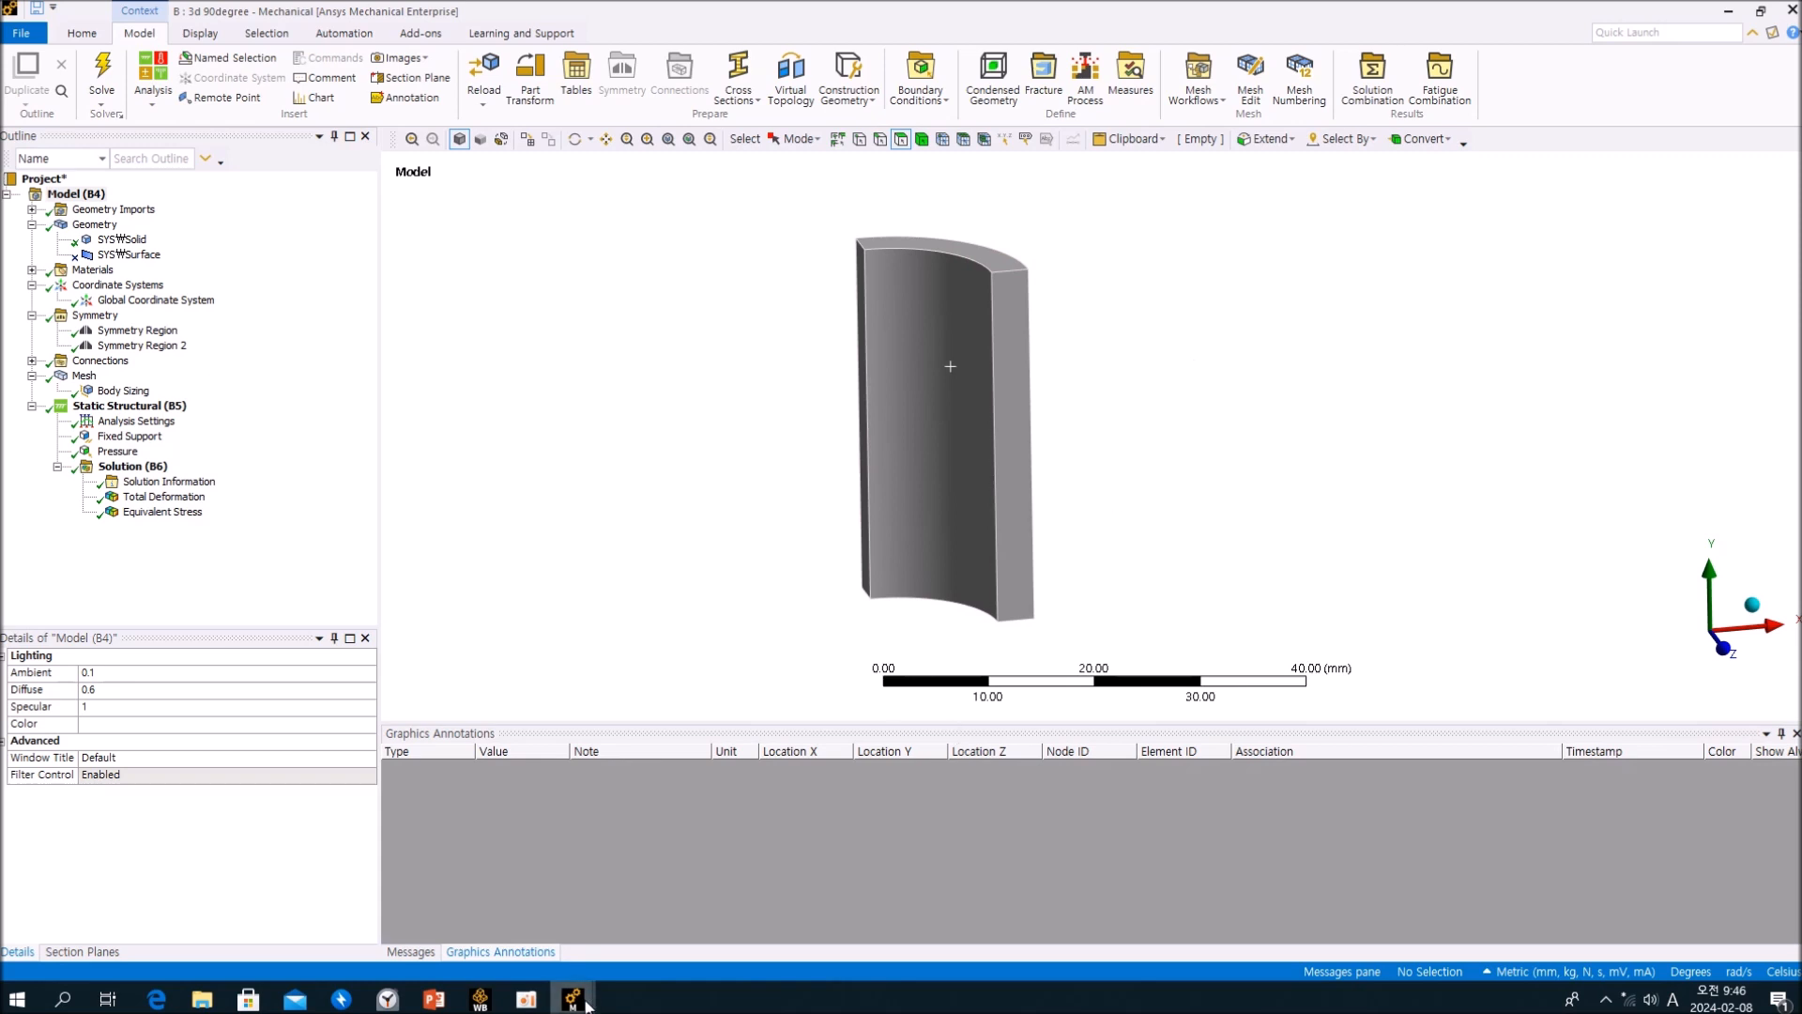
Switch to the 2d model, review its axisymmetric expansion settings and inspect the expanded mesh.
mouse_move(573, 998)
left_click(362, 906)
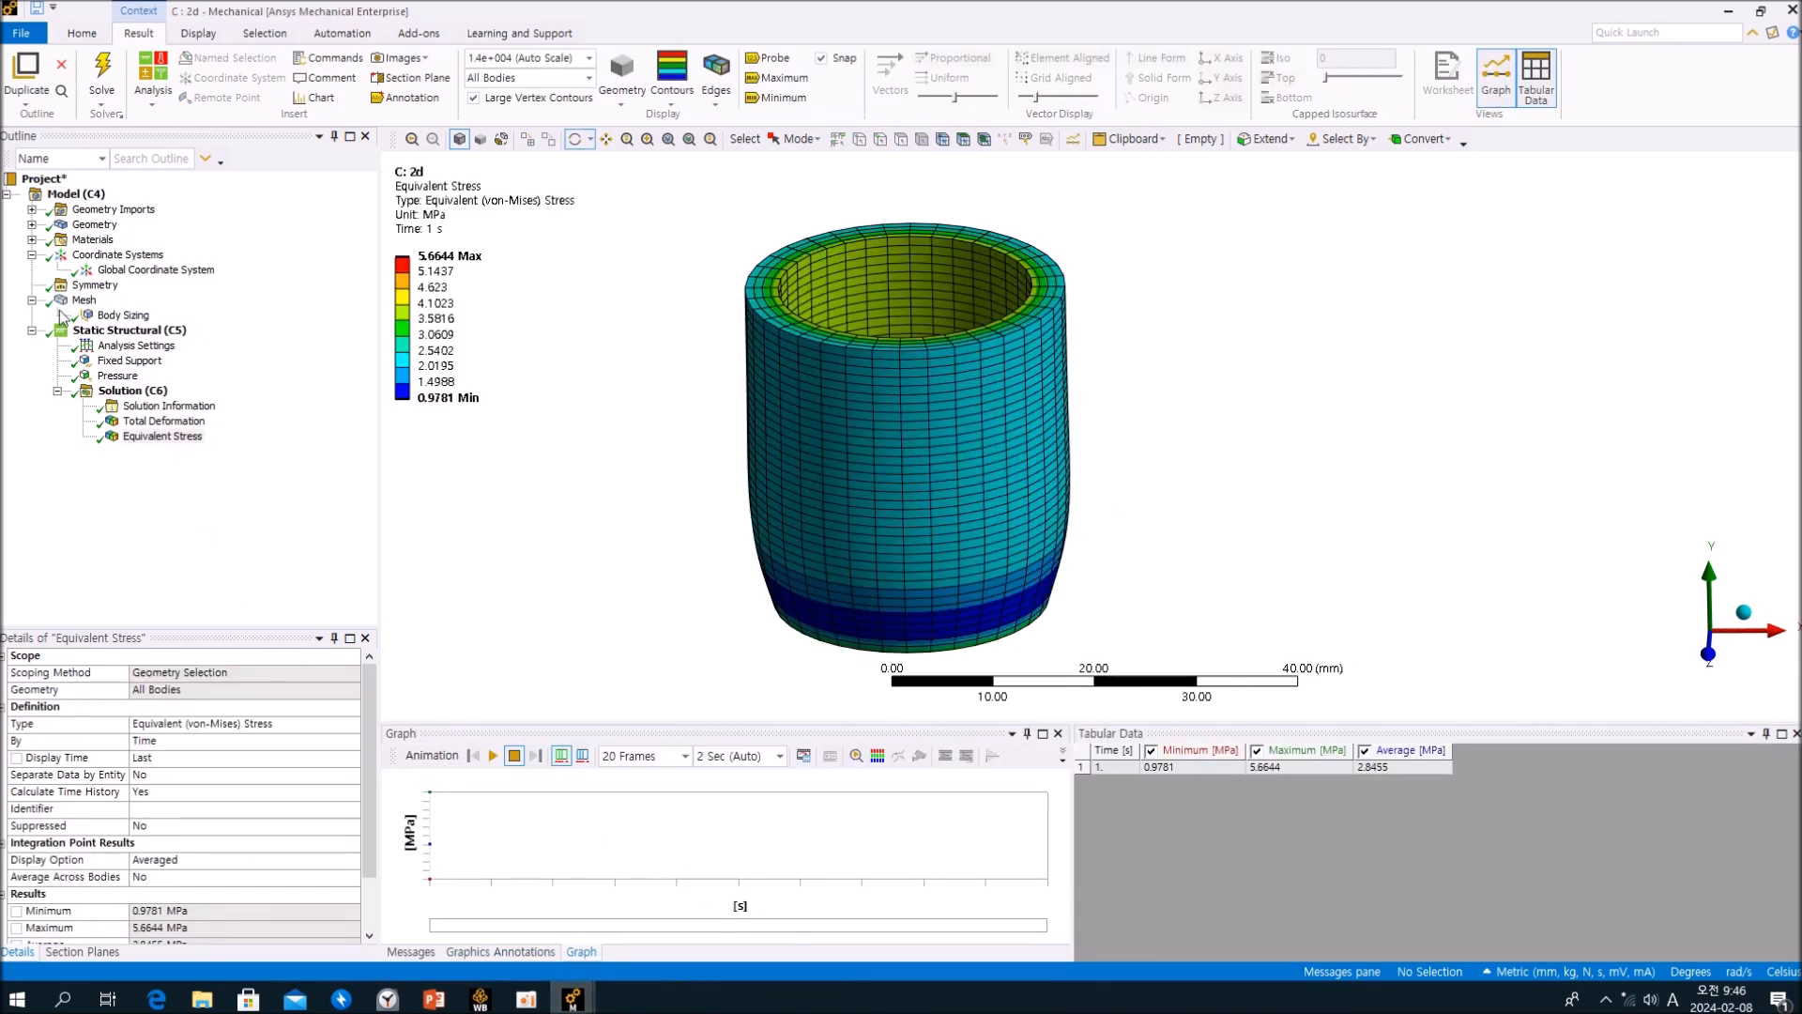
left_click(92, 284)
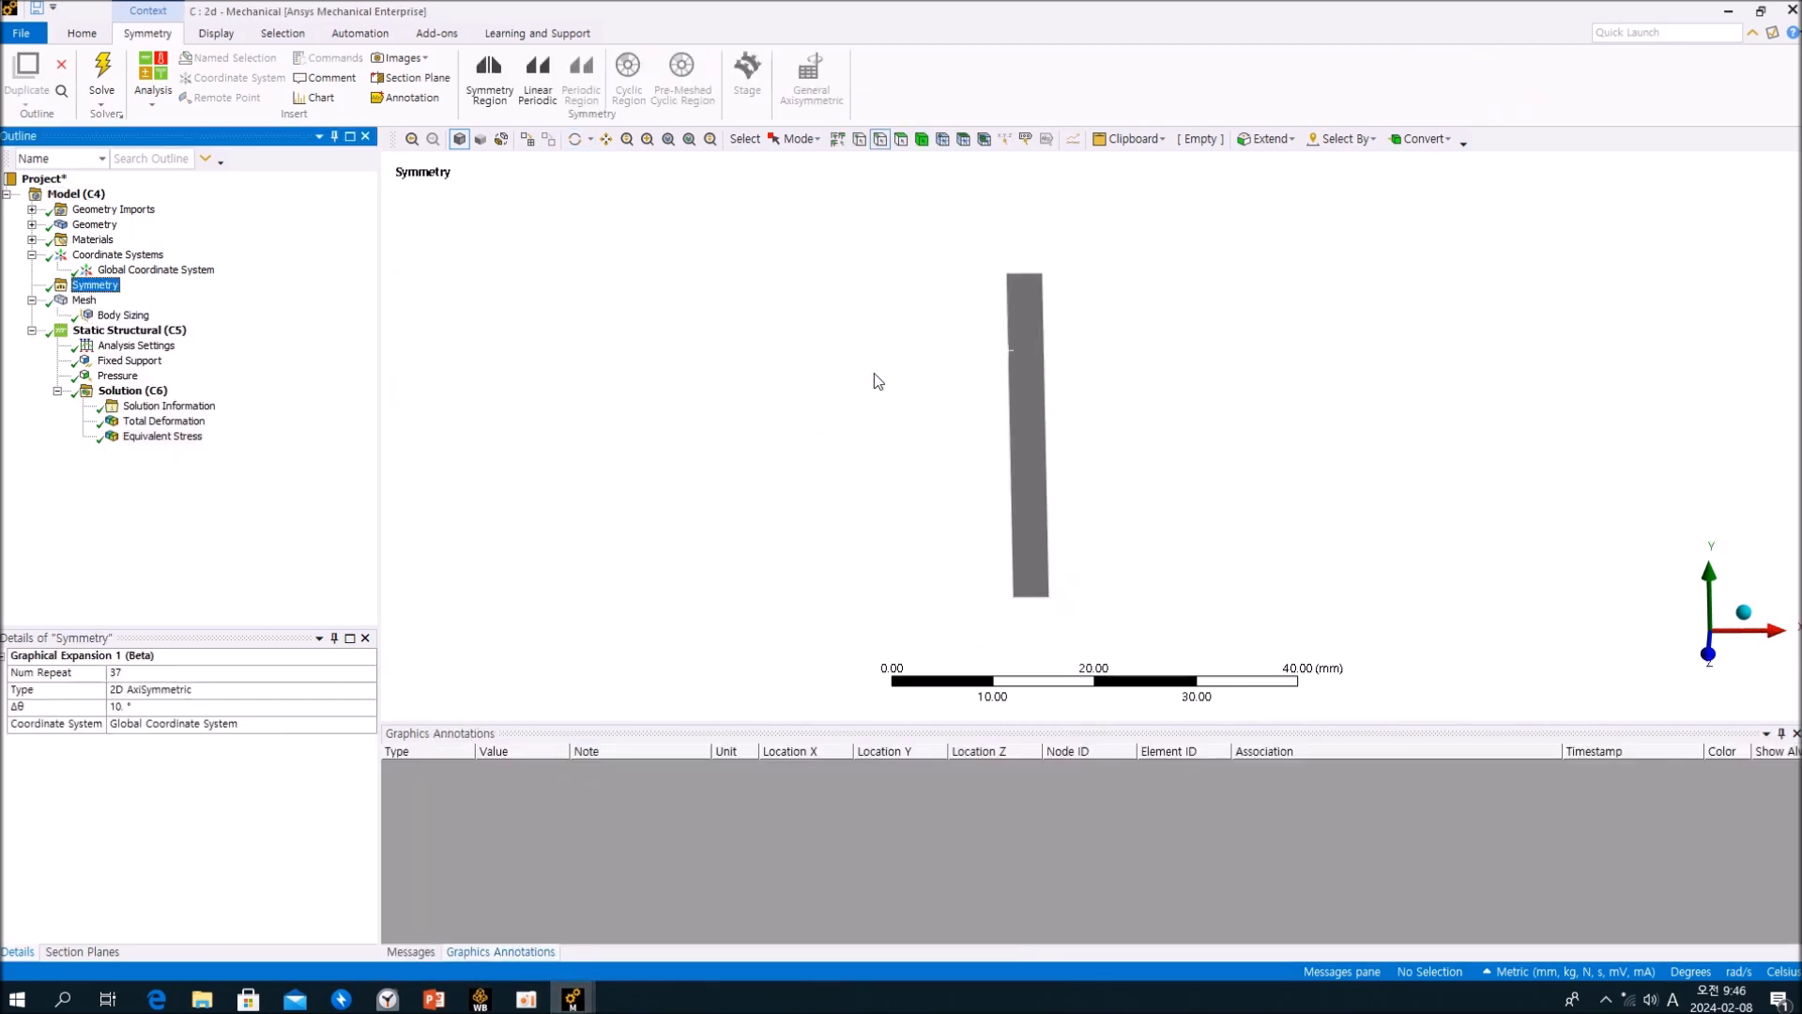
left_click(83, 299)
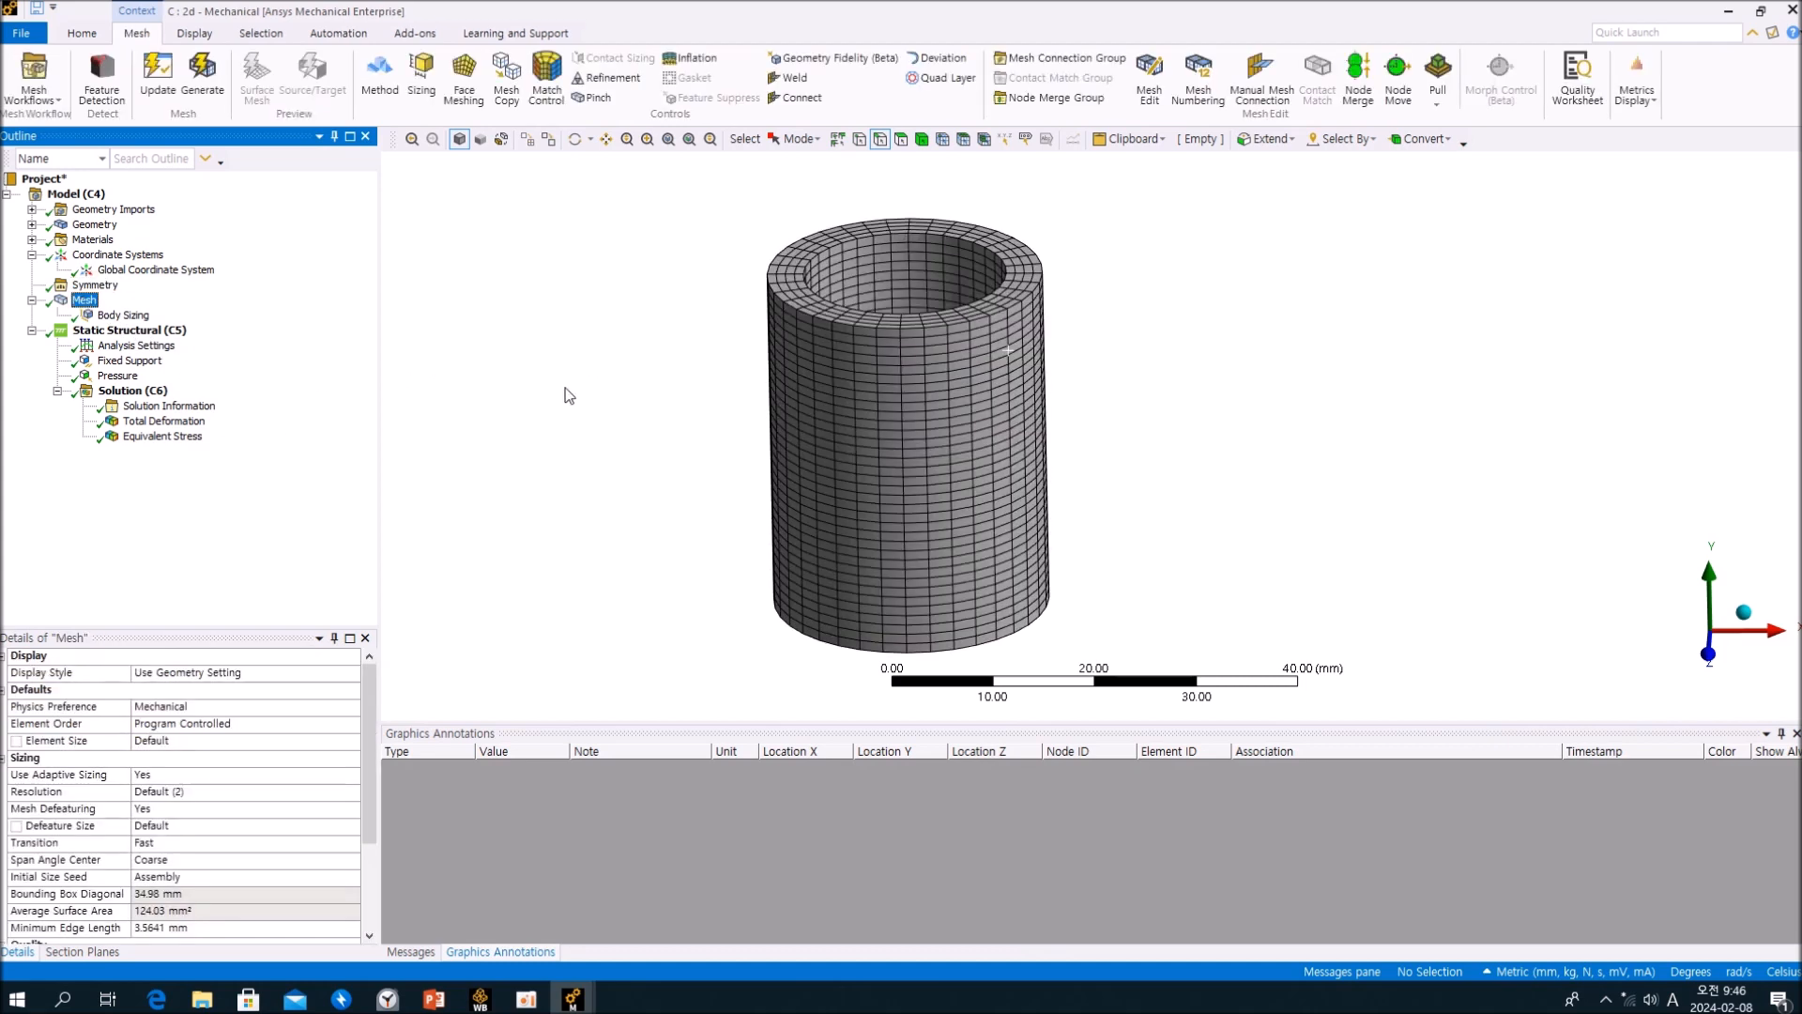
middle_click_drag(863, 335, 944, 433)
Check the node and element counts in the 2d model's mesh statistics.
left_click(84, 300)
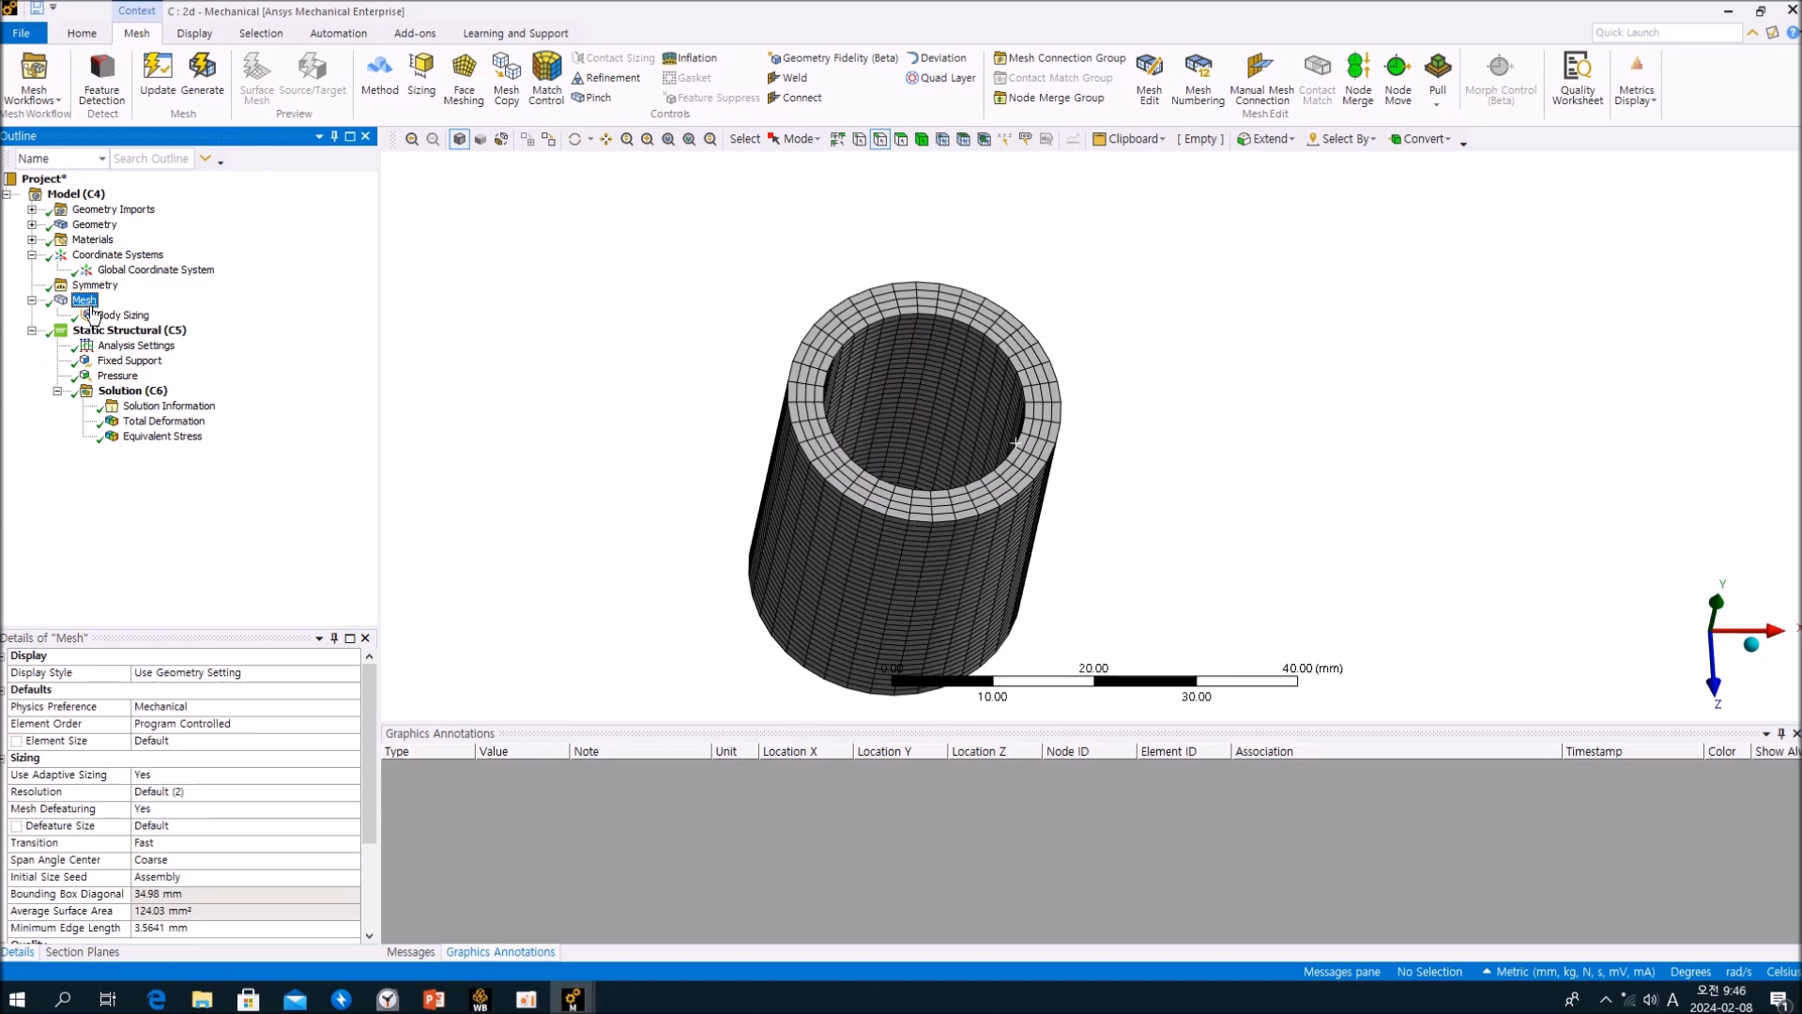
scroll(146, 814, "down", 3)
left_click(210, 901)
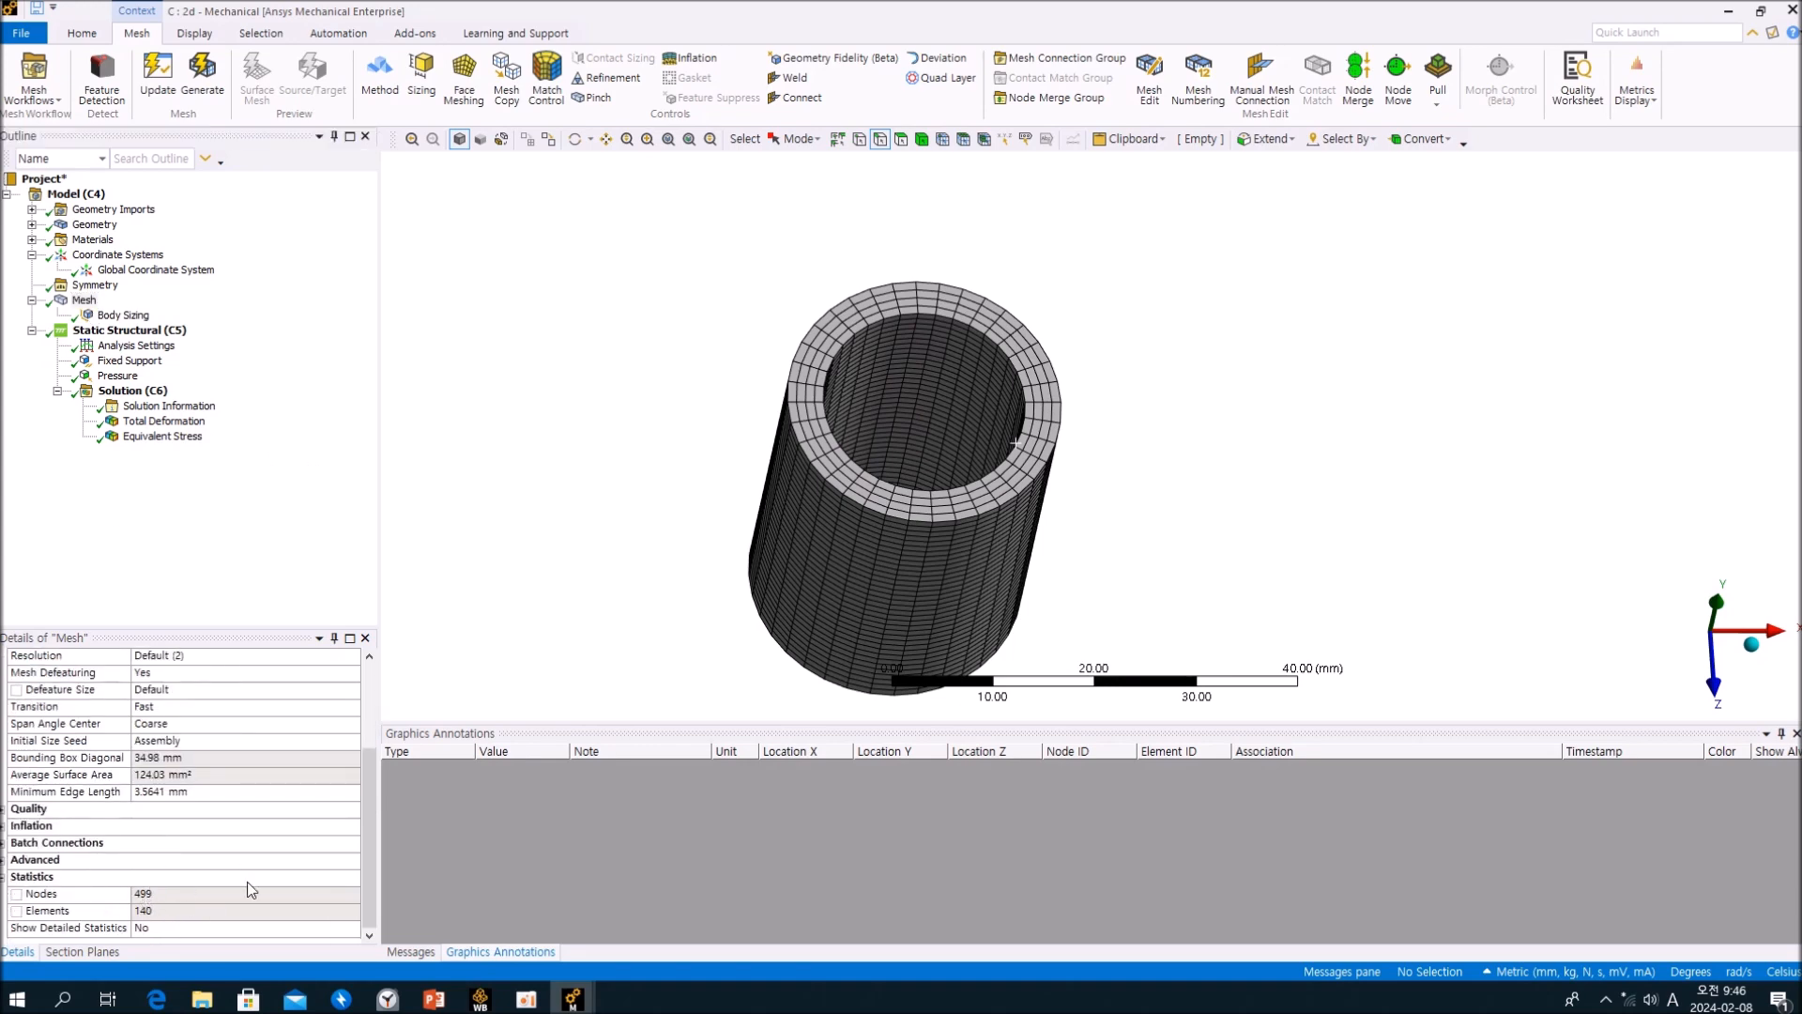
Switch to the 3d 90degree model and check the node and element counts in its mesh statistics.
mouse_move(573, 998)
left_click(594, 918)
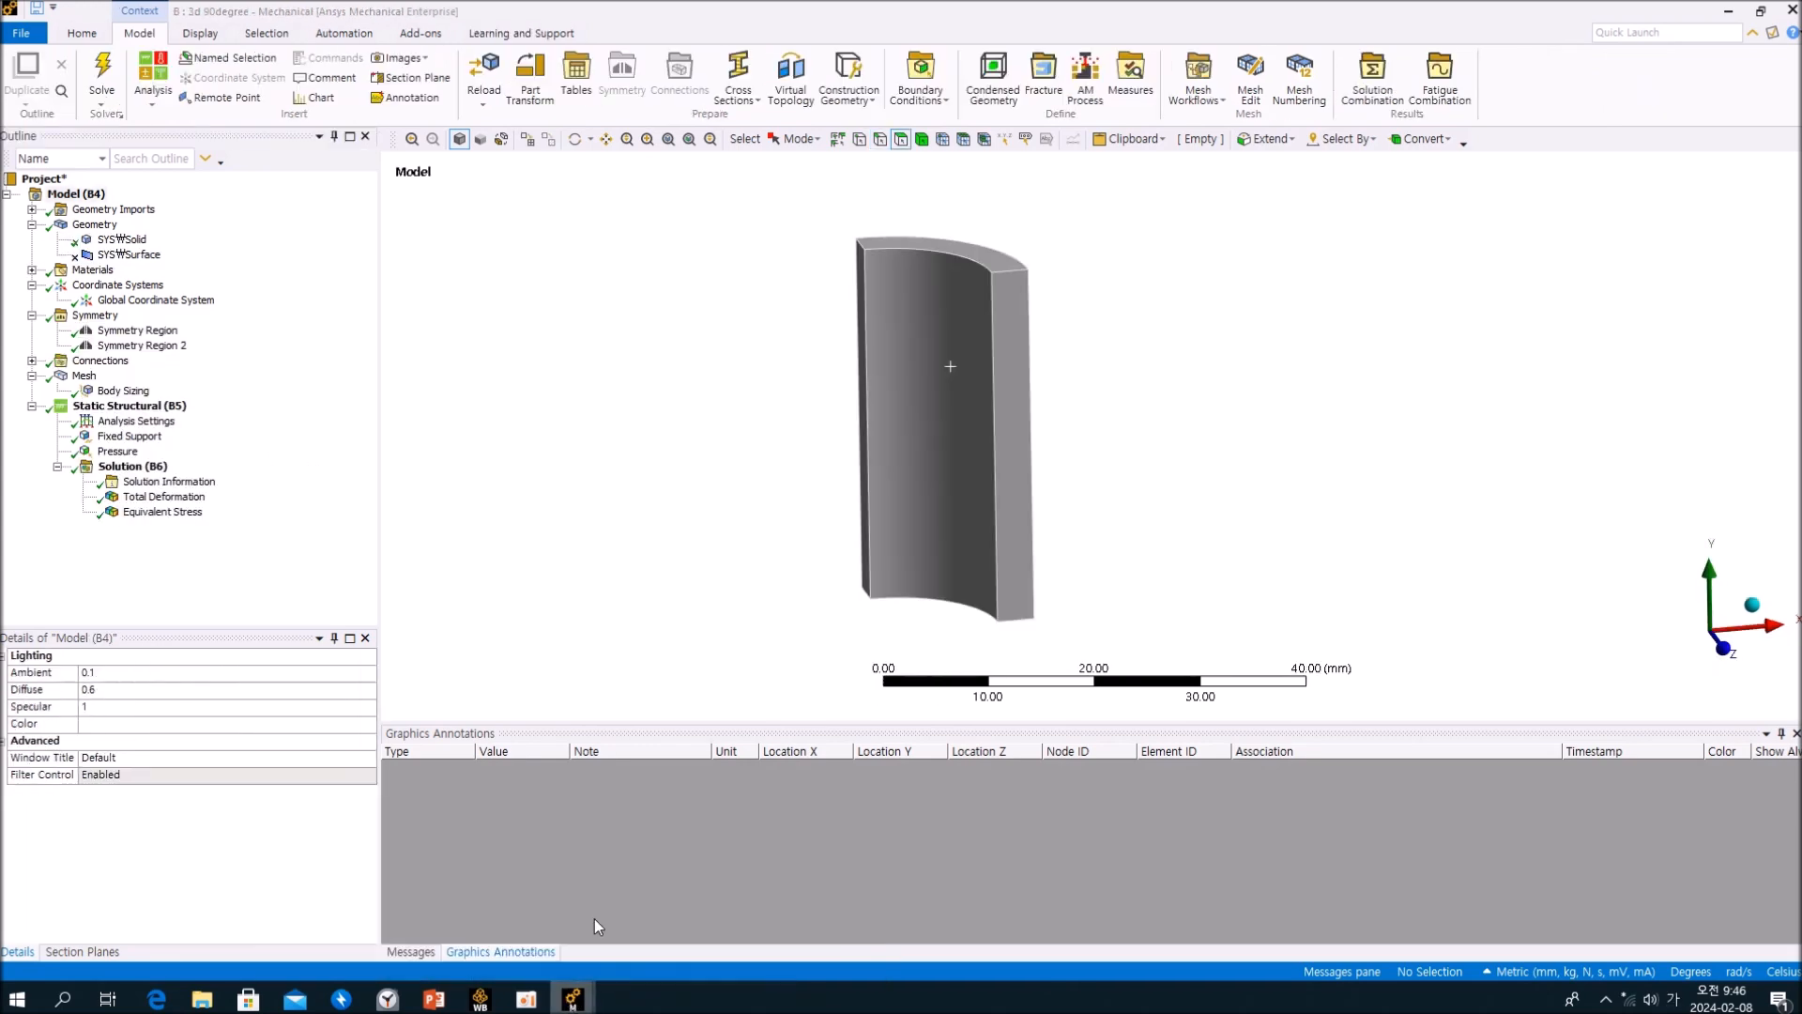
left_click(88, 377)
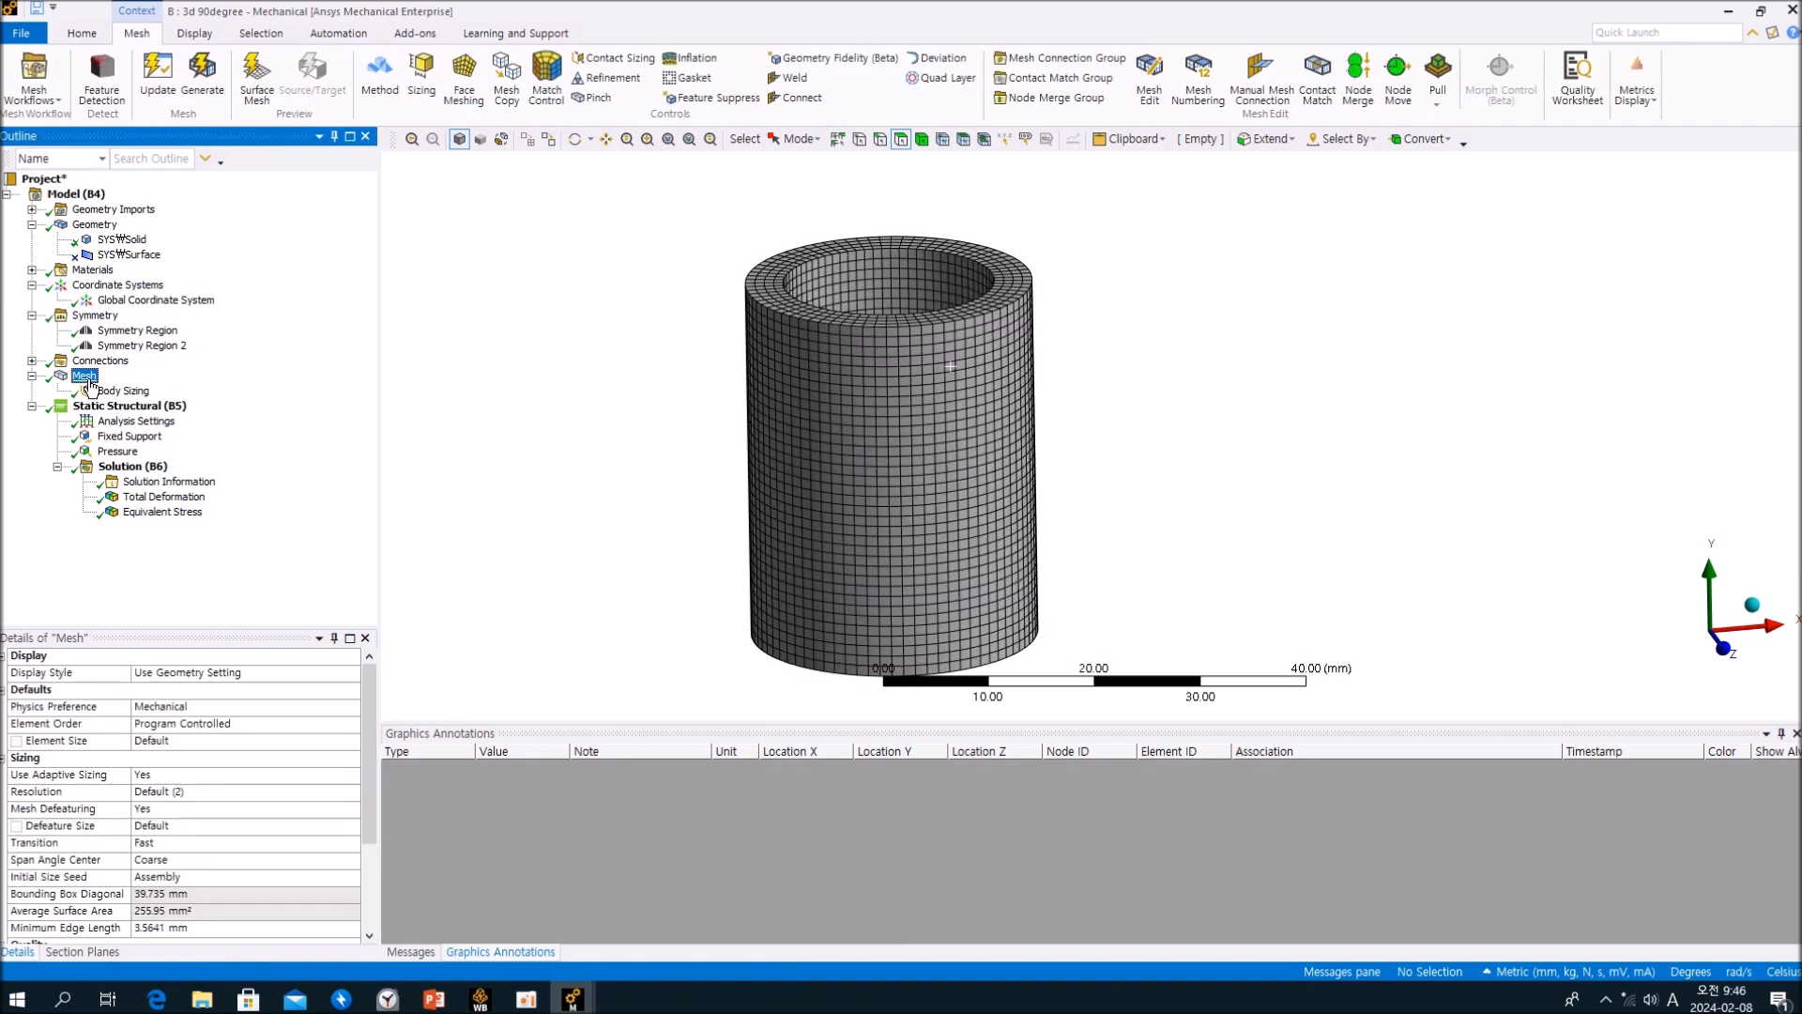
scroll(146, 777, "down", 3)
left_click(165, 794)
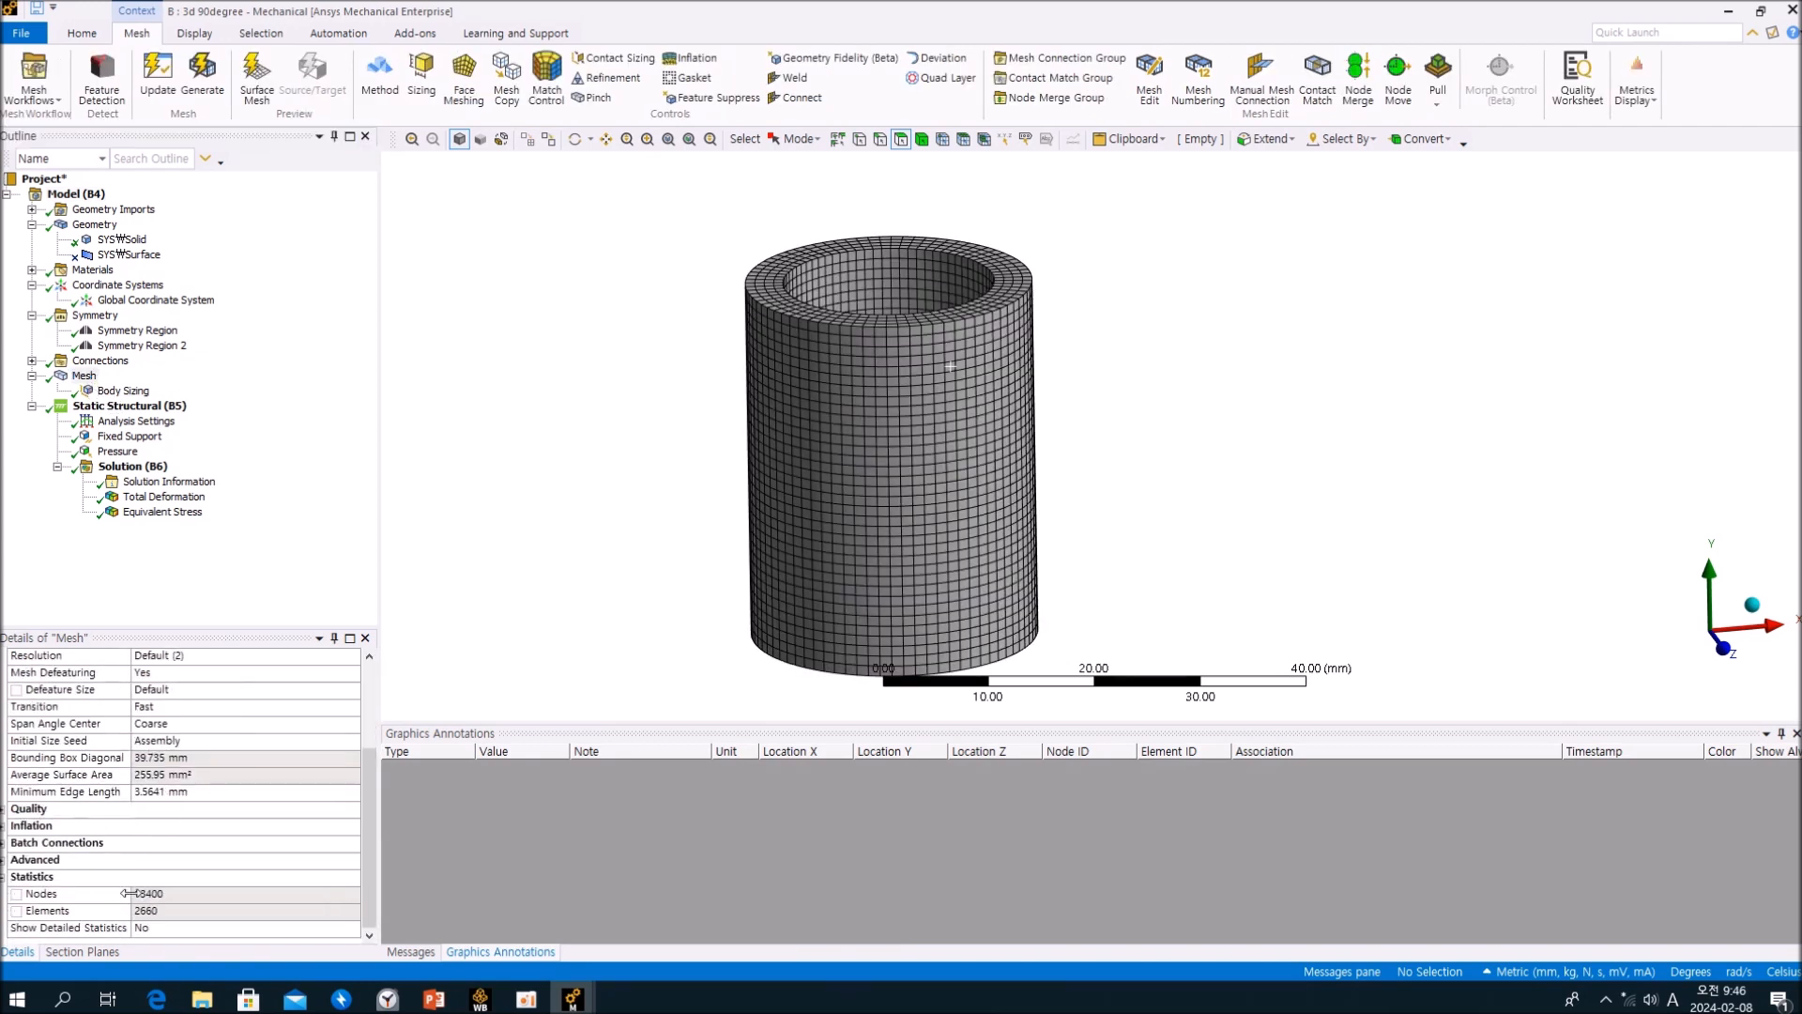
Switch to the 3d 360degree model and check the node and element counts of its mesh.
mouse_move(573, 997)
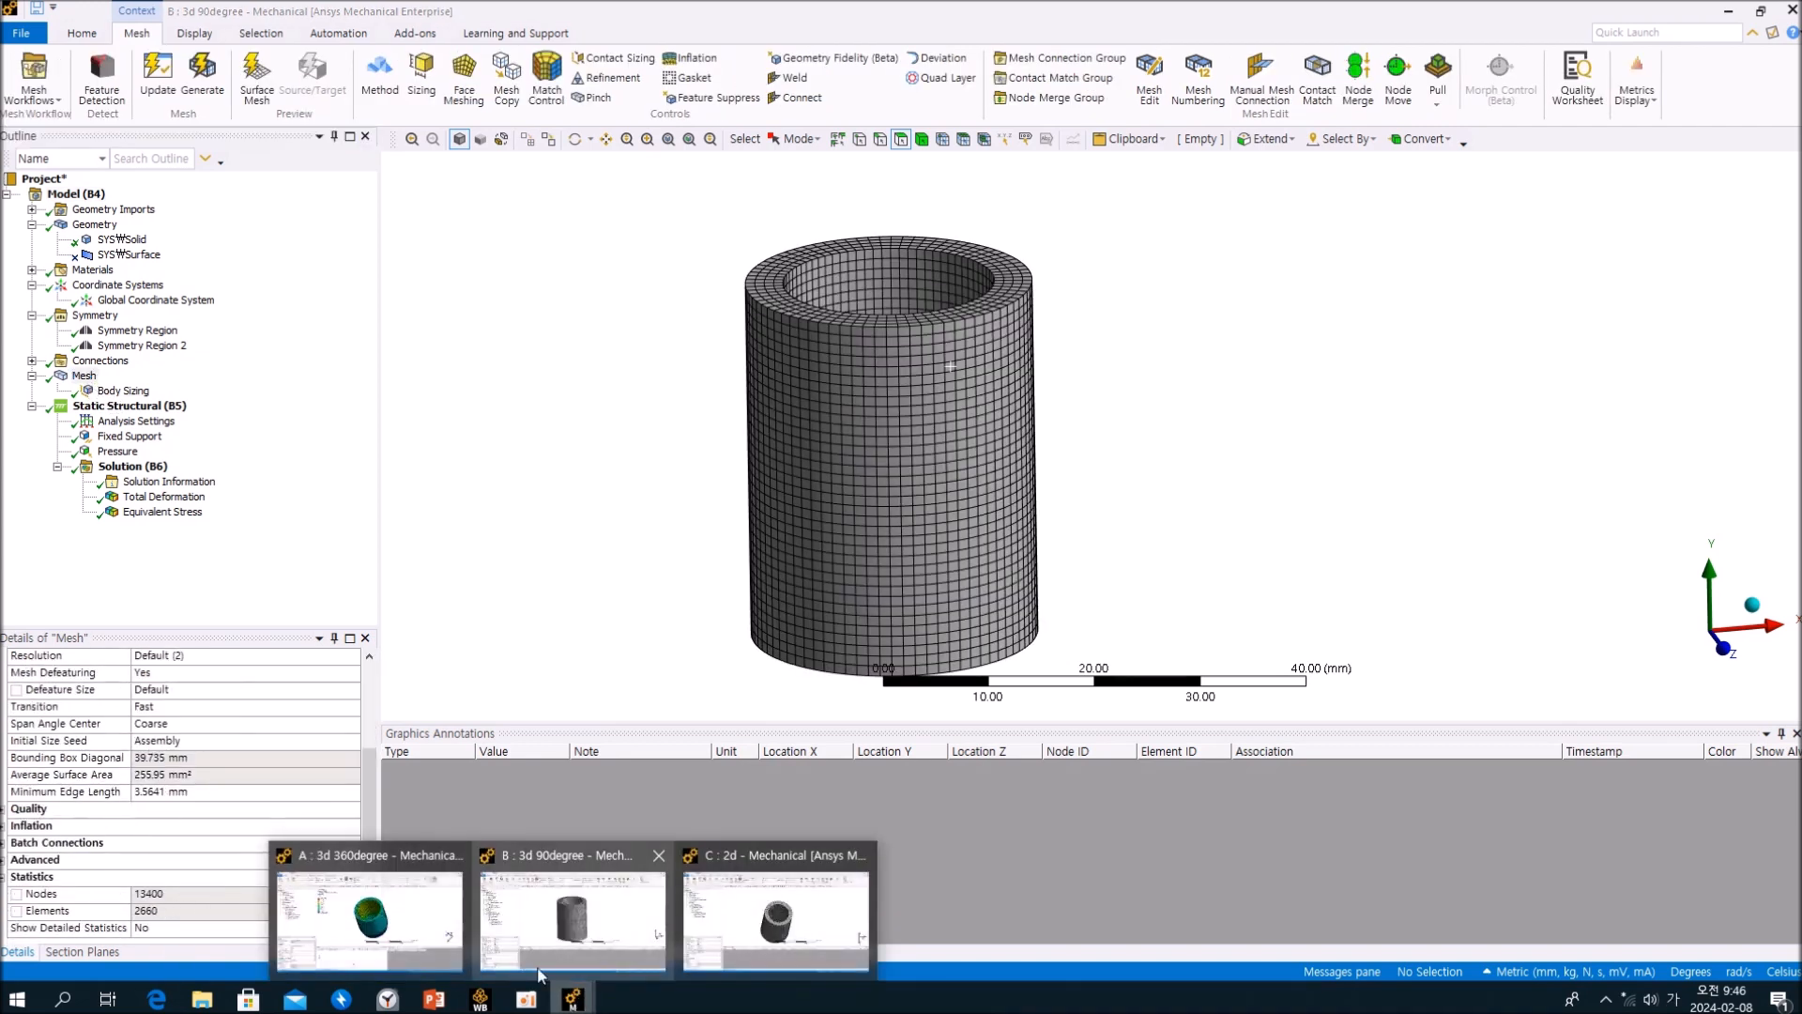
left_click(306, 884)
scroll(253, 807, "down", 2)
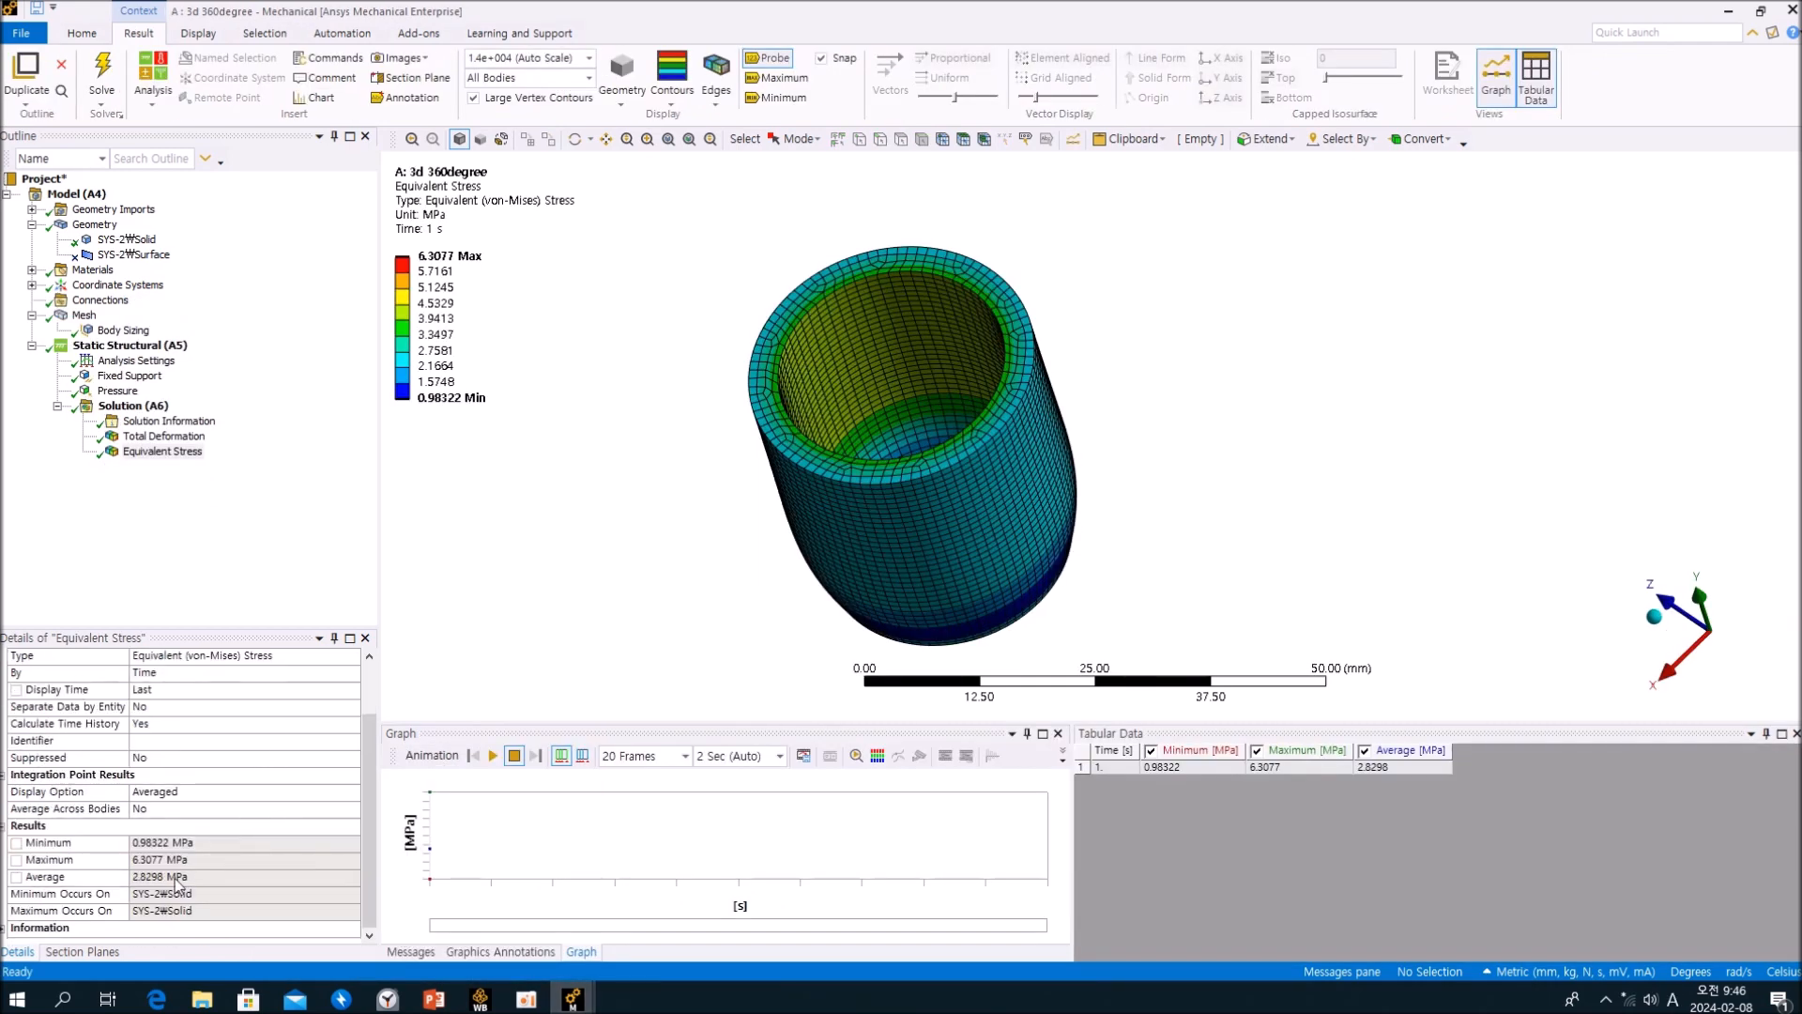
left_click(84, 315)
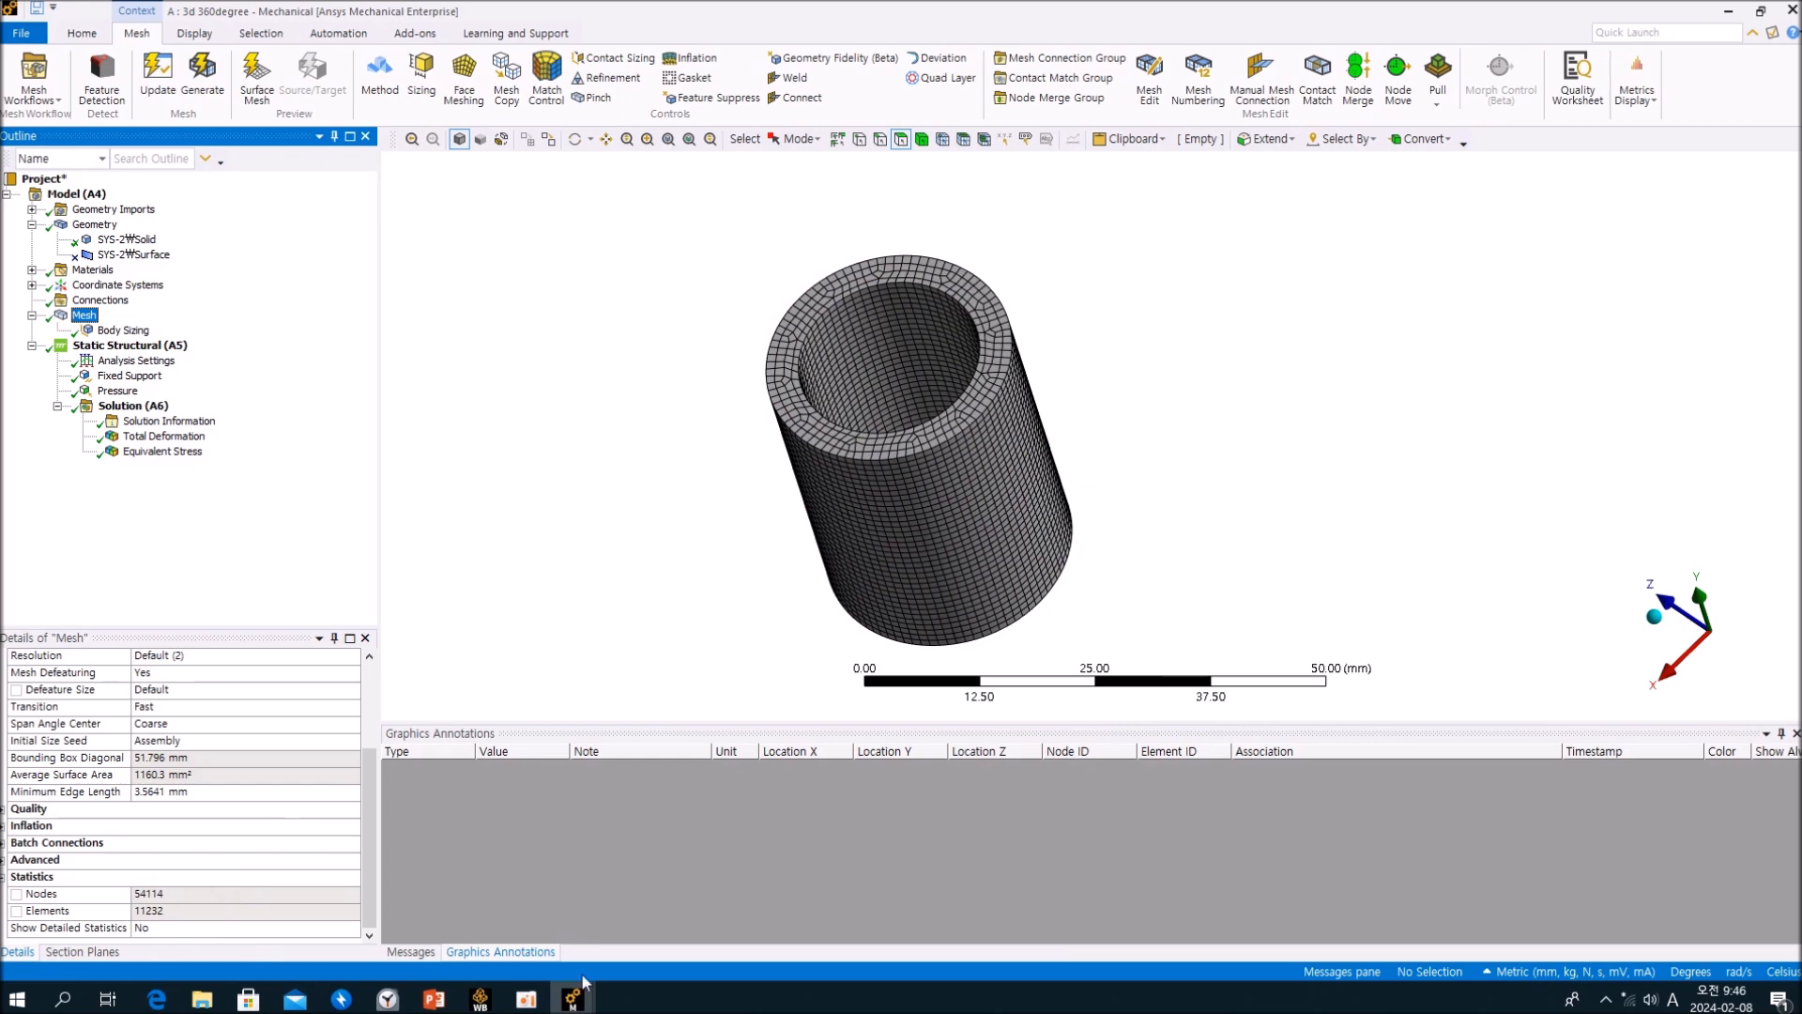
Compare the mesh statistics of the 2d model with those of the 3d 360degree model.
mouse_move(572, 997)
left_click(835, 933)
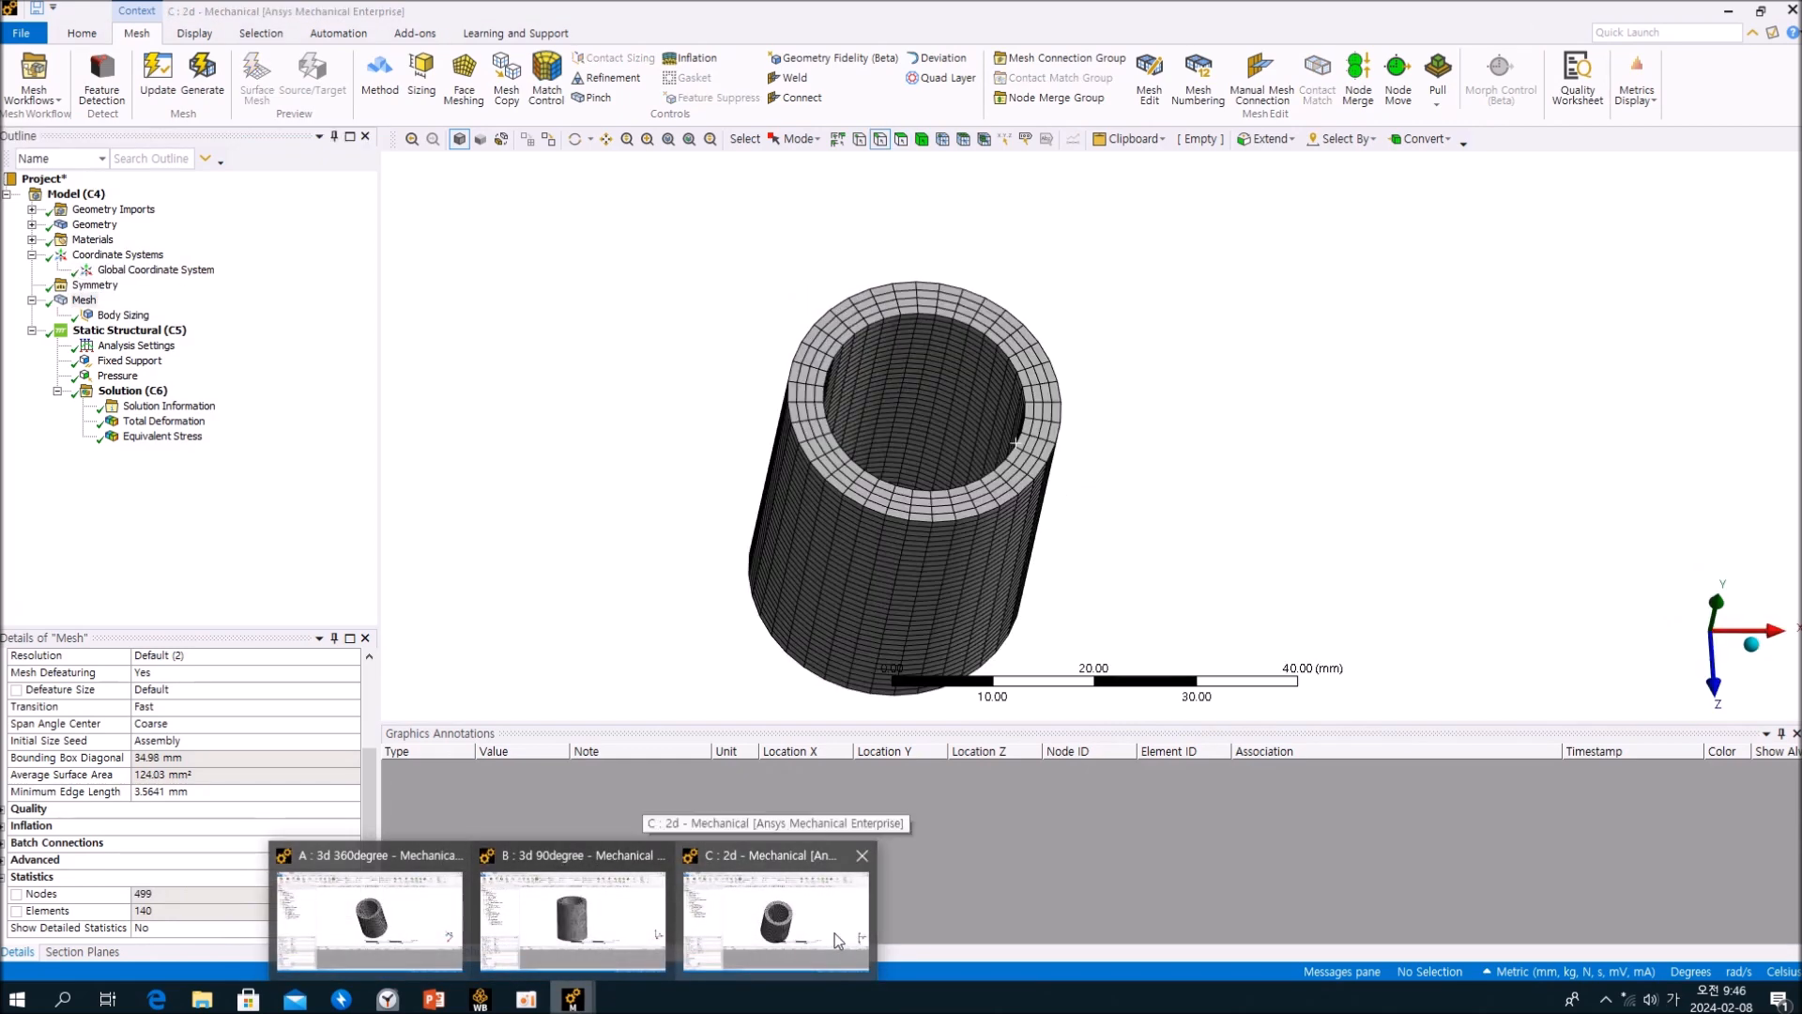
mouse_move(350, 932)
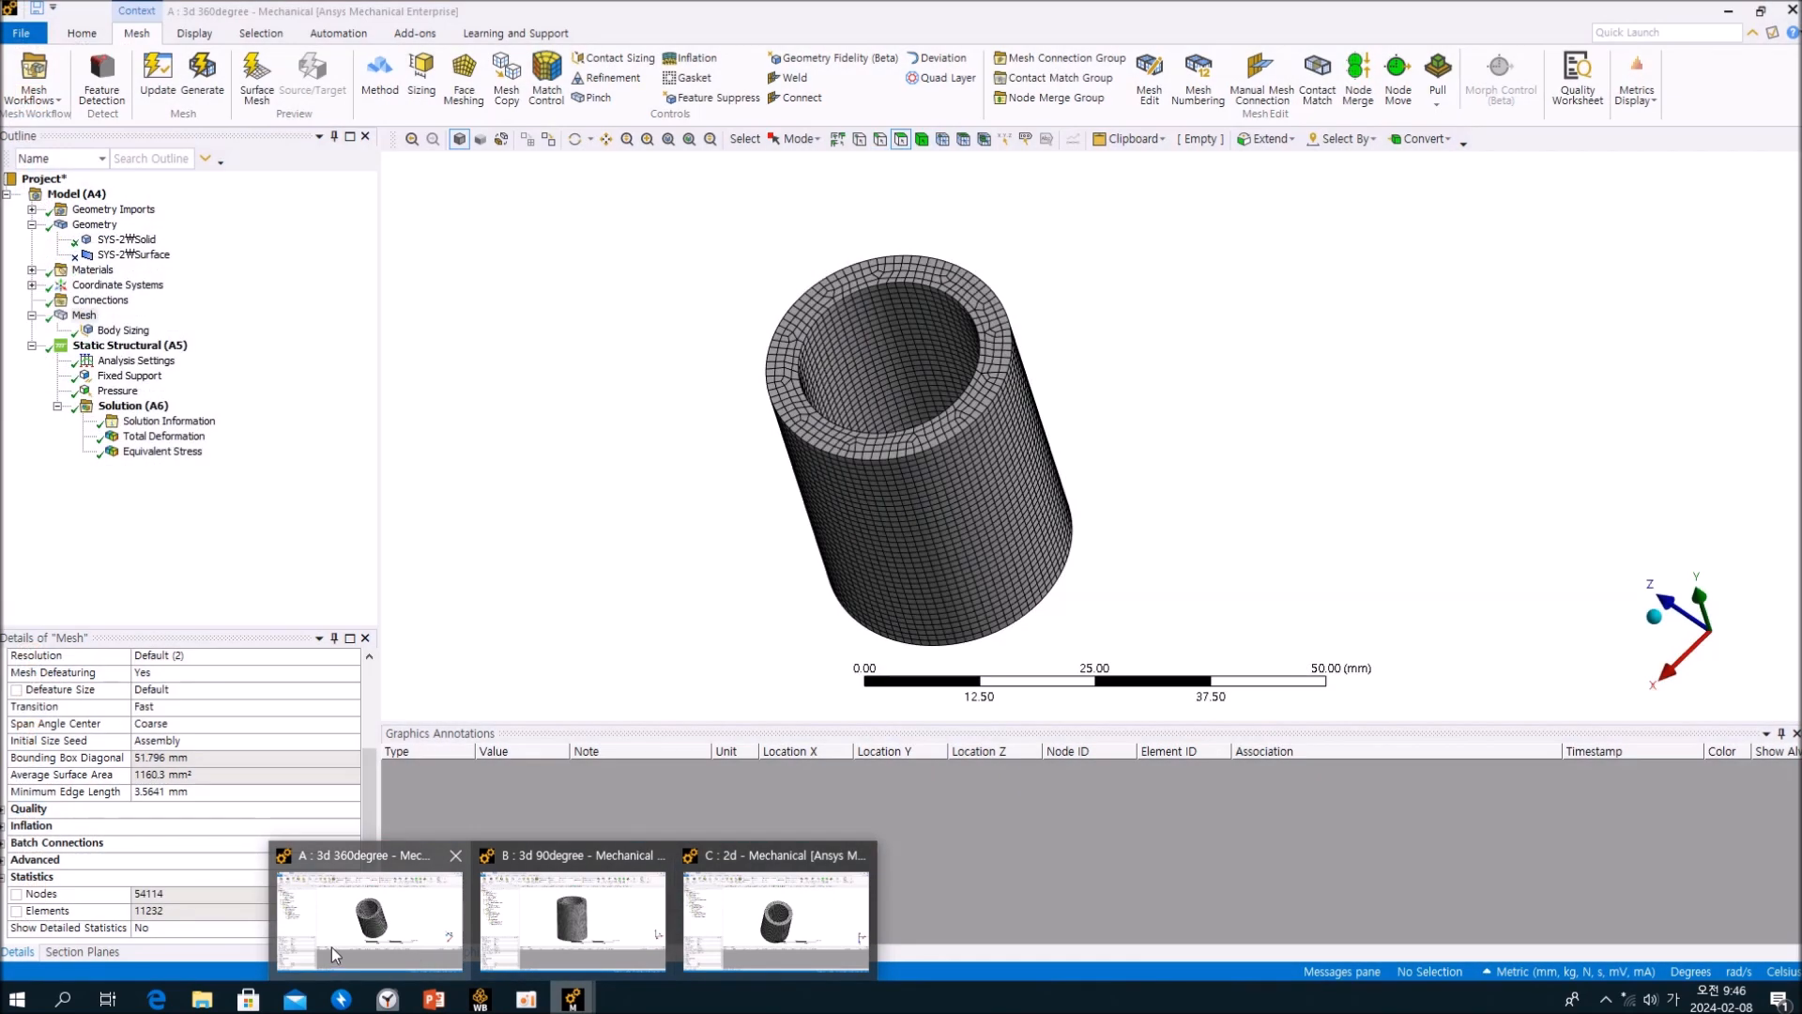
left_click(366, 953)
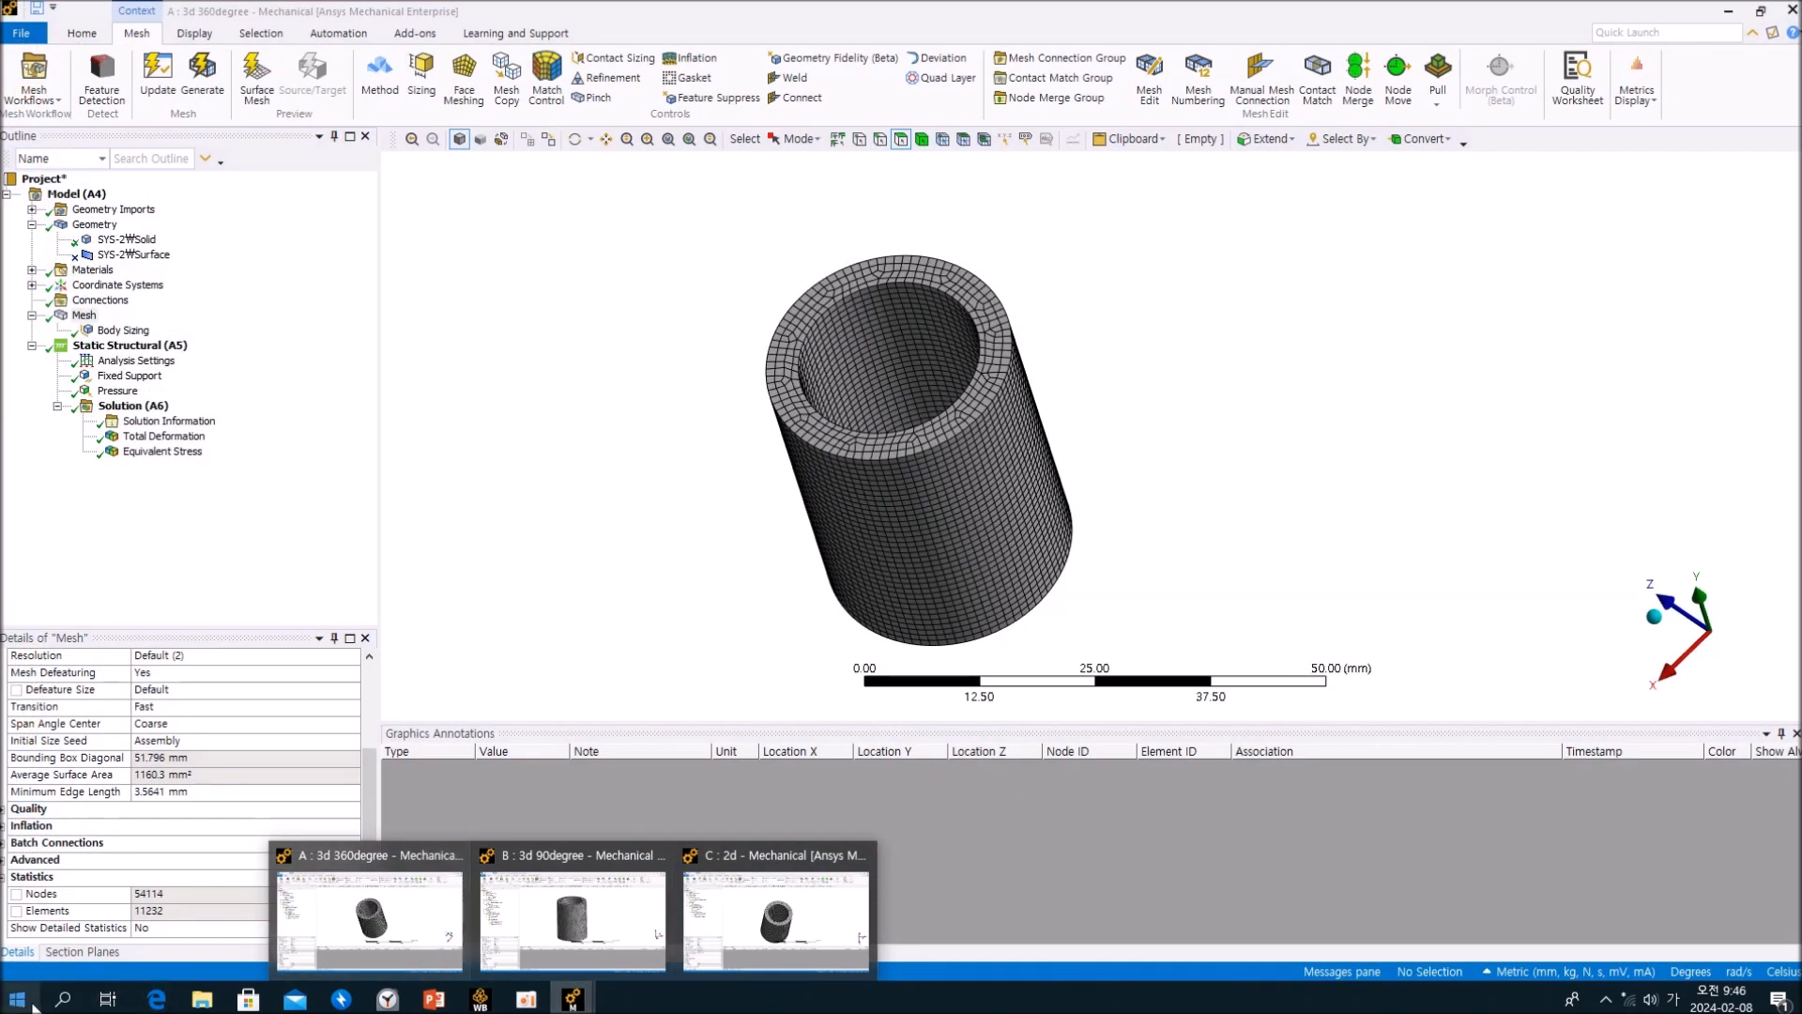
Open the Windows calculator, divide 54144 by 499 to get the node-count ratio, and close the calculator.
left_click(17, 998)
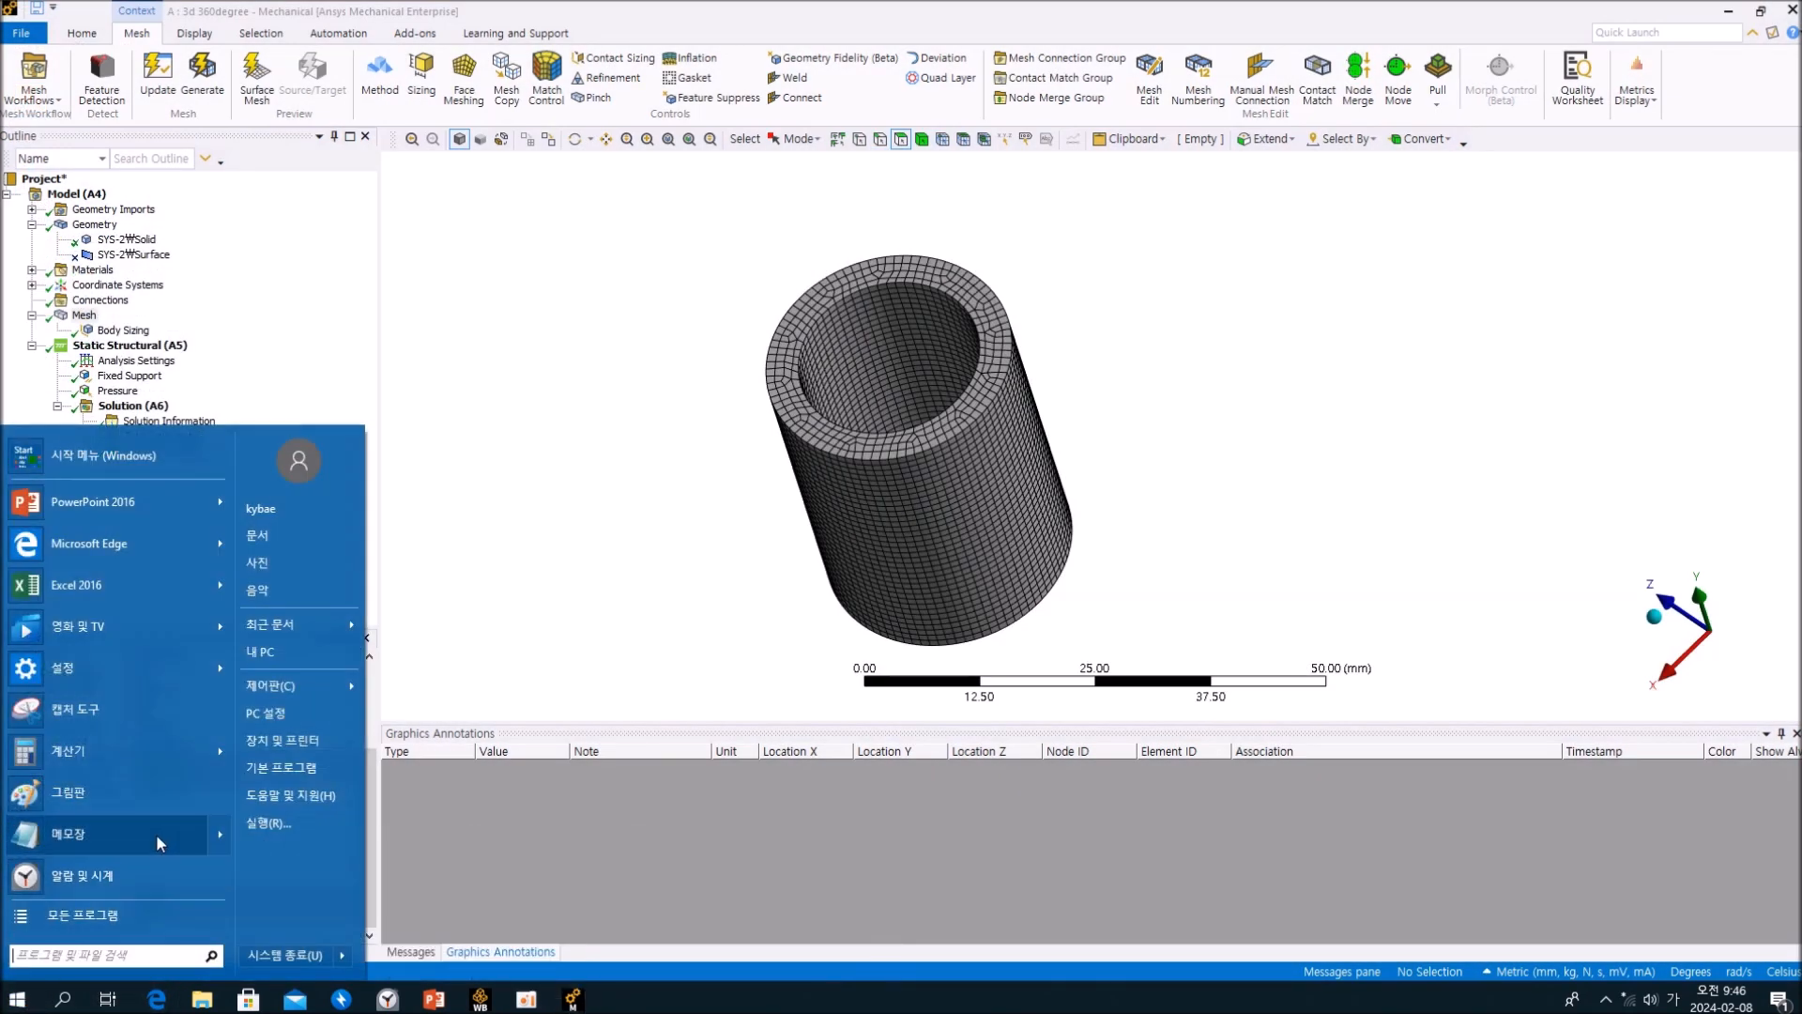
left_click(150, 756)
left_click(894, 719)
left_click(718, 704)
left_click(685, 800)
left_click(686, 699)
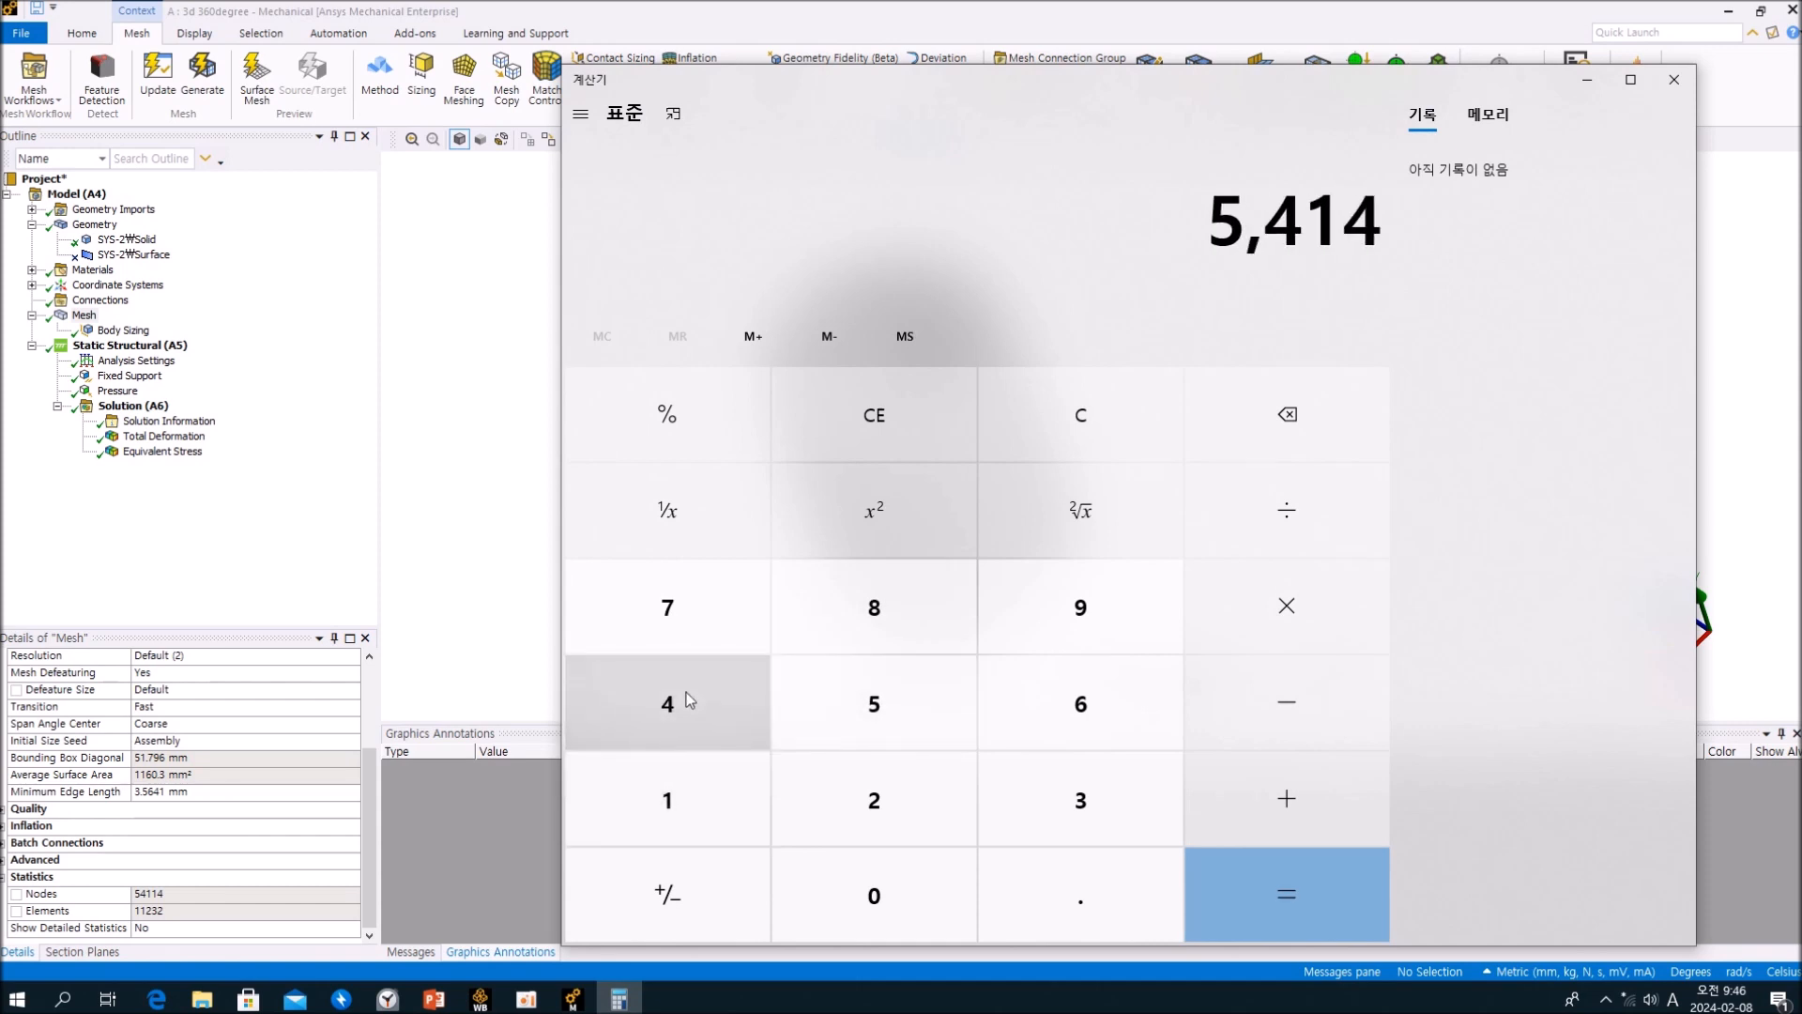
left_click(685, 692)
left_click(1298, 522)
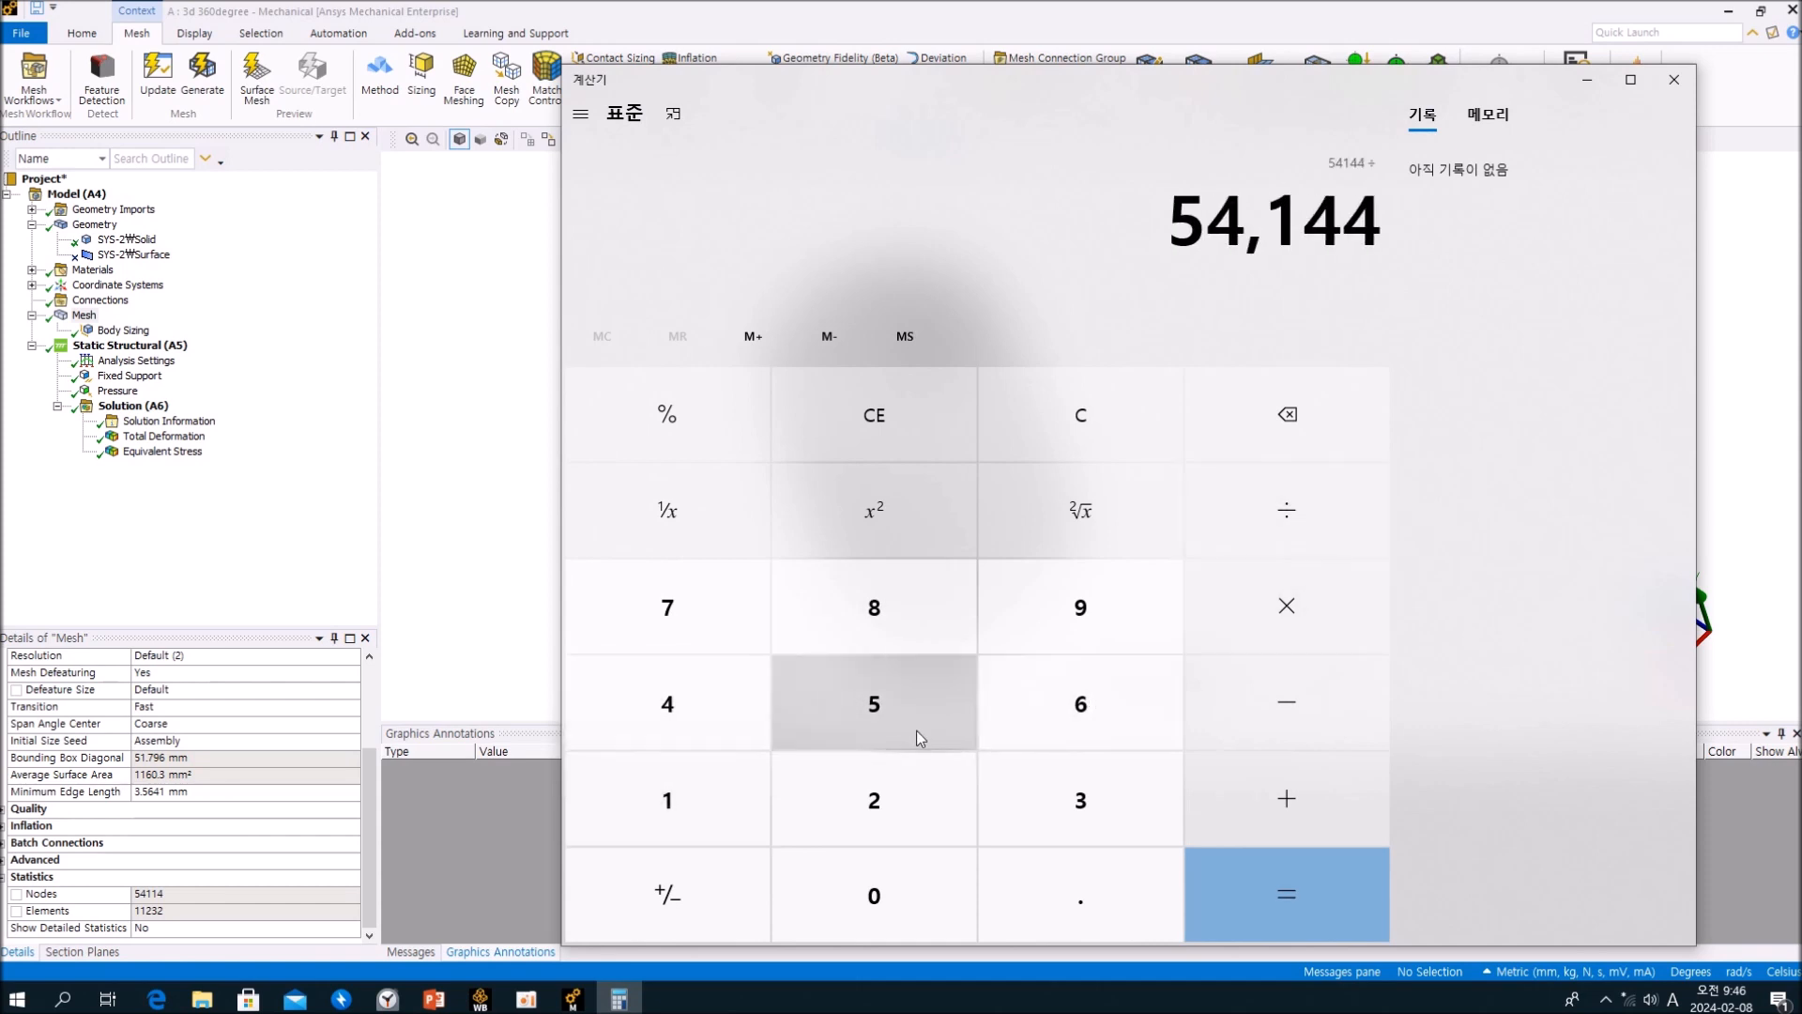
left_click(723, 721)
left_click(1142, 596)
left_click(1142, 595)
left_click(1274, 875)
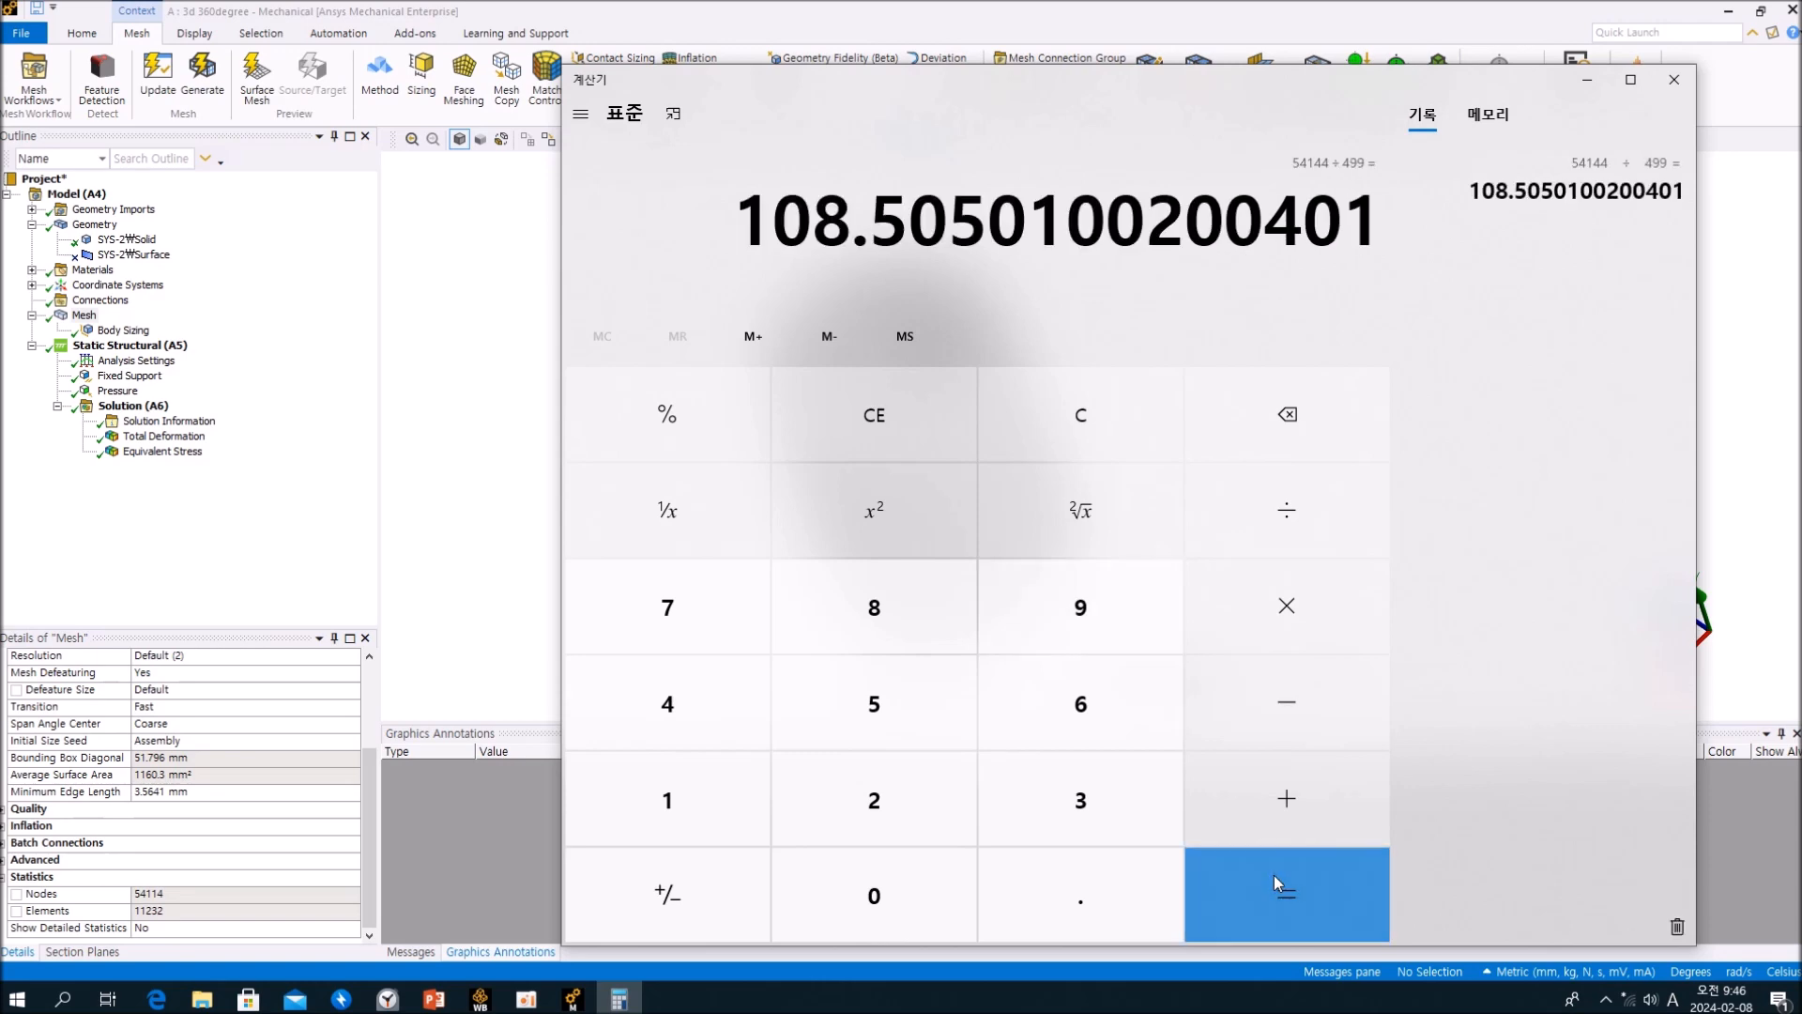
left_click(1675, 80)
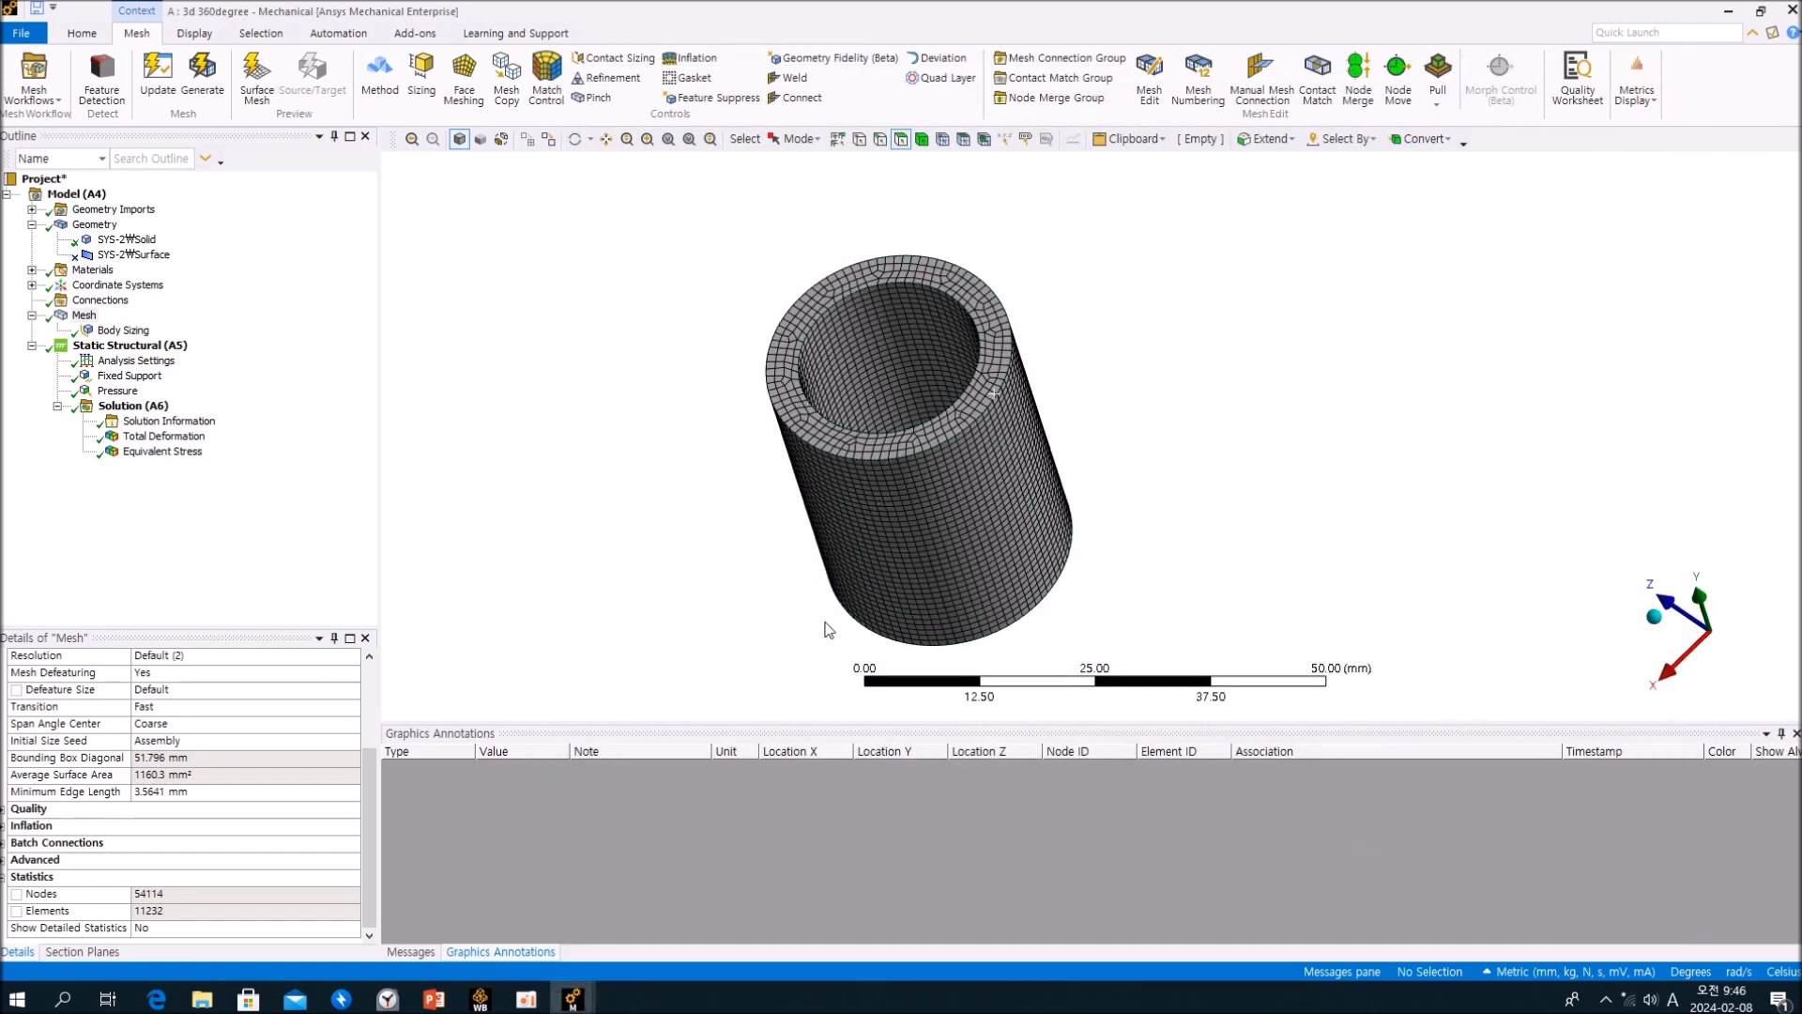
Inspect the 3d 360degree model's mesh on its end face and along the cylinder wall.
left_click(241, 586)
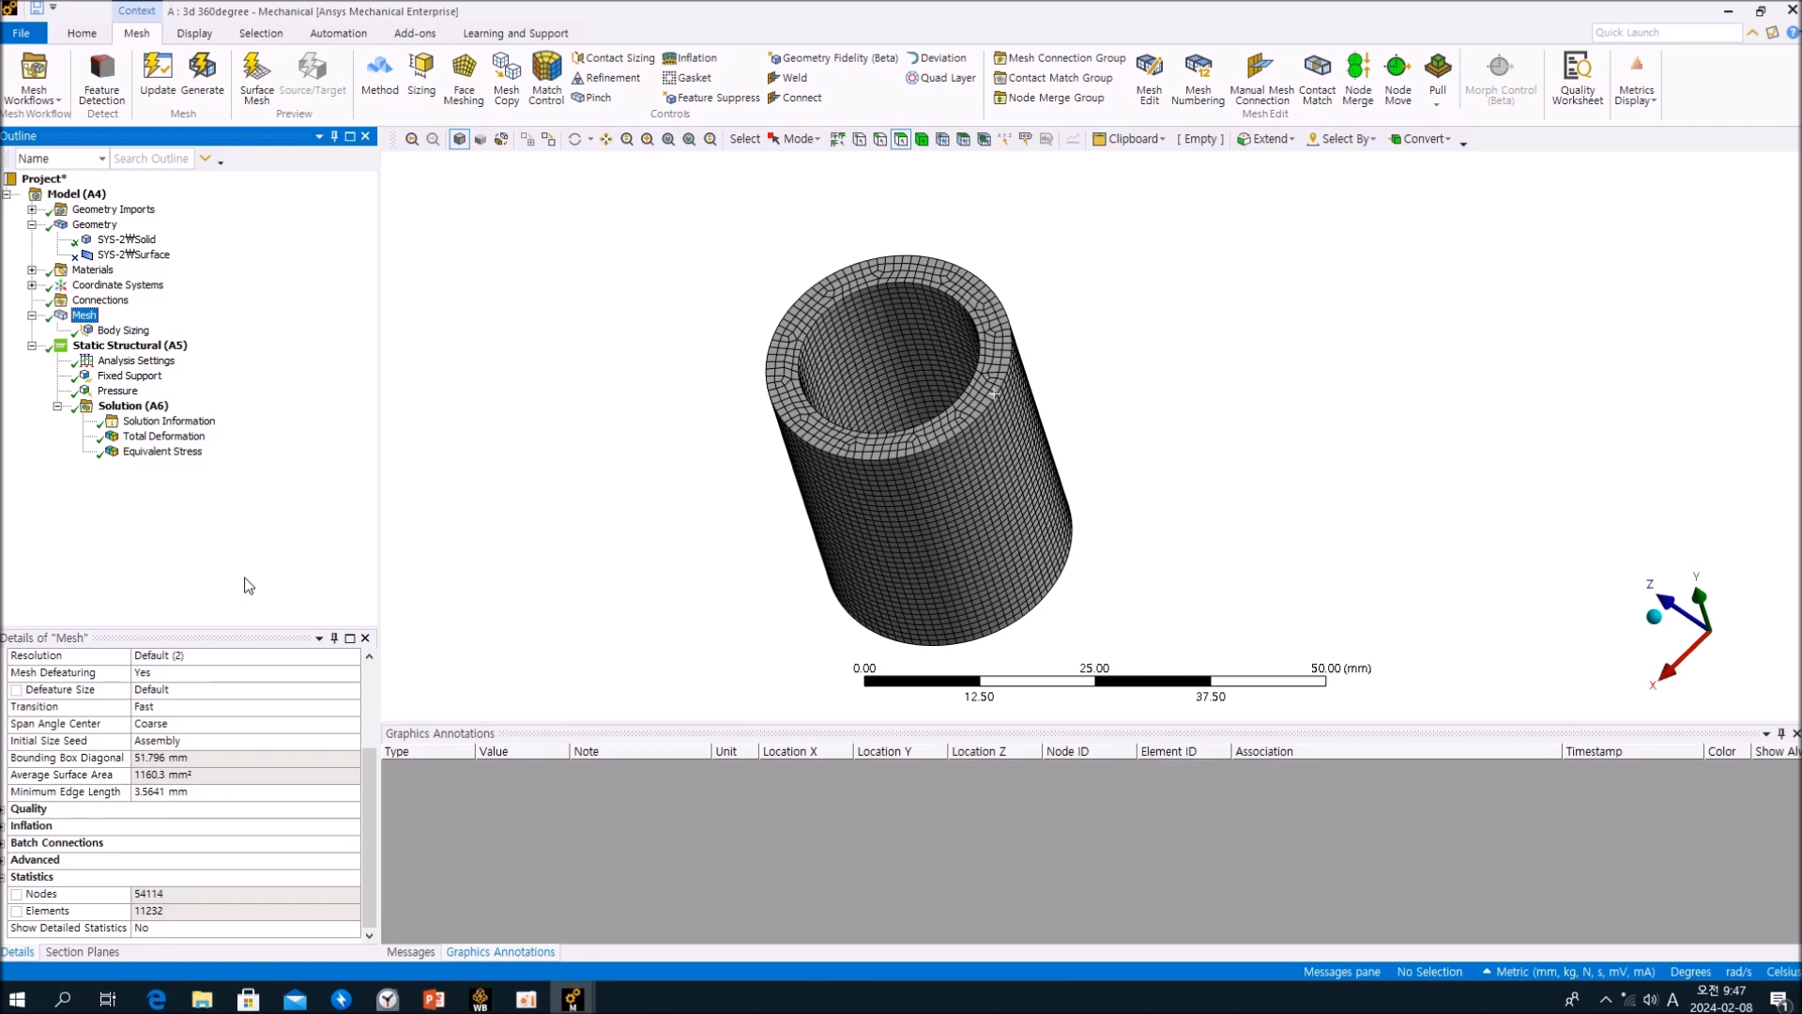
middle_click_drag(904, 319, 984, 352)
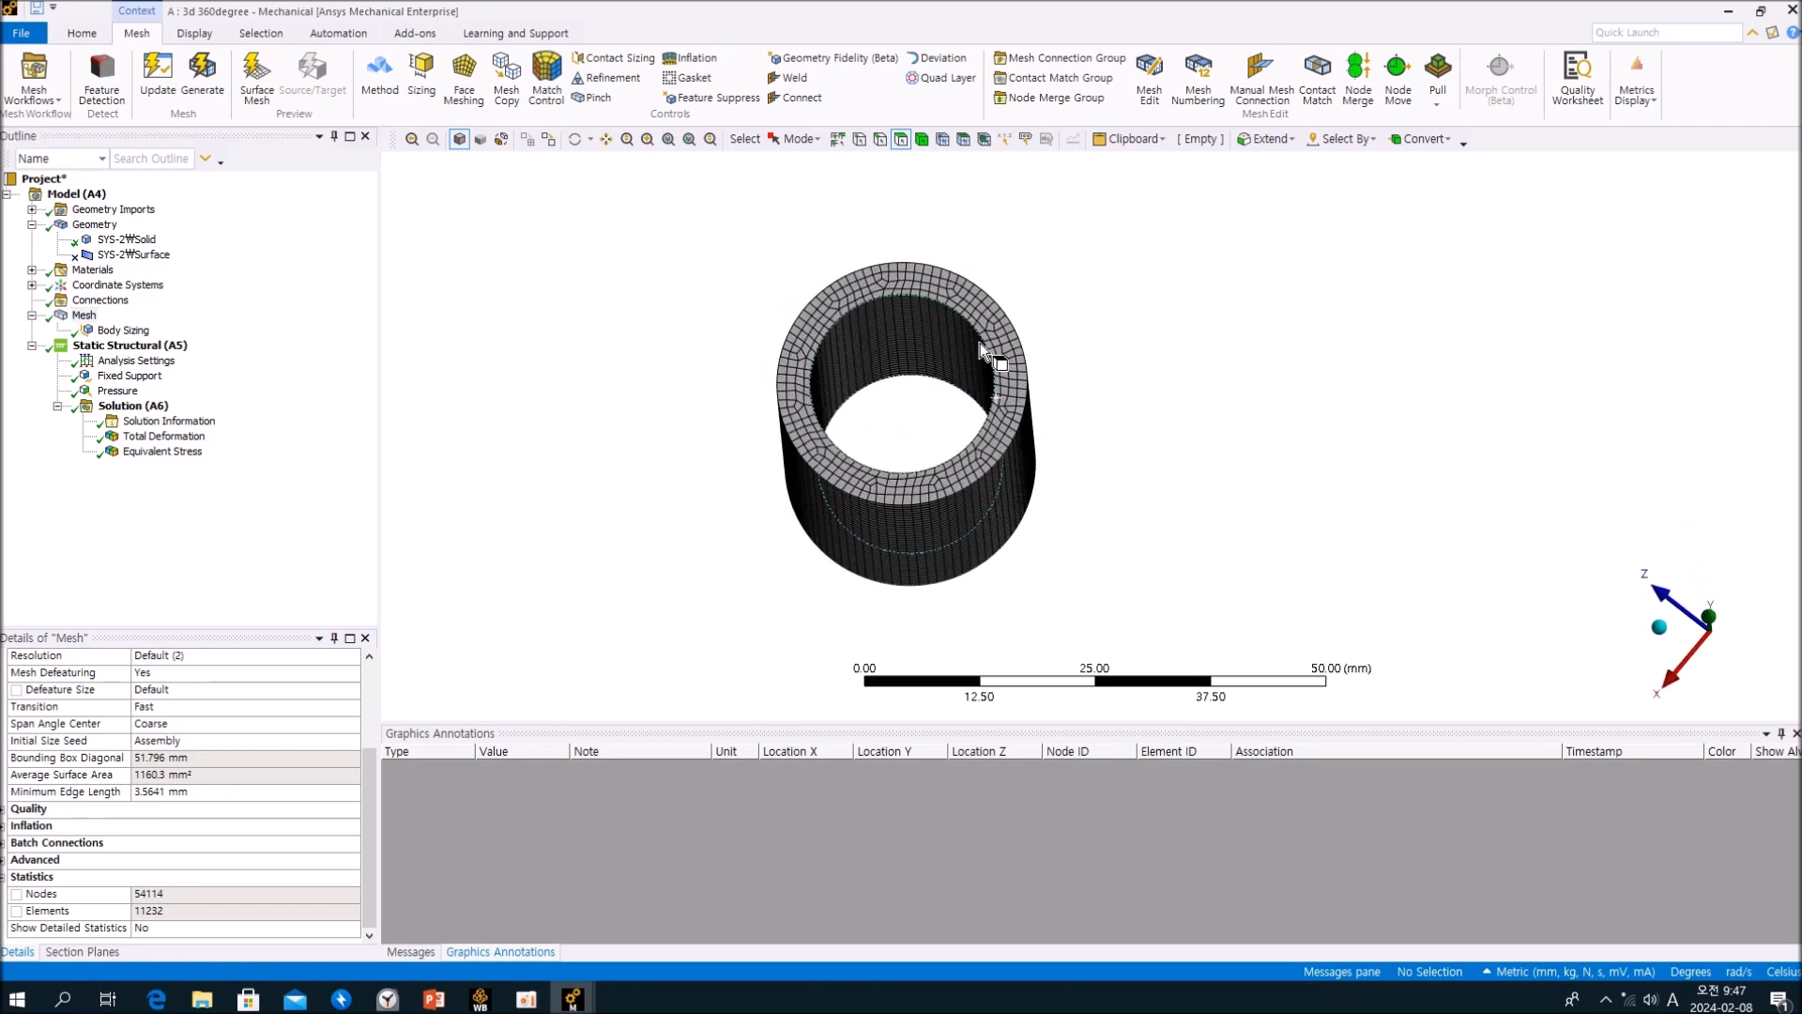
middle_click_drag(941, 481, 873, 549)
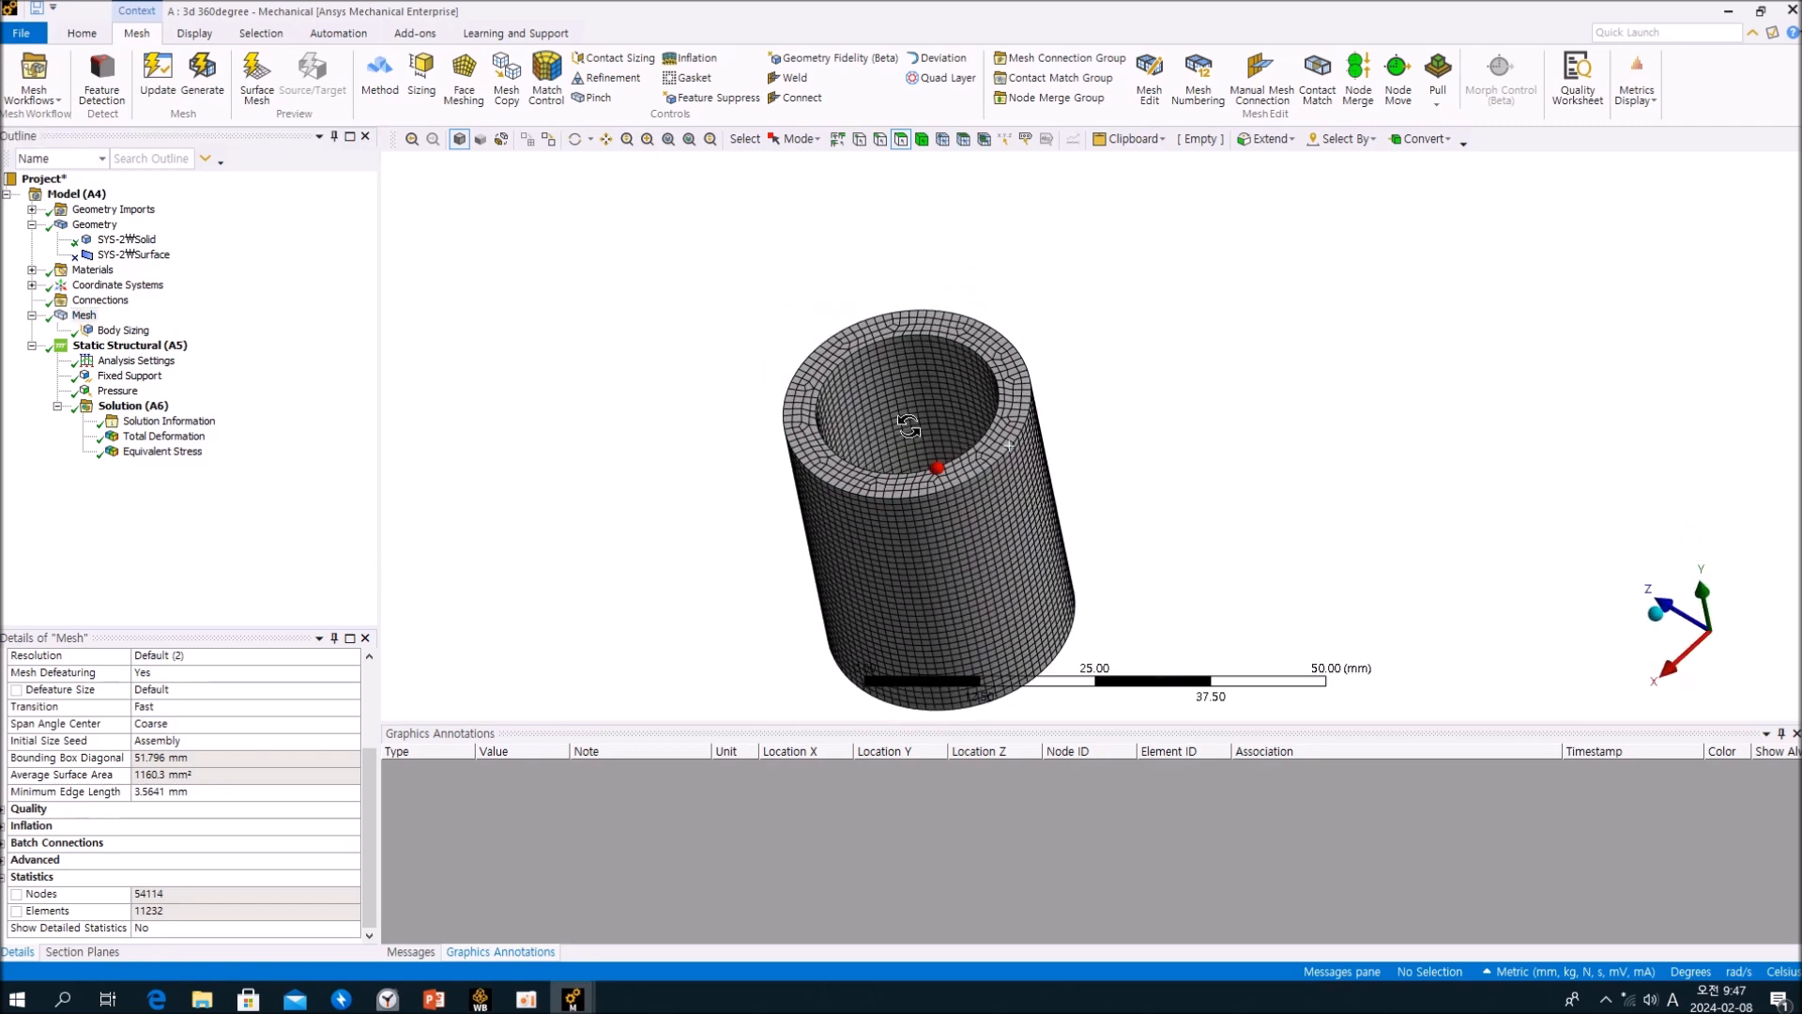
Switch to the 3d 90degree model and inspect its expanded mesh from the end face and the side.
left_click(589, 915)
middle_click_drag(811, 409, 848, 458)
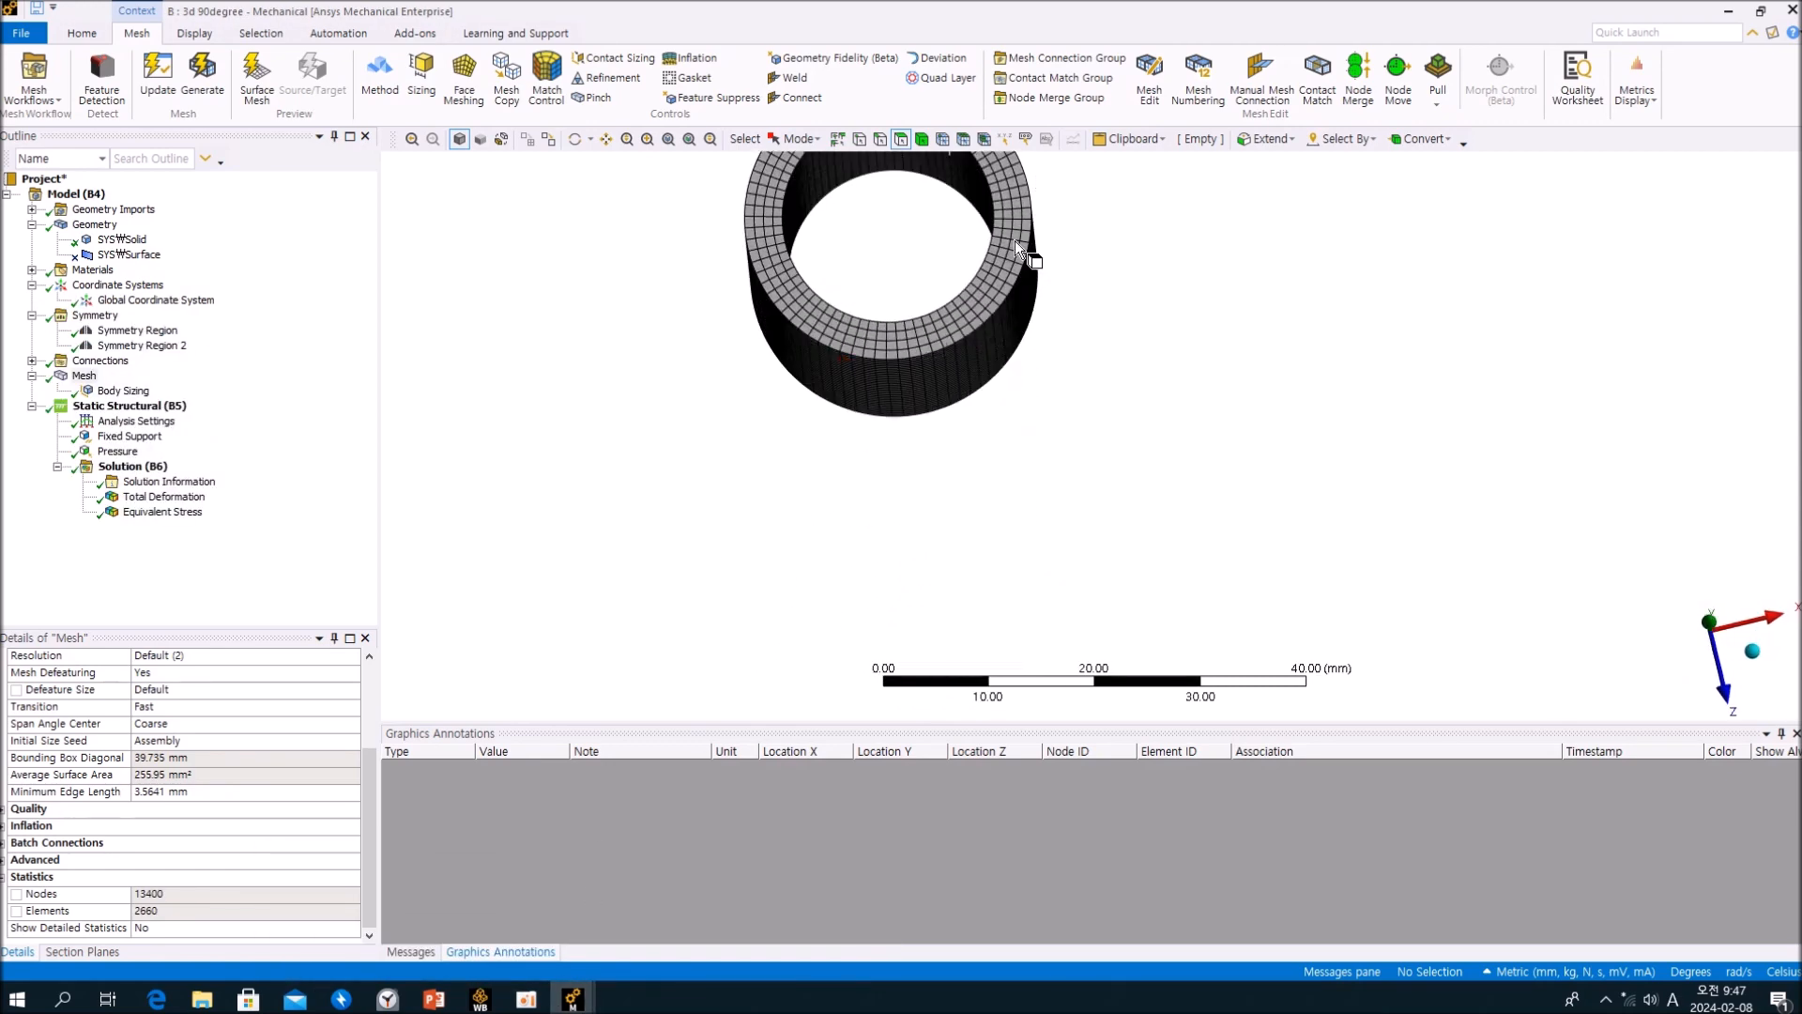
middle_click_drag(930, 400, 1030, 475)
scroll(1030, 484, "up", 1)
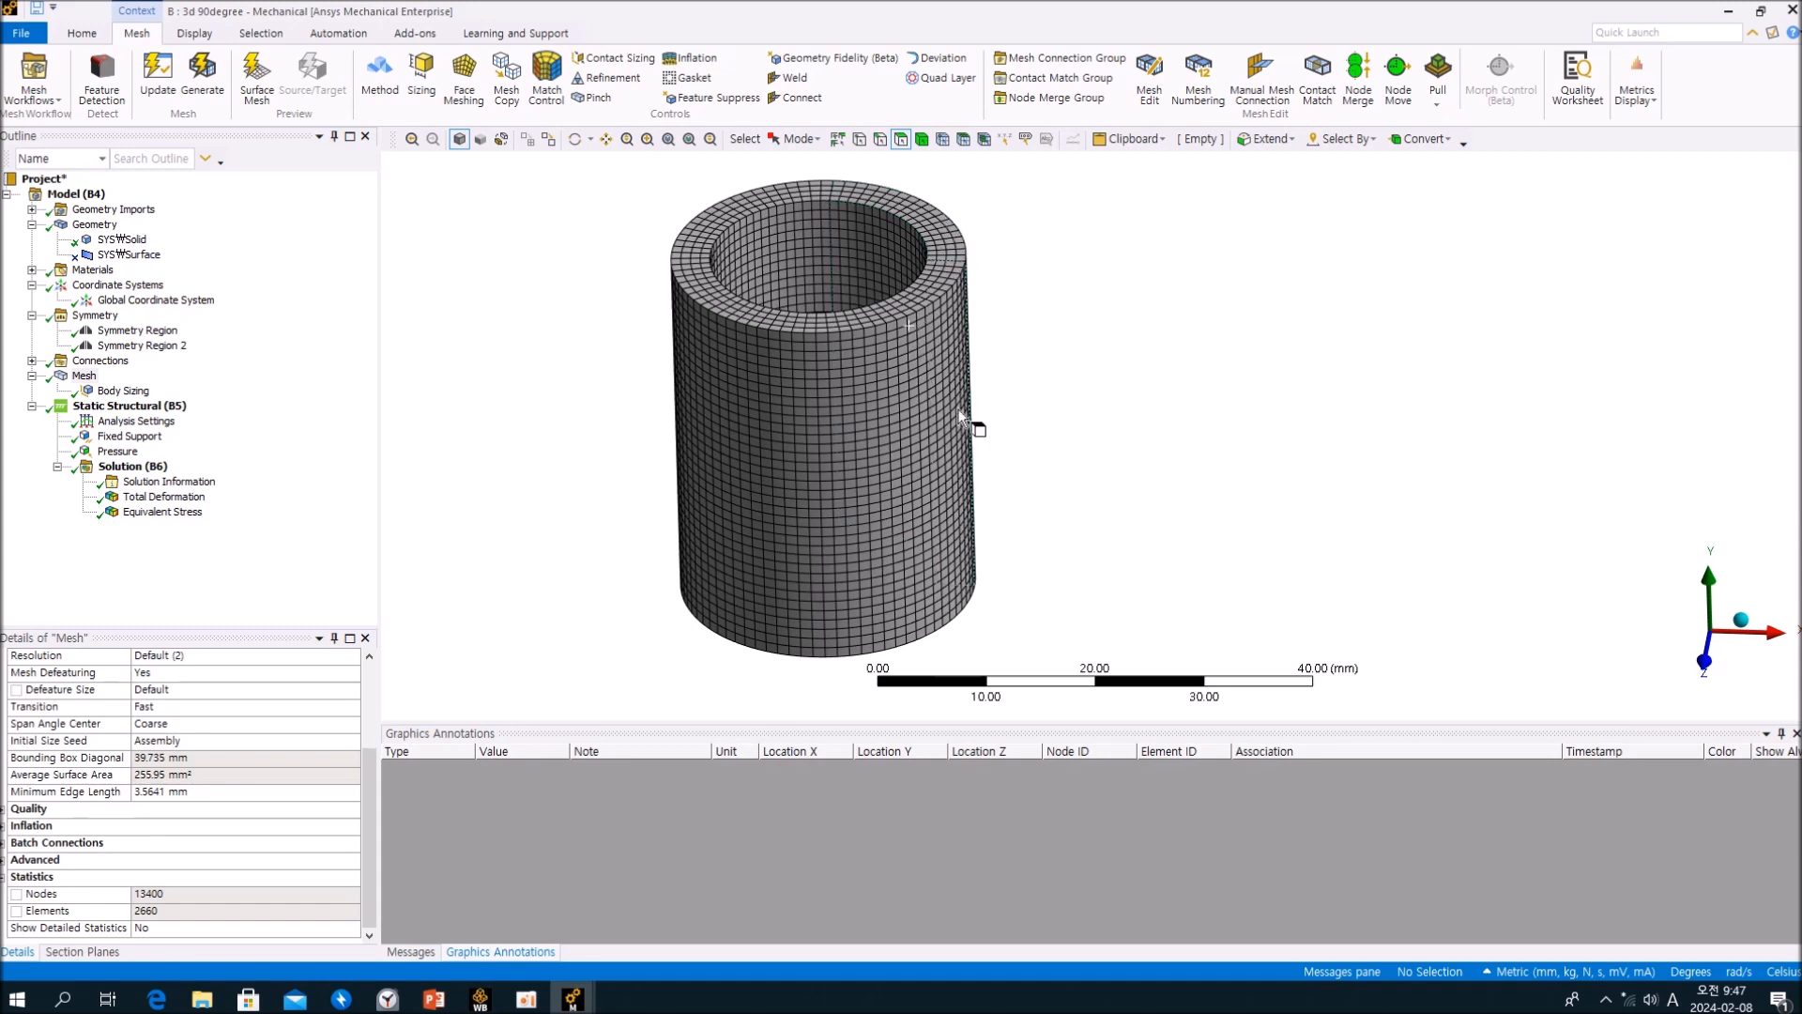
left_click(270, 601)
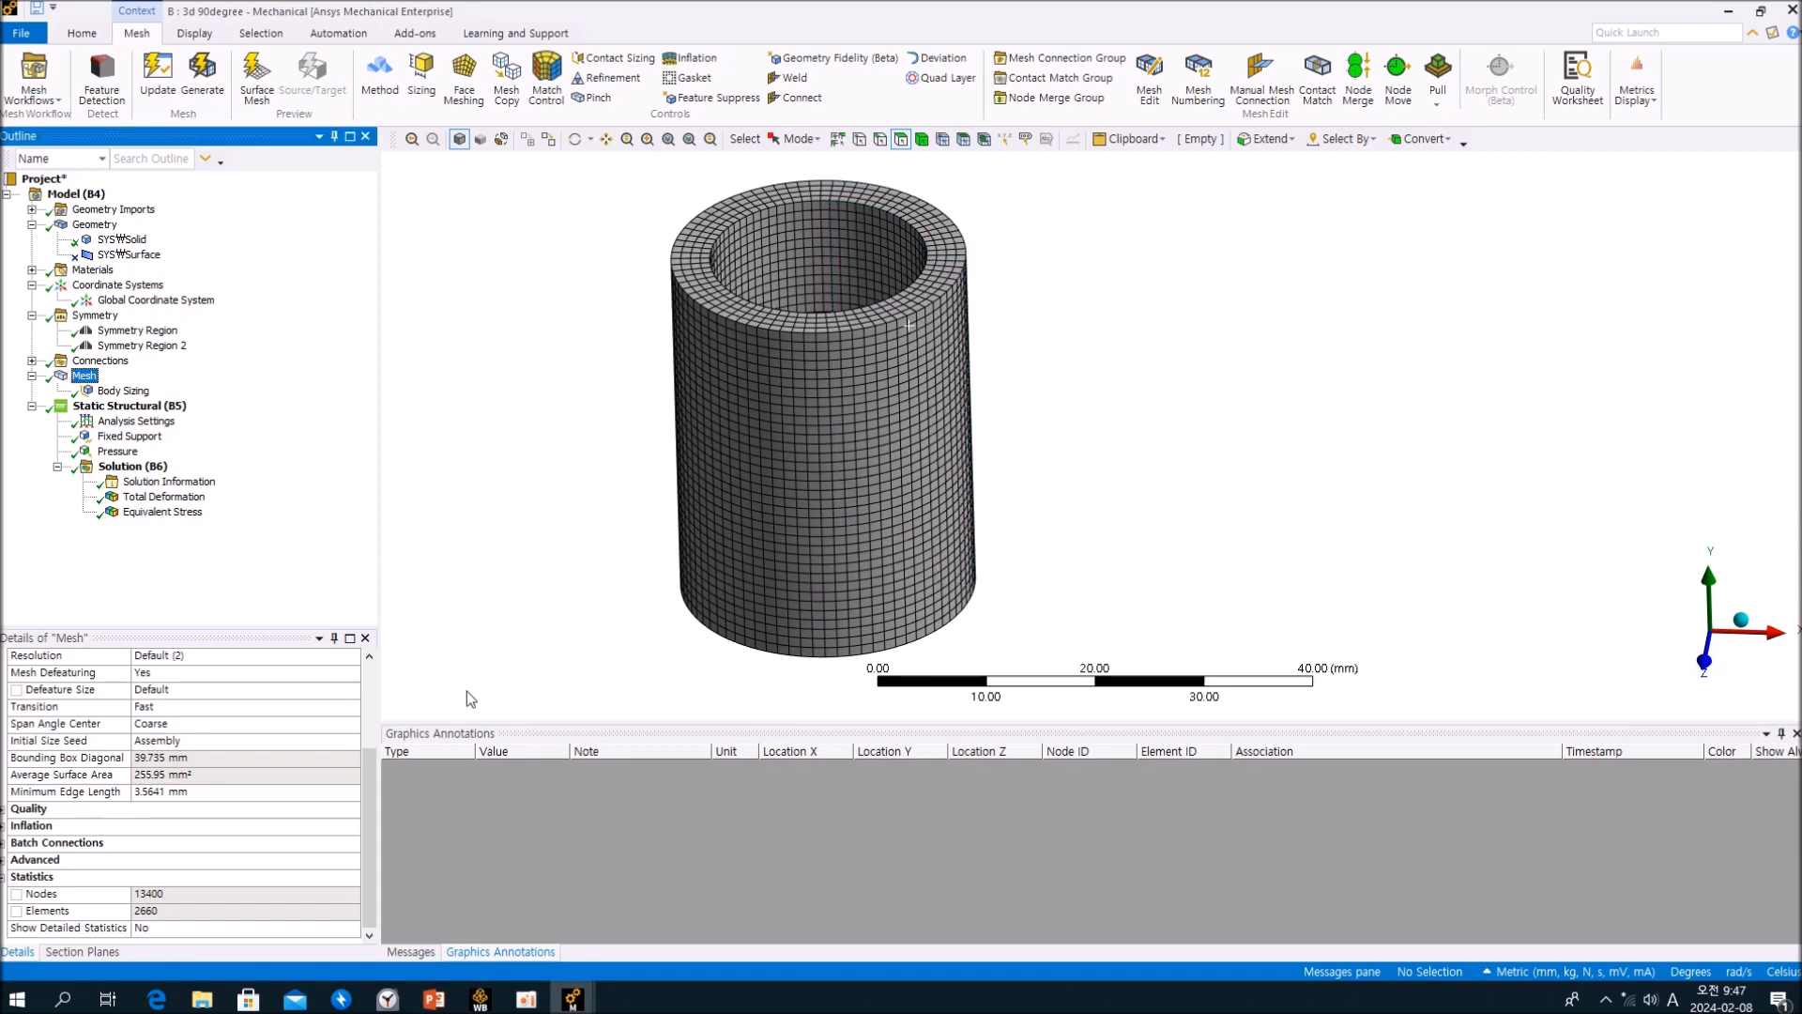
Preview the 3d 360degree and 2d meshes for comparison, and return to the 3d 90degree model.
mouse_move(573, 1001)
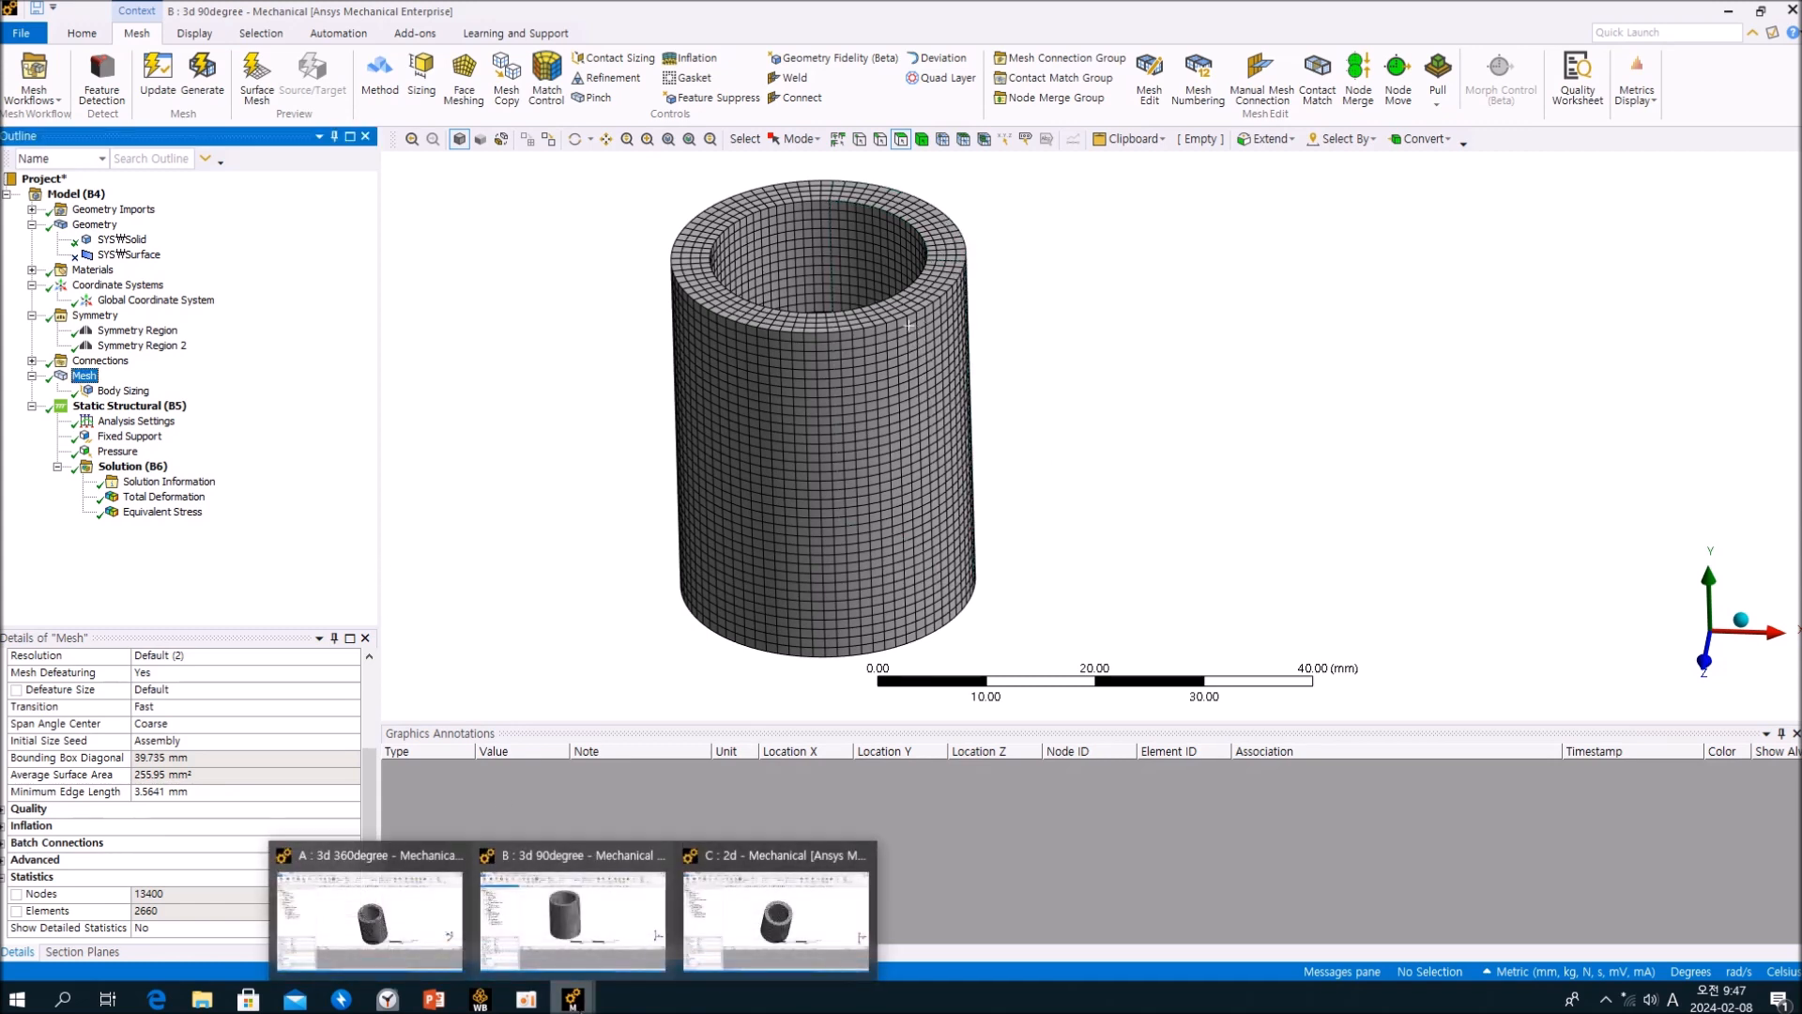
mouse_move(443, 932)
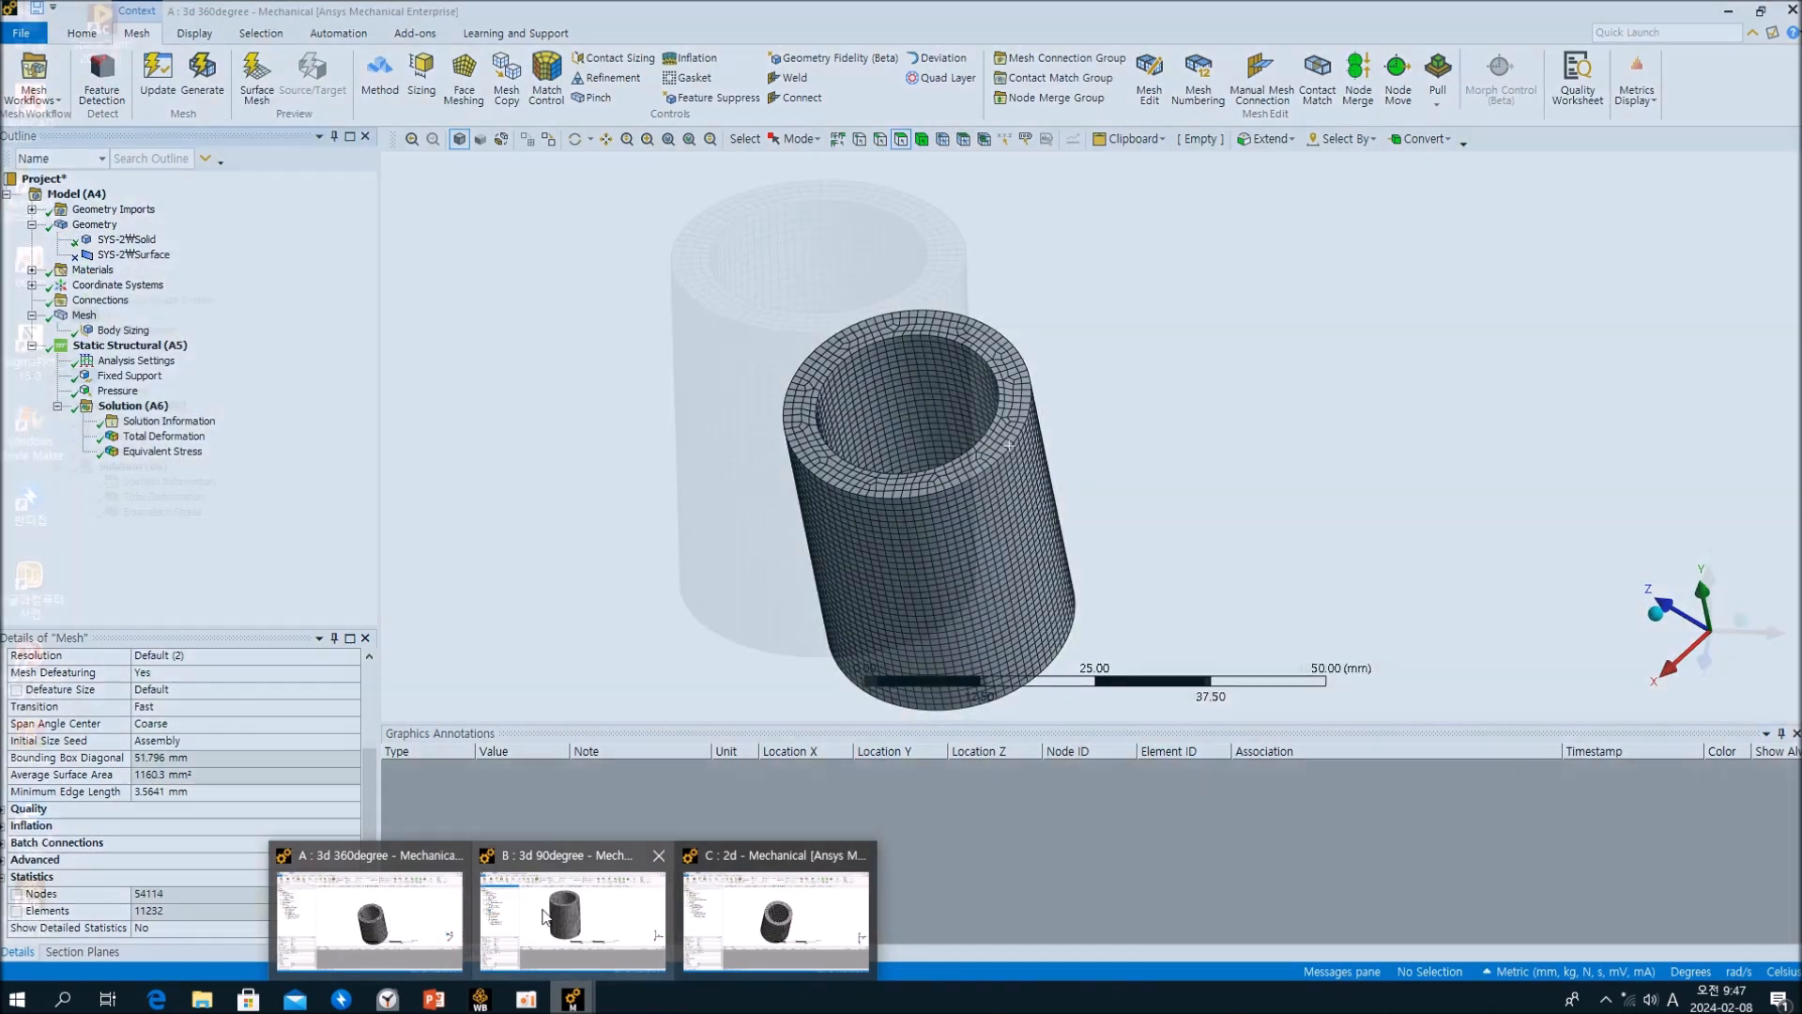
mouse_move(755, 922)
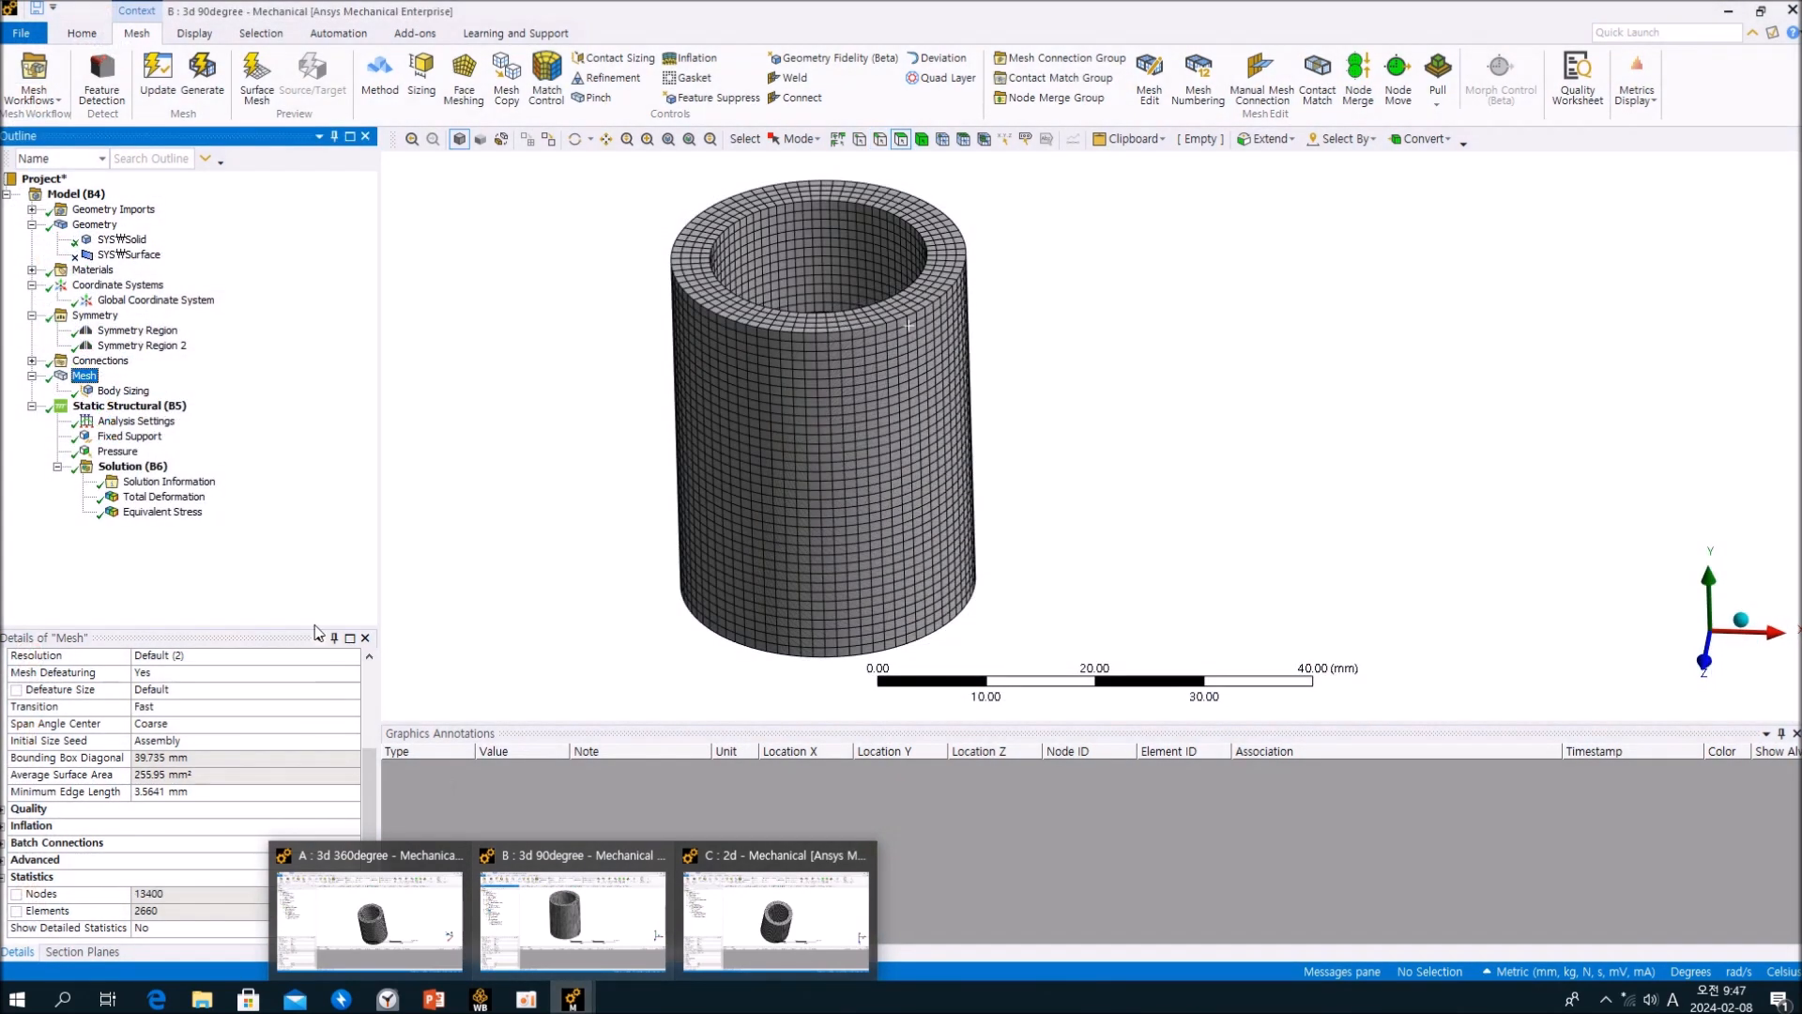
left_click(572, 915)
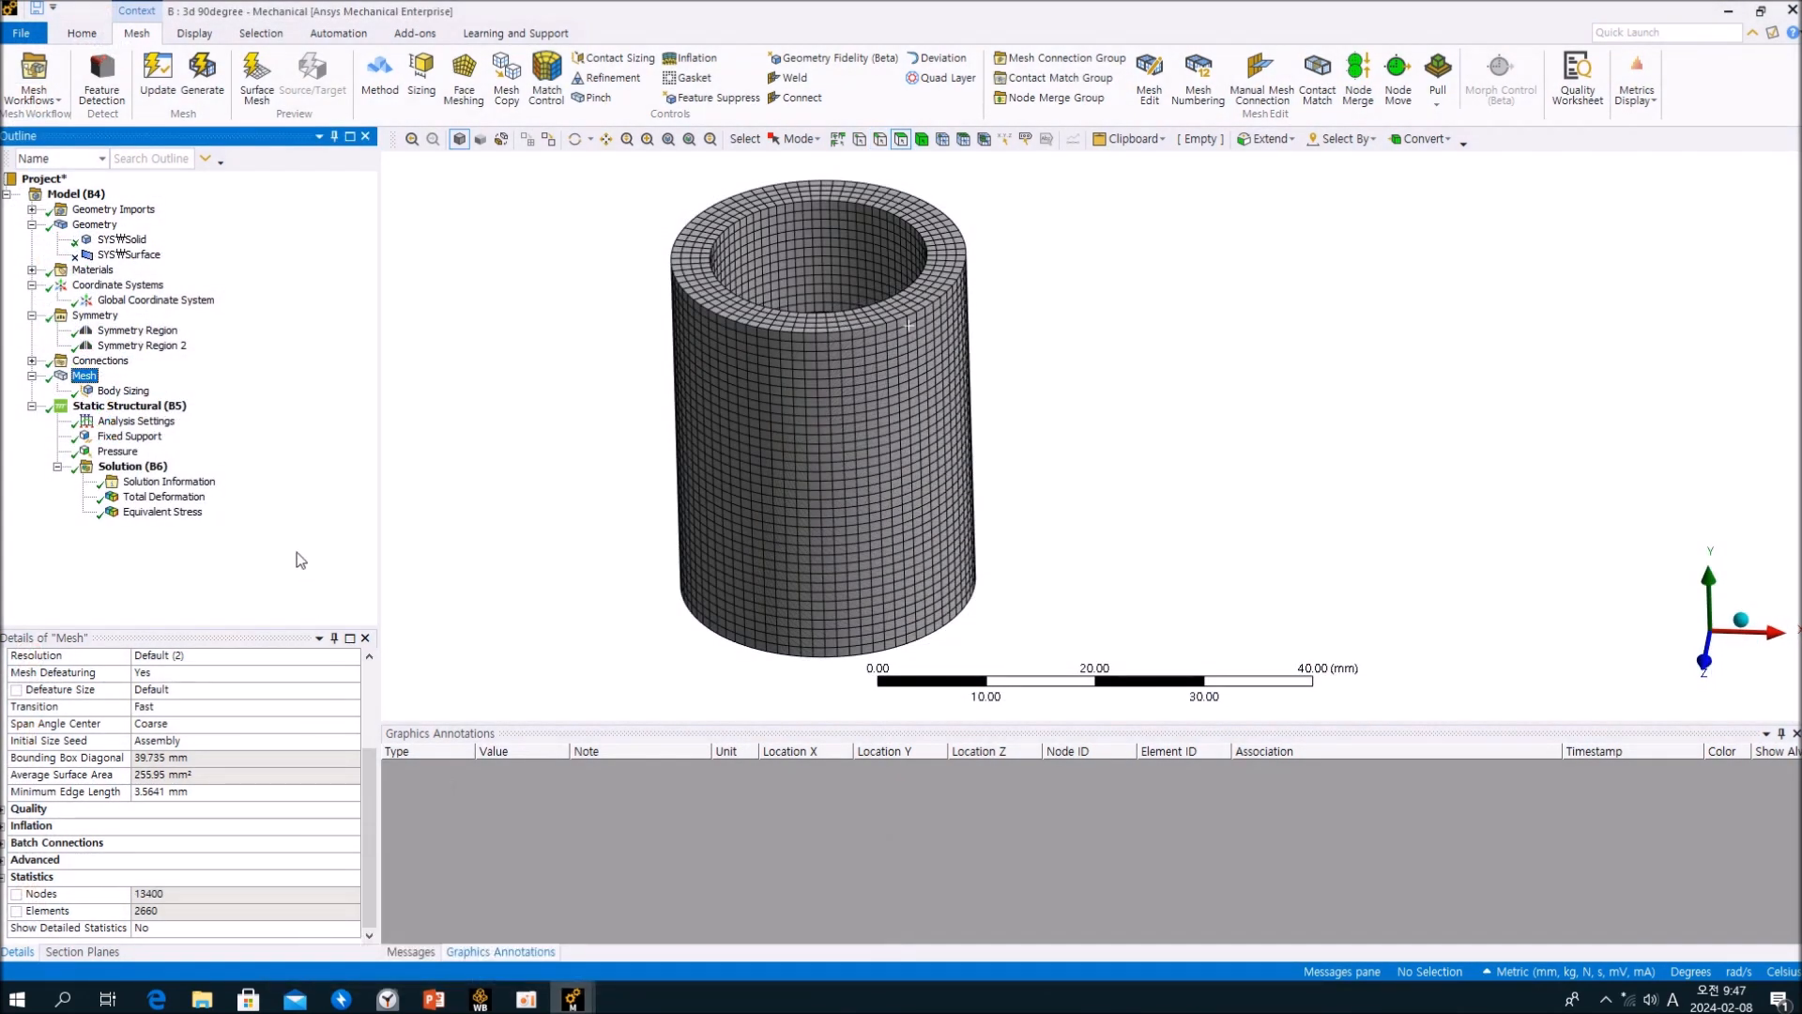